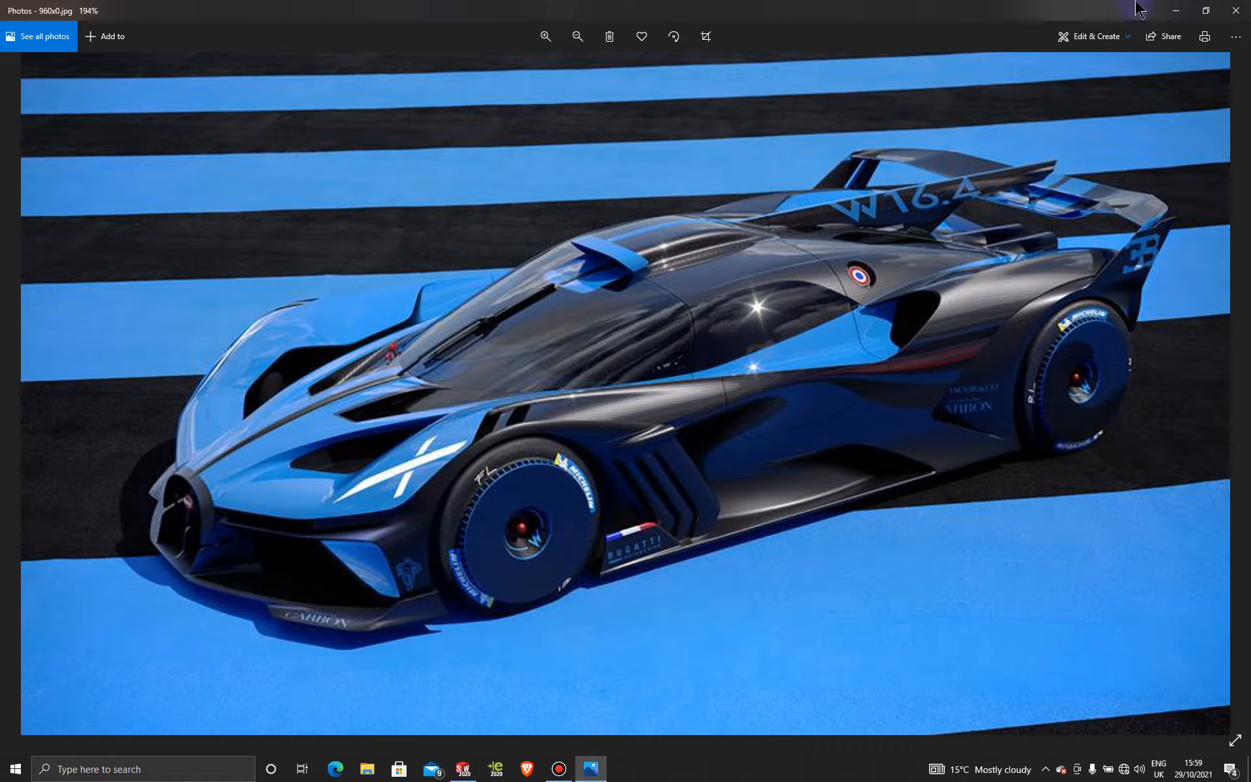
# - Switch from the reference photo to SOLIDWORKS and delete the small four-sided boundary surface beside the nose arch
pyautogui.click(1176, 16)
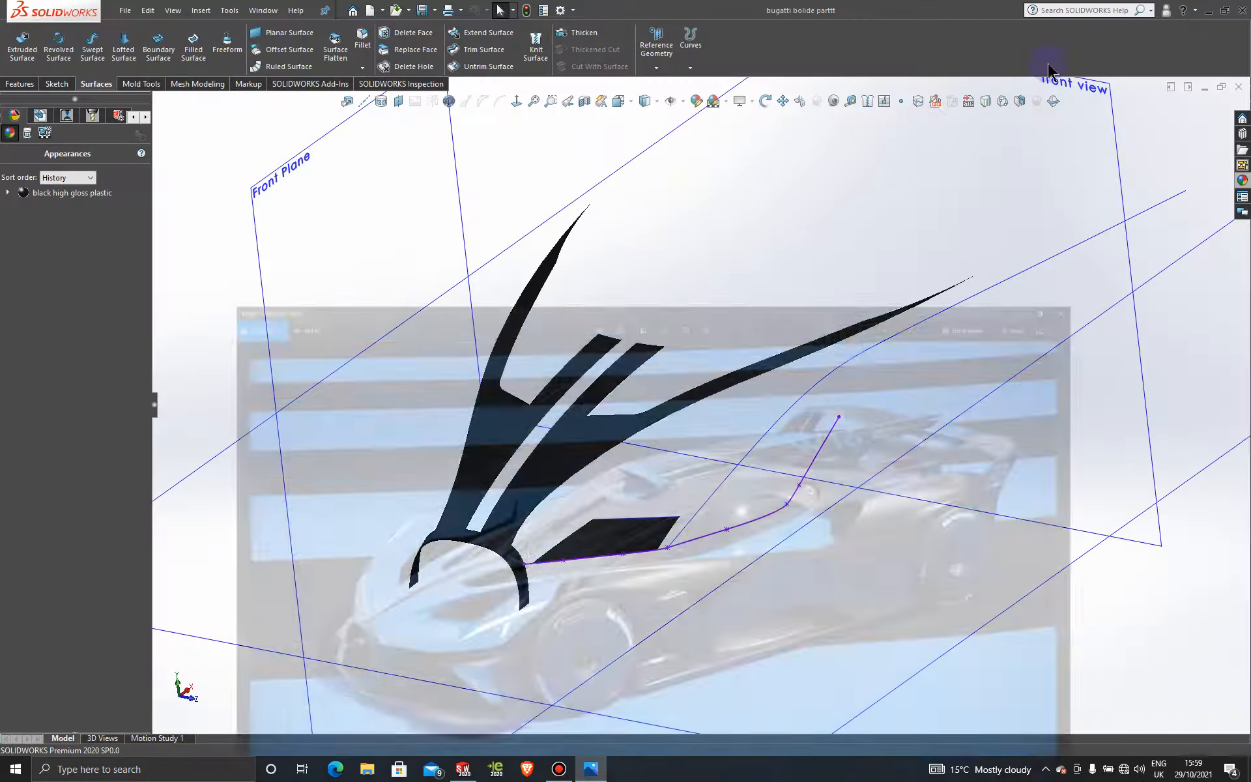
pyautogui.scroll(-3, 626, 564)
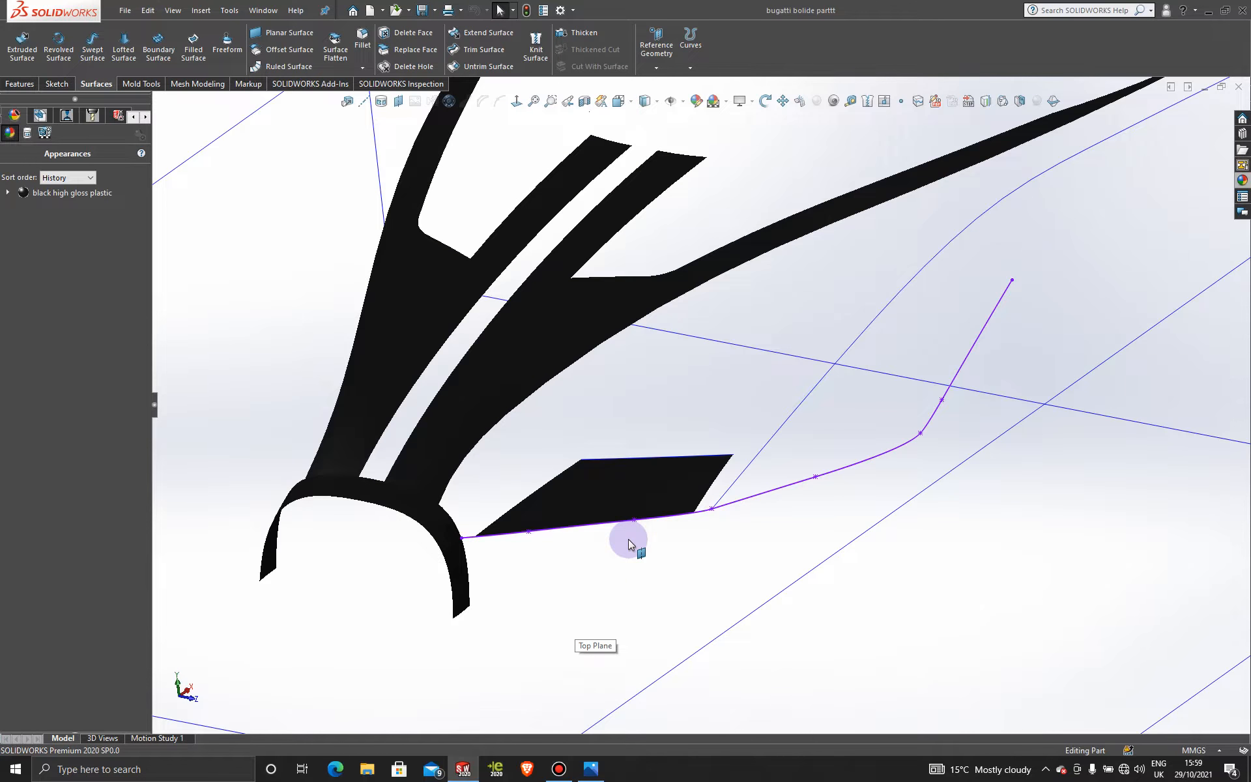
pyautogui.rightClick(647, 486)
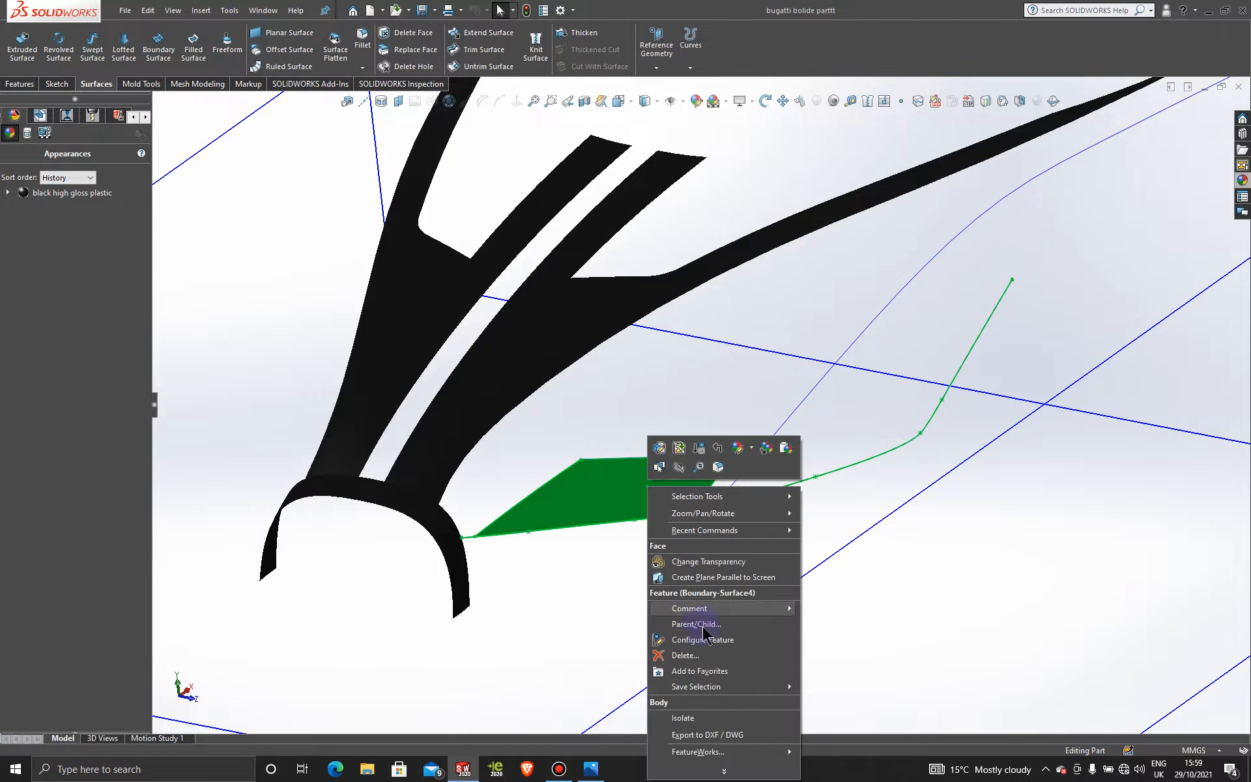
pyautogui.click(706, 657)
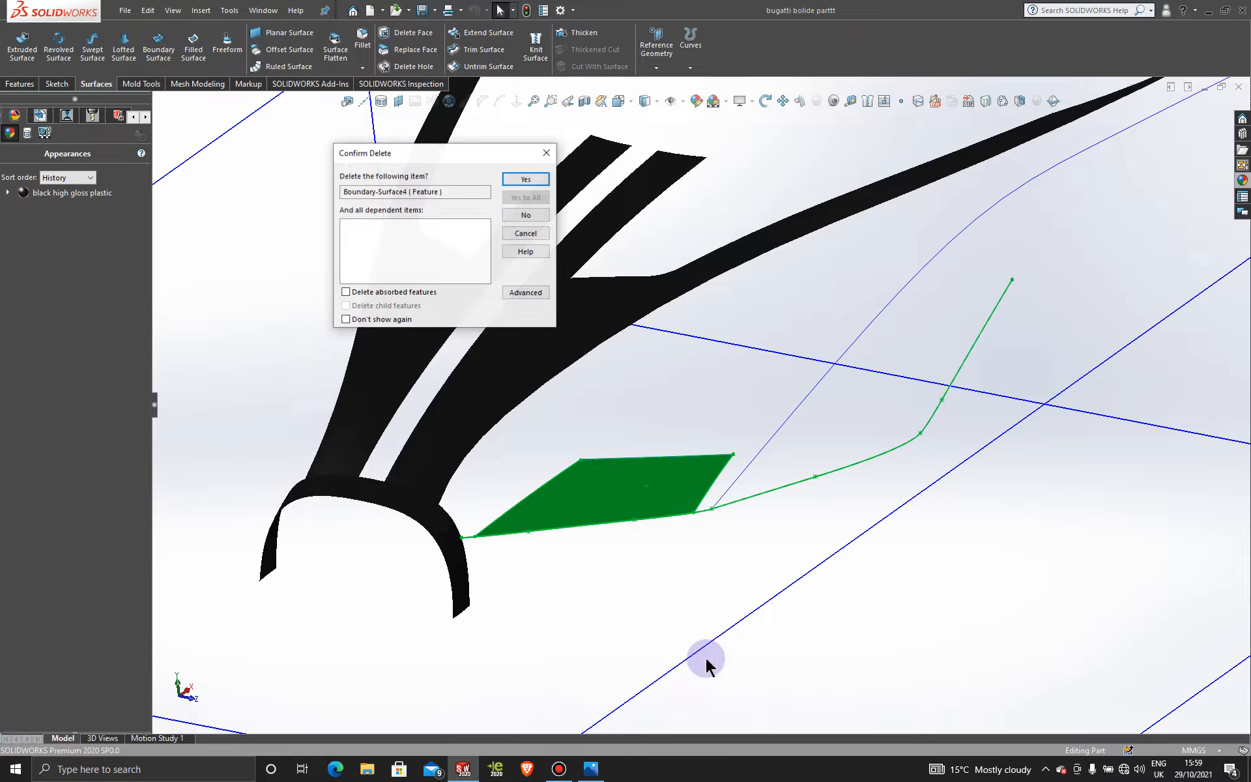
pyautogui.click(528, 176)
pyautogui.scroll(2, 737, 450)
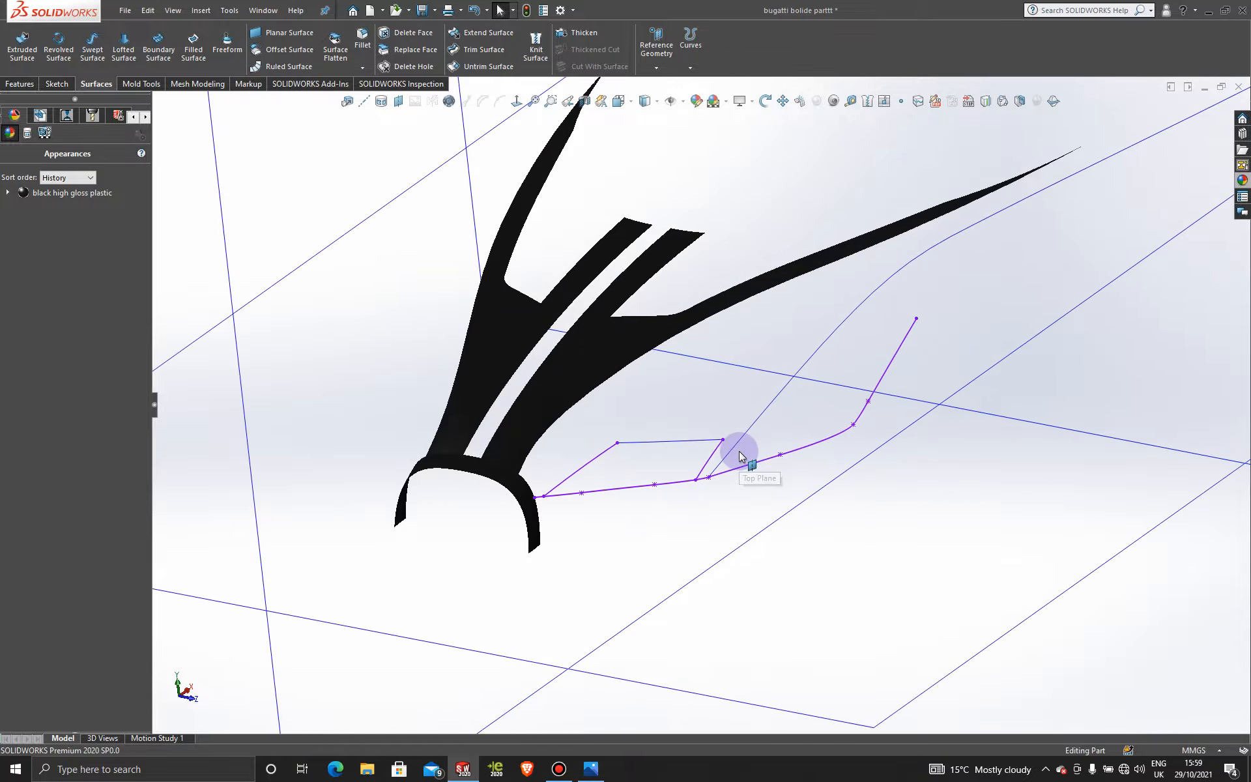
# - Delete the two 3D sketches that connect the ends of the short projected curve to the long side curve
pyautogui.scroll(-4, 735, 451)
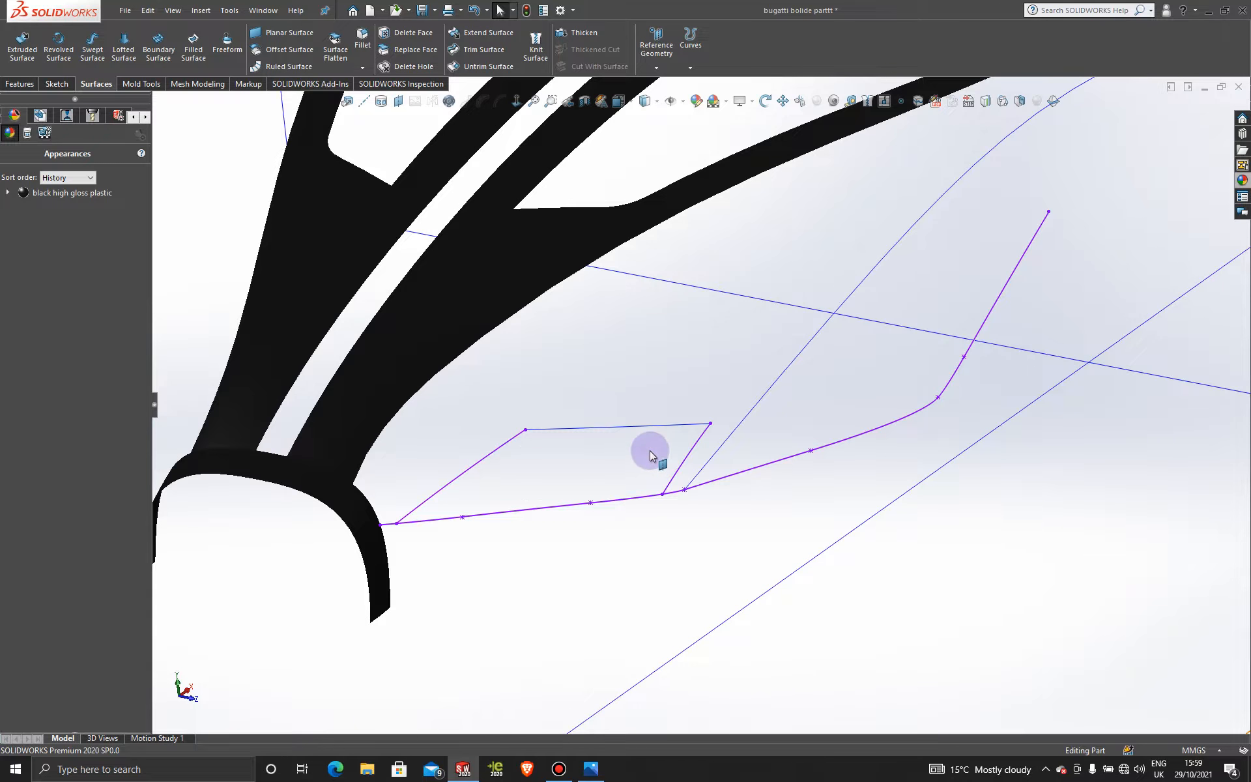
pyautogui.rightClick(698, 447)
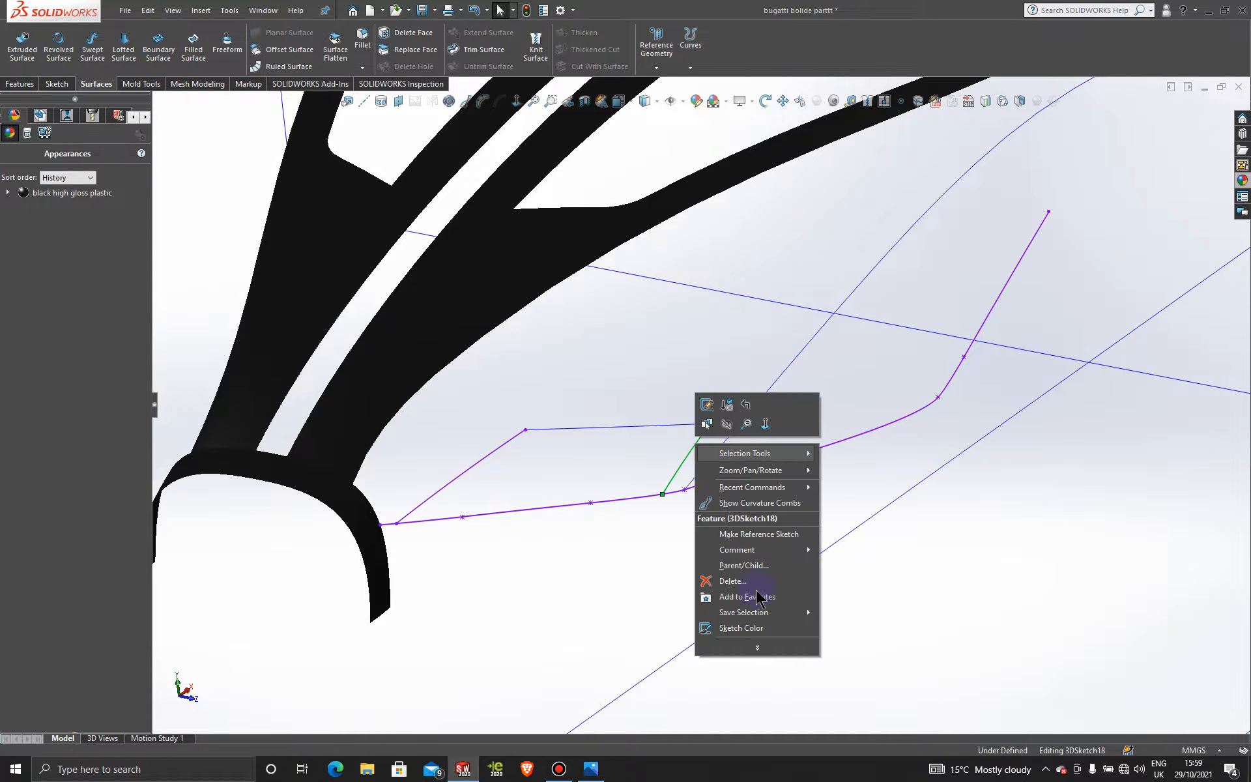
pyautogui.click(733, 580)
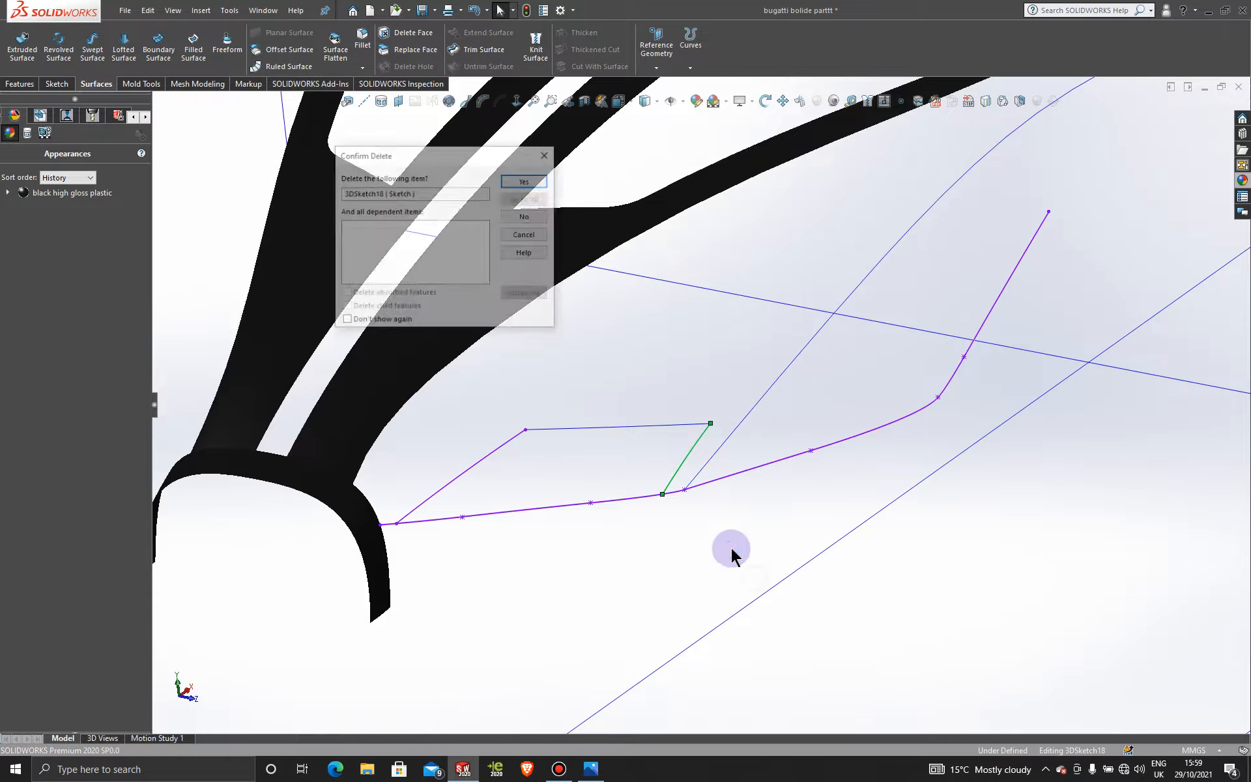
pyautogui.click(526, 180)
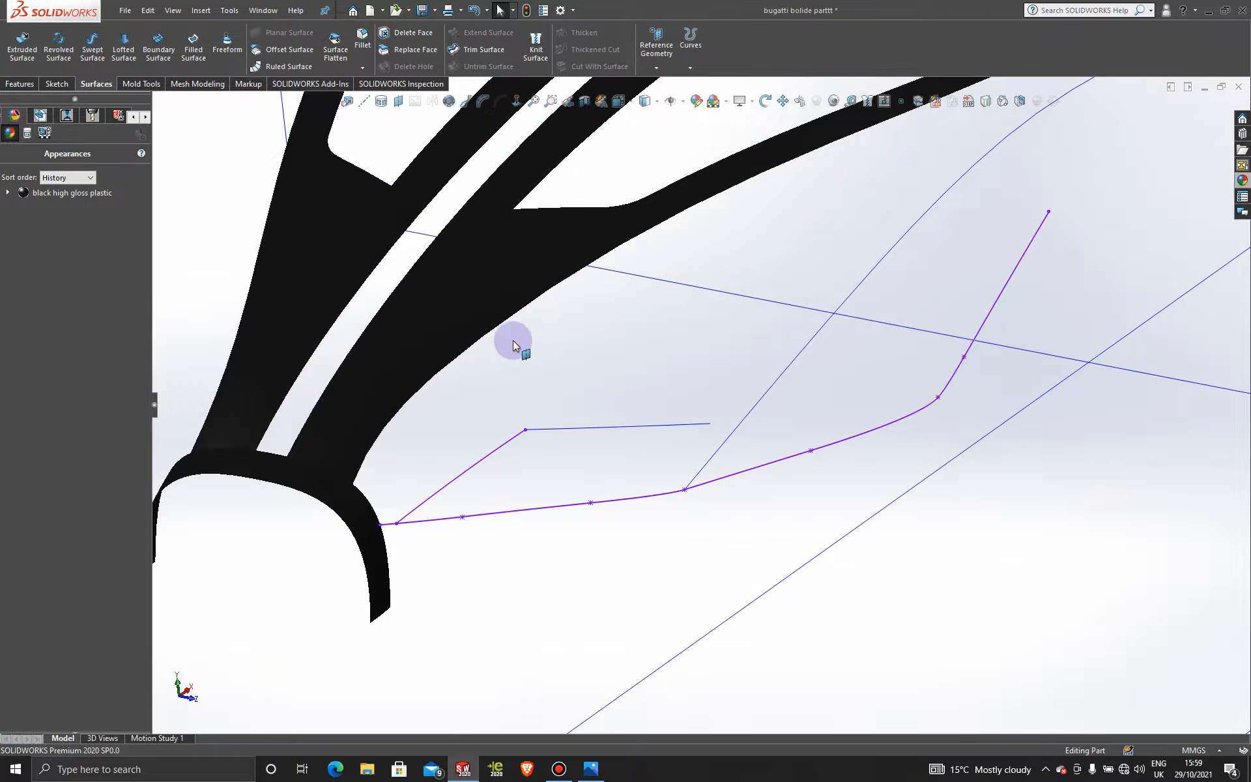
pyautogui.rightClick(497, 453)
pyautogui.click(545, 589)
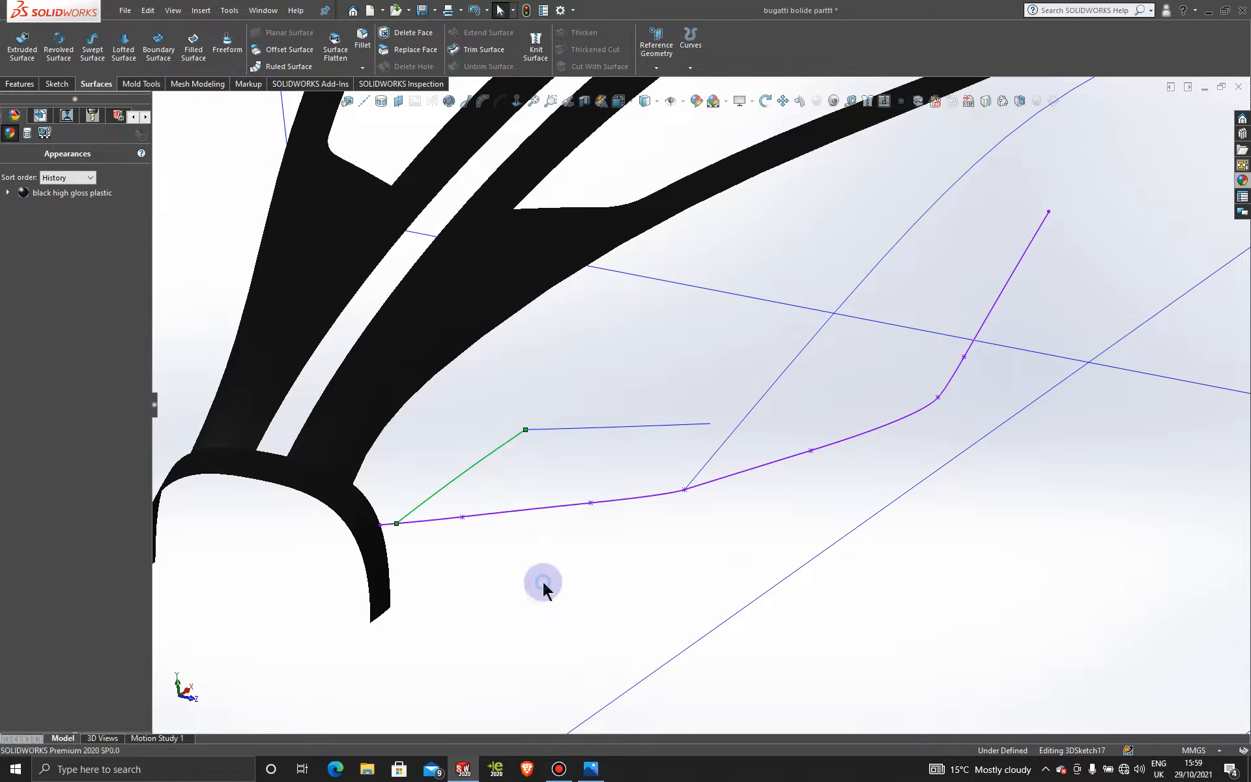
pyautogui.click(526, 179)
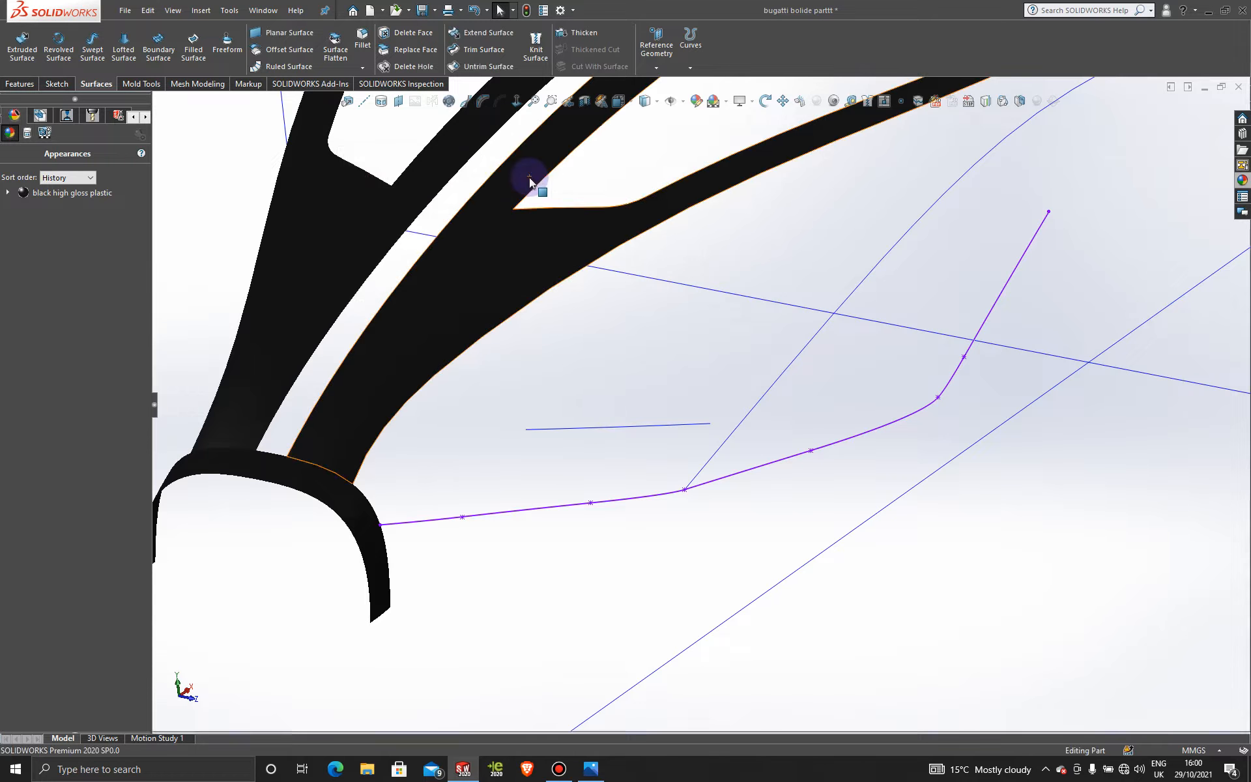
# - Examine Curve5 in the feature tree and identify its two source sketches, Sketch28 and Sketch30, in the model
pyautogui.moveTo(639, 468); pyautogui.dragTo(643, 437, button='middle')
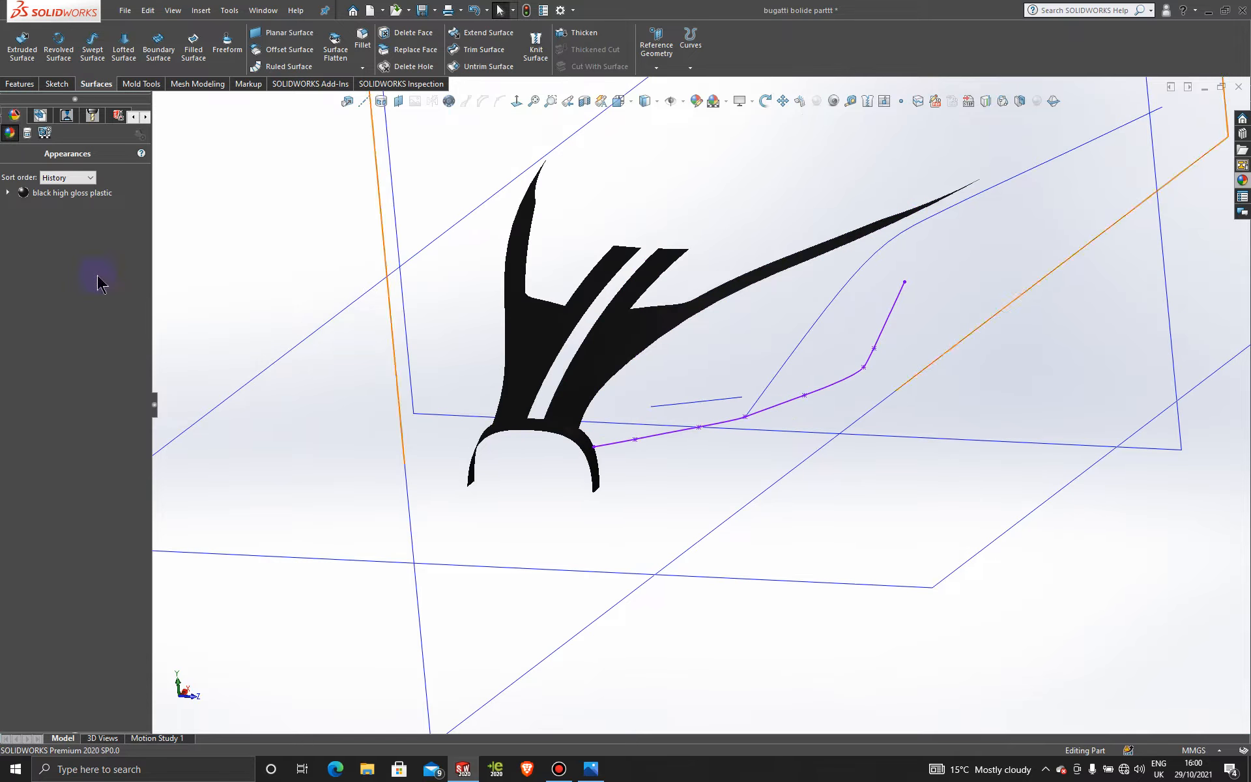
pyautogui.click(134, 118)
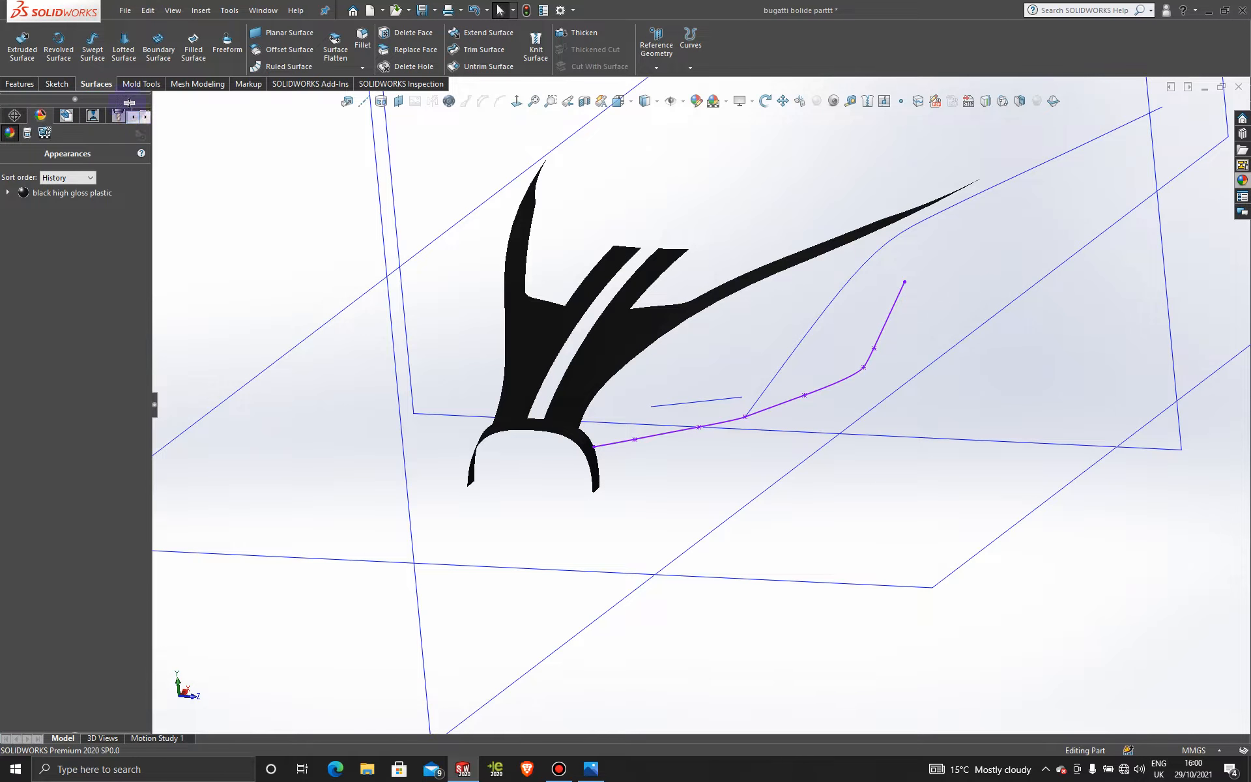
pyautogui.click(133, 117)
pyautogui.click(133, 117)
pyautogui.click(133, 118)
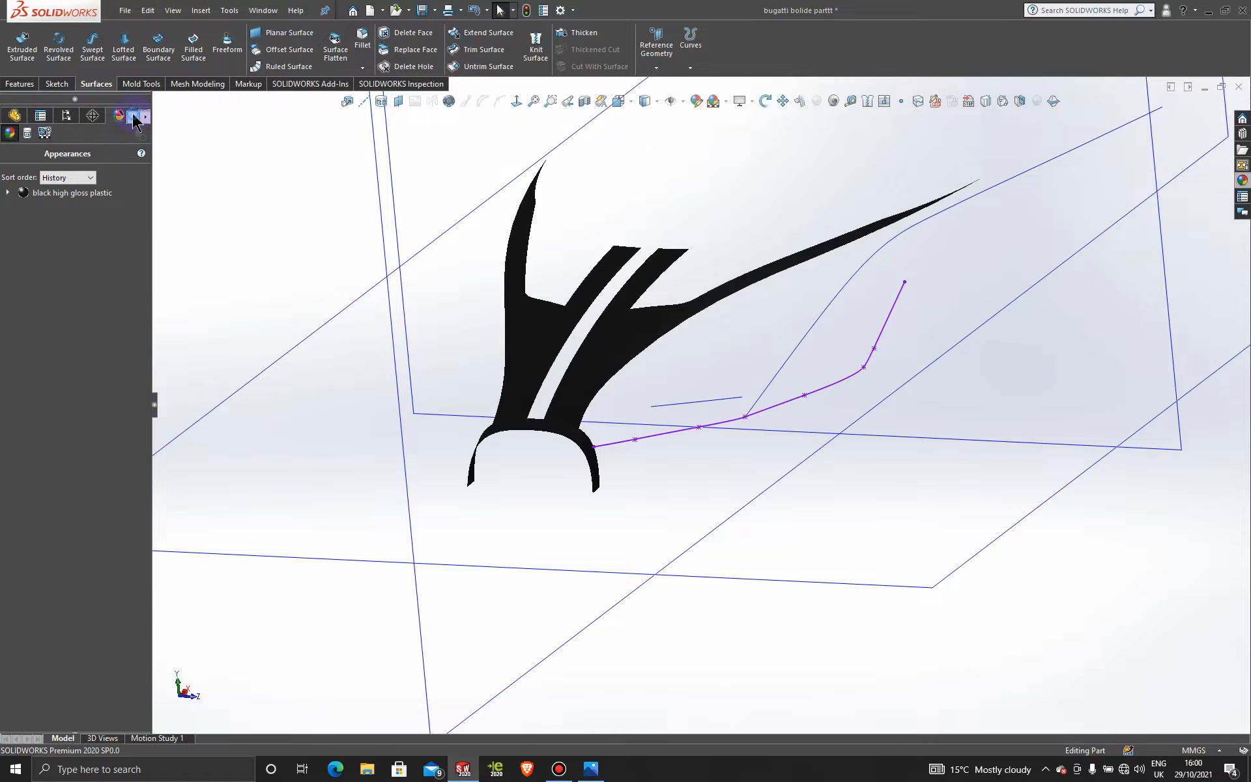
pyautogui.click(15, 116)
pyautogui.scroll(-2, 92, 559)
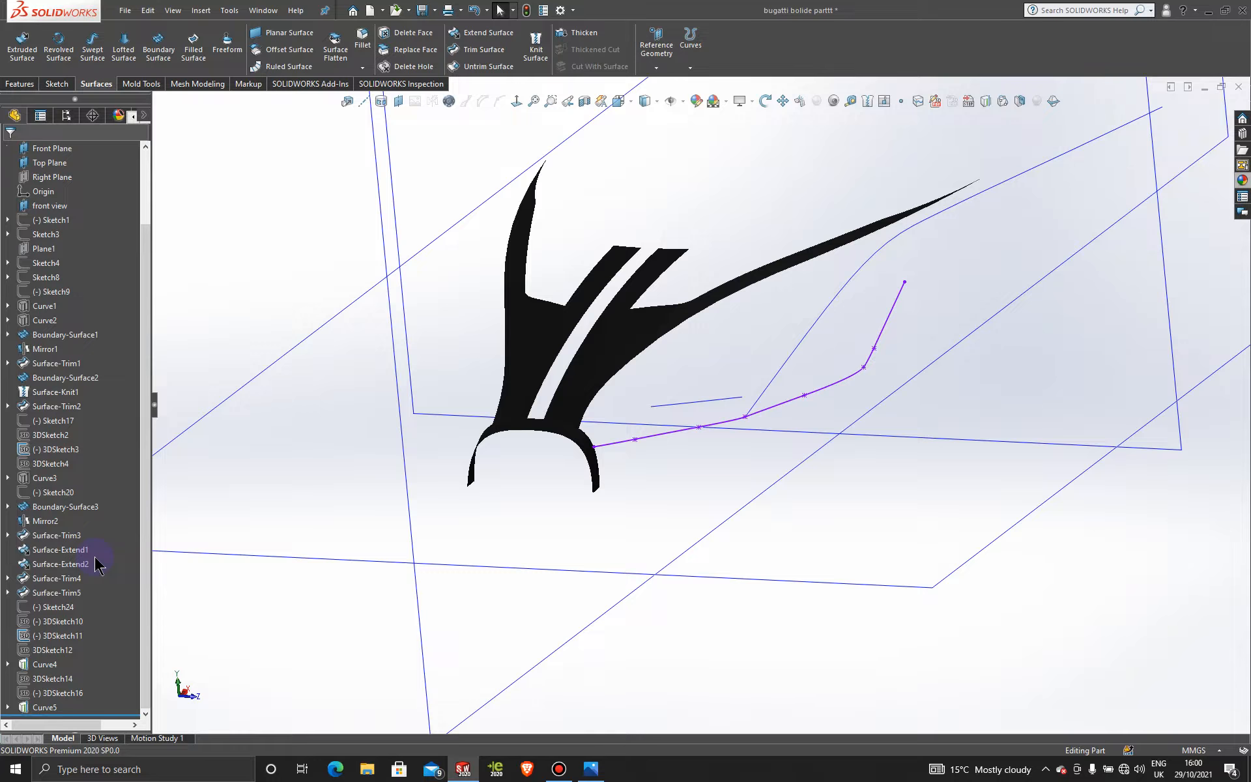
pyautogui.click(7, 707)
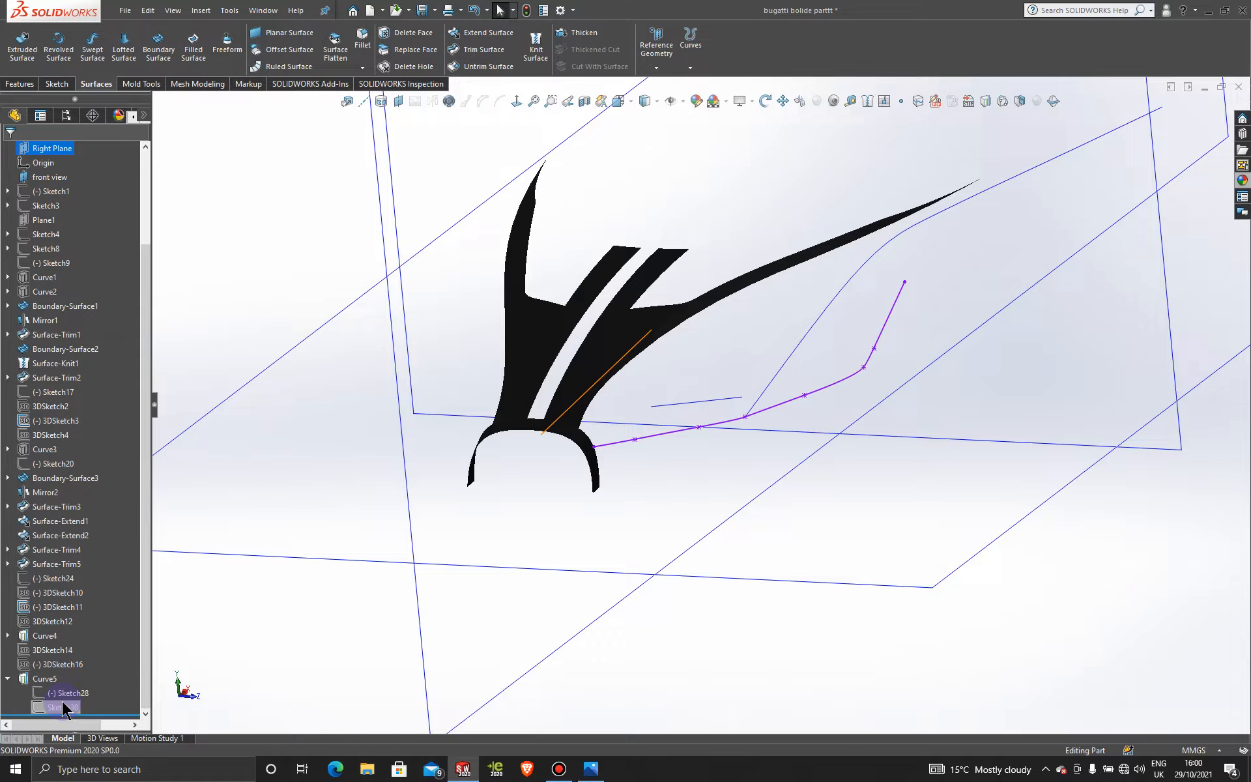
pyautogui.click(63, 708)
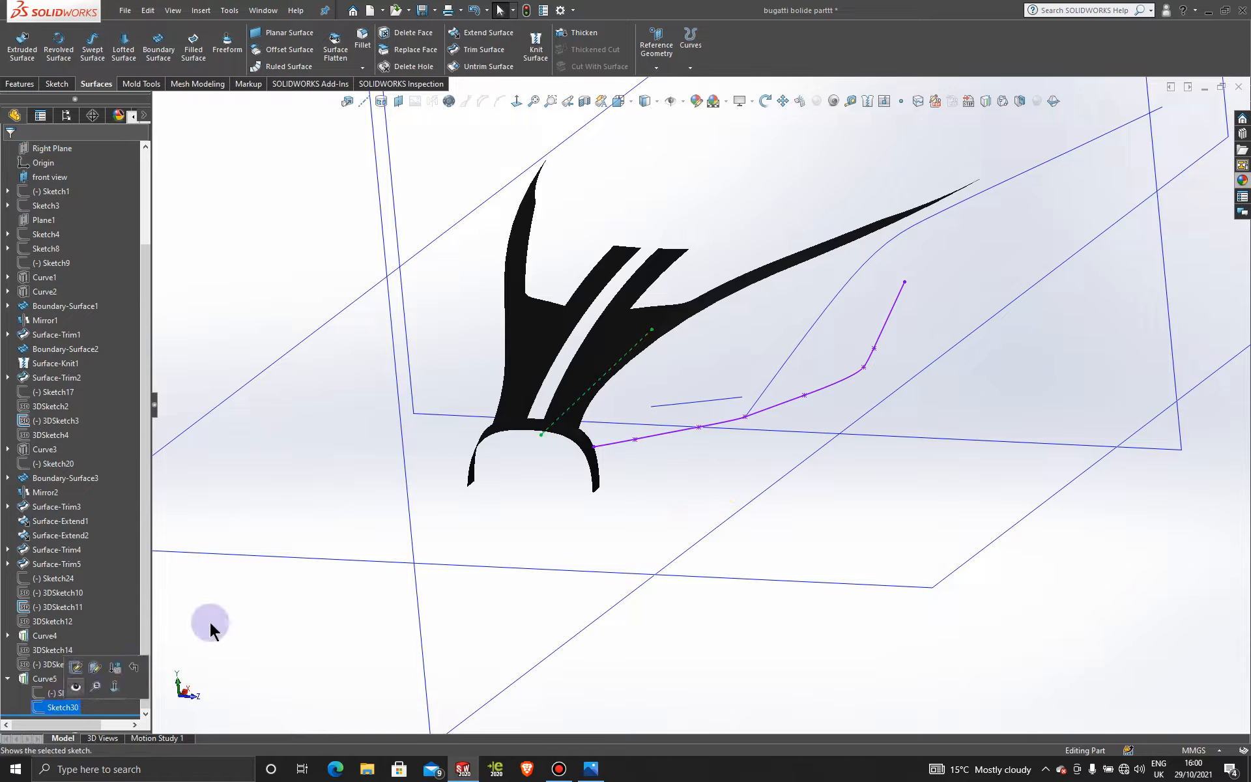
pyautogui.moveTo(556, 458); pyautogui.dragTo(495, 508, button='middle')
pyautogui.click(679, 407)
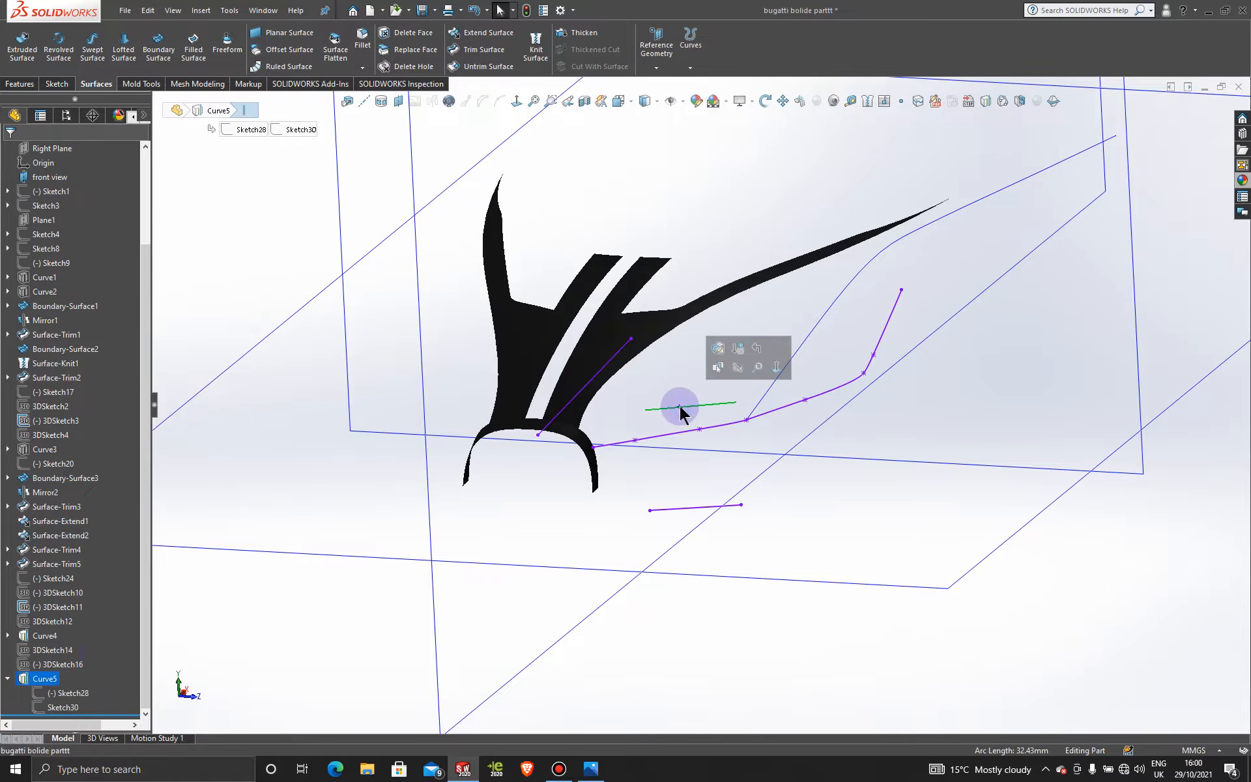
pyautogui.click(62, 695)
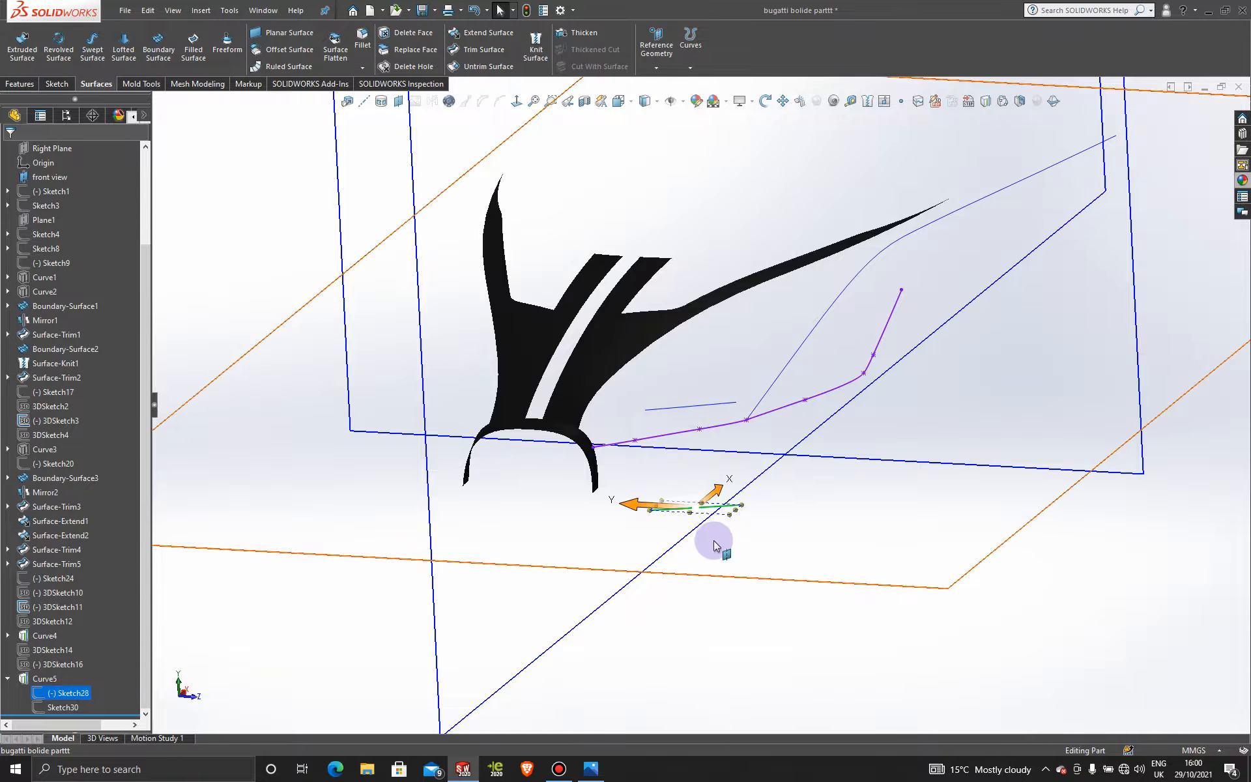
pyautogui.moveTo(711, 472); pyautogui.dragTo(698, 480, button='middle')
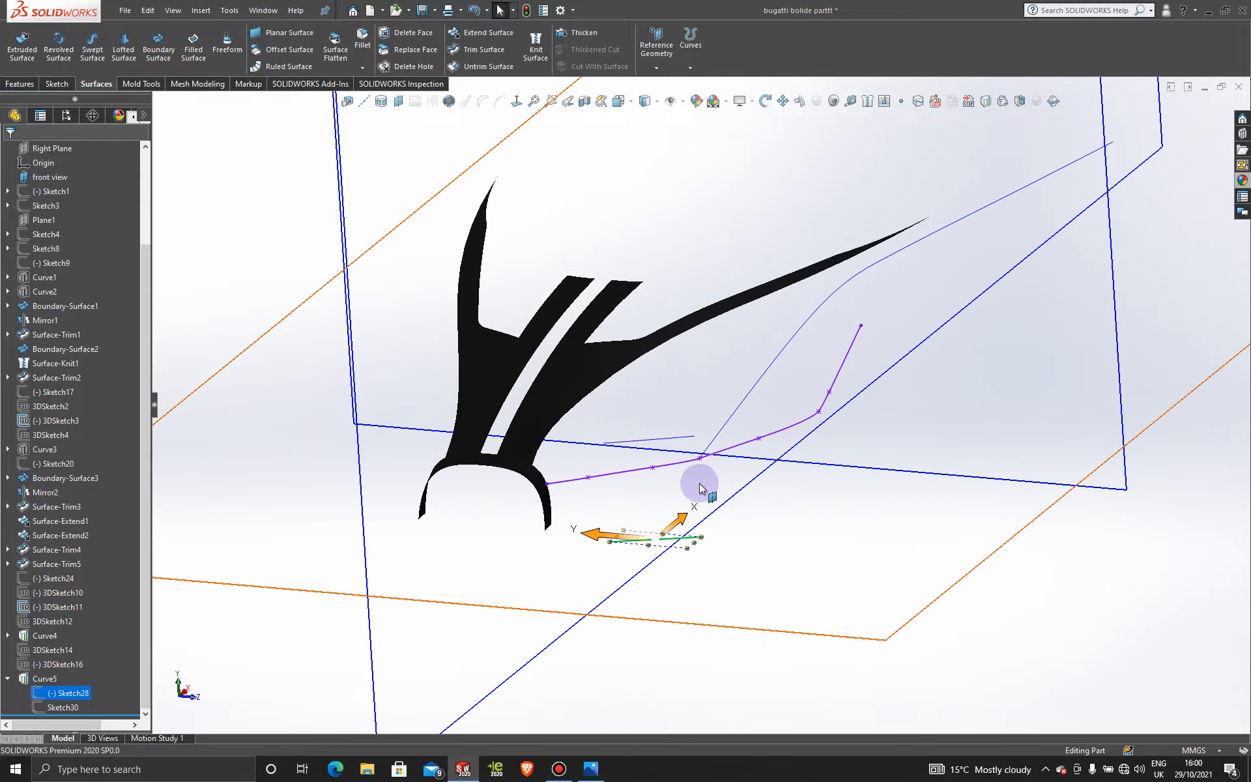
# - Delete the short projected curve Curve5 beside the long side curve, keeping its source sketches
pyautogui.click(680, 409)
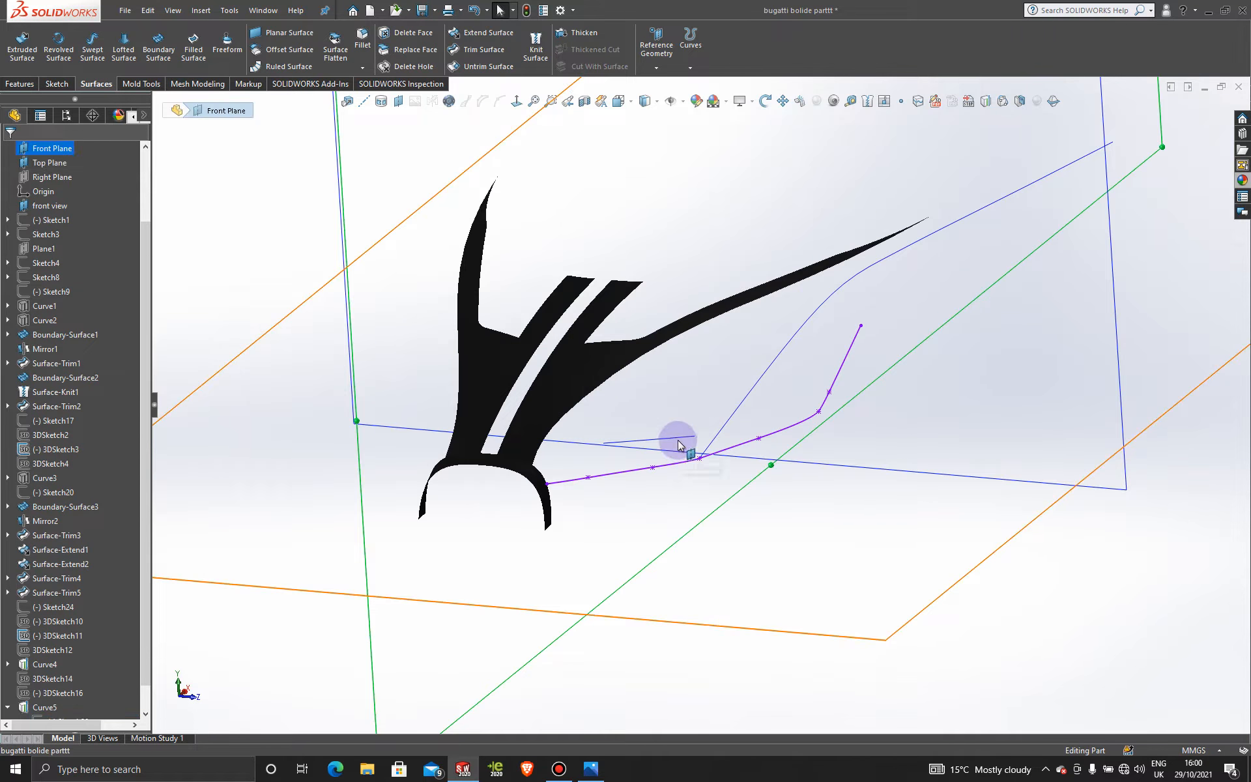
pyautogui.rightClick(674, 441)
pyautogui.click(708, 560)
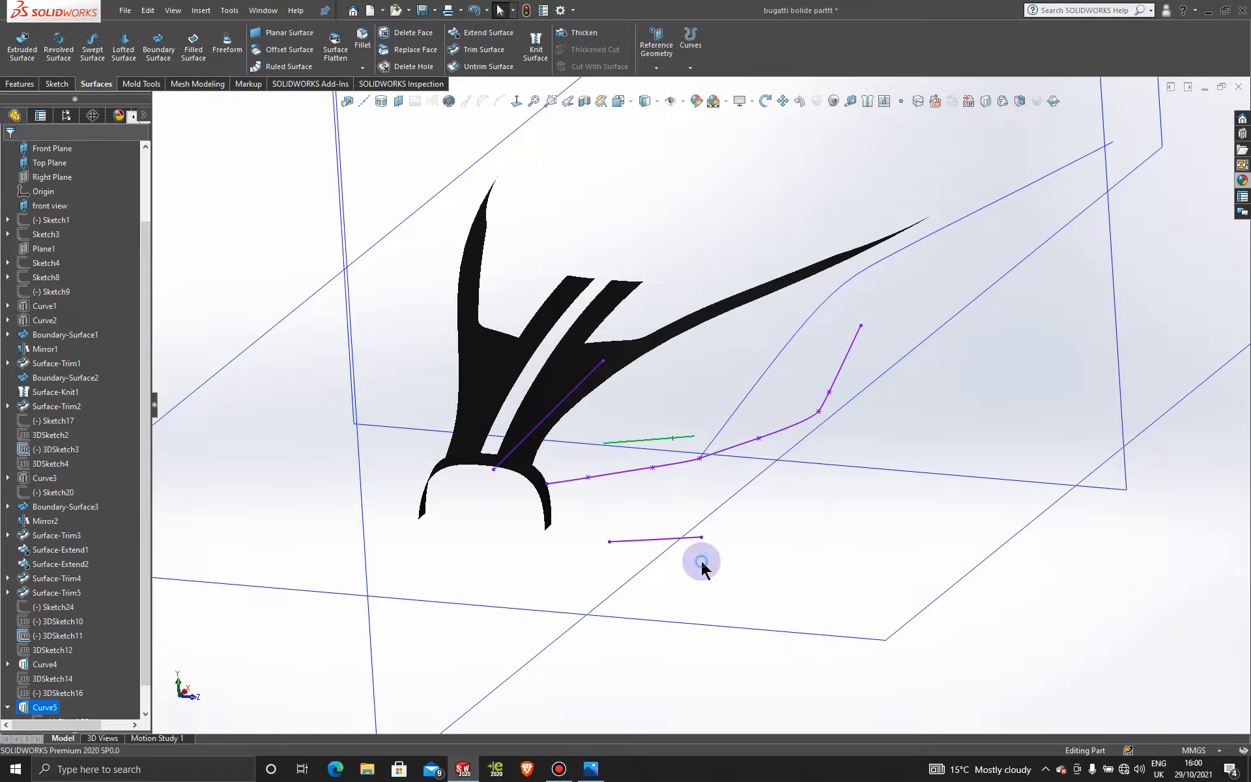
pyautogui.click(527, 178)
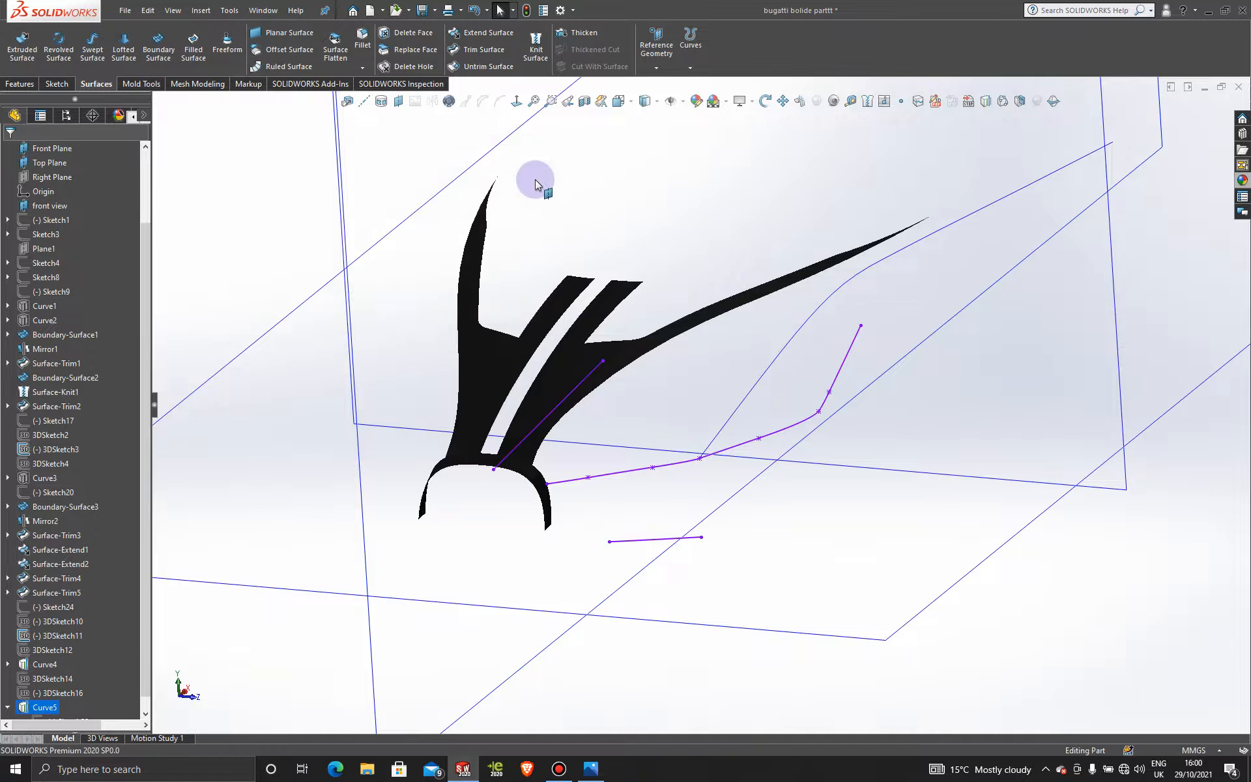
# - Delete Sketch30, the slanted line crossing the hood surface
pyautogui.rightClick(555, 410)
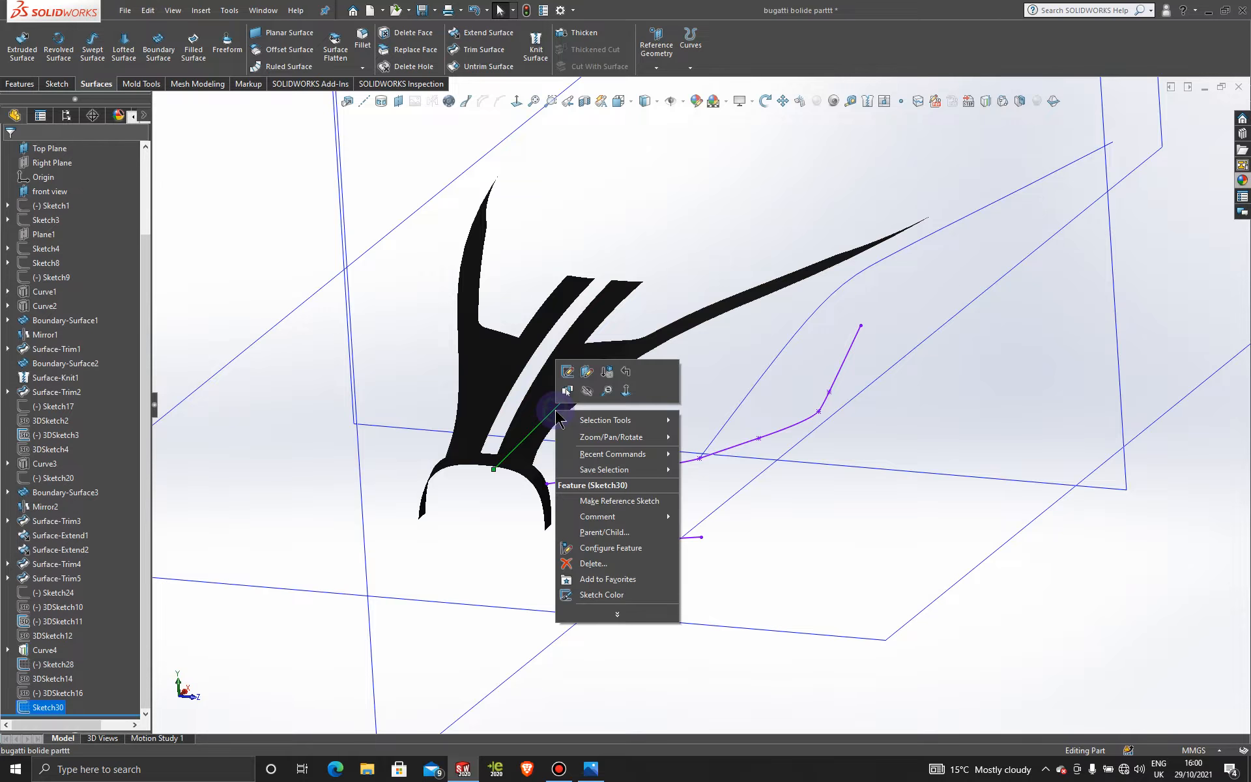
pyautogui.click(618, 567)
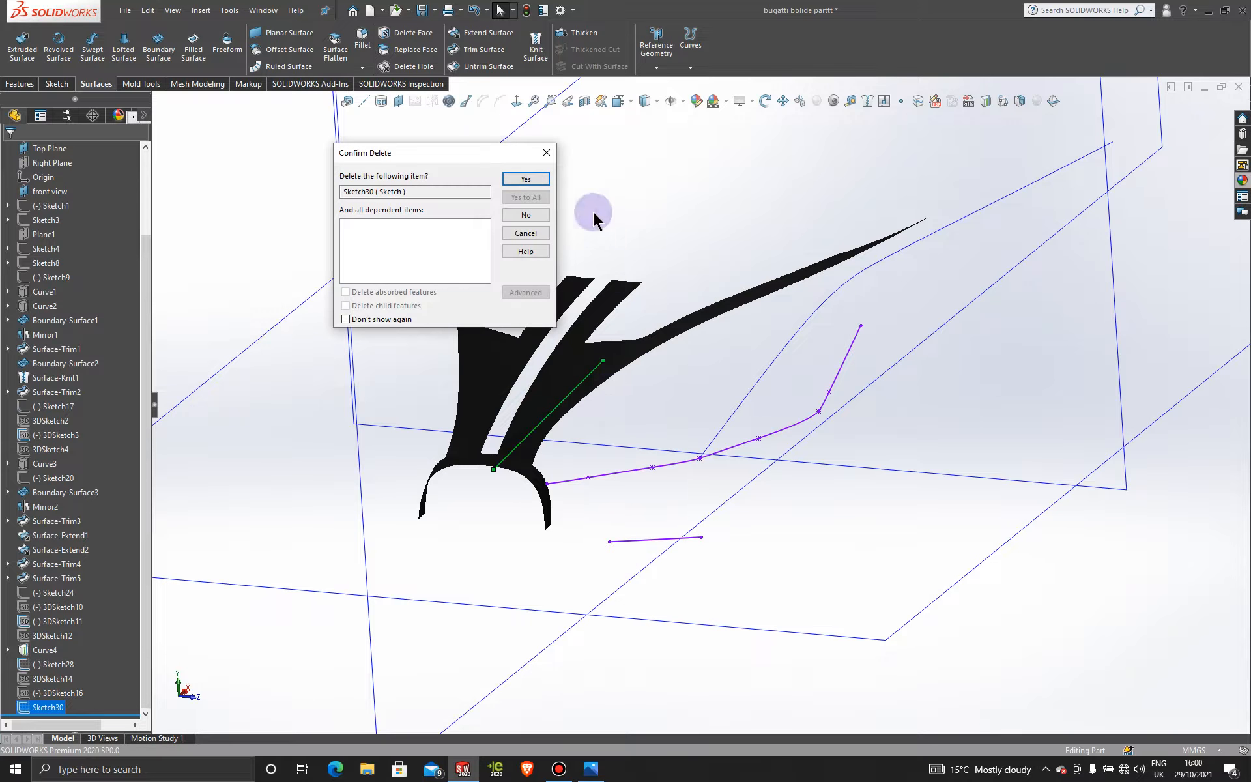
pyautogui.click(527, 179)
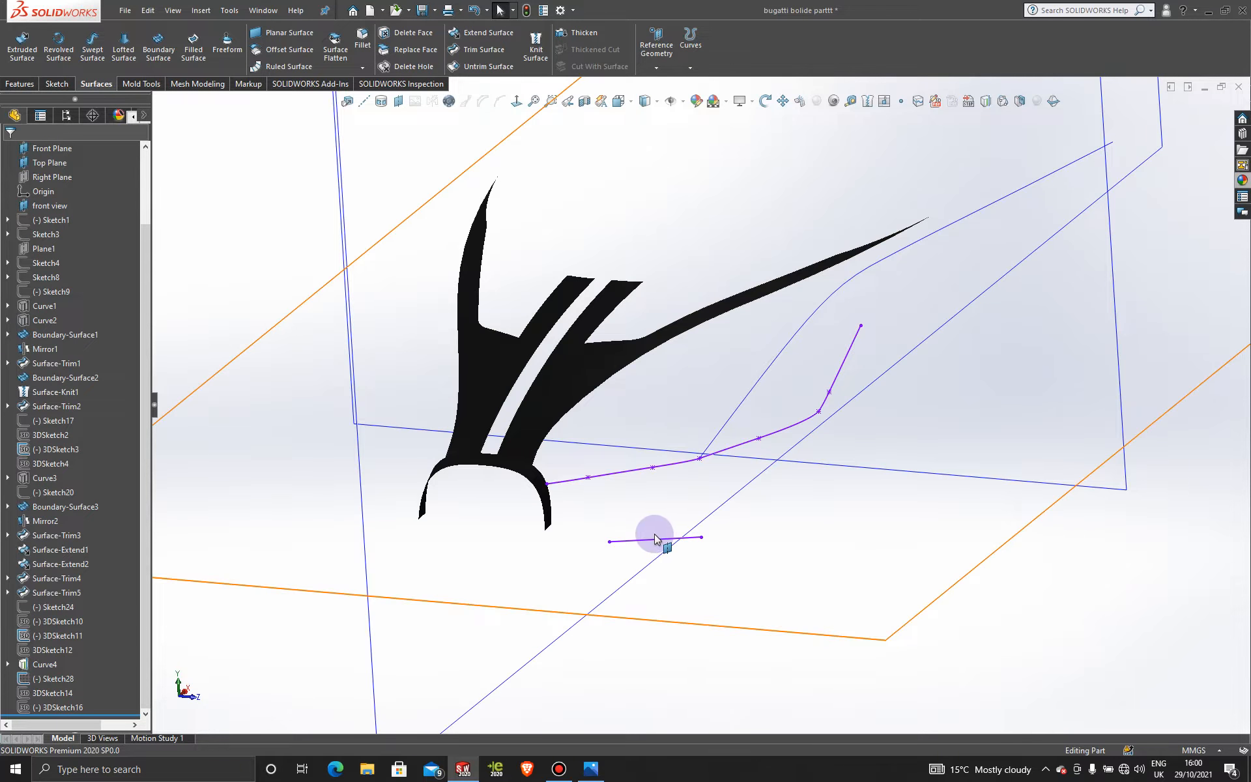
# - Remove the black high gloss plastic appearance from the model
pyautogui.moveTo(670, 380); pyautogui.dragTo(673, 411, button='middle')
pyautogui.click(118, 115)
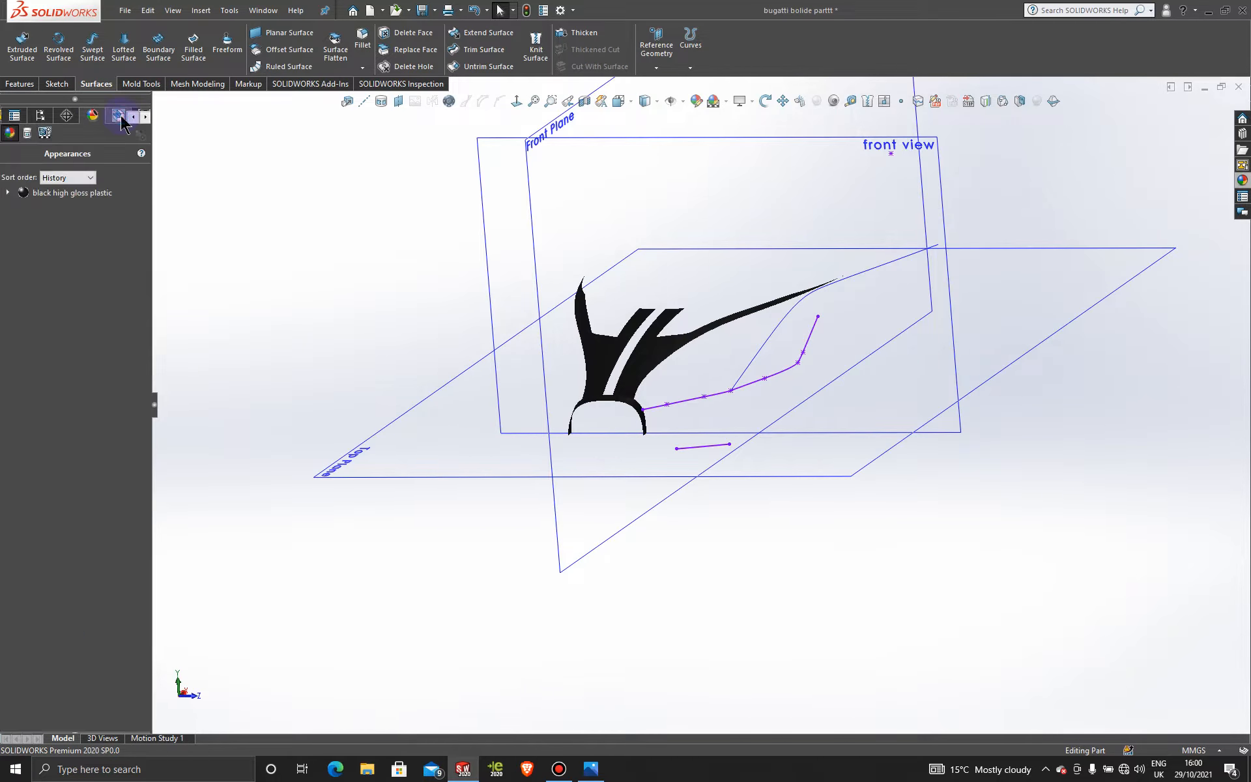
pyautogui.rightClick(74, 196)
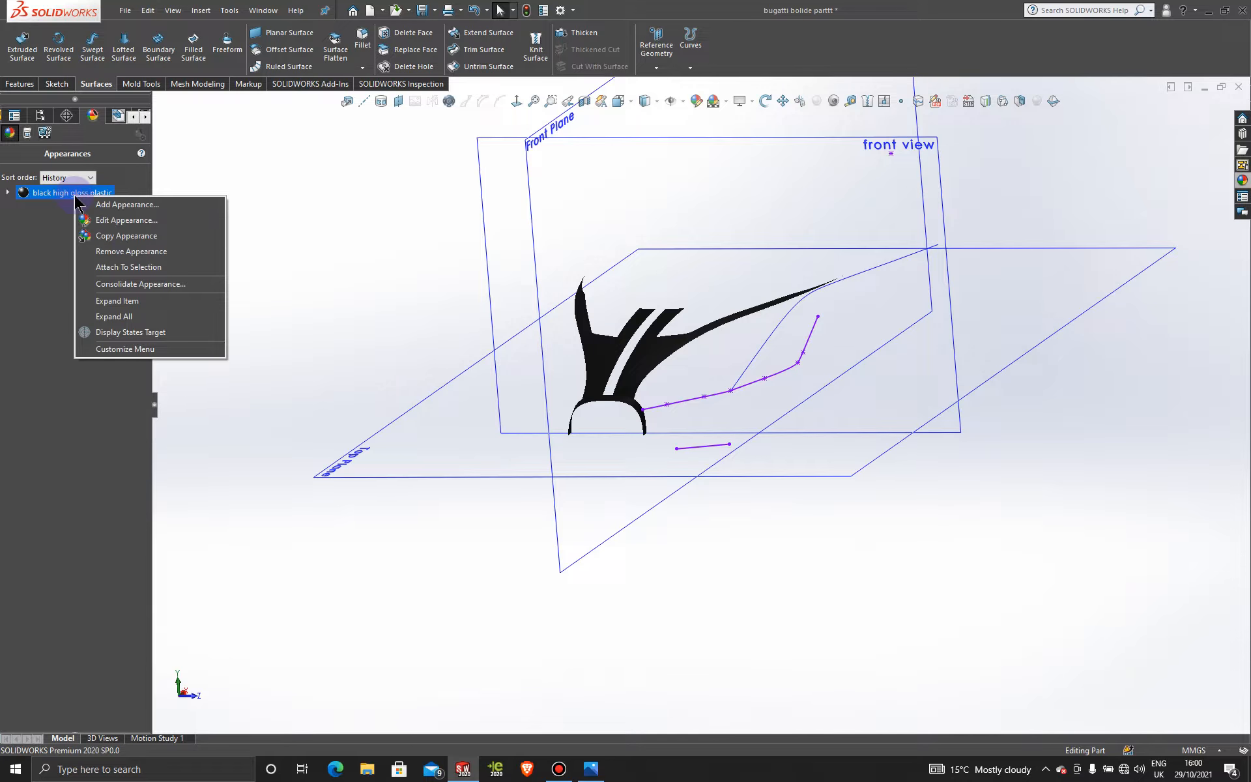
pyautogui.click(131, 248)
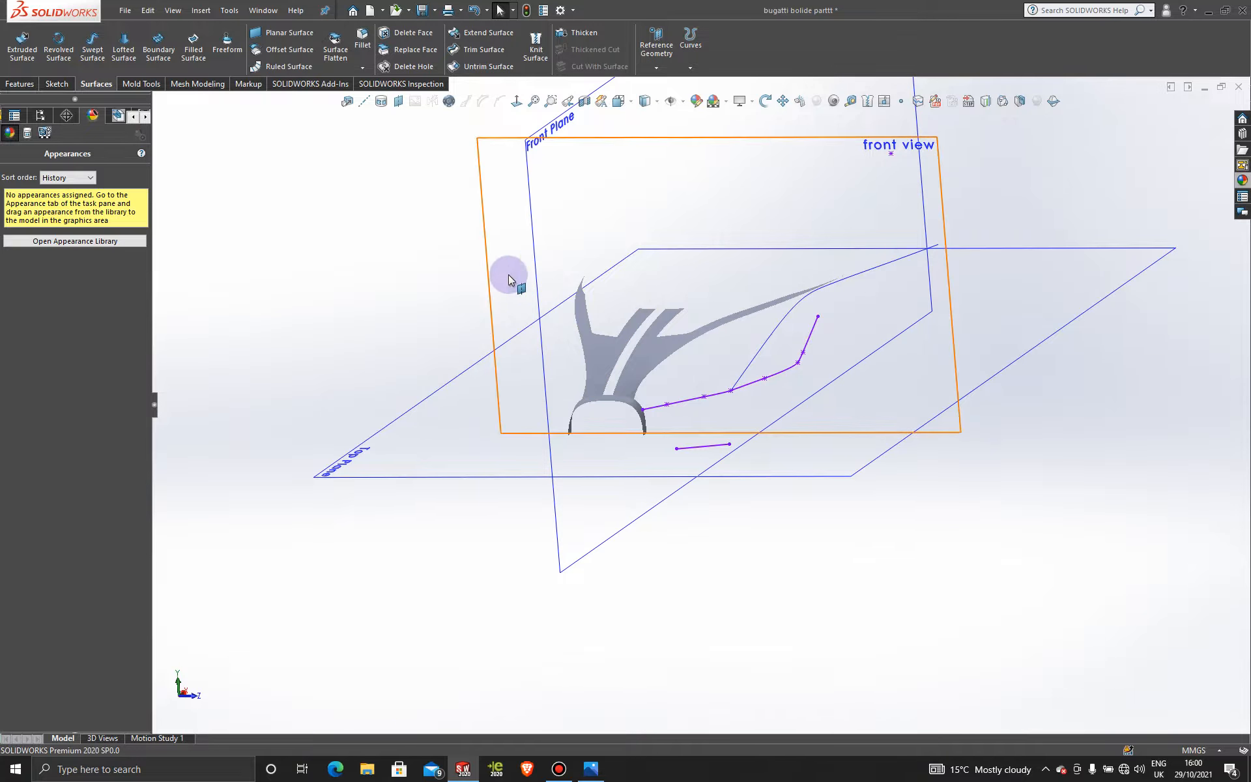
# - Start a 3D sketch and draw a two-point spline about 10 mm long from the hood and arch corner to the long side curve
pyautogui.moveTo(386, 246)
pyautogui.mouseDown(button='middle')
pyautogui.moveTo(679, 400)
pyautogui.moveTo(574, 451)
pyautogui.mouseUp(button='middle')
pyautogui.scroll(-8, 574, 451)
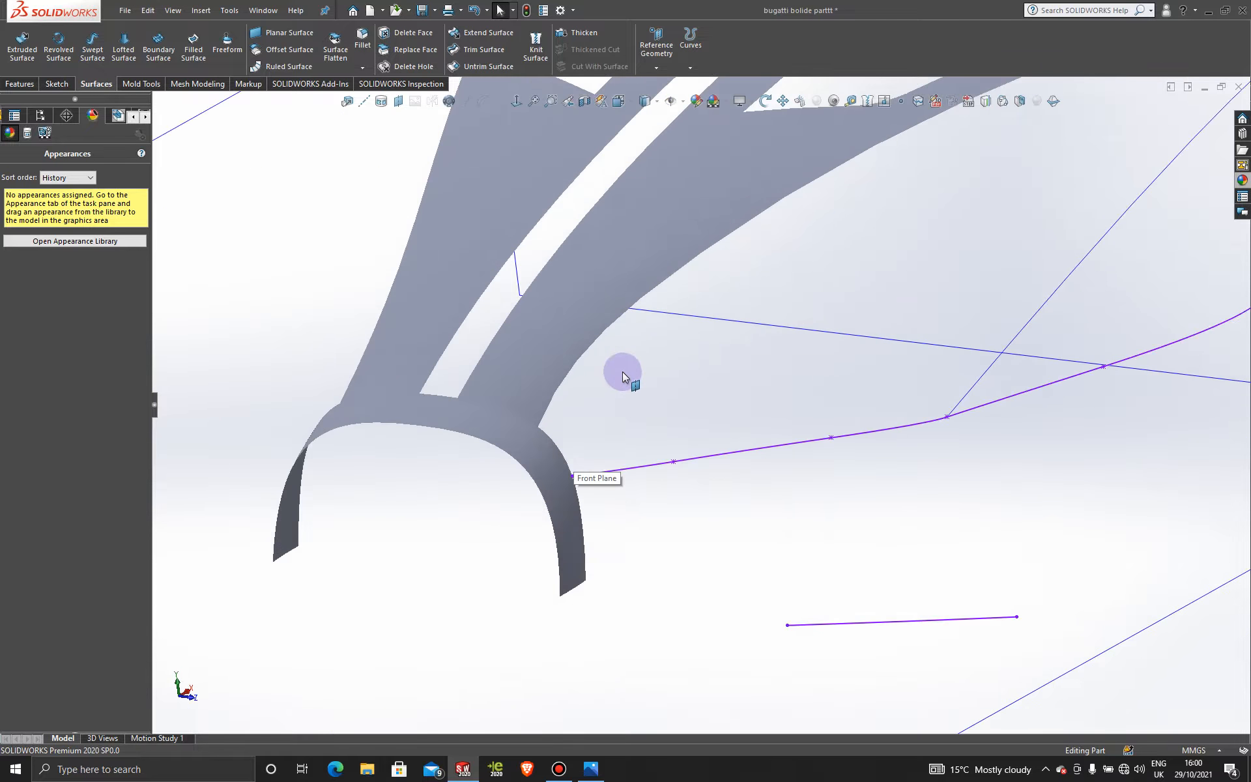
pyautogui.scroll(2, 623, 503)
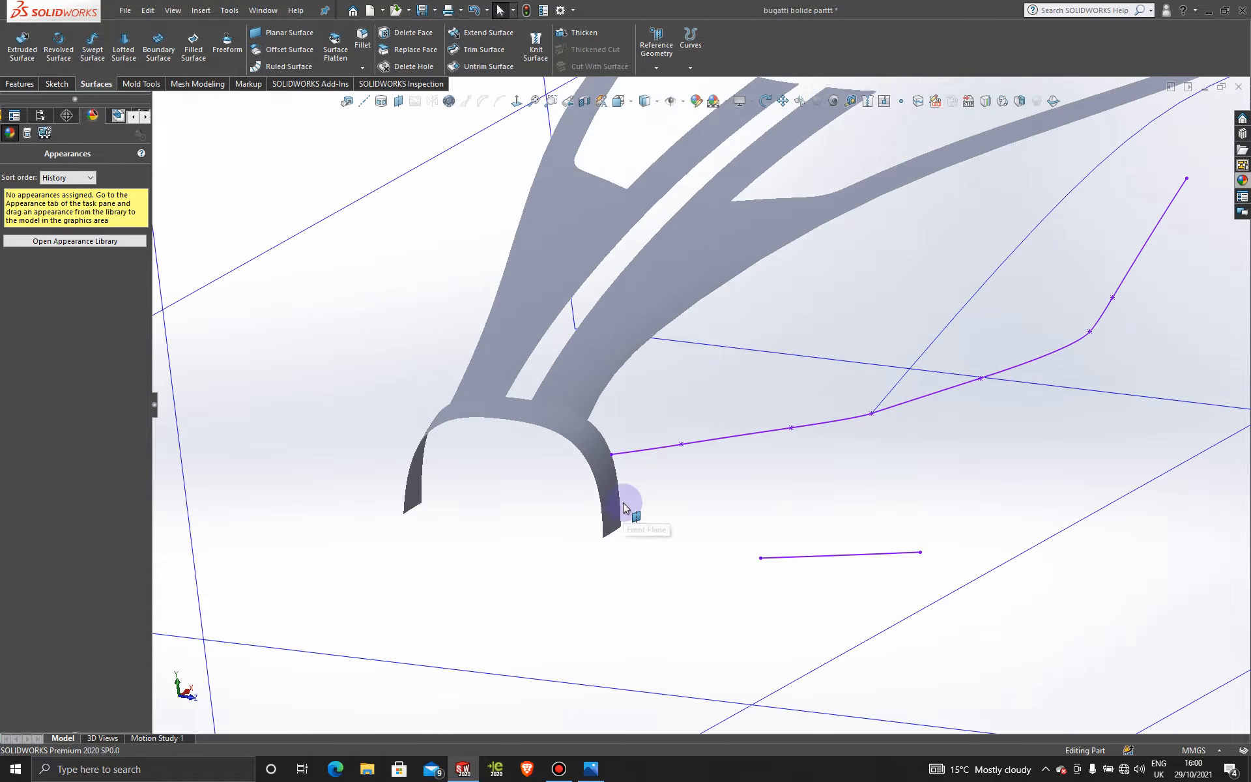
pyautogui.moveTo(648, 413)
pyautogui.mouseDown(button='middle')
pyautogui.moveTo(614, 408)
pyautogui.moveTo(628, 433)
pyautogui.moveTo(558, 419)
pyautogui.mouseUp(button='middle')
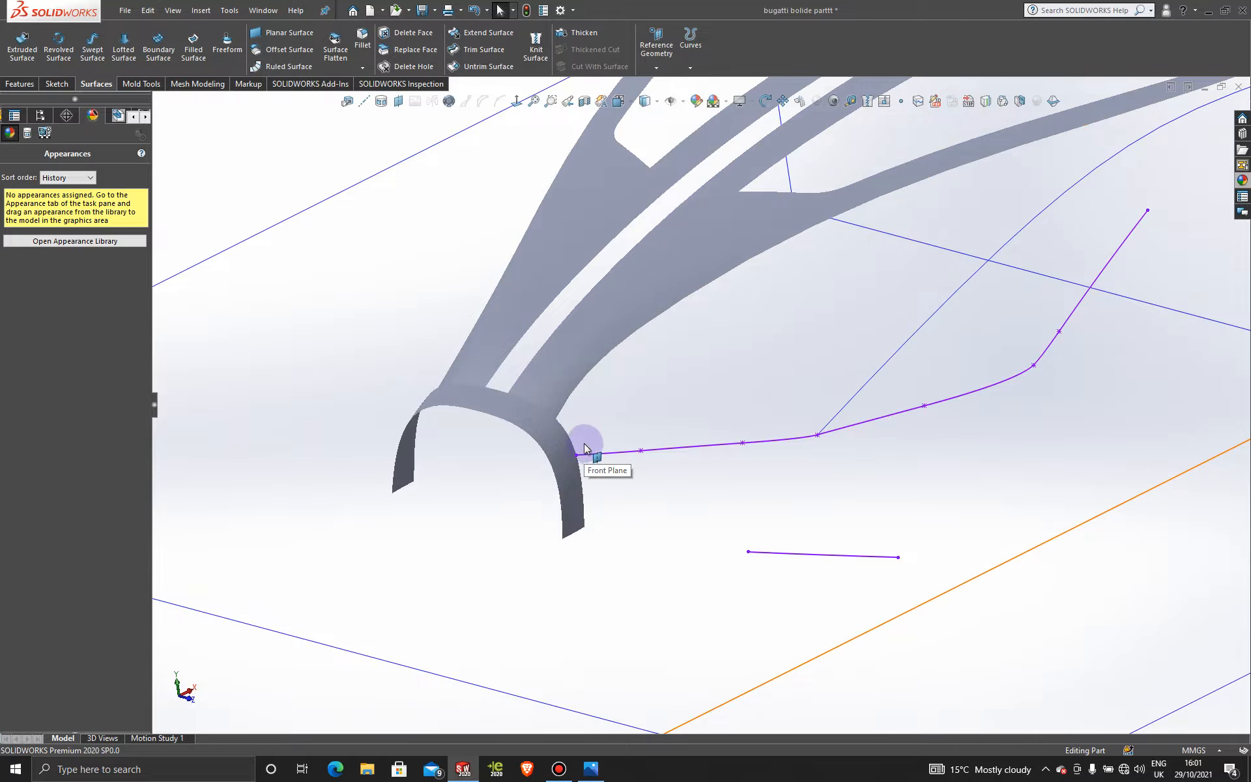
pyautogui.scroll(-3, 587, 441)
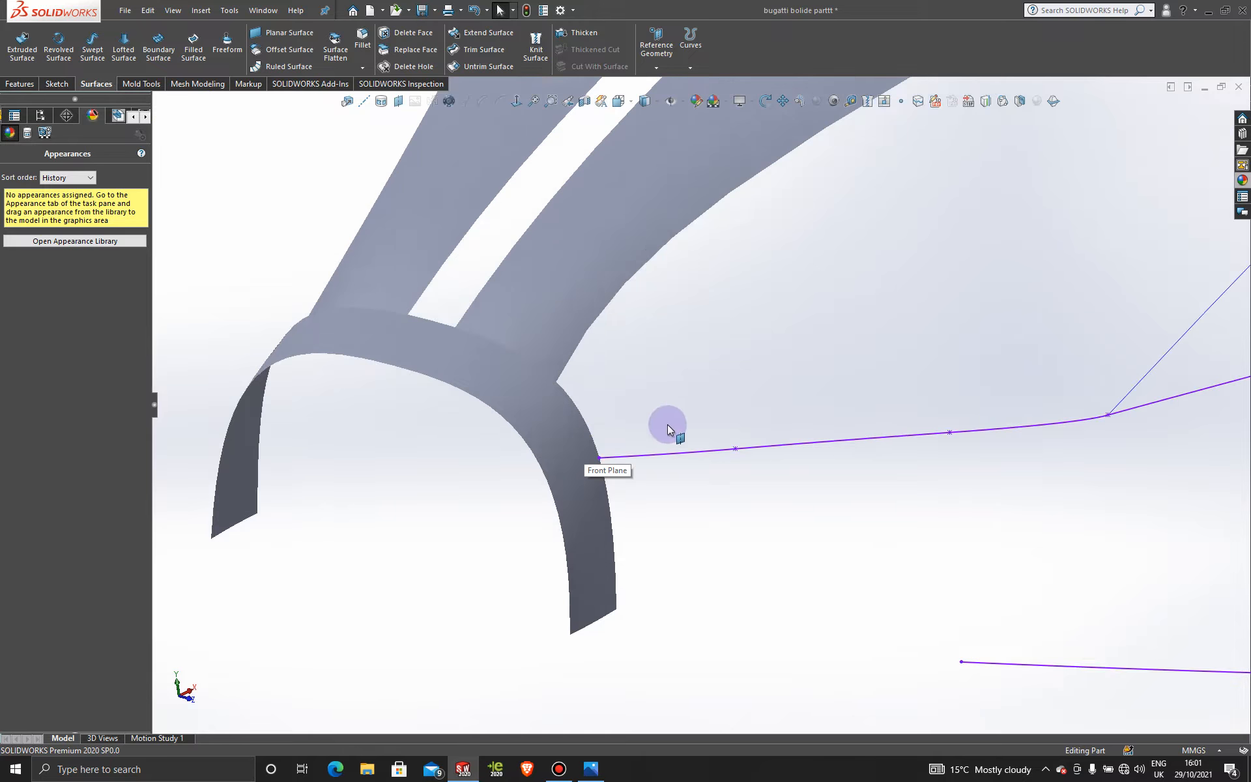
pyautogui.click(55, 86)
pyautogui.click(18, 67)
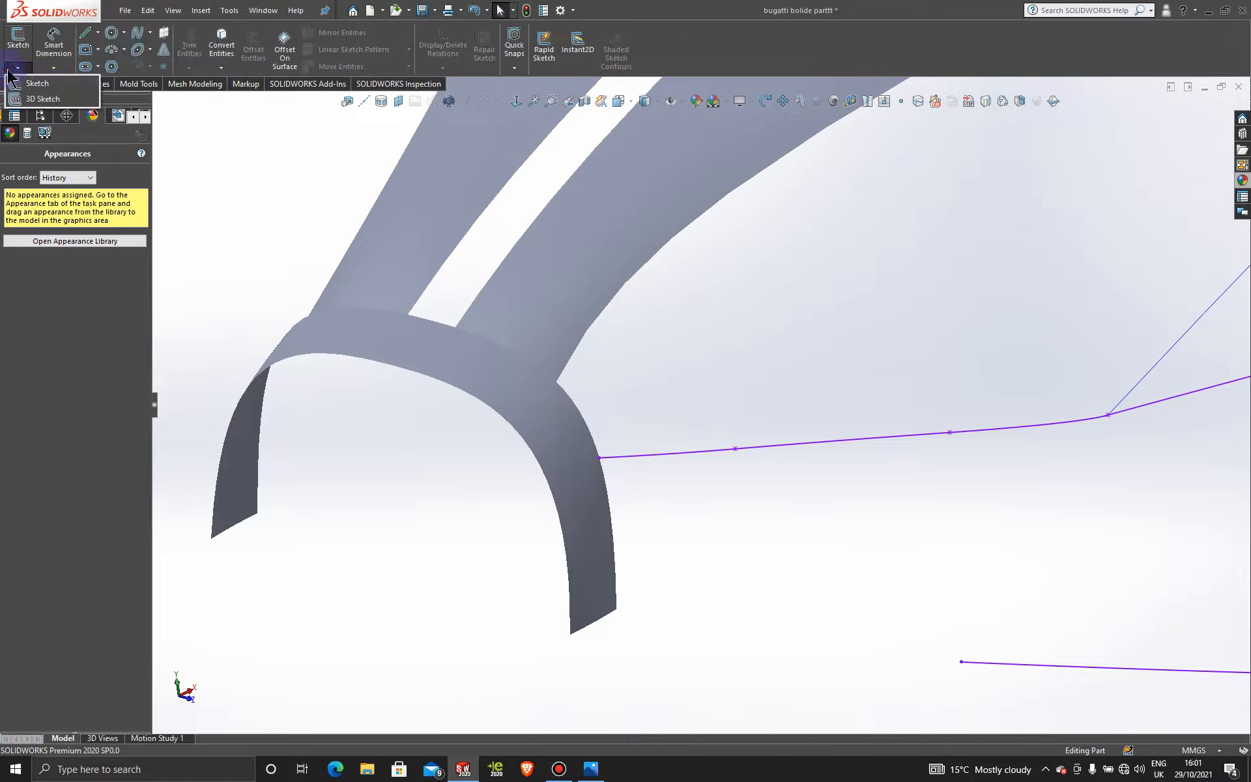
pyautogui.click(44, 99)
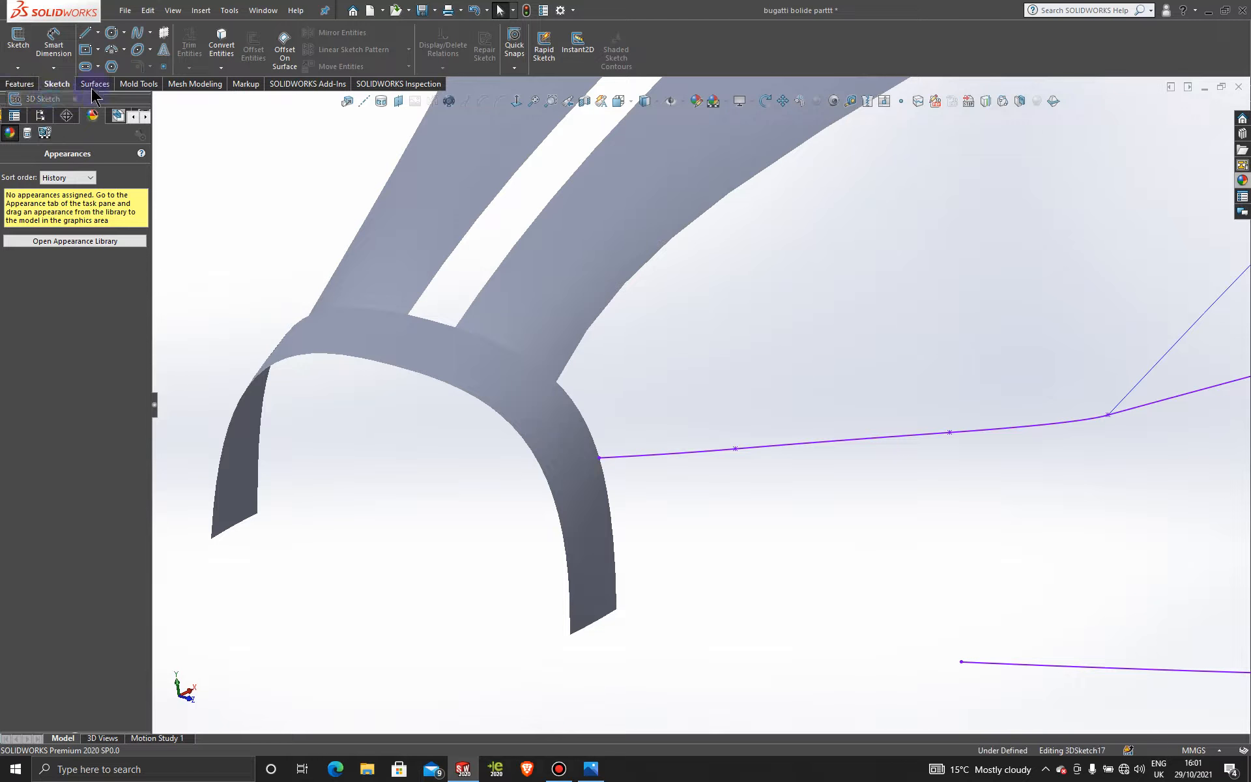
pyautogui.click(139, 40)
pyautogui.scroll(-3, 561, 378)
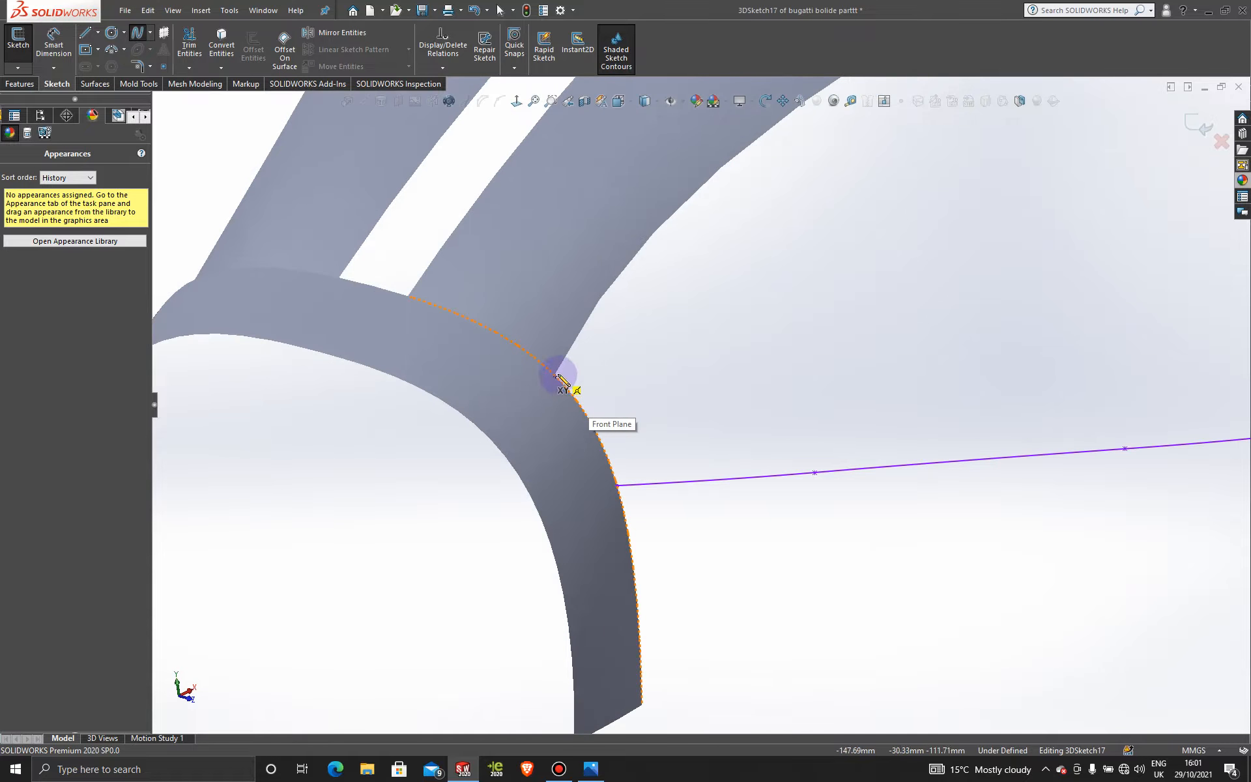
pyautogui.click(555, 375)
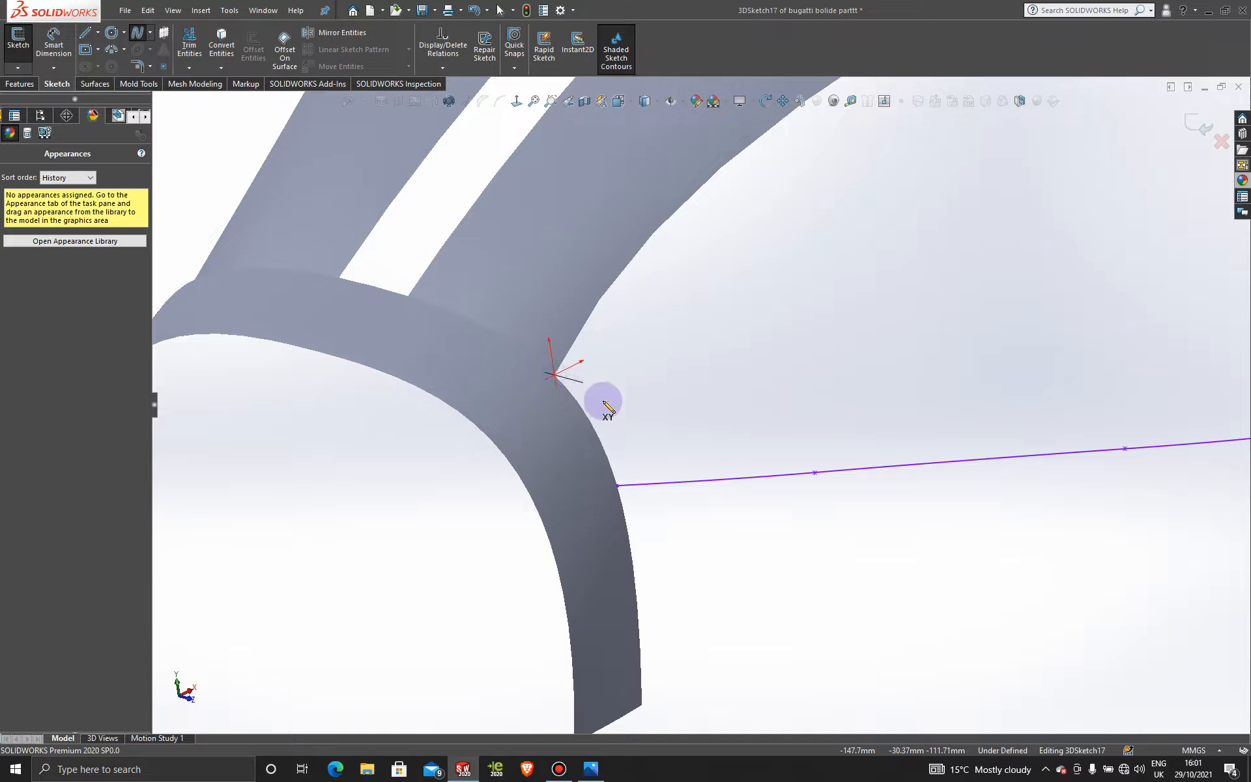
pyautogui.click(660, 485)
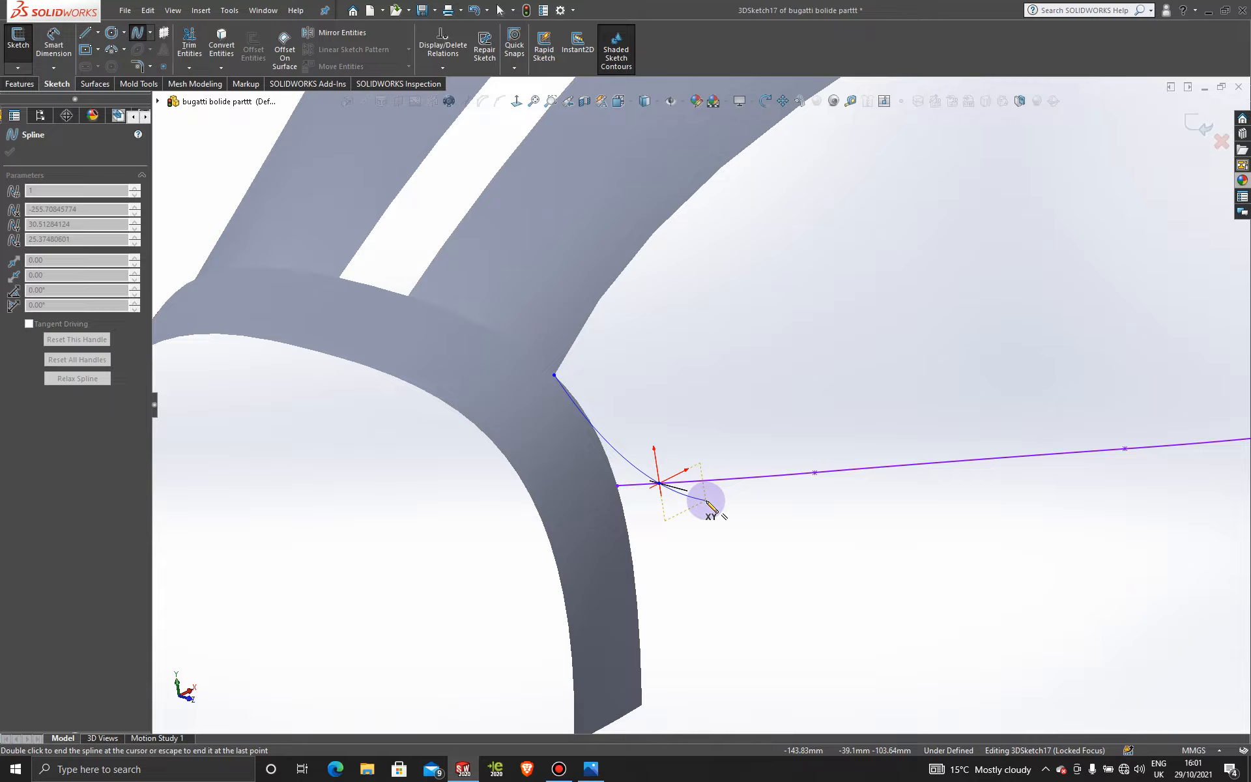
pyautogui.press('Escape')
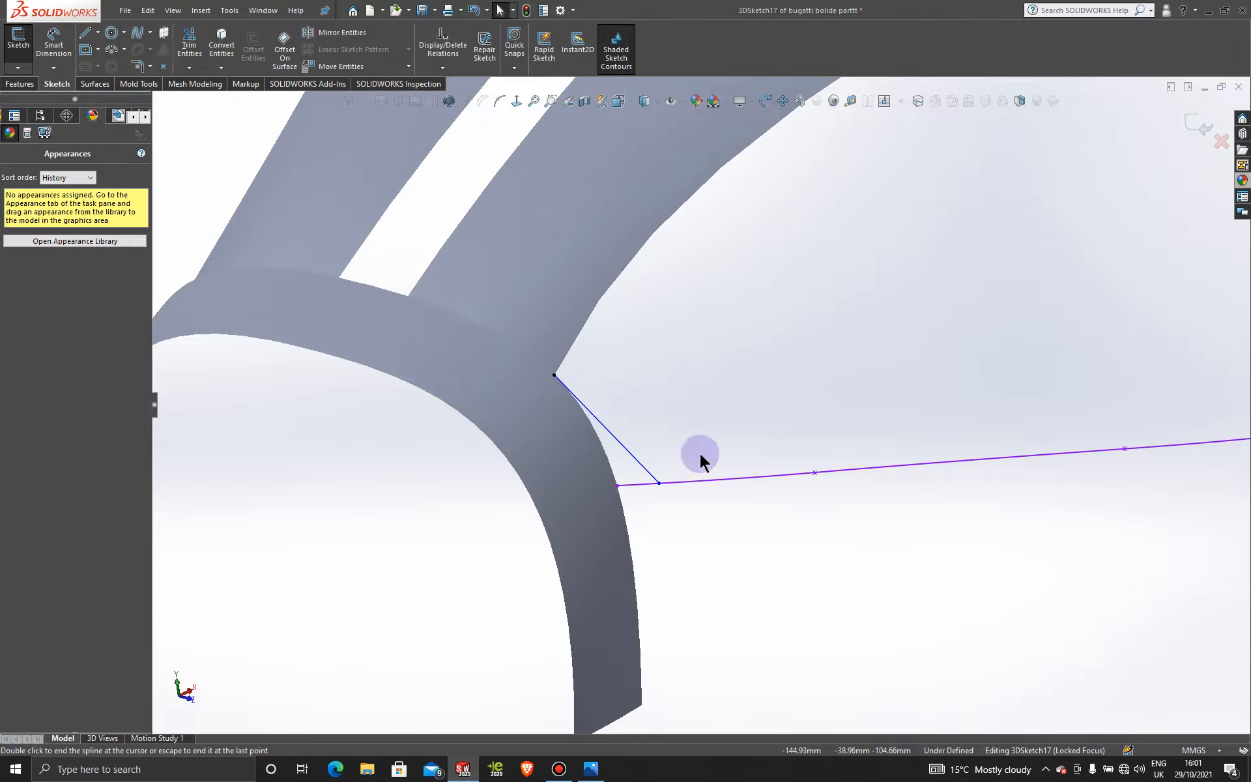
# - In the left view, bend the spline's lower end roughly along the side curve and slide that endpoint to about Y 33, Z 24.3 mm
pyautogui.scroll(3, 701, 446)
pyautogui.scroll(-3, 688, 441)
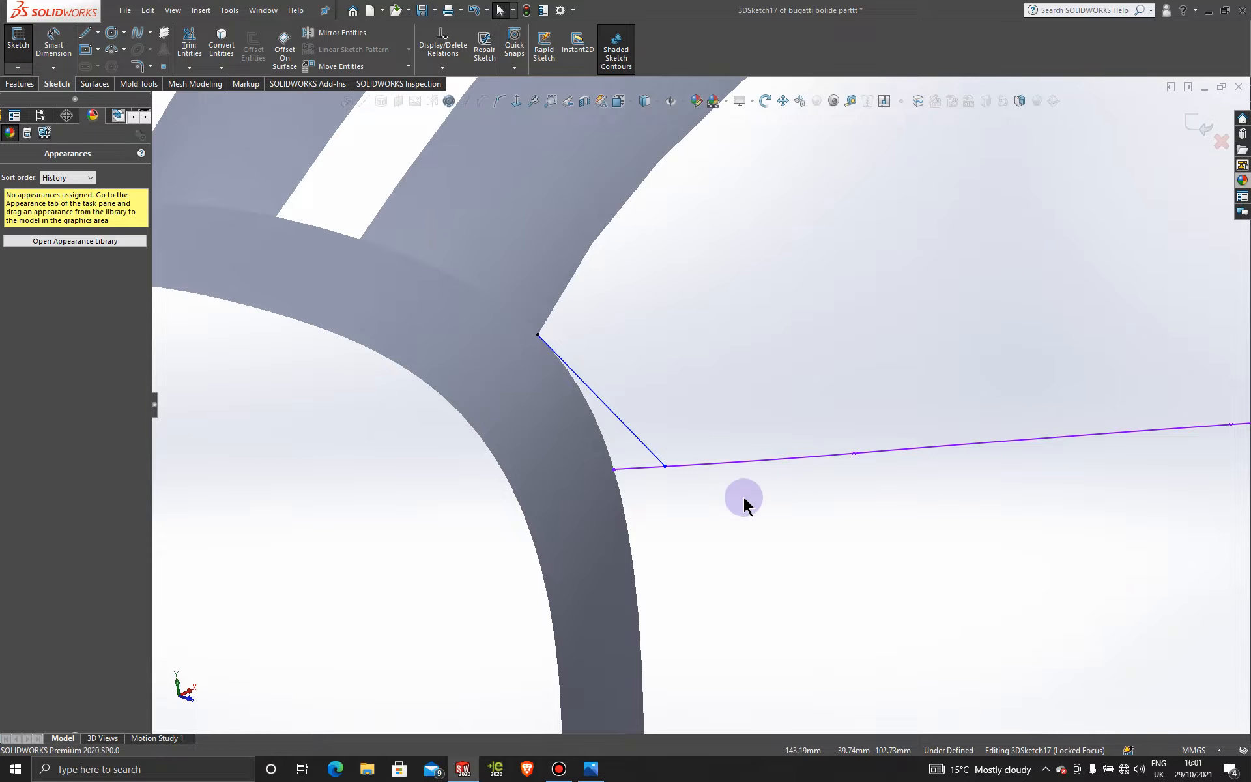
pyautogui.press('space')
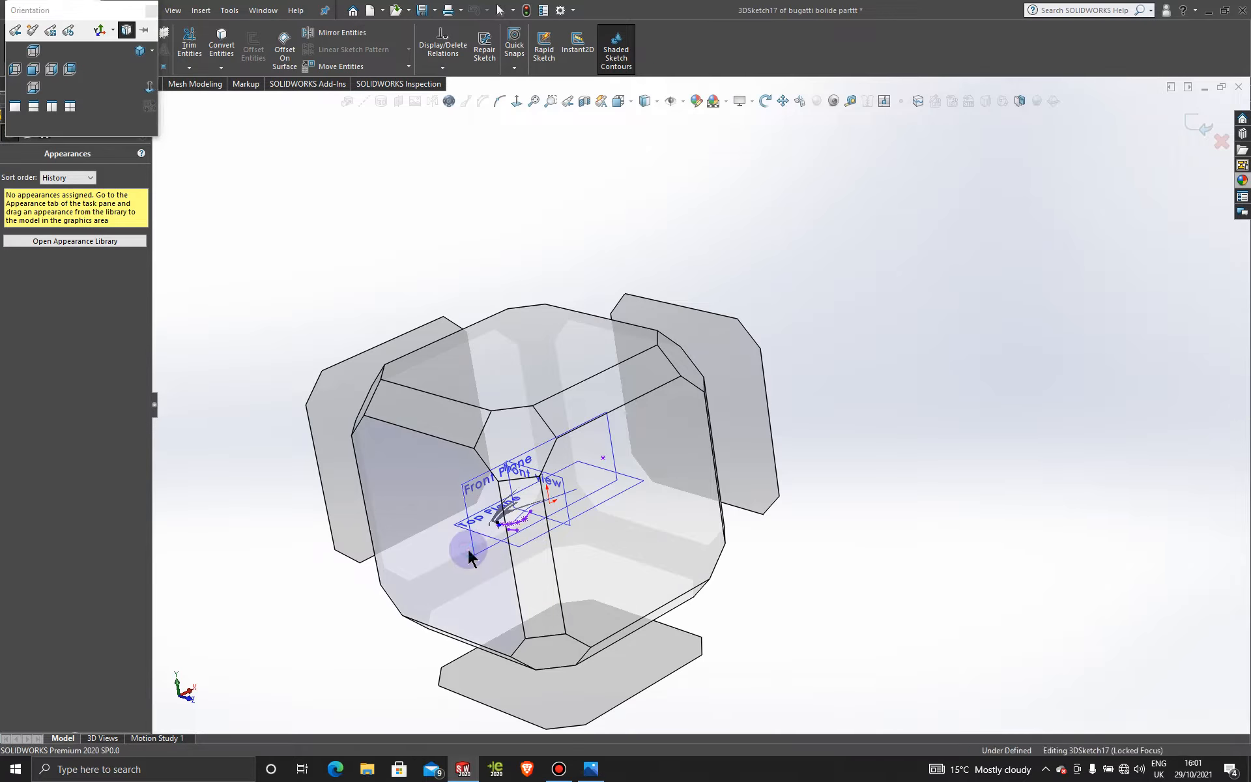
pyautogui.click(468, 549)
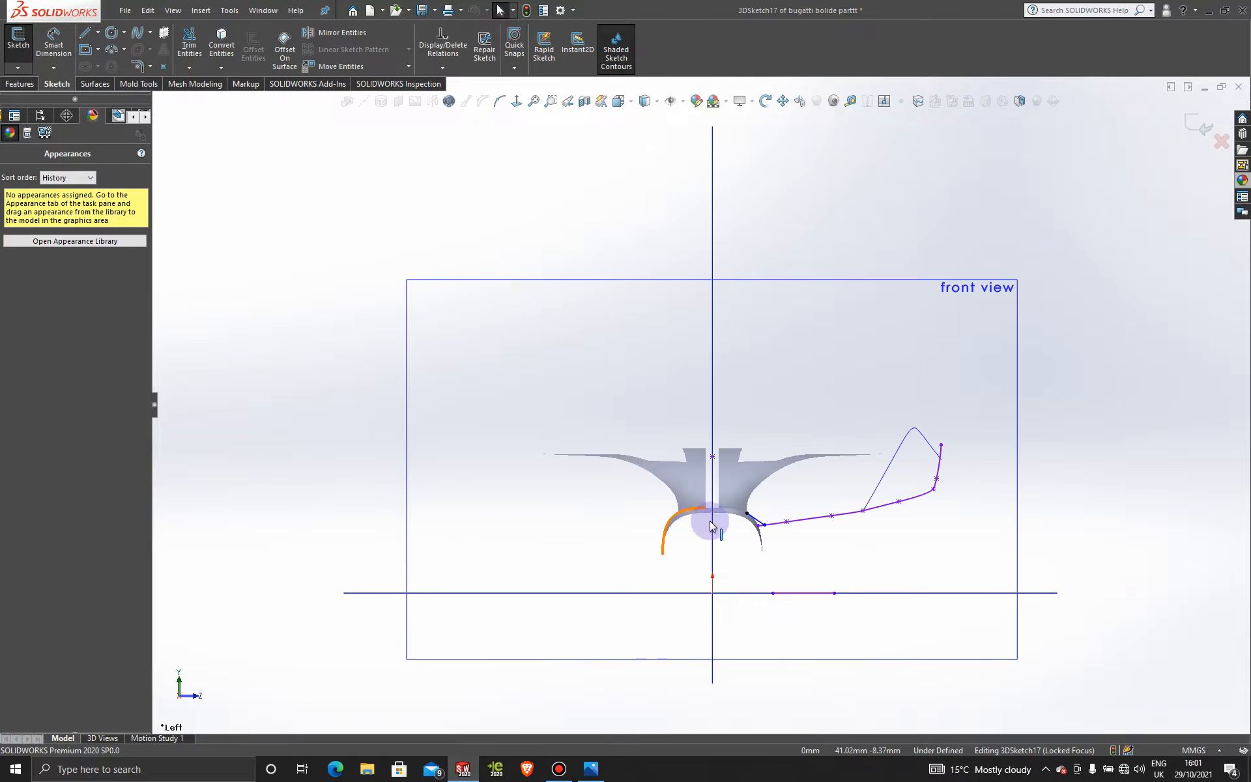
pyautogui.scroll(-5, 773, 514)
pyautogui.scroll(-5, 694, 502)
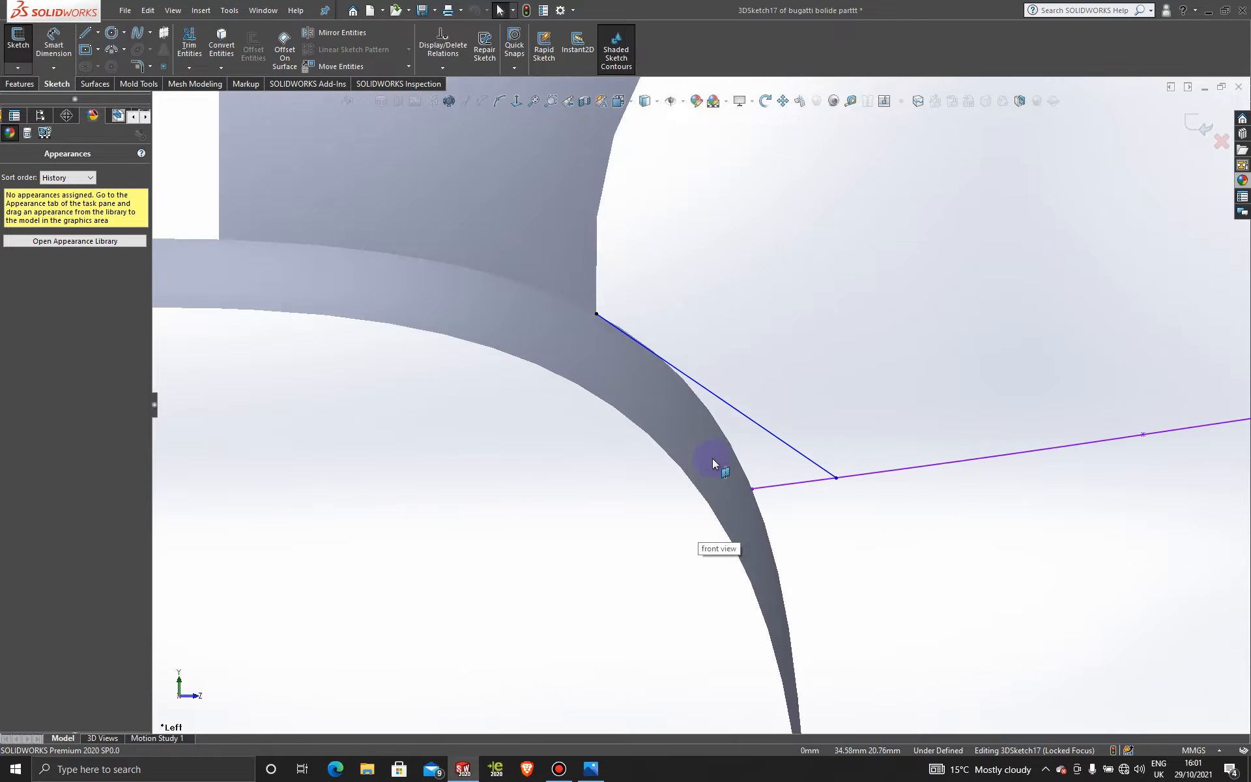
pyautogui.click(794, 447)
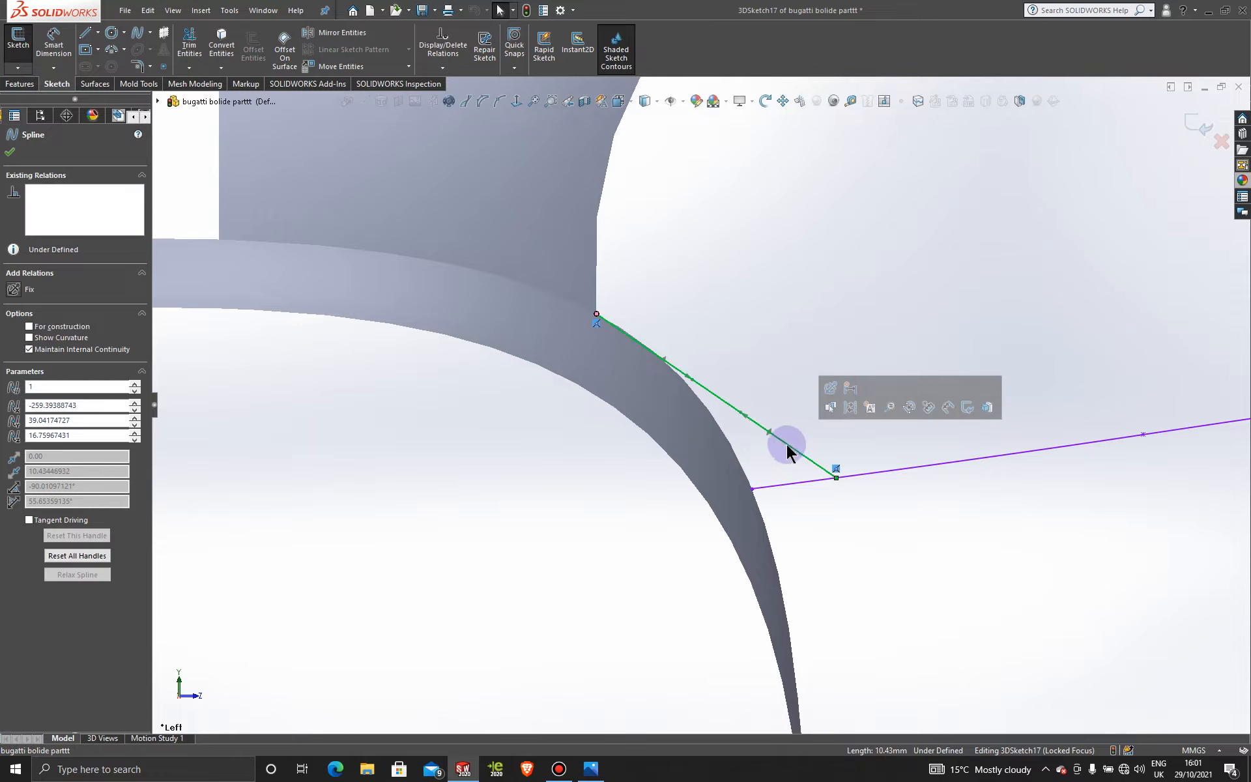
pyautogui.moveTo(743, 415); pyautogui.dragTo(755, 483)
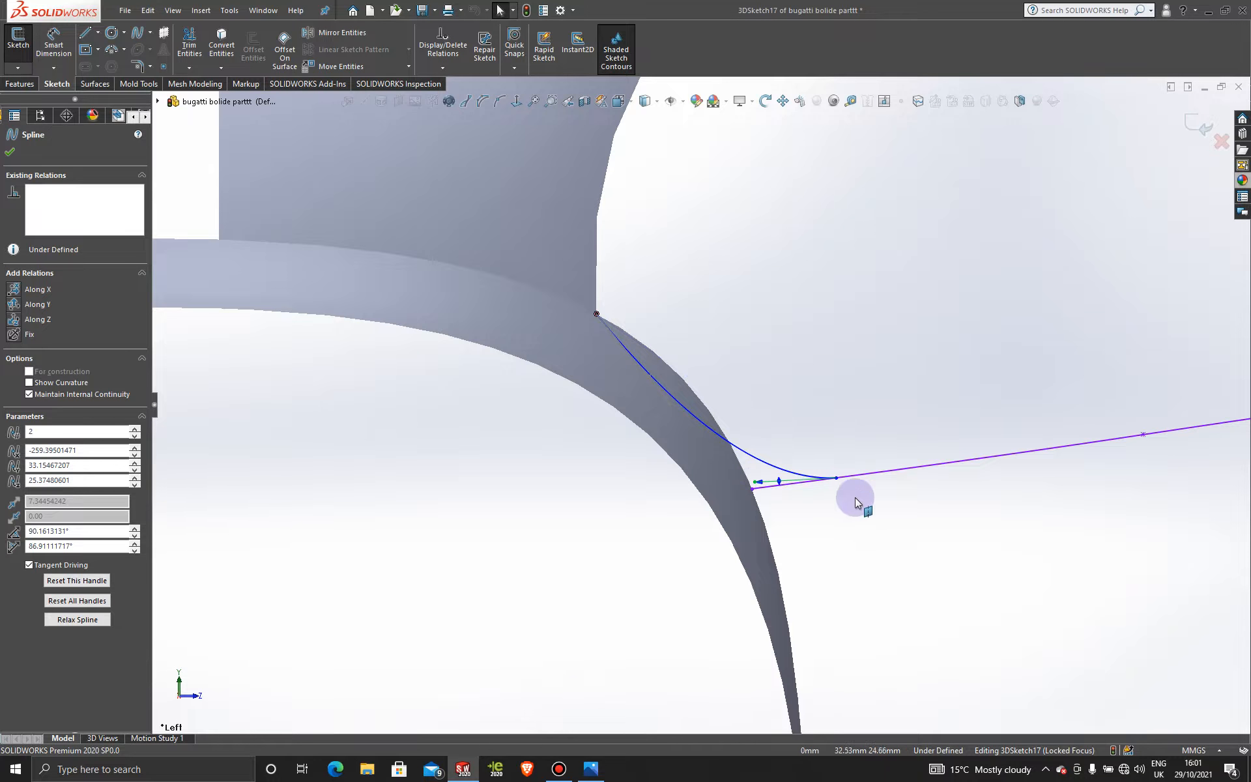
pyautogui.moveTo(833, 477); pyautogui.dragTo(806, 484)
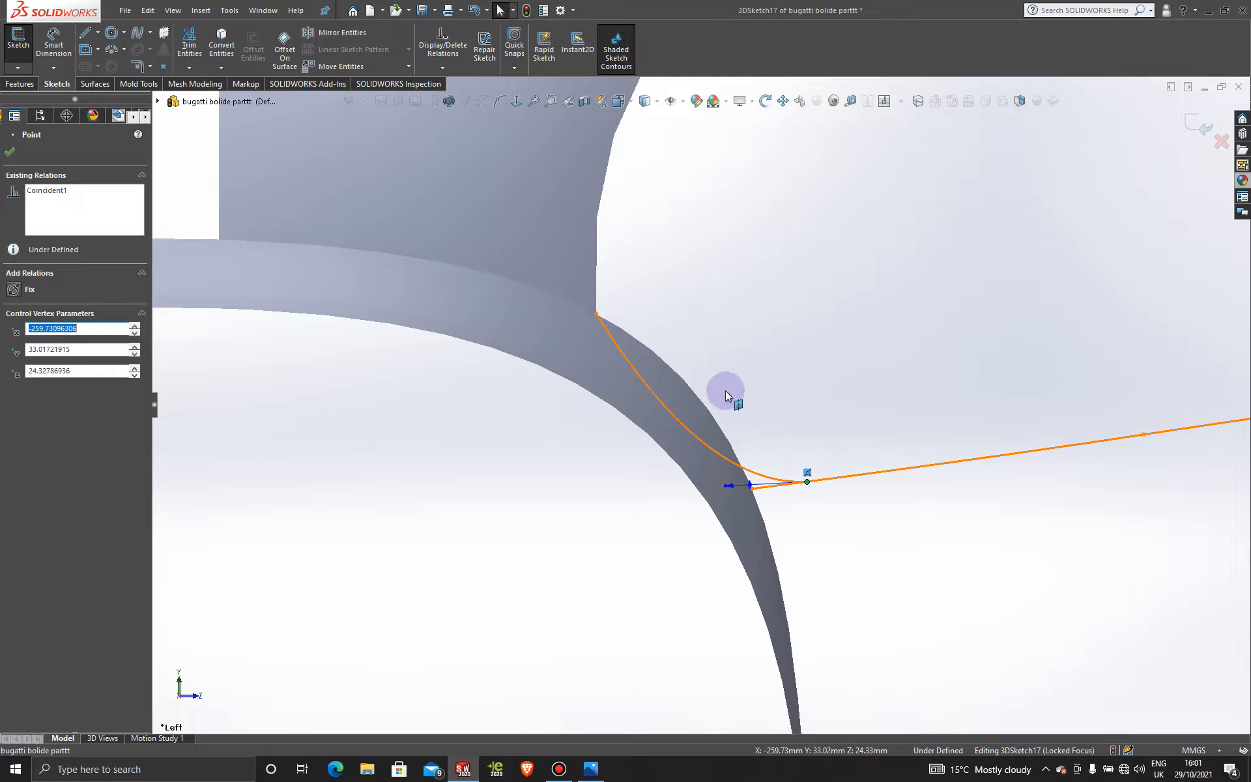
# - Adjust the spline's upper tangent handle to follow the arch's outer edge, with a tangent weight of about 15.1
pyautogui.click(683, 427)
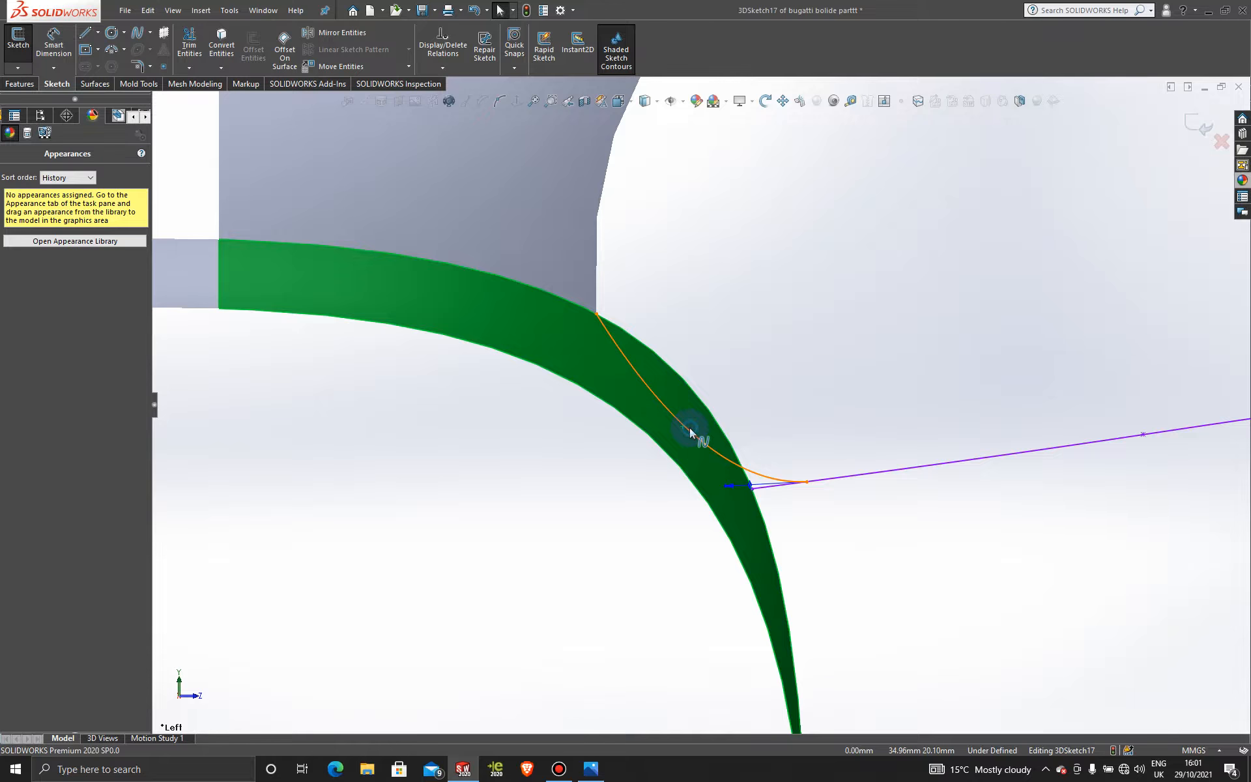
pyautogui.click(689, 433)
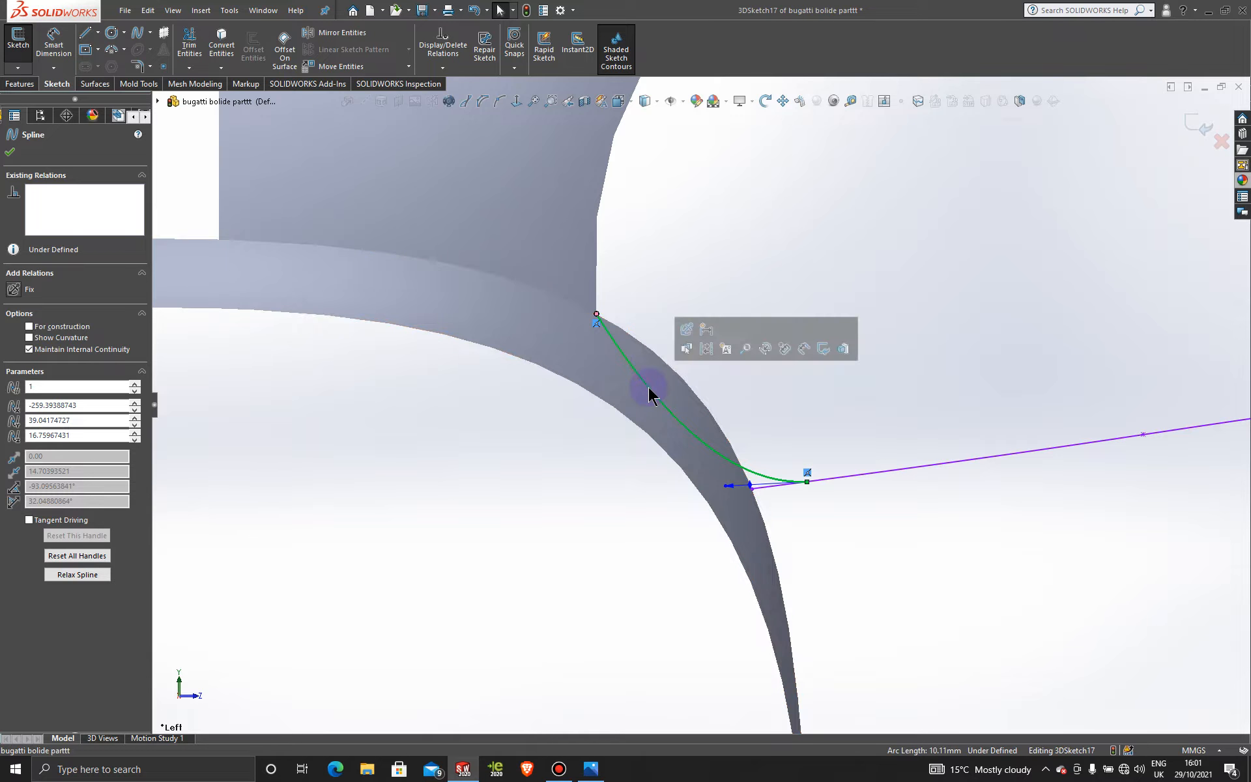
pyautogui.click(776, 388)
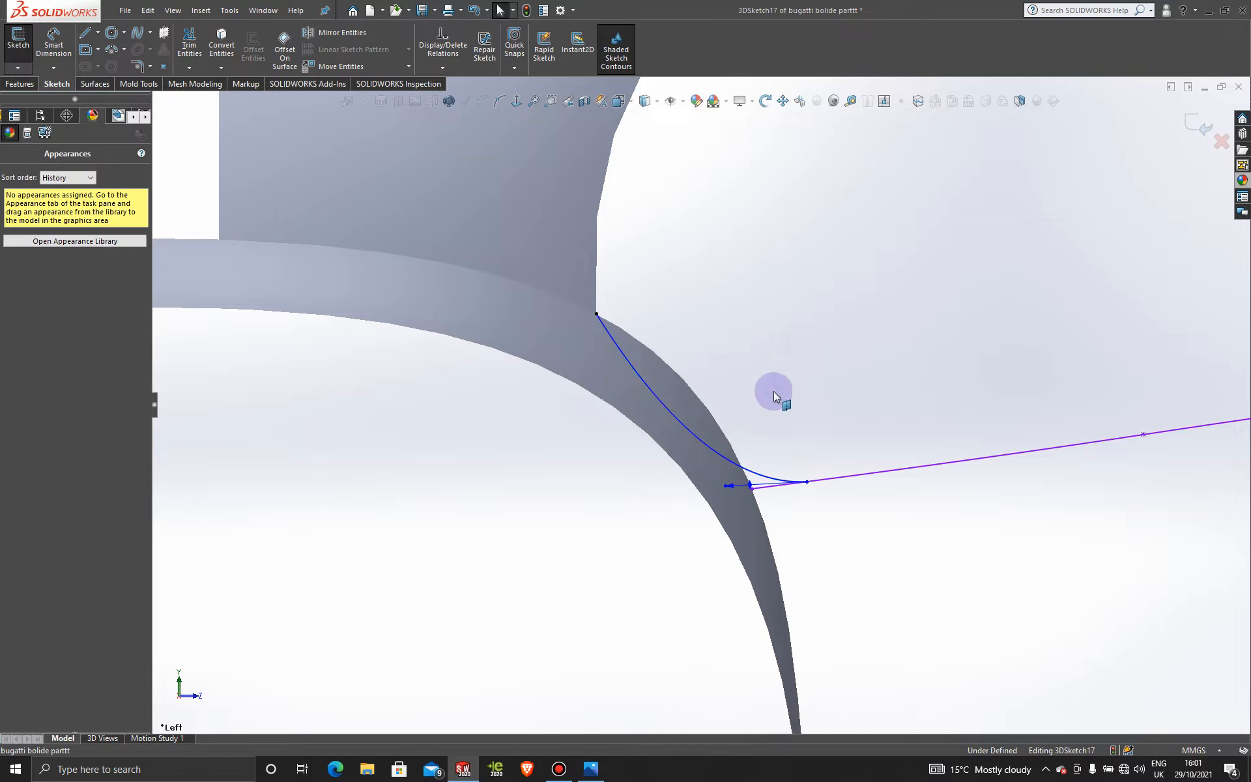
pyautogui.click(725, 459)
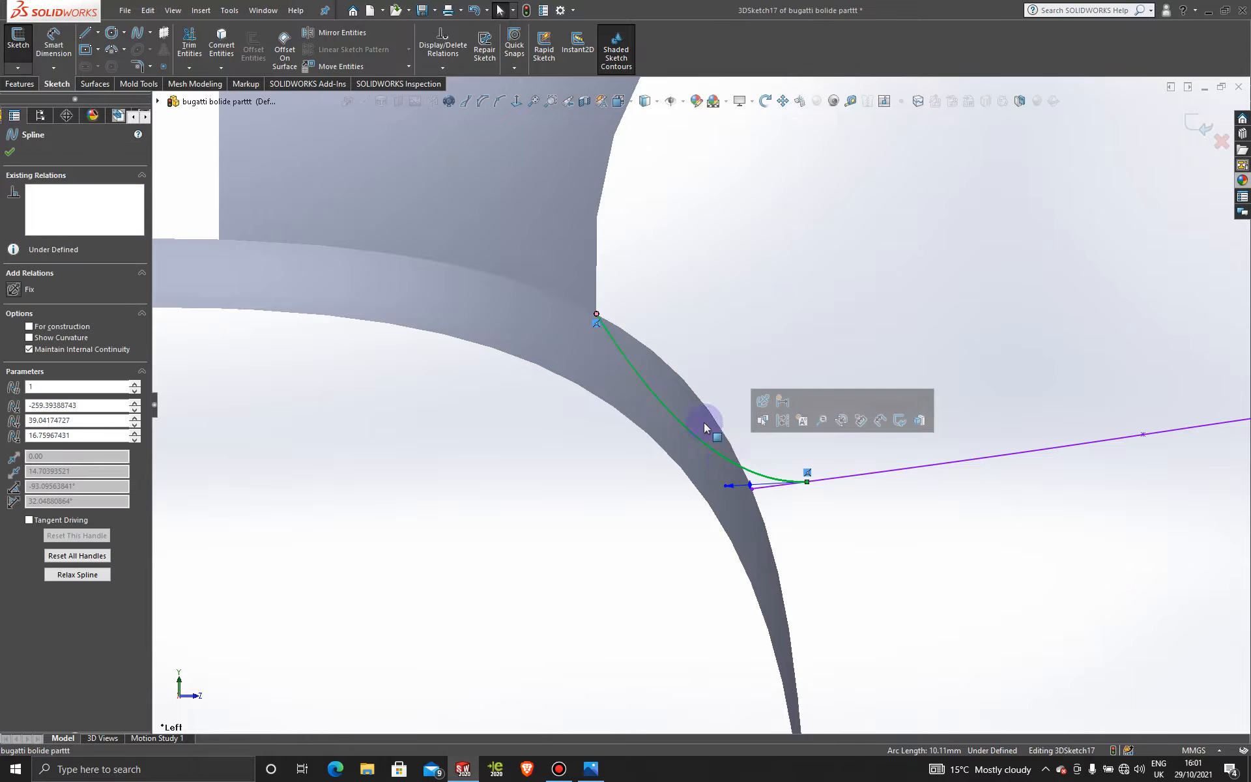
pyautogui.moveTo(657, 412); pyautogui.dragTo(695, 367)
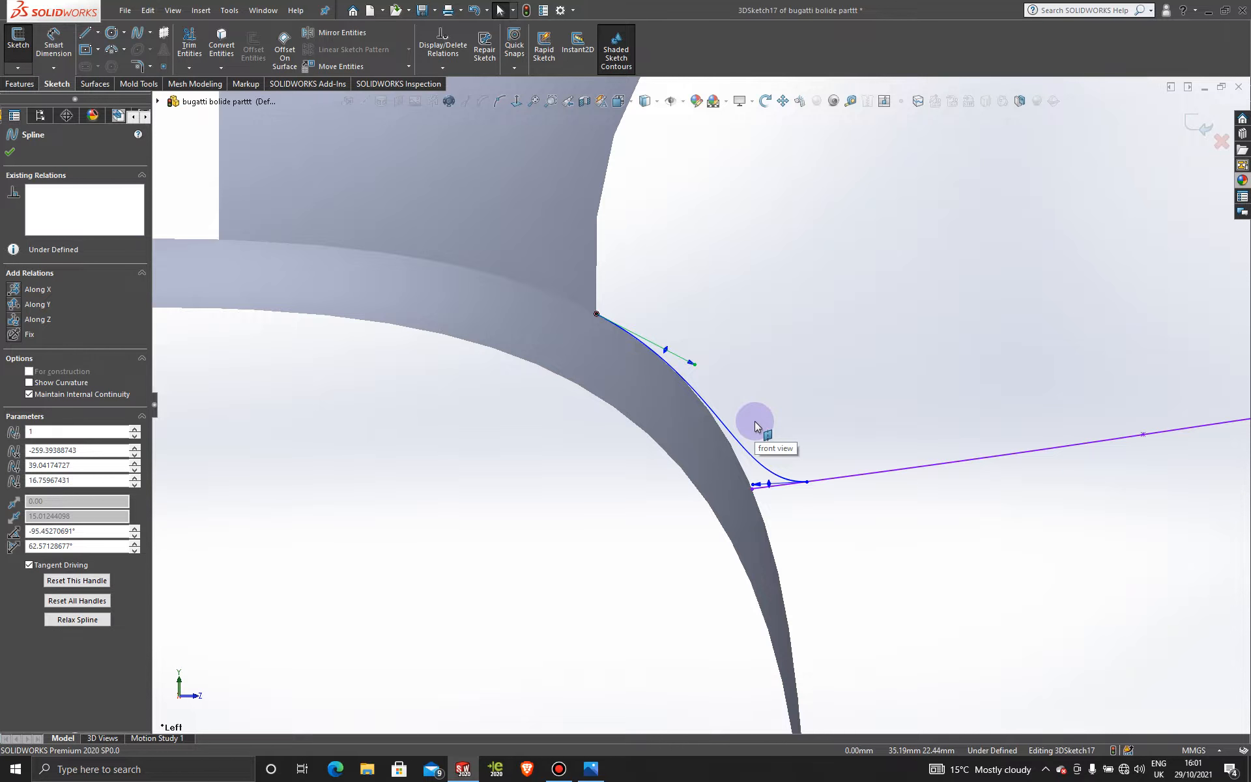
pyautogui.scroll(-1, 756, 422)
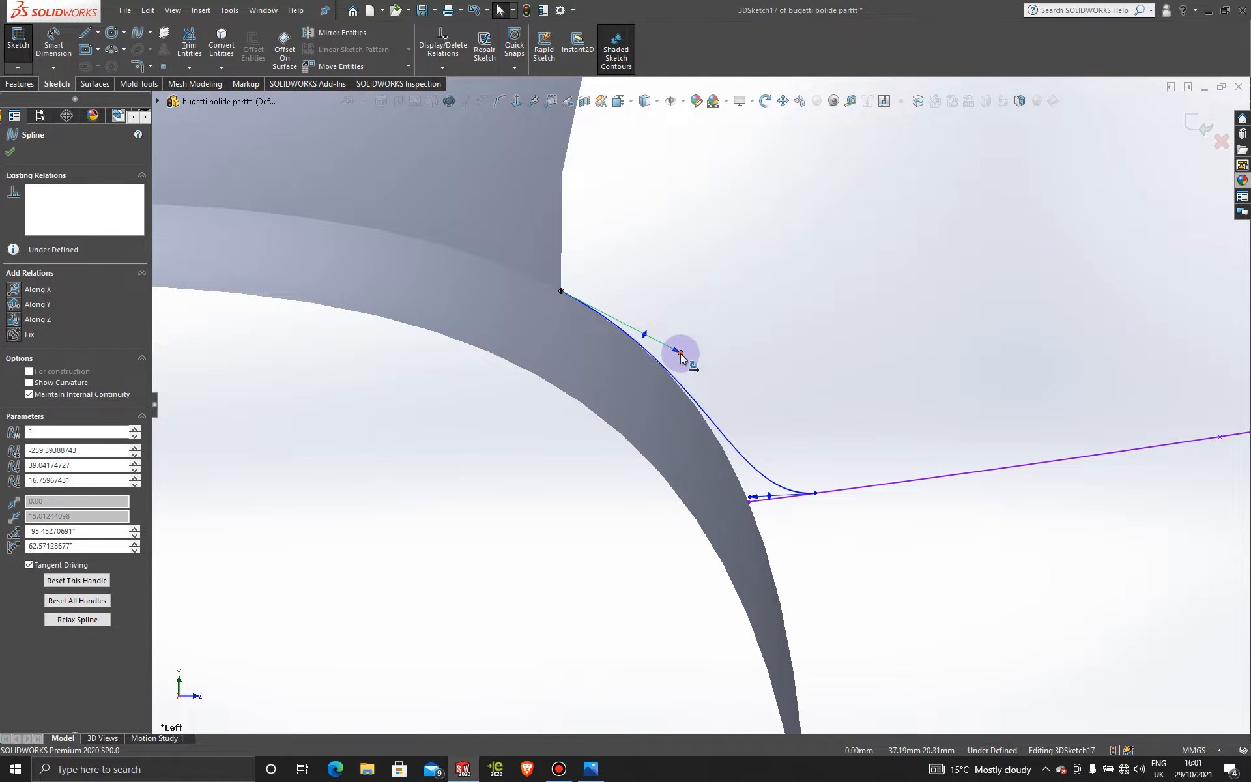
pyautogui.moveTo(681, 355); pyautogui.dragTo(680, 354)
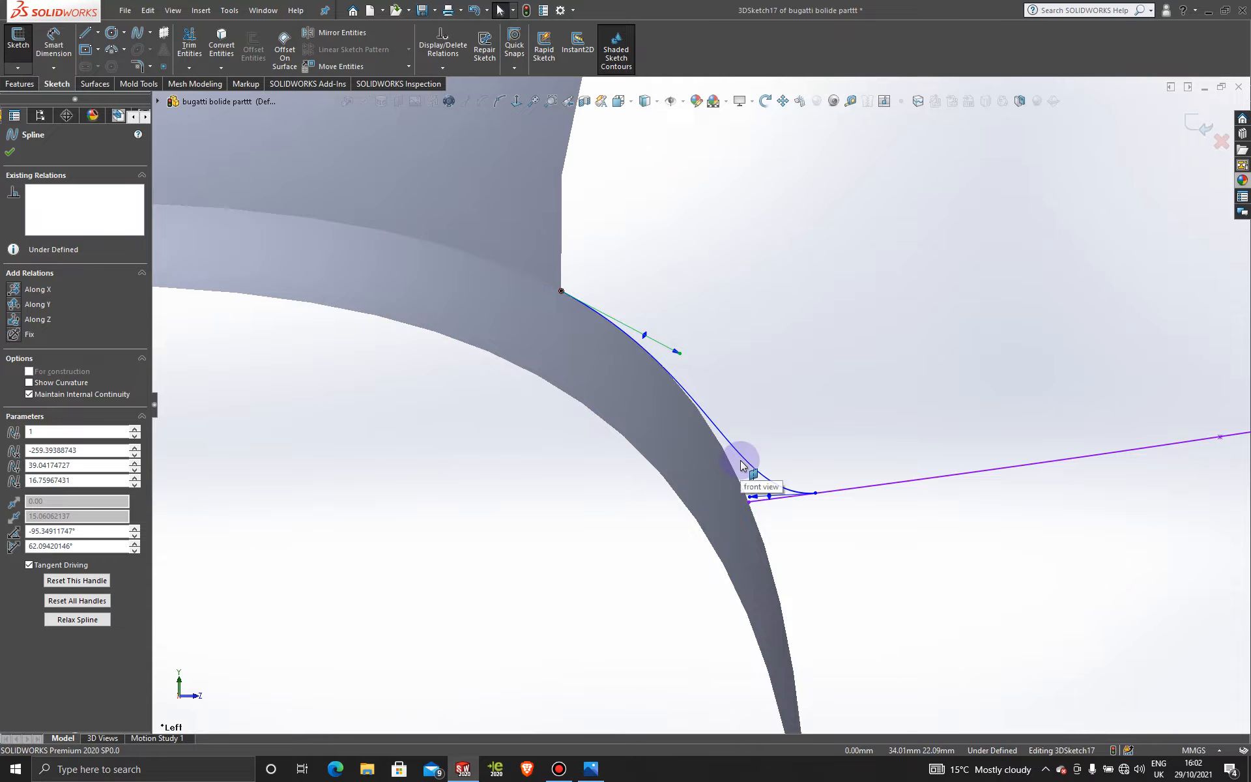
pyautogui.click(559, 770)
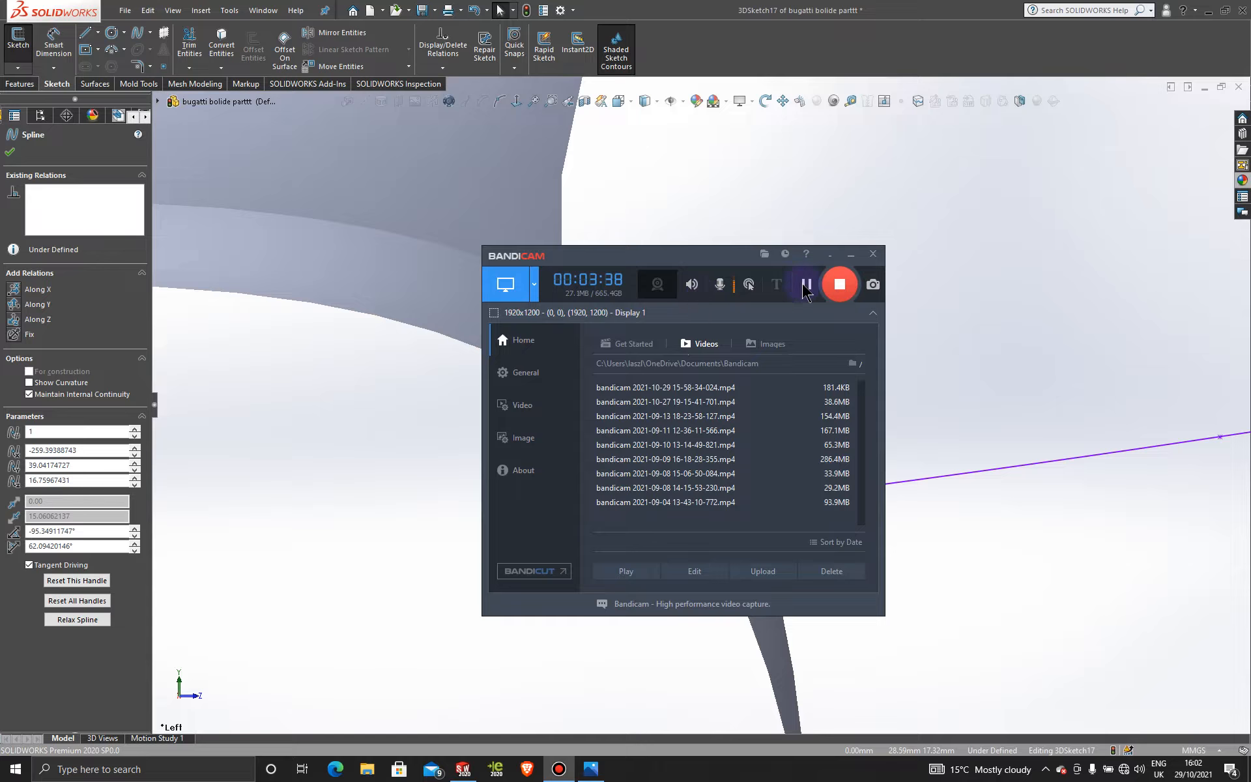
pyautogui.click(850, 254)
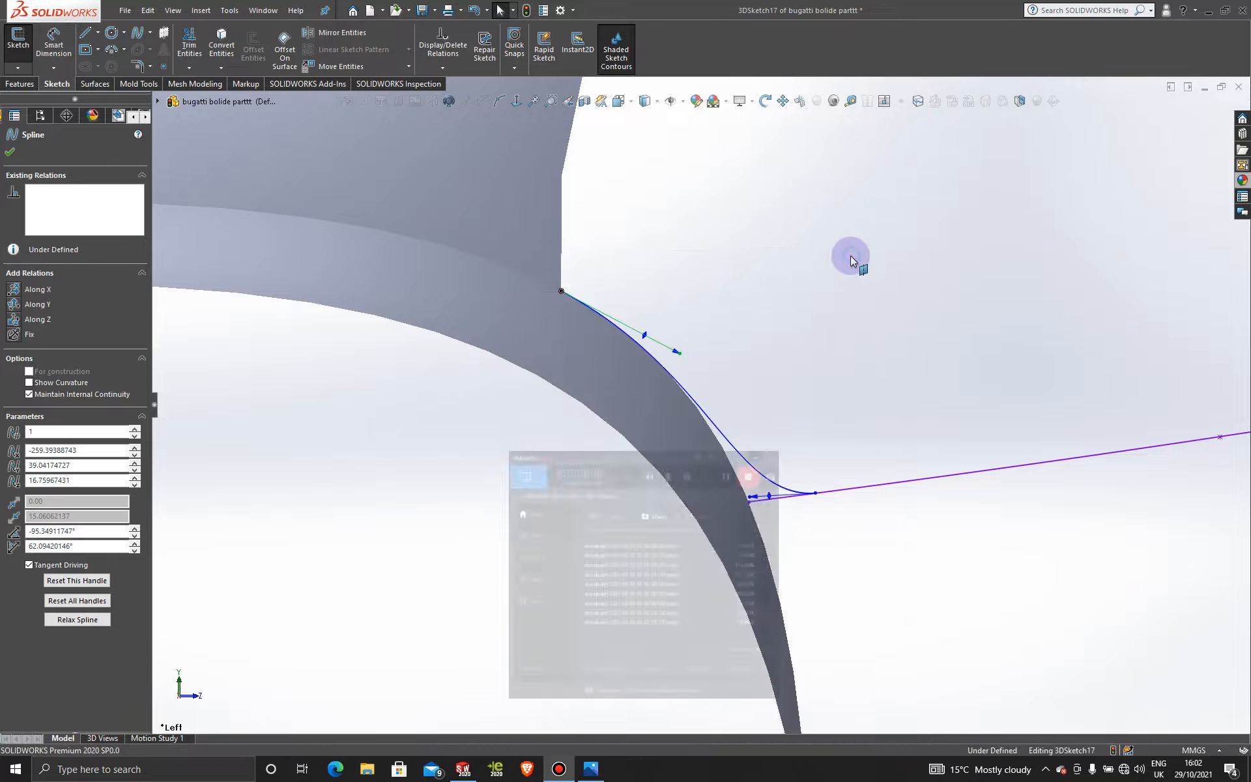
# - Lengthen the spline's lower tangent handle to a weight of about 9.1 and its upper handle to about 17.2
pyautogui.scroll(-3, 713, 386)
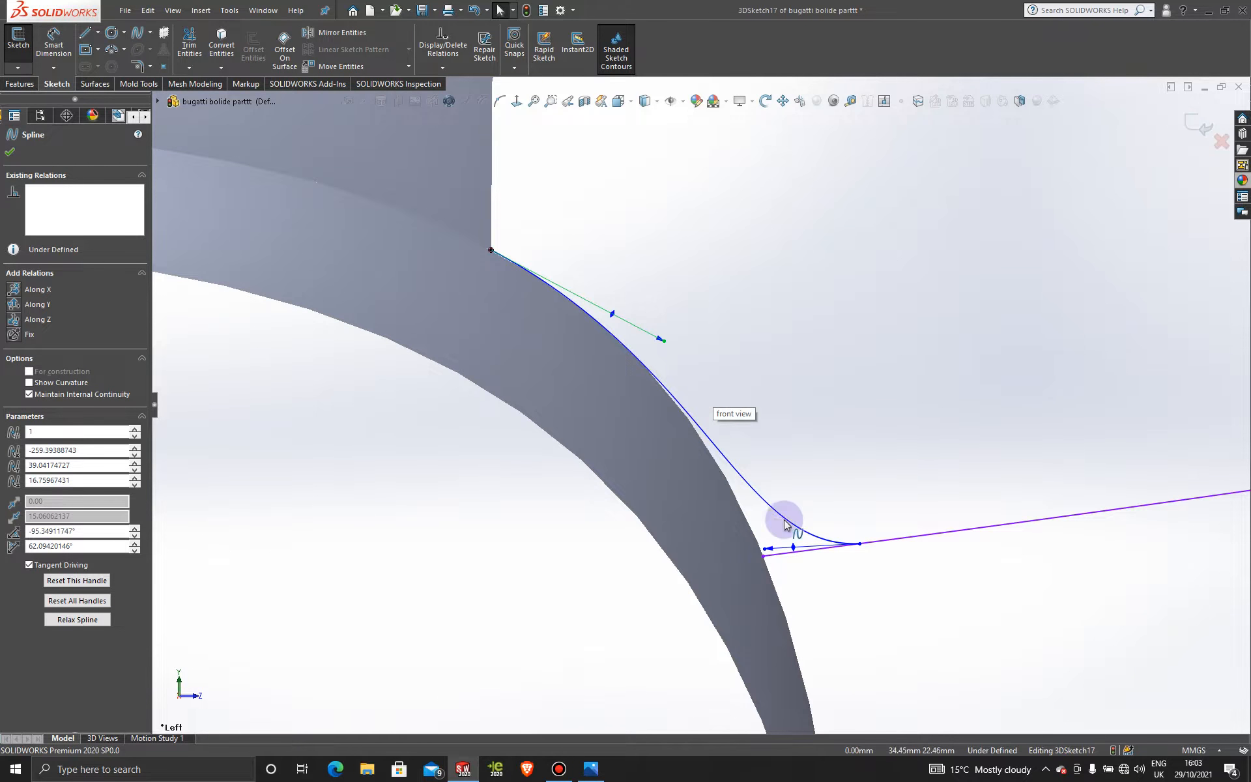
pyautogui.moveTo(766, 554); pyautogui.dragTo(743, 554)
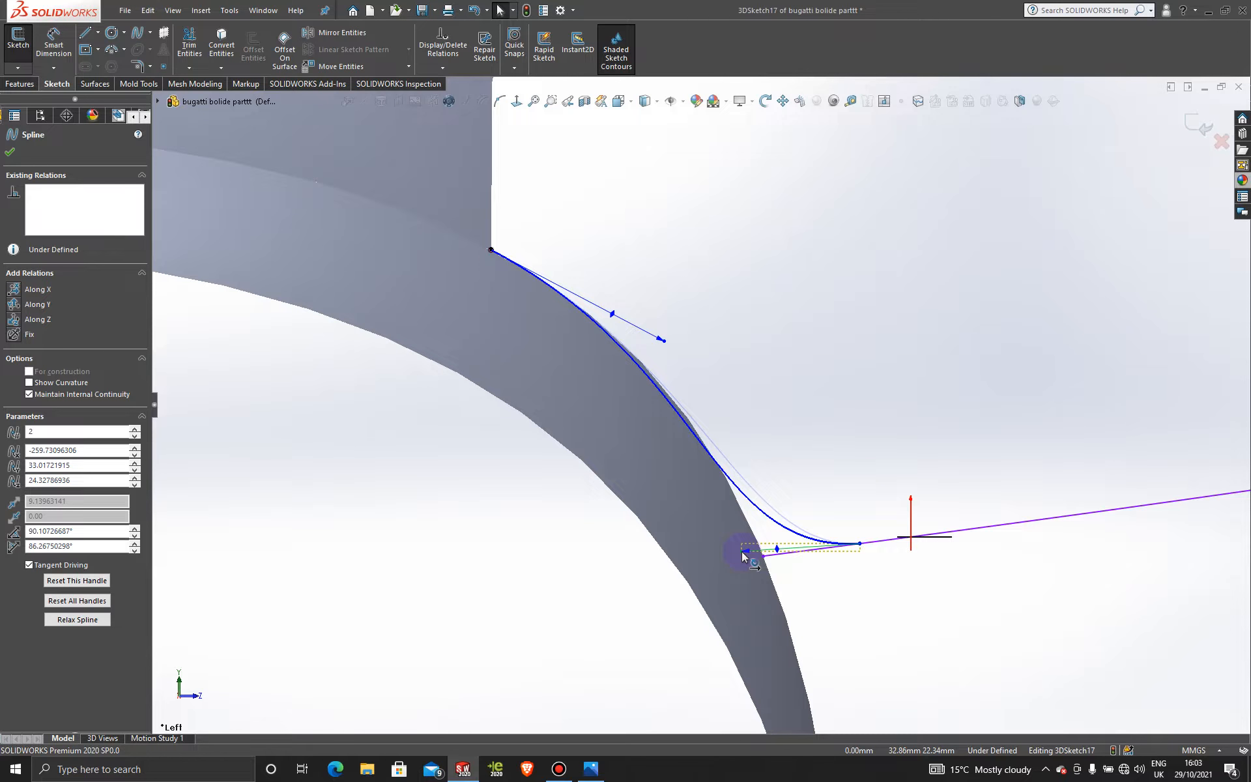
pyautogui.moveTo(742, 551); pyautogui.dragTo(742, 551)
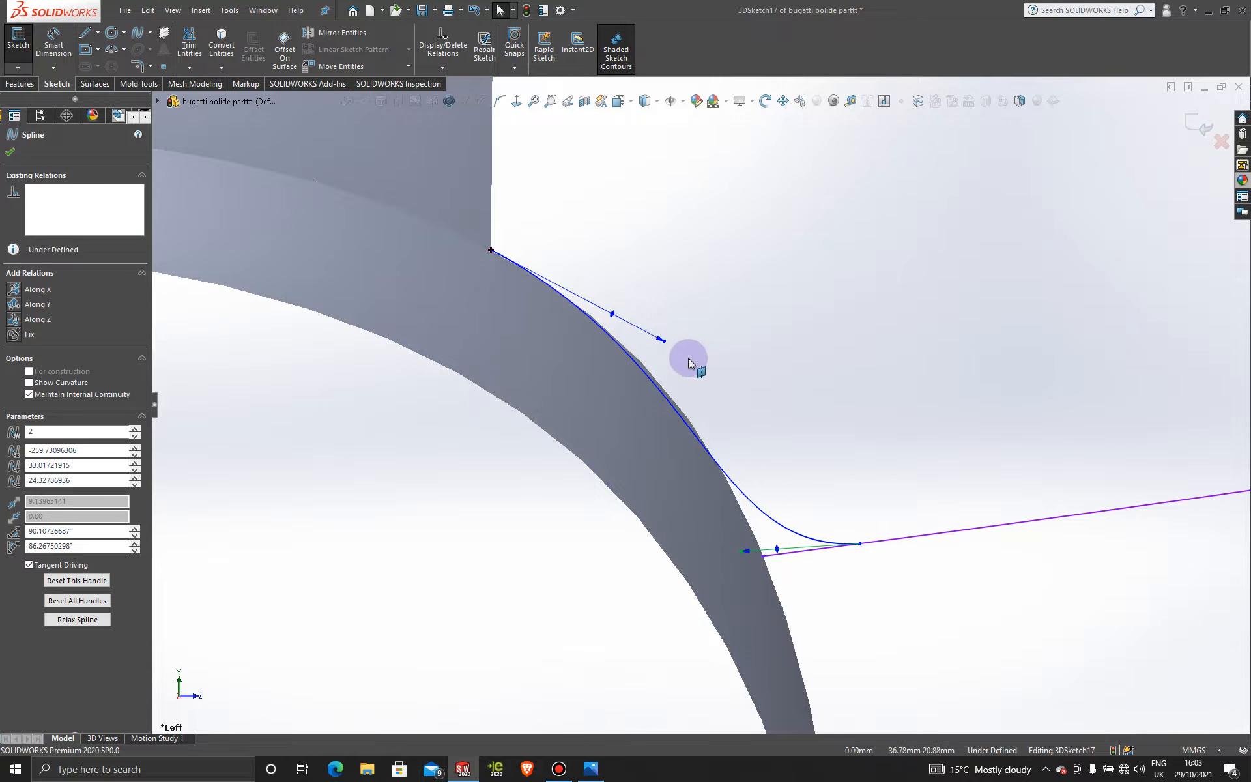
pyautogui.moveTo(666, 340); pyautogui.dragTo(689, 357)
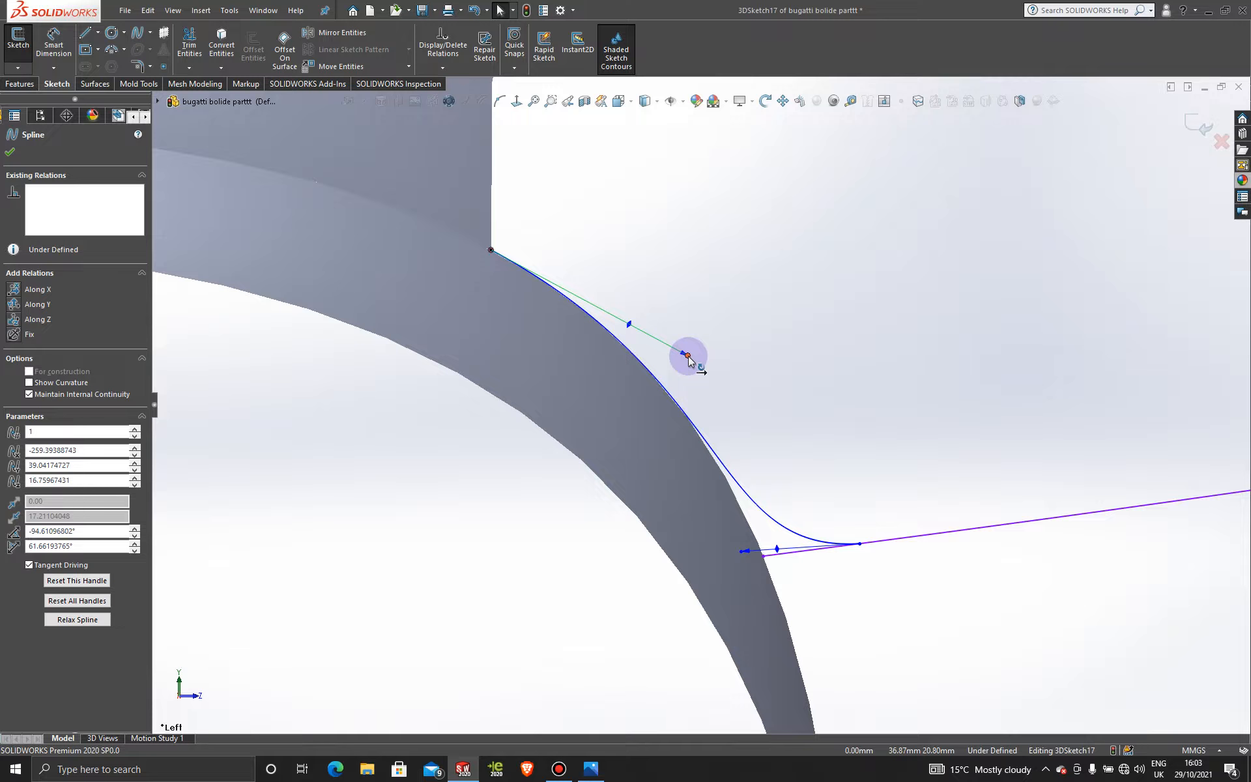
# - Examine how the new spline sits against the arch's outer edge in the front and angled views
pyautogui.scroll(3, 678, 319)
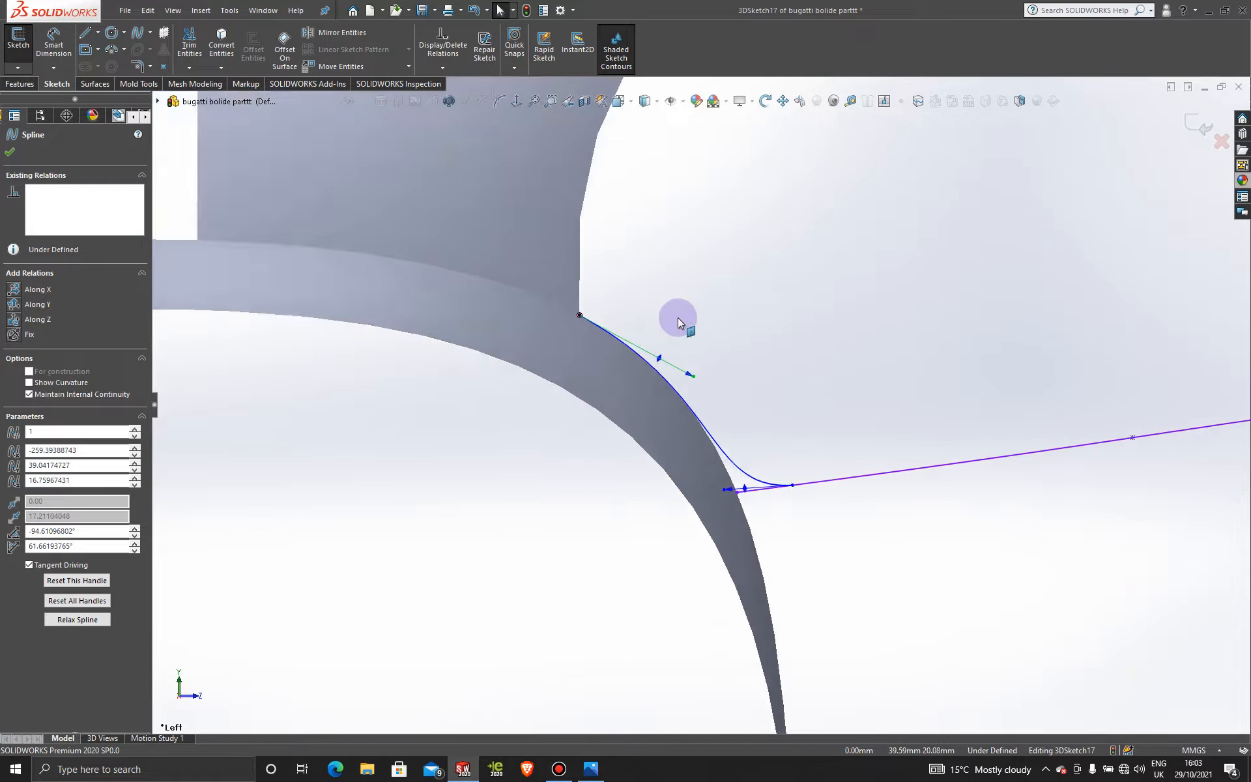
pyautogui.scroll(3, 678, 318)
pyautogui.moveTo(676, 372)
pyautogui.mouseDown(button='middle')
pyautogui.moveTo(618, 433)
pyautogui.moveTo(566, 387)
pyautogui.moveTo(523, 438)
pyautogui.moveTo(487, 405)
pyautogui.moveTo(517, 437)
pyautogui.mouseUp(button='middle')
pyautogui.press('space')
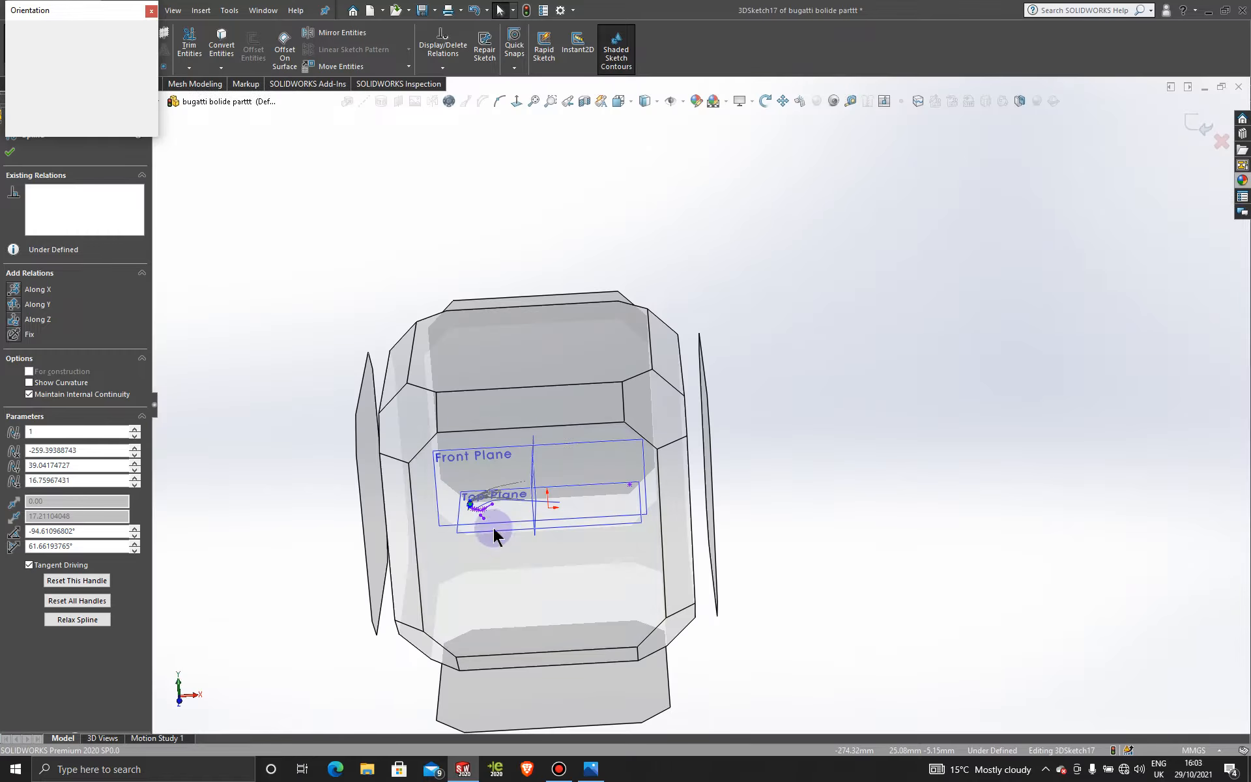
pyautogui.click(506, 524)
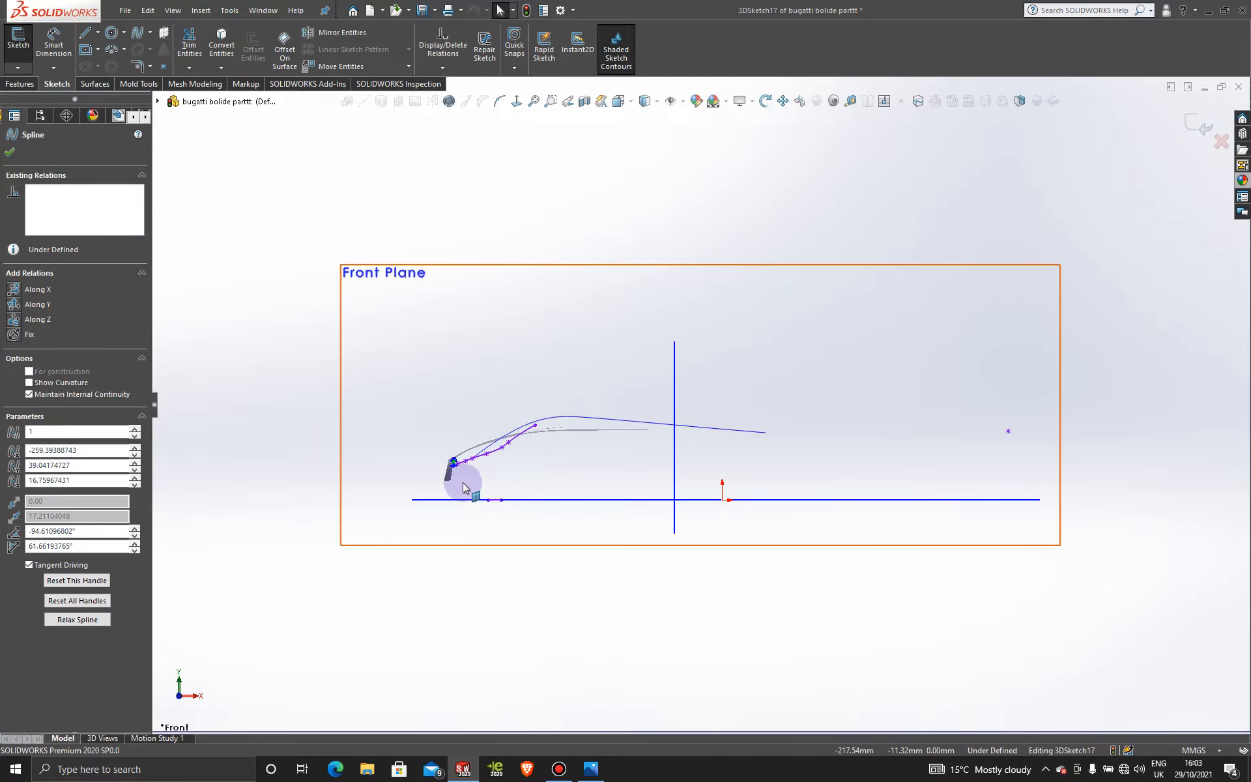
pyautogui.scroll(-5, 459, 479)
pyautogui.scroll(-6, 698, 372)
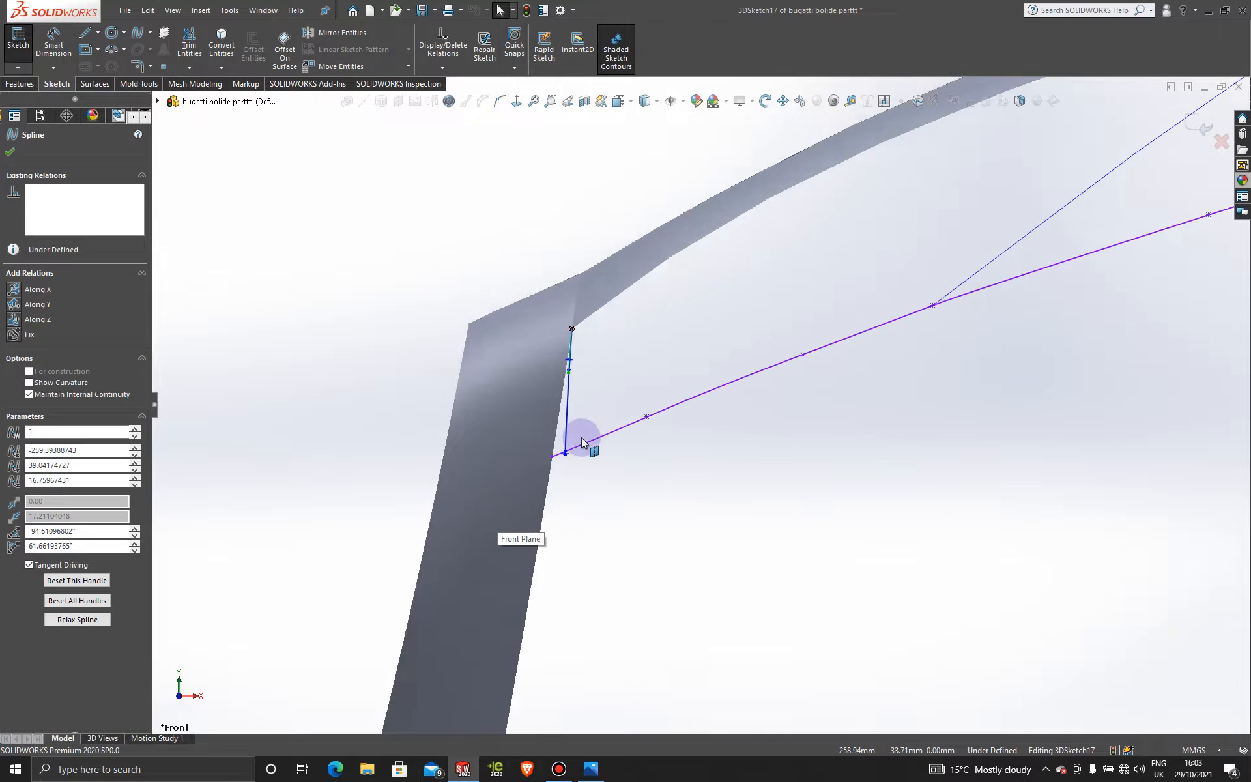
pyautogui.moveTo(623, 422)
pyautogui.mouseDown(button='middle')
pyautogui.moveTo(677, 330)
pyautogui.moveTo(694, 357)
pyautogui.moveTo(679, 382)
pyautogui.moveTo(693, 399)
pyautogui.moveTo(685, 369)
pyautogui.moveTo(704, 349)
pyautogui.moveTo(754, 352)
pyautogui.moveTo(665, 358)
pyautogui.moveTo(693, 374)
pyautogui.mouseUp(button='middle')
# - In the front view, tilt the spline's upper tangent handle along the arch's edge and lengthen it to a weight of about 18.9
pyautogui.press('space')
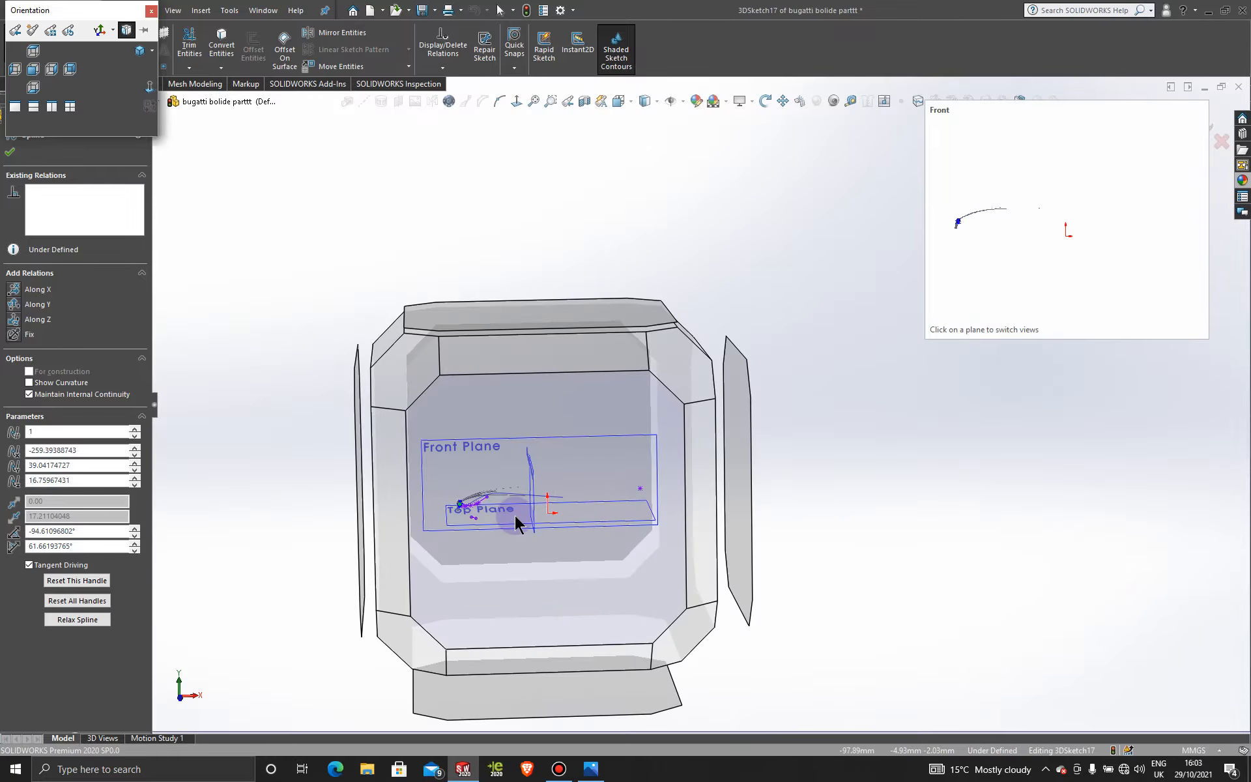
pyautogui.click(515, 515)
pyautogui.scroll(-8, 522, 410)
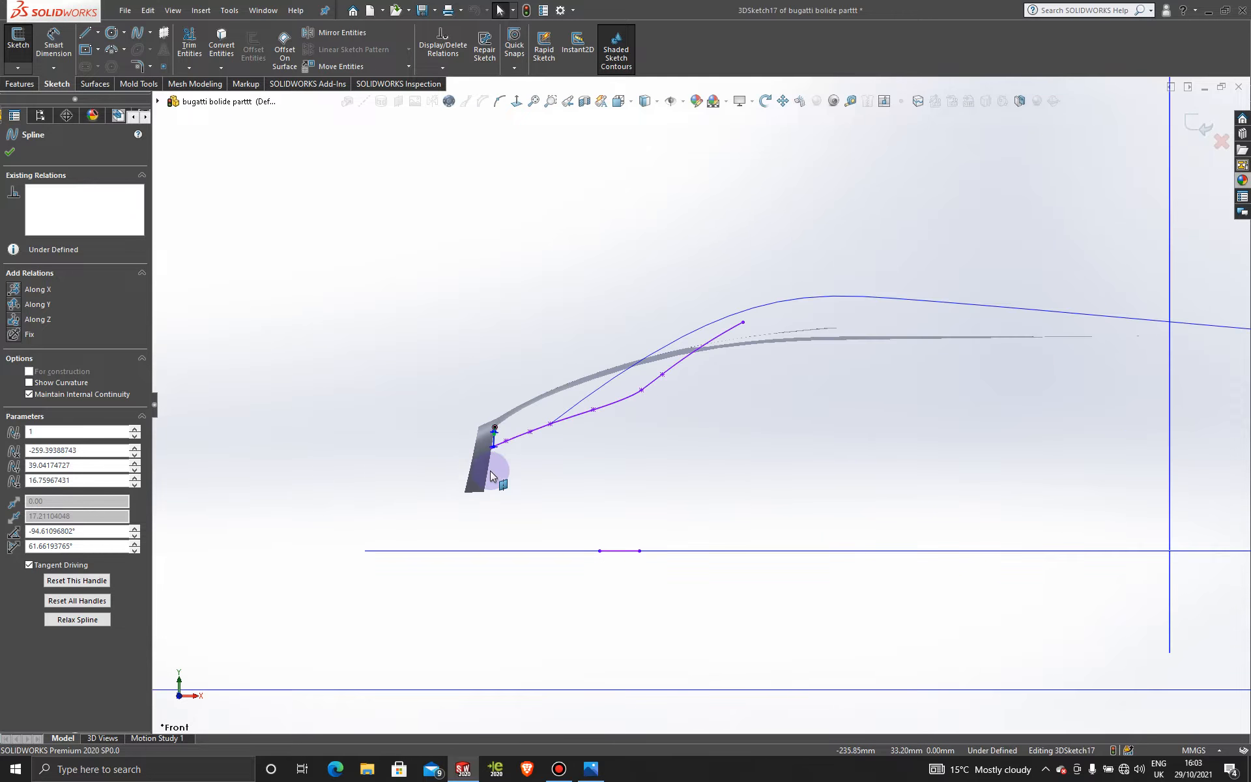
pyautogui.scroll(-6, 552, 424)
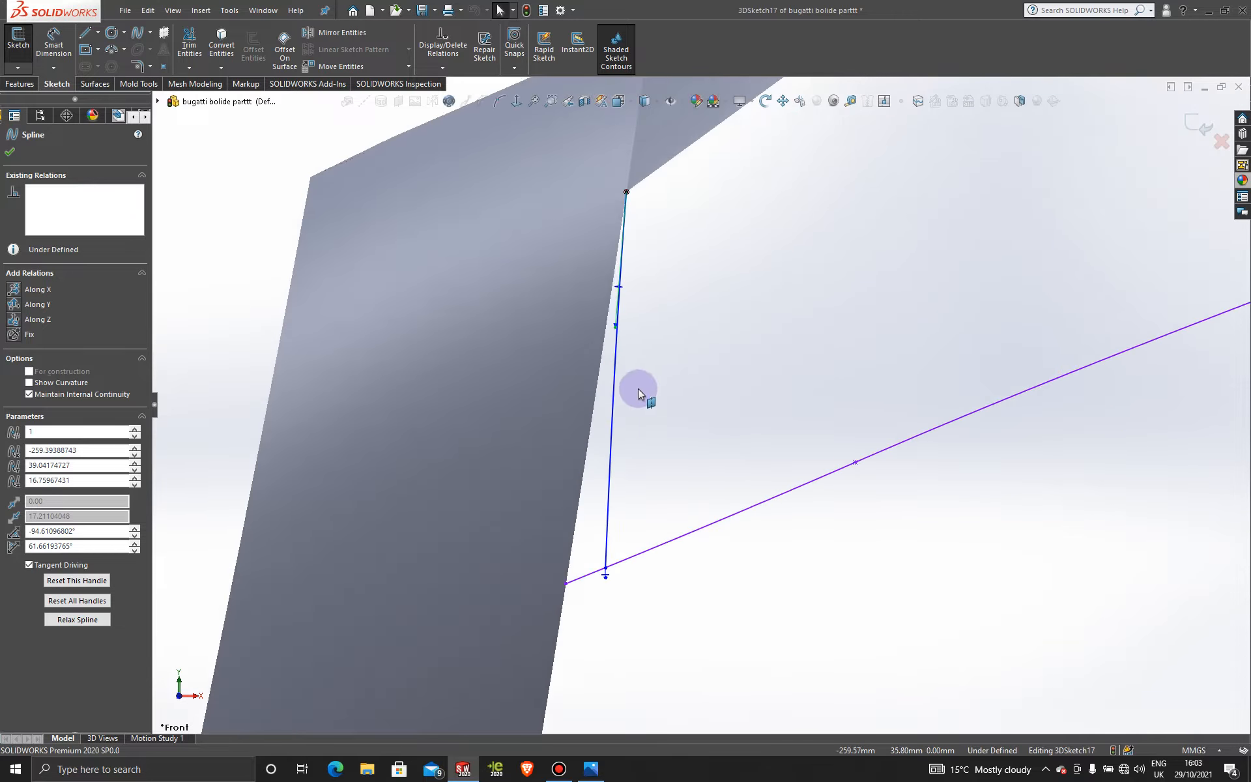
pyautogui.moveTo(614, 329); pyautogui.dragTo(601, 331)
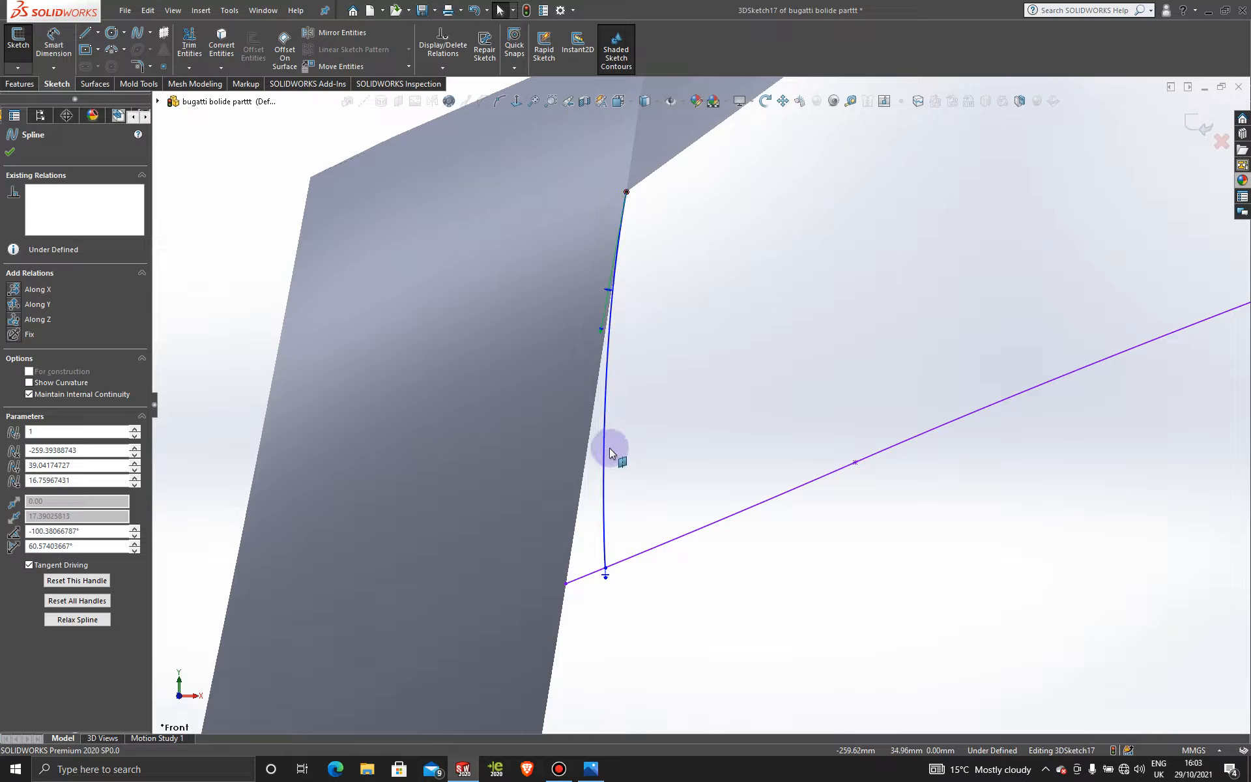
pyautogui.click(605, 481)
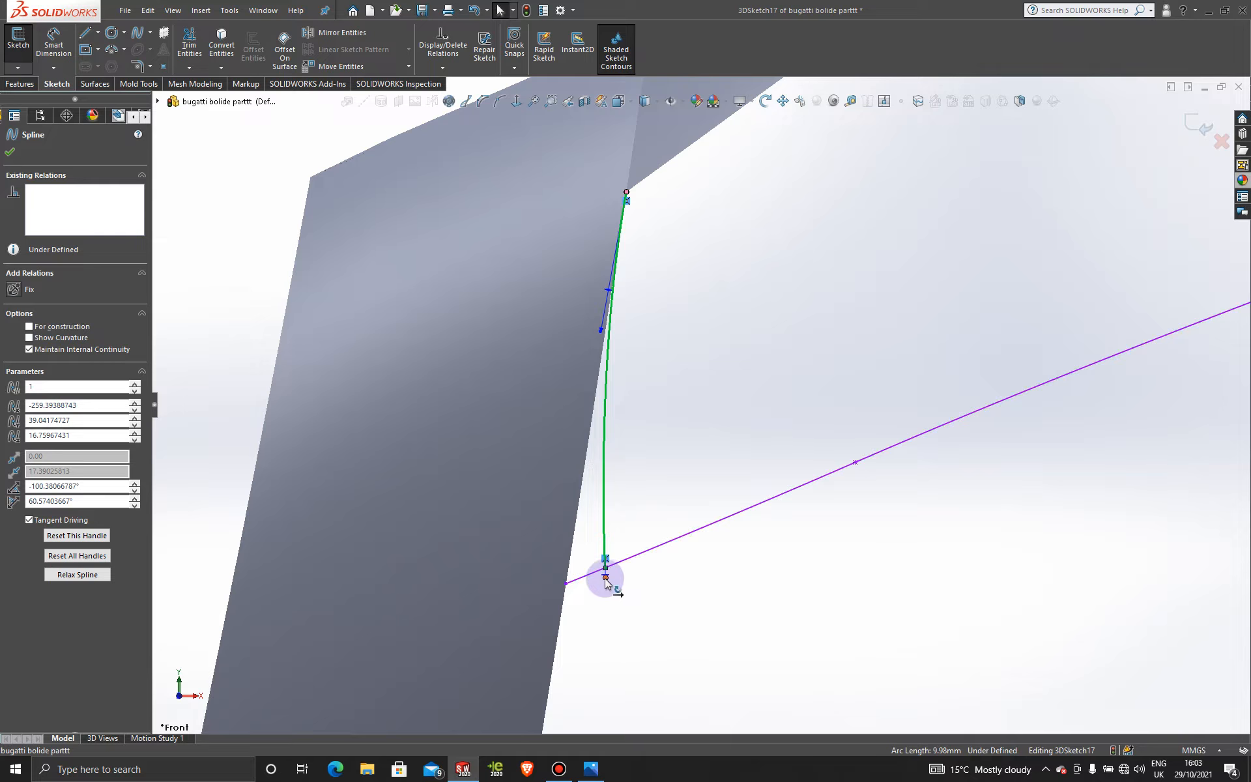
pyautogui.moveTo(600, 334); pyautogui.dragTo(594, 380)
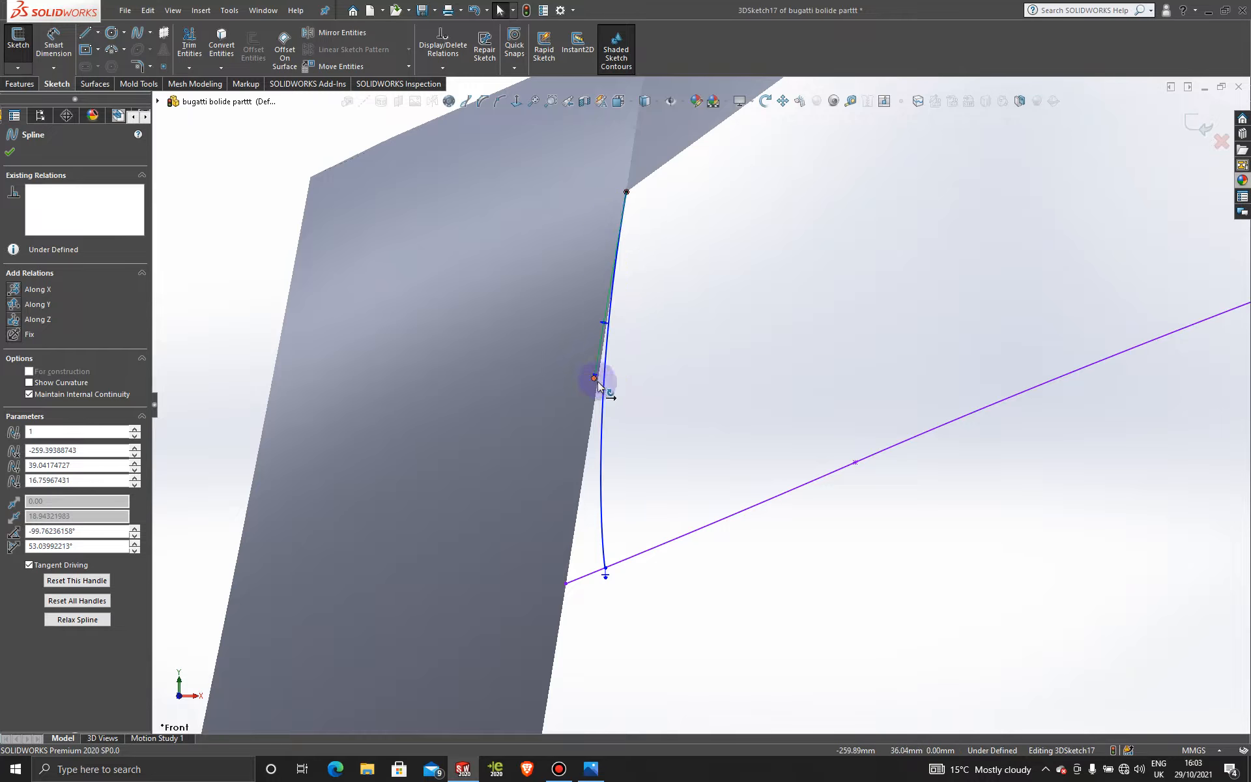
# - In the left view, raise the spline's upper tangent handle to follow the arch's outer edge, with a weight of about 18.3
pyautogui.scroll(5, 635, 427)
pyautogui.moveTo(644, 448); pyautogui.dragTo(708, 436, button='middle')
pyautogui.press('space')
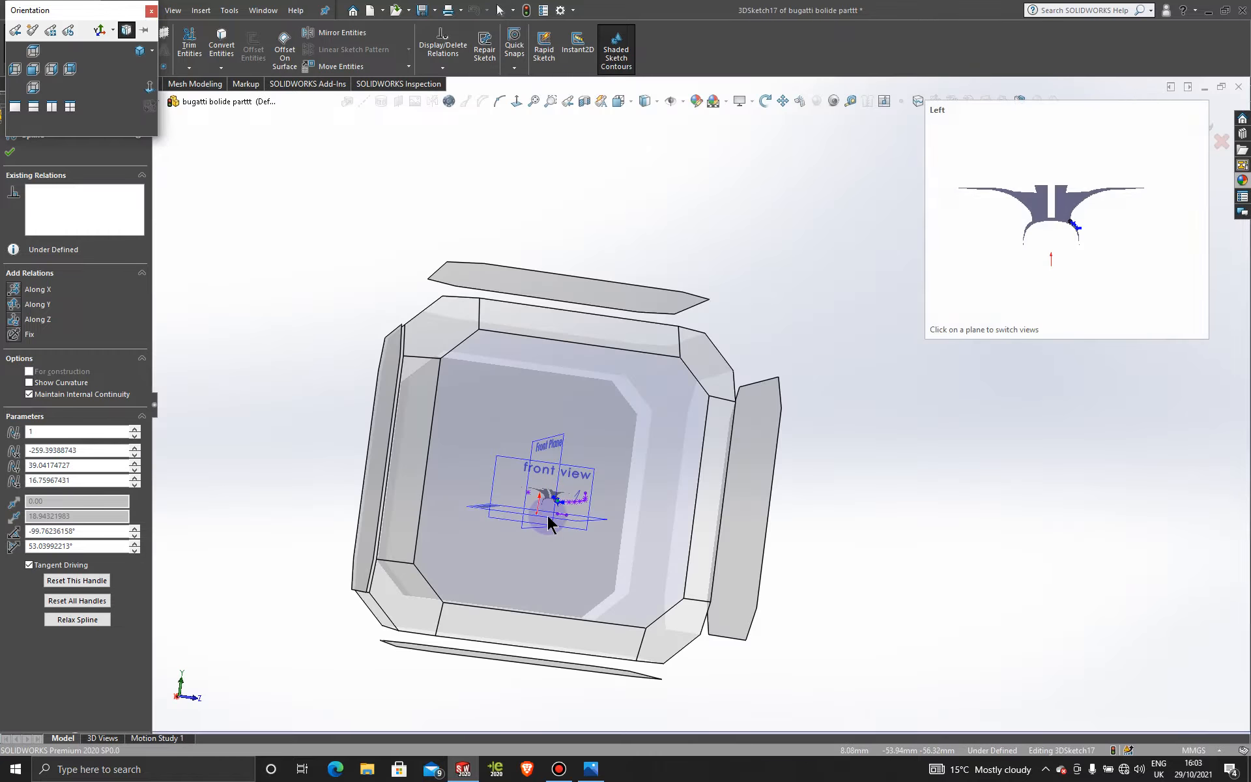
pyautogui.click(549, 517)
pyautogui.scroll(-10, 749, 508)
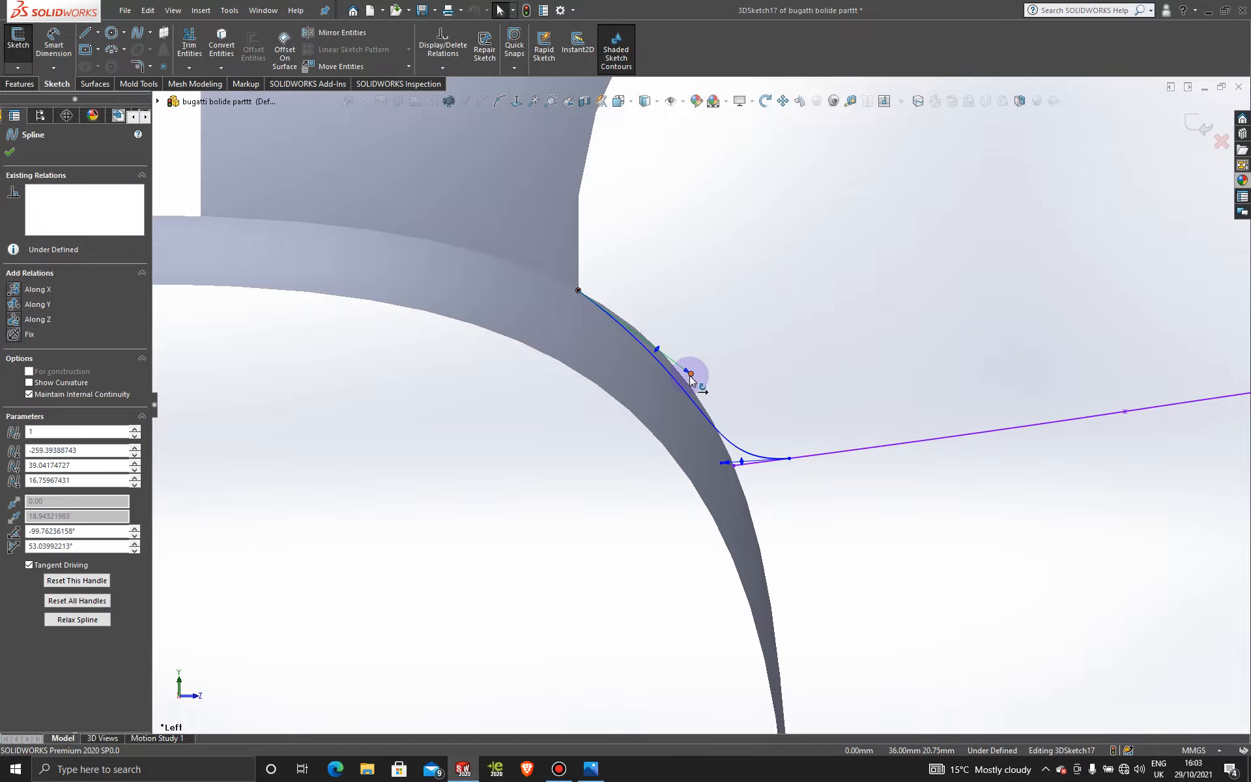
pyautogui.moveTo(691, 376); pyautogui.dragTo(698, 362)
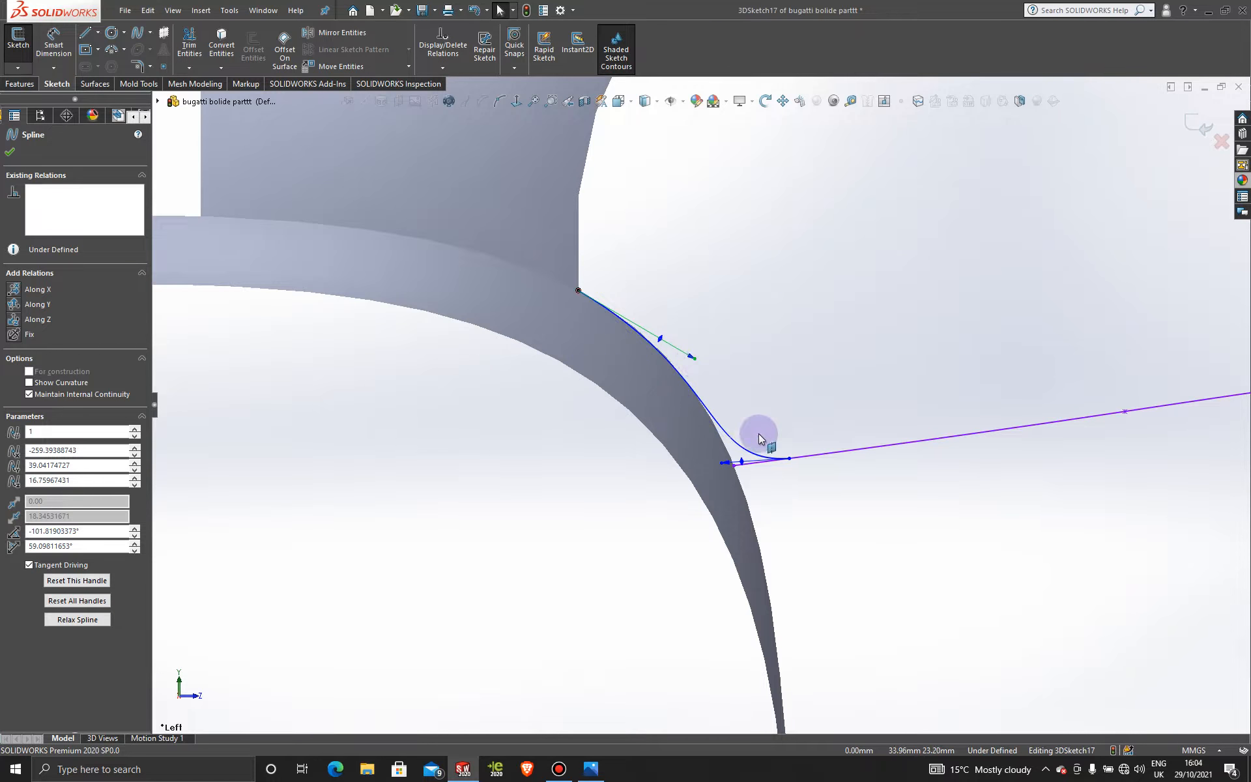
# - Examine the reshaped spline between the hood corner and the side curve from the front and at an angle
pyautogui.moveTo(757, 438)
pyautogui.mouseDown(button='middle')
pyautogui.moveTo(684, 427)
pyautogui.moveTo(675, 459)
pyautogui.mouseUp(button='middle')
pyautogui.scroll(5, 675, 459)
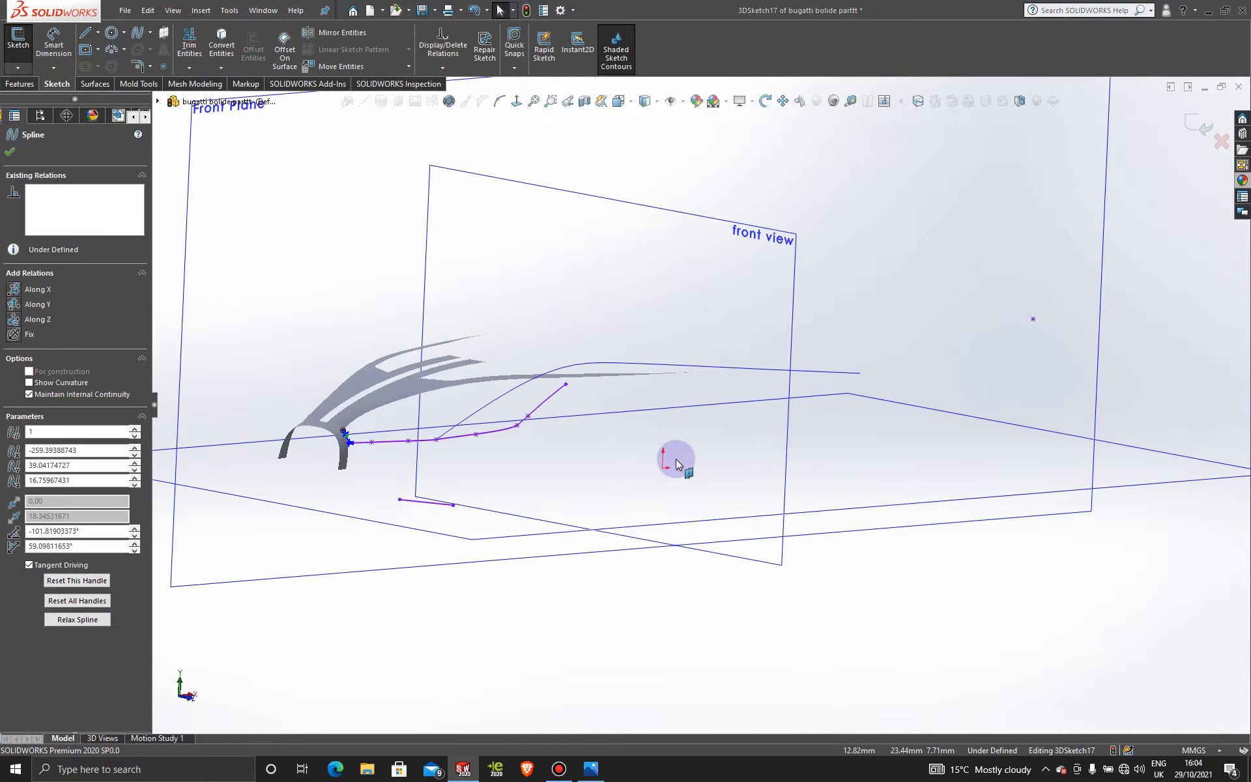
pyautogui.press('space')
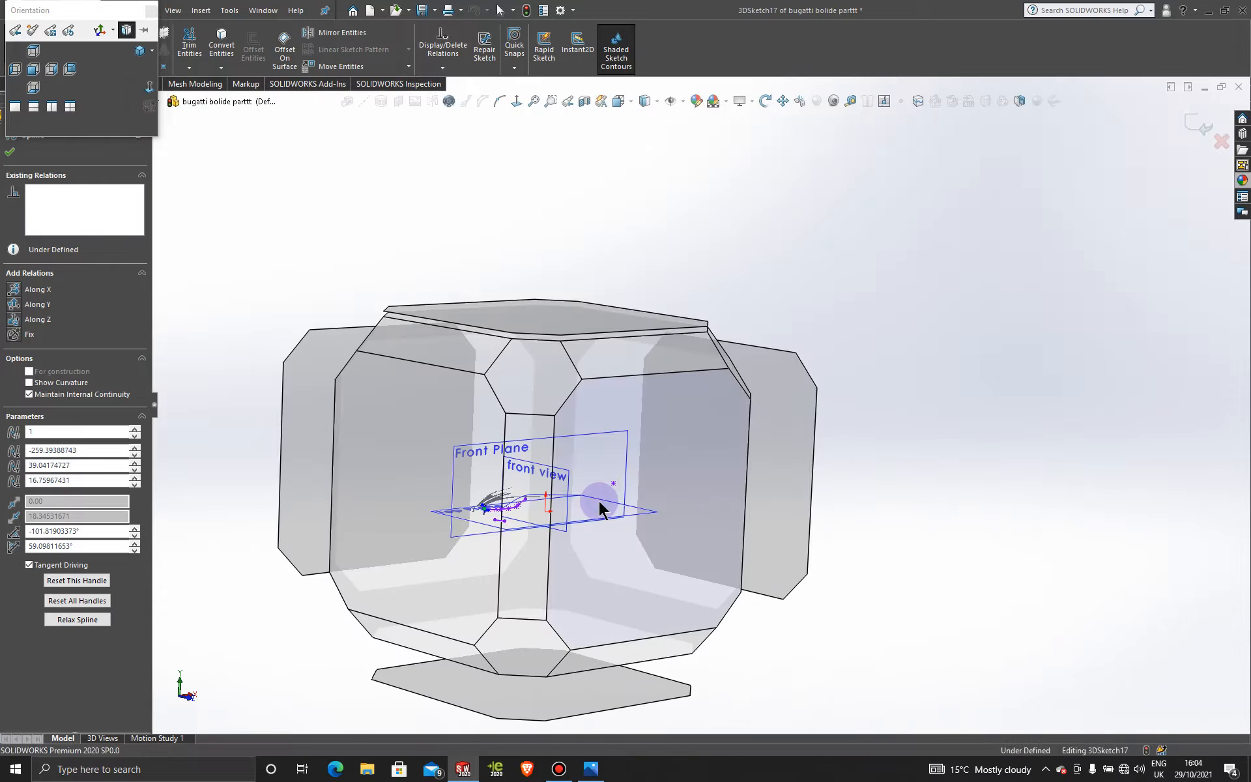
pyautogui.hotkey('ctrl', '1')
pyautogui.scroll(-10, 490, 455)
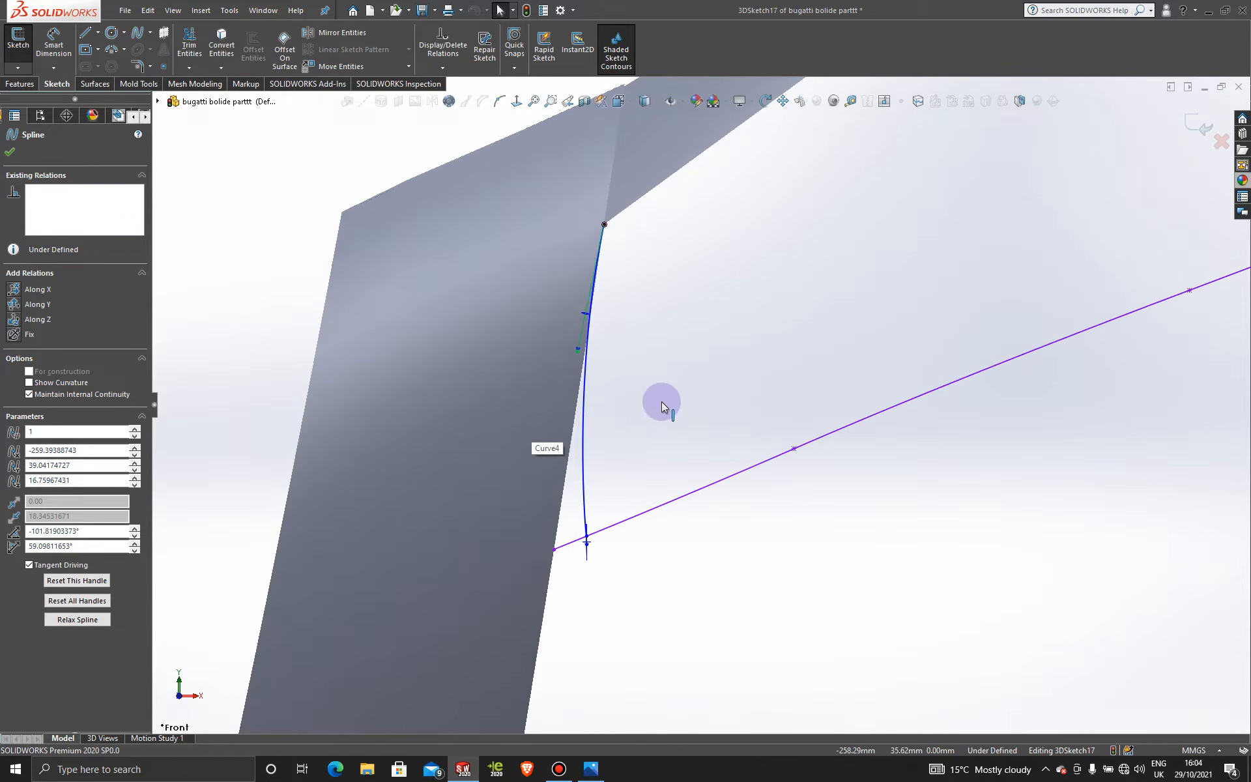
pyautogui.scroll(10, 663, 402)
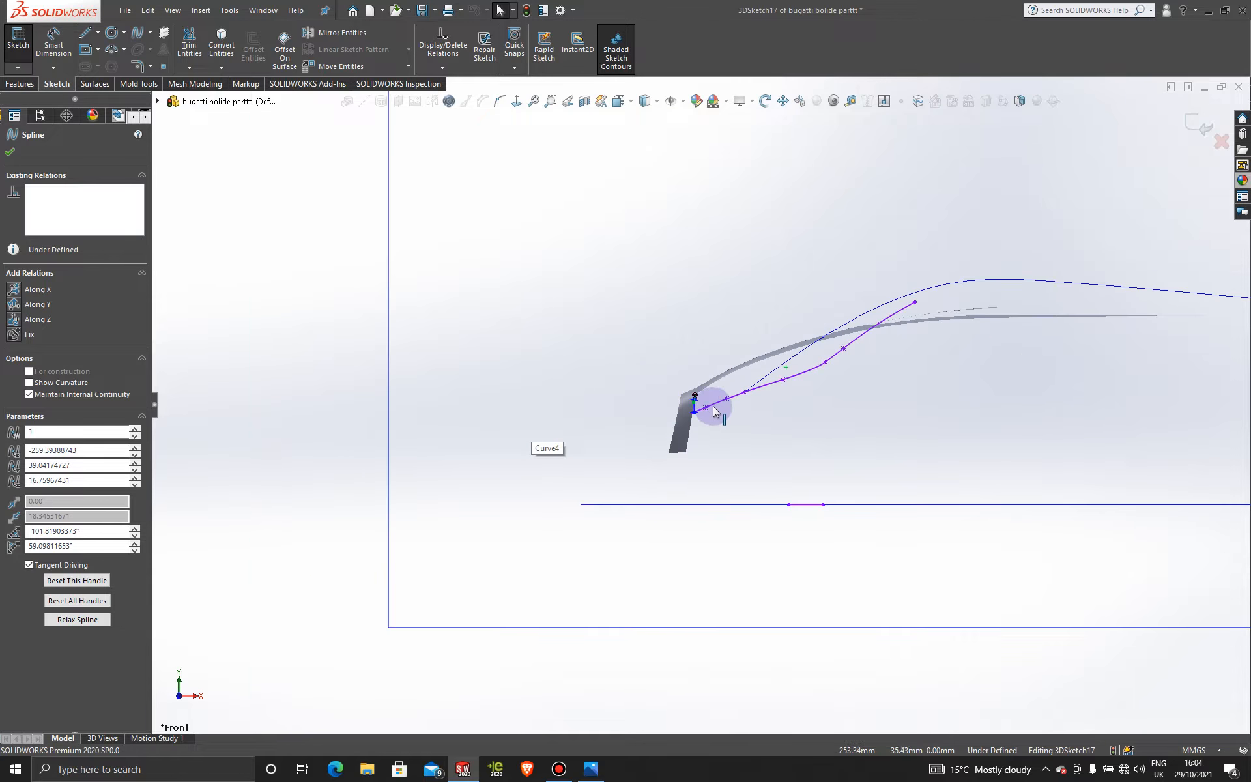
pyautogui.moveTo(713, 406); pyautogui.dragTo(785, 509, button='middle')
pyautogui.scroll(-5, 770, 386)
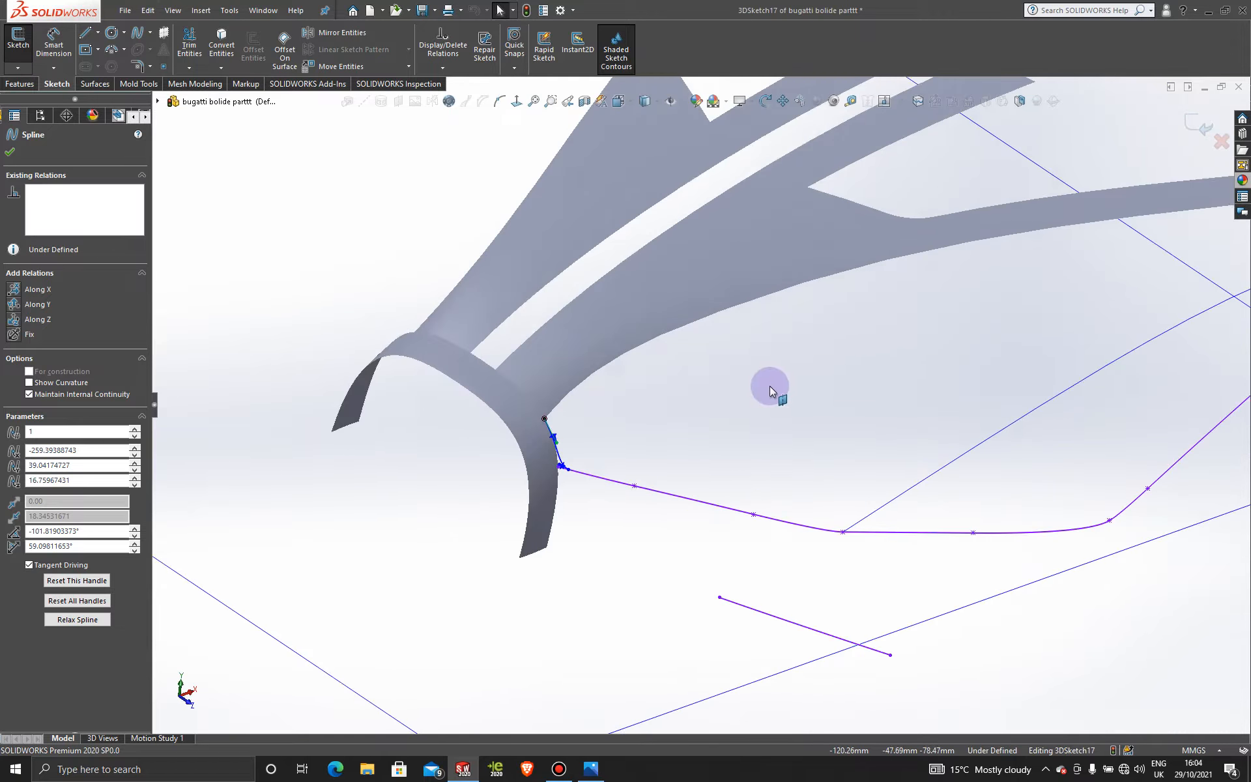
pyautogui.moveTo(686, 421)
pyautogui.mouseDown(button='middle')
pyautogui.moveTo(710, 458)
pyautogui.moveTo(683, 447)
pyautogui.mouseUp(button='middle')
pyautogui.scroll(1, 686, 447)
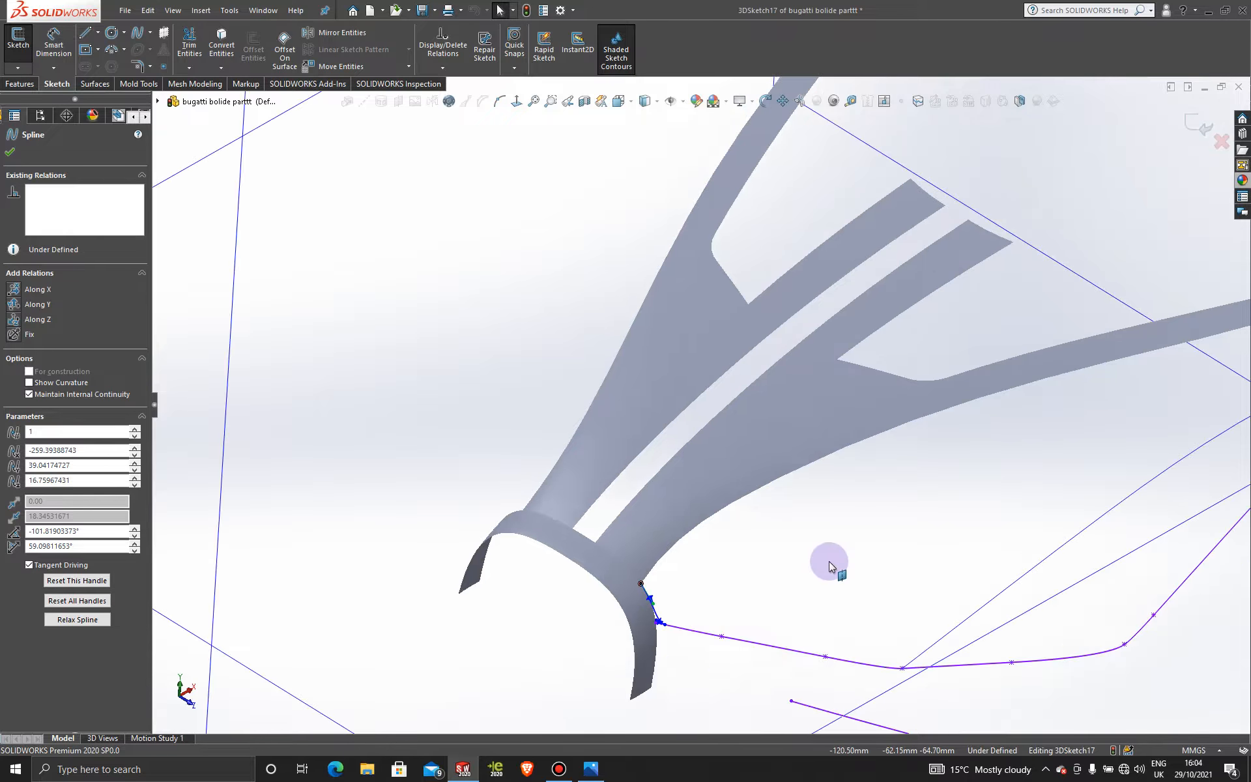
pyautogui.scroll(3, 760, 531)
pyautogui.scroll(-6, 749, 511)
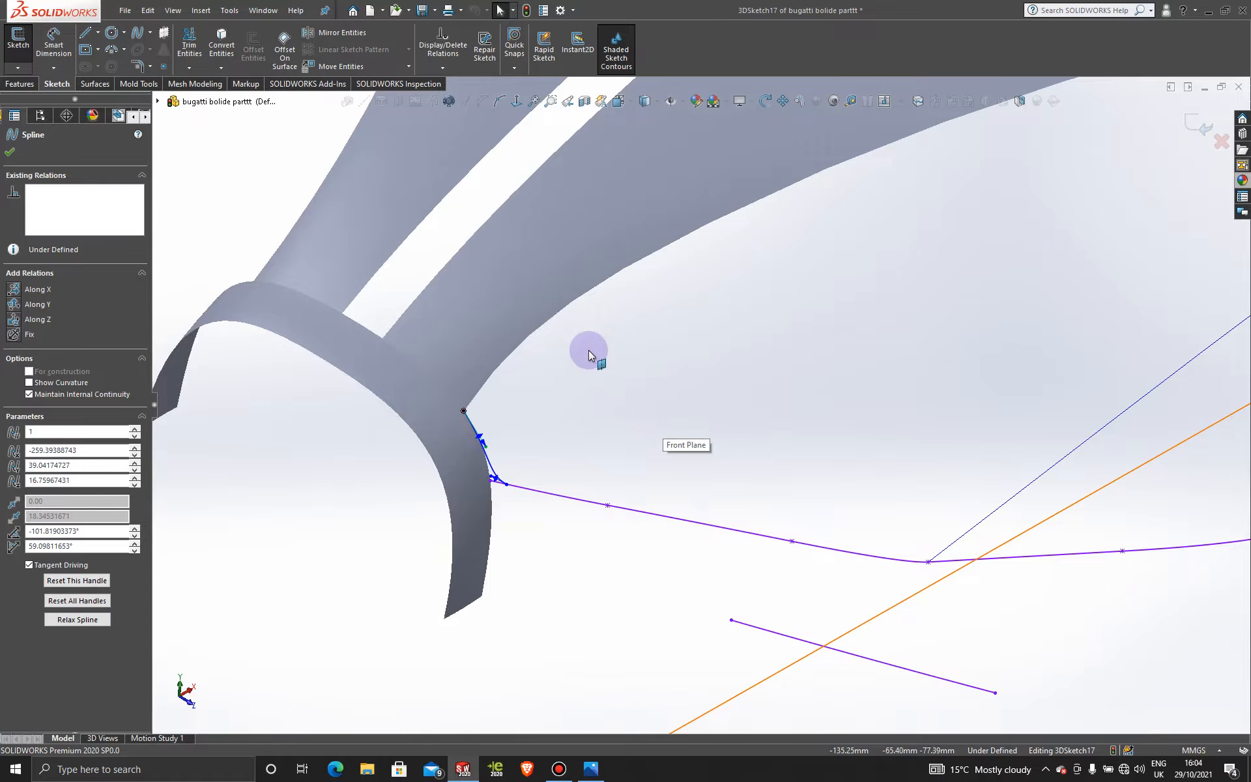
# - Activate the <Default>_Display State 1 display state and view the front bodywork normal to the Top Plane
pyautogui.click(36, 118)
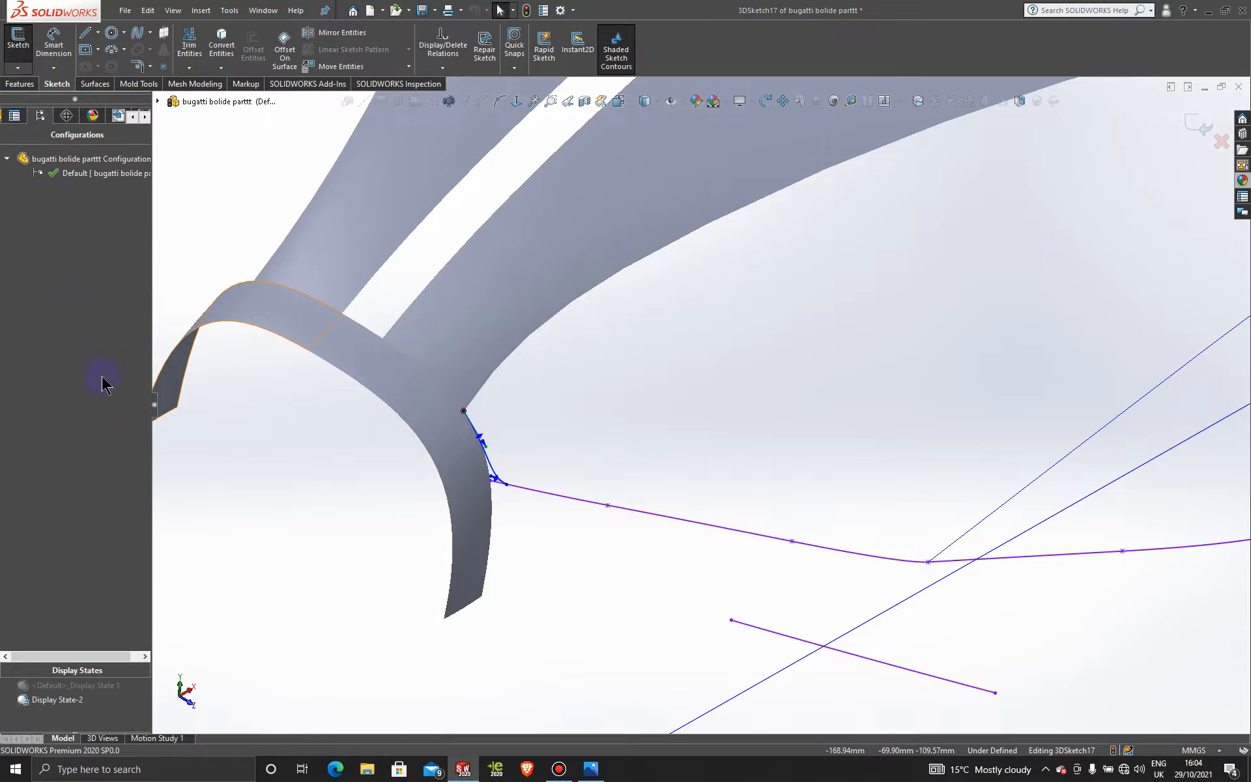
pyautogui.doubleClick(83, 690)
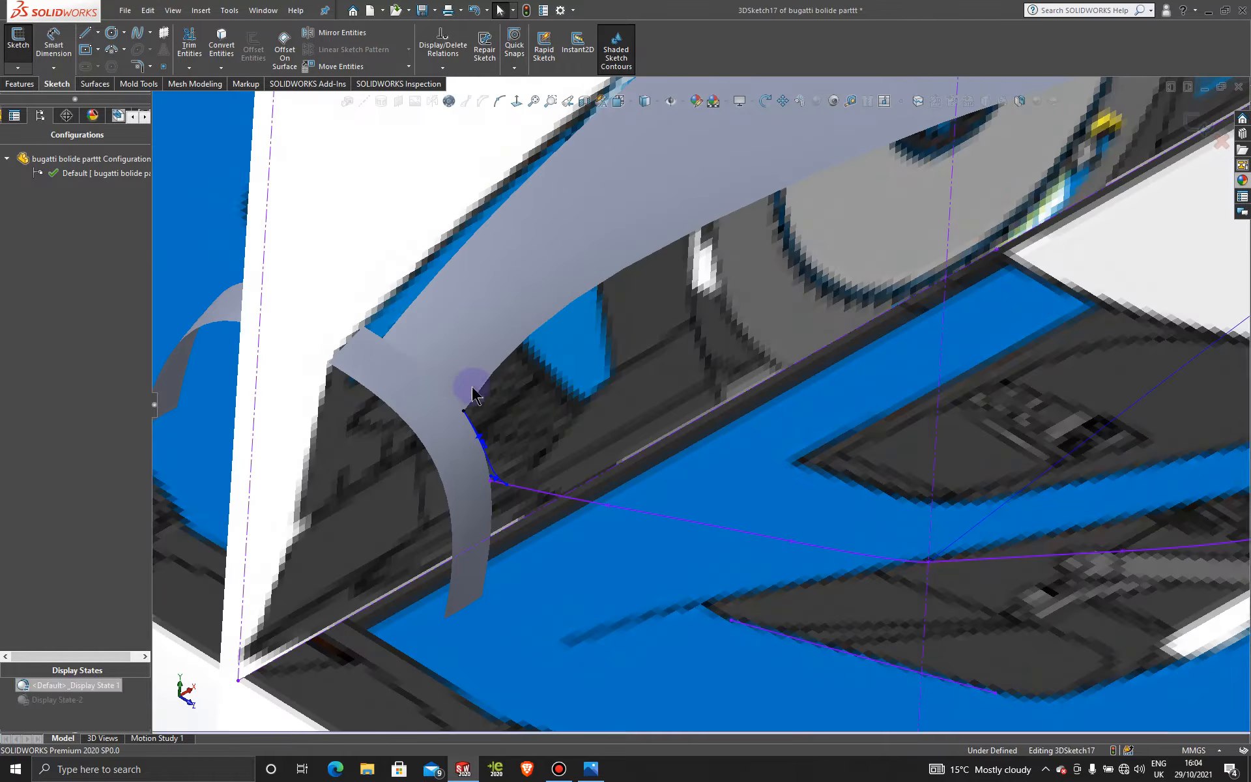
pyautogui.scroll(7, 474, 389)
pyautogui.click(365, 327)
pyautogui.click(515, 103)
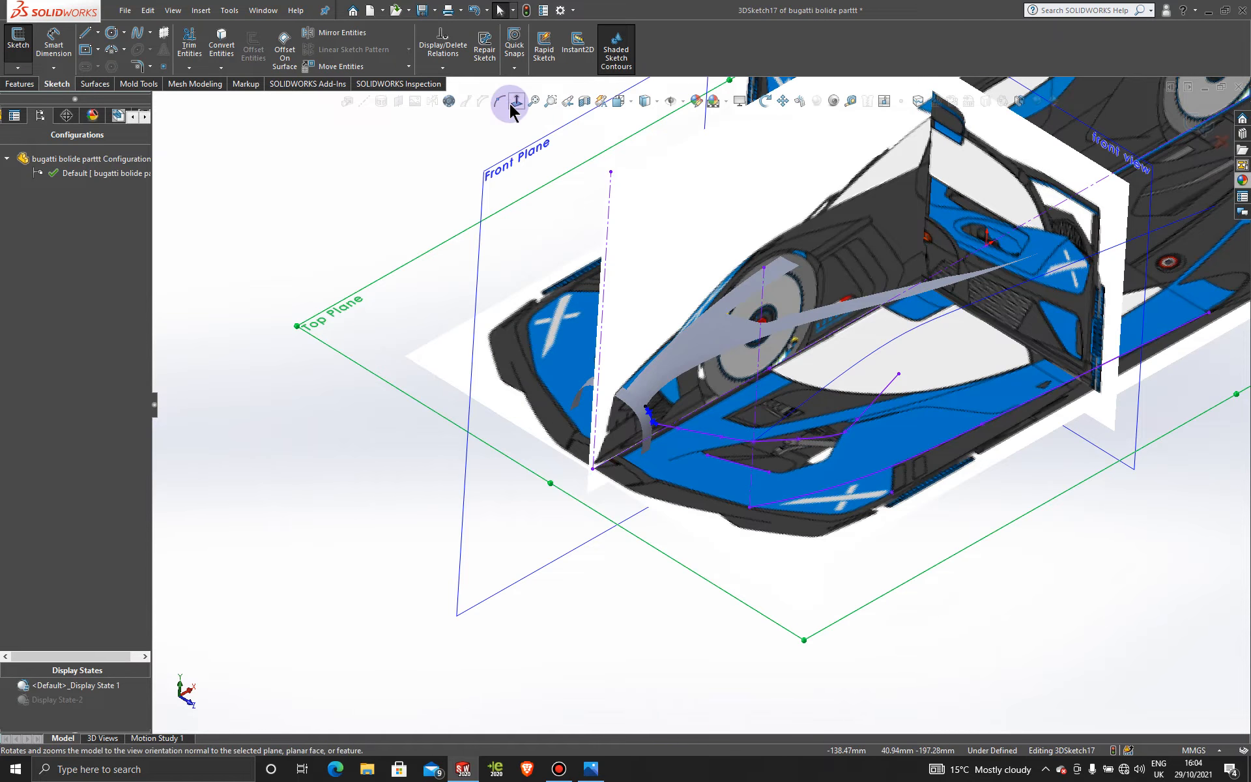
pyautogui.scroll(-10, 540, 450)
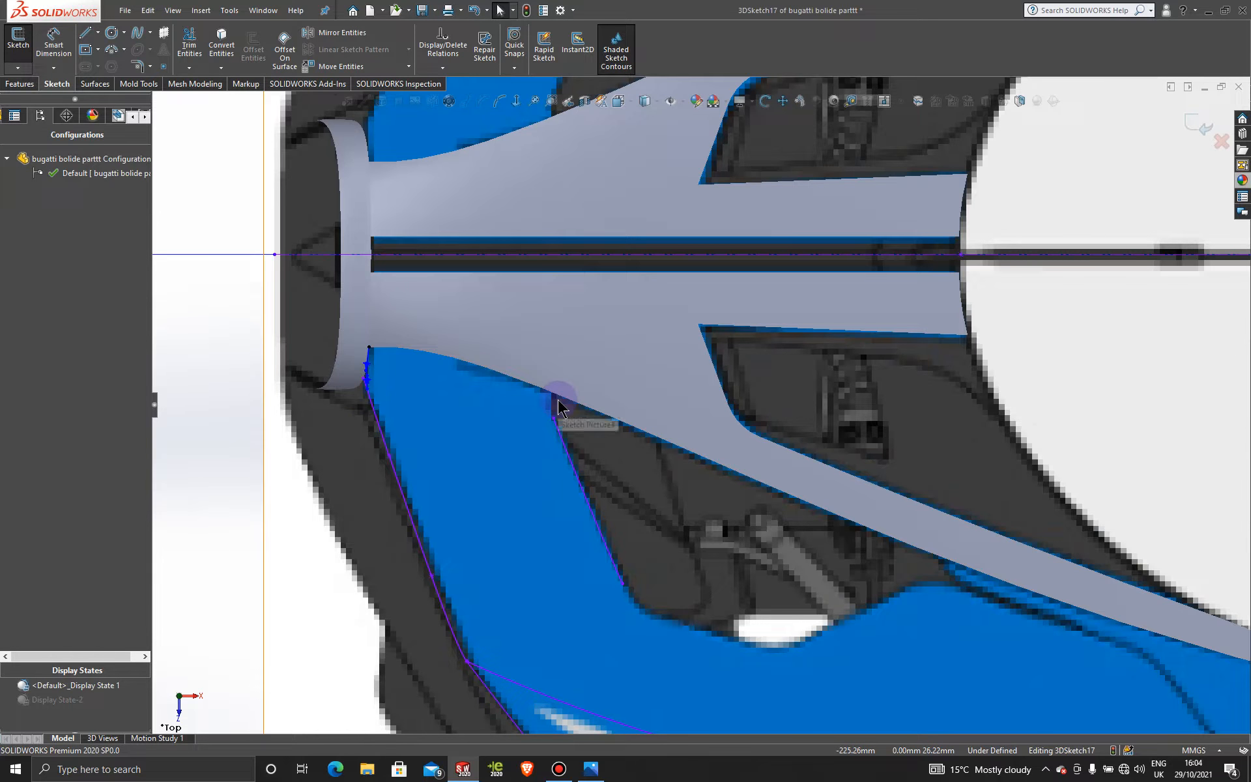
# - Check the car's reference picture in Photos, return to the SOLIDWORKS part and exit the 3D sketch
pyautogui.click(598, 775)
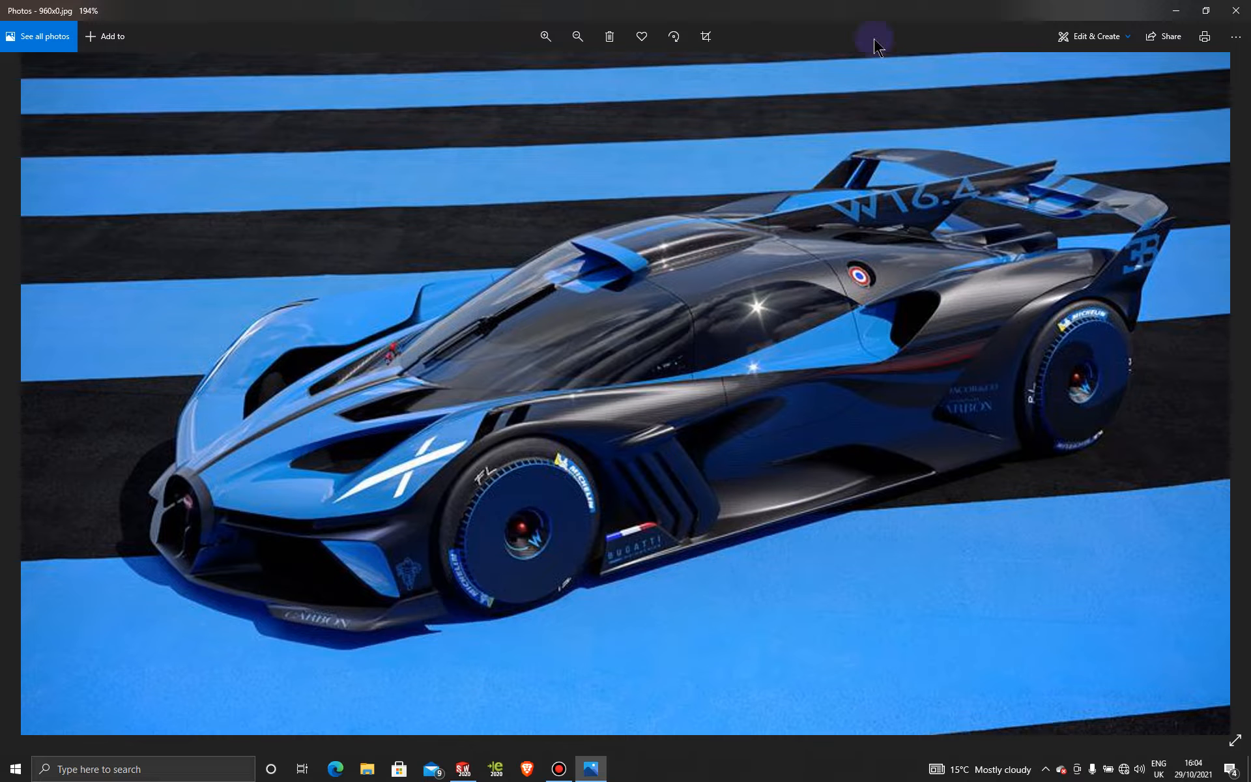
pyautogui.click(1176, 10)
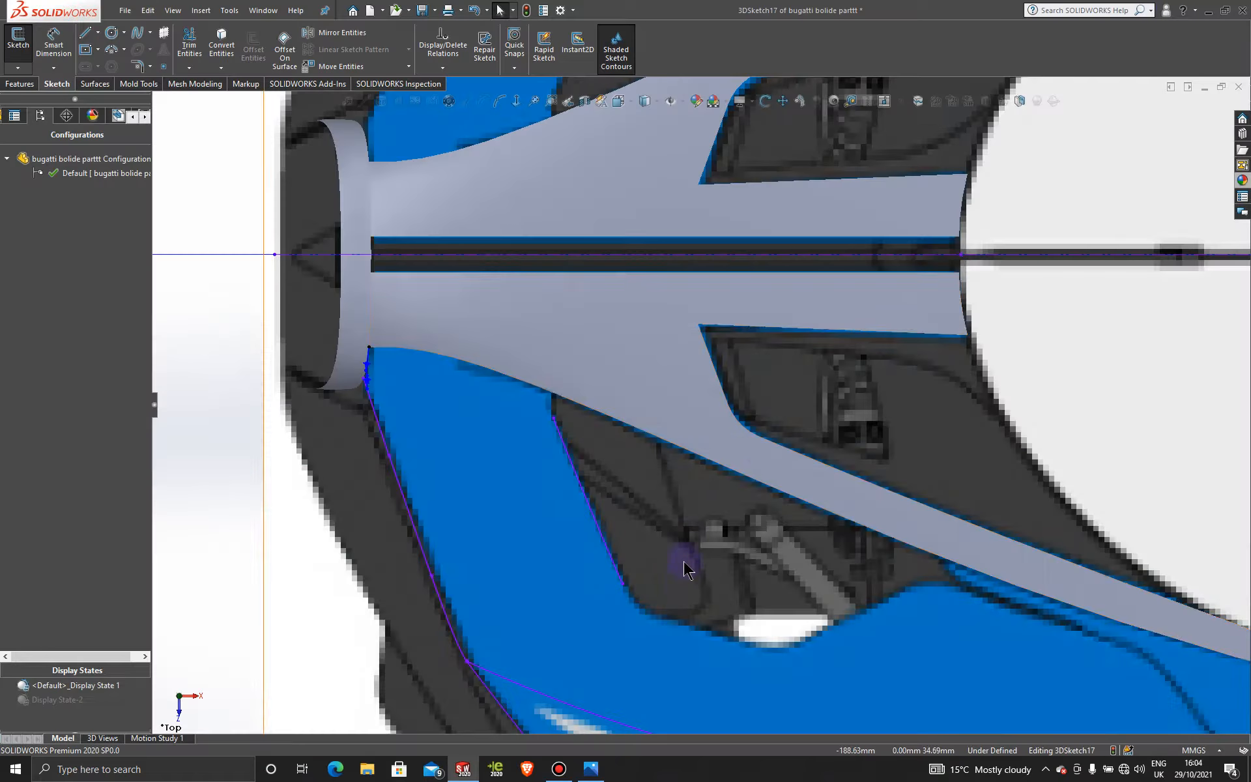
pyautogui.scroll(5, 501, 427)
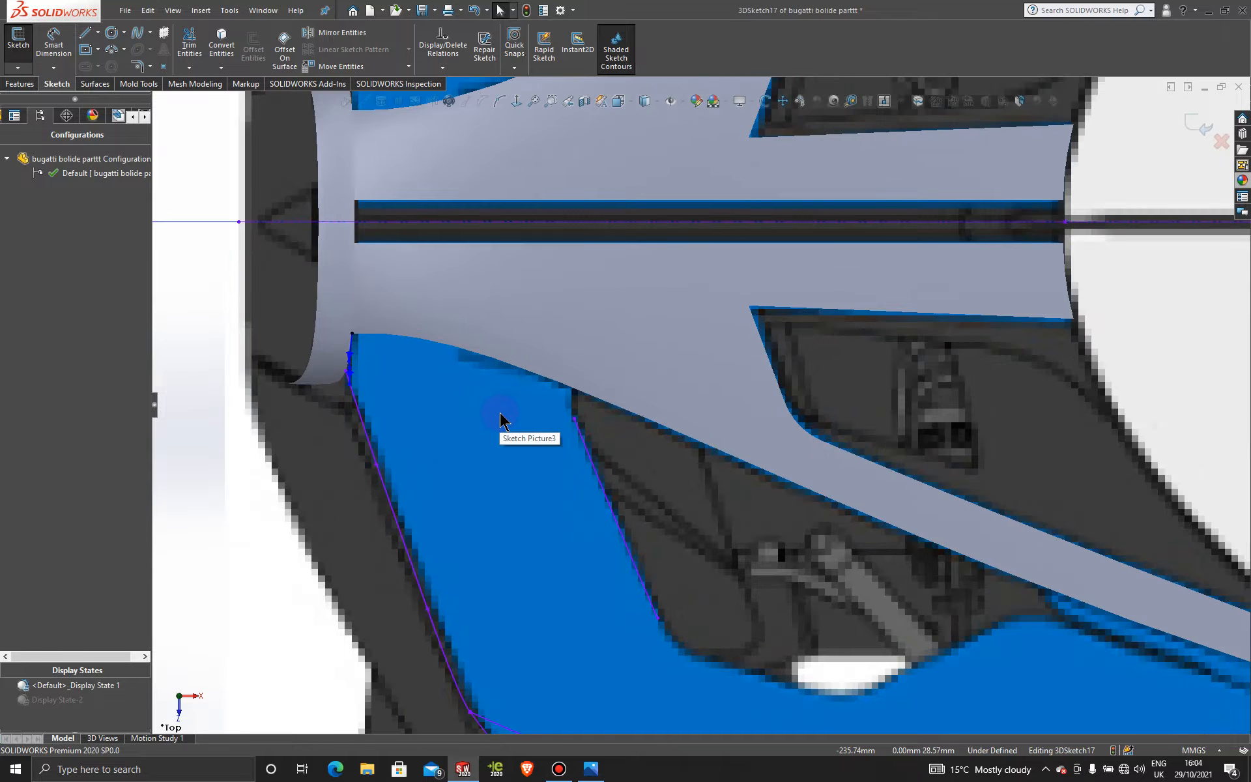
pyautogui.scroll(3, 279, 163)
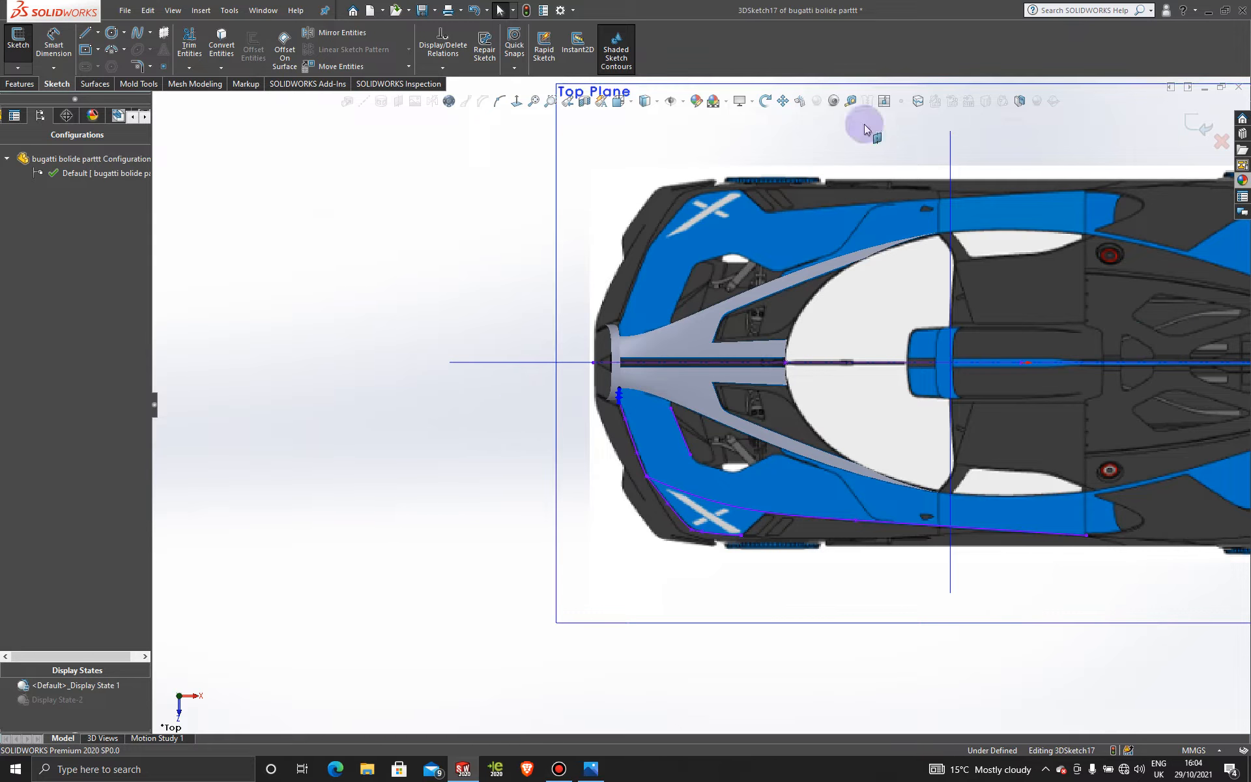
pyautogui.click(1198, 121)
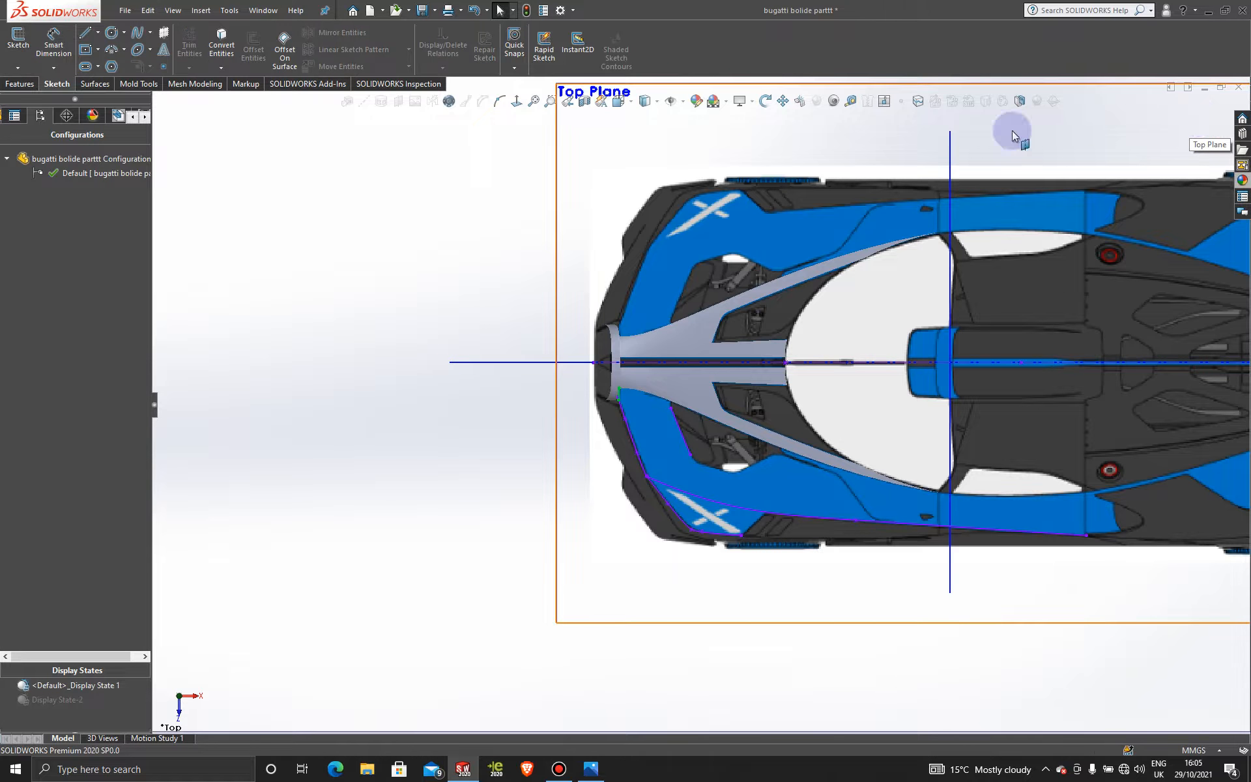
# - Sketch a point on the Top Plane at about -226.5, -25.1 mm, where the blue panel's inner corner meets the hood edge, and exit the sketch
pyautogui.click(557, 203)
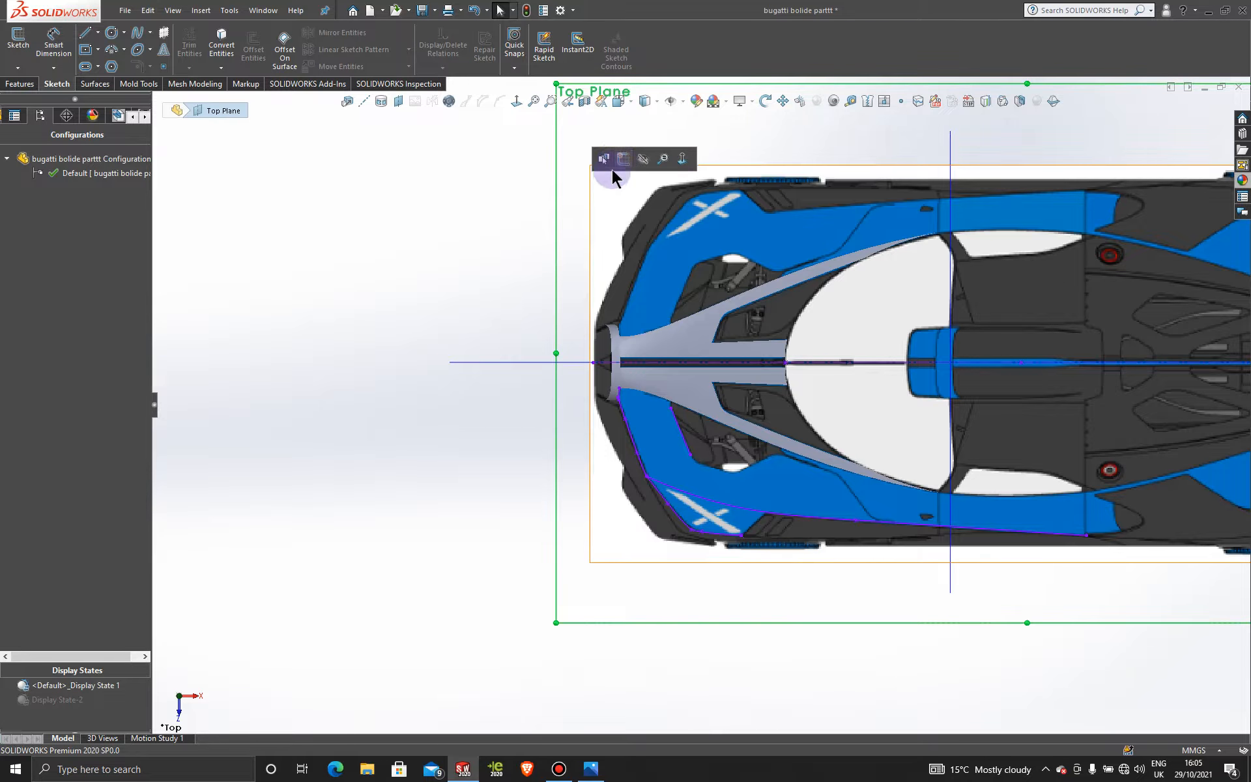
pyautogui.click(613, 159)
pyautogui.scroll(-10, 723, 384)
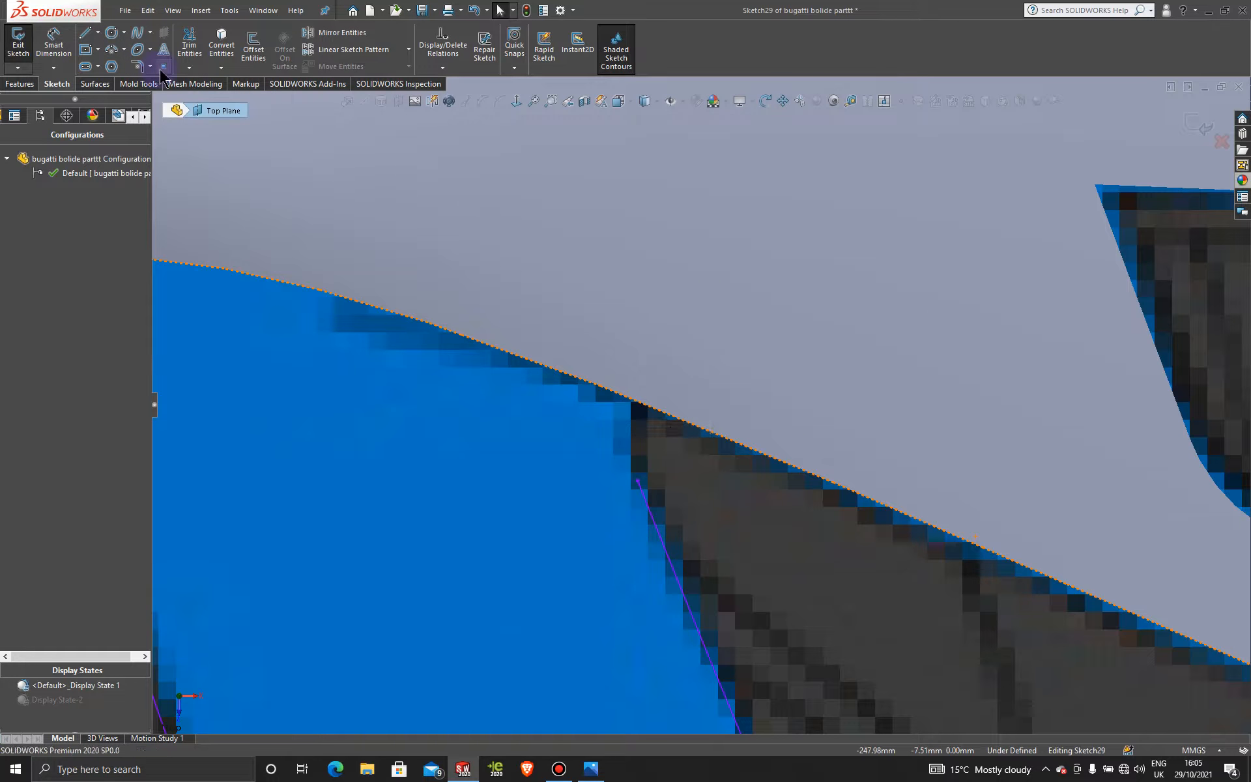
pyautogui.click(164, 67)
pyautogui.scroll(-2, 651, 424)
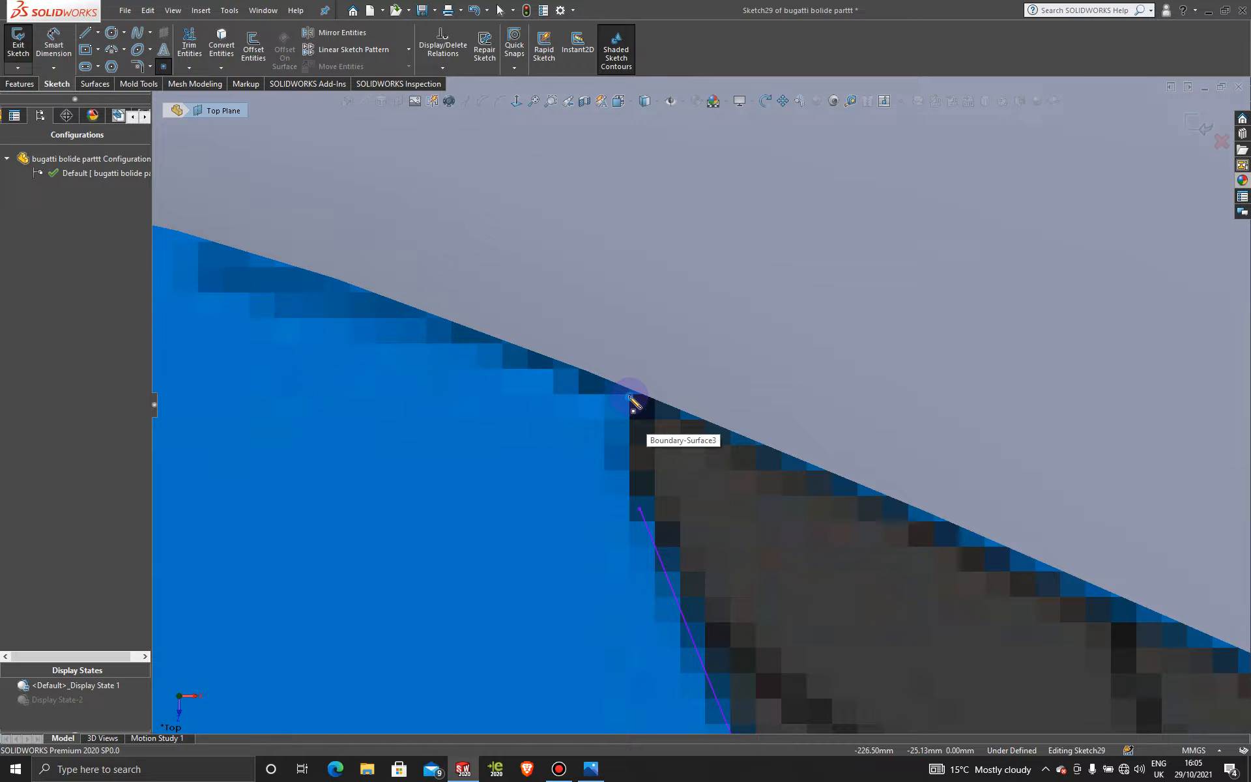
pyautogui.click(631, 399)
pyautogui.scroll(3, 662, 434)
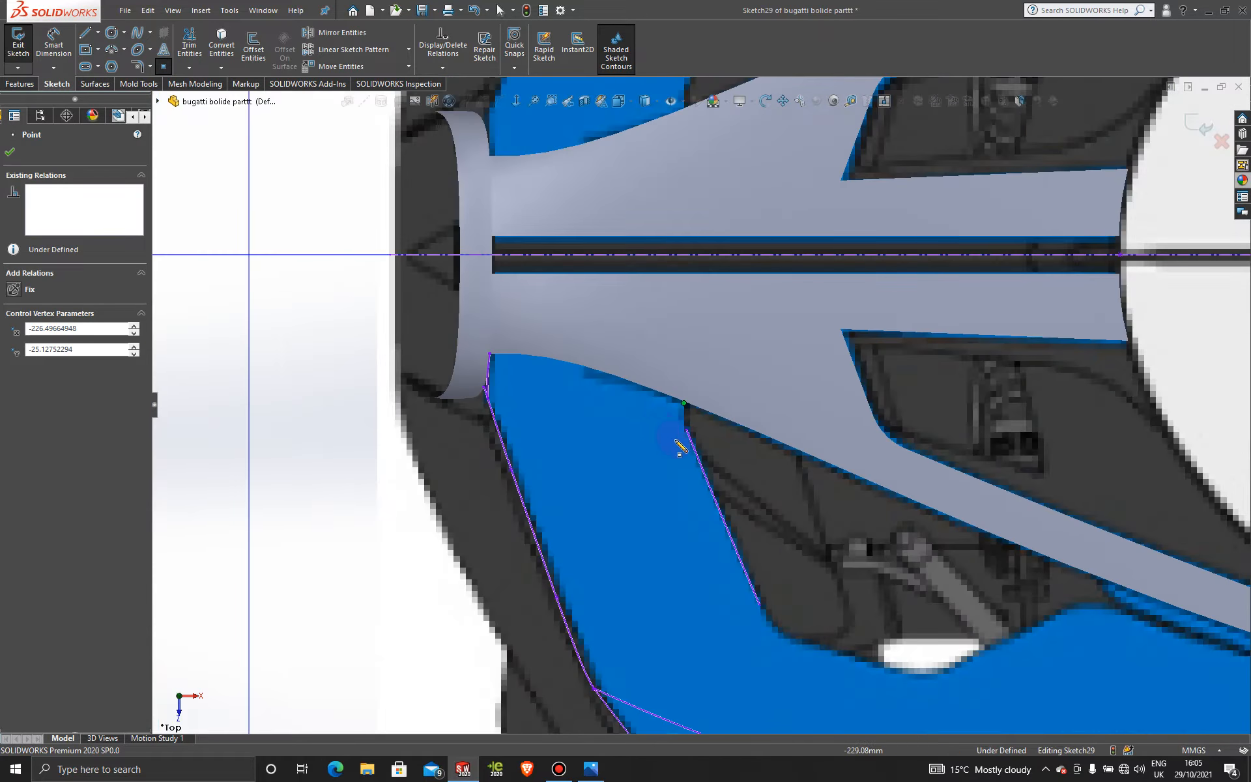
pyautogui.scroll(3, 680, 448)
pyautogui.moveTo(726, 473)
pyautogui.mouseDown(button='middle')
pyautogui.moveTo(683, 375)
pyautogui.moveTo(704, 265)
pyautogui.moveTo(721, 274)
pyautogui.moveTo(757, 196)
pyautogui.moveTo(772, 229)
pyautogui.mouseUp(button='middle')
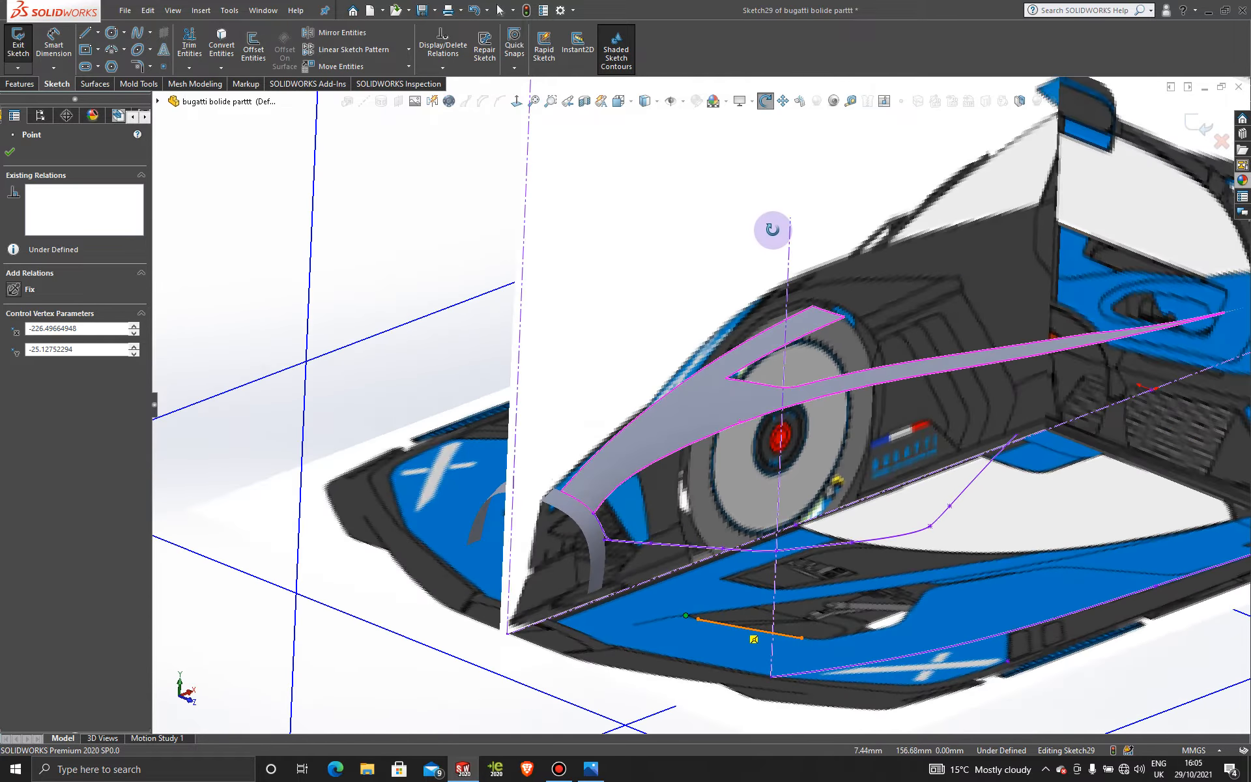
pyautogui.click(1193, 125)
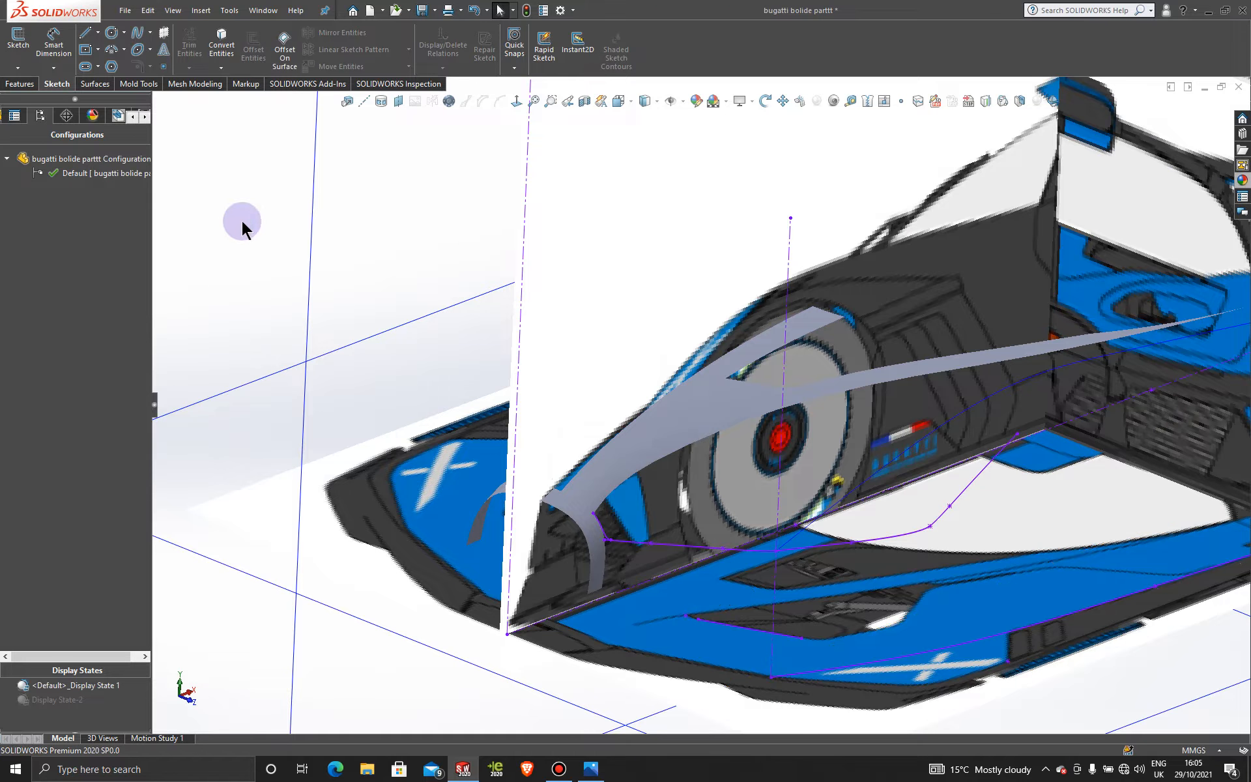
pyautogui.click(98, 32)
pyautogui.click(111, 66)
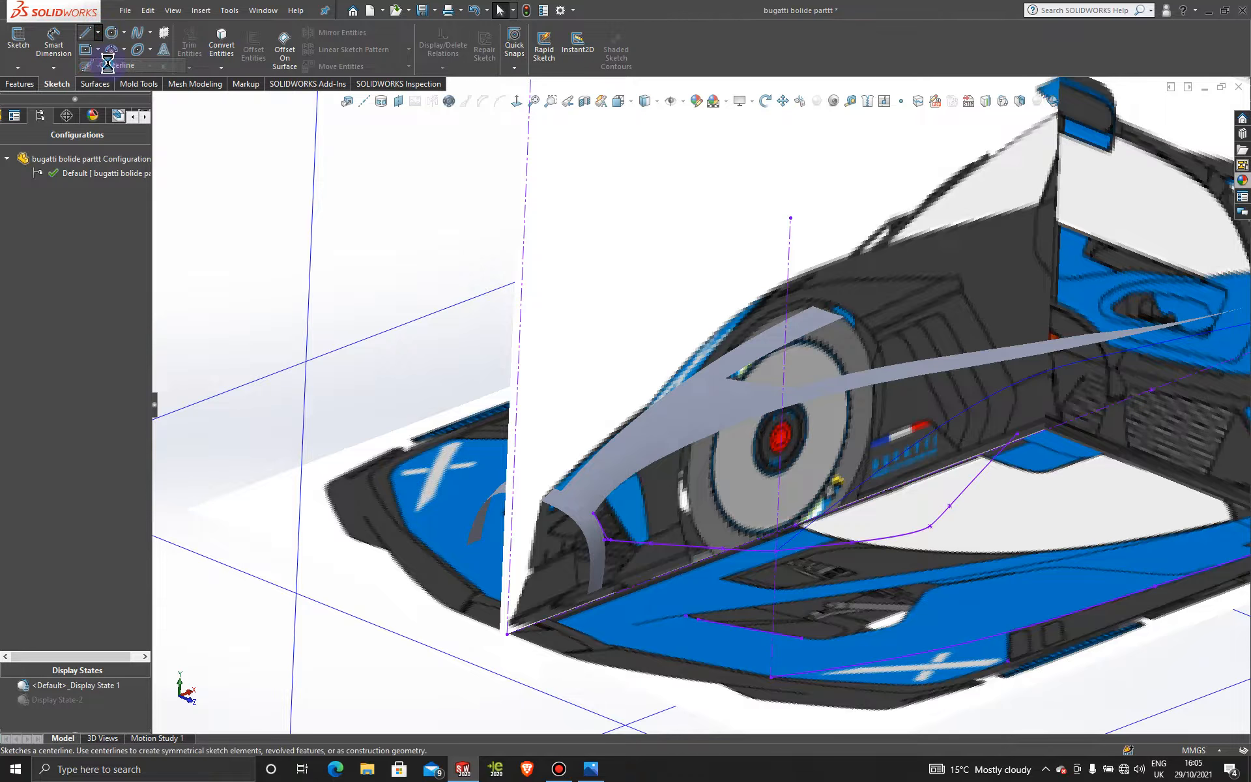
pyautogui.click(11, 152)
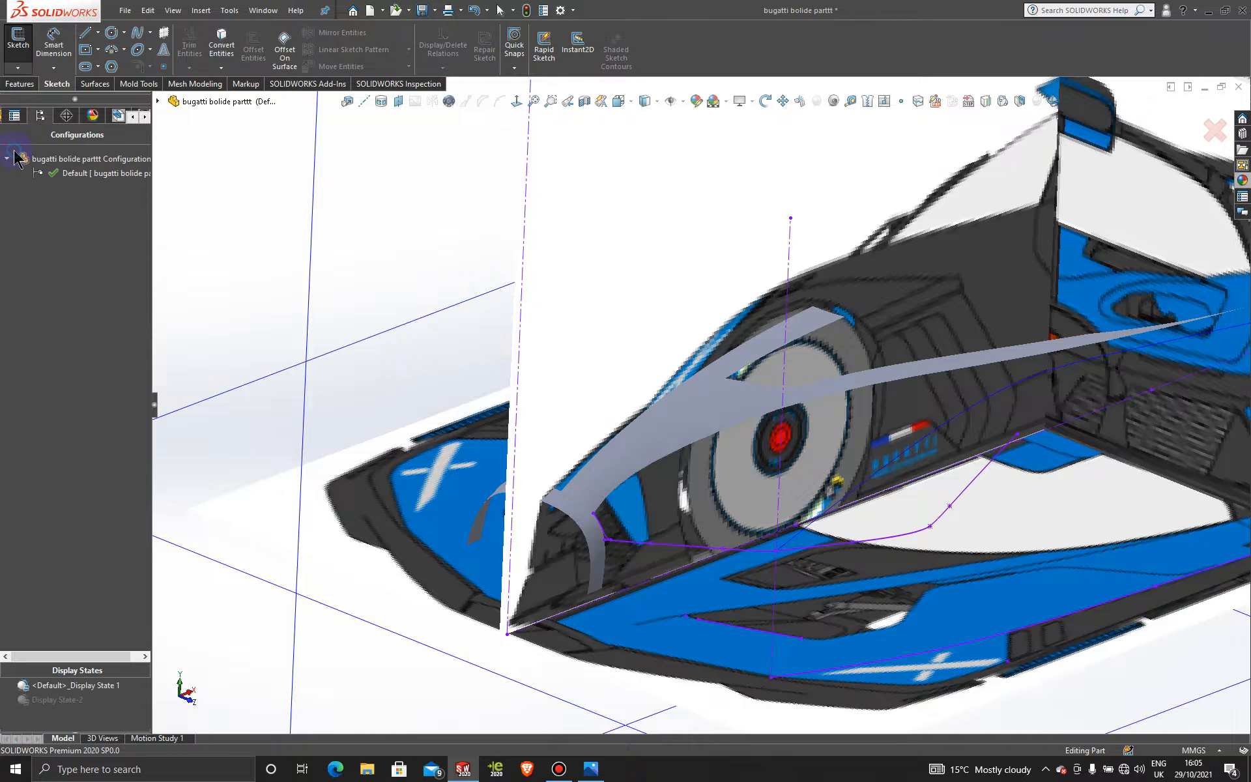
# - In a new 3D sketch, draw a vertical construction line from the blue panel's inner-corner point up past the hood surface, and exit the sketch
pyautogui.click(17, 71)
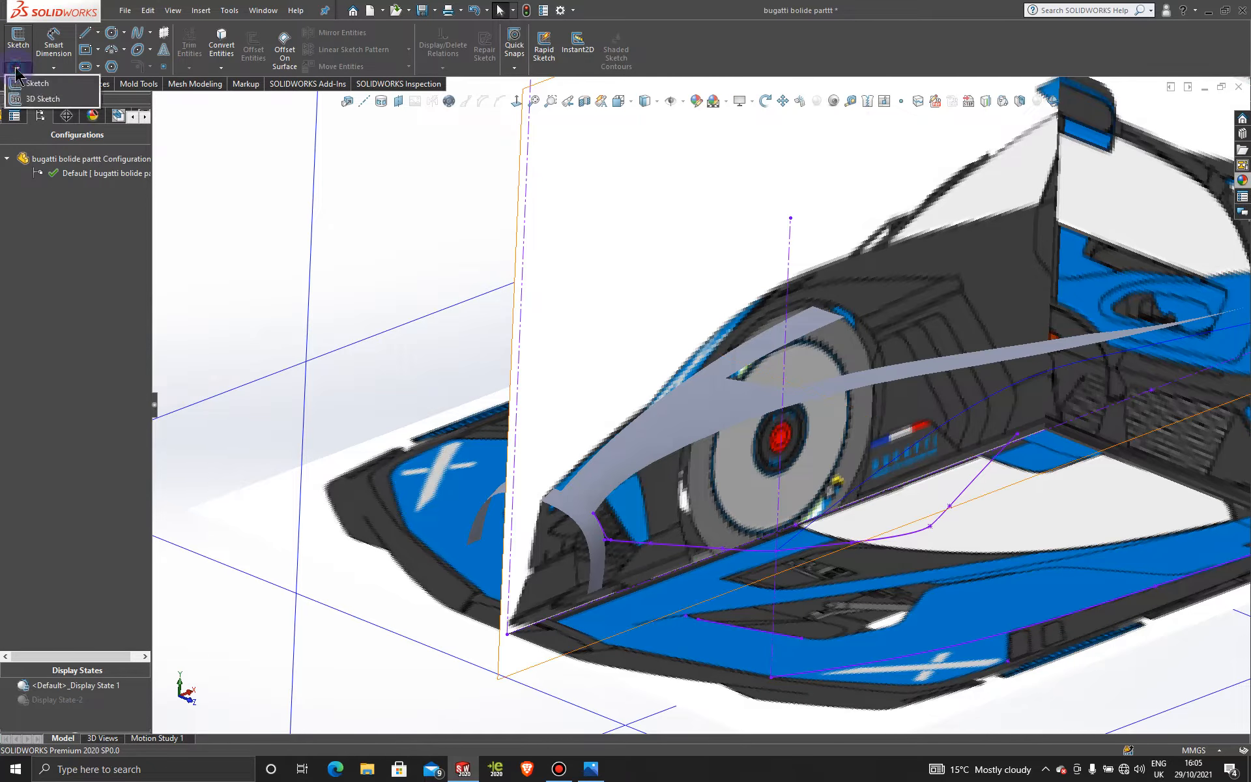
pyautogui.click(39, 97)
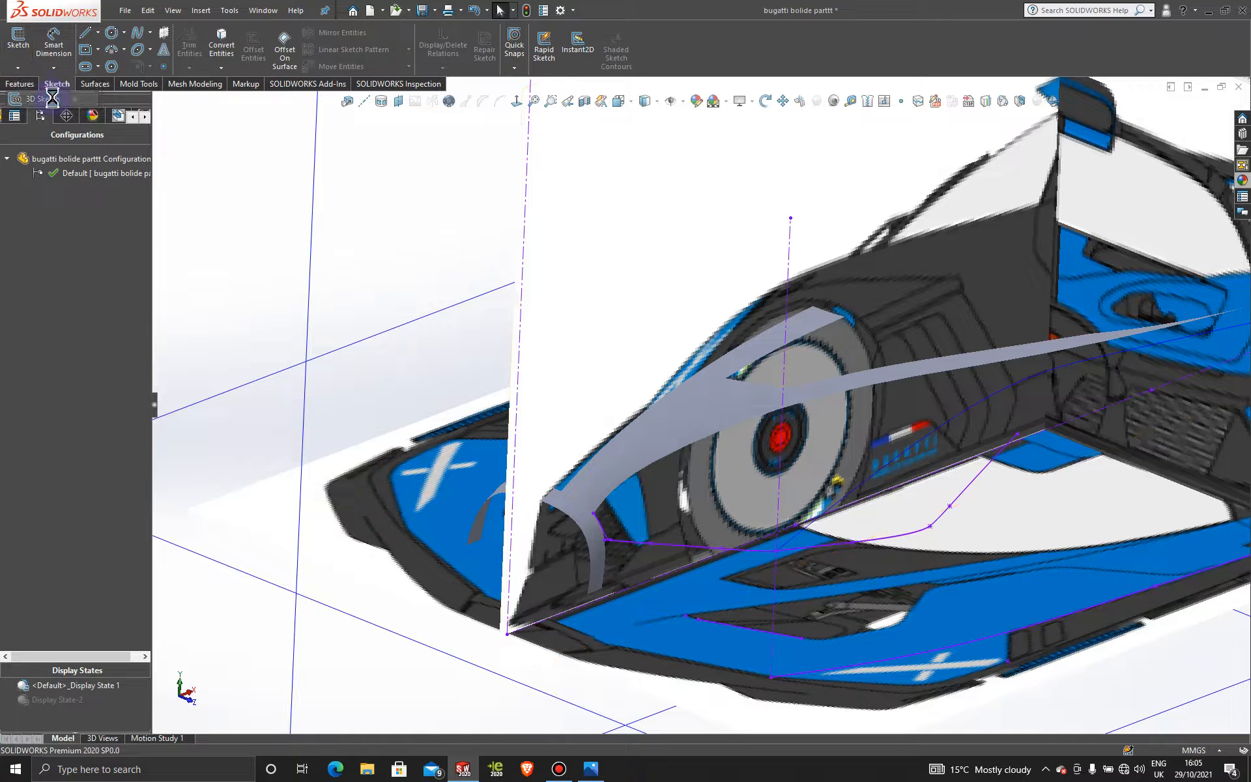
pyautogui.click(85, 32)
pyautogui.click(539, 352)
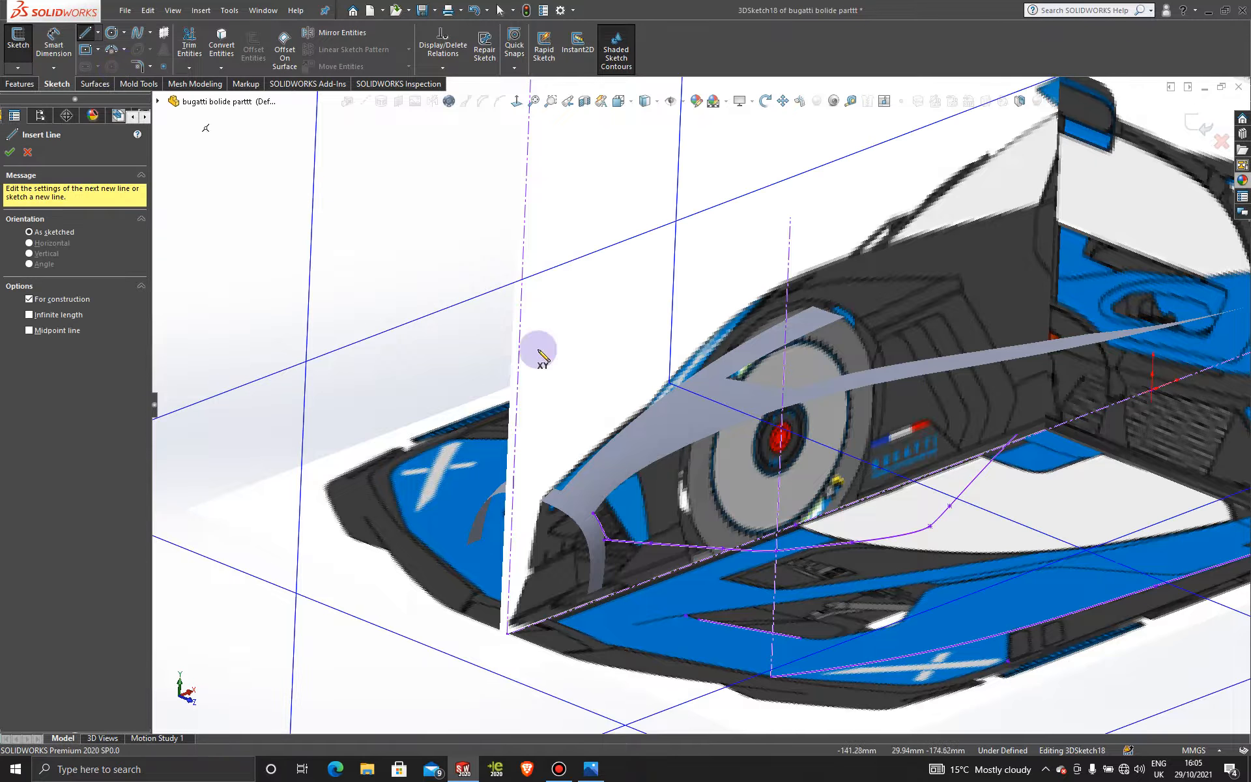
pyautogui.scroll(-3, 671, 609)
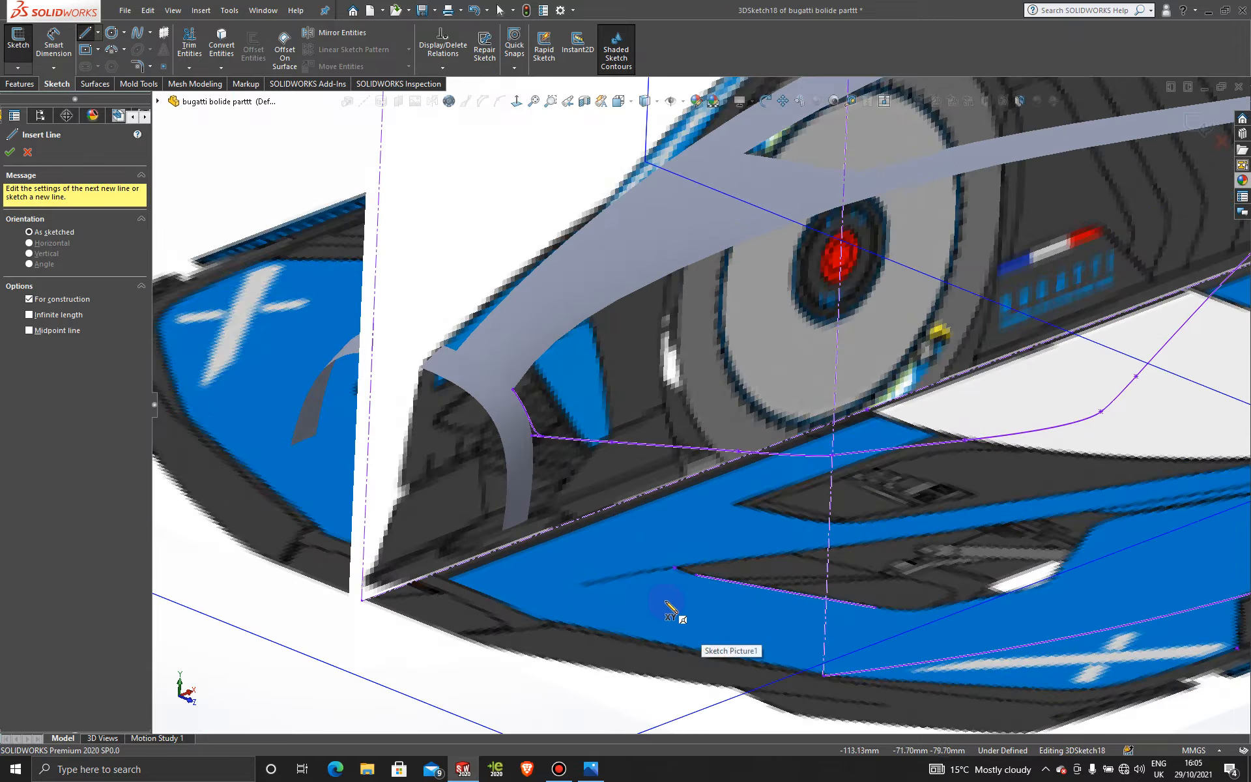
pyautogui.click(677, 570)
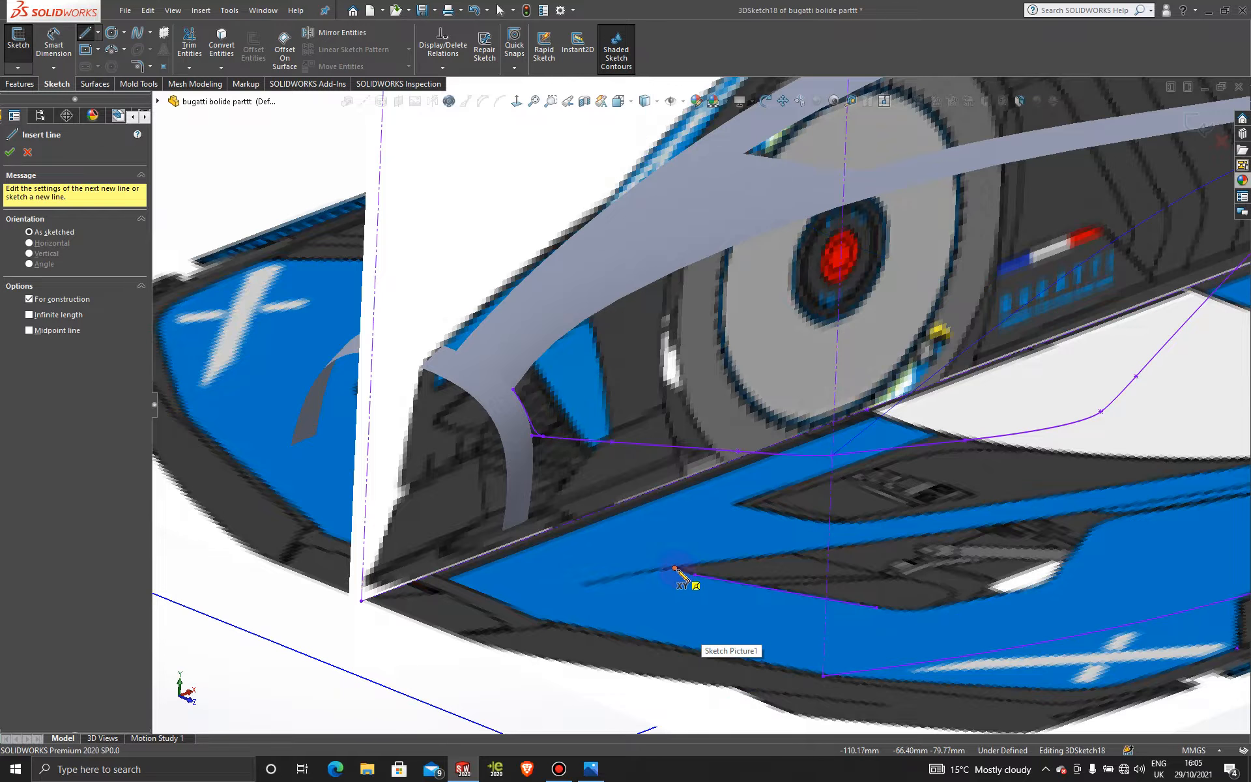
pyautogui.scroll(3, 698, 402)
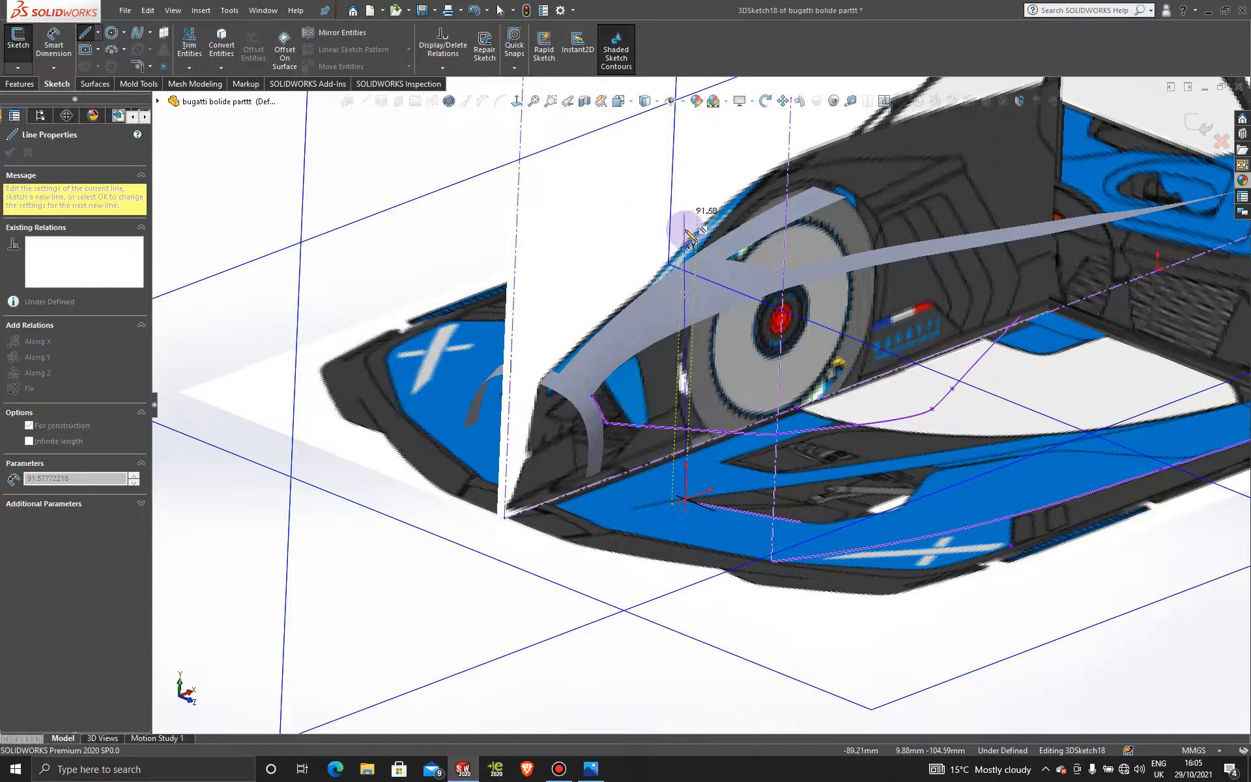
pyautogui.click(699, 196)
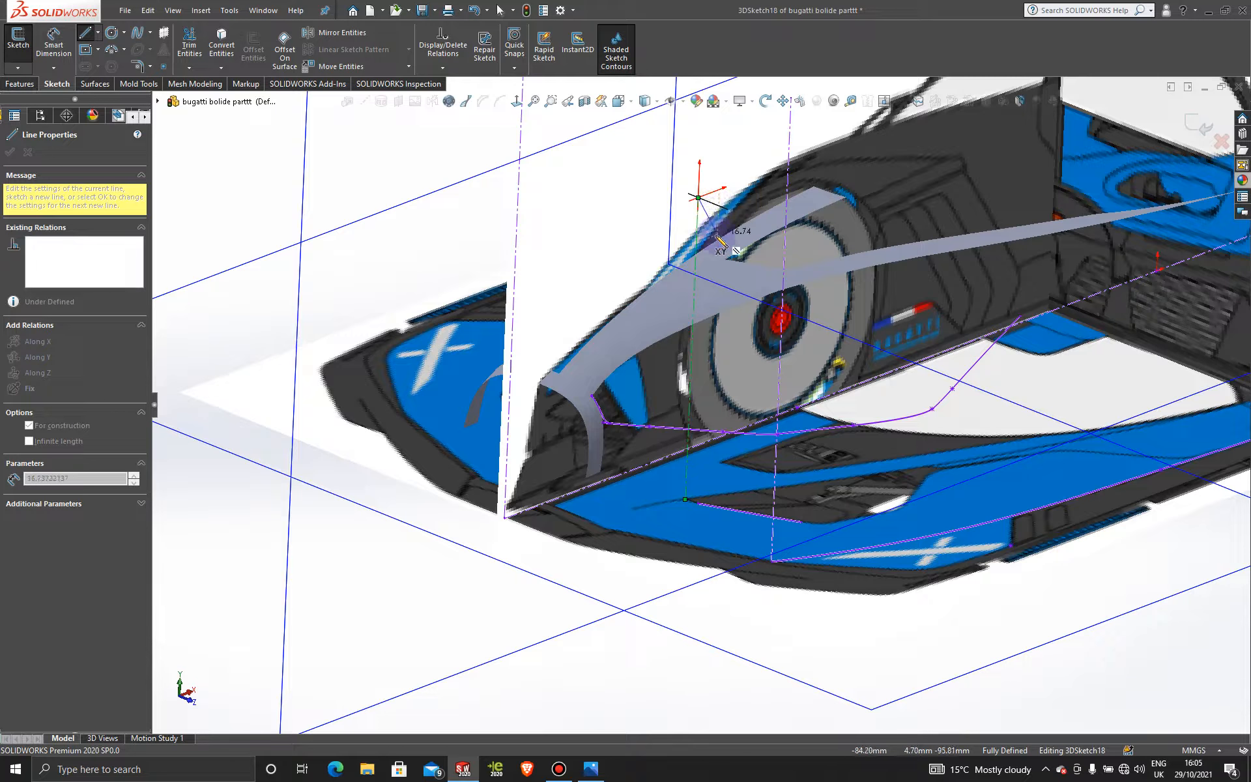
pyautogui.press('Escape')
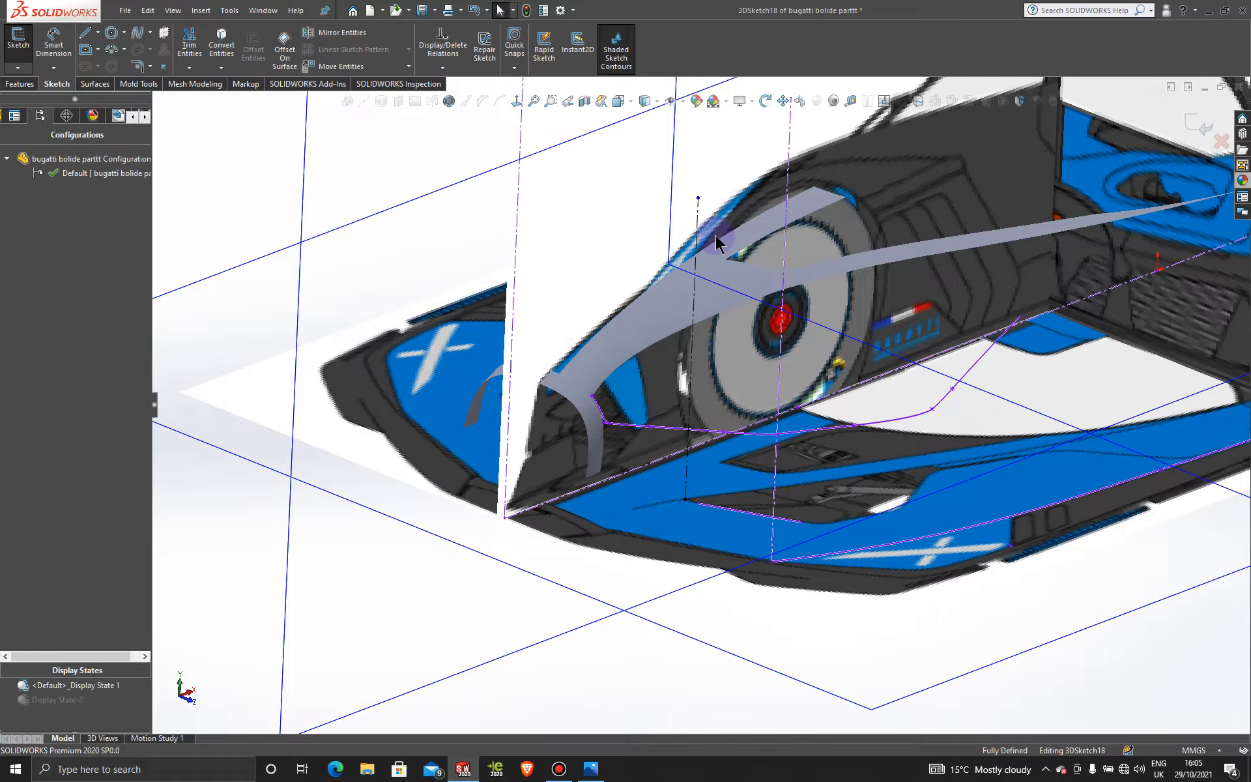
pyautogui.moveTo(650, 448)
pyautogui.mouseDown(button='middle')
pyautogui.moveTo(569, 340)
pyautogui.moveTo(586, 456)
pyautogui.moveTo(560, 449)
pyautogui.moveTo(569, 380)
pyautogui.moveTo(582, 446)
pyautogui.moveTo(651, 507)
pyautogui.moveTo(696, 483)
pyautogui.moveTo(648, 439)
pyautogui.moveTo(605, 436)
pyautogui.moveTo(616, 466)
pyautogui.mouseUp(button='middle')
pyautogui.scroll(-6, 676, 438)
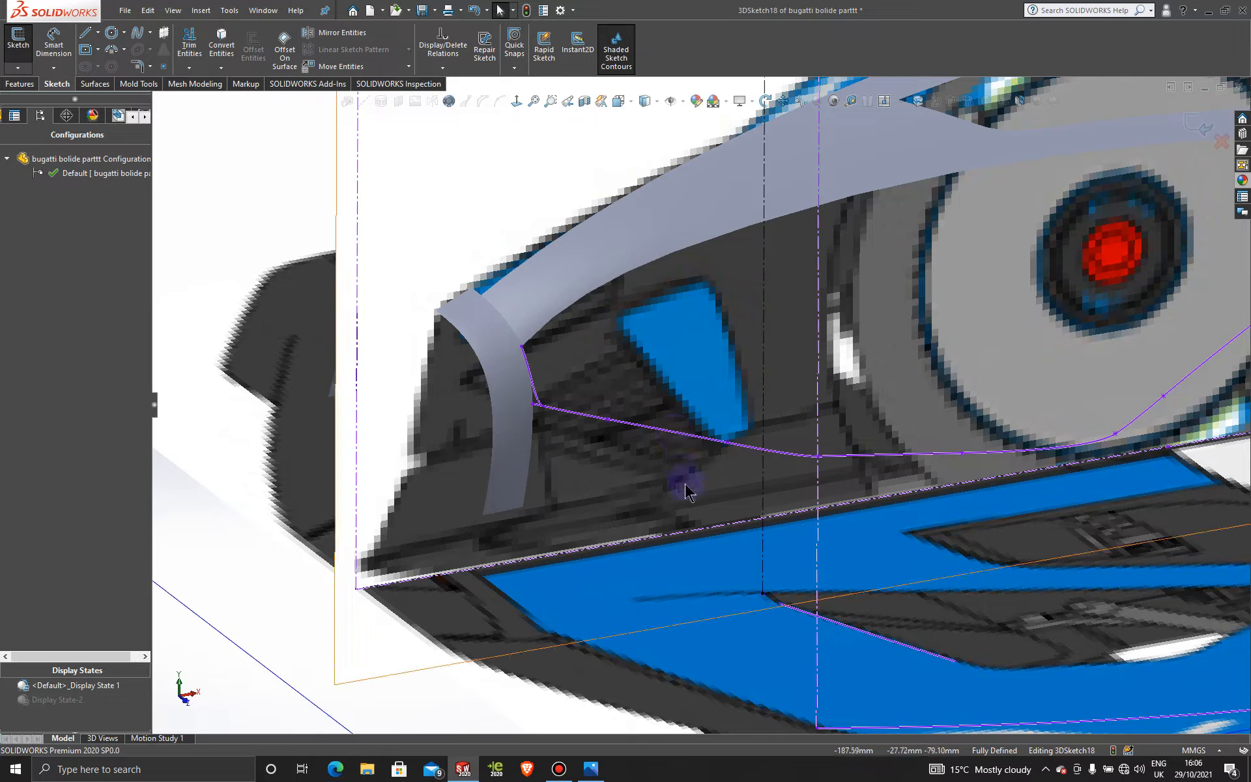
pyautogui.moveTo(682, 480); pyautogui.dragTo(686, 481, button='middle')
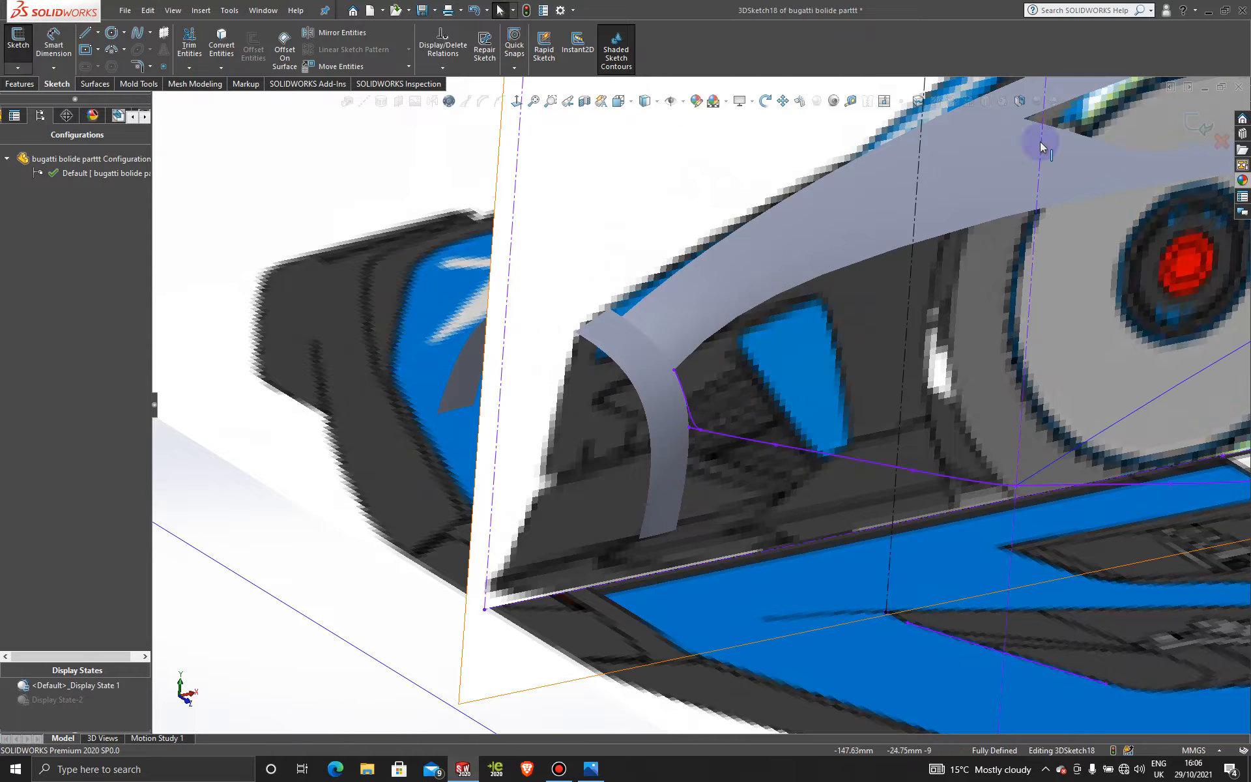
pyautogui.click(1201, 123)
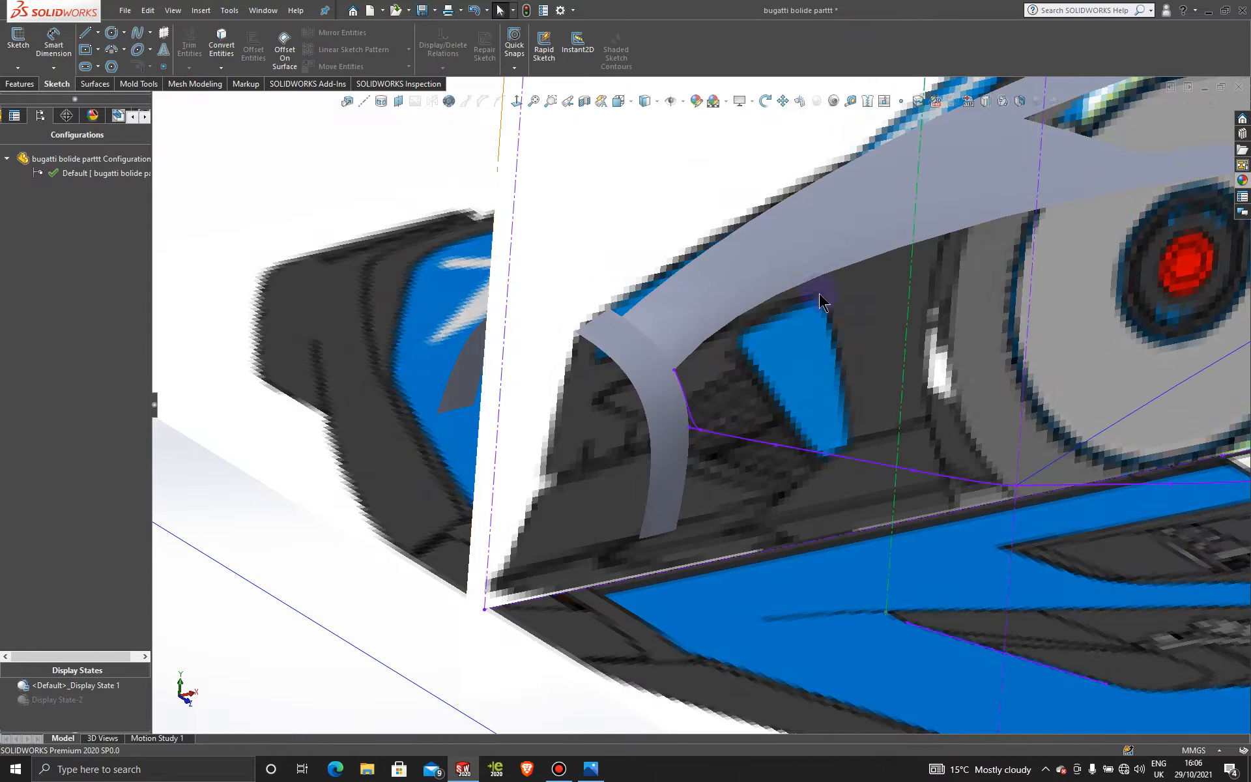
# - Start a 3D sketch on the Front Plane and check the car's nose and fender in the Photos reference picture
pyautogui.scroll(3, 766, 380)
pyautogui.click(227, 522)
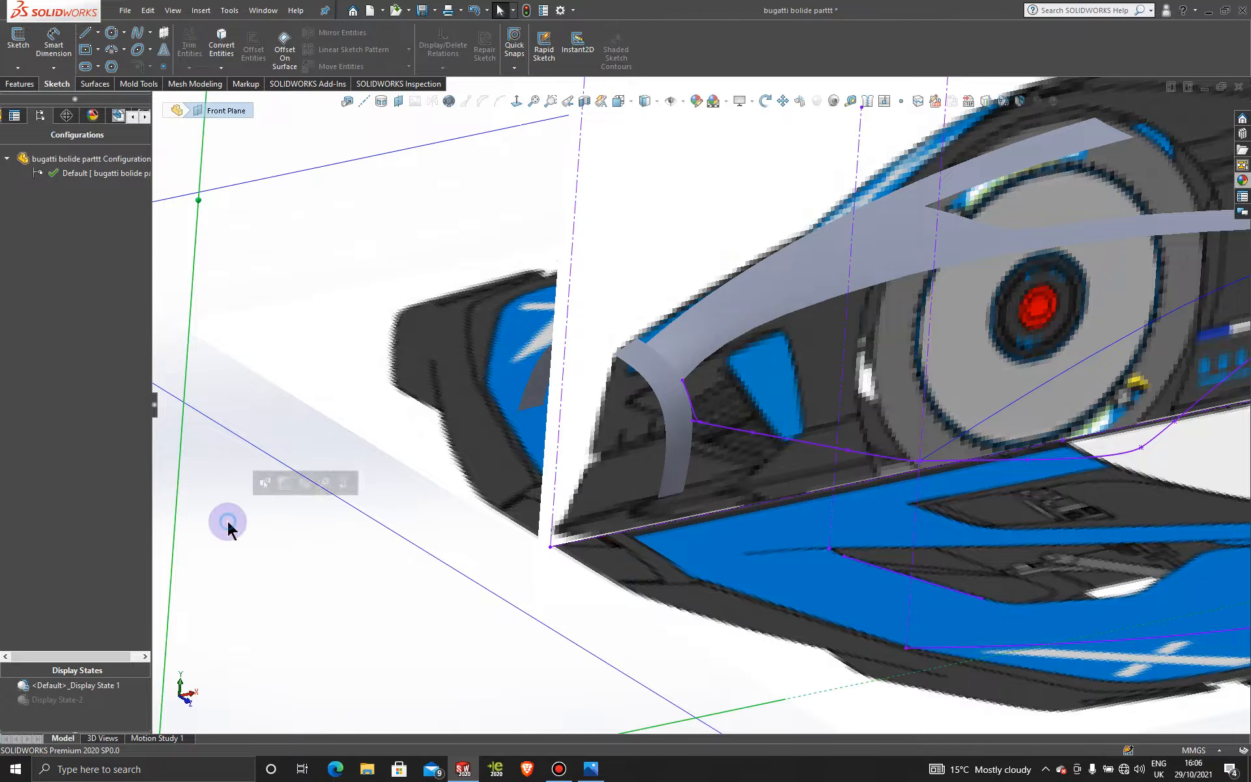
pyautogui.click(19, 67)
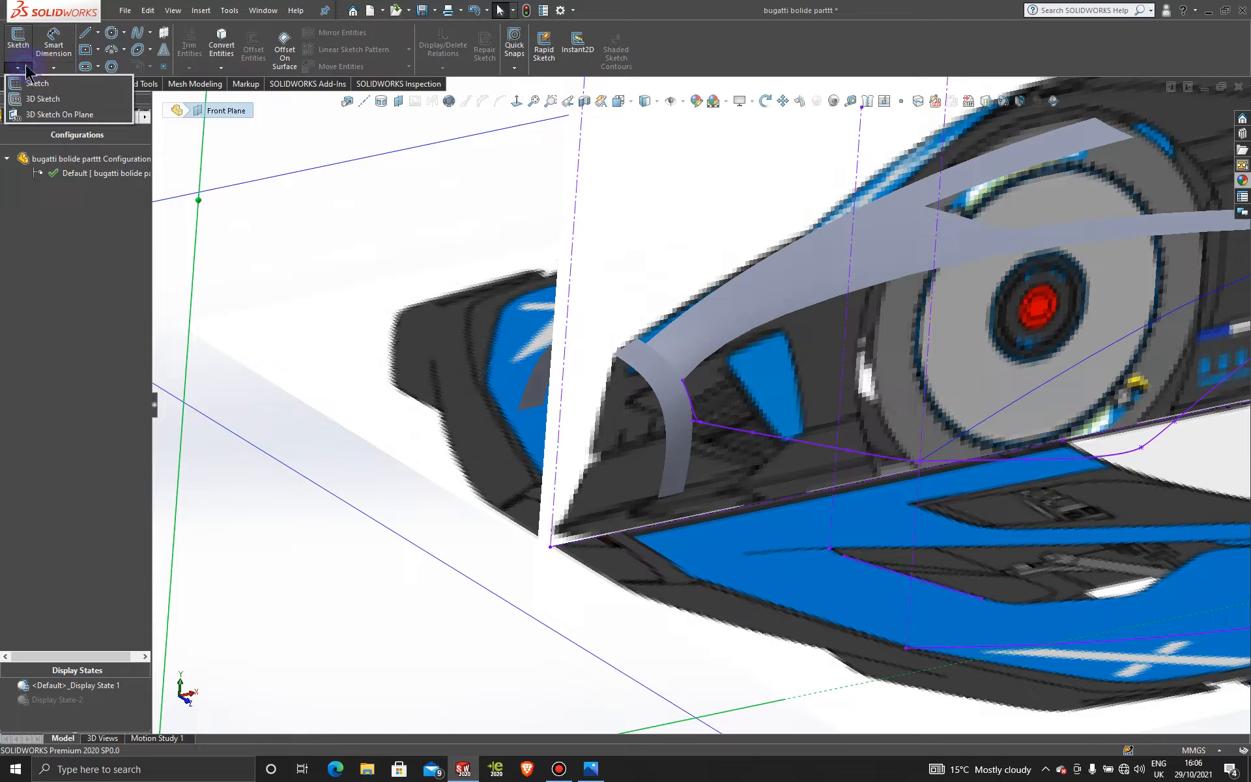
pyautogui.click(49, 112)
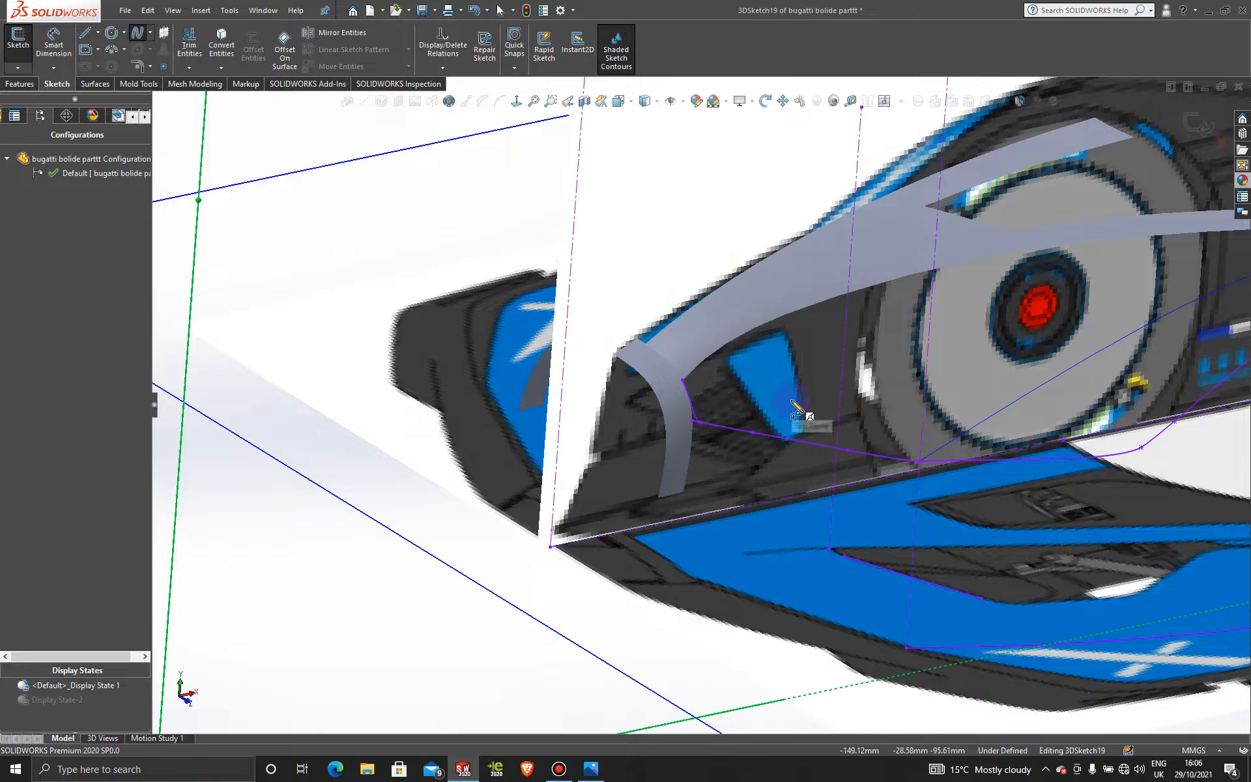
pyautogui.scroll(-3, 796, 408)
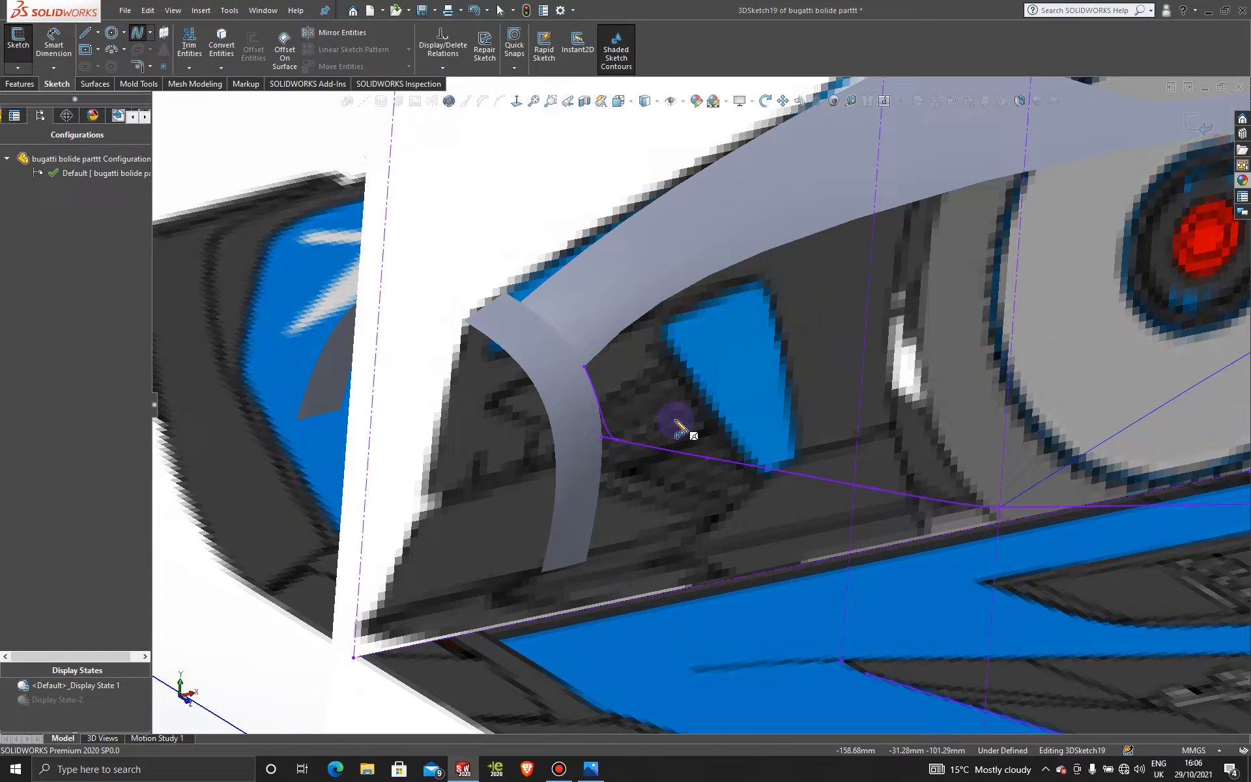
pyautogui.click(590, 769)
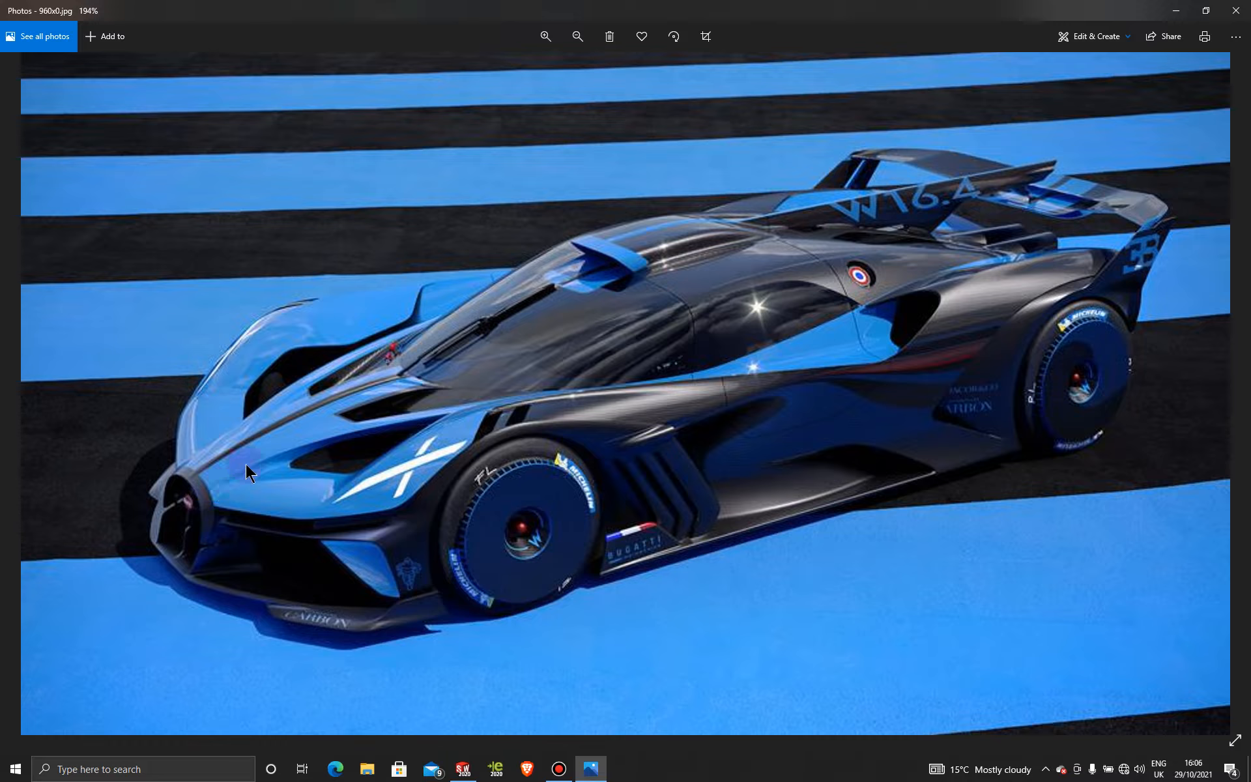
pyautogui.click(1178, 11)
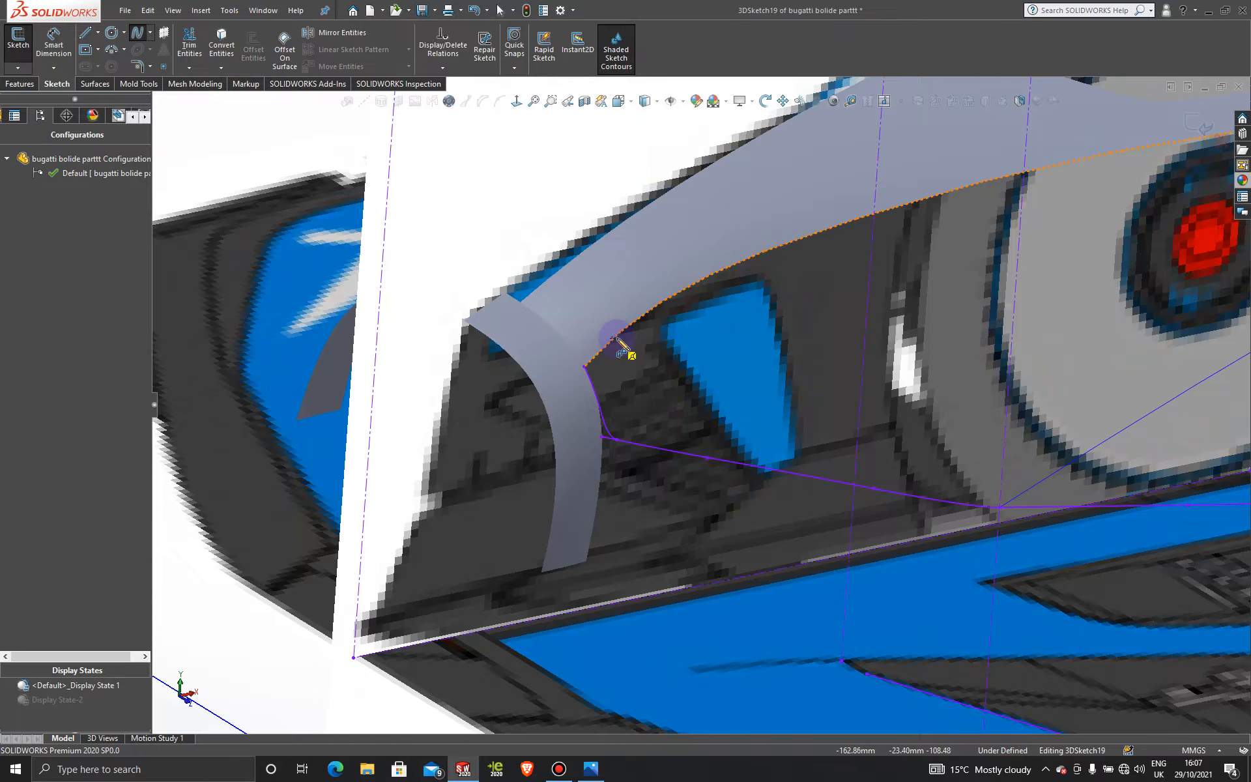
# - Draw a two-point spline from the hood strip's lower edge near the nose to the new vertical construction line
pyautogui.scroll(2, 648, 343)
pyautogui.moveTo(649, 343); pyautogui.dragTo(622, 341, button='middle')
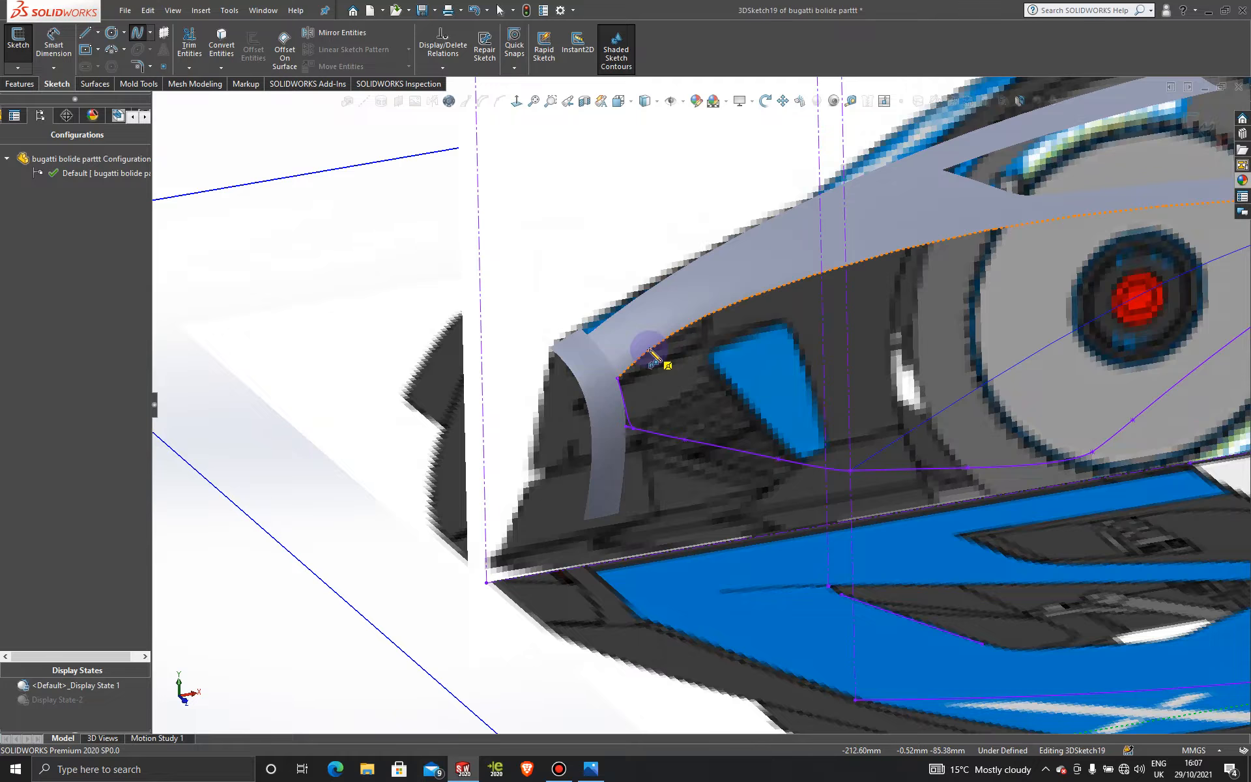
pyautogui.scroll(-2, 649, 349)
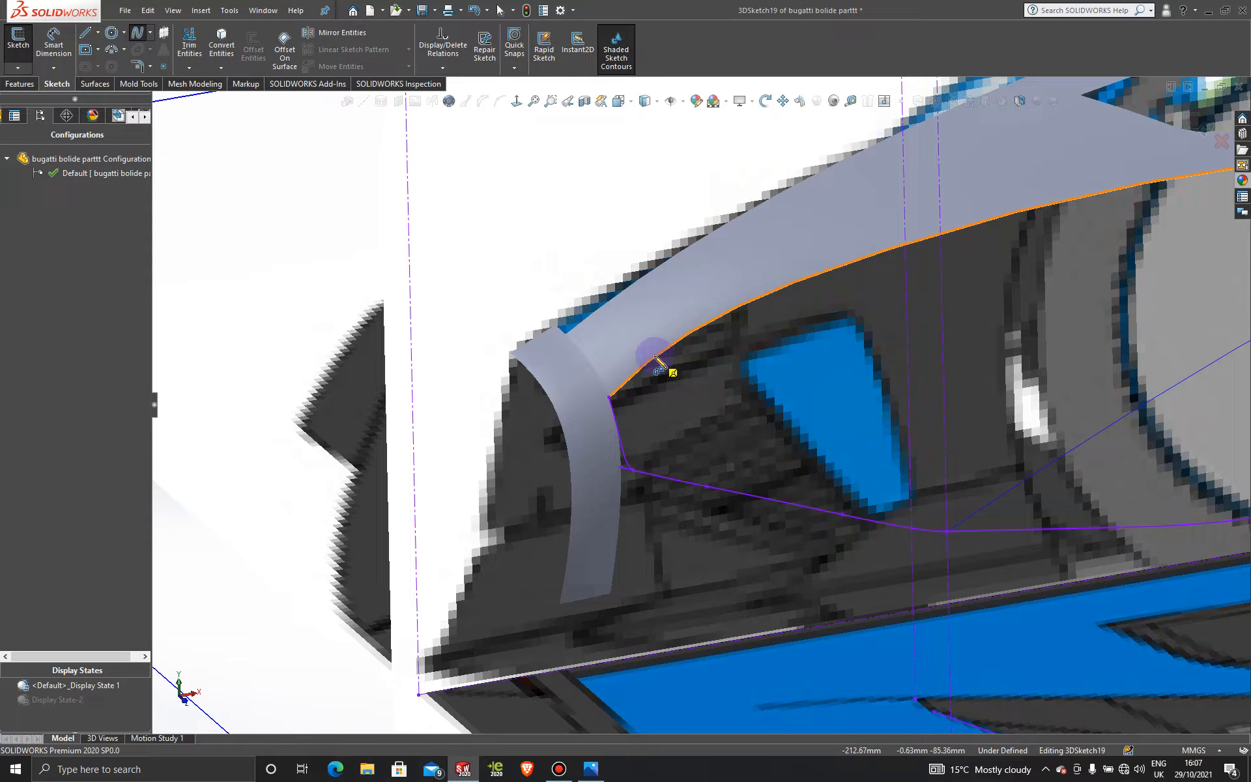
pyautogui.click(658, 353)
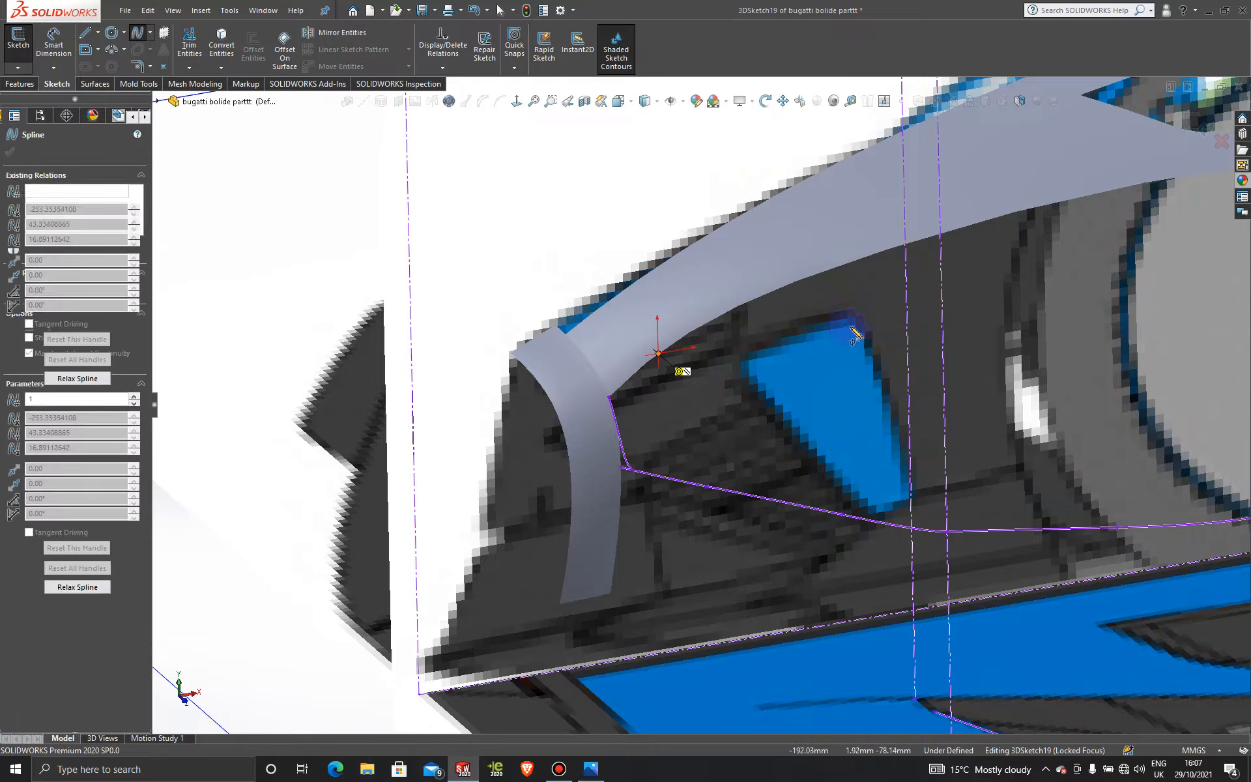
pyautogui.click(907, 300)
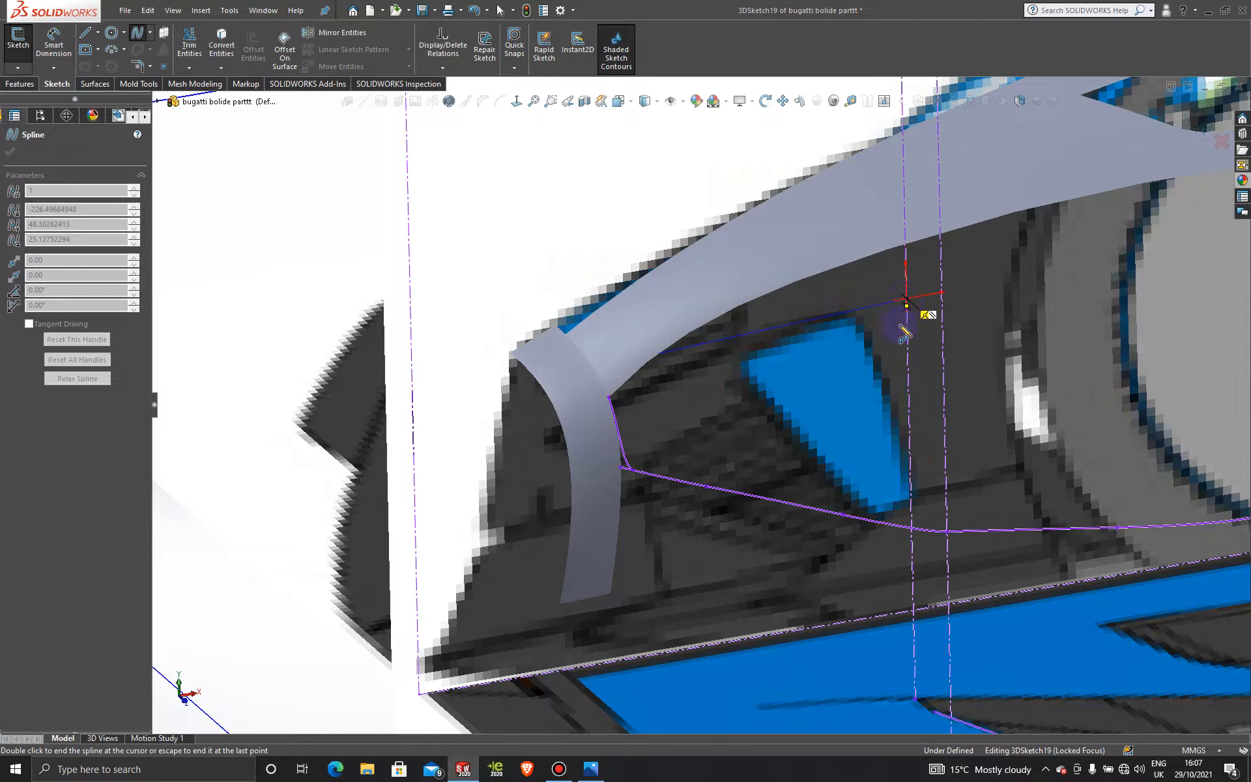
pyautogui.press('Escape')
# - Viewing normal to the Front Plane, shift the spline's start point along the hood edge to about -253.5, 43.2, 16.9 mm
pyautogui.scroll(5, 896, 358)
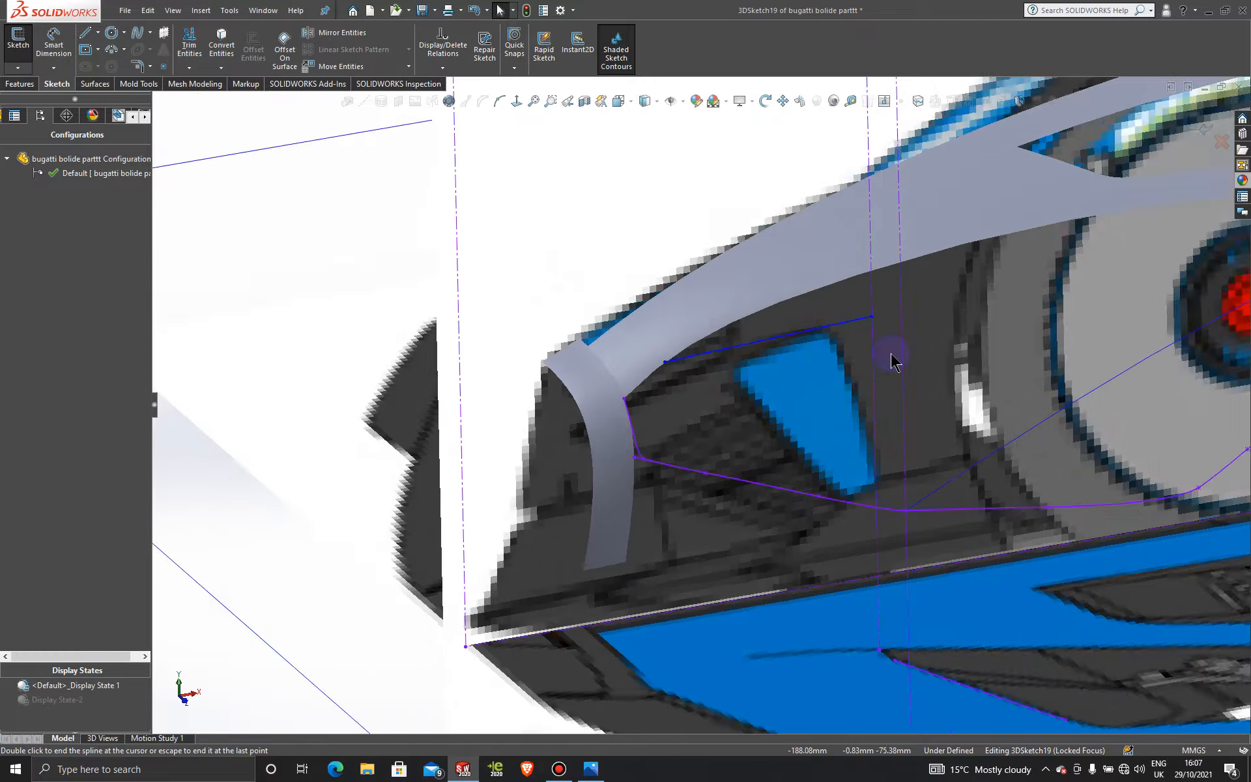
pyautogui.moveTo(775, 408); pyautogui.dragTo(480, 313, button='middle')
pyautogui.click(449, 244)
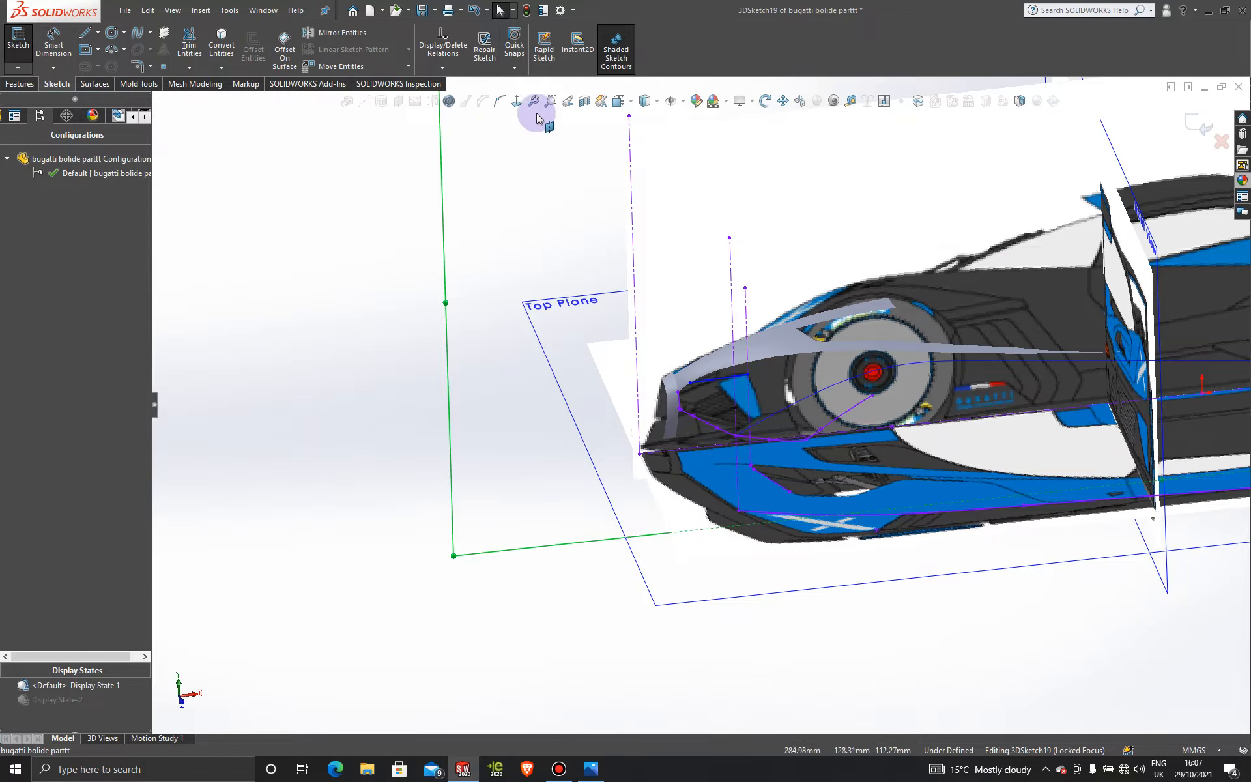
pyautogui.click(516, 101)
pyautogui.scroll(-10, 549, 472)
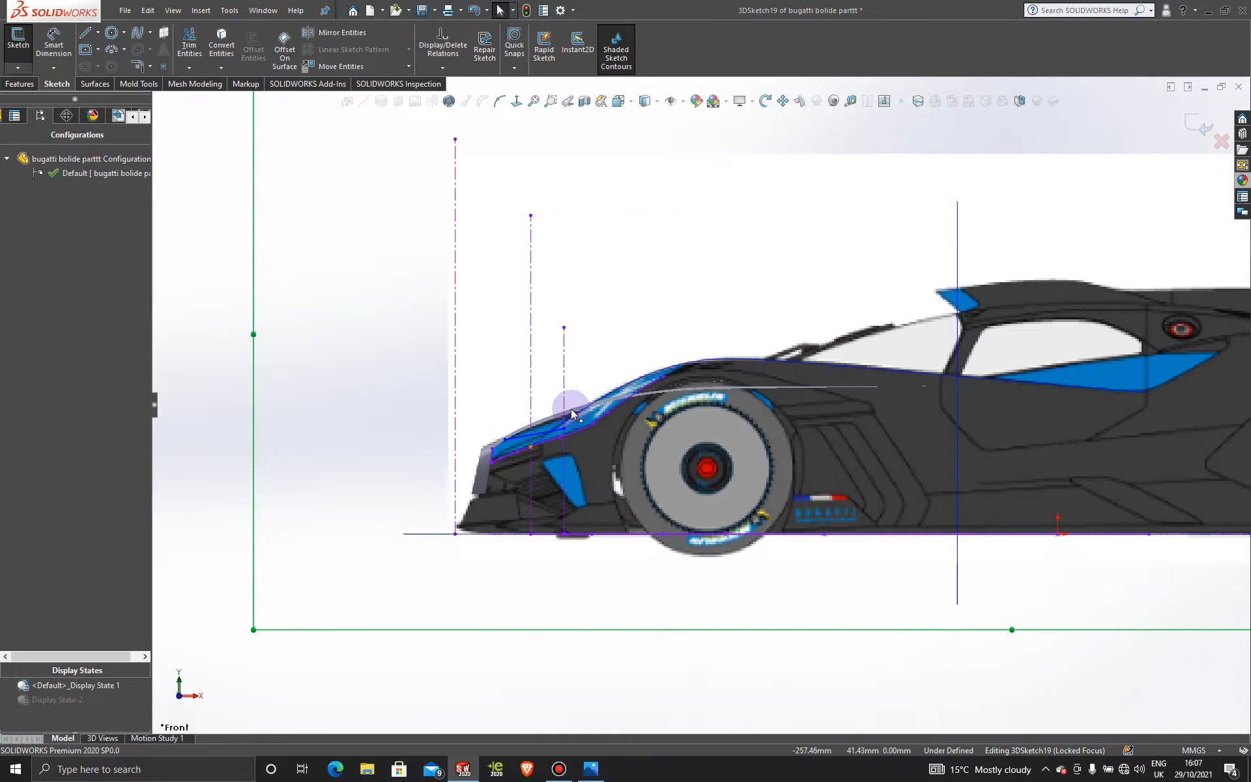
pyautogui.scroll(-2, 549, 471)
pyautogui.scroll(-2, 507, 444)
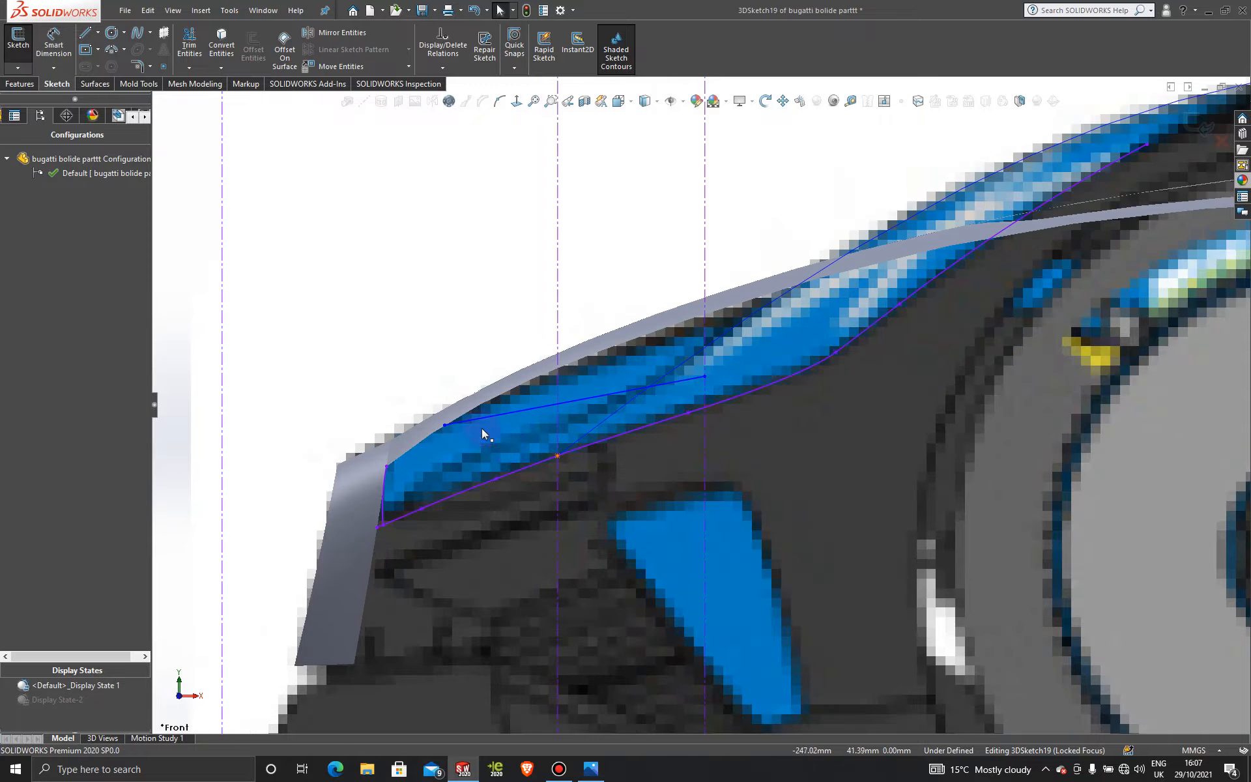
pyautogui.scroll(-2, 448, 426)
pyautogui.scroll(-1, 466, 435)
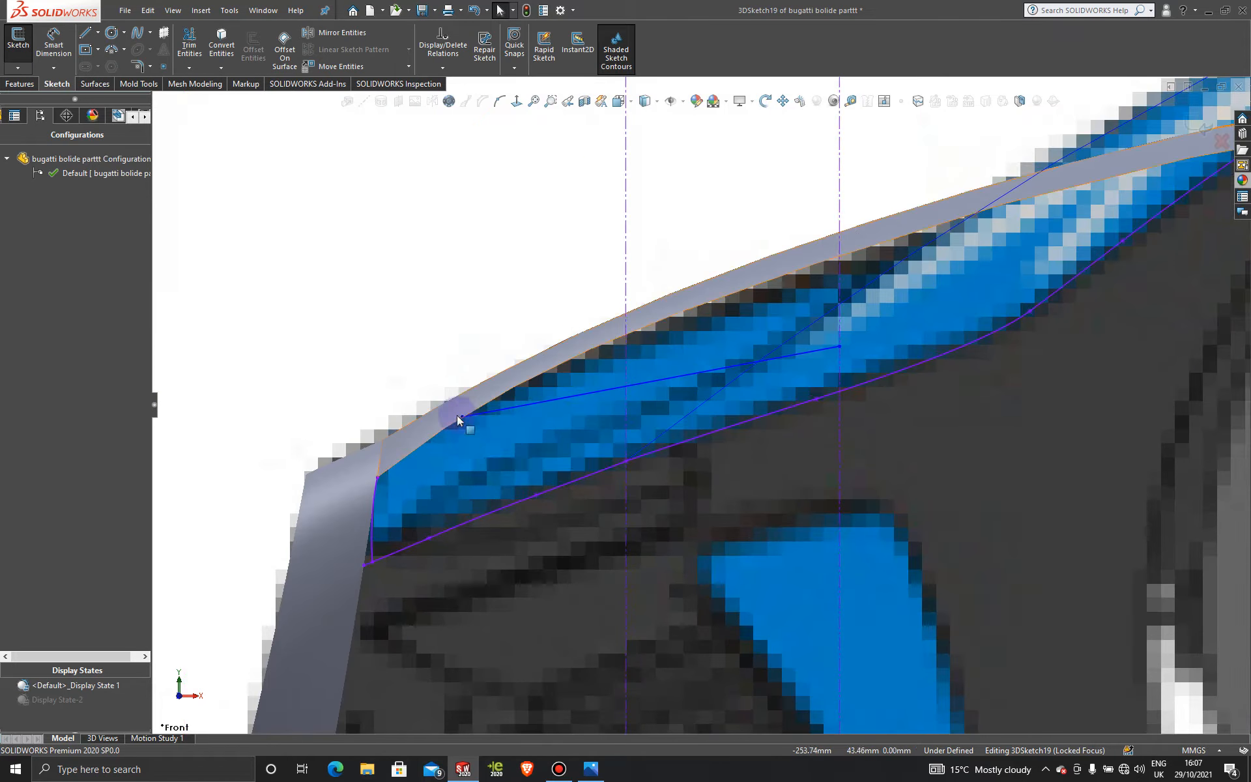
pyautogui.moveTo(454, 421)
pyautogui.mouseDown()
pyautogui.moveTo(438, 433)
pyautogui.moveTo(474, 427)
pyautogui.moveTo(460, 423)
pyautogui.mouseUp()
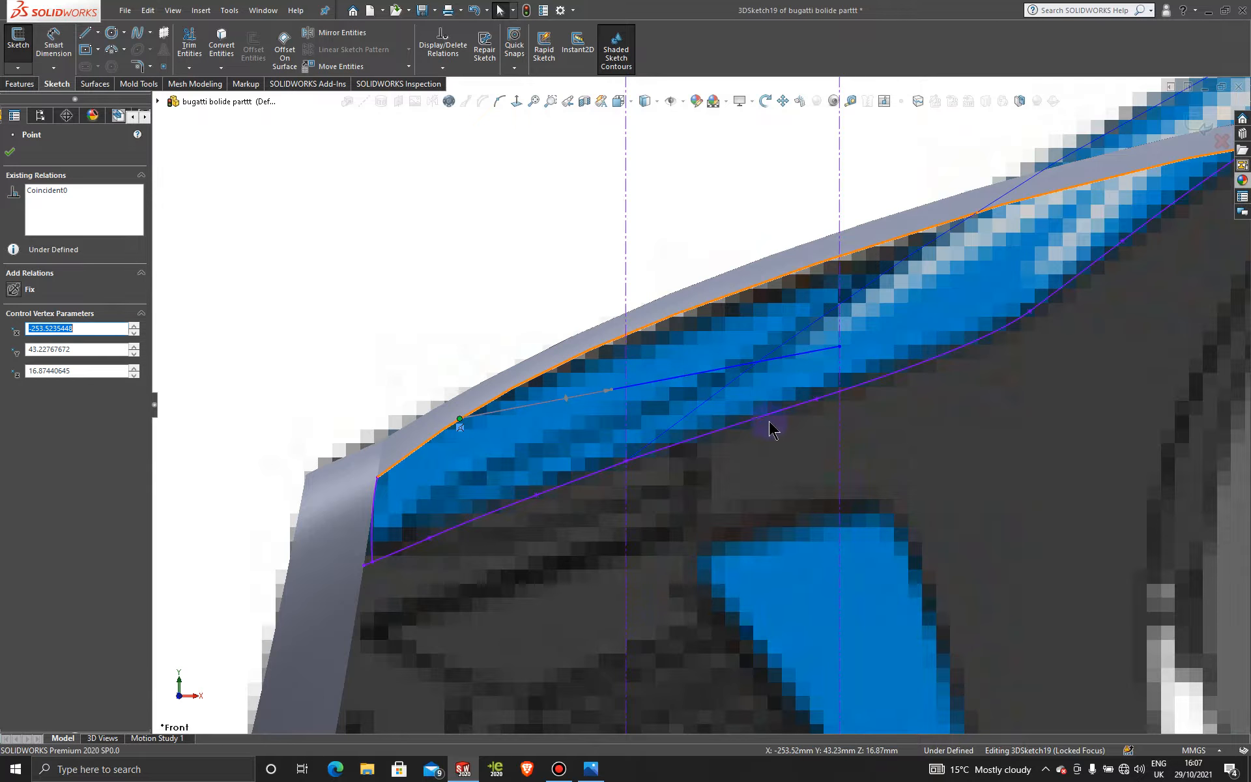
# - Raise the tangent handle at the spline's start point to about 15.4° and 15.8°, and inspect the curve from an angle
pyautogui.scroll(3, 750, 378)
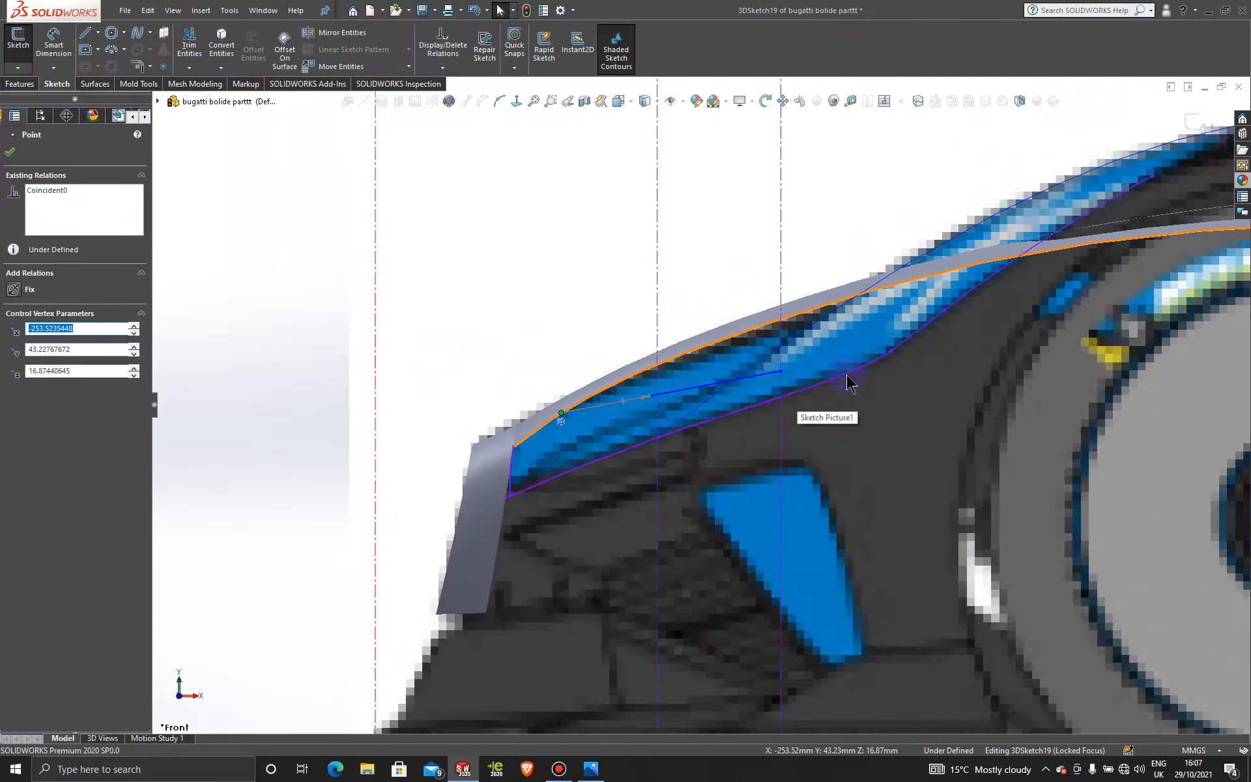
pyautogui.scroll(-2, 806, 385)
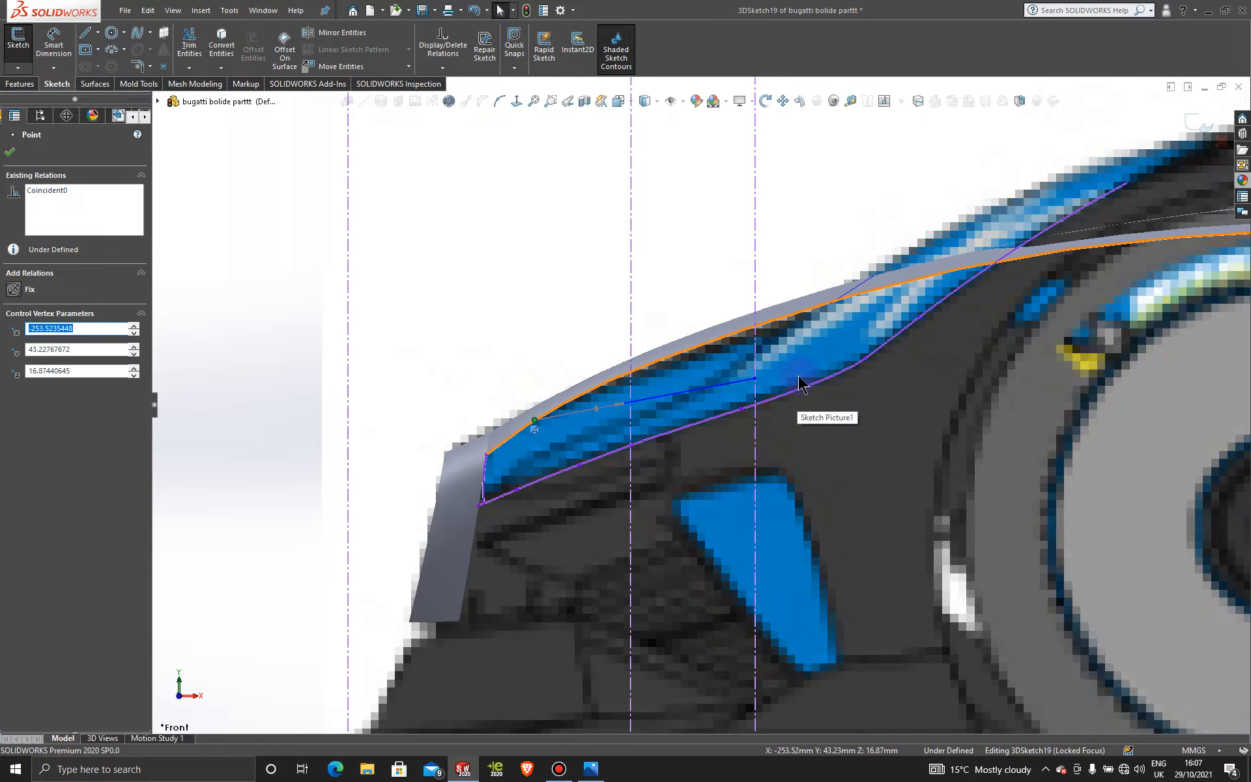
pyautogui.scroll(4, 800, 384)
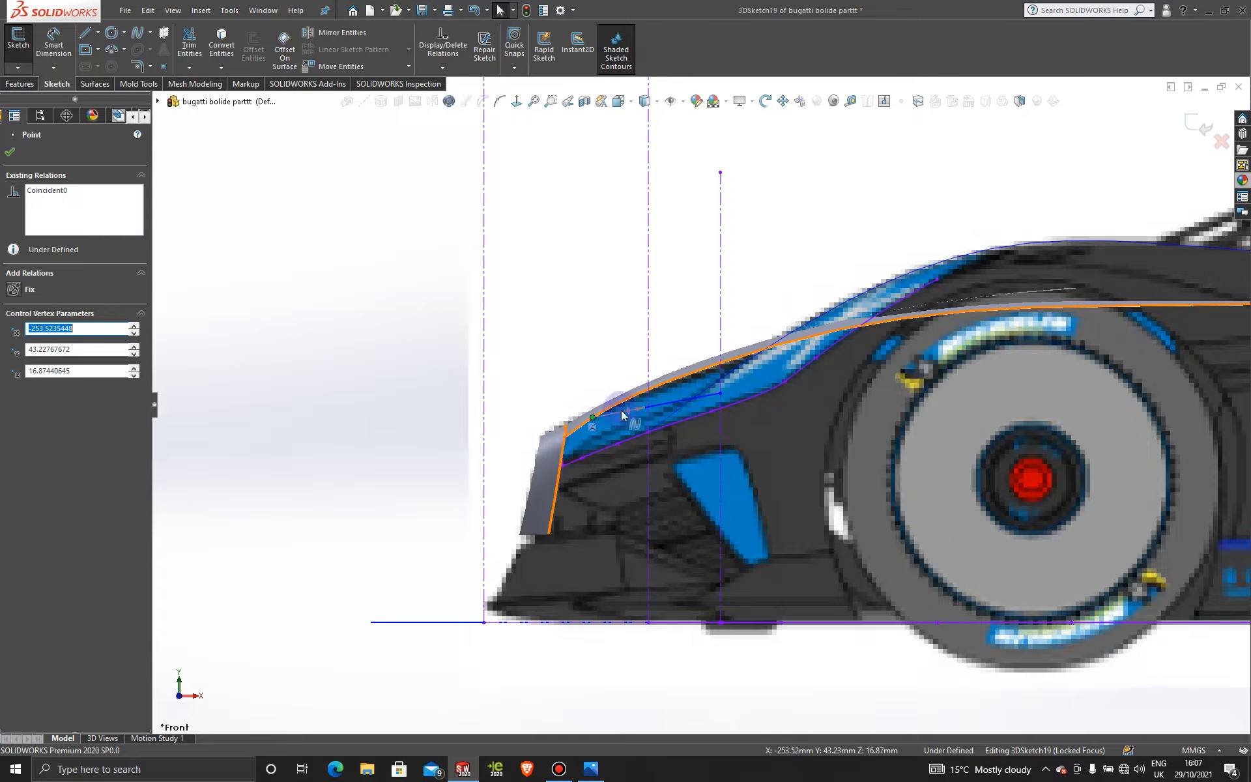
pyautogui.scroll(-3, 623, 415)
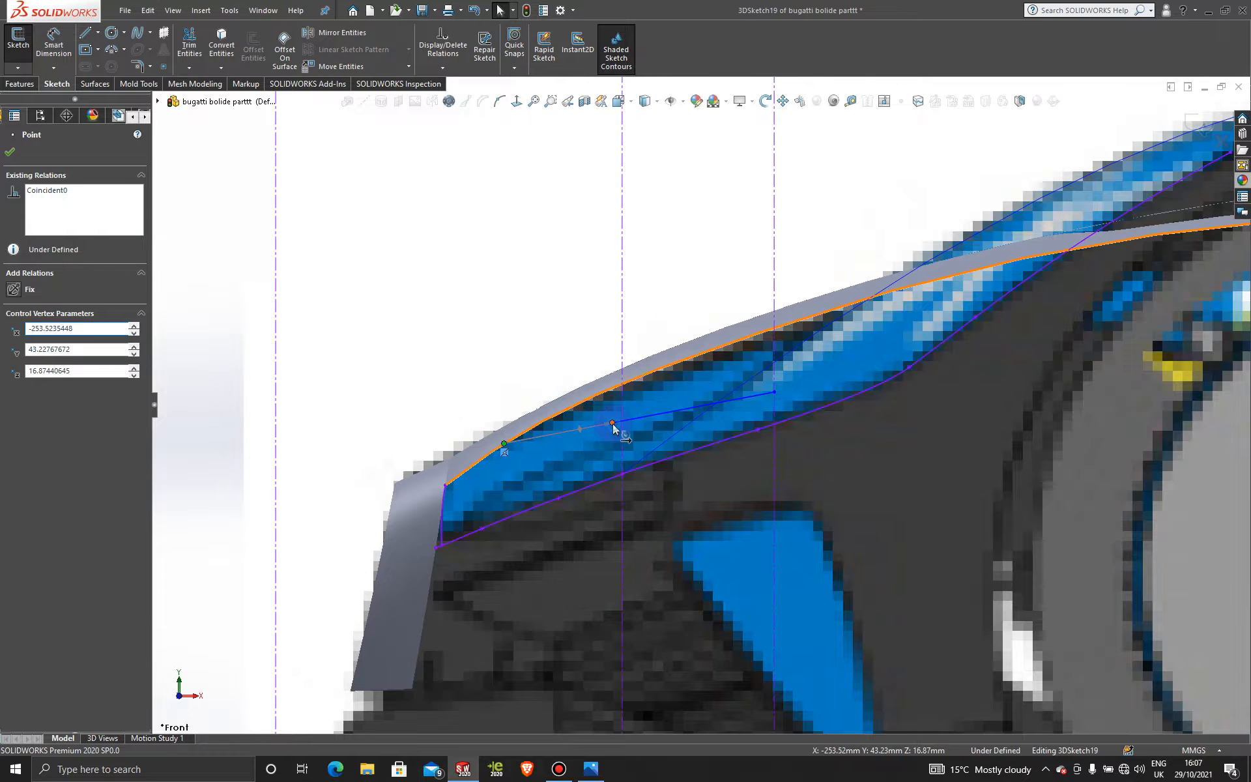
pyautogui.moveTo(613, 423); pyautogui.dragTo(613, 414)
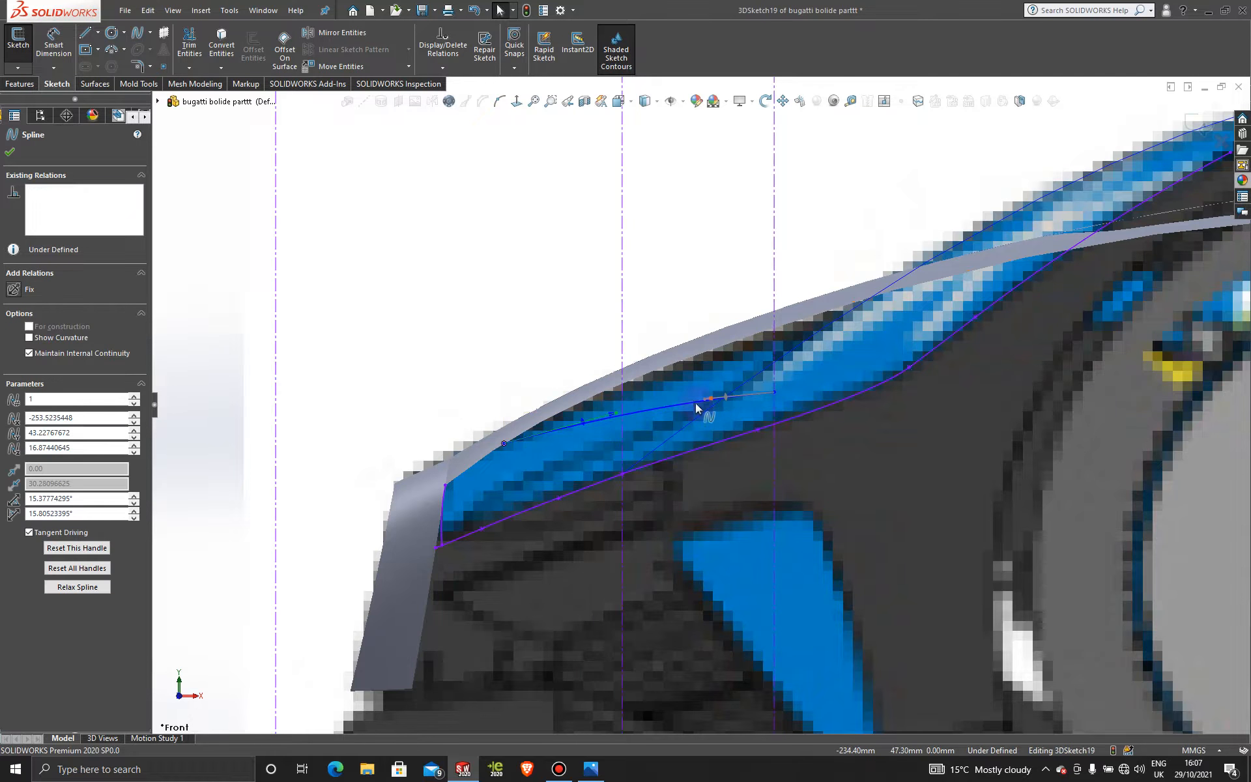
pyautogui.scroll(10, 696, 408)
pyautogui.moveTo(697, 408); pyautogui.dragTo(726, 609, button='middle')
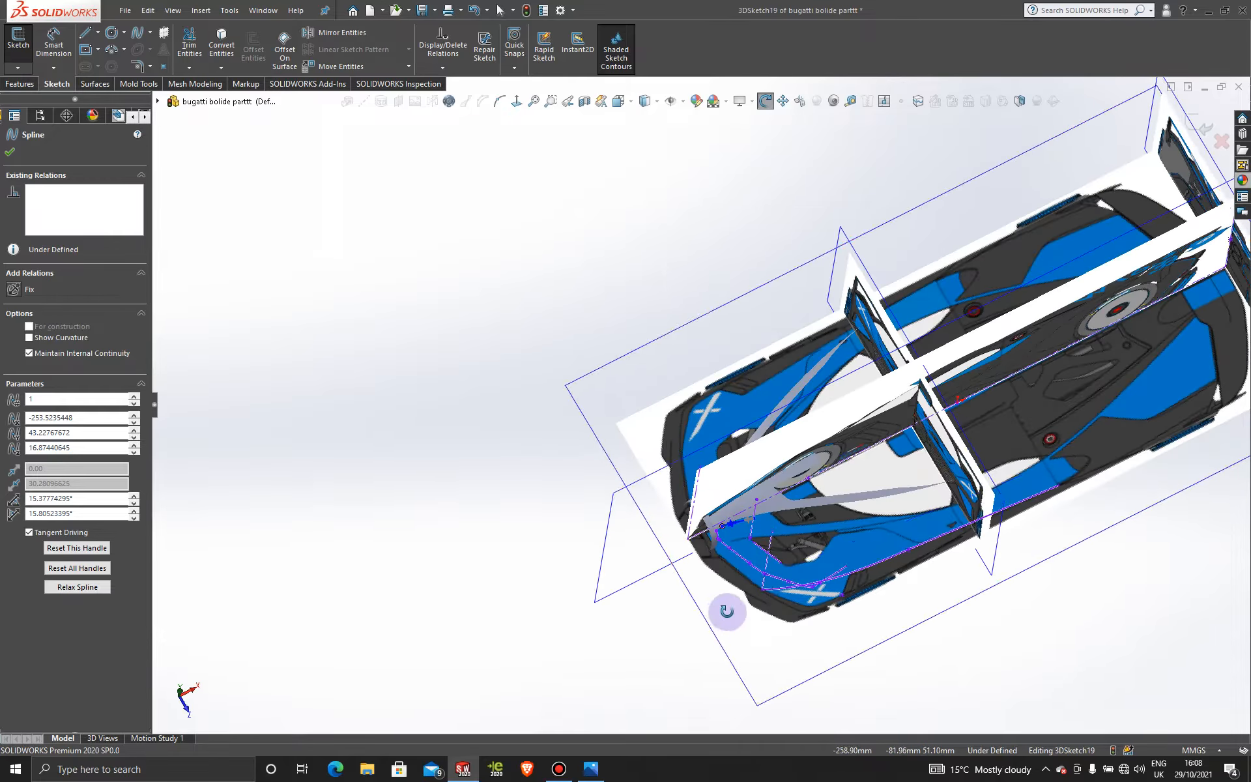
# - In the top view, adjust the spline's start tangent to about 16.3° and 9.8° and its end tangent to about 5.2° and 21.8°
pyautogui.press('space')
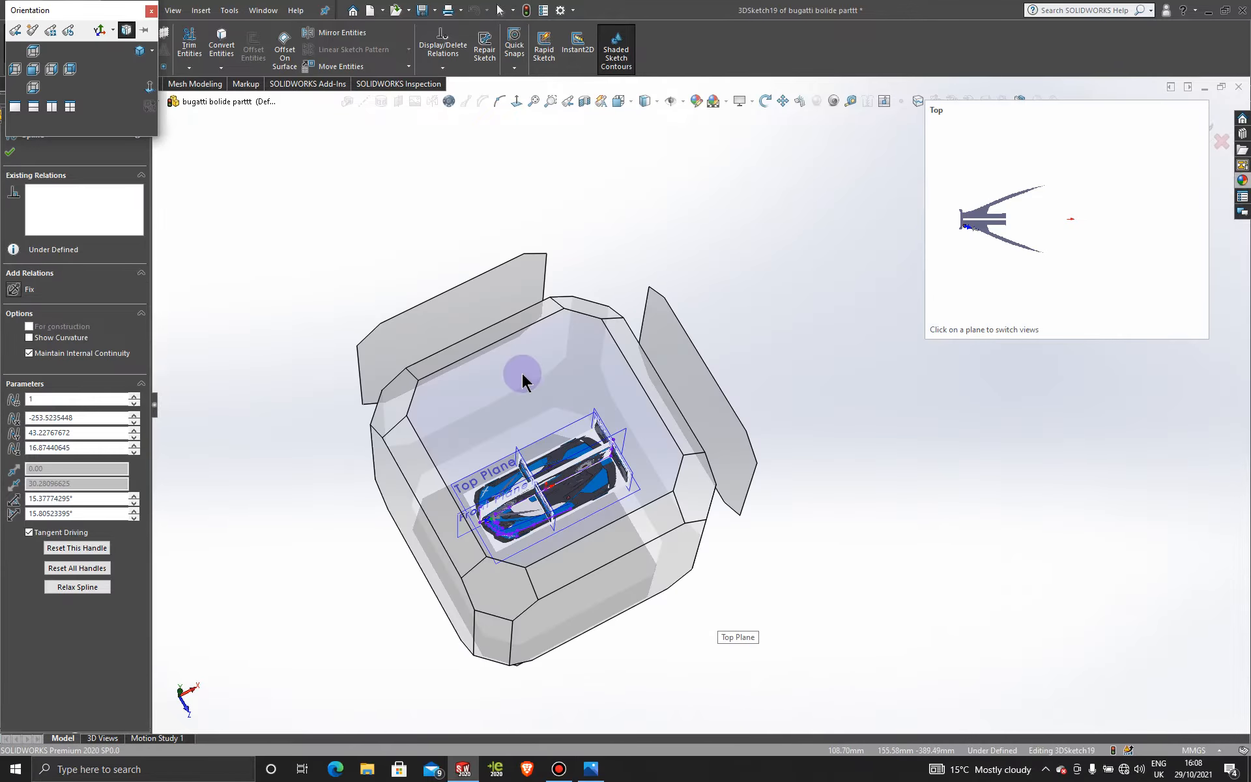
pyautogui.click(522, 374)
pyautogui.scroll(-15, 556, 454)
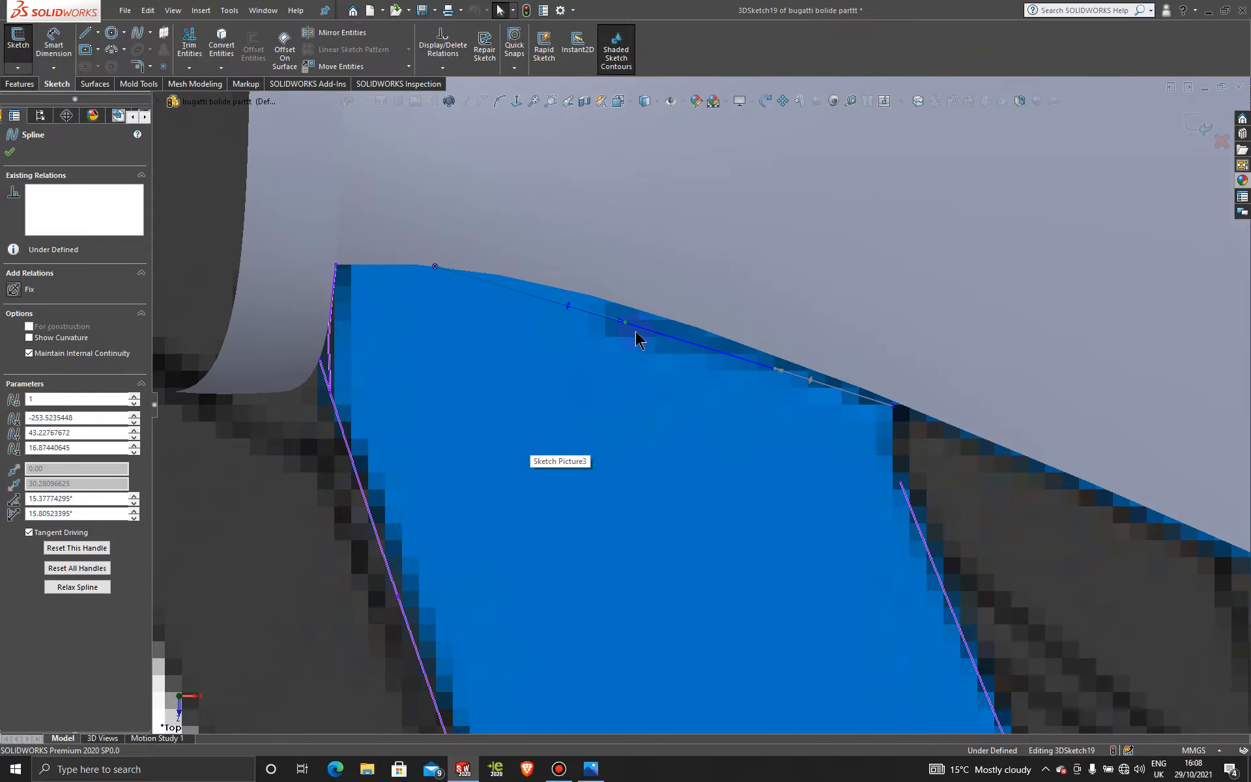
pyautogui.moveTo(625, 321)
pyautogui.mouseDown()
pyautogui.moveTo(631, 297)
pyautogui.moveTo(614, 296)
pyautogui.moveTo(616, 309)
pyautogui.moveTo(603, 271)
pyautogui.moveTo(590, 282)
pyautogui.mouseUp()
pyautogui.scroll(-3, 651, 340)
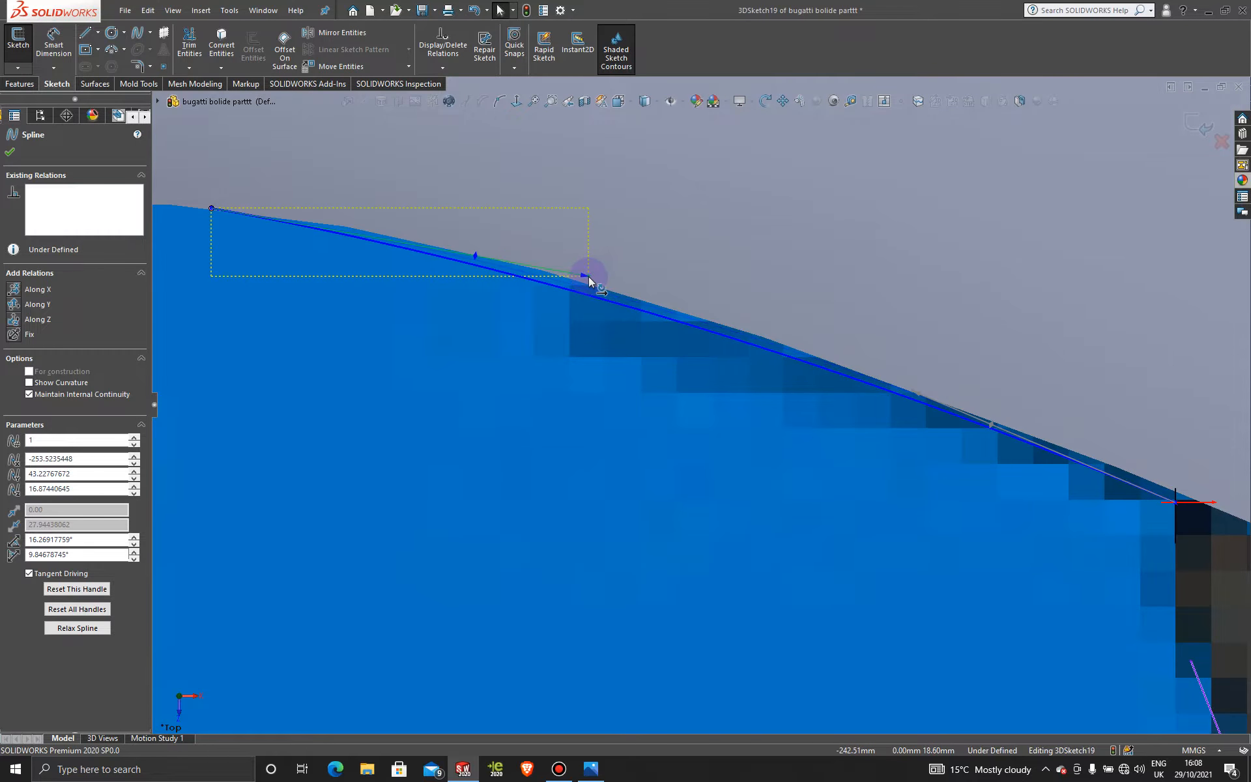
pyautogui.click(912, 394)
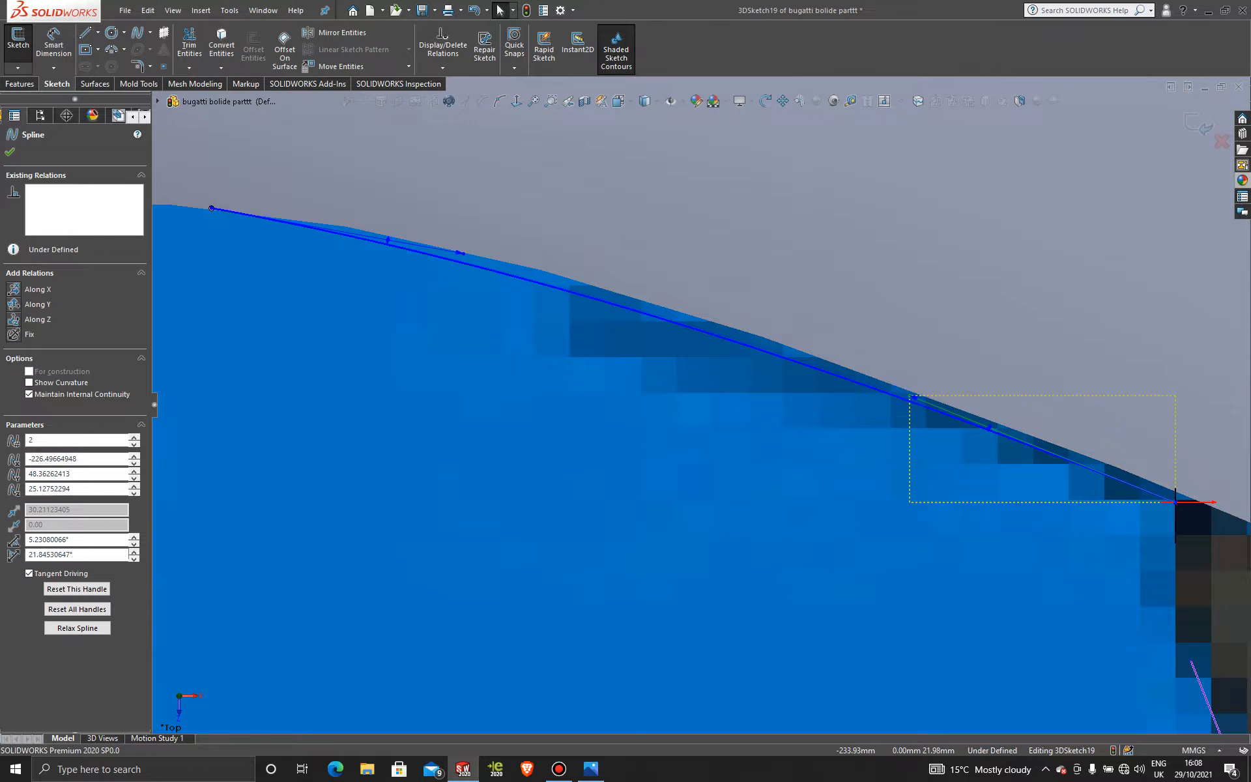
# - Fine-tune the spline's start tangent to about 15.7° and 7.3° along the hood edge and finish the 3D sketch
pyautogui.scroll(1, 644, 358)
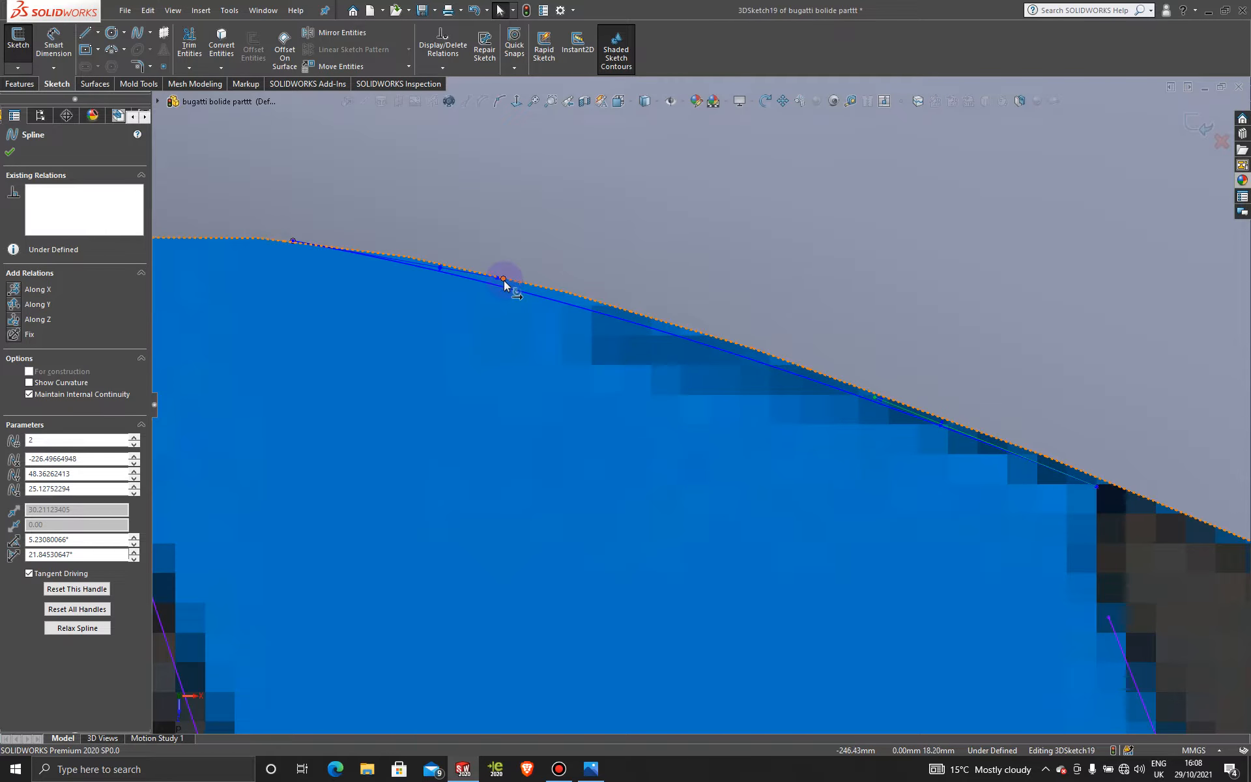
pyautogui.moveTo(508, 281); pyautogui.dragTo(511, 269)
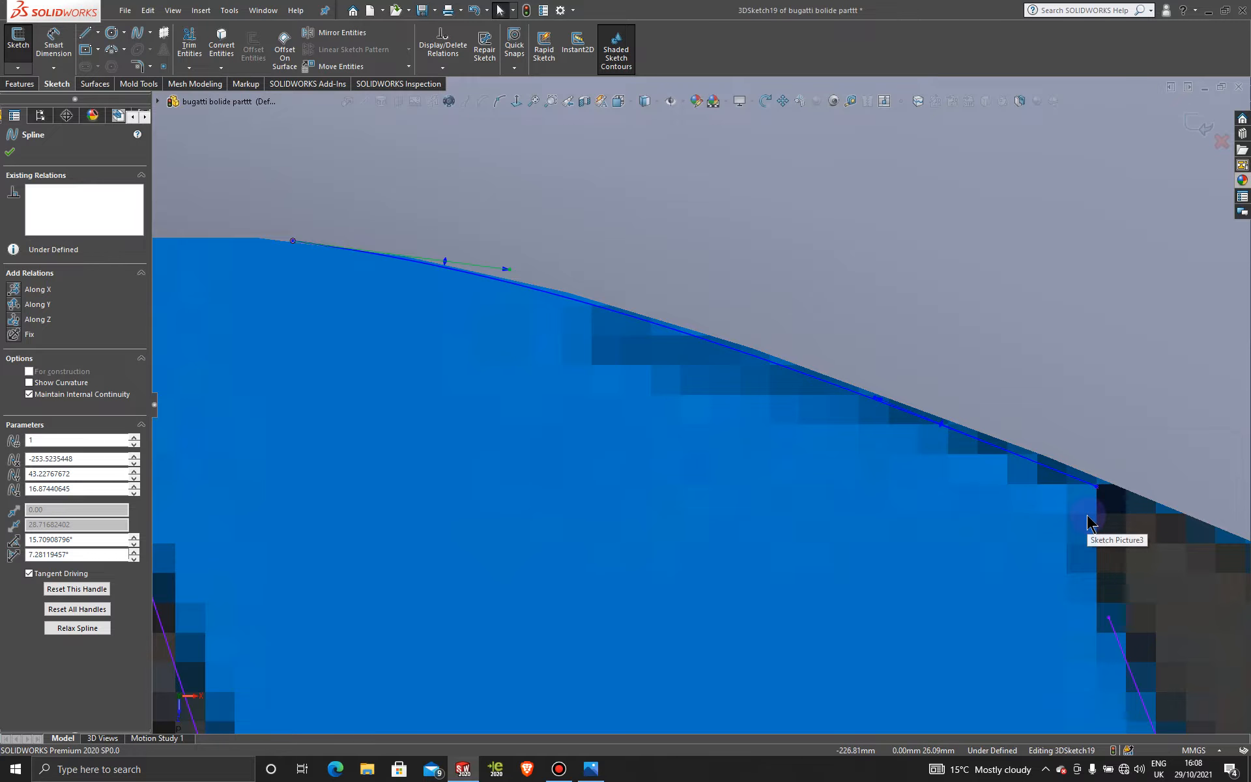
pyautogui.scroll(5, 1088, 522)
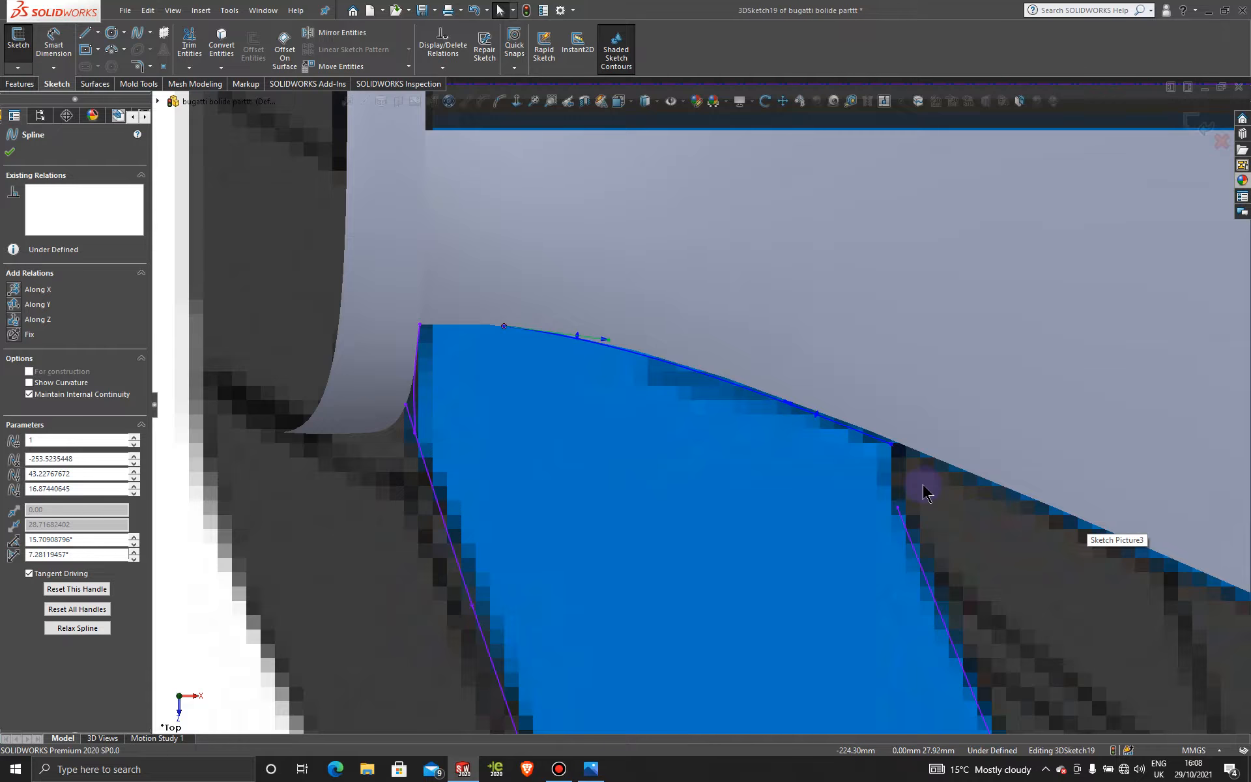
pyautogui.click(1197, 125)
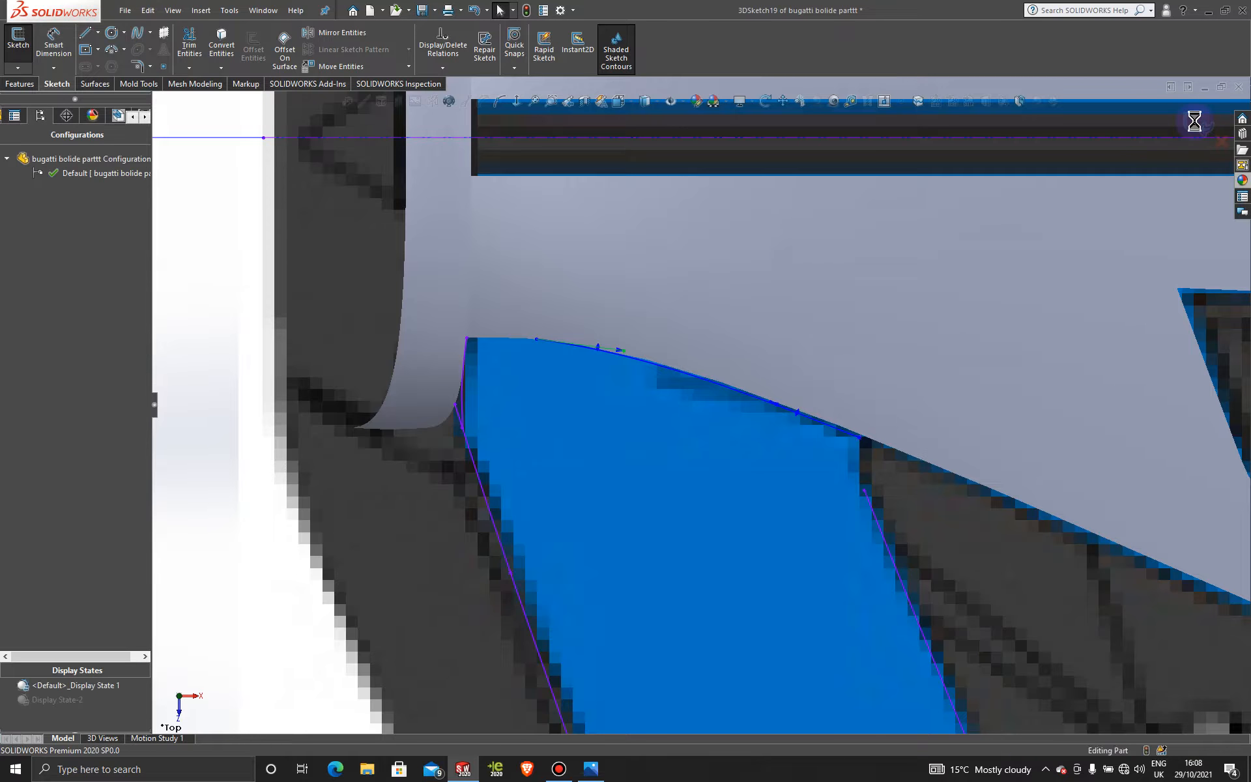
# - Examine where the finished spline ends against the hood strip's edge, from the top and from oblique angles
pyautogui.scroll(-5, 874, 457)
pyautogui.scroll(-5, 875, 456)
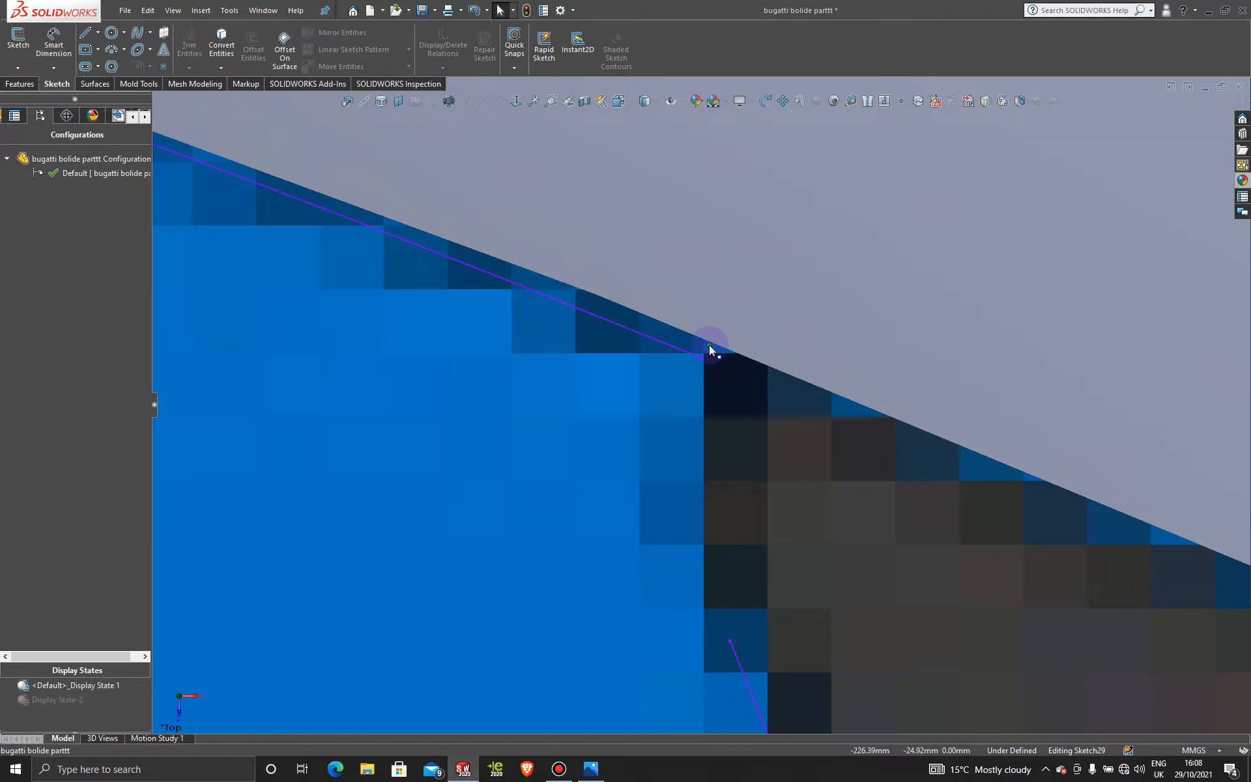
pyautogui.click(709, 346)
pyautogui.scroll(3, 724, 361)
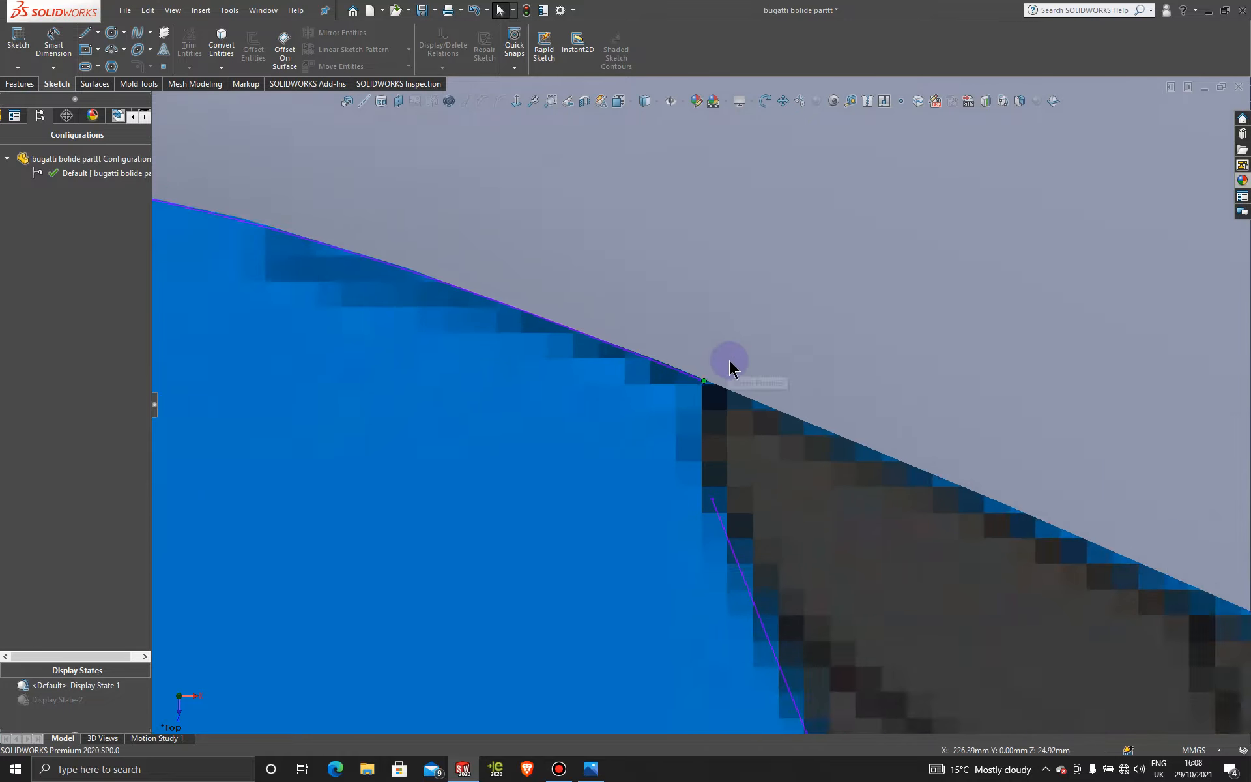
pyautogui.scroll(3, 717, 424)
pyautogui.moveTo(691, 528)
pyautogui.mouseDown(button='middle')
pyautogui.moveTo(665, 495)
pyautogui.moveTo(707, 385)
pyautogui.moveTo(756, 372)
pyautogui.moveTo(808, 422)
pyautogui.moveTo(819, 469)
pyautogui.moveTo(689, 349)
pyautogui.moveTo(706, 365)
pyautogui.moveTo(747, 512)
pyautogui.mouseUp(button='middle')
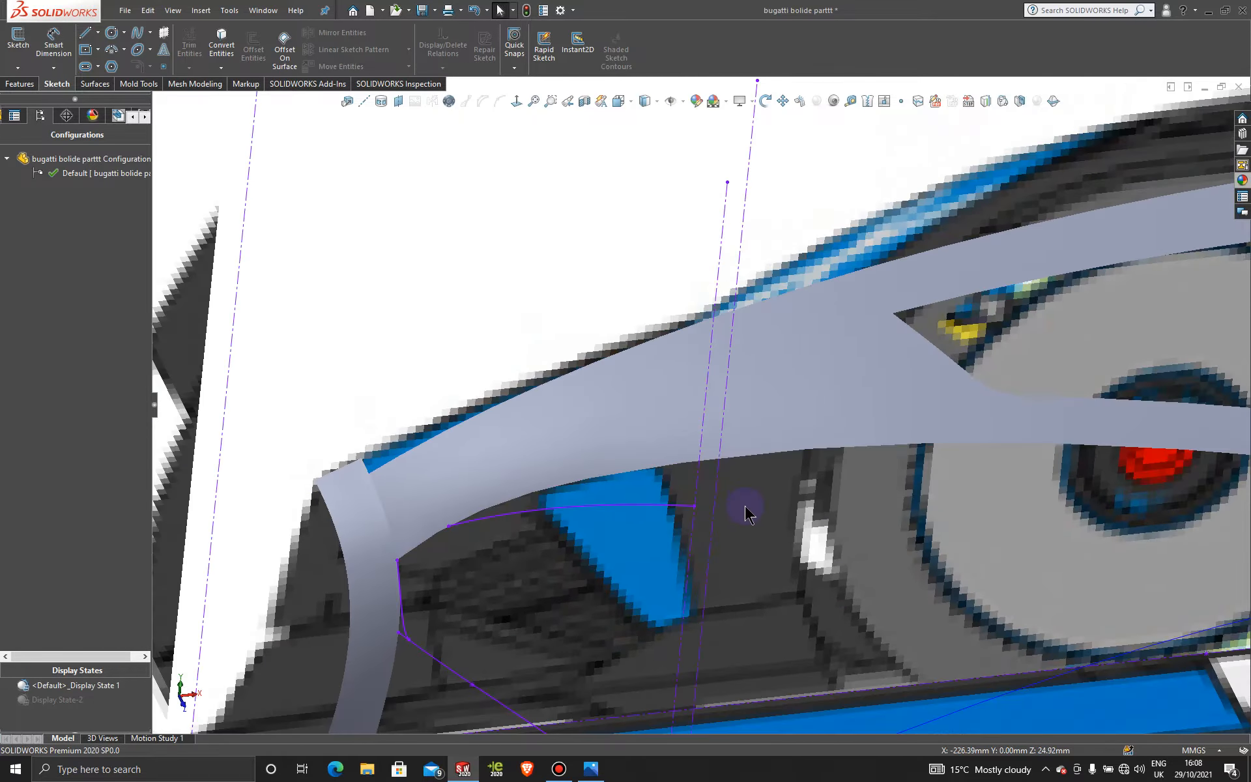
pyautogui.scroll(3, 746, 511)
pyautogui.scroll(-4, 717, 505)
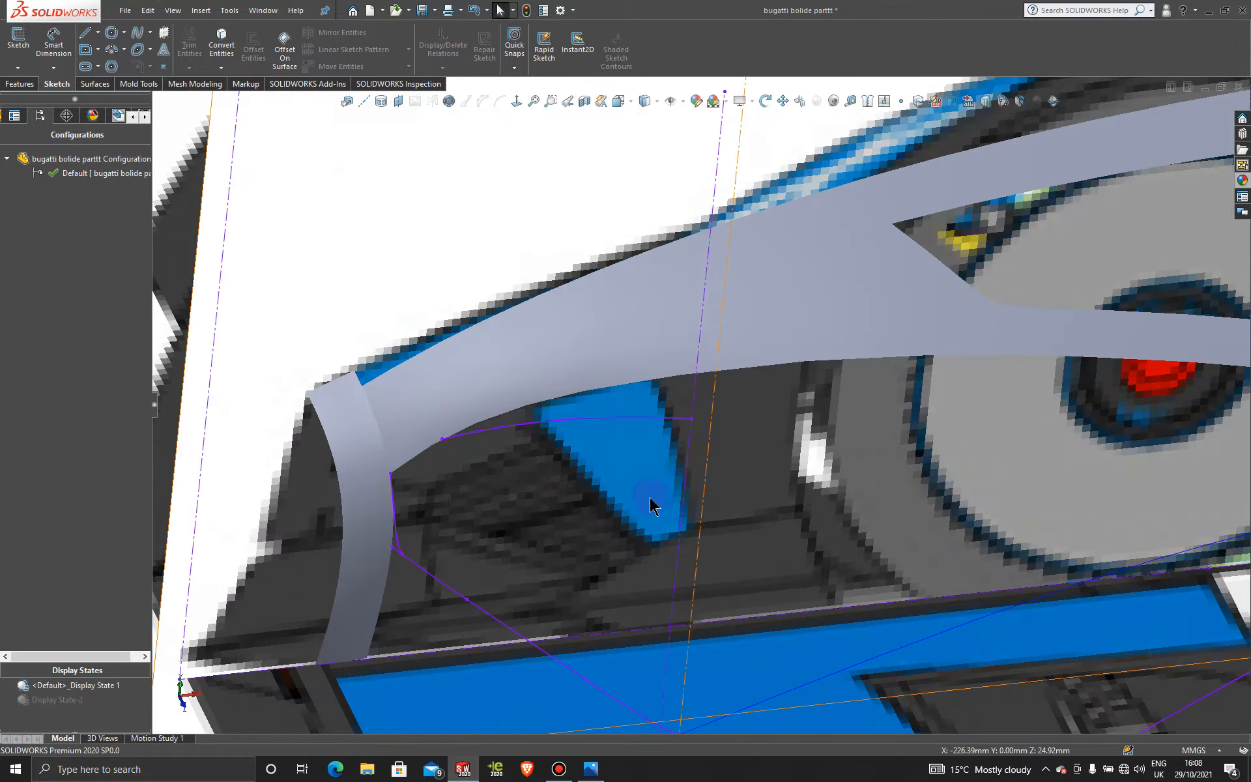
pyautogui.moveTo(650, 498); pyautogui.dragTo(667, 393, button='middle')
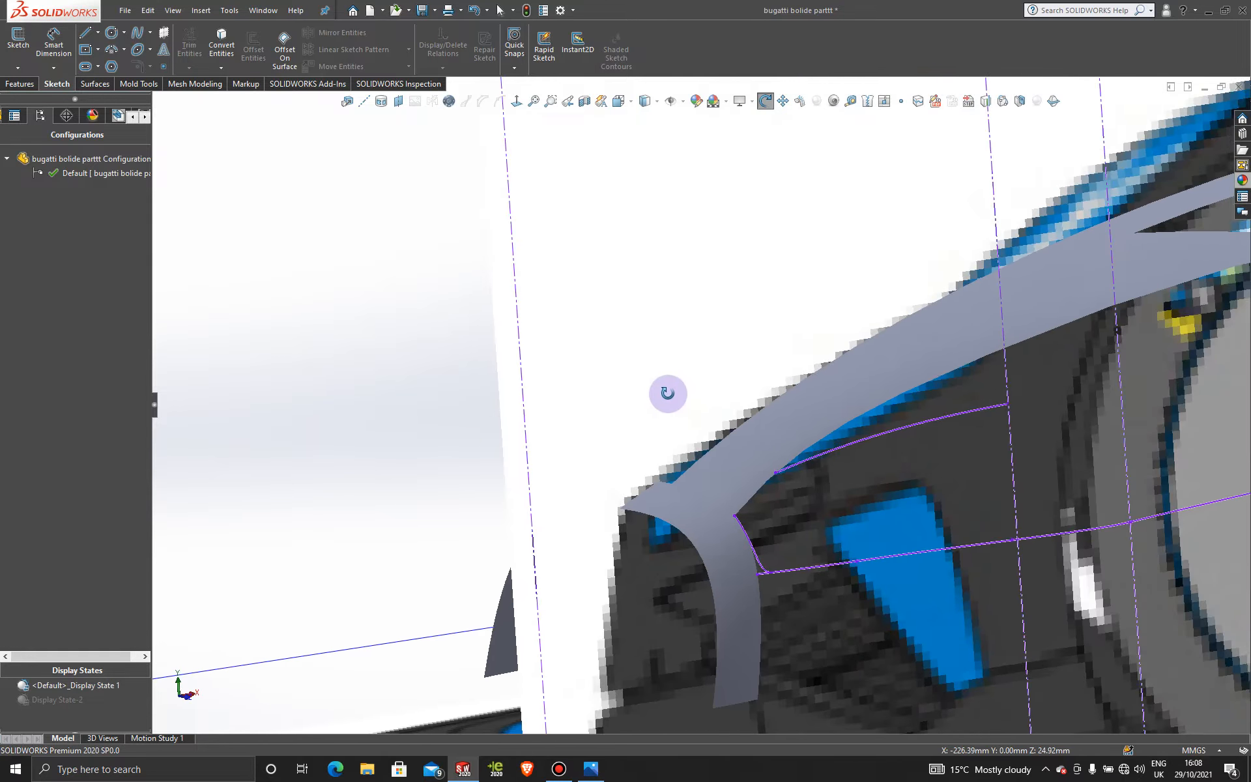
pyautogui.scroll(4, 914, 519)
pyautogui.moveTo(828, 464); pyautogui.dragTo(788, 539, button='middle')
# - Compare the new spline with the blueprints and neighbouring side curves in the bottom and front views
pyautogui.press('space')
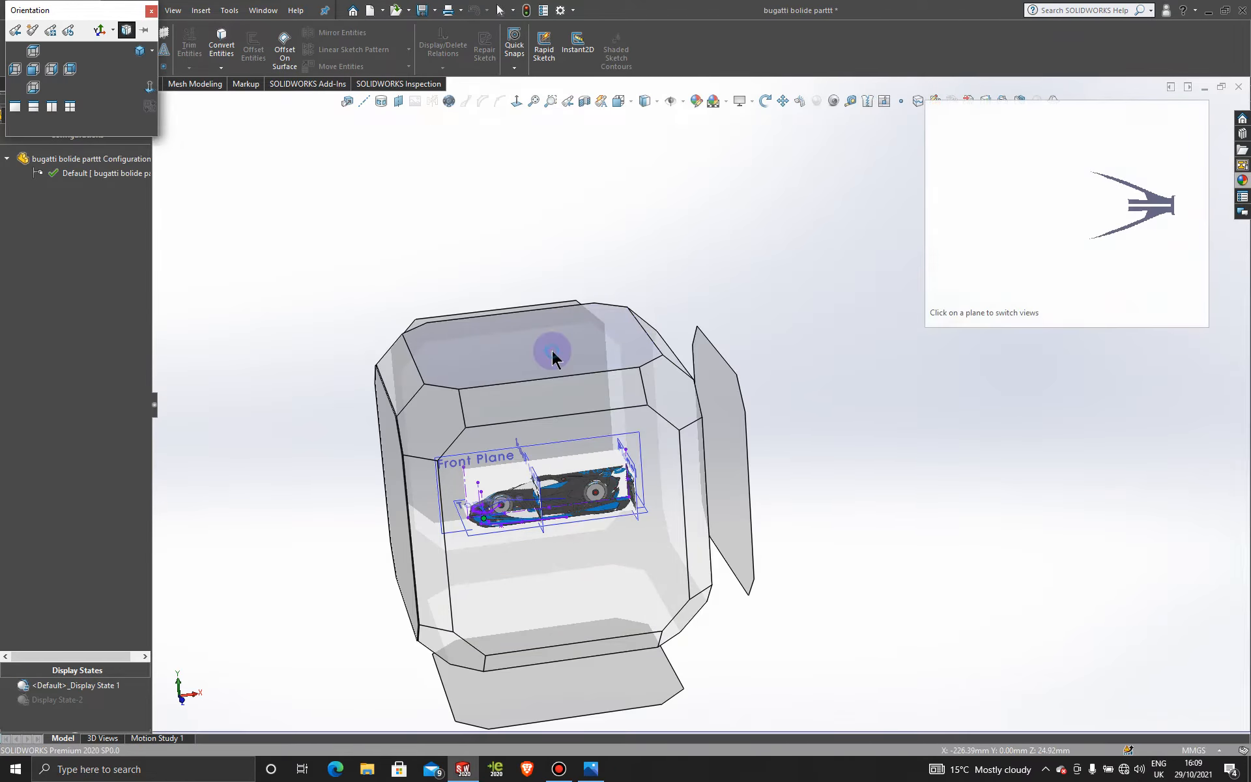
pyautogui.click(553, 352)
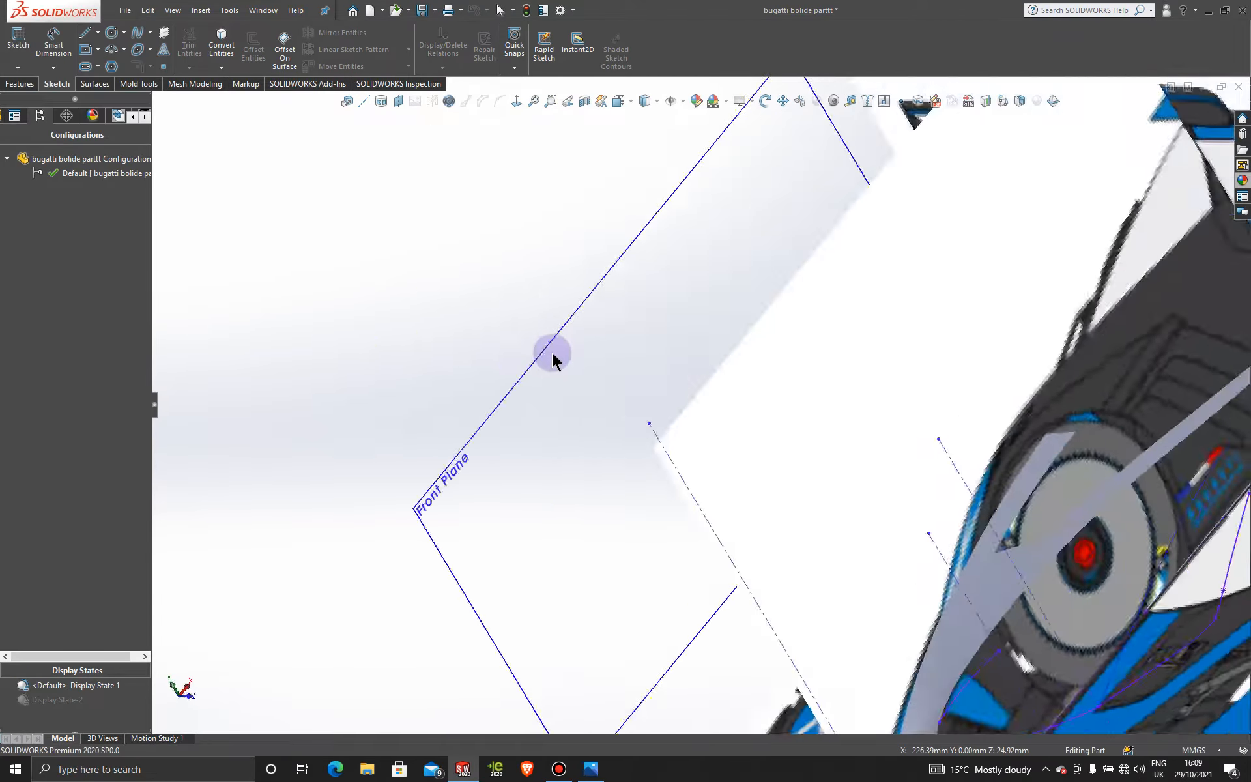
pyautogui.scroll(-8, 746, 408)
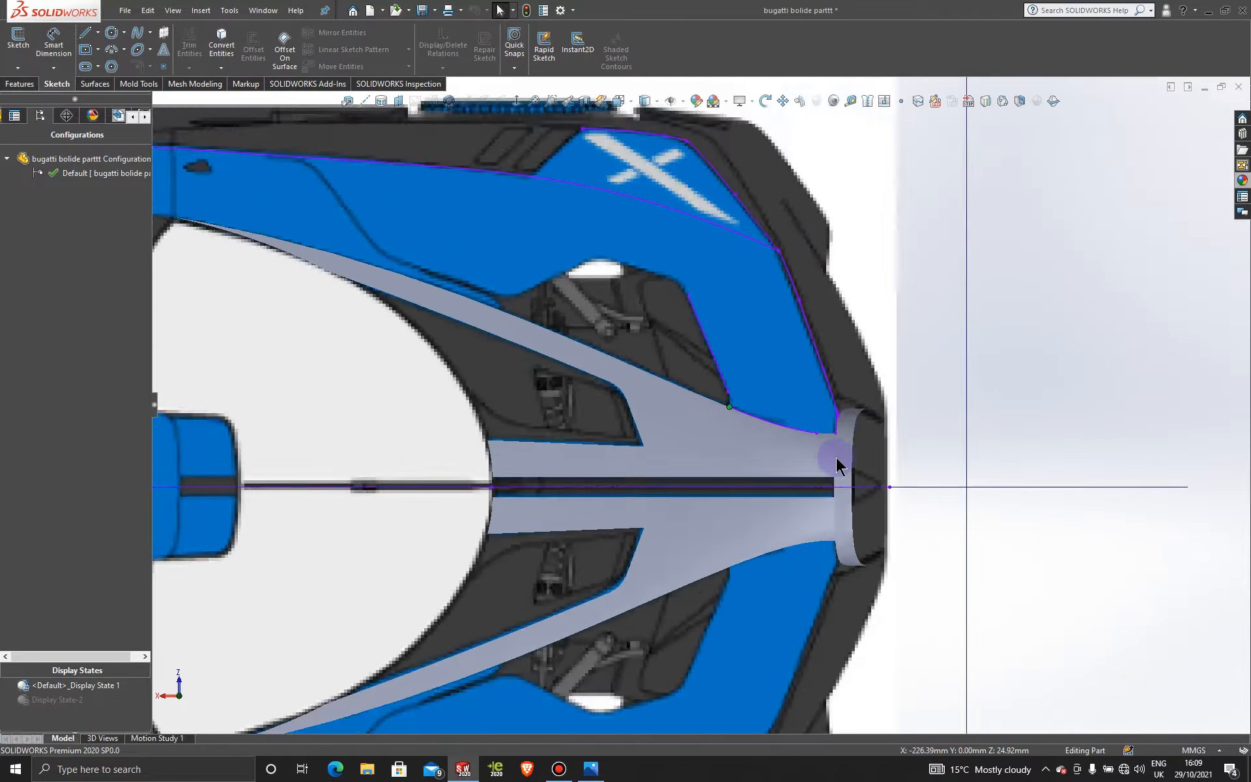
pyautogui.scroll(8, 839, 467)
pyautogui.moveTo(763, 472); pyautogui.dragTo(522, 237, button='middle')
pyautogui.press('space')
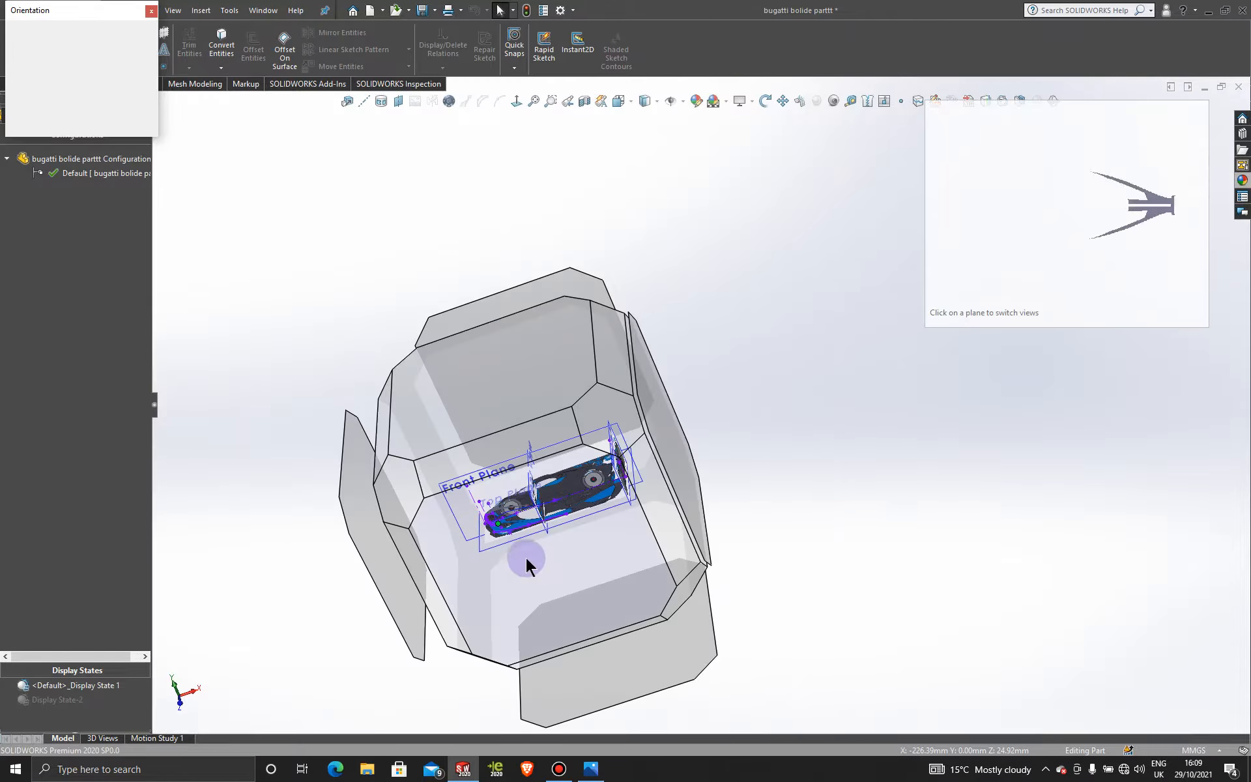
pyautogui.click(535, 580)
pyautogui.scroll(-5, 497, 433)
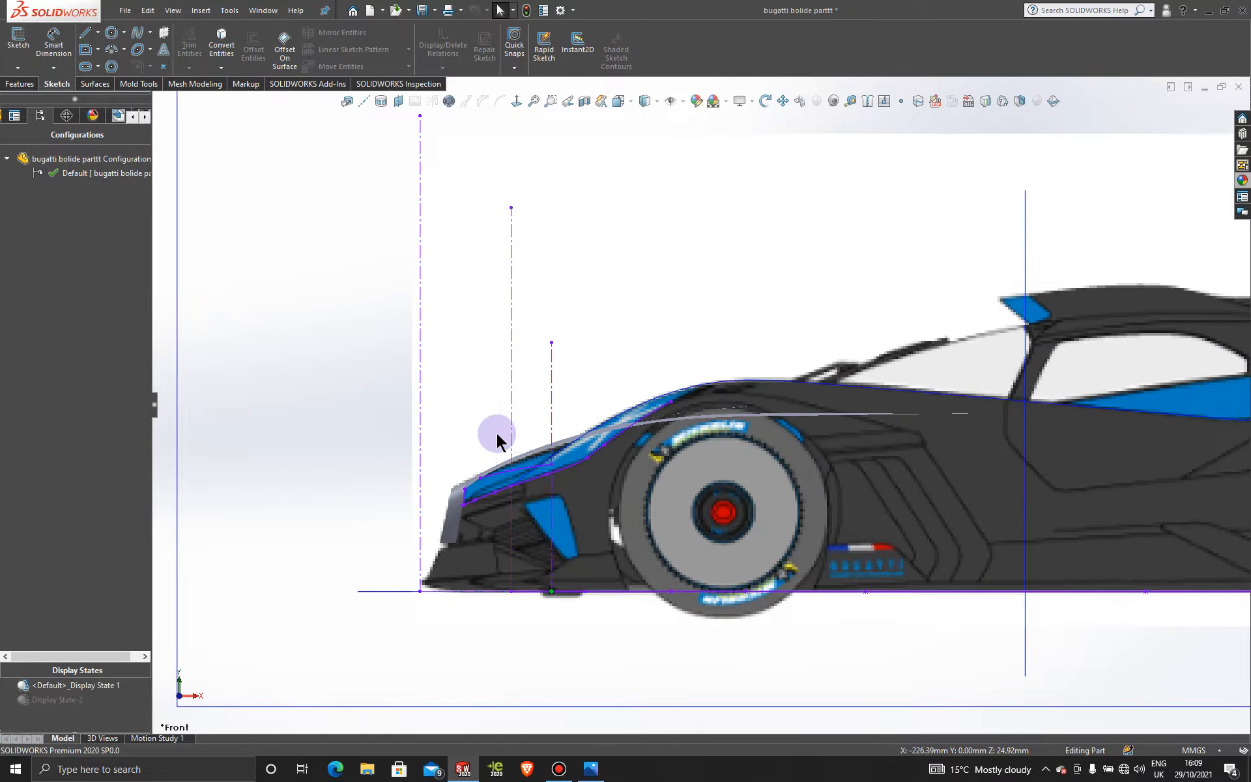
pyautogui.scroll(-10, 497, 432)
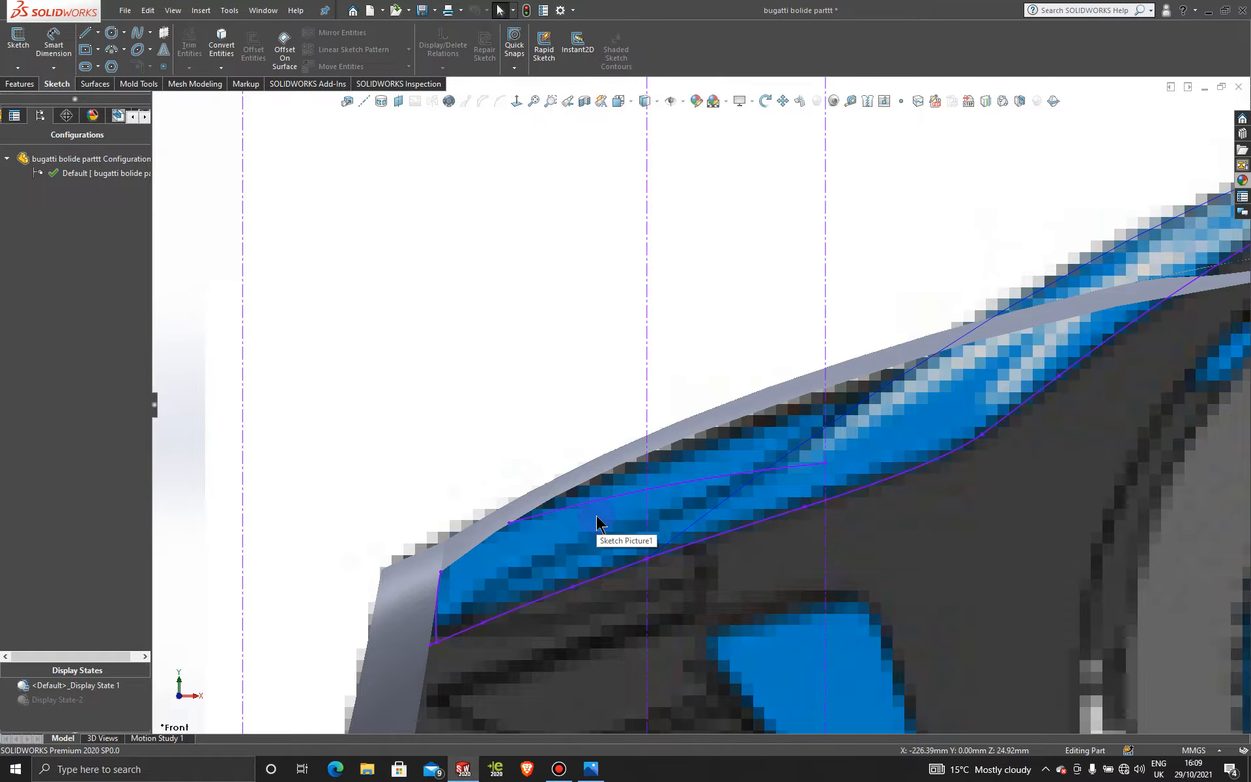
pyautogui.scroll(3, 599, 521)
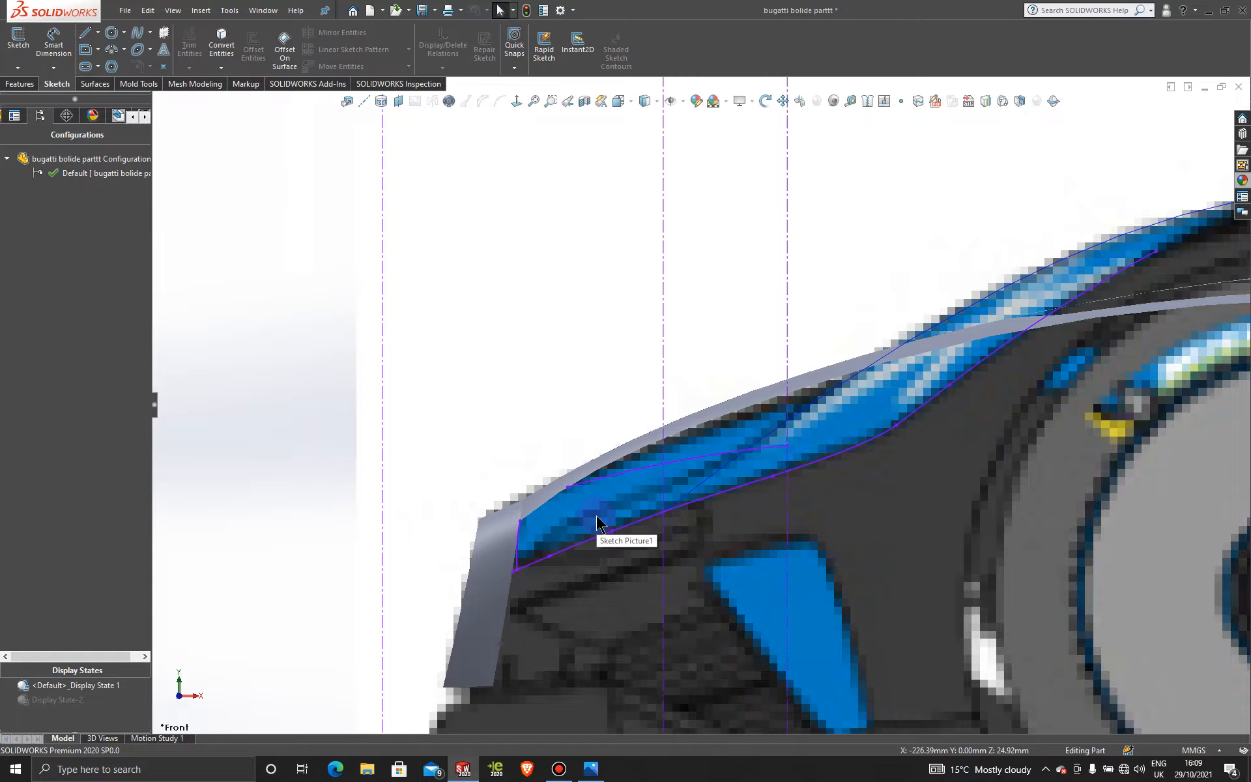
pyautogui.scroll(2, 596, 515)
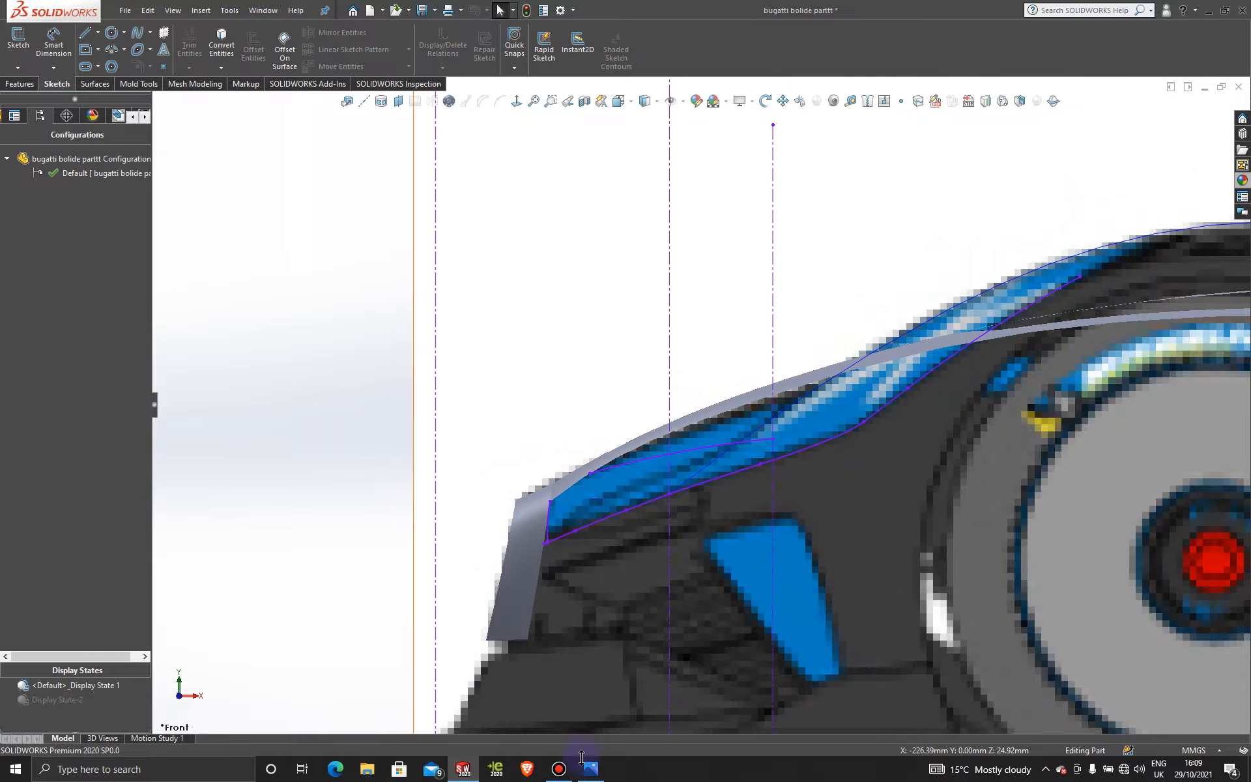
pyautogui.click(549, 775)
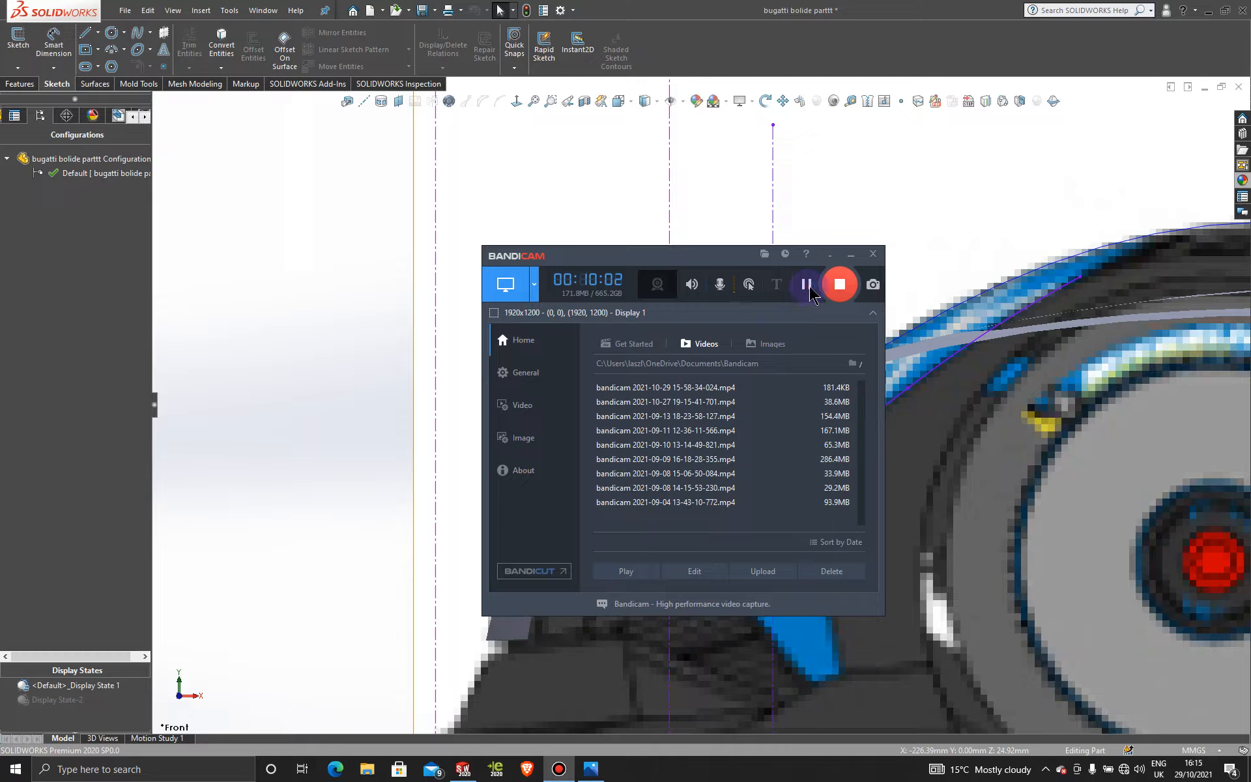
pyautogui.click(850, 257)
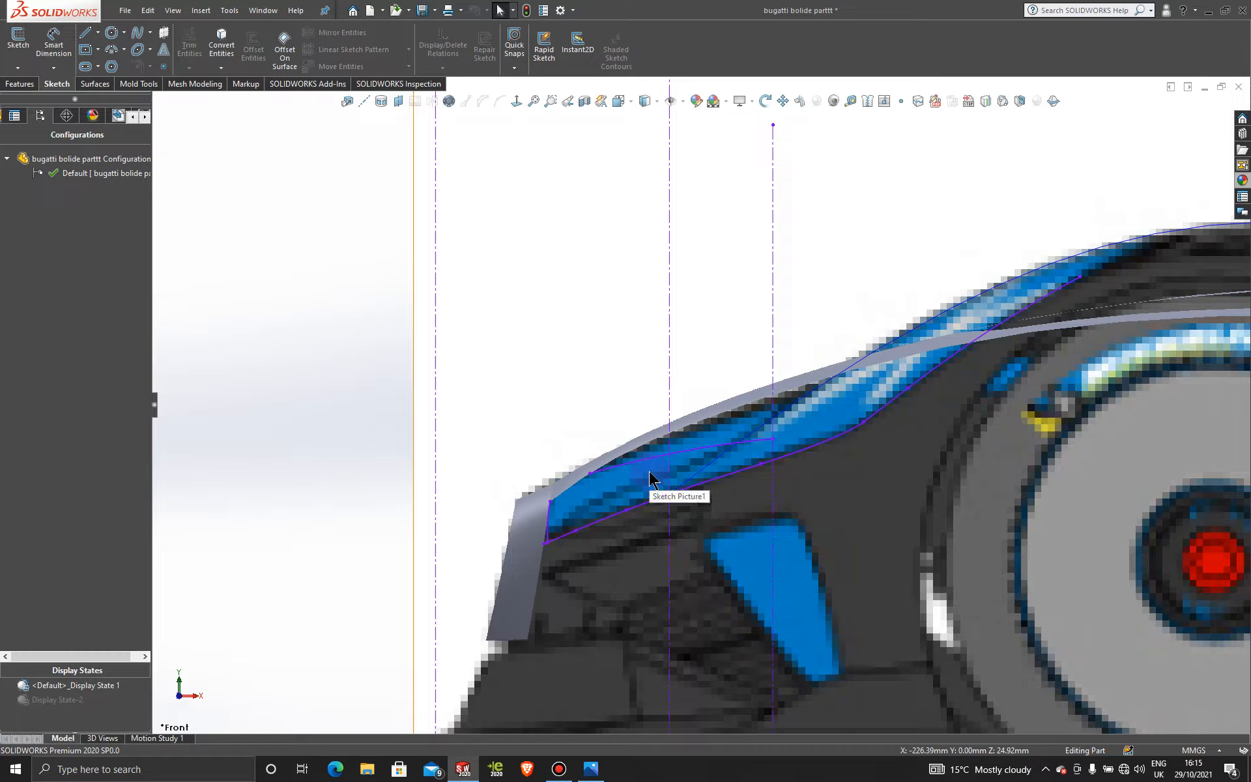
# - Inspect the hood spline and the front side curves in perspective against the side and top blueprints
pyautogui.scroll(5, 649, 479)
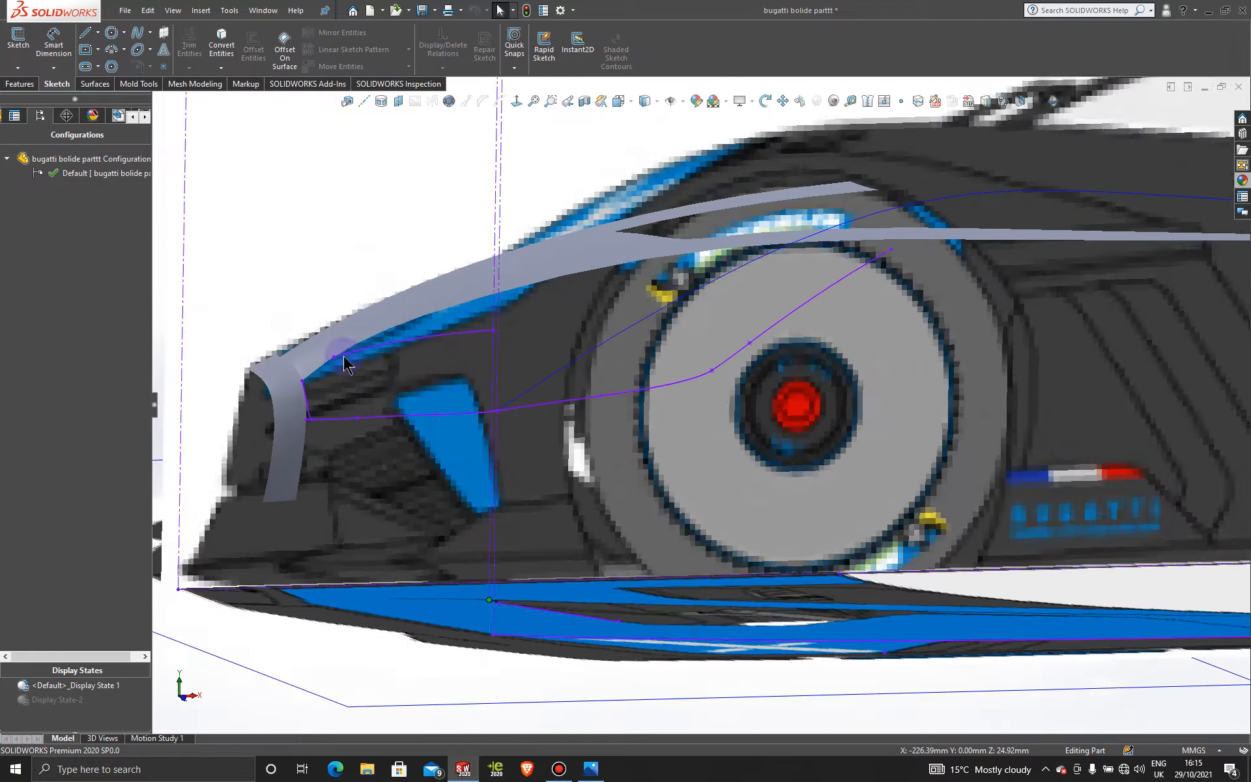
pyautogui.scroll(1, 343, 356)
pyautogui.moveTo(442, 404); pyautogui.dragTo(469, 470, button='middle')
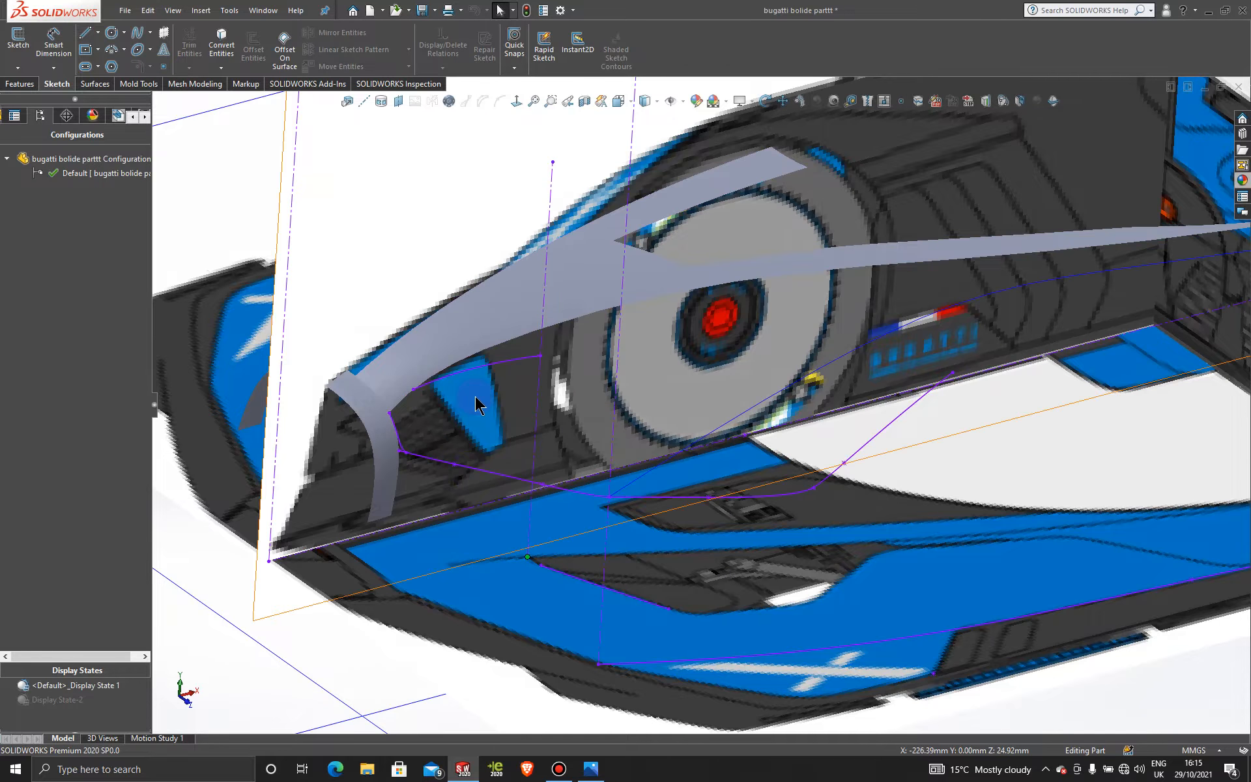
pyautogui.scroll(-2, 473, 430)
pyautogui.scroll(1, 497, 447)
pyautogui.moveTo(498, 449); pyautogui.dragTo(671, 596, button='middle')
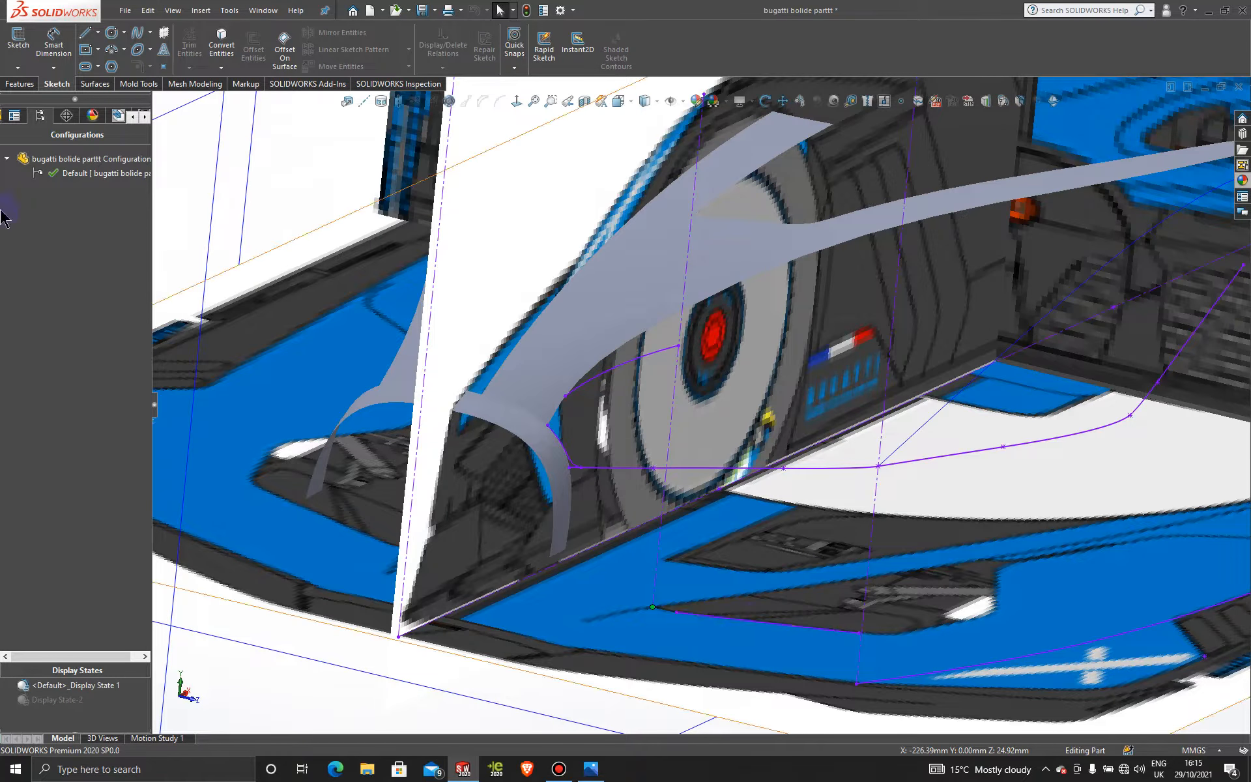
# - Show the feature tree and open Sketch28, containing the spline along the front vent's edge, for editing in a view normal to the Top Plane
pyautogui.click(133, 117)
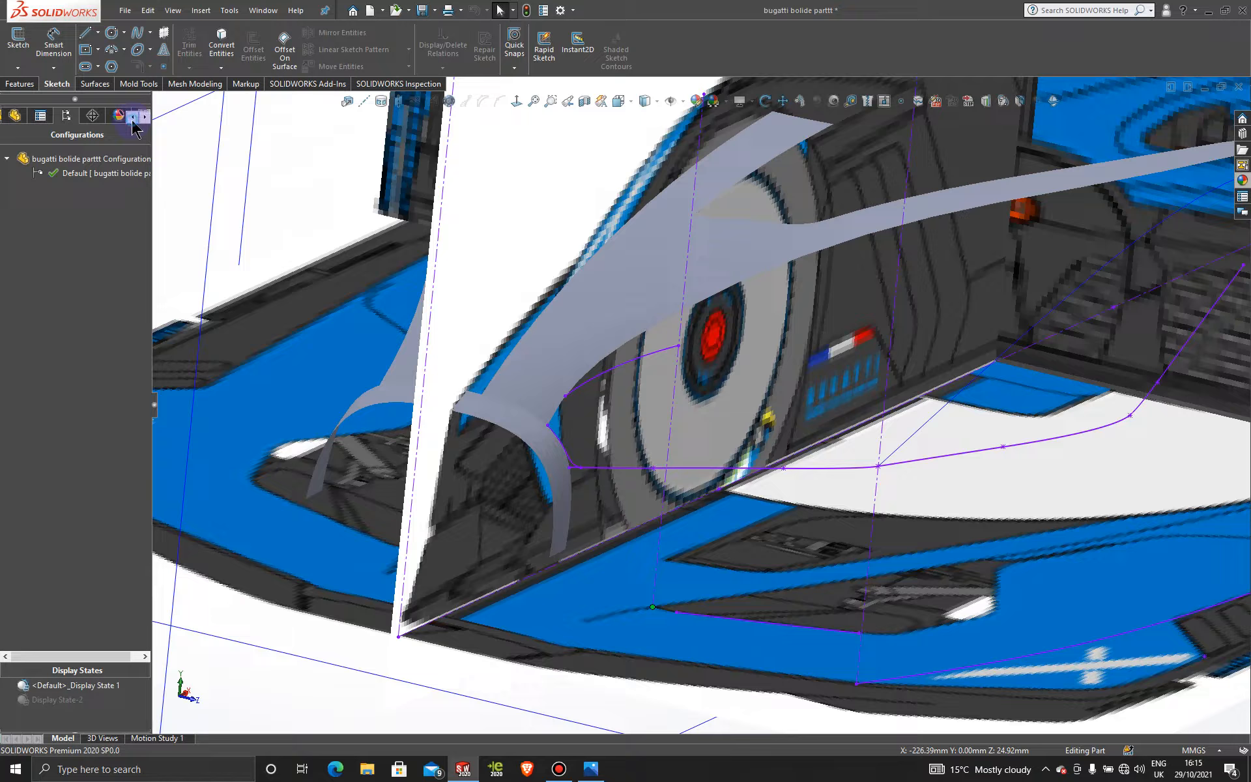
pyautogui.click(13, 115)
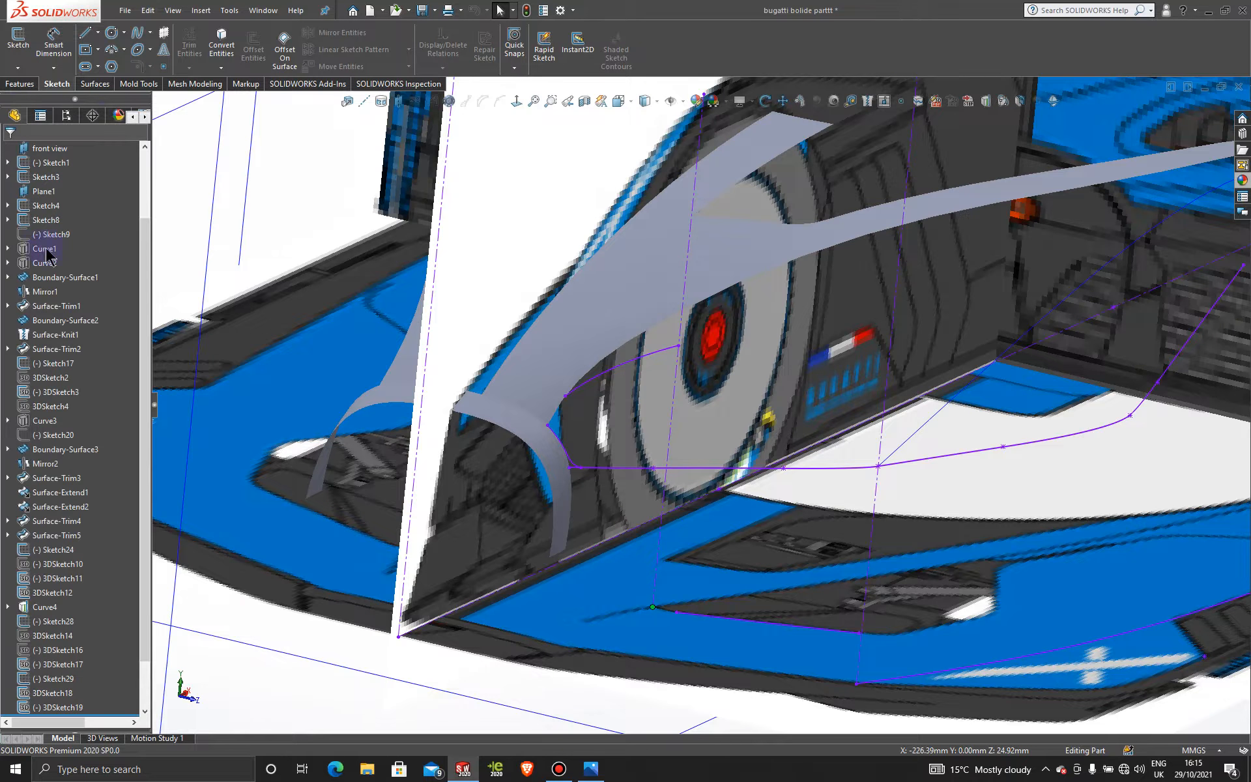
pyautogui.click(61, 506)
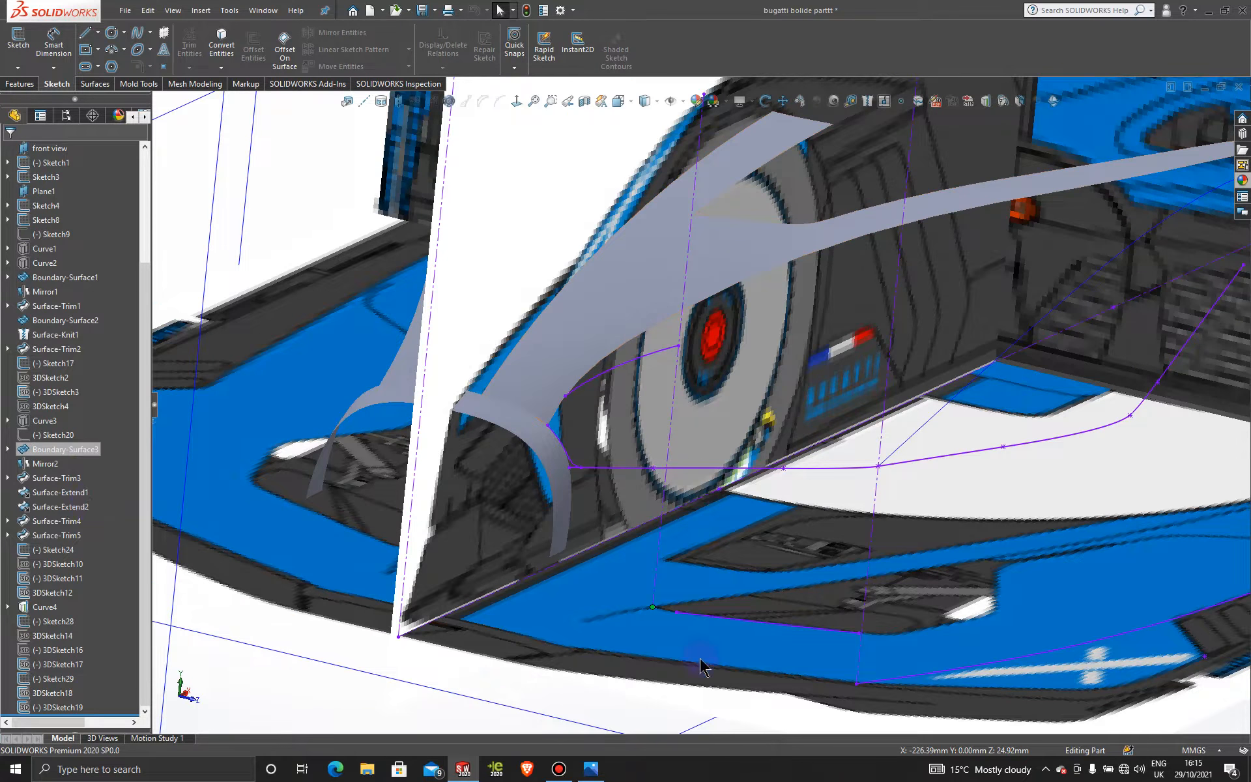
pyautogui.click(716, 619)
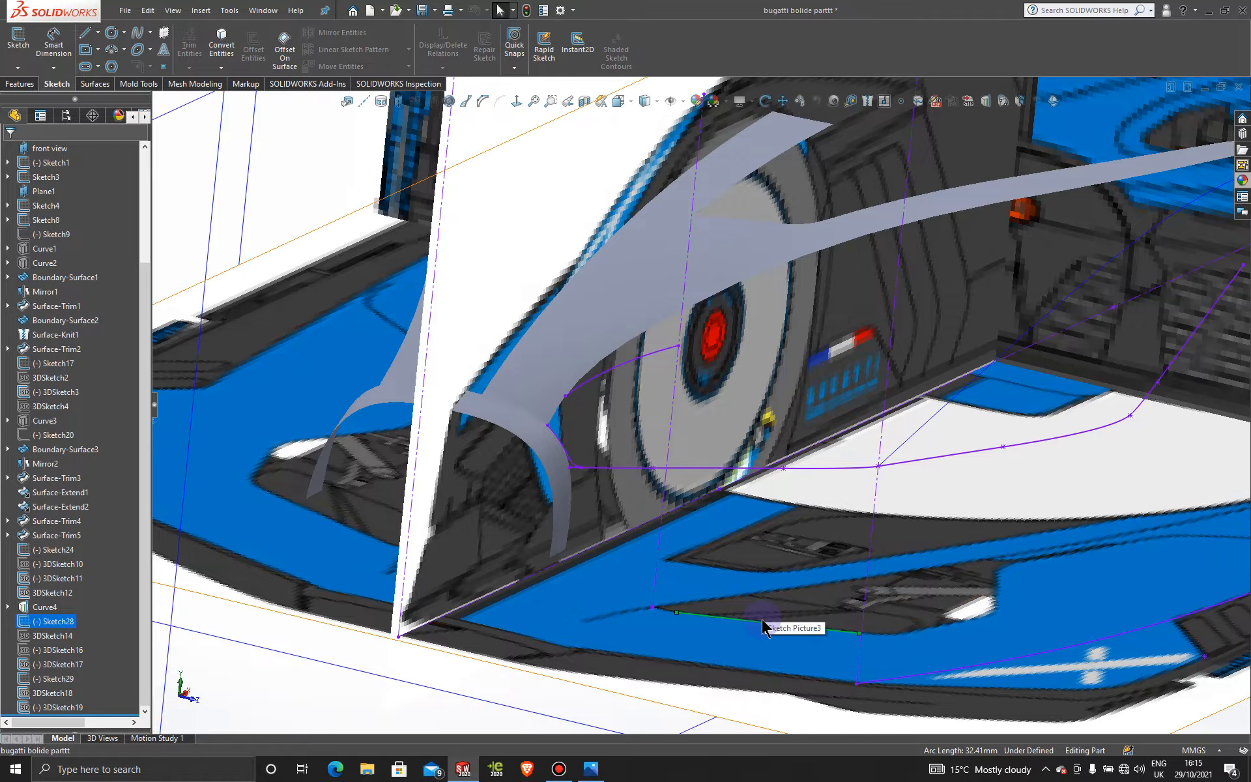
pyautogui.press('Escape')
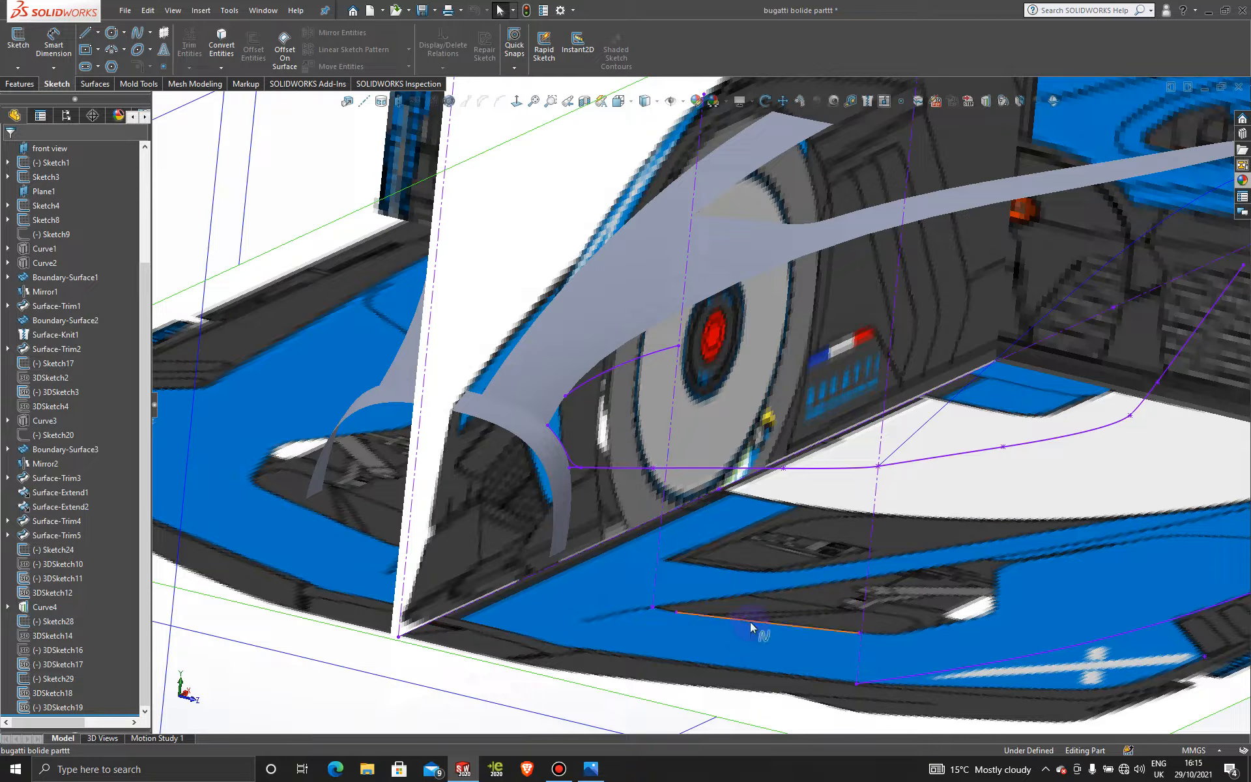
pyautogui.click(751, 622)
pyautogui.click(788, 565)
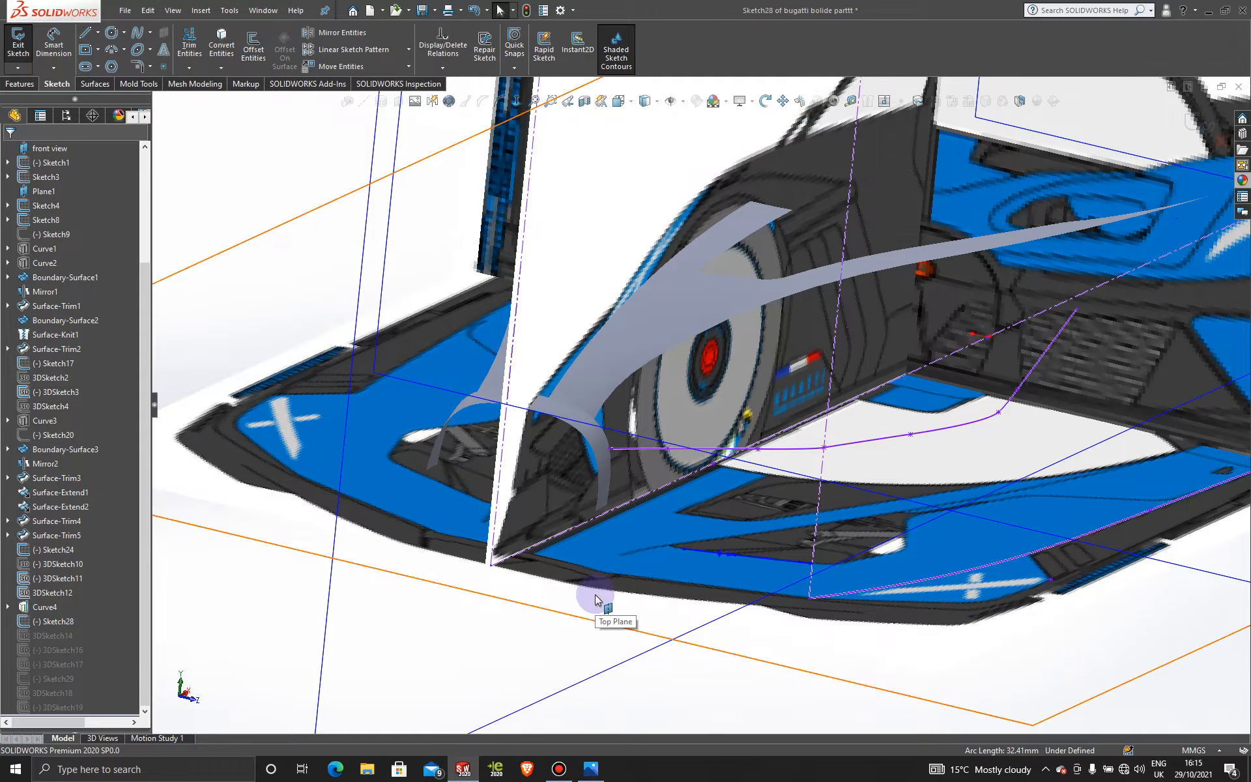
pyautogui.press('space')
pyautogui.click(525, 349)
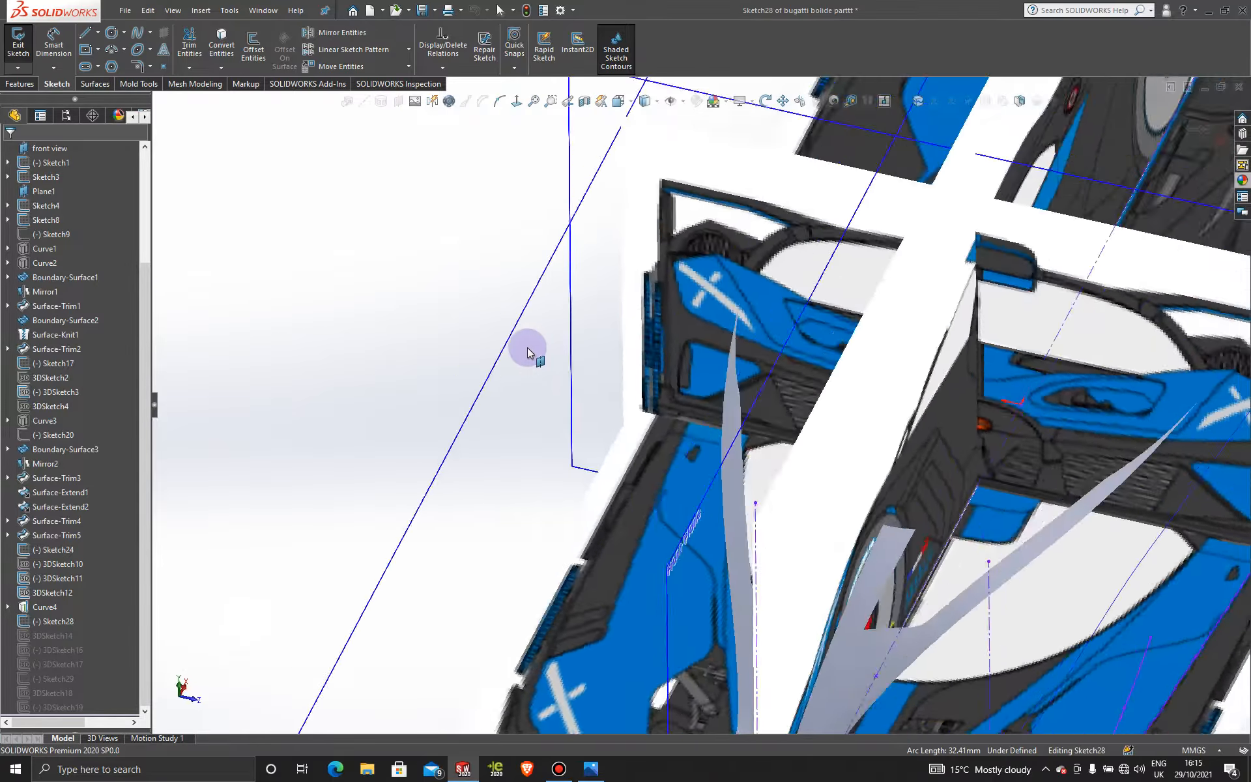
pyautogui.scroll(-10, 718, 577)
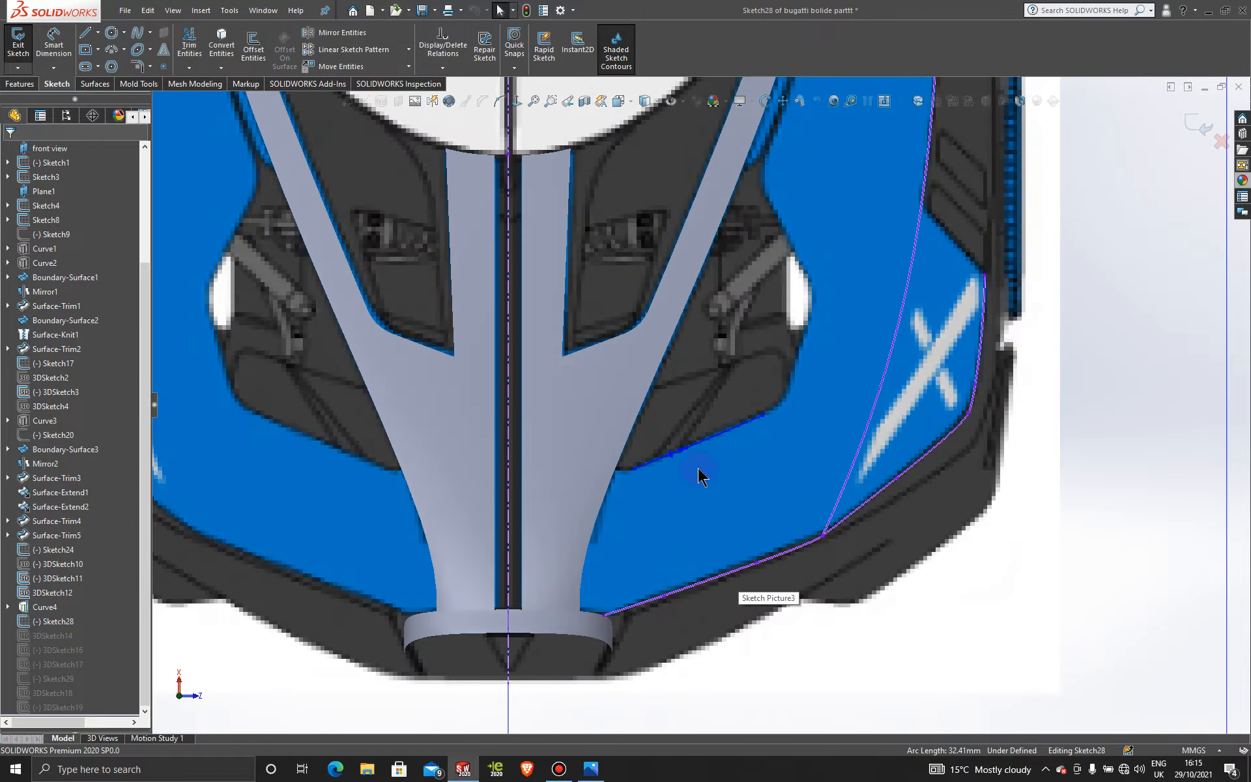
pyautogui.scroll(-2, 692, 373)
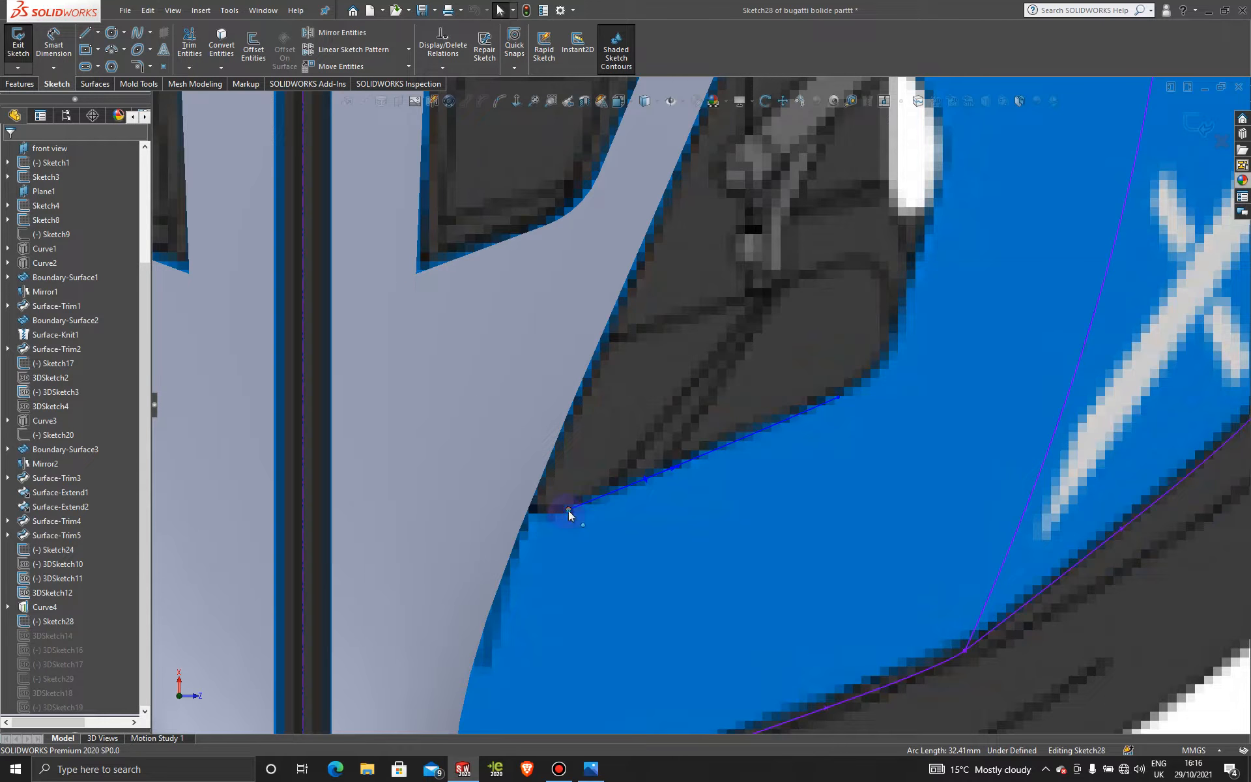
# - Extend Sketch28's spline inward to the hood strip's edge (about X -228, Z 25 mm) and outward to about X -208, Z 73 mm, and finish editing
pyautogui.moveTo(568, 511); pyautogui.dragTo(529, 525)
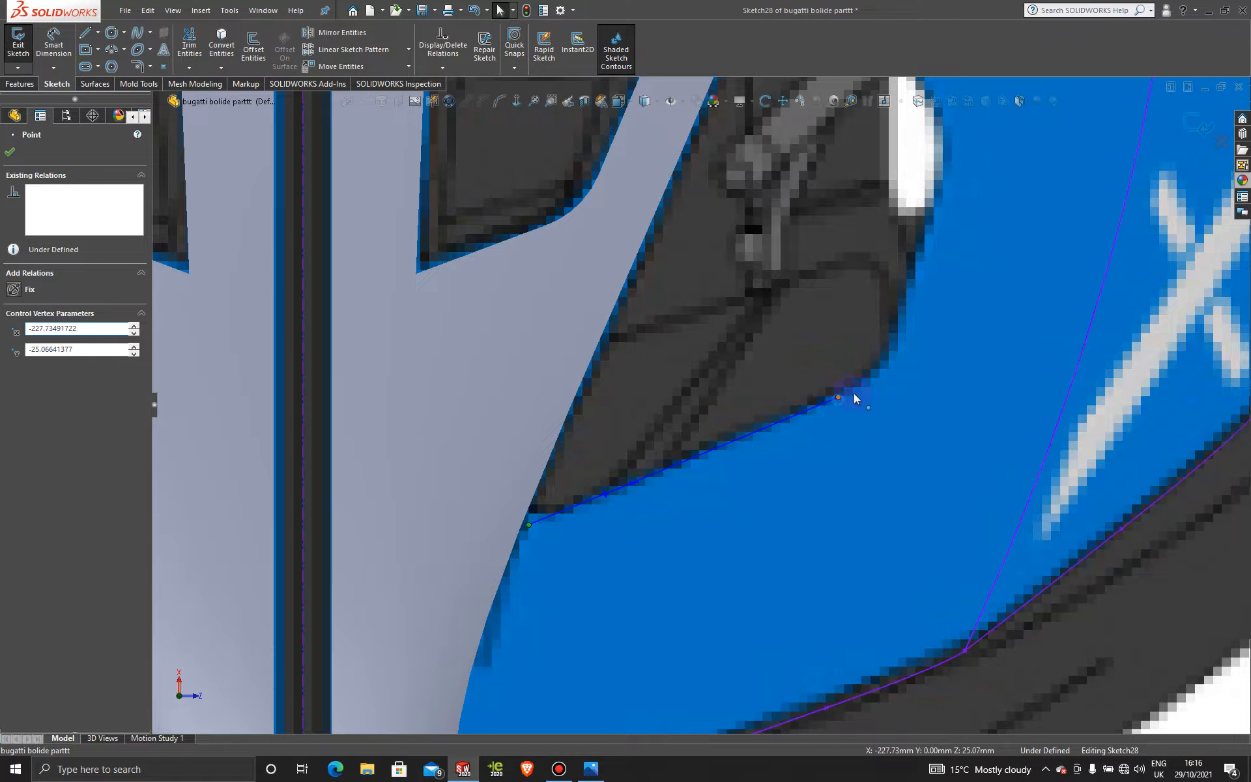
pyautogui.moveTo(856, 395); pyautogui.dragTo(956, 349)
pyautogui.scroll(5, 815, 439)
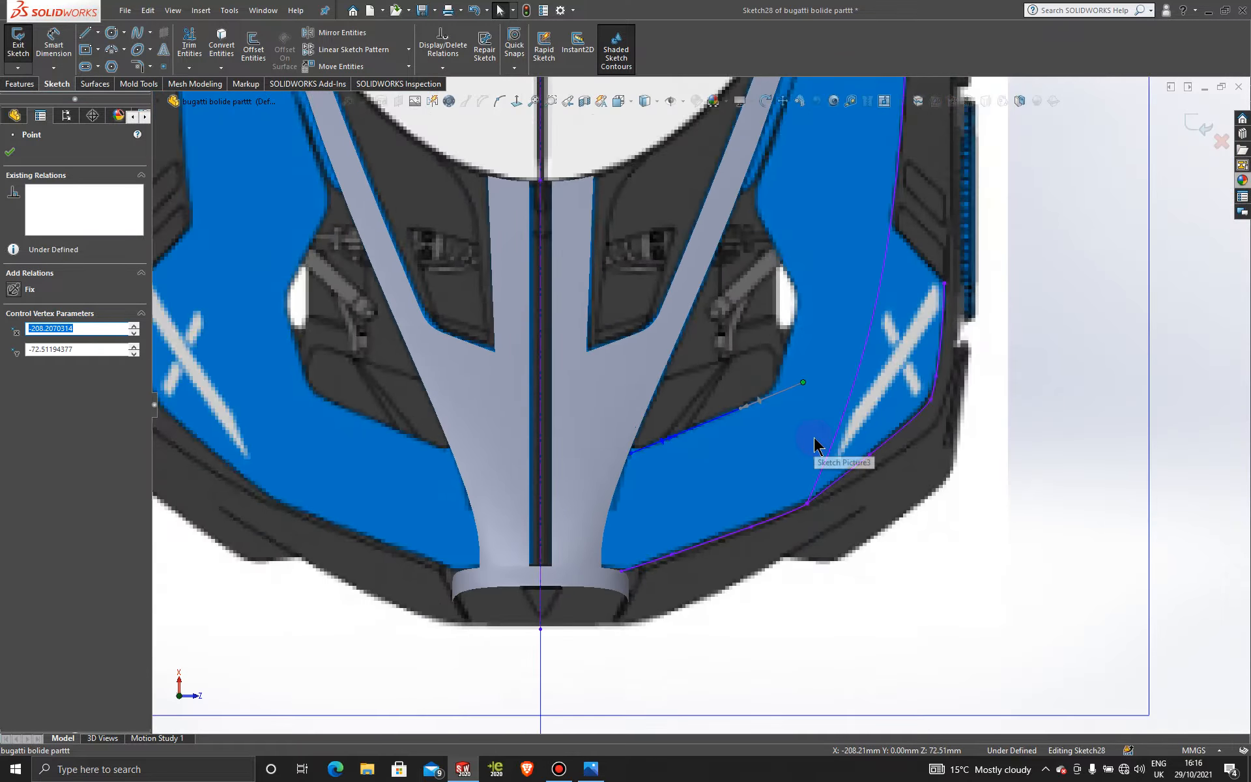
pyautogui.moveTo(712, 492)
pyautogui.mouseDown(button='middle')
pyautogui.moveTo(720, 395)
pyautogui.moveTo(687, 337)
pyautogui.mouseUp(button='middle')
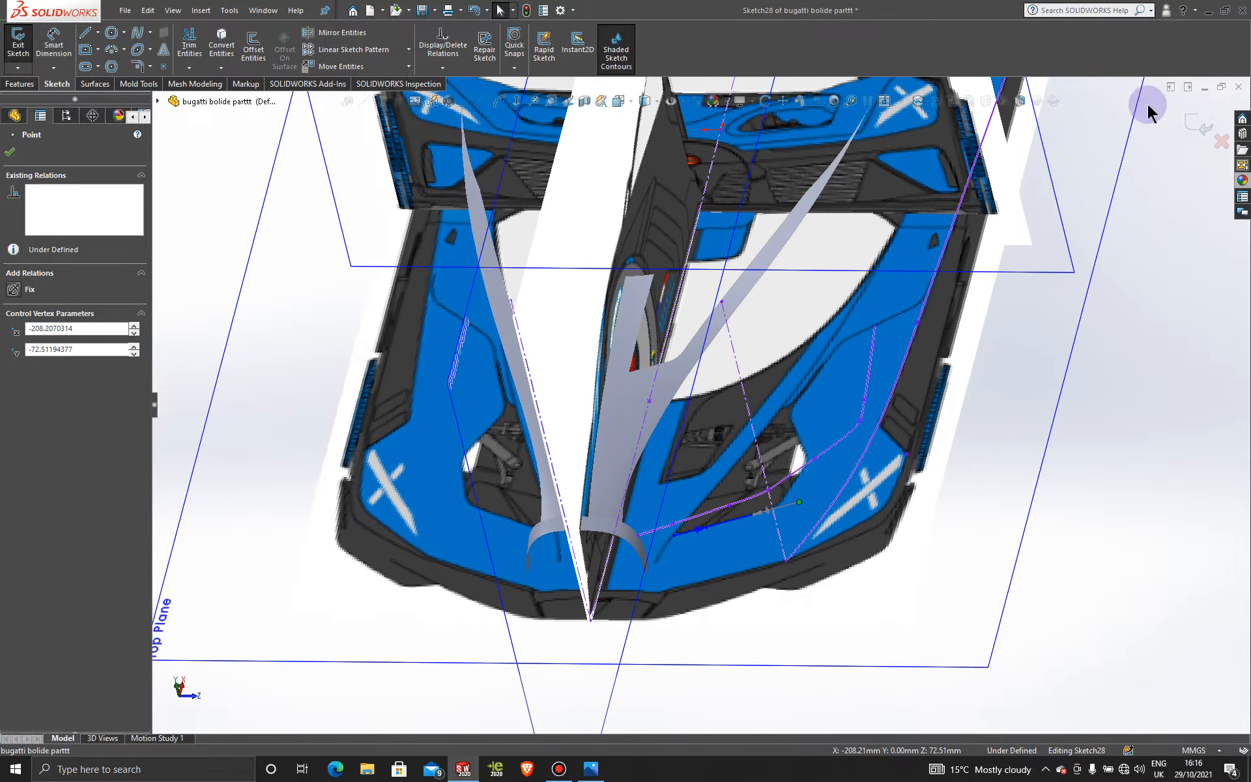
pyautogui.click(1205, 129)
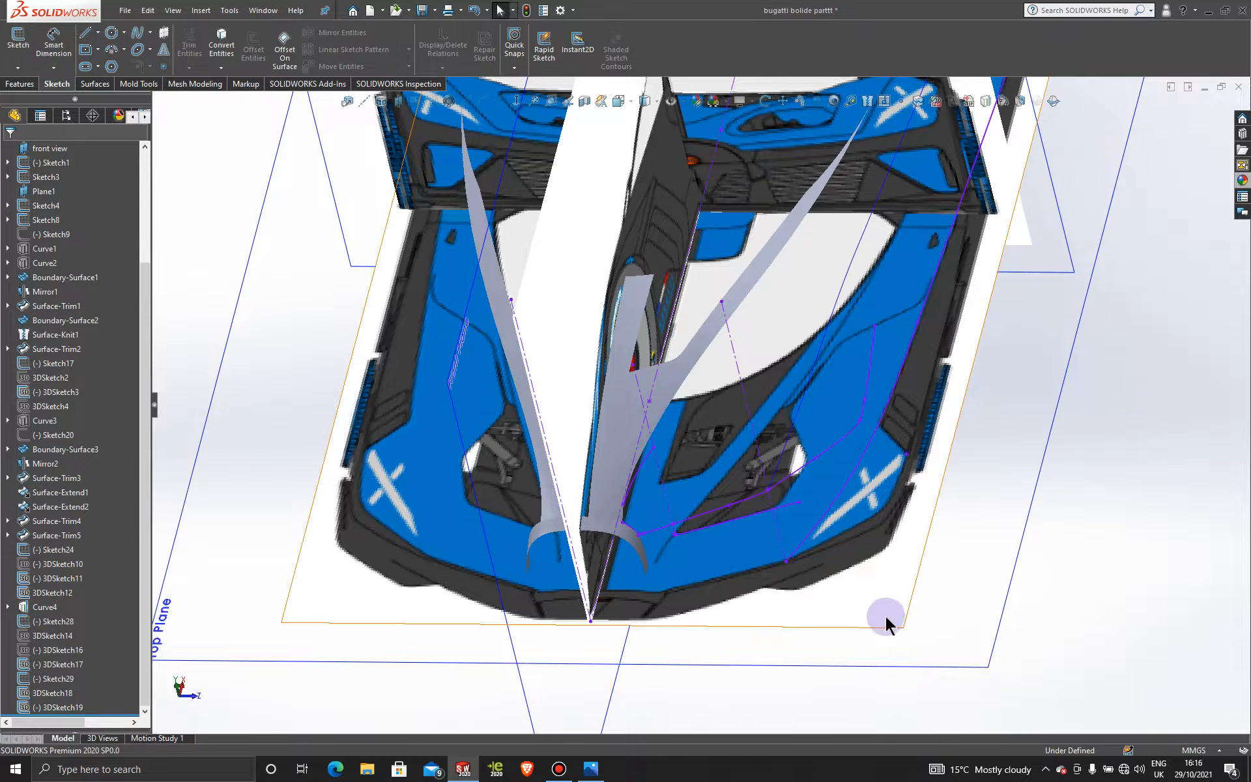
# - Start a sketch on the front view plane and lower the free end of 3DSketch19's spline to the headlight opening's inner lower corner
pyautogui.moveTo(886, 617); pyautogui.dragTo(906, 497, button='middle')
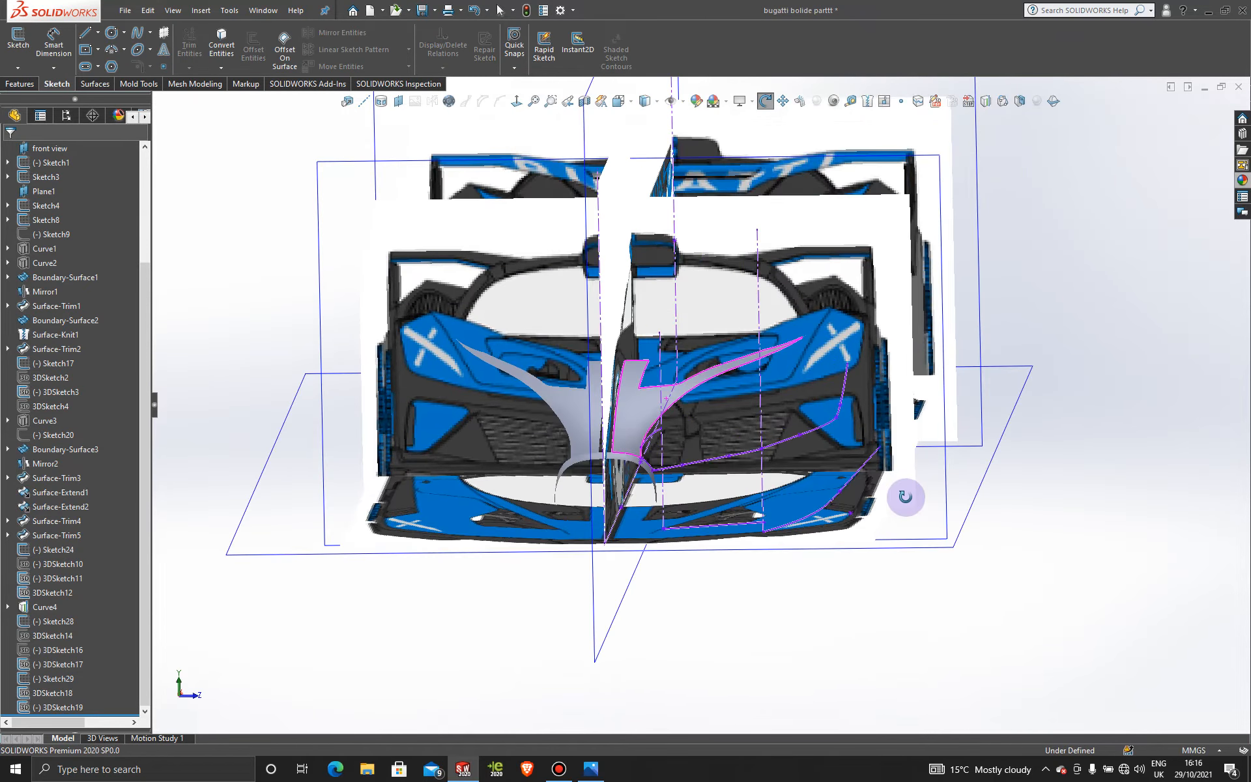
pyautogui.scroll(2, 995, 249)
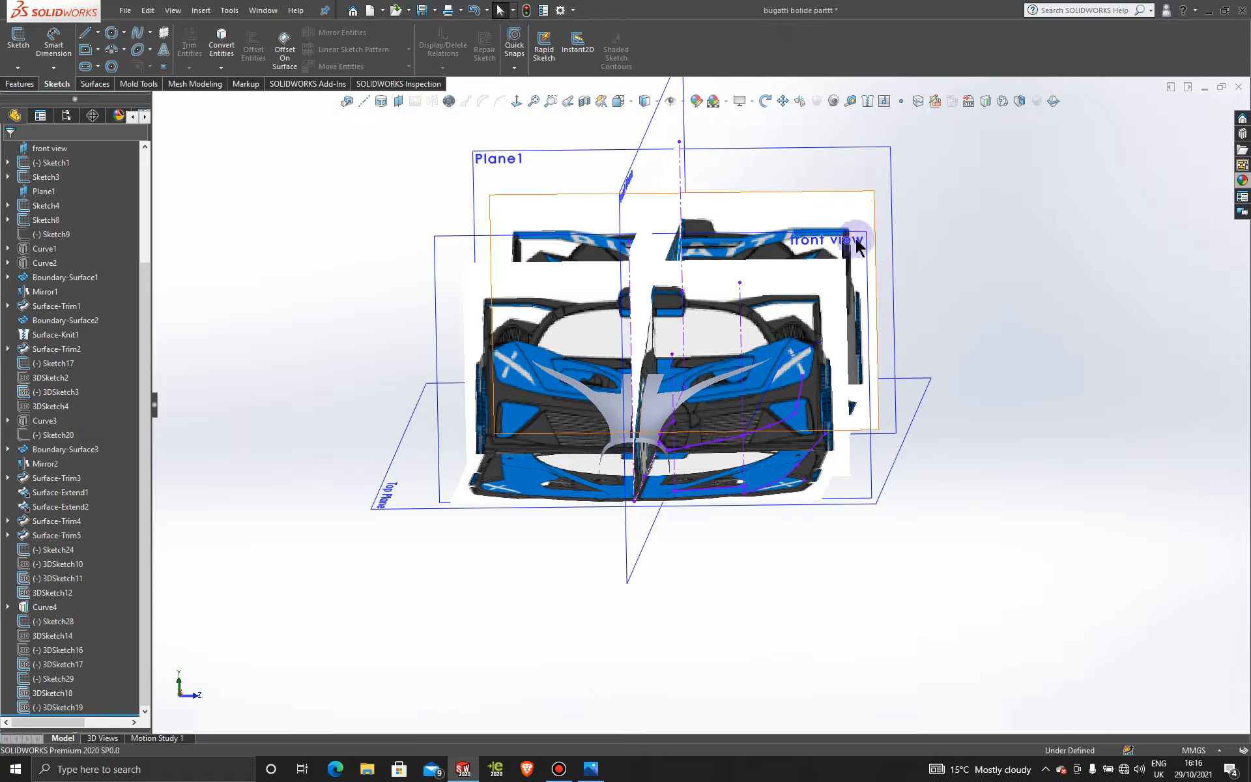
pyautogui.click(450, 236)
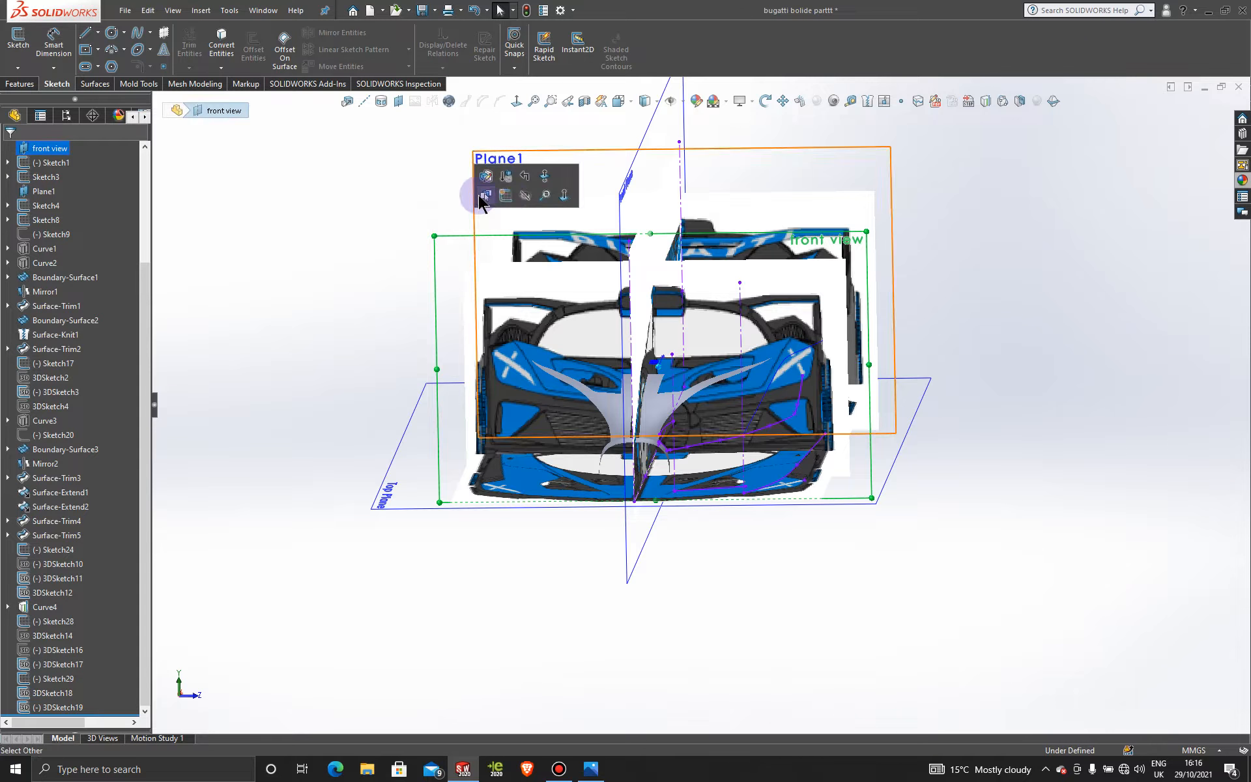
pyautogui.click(504, 188)
pyautogui.click(515, 103)
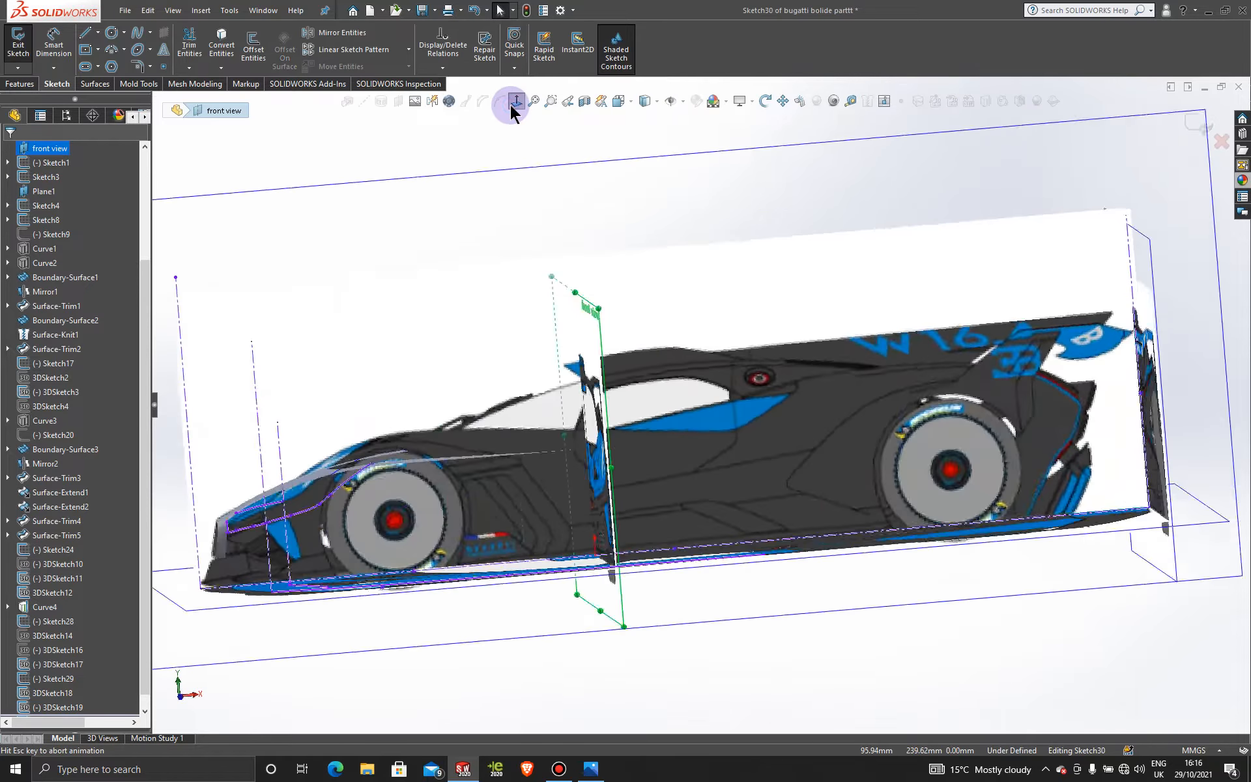
pyautogui.scroll(-6, 787, 452)
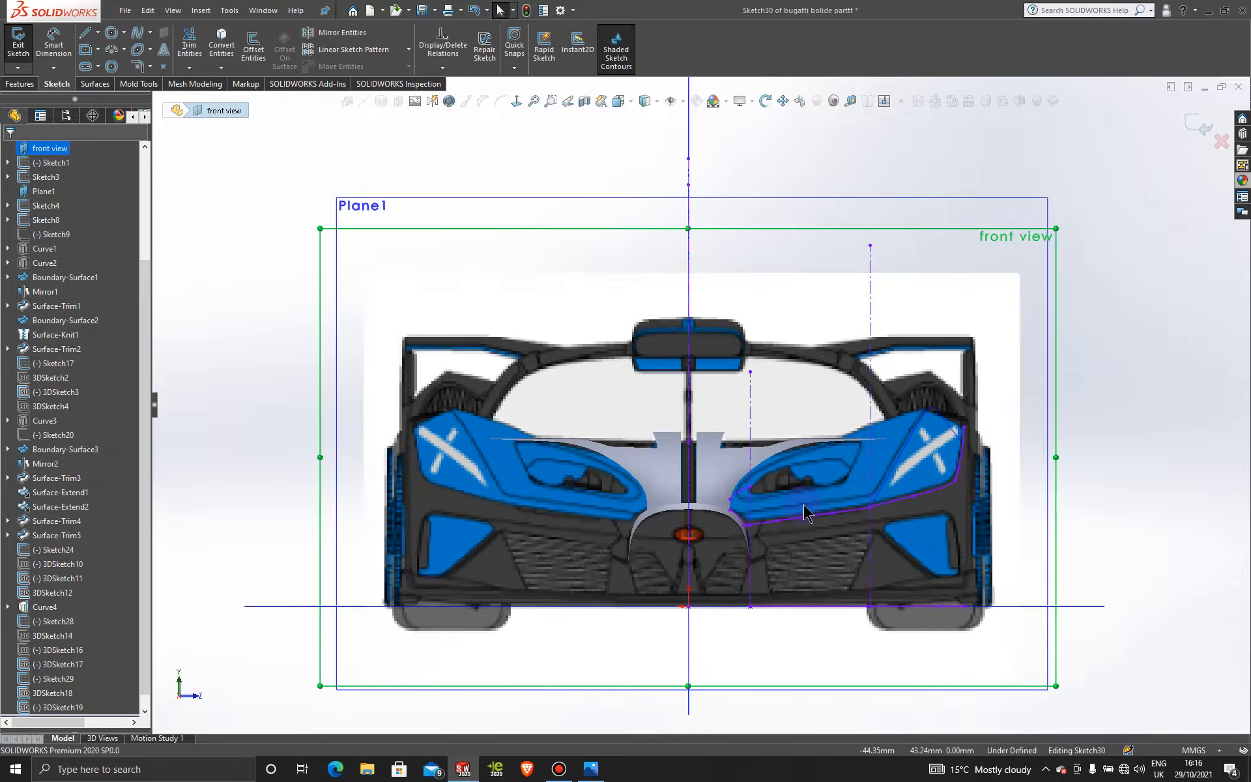
pyautogui.scroll(-3, 787, 454)
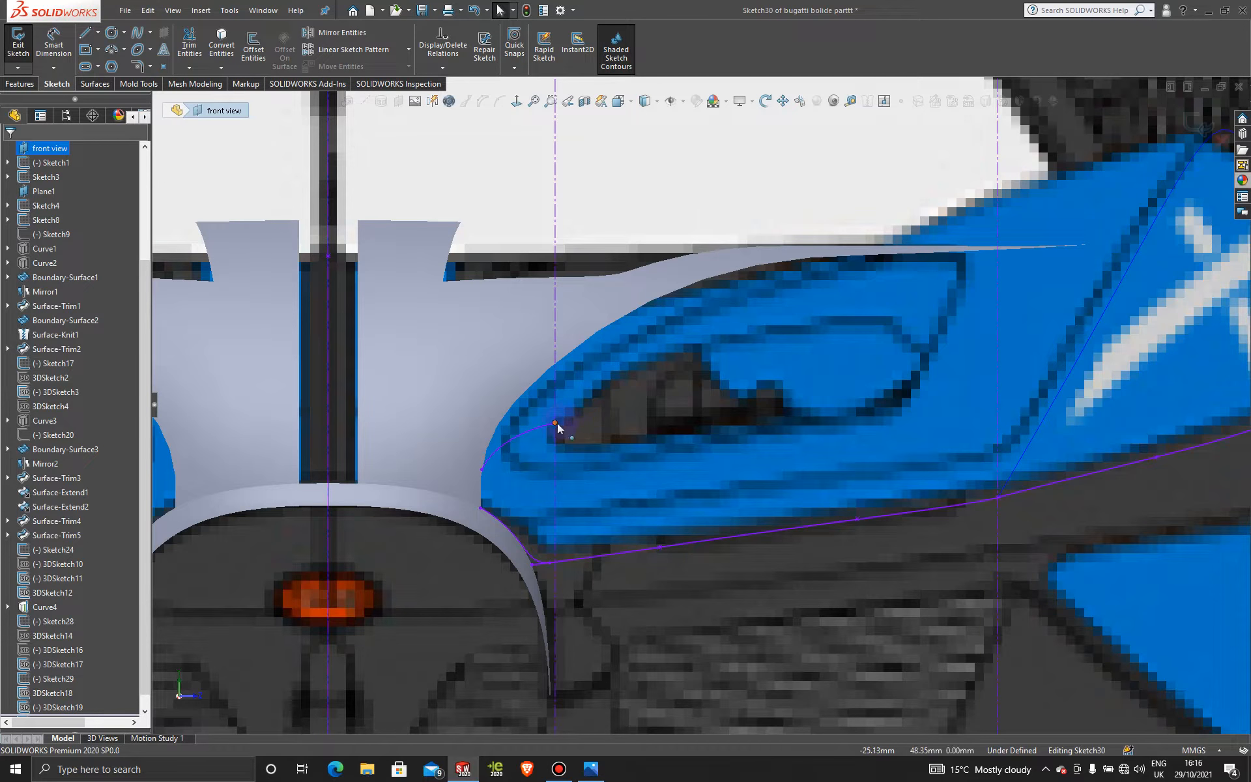
pyautogui.moveTo(558, 428); pyautogui.dragTo(561, 455)
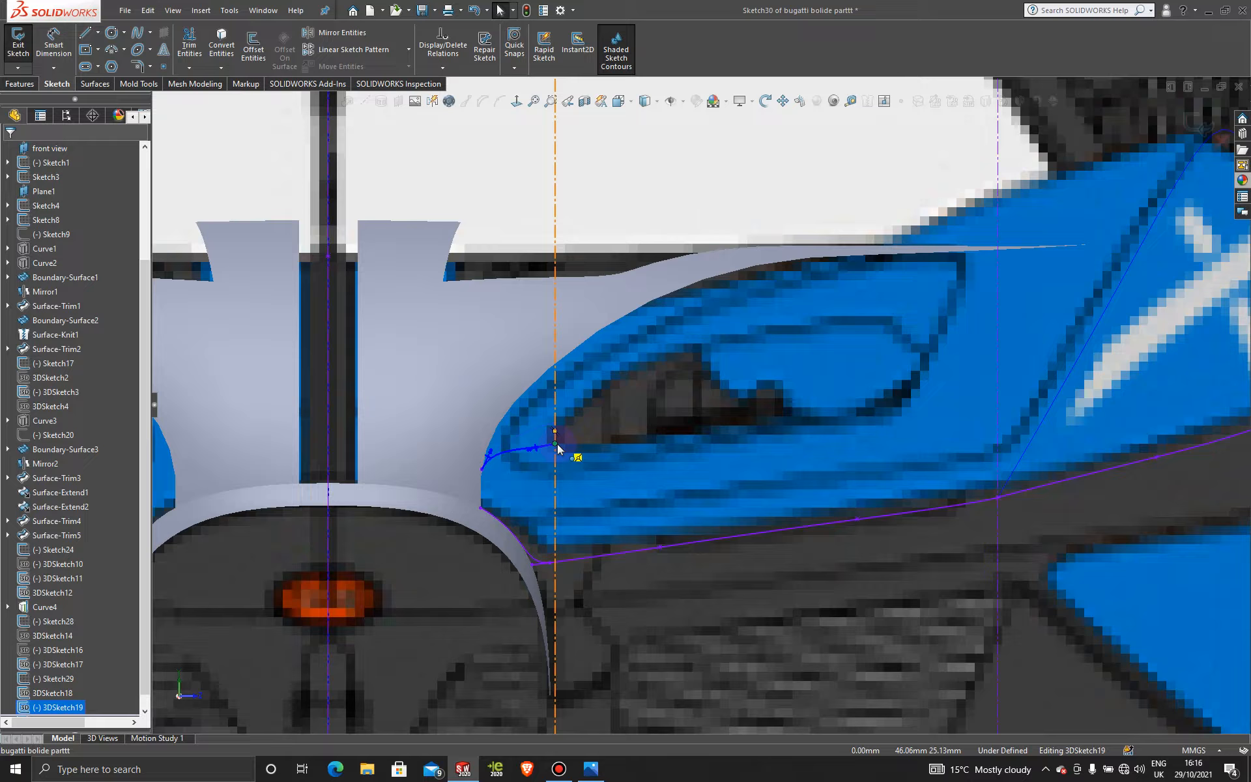
pyautogui.click(568, 448)
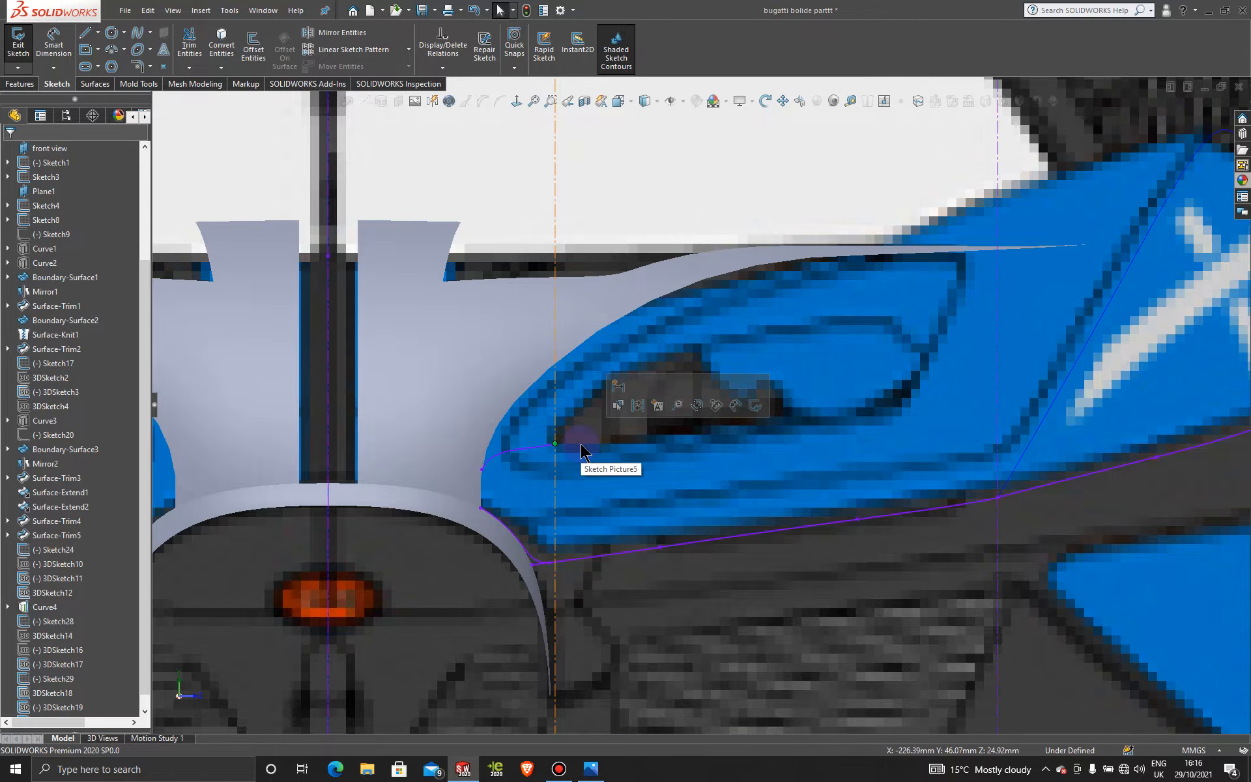
# - Sketch a two-point spline on the front view plane from the 3DSketch19 spline's end outward past the headlight, and finish the sketch
pyautogui.click(84, 34)
pyautogui.click(139, 34)
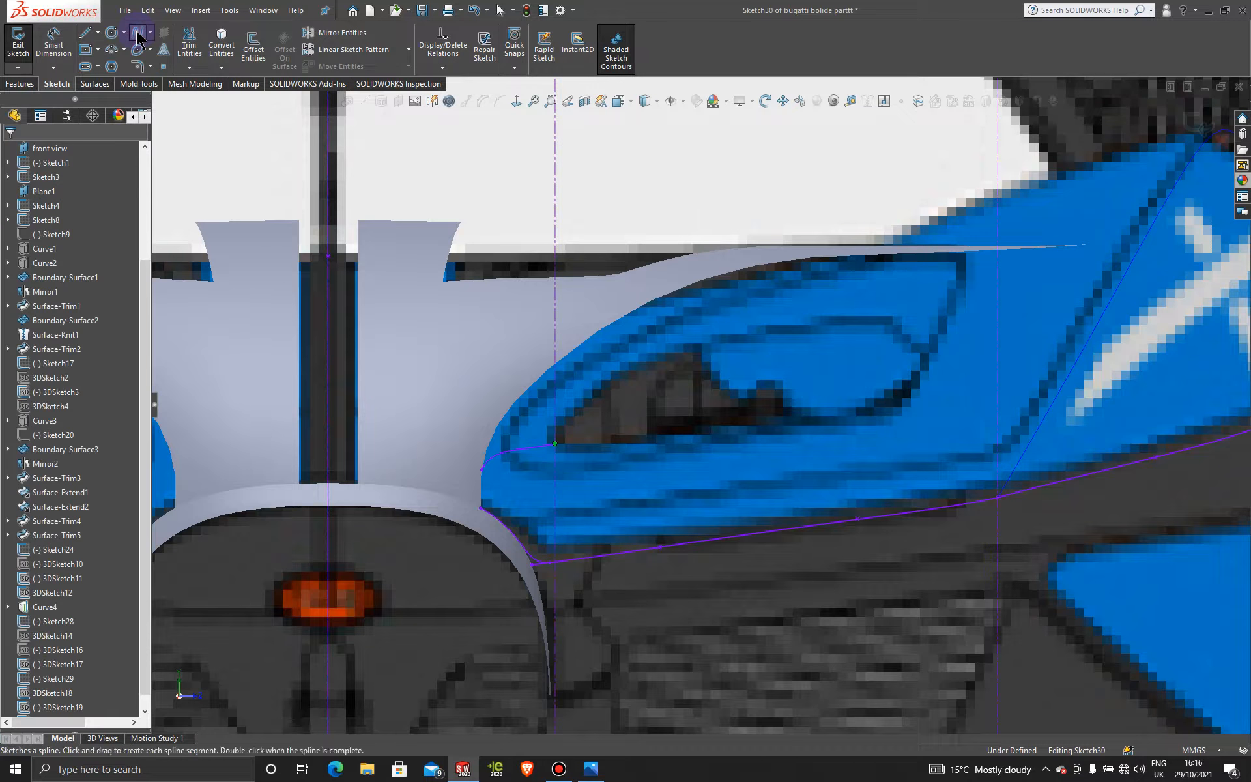
pyautogui.click(554, 444)
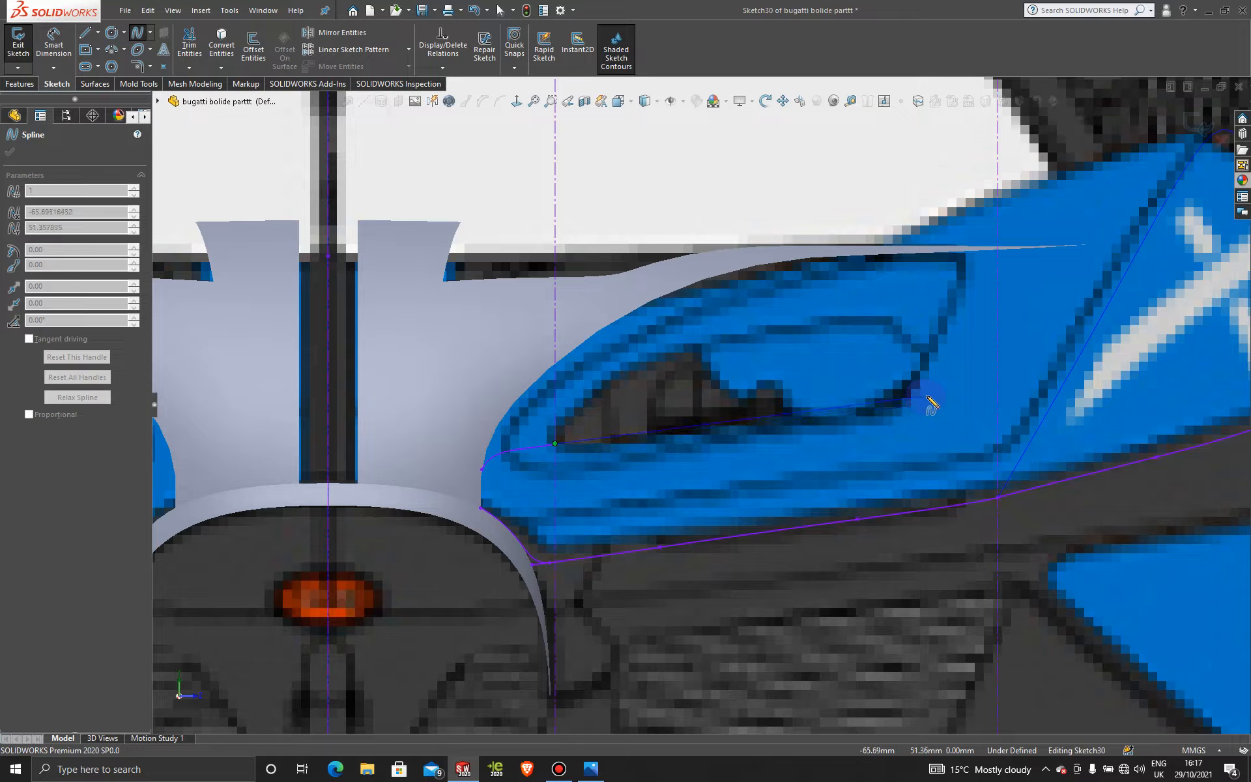
pyautogui.doubleClick(1054, 380)
pyautogui.scroll(8, 797, 414)
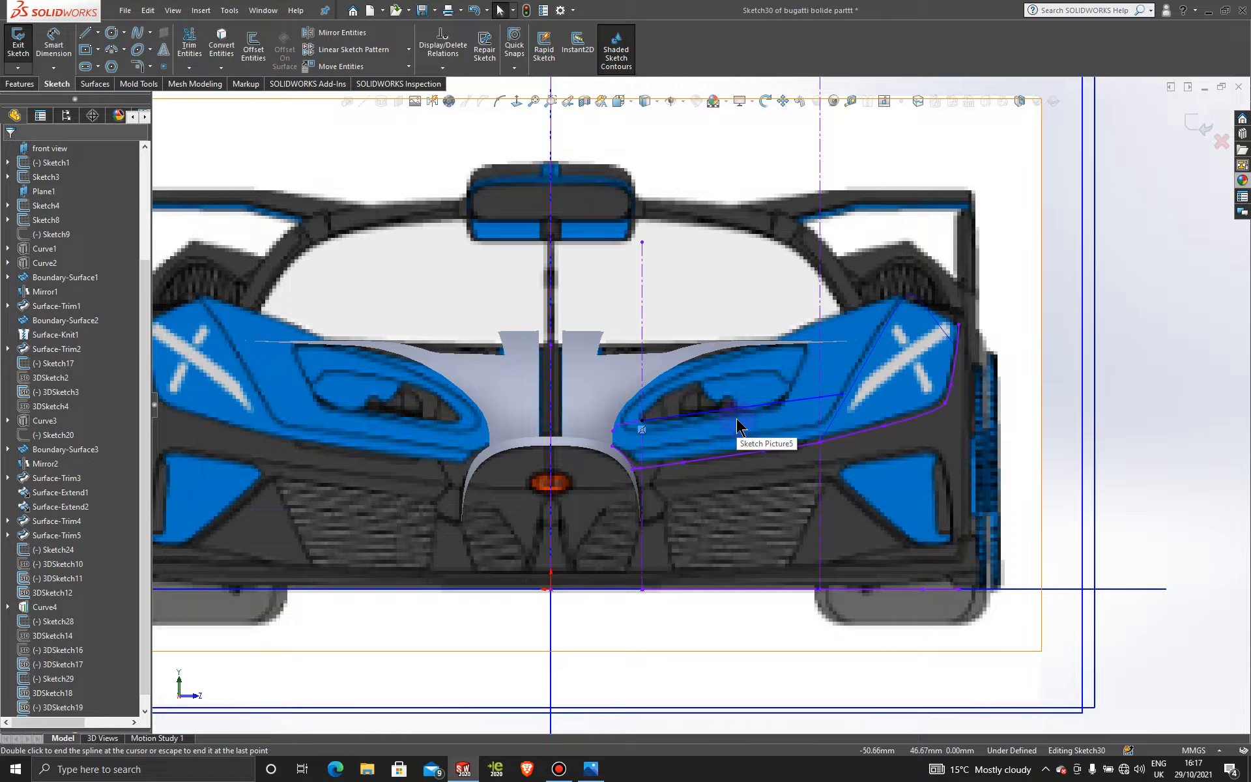
pyautogui.click(1204, 123)
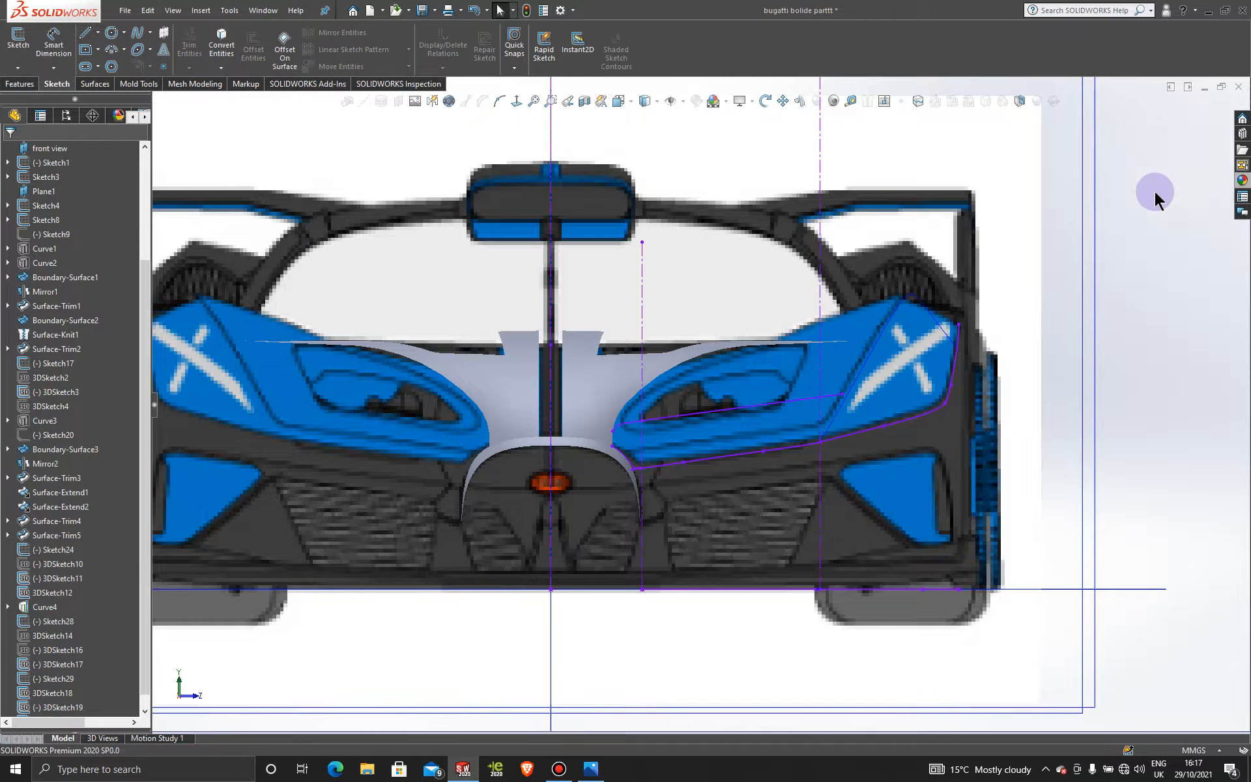
# - Create a sketch-on-sketch projected curve from Sketch30 and Sketch28
pyautogui.moveTo(1136, 328)
pyautogui.mouseDown(button='middle')
pyautogui.moveTo(1108, 338)
pyautogui.moveTo(1107, 354)
pyautogui.moveTo(1082, 346)
pyautogui.mouseUp(button='middle')
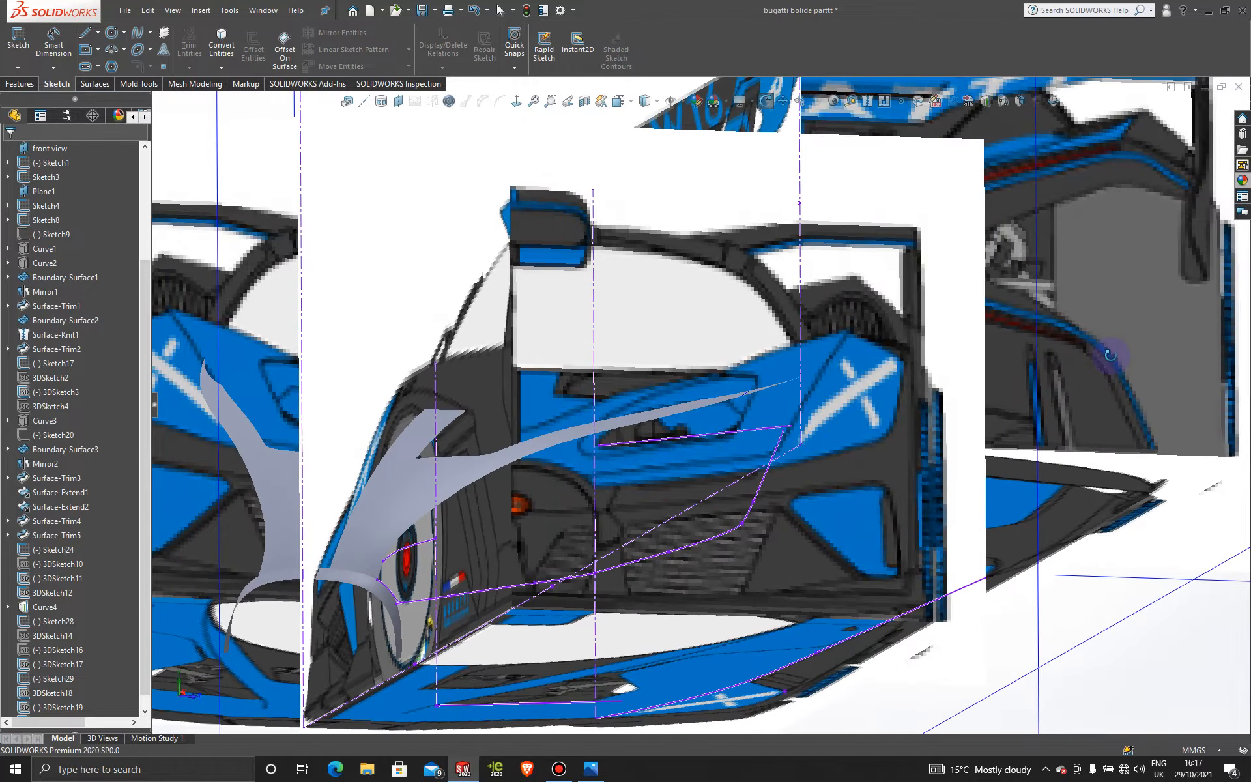
pyautogui.click(988, 104)
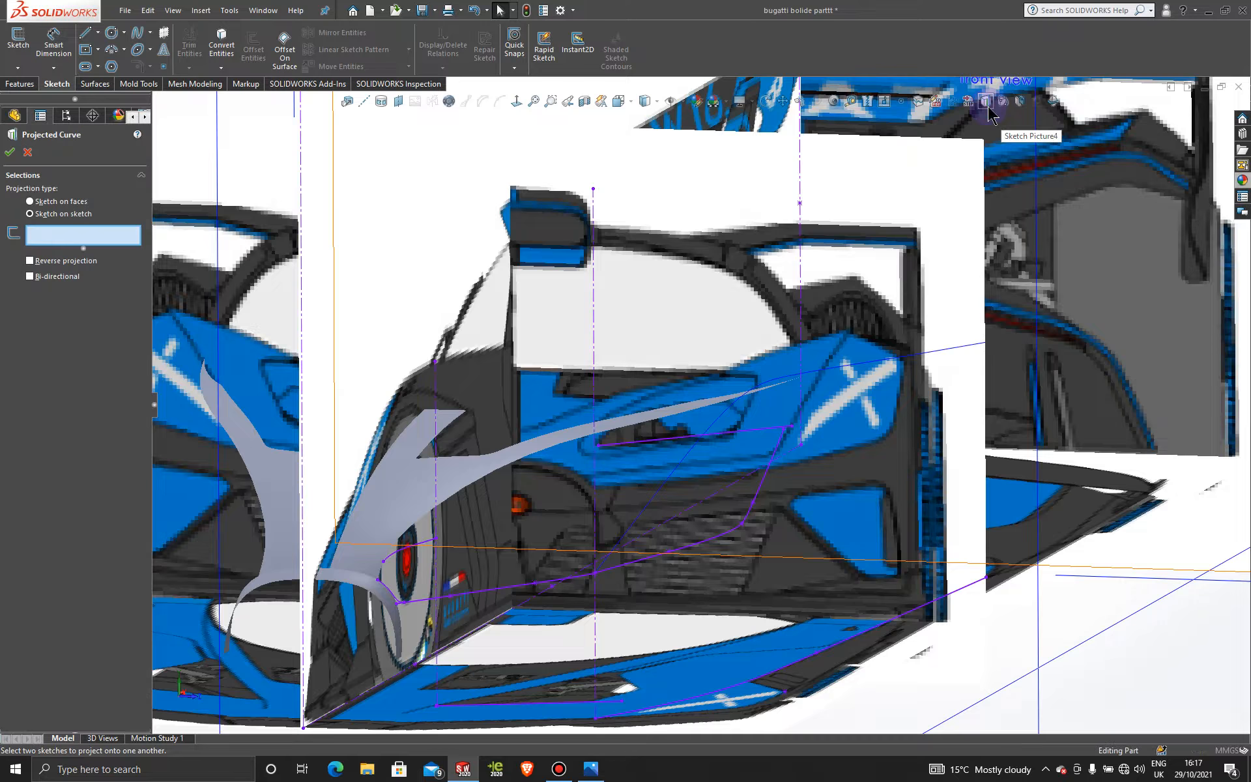
pyautogui.click(662, 441)
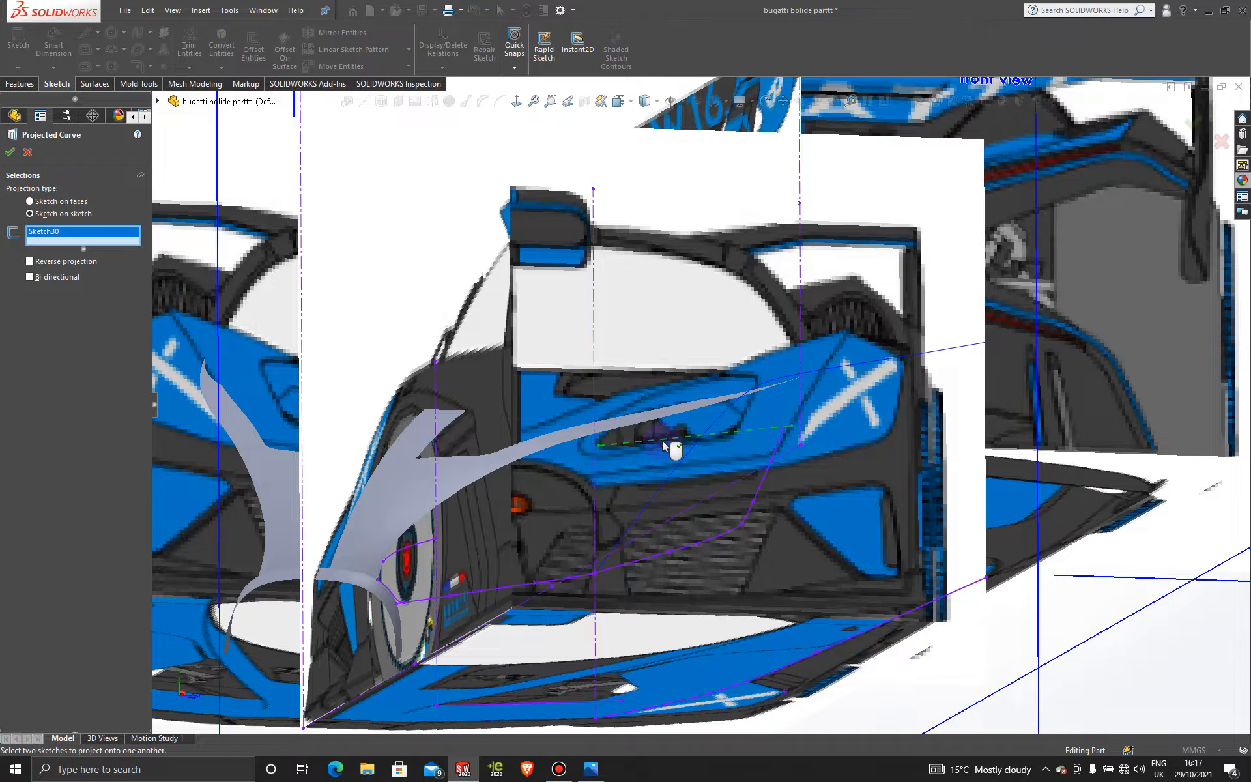
pyautogui.click(535, 704)
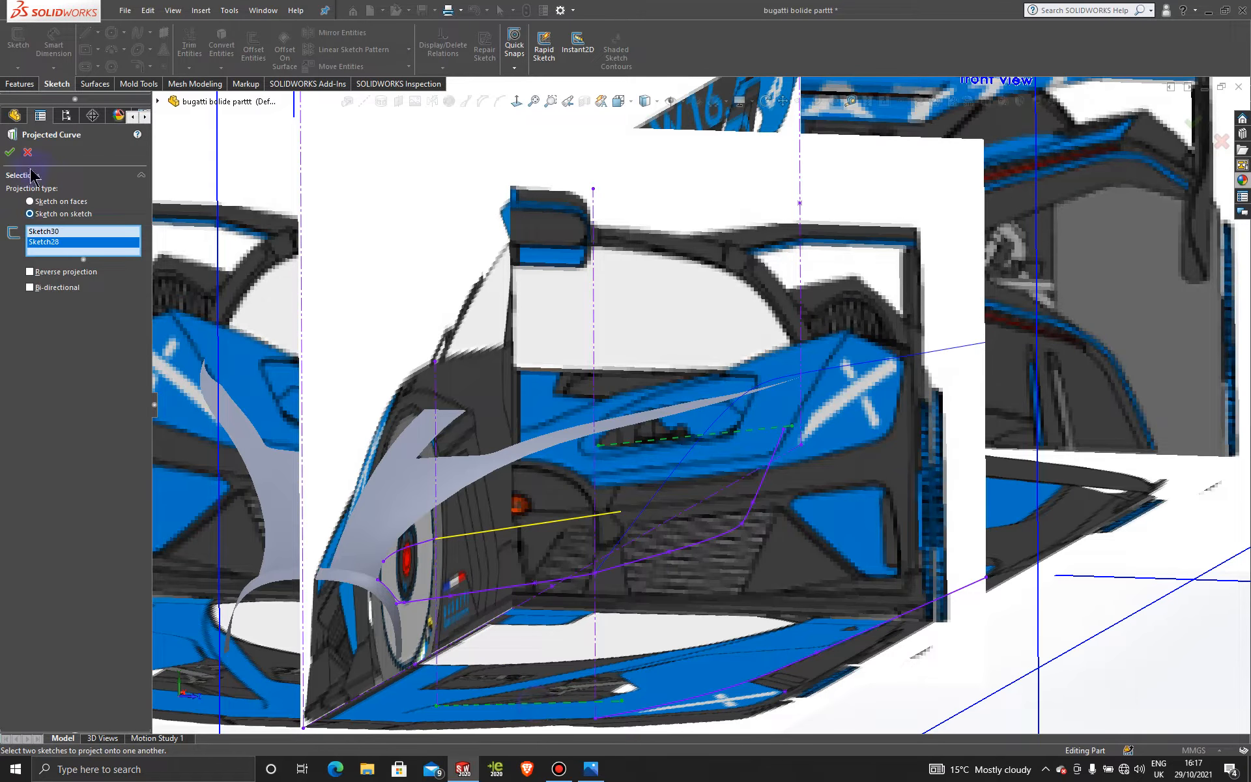
pyautogui.click(10, 153)
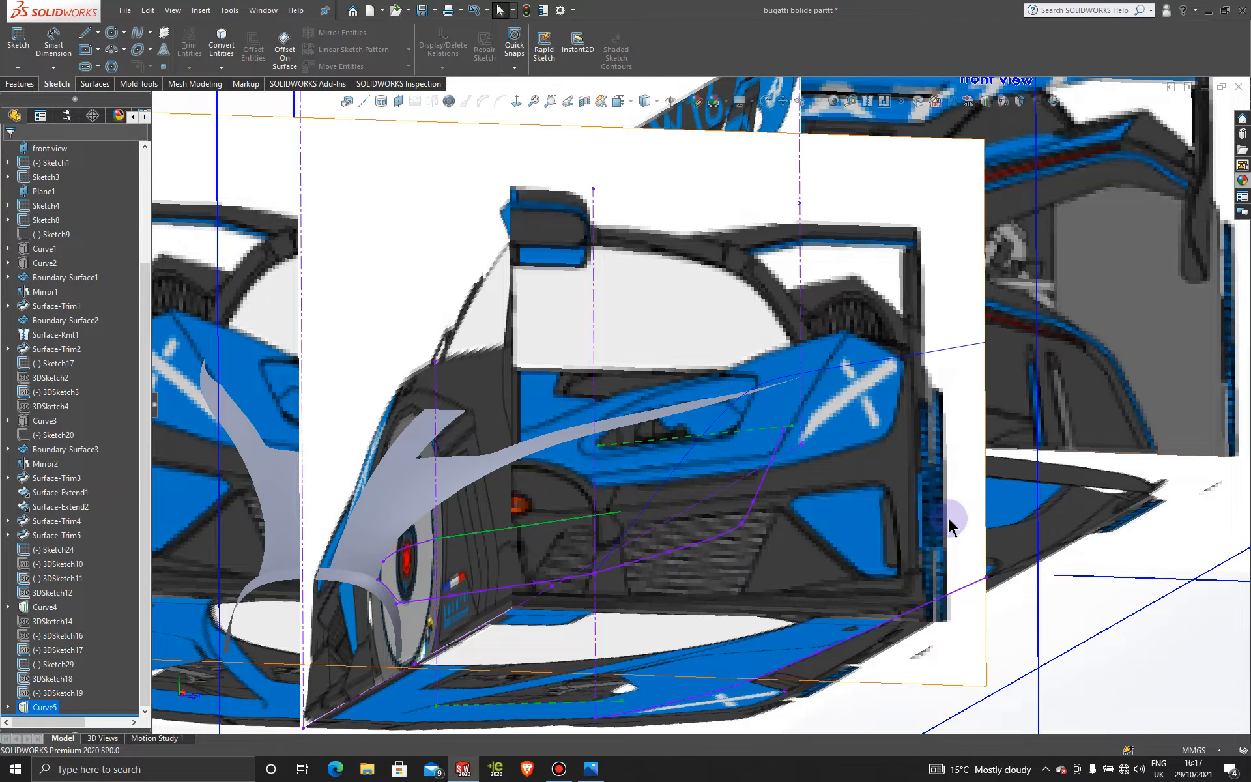
# - Examine from oblique angles how the new projected curve meets the hood spline and sits beside the front side curves
pyautogui.scroll(3, 948, 518)
pyautogui.click(960, 600)
pyautogui.moveTo(578, 479); pyautogui.dragTo(506, 586, button='middle')
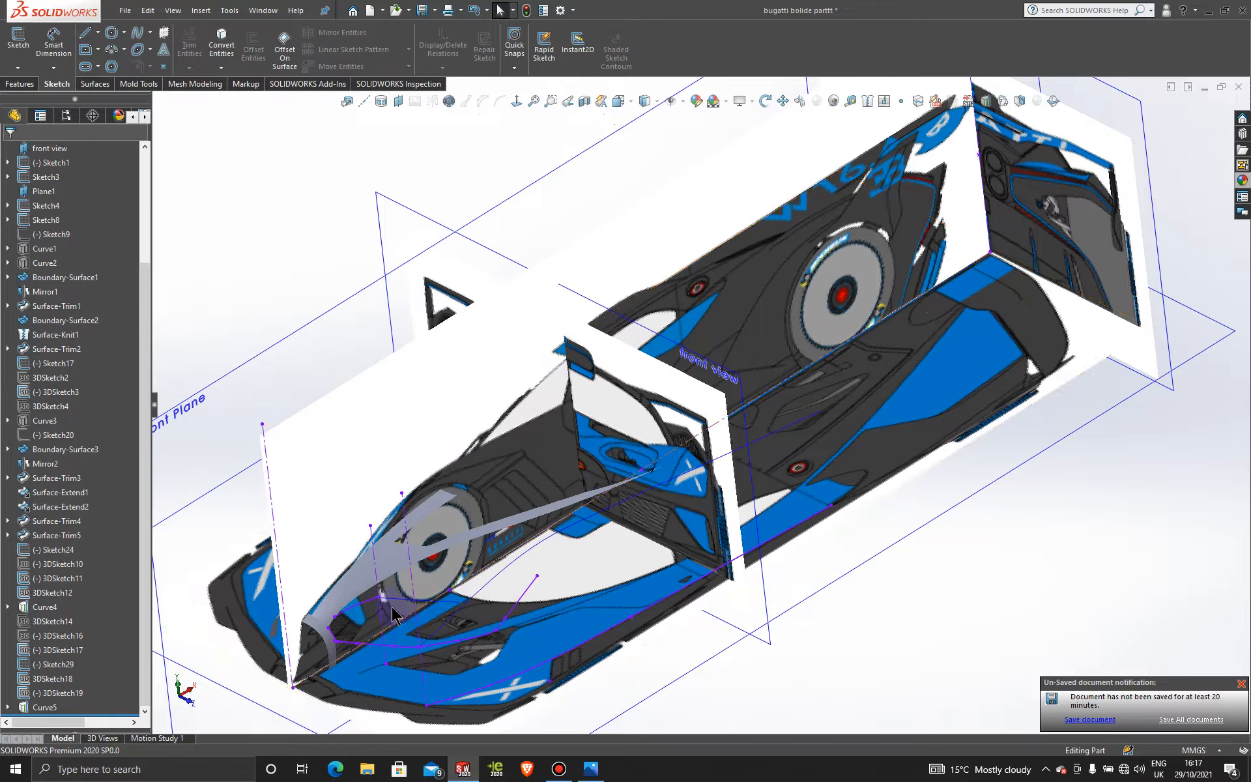
pyautogui.scroll(-5, 400, 613)
pyautogui.scroll(-2, 399, 606)
pyautogui.moveTo(658, 582); pyautogui.dragTo(674, 523, button='middle')
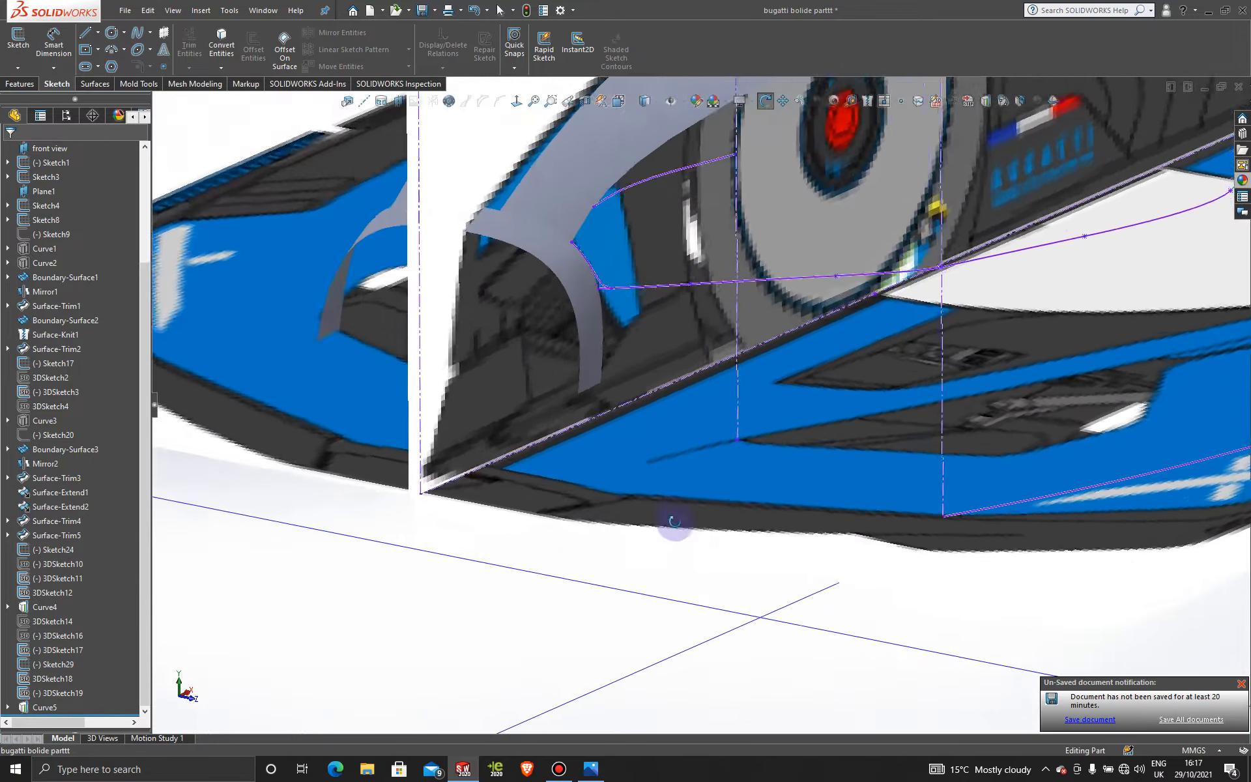
pyautogui.scroll(1, 677, 524)
pyautogui.scroll(2, 866, 224)
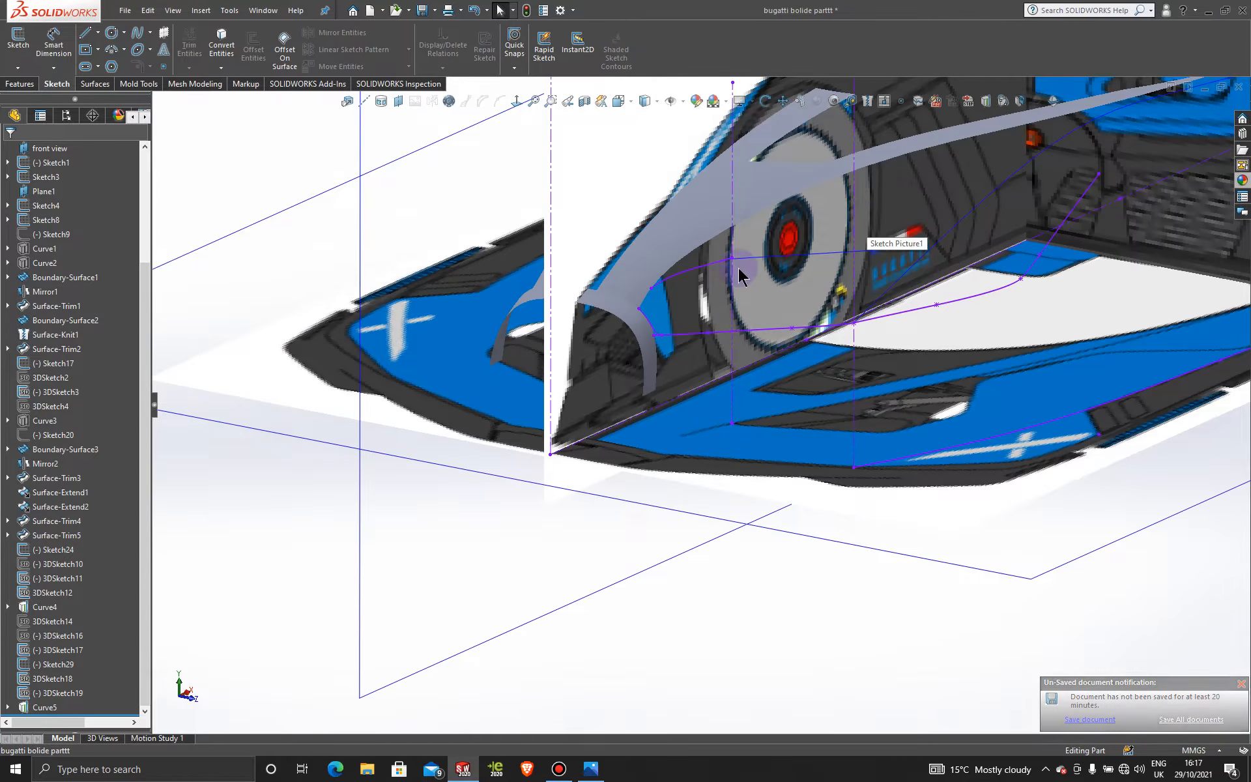
pyautogui.scroll(-3, 729, 302)
pyautogui.moveTo(727, 312); pyautogui.dragTo(634, 309, button='middle')
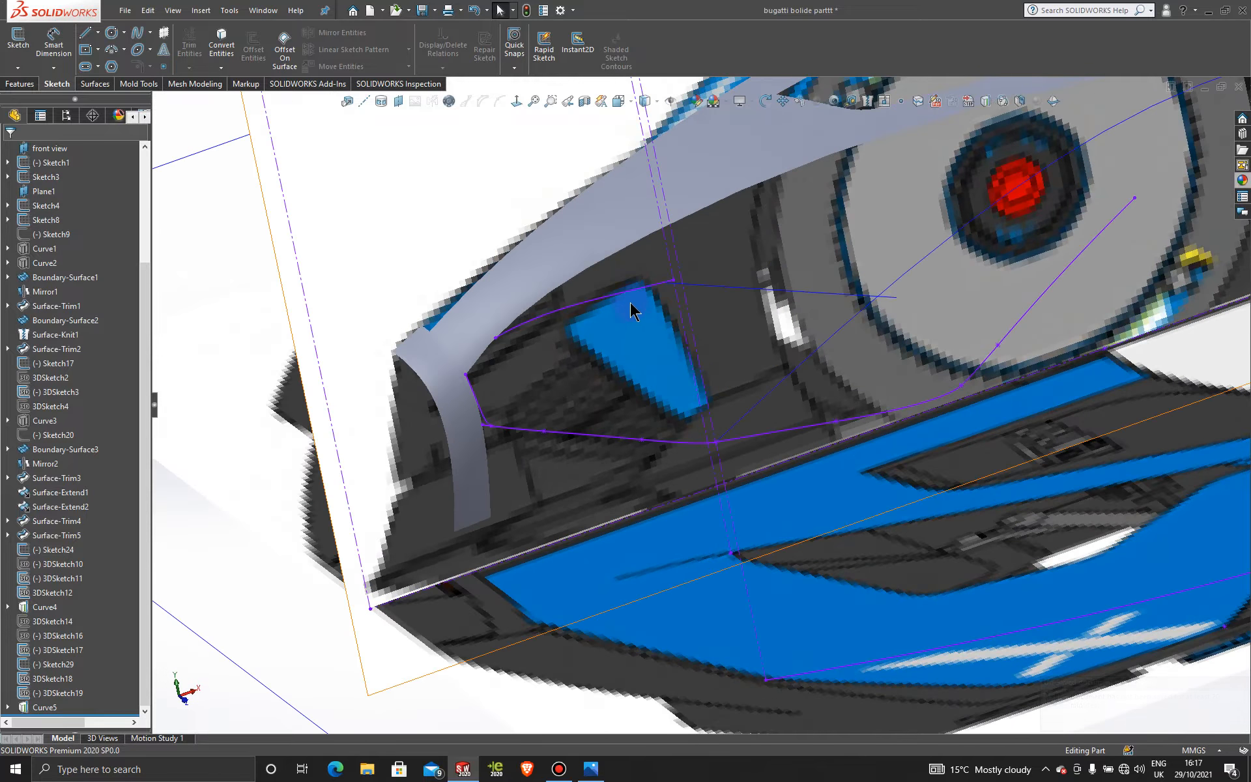
# - Edit 3DSketch19 and, in the Front view, raise the tangent handle at the spline's rear end slightly to smooth its curvature
pyautogui.rightClick(624, 292)
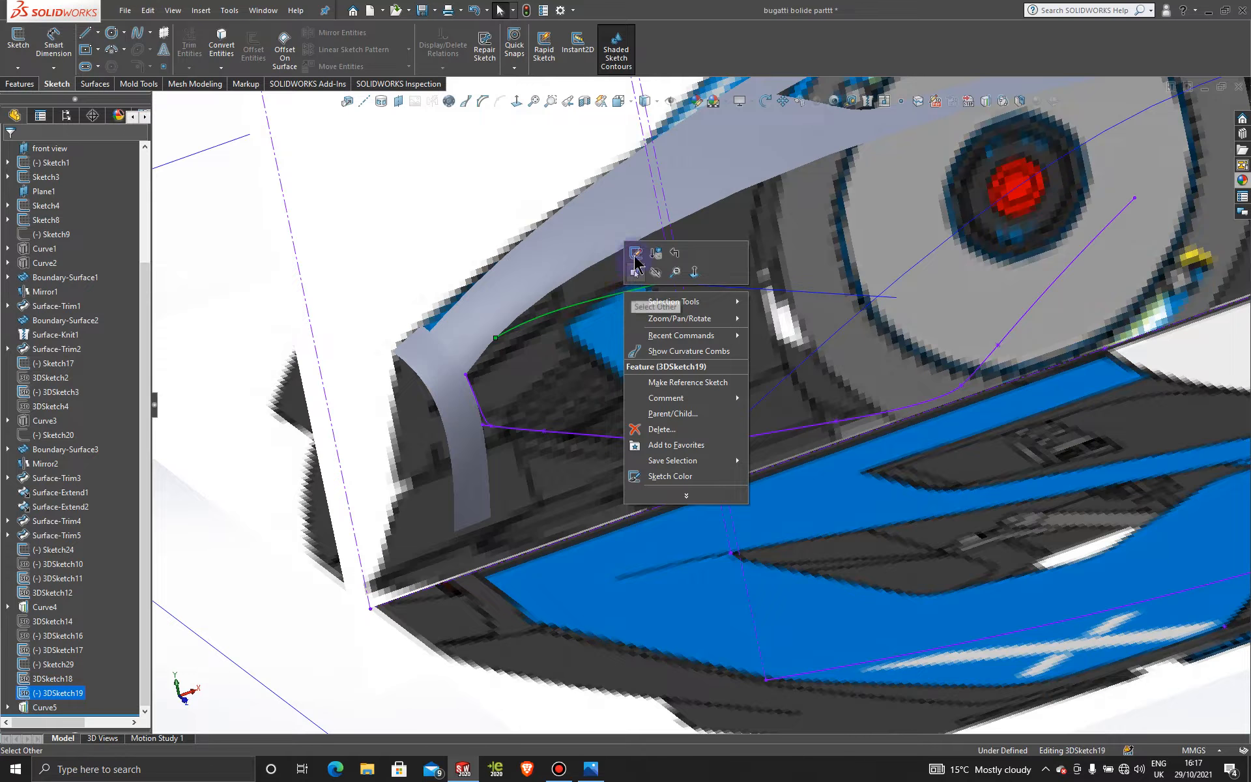
pyautogui.click(634, 254)
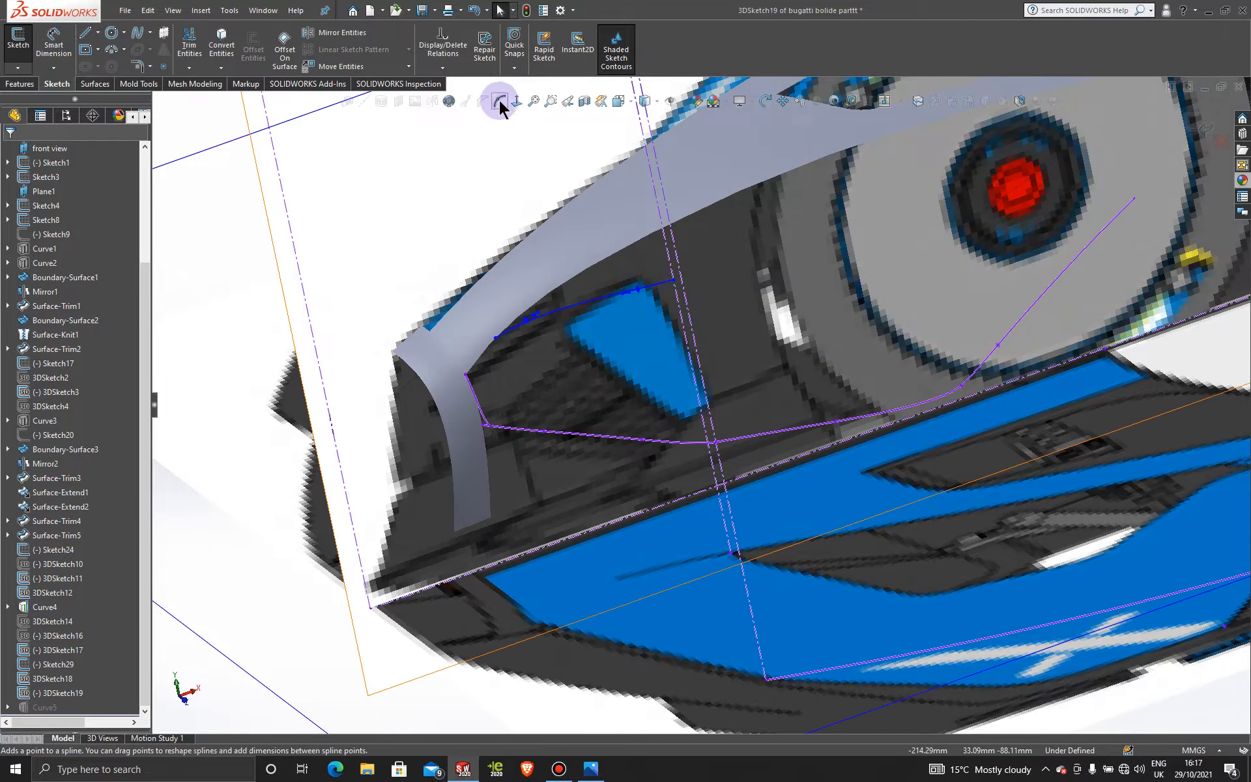
pyautogui.moveTo(567, 372)
pyautogui.mouseDown(button='middle')
pyautogui.moveTo(567, 345)
pyautogui.moveTo(556, 351)
pyautogui.mouseUp(button='middle')
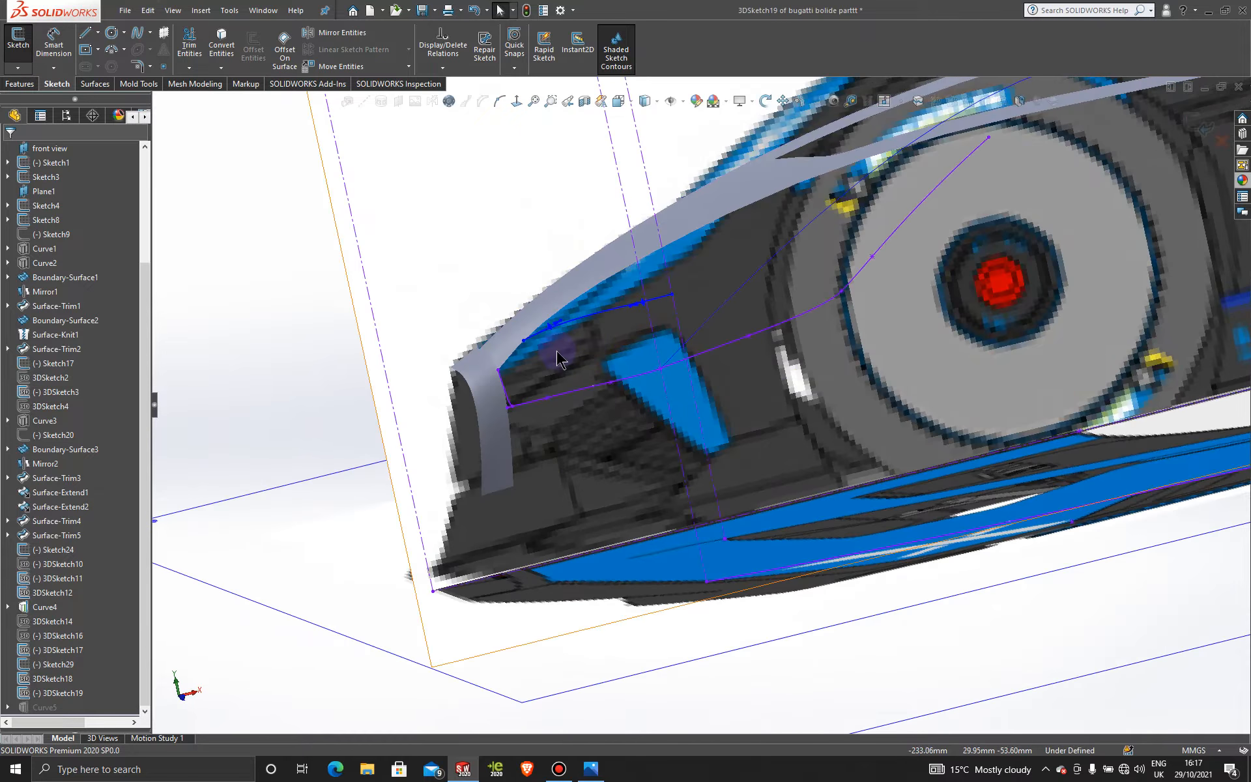
pyautogui.press('space')
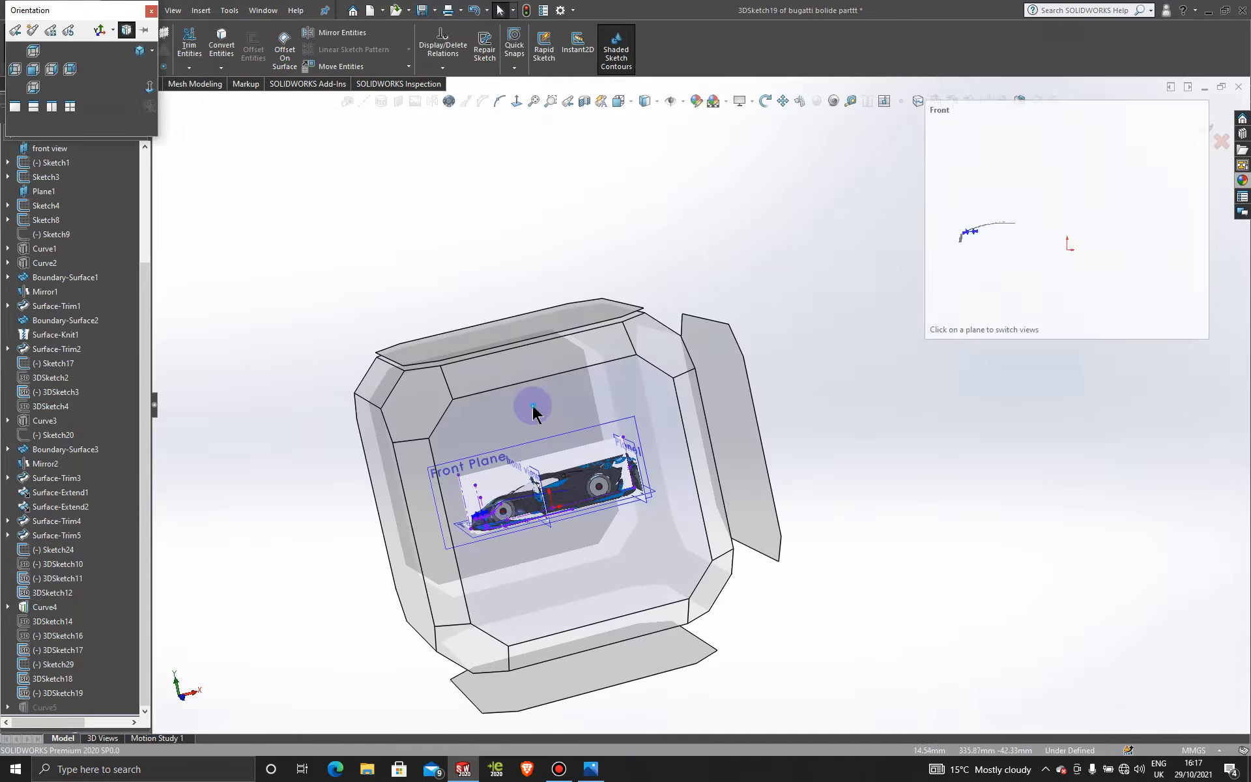
pyautogui.click(533, 406)
pyautogui.scroll(-10, 611, 458)
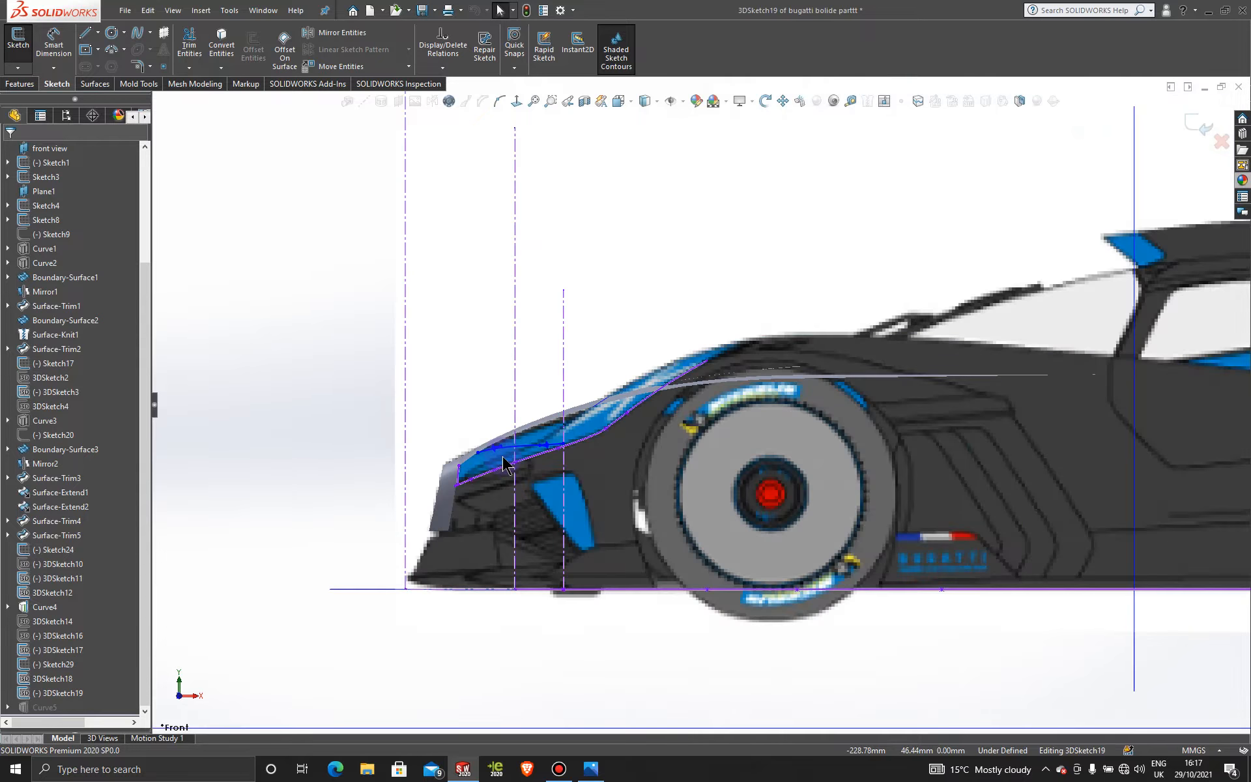
pyautogui.scroll(-3, 611, 458)
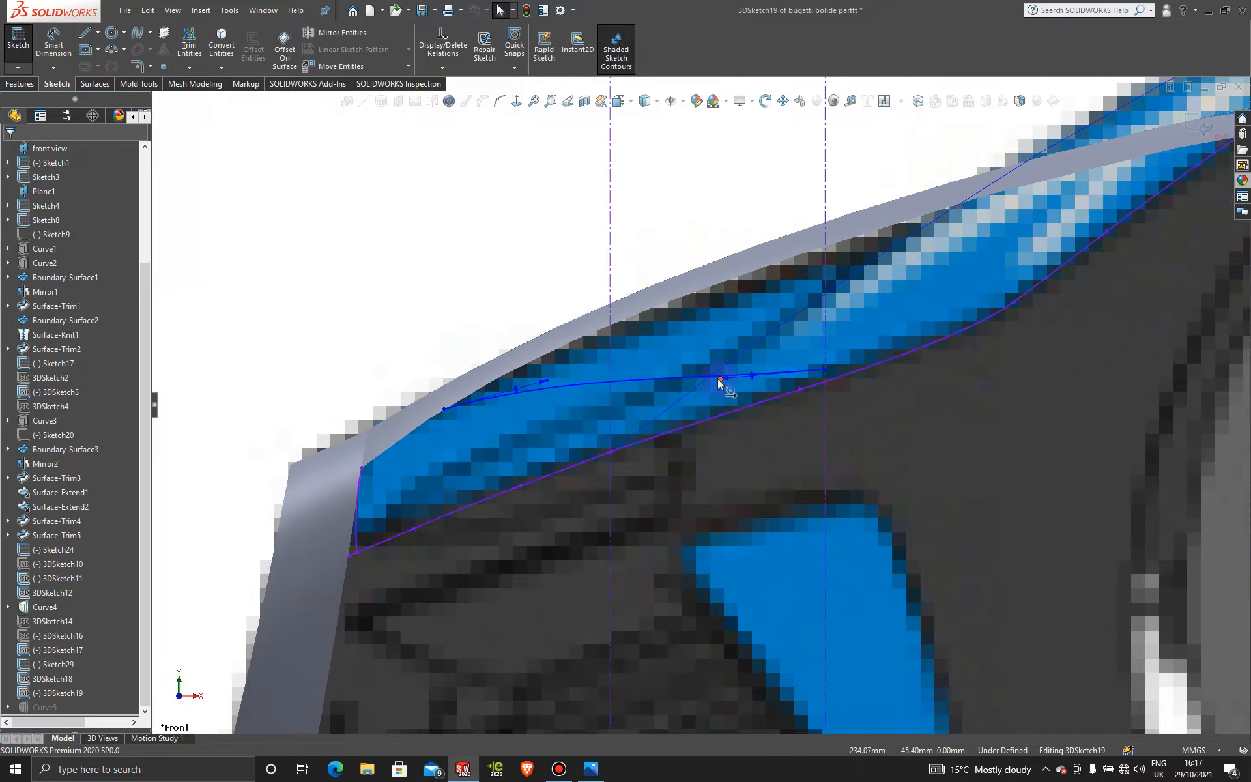
pyautogui.moveTo(720, 378); pyautogui.dragTo(725, 366)
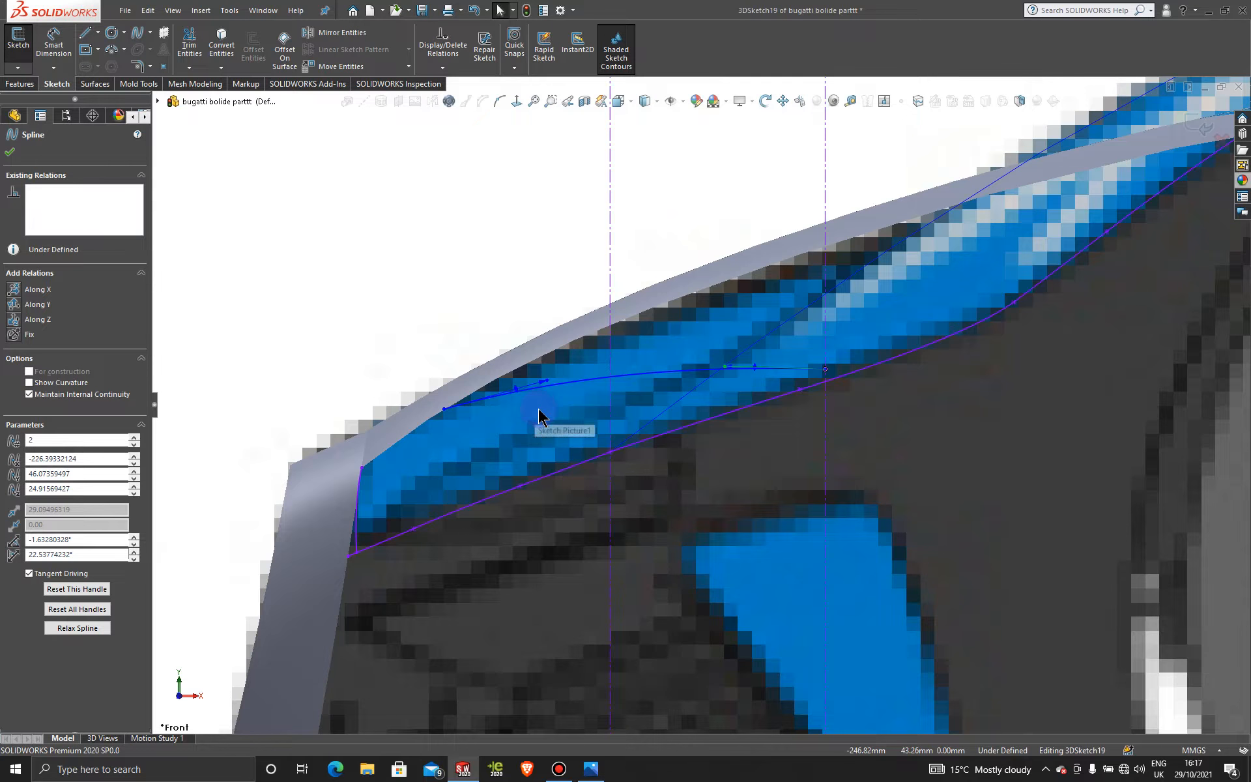
# - Check the edited 3DSketch19 spline against the top-view blueprint and from an oblique angle, and finish the sketch
pyautogui.press('space')
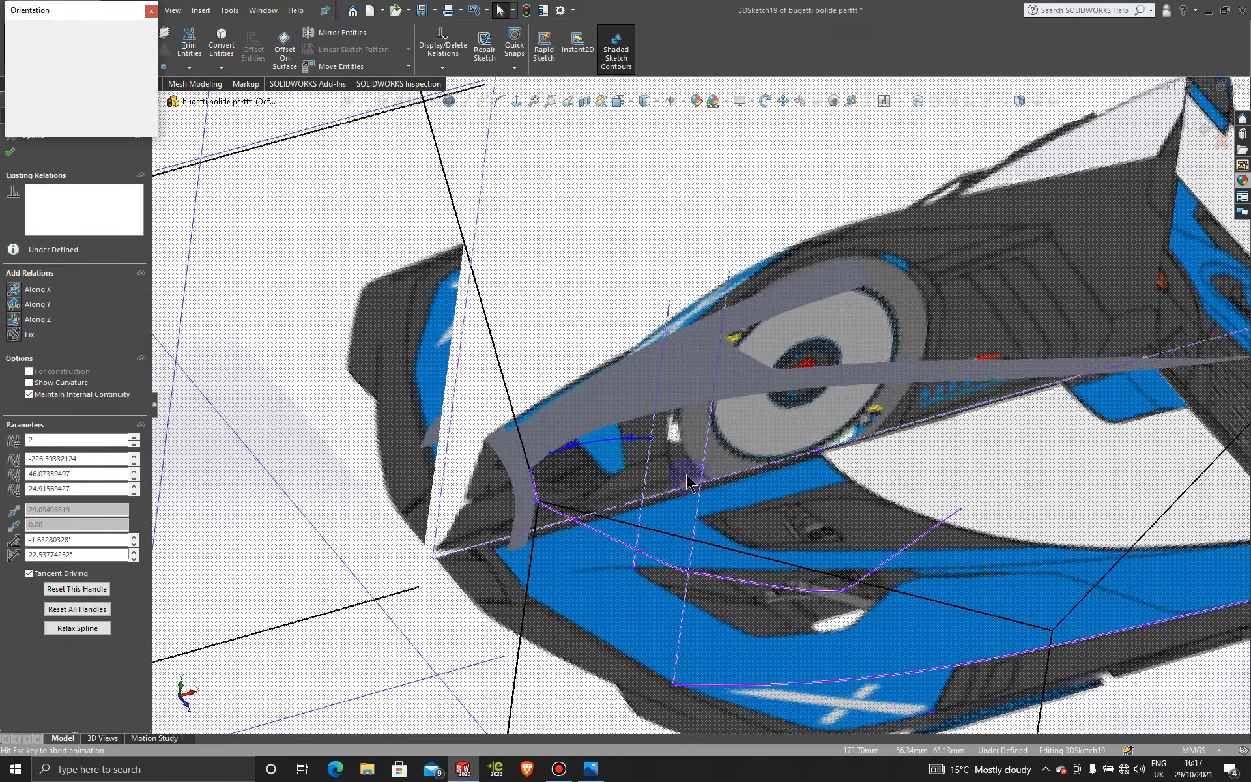
pyautogui.click(542, 409)
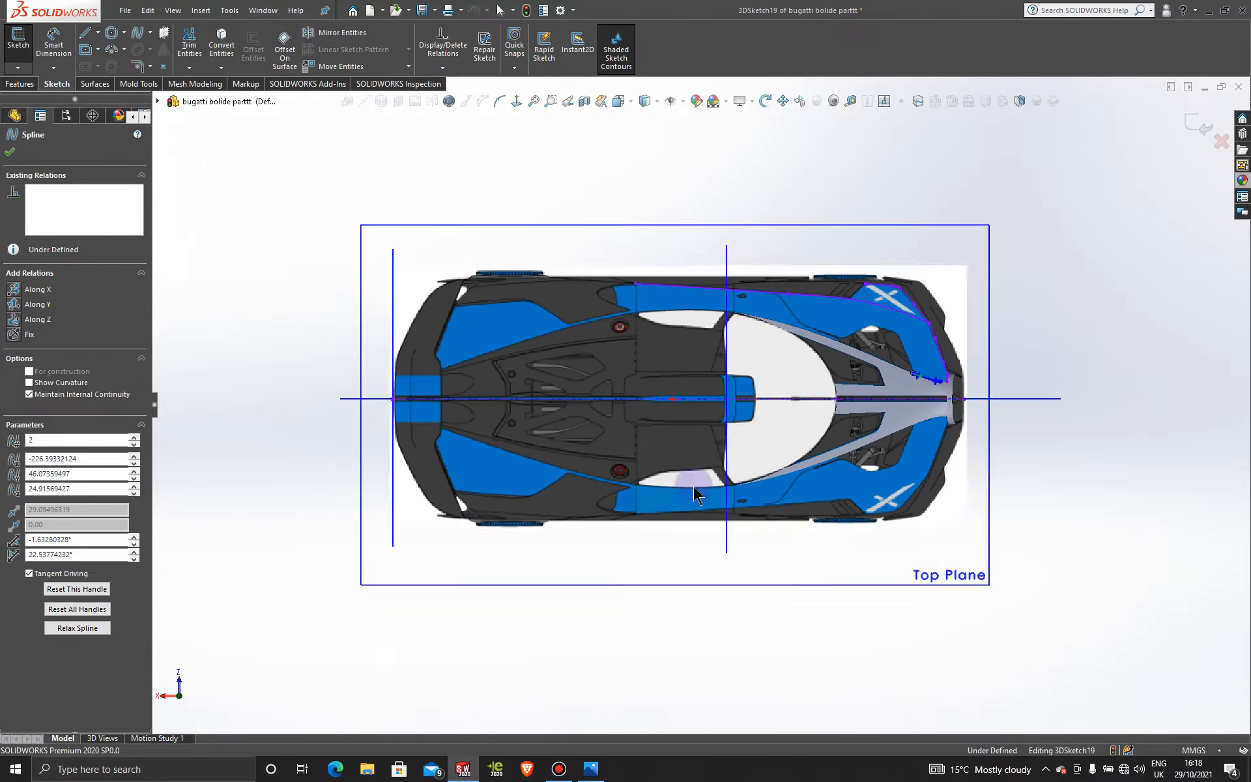
pyautogui.scroll(-10, 925, 381)
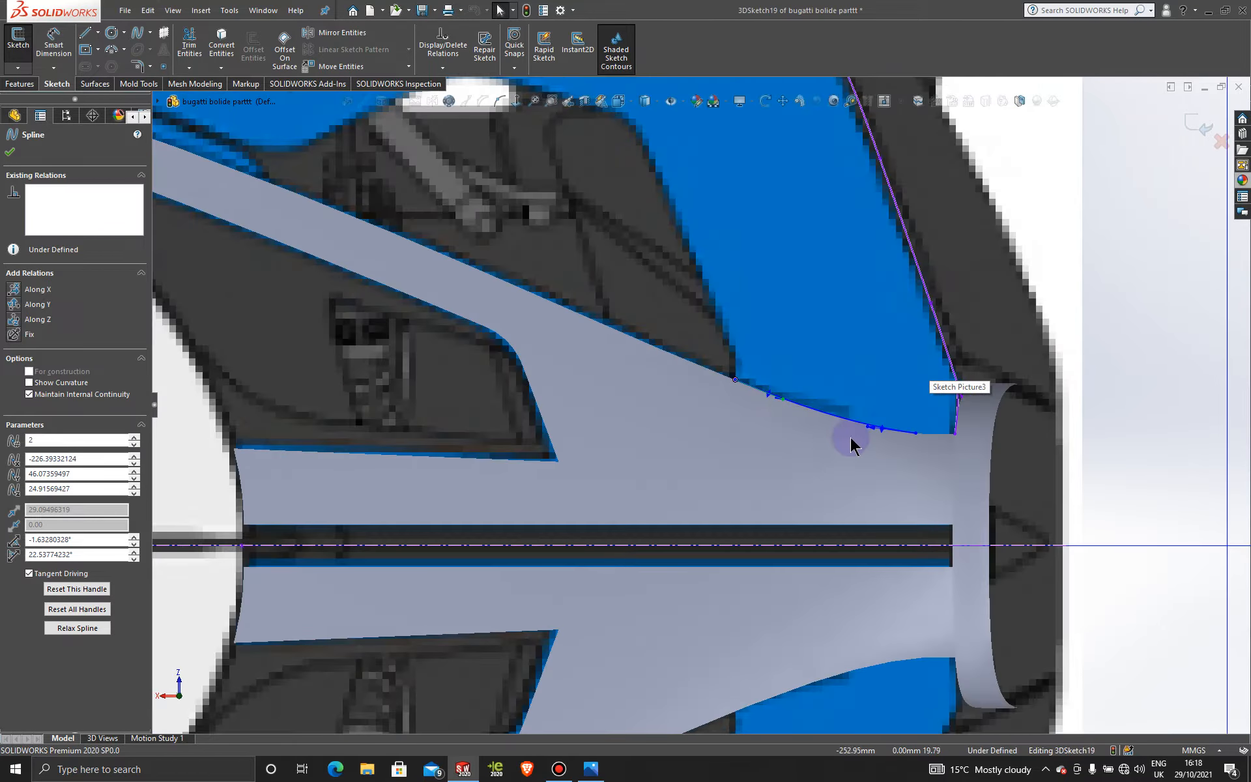
pyautogui.scroll(-3, 841, 443)
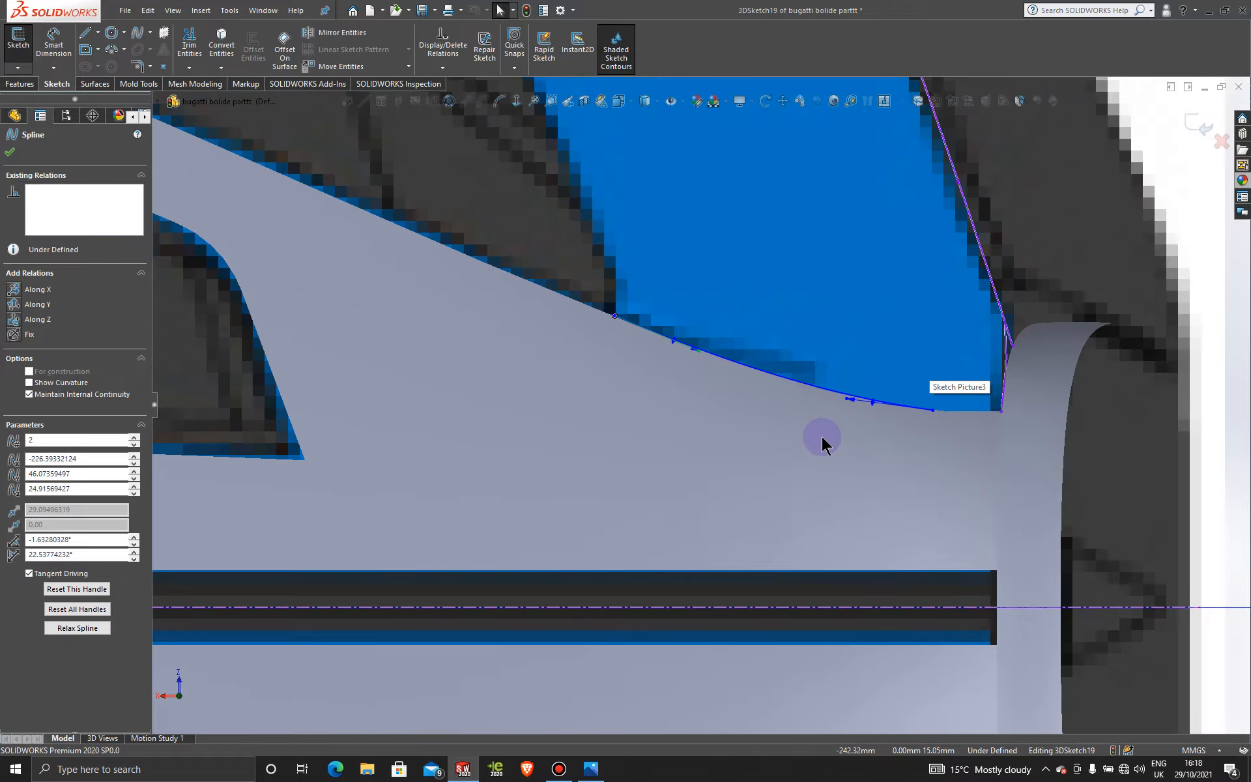
pyautogui.scroll(10, 822, 443)
pyautogui.moveTo(736, 459); pyautogui.dragTo(580, 450, button='middle')
pyautogui.scroll(5, 545, 518)
pyautogui.scroll(-10, 567, 505)
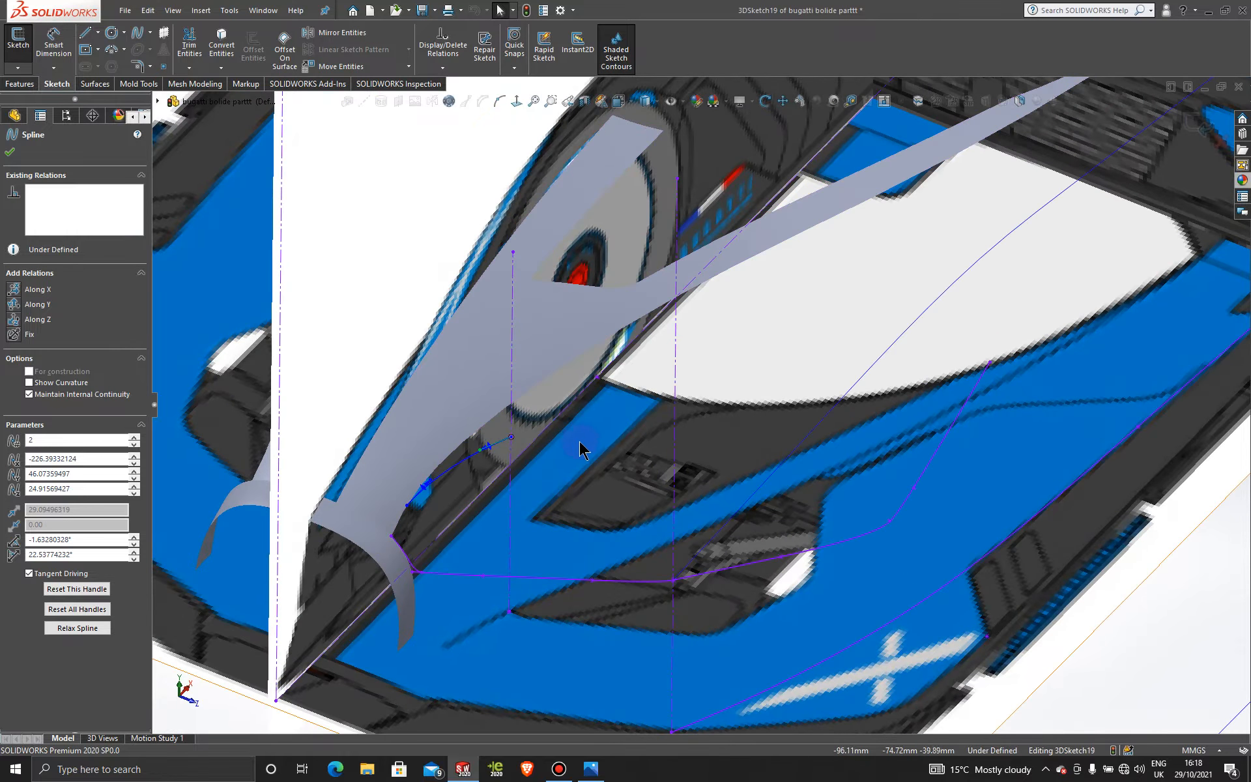
pyautogui.click(1208, 121)
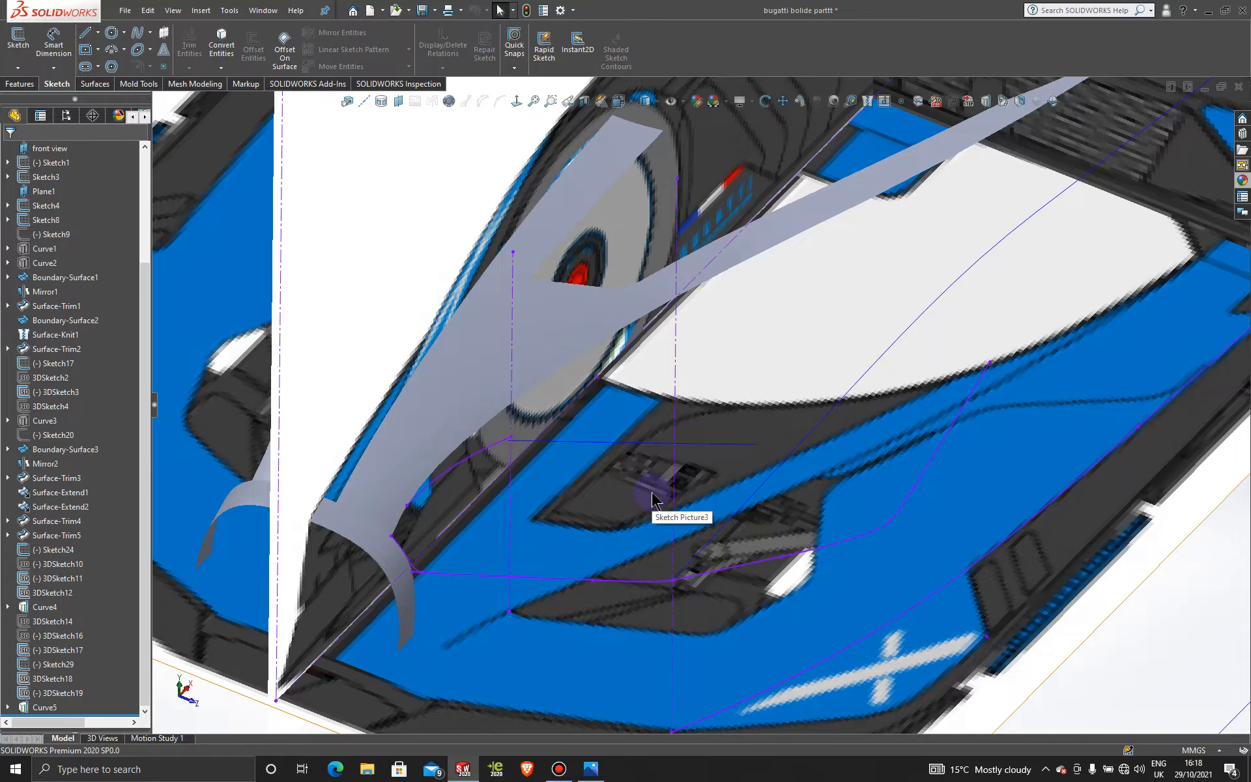
# - Create a 3D sketch with a two-point spline from the front corner of the lower side curve to the rear end of the 3DSketch19 spline
pyautogui.scroll(2, 654, 502)
pyautogui.moveTo(605, 486)
pyautogui.mouseDown(button='middle')
pyautogui.moveTo(595, 471)
pyautogui.moveTo(606, 489)
pyautogui.mouseUp(button='middle')
pyautogui.scroll(-6, 605, 489)
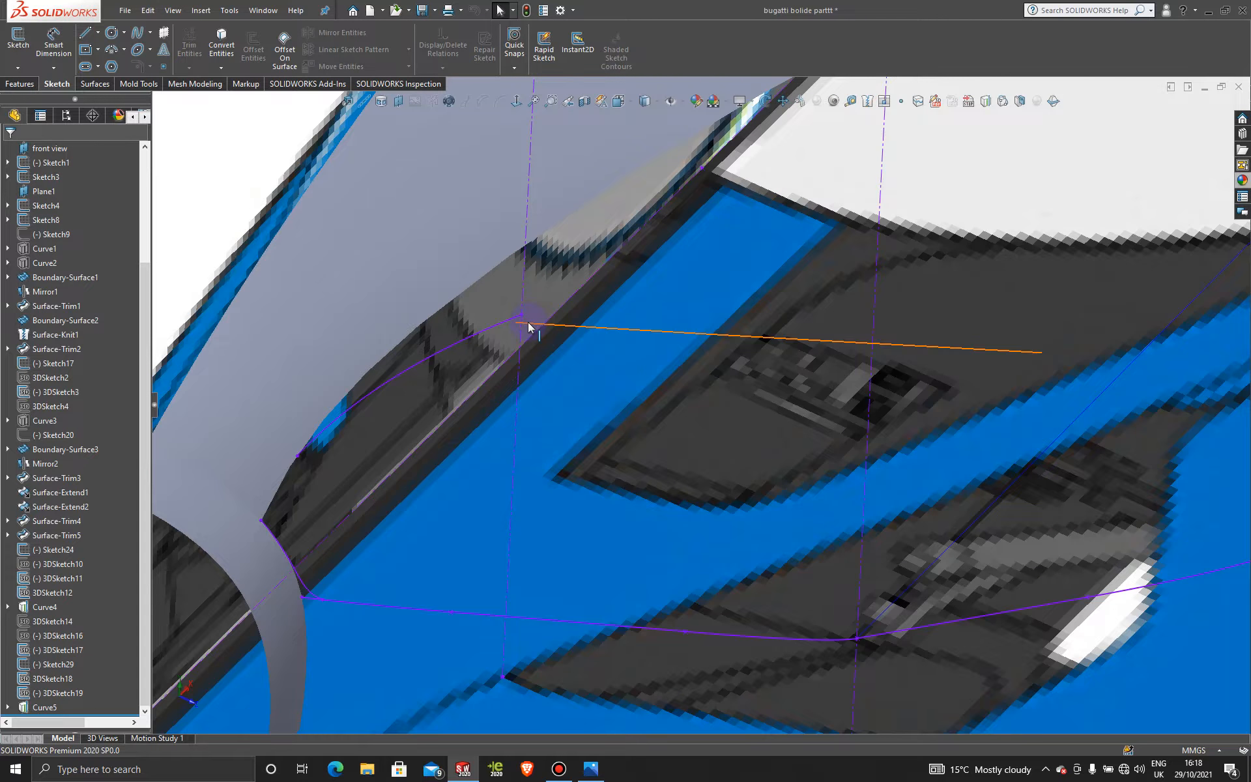
pyautogui.moveTo(553, 385); pyautogui.dragTo(530, 341, button='middle')
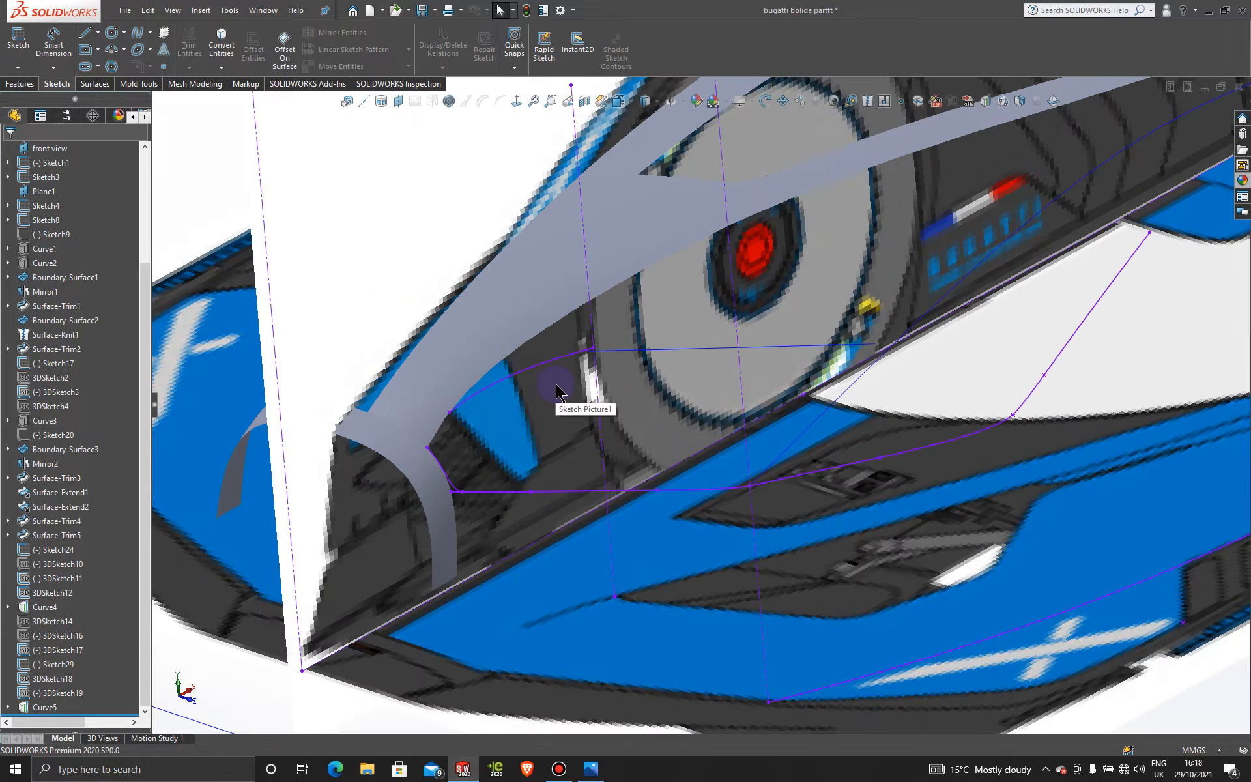
pyautogui.moveTo(556, 391); pyautogui.dragTo(550, 406, button='middle')
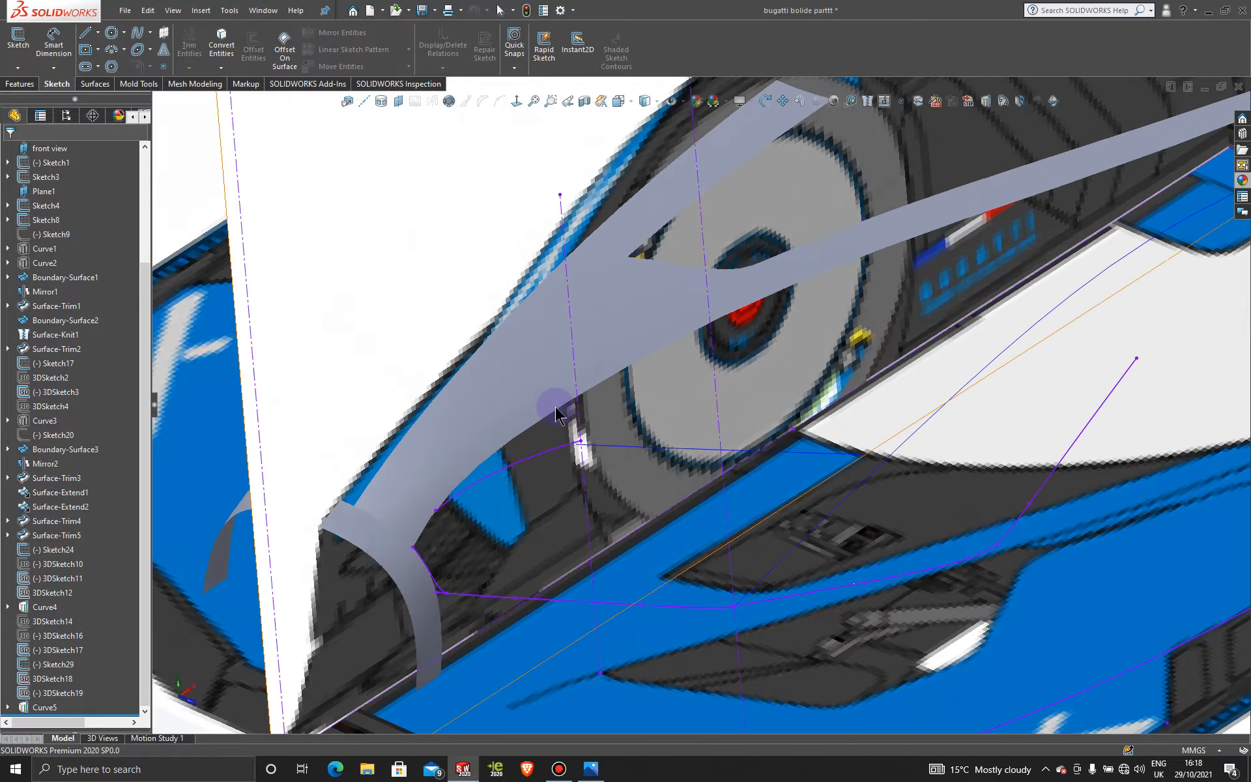
pyautogui.scroll(-5, 506, 500)
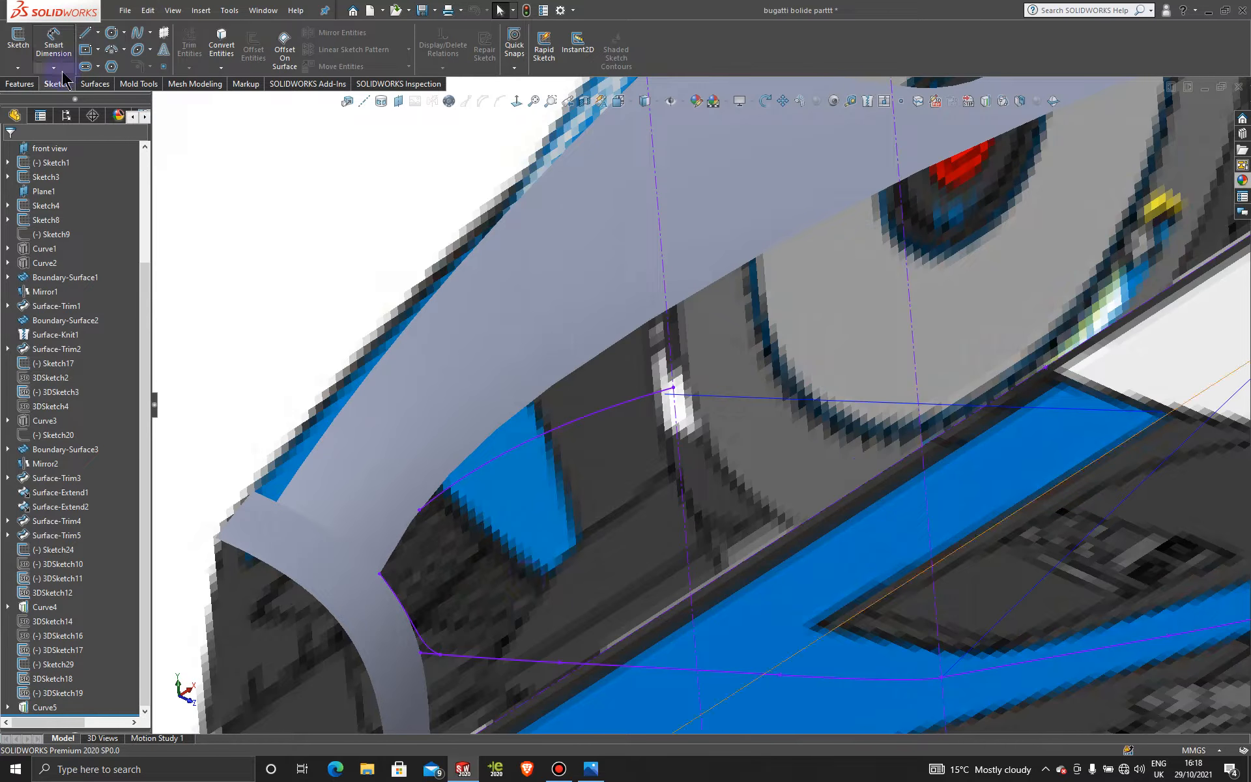
pyautogui.click(17, 68)
pyautogui.click(41, 99)
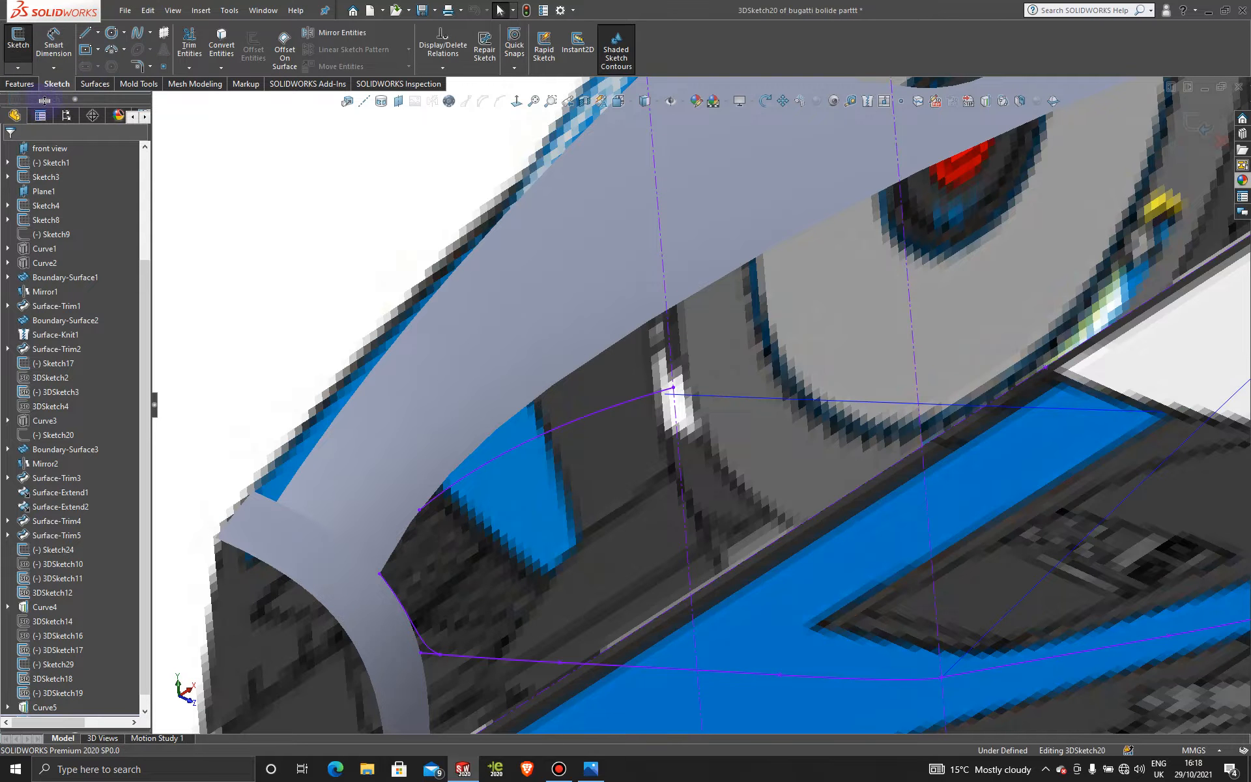
pyautogui.click(137, 34)
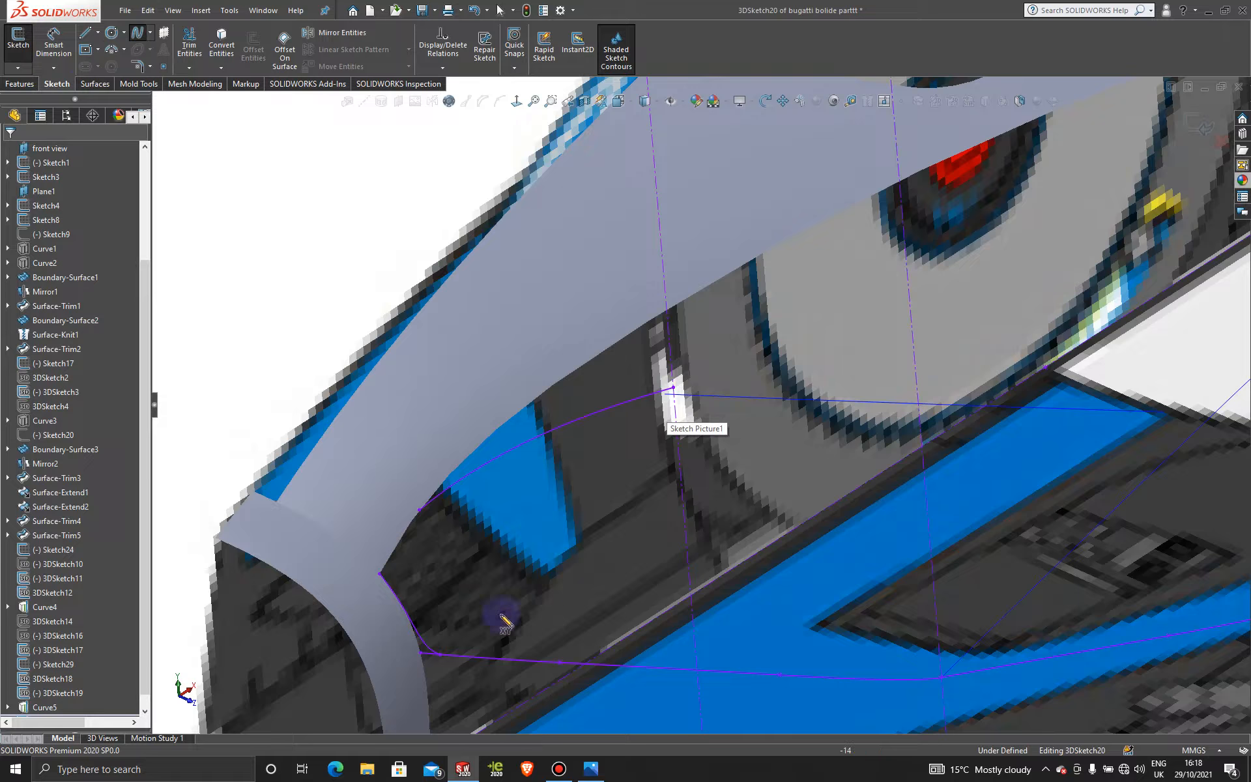
pyautogui.click(440, 655)
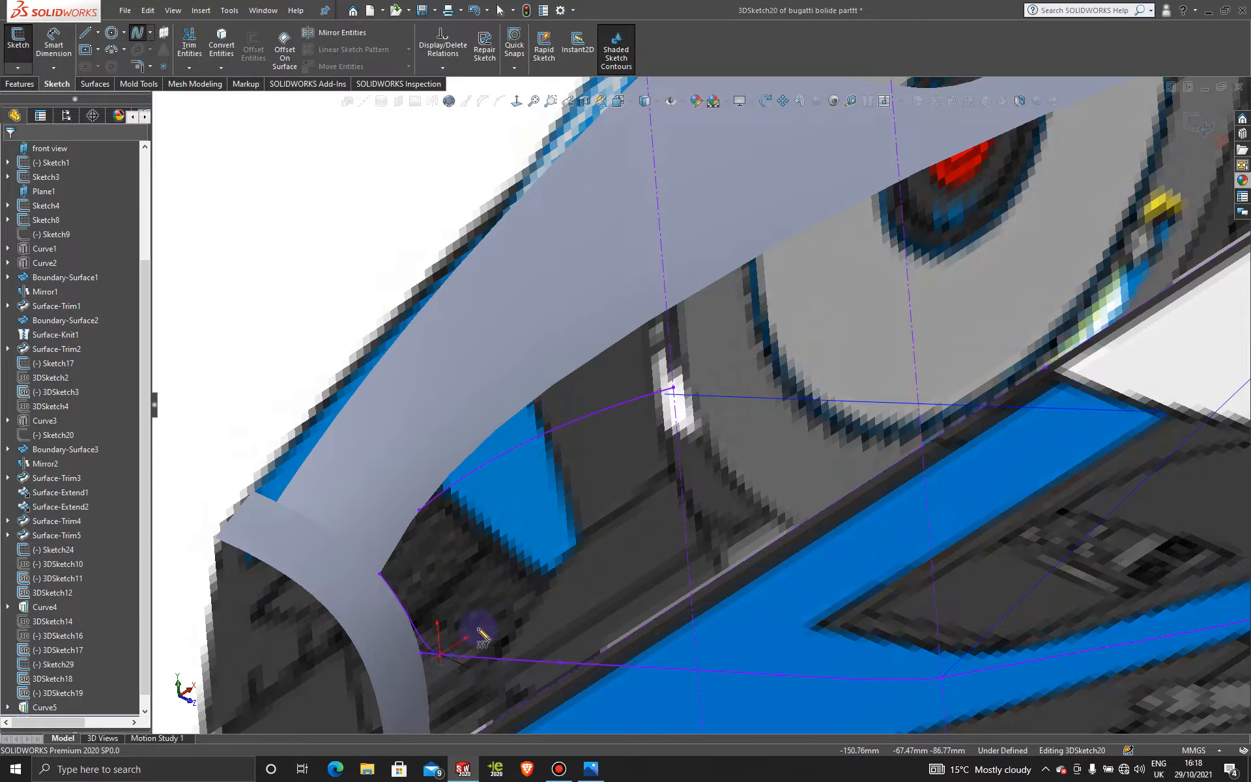
pyautogui.click(673, 388)
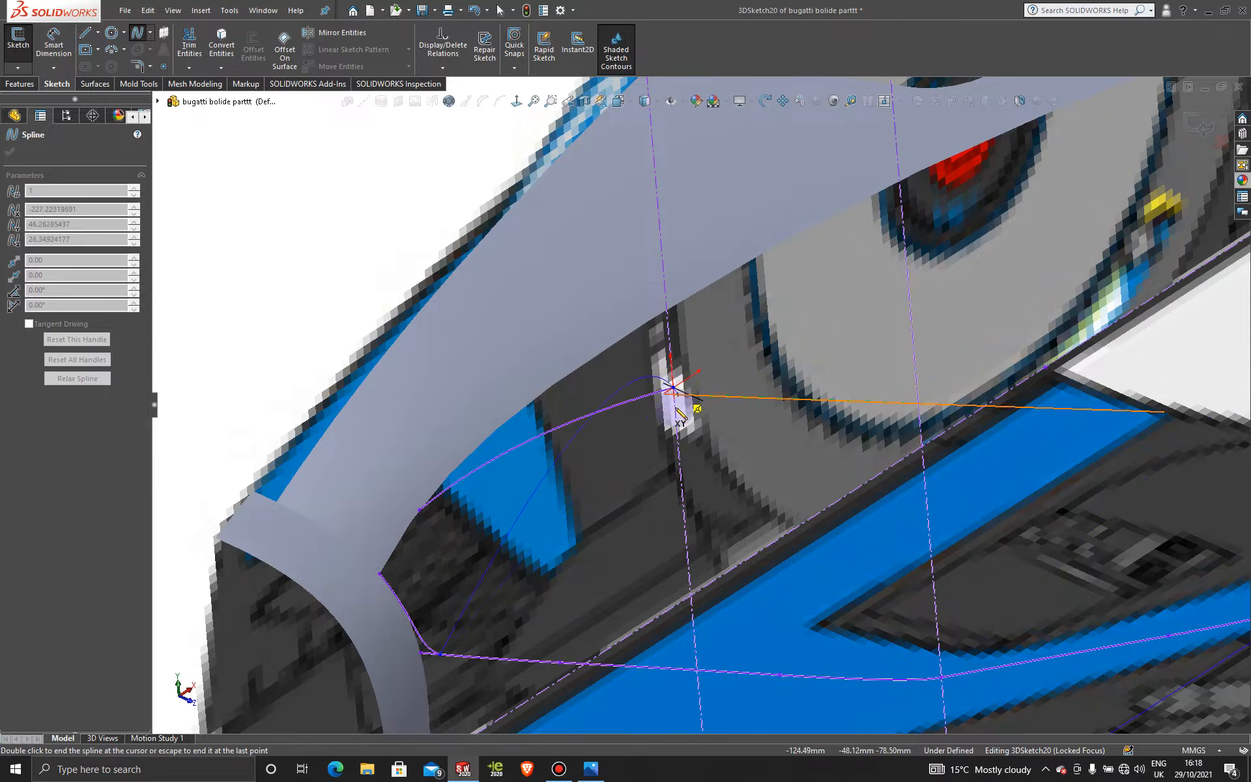
pyautogui.press('Escape')
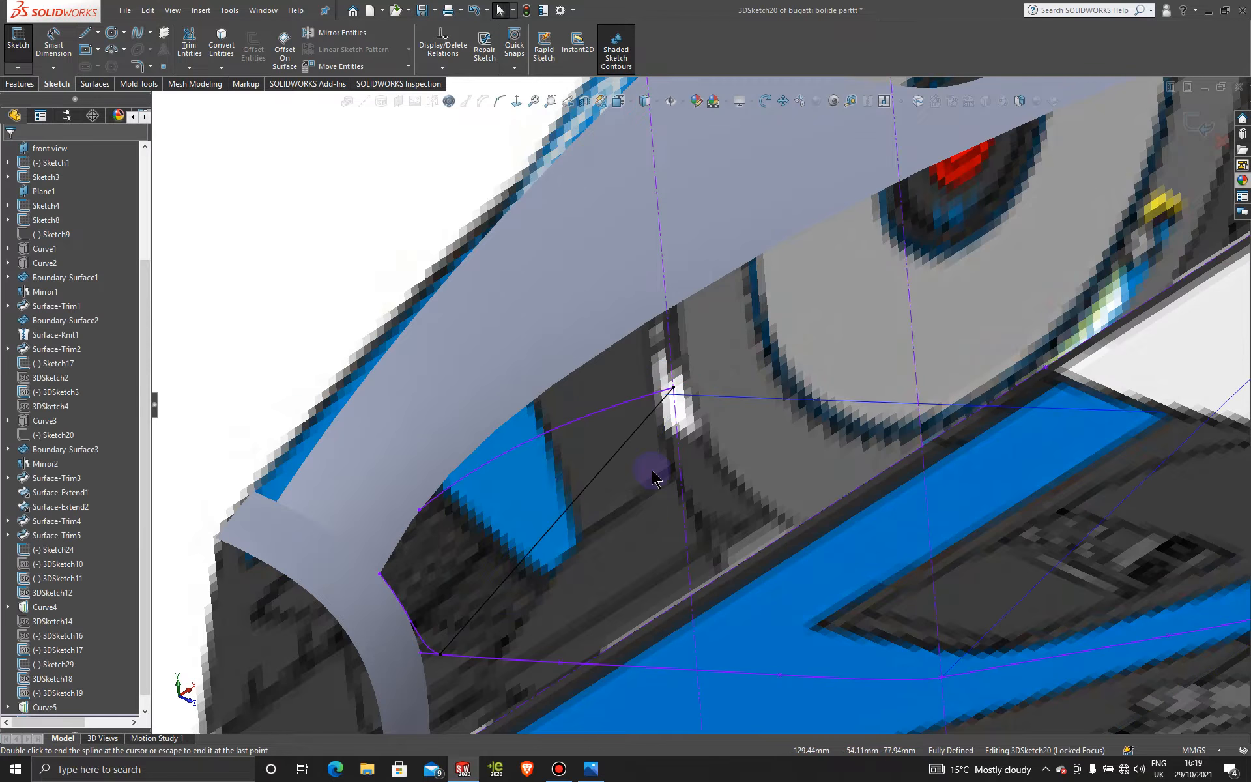
# - In the Front view, raise the new spline's front tangent handle to about 25° so it bows slightly upward, and finish the sketch
pyautogui.scroll(4, 650, 506)
pyautogui.moveTo(617, 487)
pyautogui.mouseDown(button='middle')
pyautogui.moveTo(613, 428)
pyautogui.moveTo(517, 452)
pyautogui.moveTo(528, 464)
pyautogui.moveTo(519, 449)
pyautogui.mouseUp(button='middle')
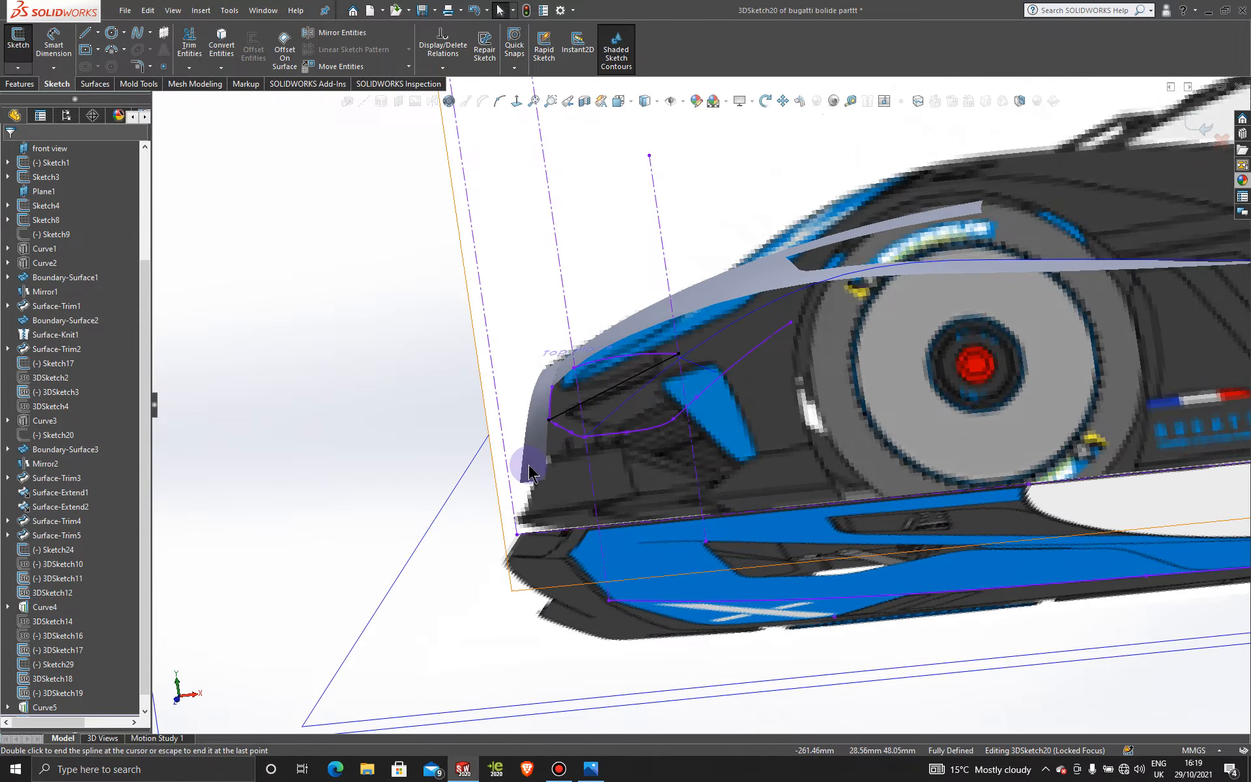
pyautogui.press('space')
pyautogui.click(539, 531)
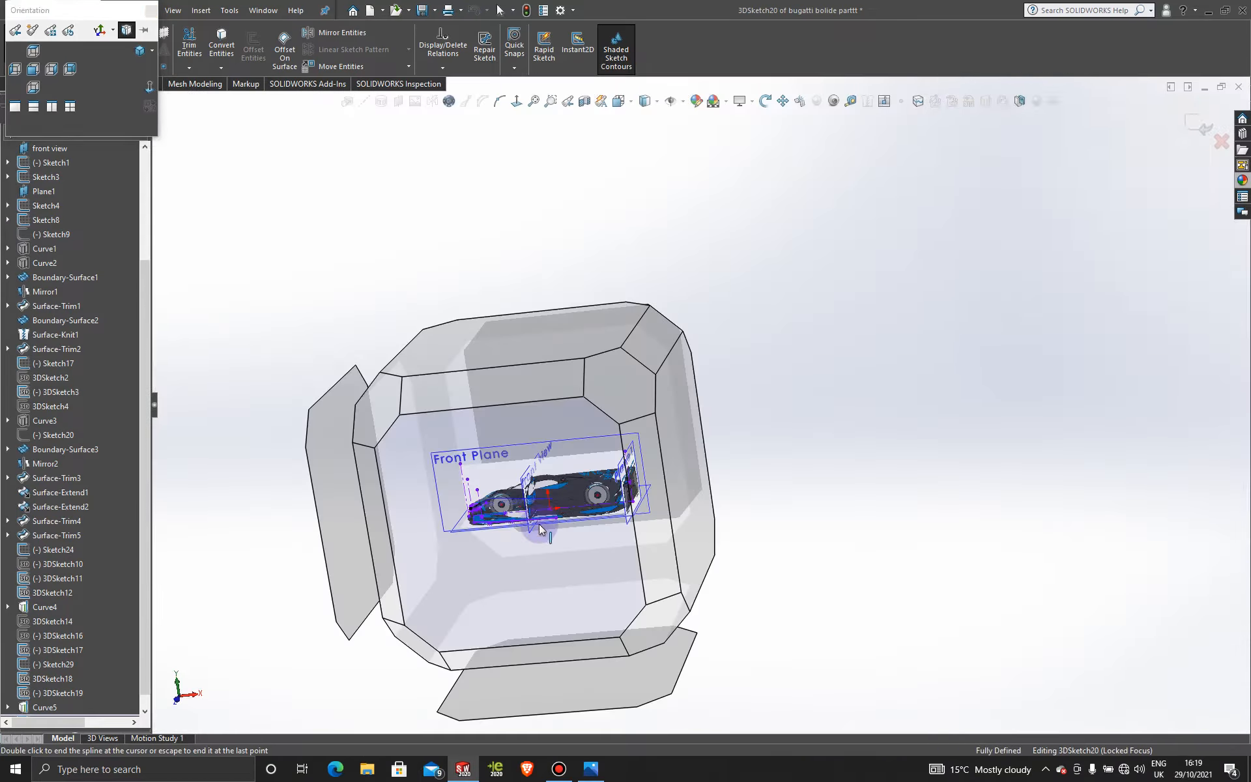
pyautogui.scroll(-5, 460, 456)
pyautogui.scroll(-5, 580, 455)
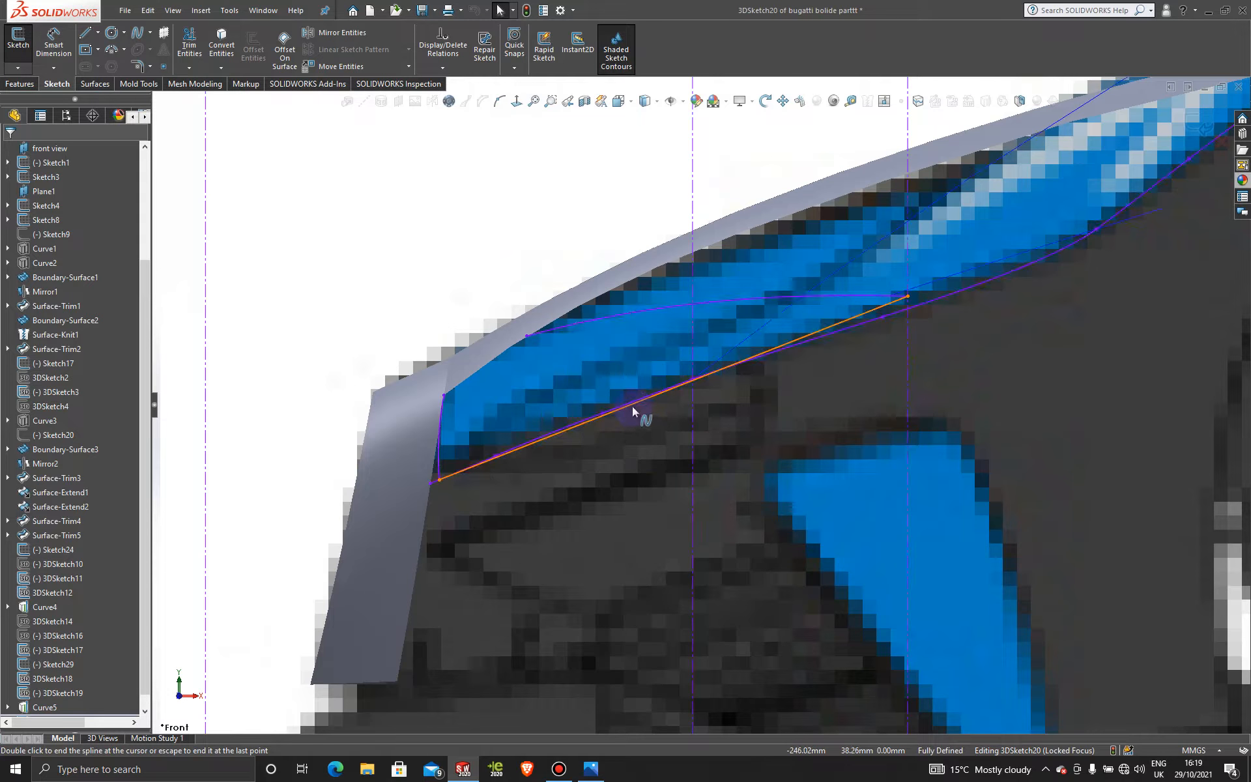
pyautogui.click(820, 331)
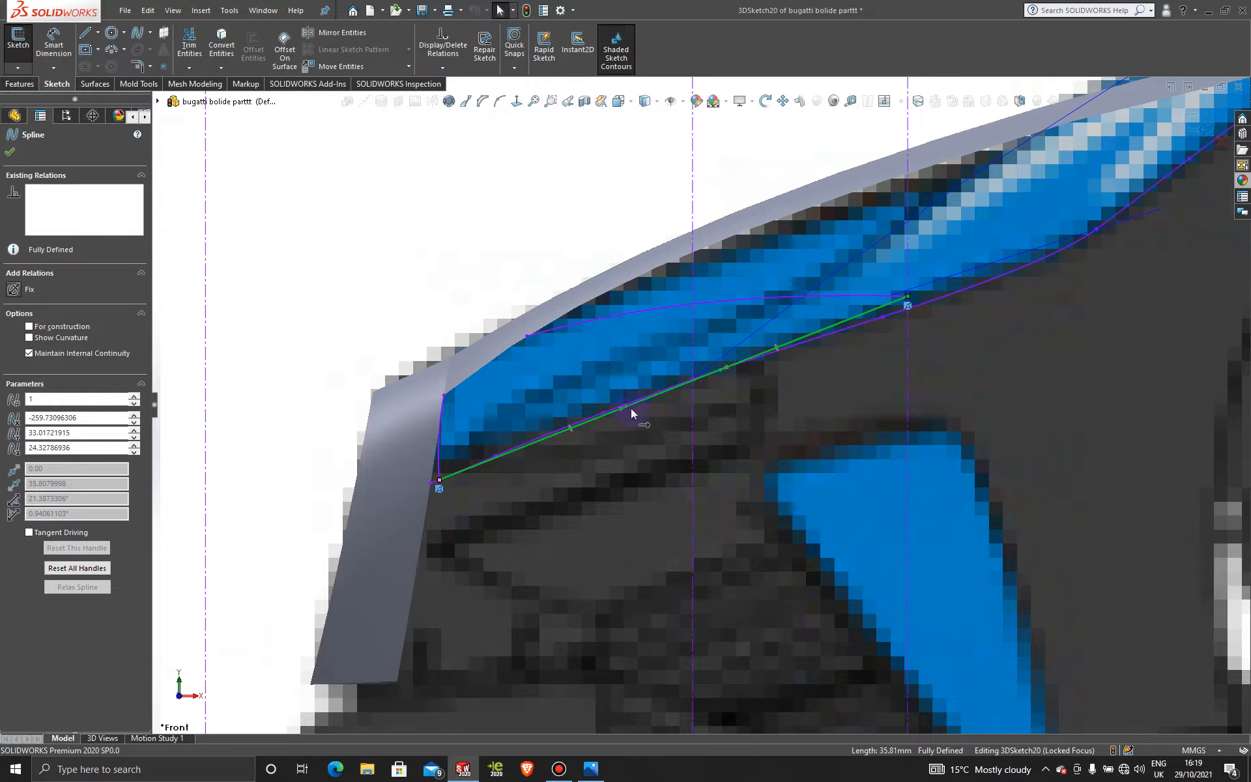
pyautogui.moveTo(628, 408); pyautogui.dragTo(624, 395)
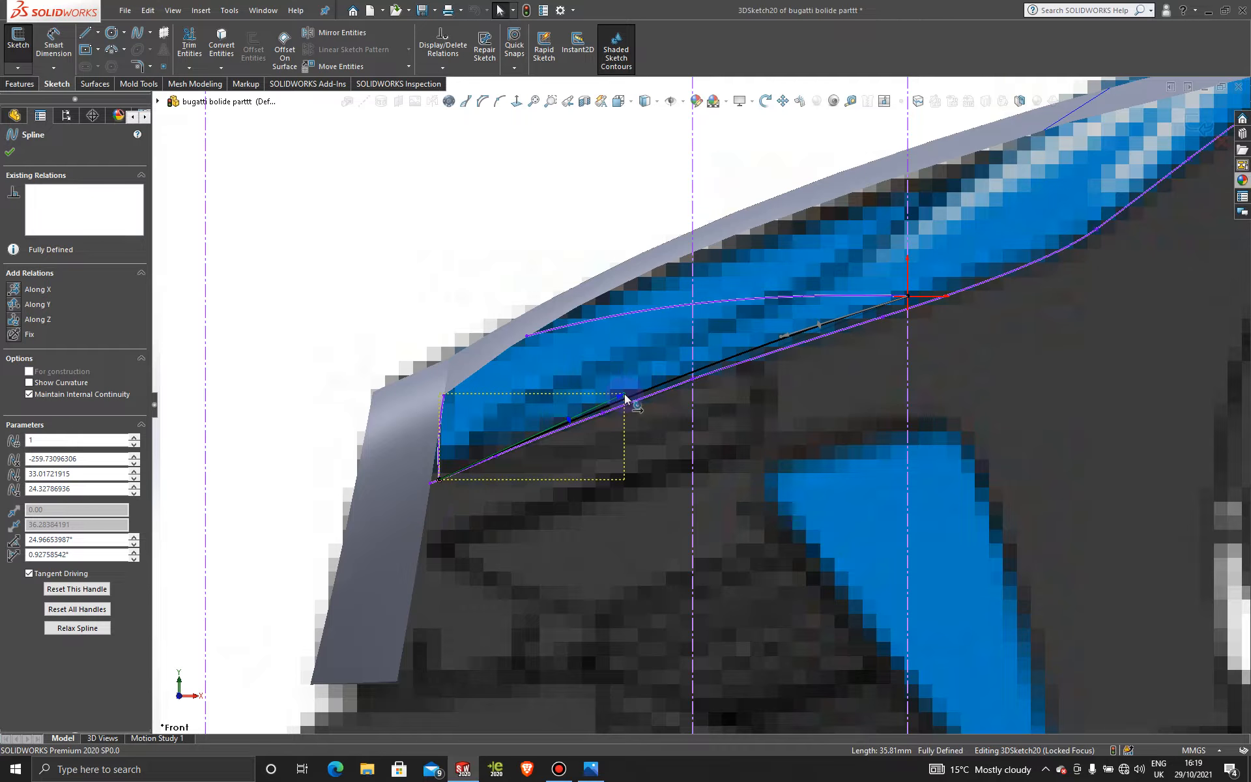
pyautogui.moveTo(625, 395); pyautogui.dragTo(625, 393)
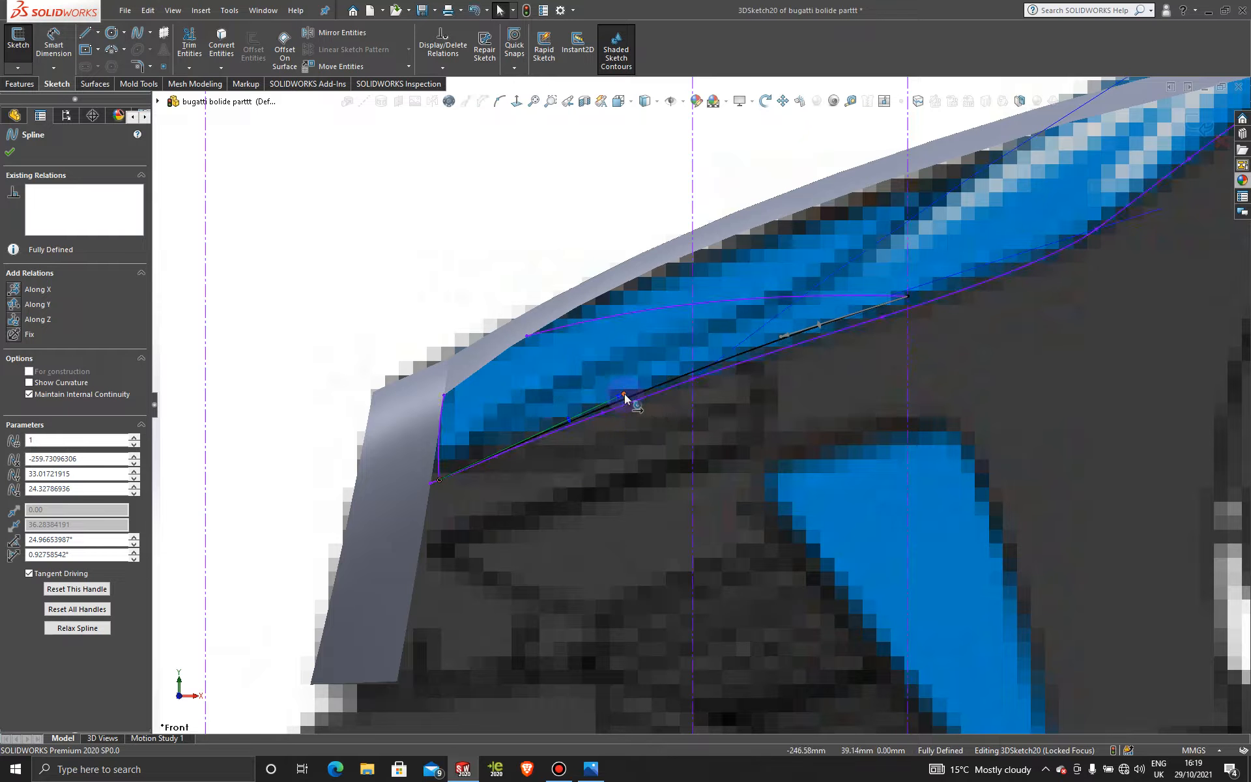
pyautogui.click(1199, 120)
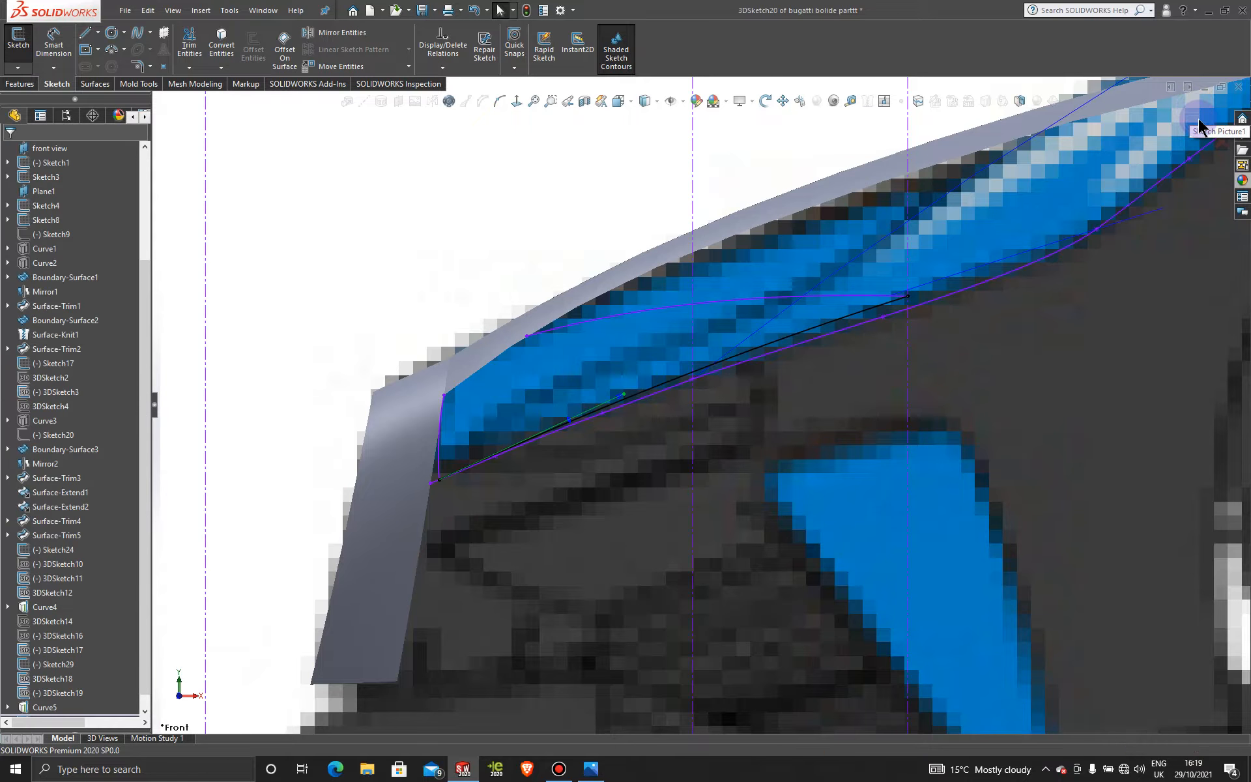
pyautogui.scroll(3, 700, 406)
pyautogui.click(342, 267)
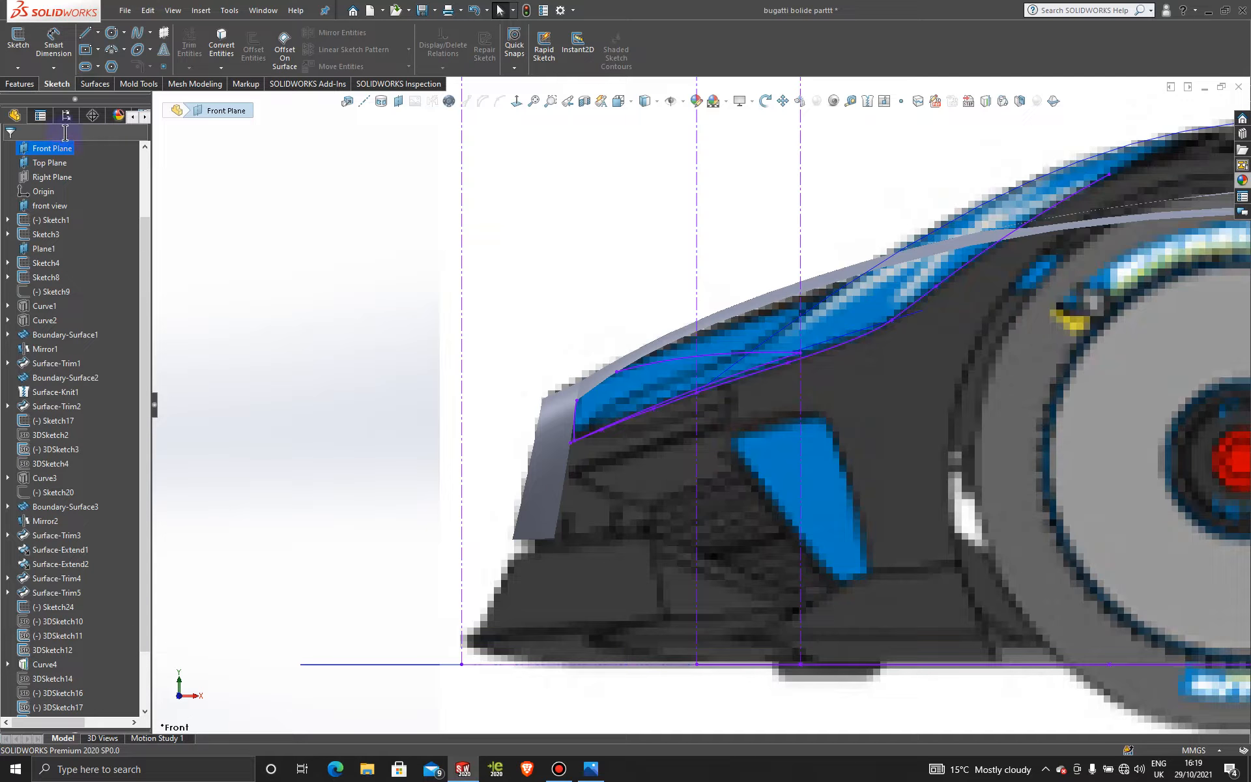
pyautogui.click(559, 771)
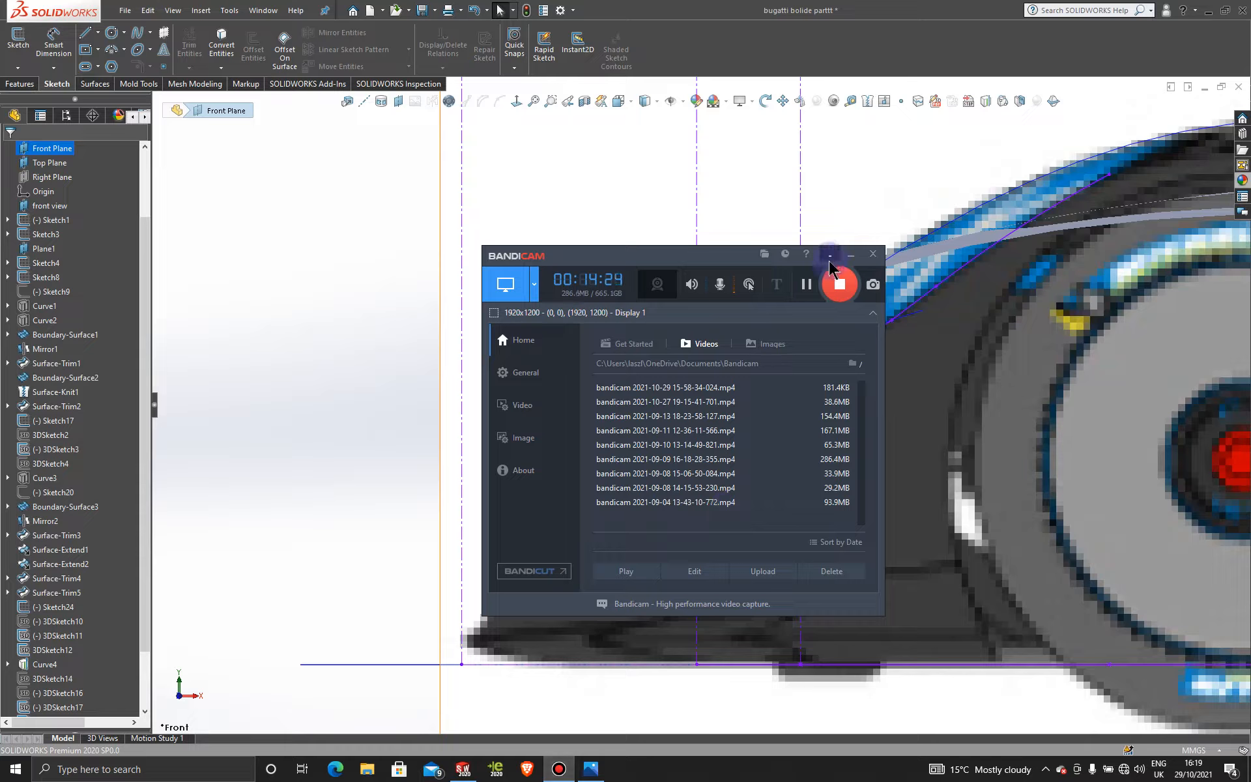
pyautogui.click(851, 254)
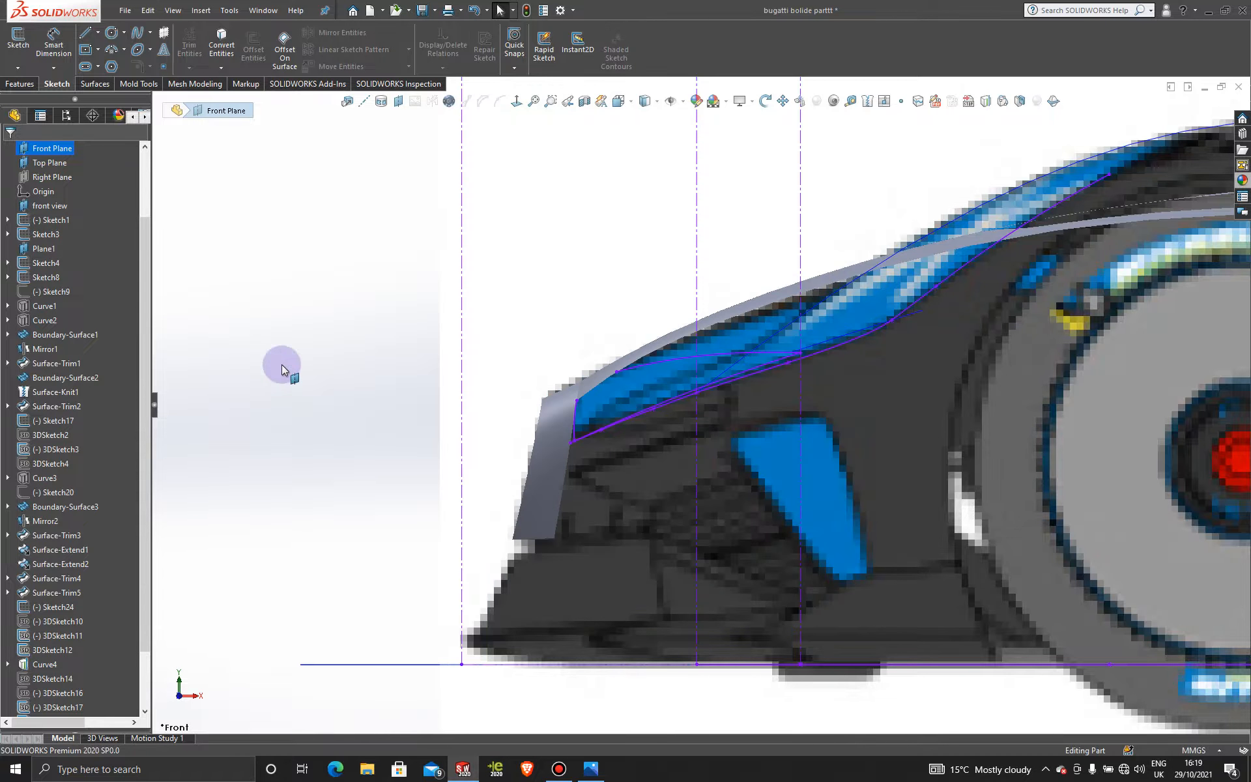
# - Hide the blueprint pictures by activating Display State-2
pyautogui.click(66, 116)
pyautogui.click(70, 701)
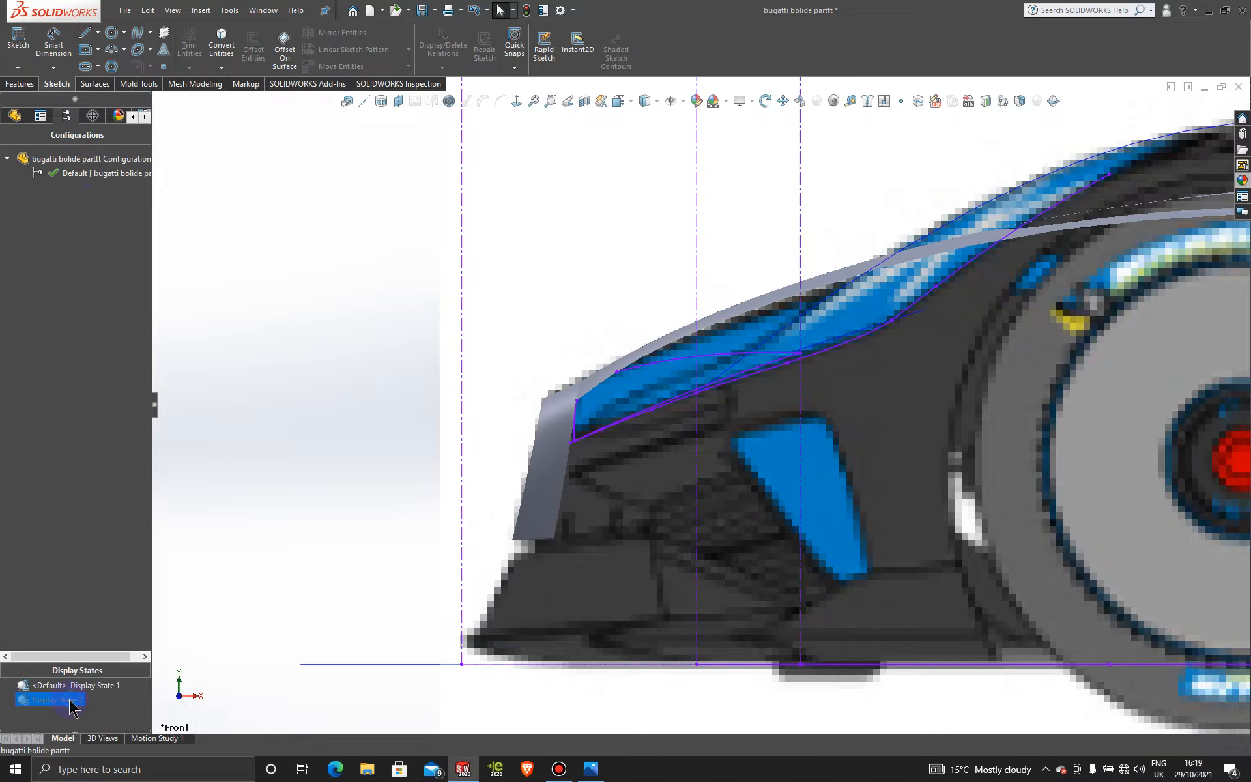
pyautogui.doubleClick(69, 701)
# - Examine up close how the front end of the 3DSketch19 spline meets the hood surface edge and the surrounding side curves
pyautogui.moveTo(664, 408)
pyautogui.mouseDown(button='middle')
pyautogui.moveTo(721, 447)
pyautogui.moveTo(705, 489)
pyautogui.moveTo(721, 514)
pyautogui.mouseUp(button='middle')
pyautogui.scroll(-4, 716, 389)
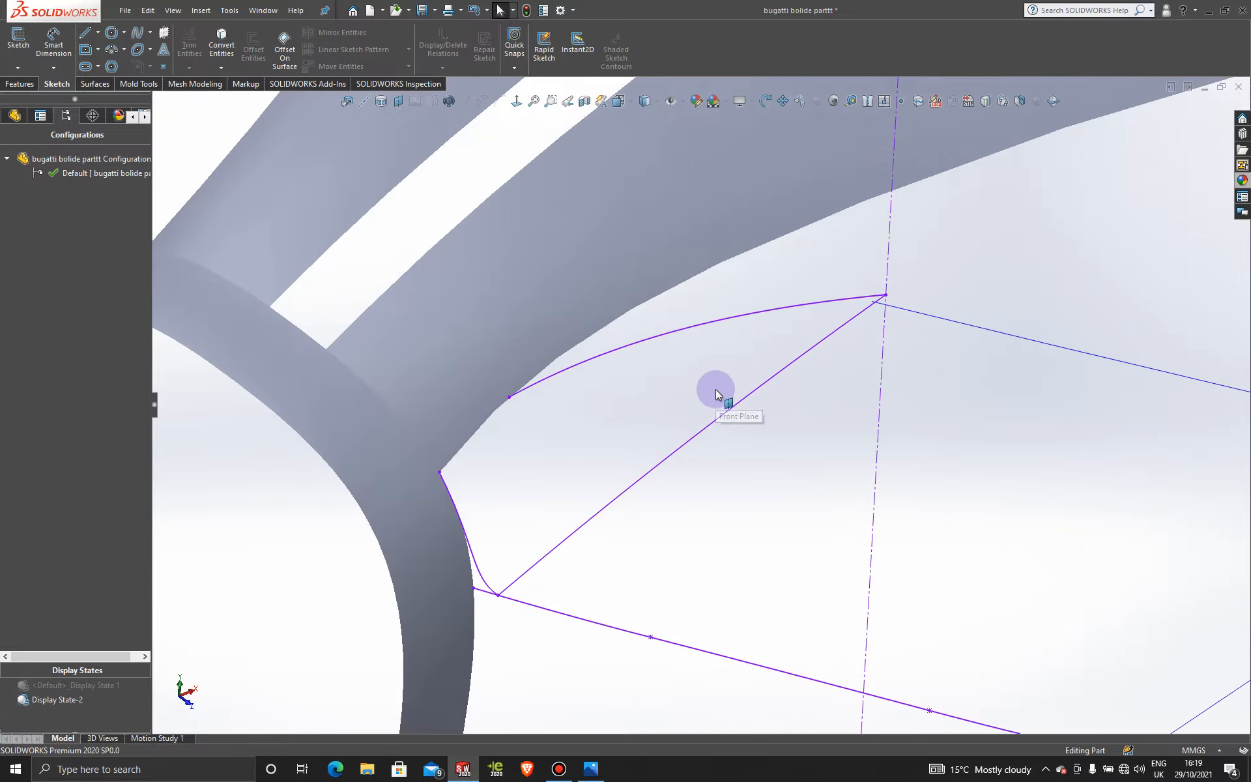
pyautogui.scroll(-3, 627, 406)
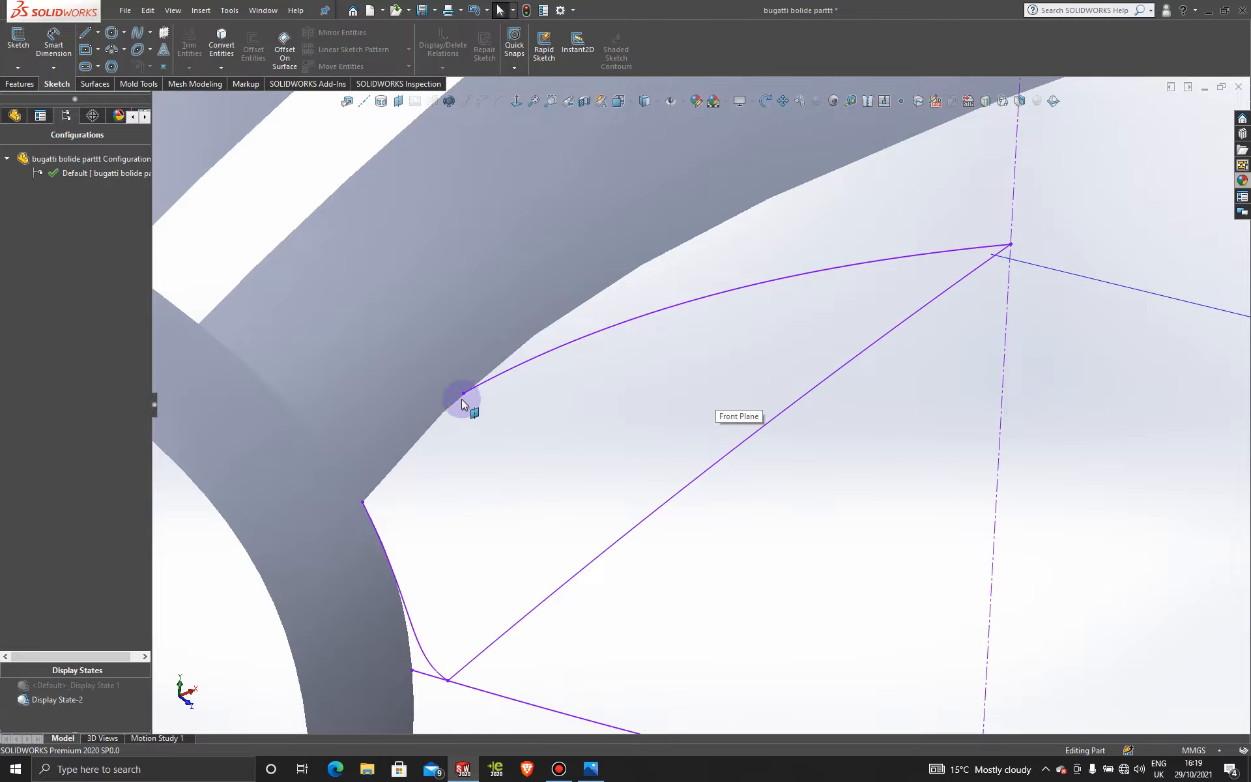
pyautogui.scroll(-3, 472, 421)
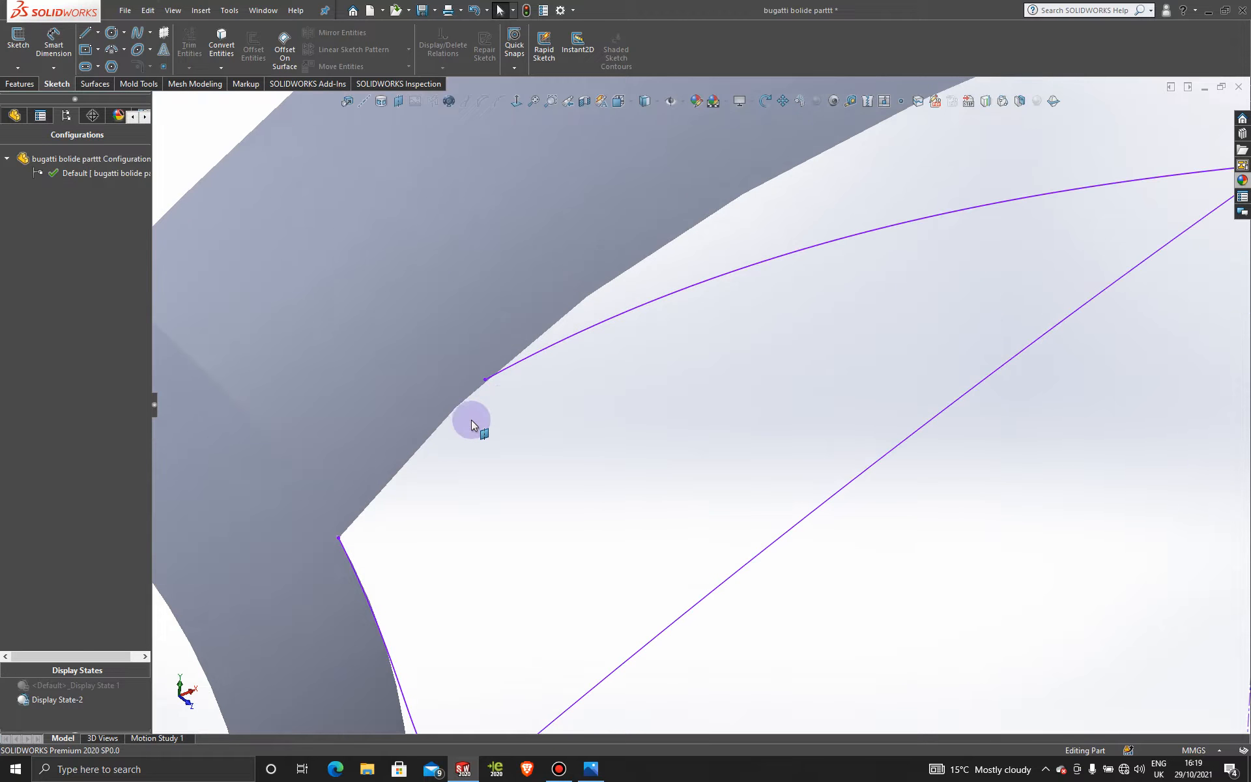
pyautogui.click(487, 382)
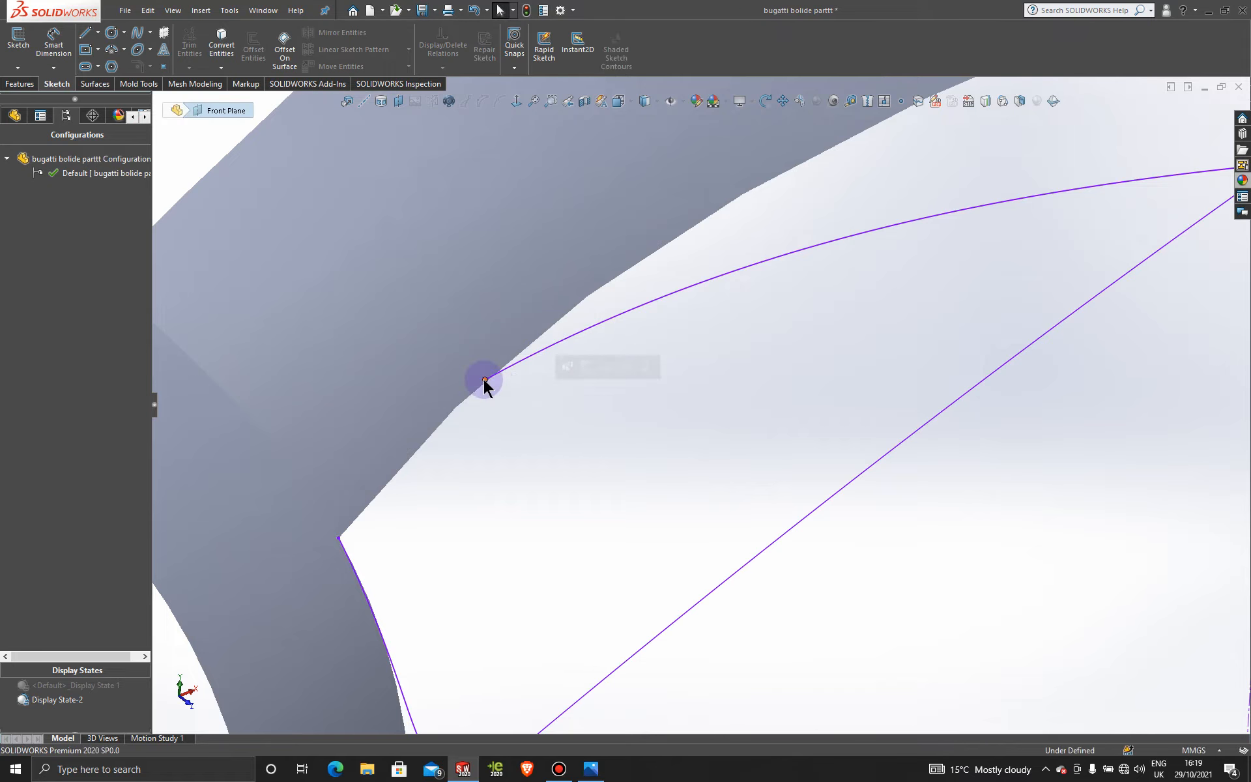
pyautogui.scroll(-5, 508, 403)
pyautogui.moveTo(509, 403); pyautogui.dragTo(733, 421, button='middle')
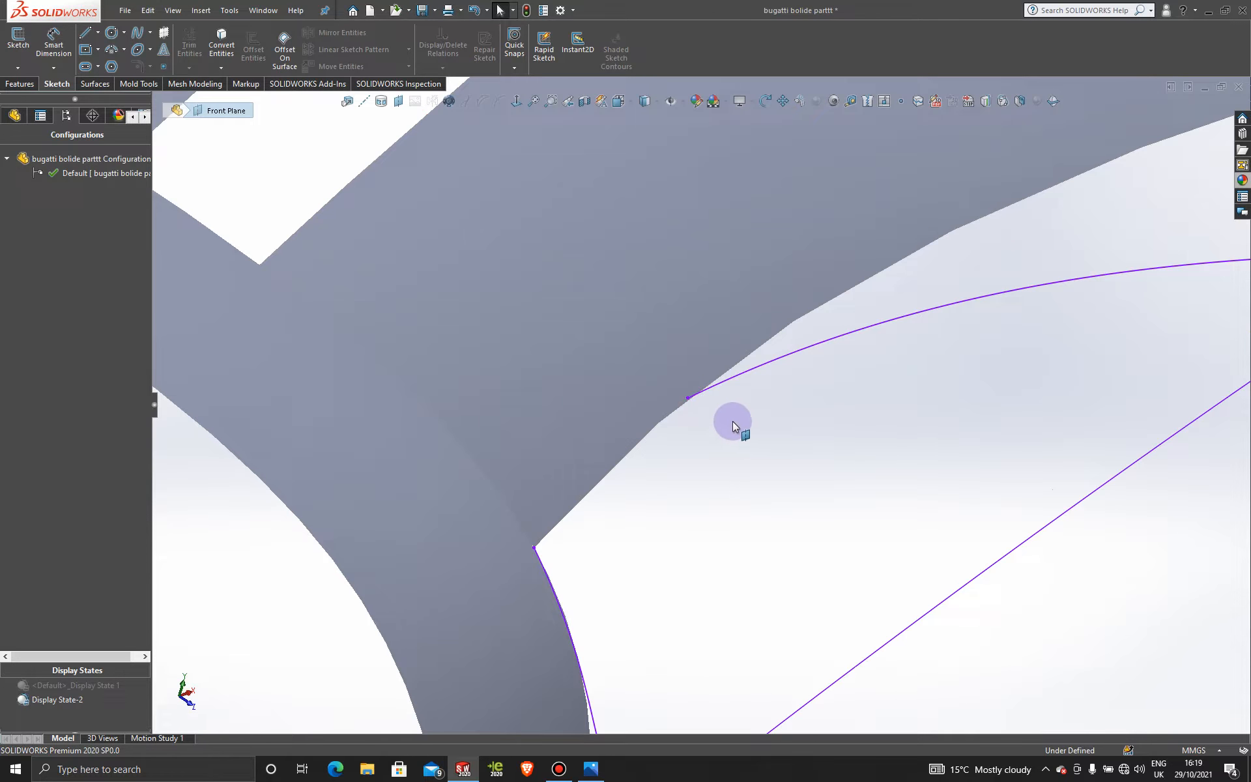
pyautogui.click(688, 398)
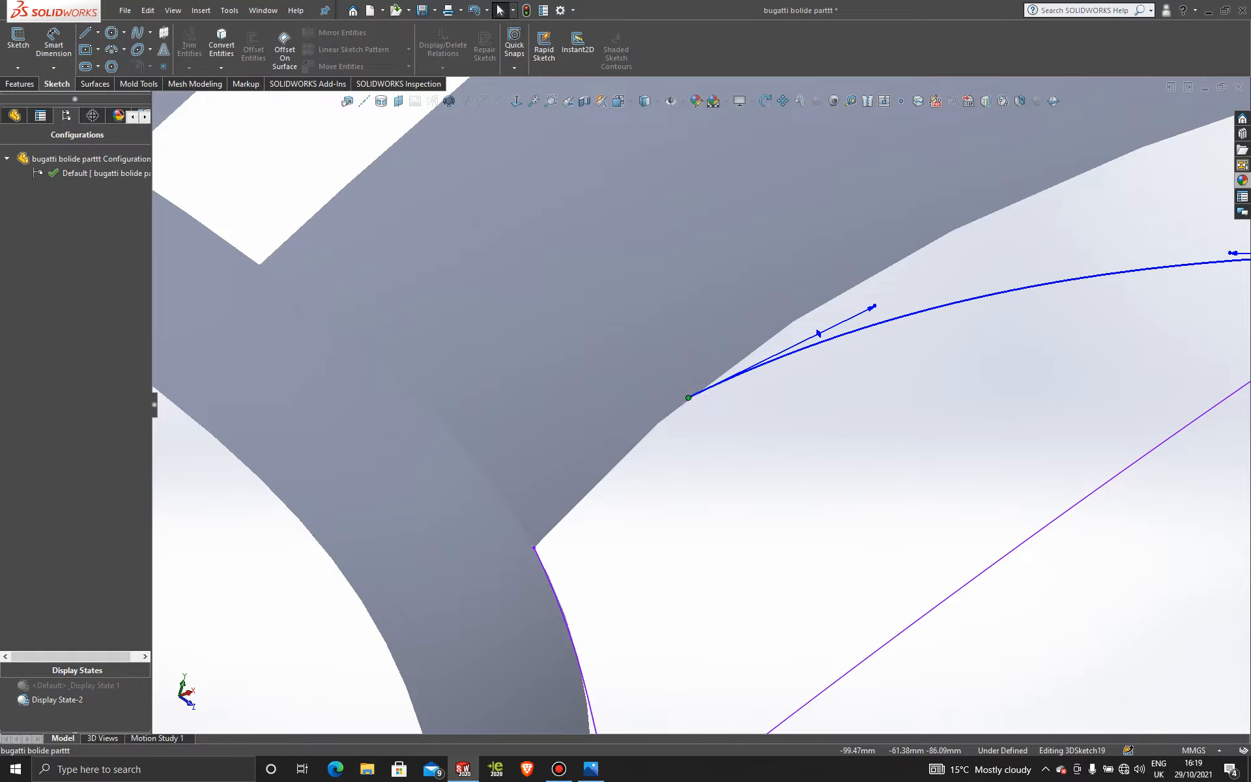
pyautogui.click(722, 414)
pyautogui.scroll(2, 682, 456)
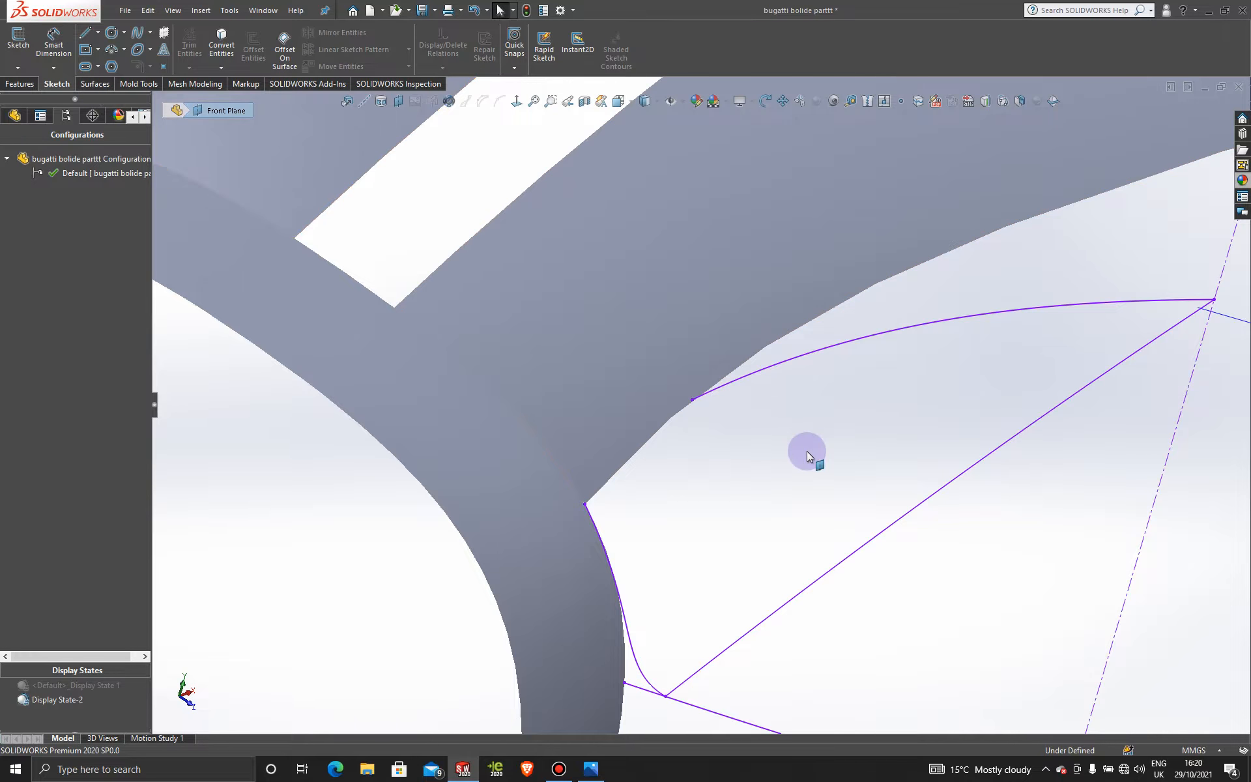
pyautogui.scroll(1, 807, 451)
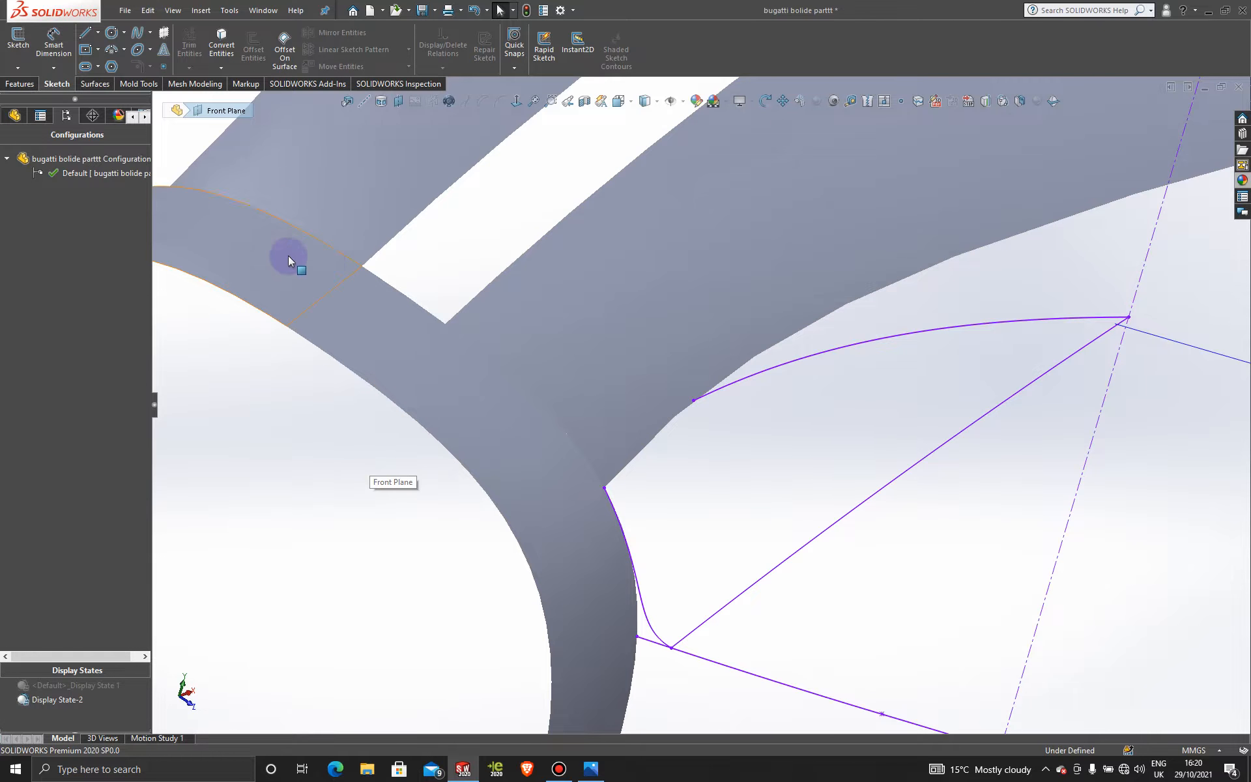
# - Create a filled surface bounded by 3DSketch20, 3DSketch19, the hood surface edge and 3DSketch17, with Contact edge settings
pyautogui.click(95, 85)
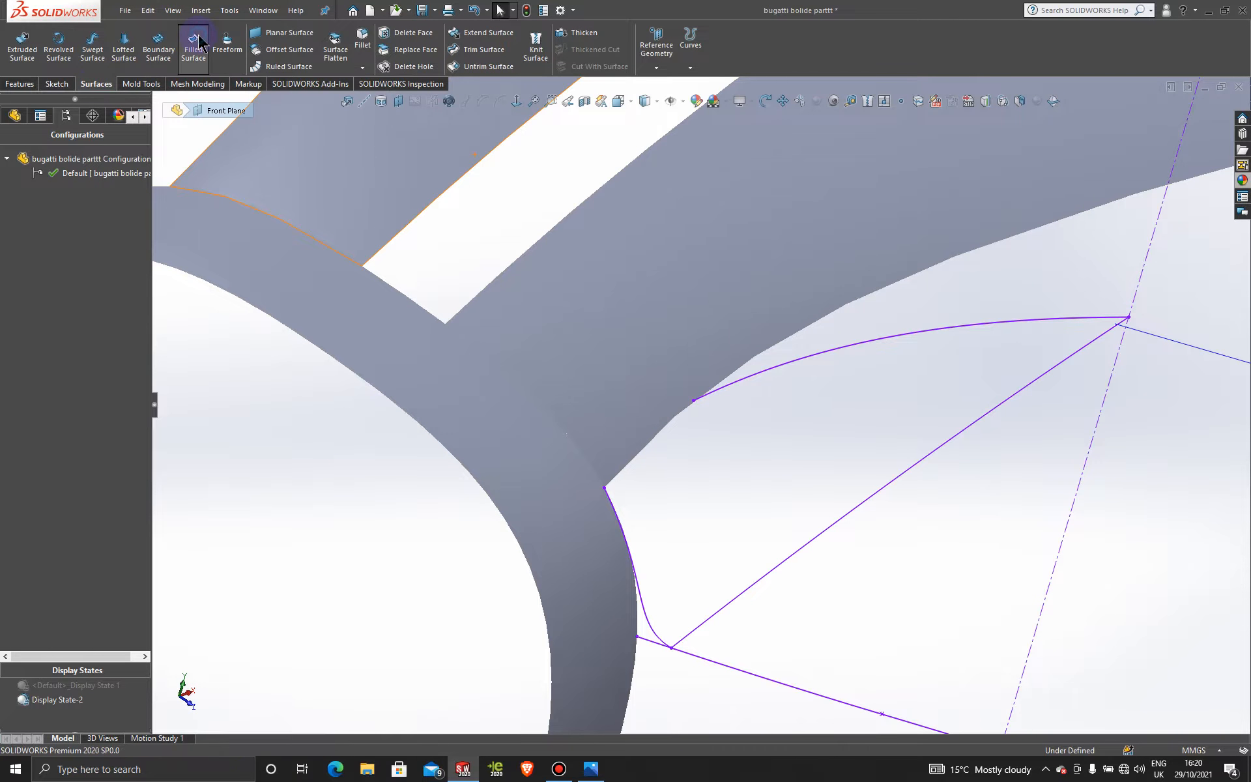
pyautogui.click(194, 46)
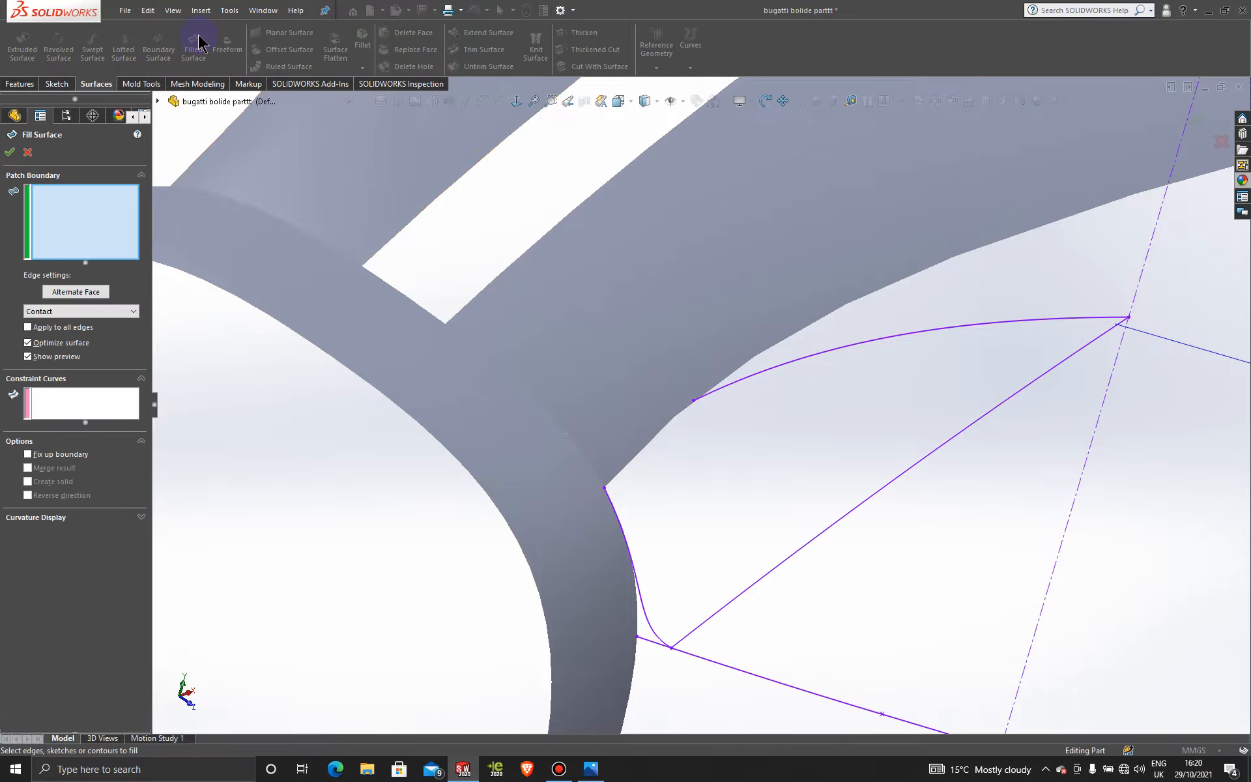
pyautogui.click(875, 498)
pyautogui.click(893, 338)
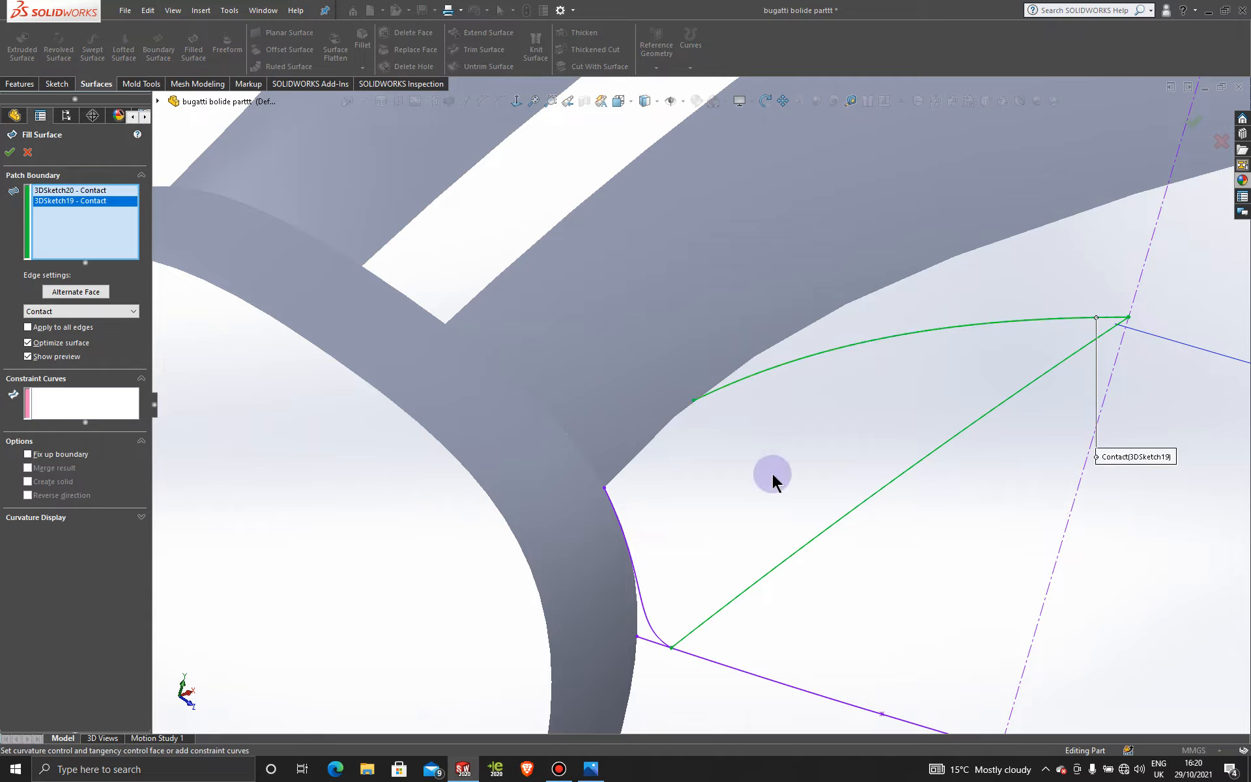
pyautogui.click(644, 449)
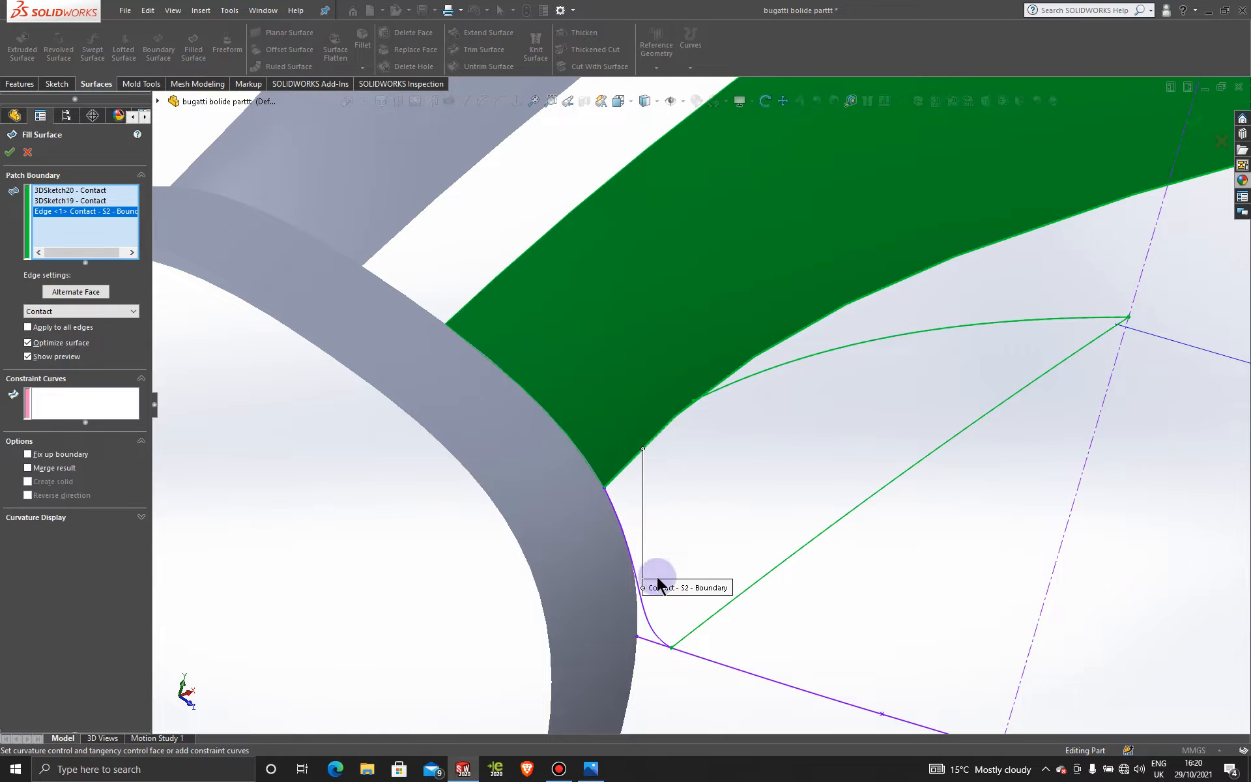
pyautogui.click(647, 619)
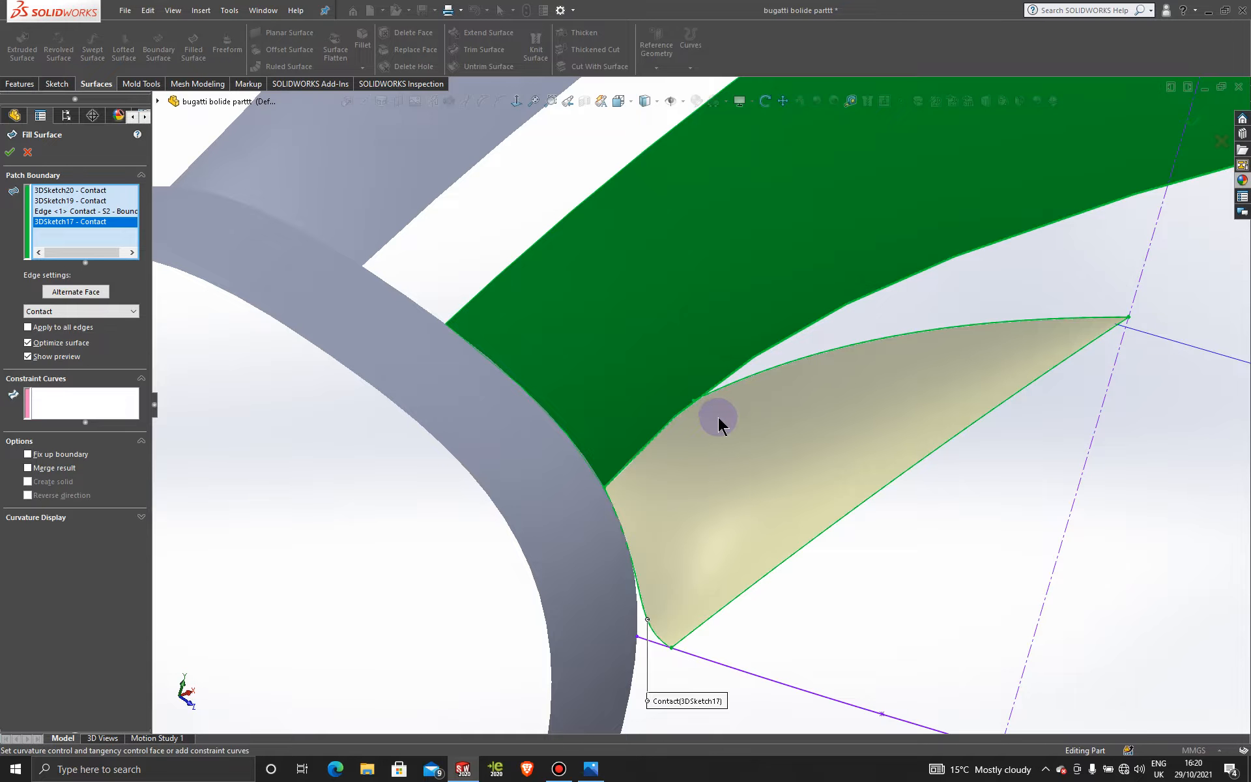
pyautogui.moveTo(867, 568)
pyautogui.mouseDown(button='middle')
pyautogui.moveTo(838, 554)
pyautogui.moveTo(848, 558)
pyautogui.mouseUp(button='middle')
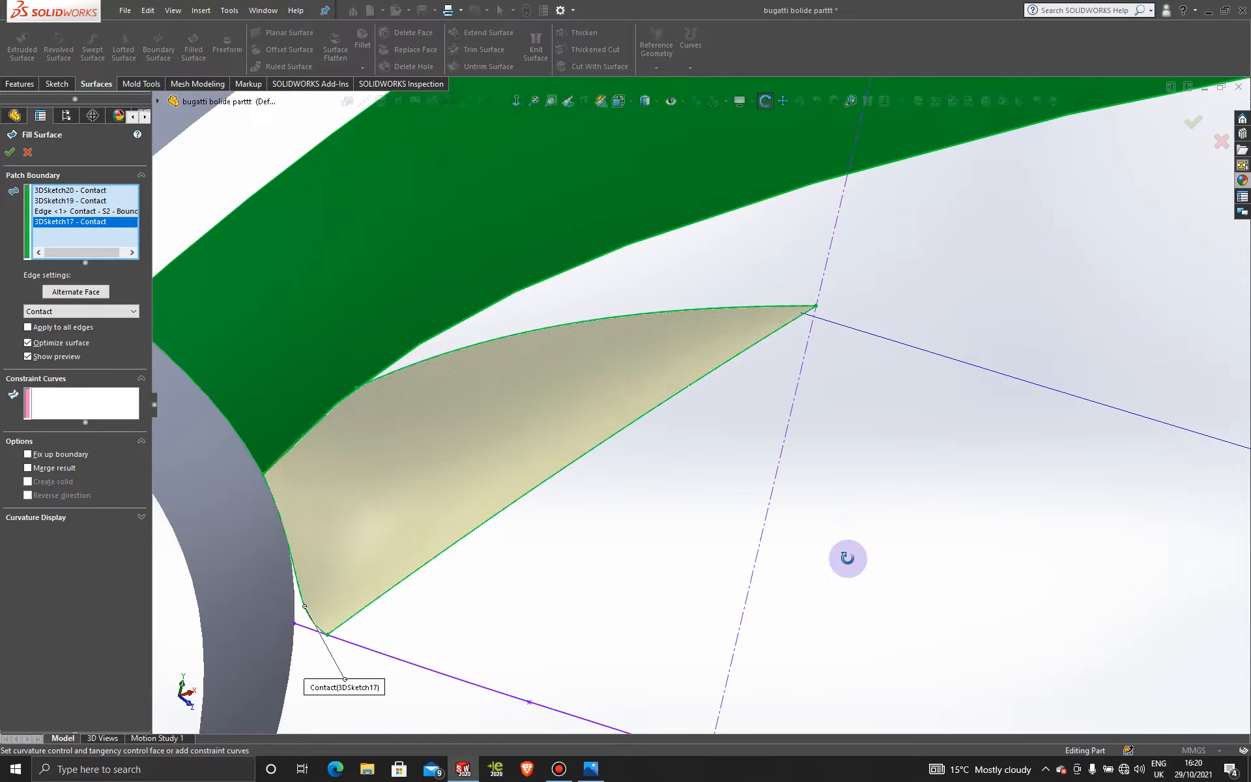
pyautogui.click(9, 153)
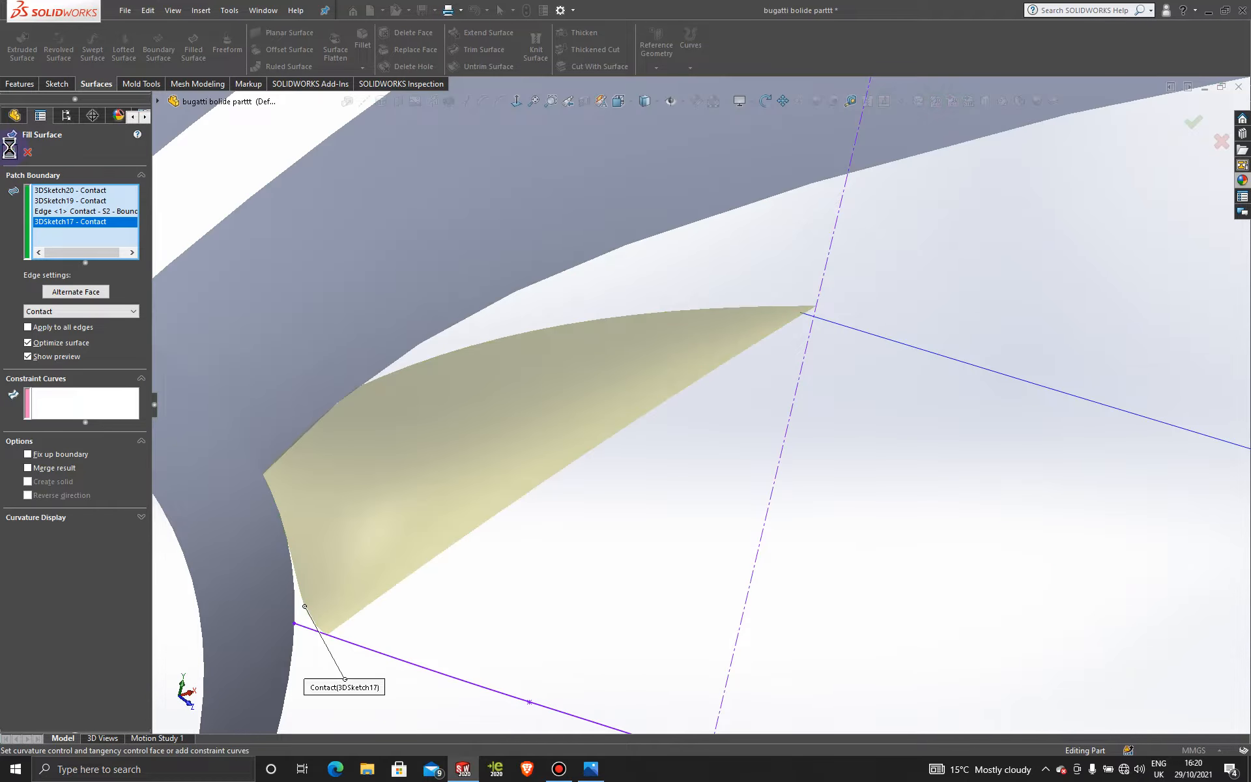
pyautogui.moveTo(473, 429)
pyautogui.mouseDown(button='middle')
pyautogui.moveTo(633, 492)
pyautogui.moveTo(617, 532)
pyautogui.moveTo(515, 365)
pyautogui.moveTo(625, 427)
pyautogui.moveTo(603, 383)
pyautogui.moveTo(551, 372)
pyautogui.moveTo(645, 350)
pyautogui.moveTo(701, 400)
pyautogui.moveTo(717, 313)
pyautogui.moveTo(675, 258)
pyautogui.moveTo(678, 411)
pyautogui.moveTo(743, 377)
pyautogui.moveTo(682, 349)
pyautogui.moveTo(608, 340)
pyautogui.moveTo(662, 441)
pyautogui.moveTo(575, 516)
pyautogui.moveTo(564, 480)
pyautogui.moveTo(643, 390)
pyautogui.moveTo(671, 391)
pyautogui.moveTo(636, 396)
pyautogui.mouseUp(button='middle')
pyautogui.press('Escape')
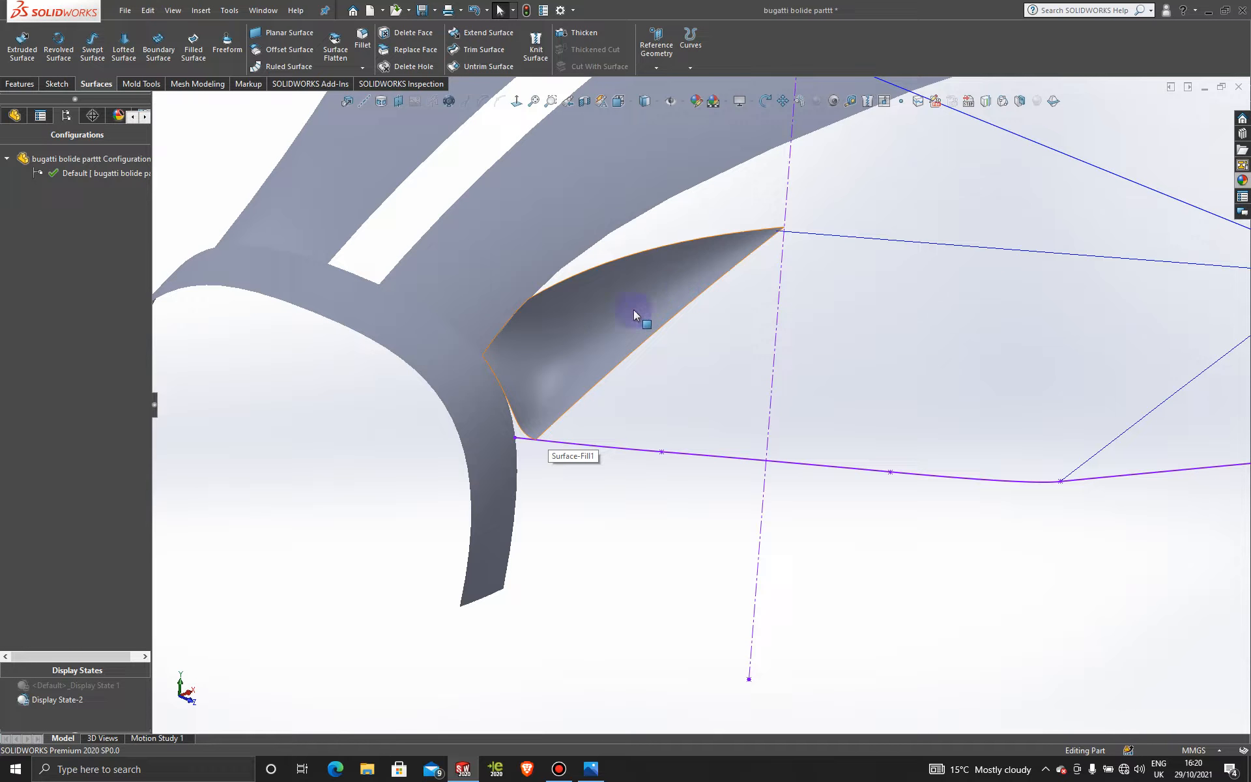
# - Inspect the filled surface beside the hood from the front side, and delete that feature
pyautogui.moveTo(746, 413)
pyautogui.mouseDown(button='middle')
pyautogui.moveTo(728, 402)
pyautogui.moveTo(685, 413)
pyautogui.moveTo(650, 391)
pyautogui.moveTo(659, 433)
pyautogui.moveTo(732, 293)
pyautogui.moveTo(676, 366)
pyautogui.moveTo(707, 400)
pyautogui.moveTo(737, 397)
pyautogui.mouseUp(button='middle')
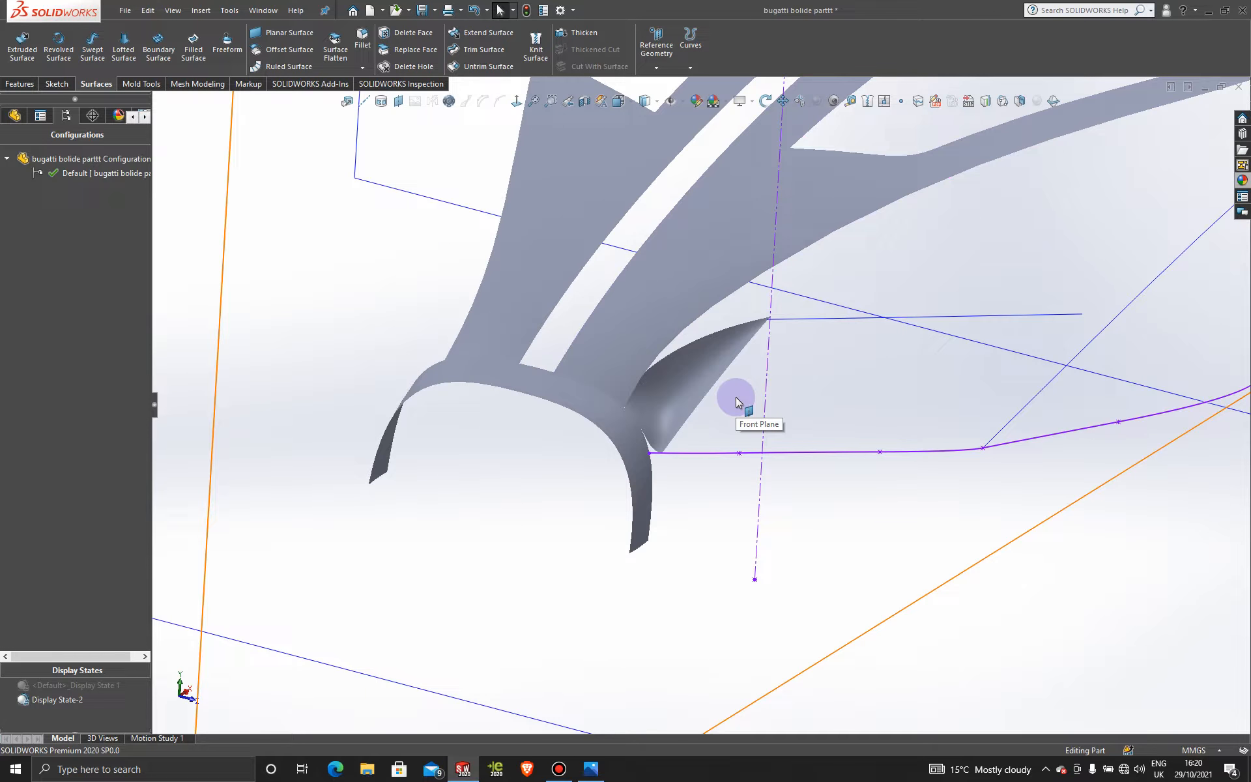
pyautogui.scroll(-3, 737, 397)
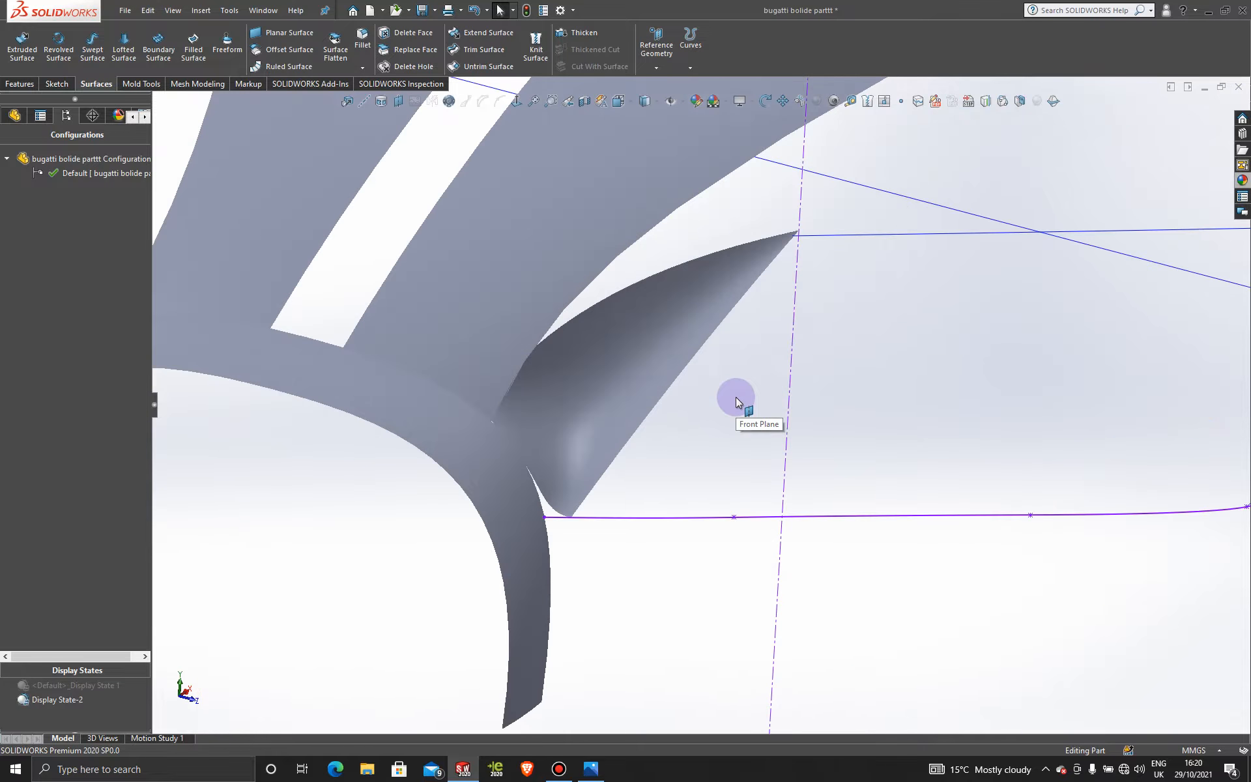
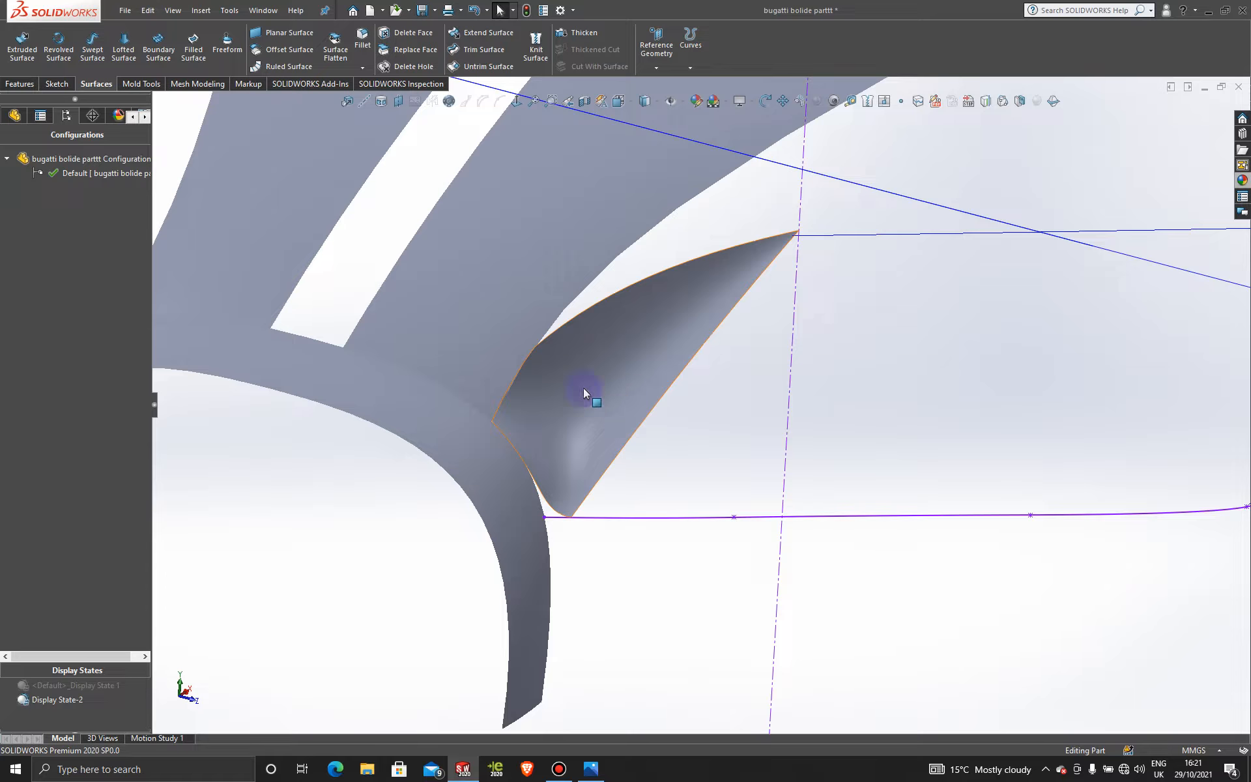
pyautogui.click(643, 406)
pyautogui.rightClick(628, 371)
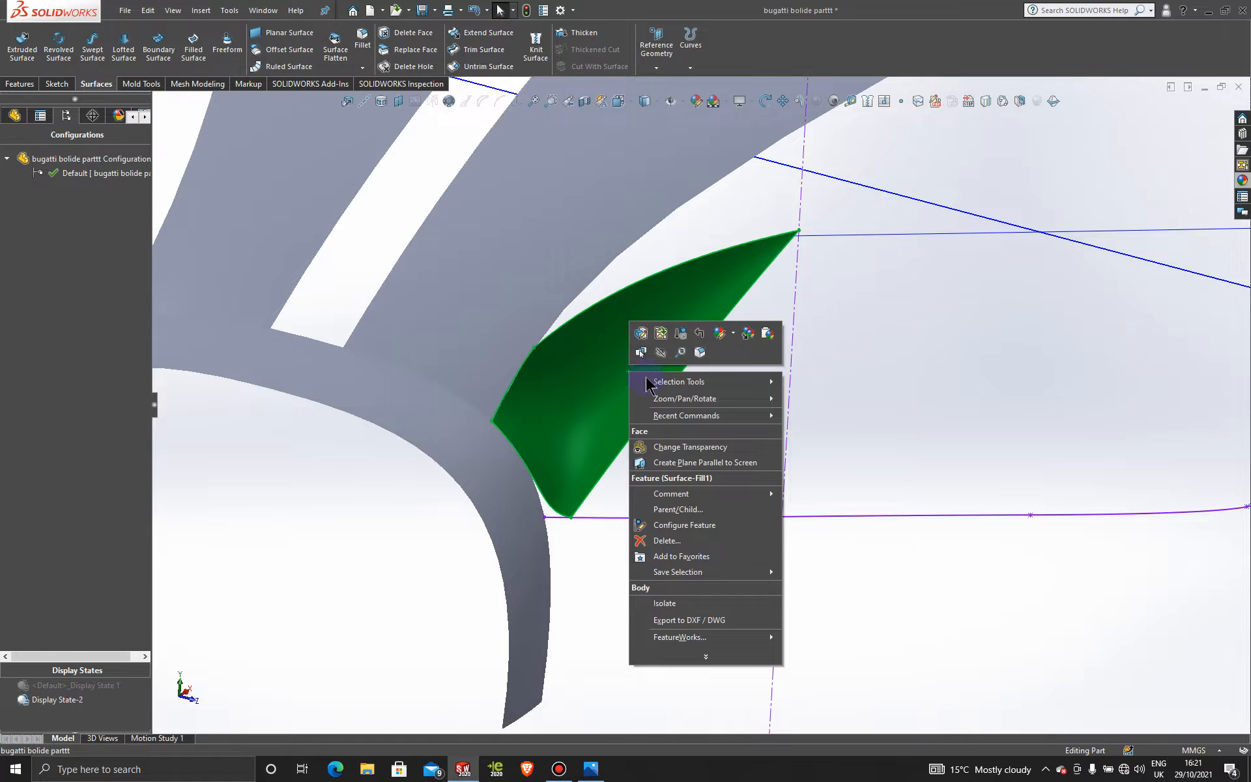
pyautogui.click(695, 538)
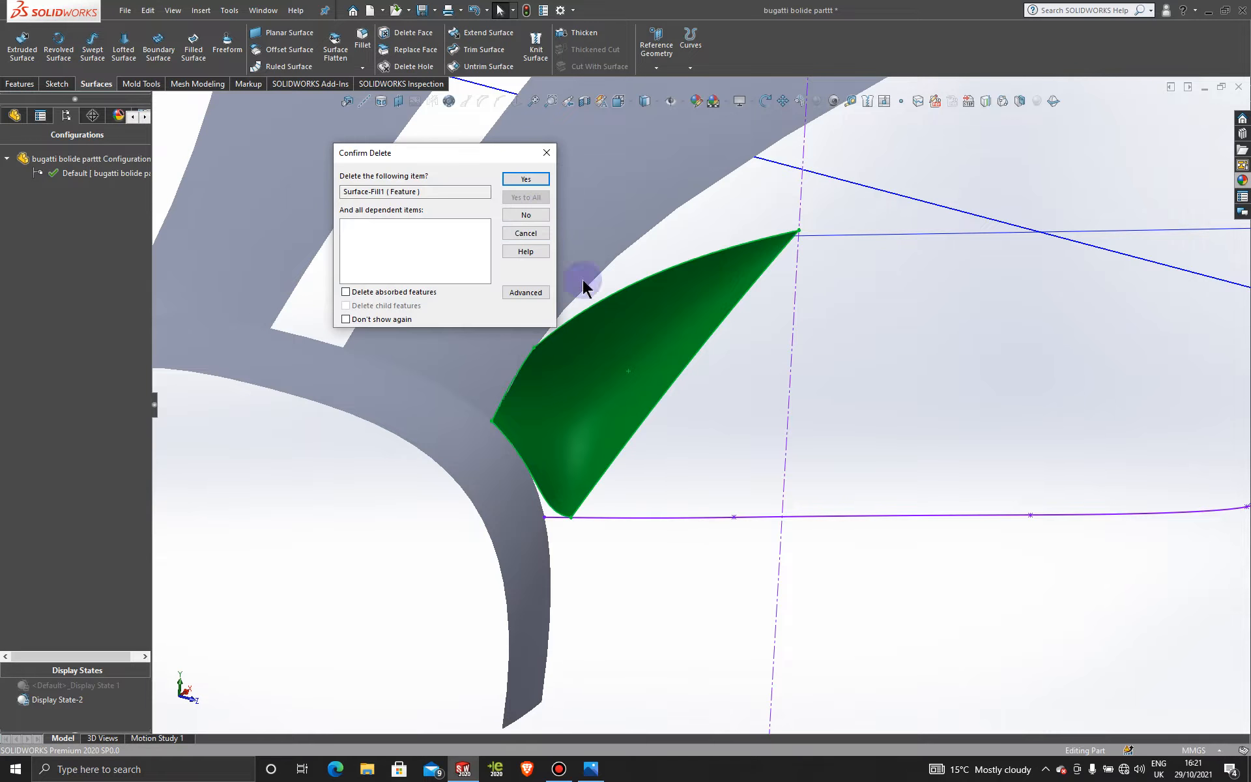
pyautogui.click(534, 182)
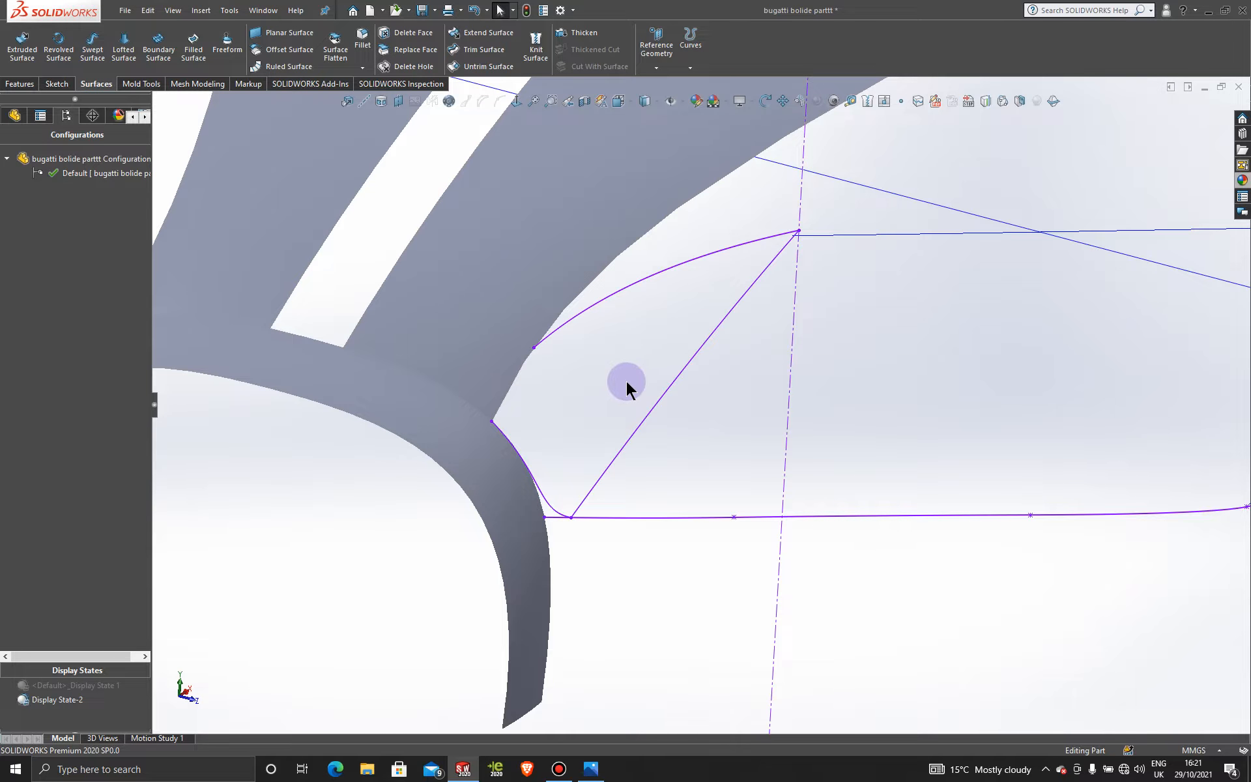
# - Create a 3D sketch with a two-point spline from the front end of the 3DSketch19 spline to the middle of the 3DSketch20 spline
pyautogui.scroll(-2, 627, 381)
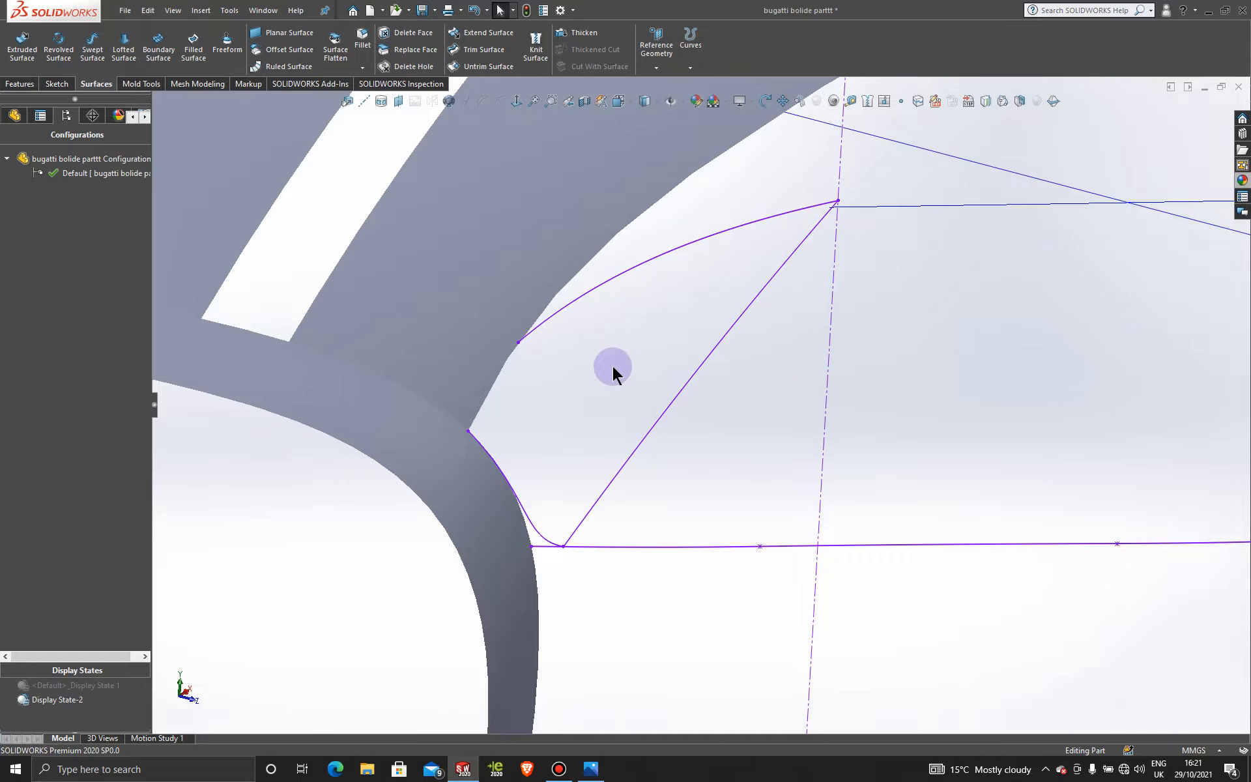
pyautogui.click(64, 87)
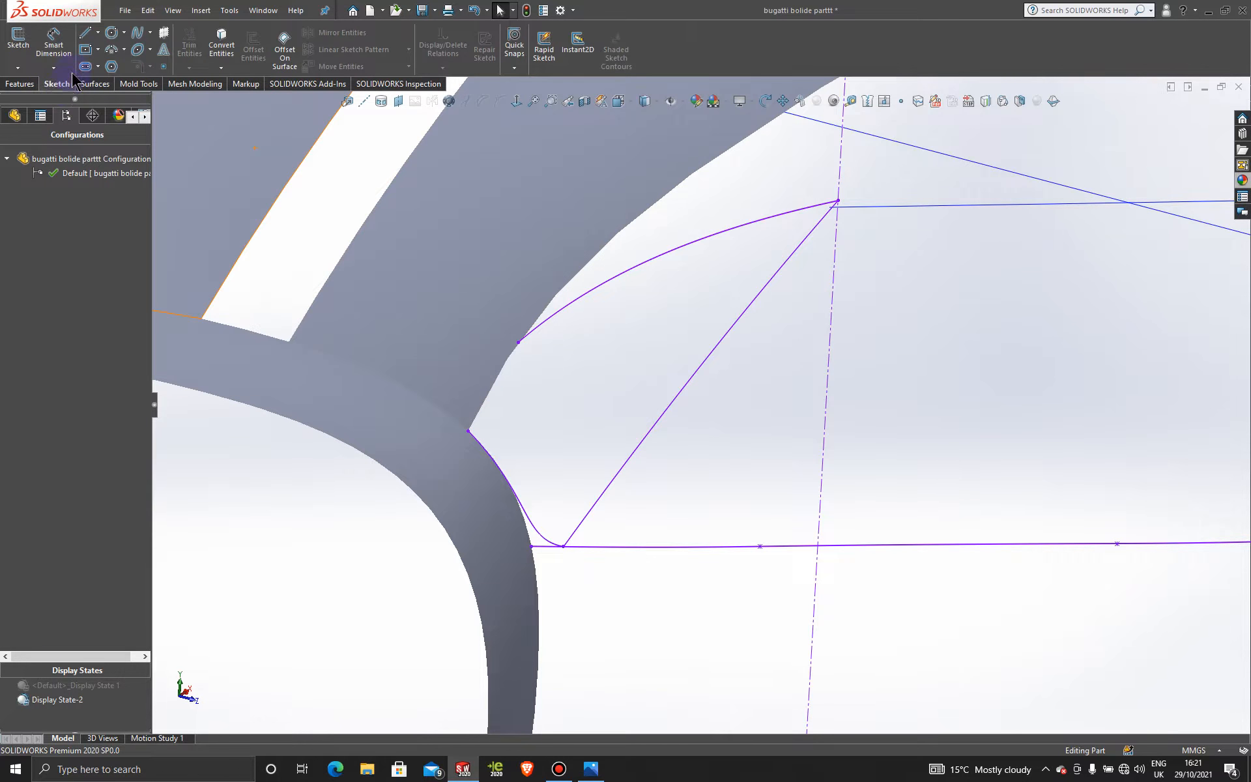
pyautogui.click(18, 68)
pyautogui.click(38, 99)
pyautogui.click(137, 32)
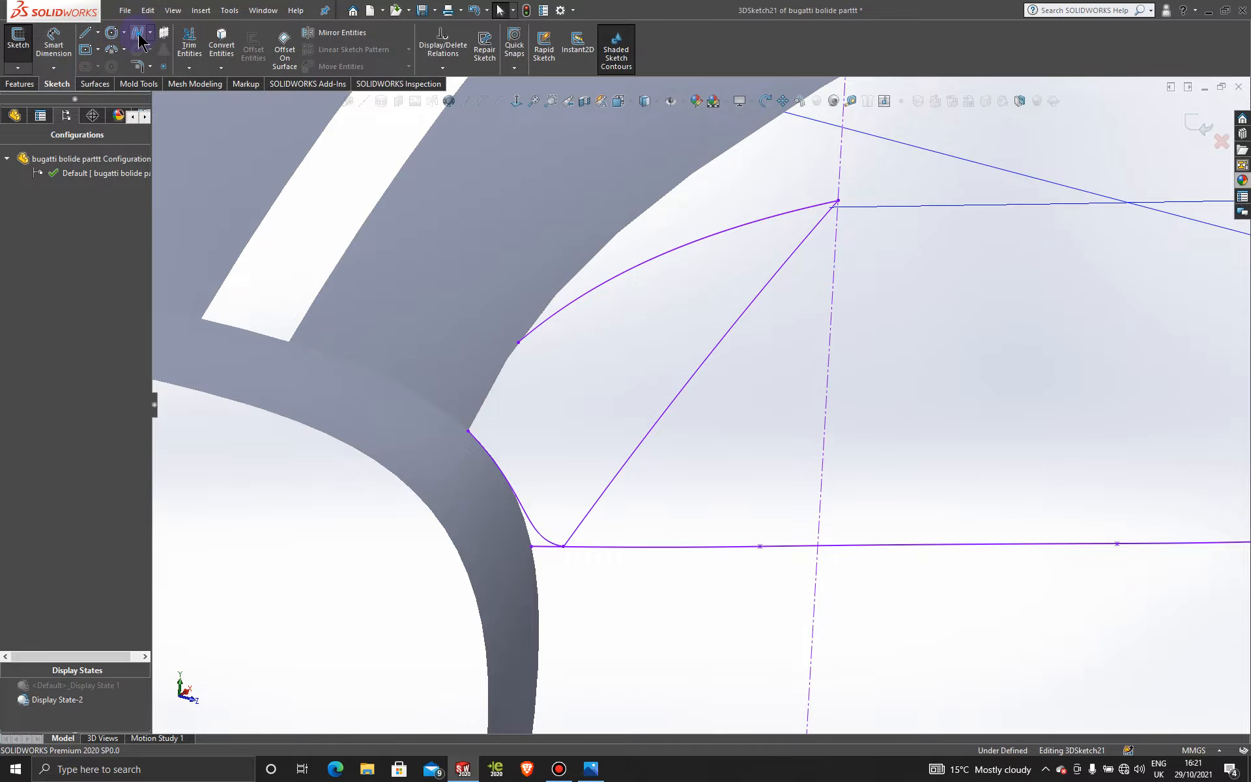
pyautogui.click(518, 342)
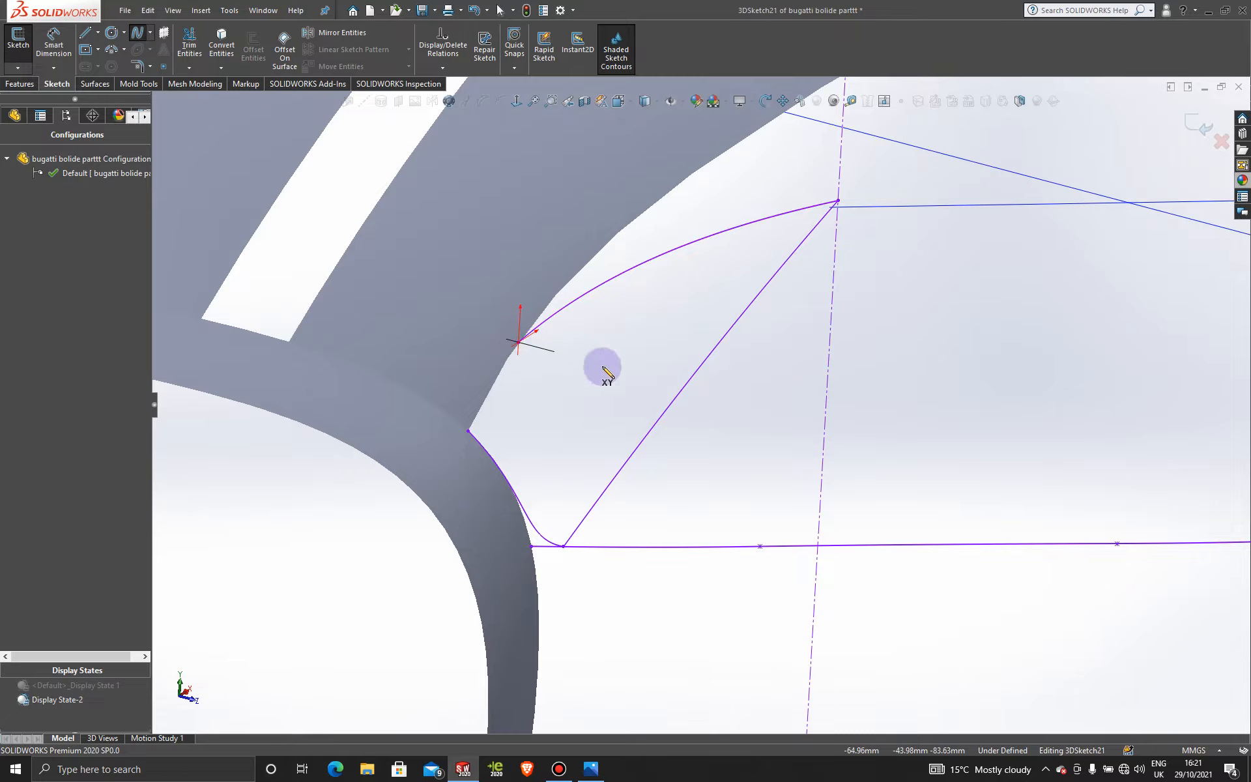
pyautogui.click(668, 407)
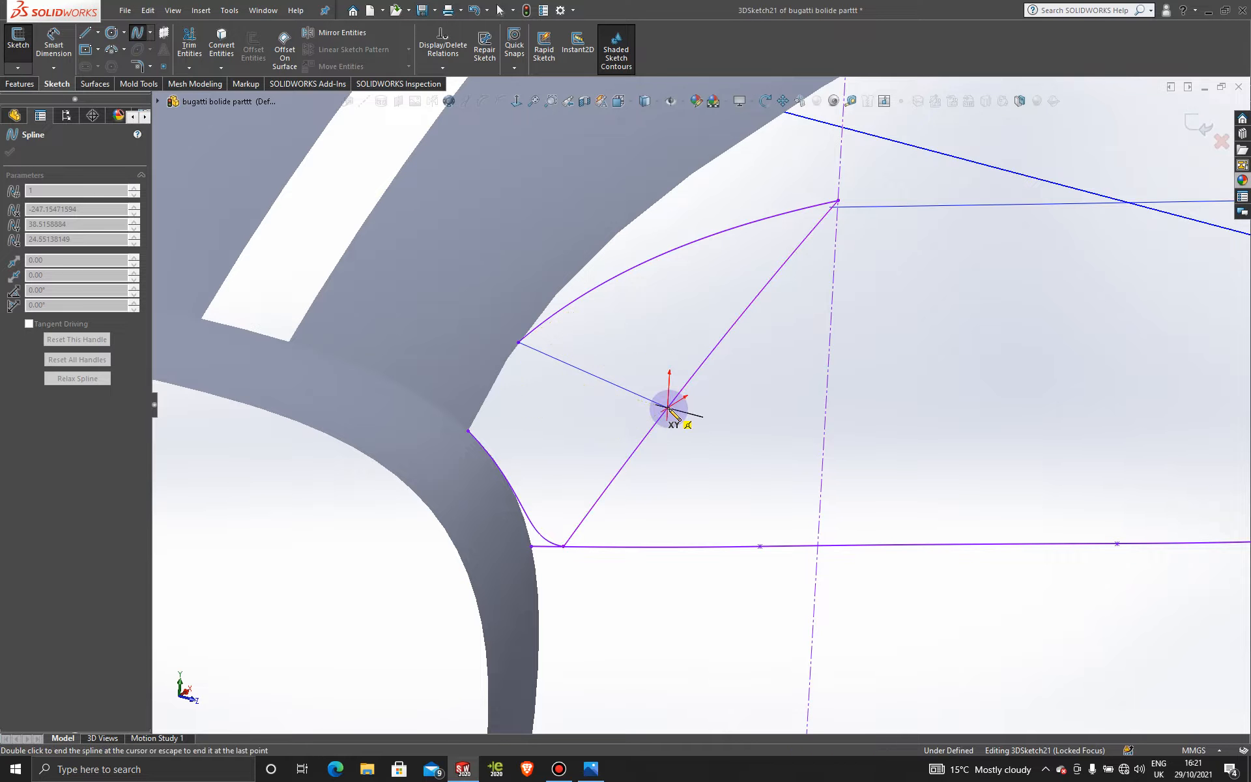
pyautogui.press('Escape')
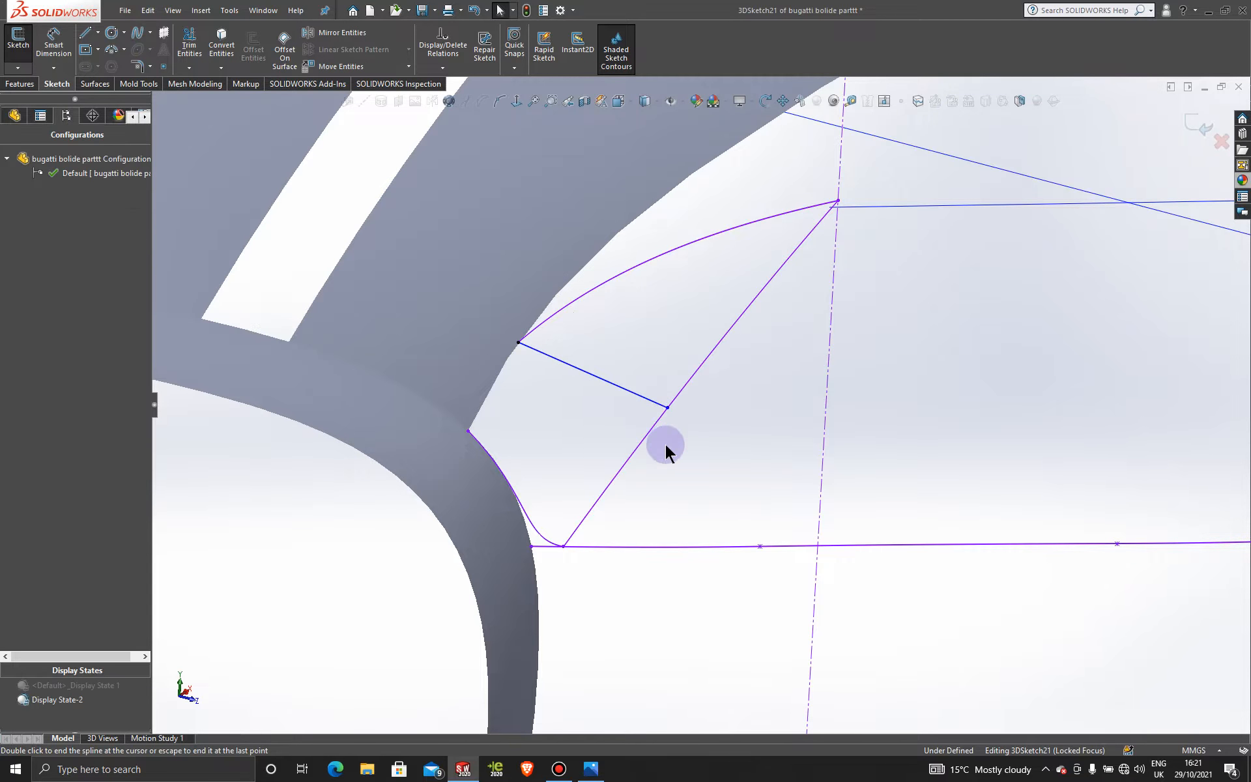
# - Bow the new cross spline outward by angling its hood-side tangent handle to about -25° and 62°, and finish the sketch
pyautogui.scroll(3, 666, 445)
pyautogui.press('space')
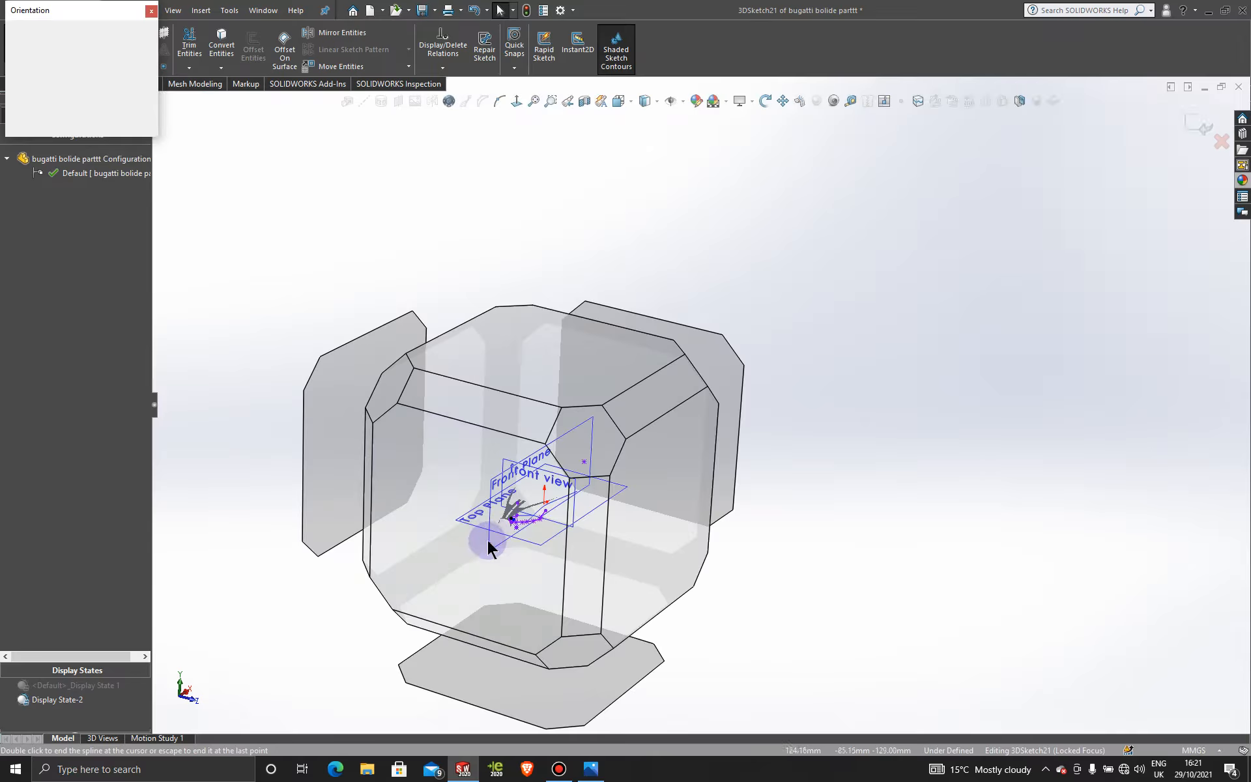
pyautogui.click(487, 542)
pyautogui.scroll(-6, 671, 495)
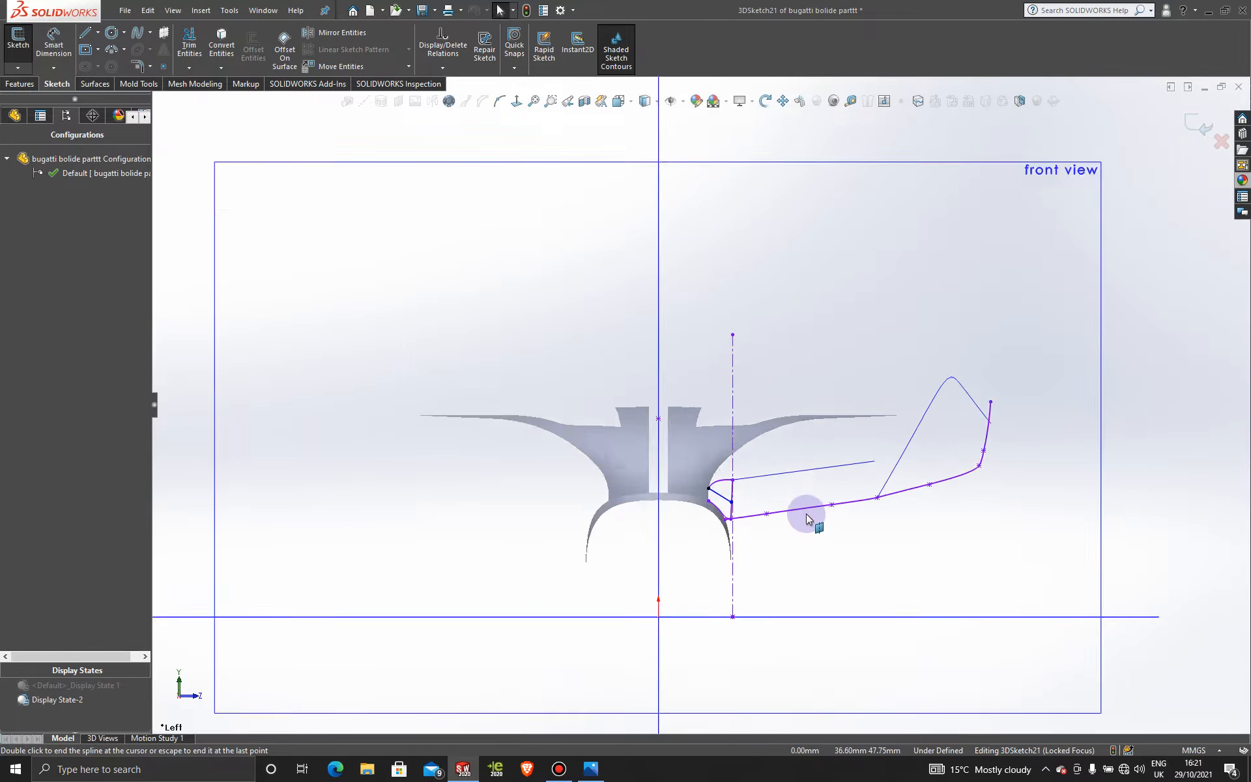
pyautogui.moveTo(638, 486); pyautogui.dragTo(544, 470, button='middle')
pyautogui.scroll(-4, 554, 497)
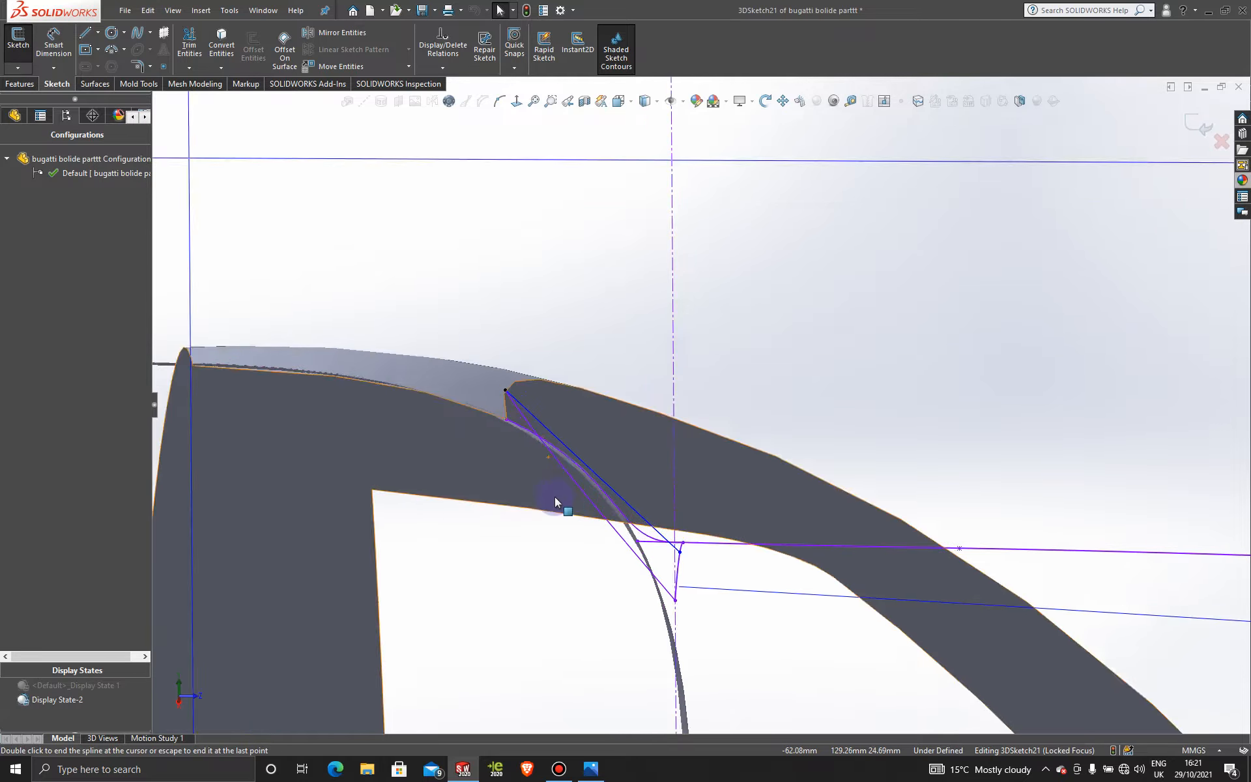
pyautogui.doubleClick(612, 436)
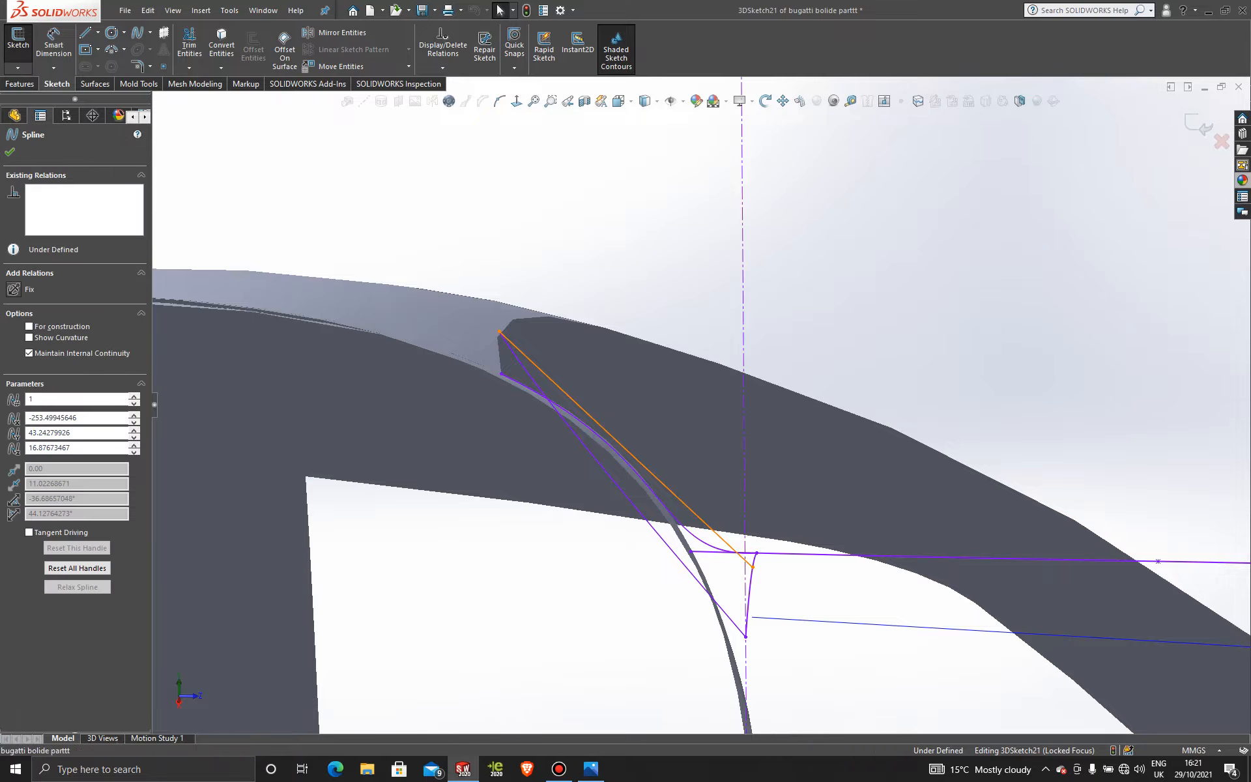
pyautogui.moveTo(605, 436); pyautogui.dragTo(642, 400)
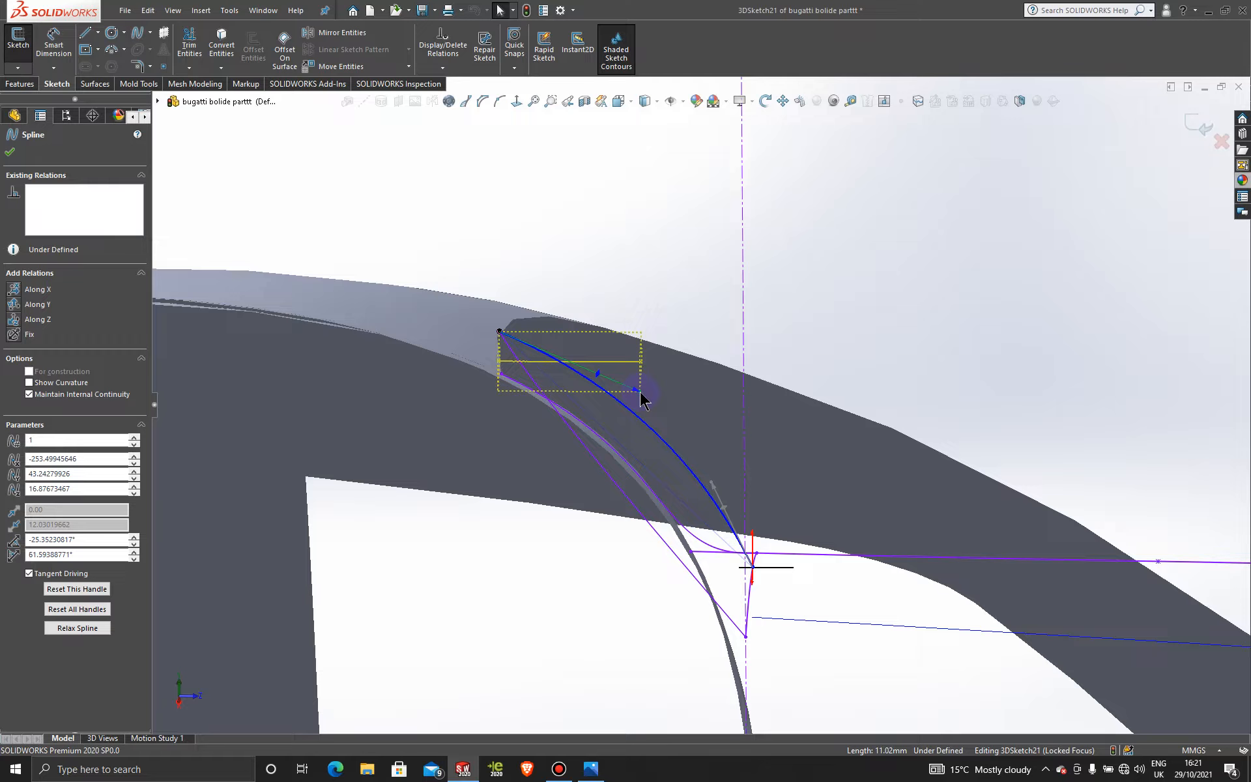
pyautogui.moveTo(642, 400); pyautogui.dragTo(643, 400)
pyautogui.click(1197, 124)
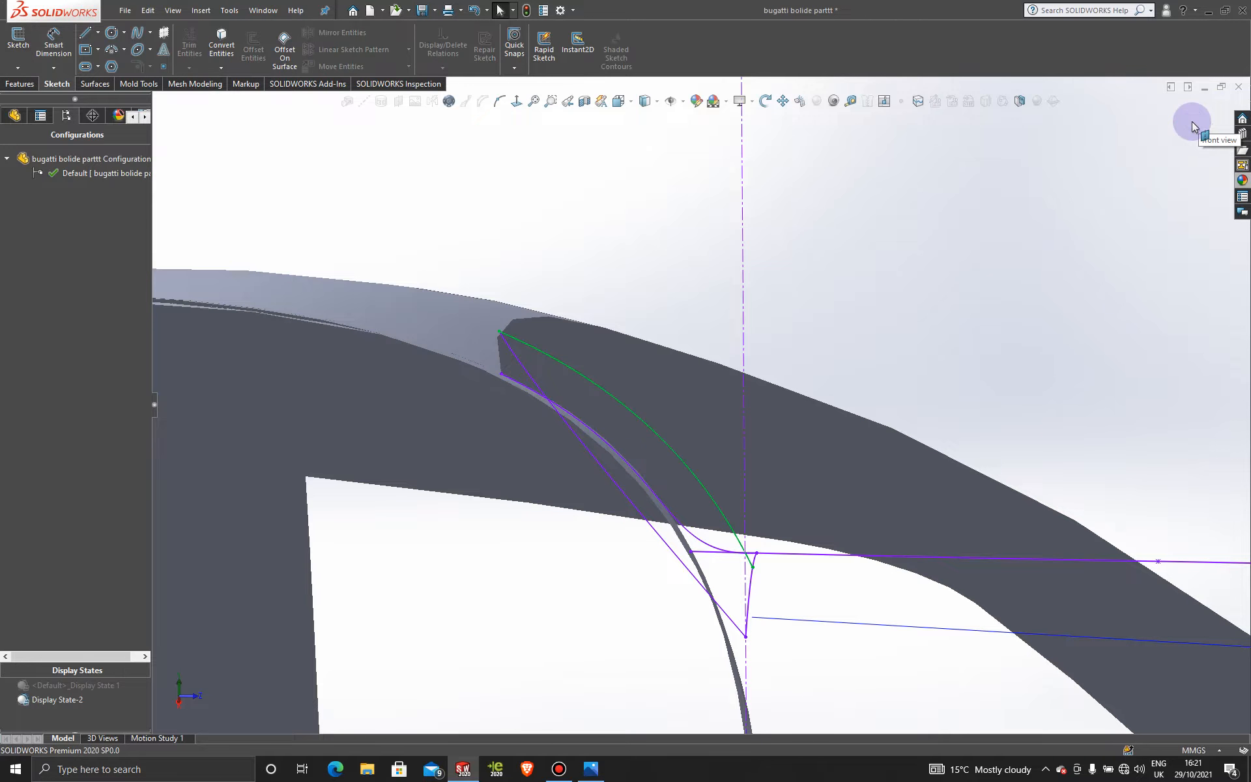
# - Examine how the curved cross spline runs between the 3DSketch19 and 3DSketch20 splines beside the hood
pyautogui.click(996, 264)
pyautogui.scroll(4, 720, 310)
pyautogui.scroll(-2, 721, 311)
pyautogui.moveTo(721, 310)
pyautogui.mouseDown(button='middle')
pyautogui.moveTo(697, 314)
pyautogui.moveTo(620, 424)
pyautogui.moveTo(550, 487)
pyautogui.moveTo(707, 440)
pyautogui.moveTo(696, 436)
pyautogui.moveTo(673, 483)
pyautogui.moveTo(721, 470)
pyautogui.mouseUp(button='middle')
pyautogui.scroll(-3, 898, 318)
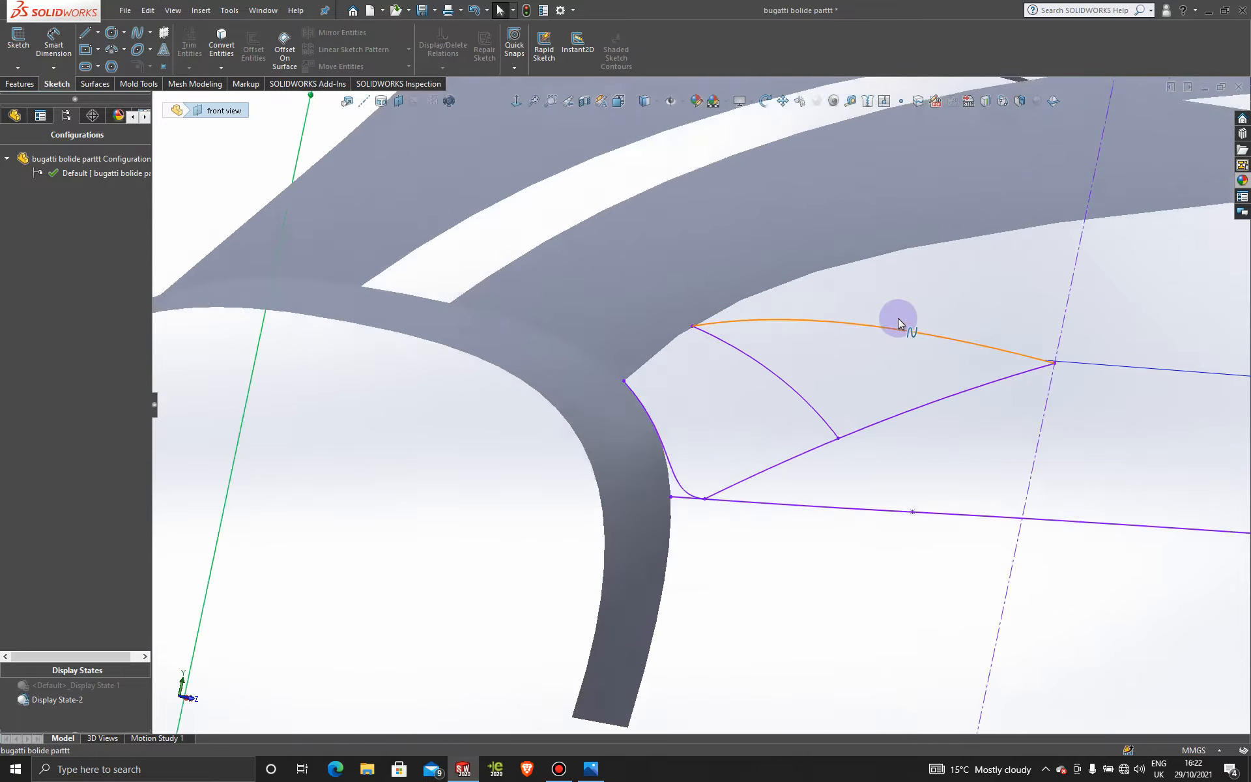
pyautogui.scroll(-3, 898, 318)
pyautogui.scroll(1, 913, 300)
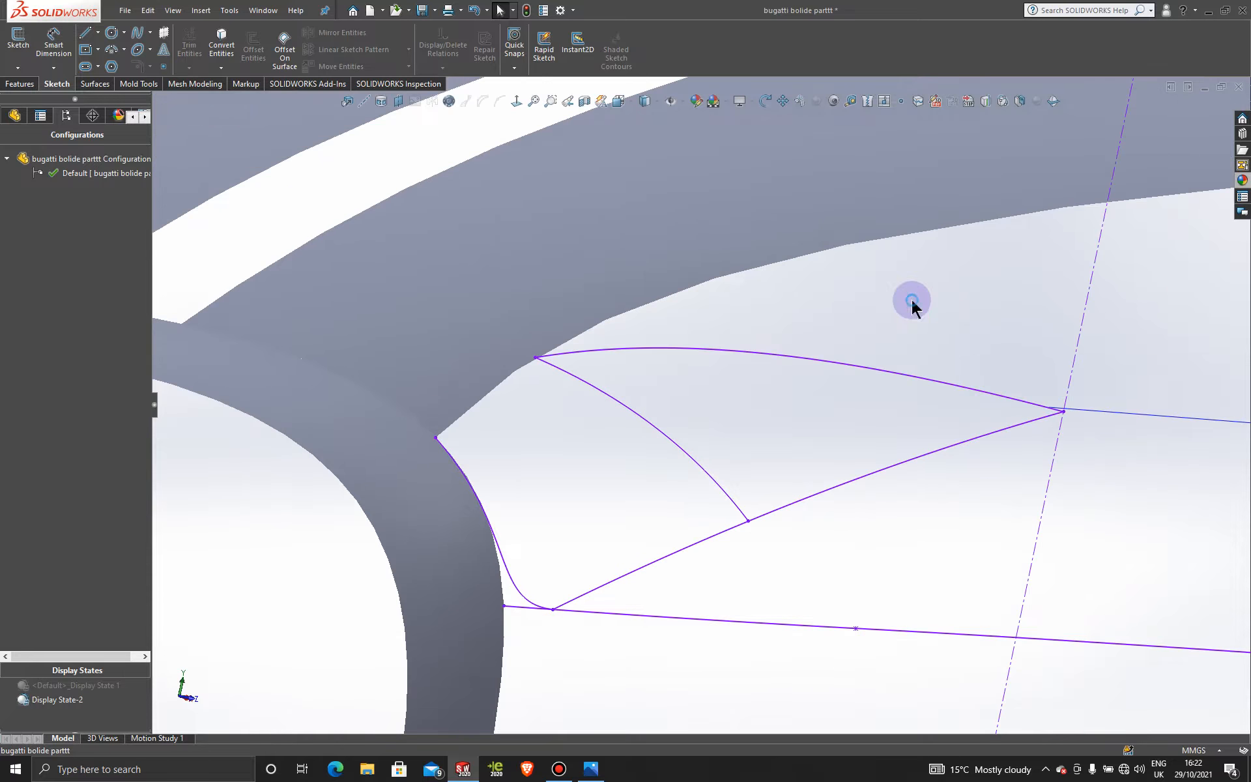
pyautogui.click(912, 299)
# - Try a filled surface bounded by 3DSketch19, 3DSketch20, 3DSketch17 and the hood edge, with 3DSketch21 as constraint curve
pyautogui.click(95, 84)
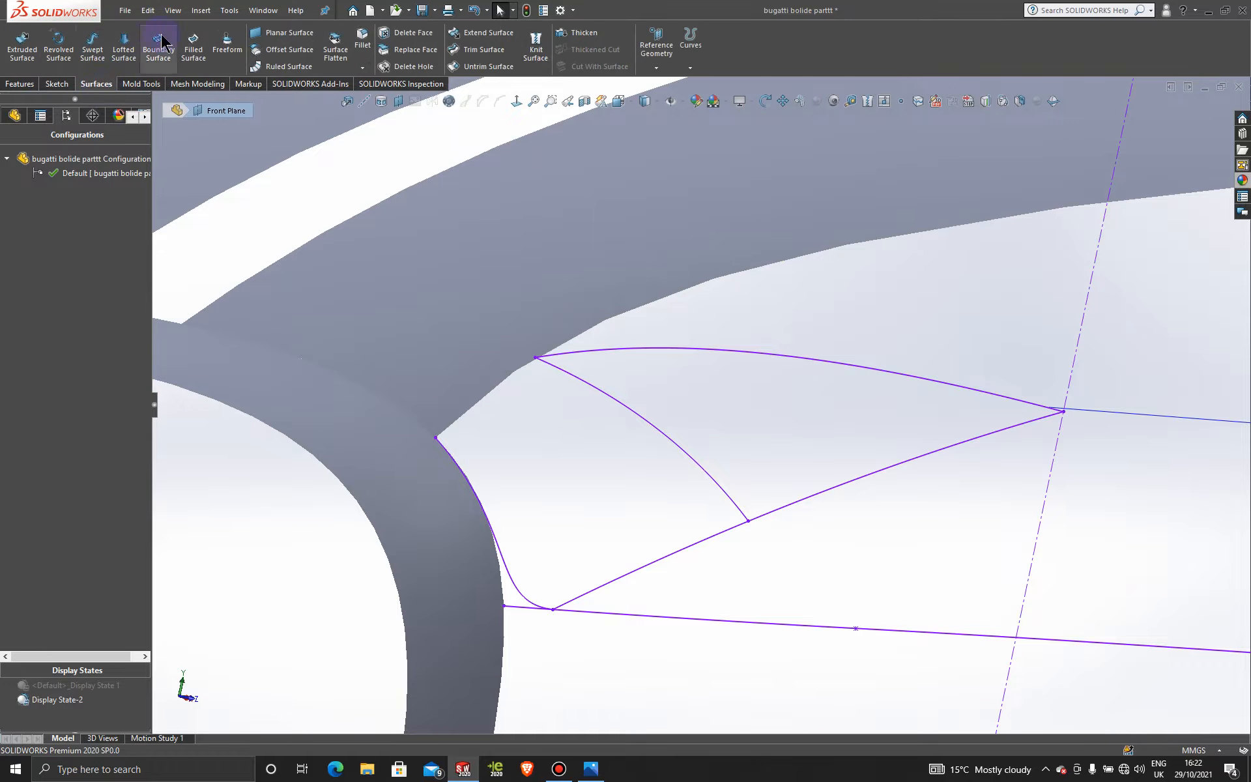
pyautogui.click(193, 50)
pyautogui.click(692, 350)
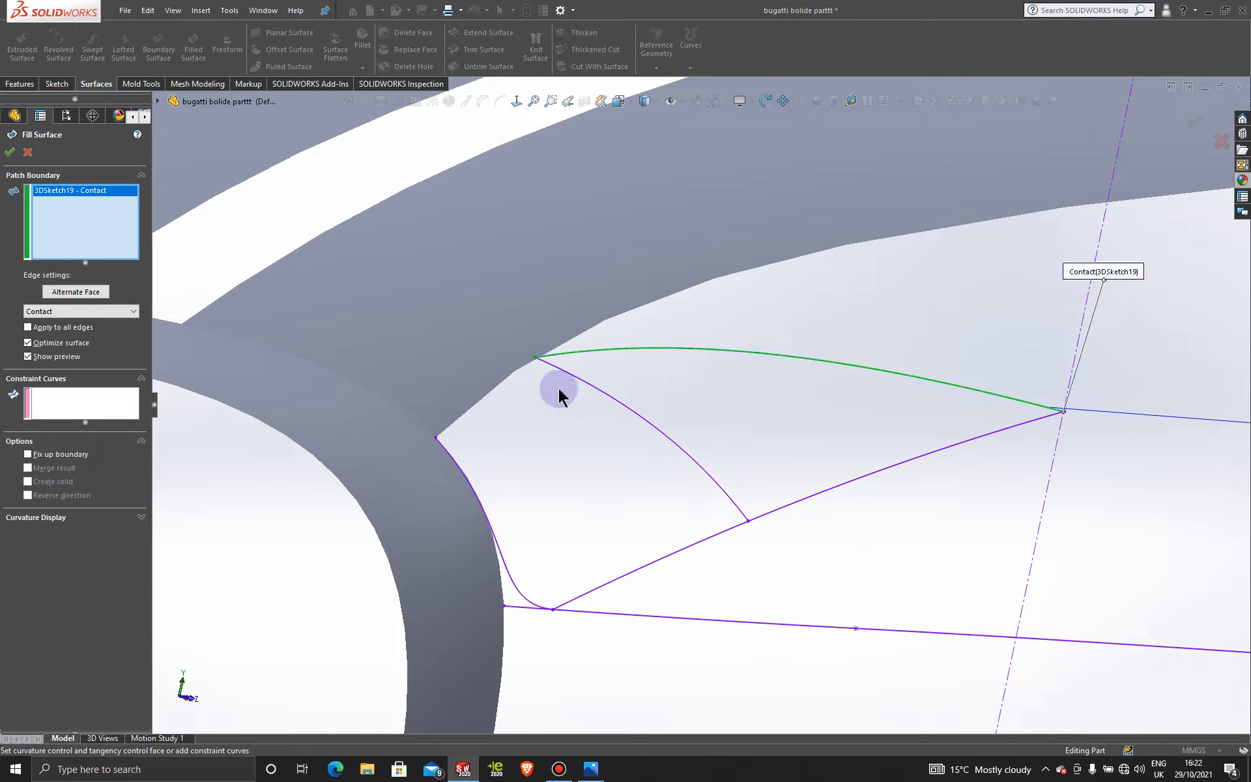
pyautogui.click(861, 479)
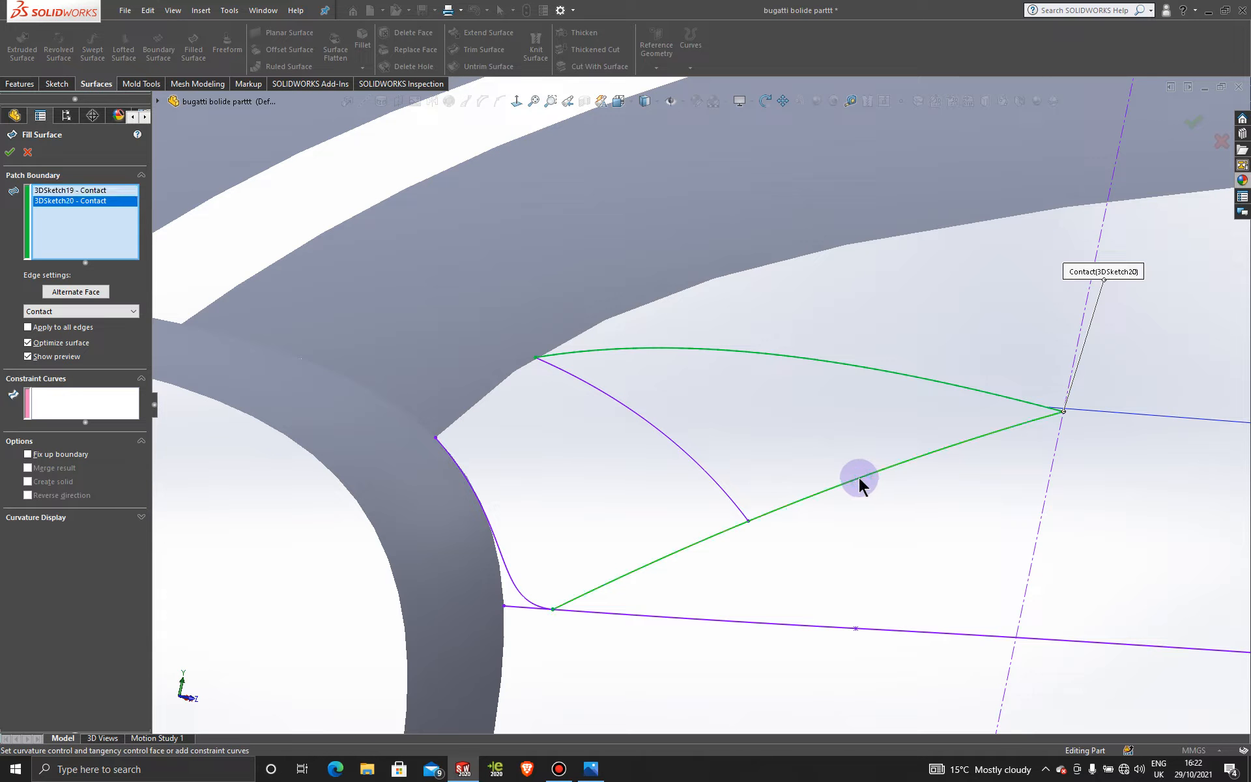
pyautogui.click(513, 576)
pyautogui.click(479, 400)
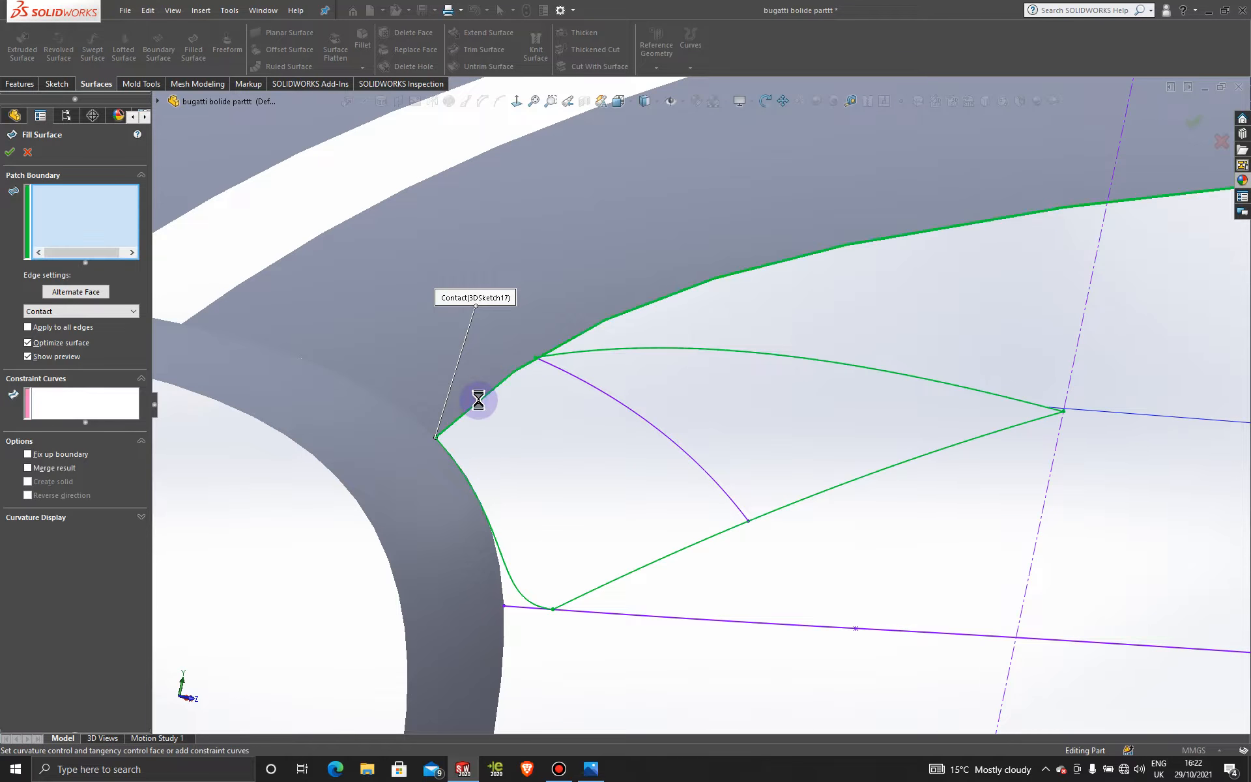
pyautogui.click(78, 401)
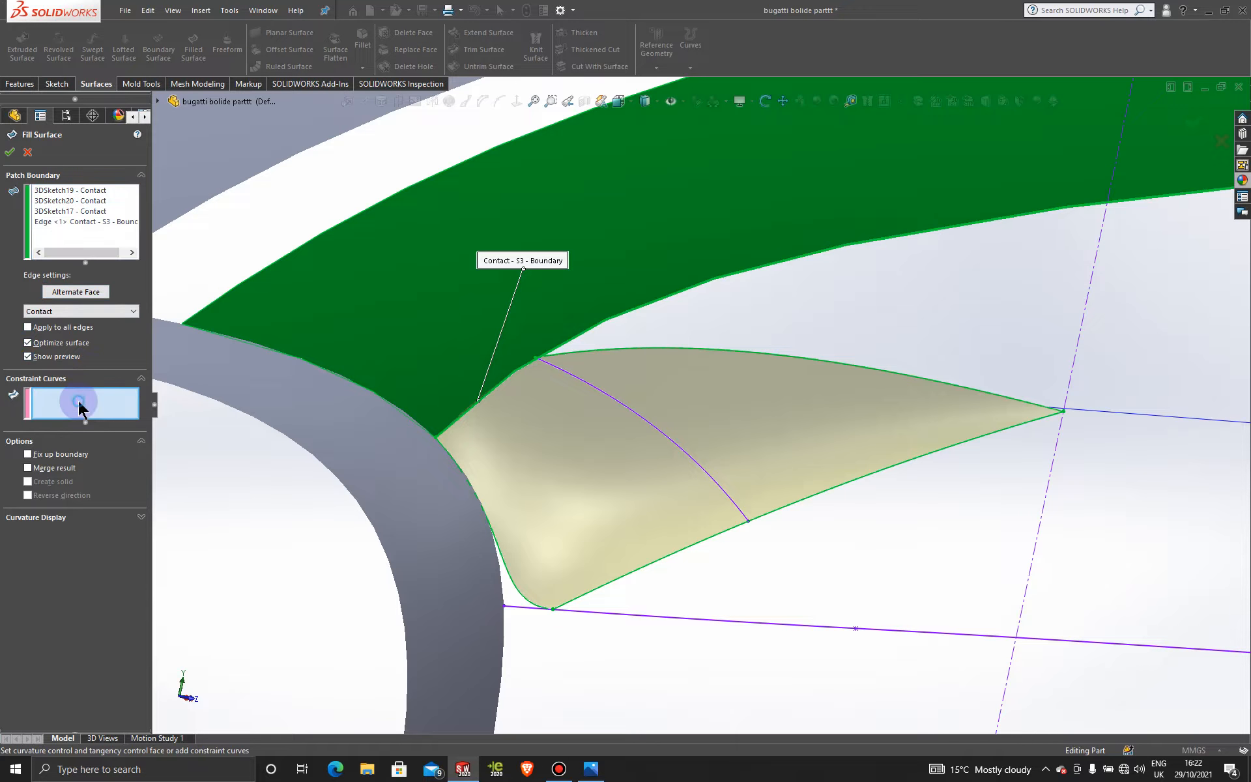
pyautogui.click(621, 400)
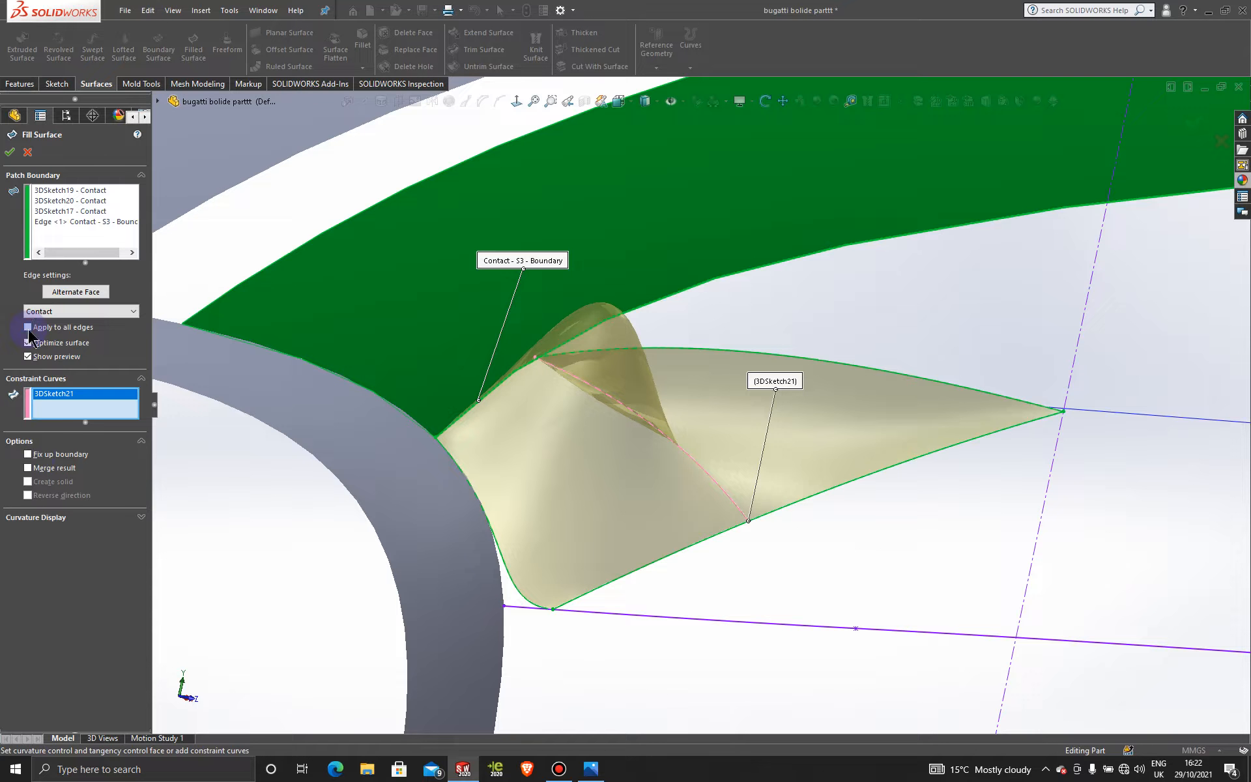
pyautogui.click(27, 152)
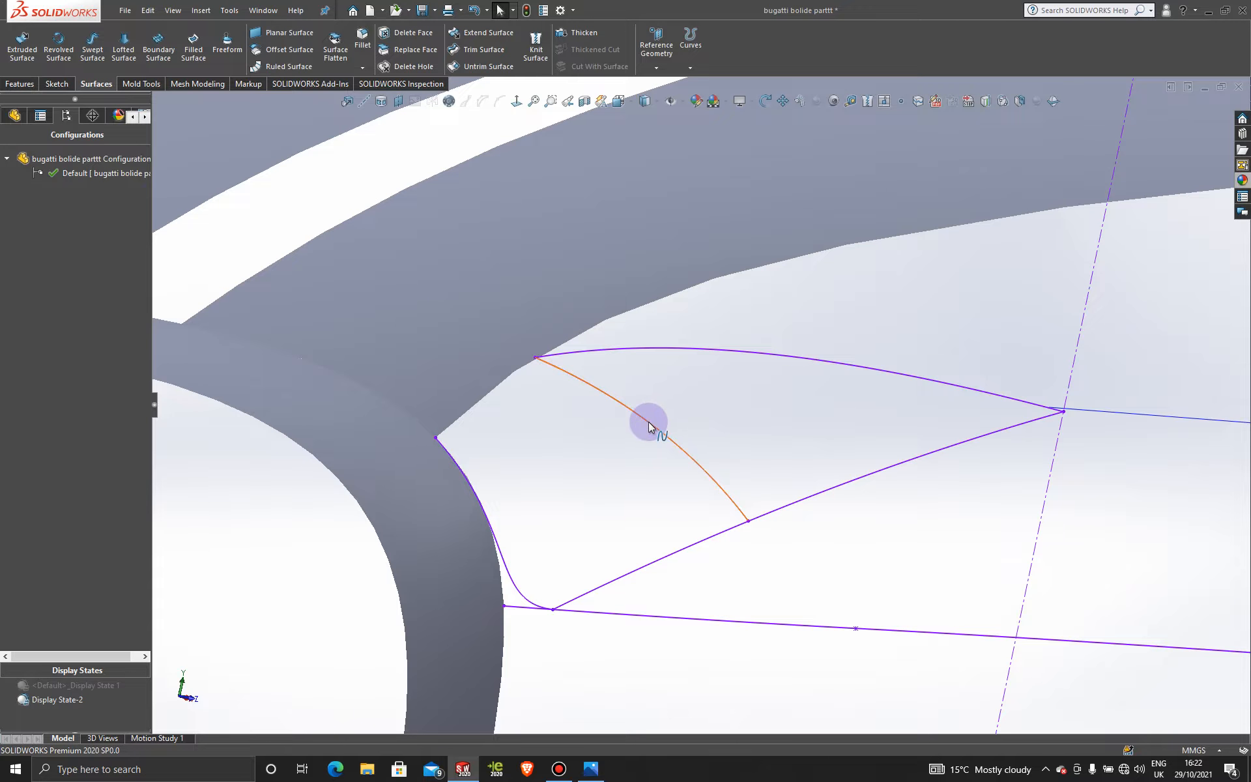
# - Delete the 3DSketch21 cross spline running between the 3DSketch19 and 3DSketch20 splines
pyautogui.rightClick(649, 427)
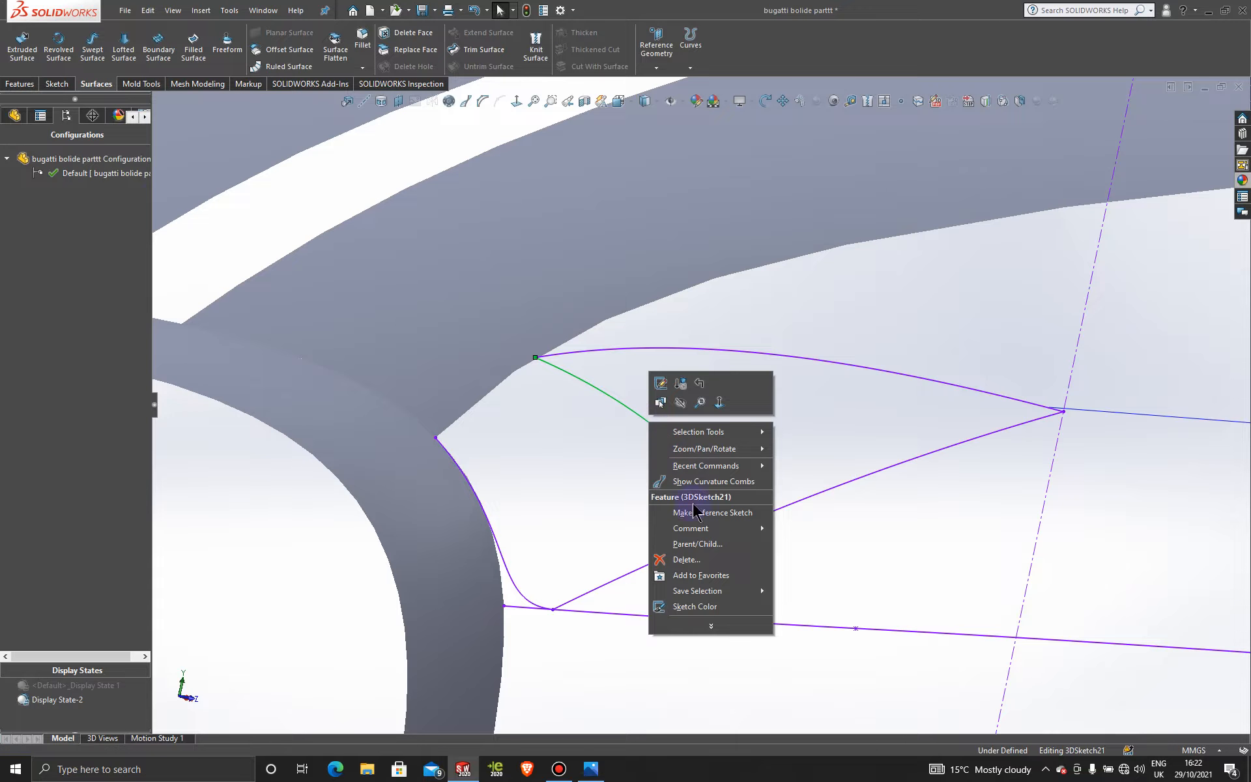
pyautogui.click(695, 556)
pyautogui.click(541, 178)
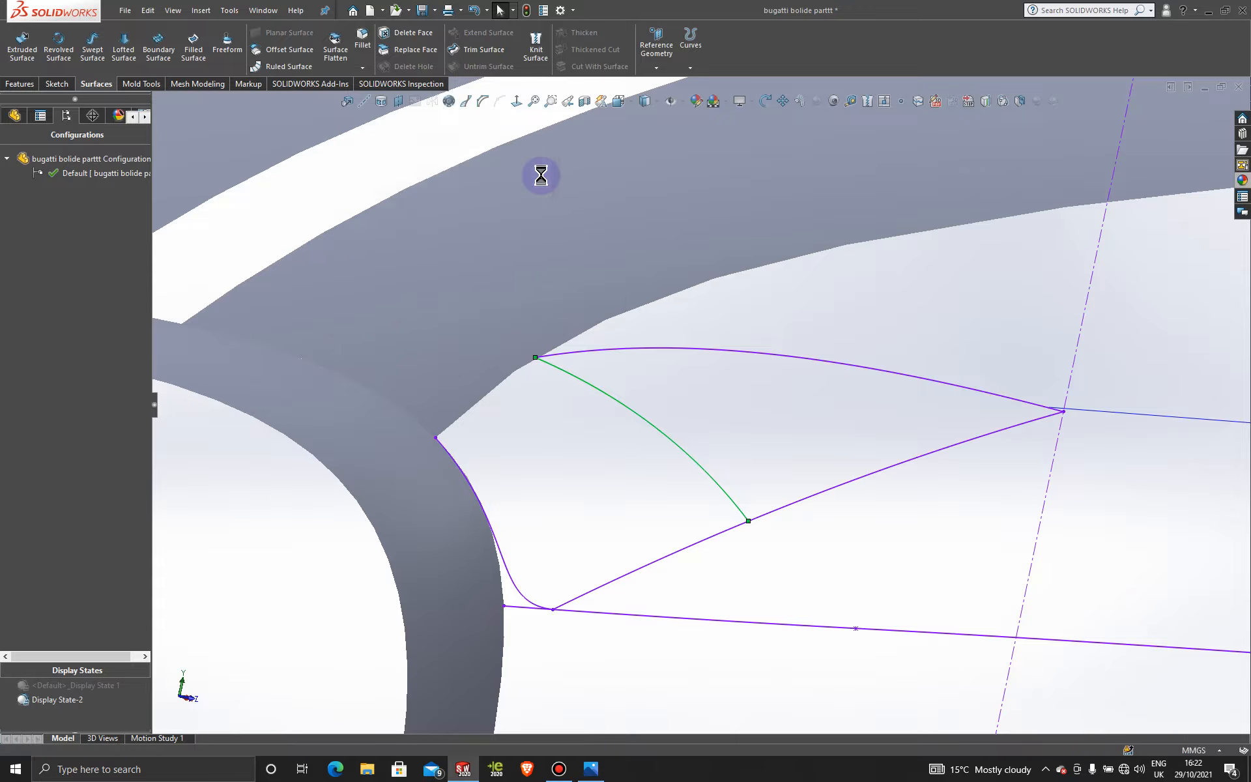
pyautogui.scroll(1, 567, 378)
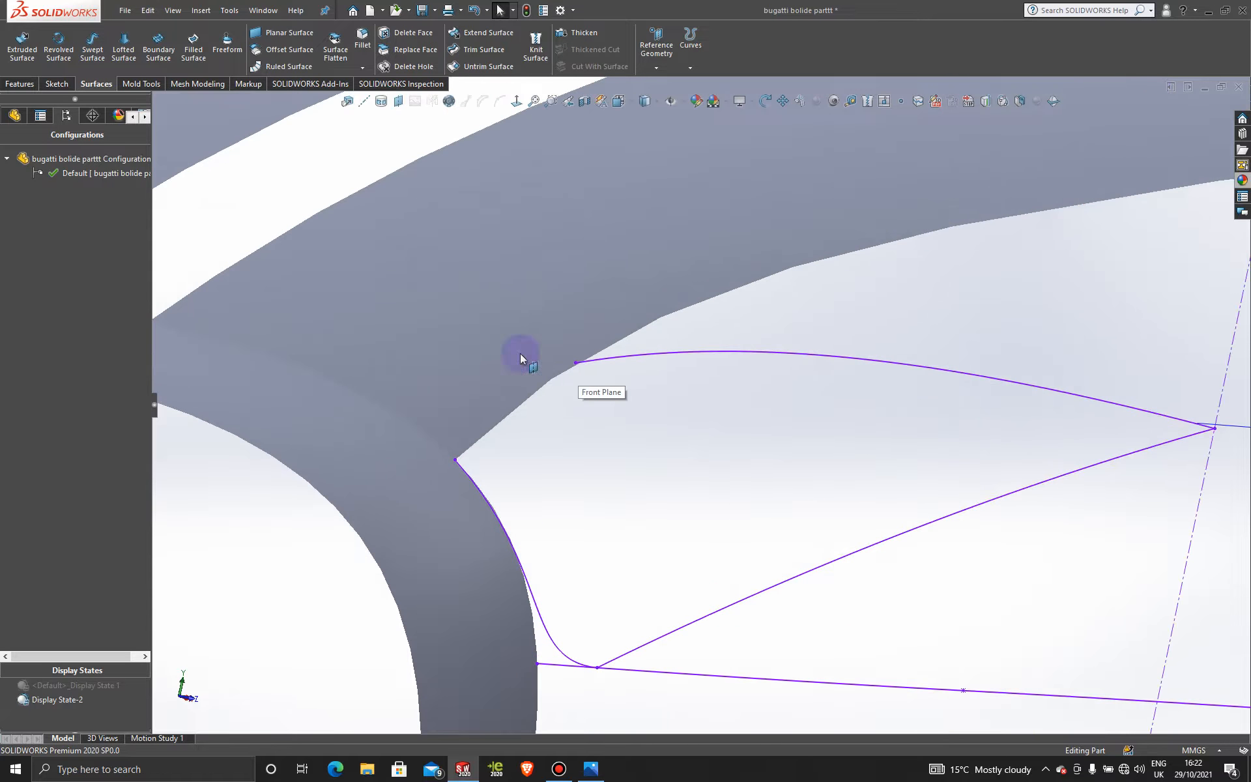
# - Create a 3D sketch with a five-point spline along the hood edge, from the front end of 3DSketch19 to the upper end of 3DSketch17
pyautogui.scroll(-2, 567, 378)
pyautogui.click(68, 87)
pyautogui.click(18, 68)
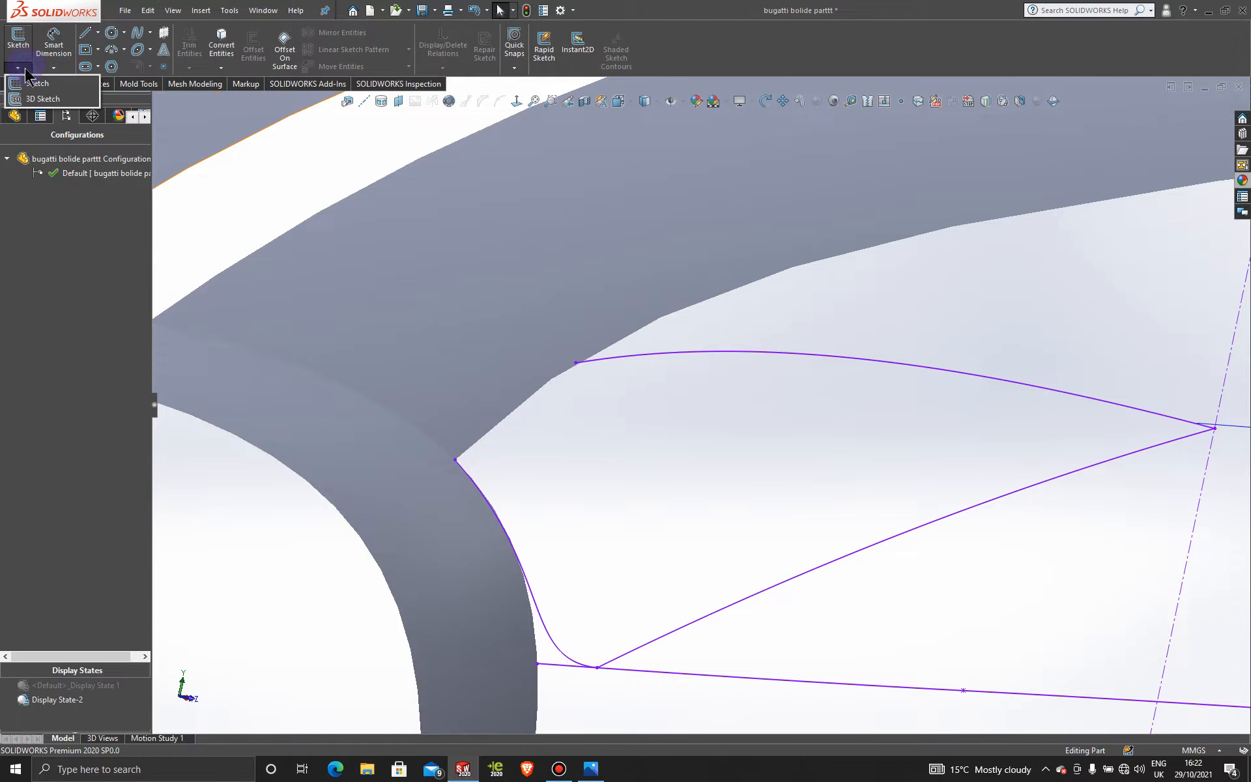
pyautogui.click(34, 96)
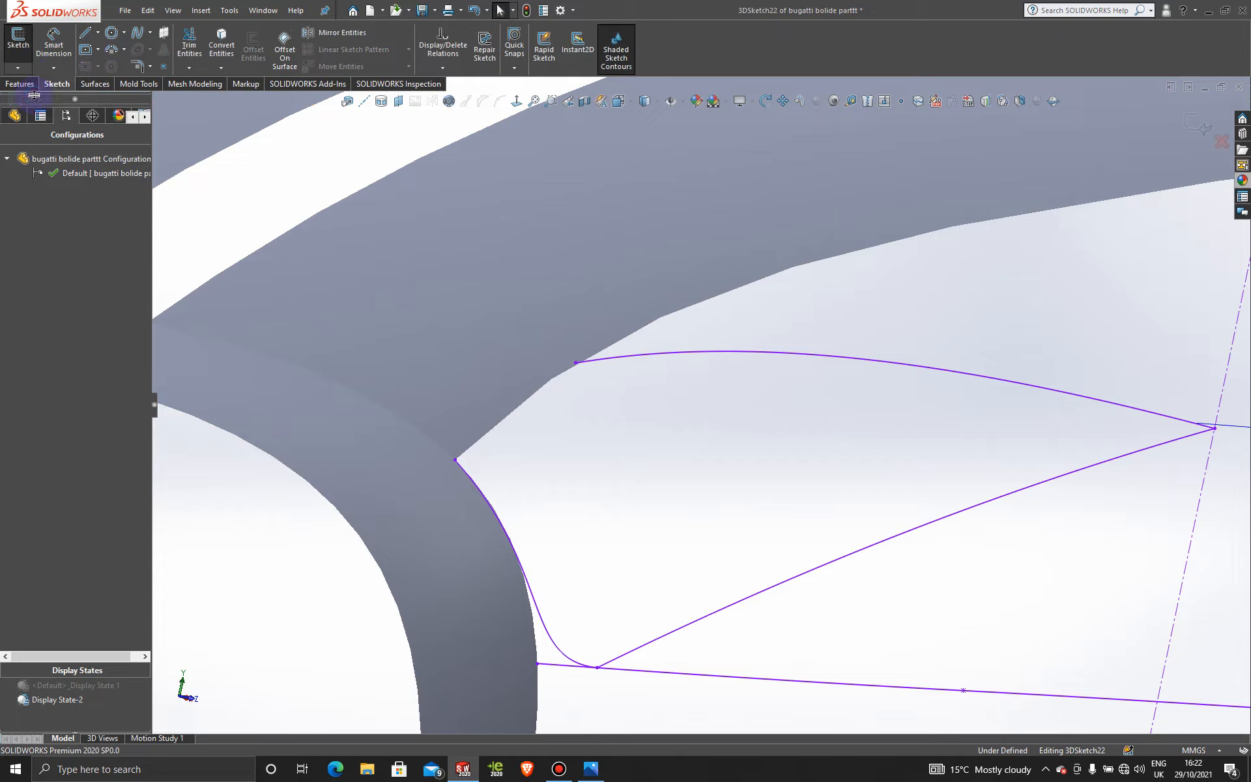
pyautogui.click(145, 39)
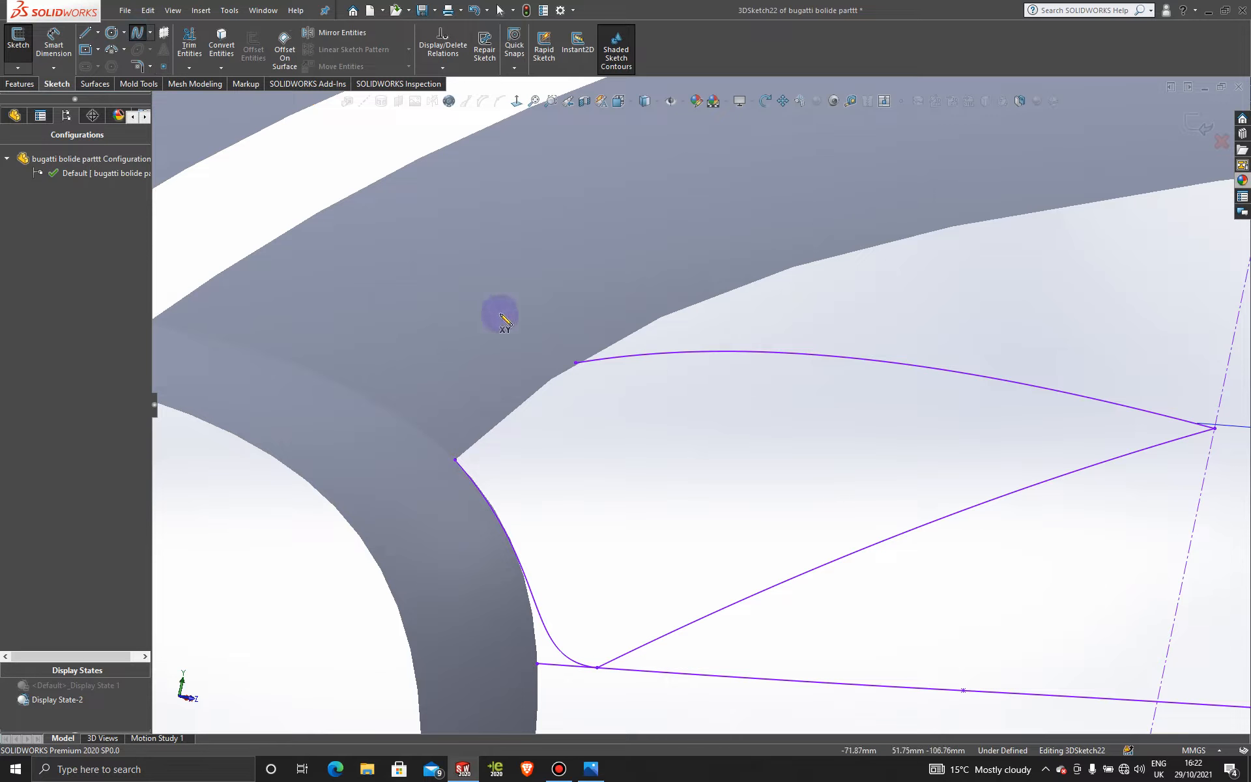
pyautogui.click(576, 363)
pyautogui.click(543, 385)
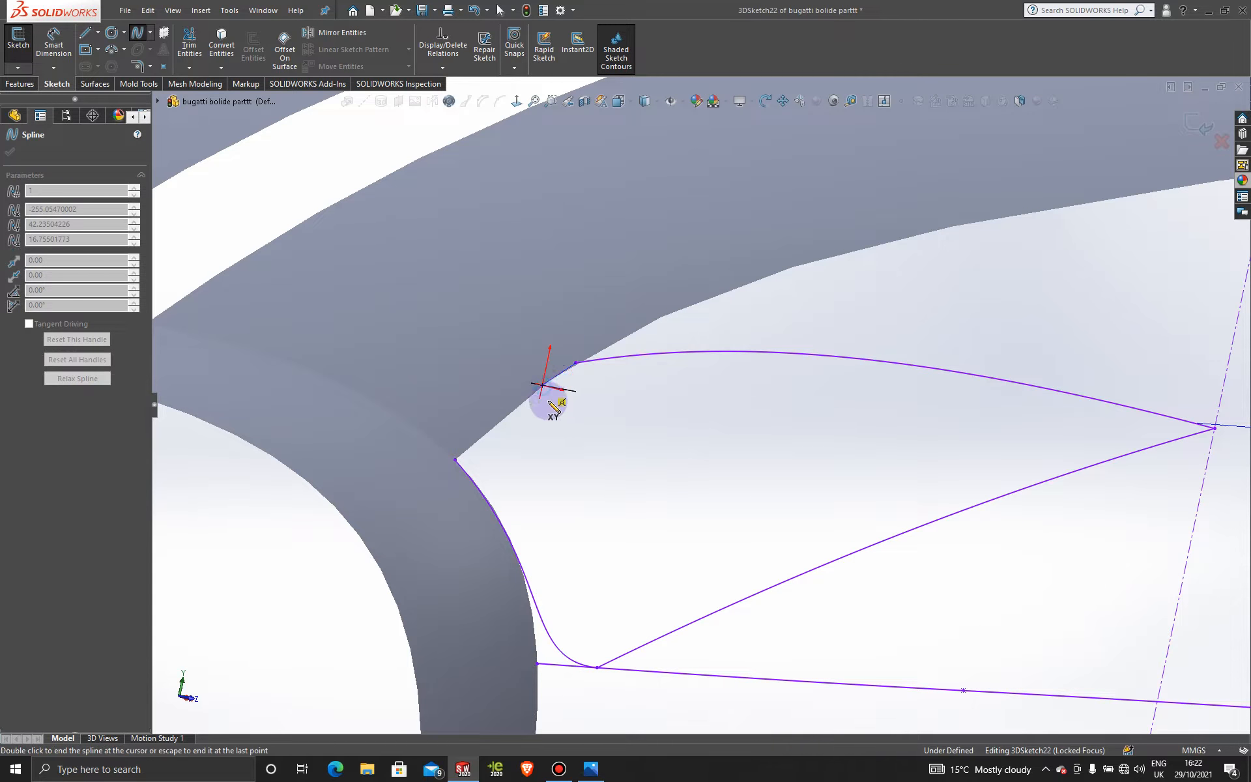
pyautogui.click(511, 409)
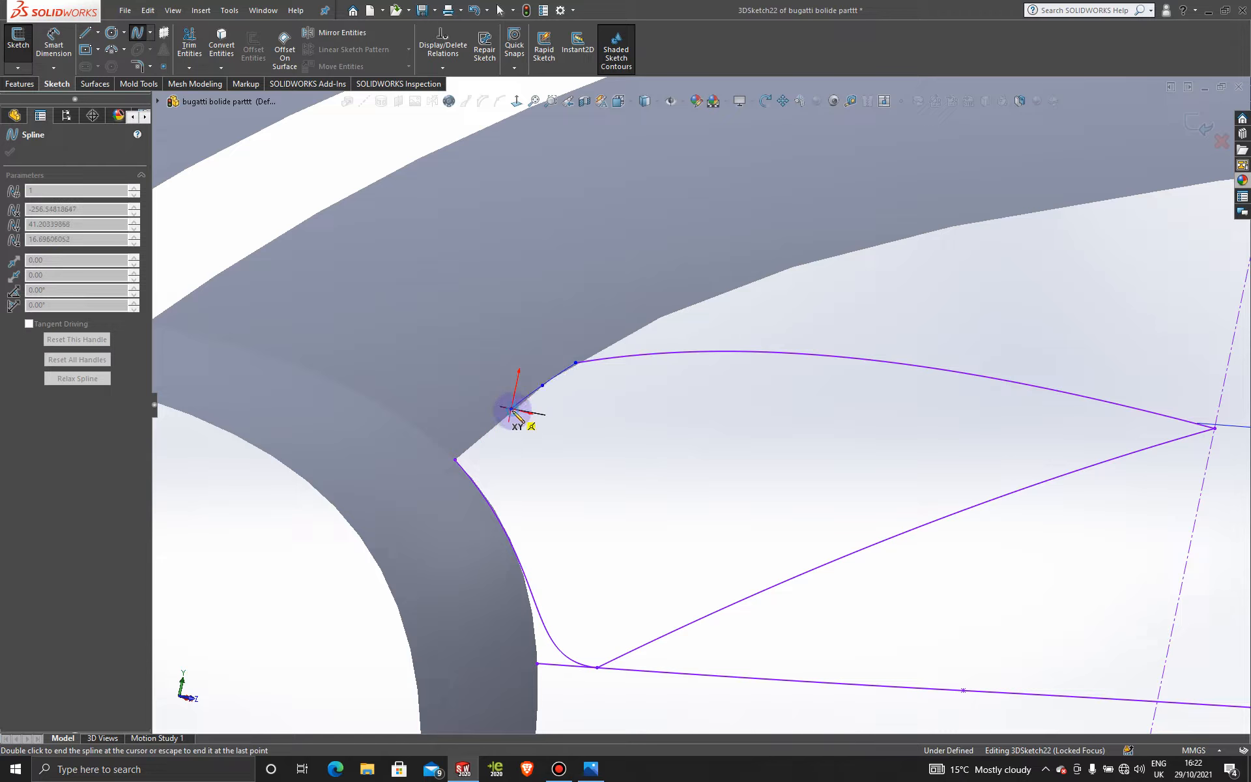
pyautogui.click(484, 432)
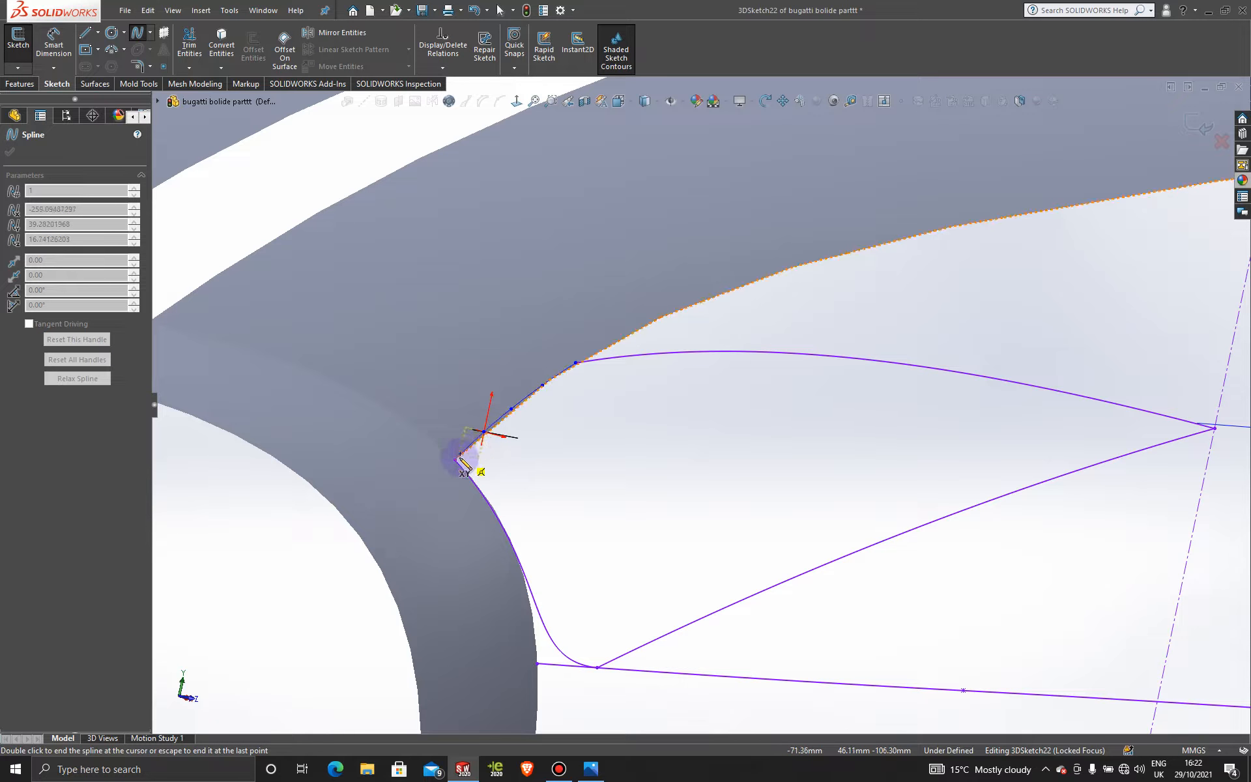
pyautogui.click(456, 460)
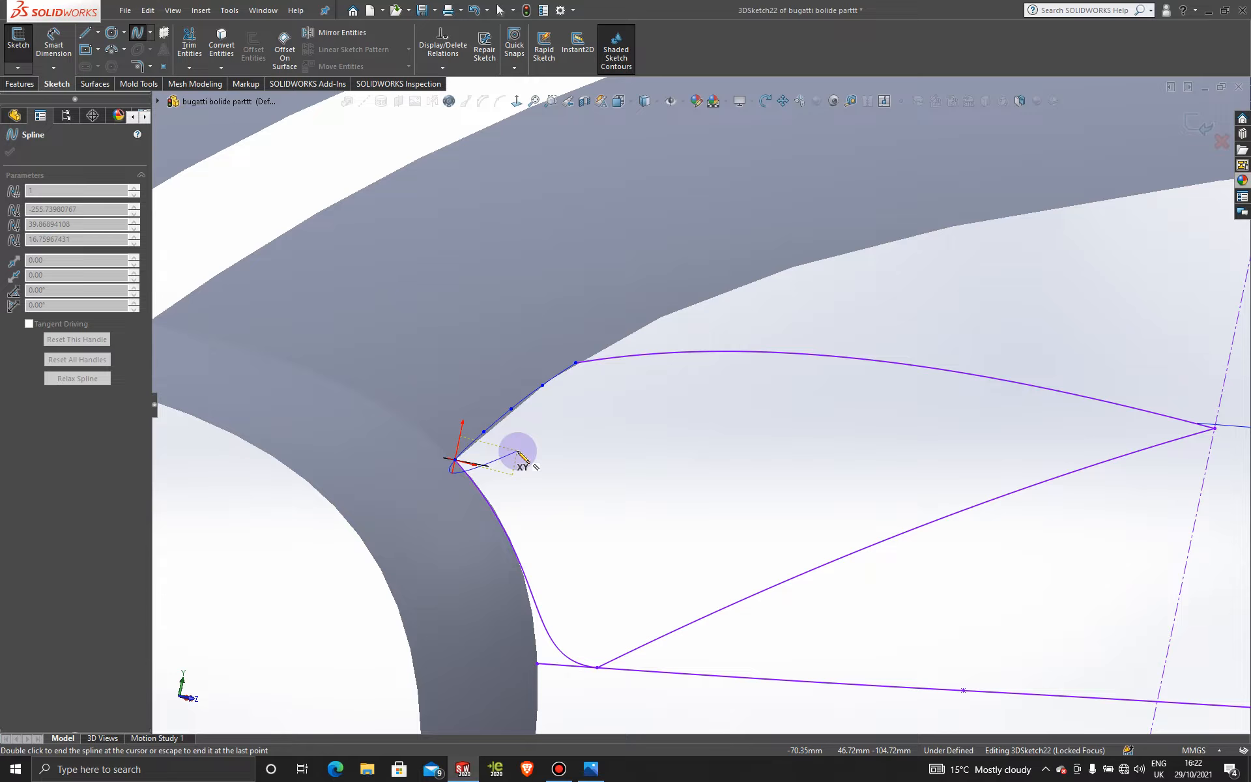
pyautogui.press('Escape')
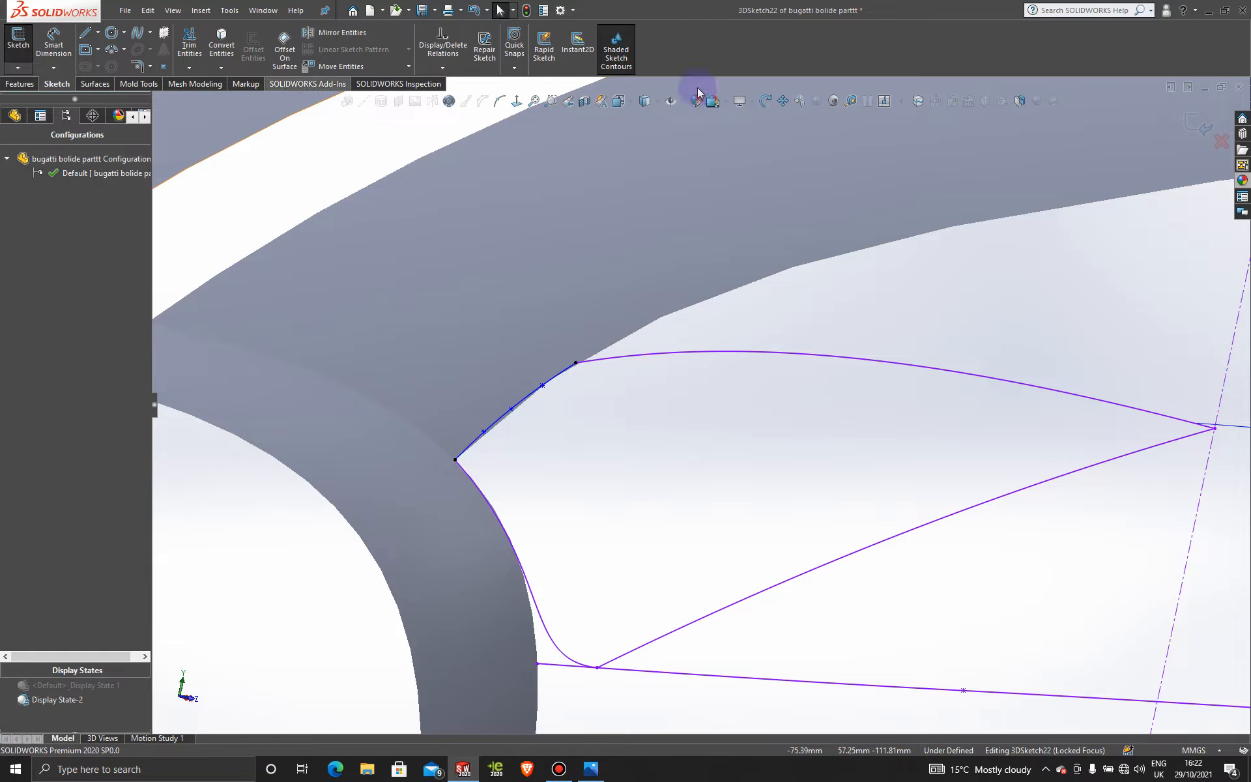
pyautogui.click(1201, 117)
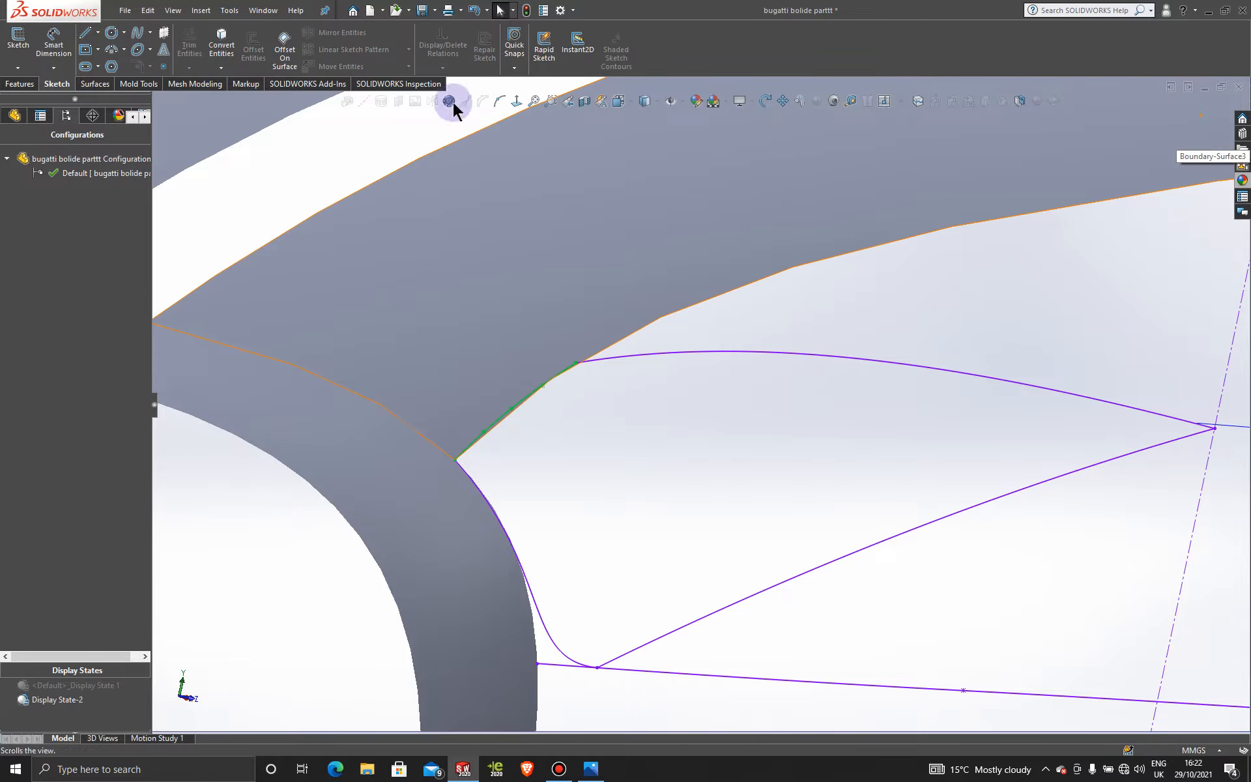
# - Create a filled surface bounded by 3DSketch22, 3DSketch19, 3DSketch20 and 3DSketch17, with Contact edge settings
pyautogui.click(92, 84)
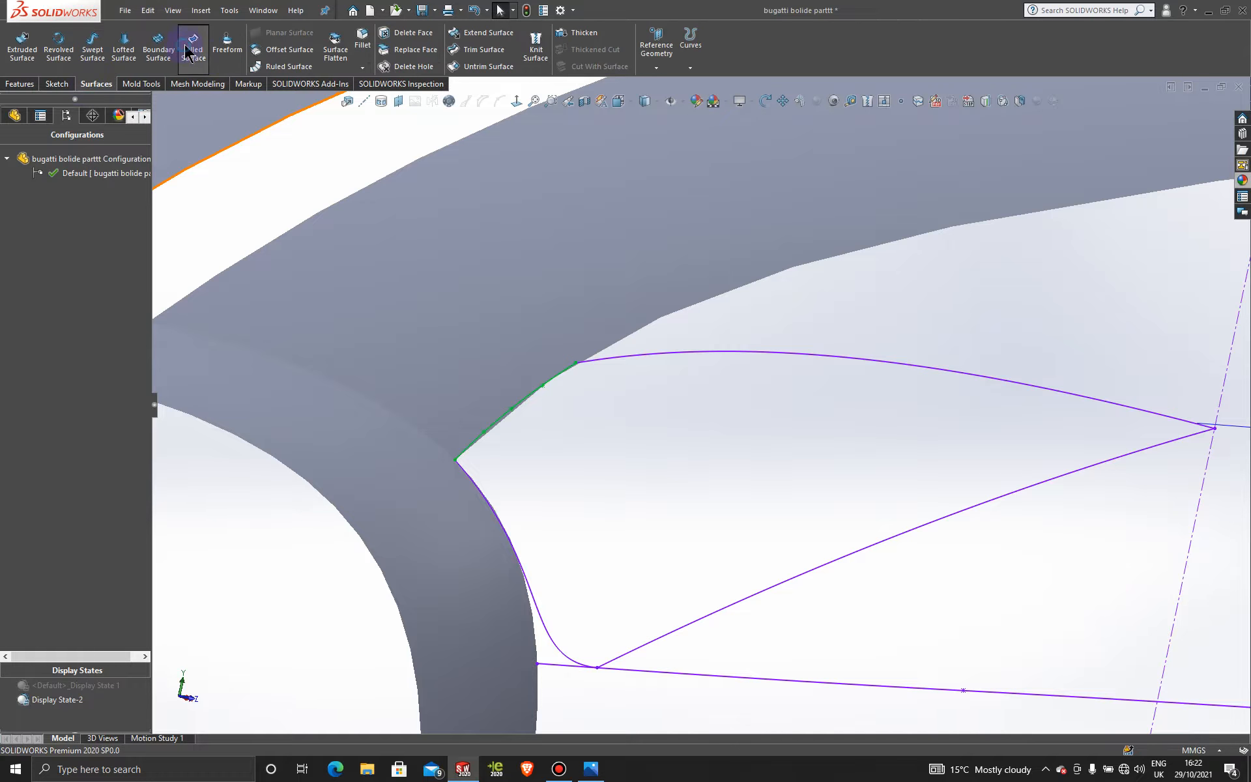
pyautogui.click(189, 51)
pyautogui.click(717, 354)
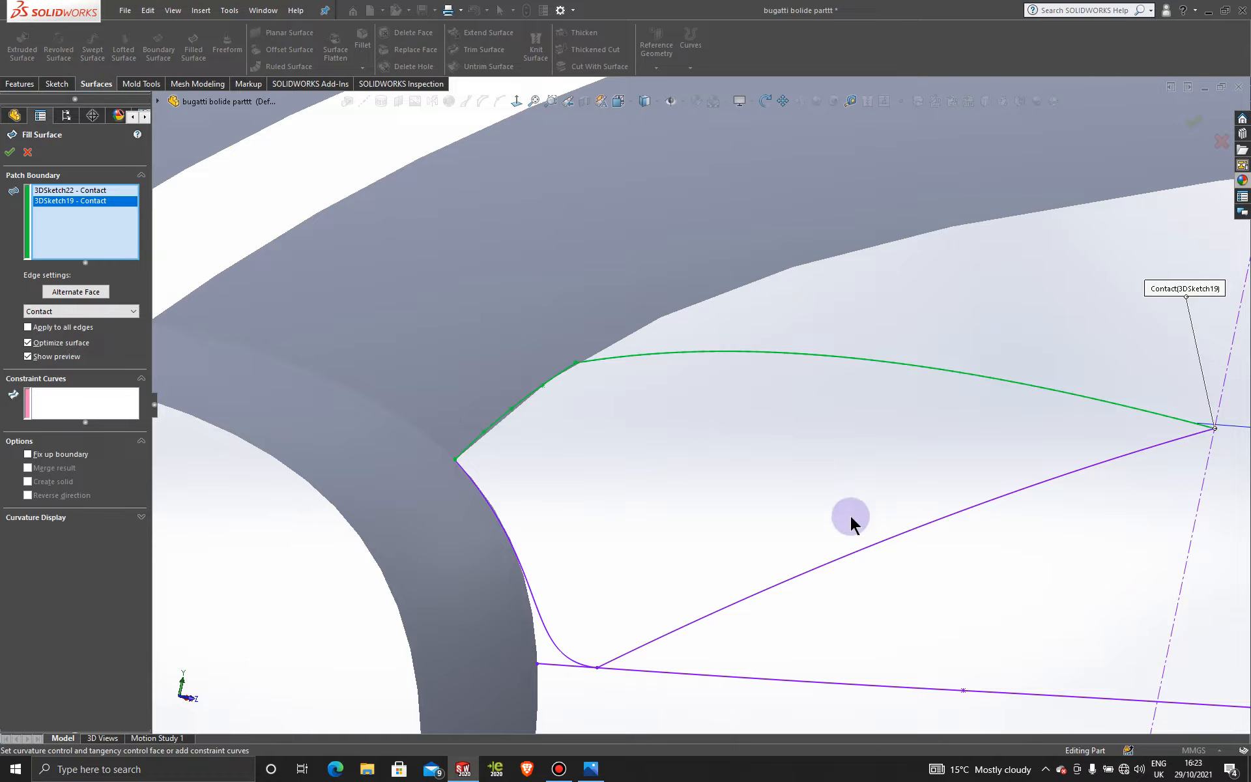
pyautogui.click(842, 558)
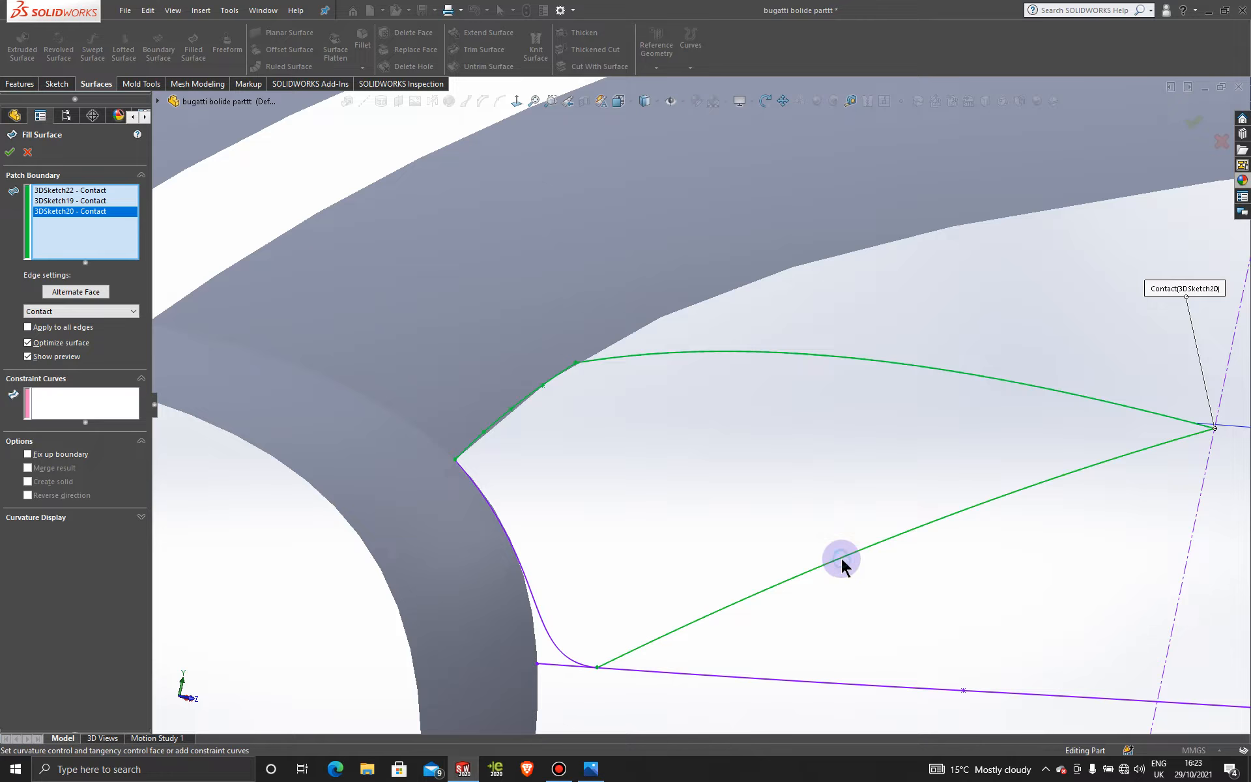
pyautogui.click(551, 636)
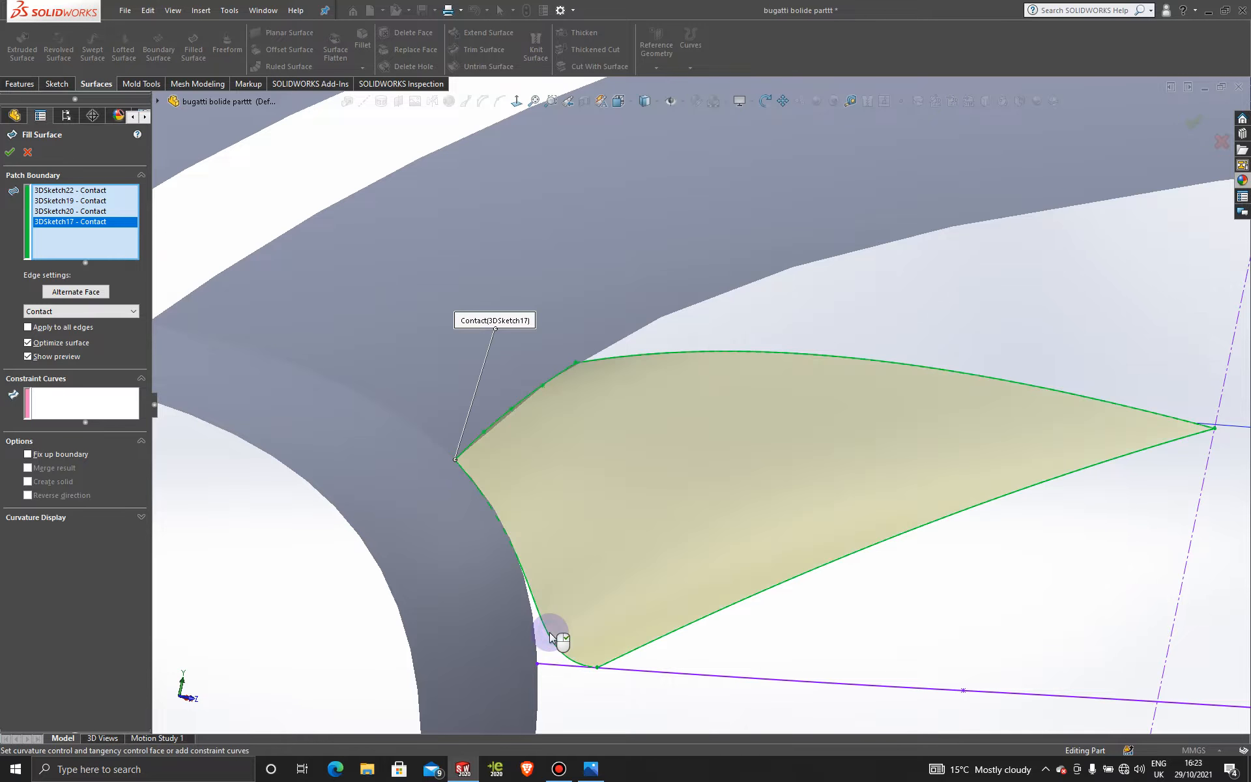
pyautogui.click(9, 154)
# - Examine the filled surface beside the hood and how it meets the neighbouring body surfaces from several angles
pyautogui.moveTo(922, 284); pyautogui.dragTo(906, 322, button='middle')
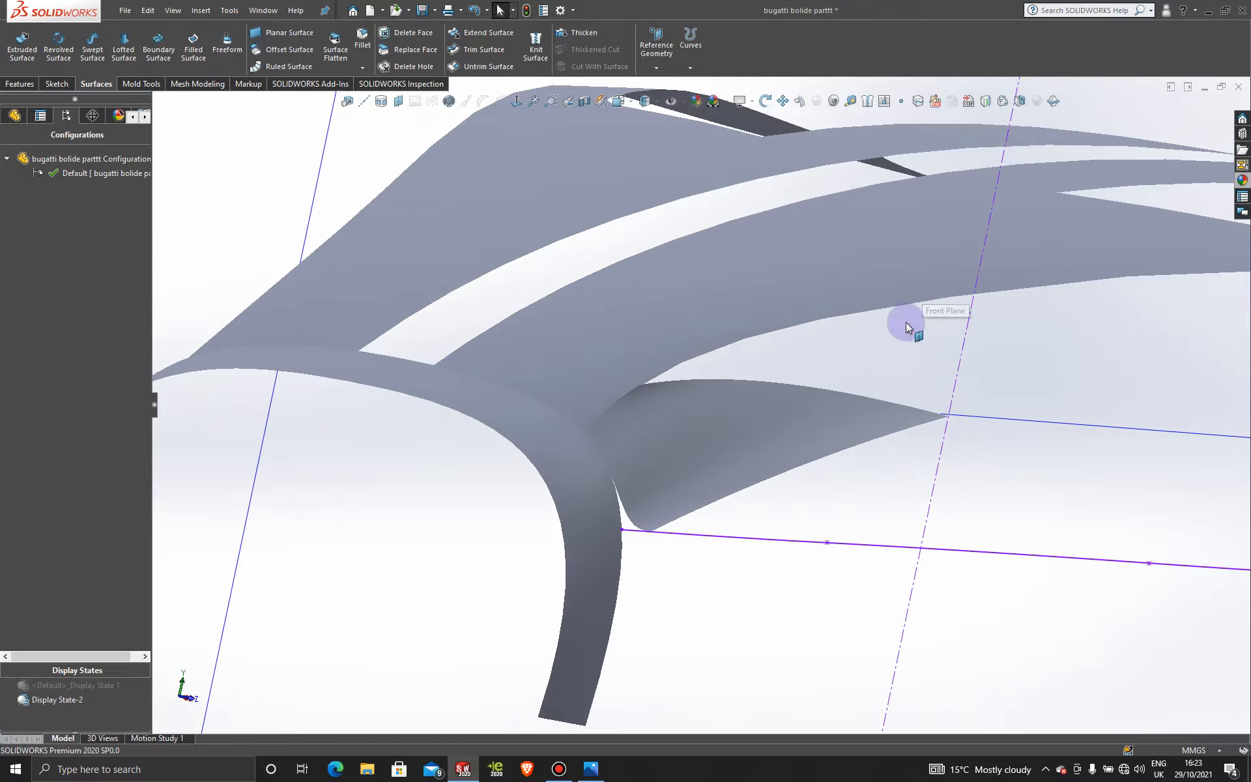
pyautogui.moveTo(831, 514)
pyautogui.mouseDown(button='middle')
pyautogui.moveTo(869, 502)
pyautogui.moveTo(822, 502)
pyautogui.mouseUp(button='middle')
pyautogui.scroll(3, 619, 315)
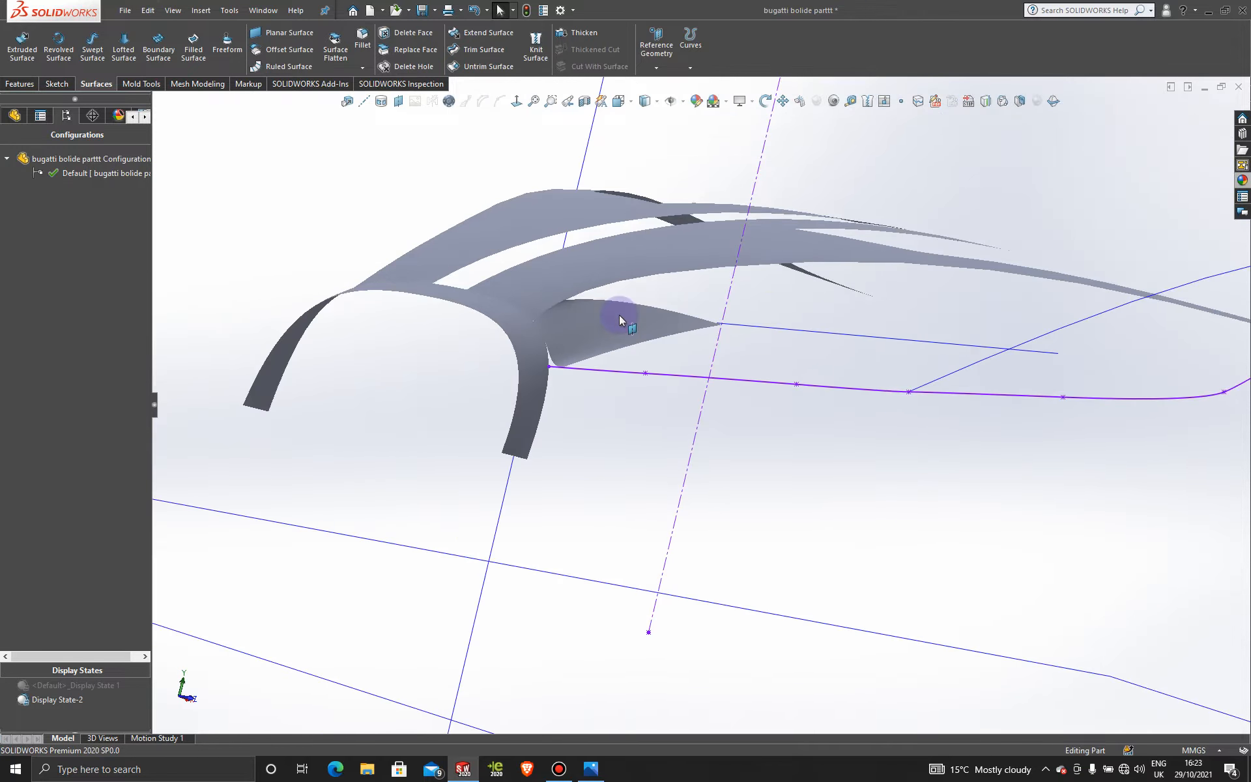
pyautogui.scroll(-5, 597, 292)
pyautogui.moveTo(728, 503); pyautogui.dragTo(580, 470, button='middle')
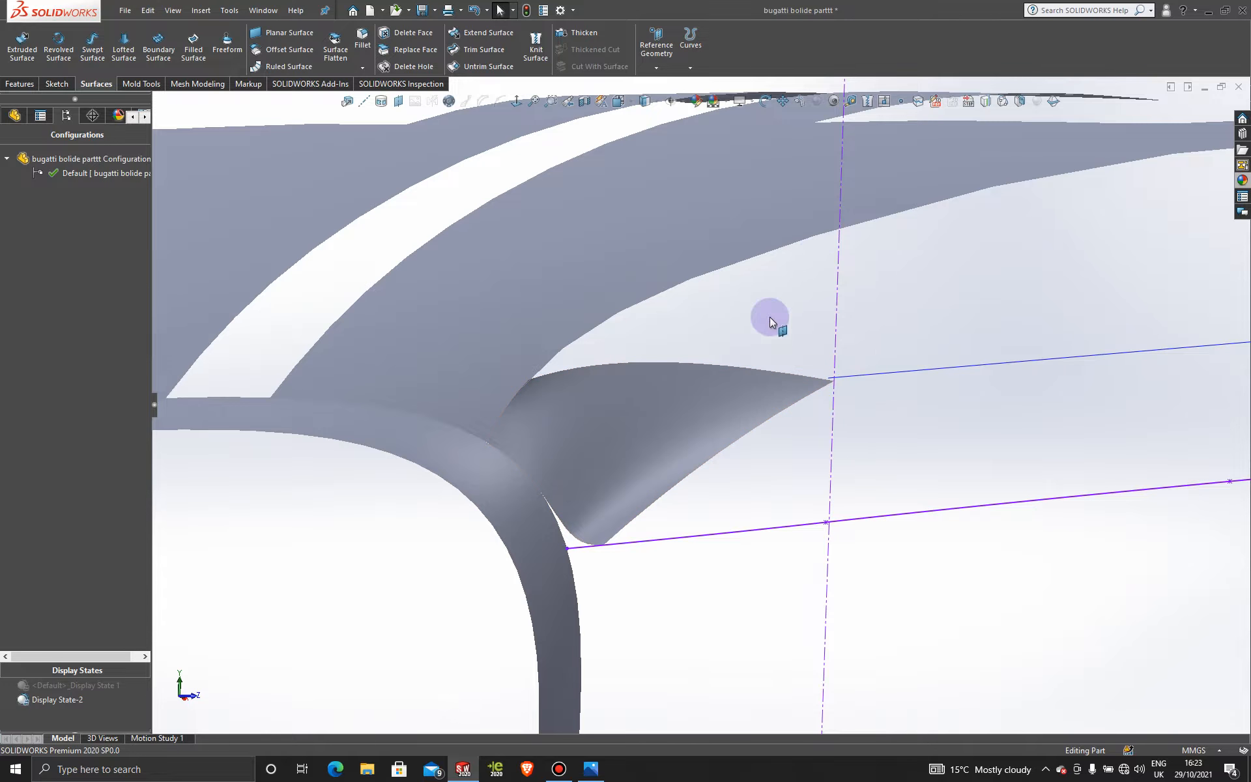
pyautogui.scroll(3, 796, 464)
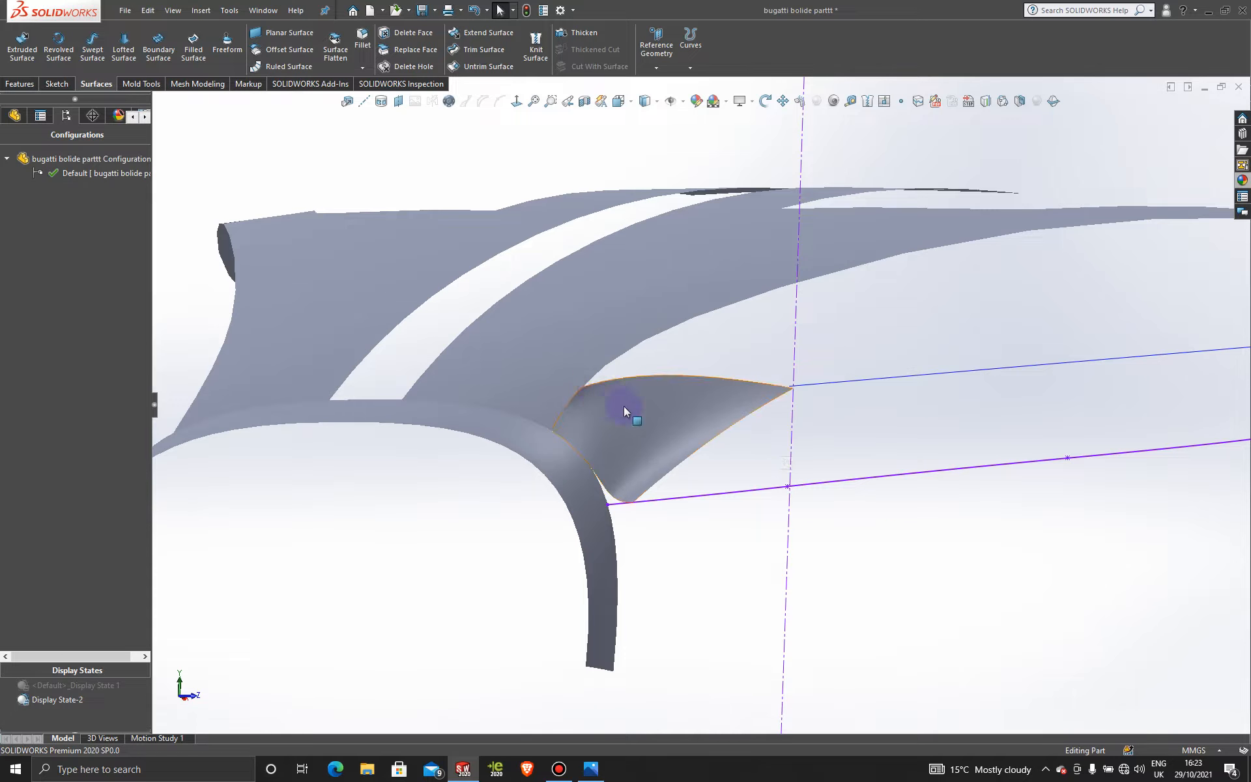
pyautogui.scroll(-4, 625, 406)
pyautogui.moveTo(983, 497); pyautogui.dragTo(778, 432, button='middle')
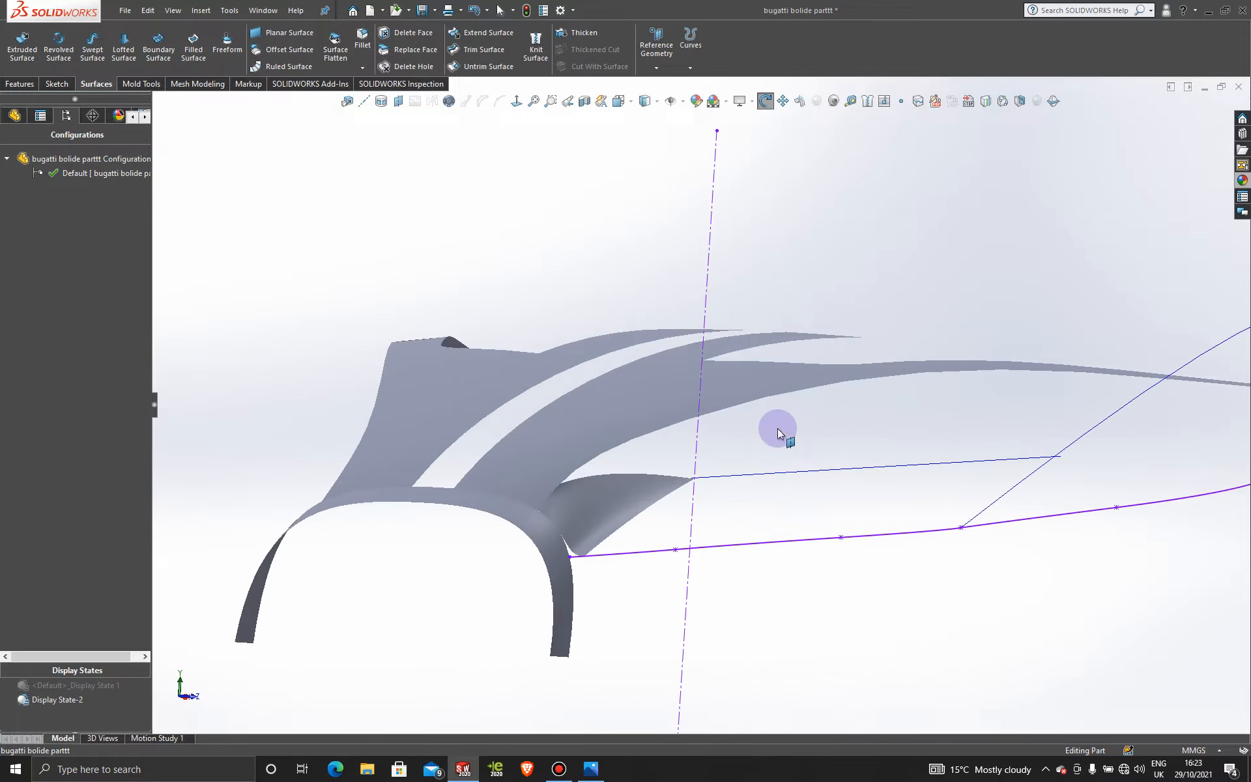
pyautogui.scroll(-5, 688, 537)
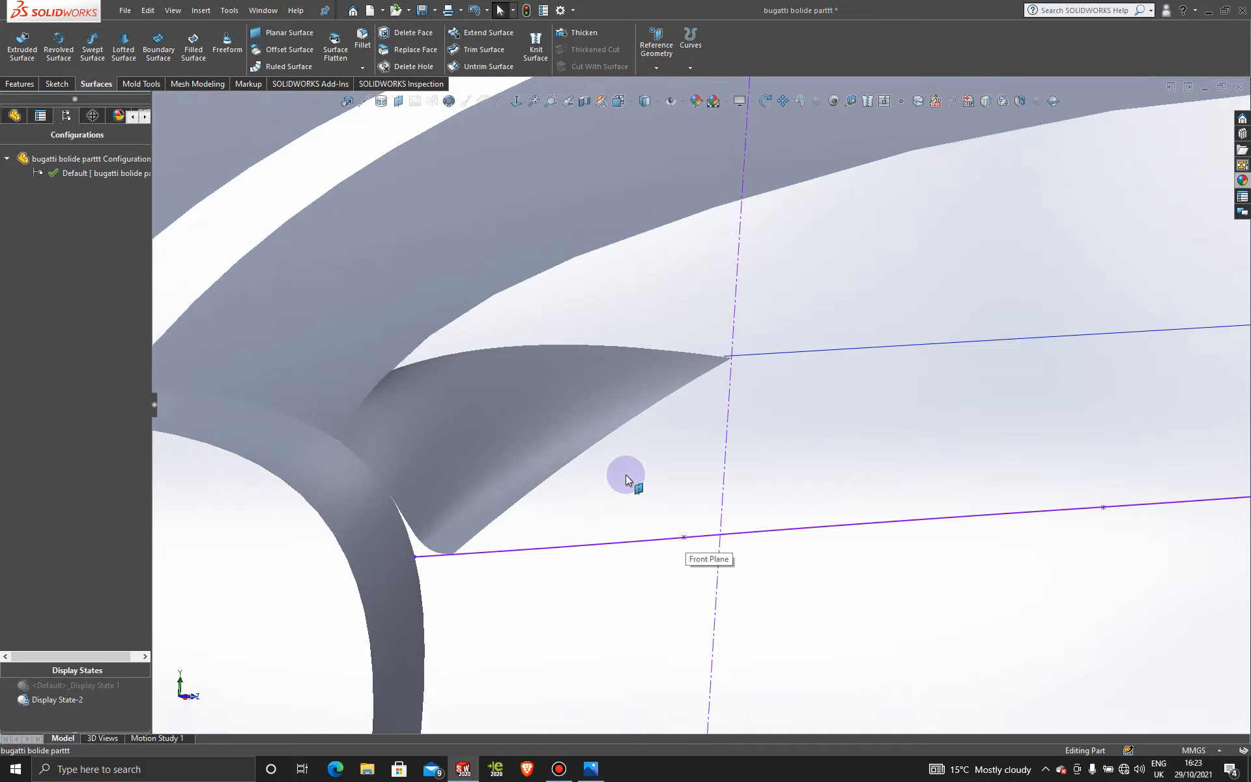
# - Knit the filled surface together with the adjoining hood side surface
pyautogui.click(533, 47)
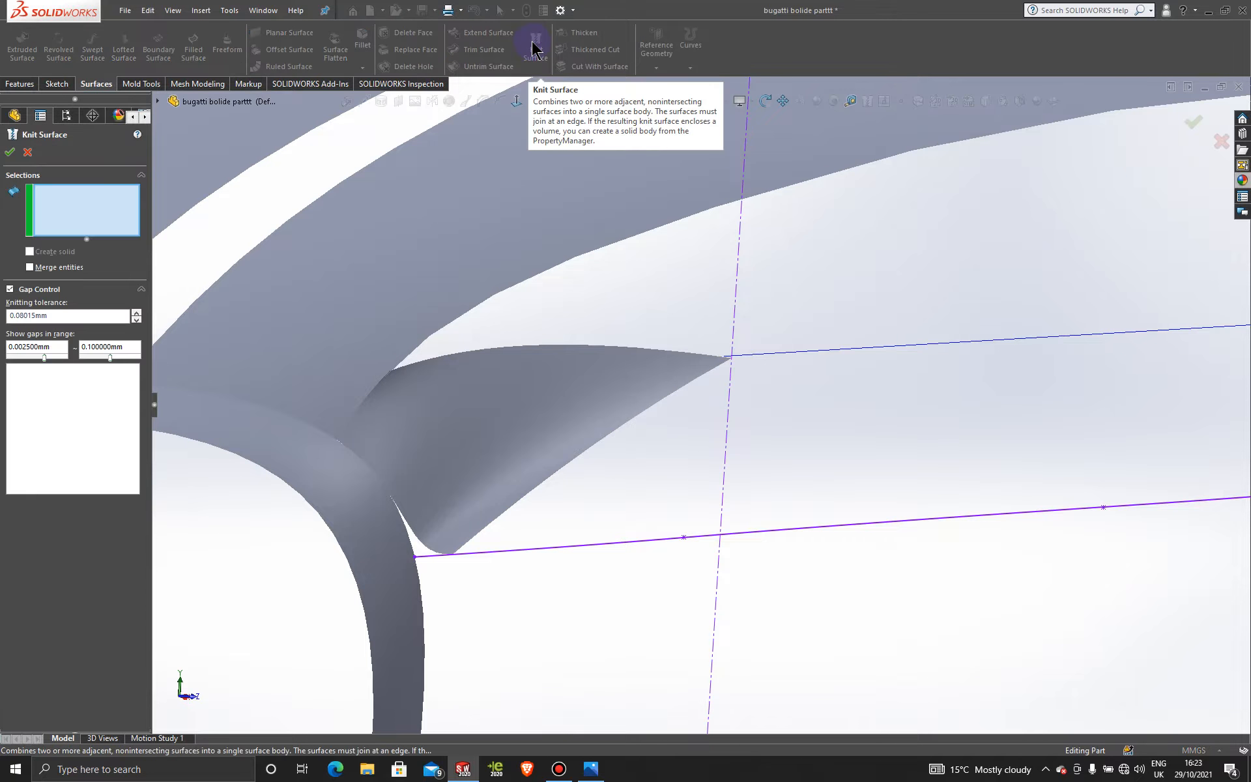
pyautogui.click(478, 413)
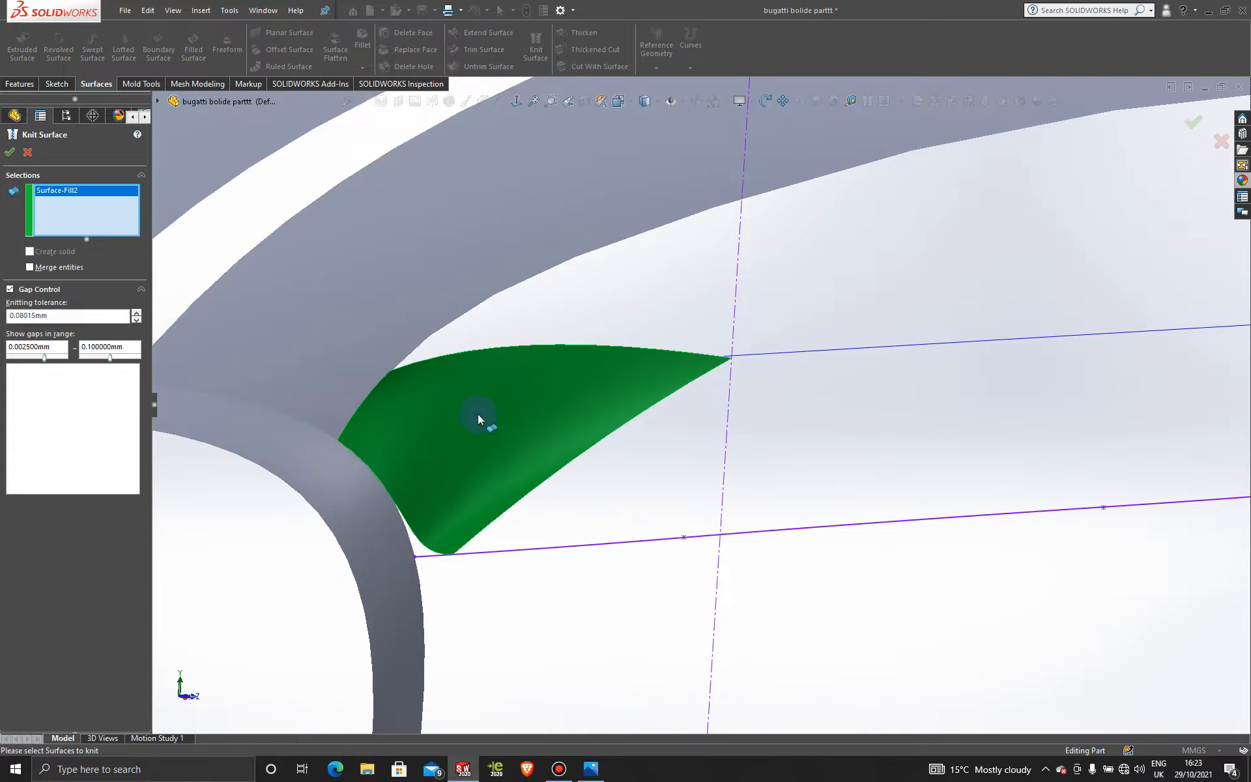
pyautogui.click(327, 351)
pyautogui.click(10, 154)
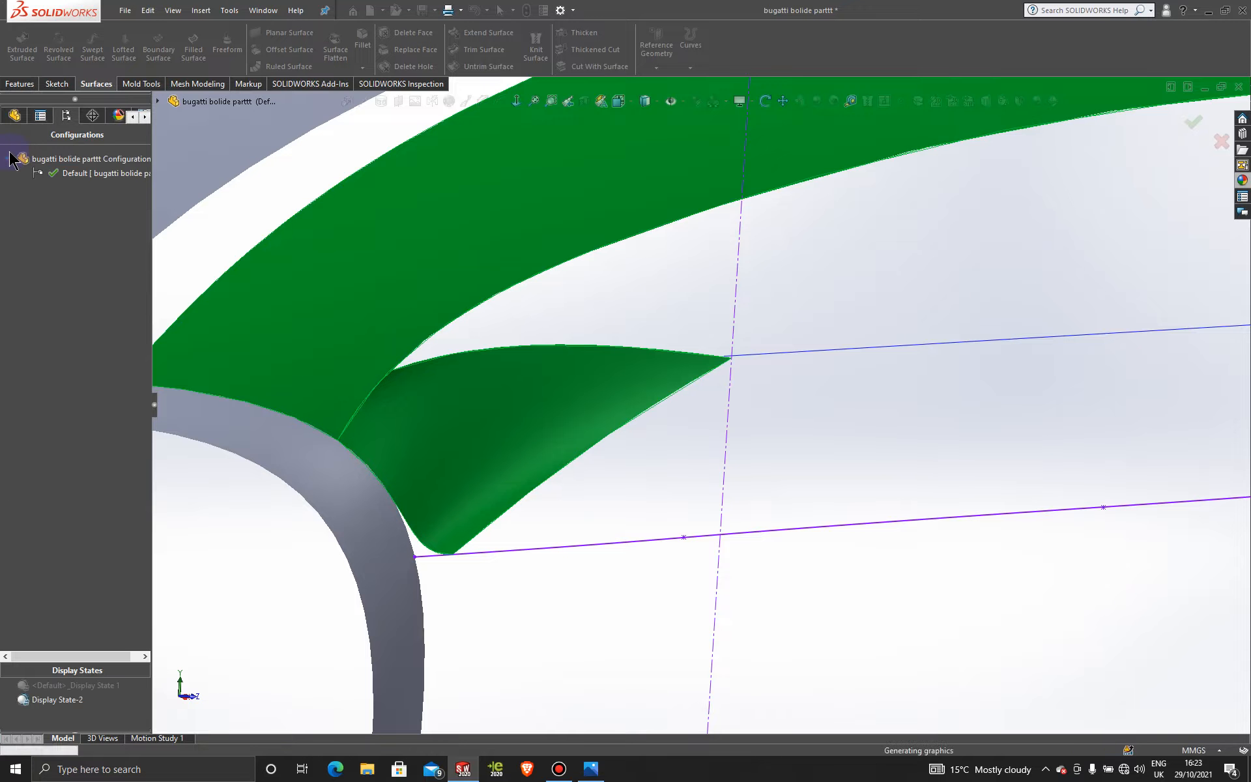
pyautogui.scroll(3, 627, 457)
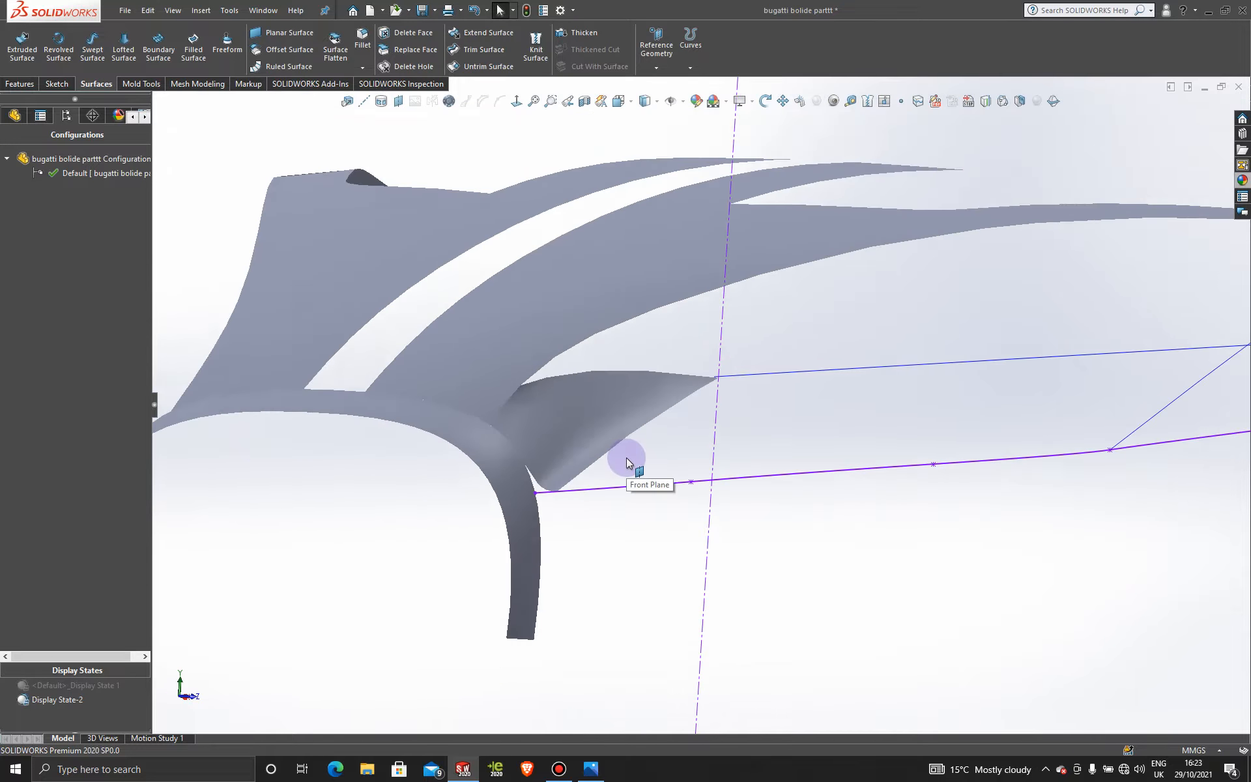
pyautogui.moveTo(606, 449); pyautogui.dragTo(602, 551, button='middle')
pyautogui.press('Escape')
# - Create a 3D sketch with a two-point spline from the filled surface's rear tip to the lower edge of the hood's long side strip
pyautogui.scroll(5, 905, 323)
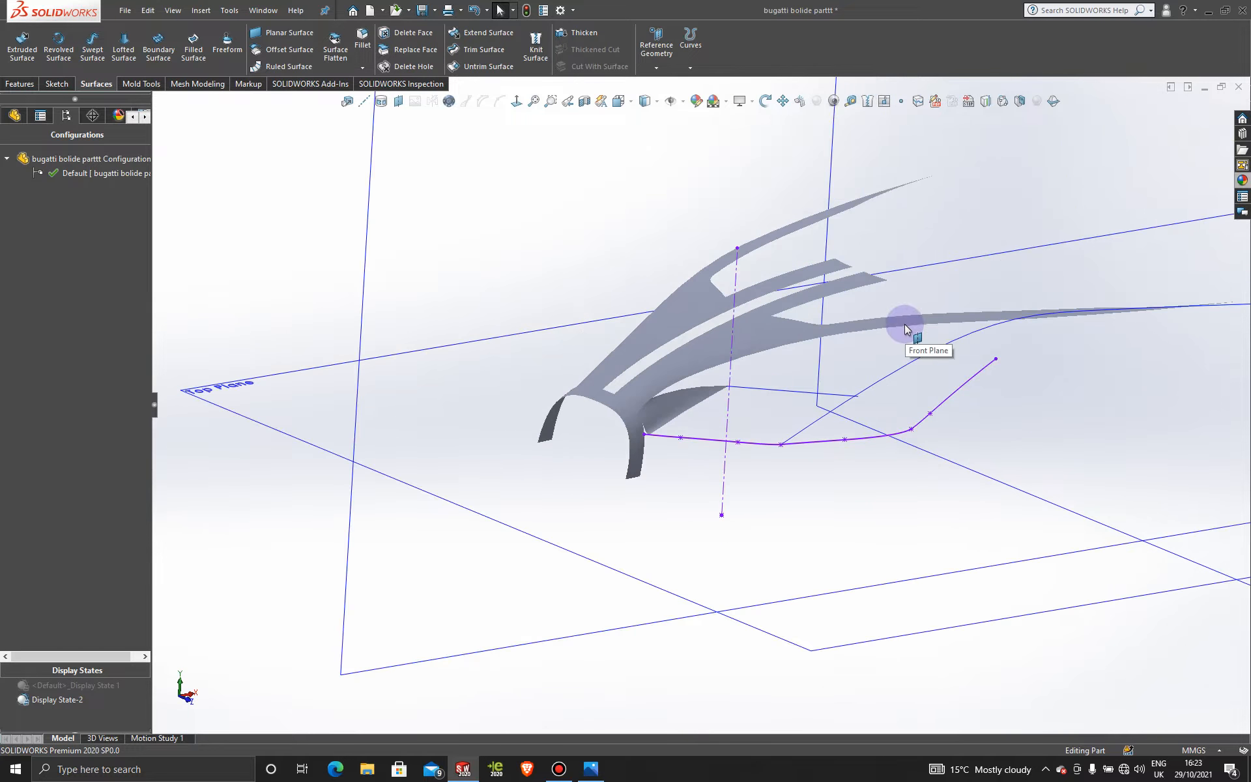
pyautogui.moveTo(944, 401); pyautogui.dragTo(964, 422, button='middle')
pyautogui.scroll(-8, 829, 355)
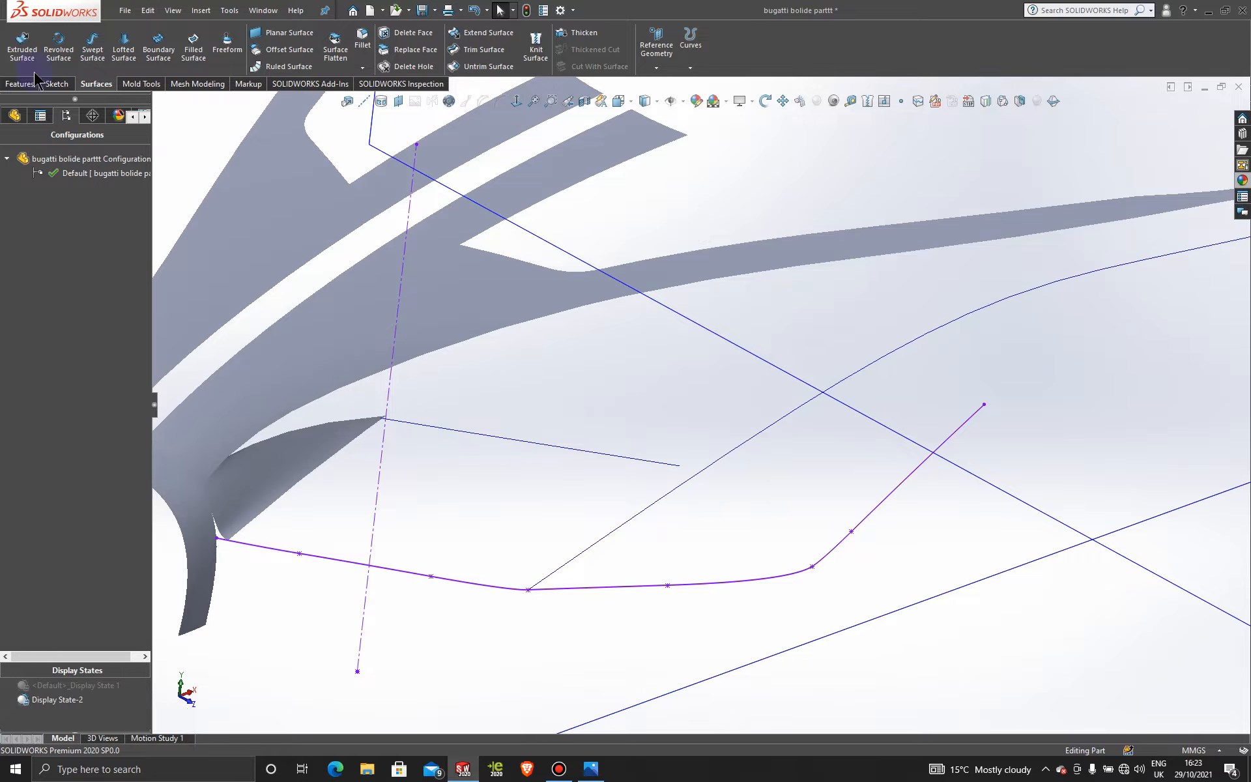
pyautogui.click(56, 84)
pyautogui.click(16, 69)
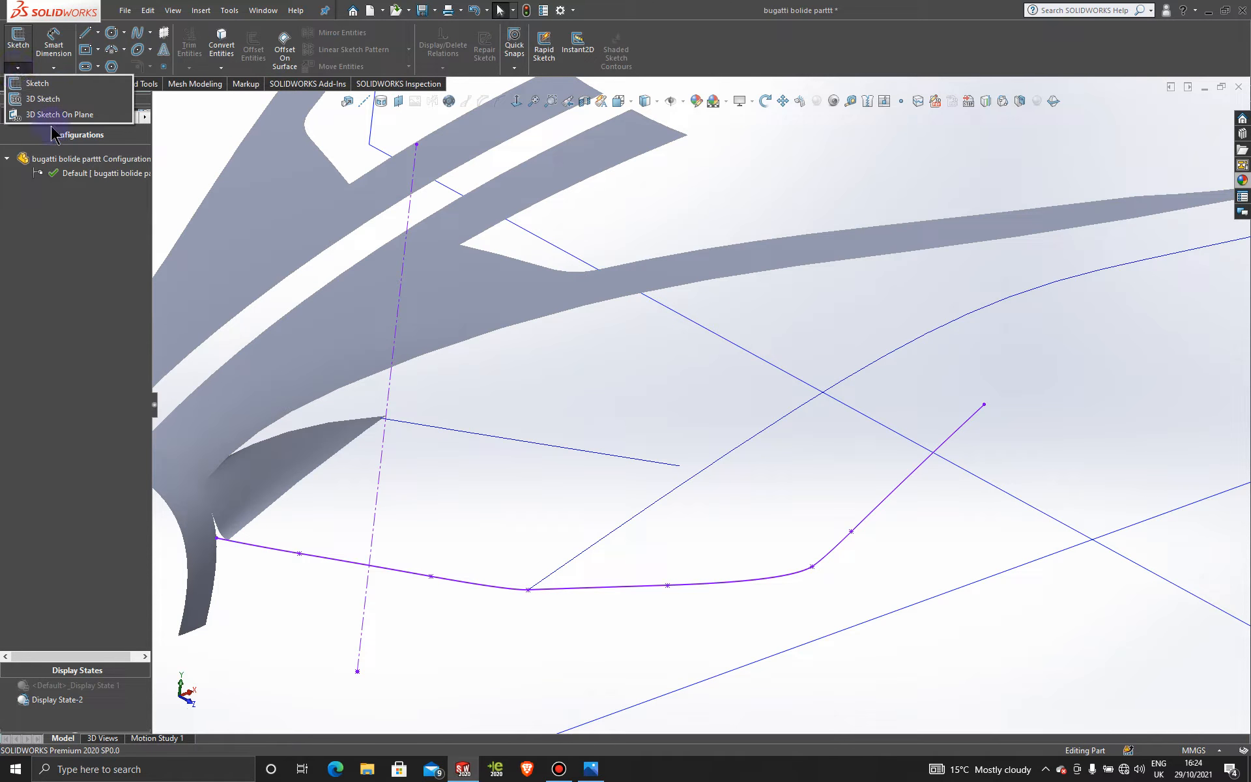
pyautogui.click(53, 99)
pyautogui.click(139, 46)
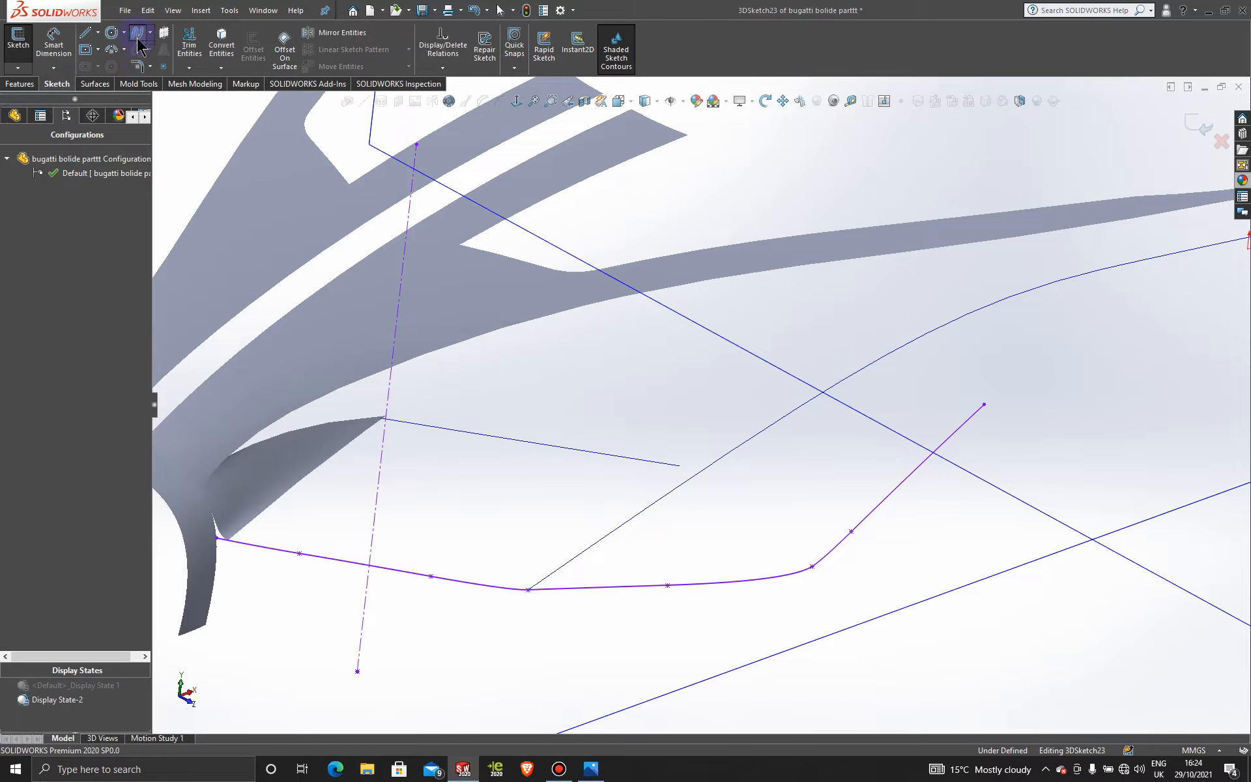
pyautogui.scroll(-5, 365, 427)
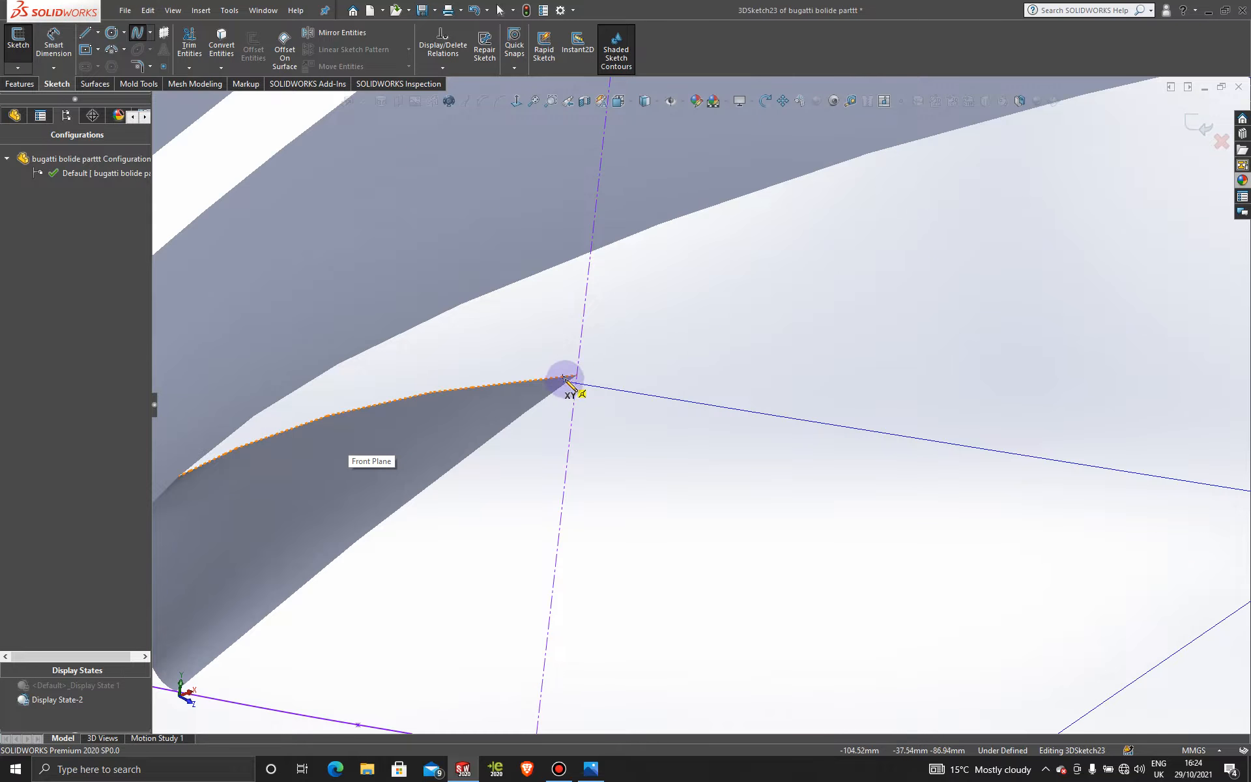
pyautogui.click(579, 379)
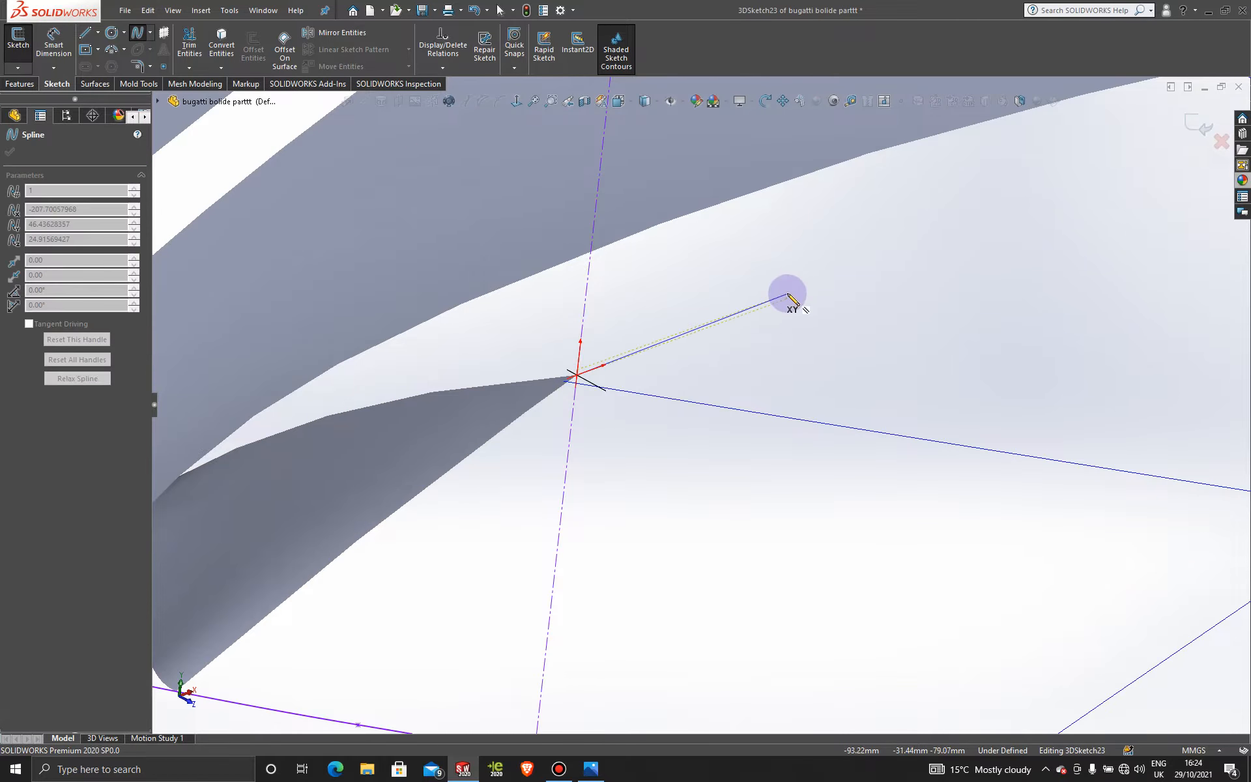
pyautogui.scroll(5, 790, 300)
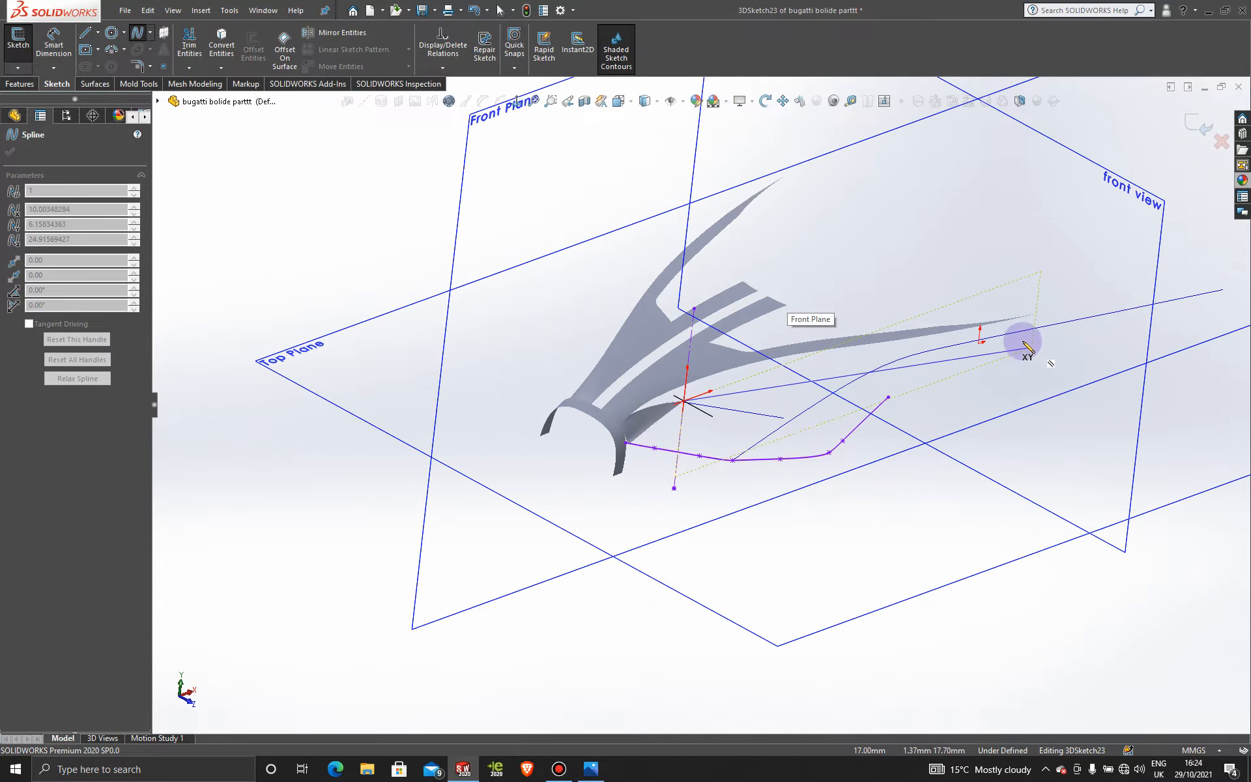
pyautogui.scroll(-6, 1023, 344)
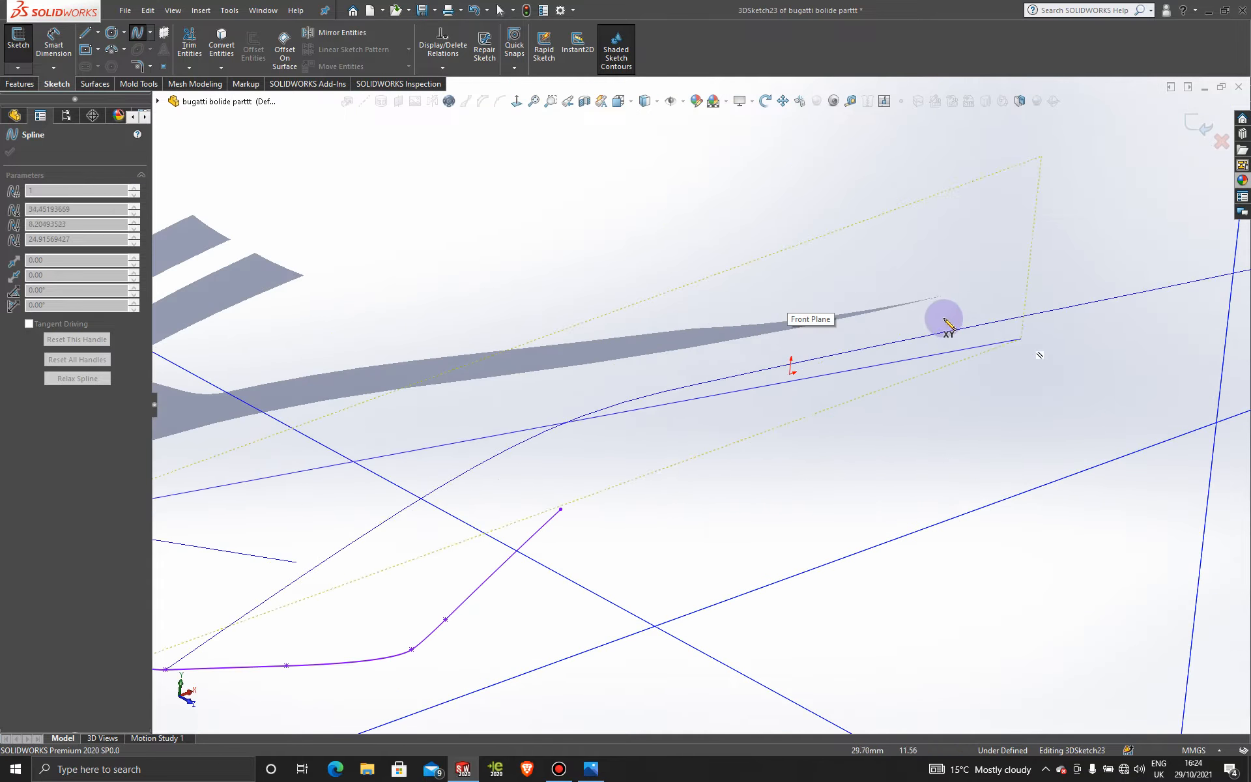
pyautogui.click(838, 317)
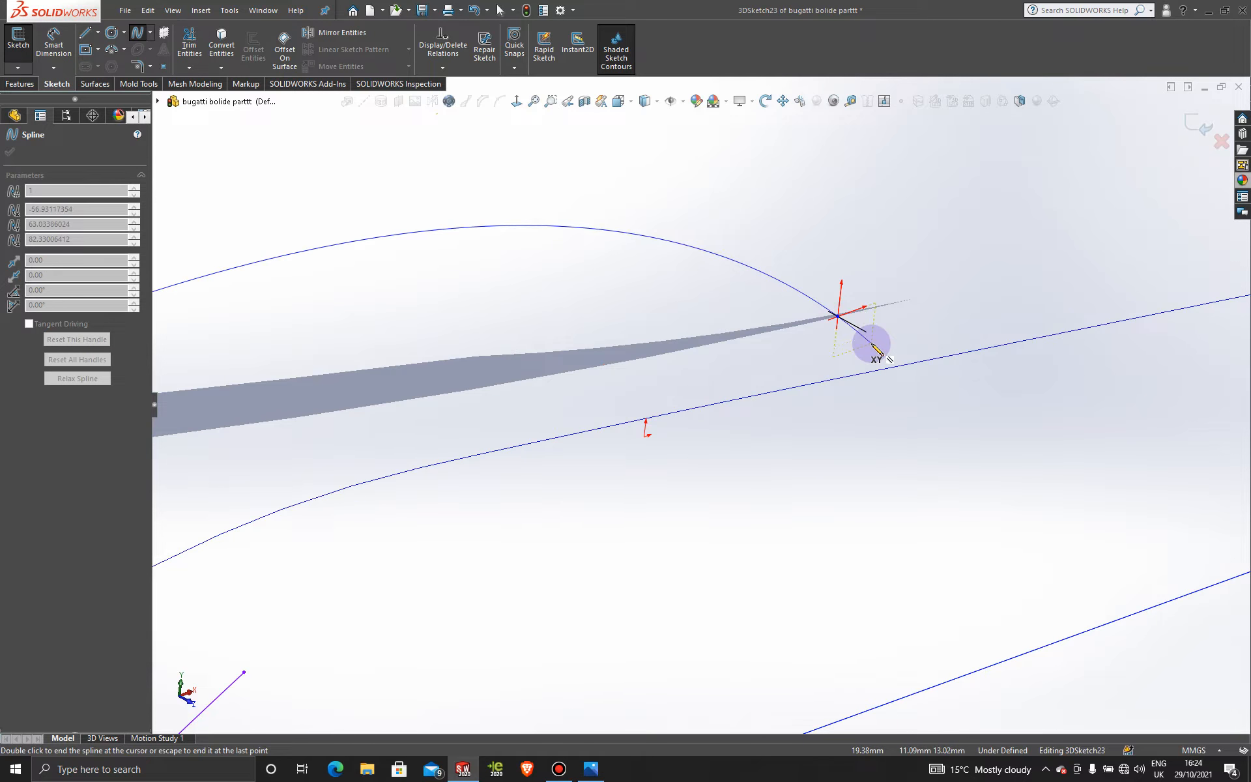
pyautogui.moveTo(872, 343)
pyautogui.mouseDown(button='middle')
pyautogui.moveTo(854, 334)
pyautogui.moveTo(860, 388)
pyautogui.moveTo(839, 457)
pyautogui.moveTo(871, 346)
pyautogui.moveTo(859, 311)
pyautogui.moveTo(764, 372)
pyautogui.mouseUp(button='middle')
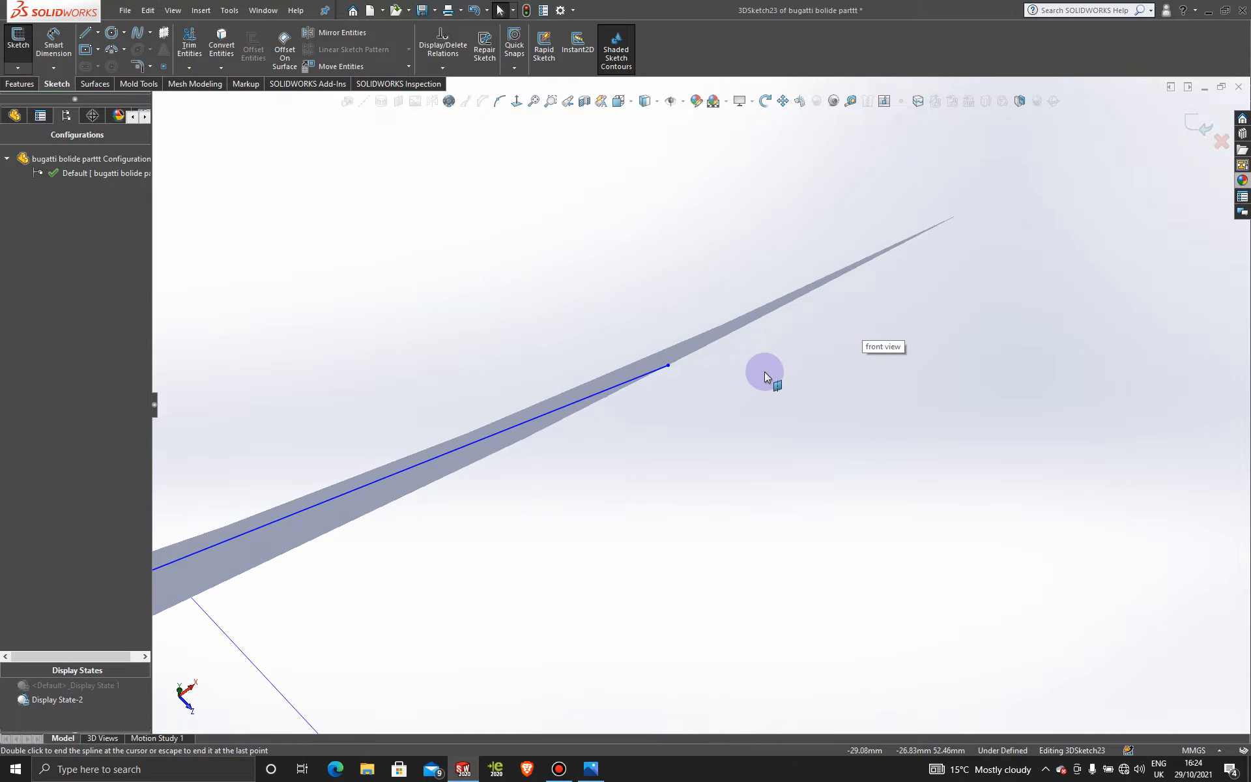
# - Delete both coincident relations from the spline's rear endpoint on the side strip
pyautogui.moveTo(682, 364); pyautogui.dragTo(874, 281)
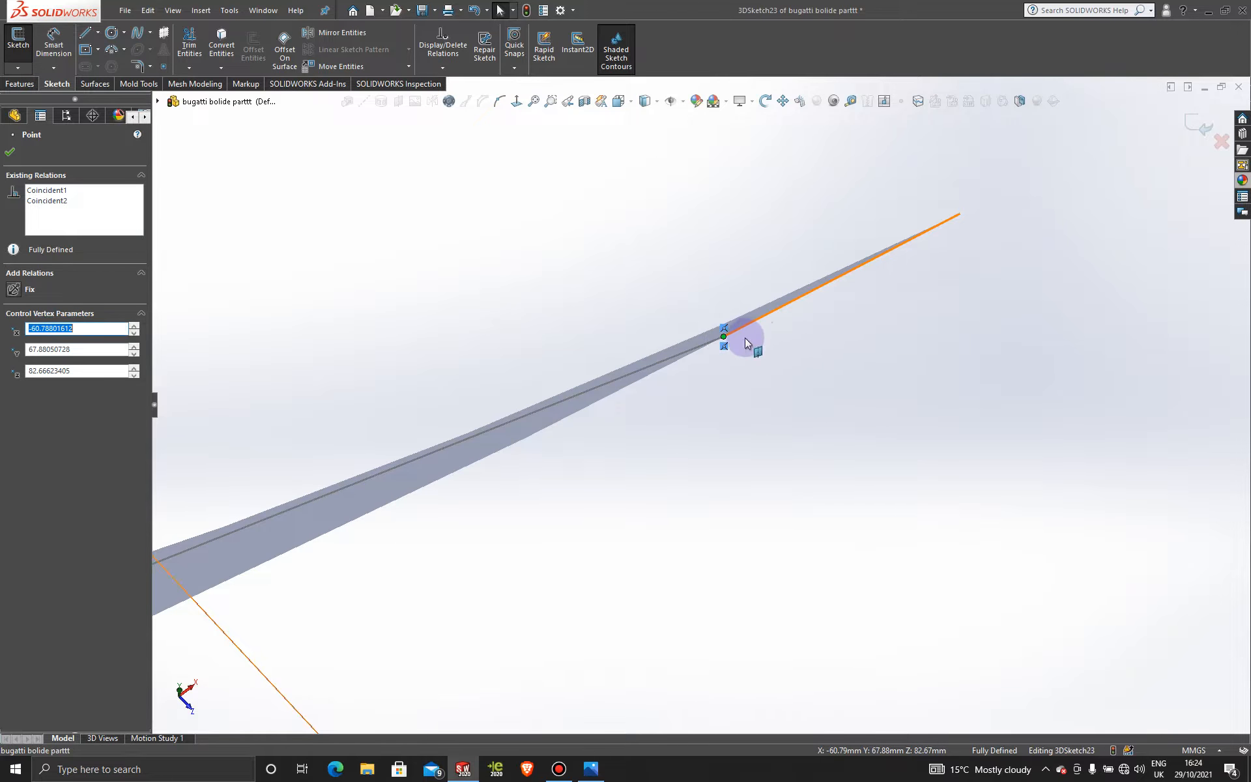
pyautogui.rightClick(108, 202)
pyautogui.click(138, 226)
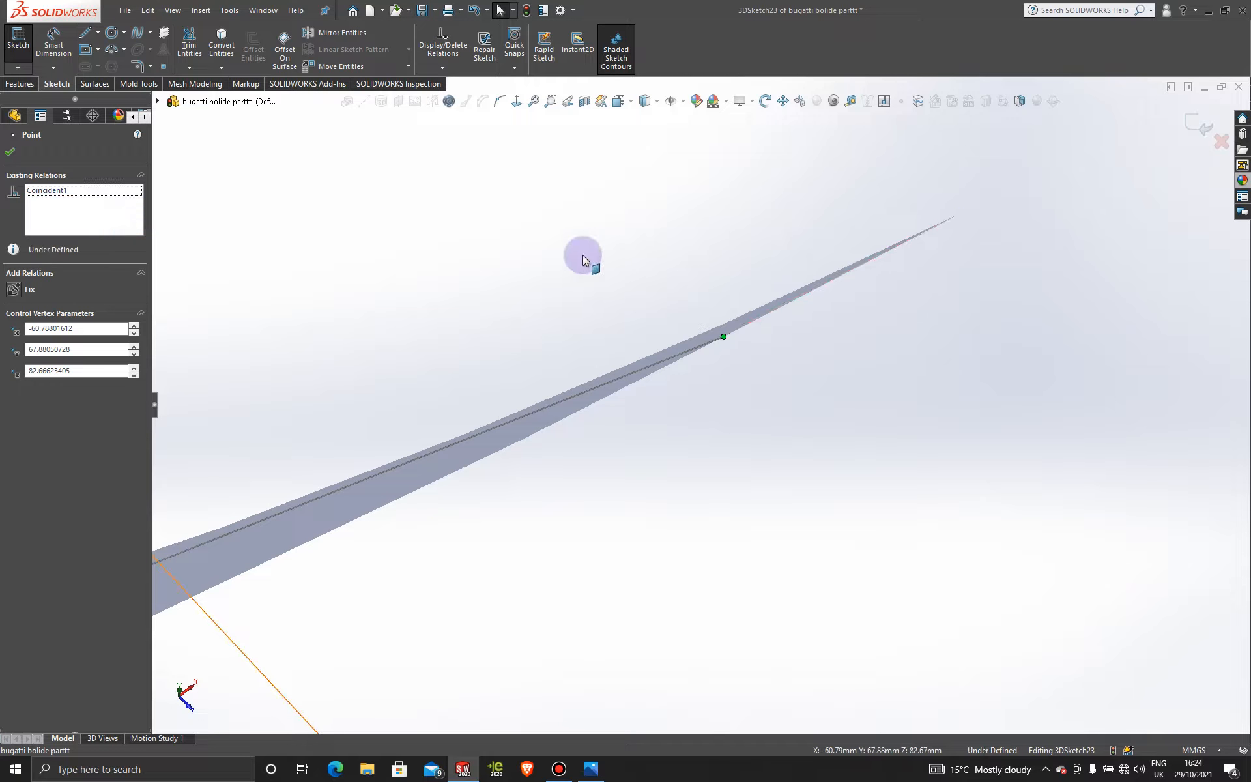
pyautogui.rightClick(79, 208)
pyautogui.click(120, 215)
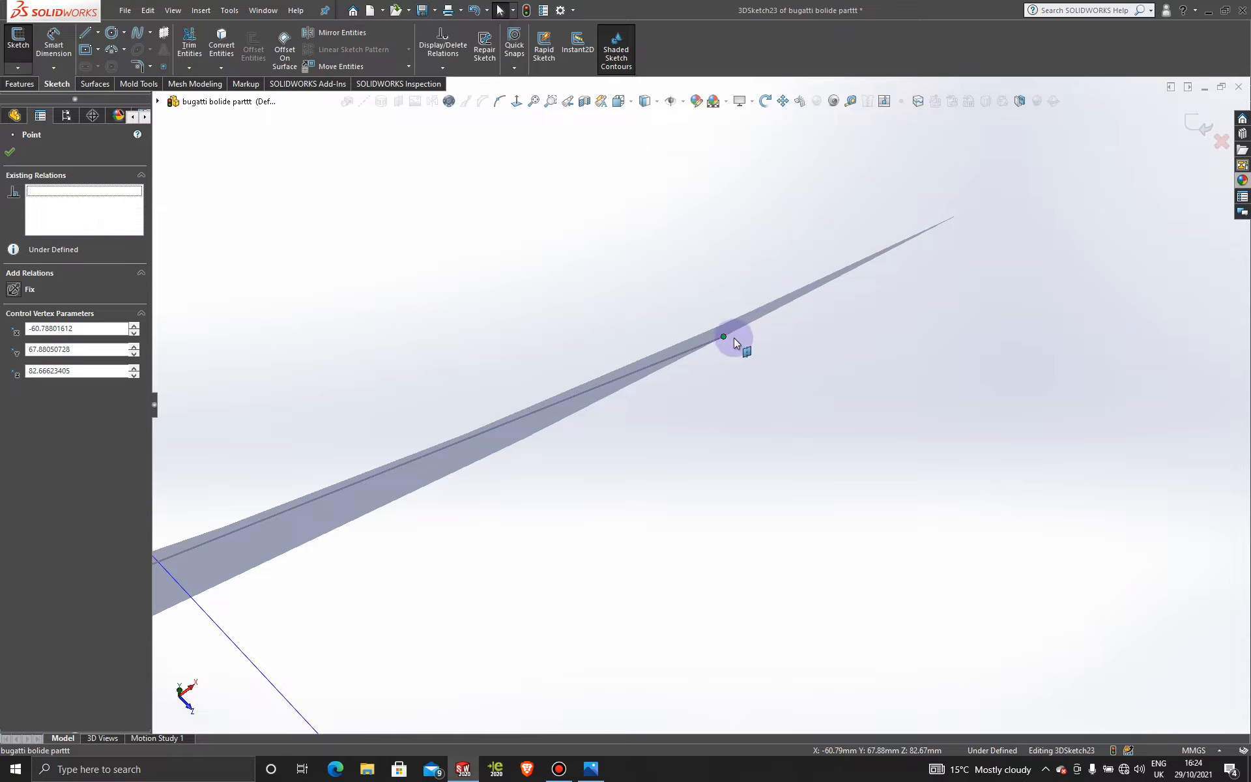
# - Move the spline's rear endpoint along the strip's edge to its rear tip, at about X -53.13, Y 67.99, Z 84.09 mm
pyautogui.moveTo(725, 337); pyautogui.dragTo(888, 253)
pyautogui.scroll(-5, 890, 253)
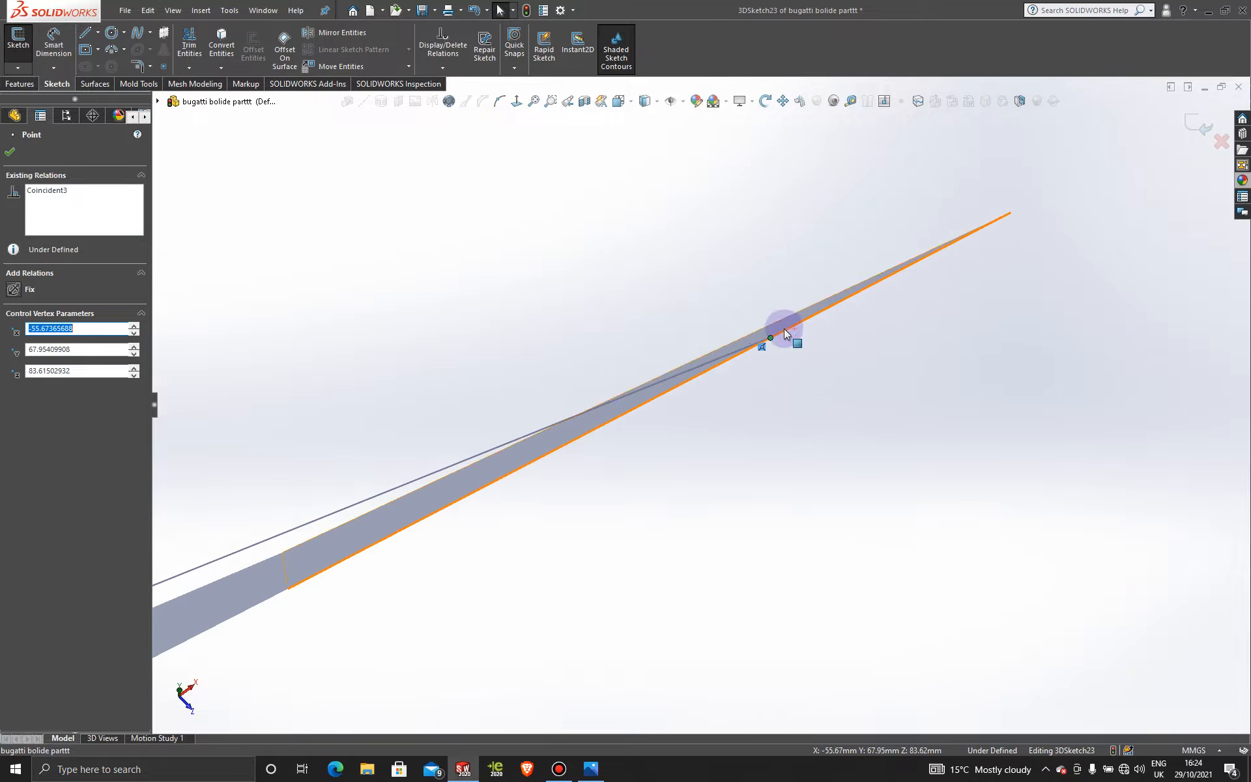
pyautogui.moveTo(779, 340); pyautogui.dragTo(1022, 214)
pyautogui.scroll(4, 977, 232)
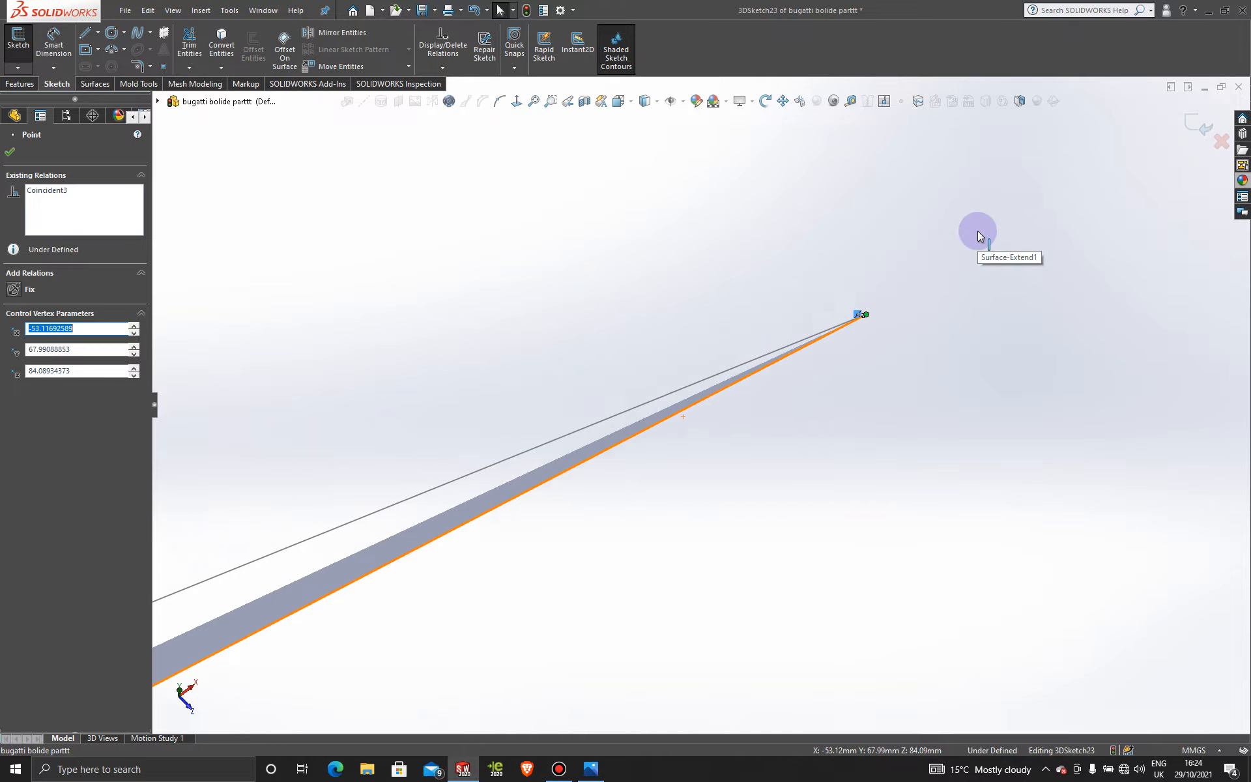
pyautogui.scroll(-3, 870, 308)
pyautogui.scroll(-2, 791, 390)
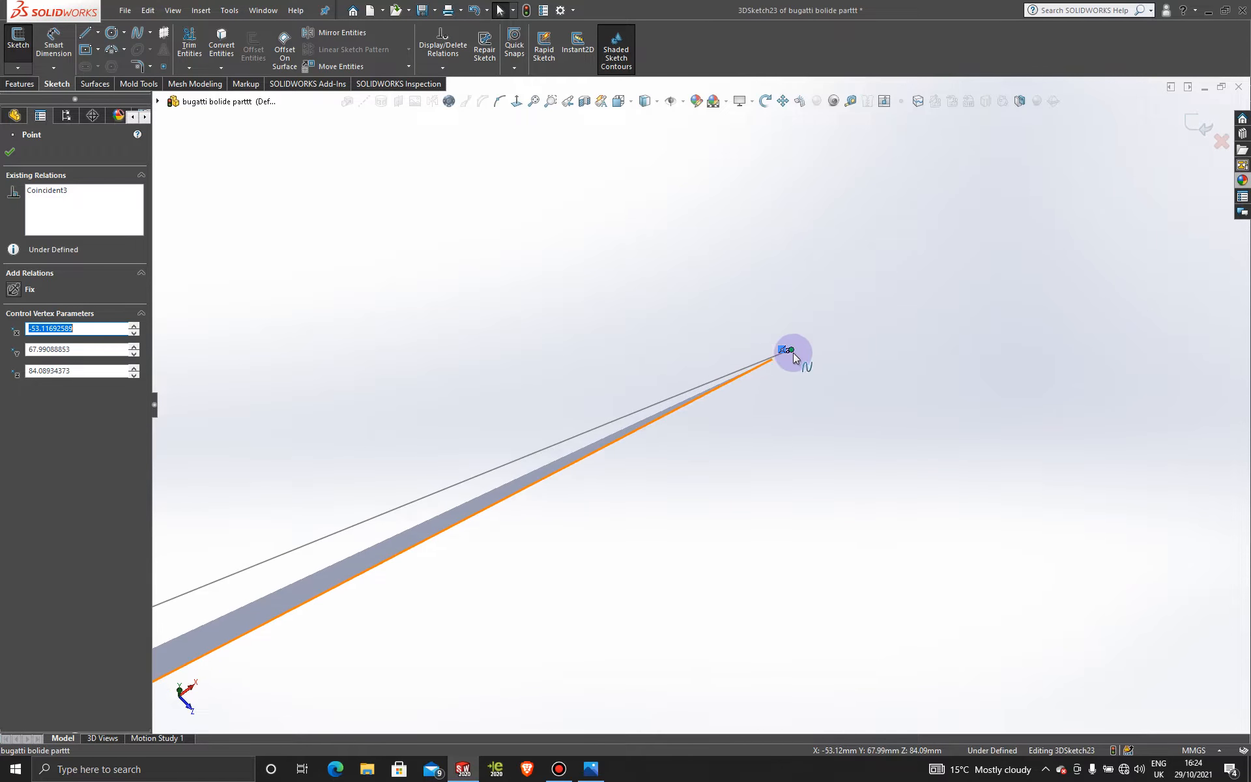
pyautogui.moveTo(793, 351); pyautogui.dragTo(766, 364)
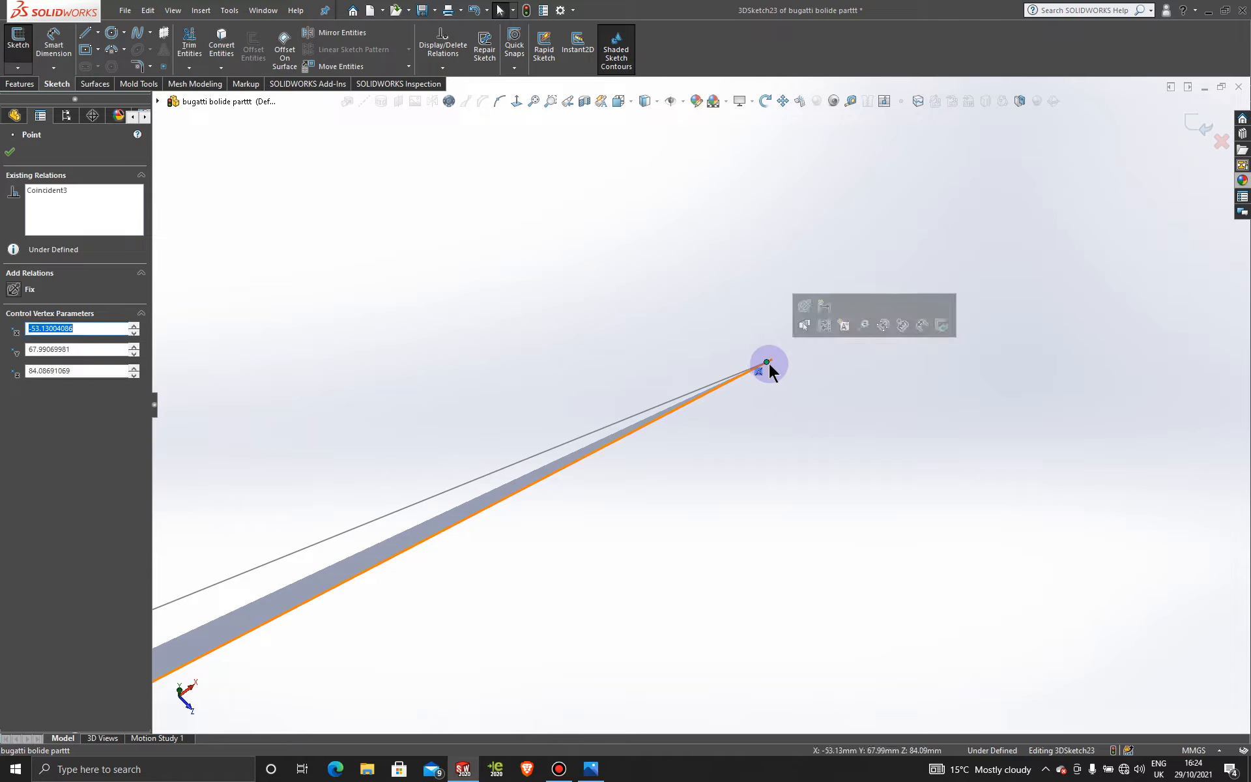
pyautogui.click(773, 414)
# - Adjust the spline's front and rear tangent handles in the top view so the curve follows the side strip's outer edge
pyautogui.moveTo(729, 424); pyautogui.dragTo(722, 428, button='middle')
pyautogui.scroll(10, 723, 429)
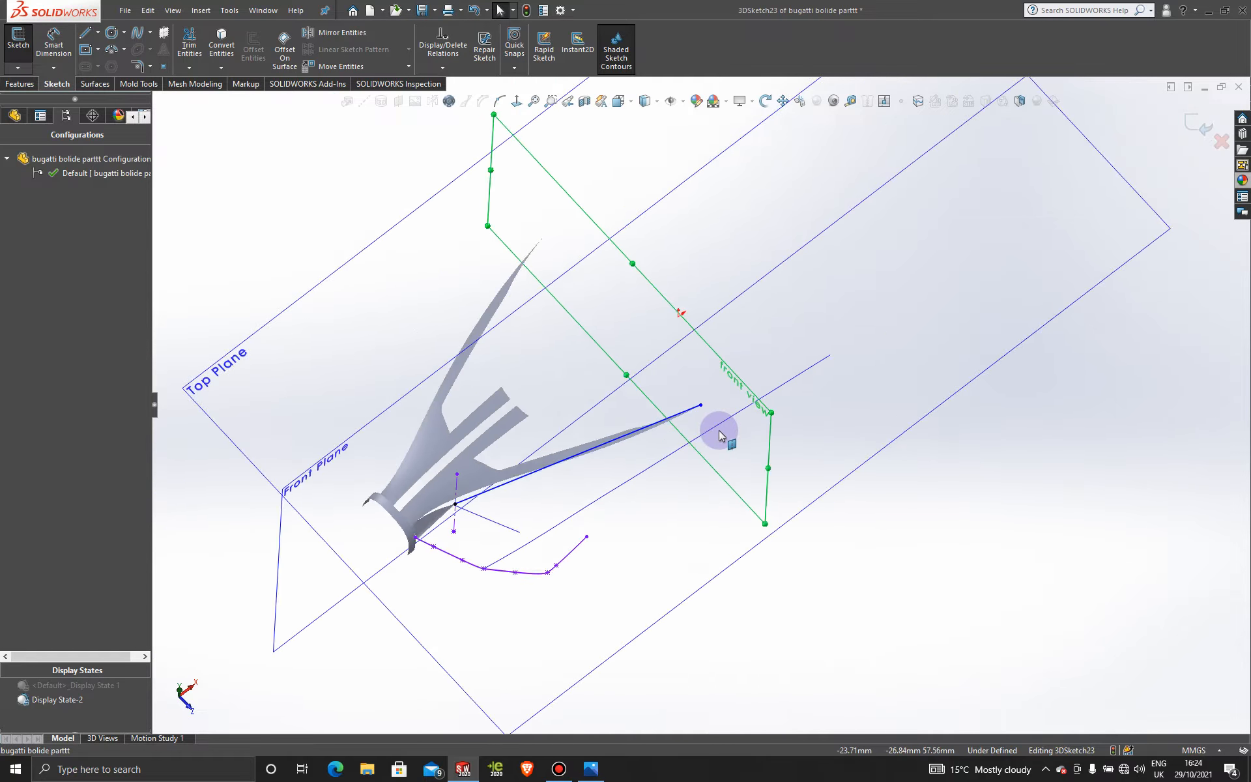
pyautogui.moveTo(631, 451); pyautogui.dragTo(635, 490, button='middle')
pyautogui.press('space')
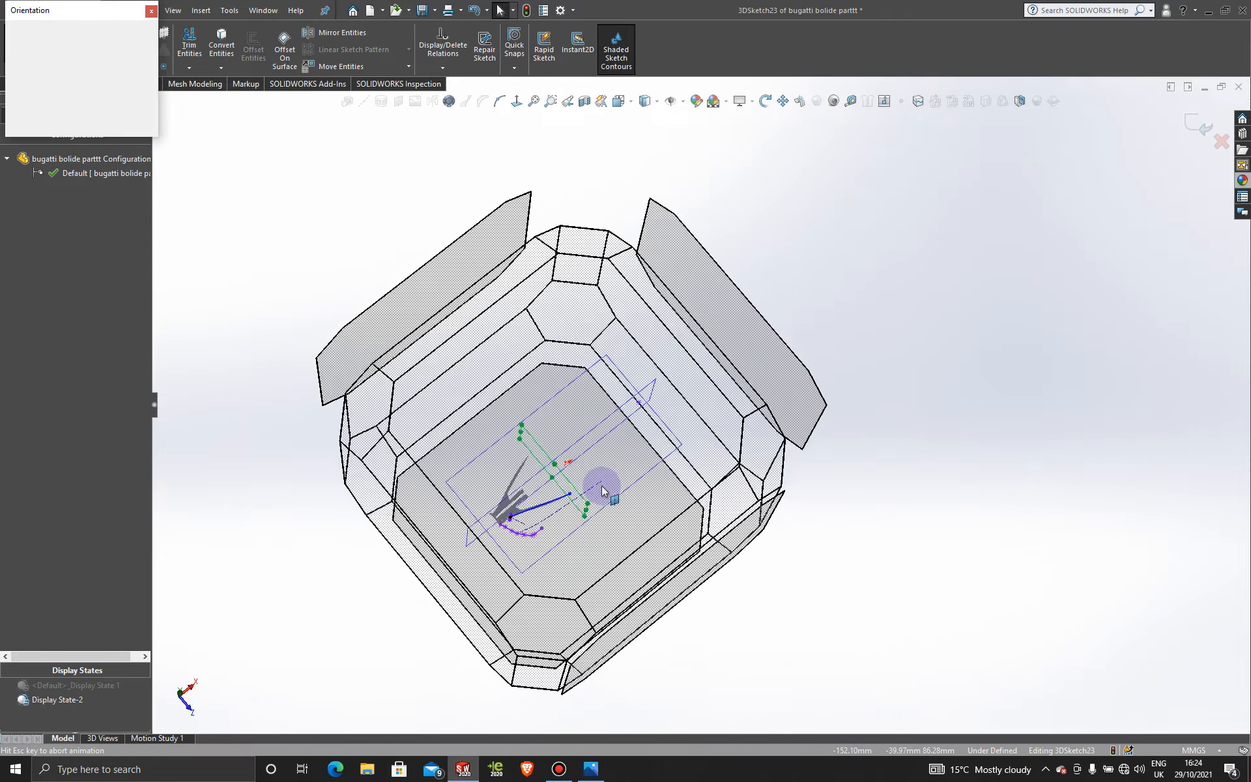
pyautogui.click(600, 487)
pyautogui.scroll(-8, 531, 492)
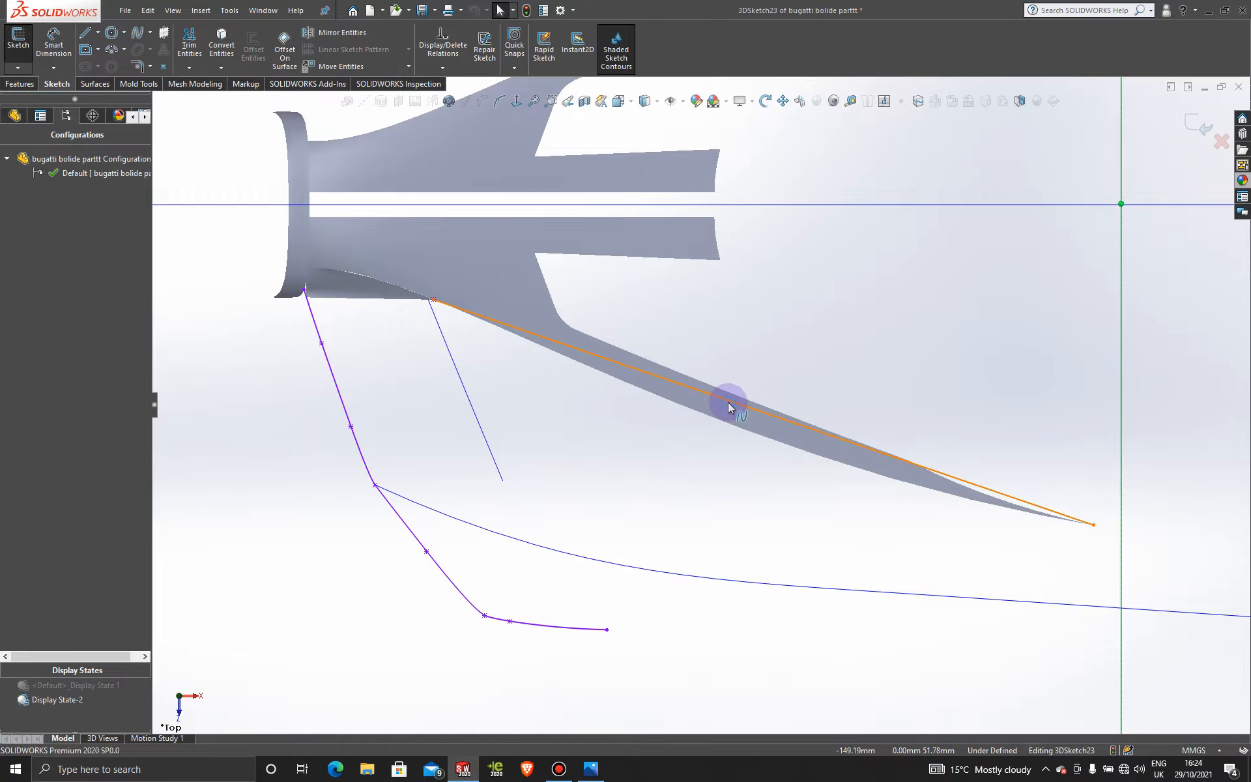
pyautogui.click(729, 402)
pyautogui.moveTo(830, 439); pyautogui.dragTo(829, 481)
pyautogui.scroll(-2, 602, 411)
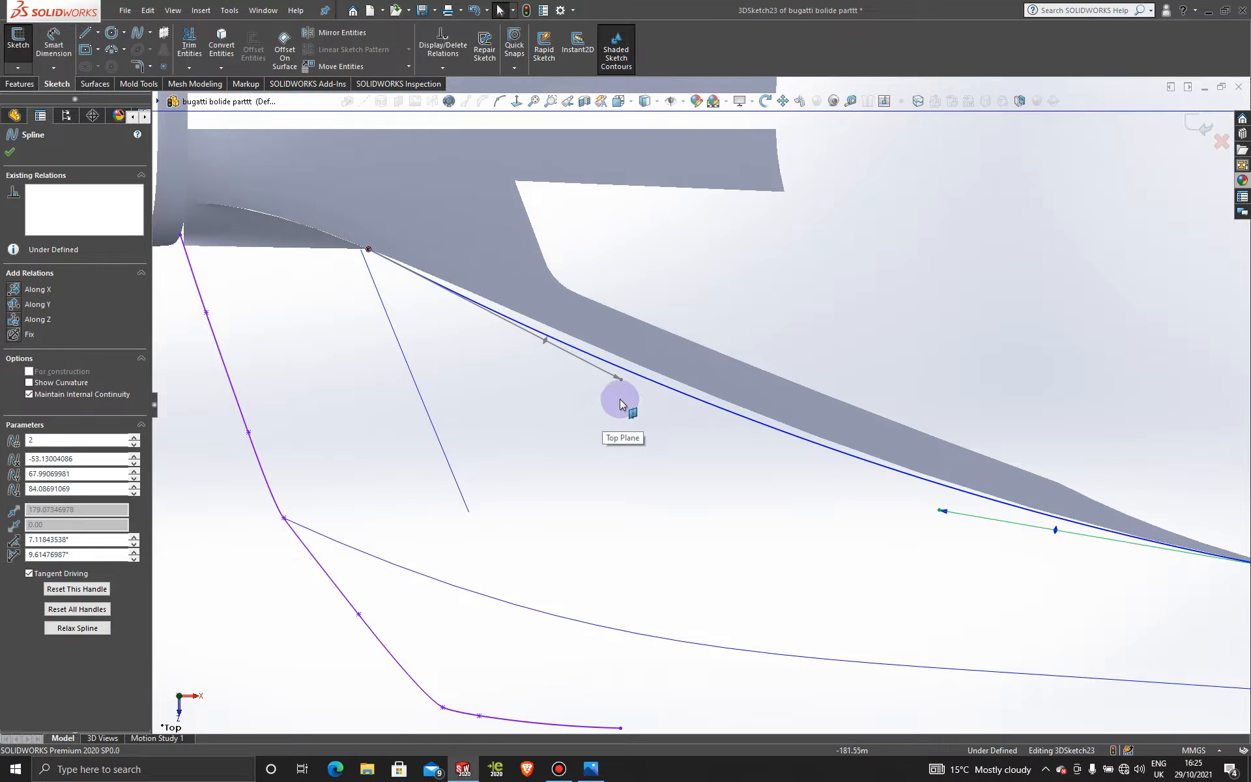
pyautogui.moveTo(623, 381); pyautogui.dragTo(682, 388)
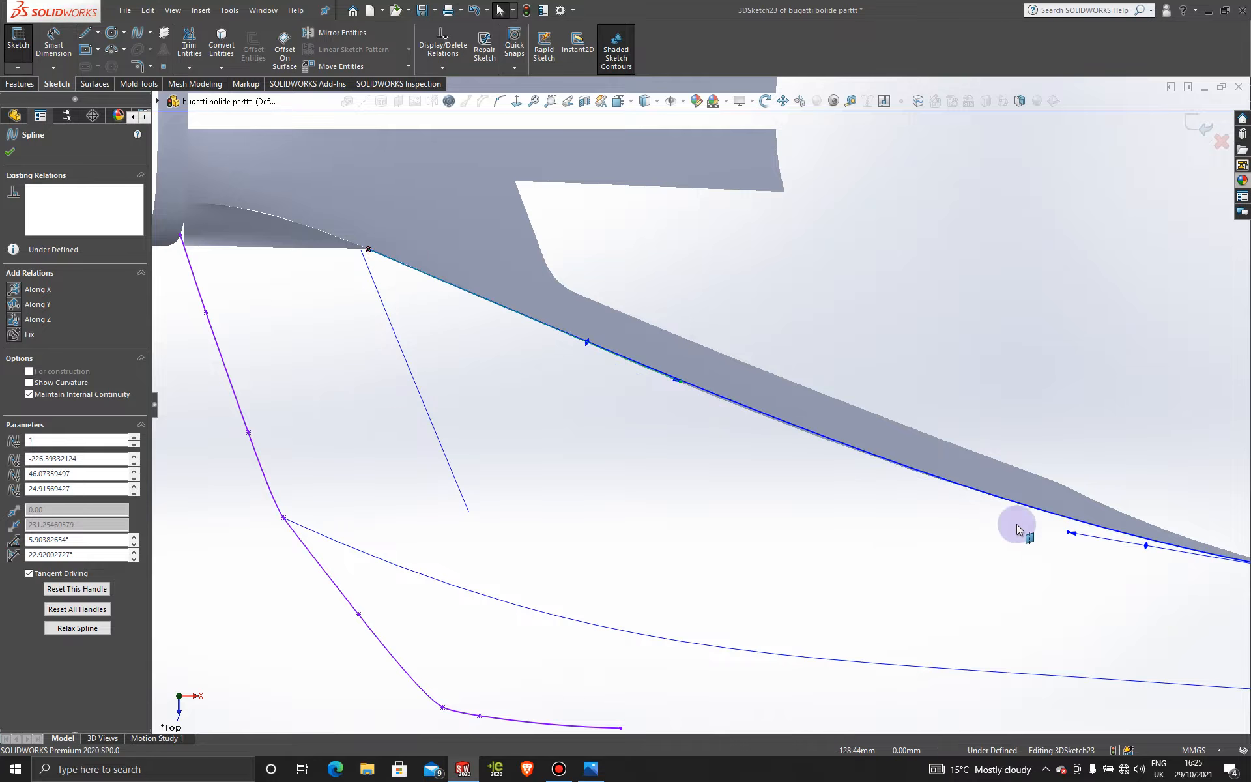
pyautogui.moveTo(1067, 536); pyautogui.dragTo(1056, 531)
pyautogui.scroll(3, 930, 514)
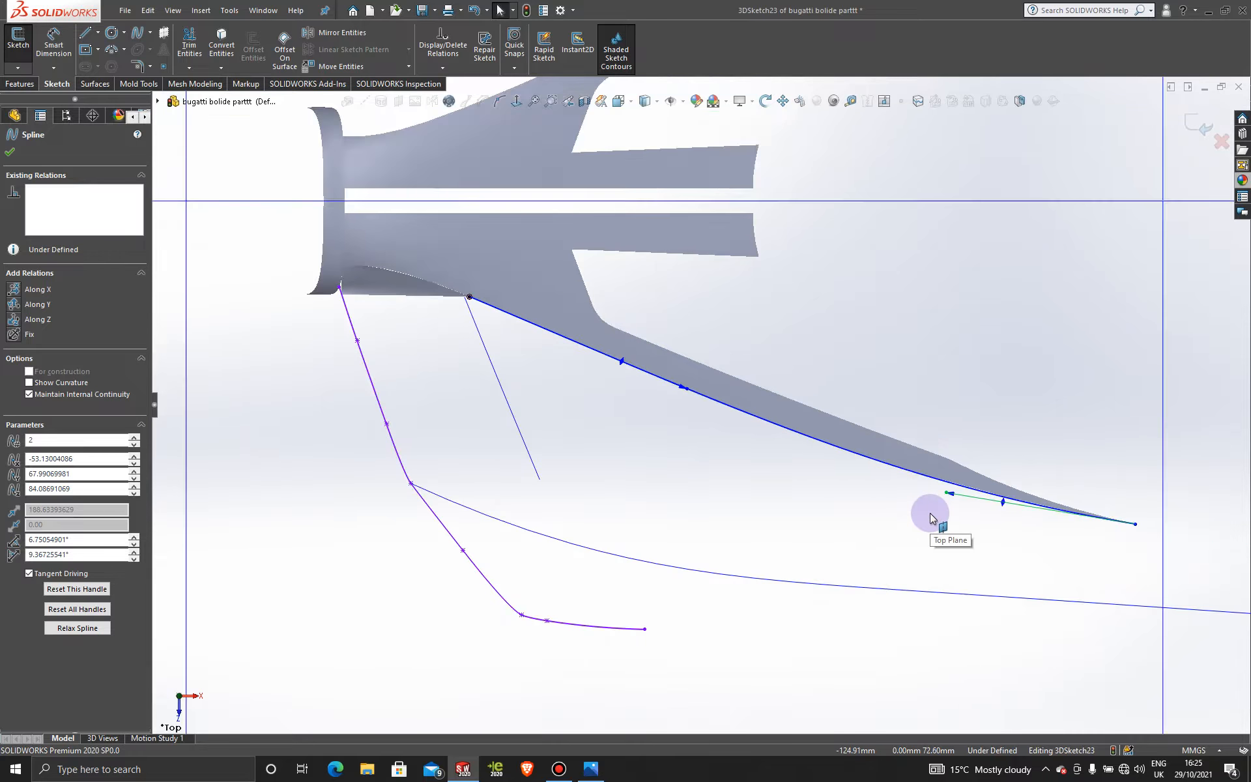
# - Arch the spline upward in the front view by raising its front tangent handle and flattening the rear one toward the strip
pyautogui.scroll(2, 759, 483)
pyautogui.moveTo(725, 490); pyautogui.dragTo(741, 252, button='middle')
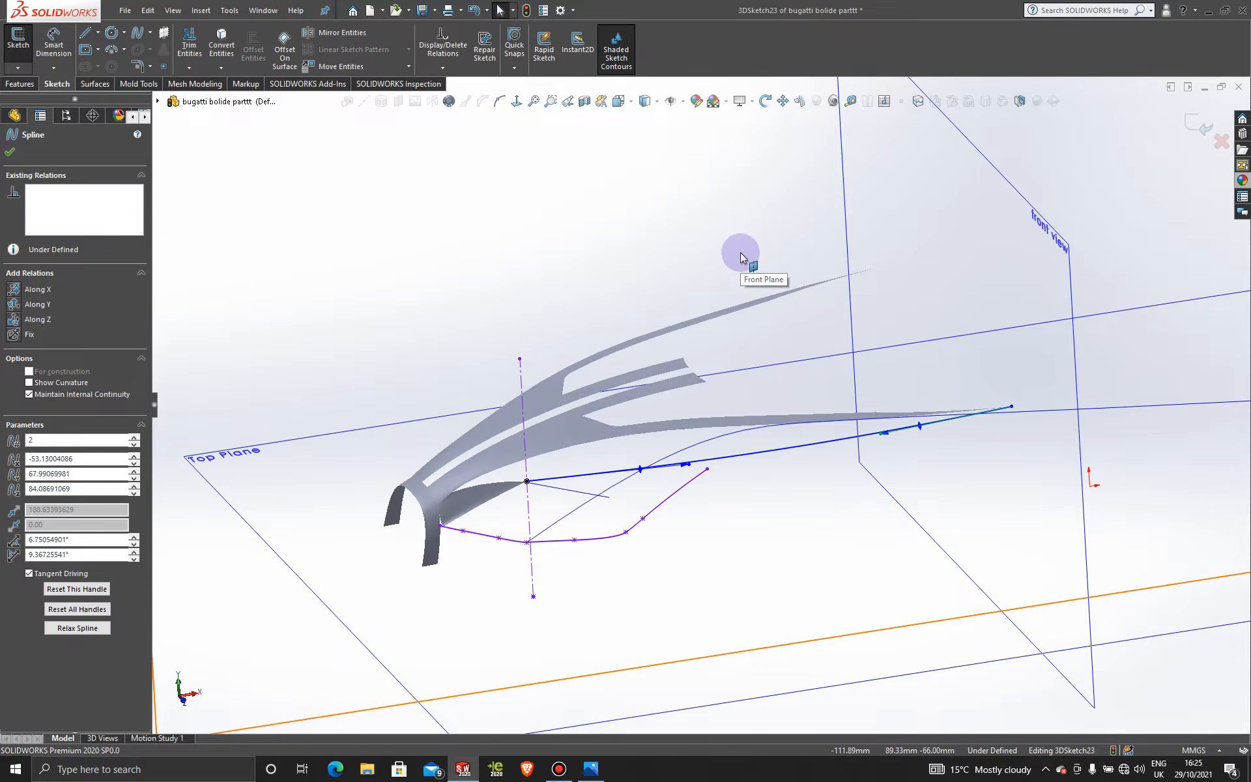
pyautogui.press('space')
pyautogui.click(604, 554)
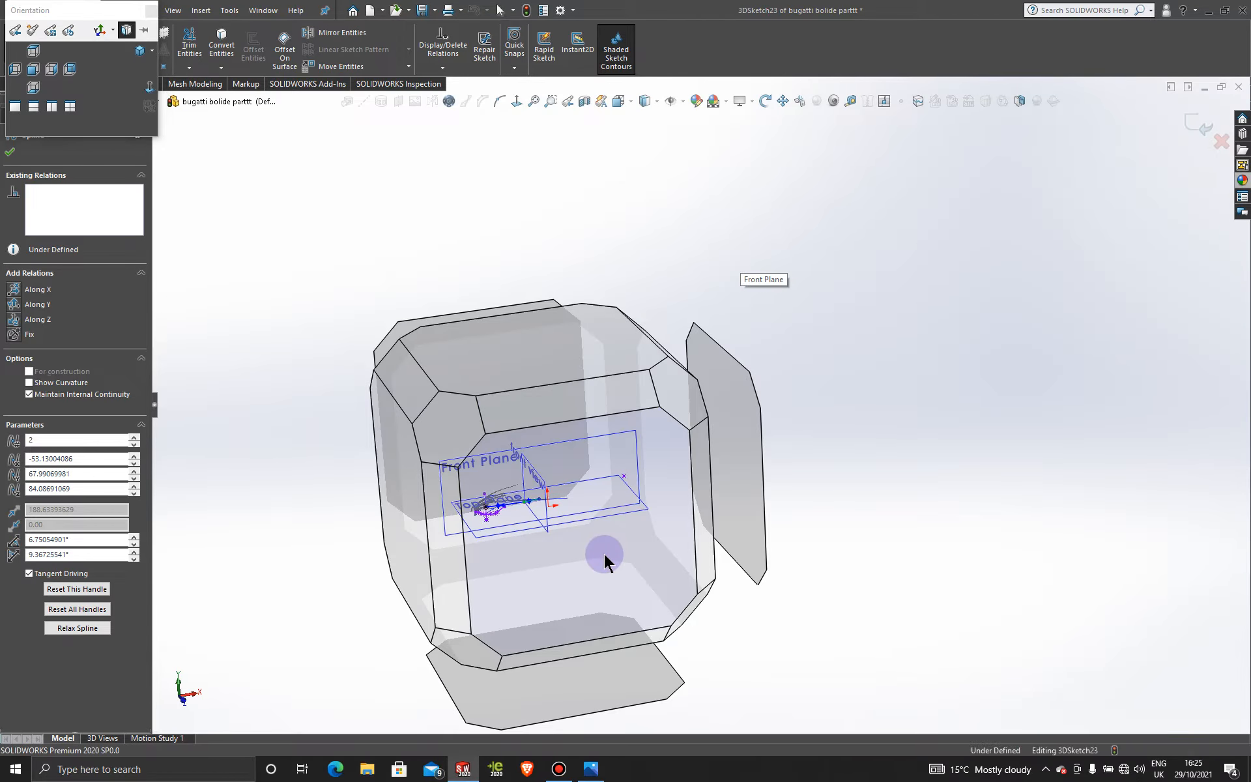
pyautogui.scroll(-6, 568, 444)
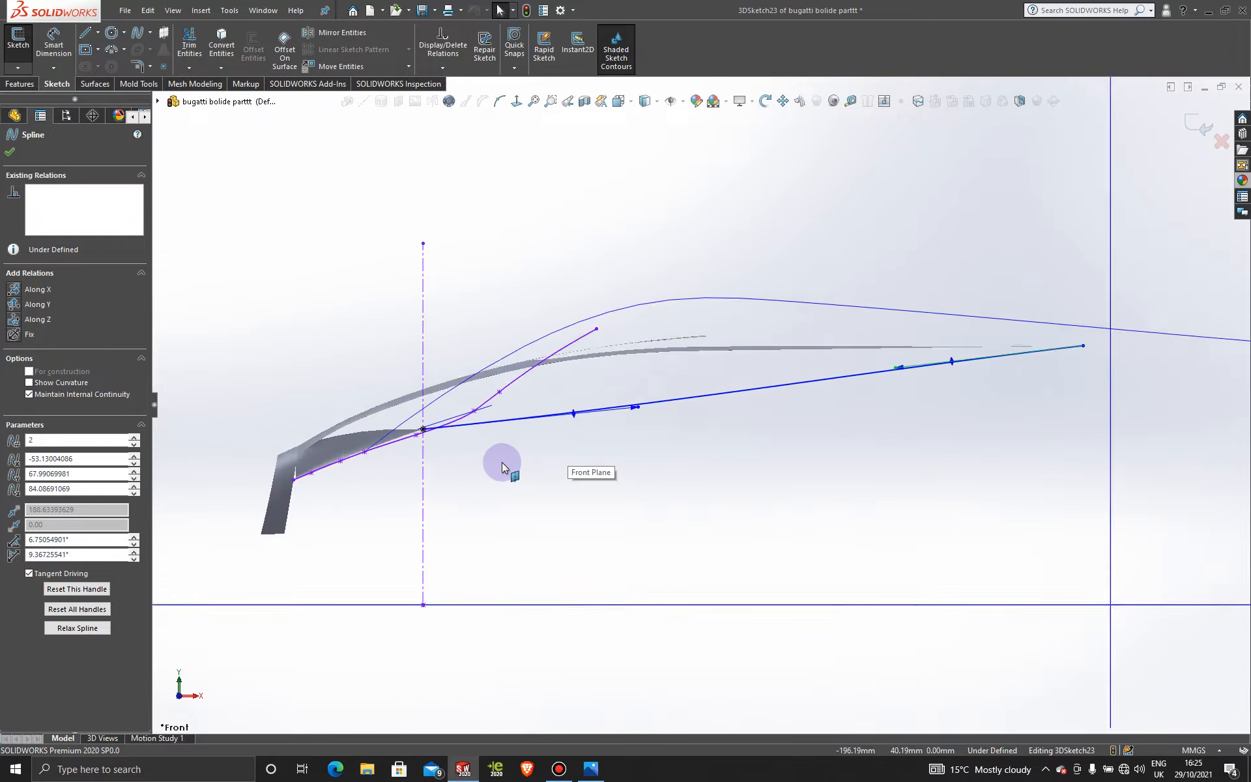
pyautogui.moveTo(723, 378); pyautogui.dragTo(700, 324)
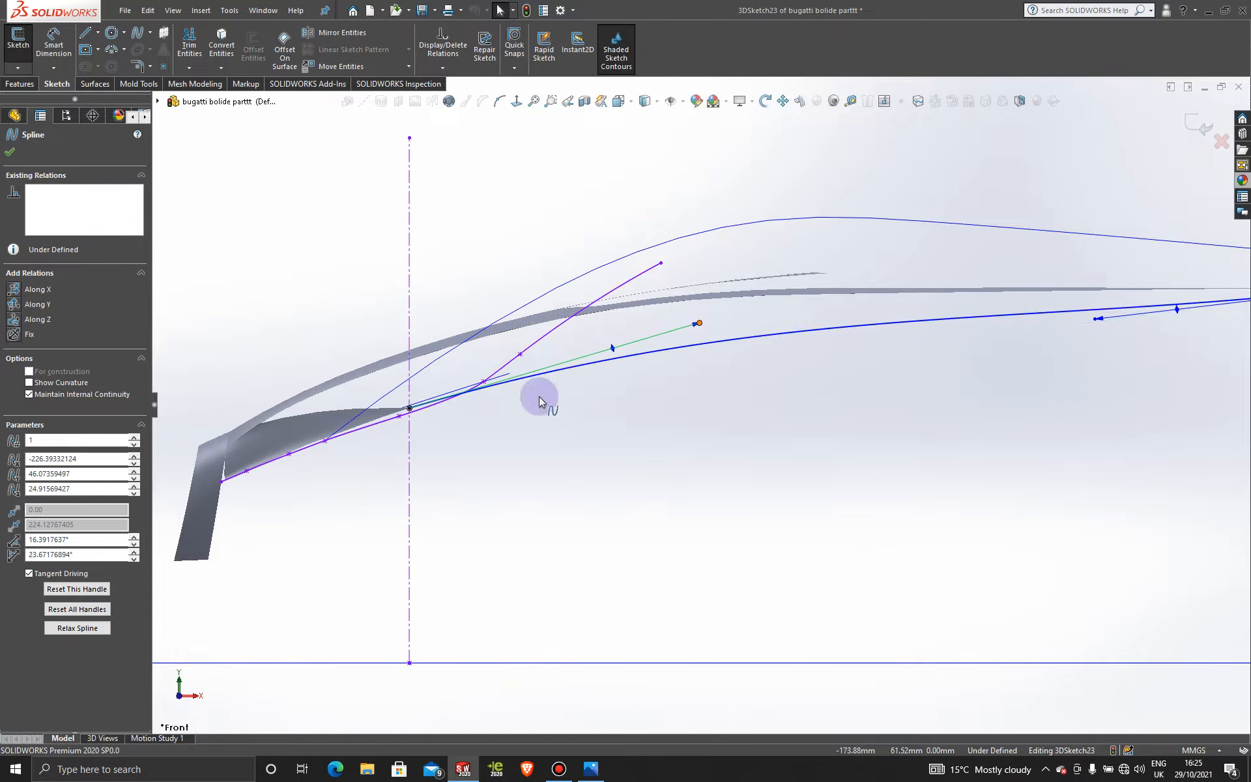
pyautogui.scroll(-5, 405, 413)
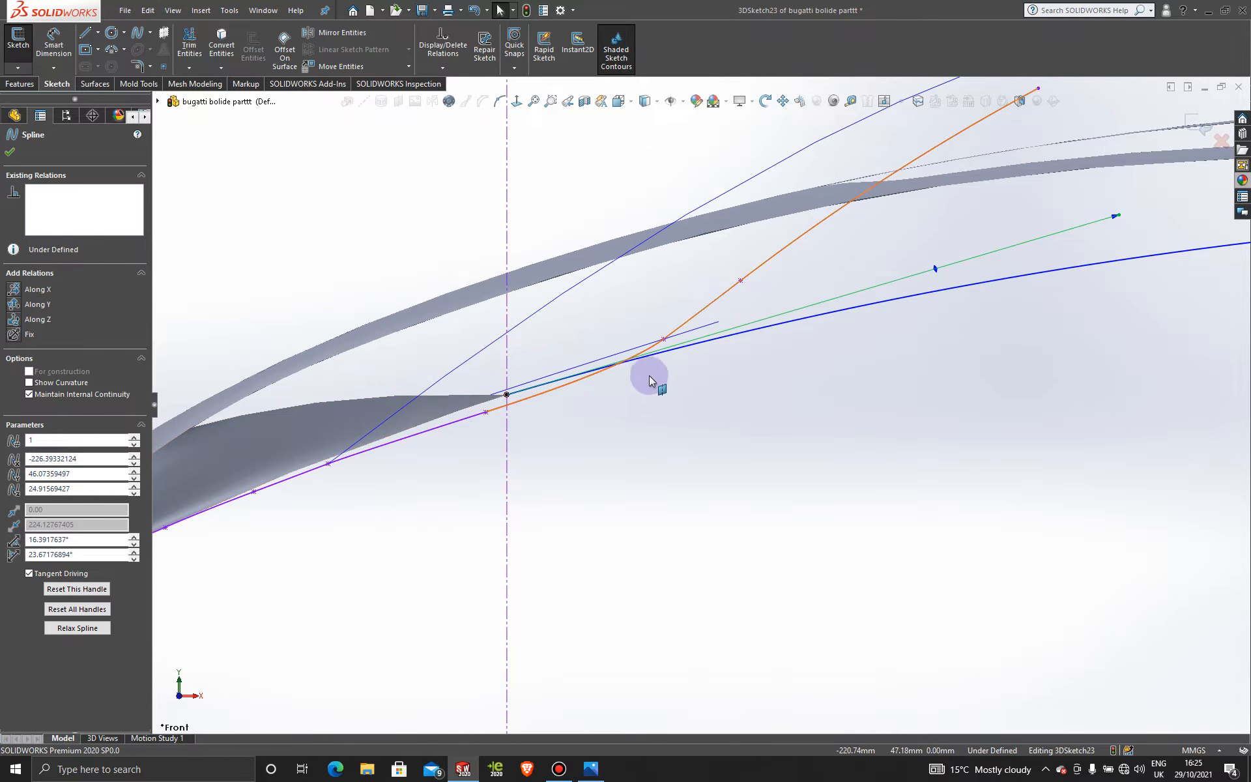
pyautogui.scroll(4, 823, 420)
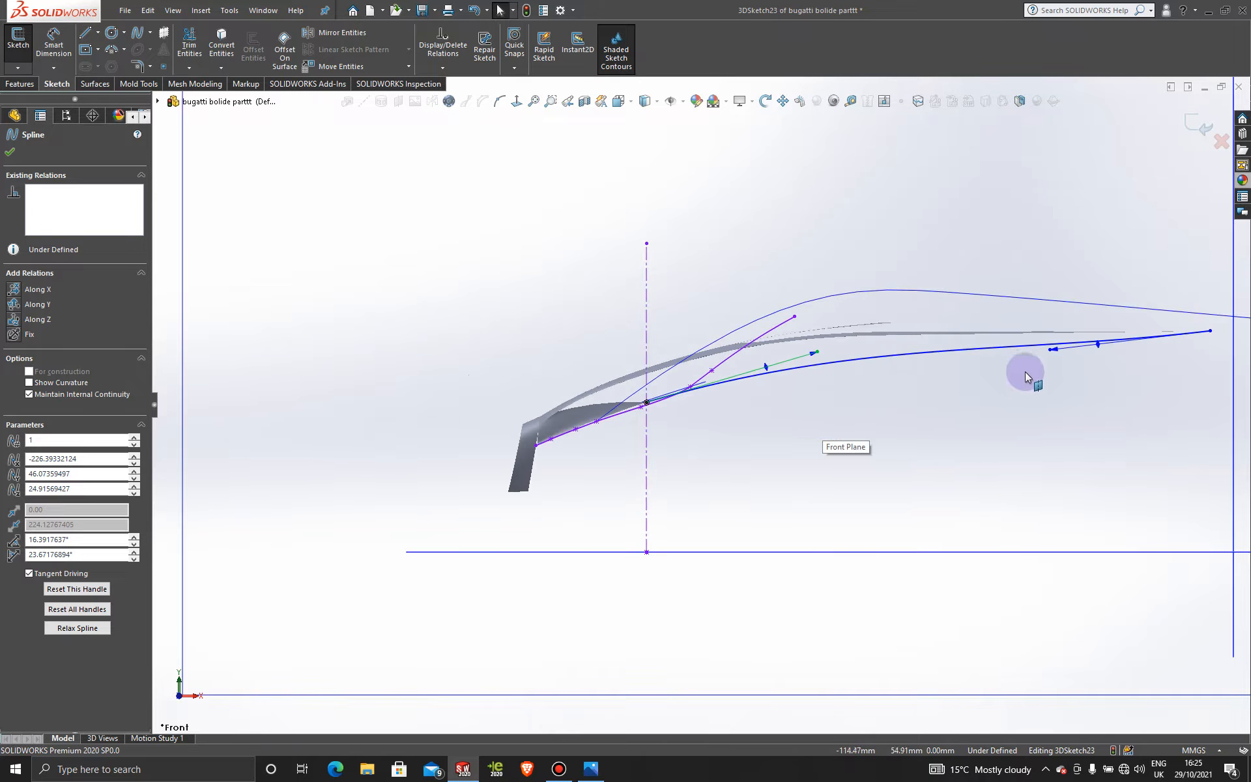
pyautogui.scroll(-3, 1026, 372)
pyautogui.moveTo(991, 346); pyautogui.dragTo(957, 318)
pyautogui.scroll(3, 986, 334)
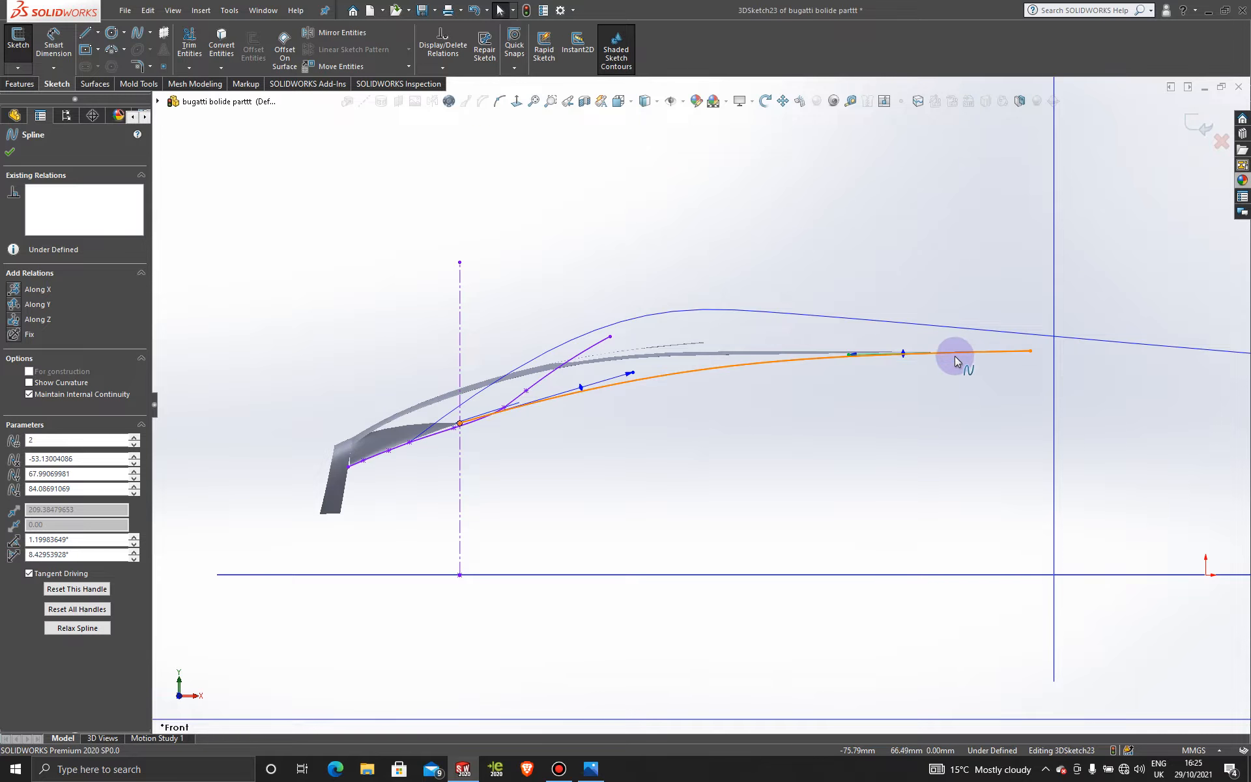
pyautogui.scroll(-3, 955, 356)
pyautogui.moveTo(591, 374); pyautogui.dragTo(591, 369)
pyautogui.scroll(2, 614, 407)
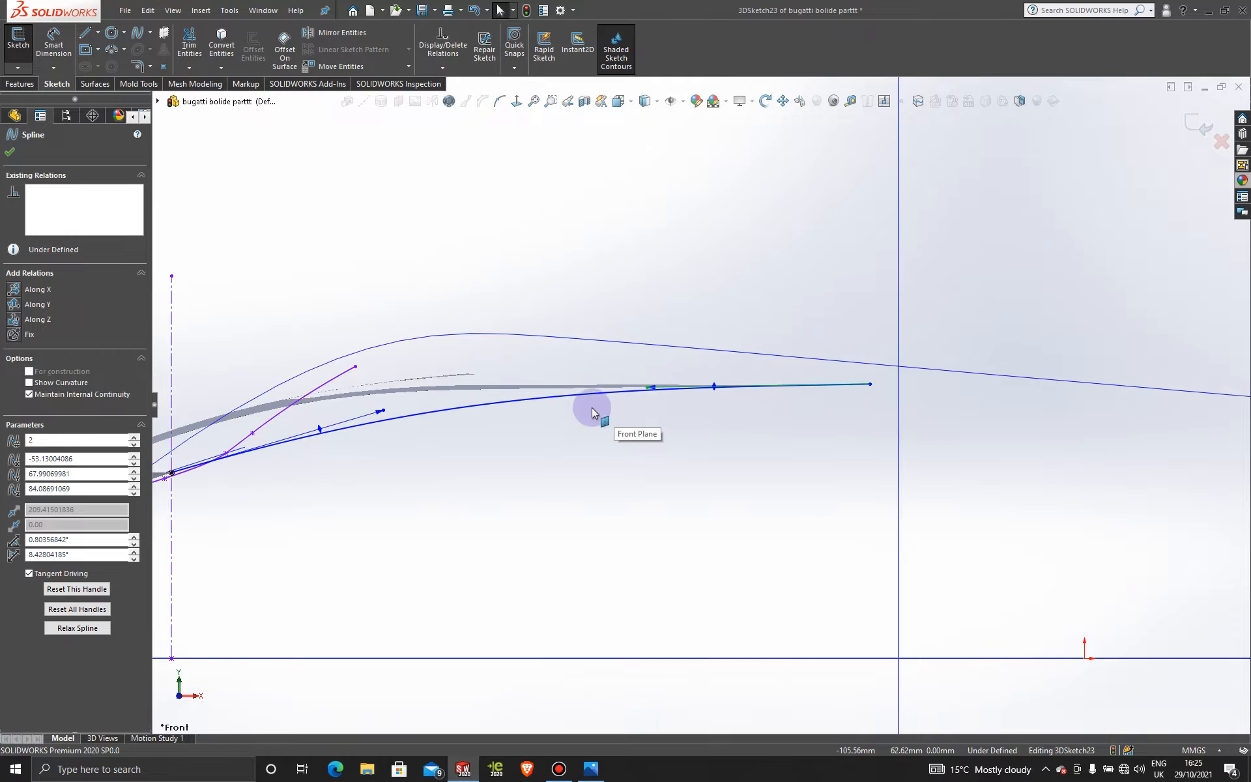
# - Add a tangent relation between the filled surface's lower edge and the new spline
pyautogui.scroll(2, 592, 408)
pyautogui.scroll(-4, 413, 414)
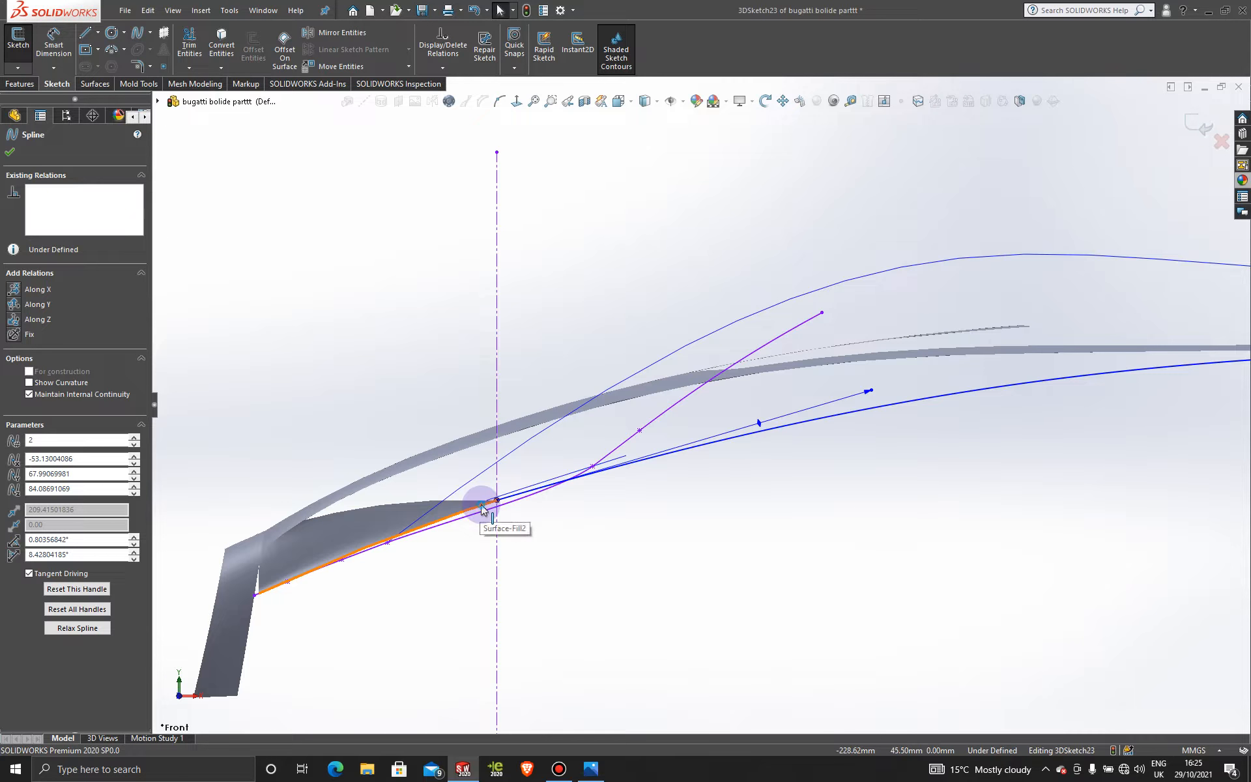
pyautogui.click(483, 509)
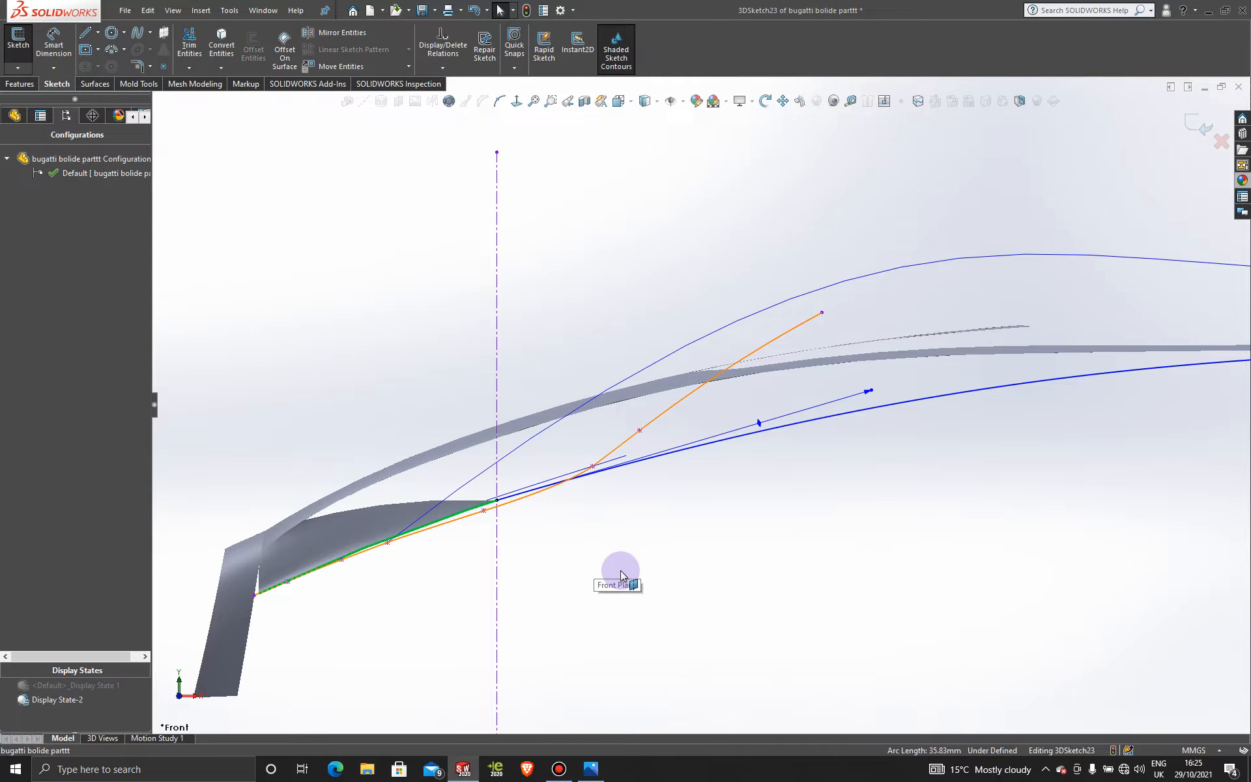
pyautogui.keyDown('ctrl'); pyautogui.click(671, 458); pyautogui.keyUp('ctrl')
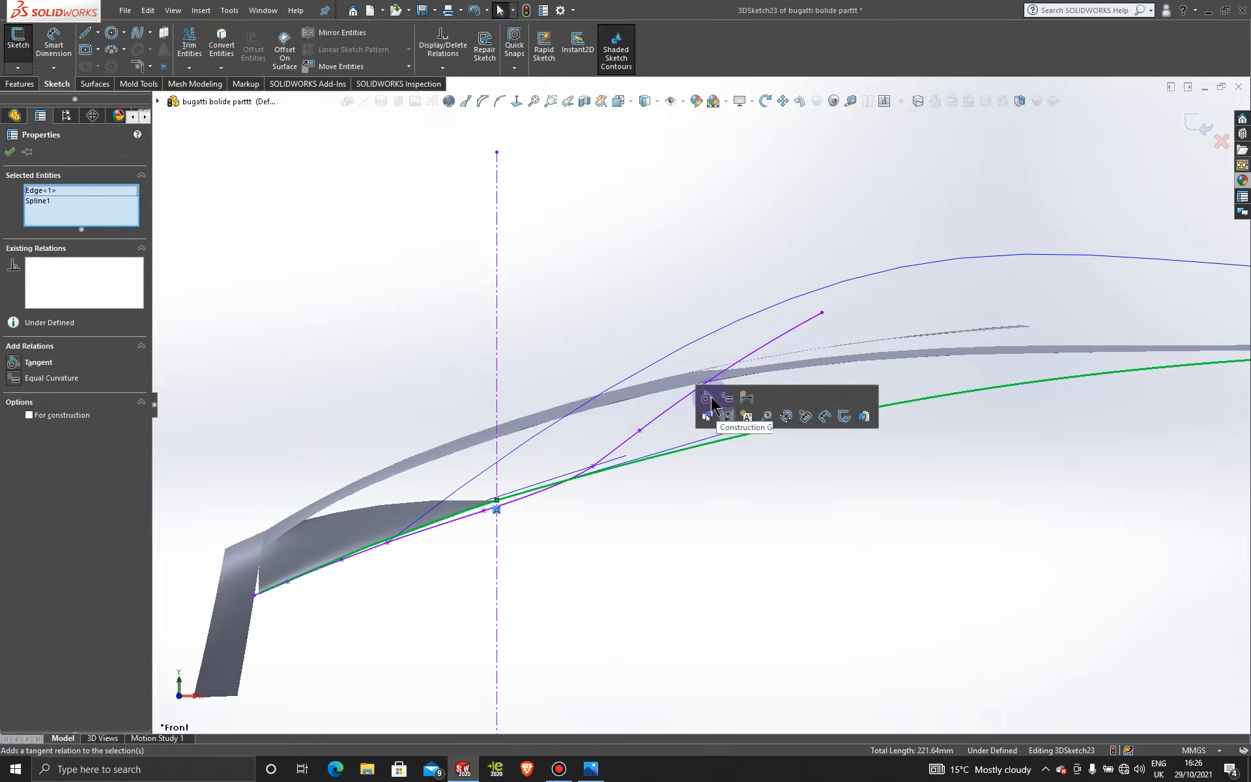
pyautogui.click(589, 555)
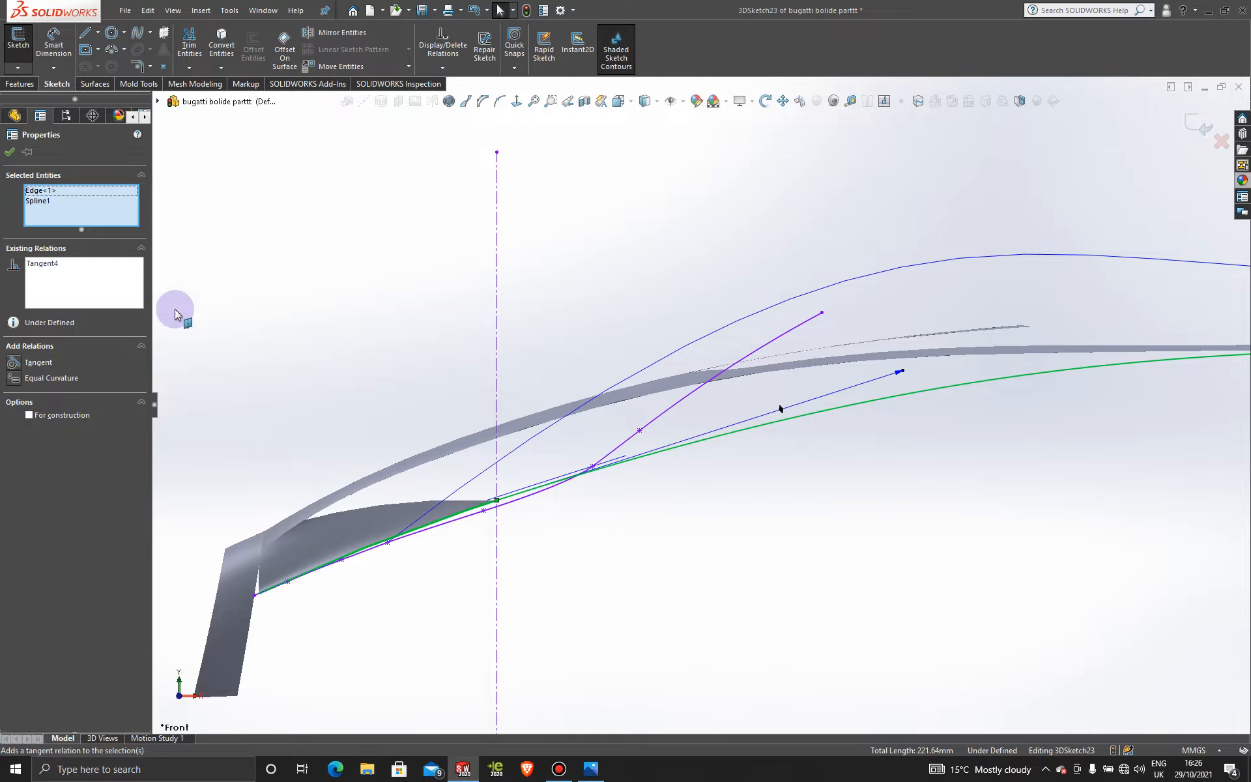
pyautogui.click(9, 152)
# - Lower the spline's rear tangent handle slightly in the front view to refine how the curve meets the strip's tip
pyautogui.scroll(3, 870, 432)
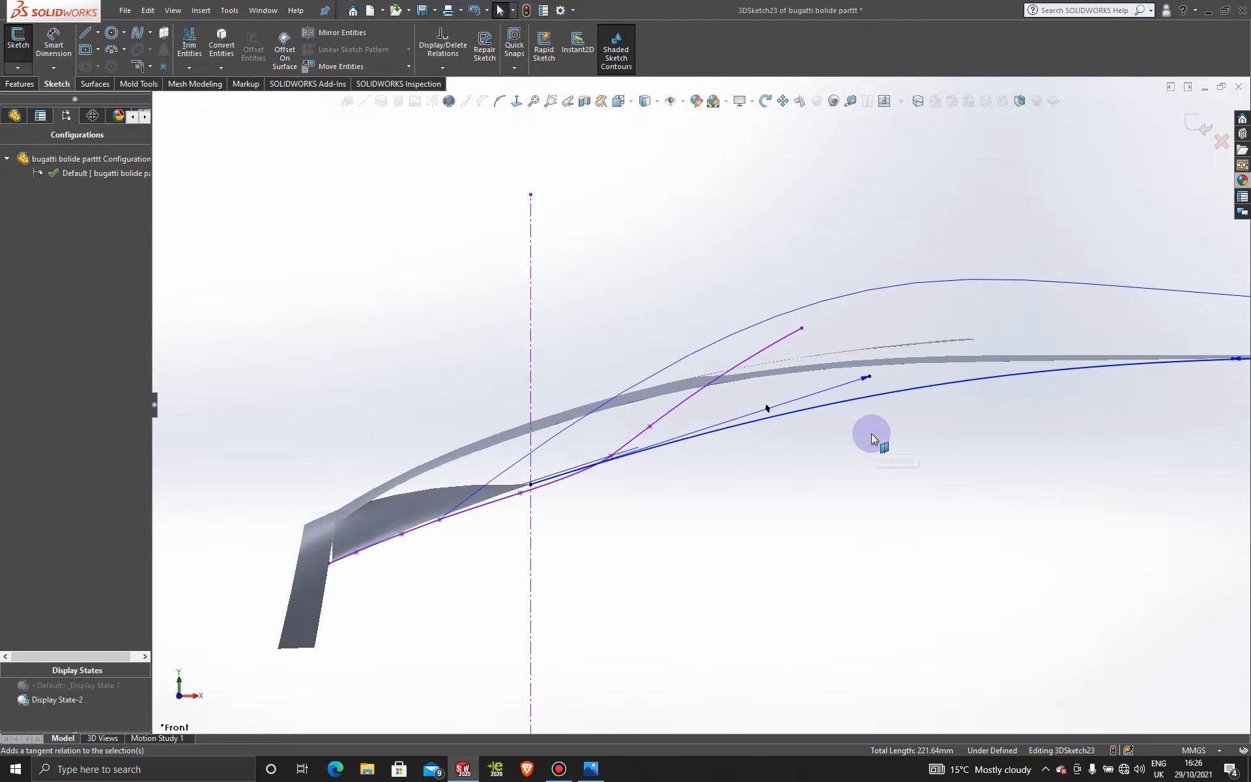
pyautogui.scroll(2, 1080, 390)
pyautogui.scroll(-2, 1057, 387)
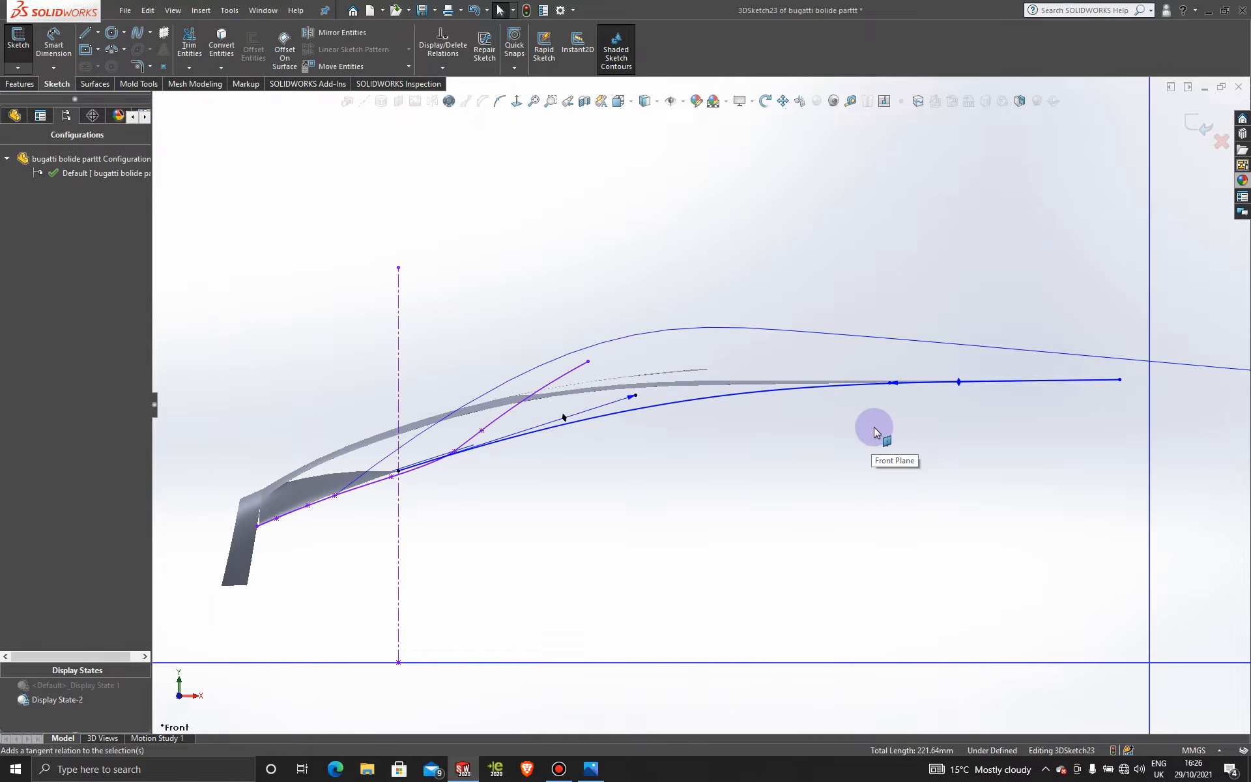
pyautogui.click(890, 384)
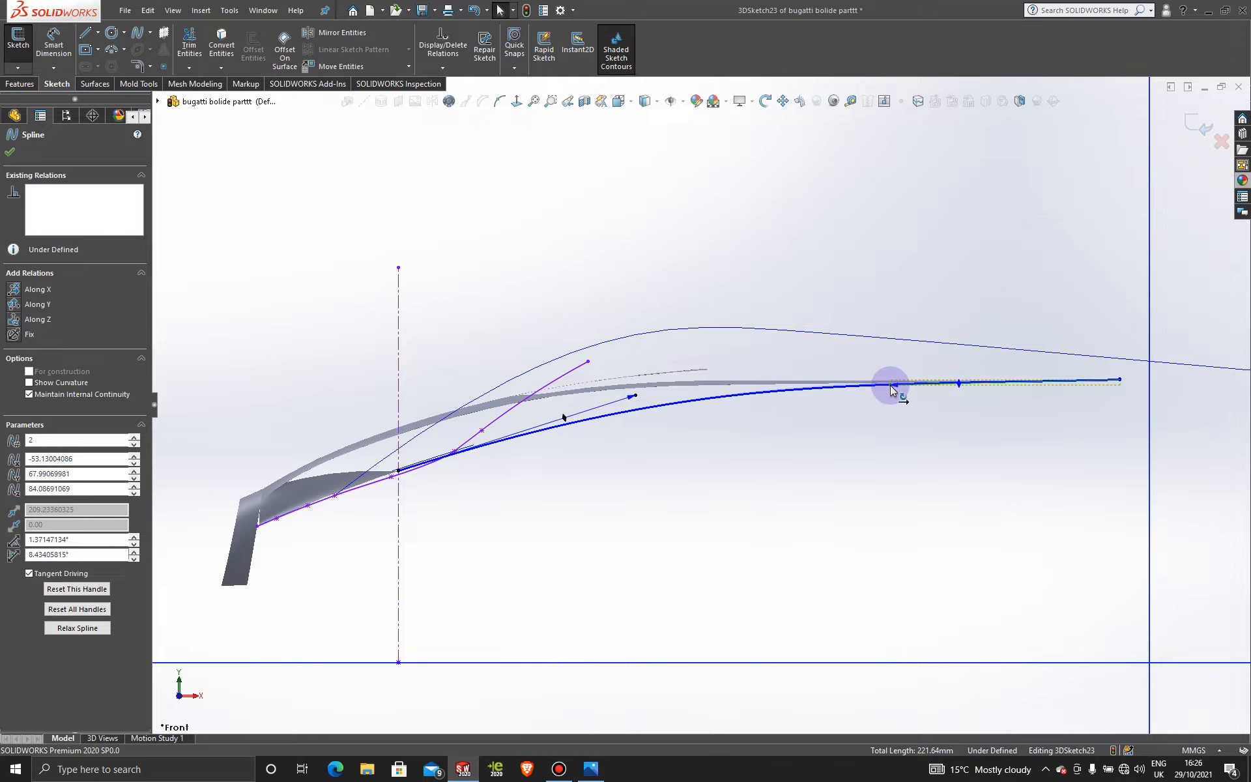
pyautogui.moveTo(890, 386); pyautogui.dragTo(891, 394)
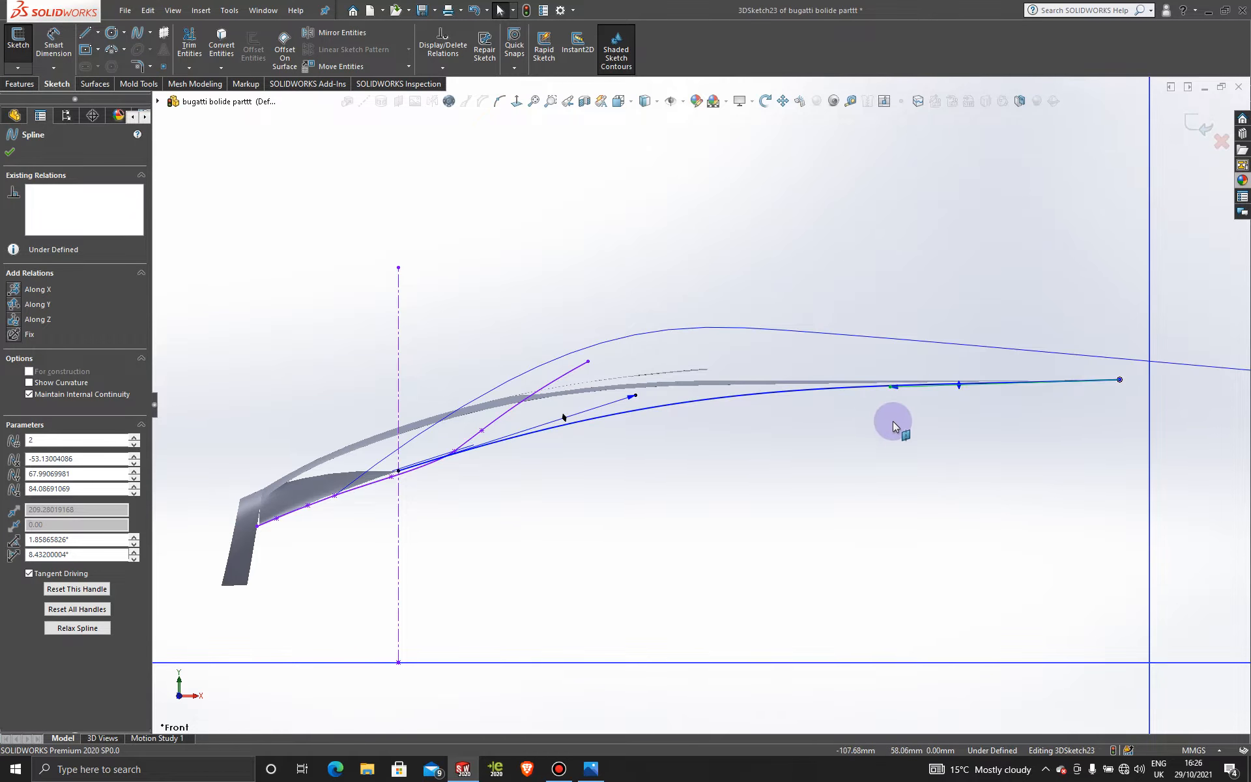
pyautogui.scroll(-1, 893, 421)
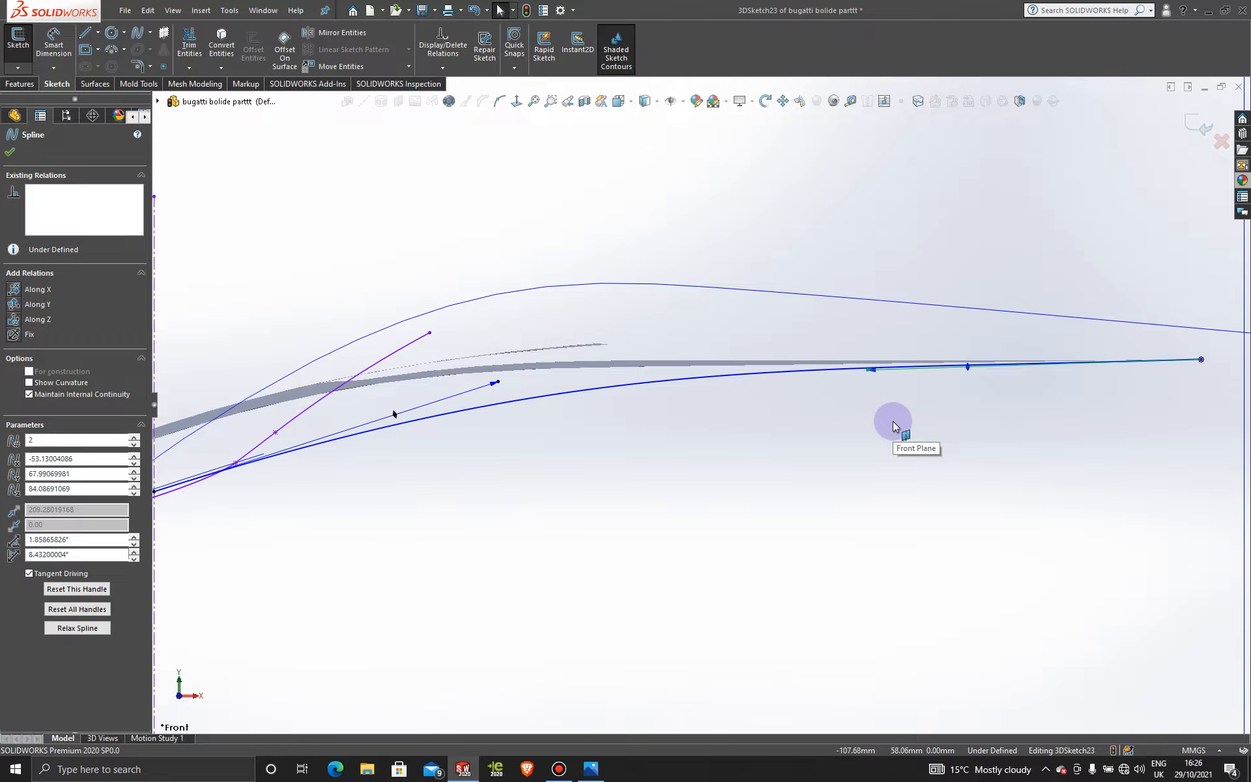
# - Deselect the 3D spline and undo the last reshaping of its curve
pyautogui.scroll(2, 893, 422)
pyautogui.scroll(3, 685, 439)
pyautogui.moveTo(670, 438)
pyautogui.mouseDown(button='middle')
pyautogui.moveTo(650, 470)
pyautogui.moveTo(665, 545)
pyautogui.moveTo(684, 497)
pyautogui.moveTo(691, 608)
pyautogui.mouseUp(button='middle')
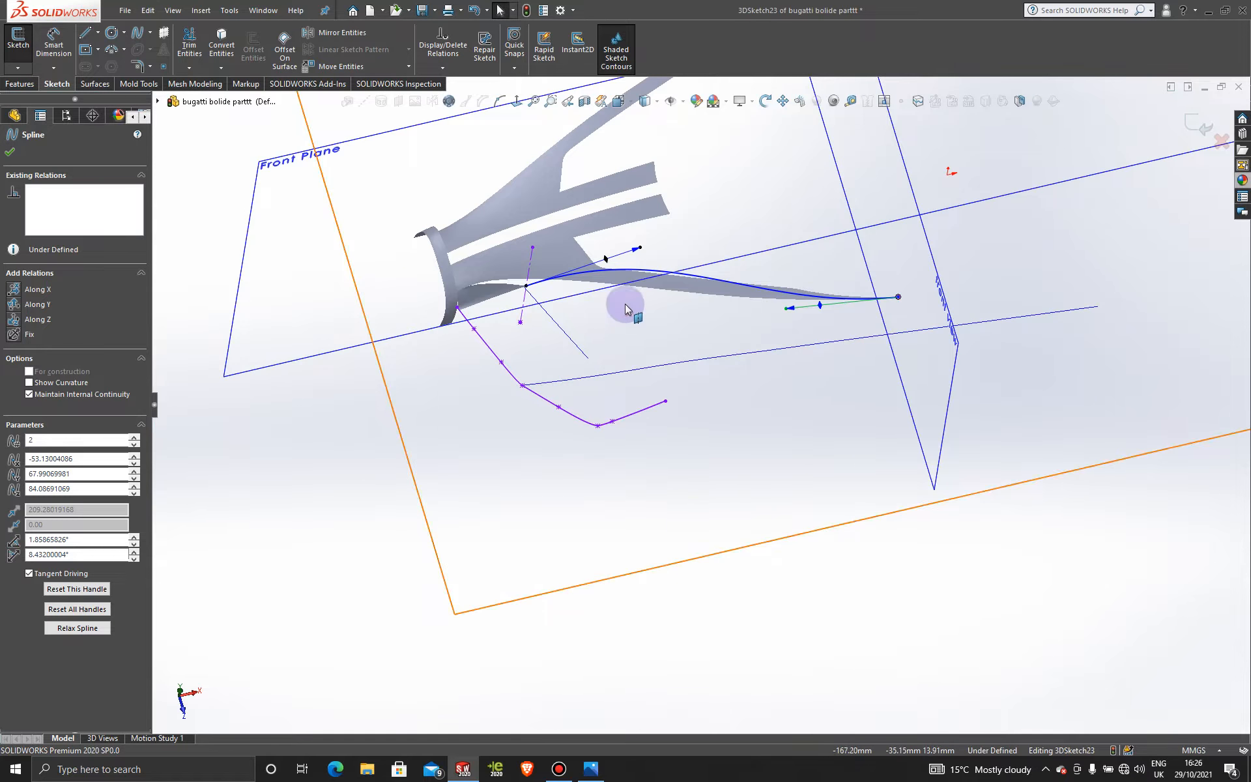
pyautogui.moveTo(631, 307)
pyautogui.mouseDown(button='middle')
pyautogui.moveTo(634, 526)
pyautogui.moveTo(638, 330)
pyautogui.mouseUp(button='middle')
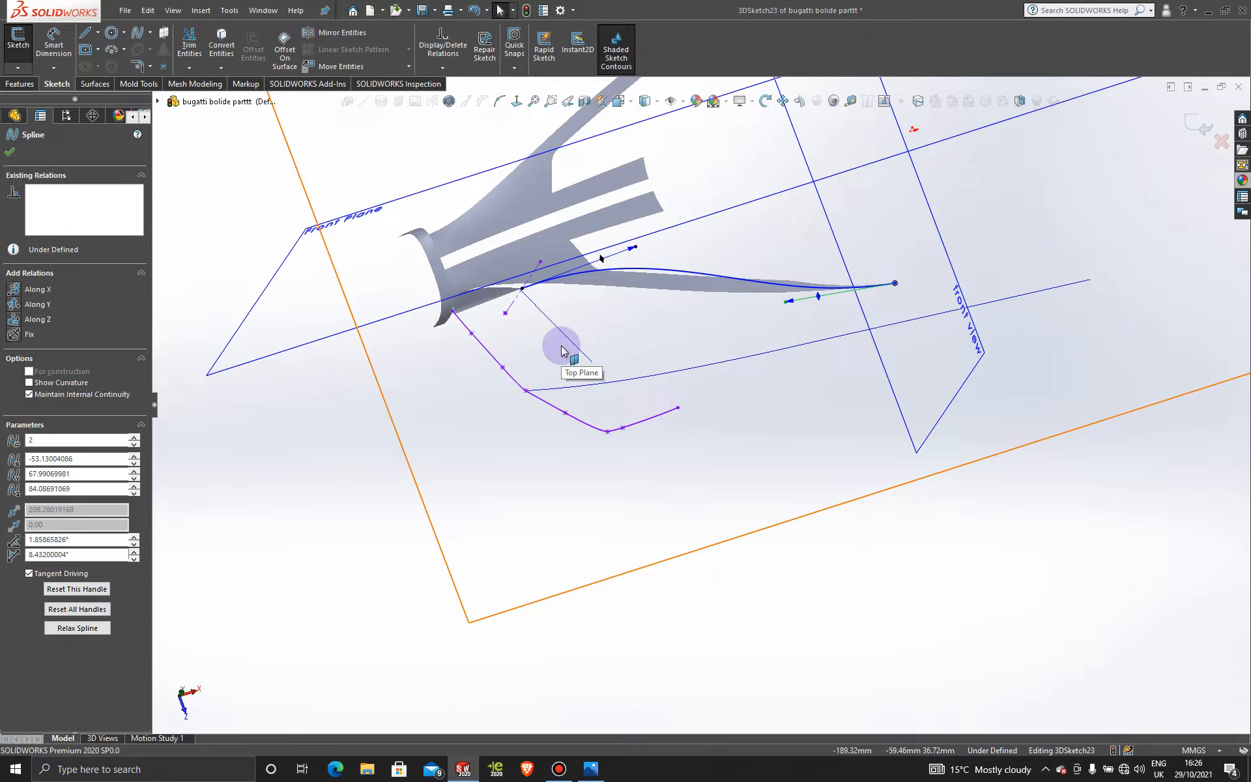
pyautogui.press('Escape')
pyautogui.hotkey('ctrl', 'z')
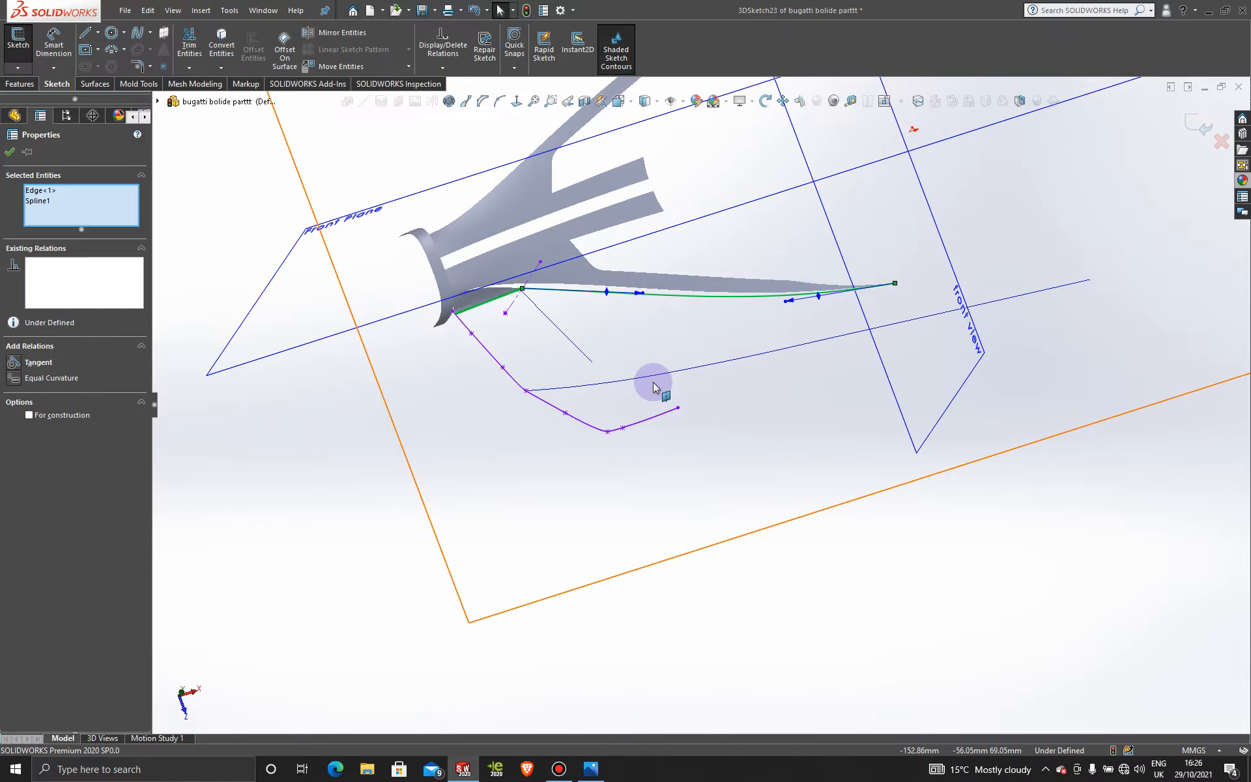
# - Adjust both end tangents of the 3D spline in the top view so the curve follows the outer edge of the long surface strip
pyautogui.press('space')
pyautogui.click(551, 447)
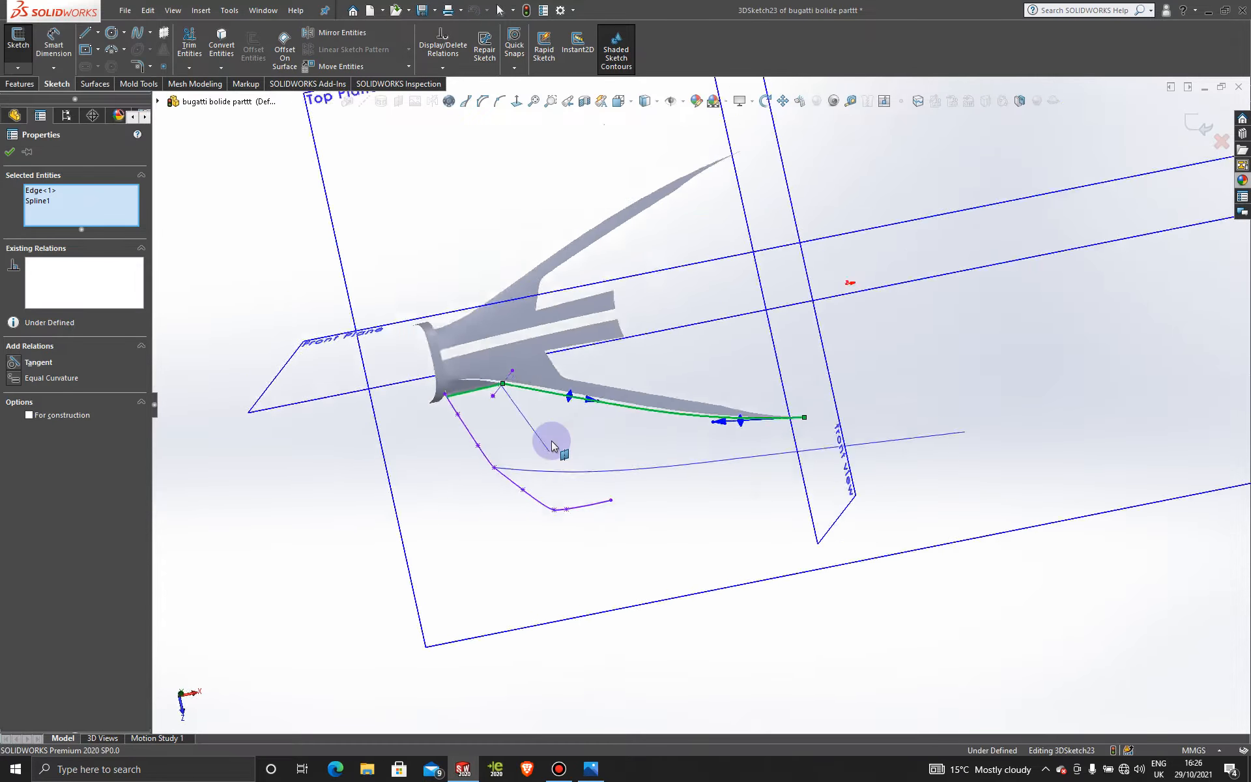
pyautogui.scroll(-5, 552, 447)
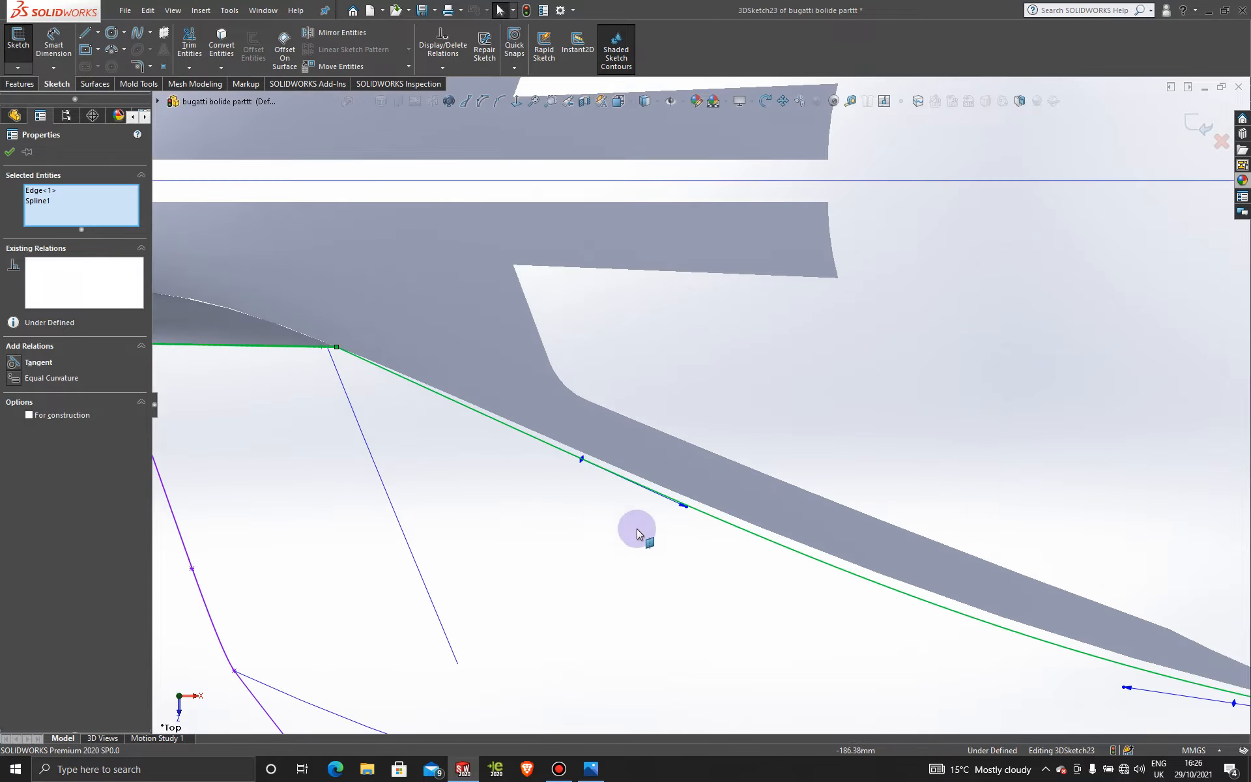
pyautogui.moveTo(689, 509); pyautogui.dragTo(683, 494)
pyautogui.moveTo(1122, 690); pyautogui.dragTo(1156, 683)
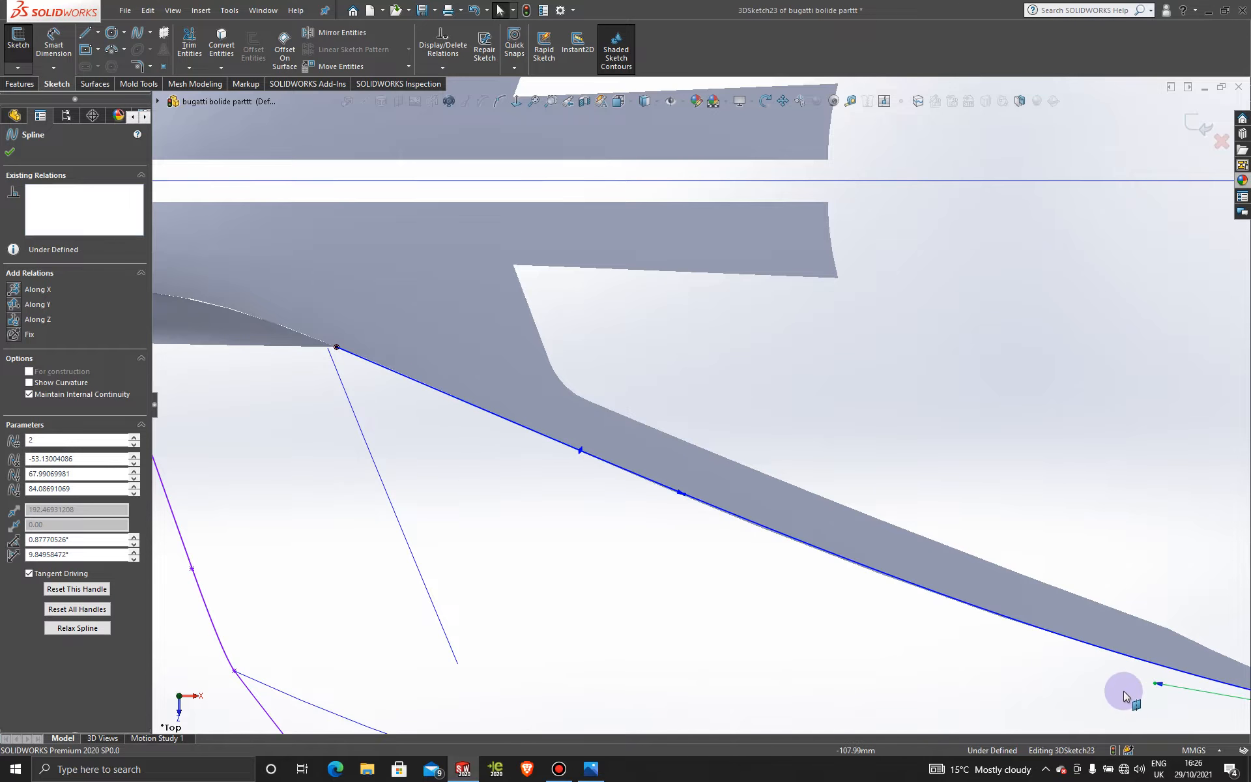
# - Examine in the front view how the reshaped spline runs relative to the long surface strip and its end point
pyautogui.scroll(2, 1108, 674)
pyautogui.moveTo(885, 590)
pyautogui.mouseDown(button='middle')
pyautogui.moveTo(847, 528)
pyautogui.moveTo(925, 282)
pyautogui.moveTo(860, 399)
pyautogui.moveTo(859, 438)
pyautogui.mouseUp(button='middle')
pyautogui.press('space')
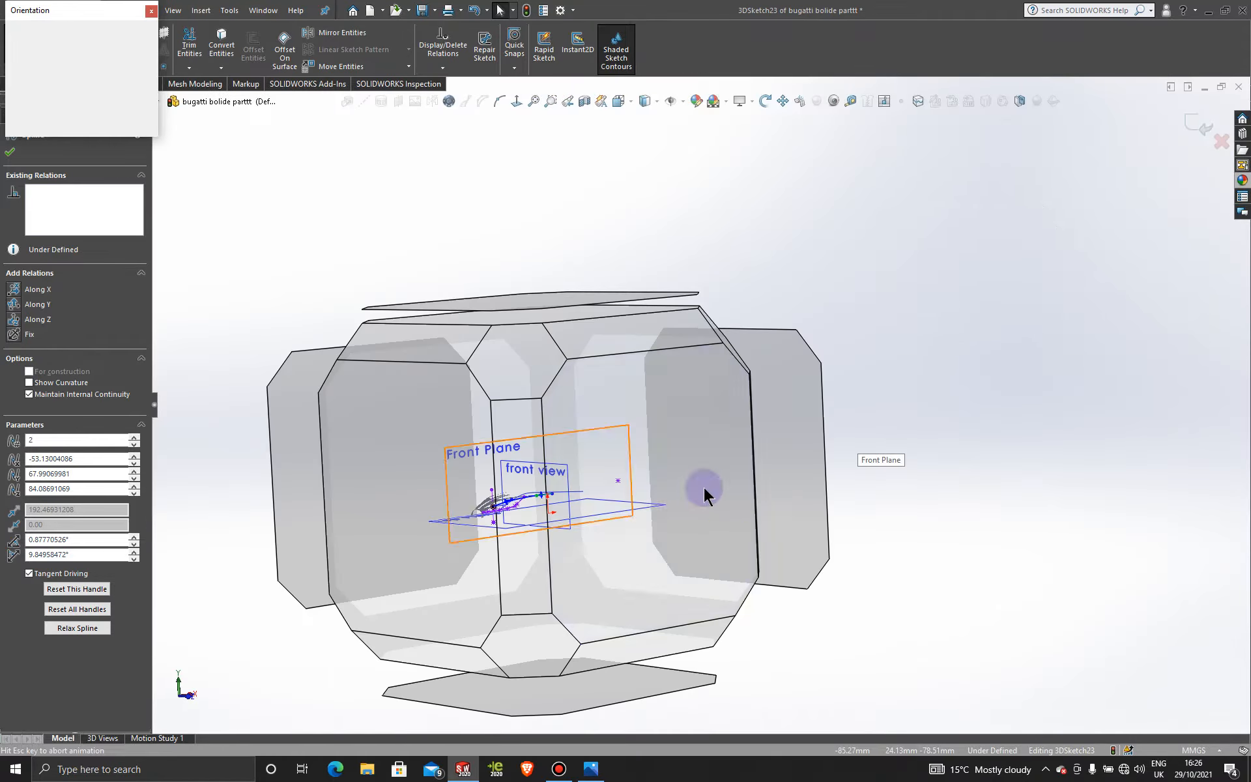
pyautogui.click(651, 511)
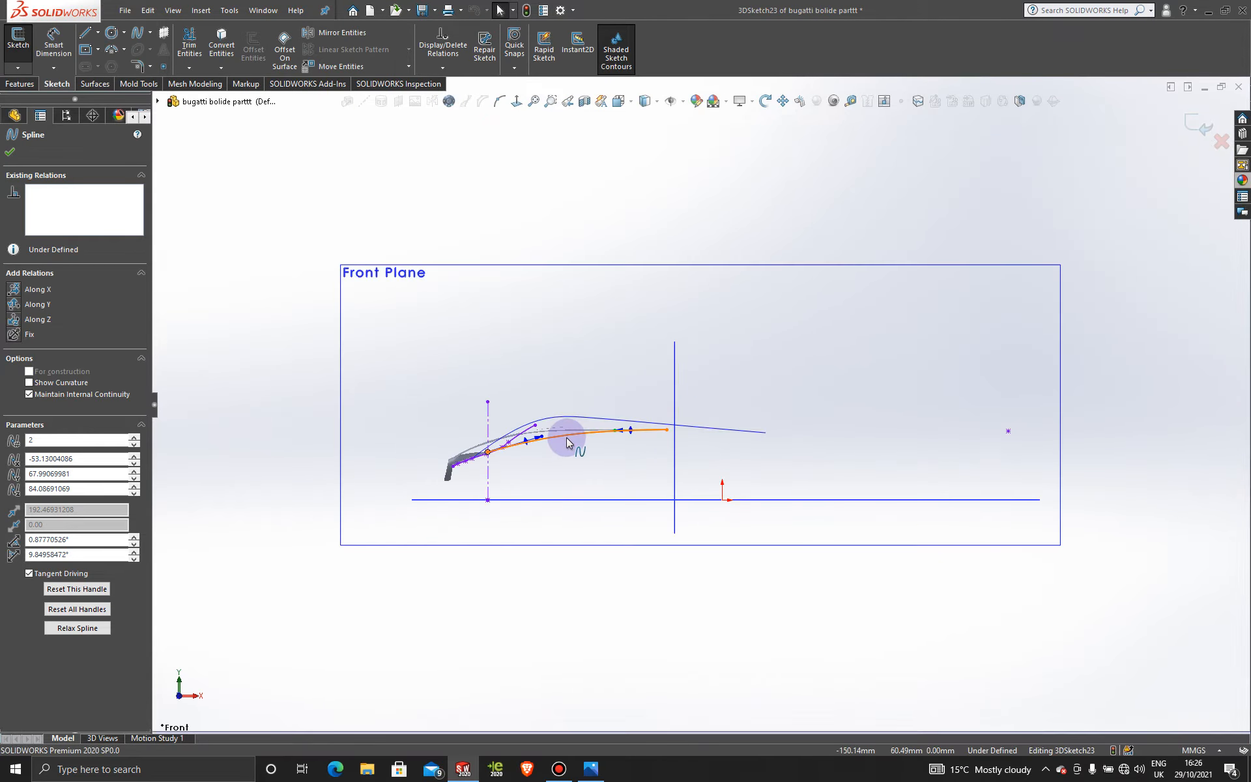
pyautogui.scroll(-4, 569, 443)
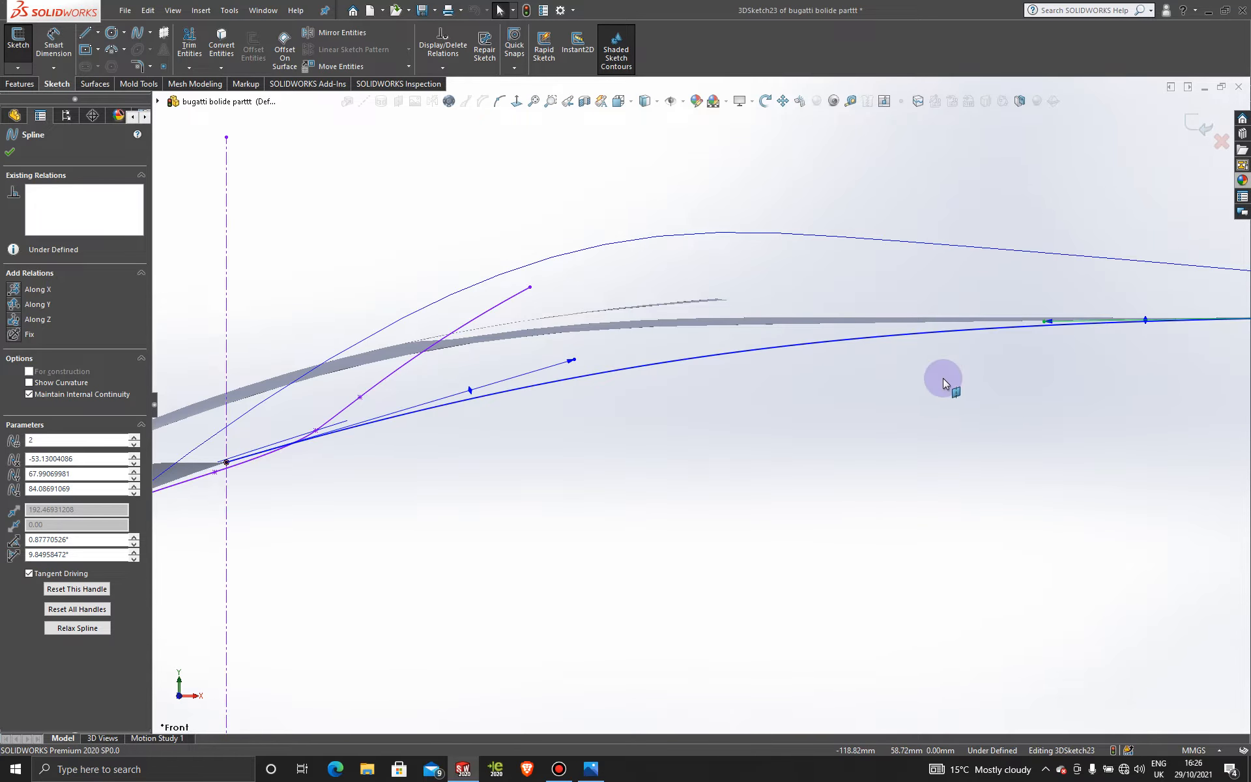
pyautogui.scroll(3, 811, 421)
pyautogui.scroll(-4, 924, 377)
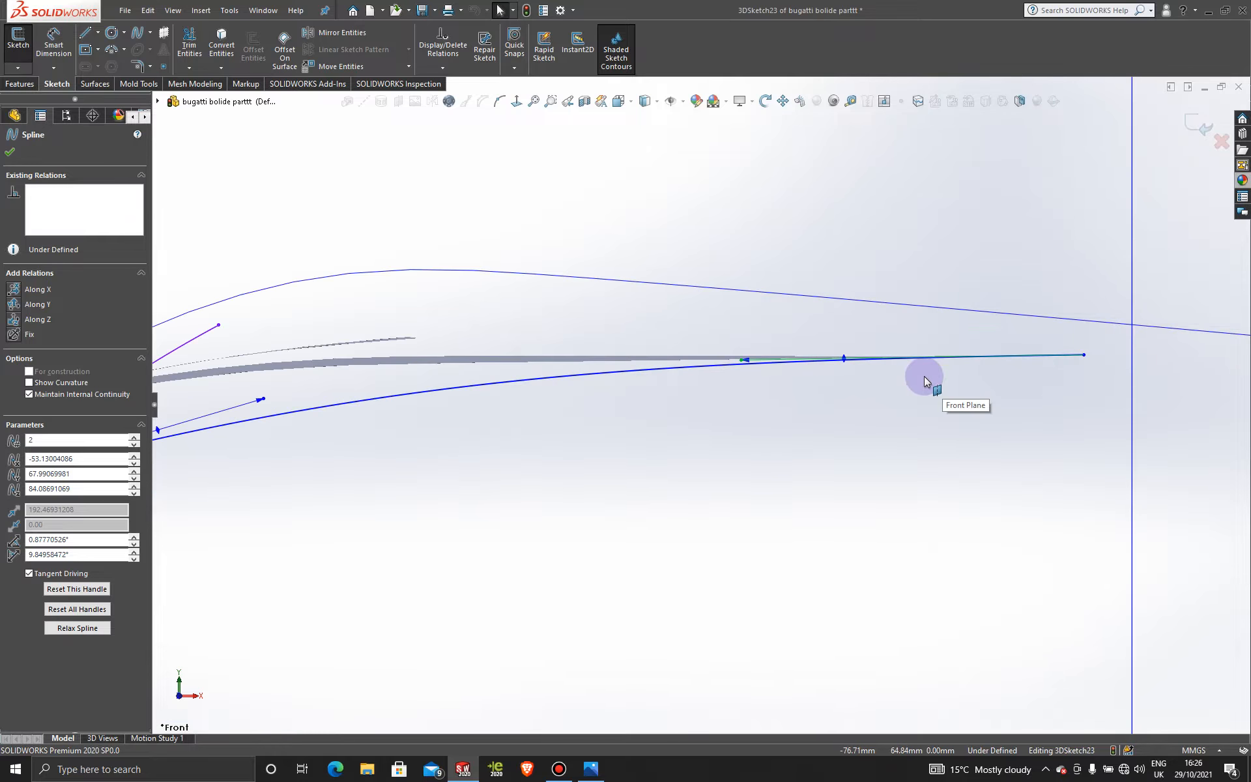
pyautogui.scroll(-2, 861, 374)
pyautogui.scroll(5, 862, 374)
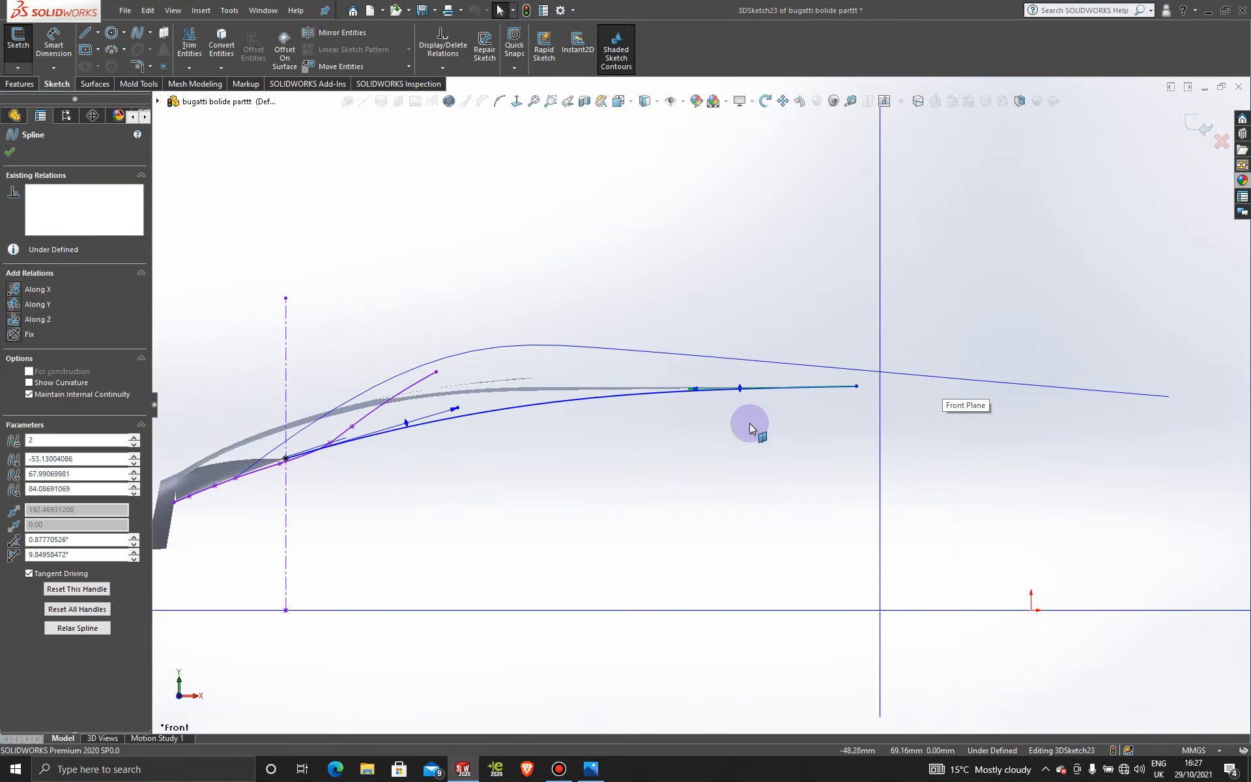
pyautogui.scroll(-2, 737, 416)
pyautogui.scroll(-4, 712, 428)
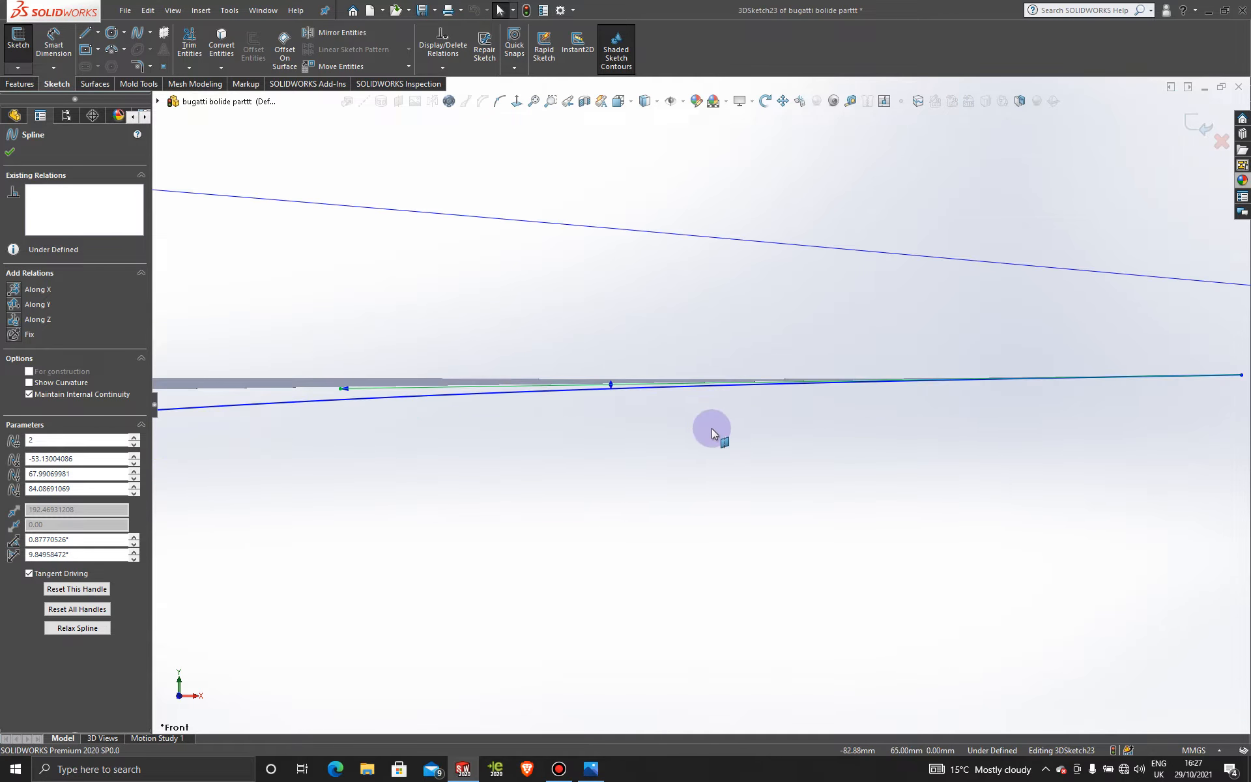
pyautogui.scroll(3, 711, 428)
pyautogui.scroll(3, 712, 428)
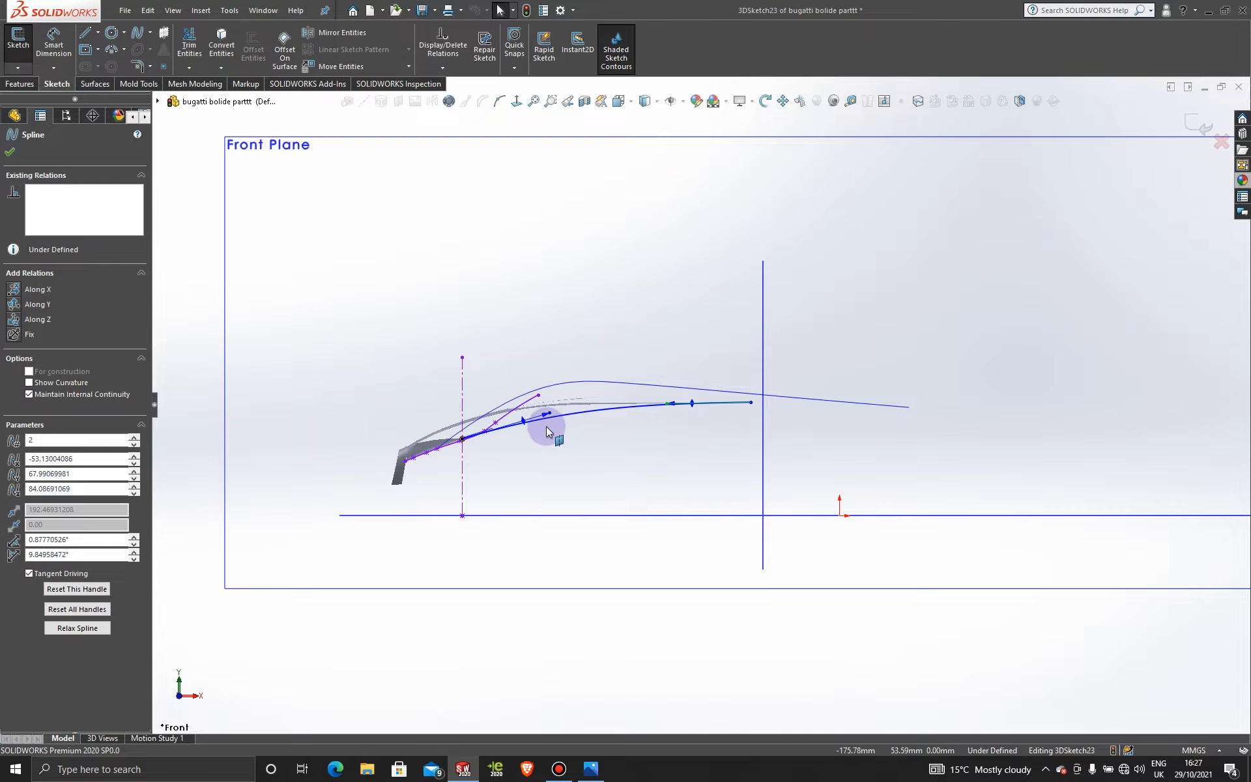
# - Exit the 3D sketch containing the reshaped spline
pyautogui.moveTo(542, 432)
pyautogui.mouseDown(button='middle')
pyautogui.moveTo(573, 439)
pyautogui.moveTo(611, 477)
pyautogui.moveTo(595, 495)
pyautogui.mouseUp(button='middle')
pyautogui.scroll(-7, 616, 466)
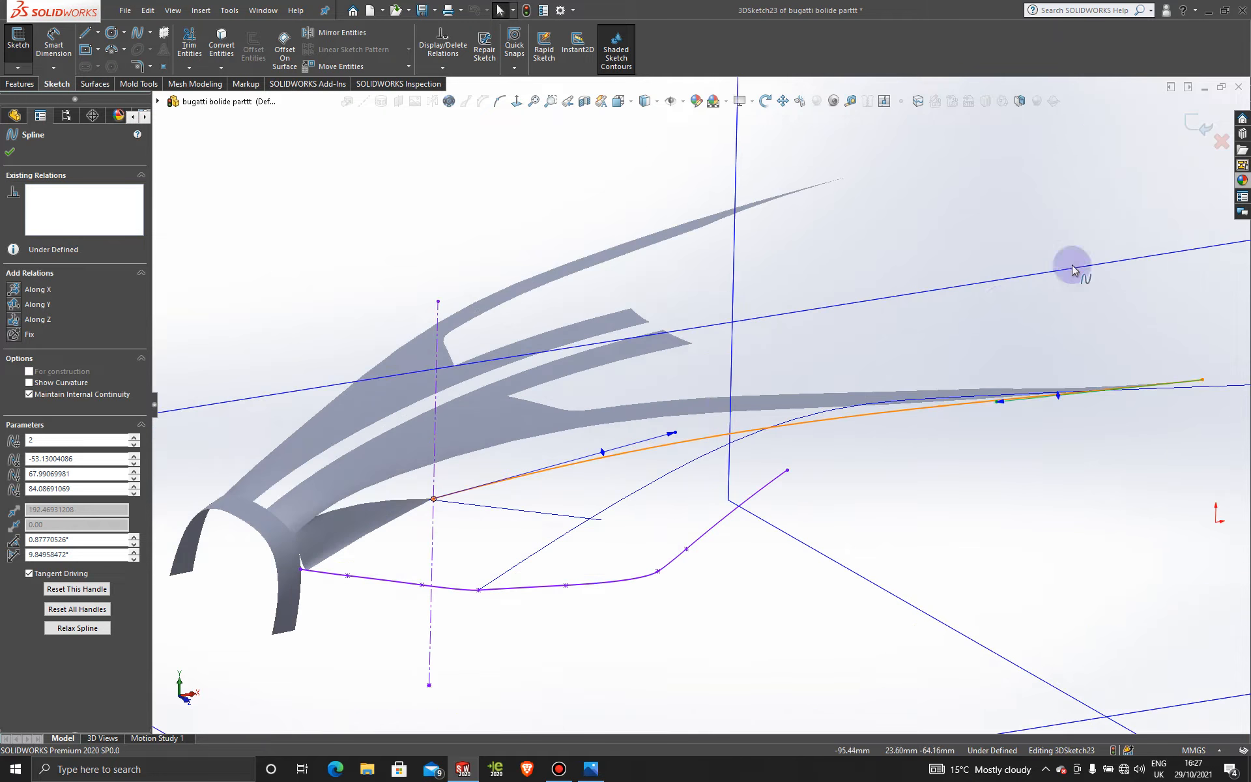
pyautogui.click(1198, 124)
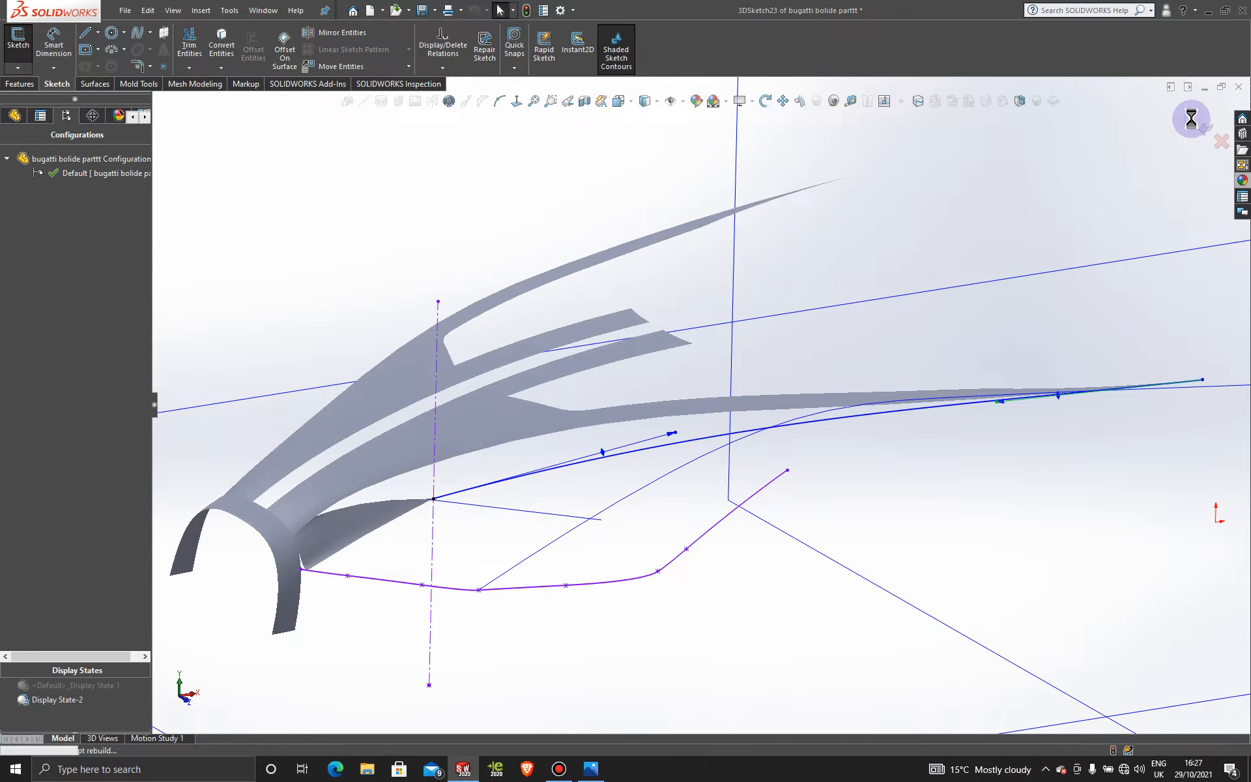
pyautogui.click(473, 146)
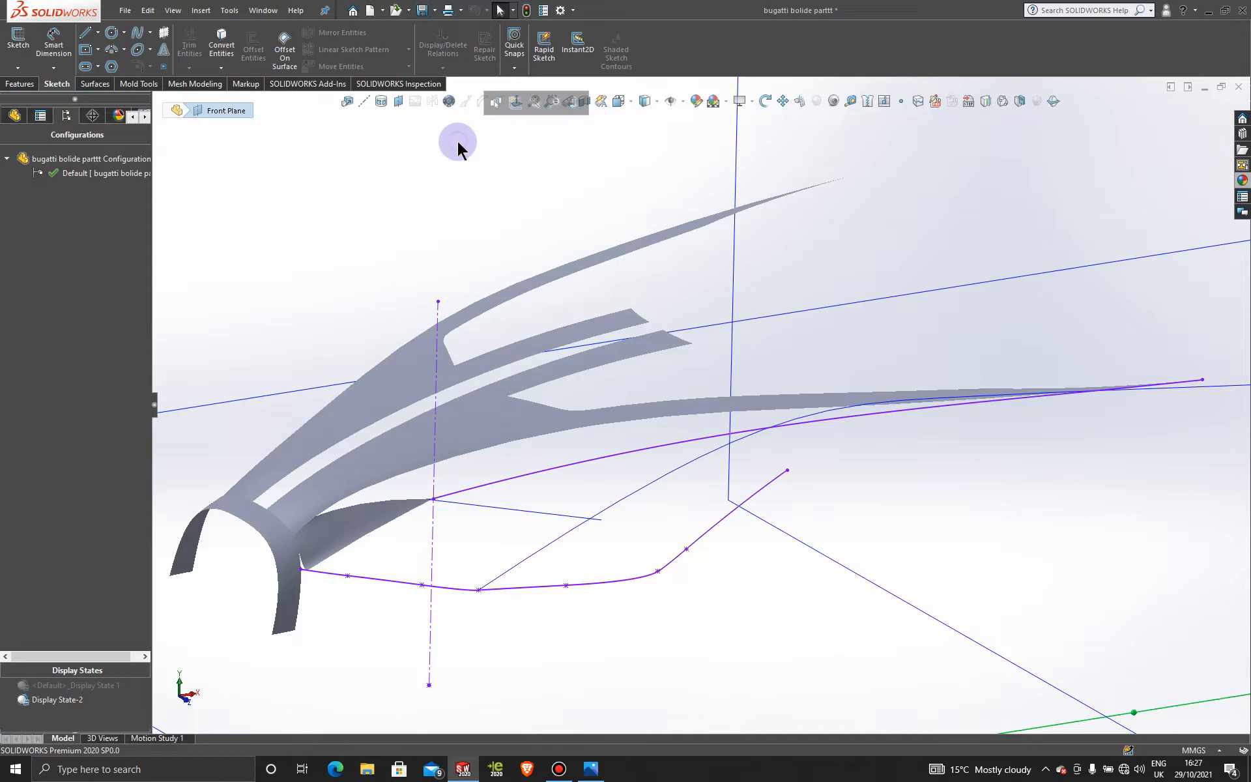
pyautogui.click(108, 83)
pyautogui.click(194, 49)
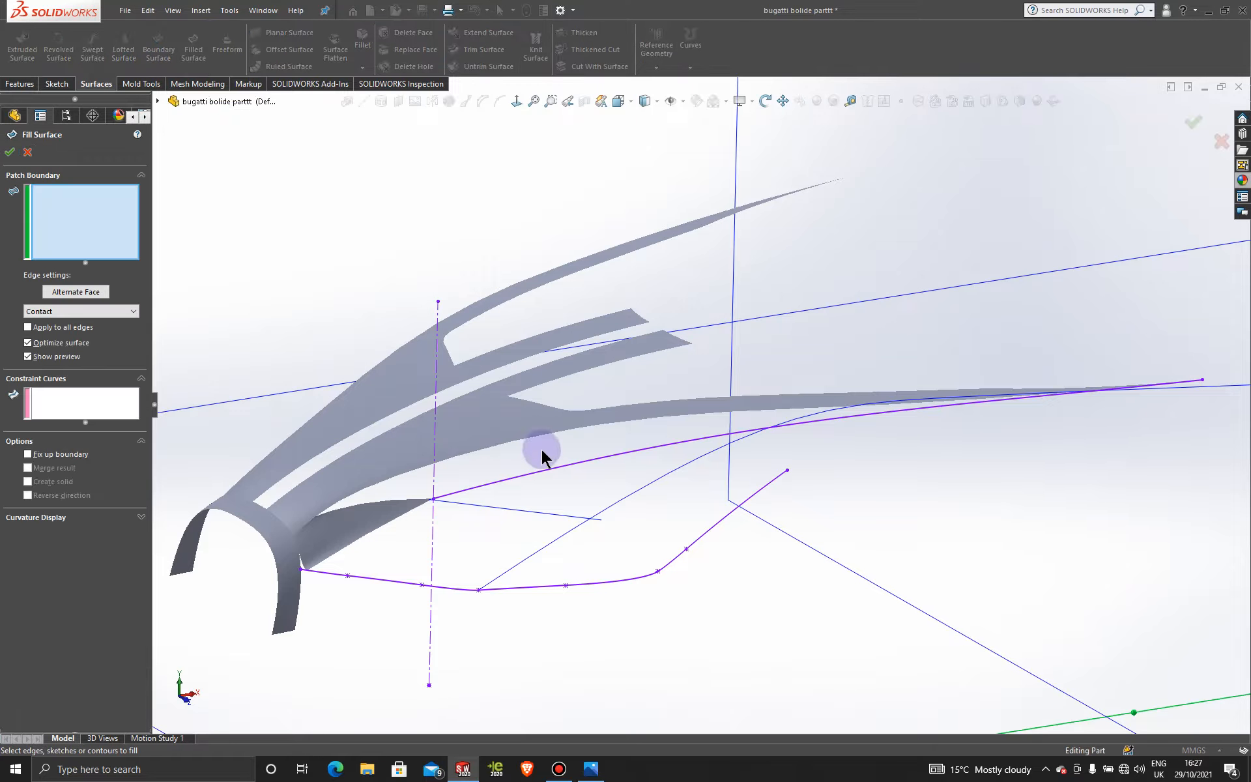
pyautogui.click(567, 466)
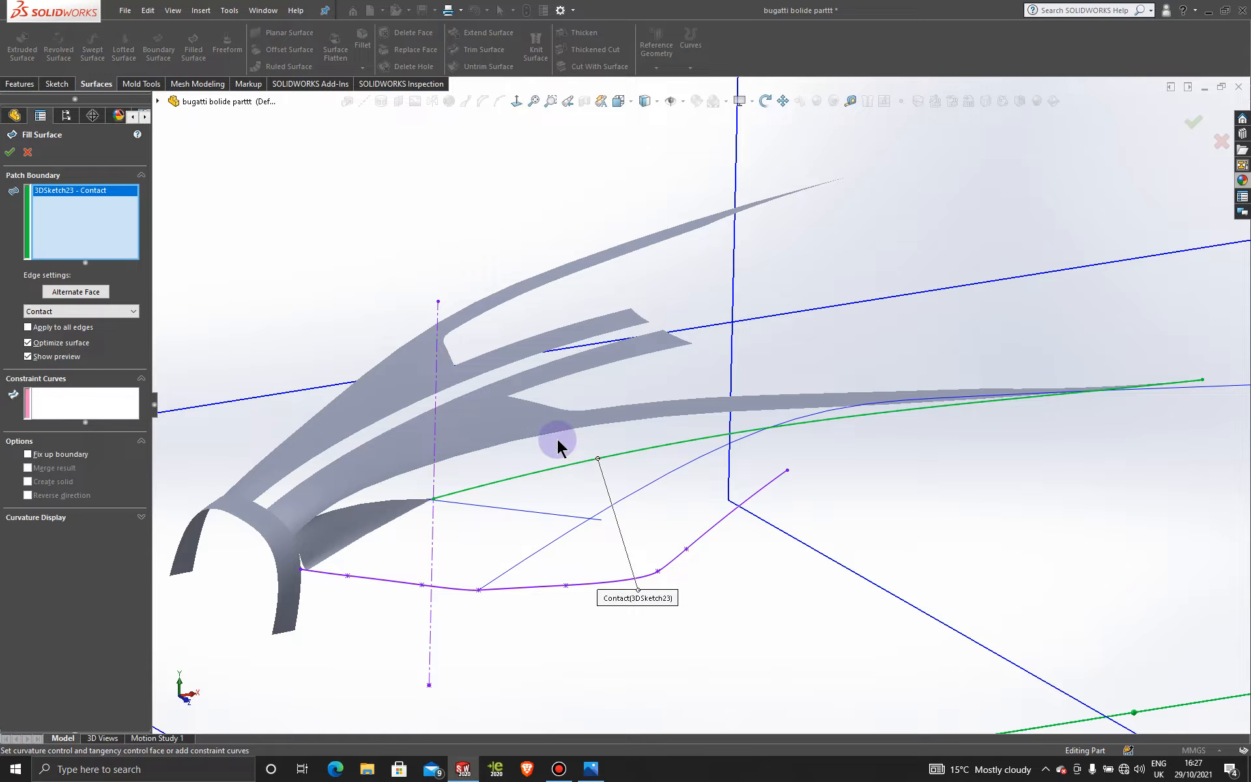
pyautogui.click(553, 439)
pyautogui.click(386, 505)
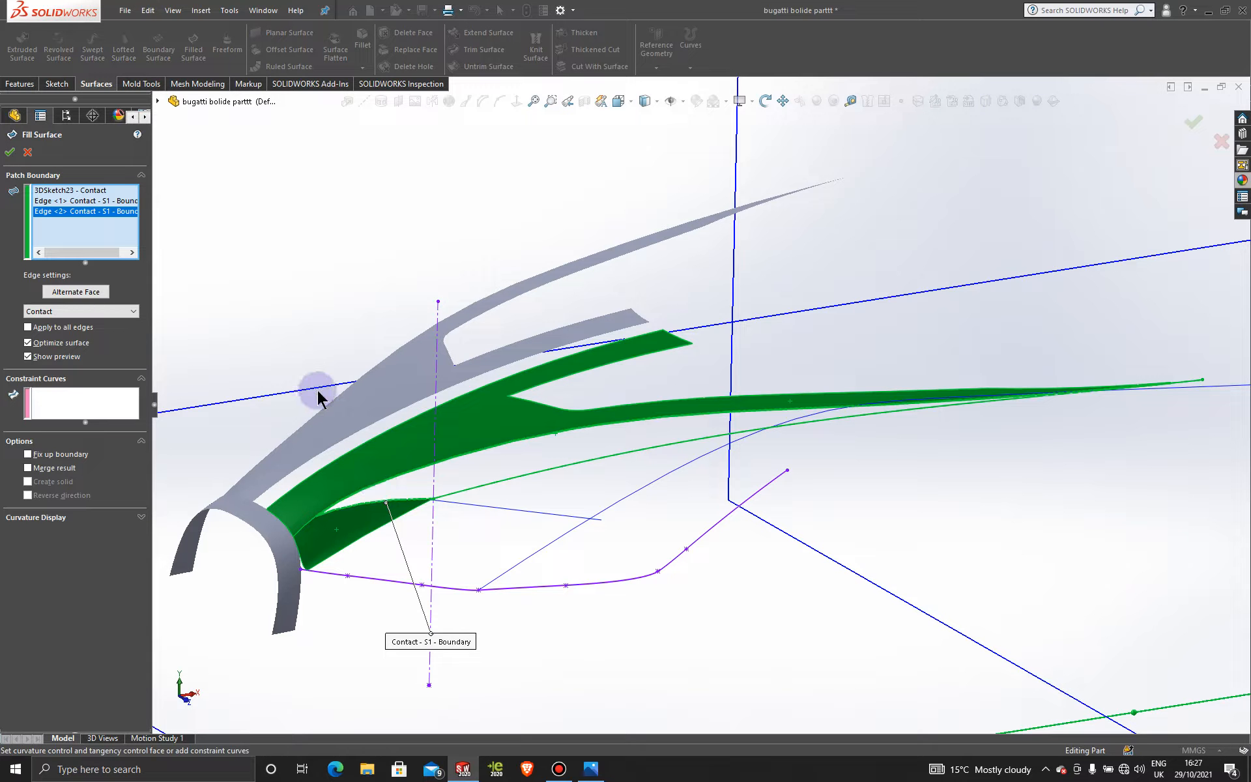
pyautogui.click(28, 151)
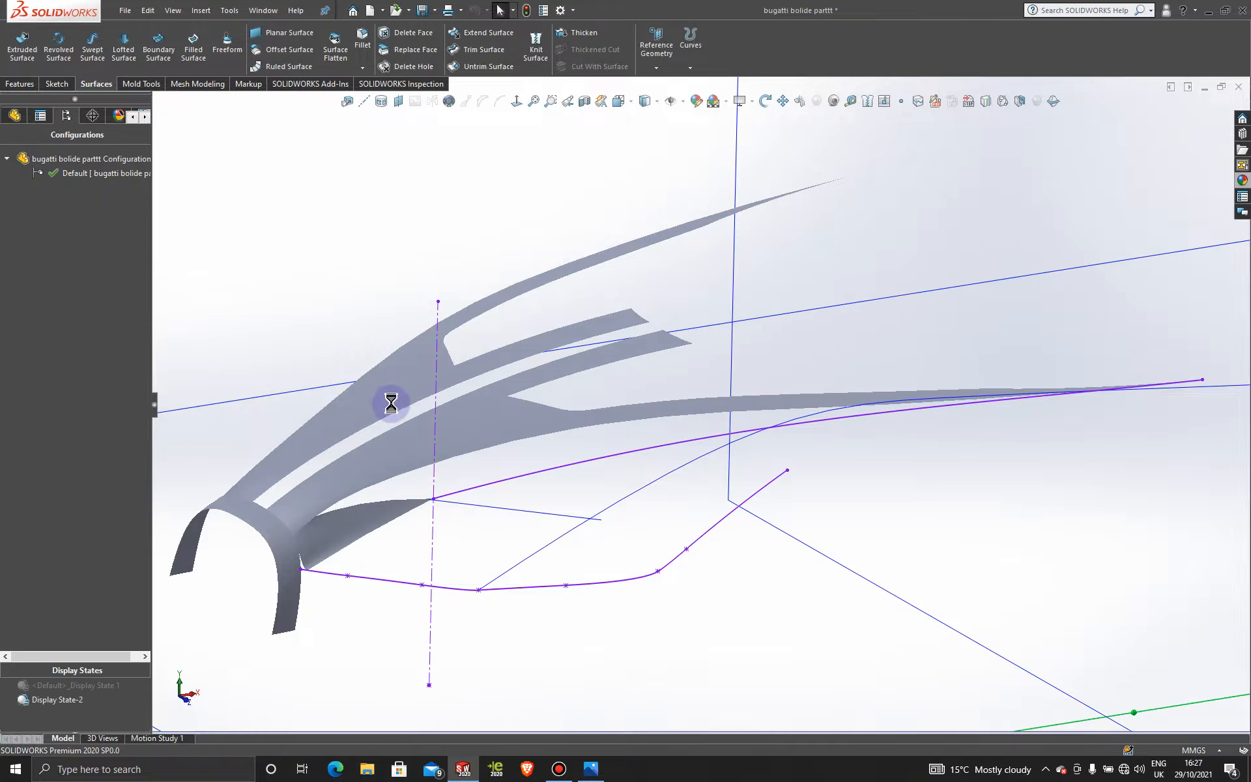
# - Start a new 3D sketch for tracing the small side surface
pyautogui.scroll(-3, 374, 498)
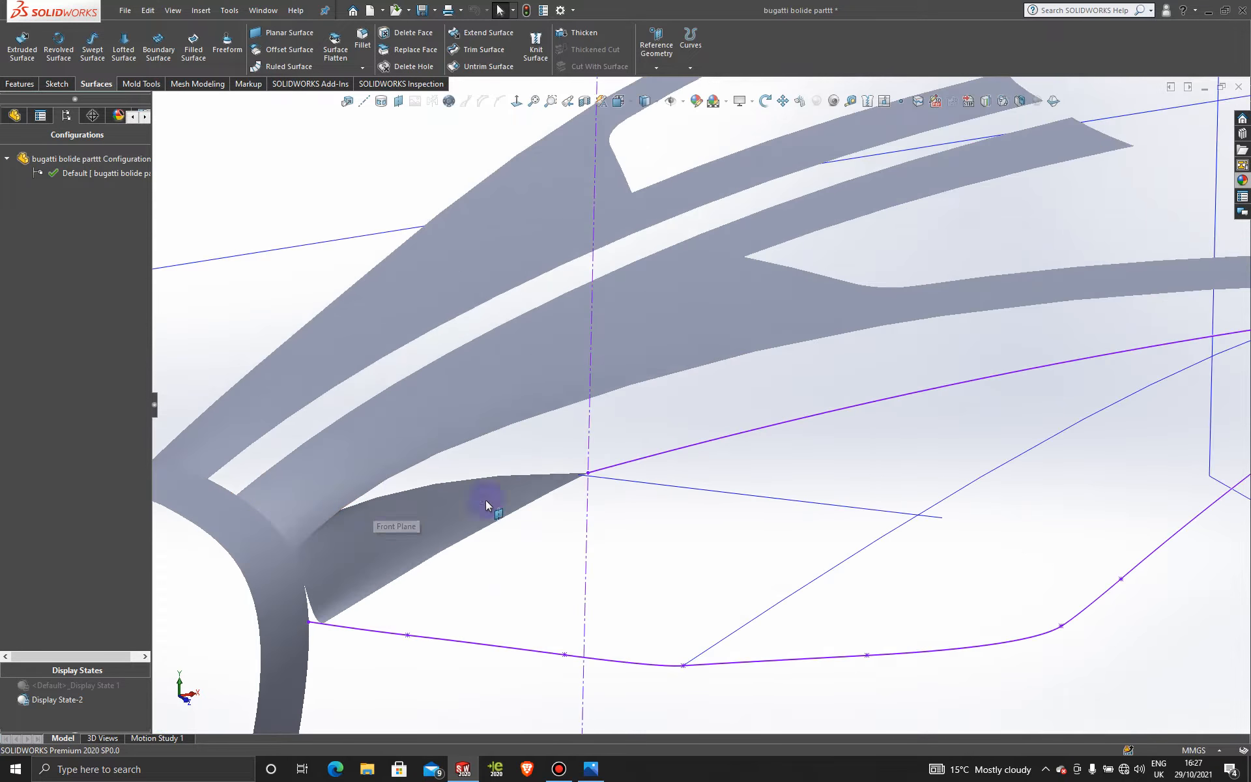
pyautogui.click(56, 84)
pyautogui.click(17, 67)
pyautogui.click(50, 99)
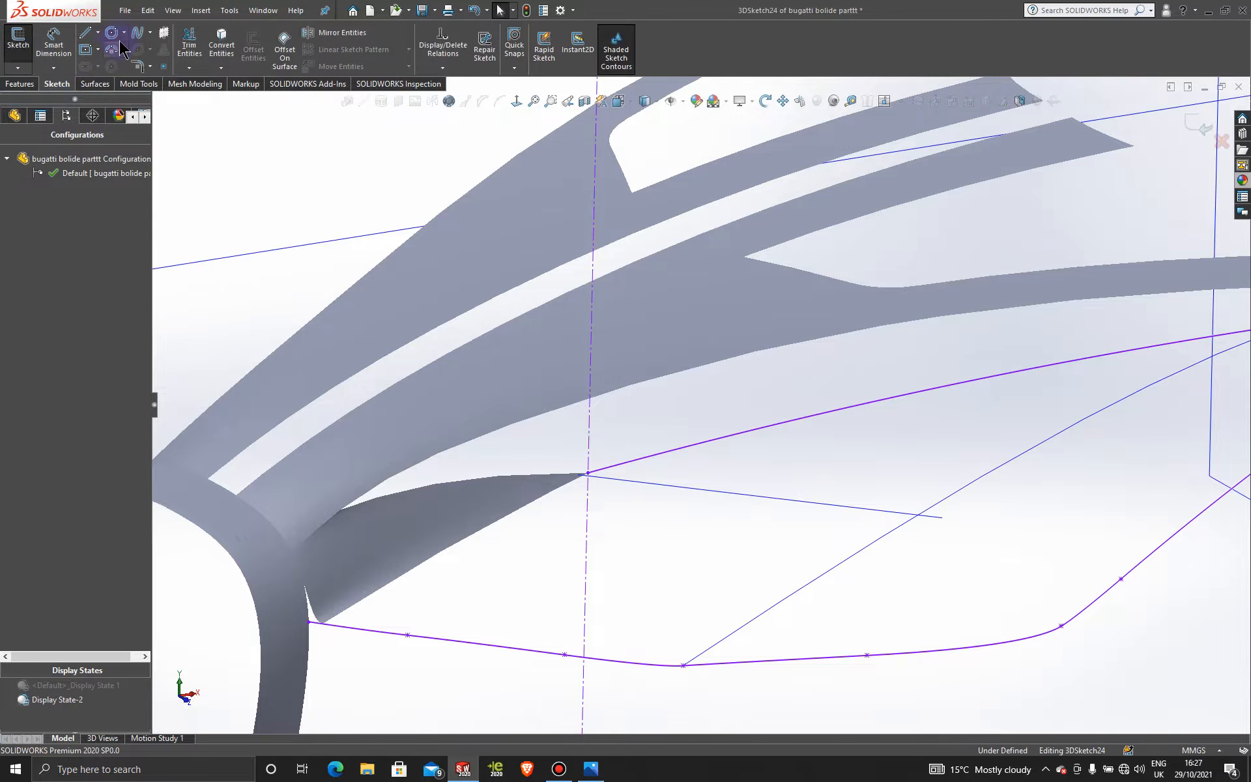
# - Draw an eight-point spline along the upper edge of the small side surface, from the long curve's endpoint to the edge's forward end
pyautogui.click(139, 34)
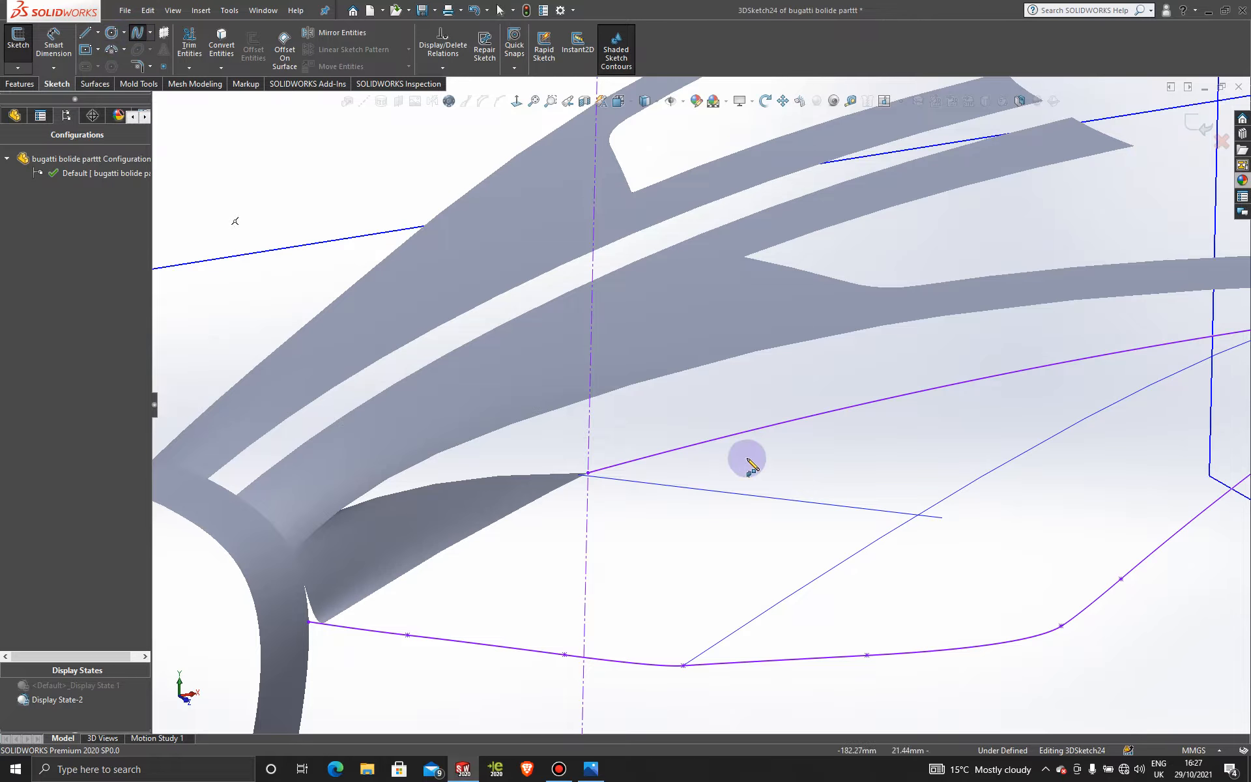
pyautogui.click(587, 473)
pyautogui.click(542, 473)
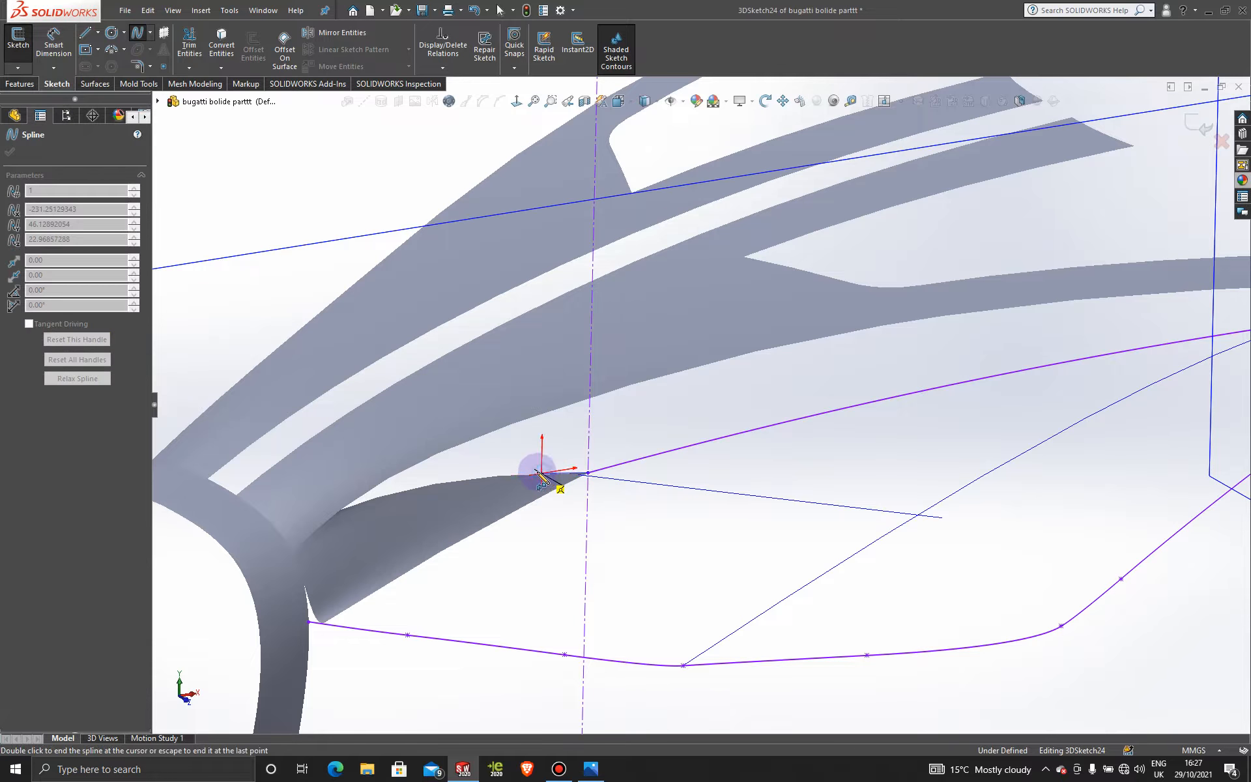
pyautogui.scroll(2, 483, 480)
pyautogui.scroll(-5, 492, 475)
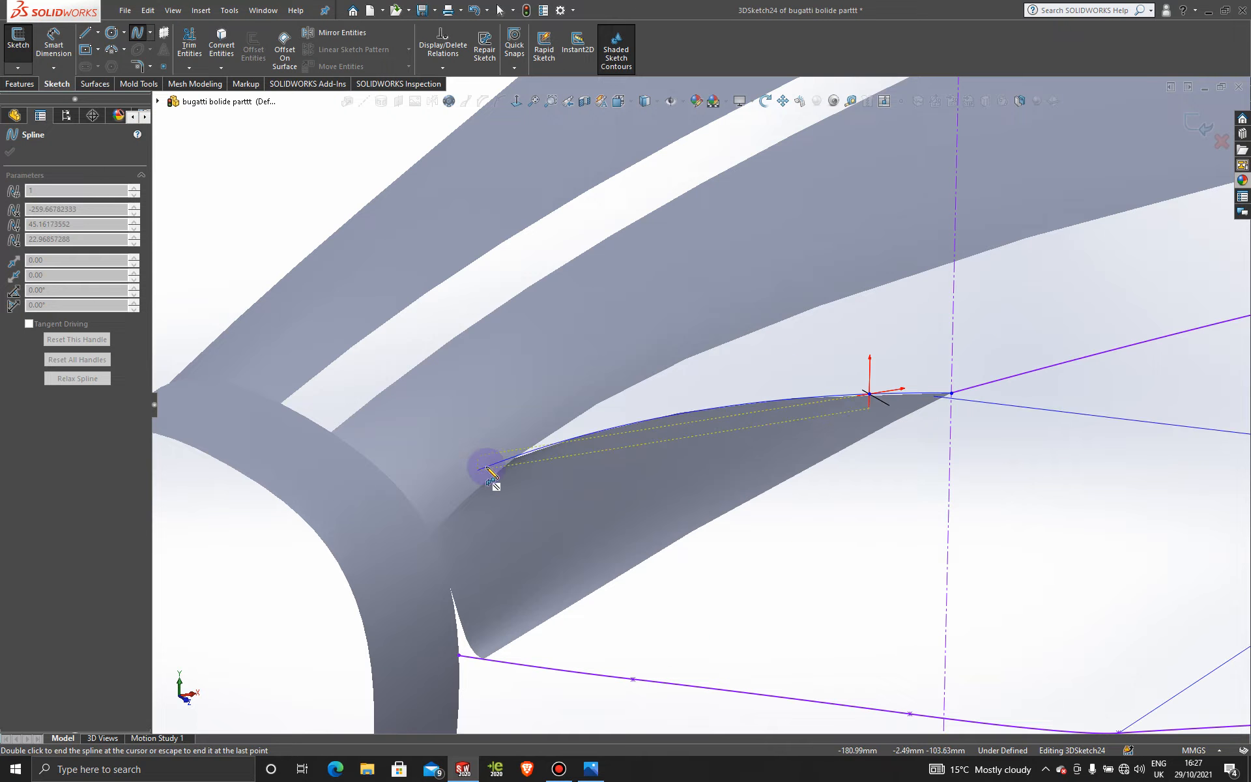
pyautogui.click(809, 398)
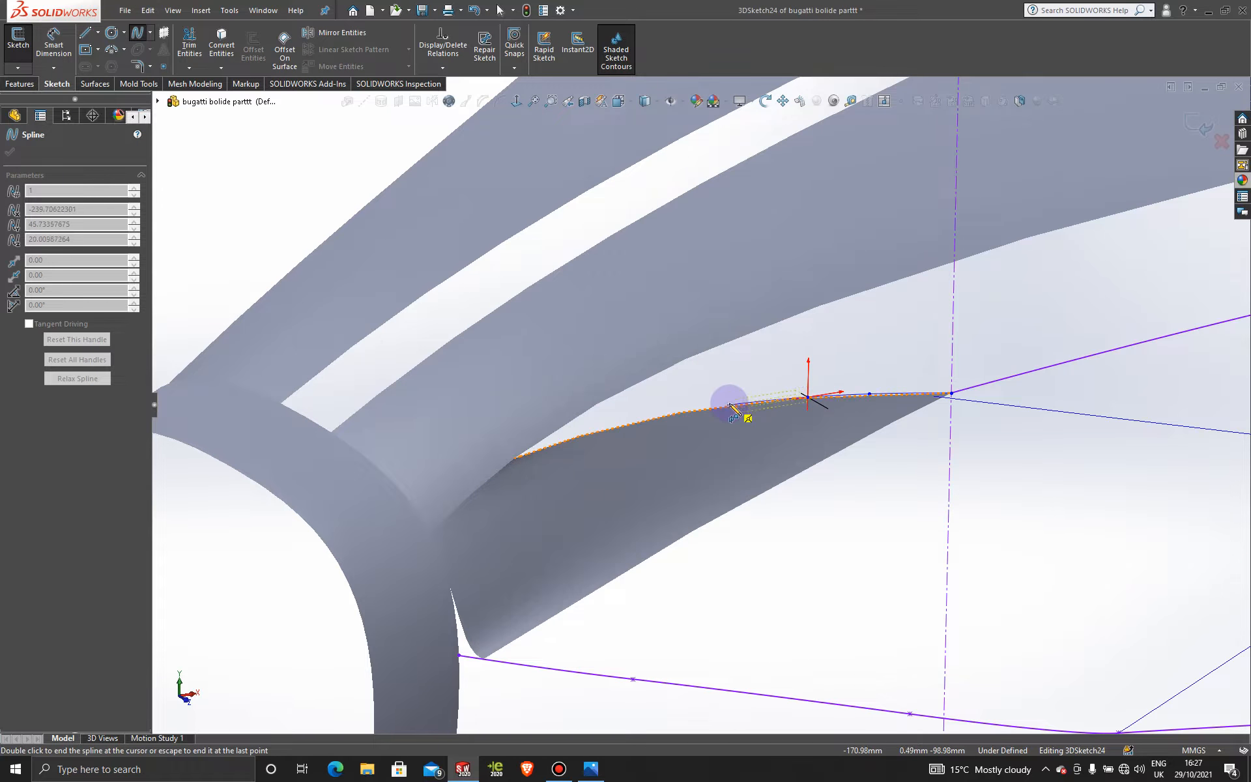
pyautogui.click(730, 406)
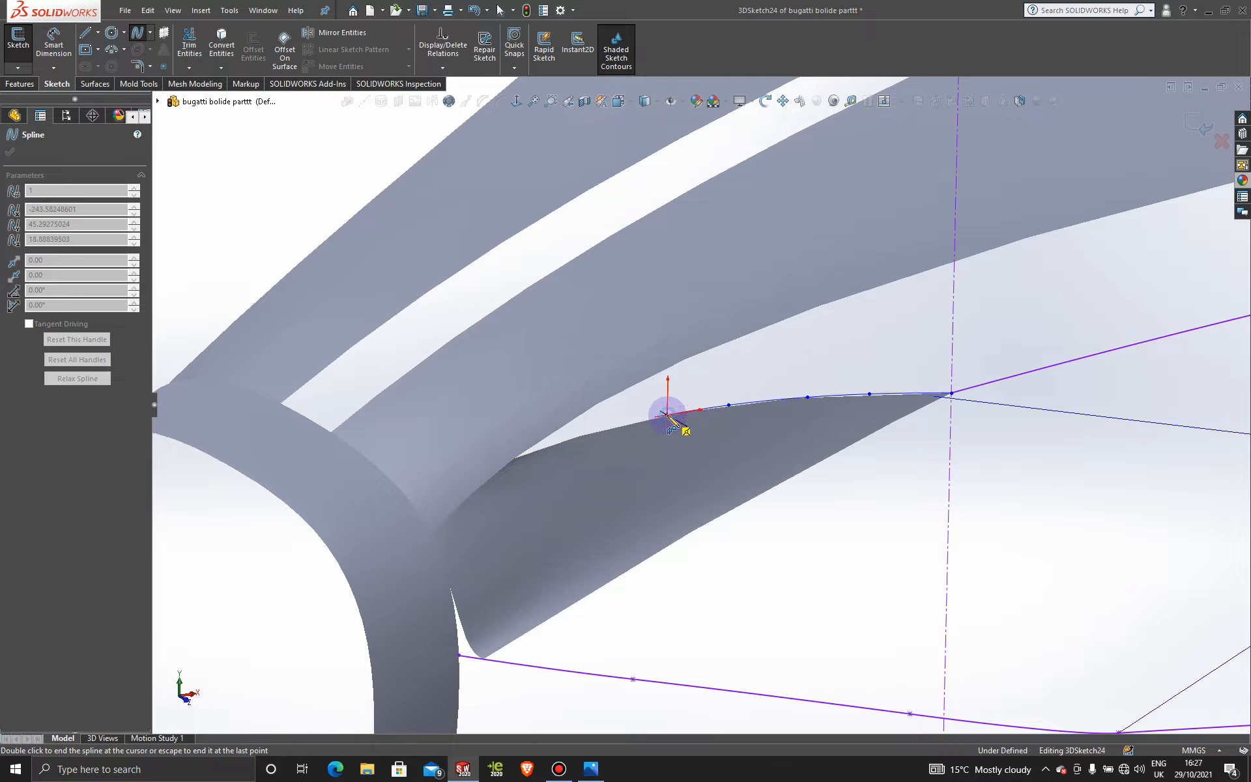
pyautogui.click(667, 415)
pyautogui.click(619, 426)
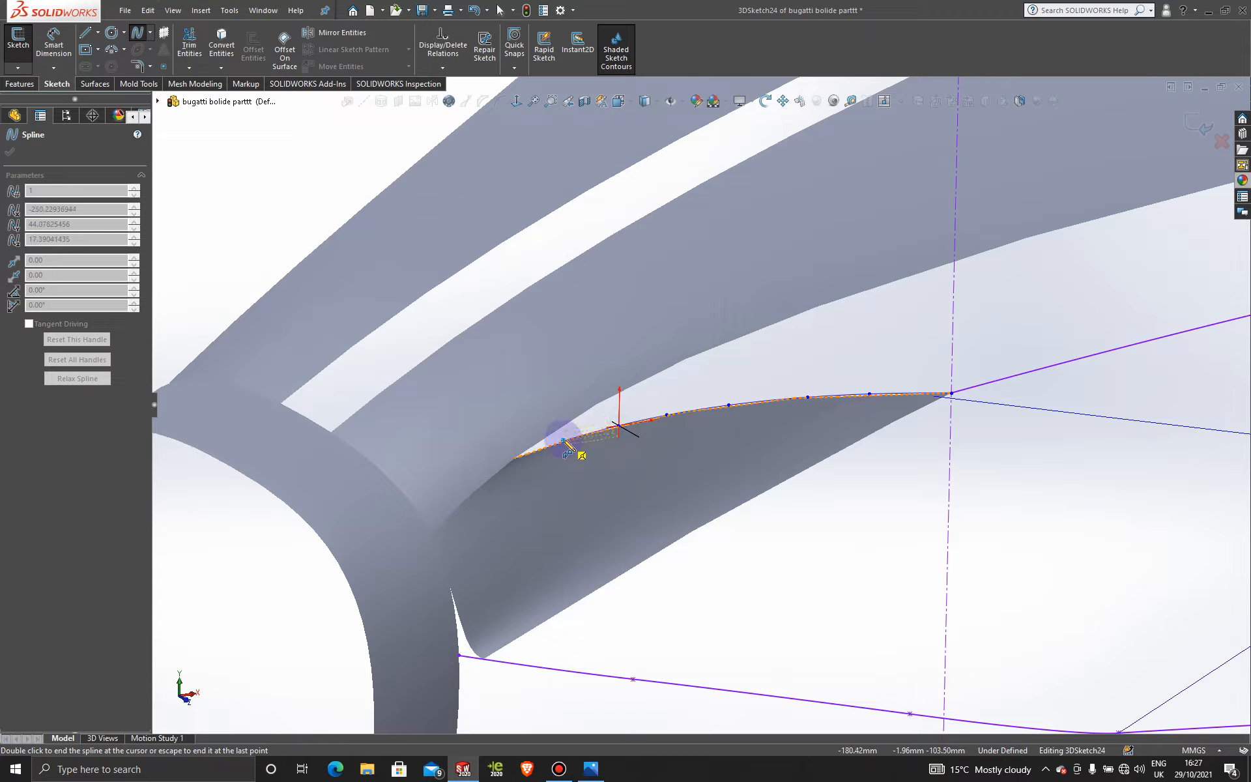
pyautogui.click(564, 441)
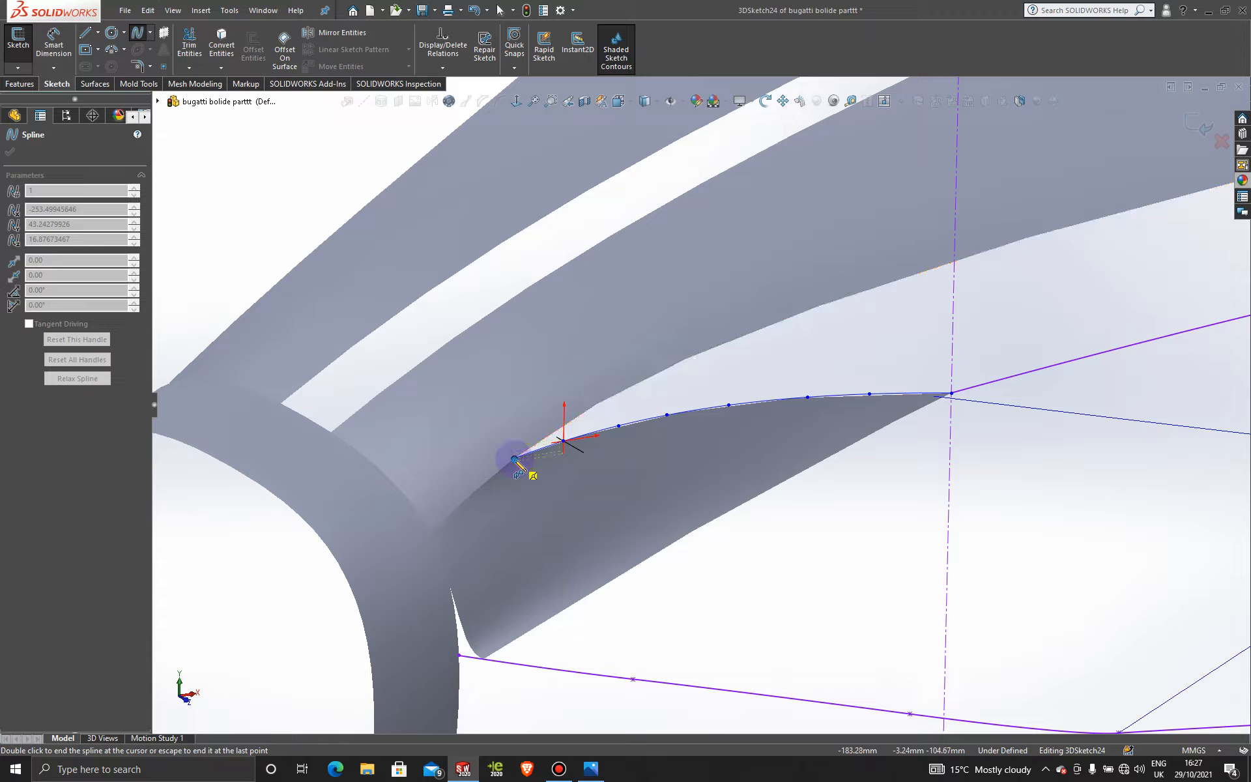
pyautogui.click(515, 459)
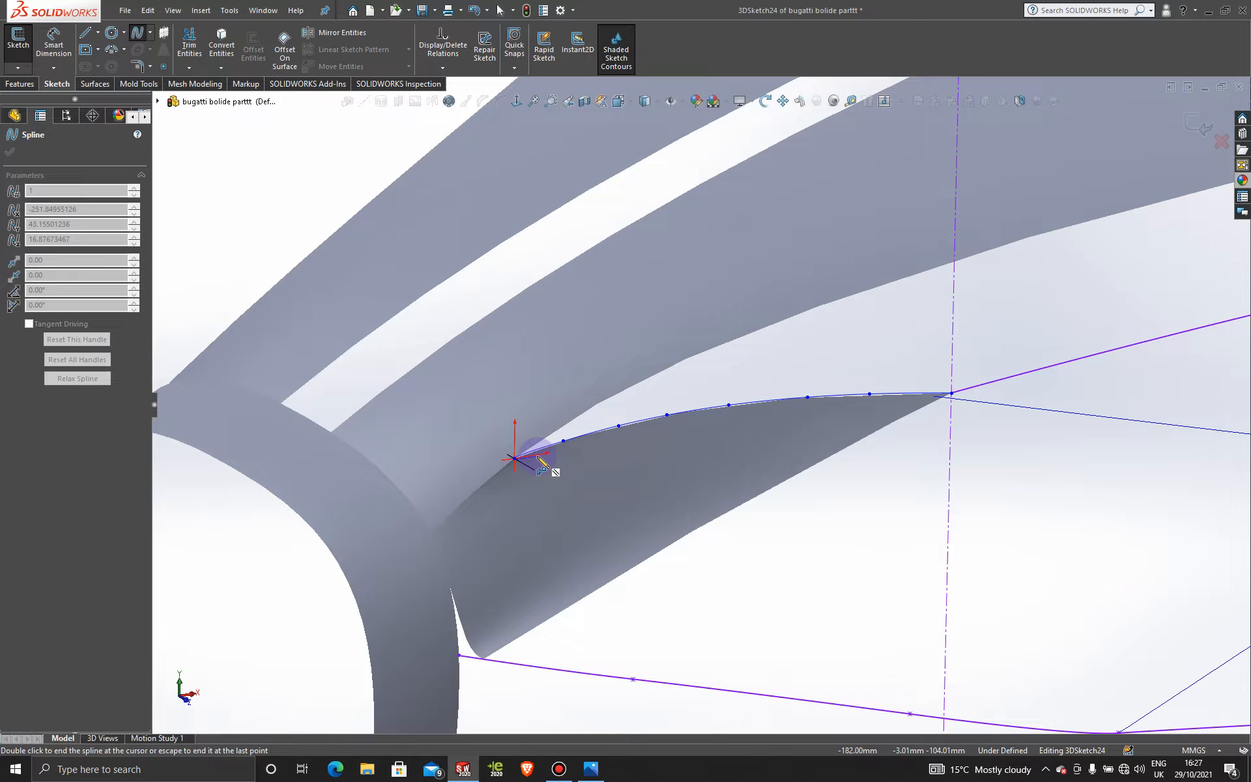
pyautogui.press('Escape')
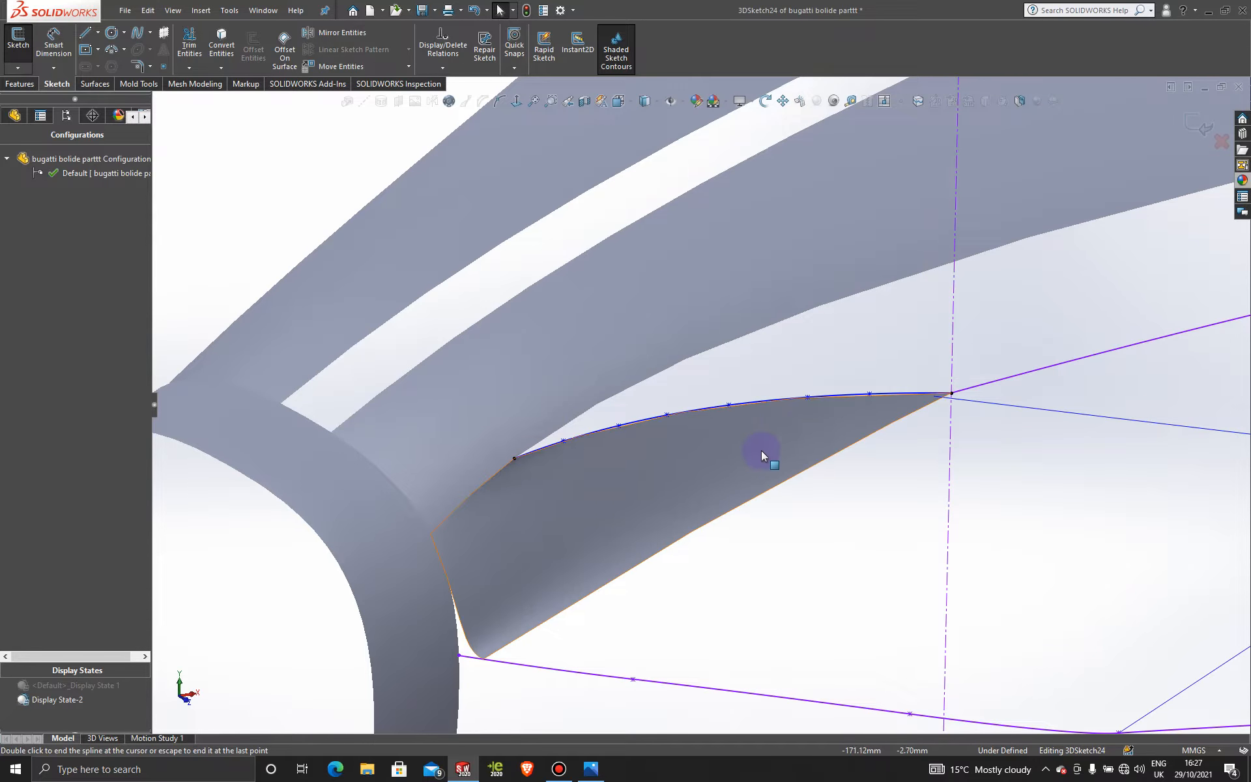
# - Start a spline at the traced edge's forward end and place points along the long strip's lower edge, past the cutout's rounded corner
pyautogui.scroll(5, 804, 424)
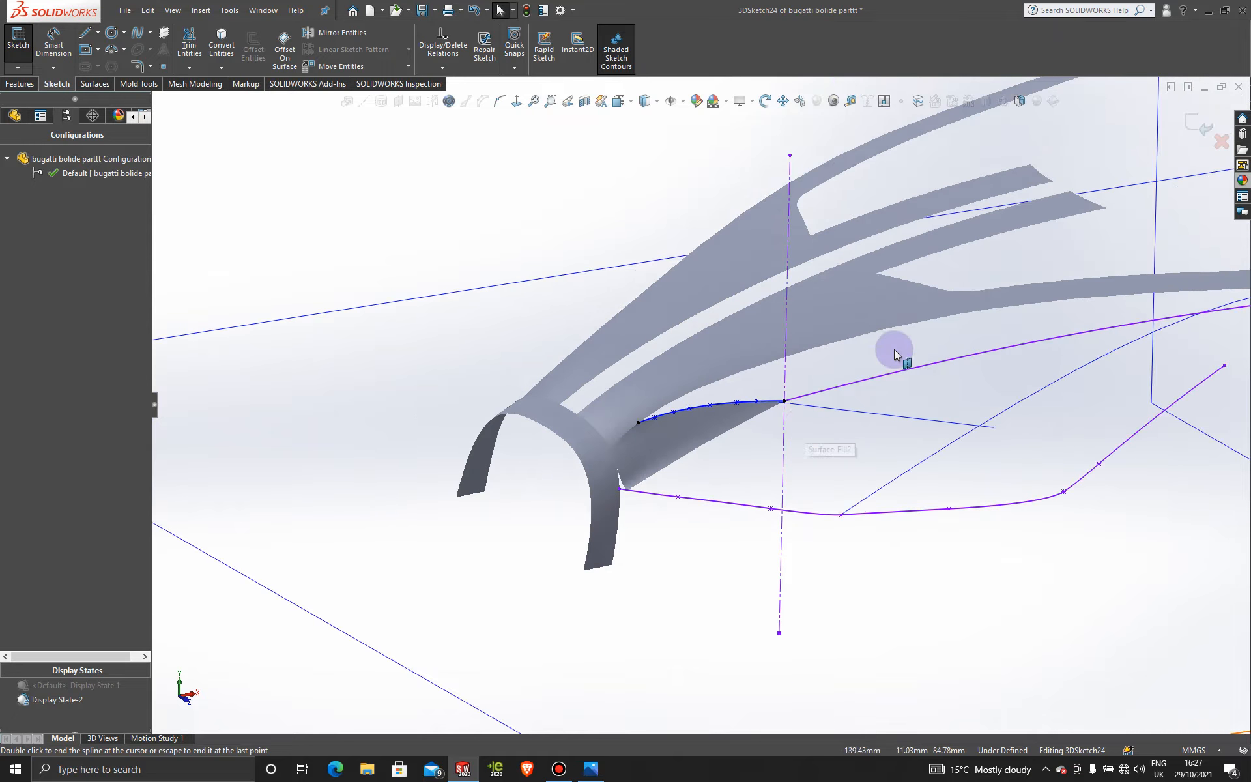
pyautogui.scroll(-3, 894, 355)
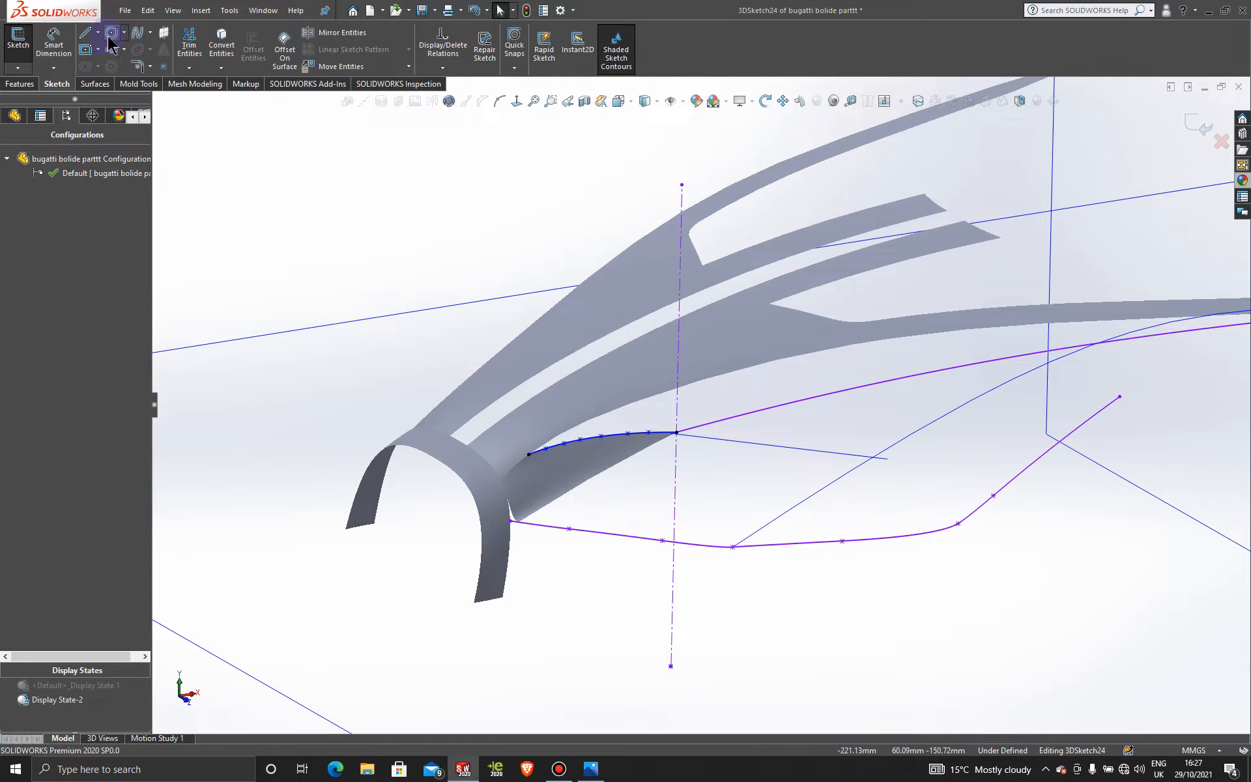
pyautogui.click(137, 34)
pyautogui.scroll(-3, 616, 404)
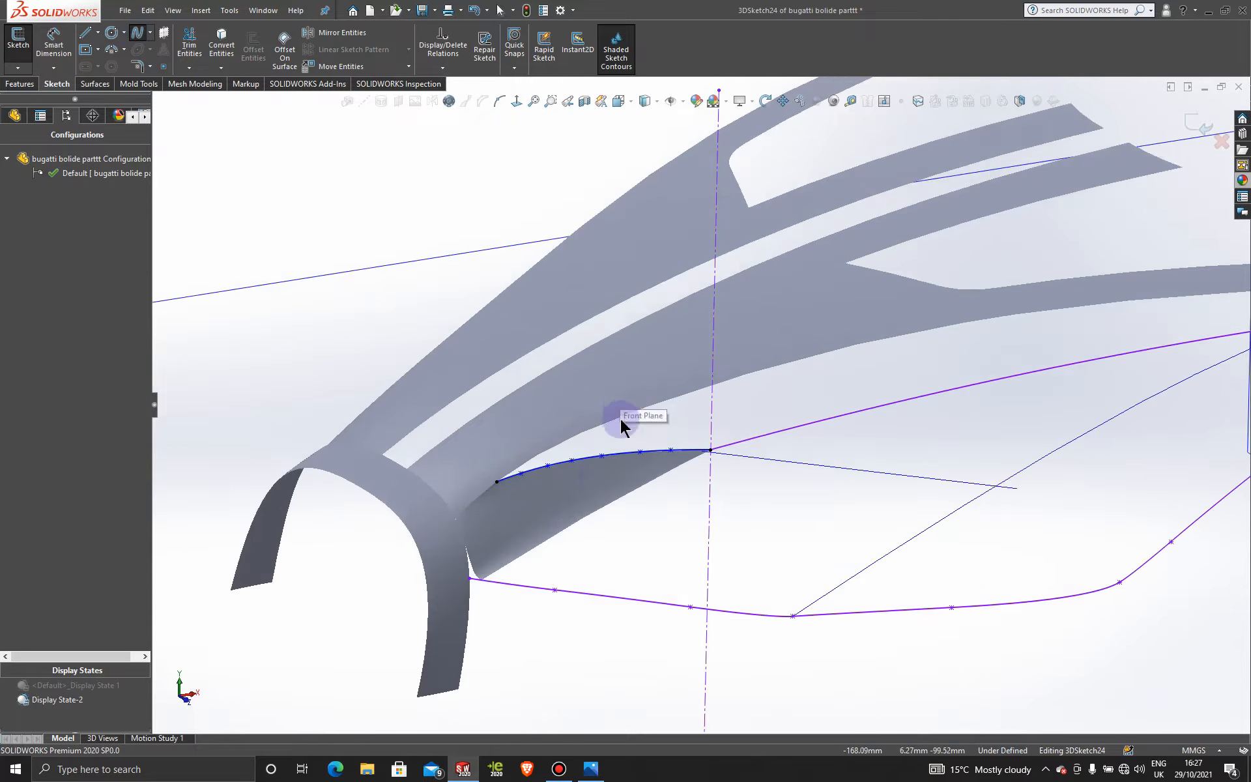
pyautogui.scroll(-2, 576, 455)
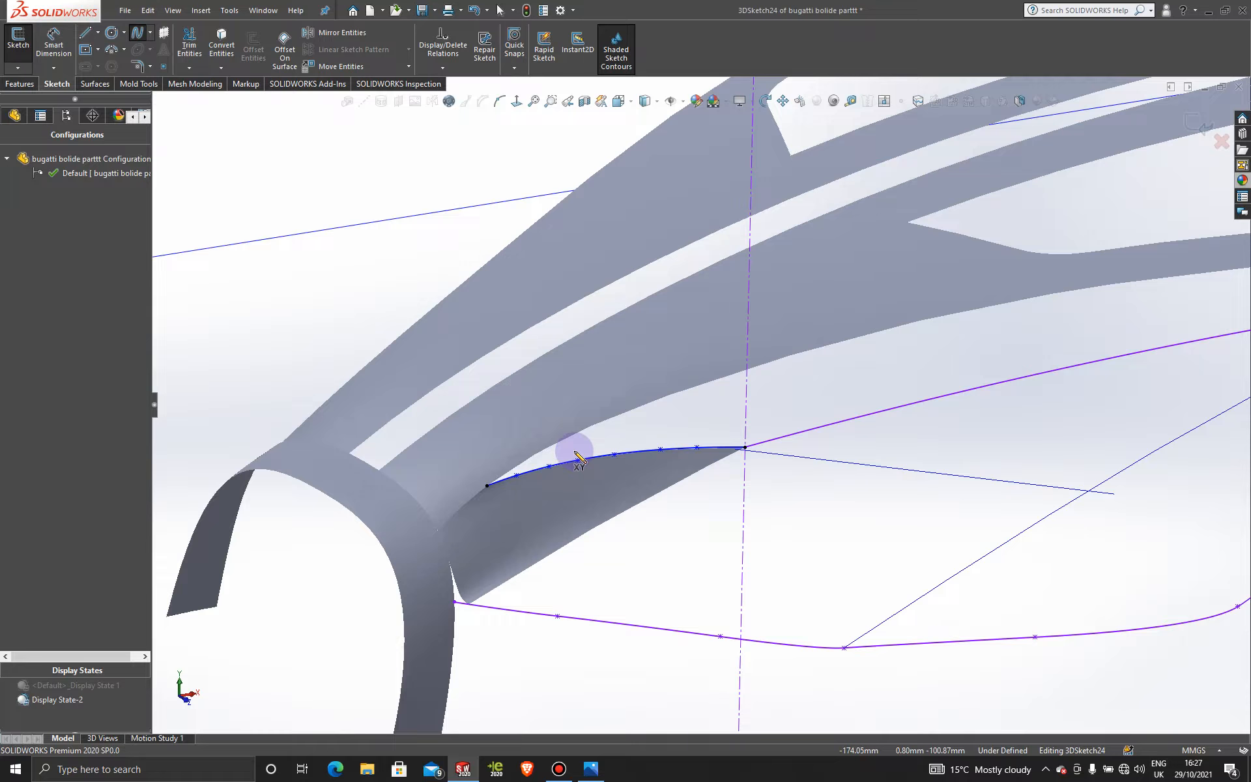
pyautogui.click(487, 485)
pyautogui.click(557, 442)
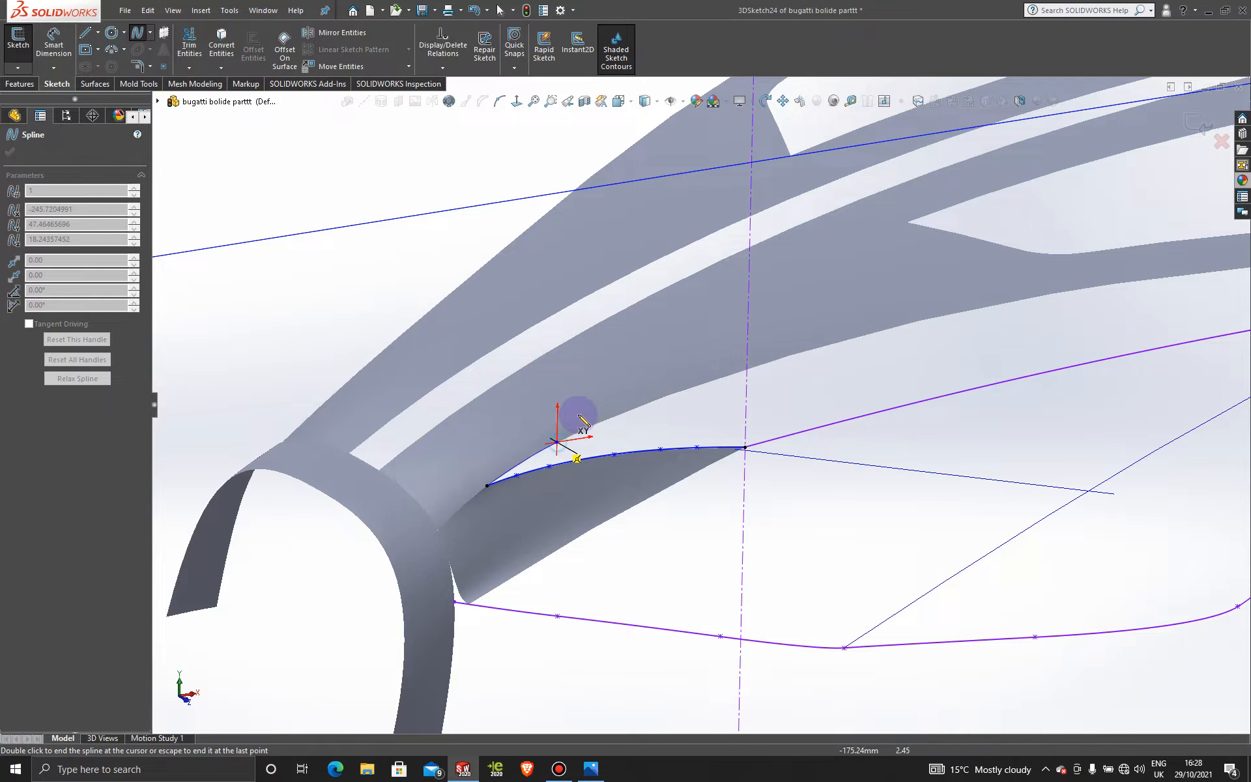
pyautogui.click(623, 413)
pyautogui.click(715, 381)
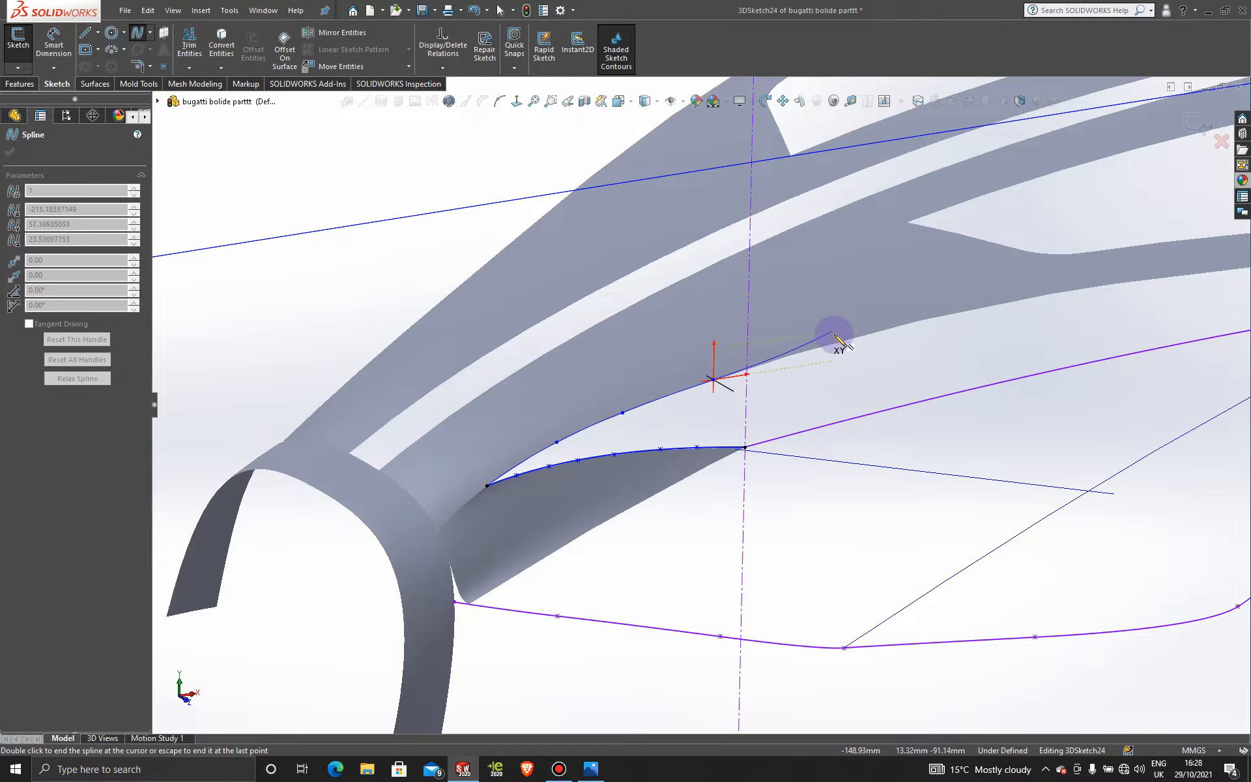
pyautogui.click(837, 341)
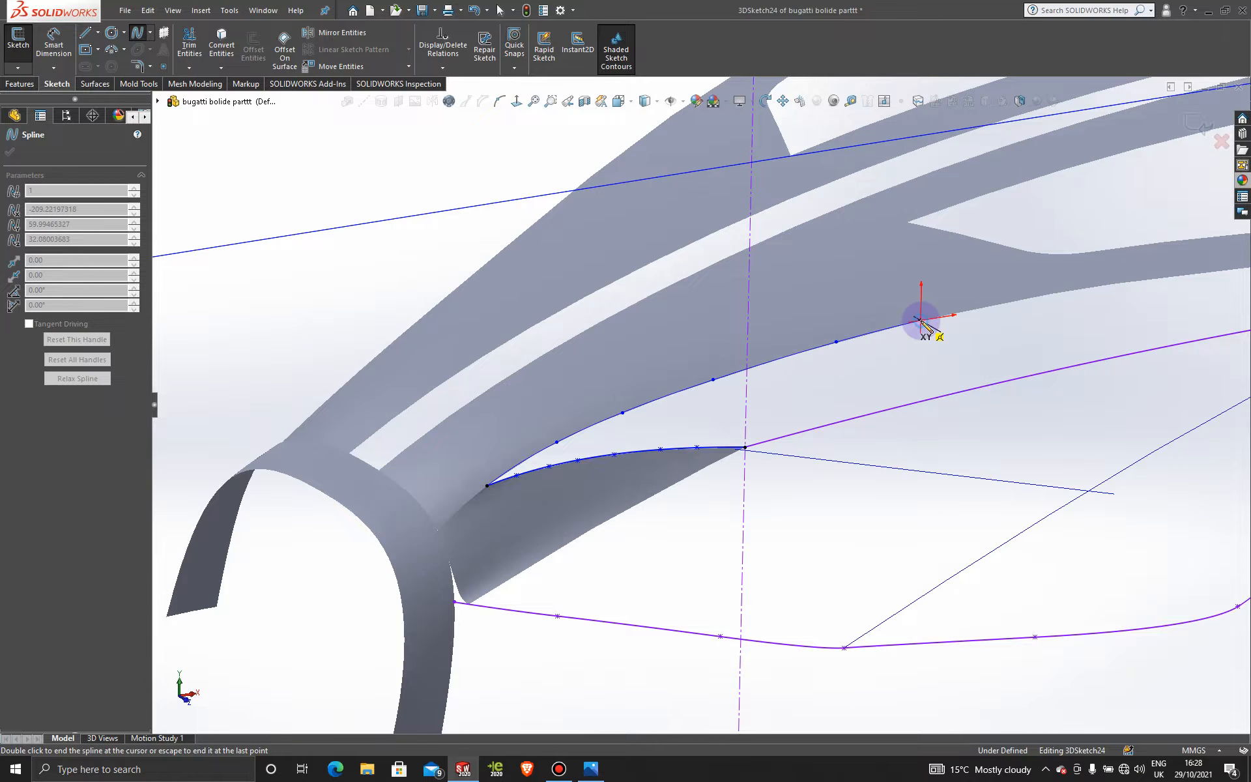
pyautogui.scroll(5, 986, 346)
pyautogui.scroll(-5, 989, 350)
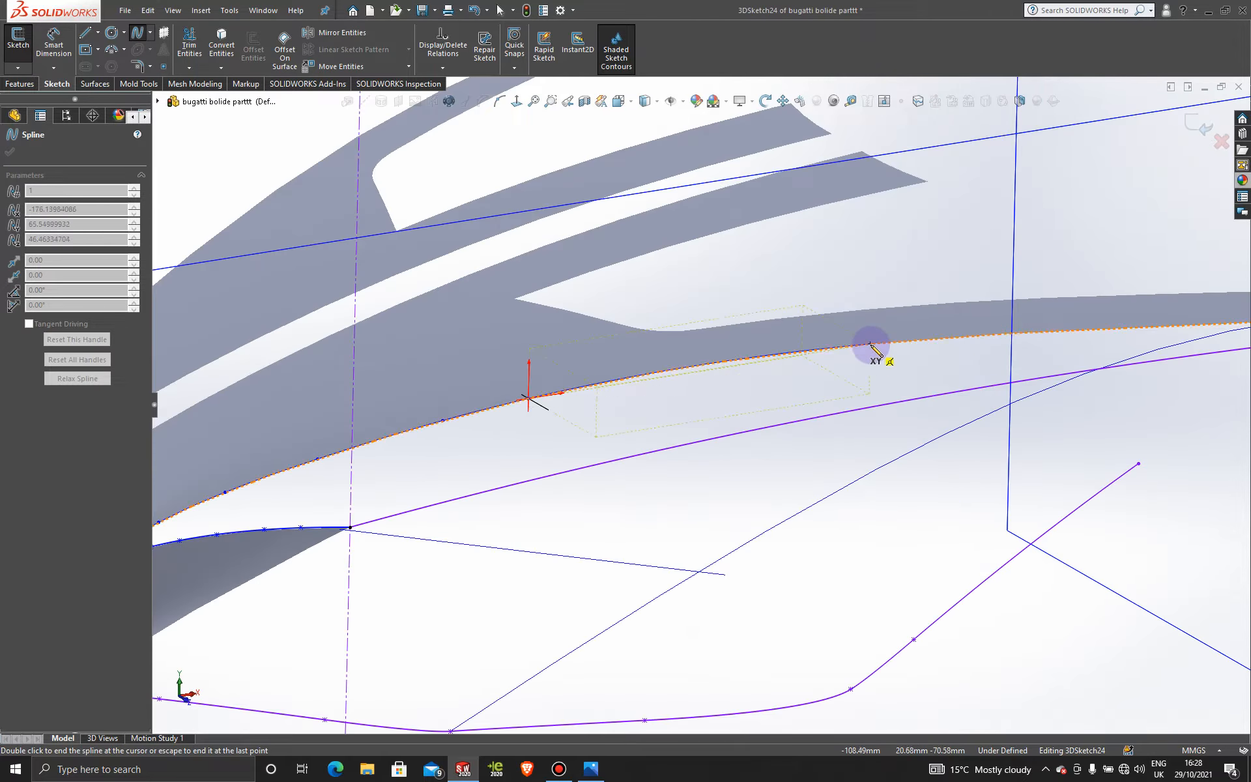
pyautogui.click(871, 344)
pyautogui.click(971, 336)
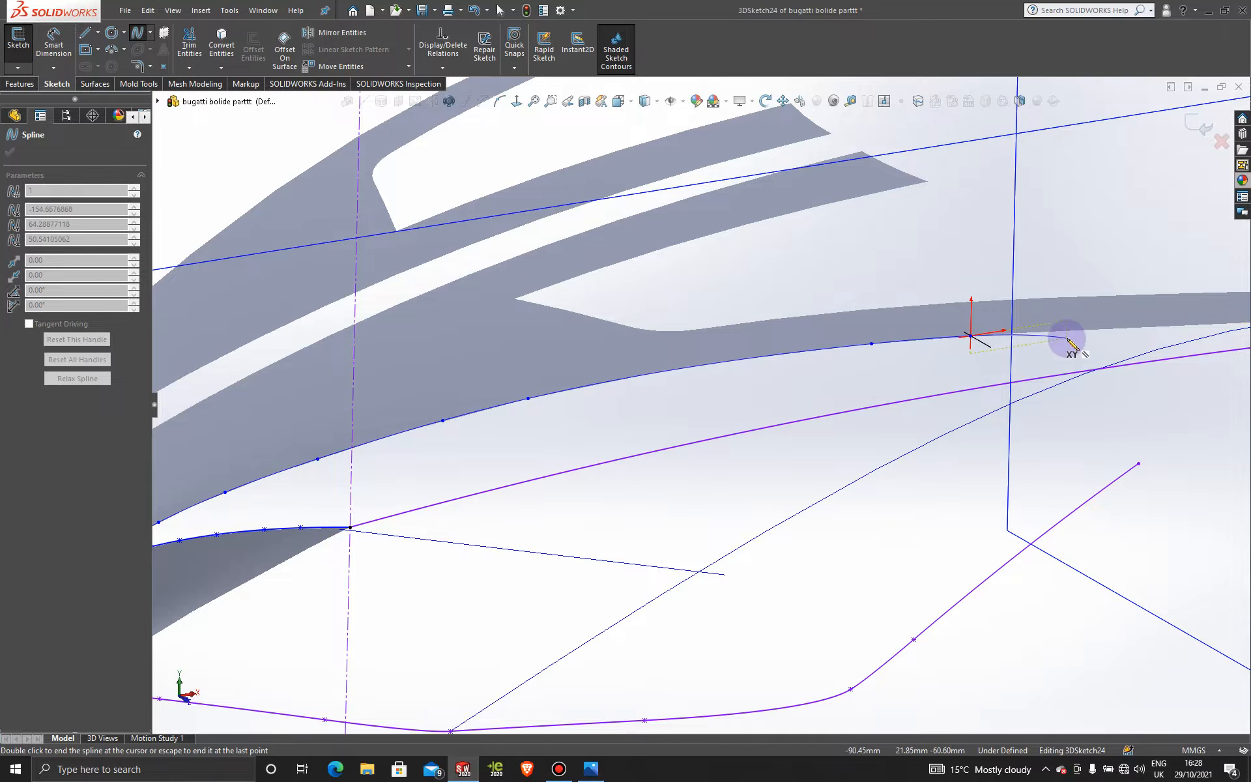
# - Continue the spline with points along the narrowing lower edge of the long strip towards its pointed rear tip
pyautogui.scroll(4, 1080, 334)
pyautogui.scroll(-4, 1055, 335)
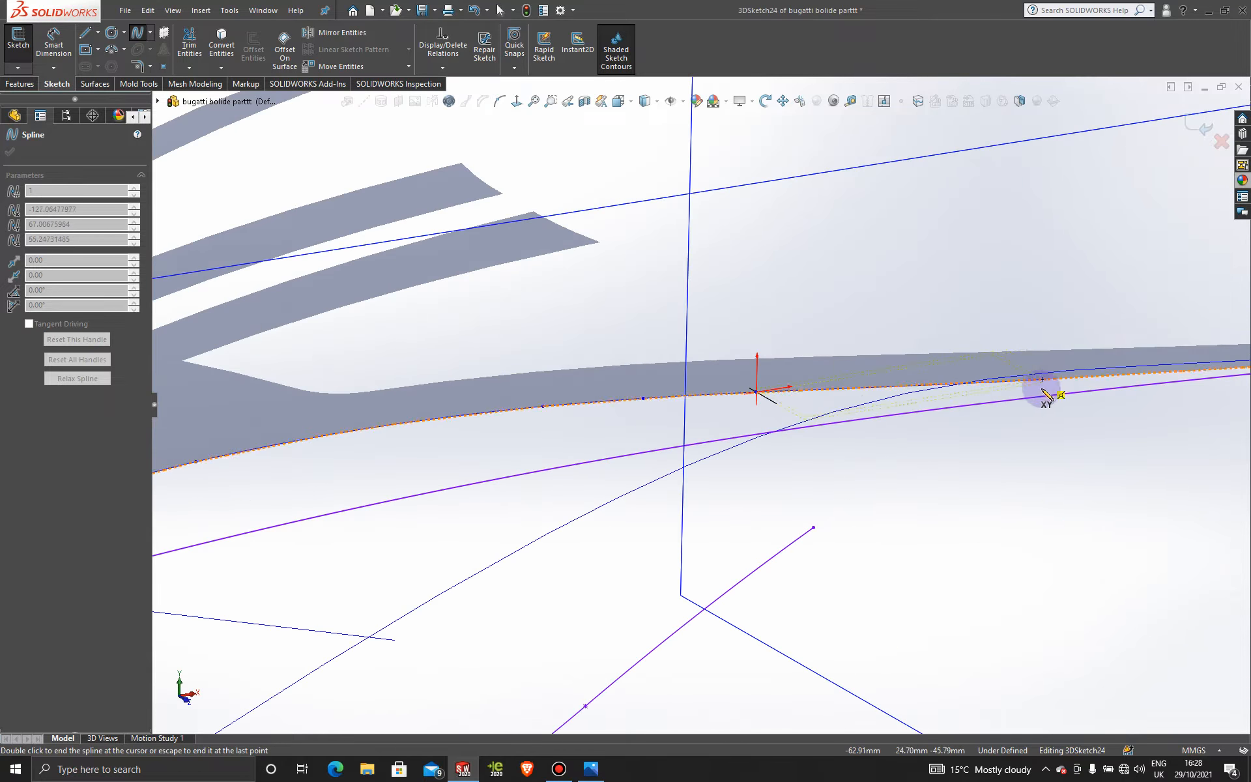
pyautogui.click(1061, 380)
pyautogui.scroll(3, 1108, 381)
pyautogui.scroll(-4, 1004, 408)
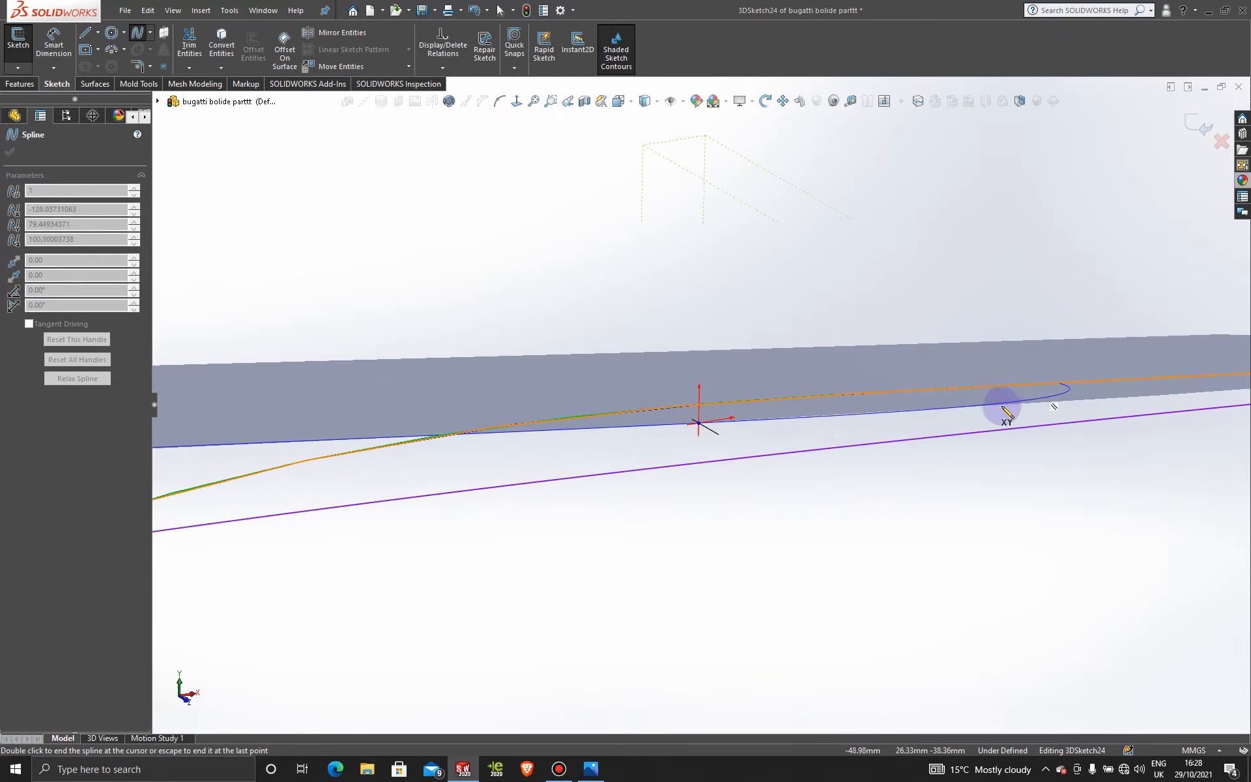
pyautogui.click(1013, 411)
pyautogui.click(1096, 405)
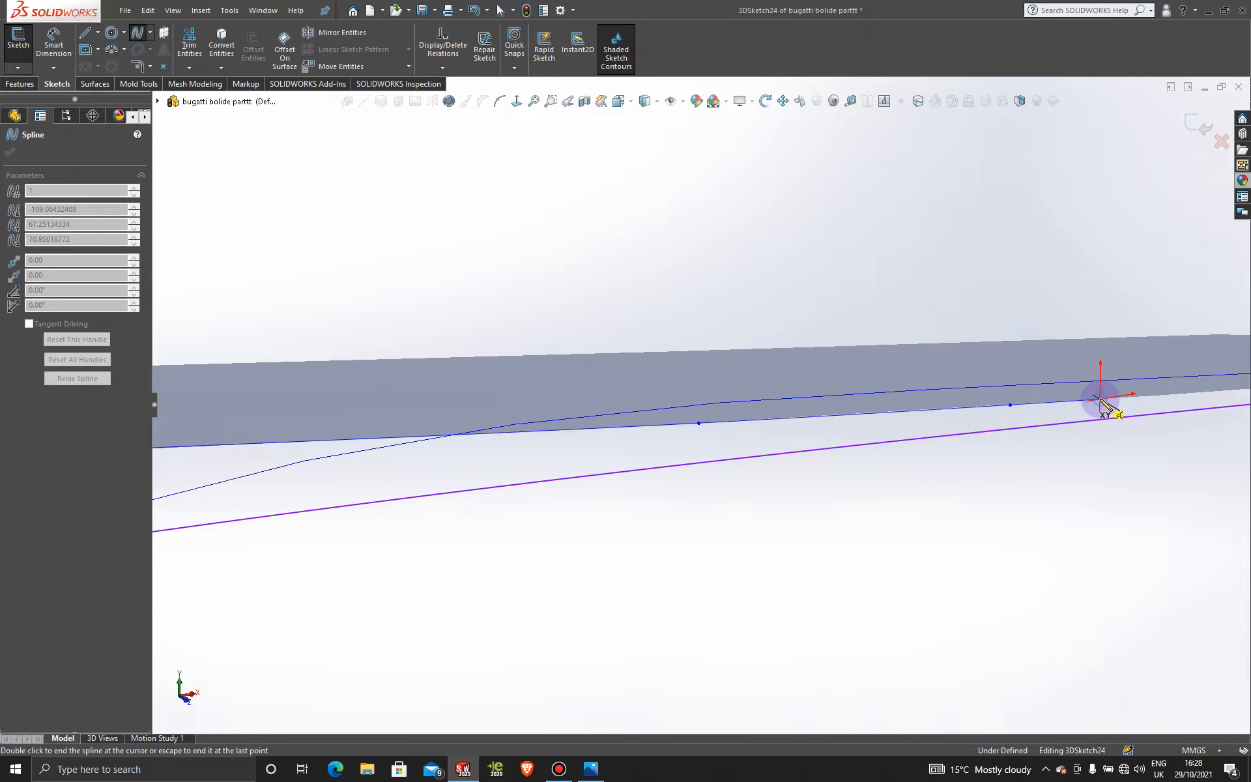
pyautogui.scroll(3, 1095, 404)
pyautogui.scroll(-3, 1095, 402)
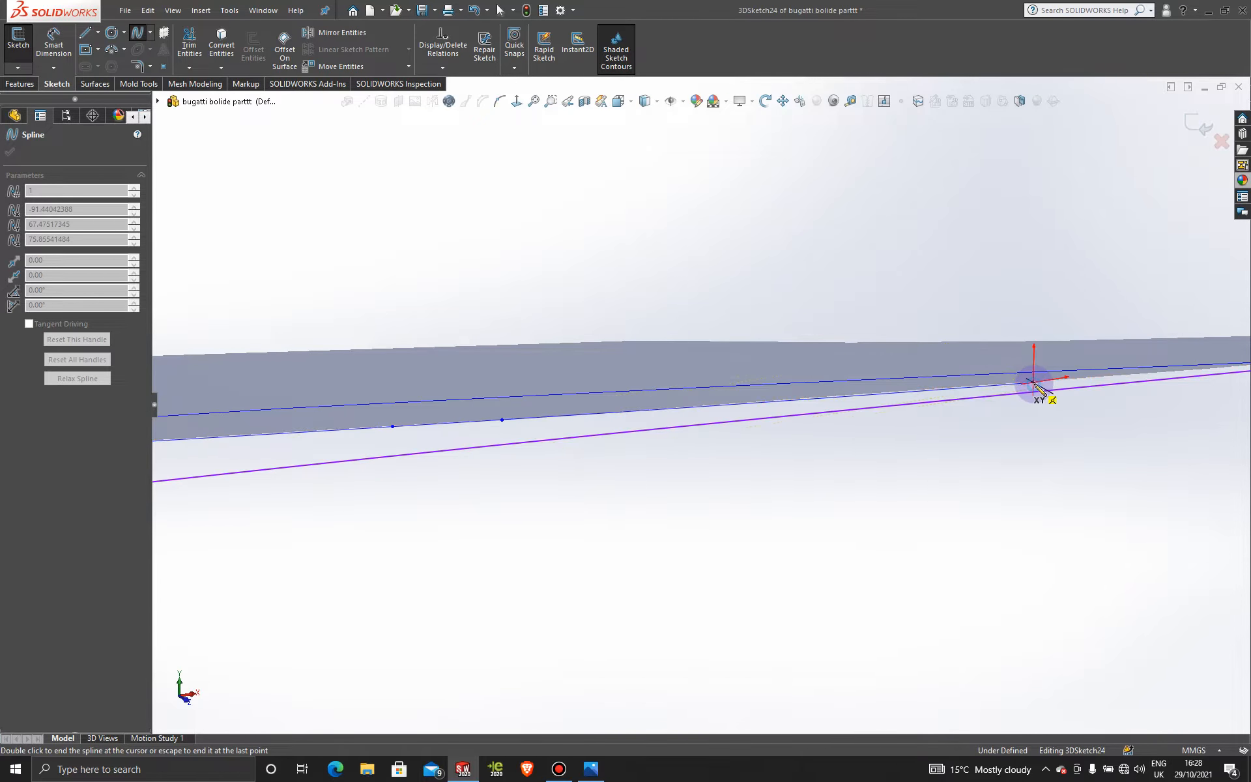
pyautogui.scroll(3, 1054, 395)
pyautogui.scroll(-4, 1053, 395)
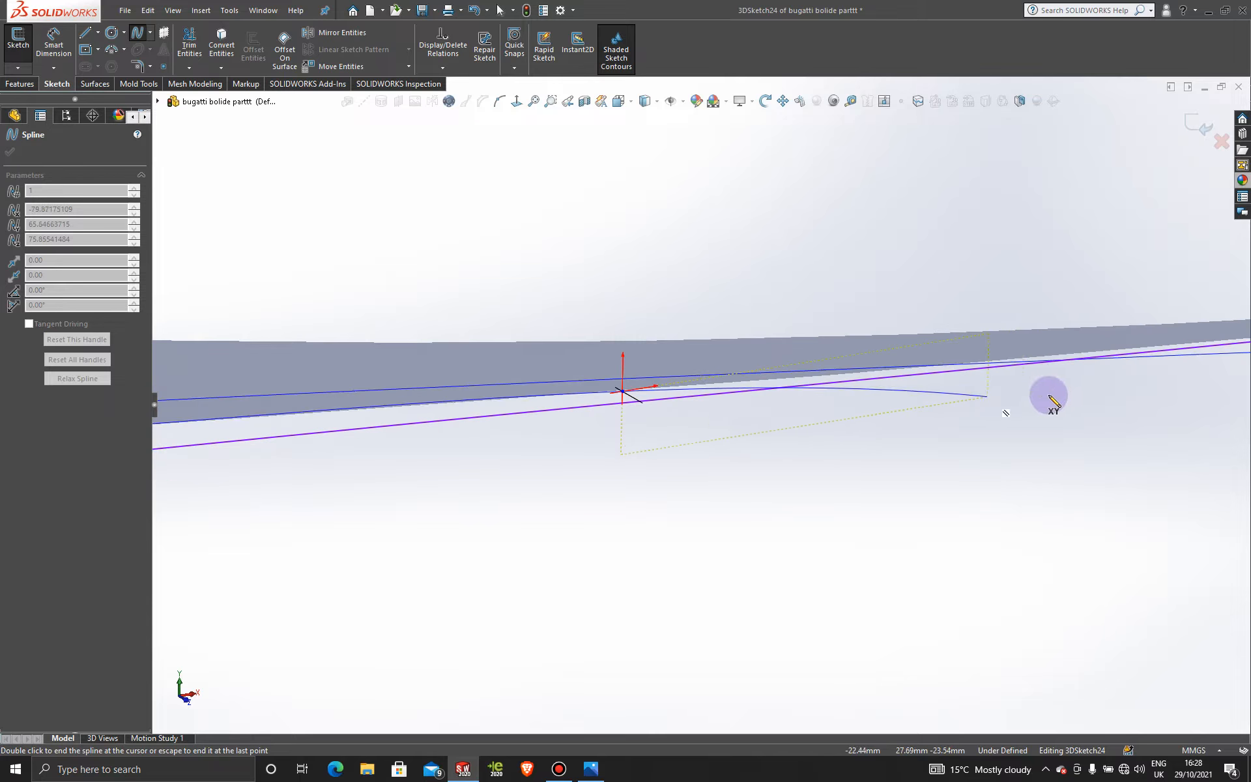
pyautogui.click(1049, 357)
# - Finish the spline along the last stretch of the strip's edge, ending it at the long boundary curve's far endpoint
pyautogui.scroll(-8, 1066, 354)
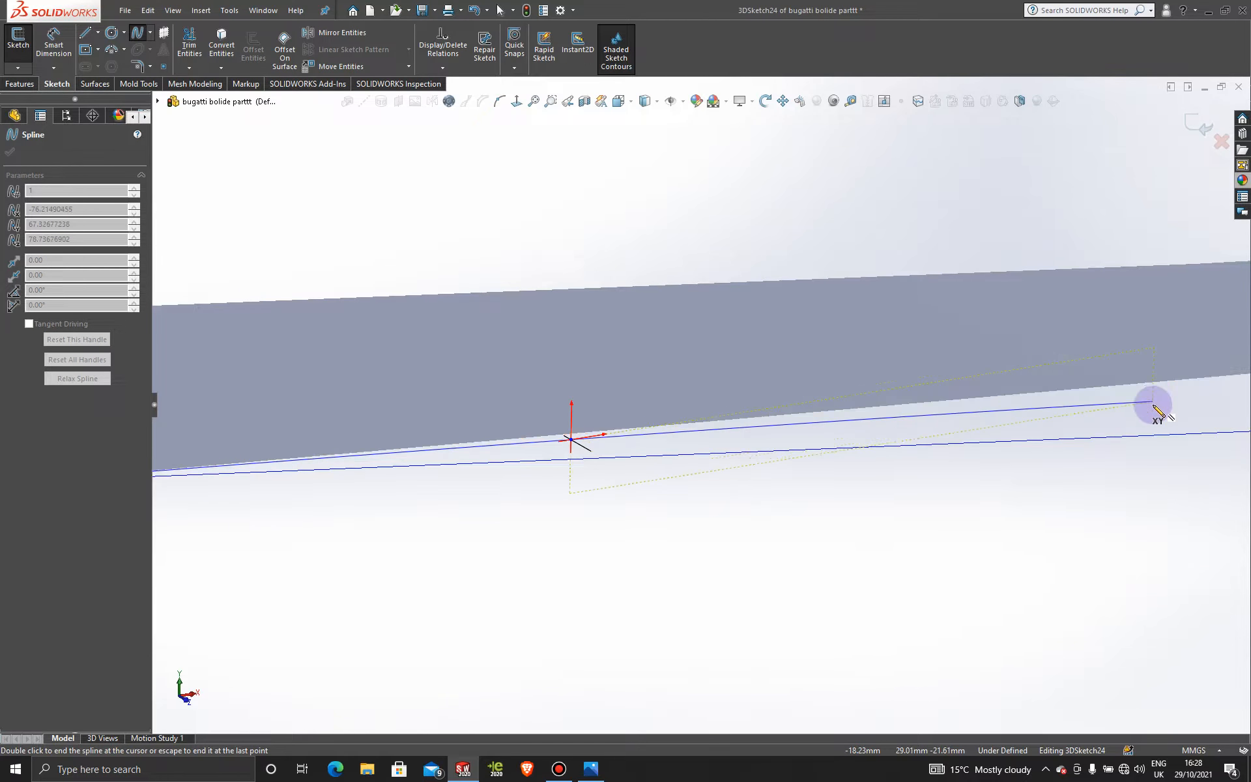
pyautogui.click(1152, 395)
pyautogui.moveTo(1178, 413); pyautogui.dragTo(1113, 375, button='middle')
pyautogui.scroll(3, 1122, 370)
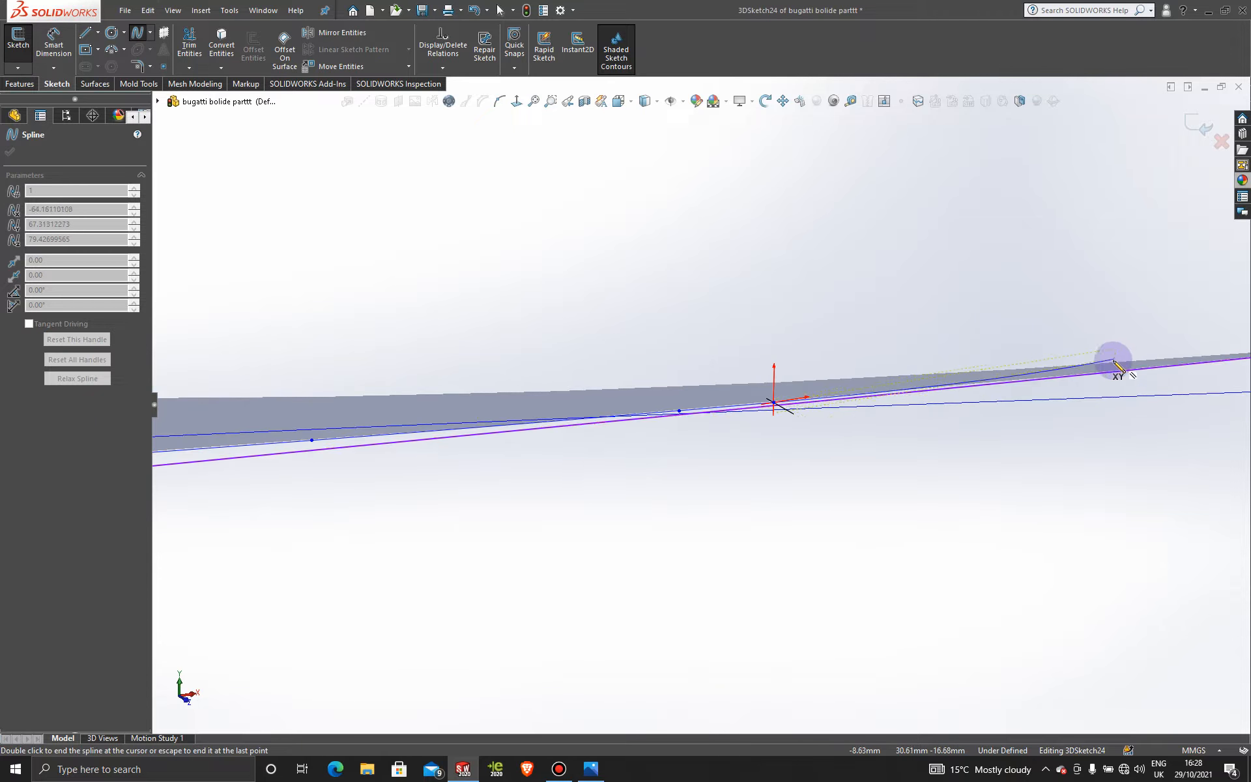
pyautogui.scroll(-9, 1107, 370)
pyautogui.moveTo(1106, 386)
pyautogui.mouseDown(button='middle')
pyautogui.moveTo(1084, 410)
pyautogui.moveTo(1170, 363)
pyautogui.moveTo(1104, 366)
pyautogui.mouseUp(button='middle')
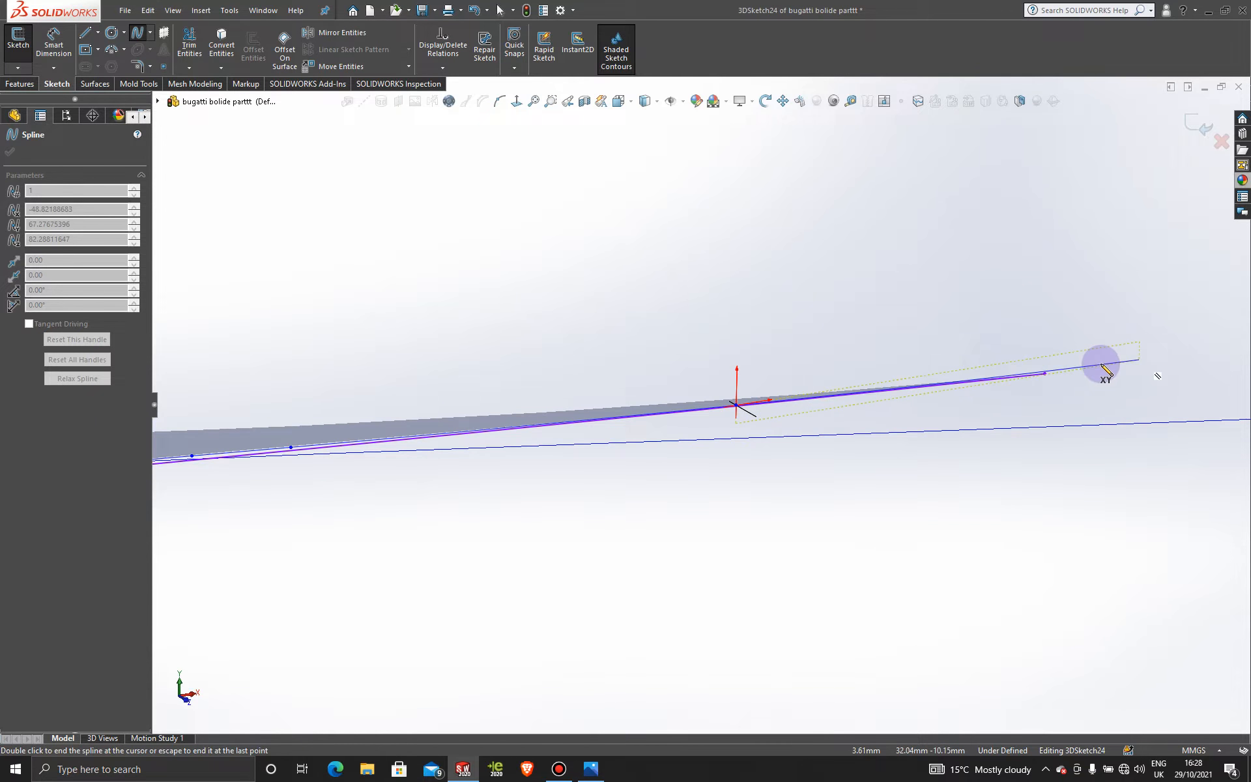
pyautogui.doubleClick(1046, 374)
pyautogui.press('Escape')
pyautogui.scroll(13, 847, 424)
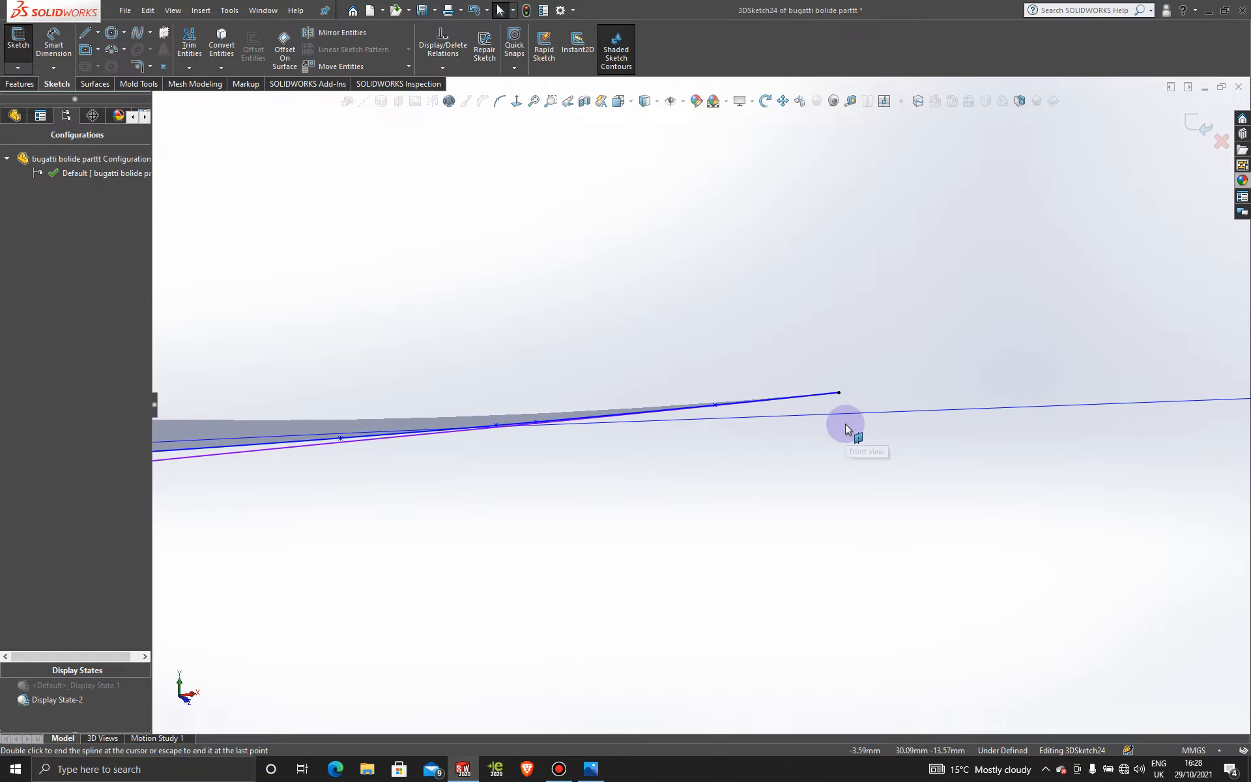
pyautogui.scroll(4, 785, 425)
pyautogui.scroll(-5, 479, 437)
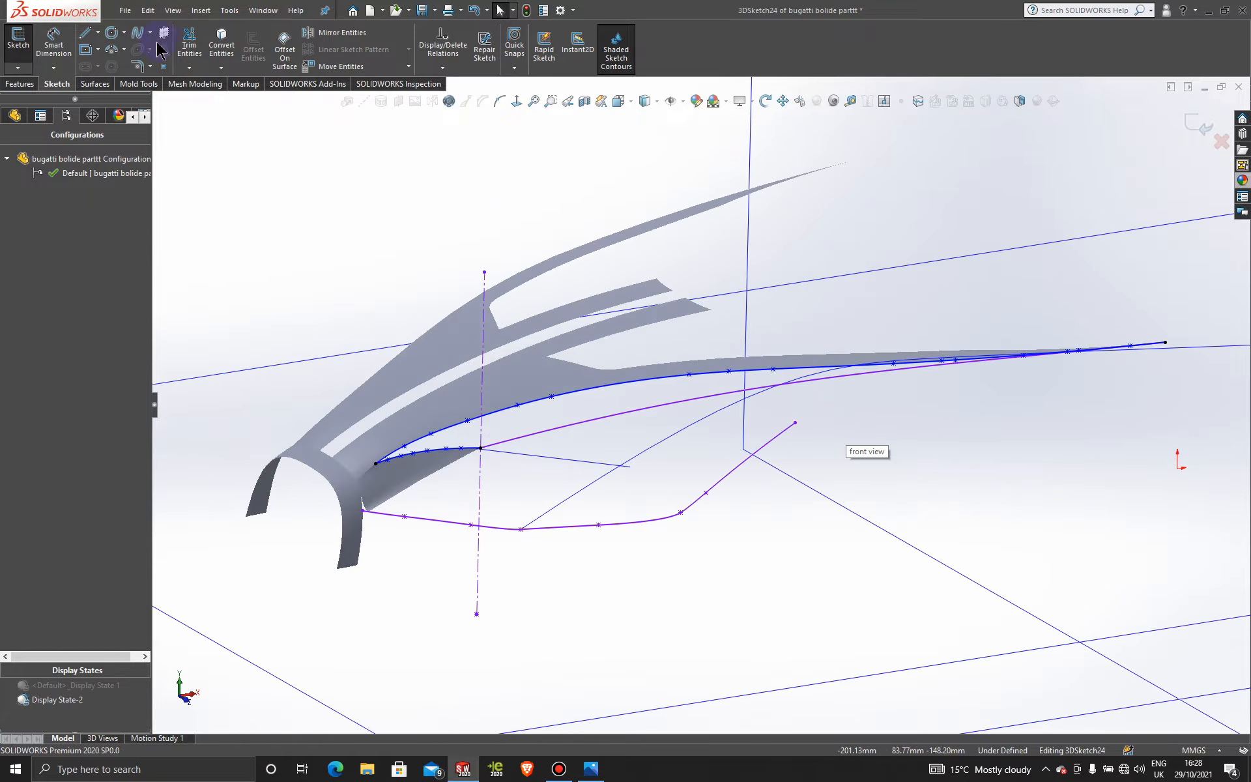
# - Exit the 3D sketch and create a Filled Surface with Contact edges, bounded by the two new splines and the long curve
pyautogui.click(1193, 117)
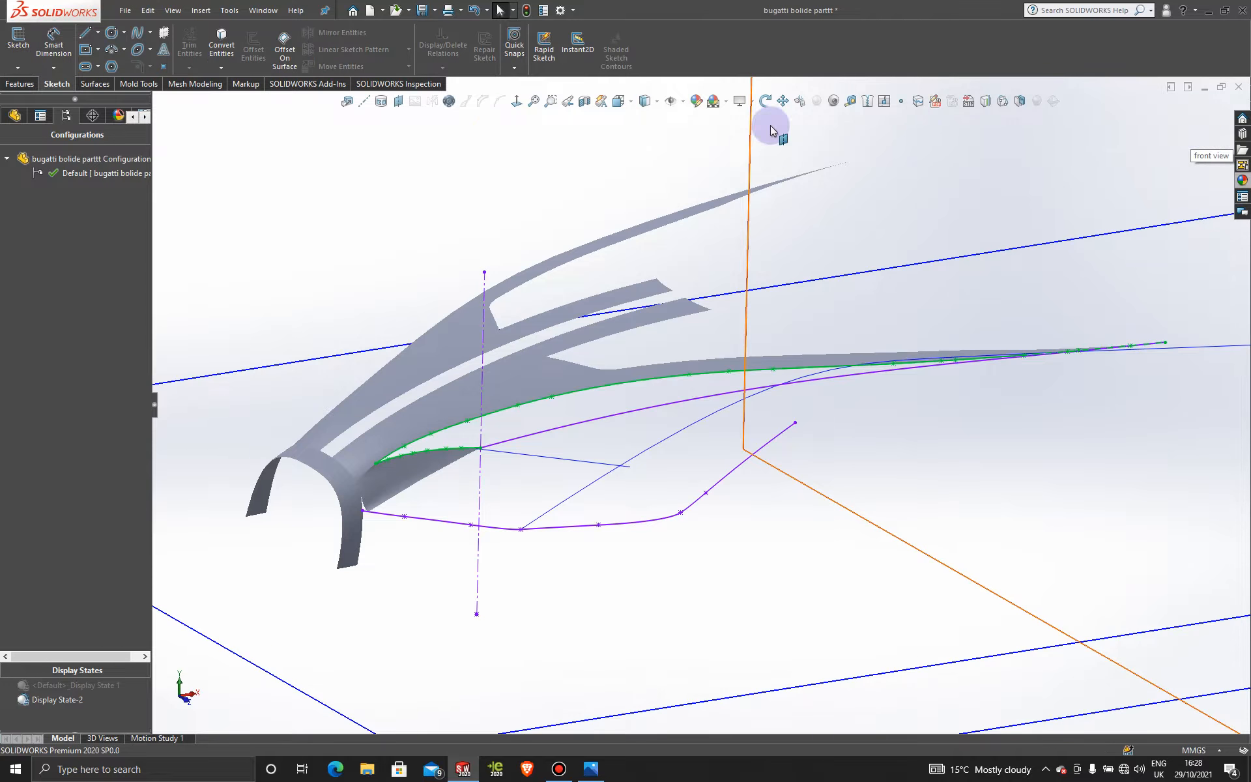
pyautogui.click(97, 85)
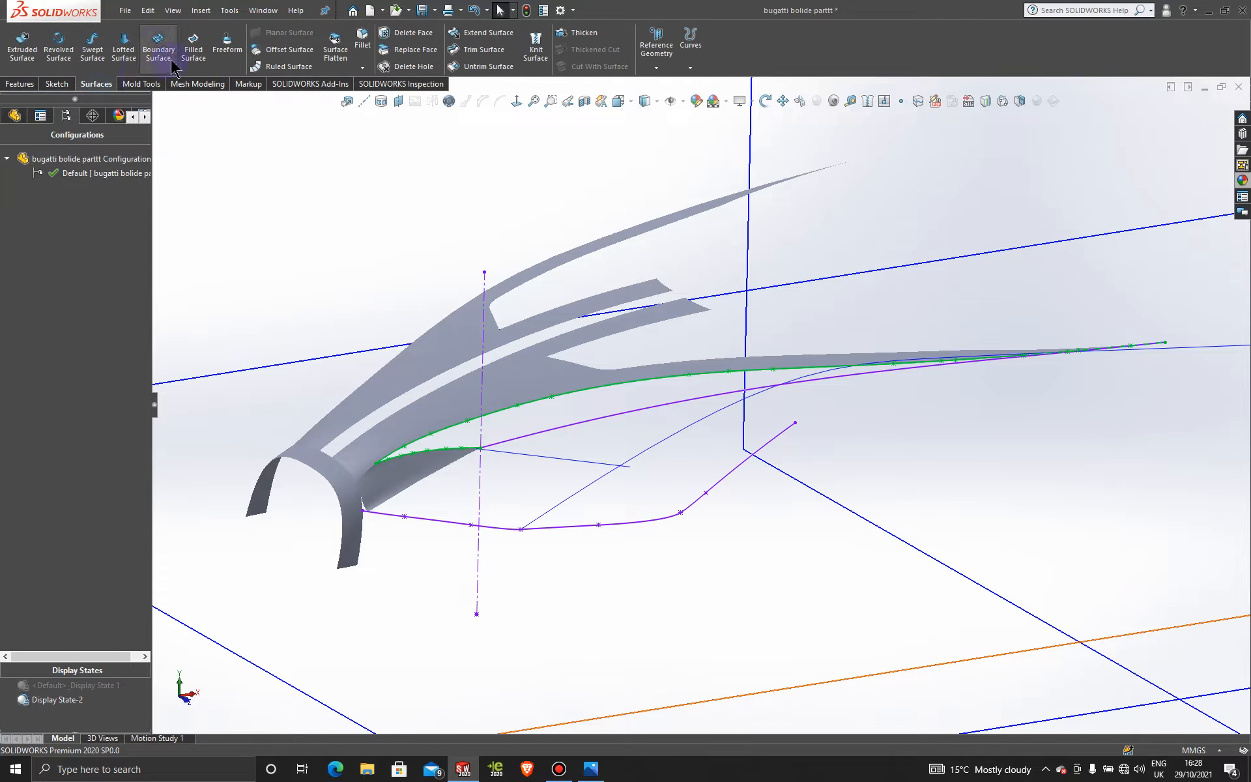
pyautogui.click(193, 49)
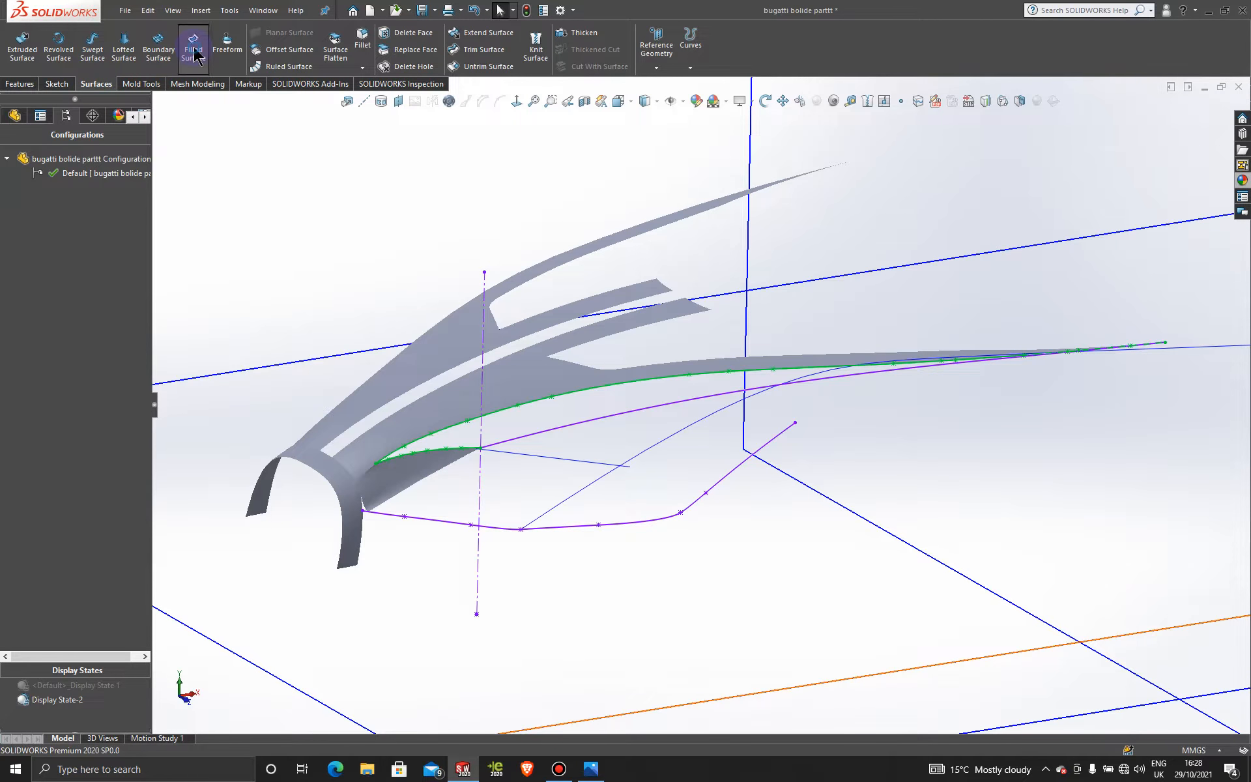
pyautogui.click(645, 411)
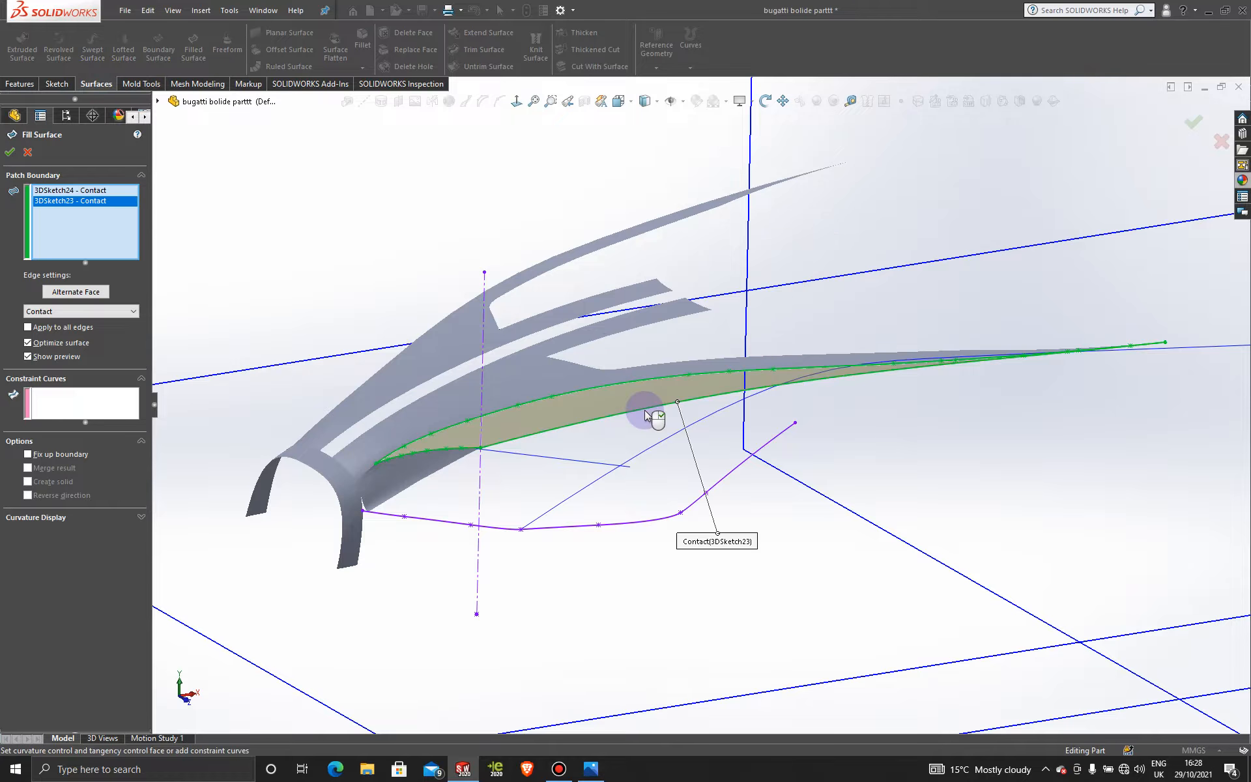
pyautogui.click(8, 154)
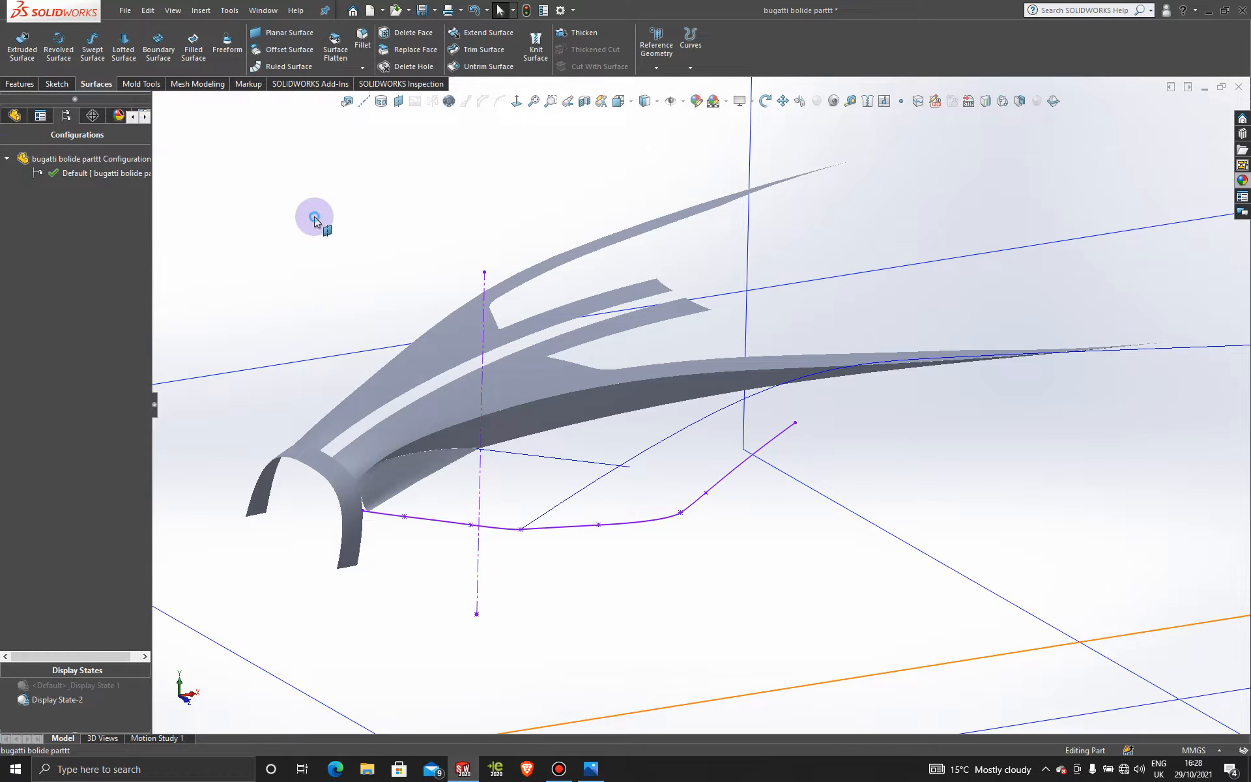
# - Knit the filled surface to the adjoining long strip surface
pyautogui.moveTo(417, 324); pyautogui.dragTo(688, 357, button='middle')
pyautogui.moveTo(681, 359); pyautogui.dragTo(603, 408)
pyautogui.press('Escape')
pyautogui.scroll(-3, 604, 400)
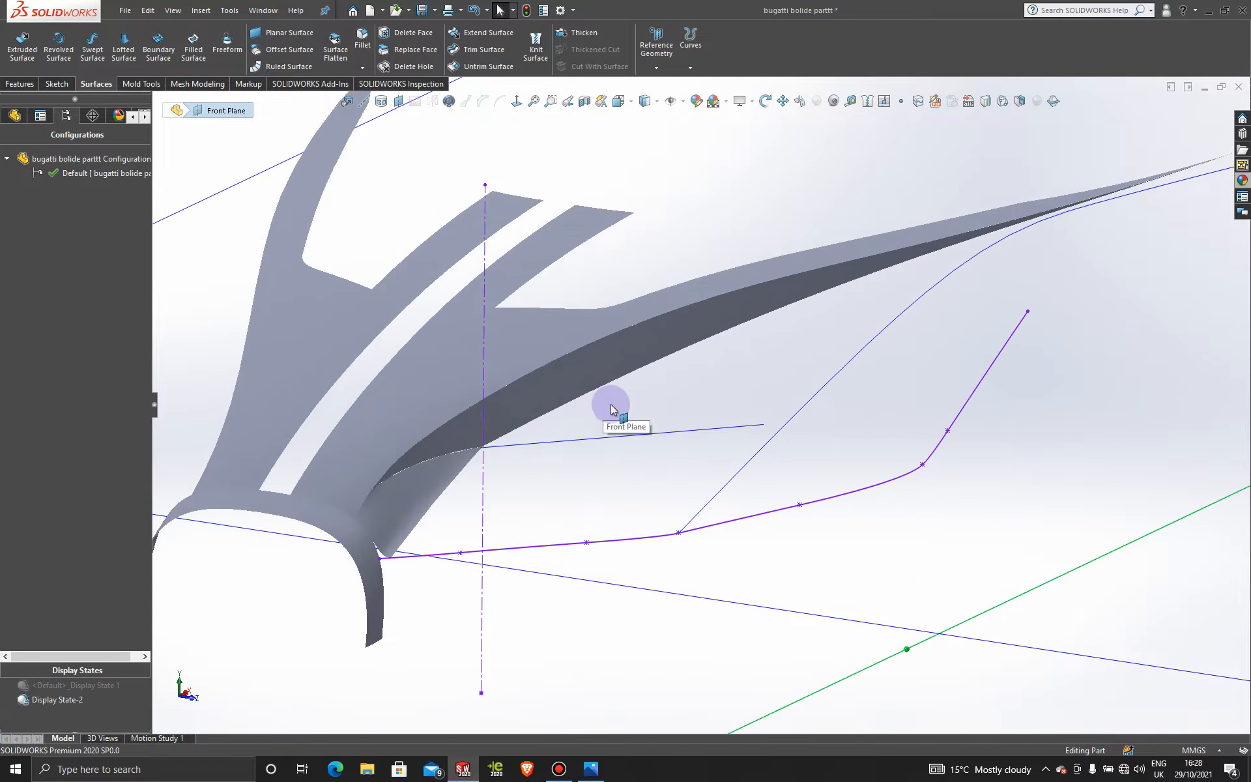
pyautogui.click(536, 47)
pyautogui.click(724, 320)
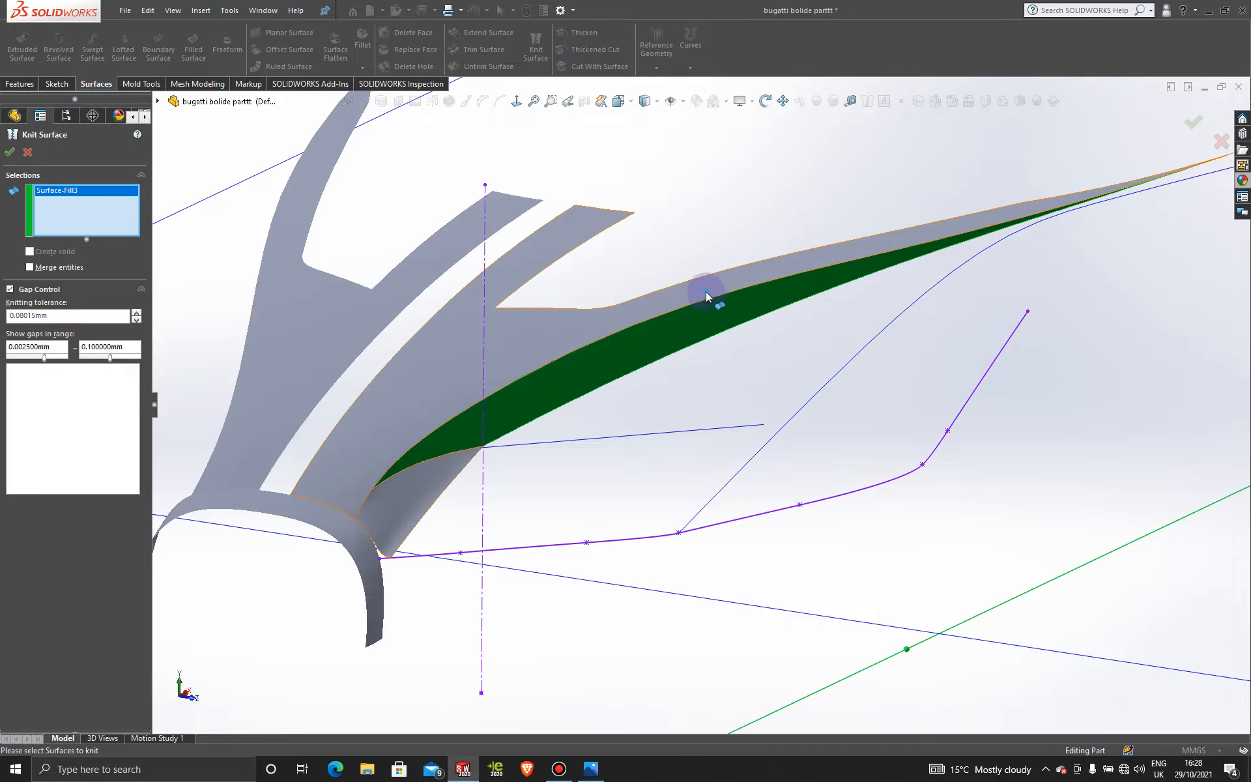
pyautogui.click(707, 296)
pyautogui.click(10, 152)
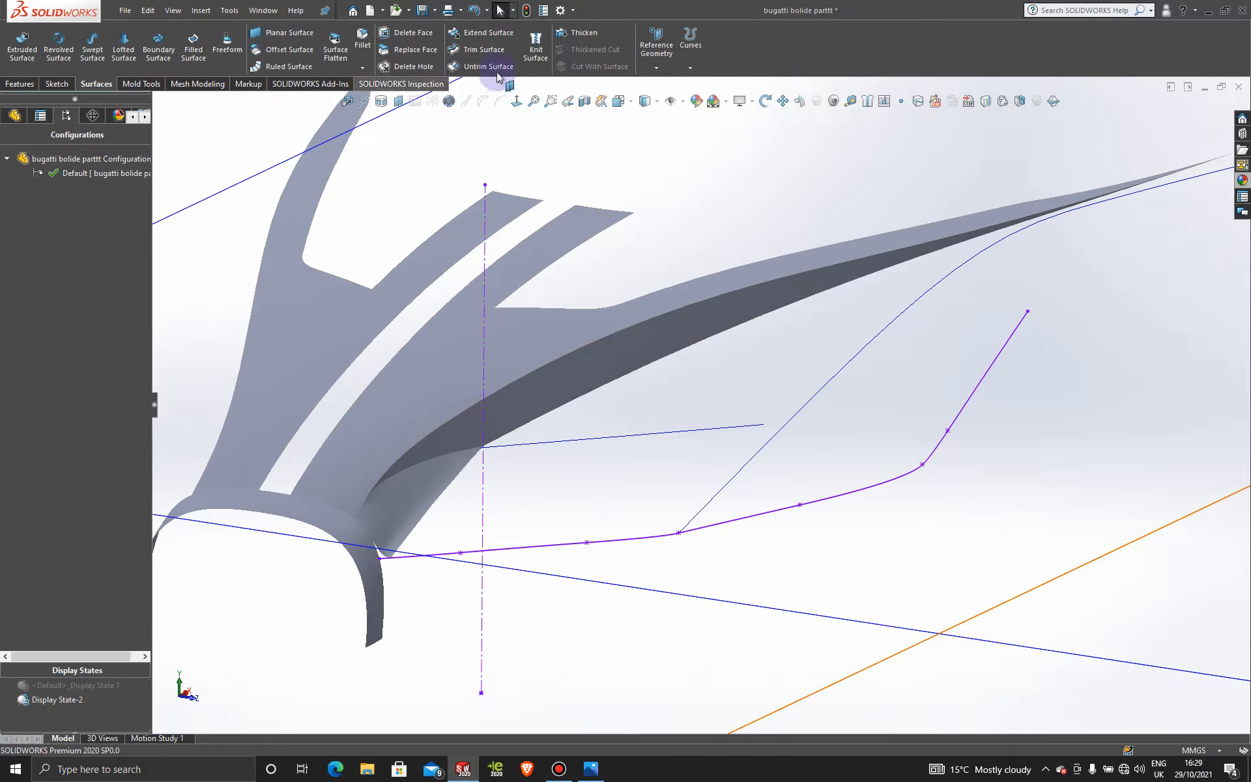
pyautogui.click(529, 55)
pyautogui.click(438, 467)
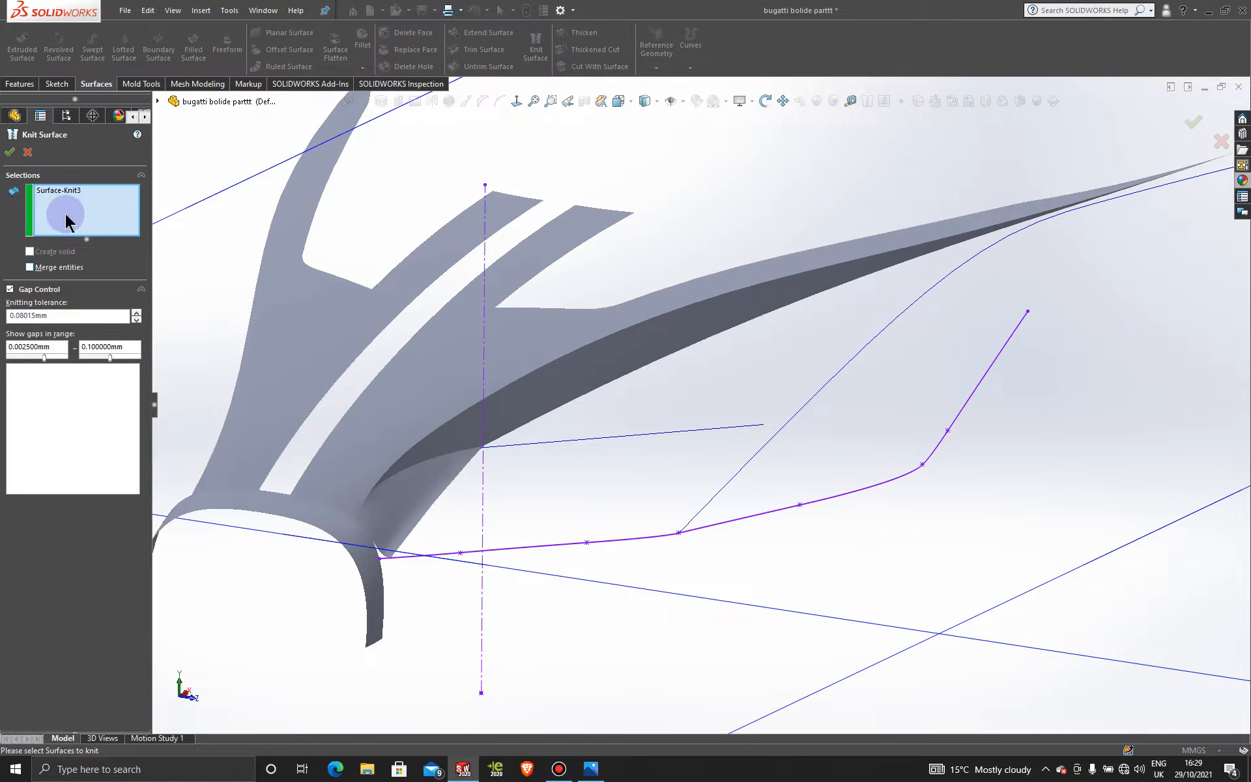
pyautogui.click(28, 154)
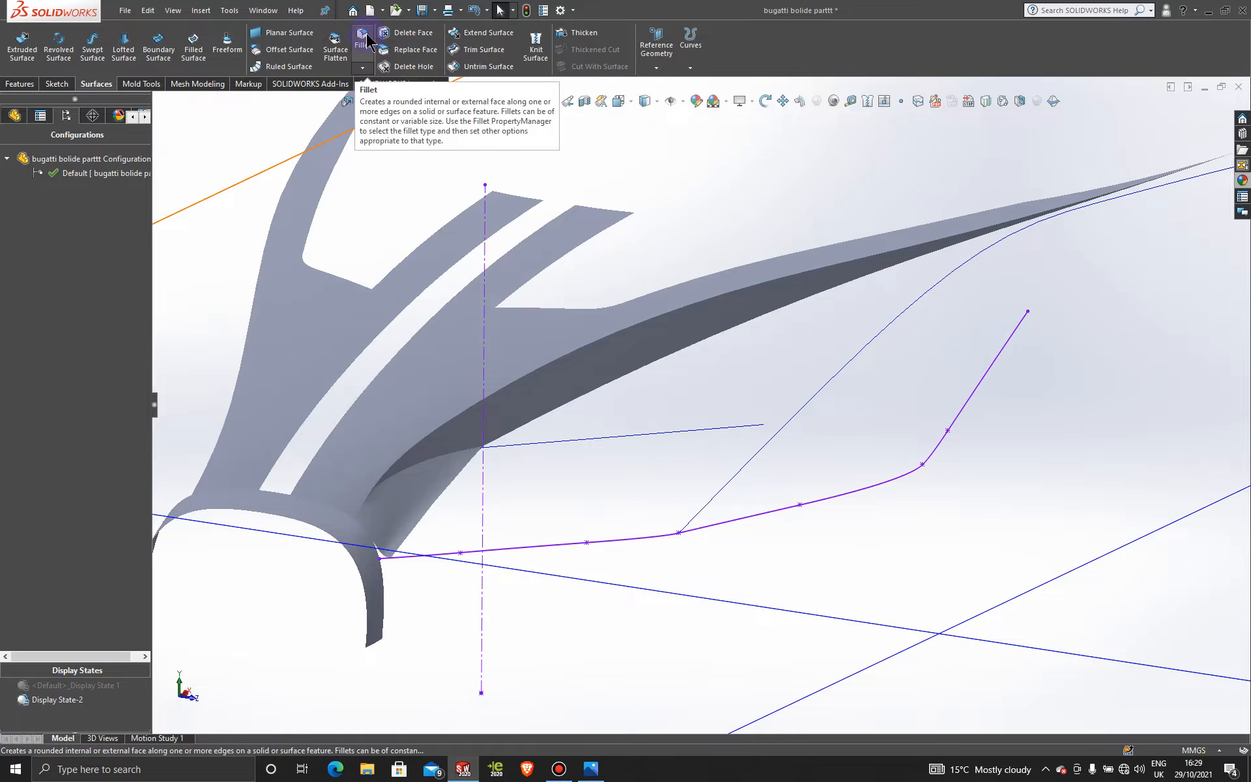
# - Fillet the shared edge between the long strip and the filled surface with a symmetric 0.5 mm radius
pyautogui.click(436, 223)
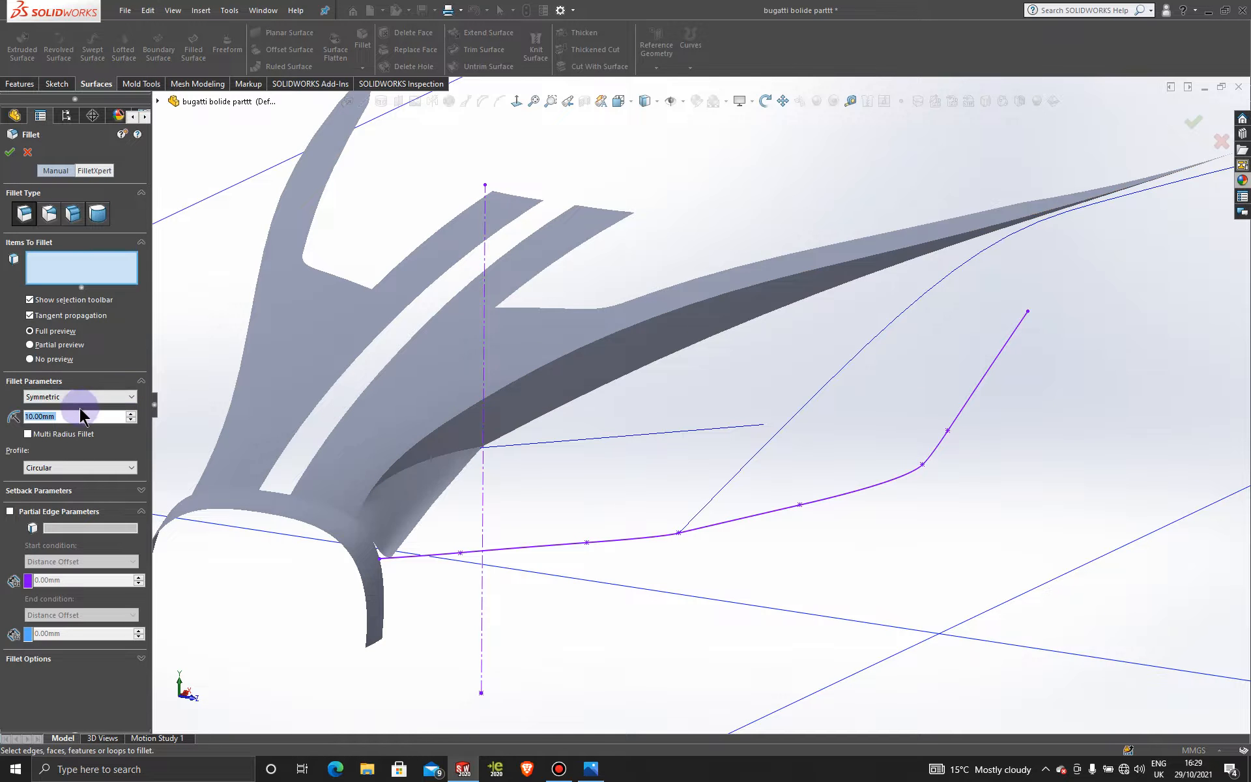
pyautogui.write('1')
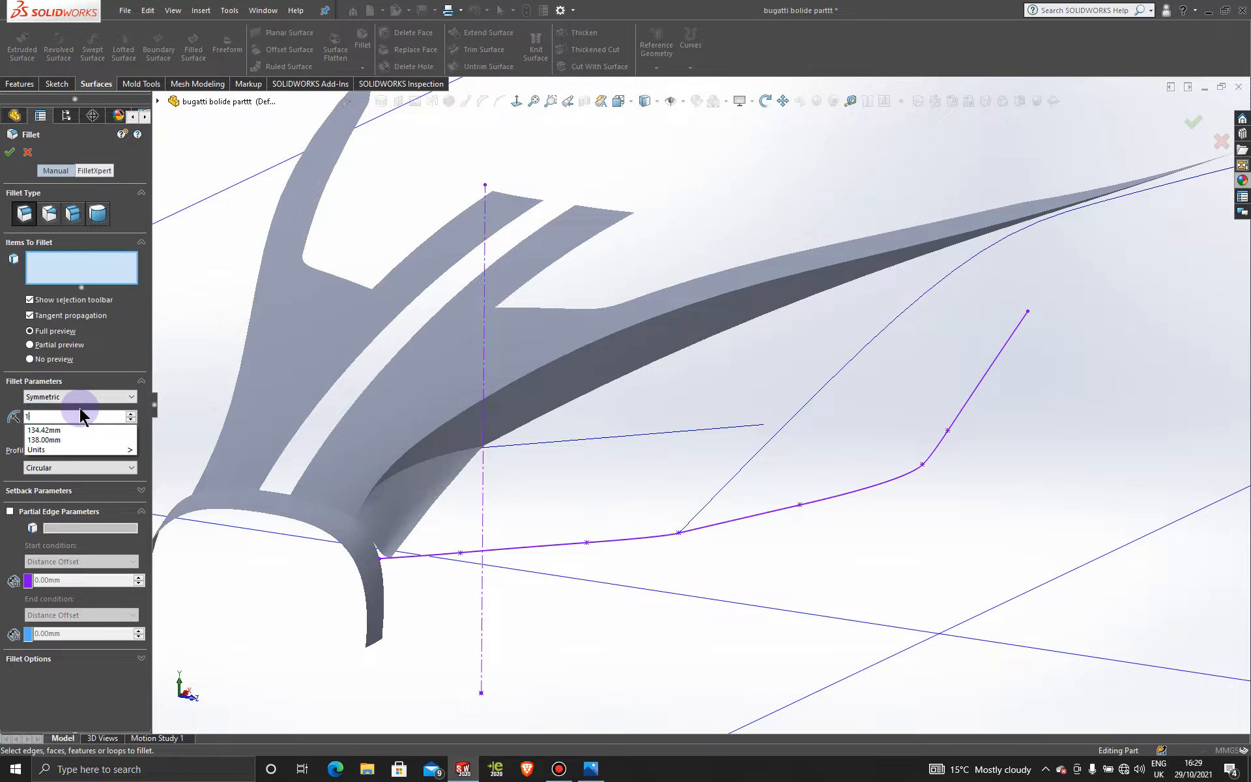
pyautogui.click(642, 323)
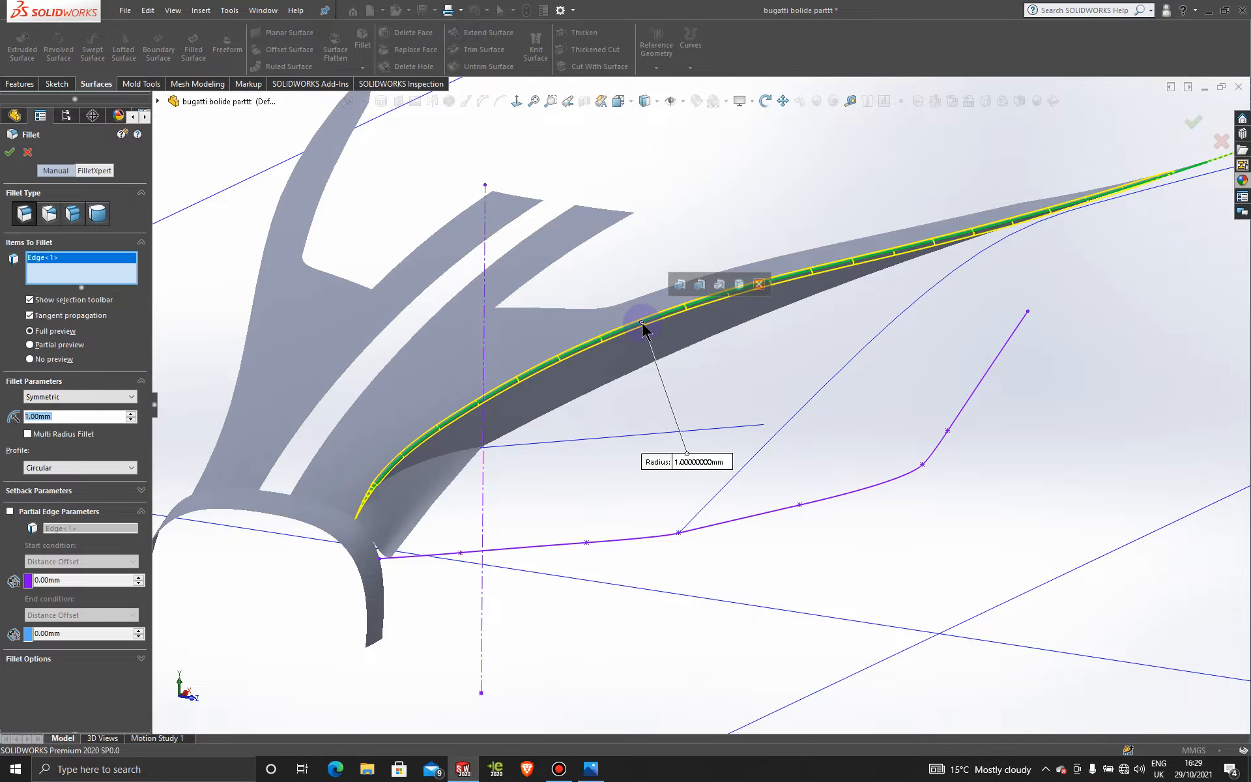
pyautogui.click(63, 415)
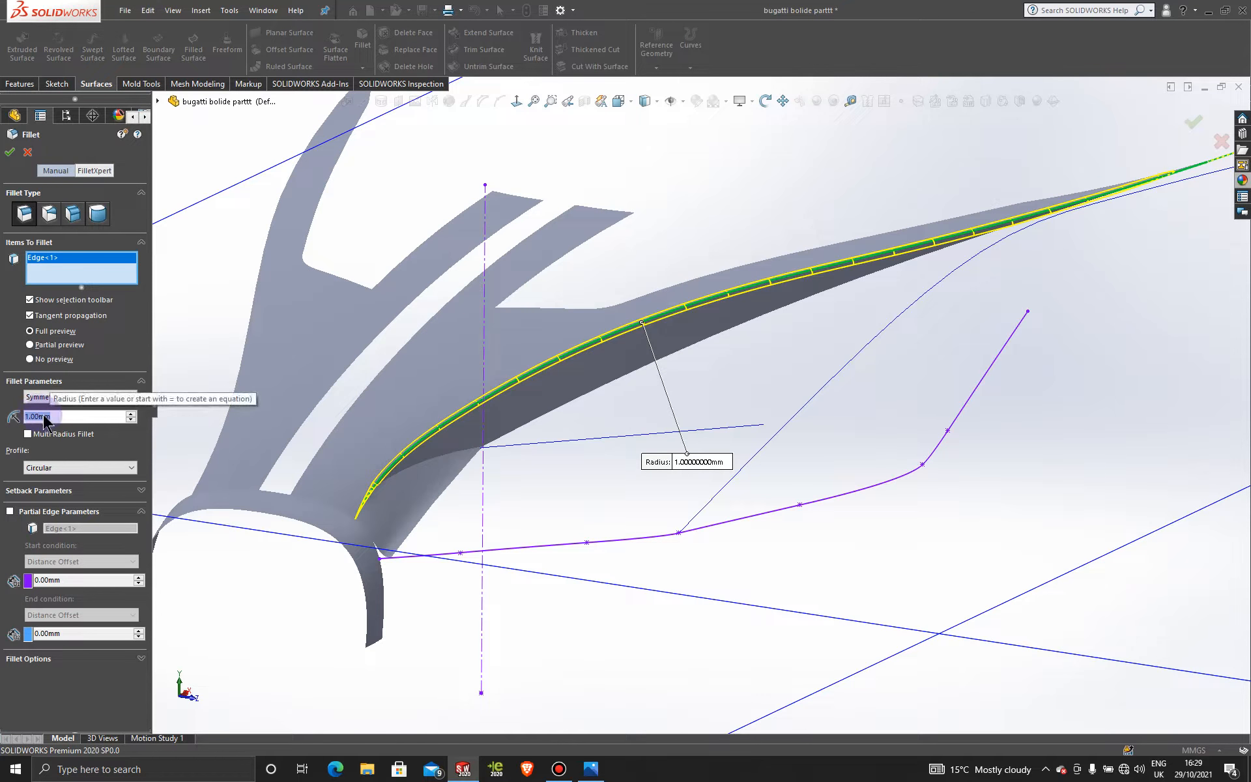
pyautogui.write('0')
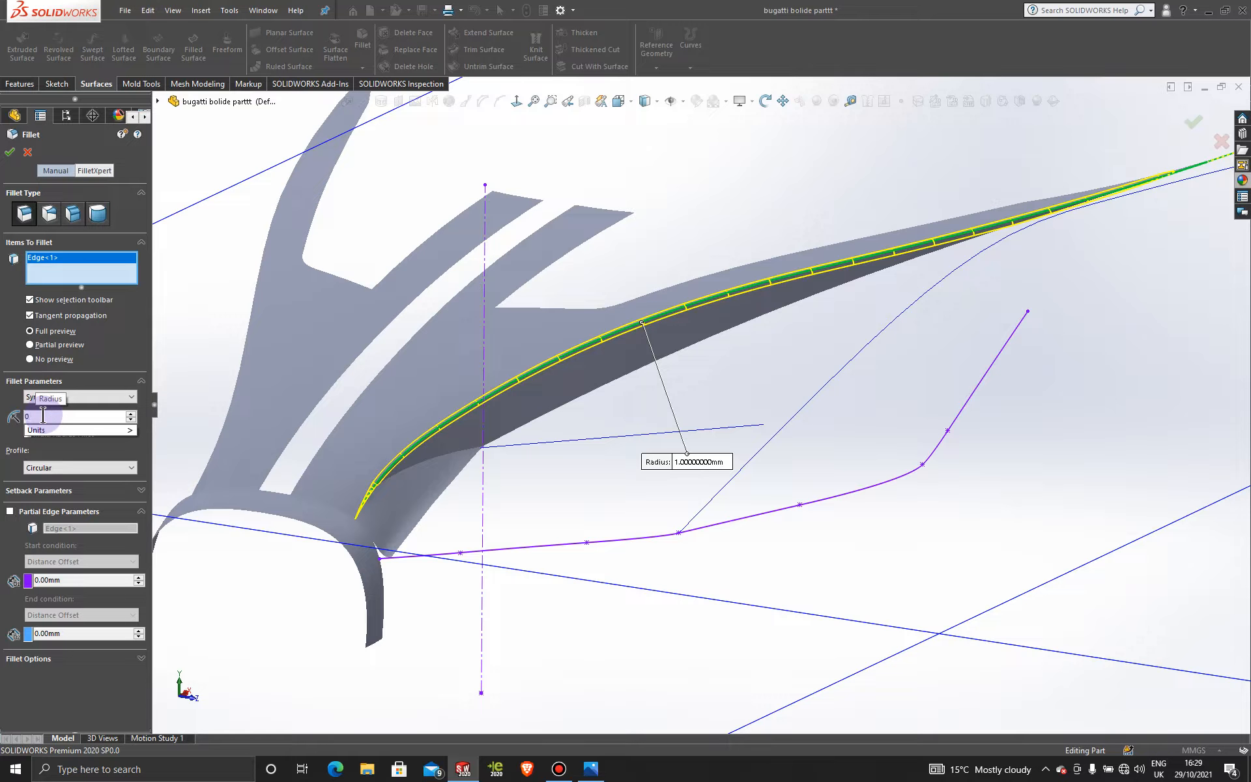
pyautogui.write('.5')
pyautogui.press('Return')
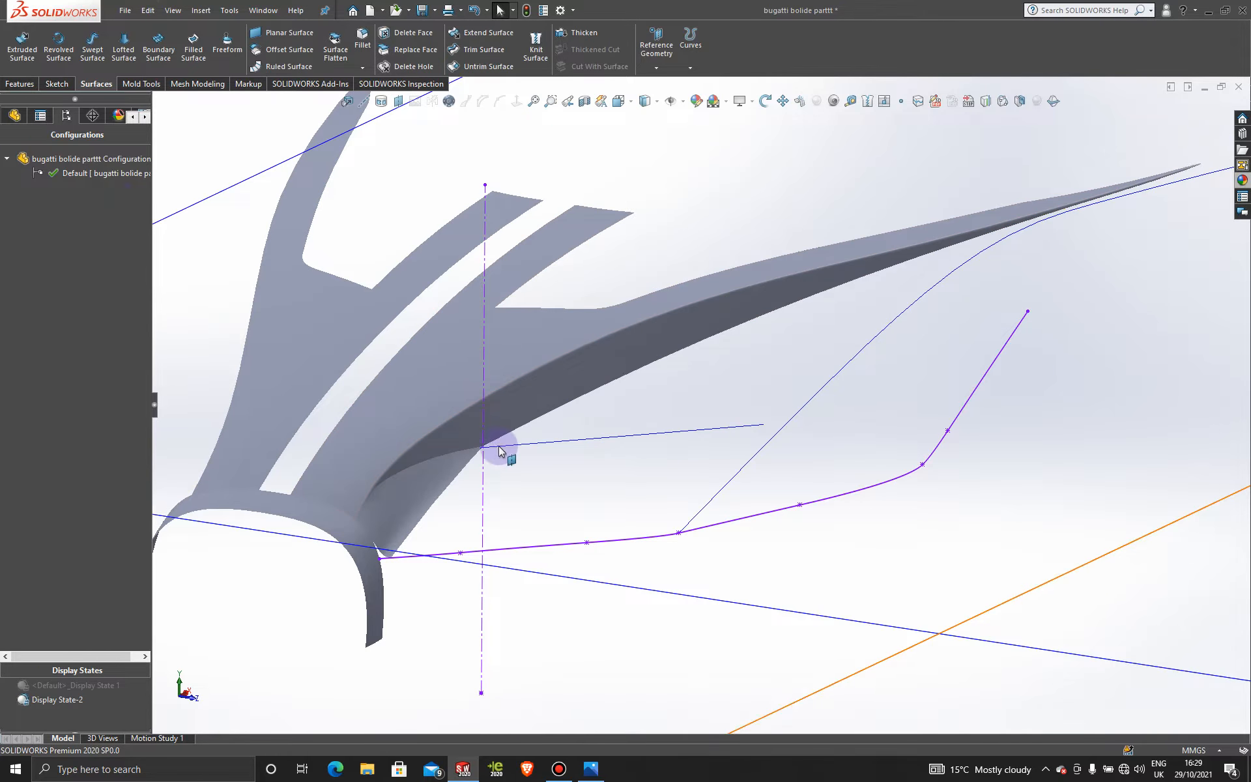
# - Fillet the short curved edge above the small side surface with a symmetric 3 mm radius
pyautogui.scroll(-3, 456, 469)
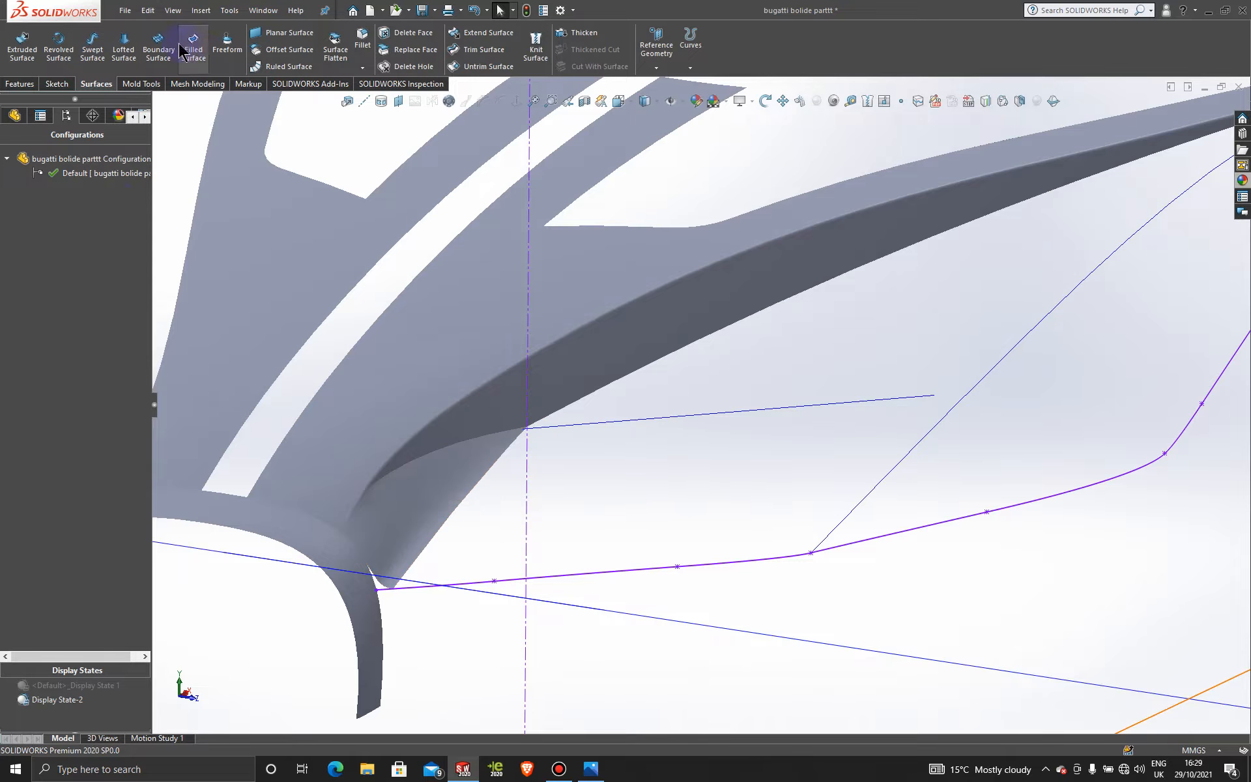
pyautogui.click(362, 41)
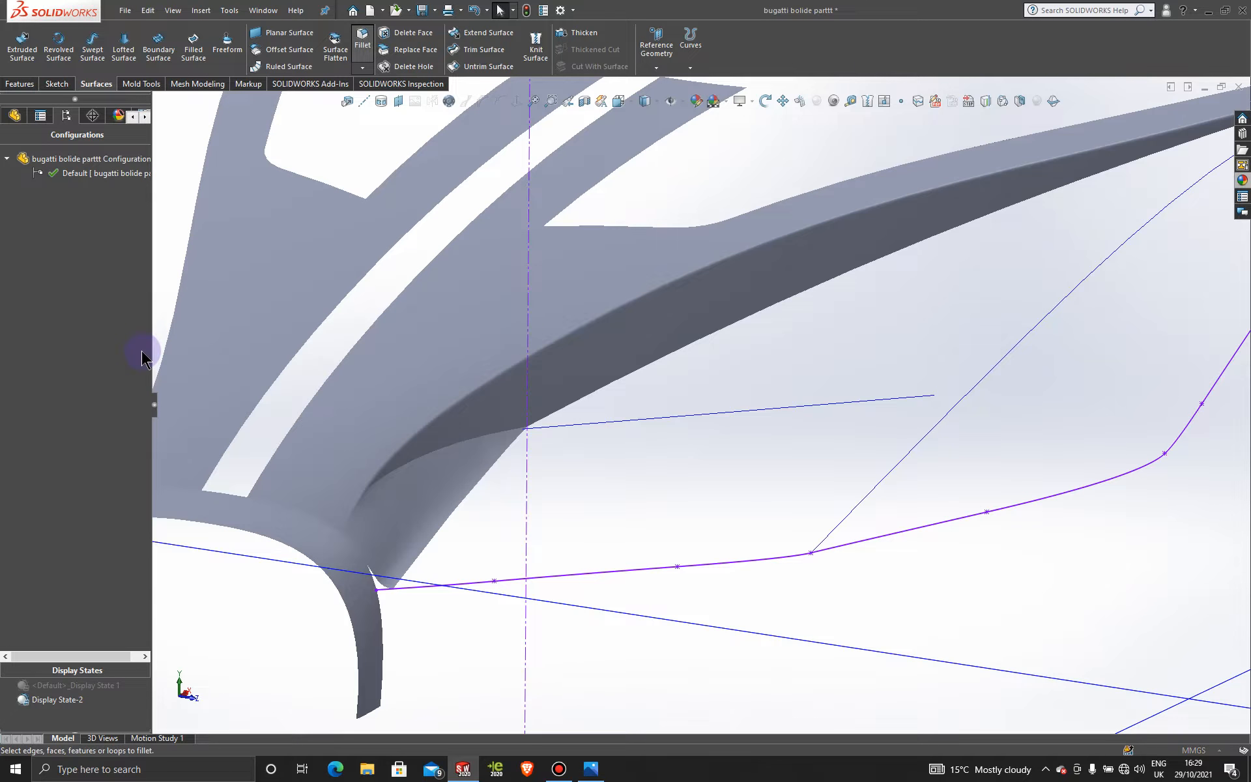
pyautogui.click(473, 437)
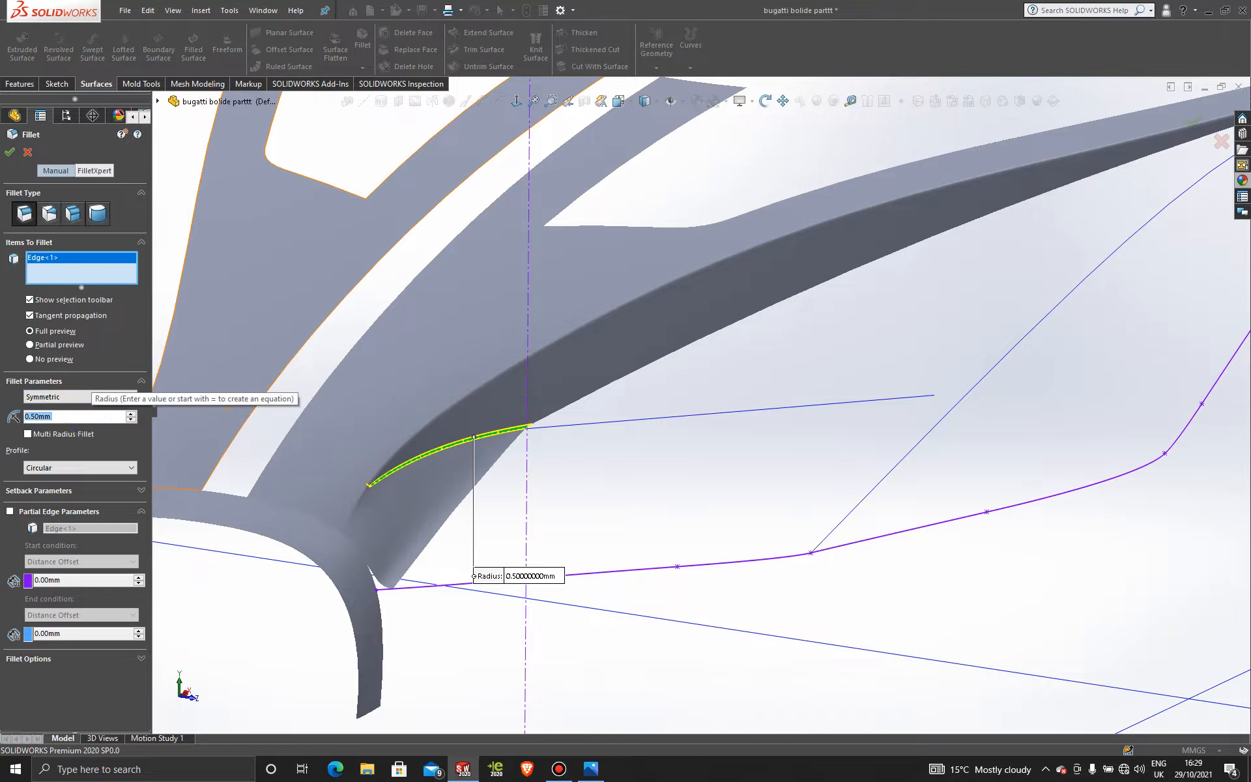
pyautogui.write('1.')
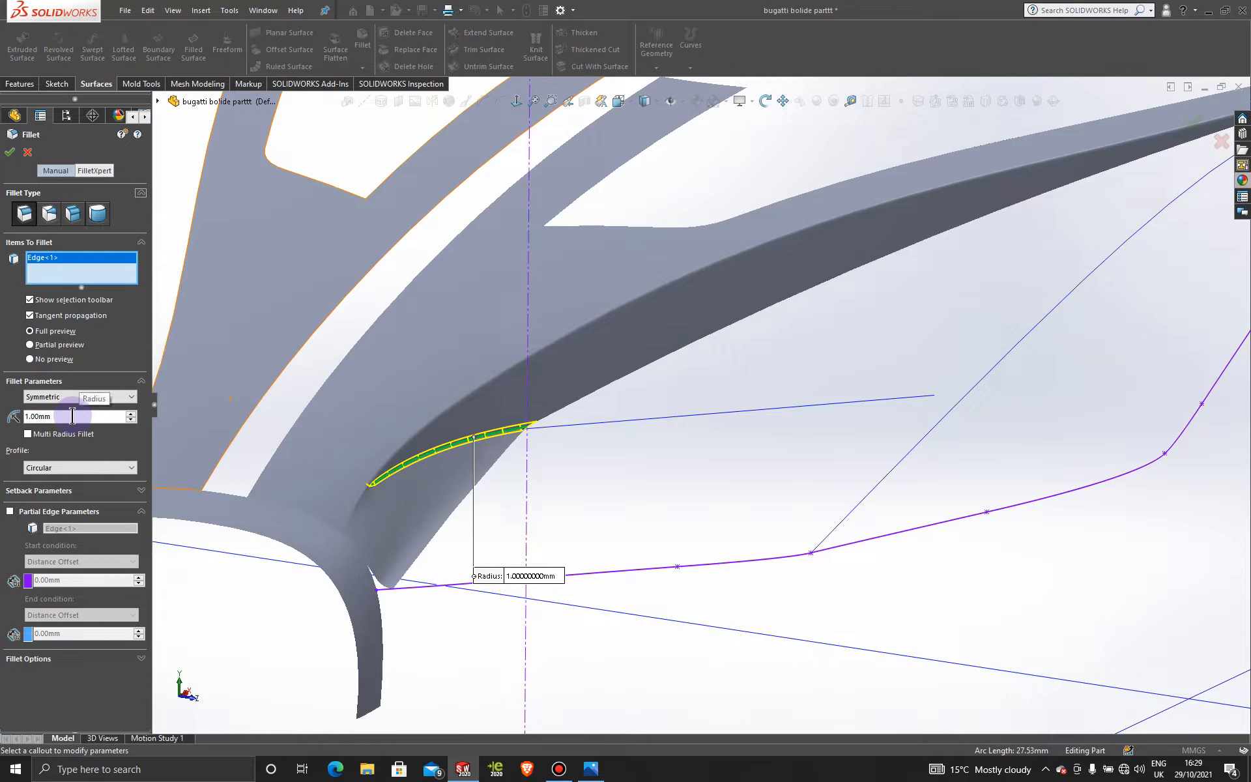
pyautogui.moveTo(72, 416); pyautogui.dragTo(21, 416)
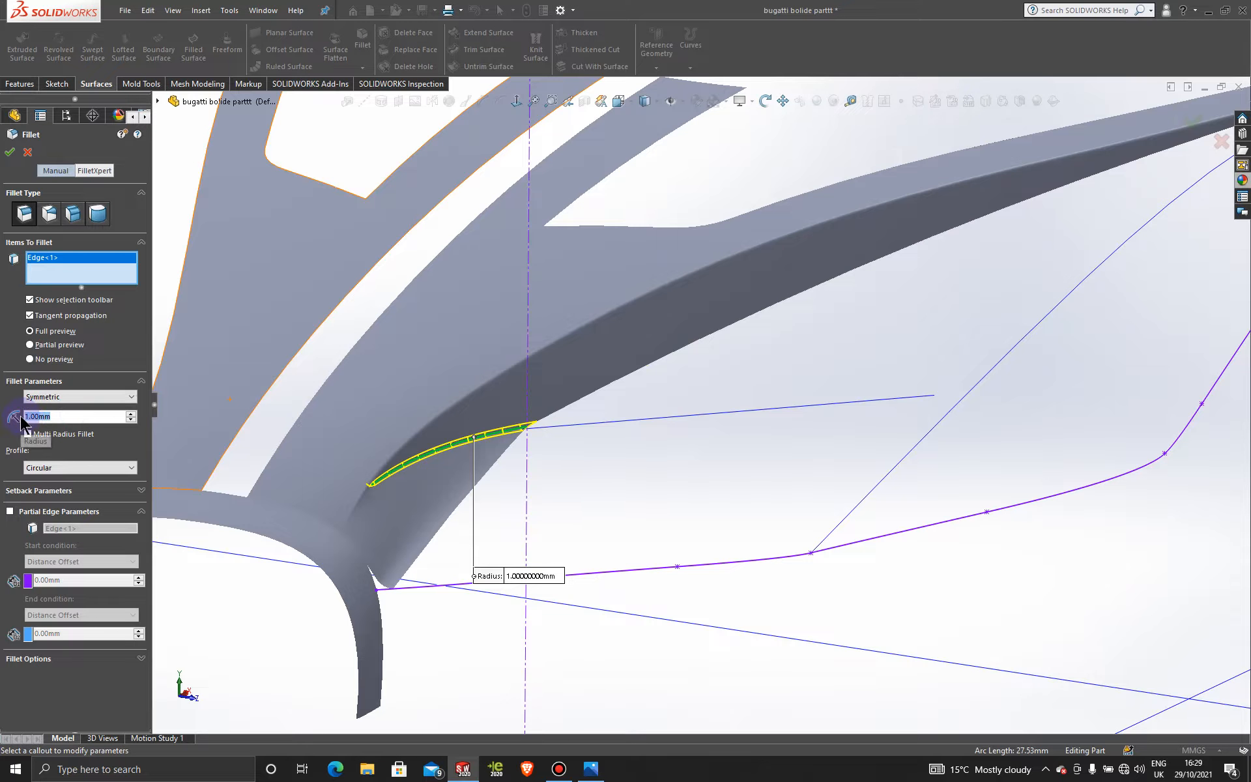
pyautogui.write('3')
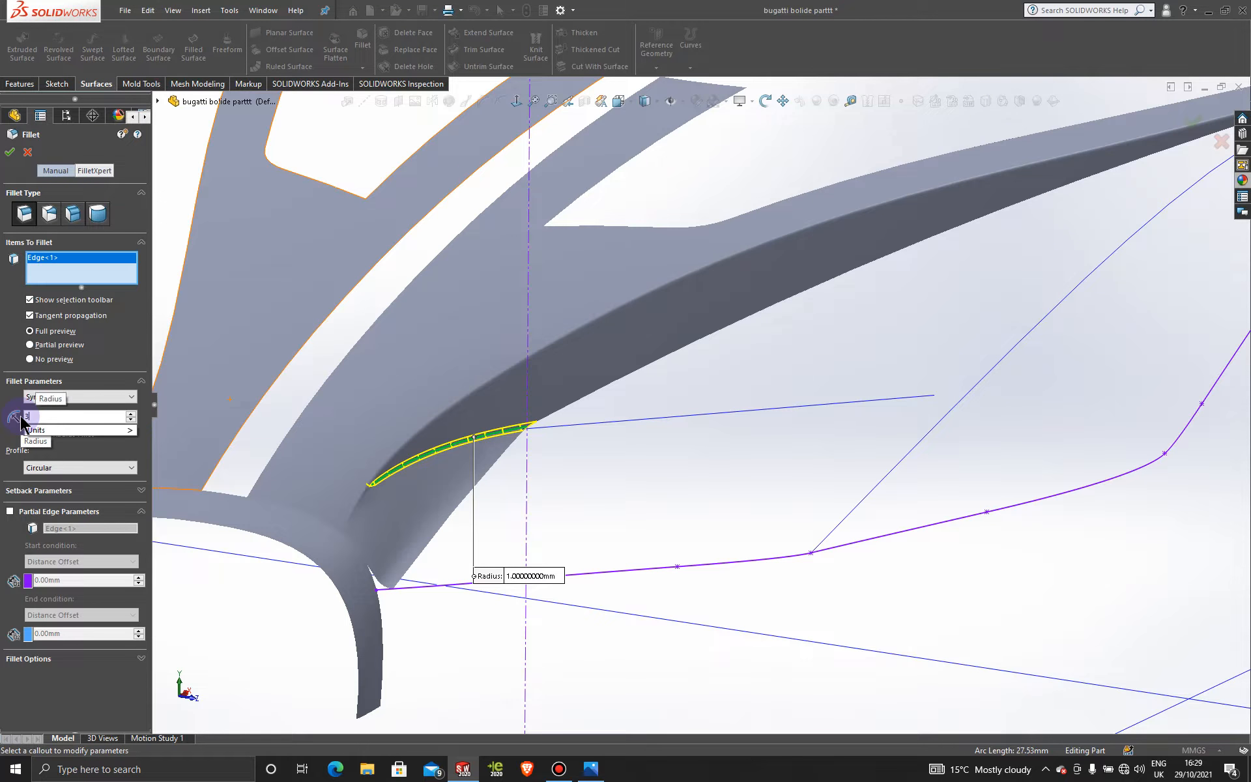
pyautogui.press('Return')
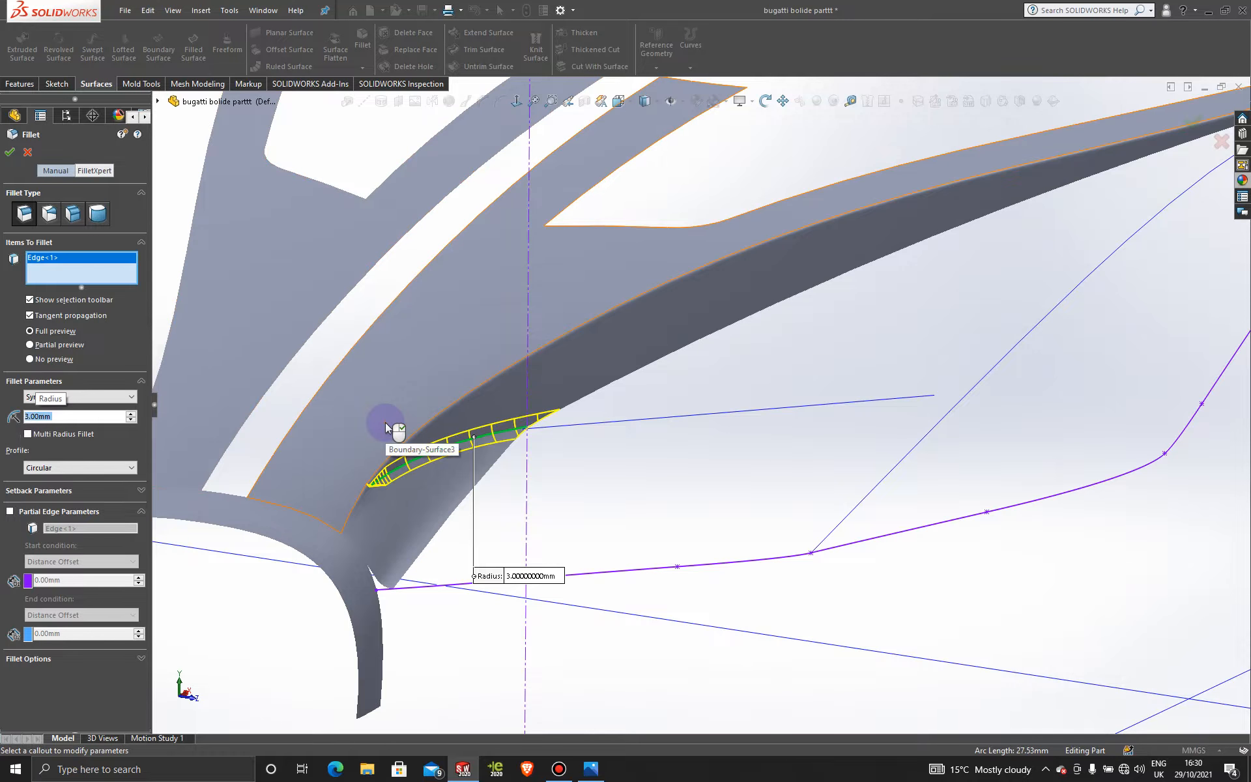
pyautogui.click(12, 152)
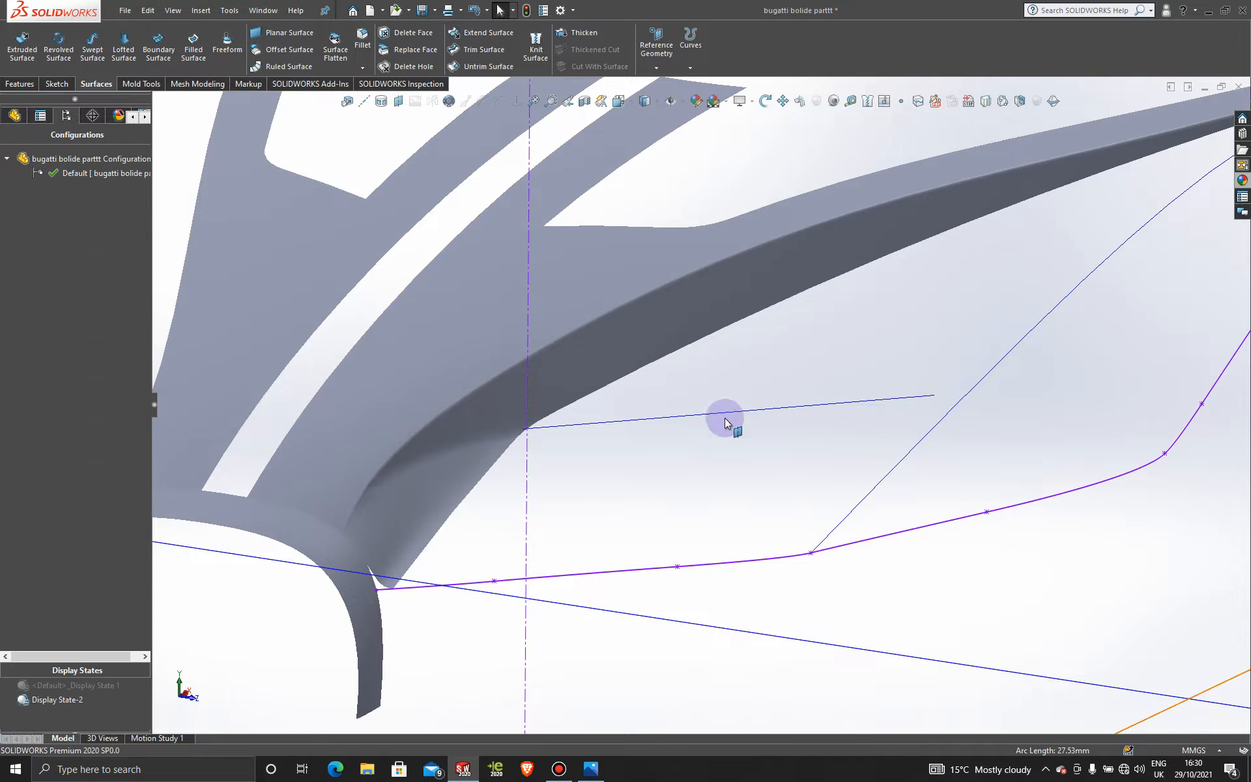
# - Examine the filleted surfaces and the remaining boundary curves beside the side surface from several angles
pyautogui.scroll(5, 727, 423)
pyautogui.moveTo(608, 433)
pyautogui.mouseDown(button='middle')
pyautogui.moveTo(587, 397)
pyautogui.moveTo(621, 449)
pyautogui.mouseUp(button='middle')
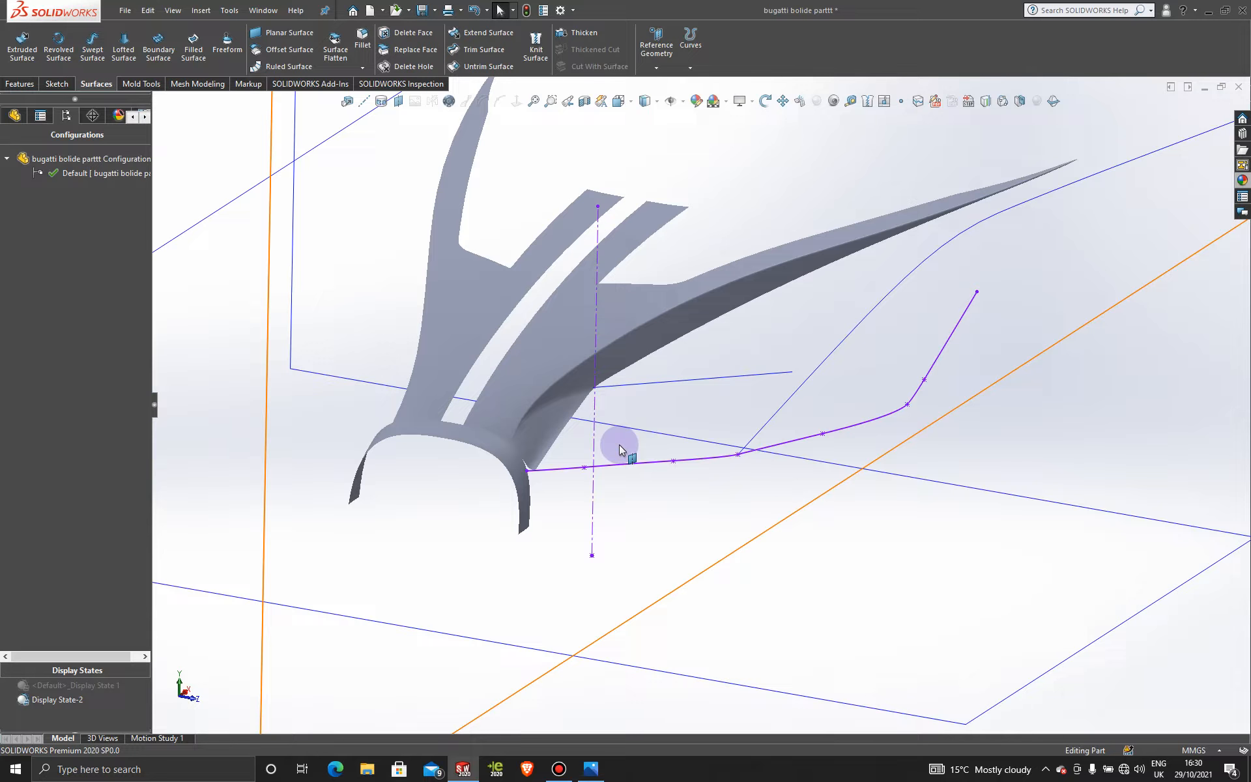
pyautogui.scroll(3, 620, 449)
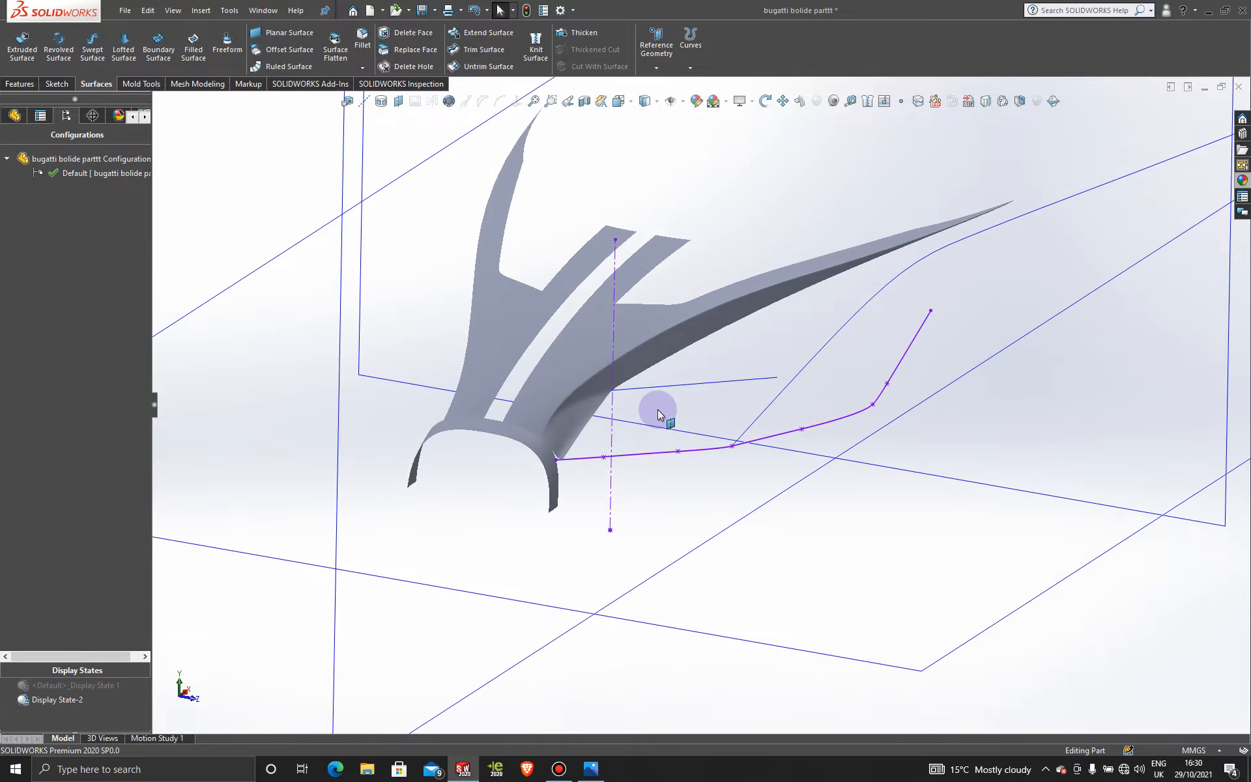
pyautogui.moveTo(659, 413)
pyautogui.mouseDown(button='middle')
pyautogui.moveTo(659, 399)
pyautogui.moveTo(632, 399)
pyautogui.moveTo(653, 419)
pyautogui.mouseUp(button='middle')
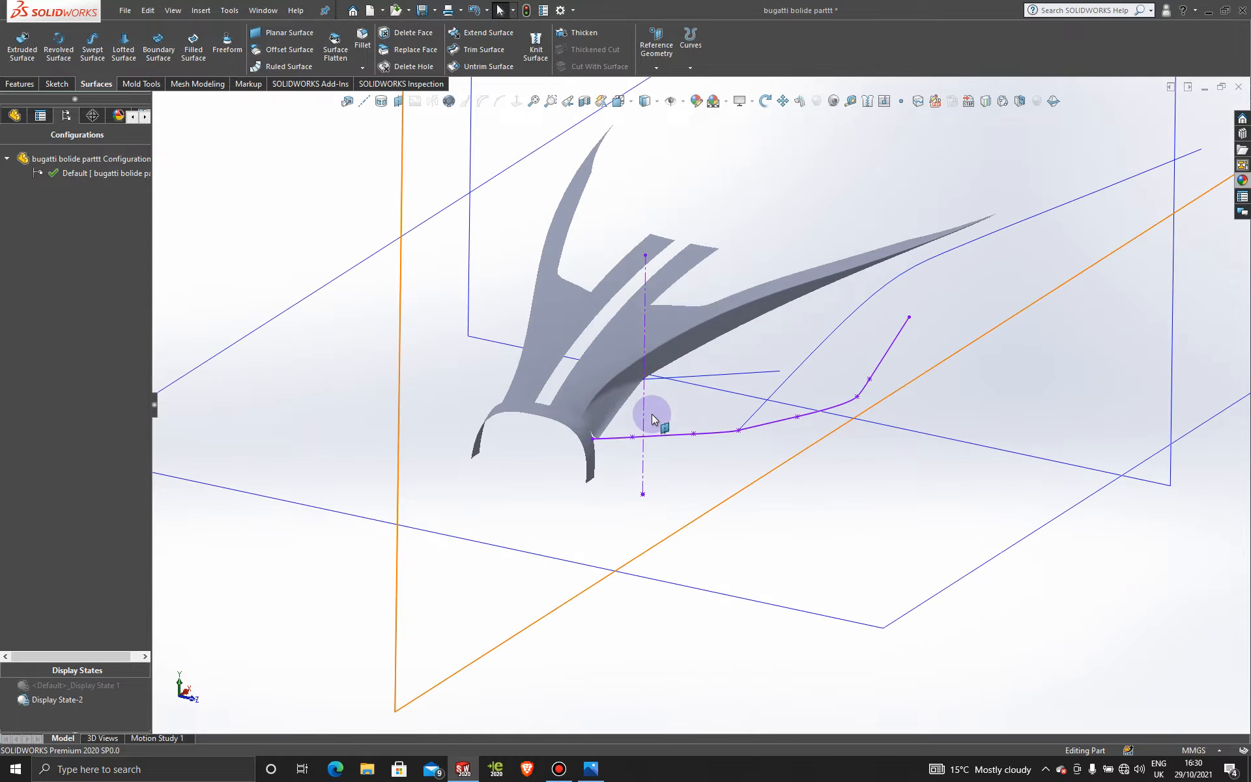
pyautogui.scroll(-5, 612, 393)
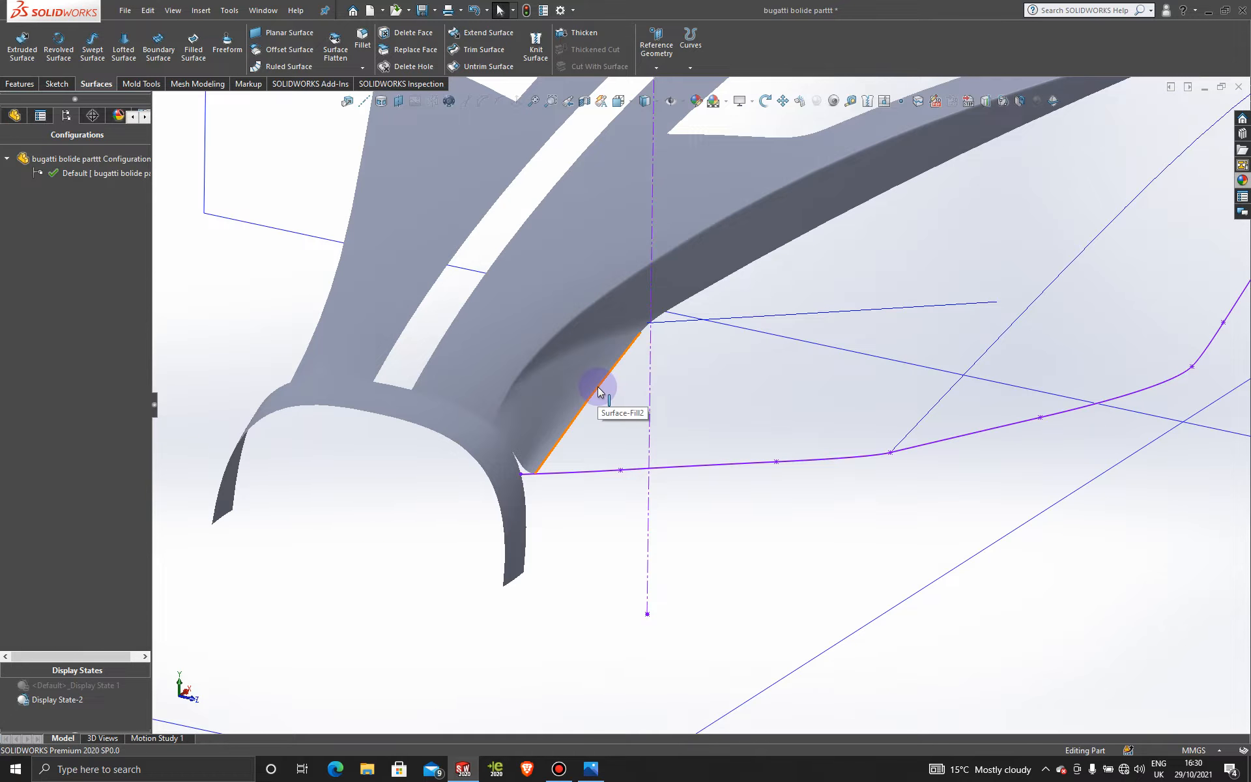
pyautogui.scroll(3, 756, 381)
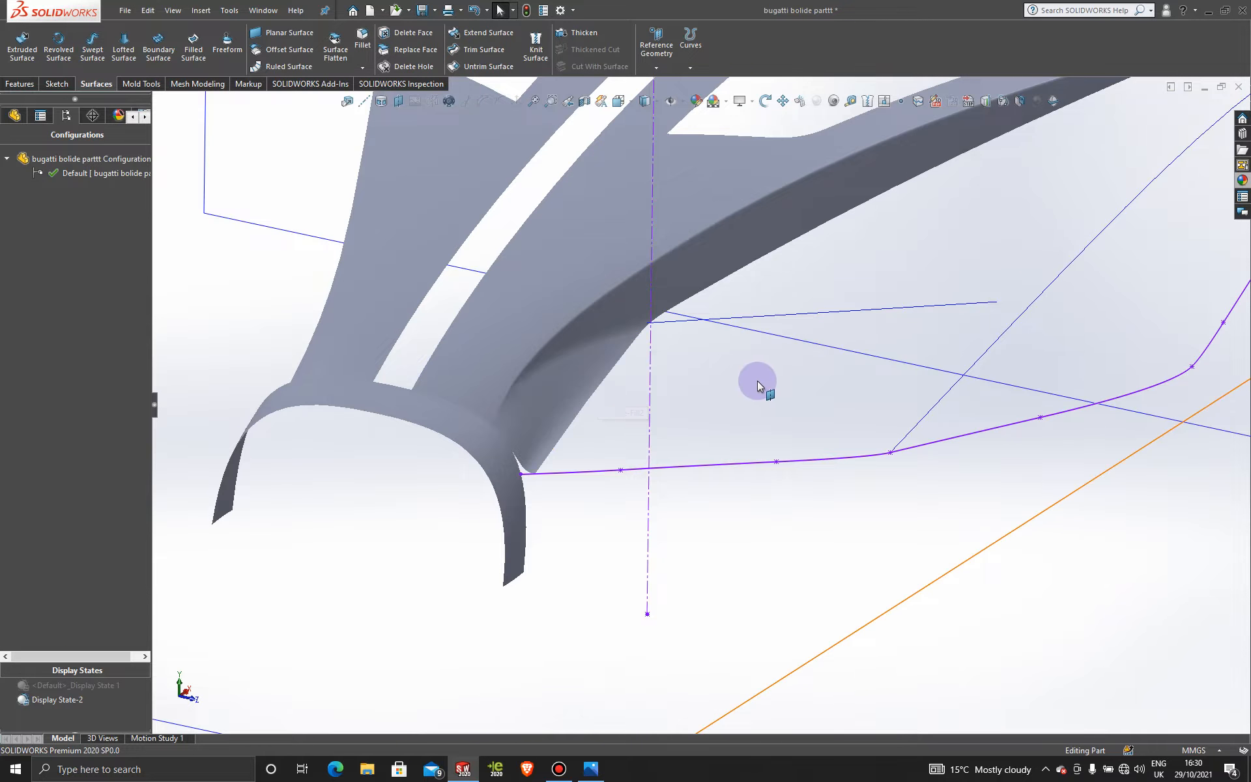
pyautogui.moveTo(756, 381)
pyautogui.mouseDown(button='middle')
pyautogui.moveTo(738, 378)
pyautogui.moveTo(741, 391)
pyautogui.mouseUp(button='middle')
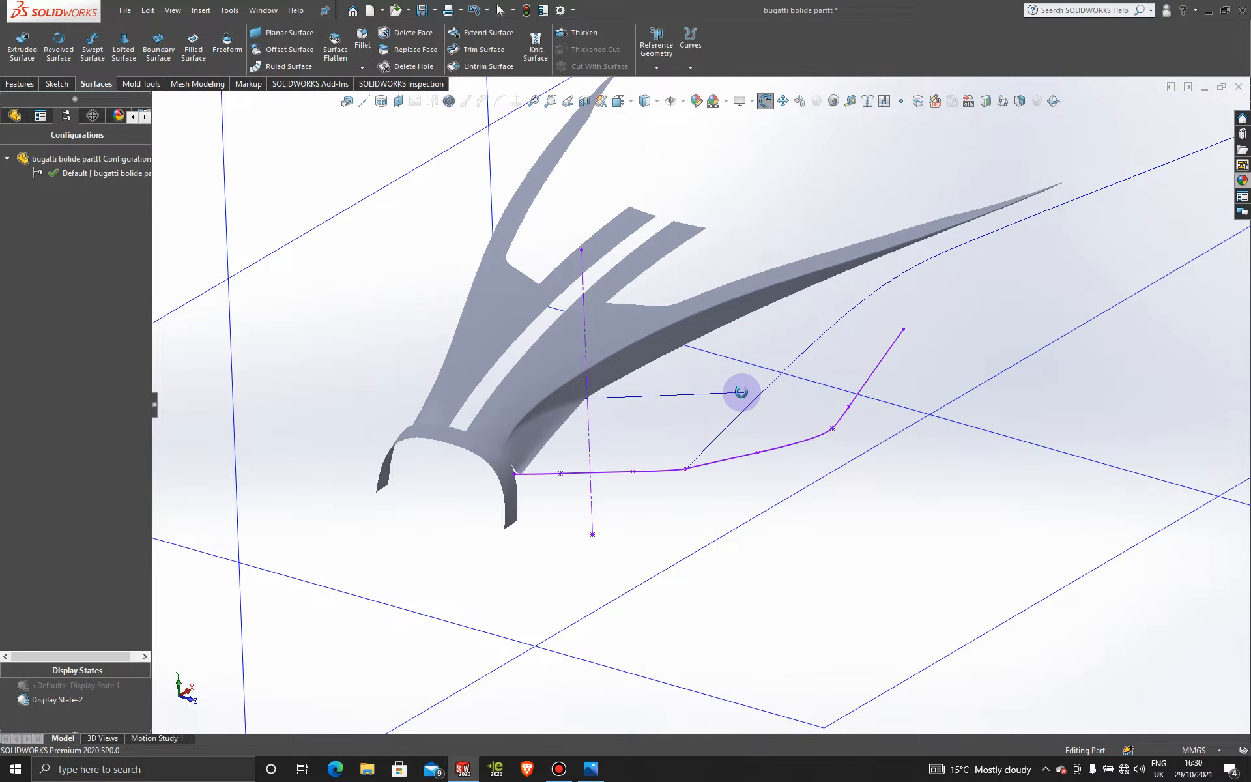
pyautogui.moveTo(702, 528); pyautogui.dragTo(716, 553, button='middle')
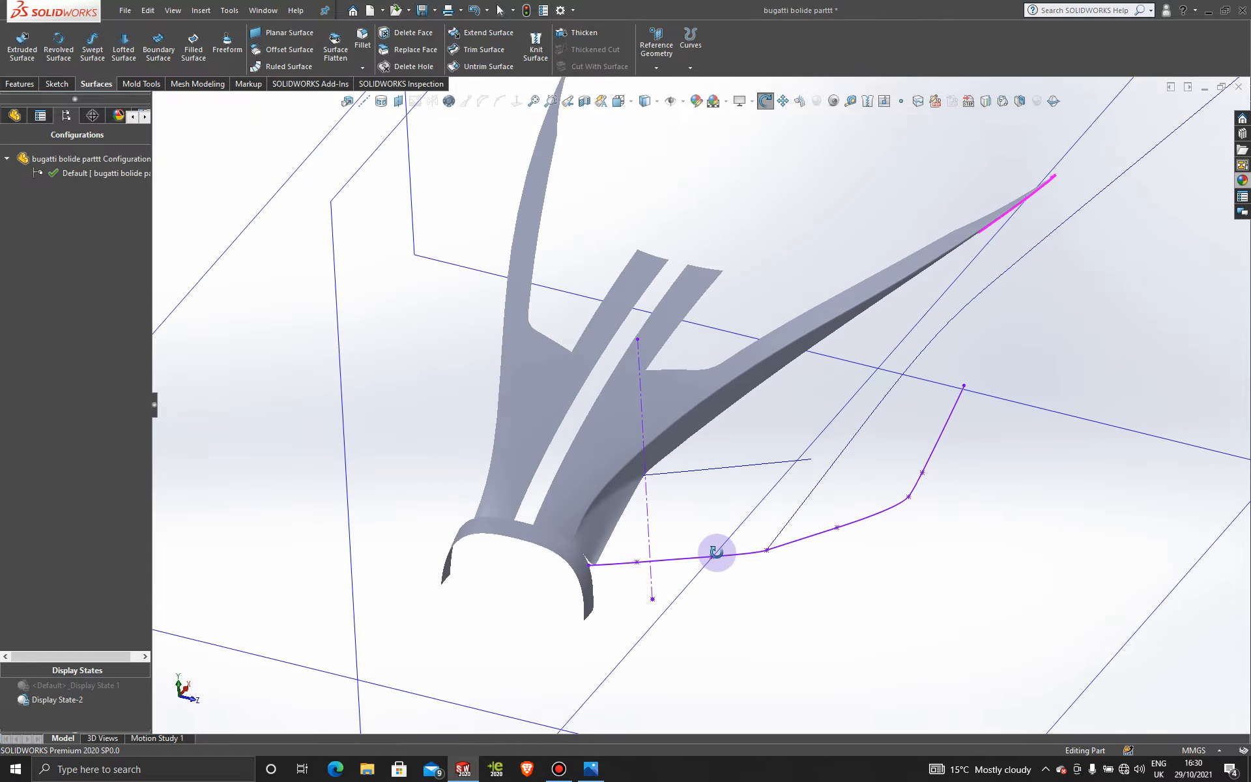
pyautogui.scroll(-3, 724, 511)
pyautogui.scroll(5, 723, 502)
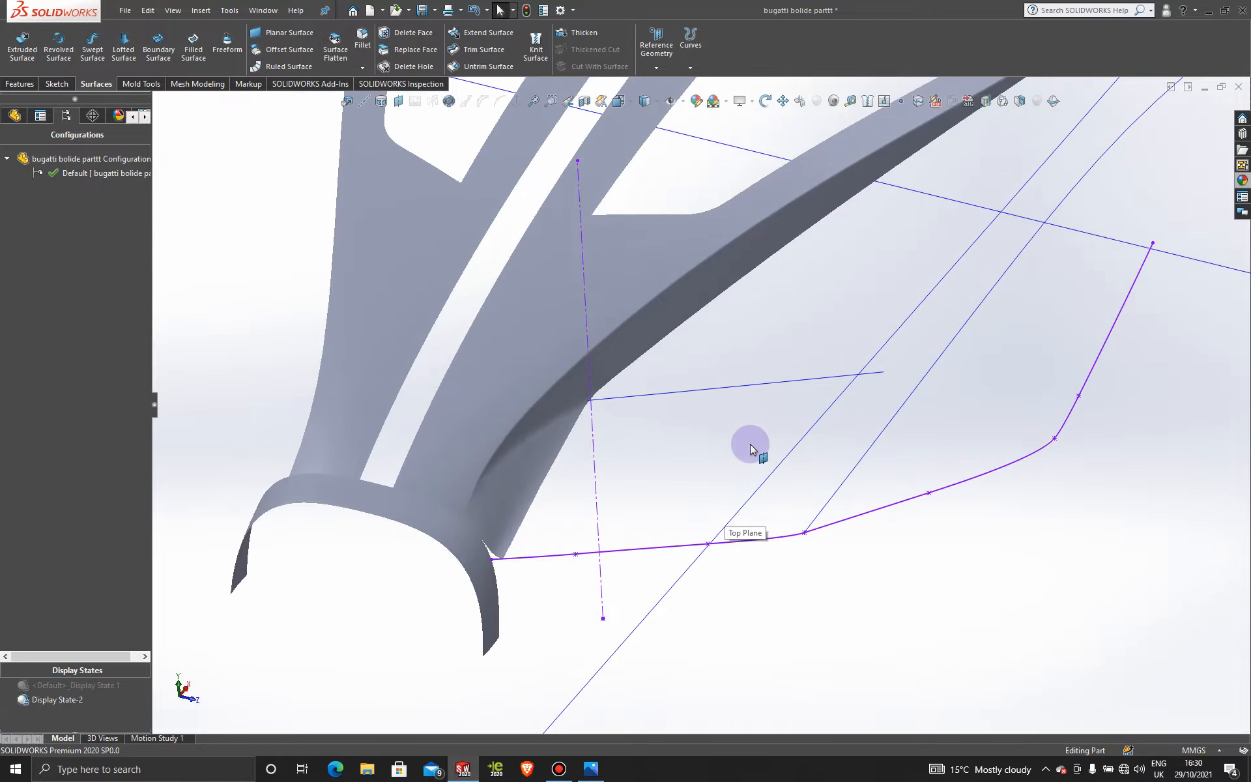
pyautogui.moveTo(749, 447); pyautogui.dragTo(791, 422, button='middle')
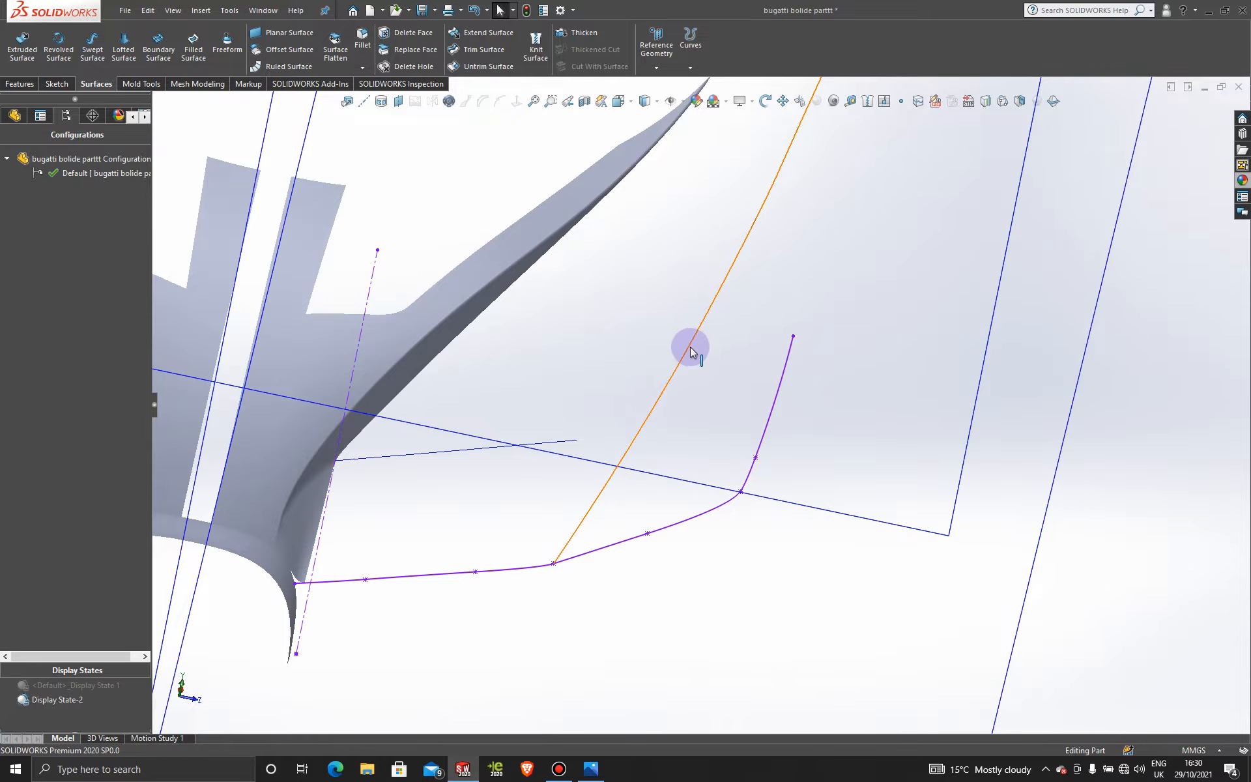
pyautogui.scroll(10, 375, 527)
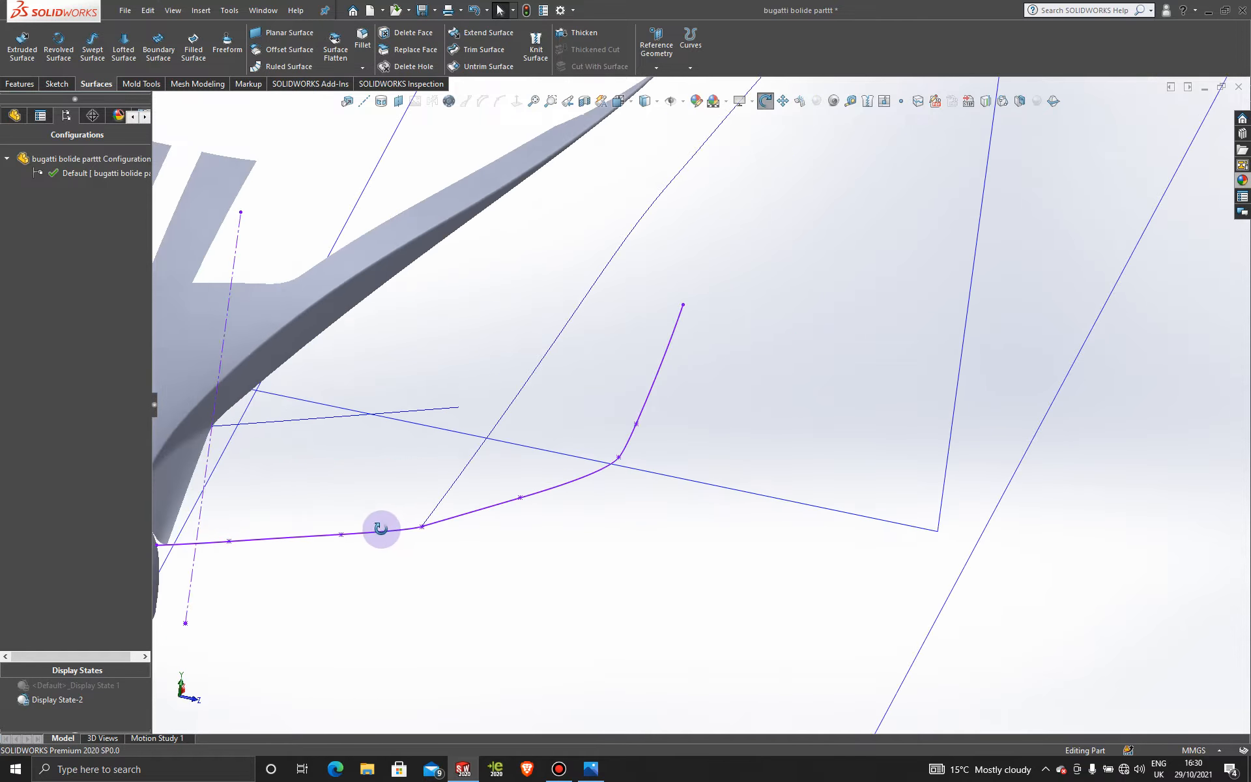
pyautogui.moveTo(373, 525); pyautogui.dragTo(425, 456, button='middle')
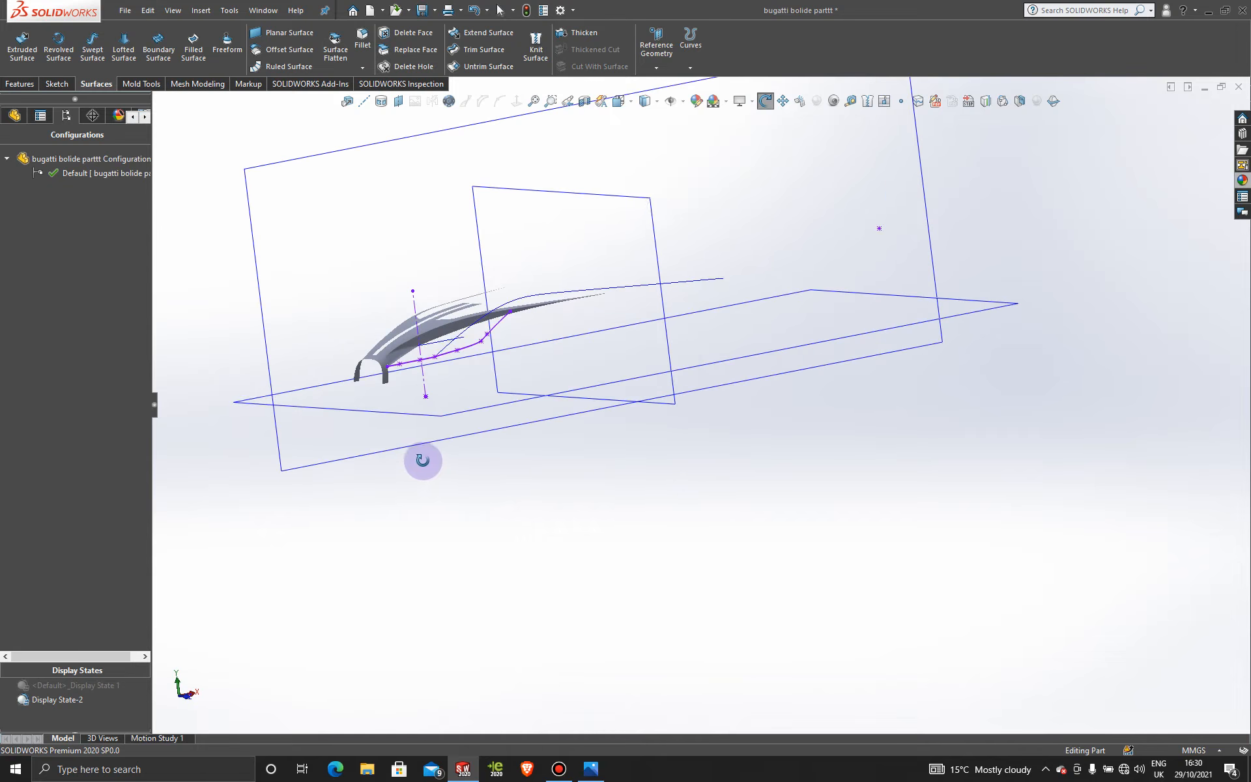
# - Hide the sketch containing the vertical centerline and the leftover point sketch below it
pyautogui.rightClick(416, 293)
pyautogui.click(432, 290)
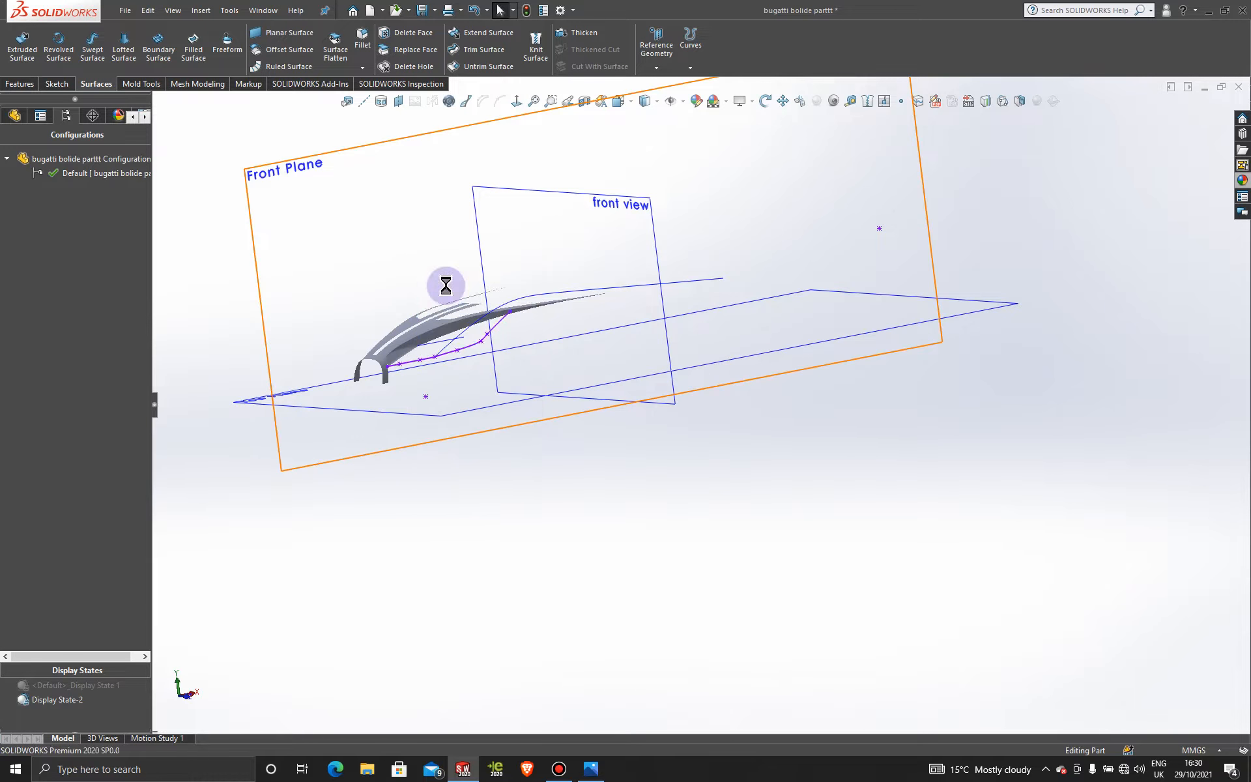
pyautogui.moveTo(432, 306); pyautogui.dragTo(469, 399, button='middle')
pyautogui.rightClick(495, 468)
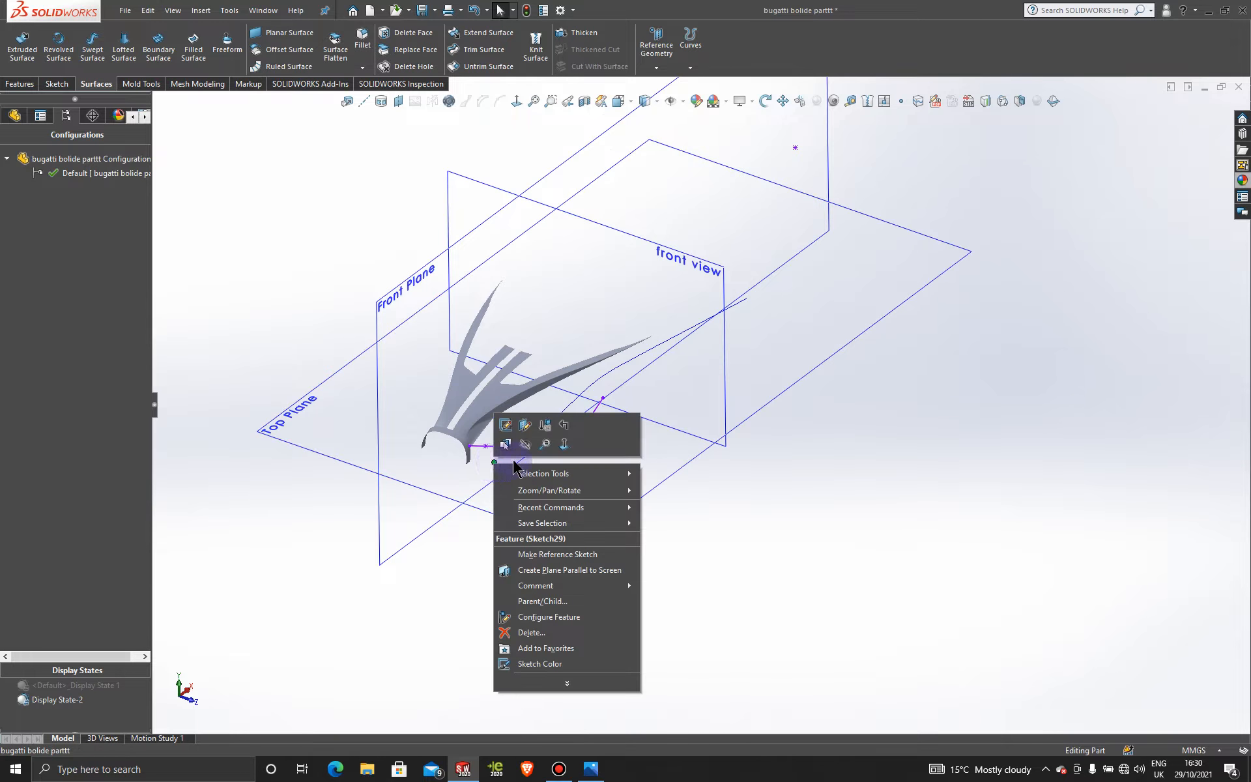
pyautogui.click(526, 440)
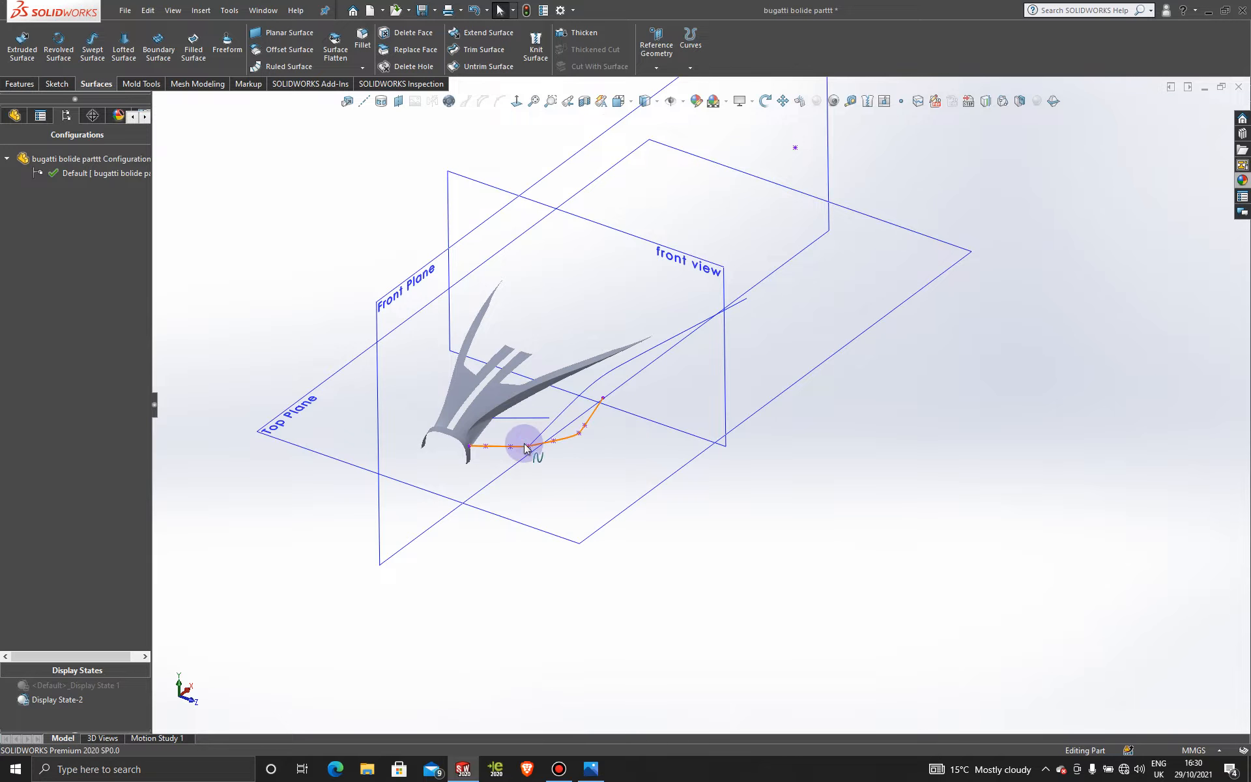
pyautogui.click(567, 773)
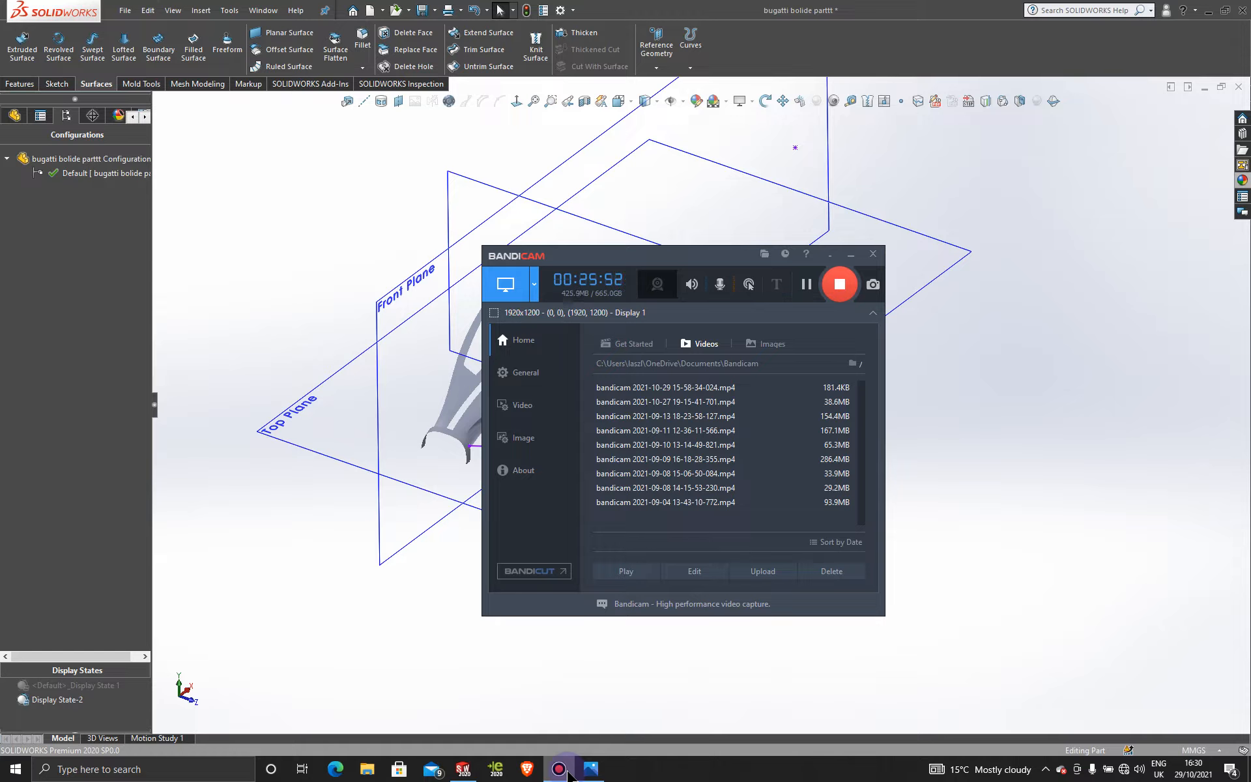
pyautogui.click(567, 773)
pyautogui.click(568, 773)
pyautogui.click(568, 773)
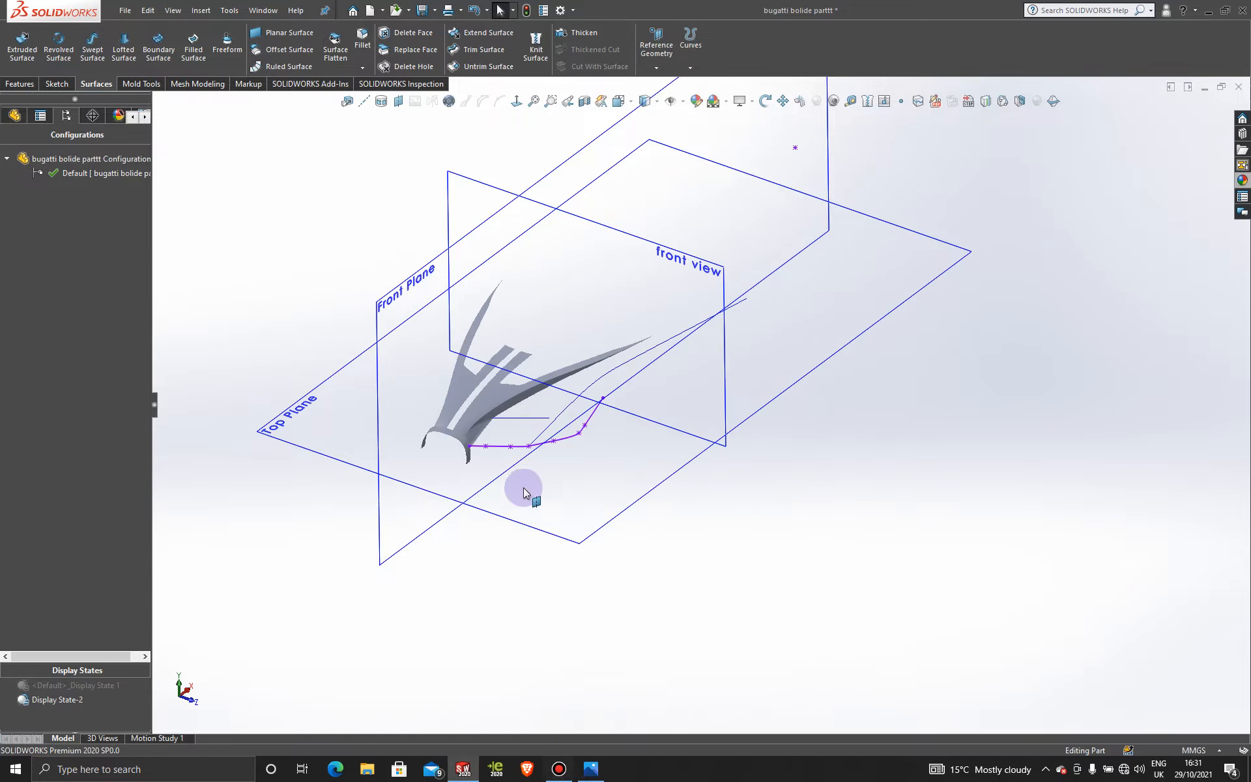
# - Start a Boundary Surface with the small side surface's free edge and the long curve as Direction 1 profiles
pyautogui.scroll(-5, 578, 398)
pyautogui.scroll(-3, 577, 393)
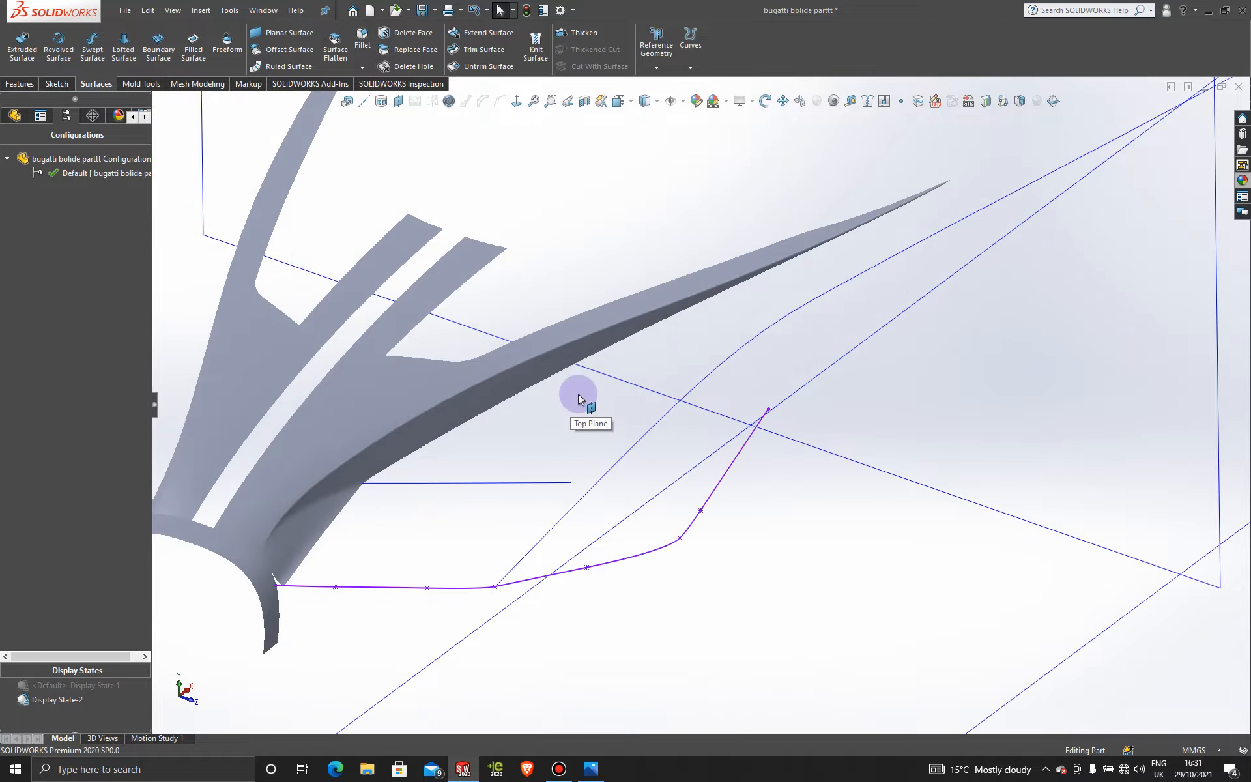
pyautogui.click(159, 47)
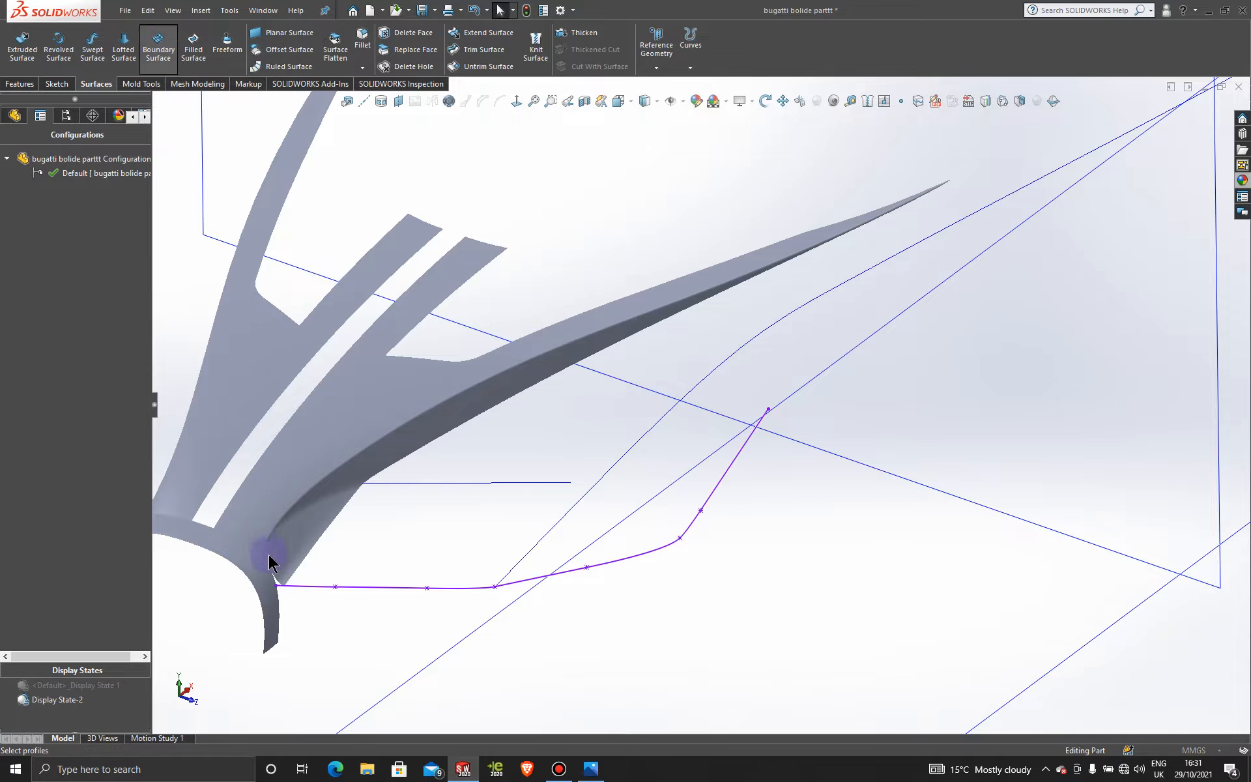
pyautogui.click(331, 534)
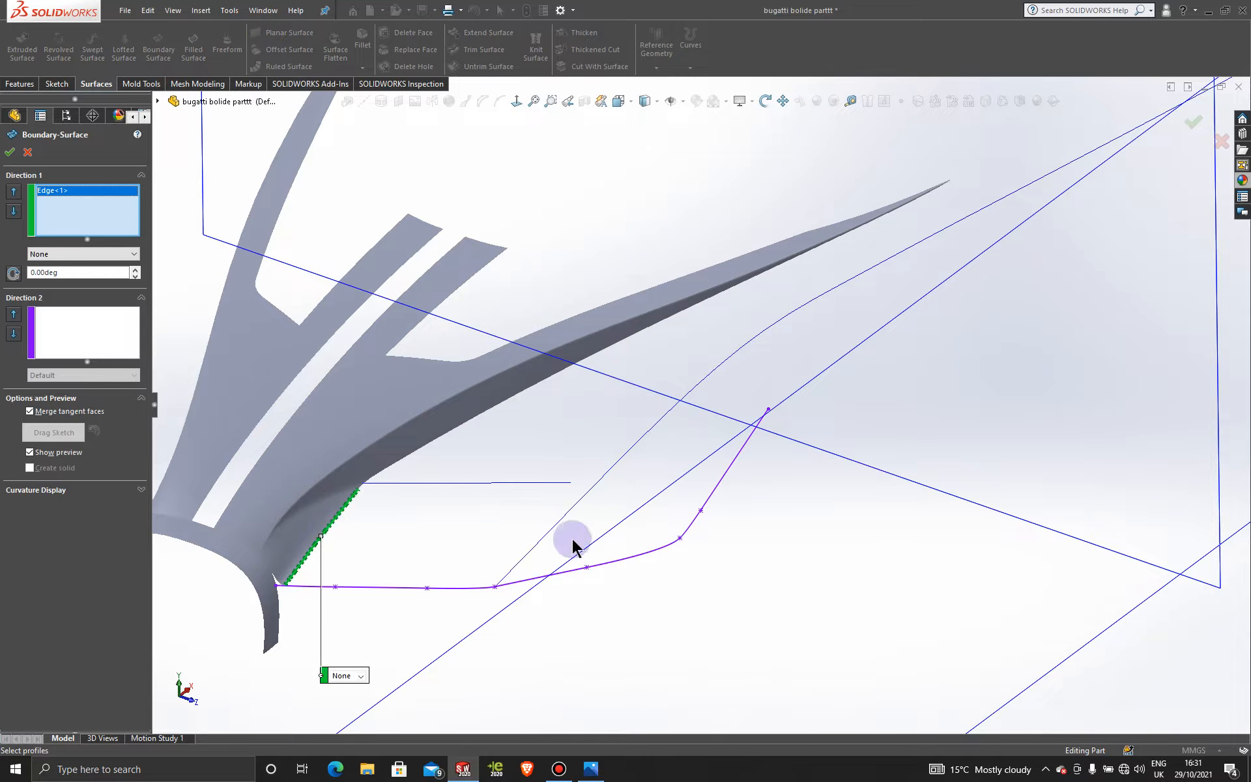
pyautogui.click(574, 506)
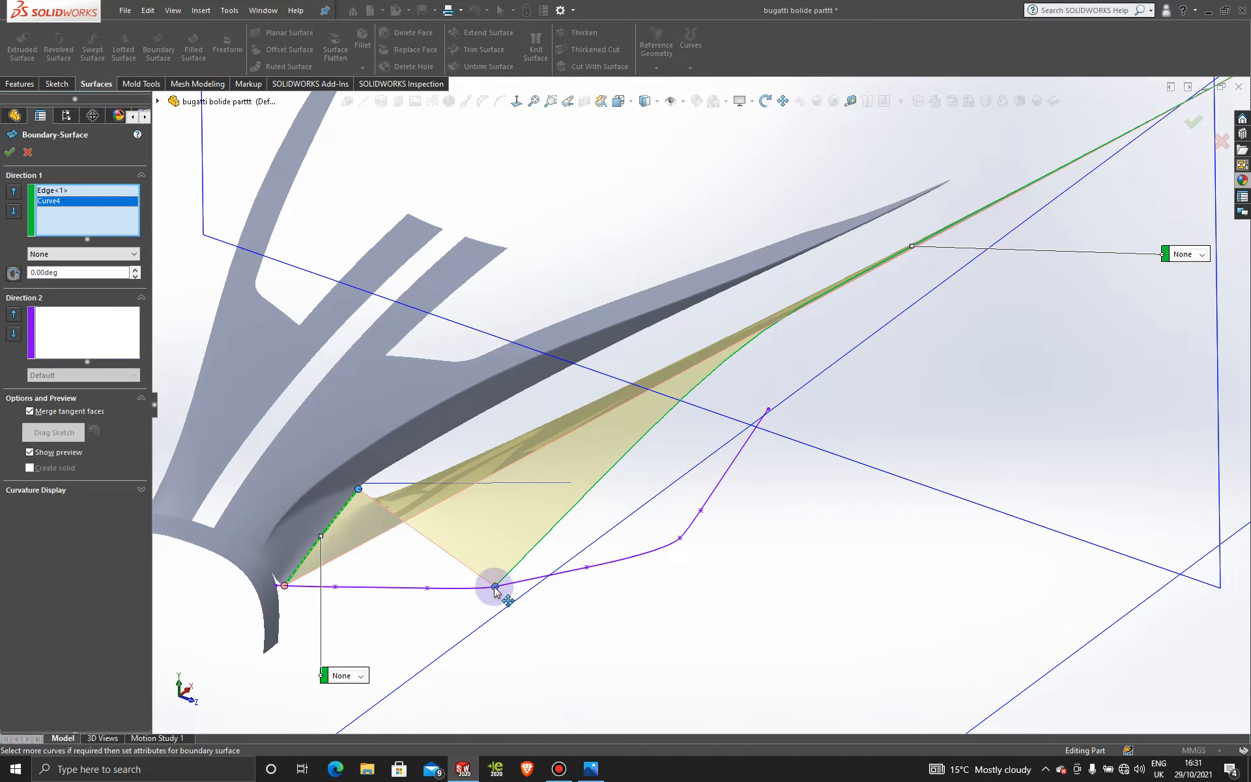
# - Flip the boundary surface's connectors and move the long curve's far connector back to a point partway along the curve
pyautogui.rightClick(496, 589)
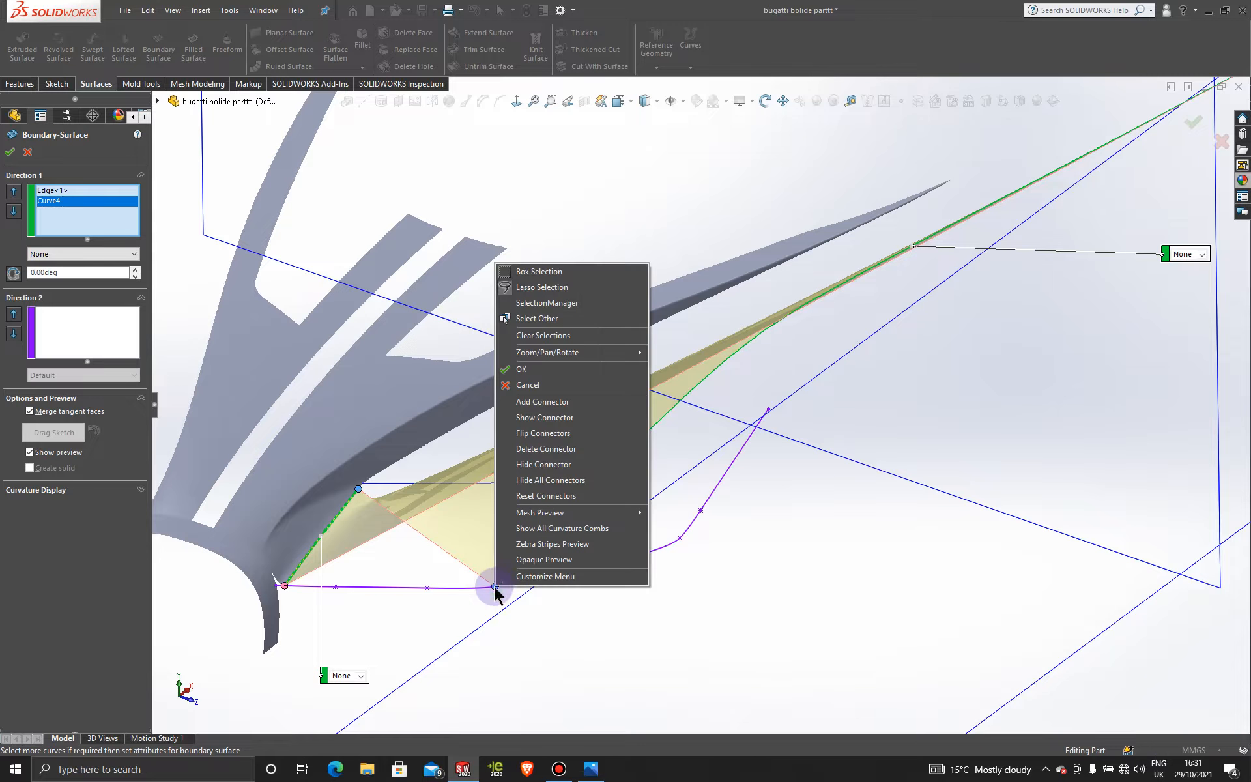
pyautogui.click(548, 434)
pyautogui.scroll(4, 785, 401)
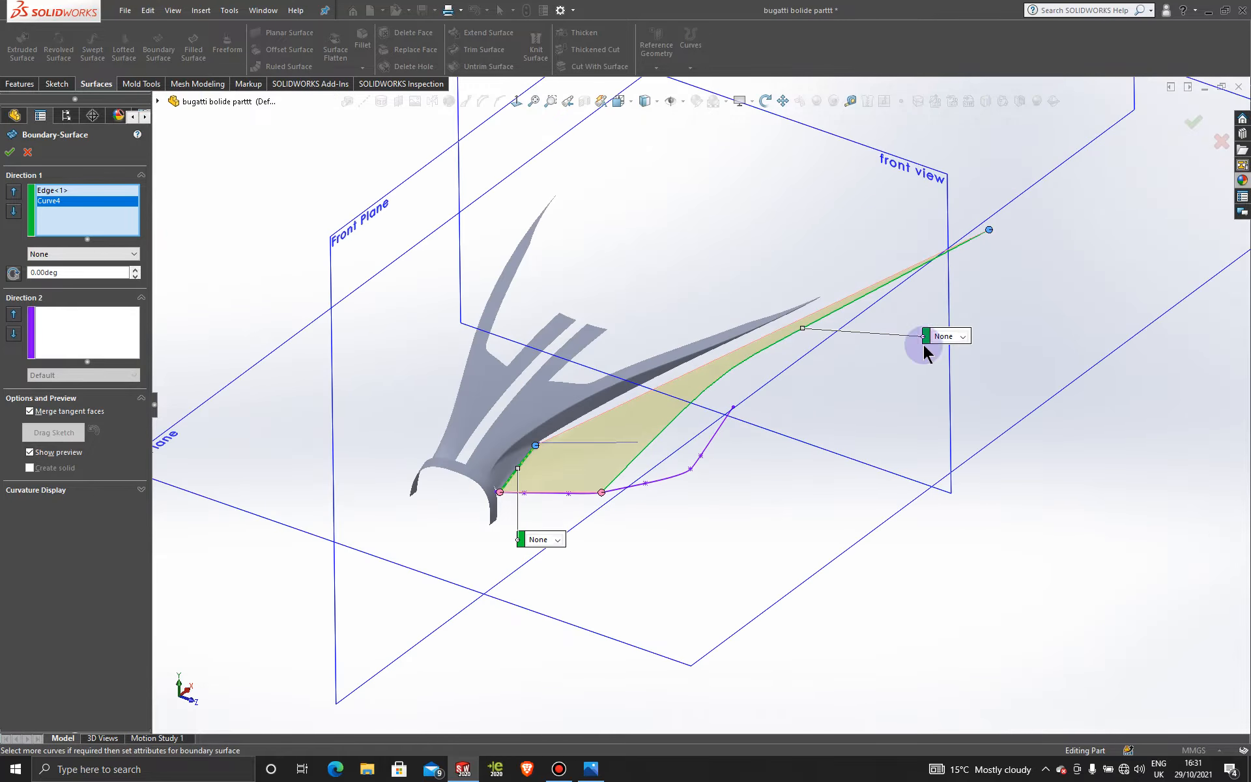
pyautogui.moveTo(989, 230); pyautogui.dragTo(693, 424)
# - Try to make the boundary surface tangent to the face at the small side surface's edge
pyautogui.scroll(-5, 599, 452)
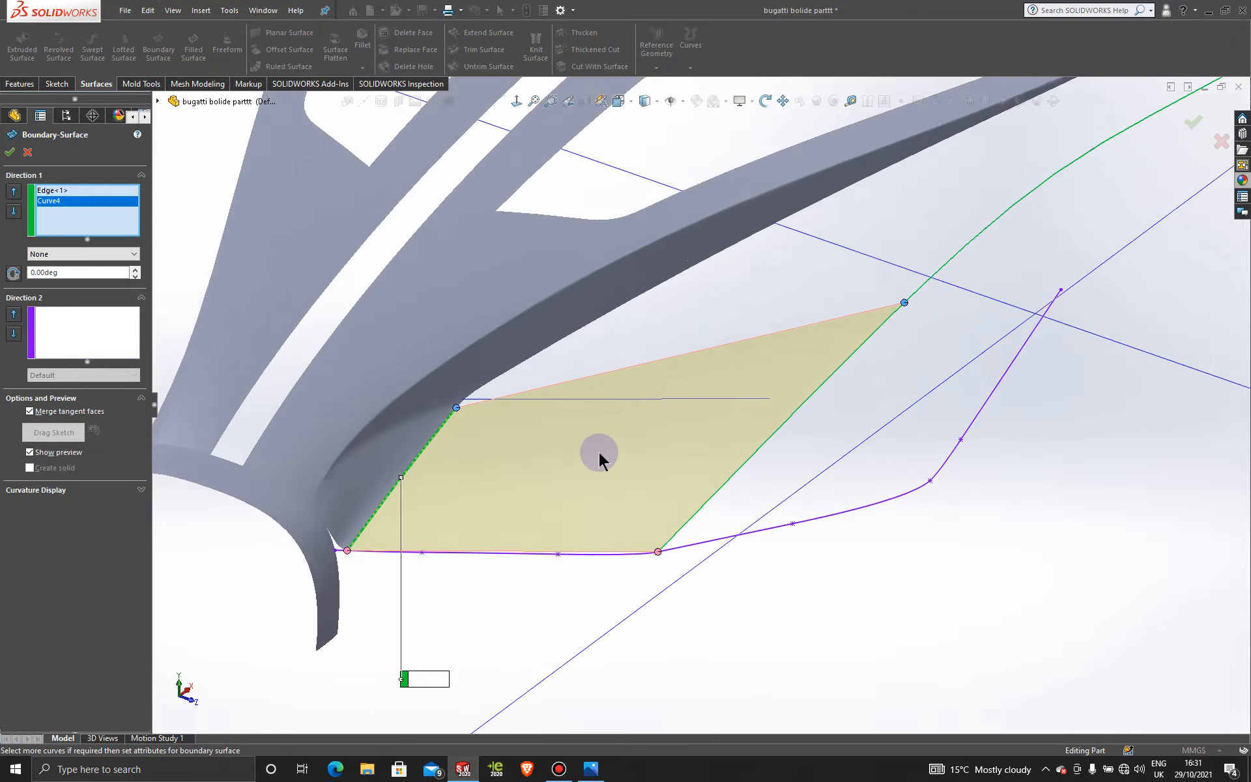
pyautogui.scroll(-2, 600, 452)
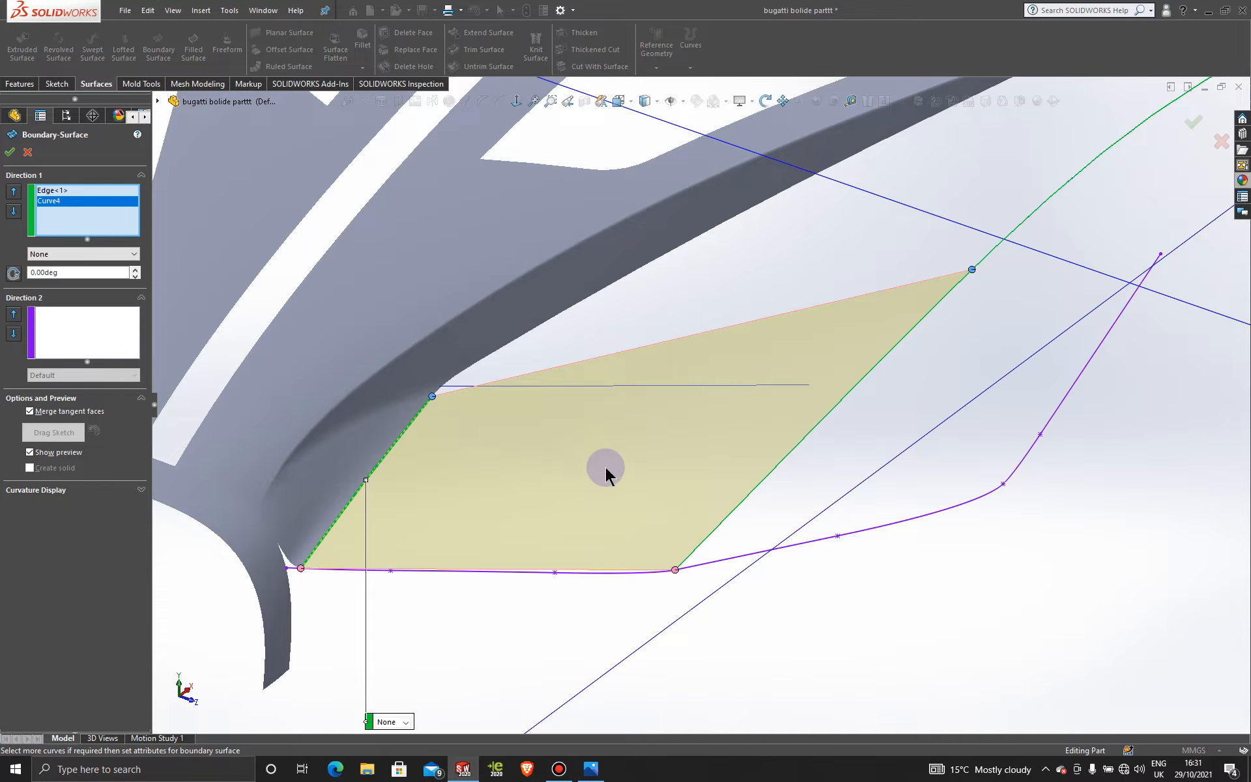
pyautogui.click(406, 723)
pyautogui.click(408, 756)
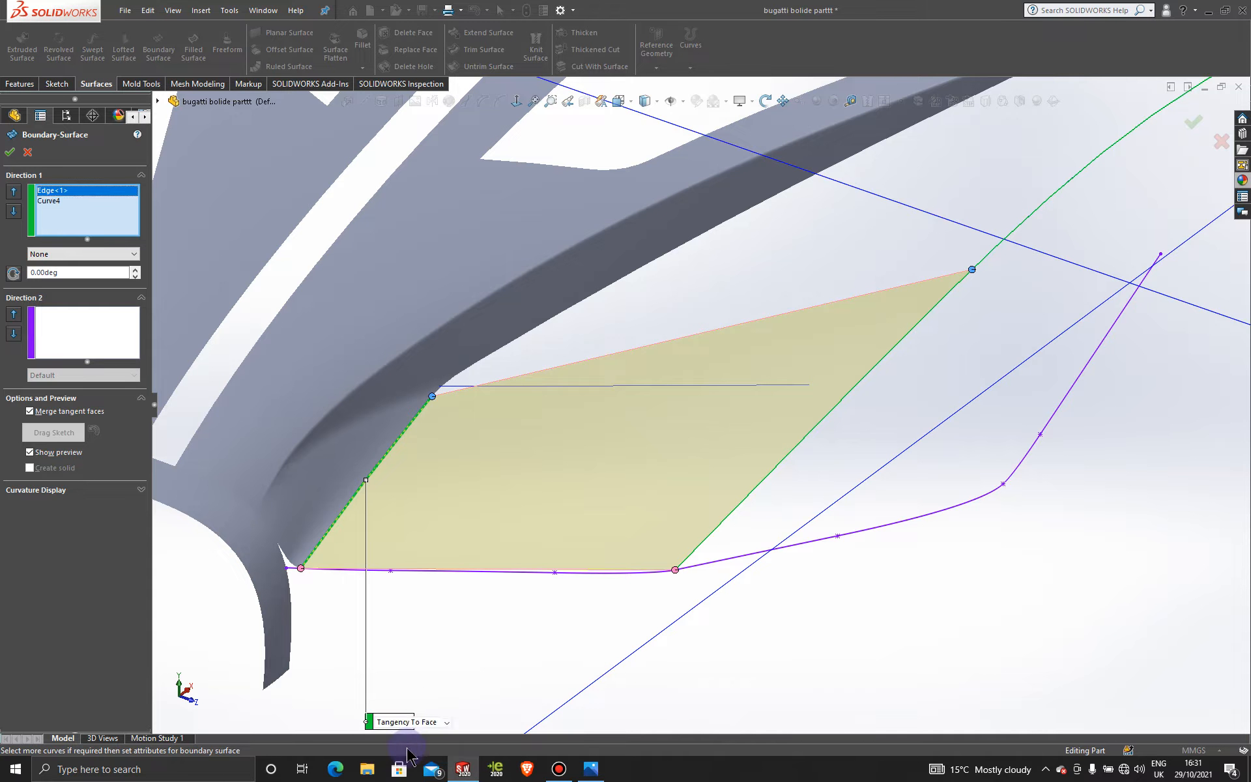
pyautogui.press('z')
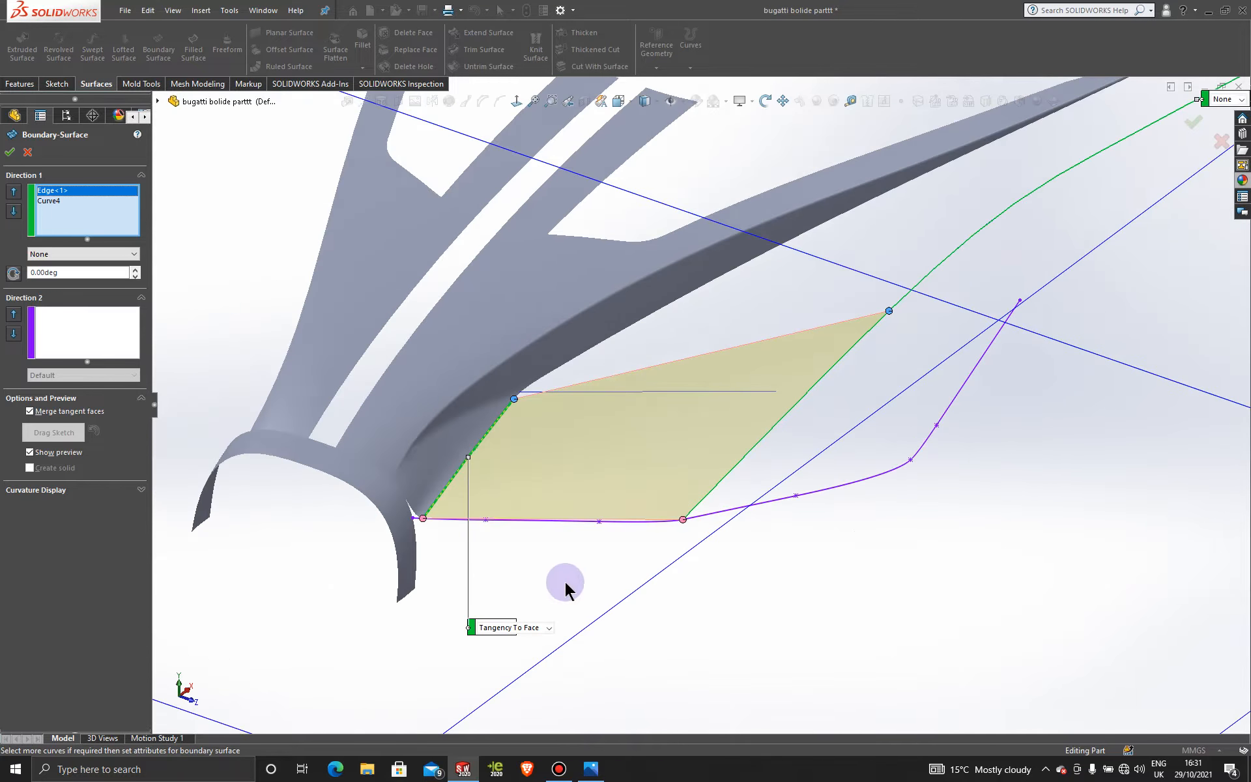
# - Add the lower 3D sketch curve as Direction 2, end it where it meets the long curve, and accept the boundary surface
pyautogui.click(78, 320)
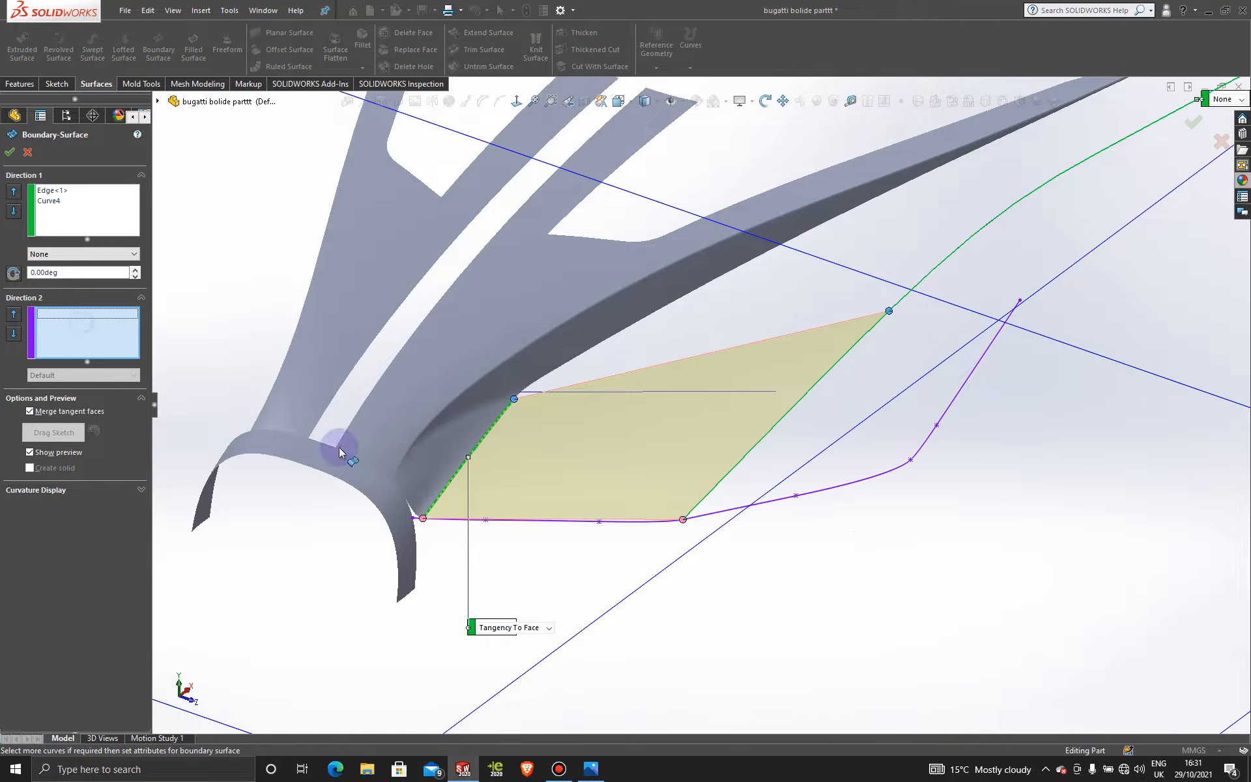
pyautogui.click(633, 528)
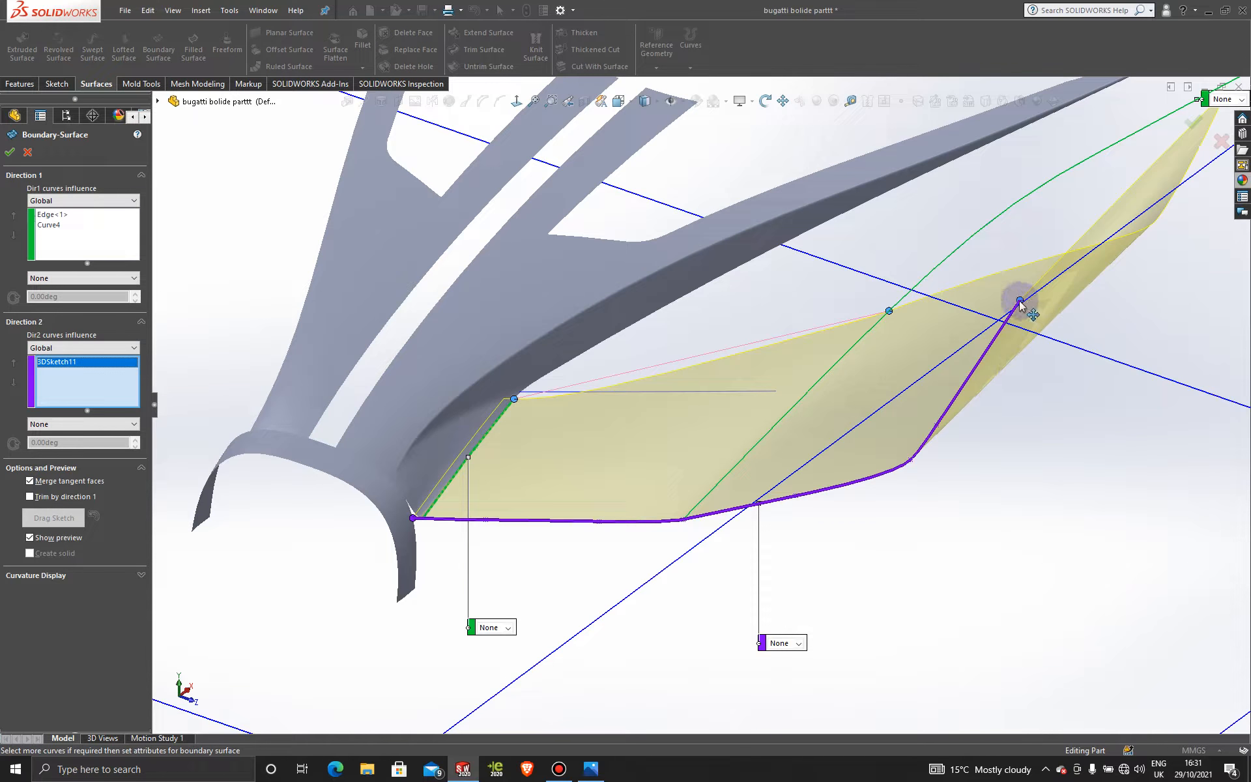
pyautogui.click(684, 522)
pyautogui.scroll(4, 686, 525)
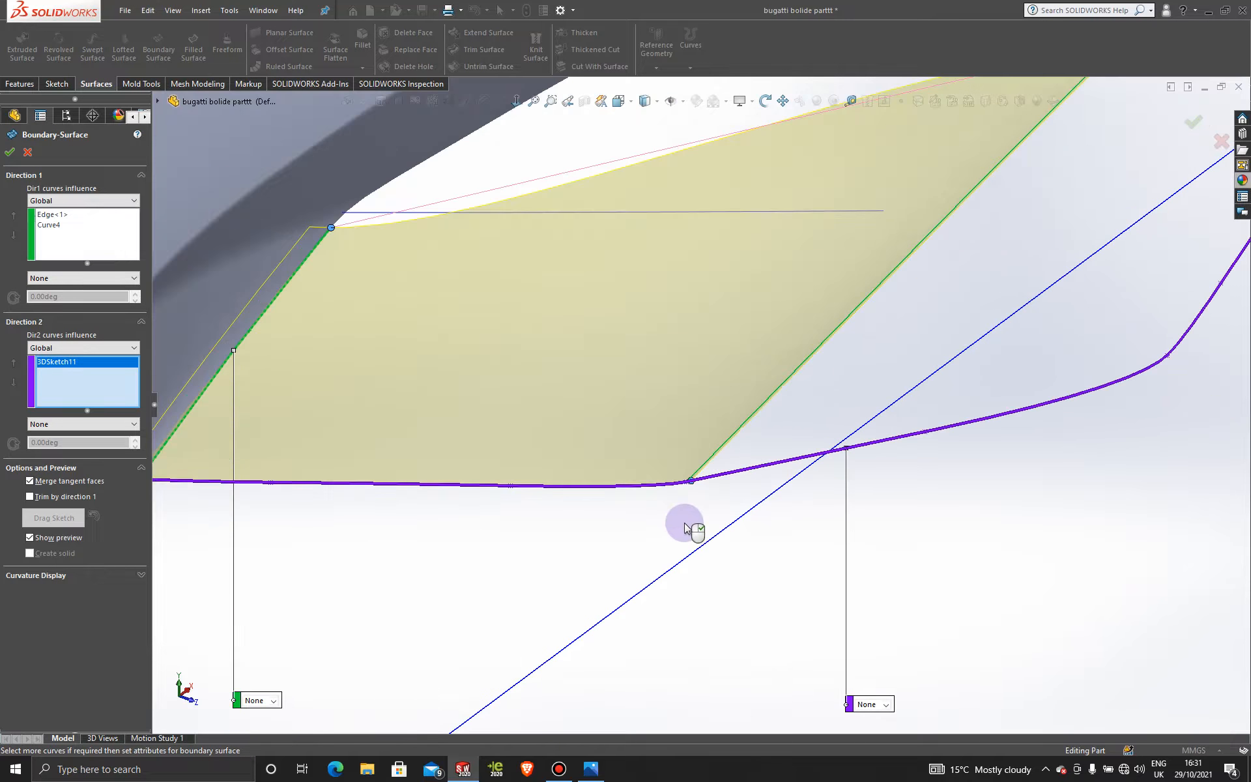
pyautogui.moveTo(699, 431); pyautogui.dragTo(691, 433)
pyautogui.scroll(-4, 704, 483)
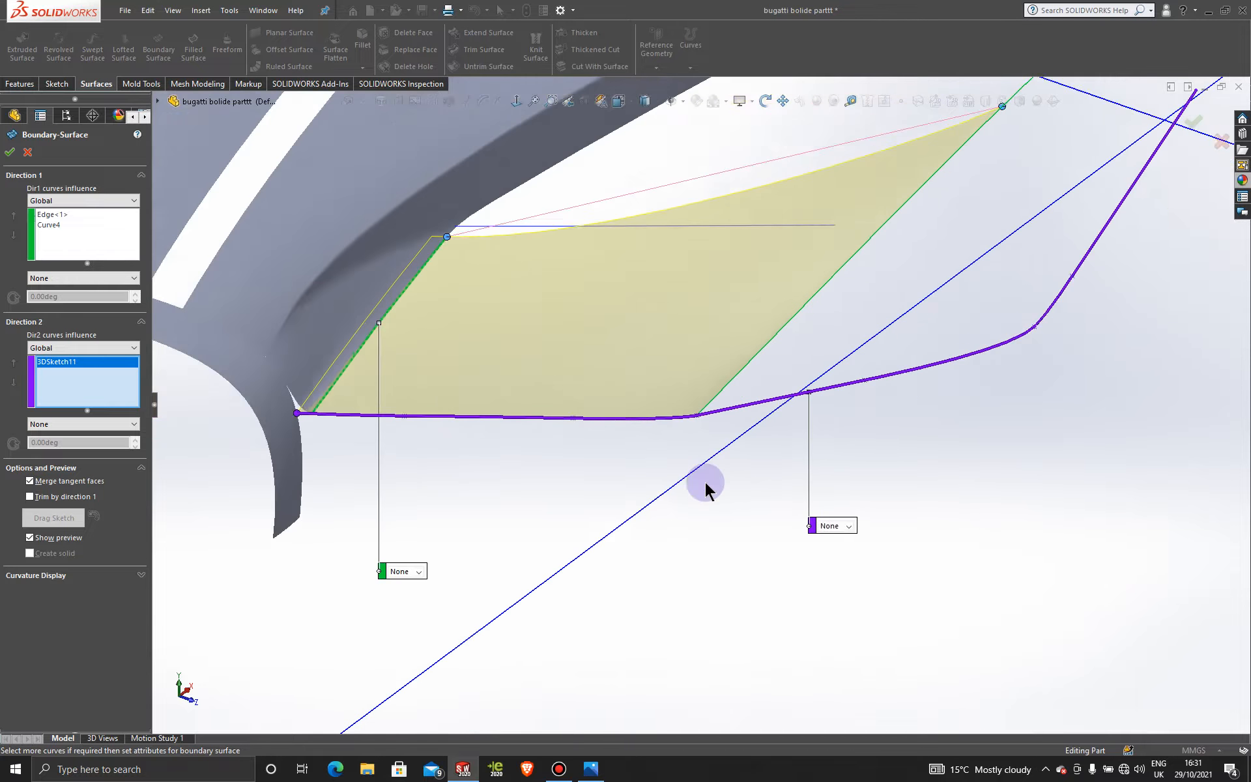
pyautogui.moveTo(704, 486); pyautogui.dragTo(645, 505, button='middle')
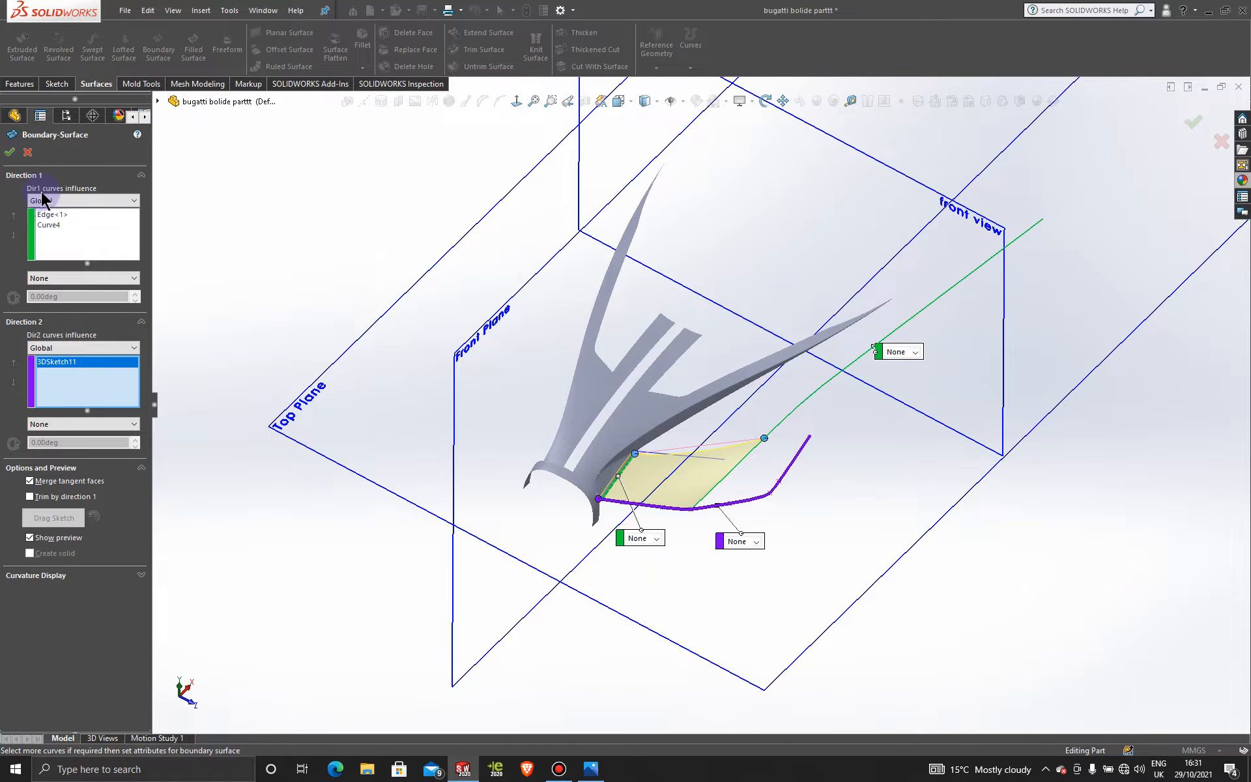
pyautogui.click(10, 153)
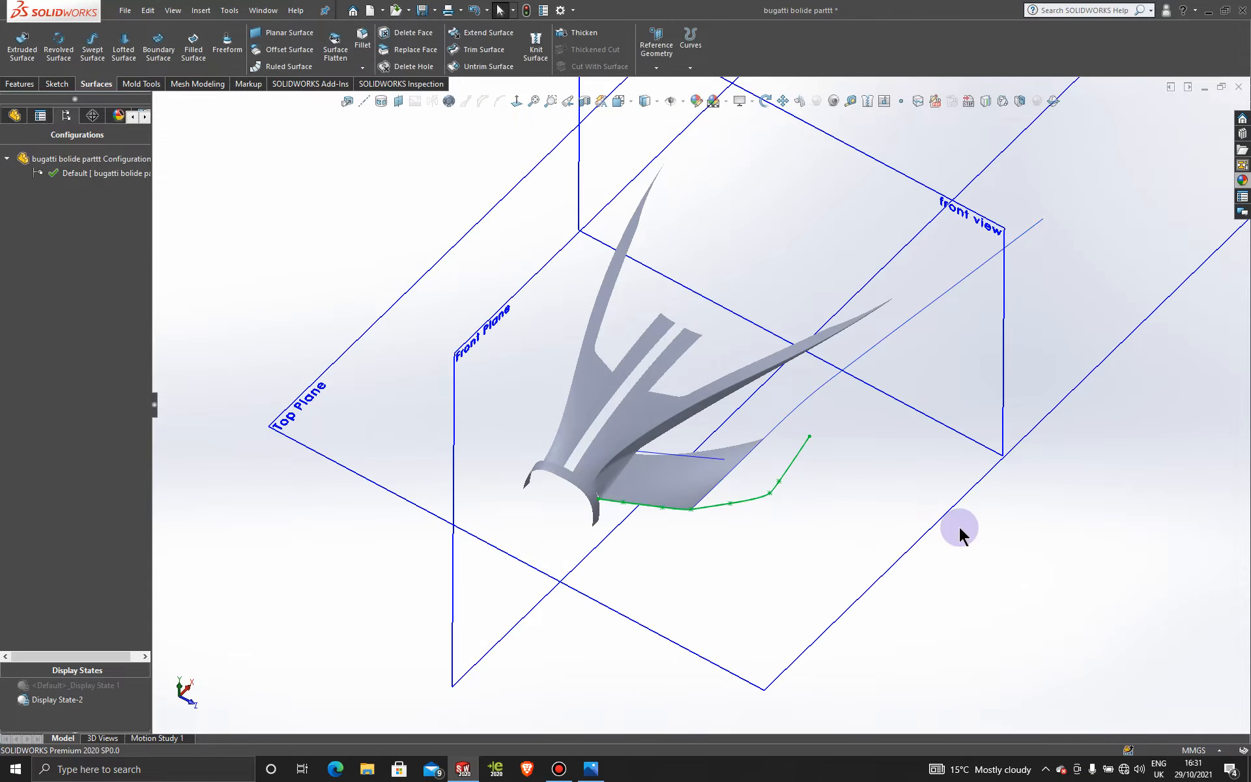
# - Examine the new boundary surface and how its inner edge meets the small side surface and the arch
pyautogui.scroll(-8, 704, 483)
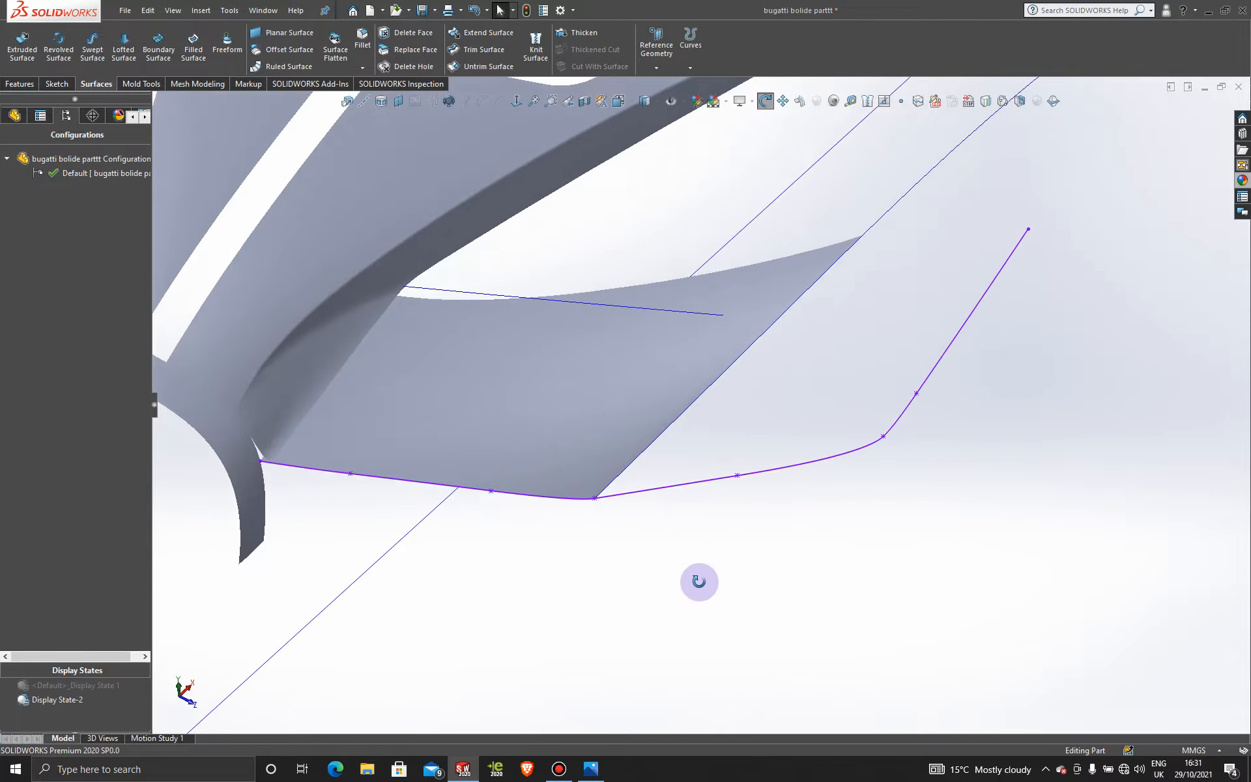
pyautogui.moveTo(700, 582); pyautogui.dragTo(764, 552, button='middle')
pyautogui.scroll(5, 729, 559)
pyautogui.scroll(4, 949, 401)
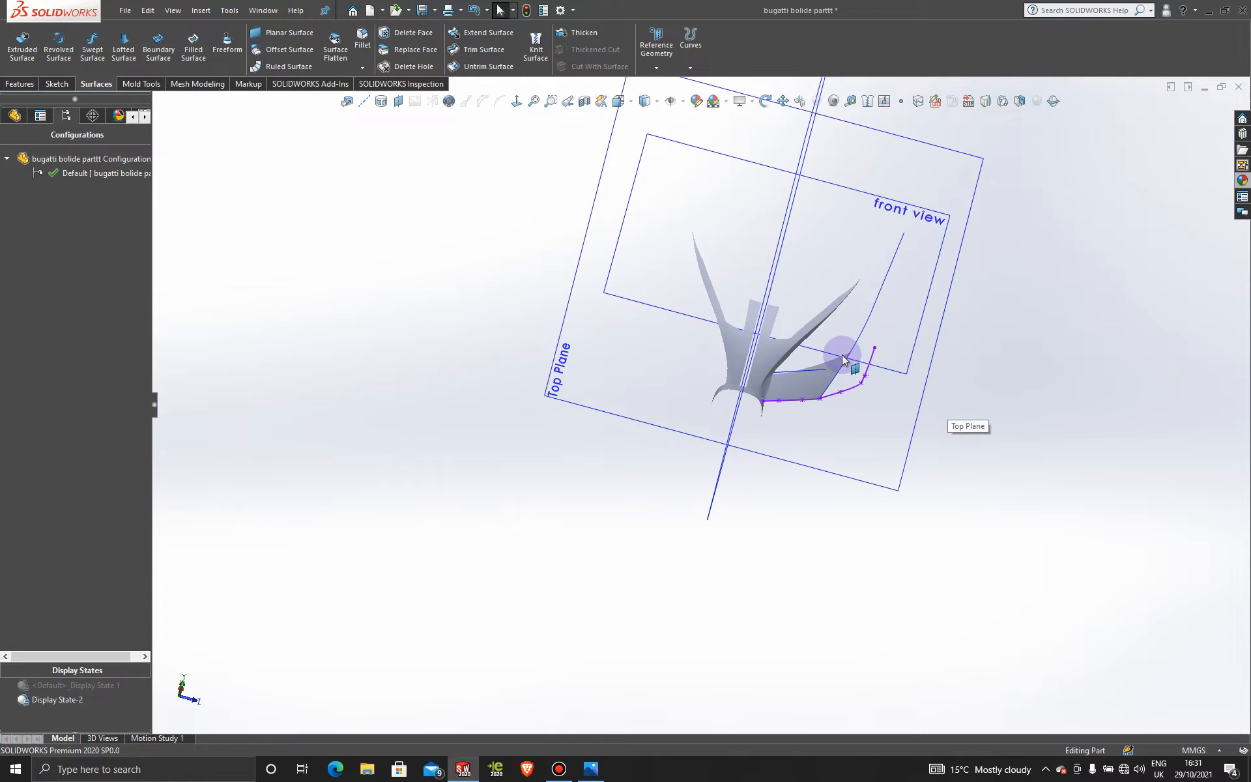
pyautogui.scroll(-6, 843, 357)
pyautogui.moveTo(698, 456); pyautogui.dragTo(620, 630, button='middle')
pyautogui.scroll(-4, 503, 491)
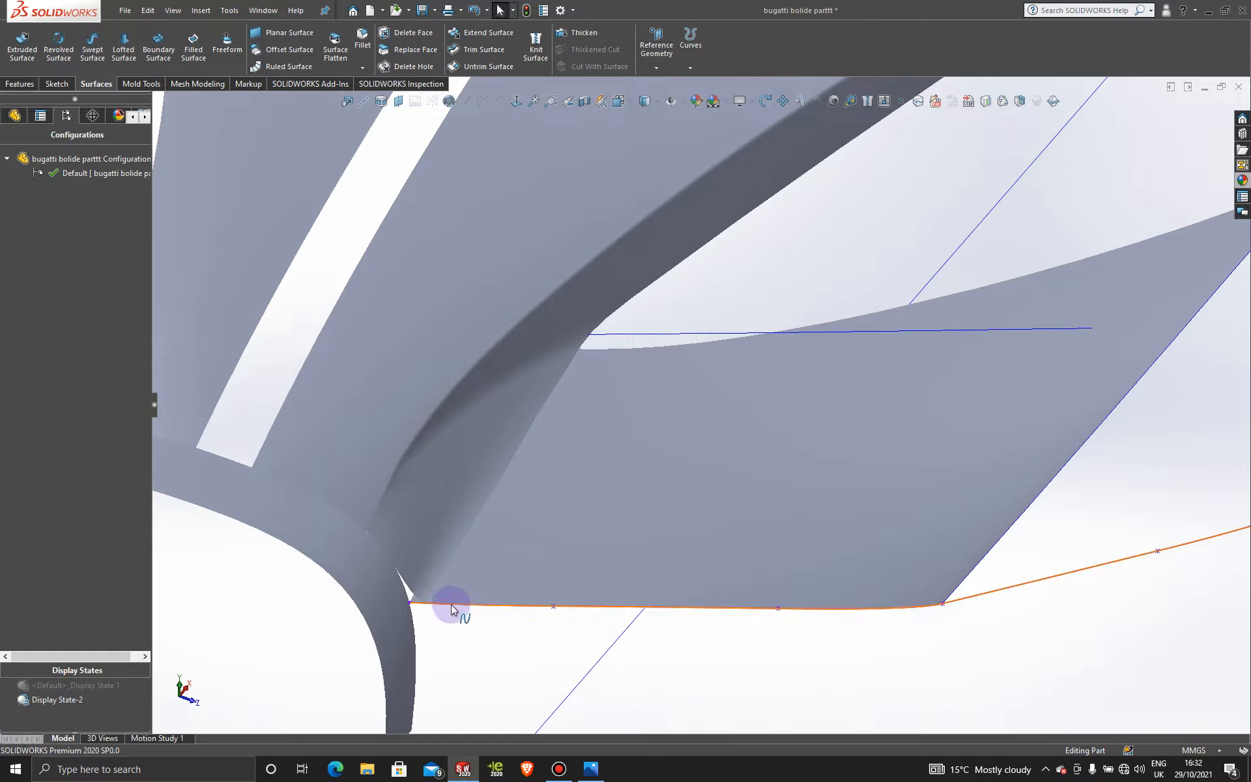
pyautogui.scroll(3, 665, 399)
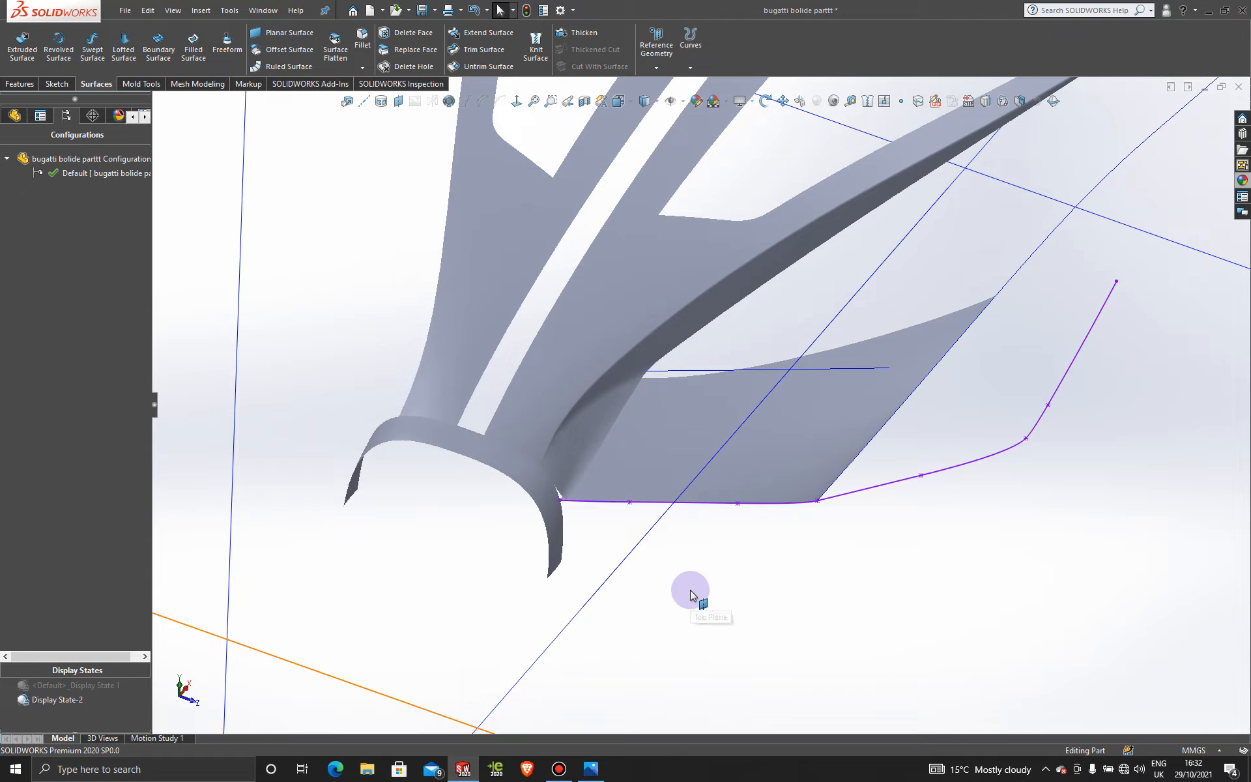
pyautogui.scroll(5, 837, 666)
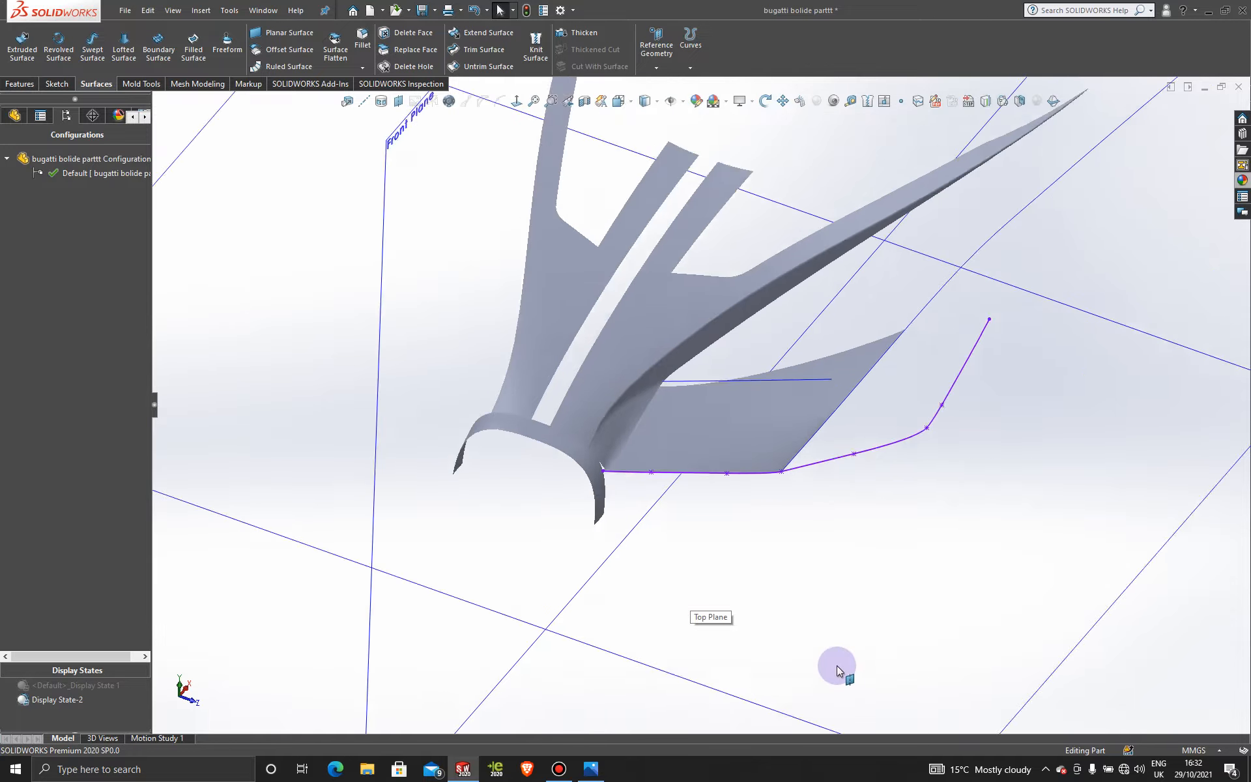
# - Start a new sketch on the Top Plane, viewed normal to the plane
pyautogui.click(787, 597)
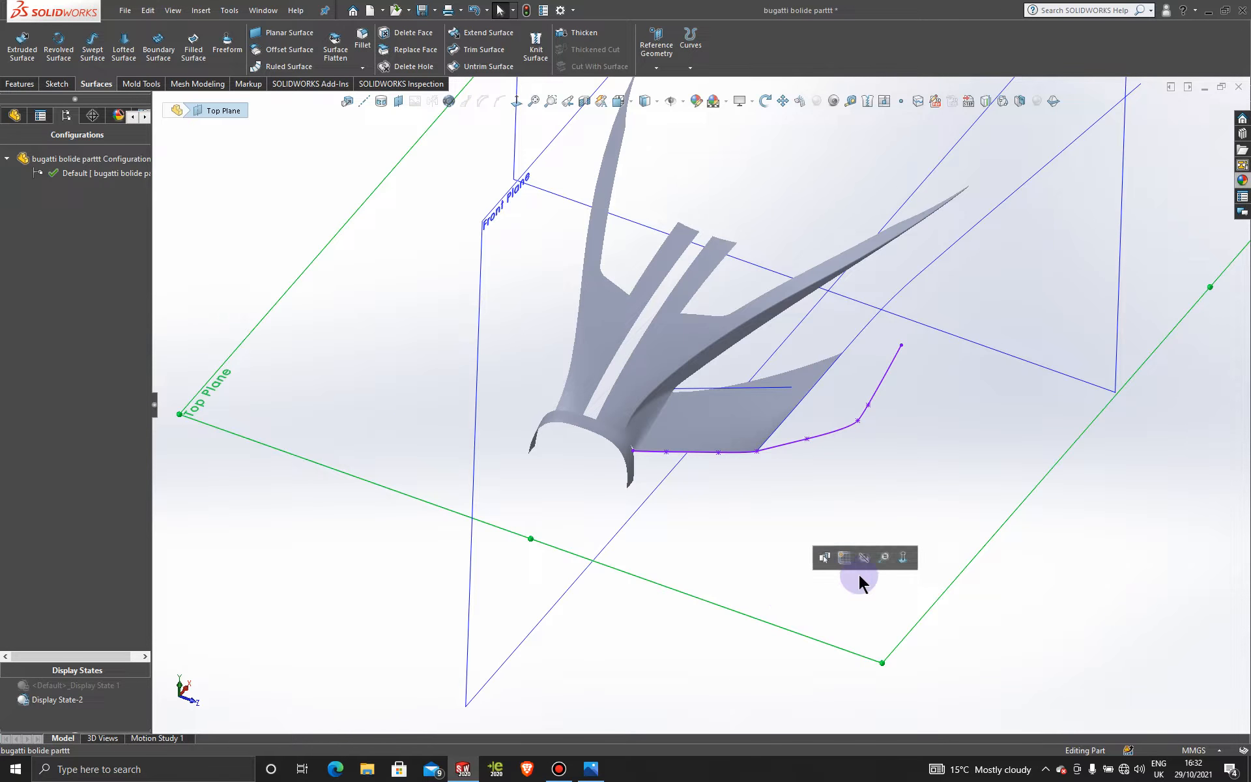
pyautogui.click(845, 558)
pyautogui.click(517, 103)
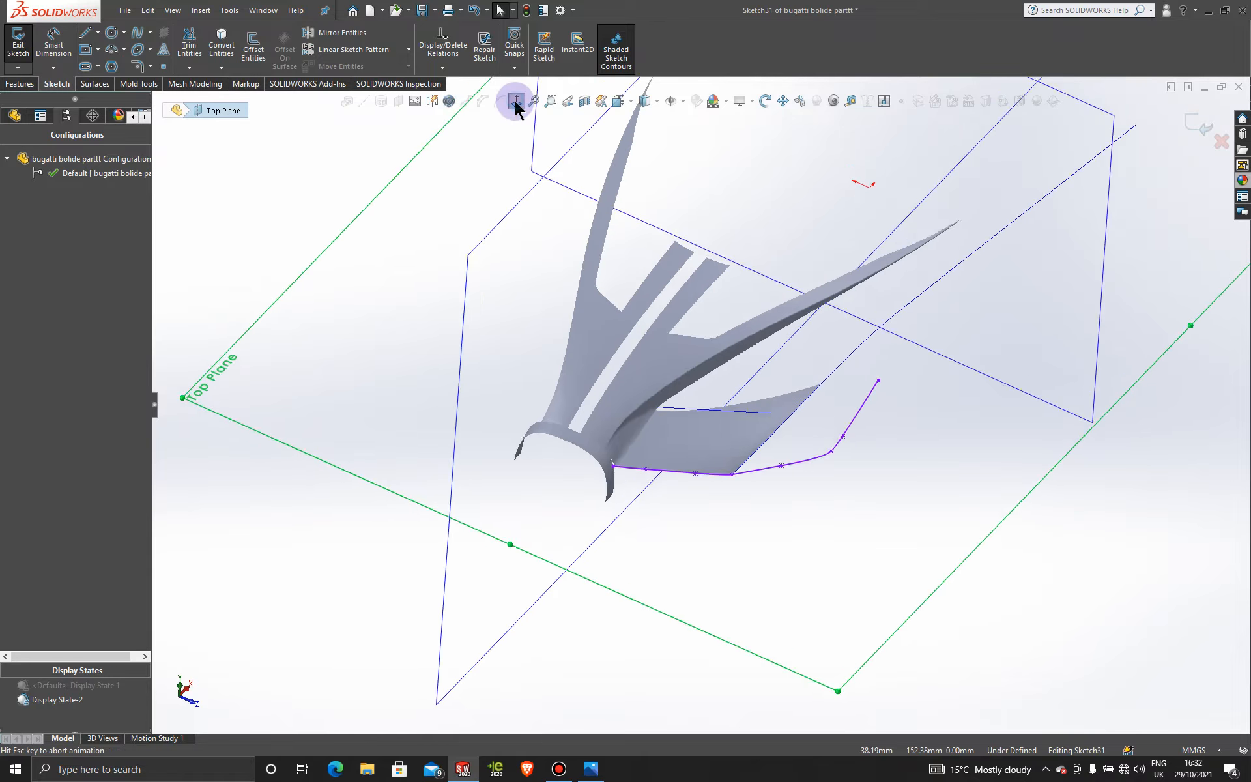
pyautogui.scroll(-5, 515, 411)
pyautogui.scroll(-4, 503, 400)
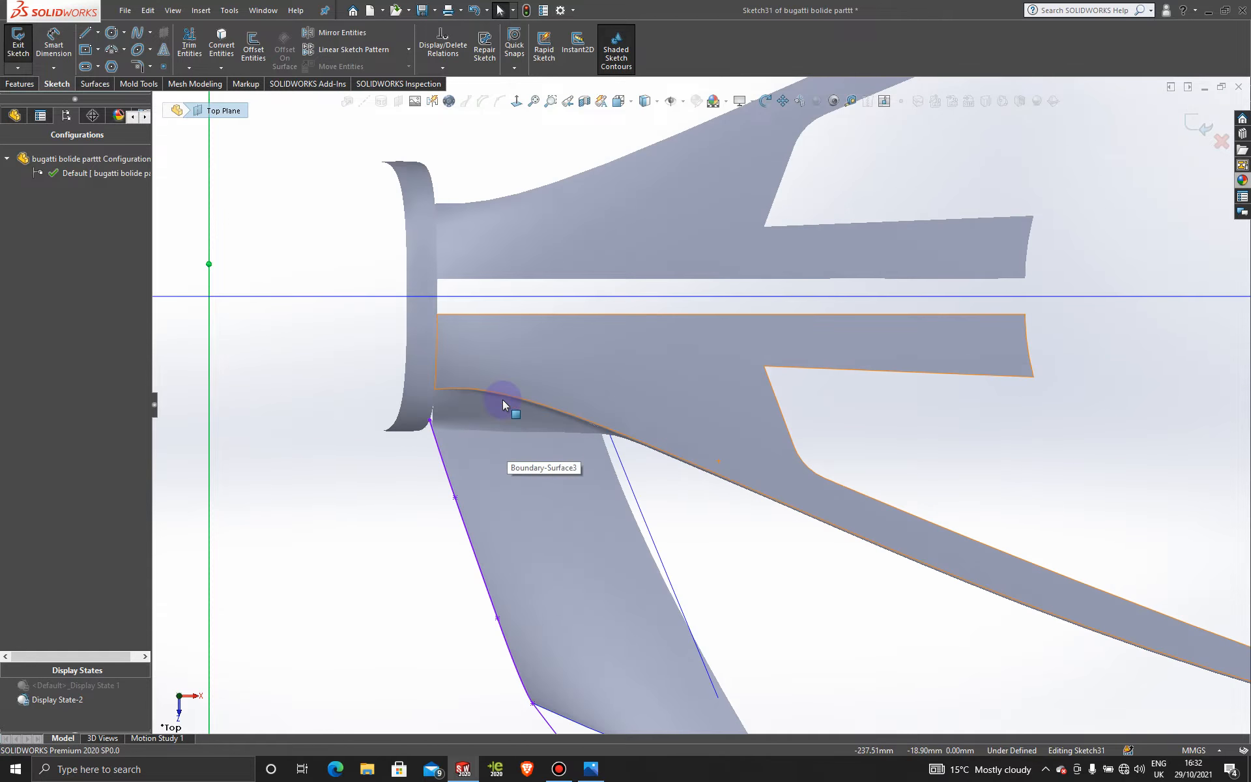
pyautogui.click(85, 36)
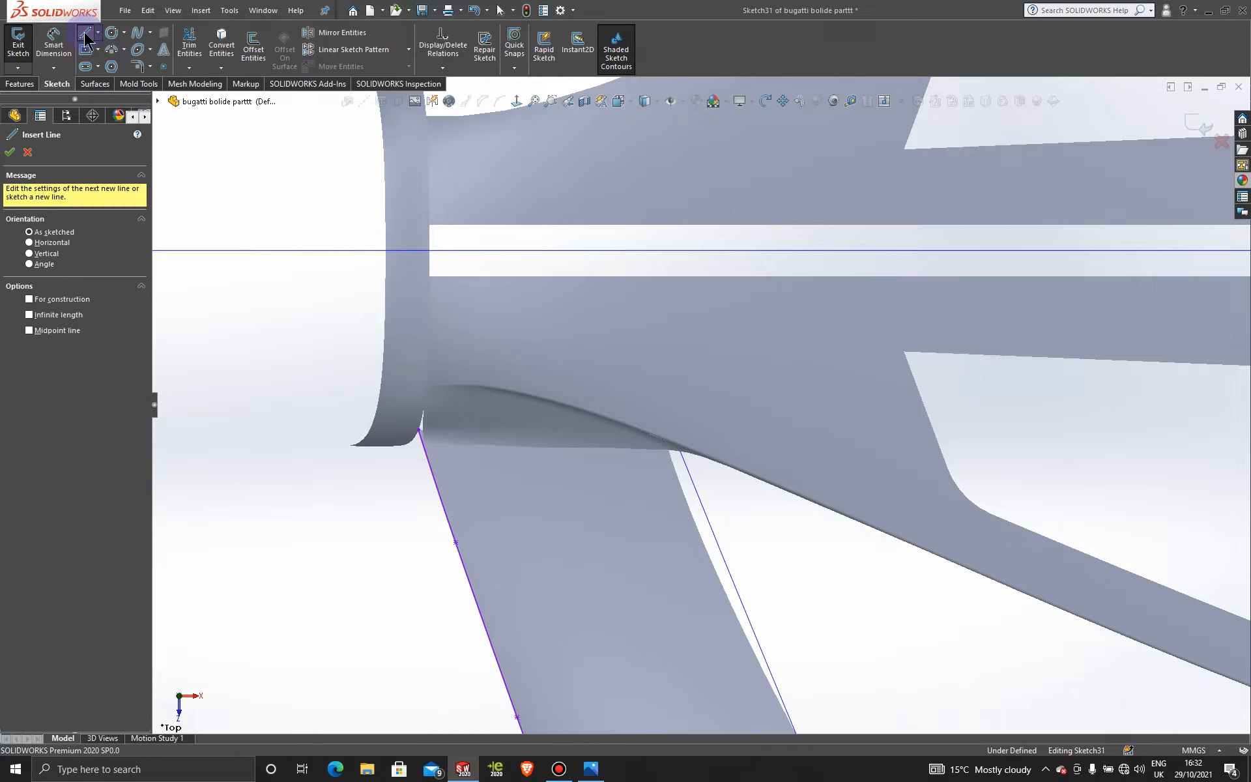
pyautogui.click(26, 155)
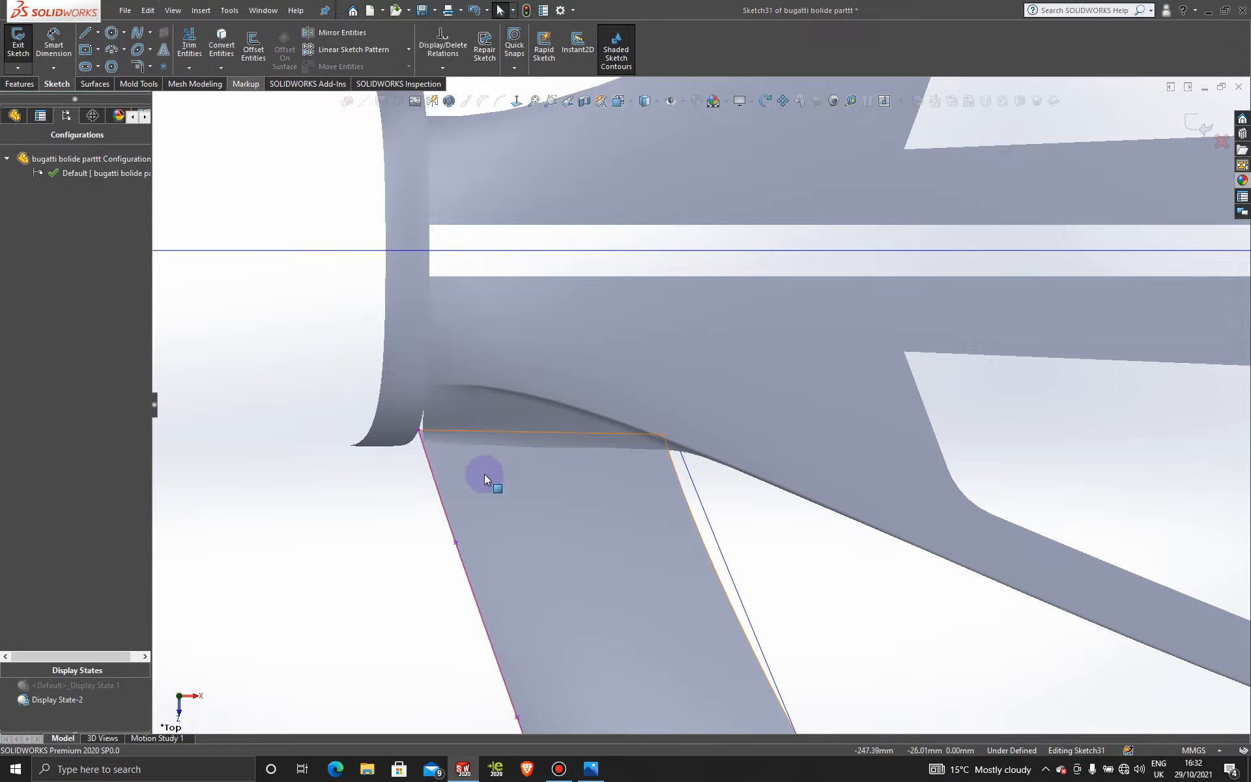
# - Convert the new boundary surface's inner edge, next to the small side surface, into a sketch curve
pyautogui.moveTo(409, 515); pyautogui.dragTo(651, 511, button='middle')
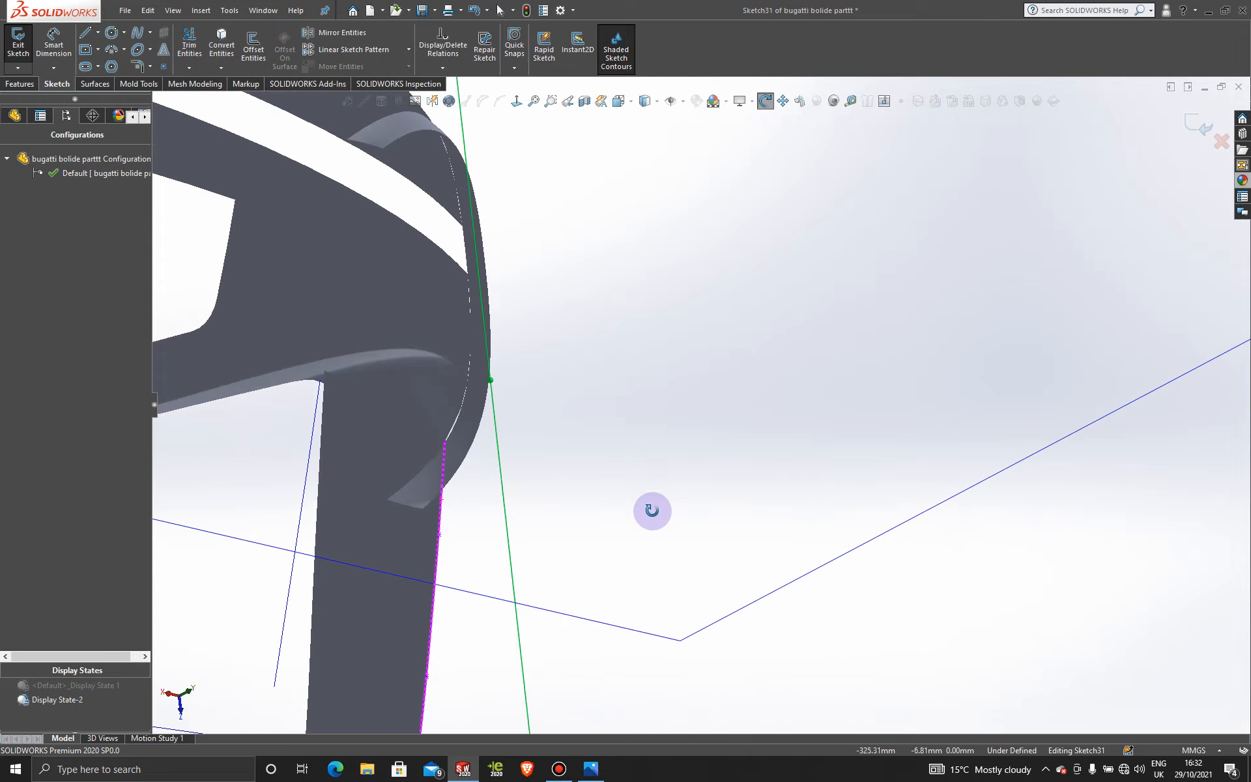
pyautogui.click(421, 430)
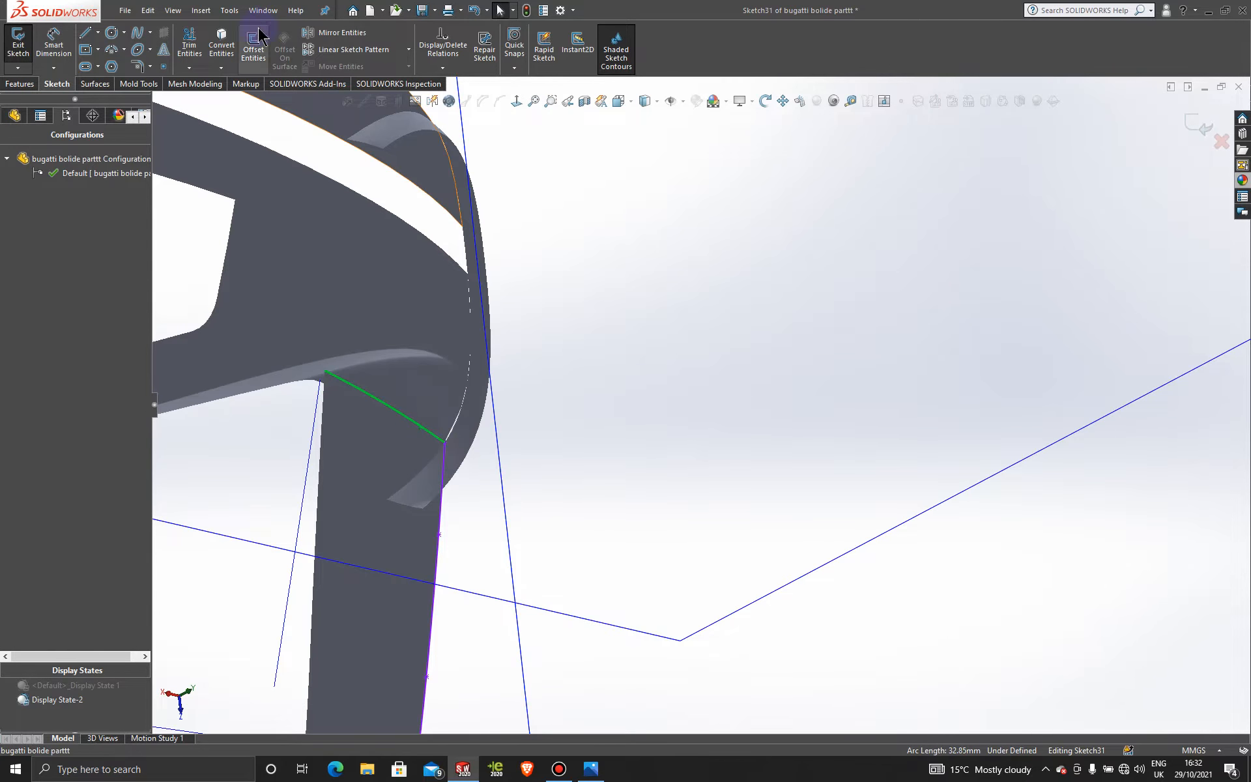
pyautogui.click(221, 45)
pyautogui.moveTo(636, 307); pyautogui.dragTo(425, 315, button='middle')
pyautogui.scroll(8, 427, 313)
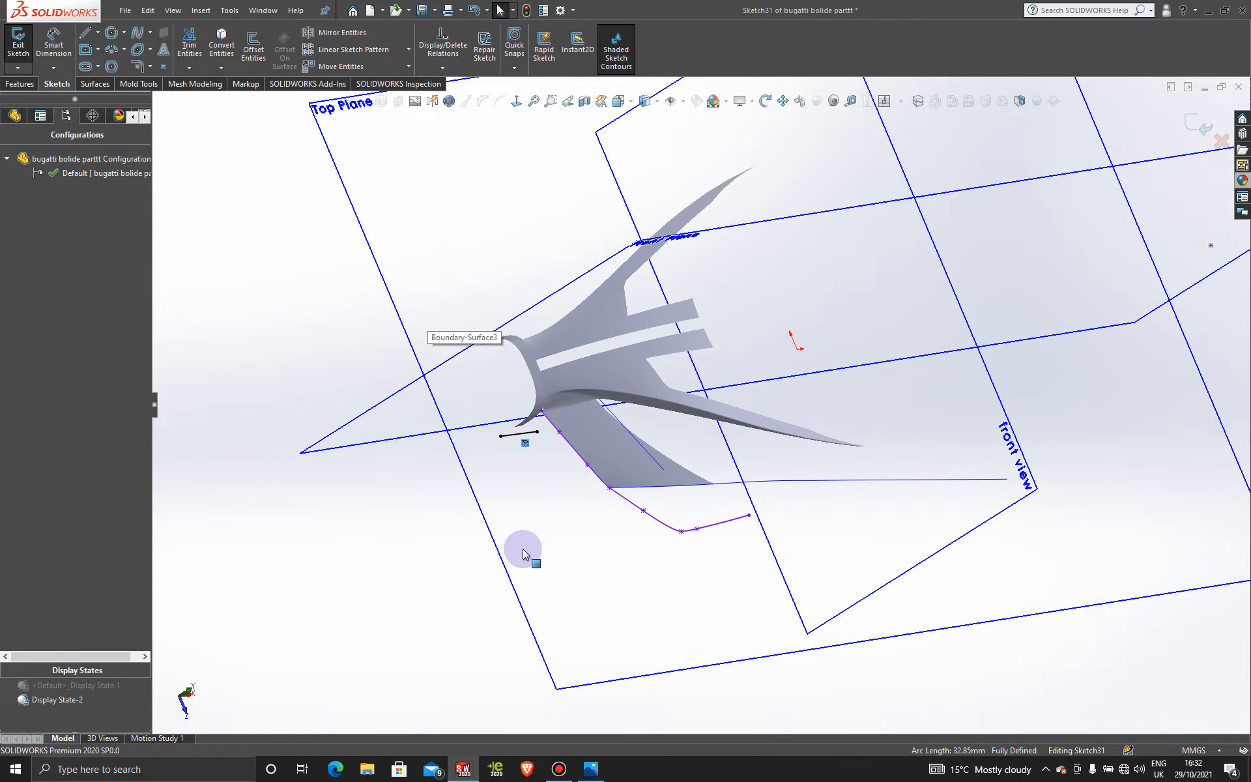
# - Extend both ends of the converted curve past the surface's sides, making it about 43 mm long
pyautogui.press('space')
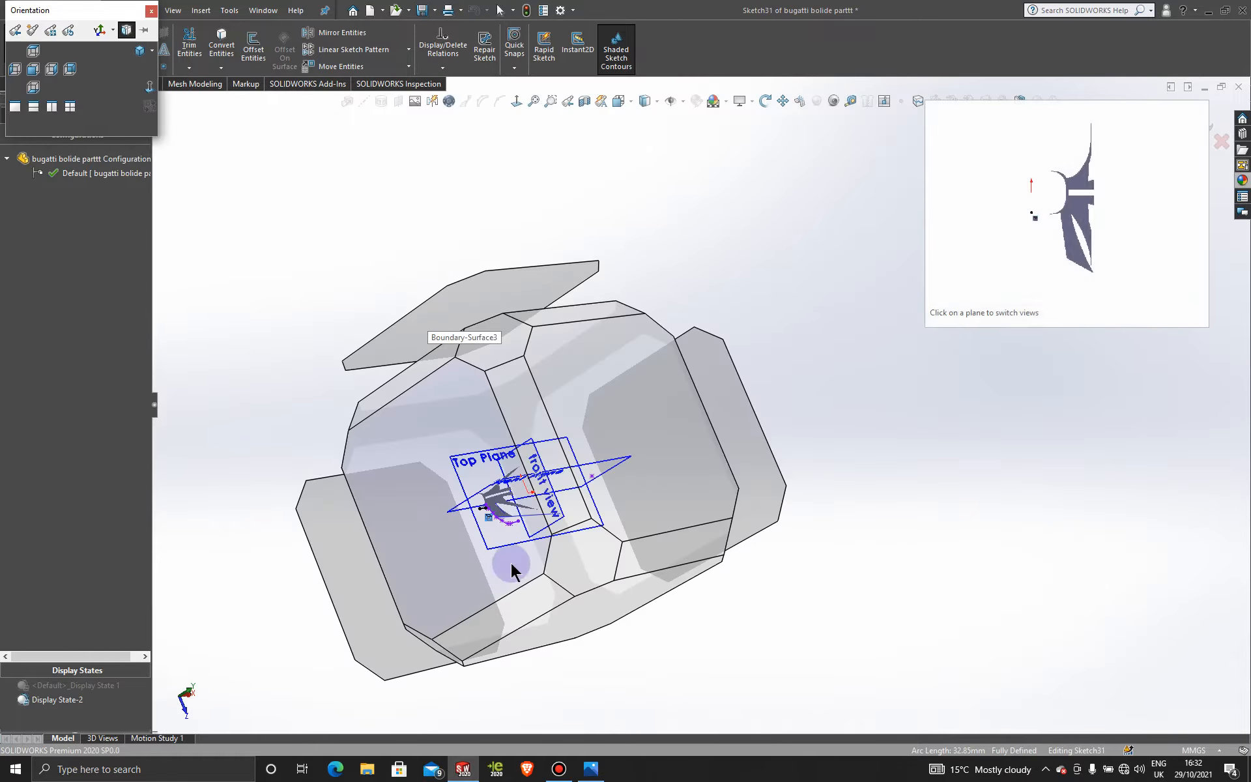
pyautogui.click(631, 390)
pyautogui.scroll(-8, 521, 449)
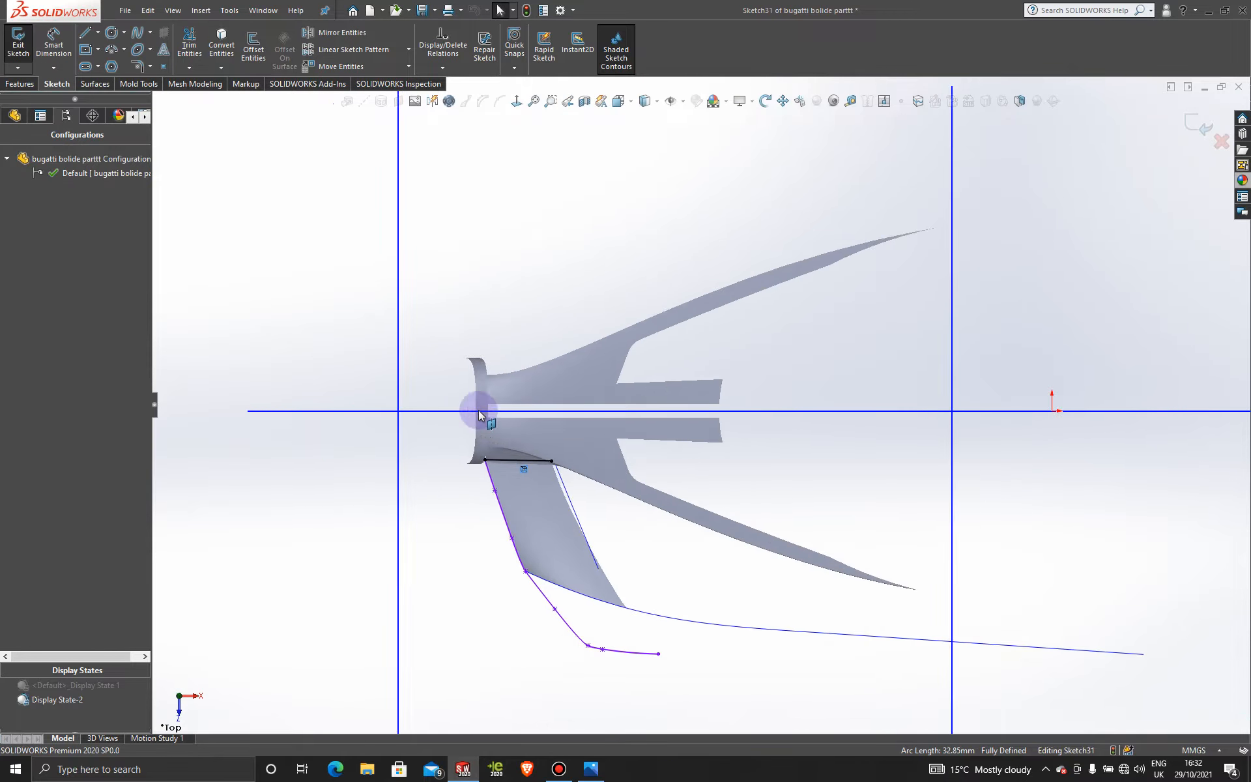
pyautogui.scroll(-5, 528, 460)
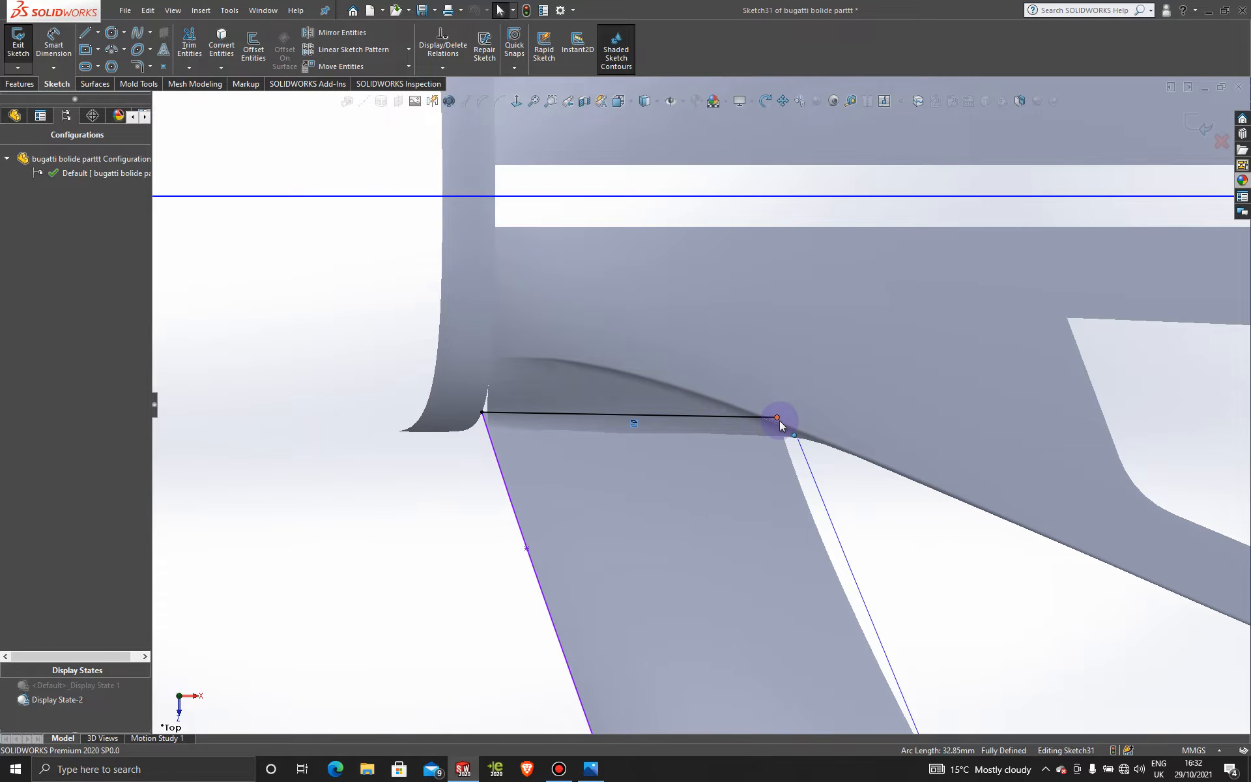
pyautogui.moveTo(783, 419); pyautogui.dragTo(835, 417)
pyautogui.click(483, 414)
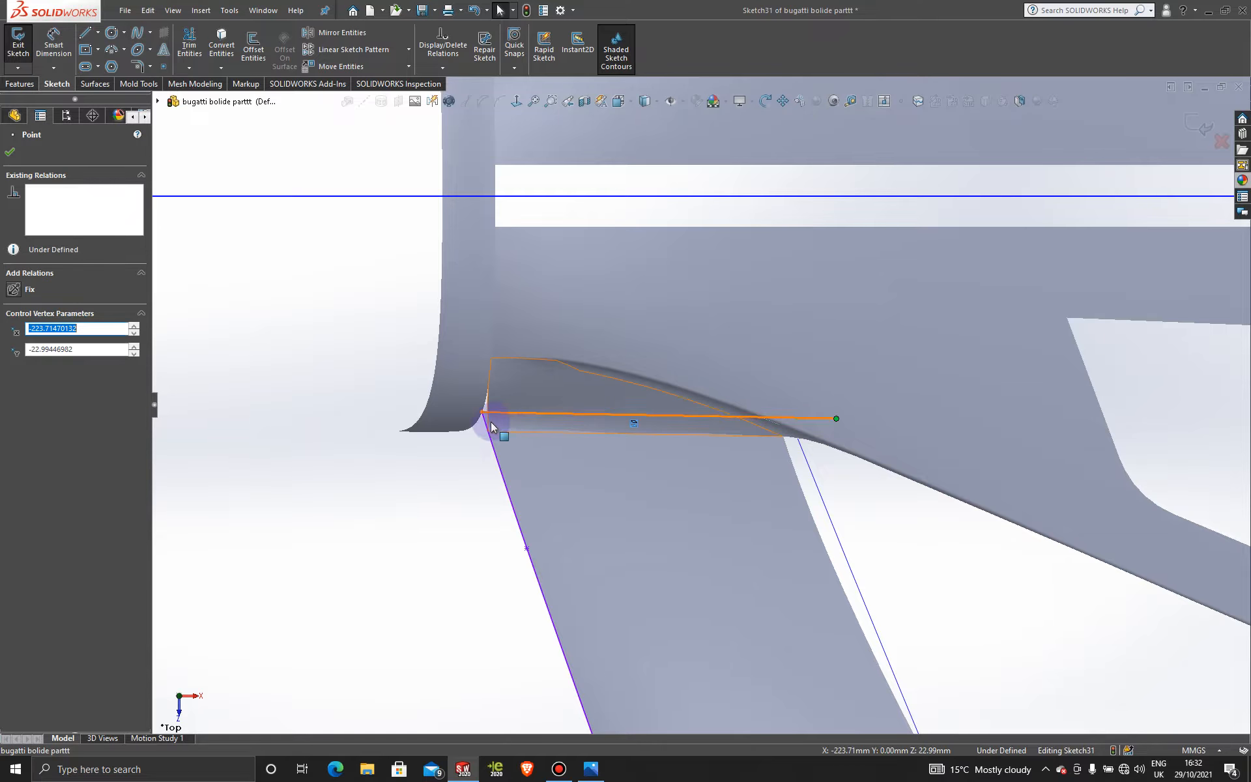
pyautogui.moveTo(483, 415); pyautogui.dragTo(417, 411)
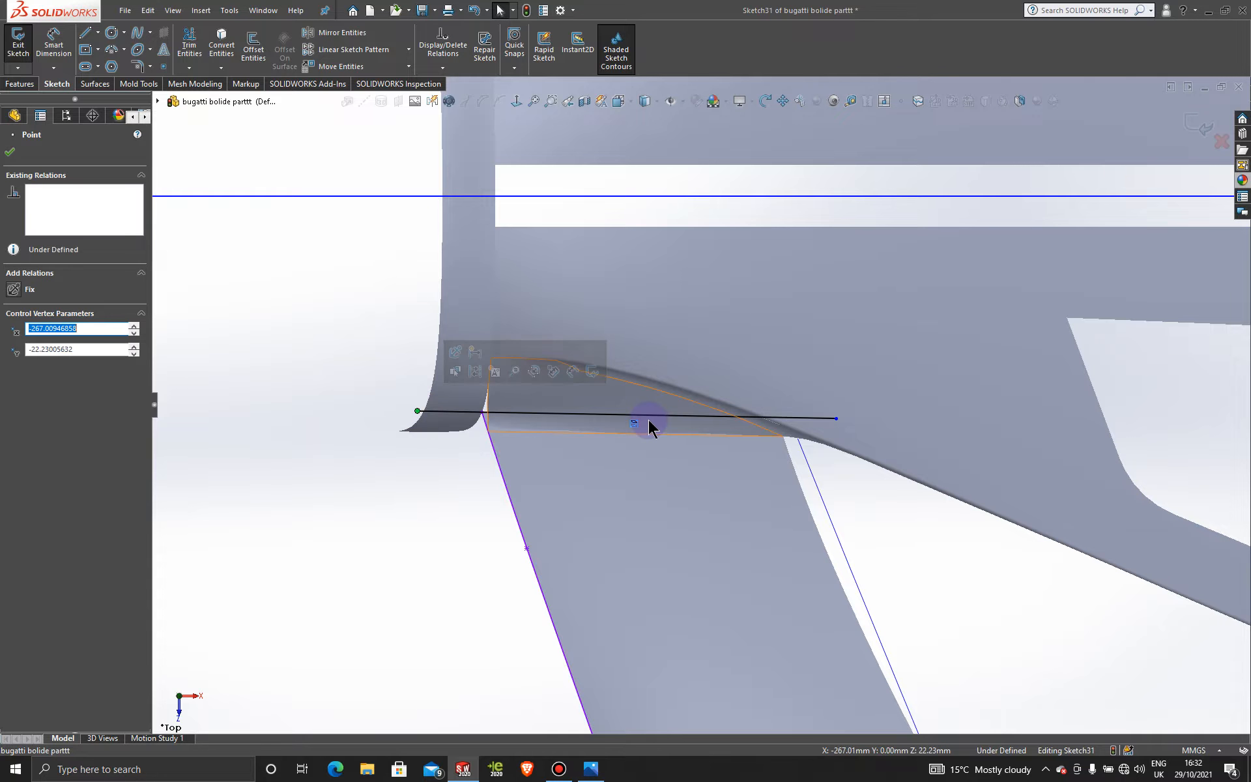
pyautogui.click(639, 422)
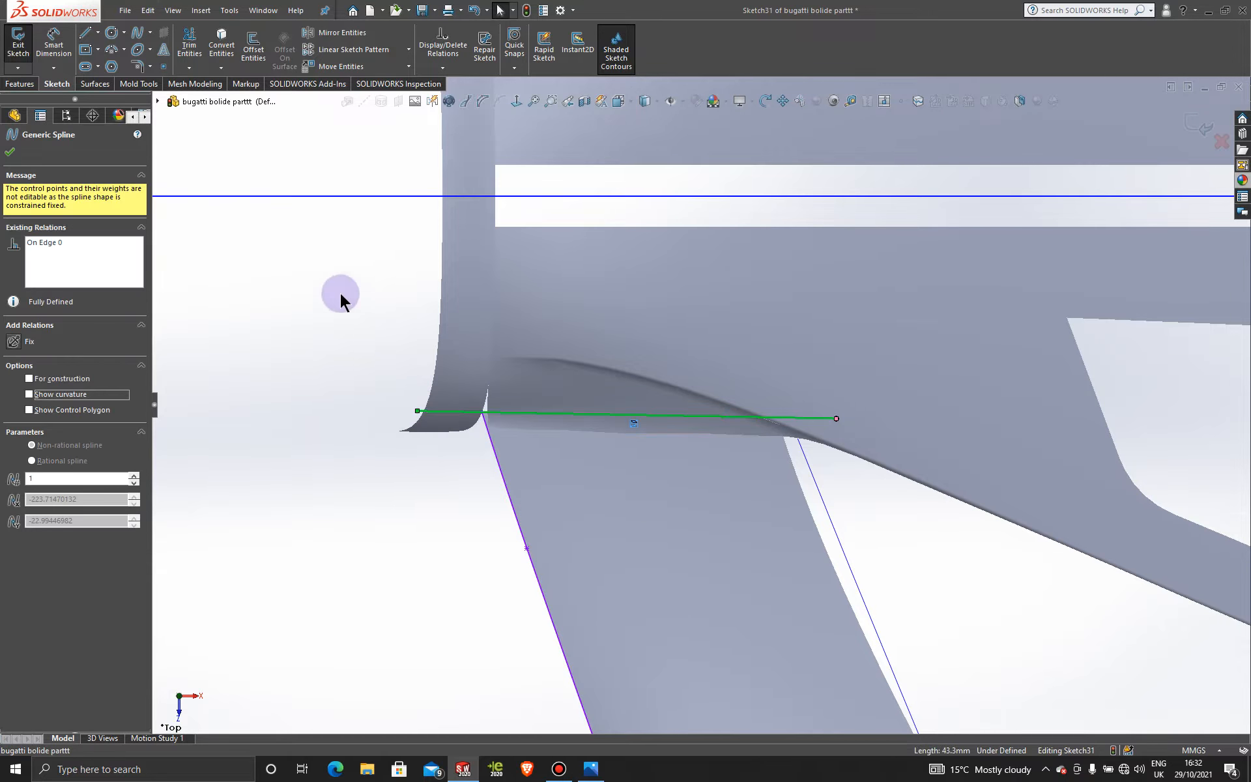
pyautogui.click(10, 155)
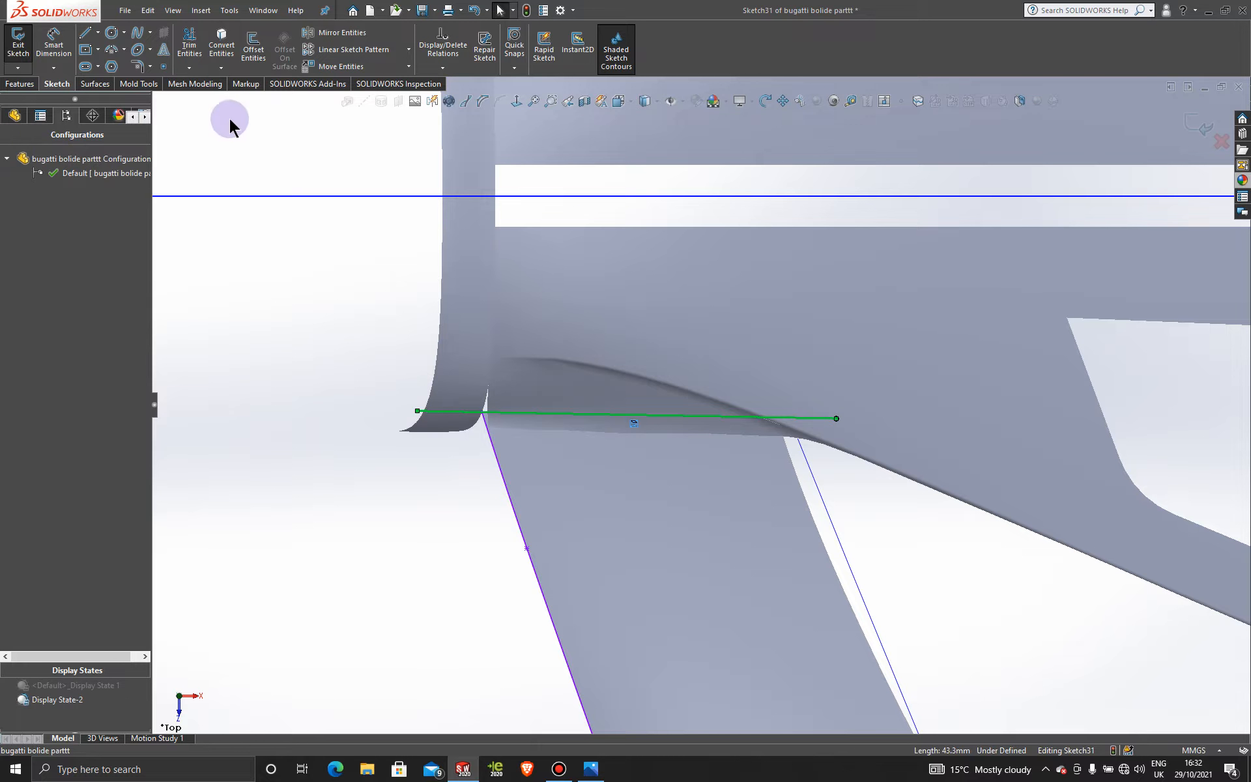
# - Try to offset the converted curve by 1 mm, including with the direction reversed
pyautogui.click(335, 160)
pyautogui.click(253, 46)
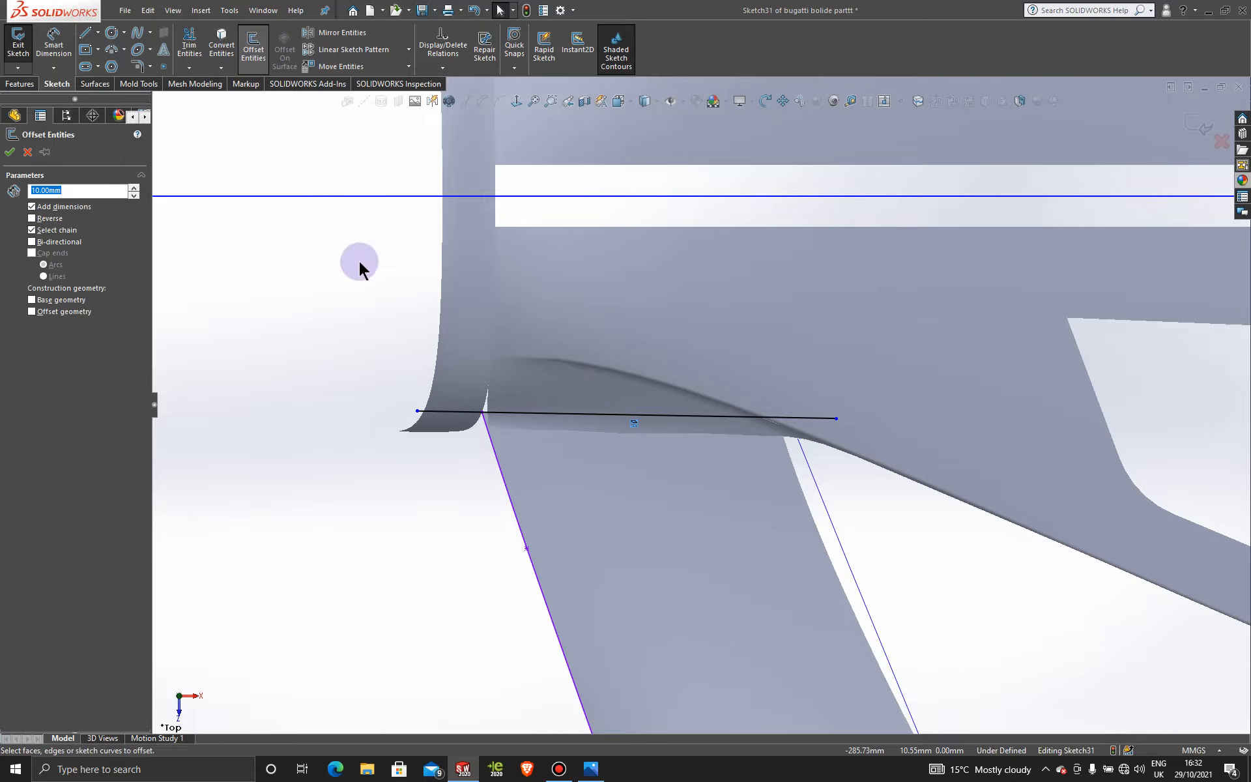
pyautogui.click(452, 410)
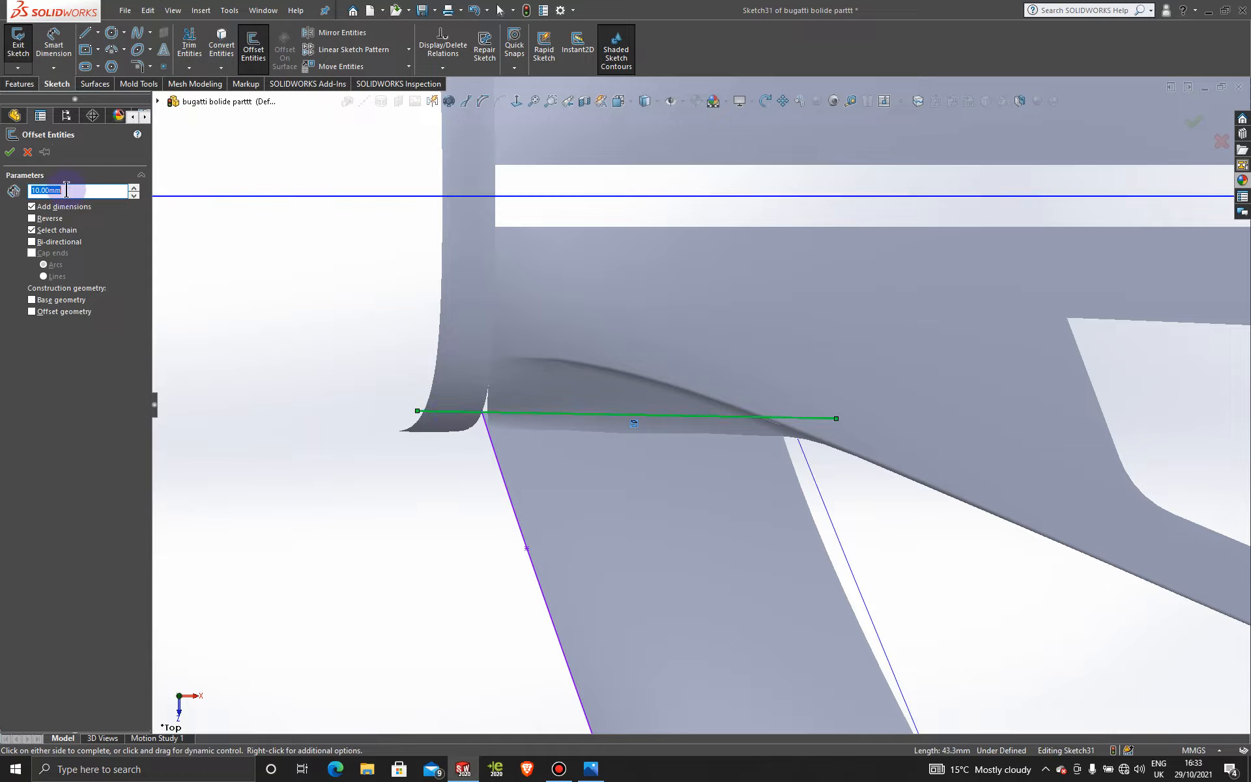
pyautogui.write('1')
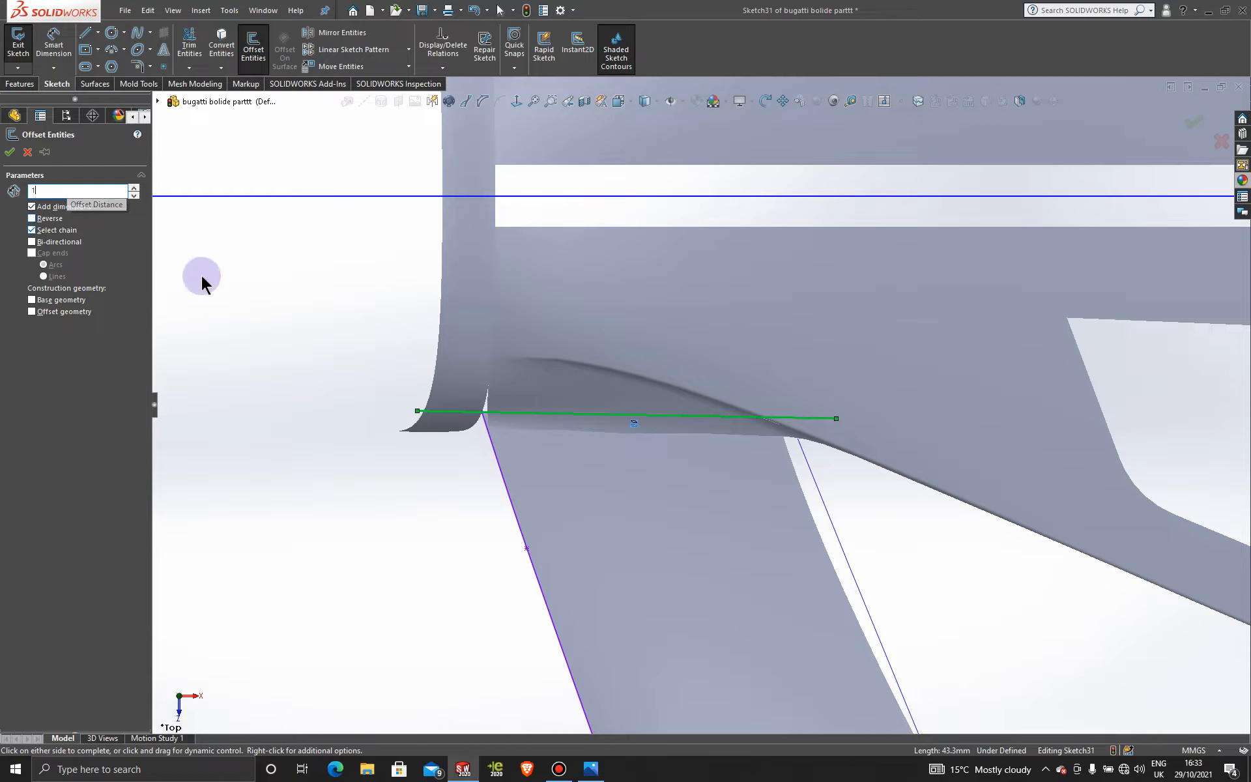
pyautogui.press('Return')
pyautogui.click(732, 326)
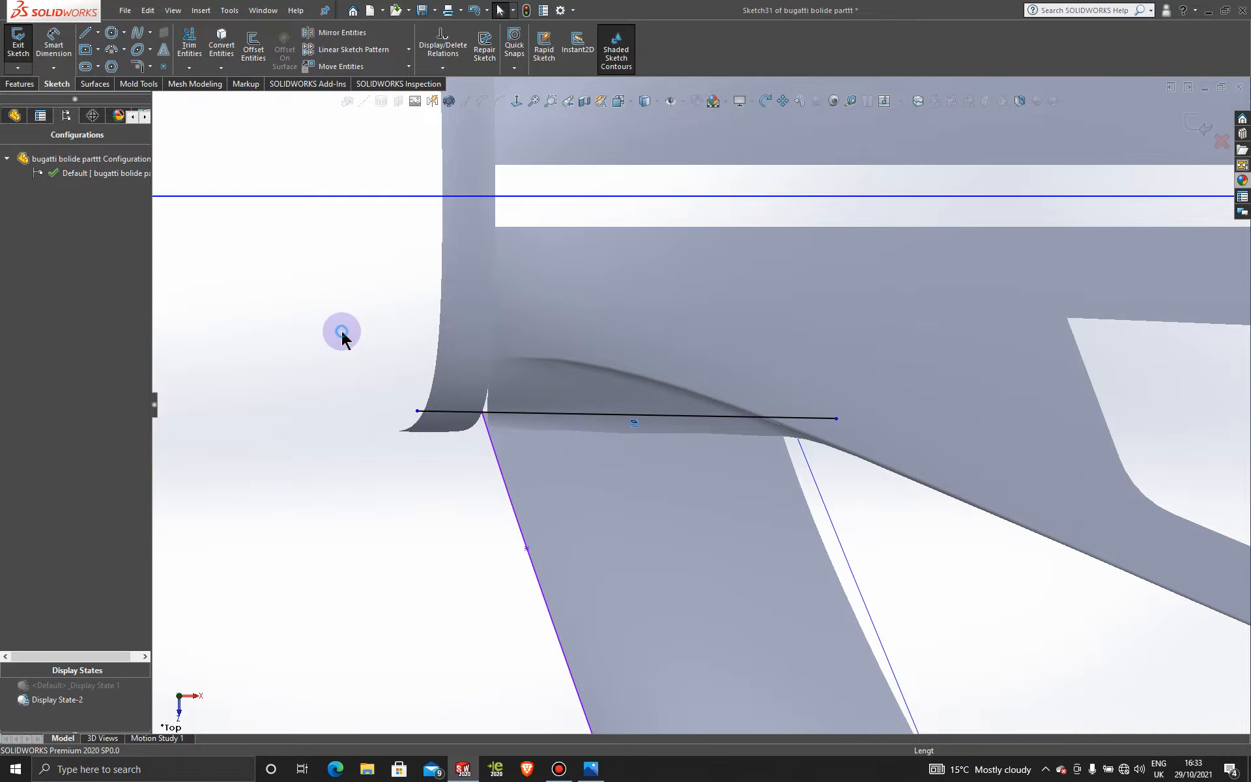
pyautogui.click(254, 47)
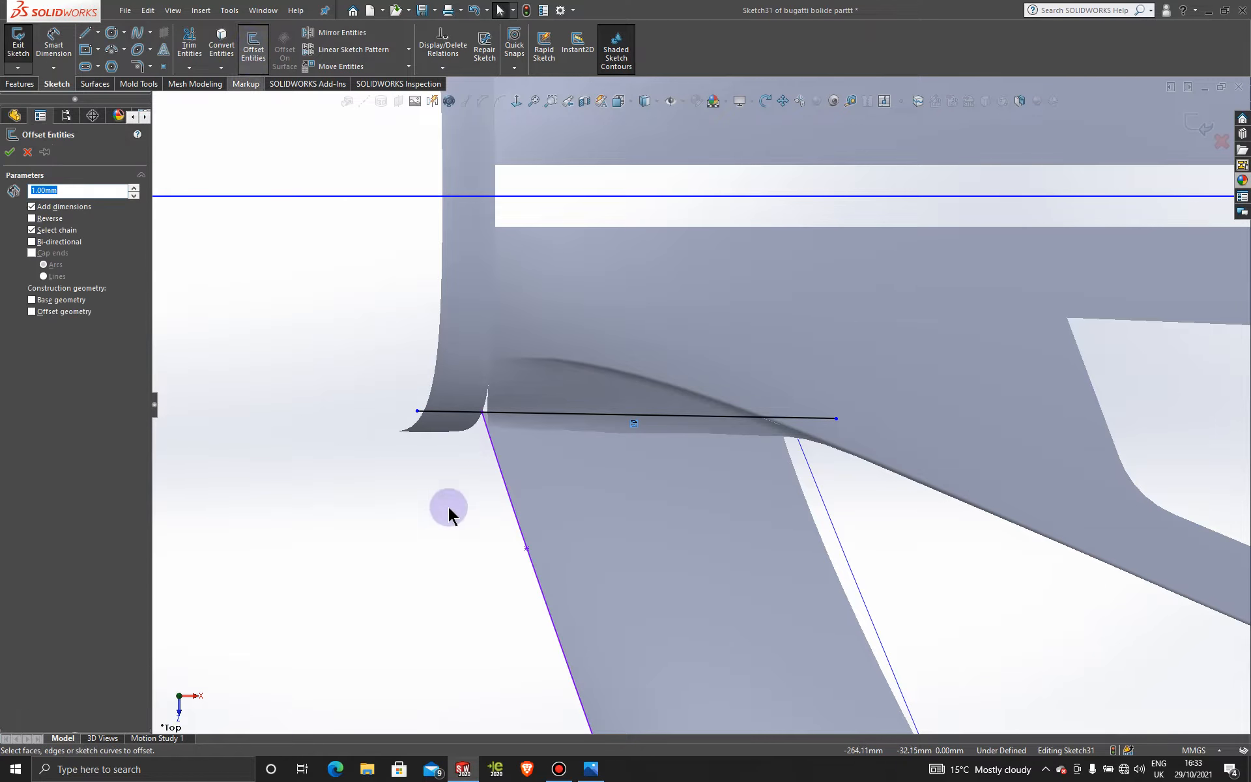
pyautogui.click(436, 411)
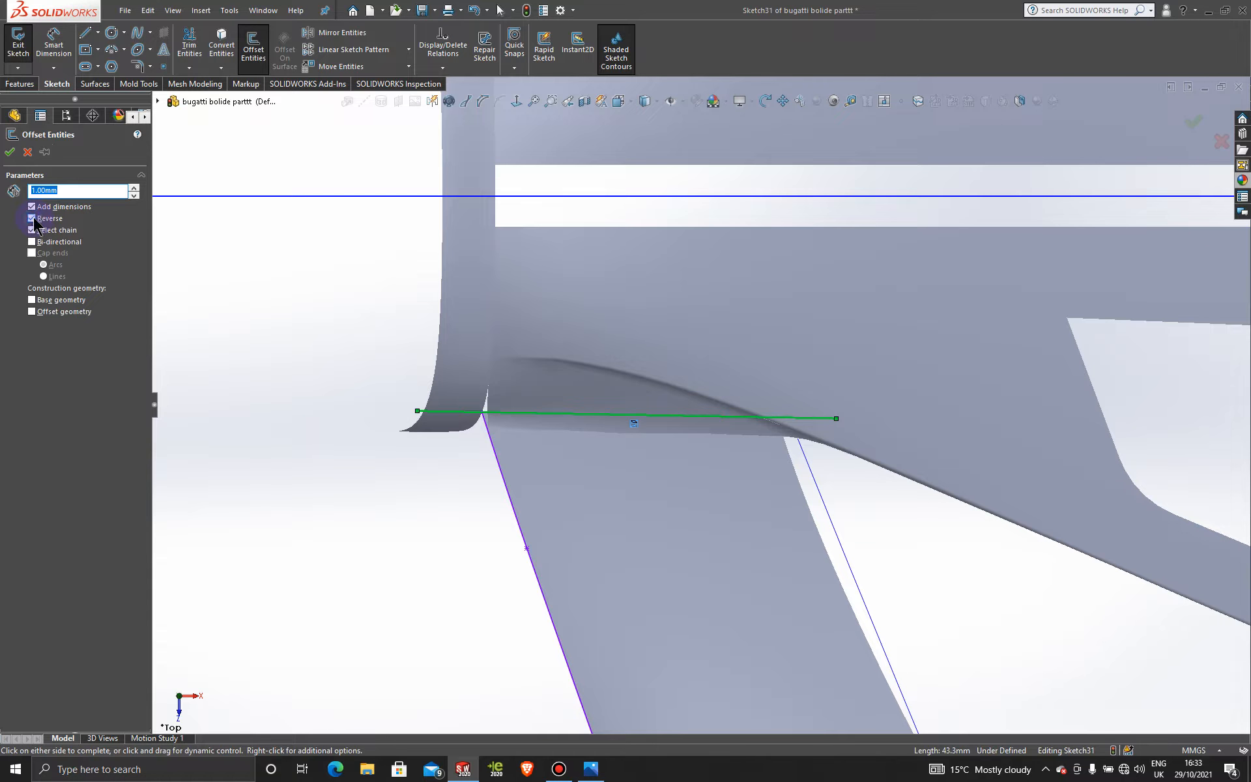
pyautogui.click(27, 152)
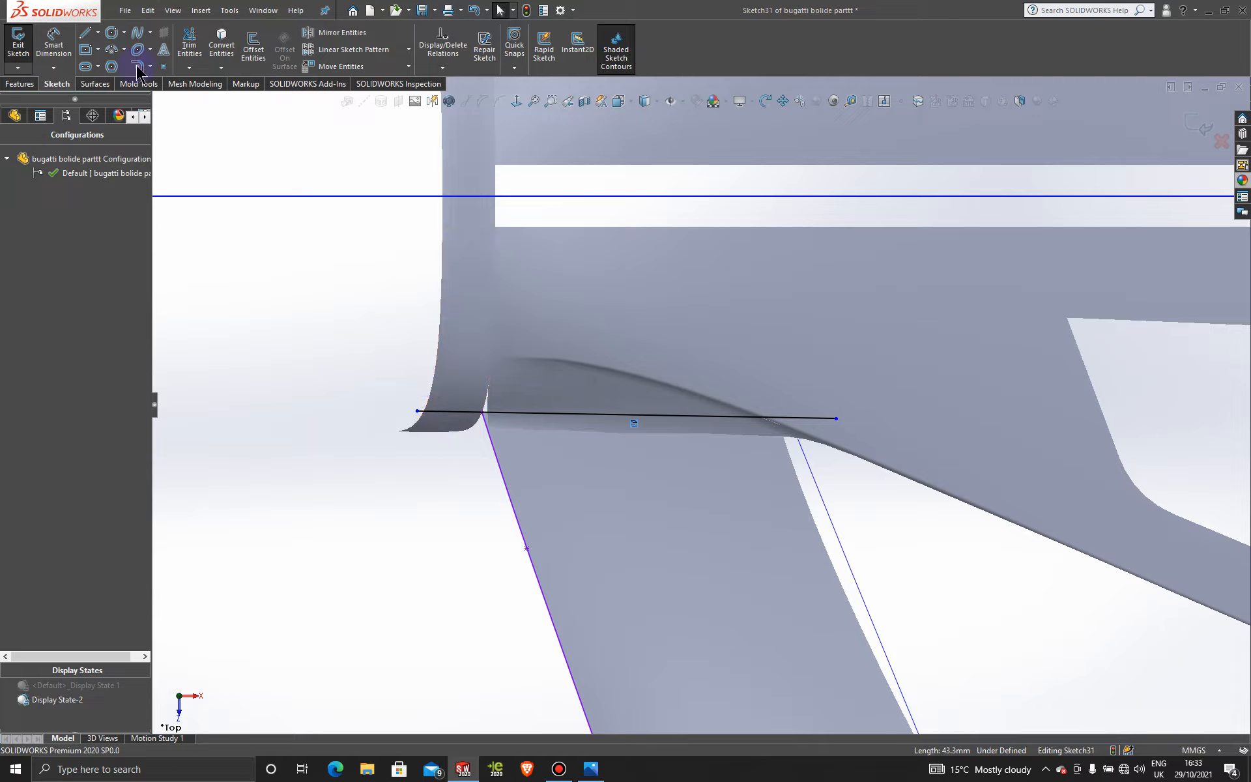
# - Sketch a horizontal line about 39 mm long across the side boundary surface, just outside the converted curve
pyautogui.click(86, 36)
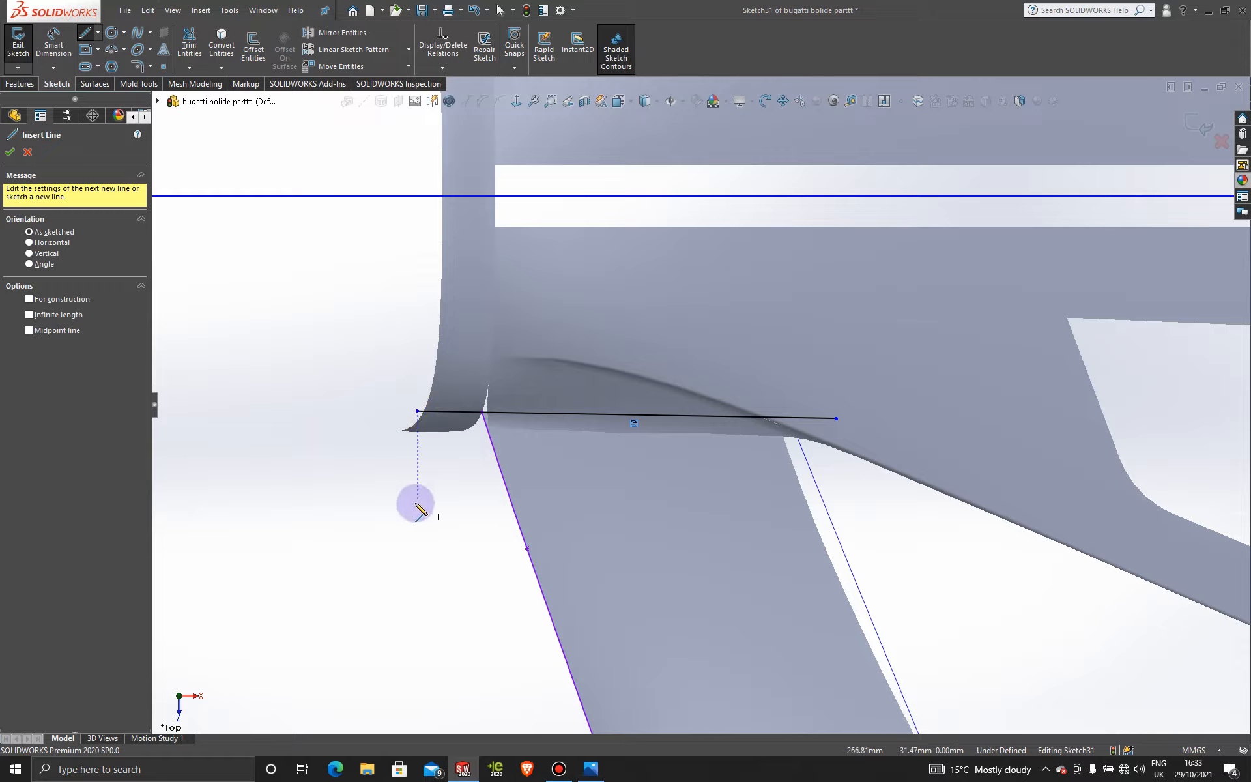
pyautogui.click(448, 452)
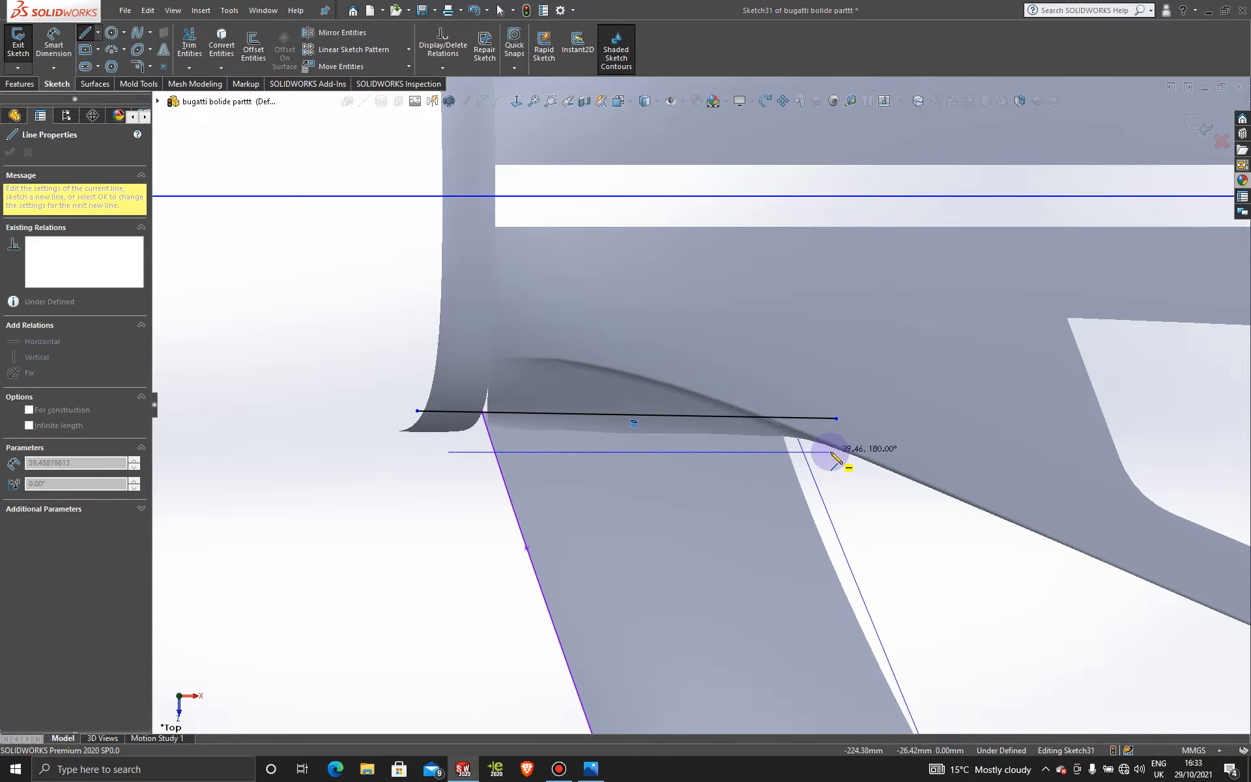
pyautogui.click(825, 452)
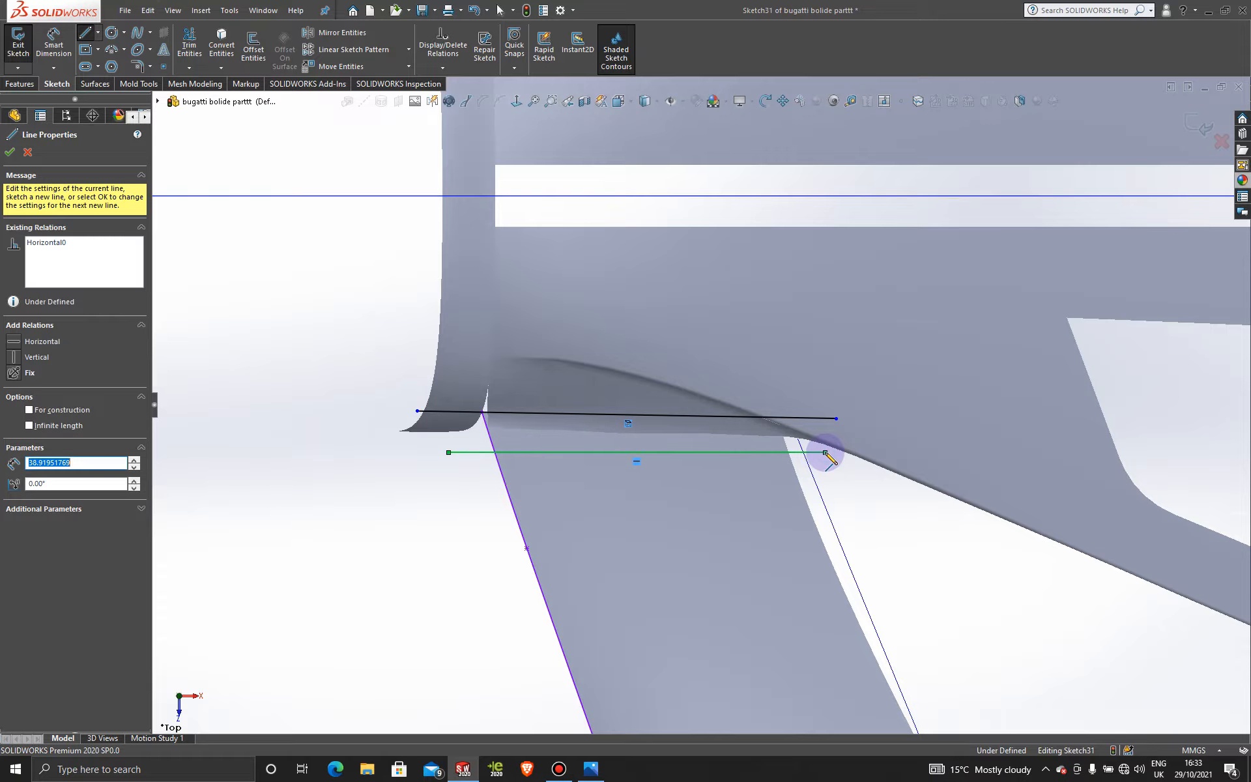
pyautogui.press('Escape')
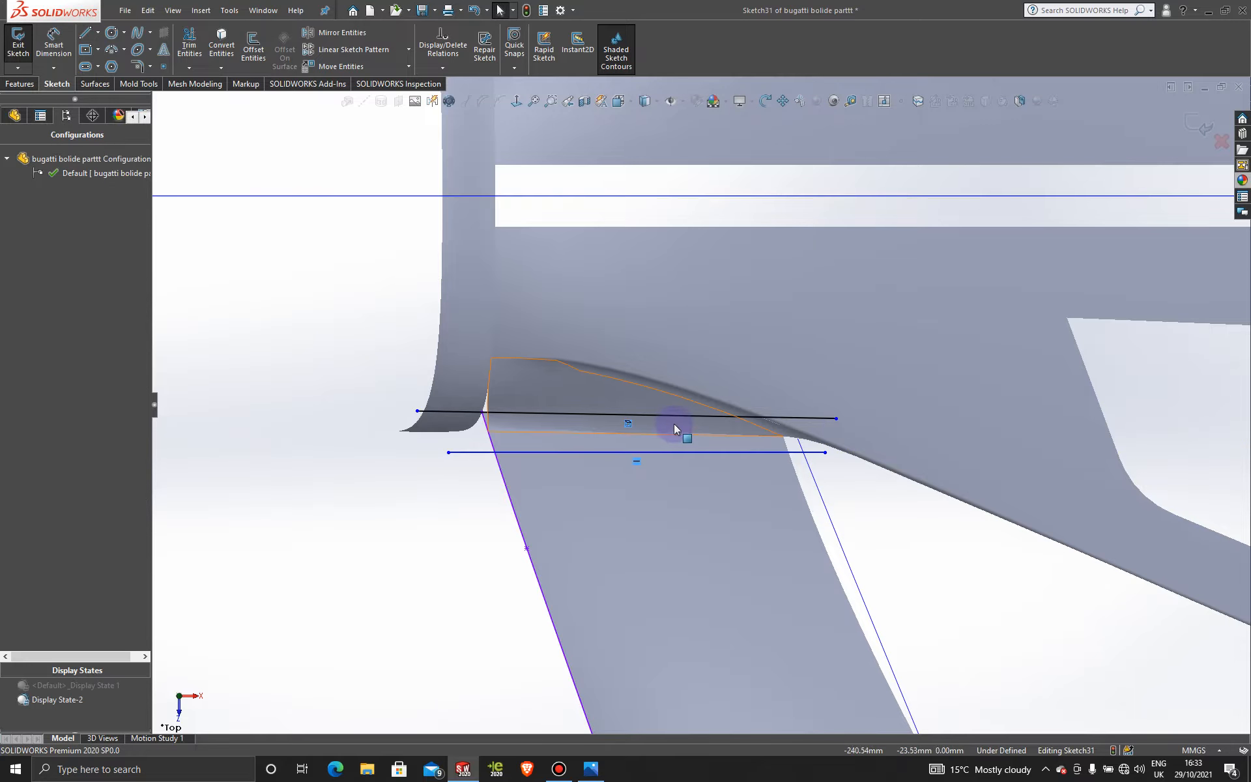
pyautogui.click(696, 453)
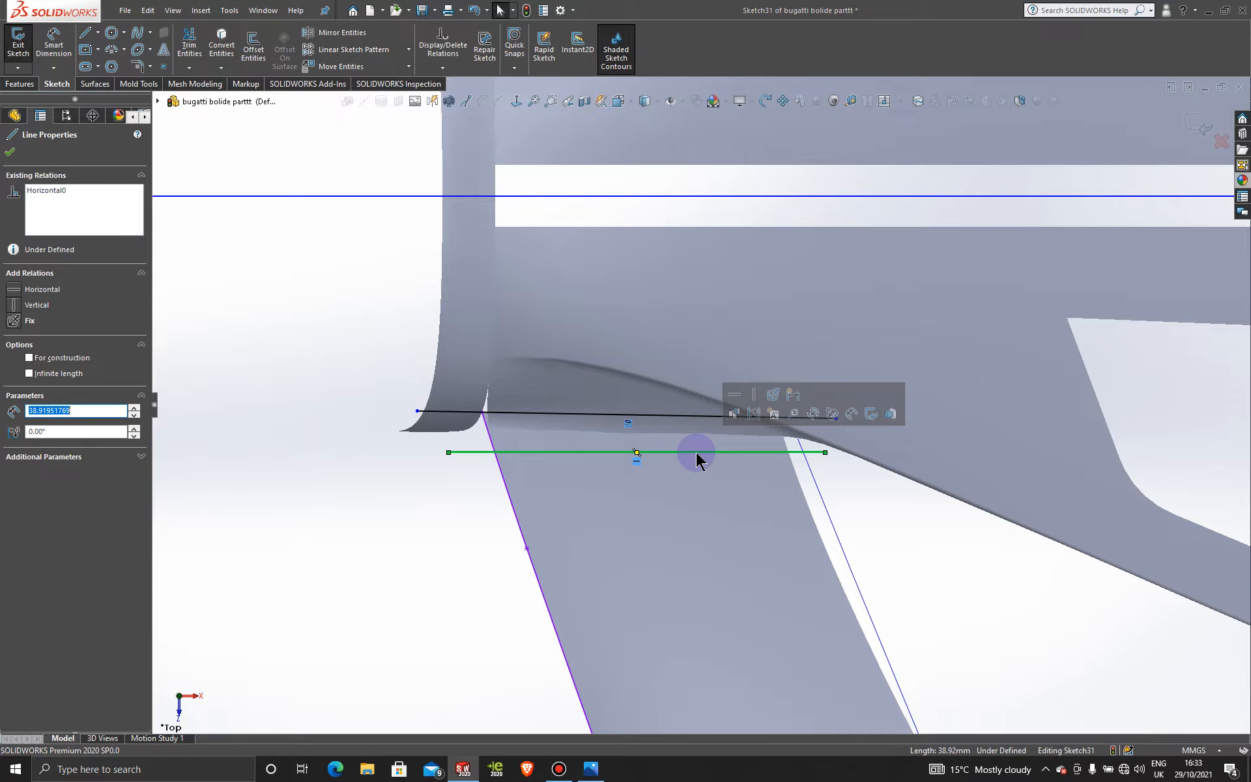
pyautogui.keyDown('ctrl'); pyautogui.click(682, 417); pyautogui.keyUp('ctrl')
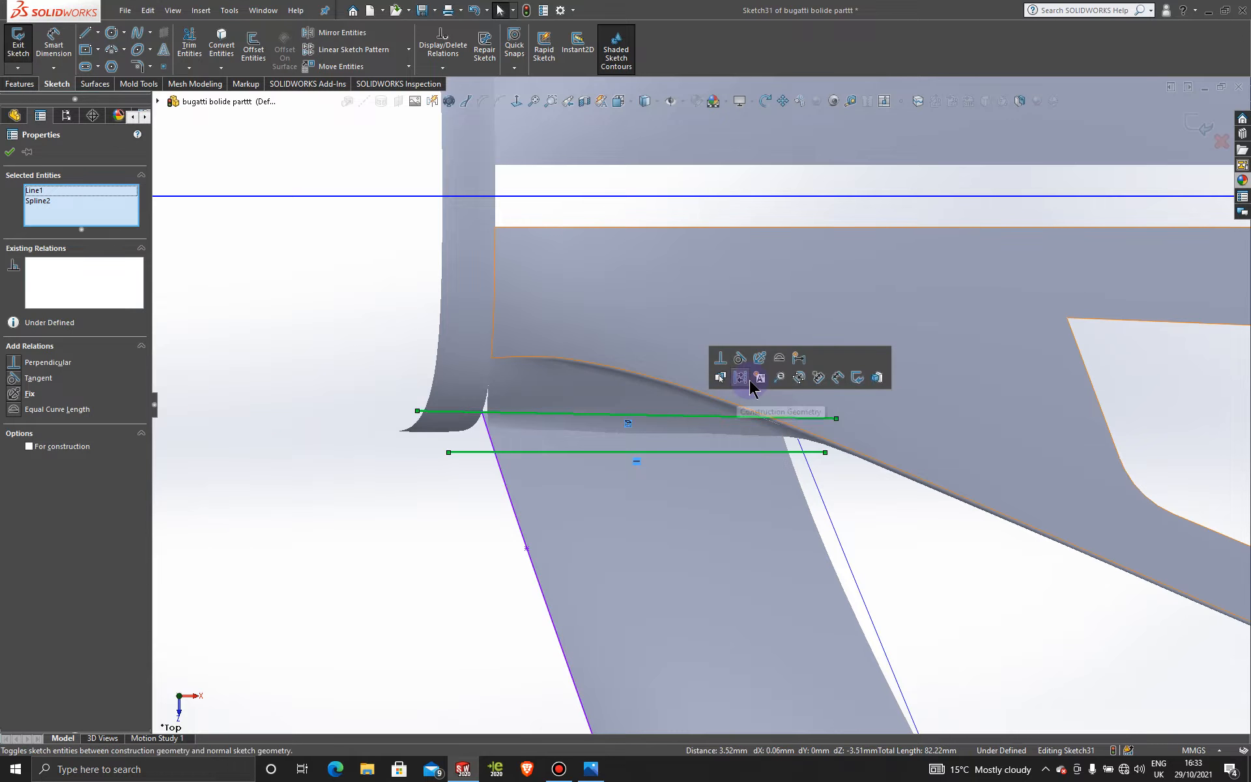
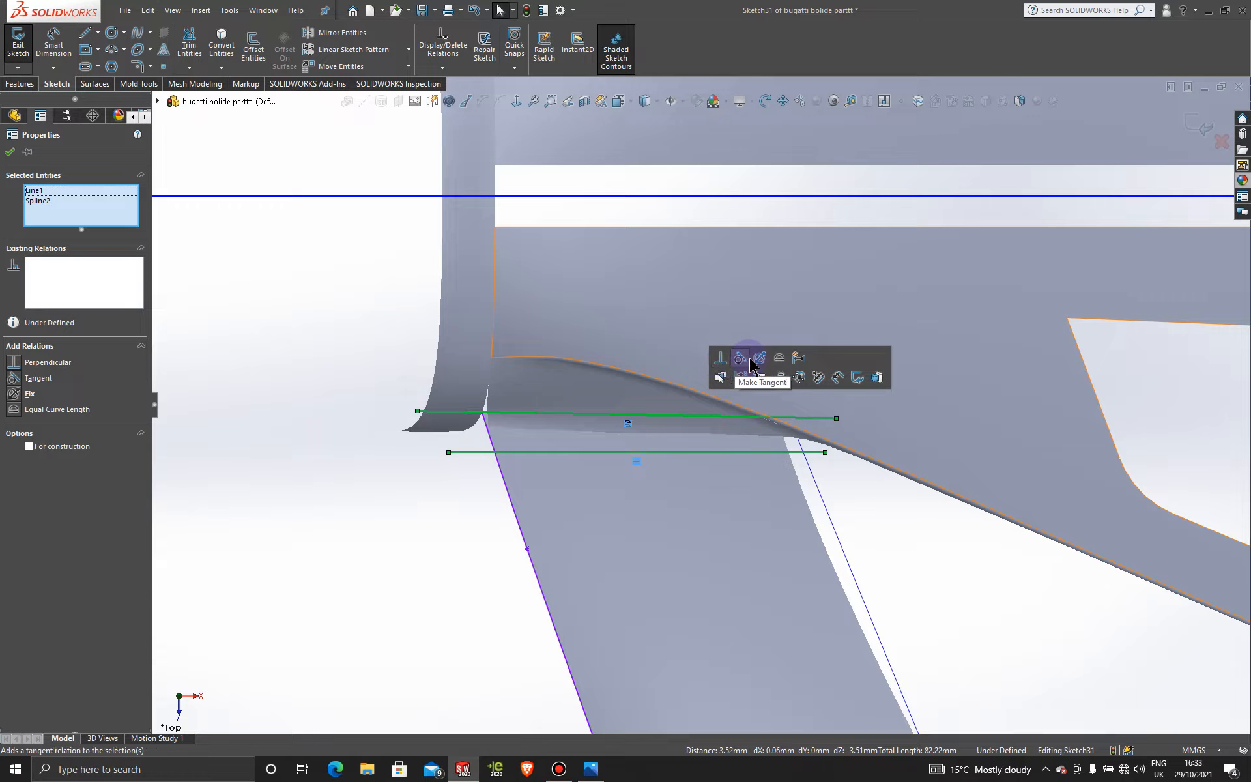
pyautogui.click(9, 153)
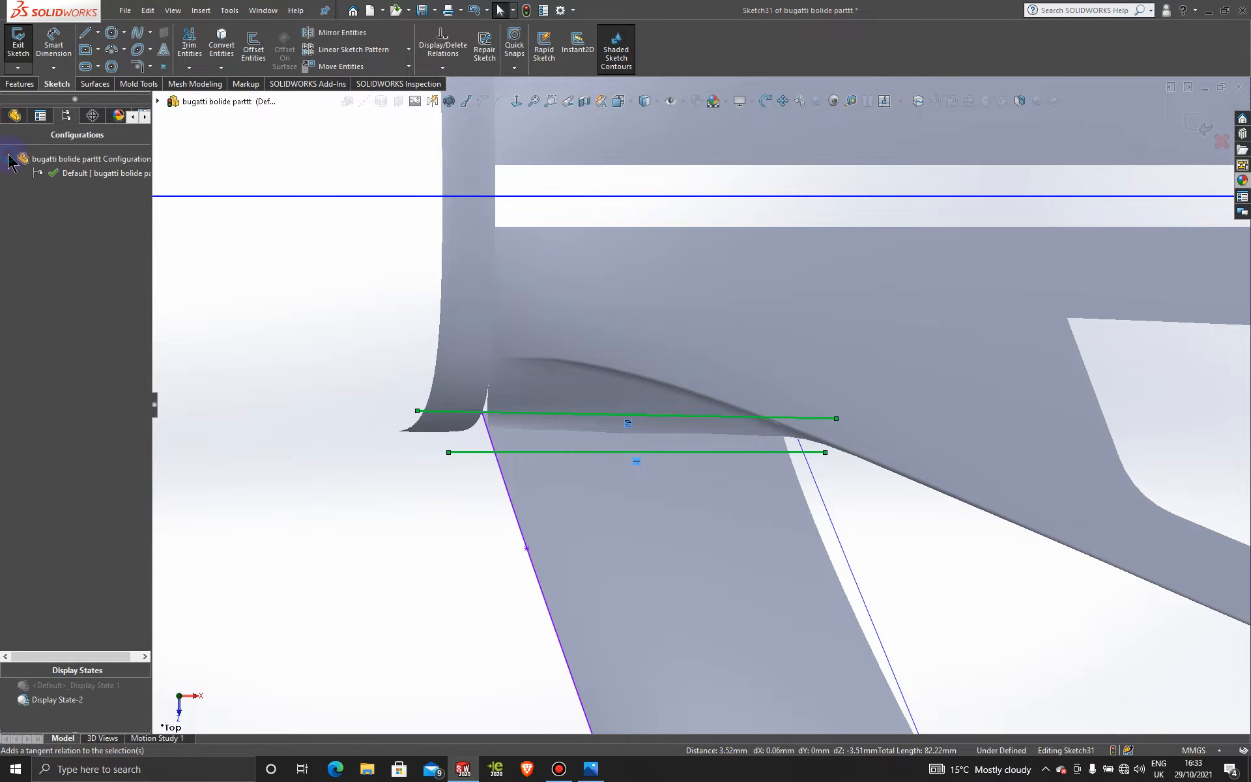
# - Move the horizontal line slightly farther from the converted curve and trim the converted curve away
pyautogui.scroll(-1, 684, 473)
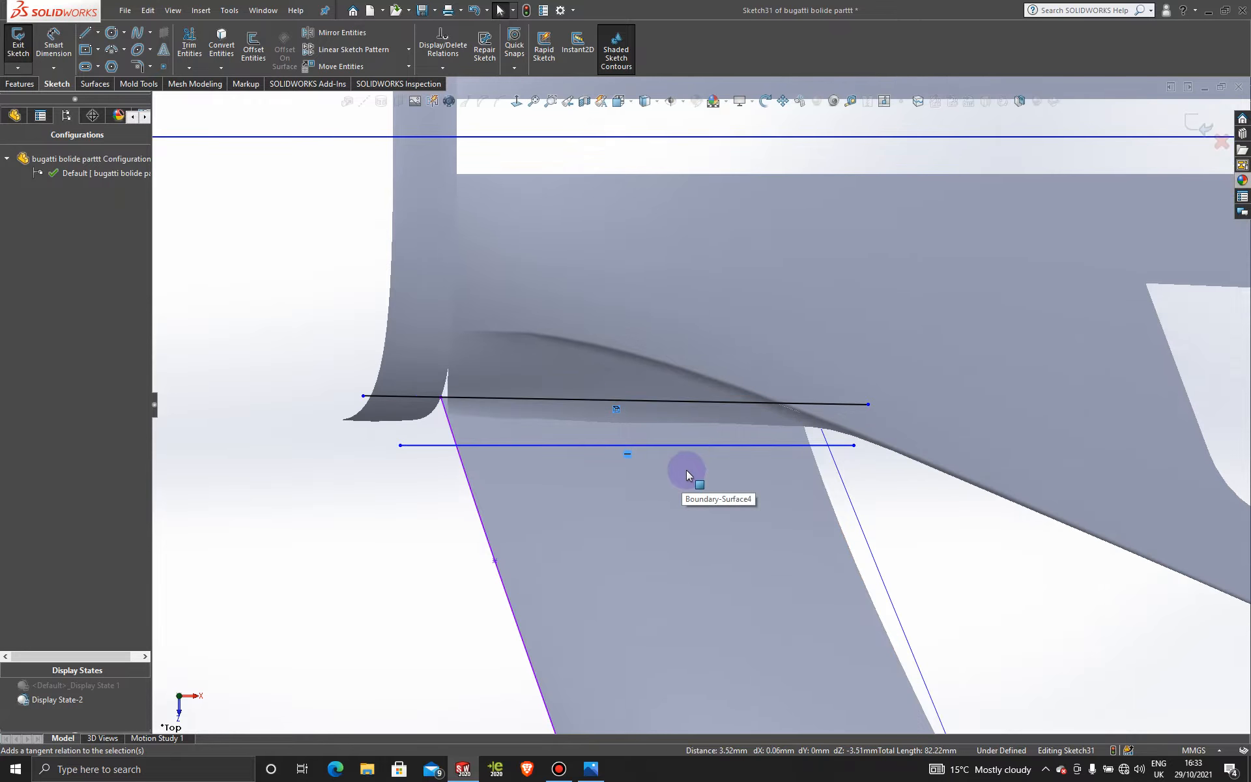
pyautogui.moveTo(687, 444)
pyautogui.mouseDown()
pyautogui.moveTo(697, 487)
pyautogui.moveTo(695, 451)
pyautogui.mouseUp()
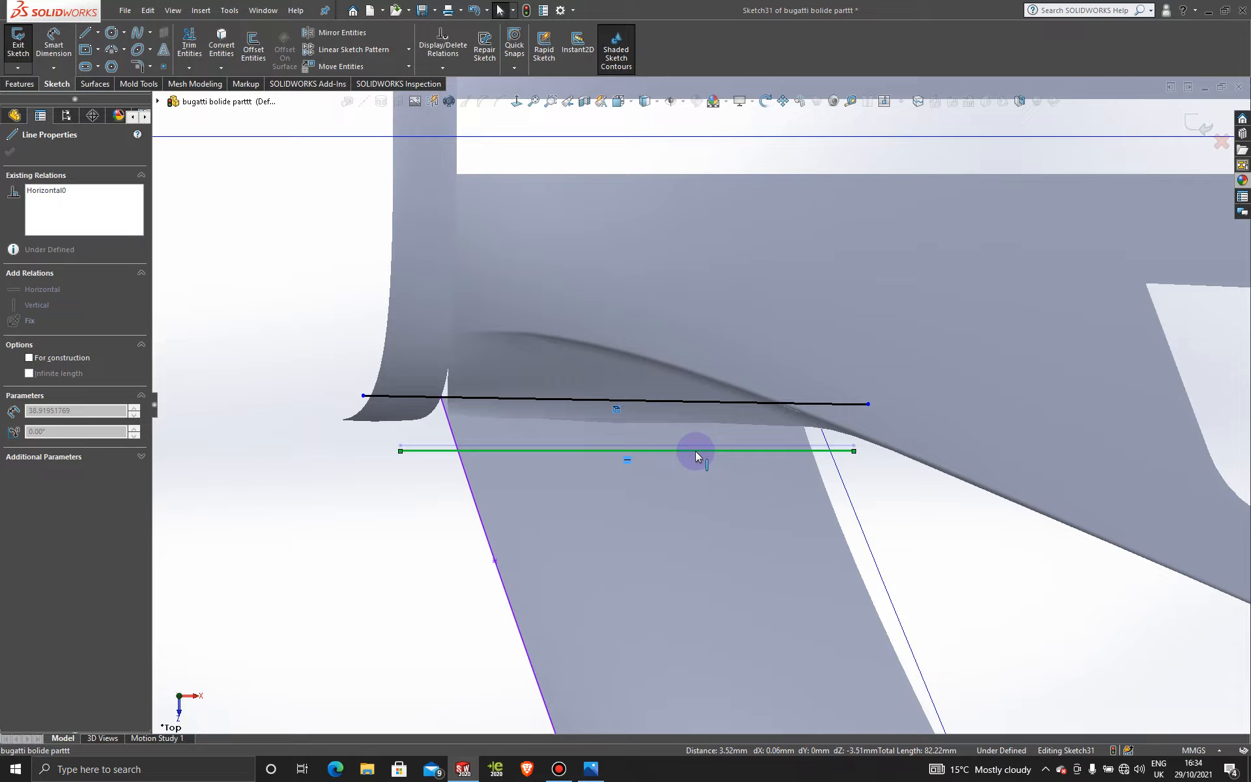
pyautogui.moveTo(694, 451); pyautogui.dragTo(695, 451)
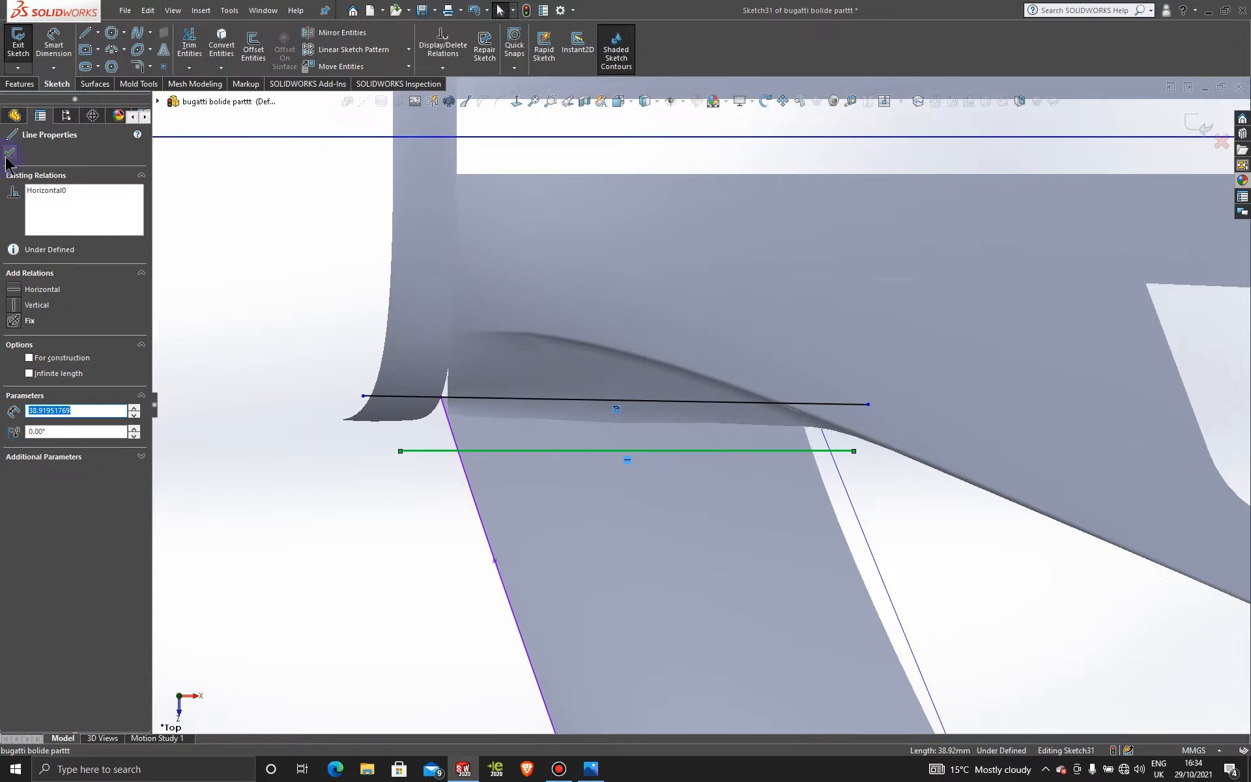
pyautogui.click(9, 154)
pyautogui.click(189, 46)
pyautogui.moveTo(525, 318); pyautogui.dragTo(531, 419)
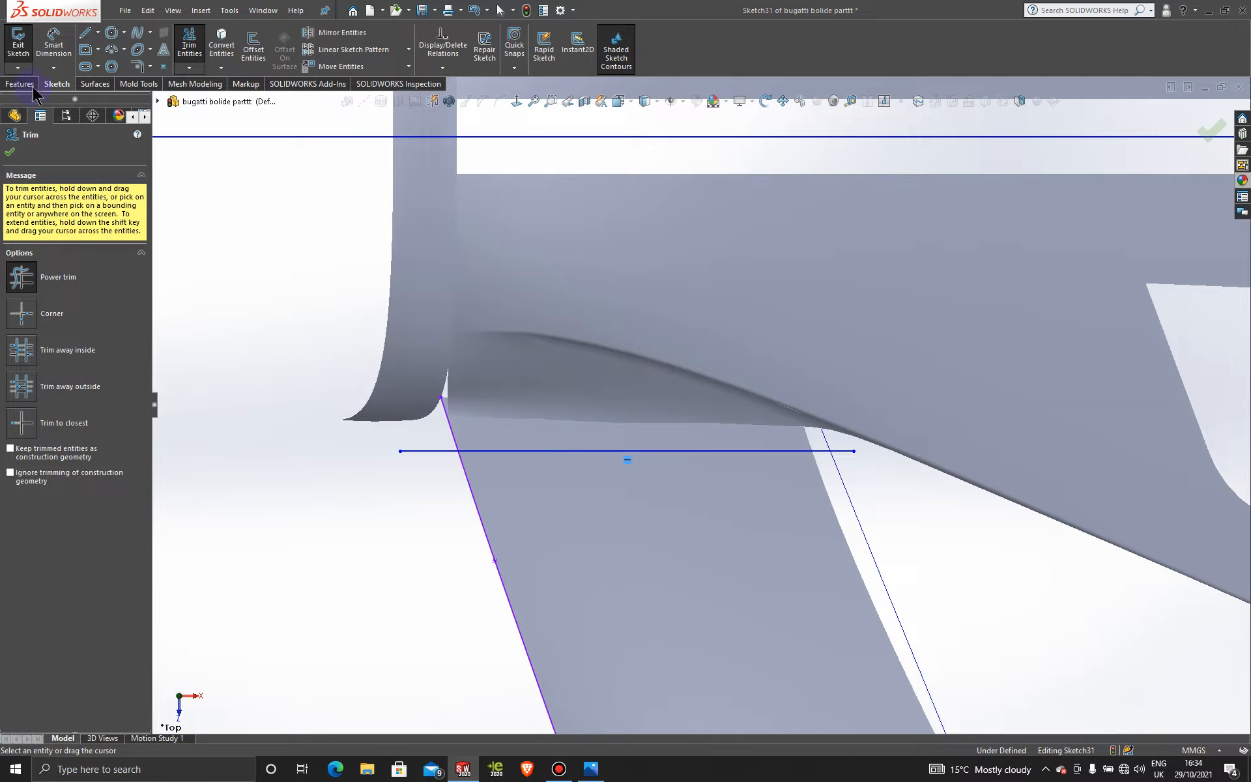
# - Trim the side boundary surface with the sketched line, removing the narrow strip next to the small side surface
pyautogui.click(95, 84)
pyautogui.click(481, 49)
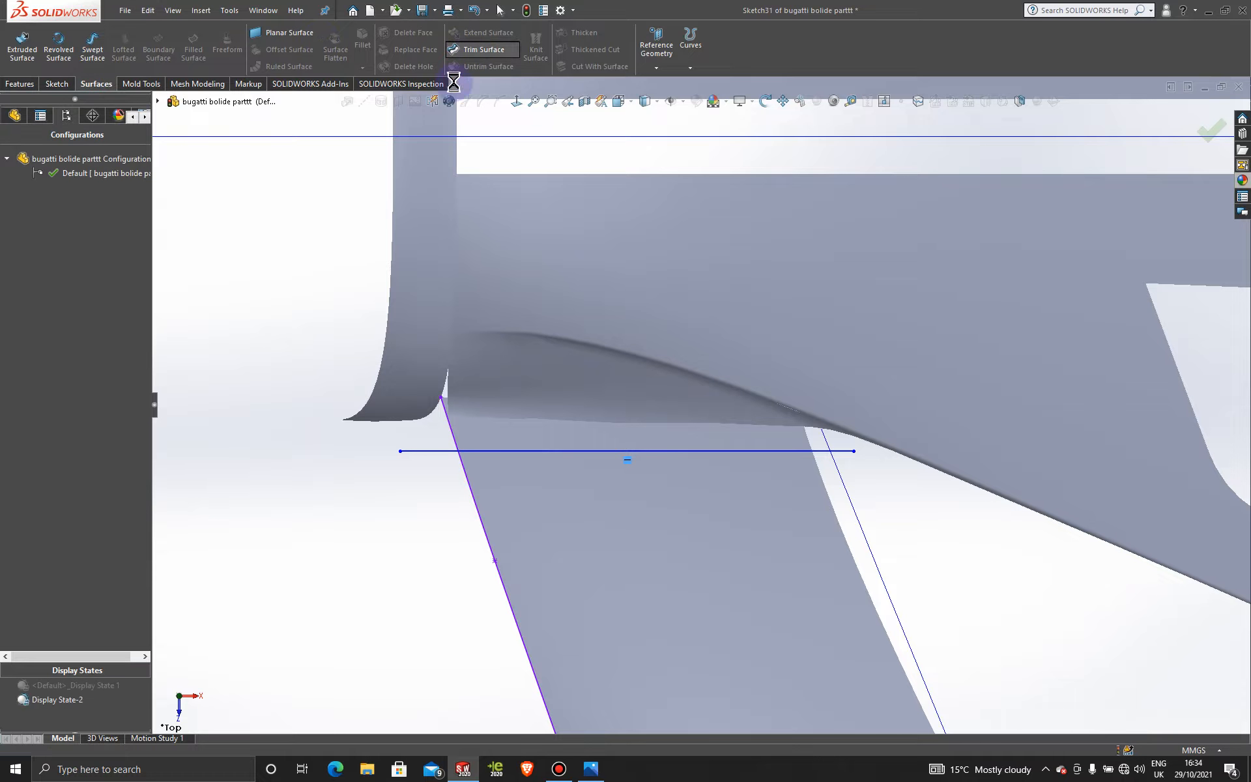
pyautogui.click(535, 432)
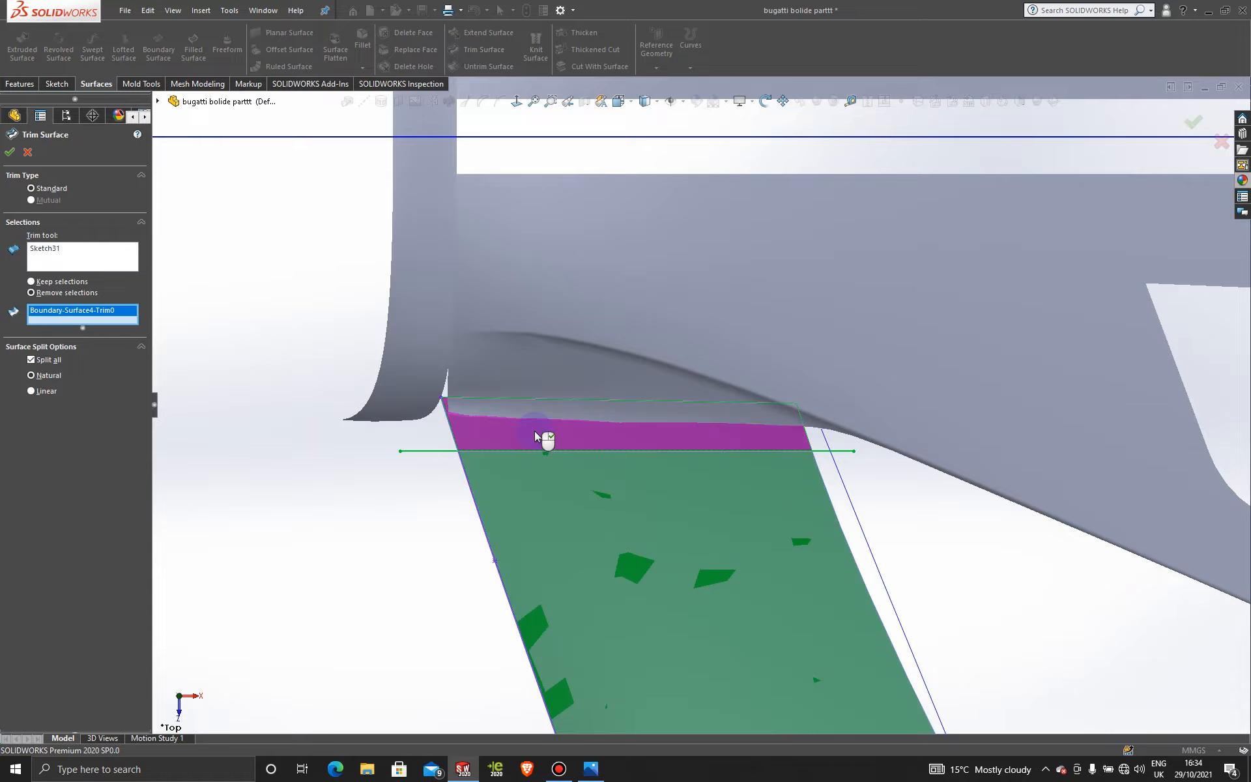
pyautogui.click(9, 151)
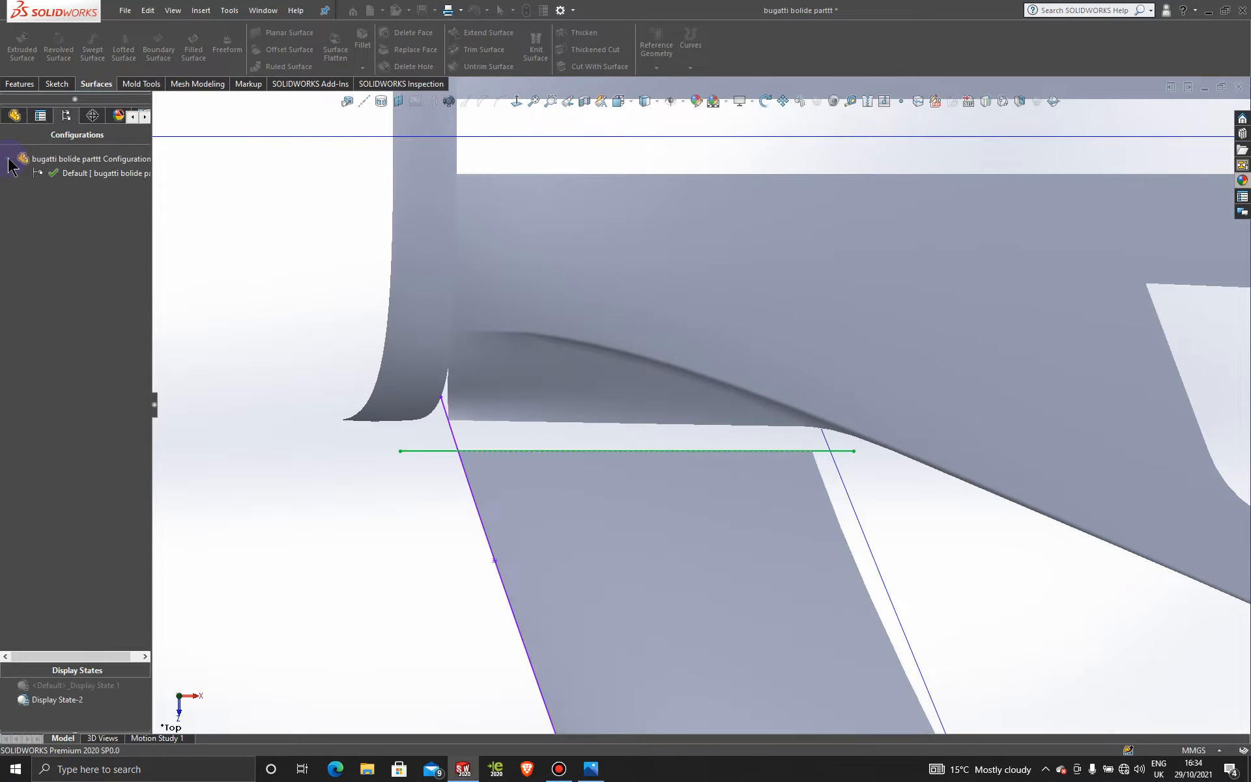
pyautogui.click(918, 517)
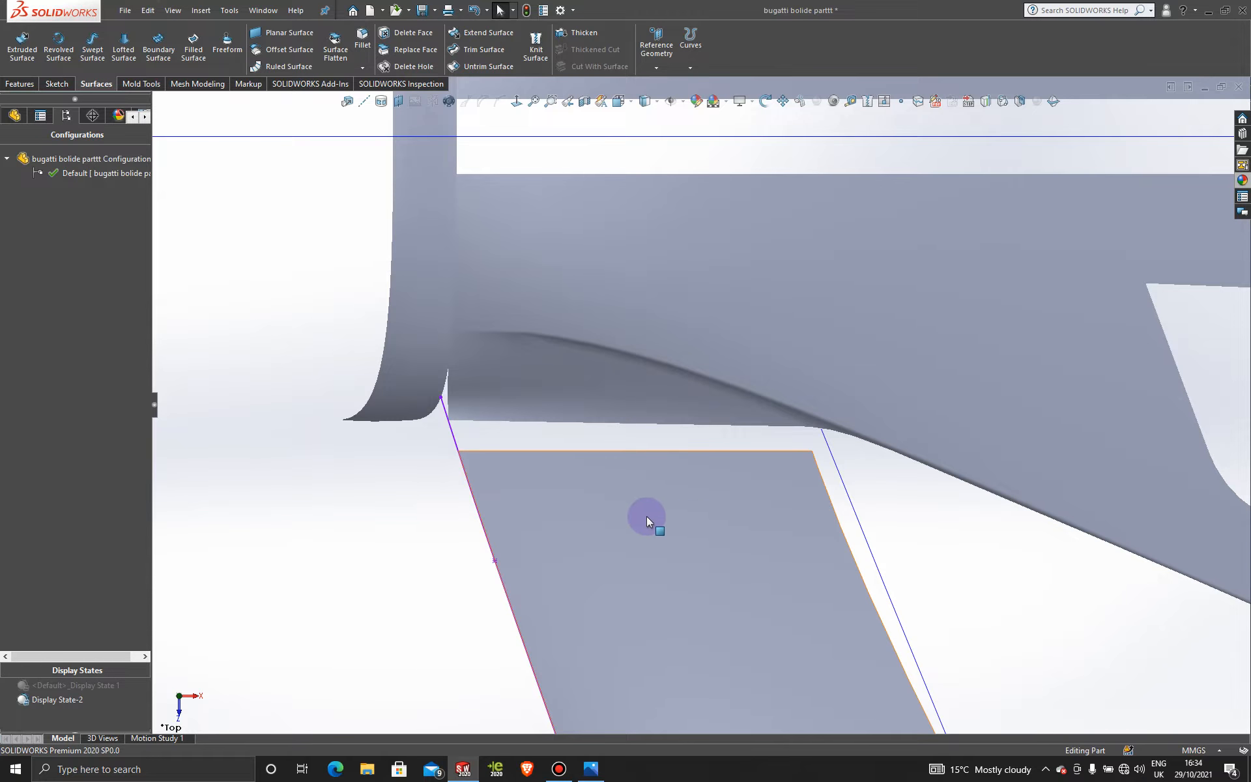
# - Bridge the gap between the small side surface's edge and the trimmed surface's edge with a boundary surface, using Tangency To Face on both edges
pyautogui.moveTo(648, 520)
pyautogui.mouseDown(button='middle')
pyautogui.moveTo(620, 439)
pyautogui.moveTo(687, 334)
pyautogui.moveTo(713, 358)
pyautogui.mouseUp(button='middle')
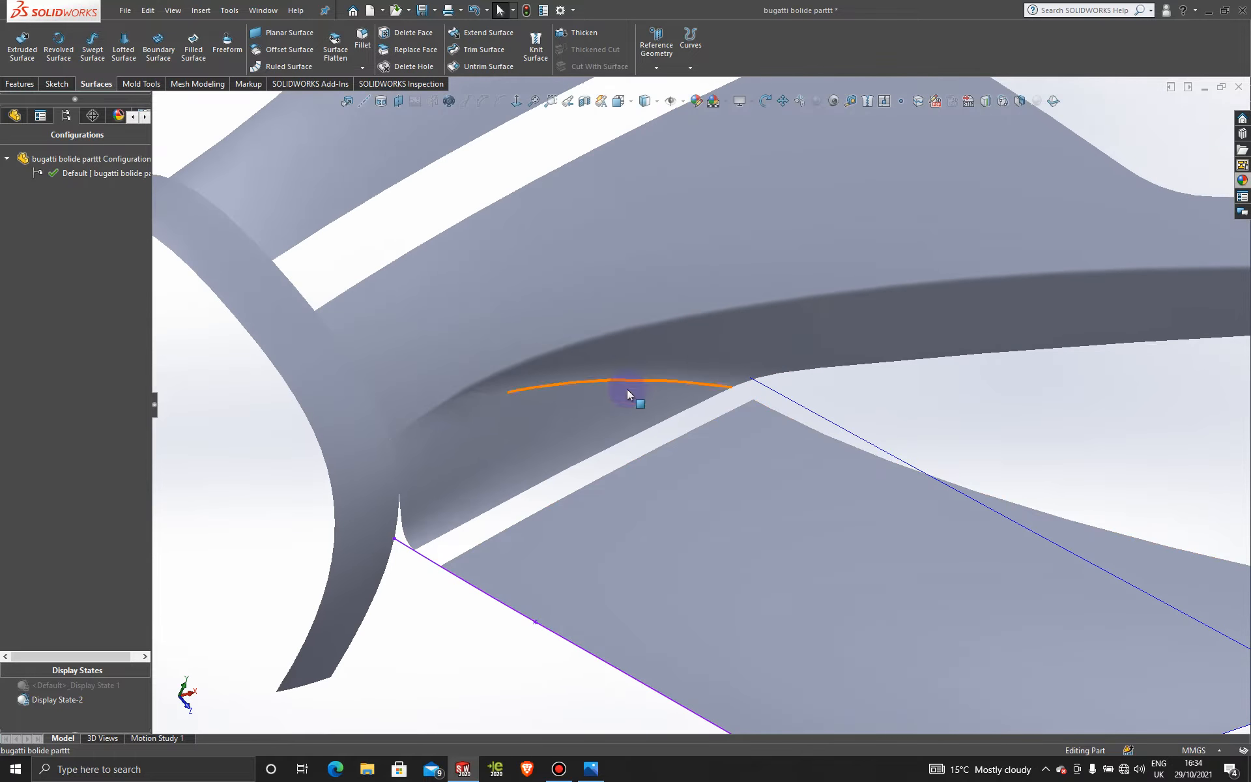
pyautogui.click(681, 414)
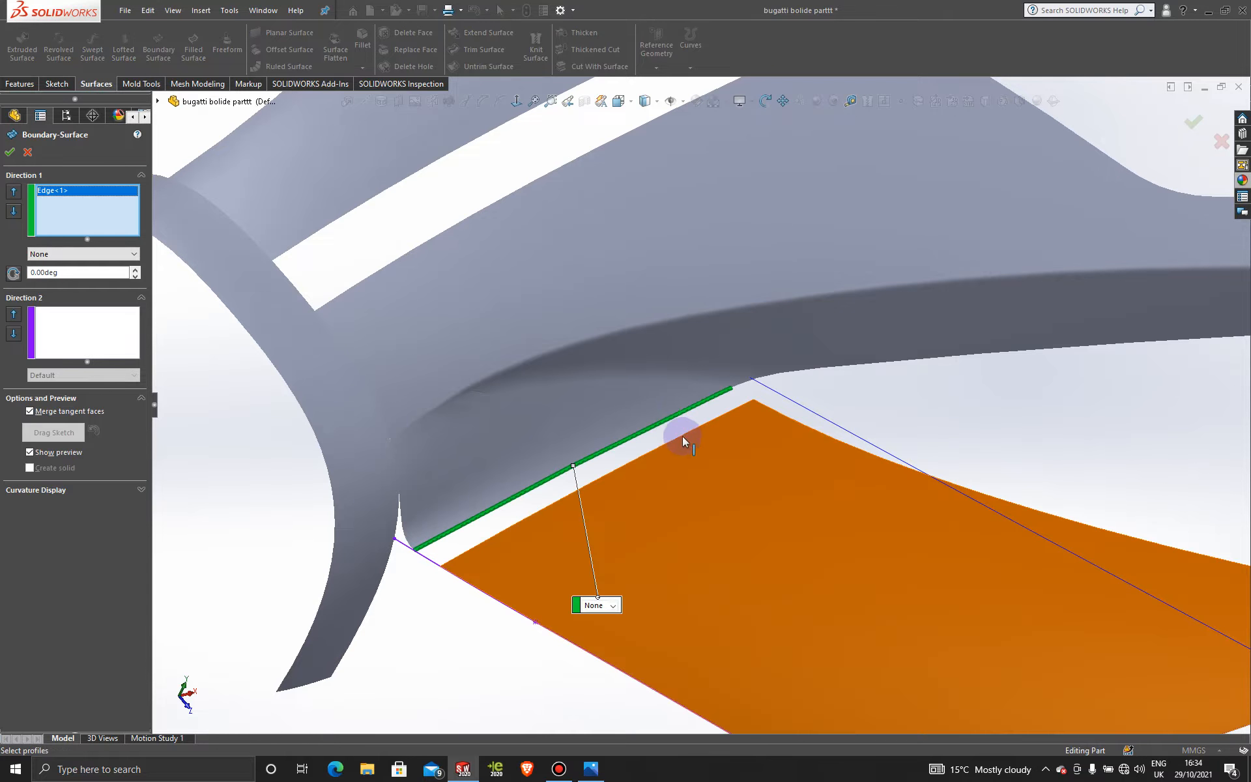
pyautogui.click(683, 436)
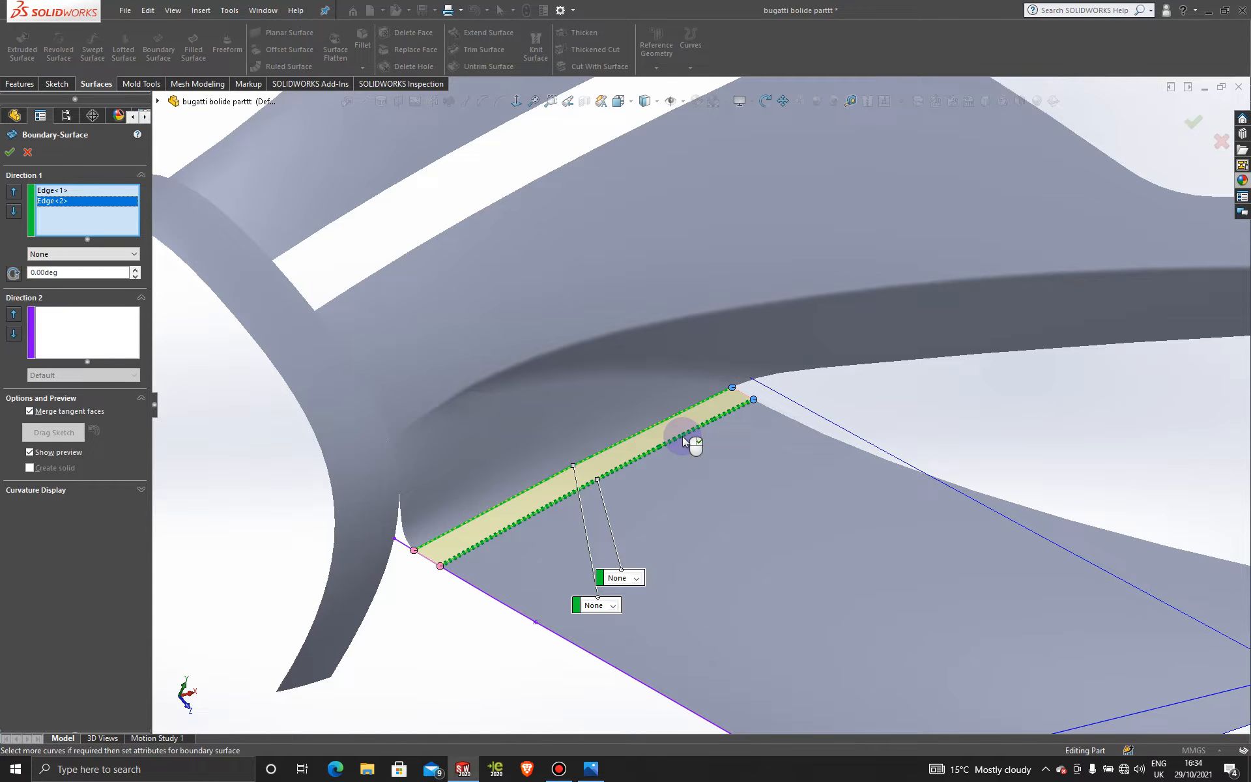
pyautogui.click(635, 578)
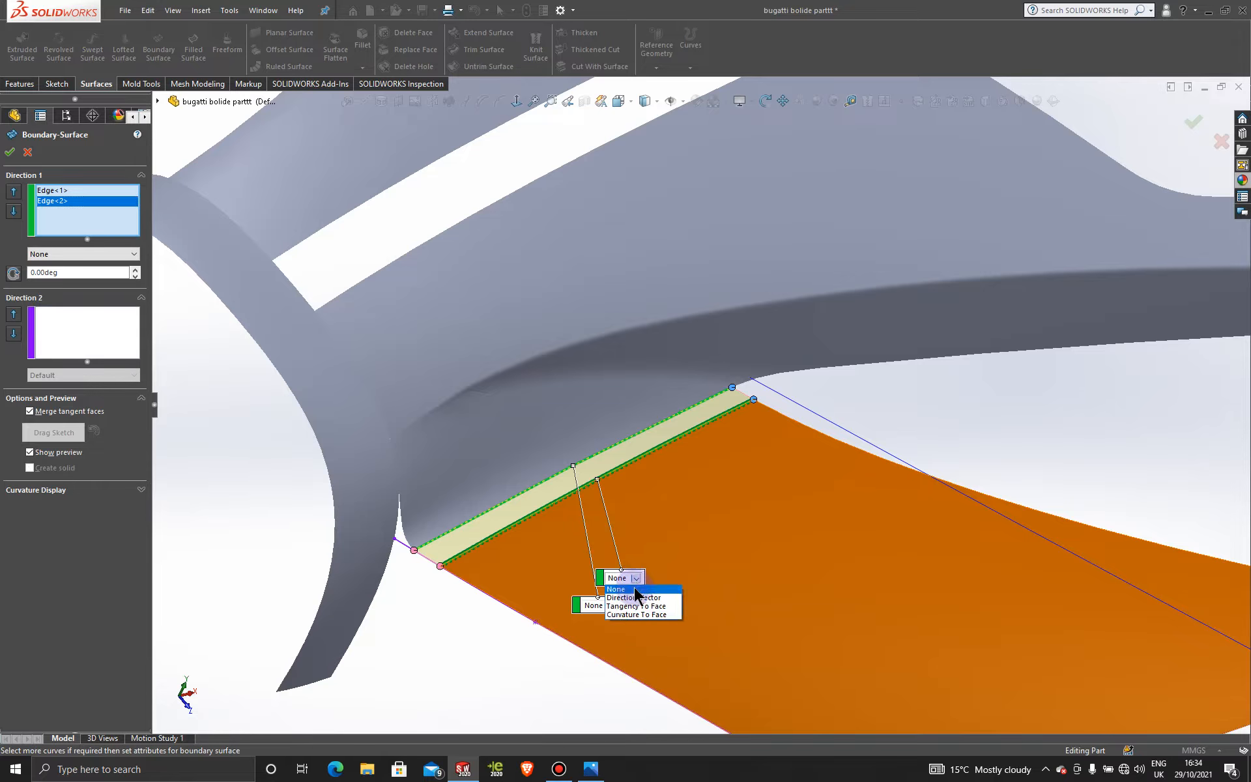
pyautogui.click(636, 606)
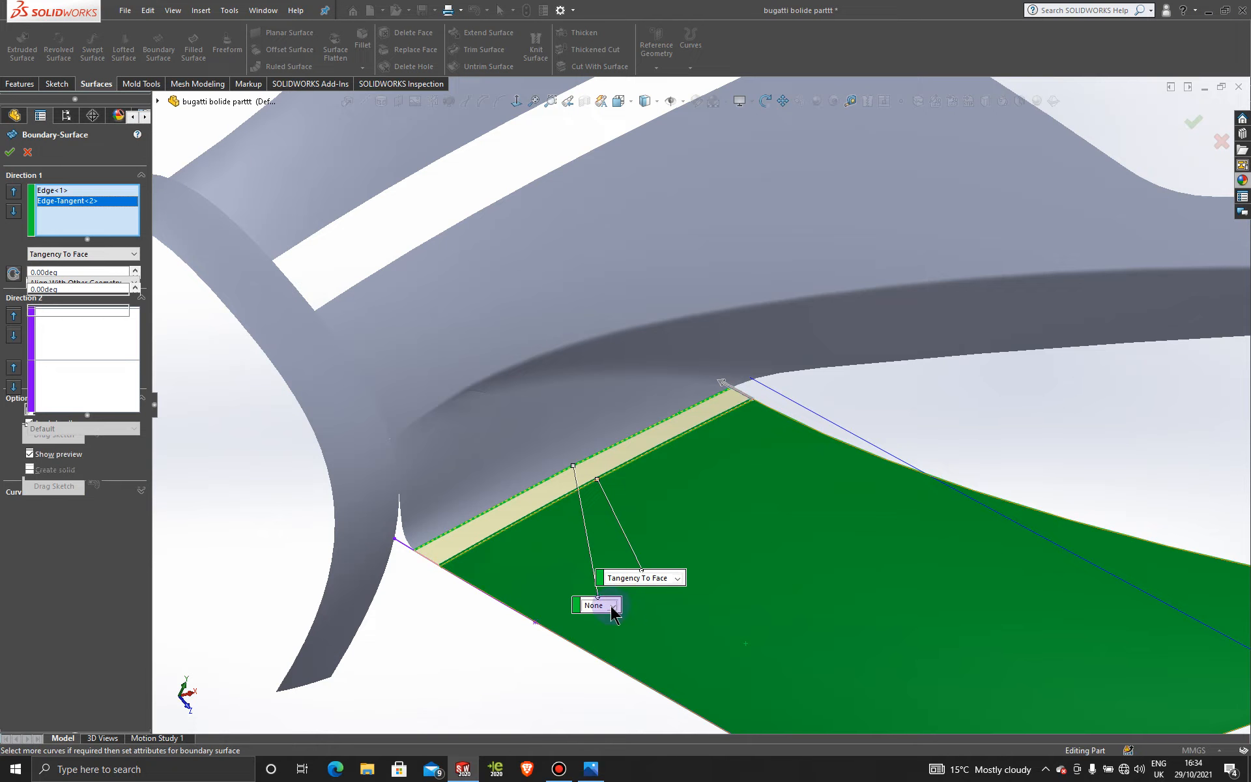
pyautogui.click(614, 606)
pyautogui.click(612, 633)
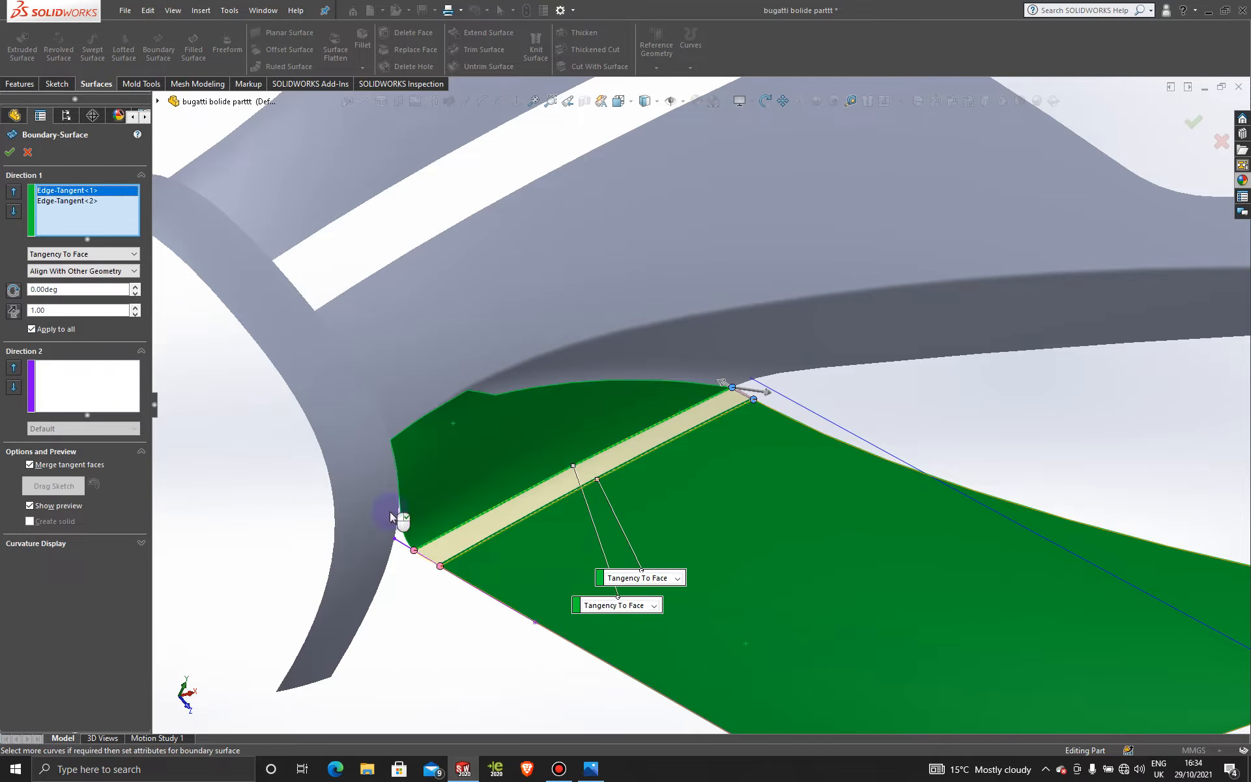
pyautogui.click(10, 151)
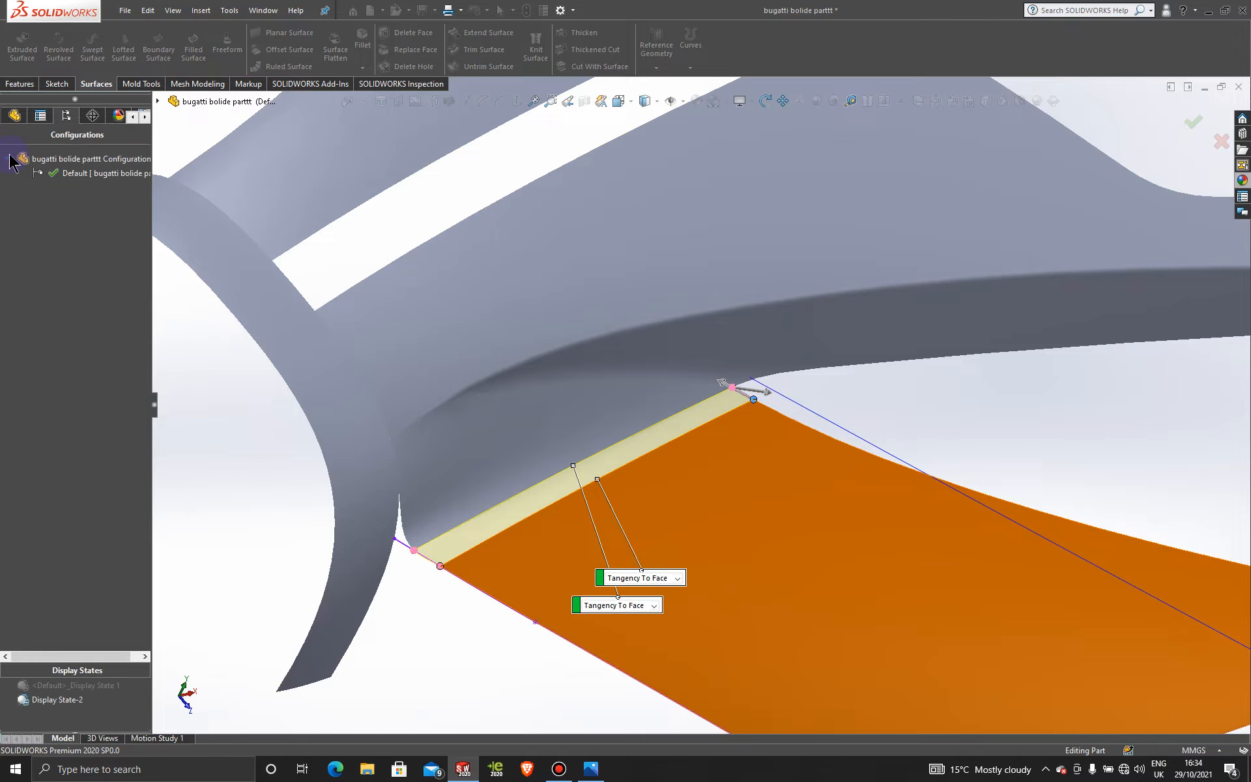
# - Knit the bridging boundary surface, the trimmed side surface and the adjoining filleted body surface together
pyautogui.scroll(3, 917, 555)
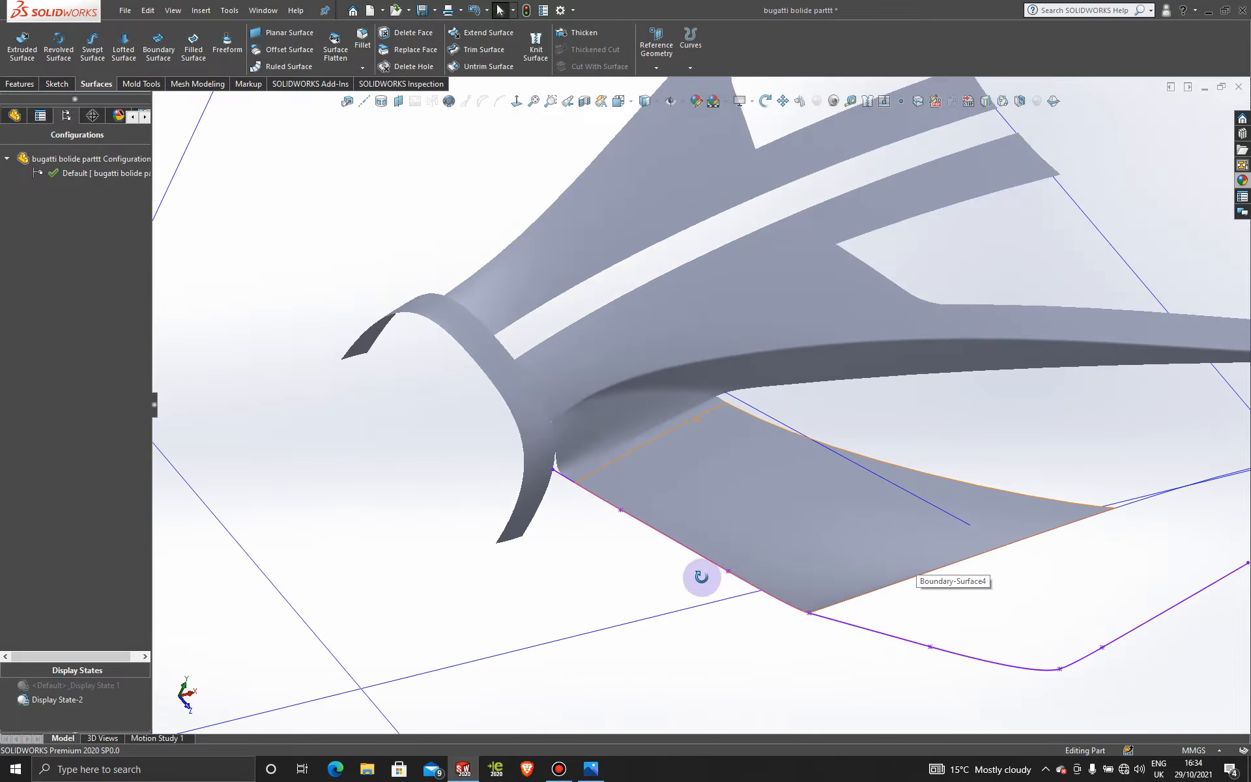
pyautogui.moveTo(698, 578); pyautogui.dragTo(749, 581, button='middle')
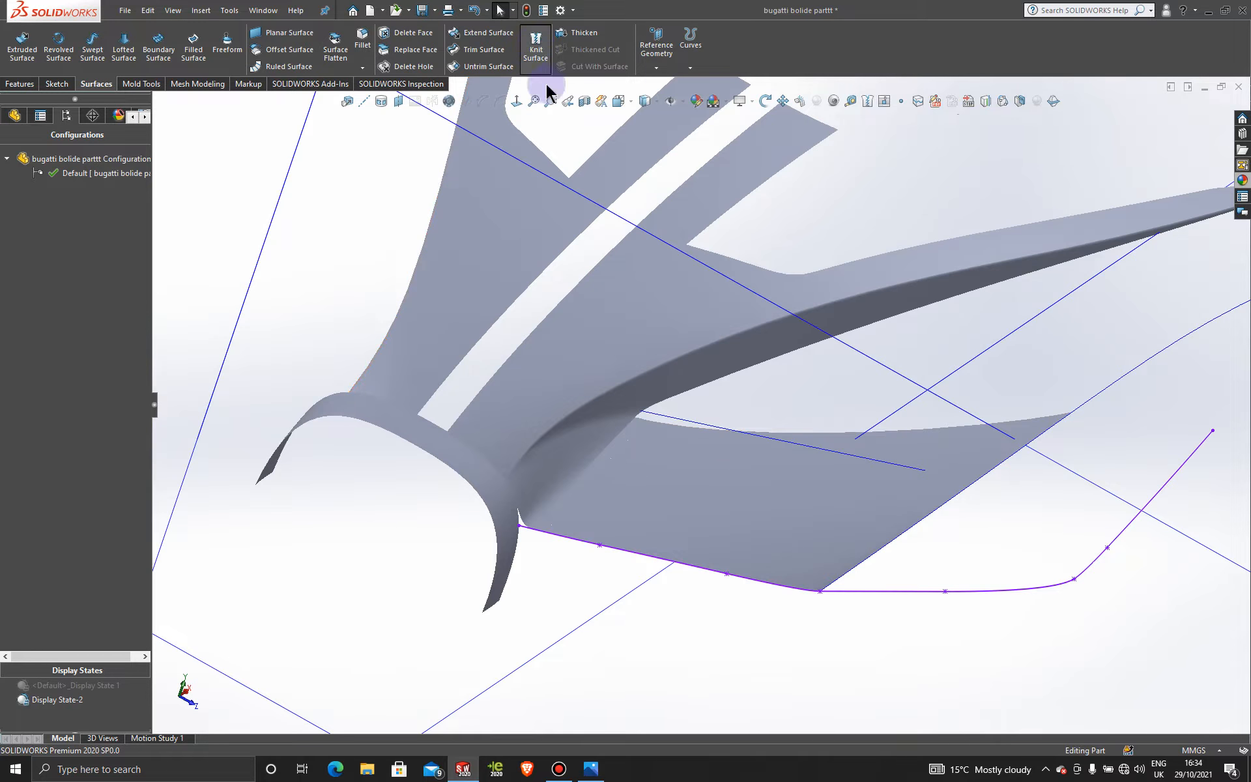
pyautogui.click(536, 45)
pyautogui.click(626, 457)
pyautogui.click(612, 453)
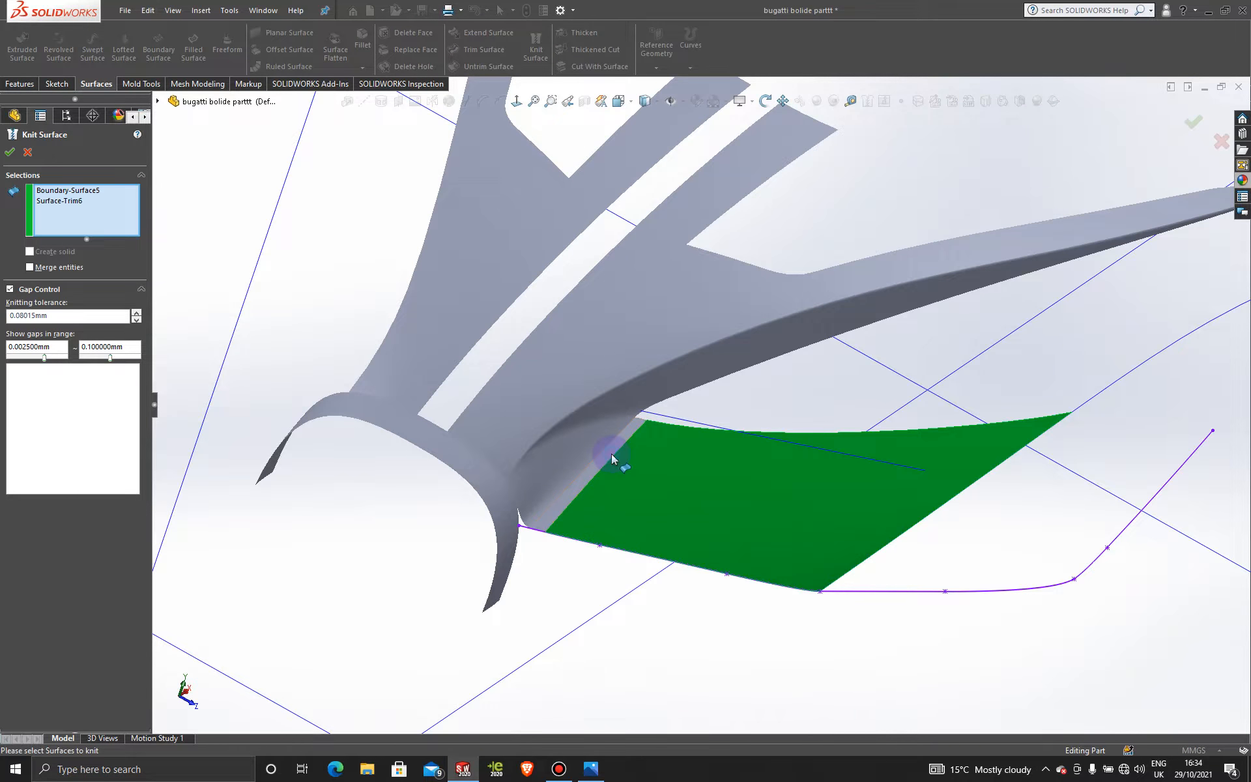
pyautogui.click(585, 444)
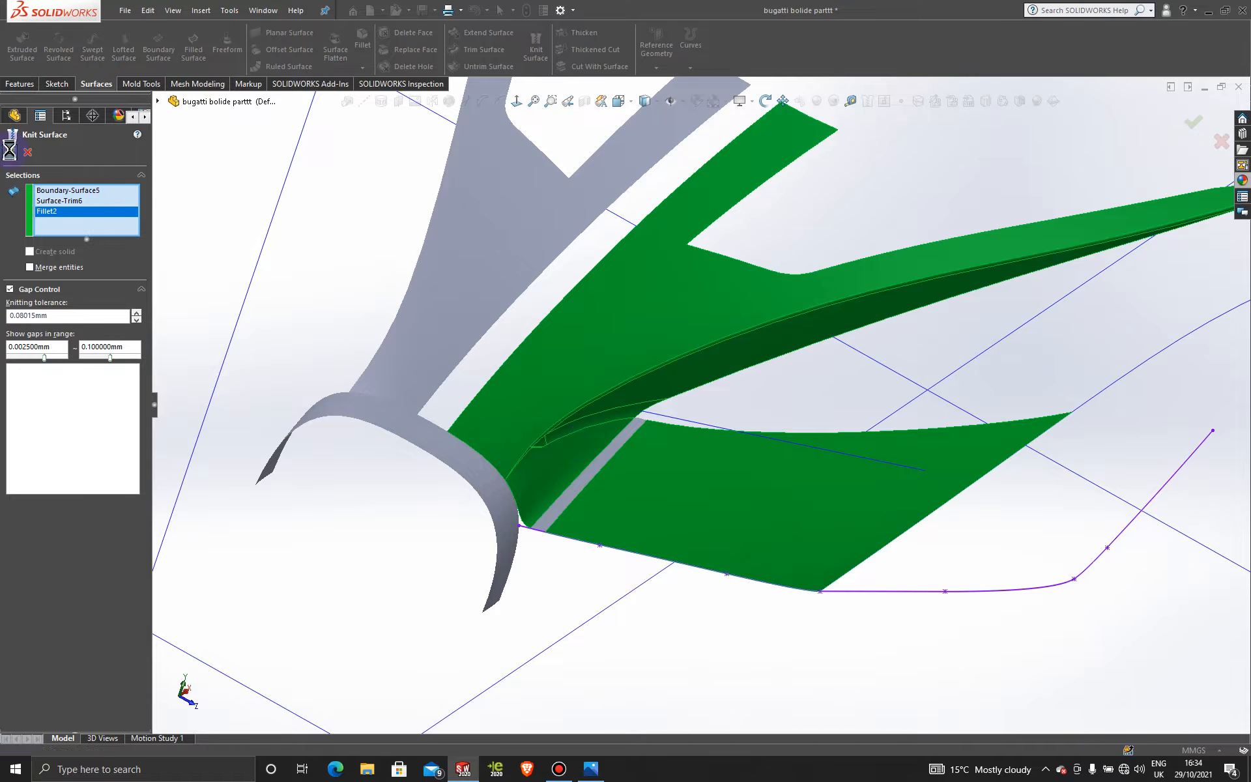
pyautogui.scroll(2, 520, 424)
pyautogui.scroll(3, 774, 642)
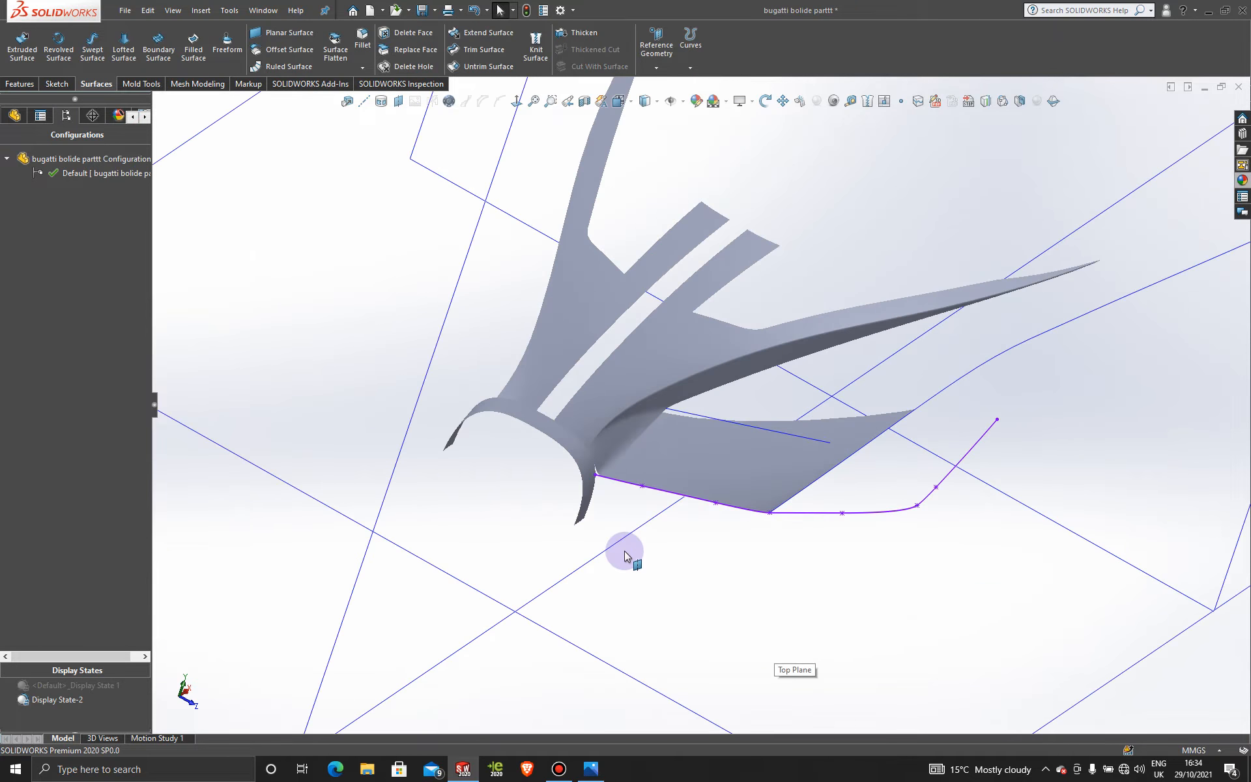
pyautogui.moveTo(625, 555); pyautogui.dragTo(679, 456, button='middle')
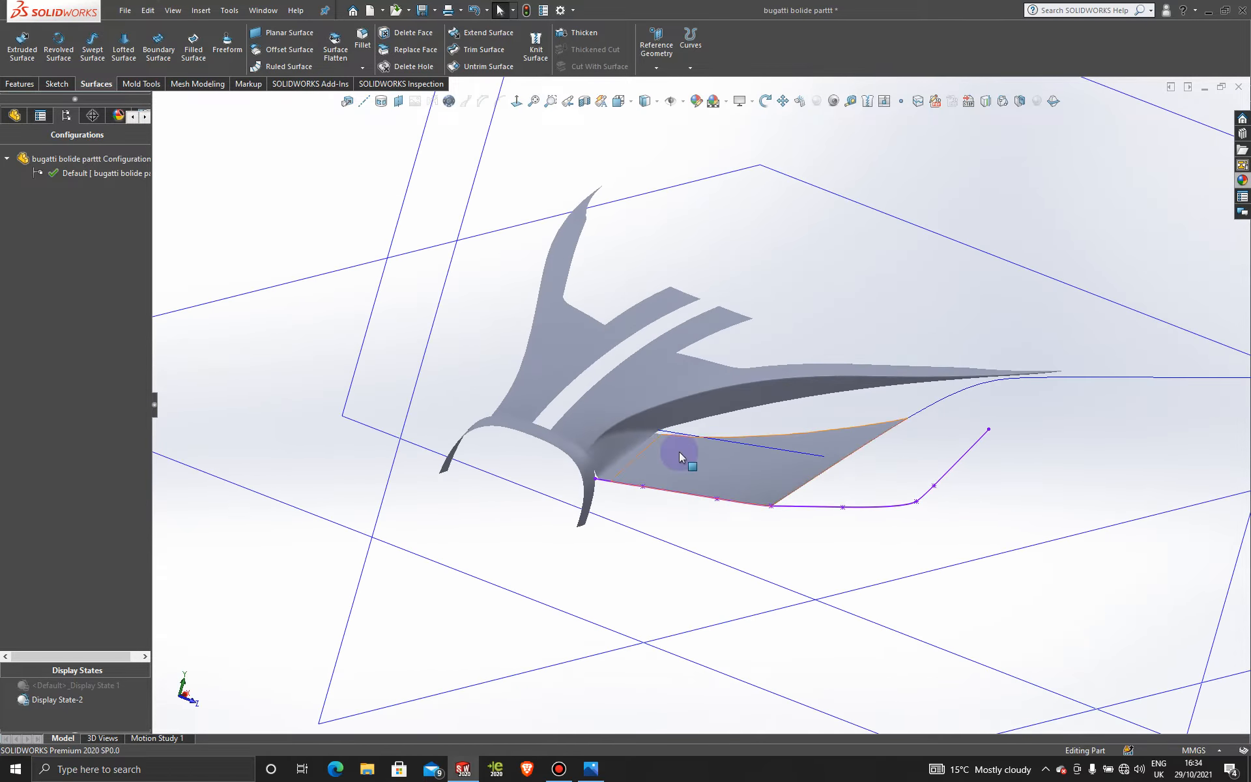
pyautogui.scroll(-5, 680, 452)
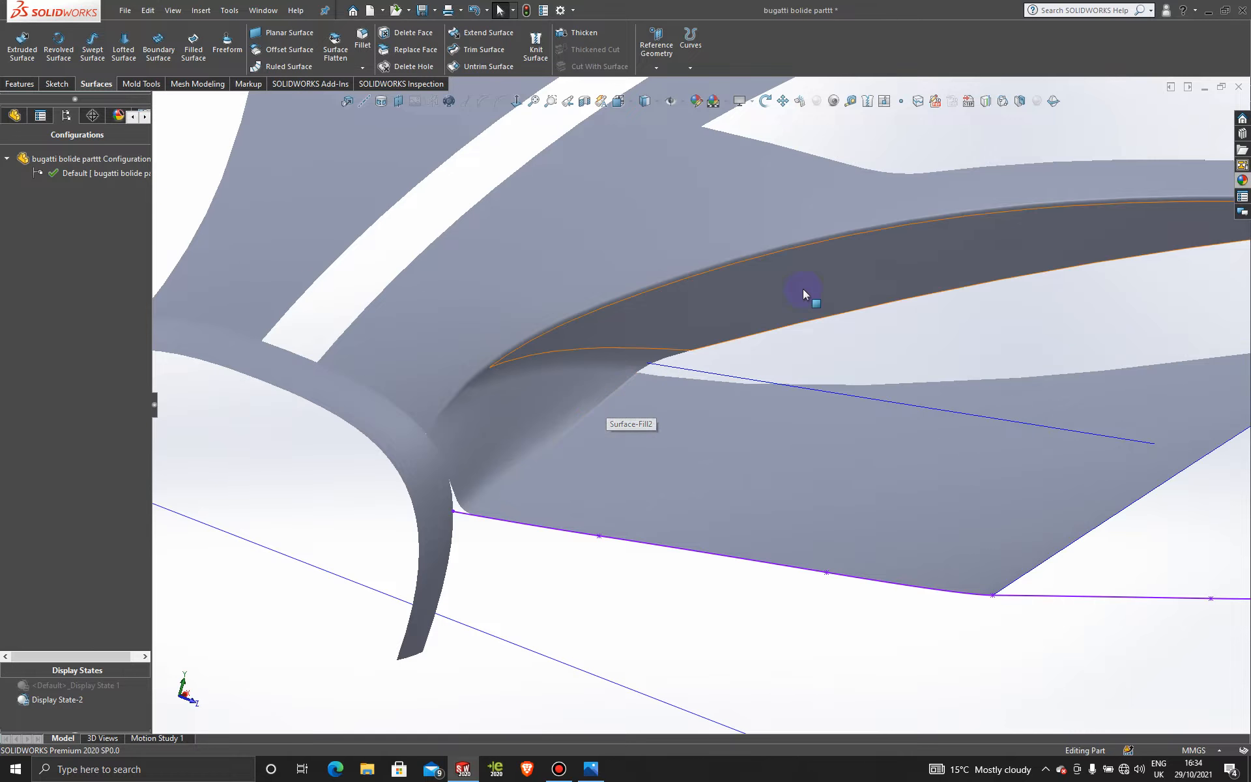
pyautogui.click(362, 39)
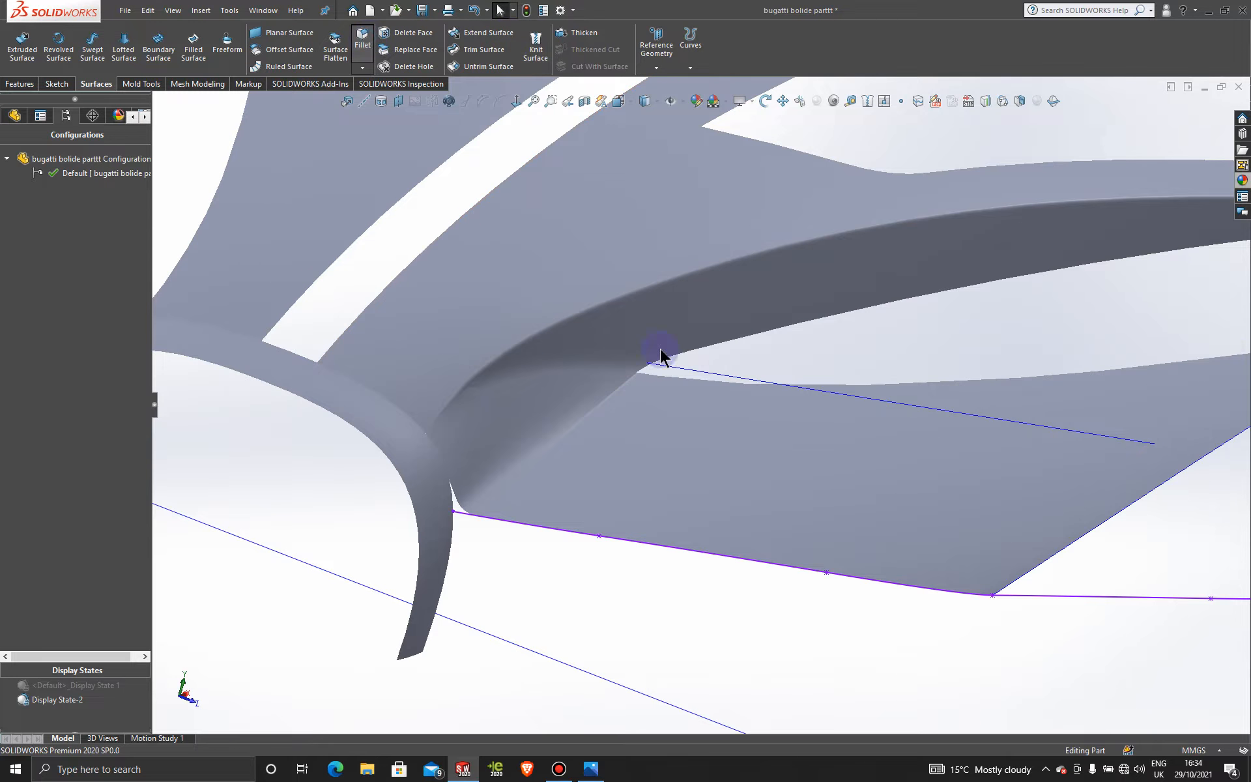
pyautogui.click(605, 401)
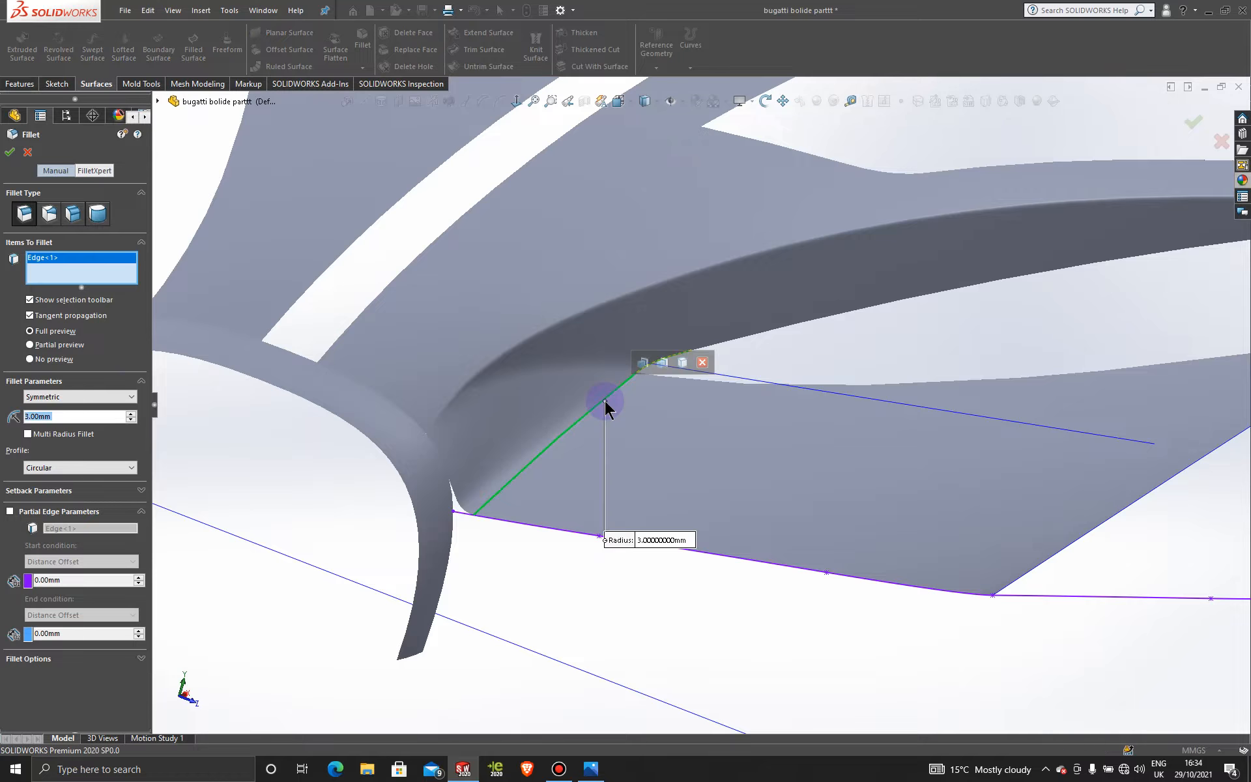
pyautogui.write('1')
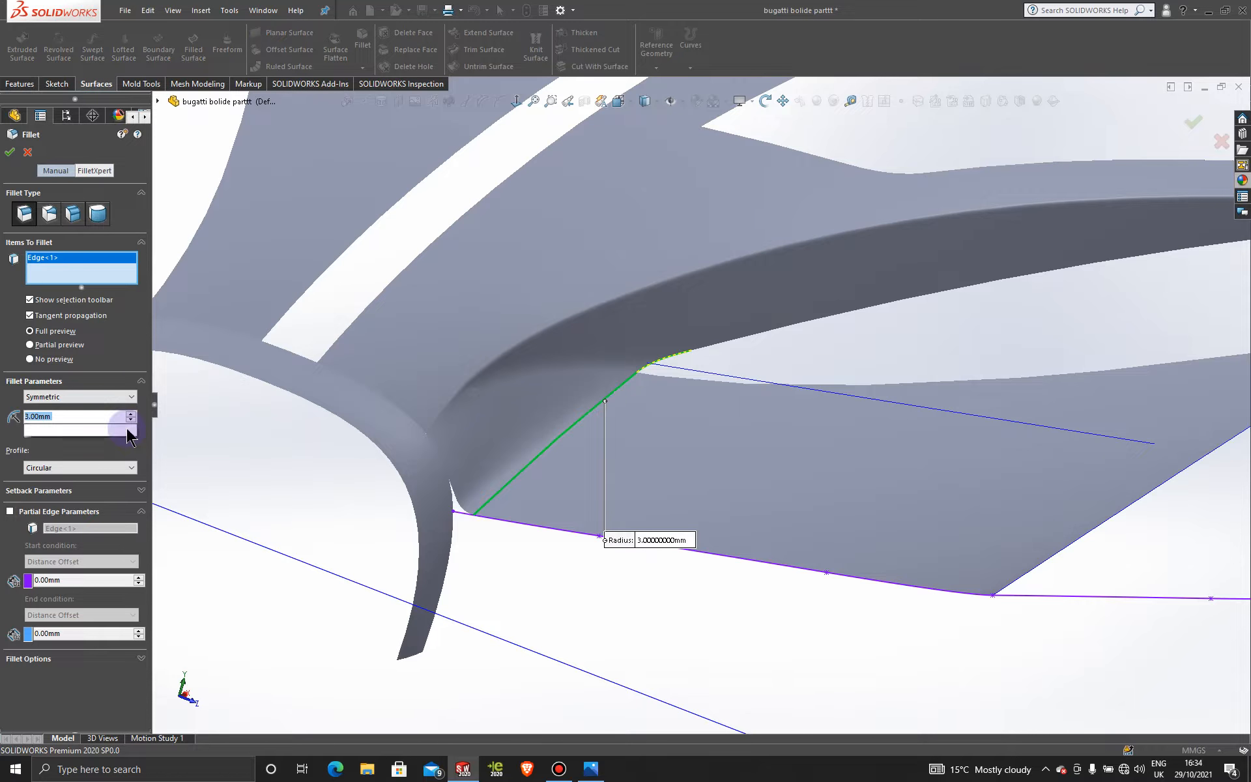
pyautogui.click(268, 435)
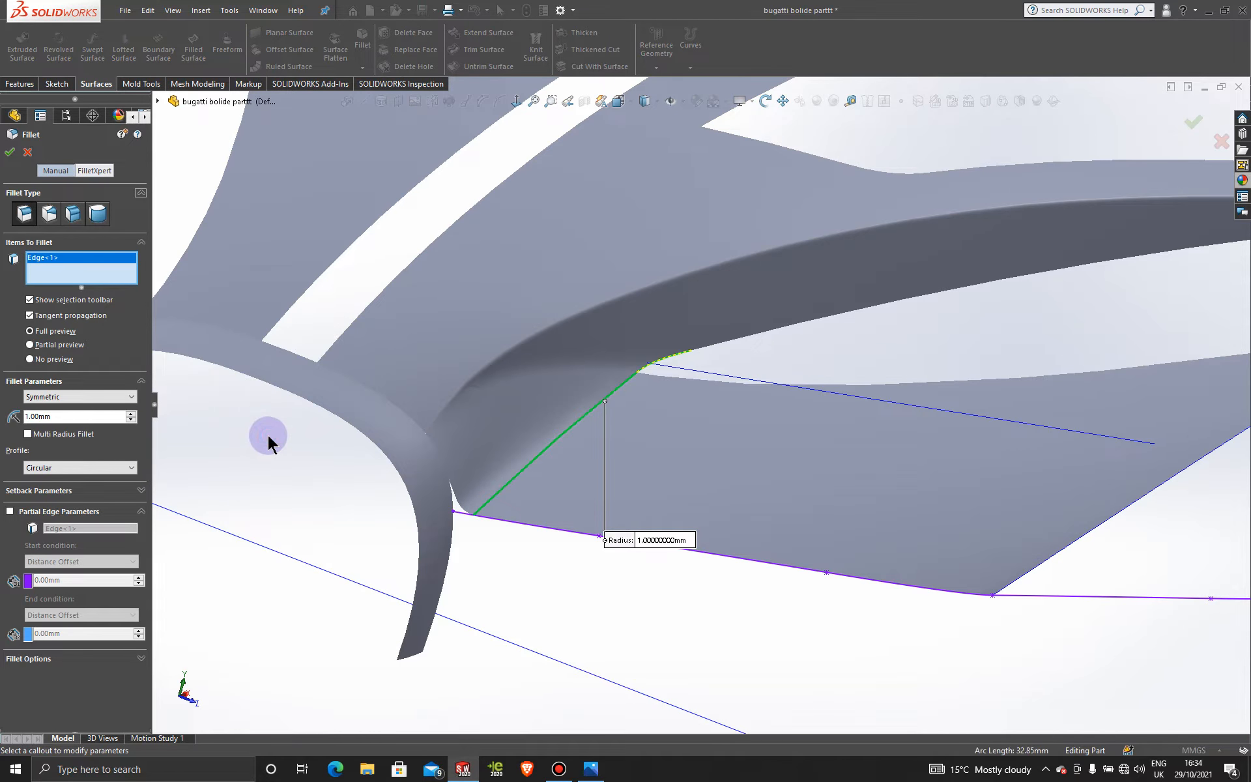
pyautogui.click(28, 152)
pyautogui.moveTo(632, 447); pyautogui.dragTo(461, 575, button='middle')
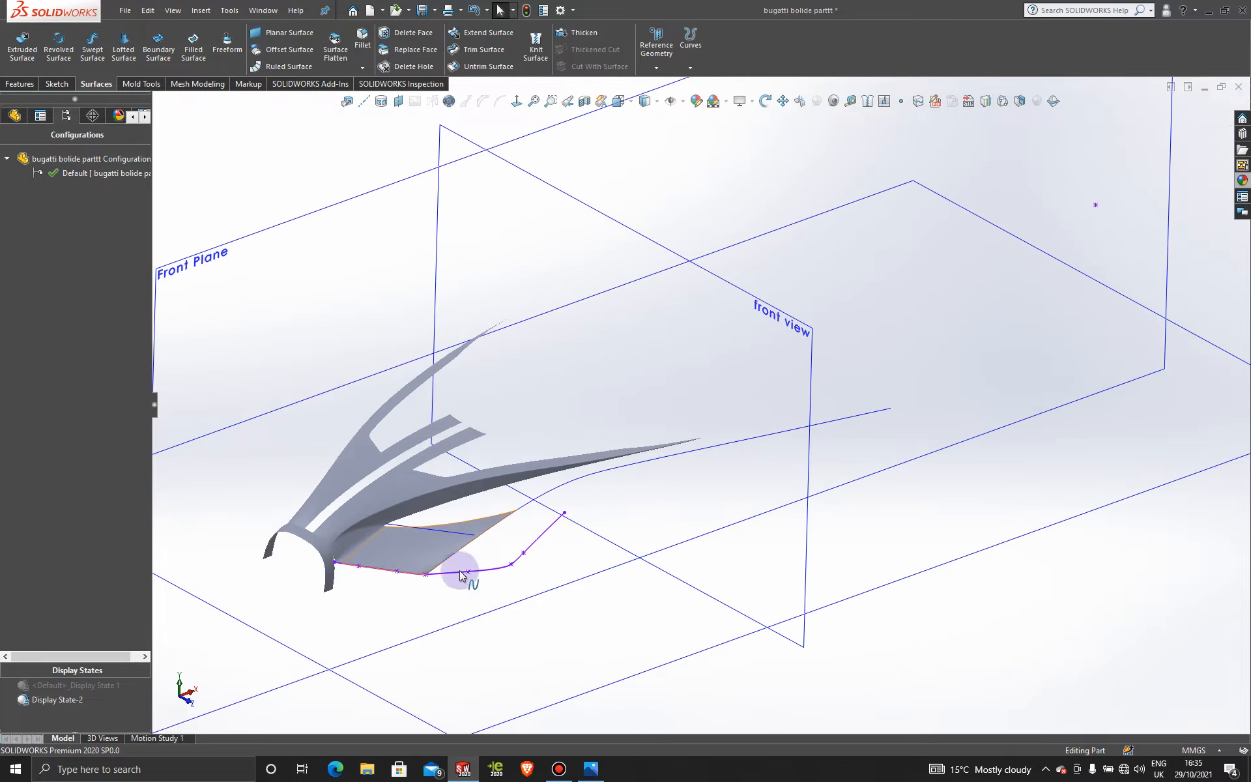
pyautogui.scroll(-6, 461, 575)
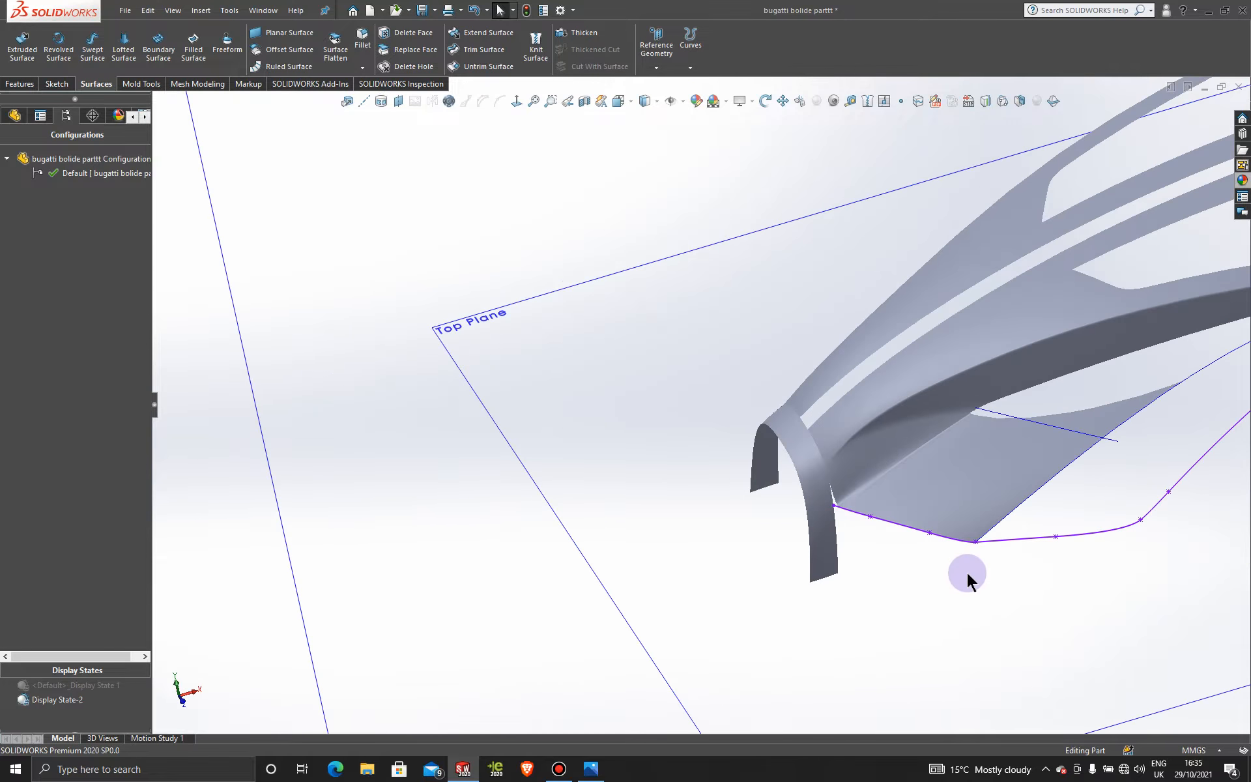
pyautogui.scroll(4, 967, 573)
pyautogui.moveTo(931, 522); pyautogui.dragTo(1023, 541, button='middle')
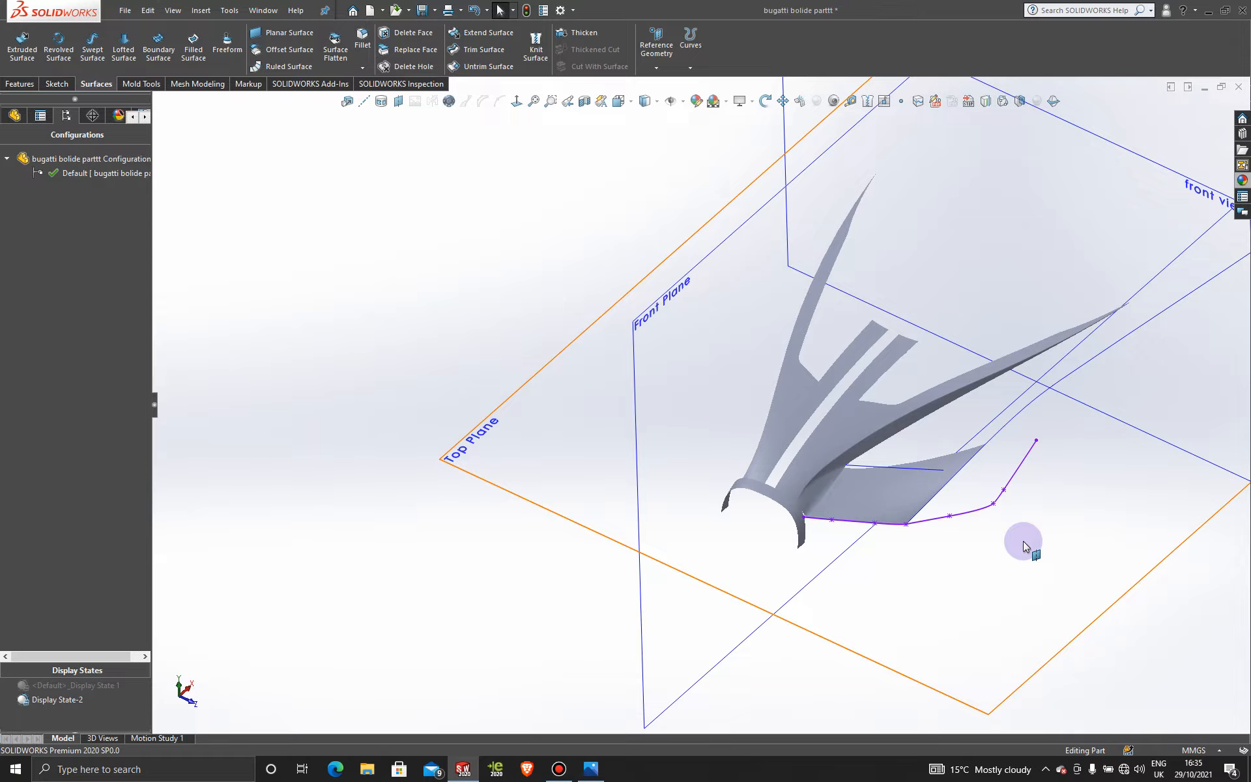
pyautogui.scroll(3, 1023, 541)
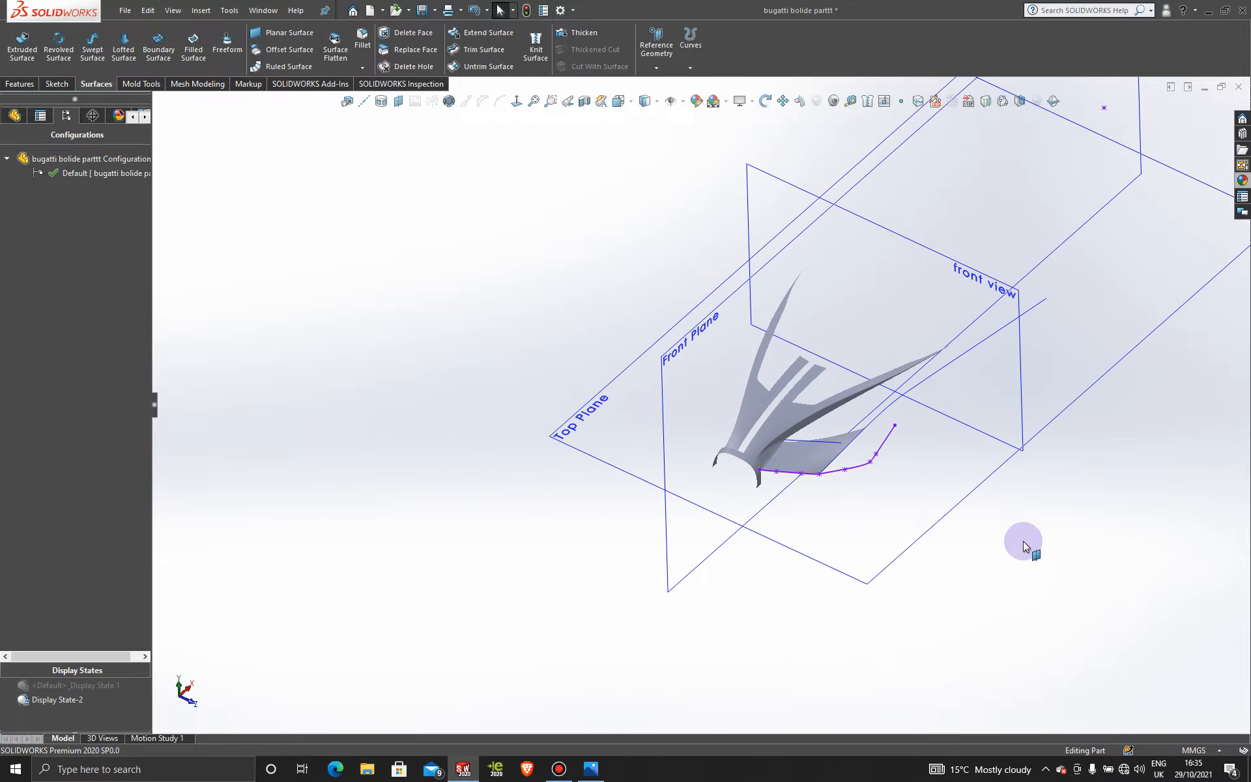
pyautogui.scroll(-5, 877, 408)
pyautogui.moveTo(901, 477); pyautogui.dragTo(874, 508, button='middle')
# - Compare the side surface with the top-view reference picture in Display State 1, normal to the Top Plane, and return to Display State-2
pyautogui.click(96, 686)
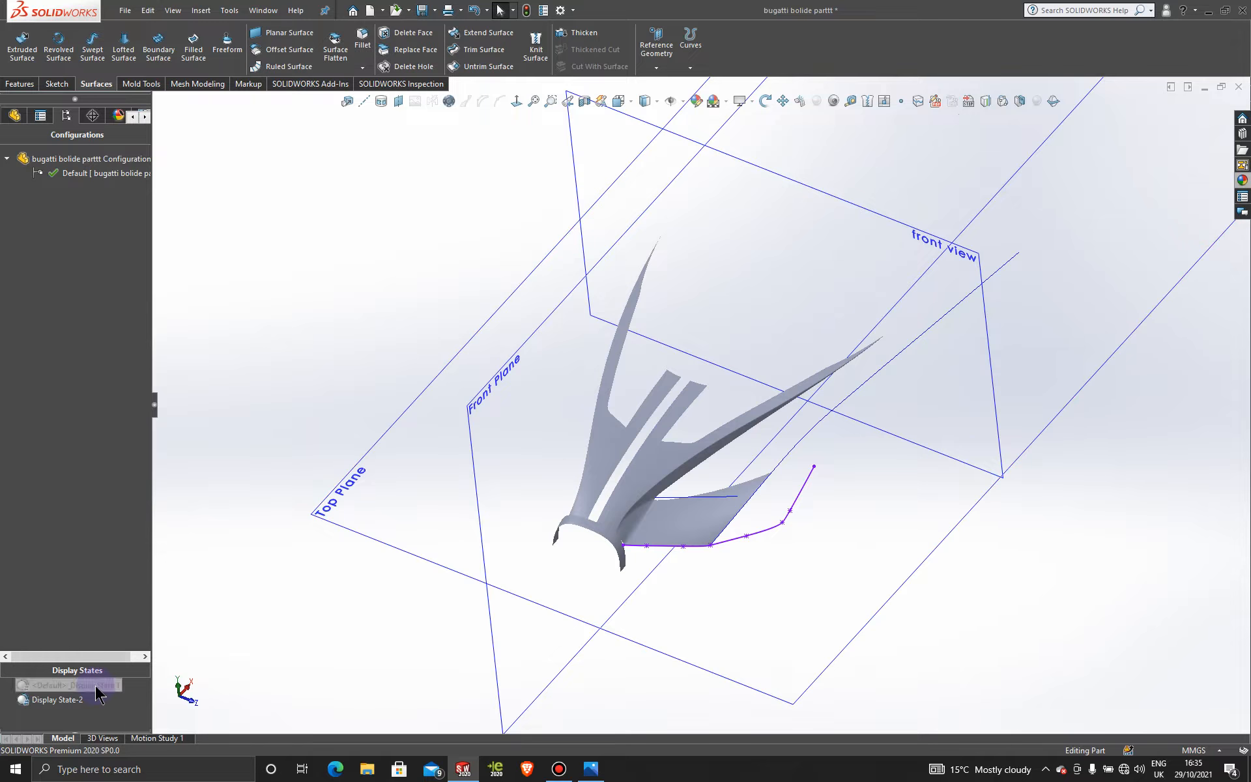
pyautogui.click(903, 567)
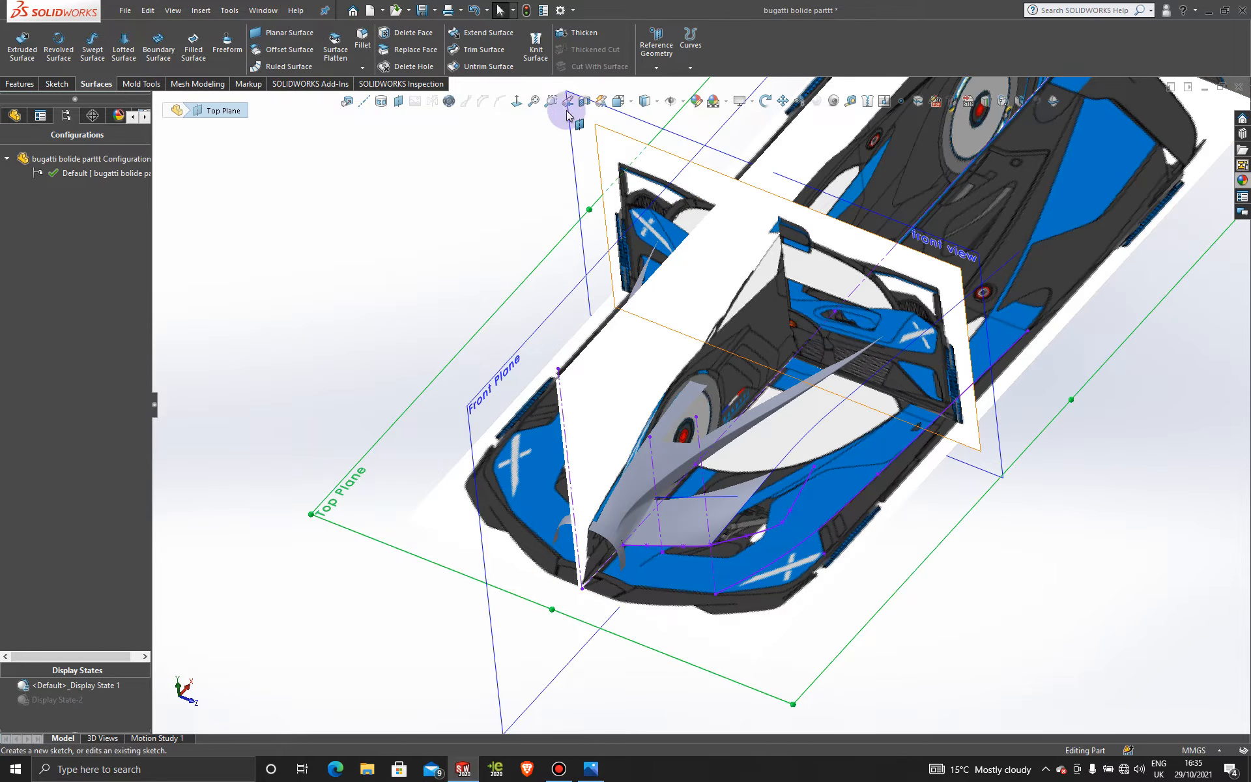
pyautogui.click(533, 102)
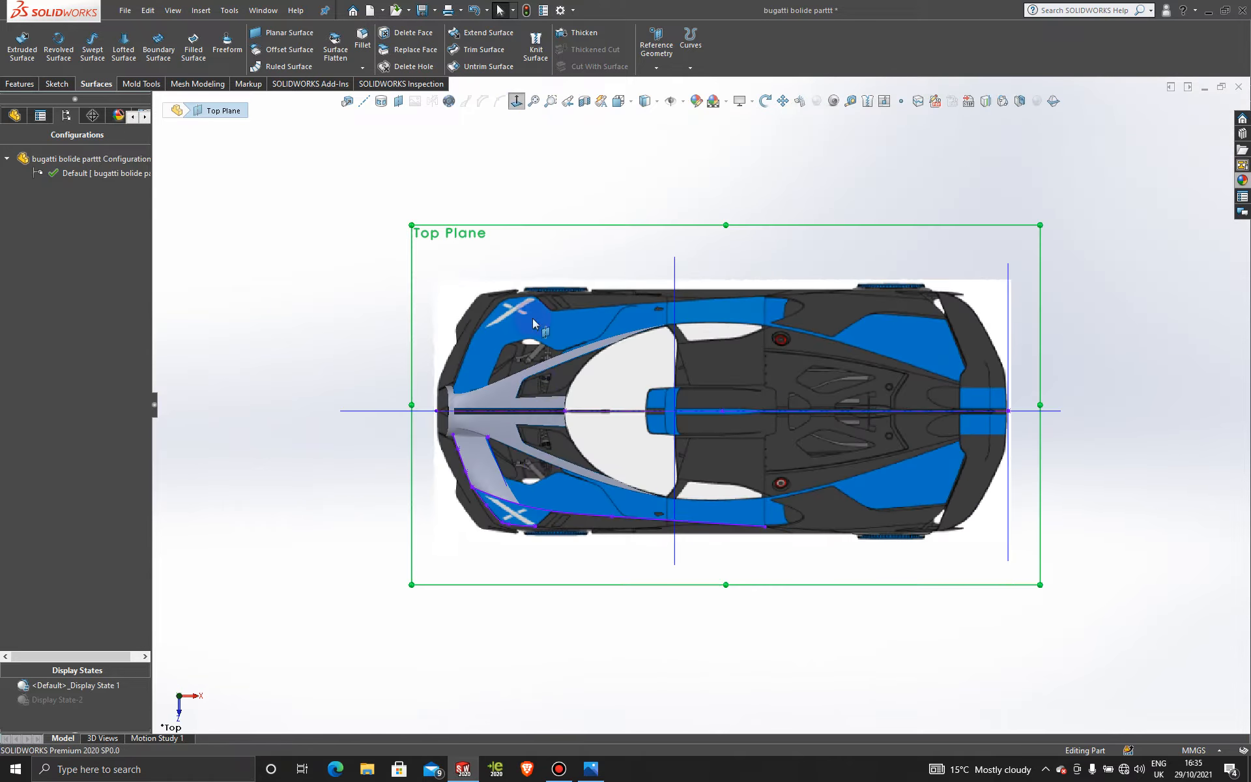
pyautogui.scroll(-4, 547, 508)
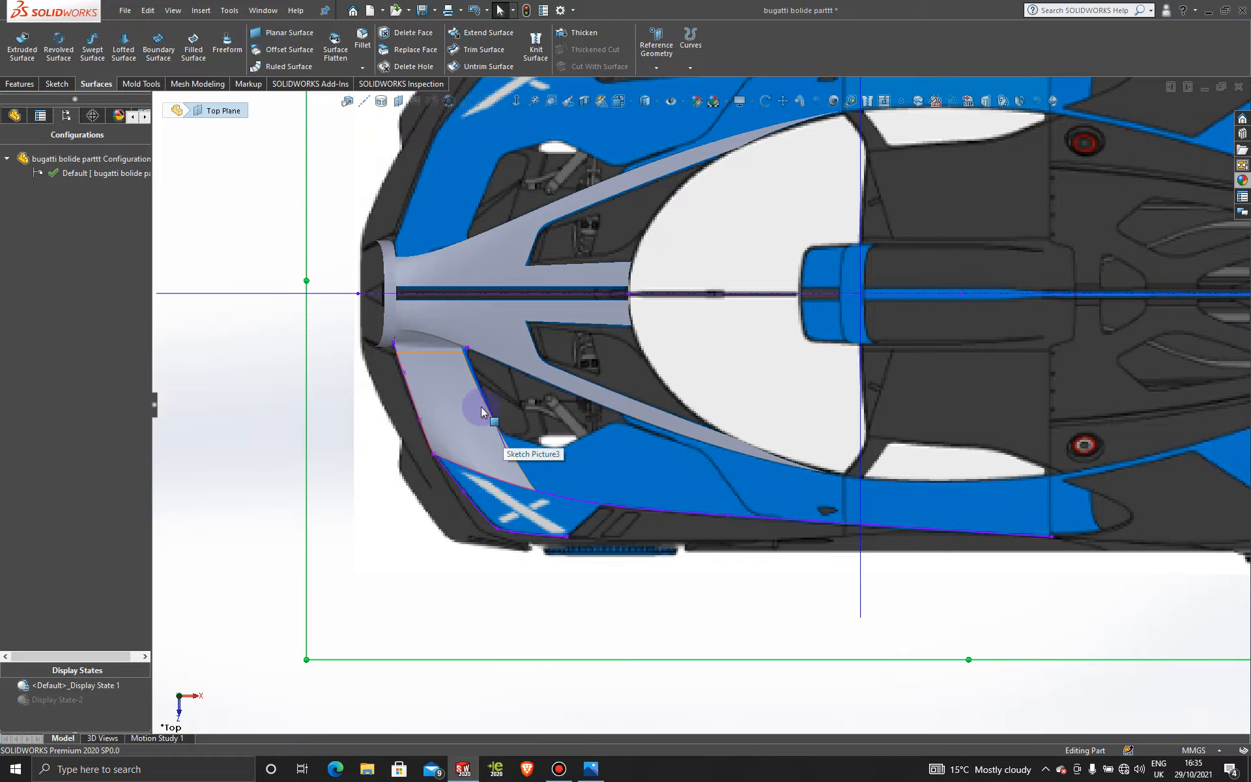
pyautogui.scroll(-3, 521, 450)
pyautogui.scroll(-2, 521, 445)
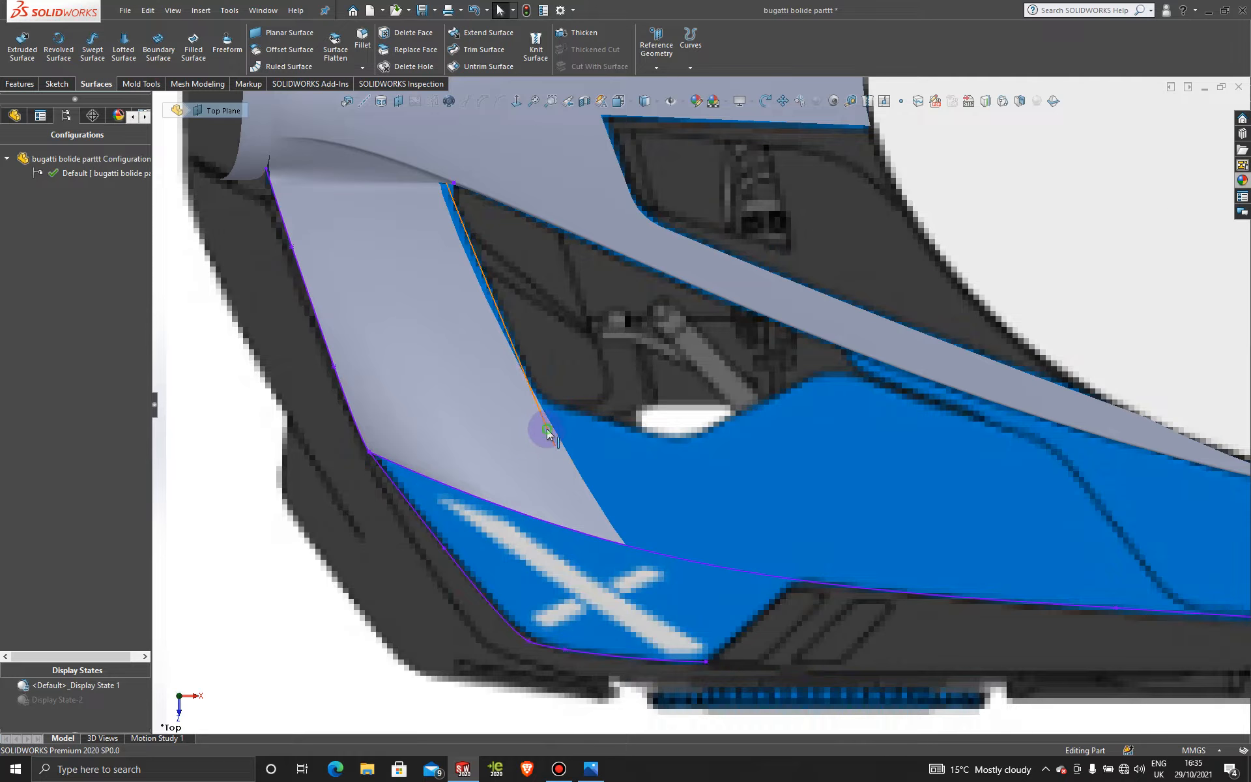
pyautogui.rightClick(548, 432)
pyautogui.click(580, 417)
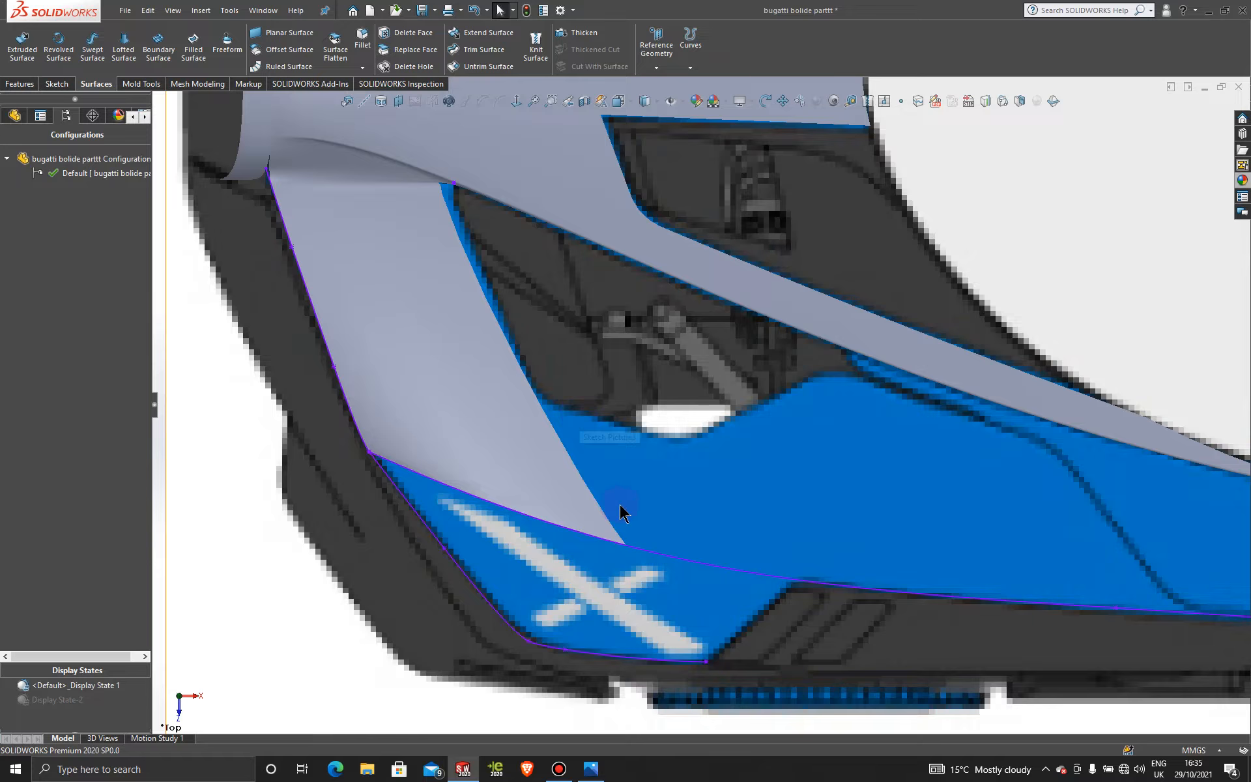
pyautogui.scroll(1, 775, 518)
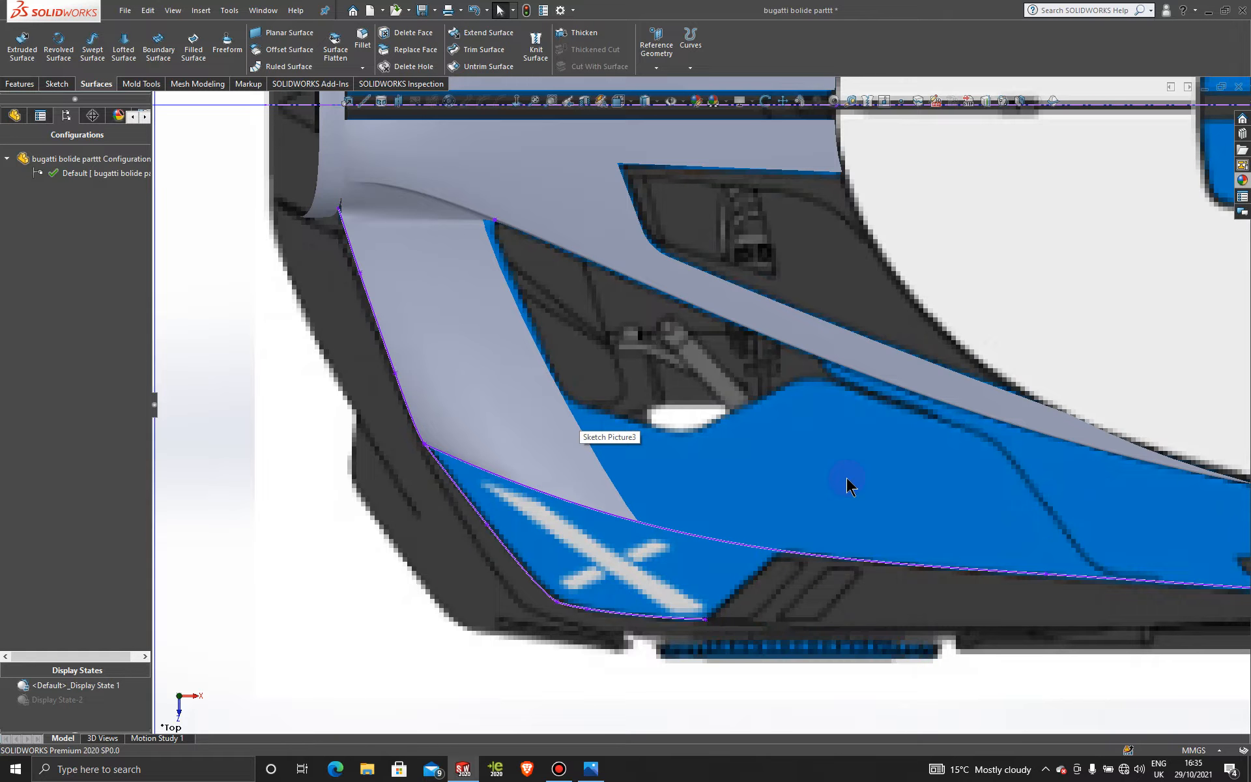
pyautogui.scroll(-1, 676, 376)
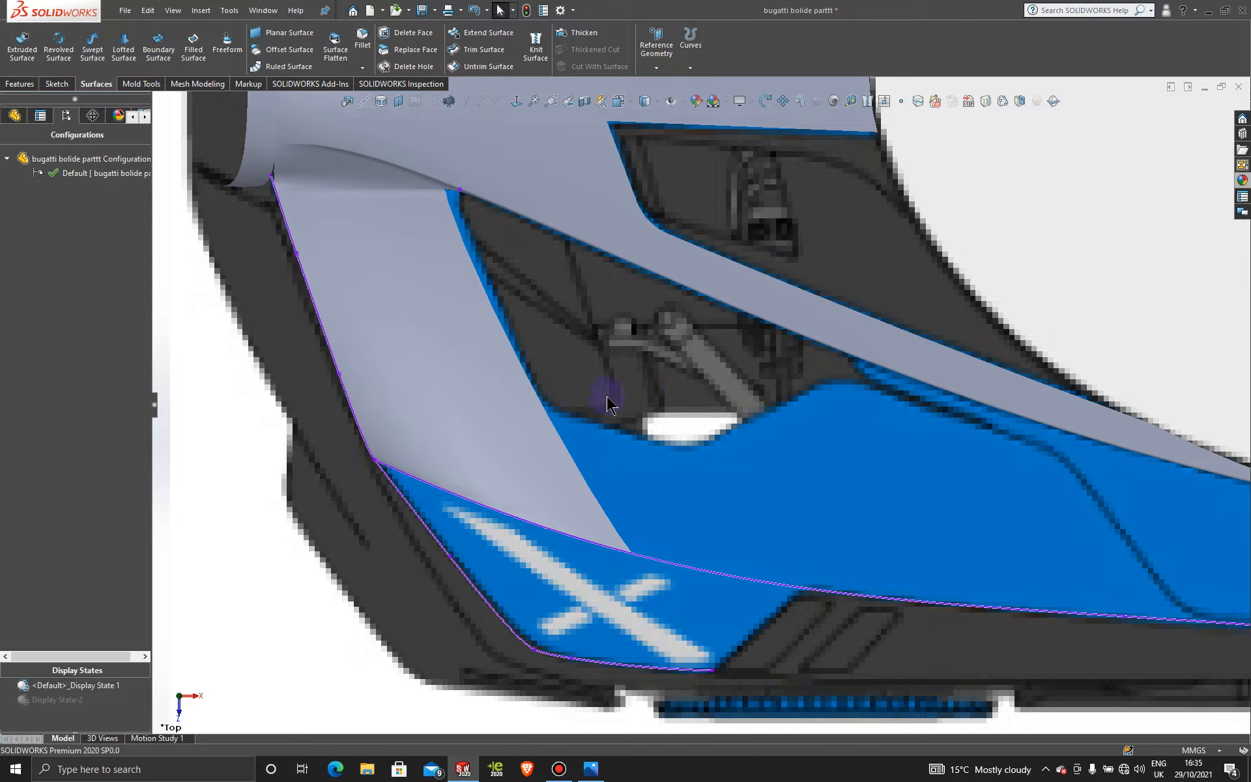
pyautogui.moveTo(606, 446)
pyautogui.mouseDown(button='middle')
pyautogui.moveTo(585, 378)
pyautogui.moveTo(623, 382)
pyautogui.mouseUp(button='middle')
pyautogui.click(385, 171)
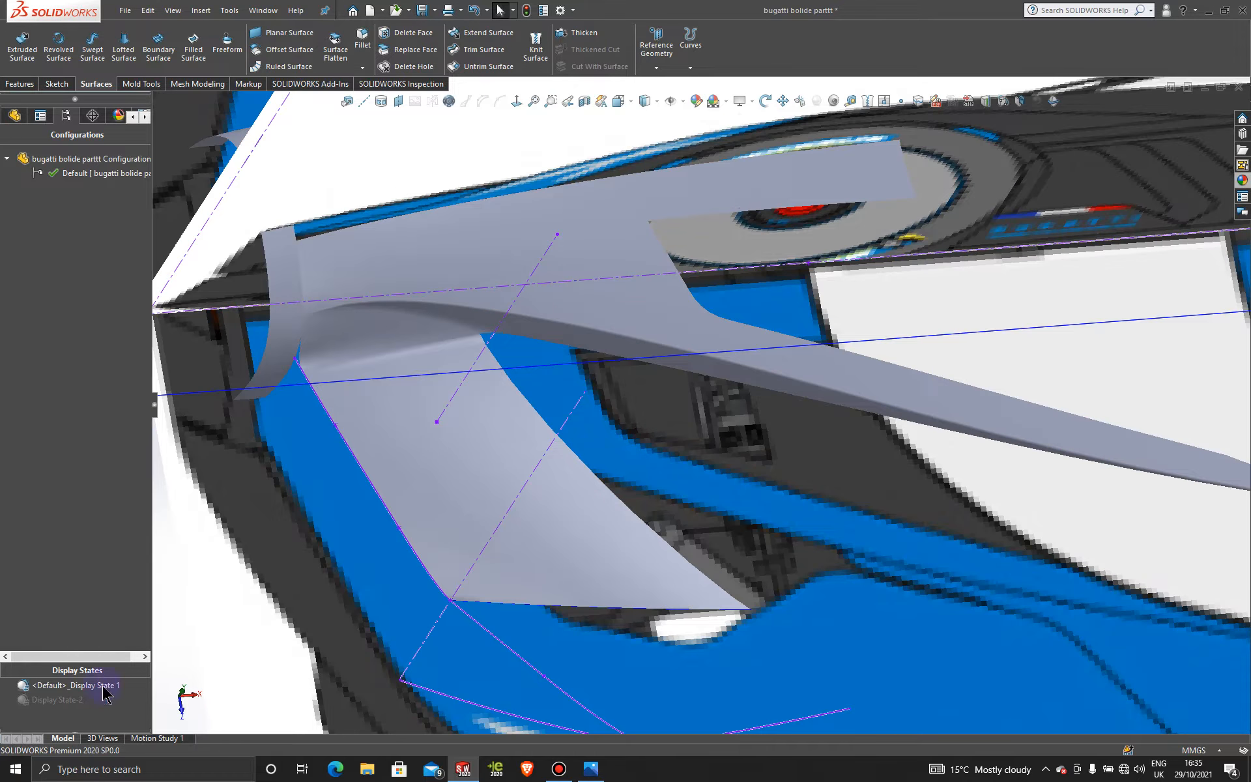
pyautogui.doubleClick(59, 701)
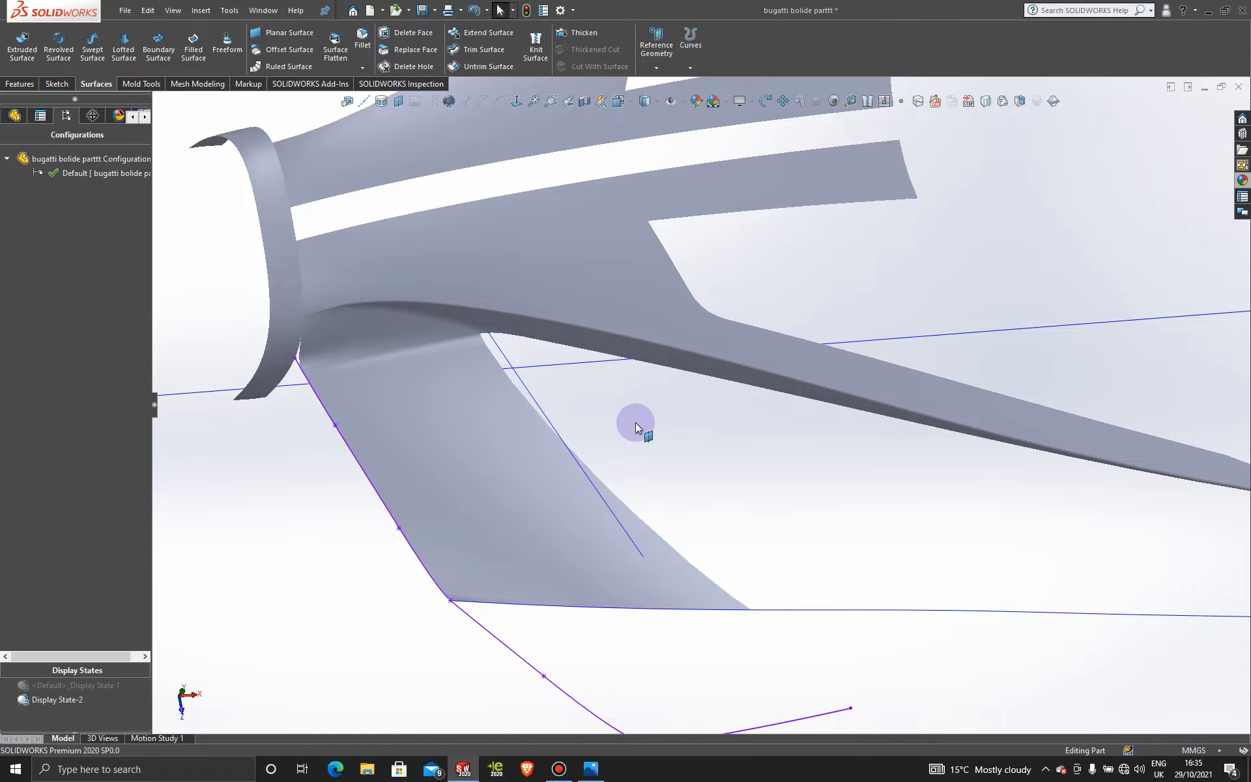
pyautogui.moveTo(635, 422)
pyautogui.mouseDown(button='middle')
pyautogui.moveTo(615, 408)
pyautogui.moveTo(643, 359)
pyautogui.moveTo(648, 408)
pyautogui.mouseUp(button='middle')
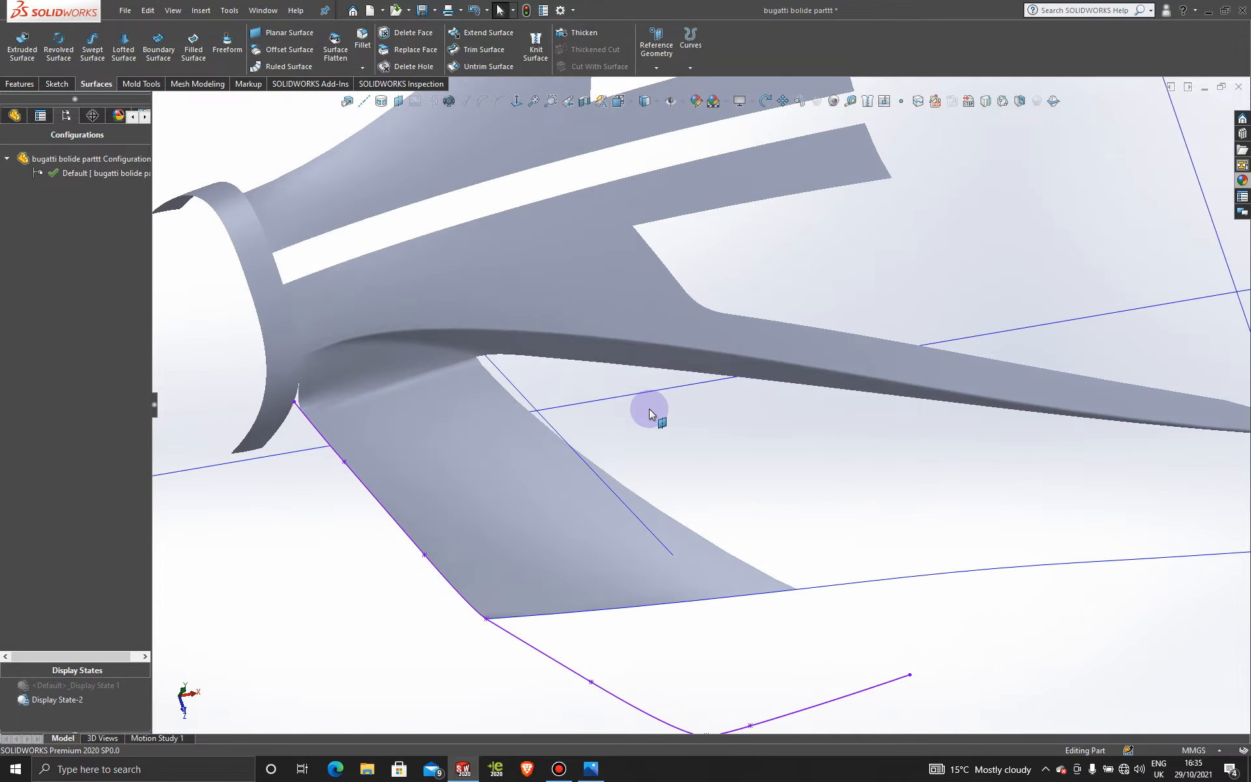
pyautogui.scroll(-3, 648, 408)
pyautogui.click(640, 441)
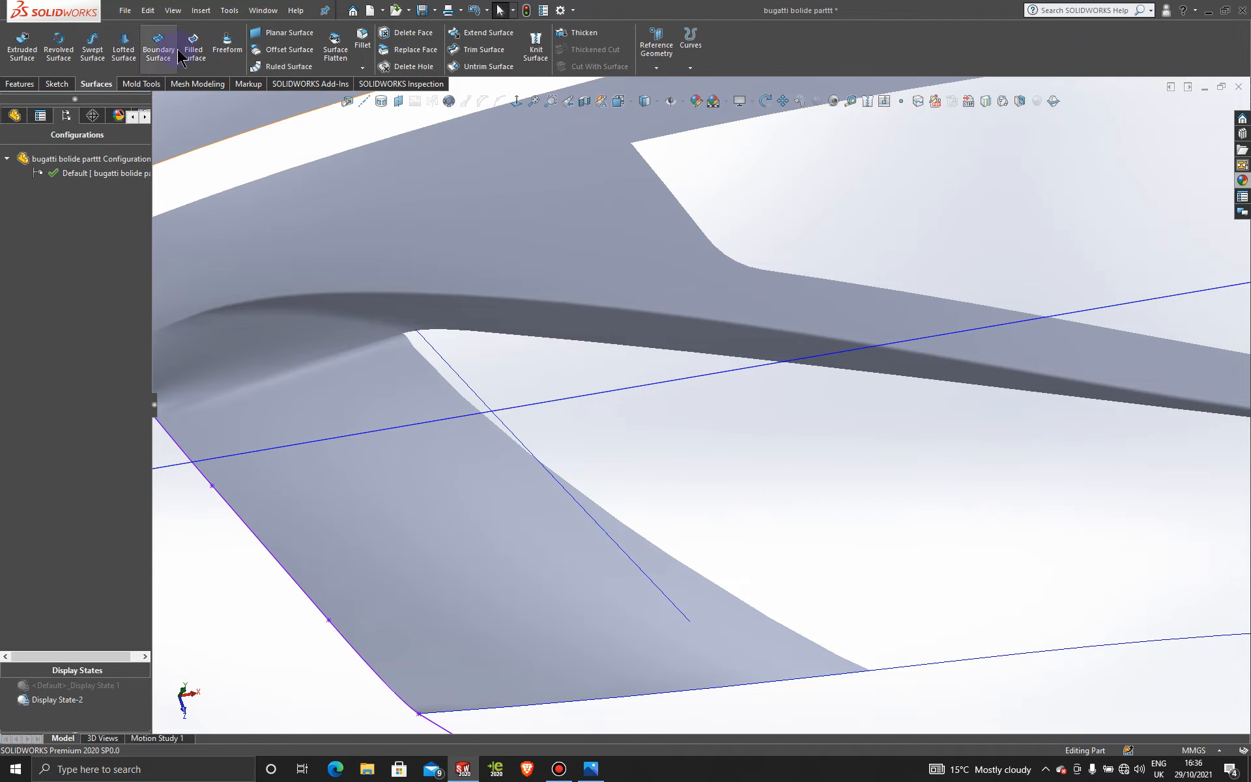
pyautogui.click(589, 499)
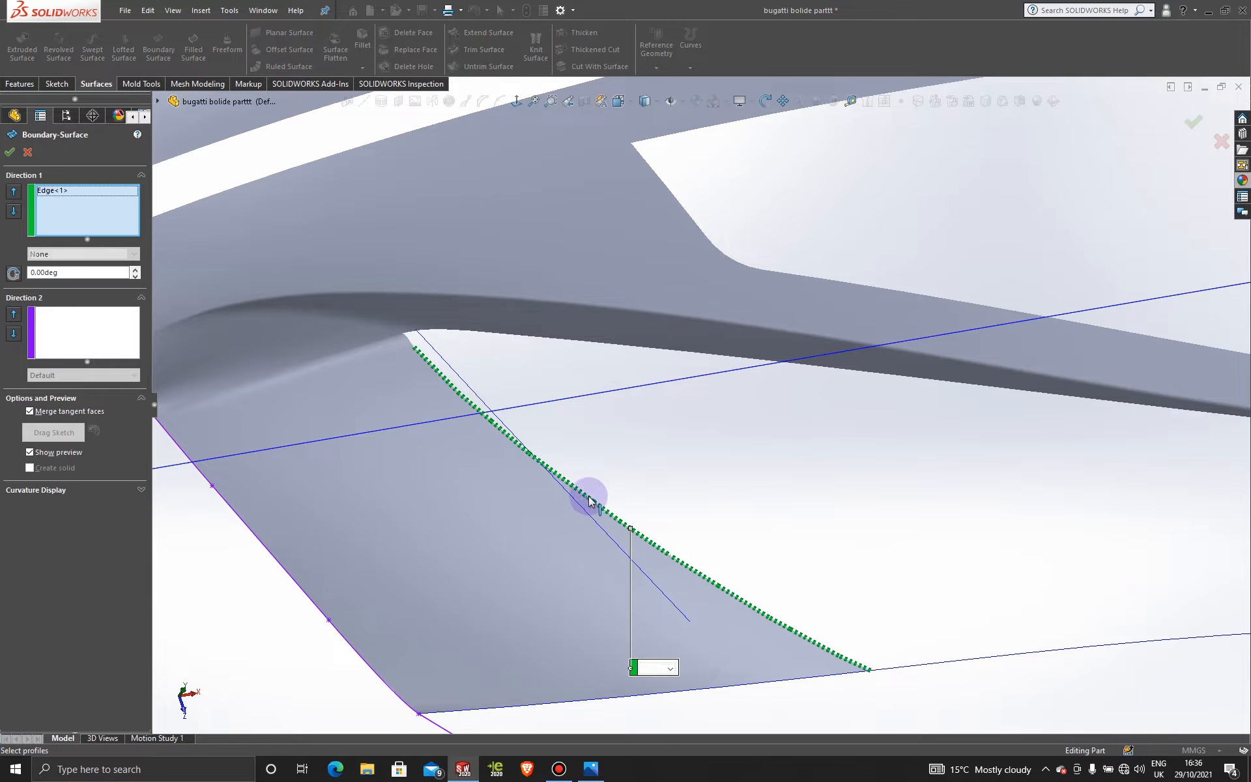
pyautogui.click(602, 342)
pyautogui.click(601, 343)
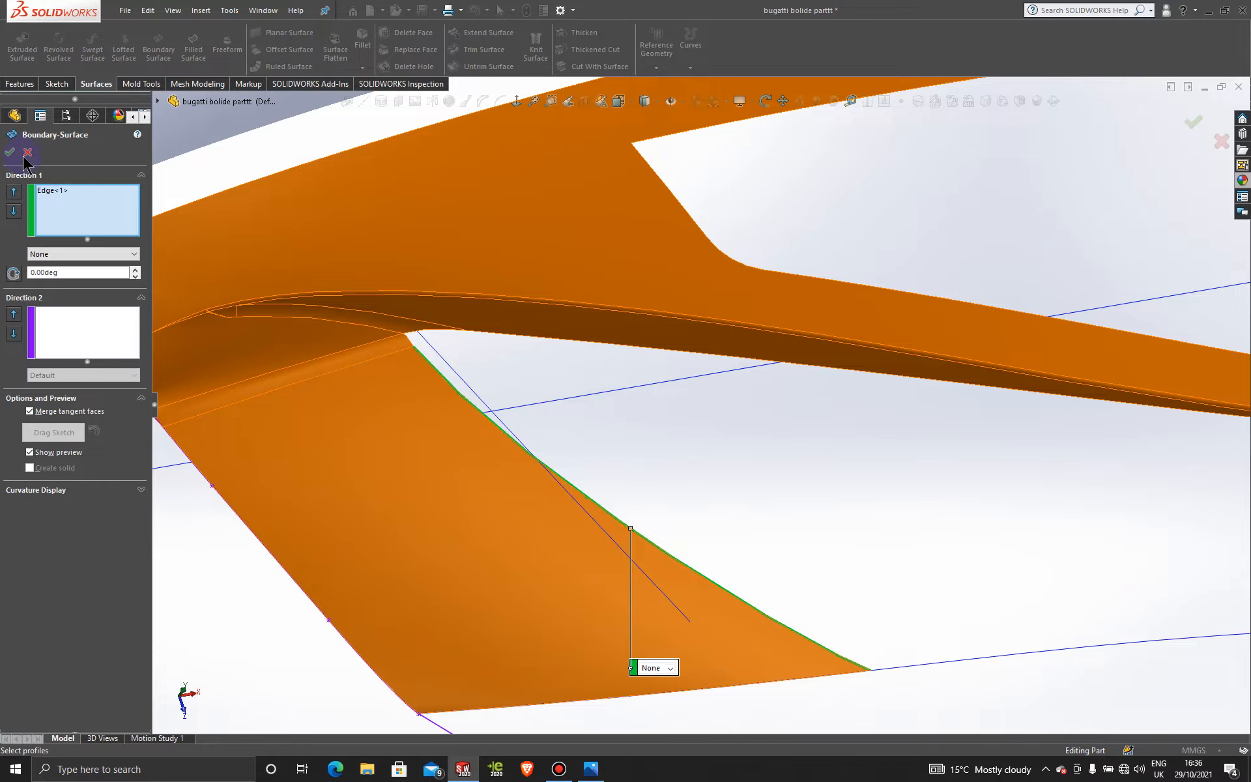
pyautogui.click(27, 153)
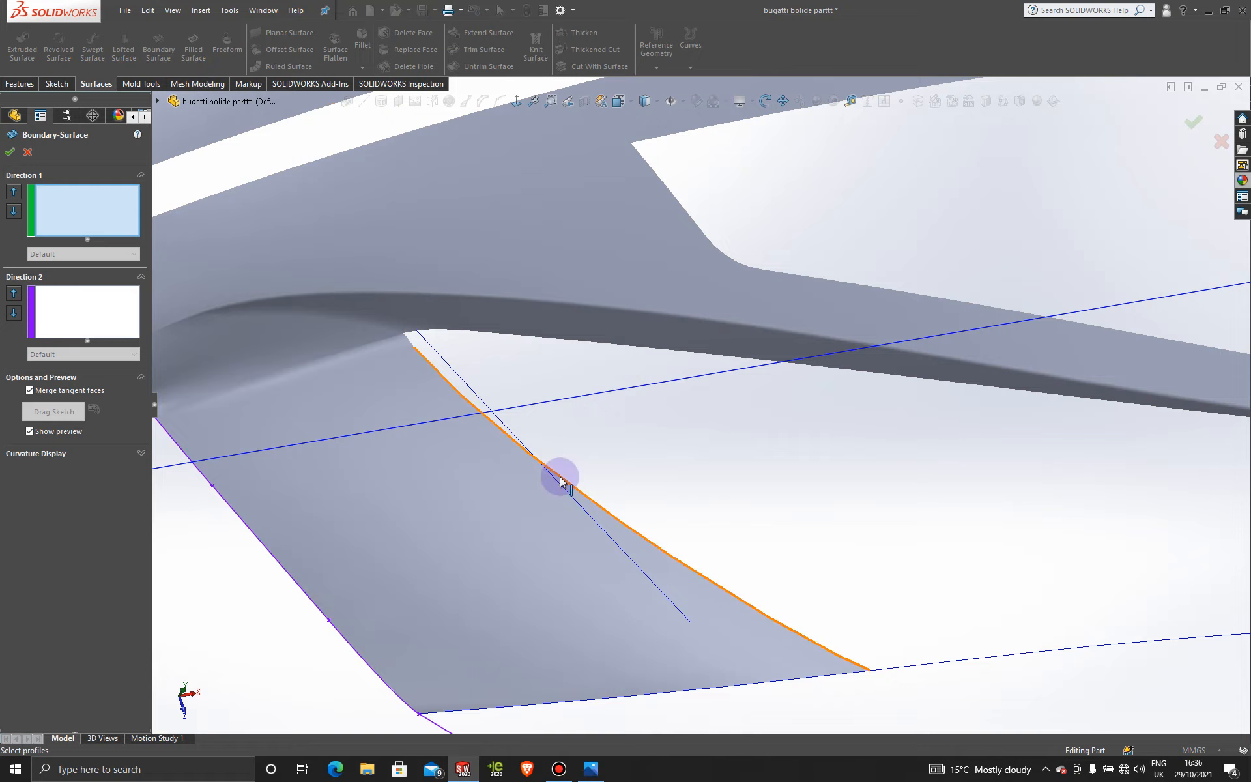
# - Start a boundary surface and group the side surface's long rear edge with its short adjoining edge as the first Direction 1 profile, using SelectionManager
pyautogui.rightClick(596, 422)
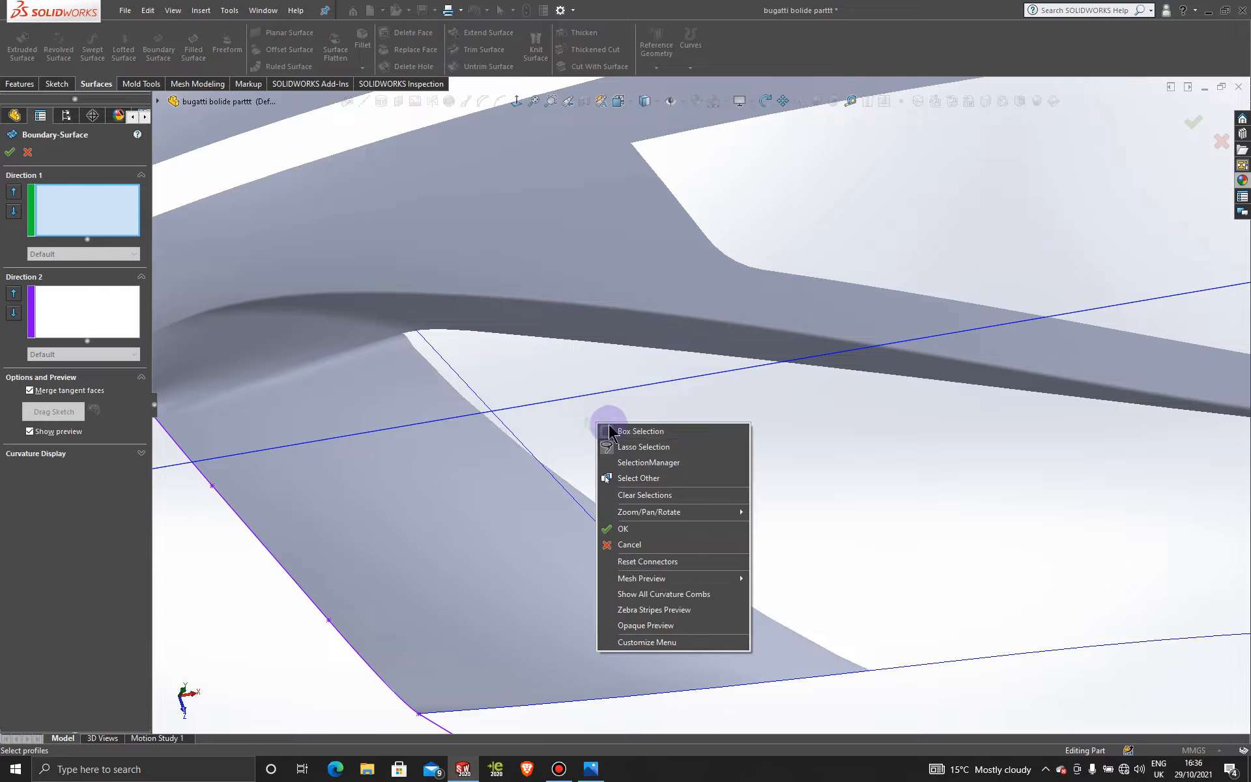
pyautogui.click(671, 476)
pyautogui.click(407, 340)
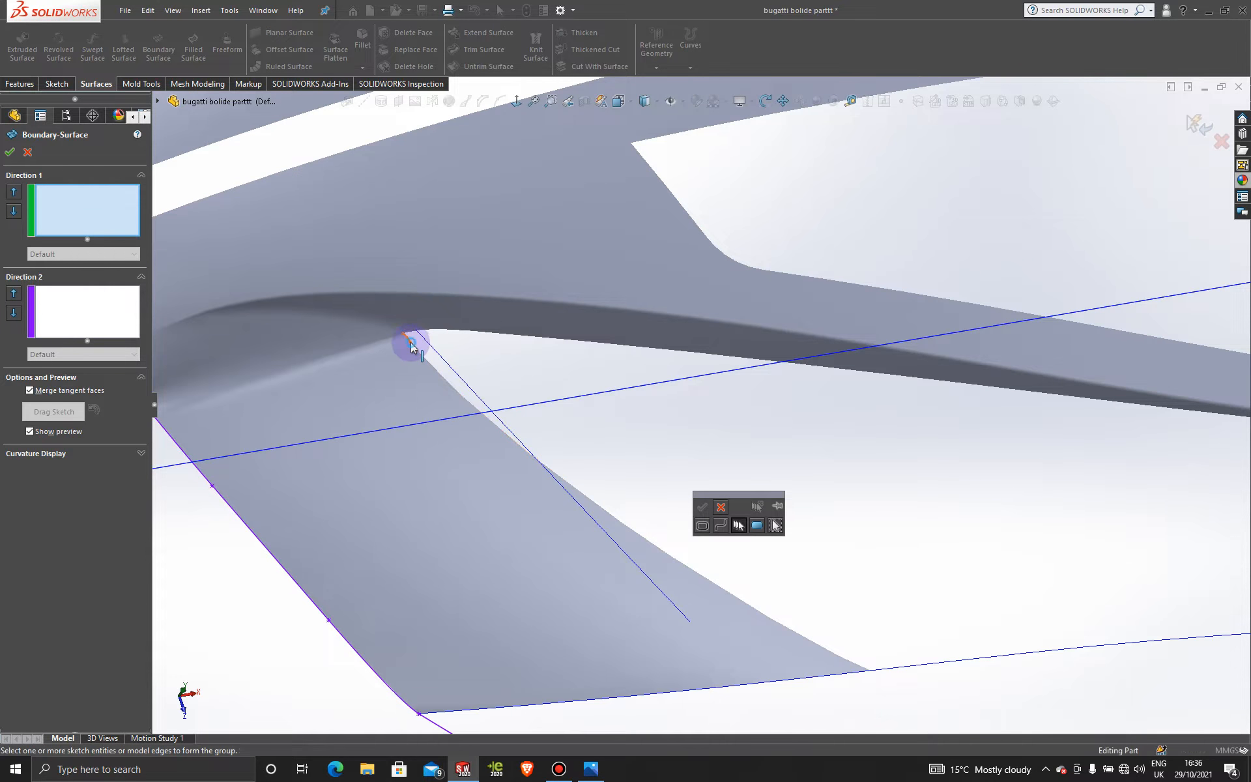
pyautogui.click(434, 362)
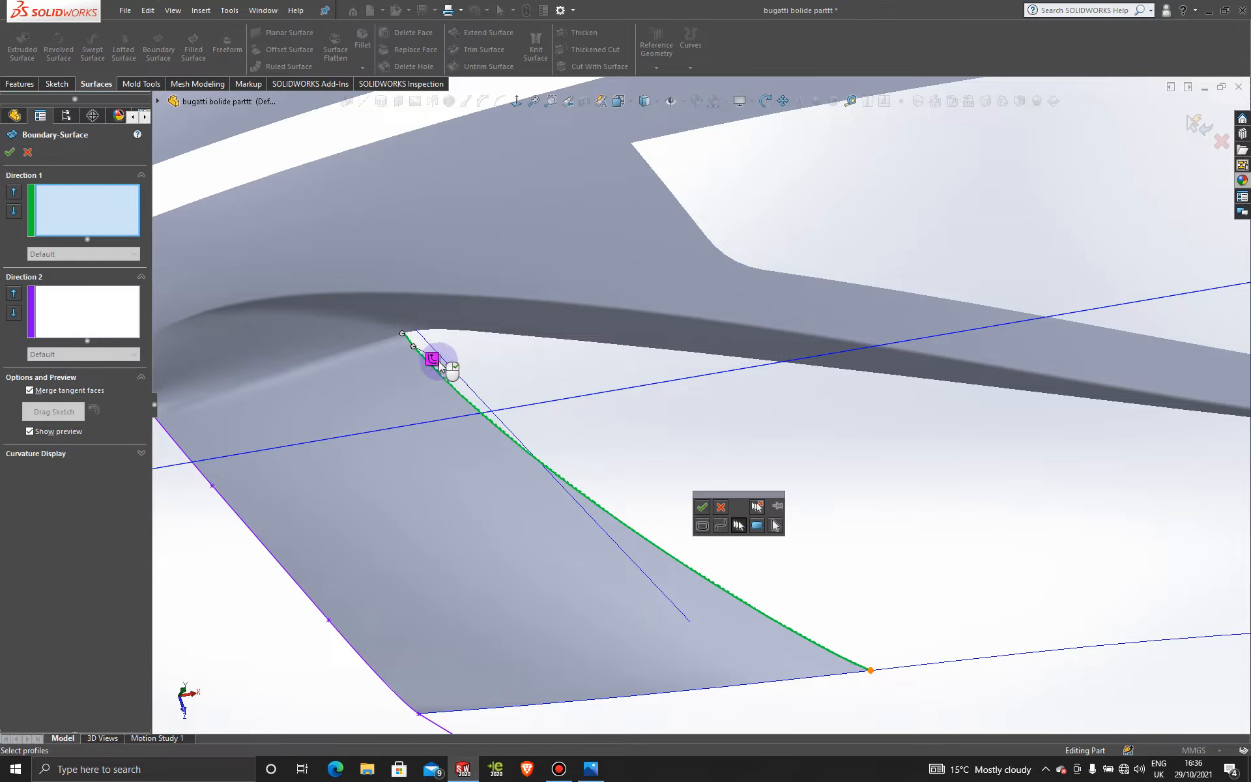
pyautogui.click(701, 507)
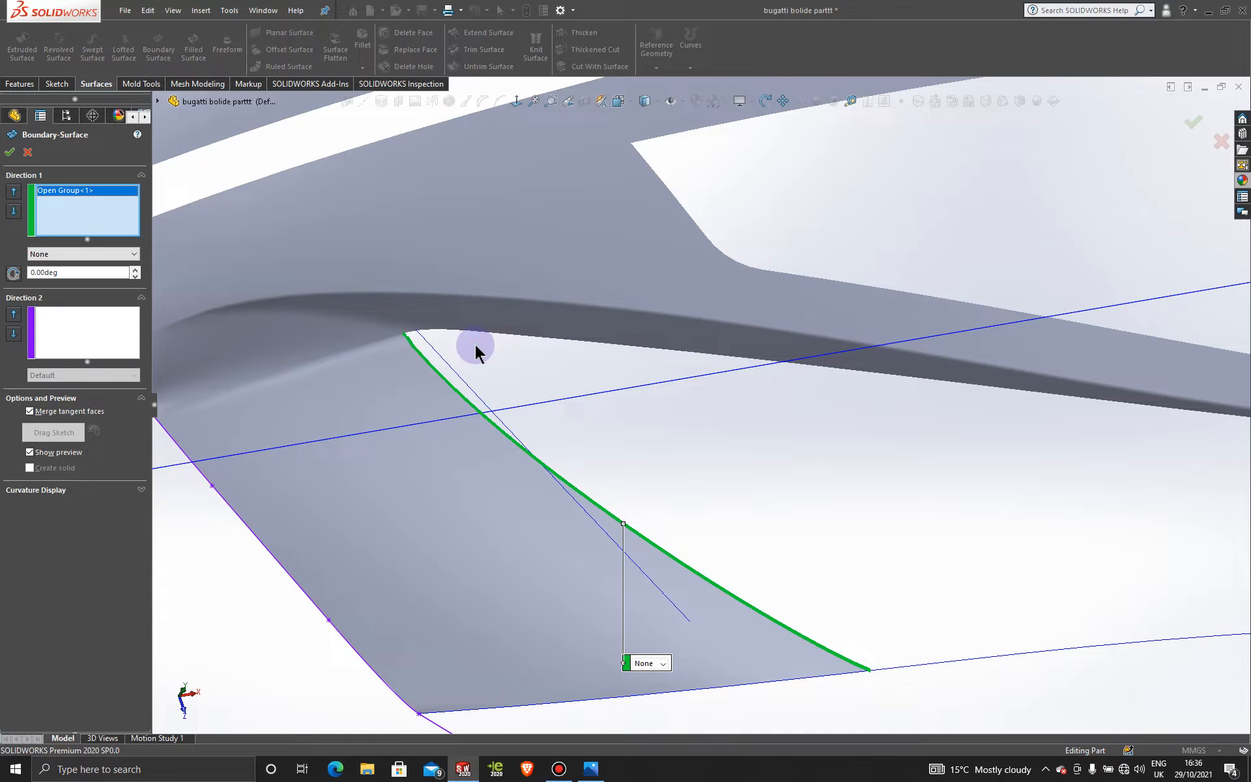
# - Group the body surface's lower edges as the second Direction 1 profile and create the boundary surface with None as the end condition on both profiles
pyautogui.rightClick(475, 345)
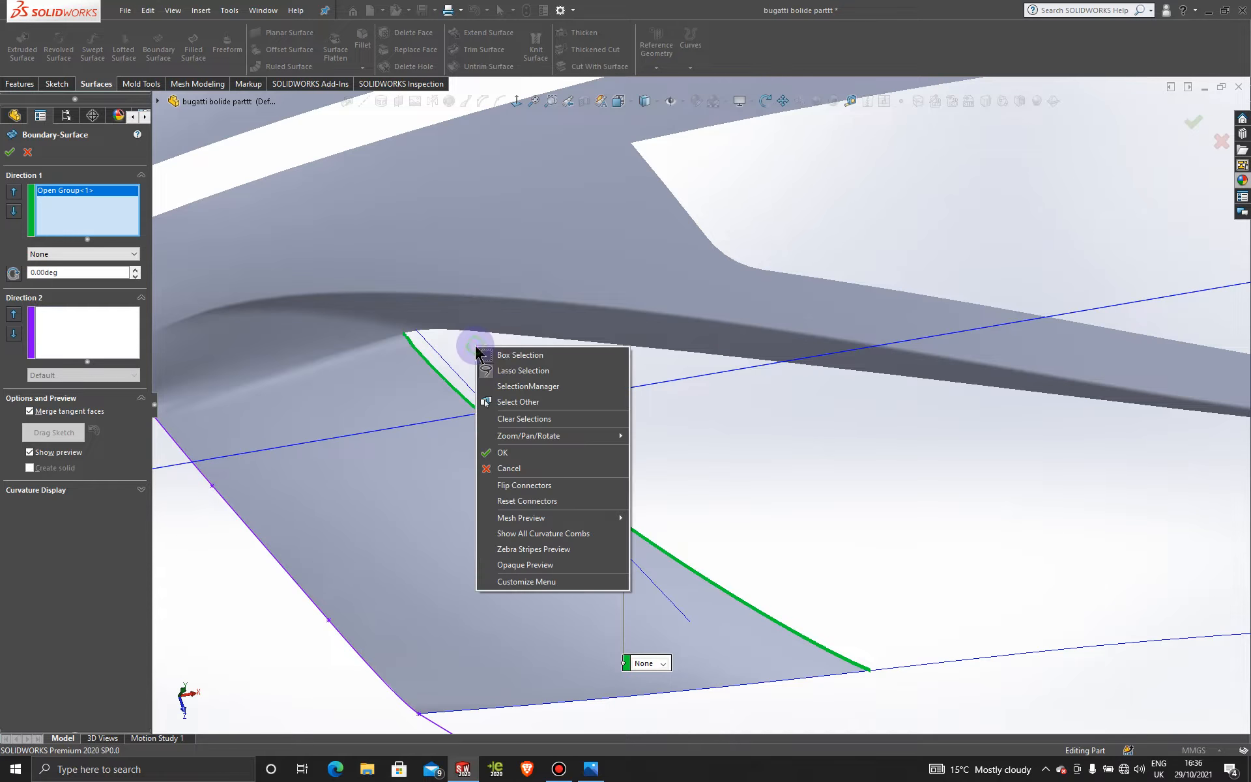
pyautogui.click(518, 386)
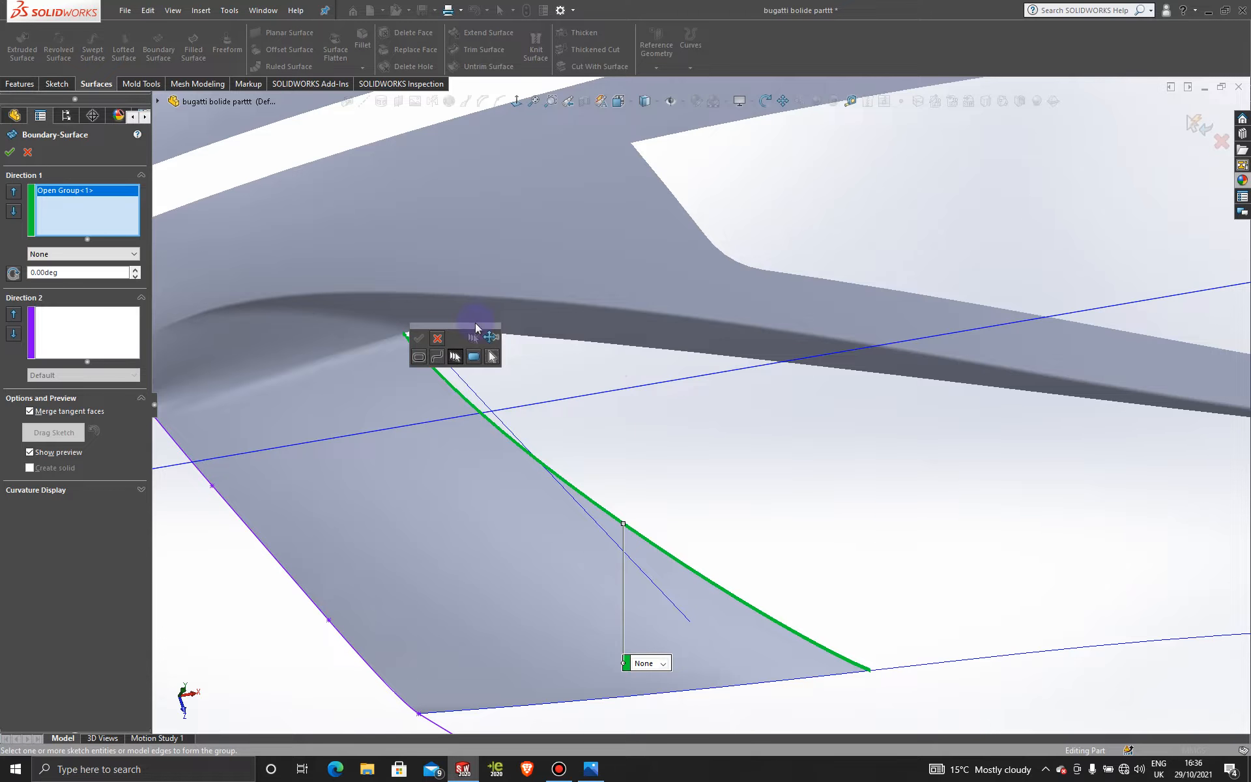
pyautogui.moveTo(476, 327); pyautogui.dragTo(754, 430)
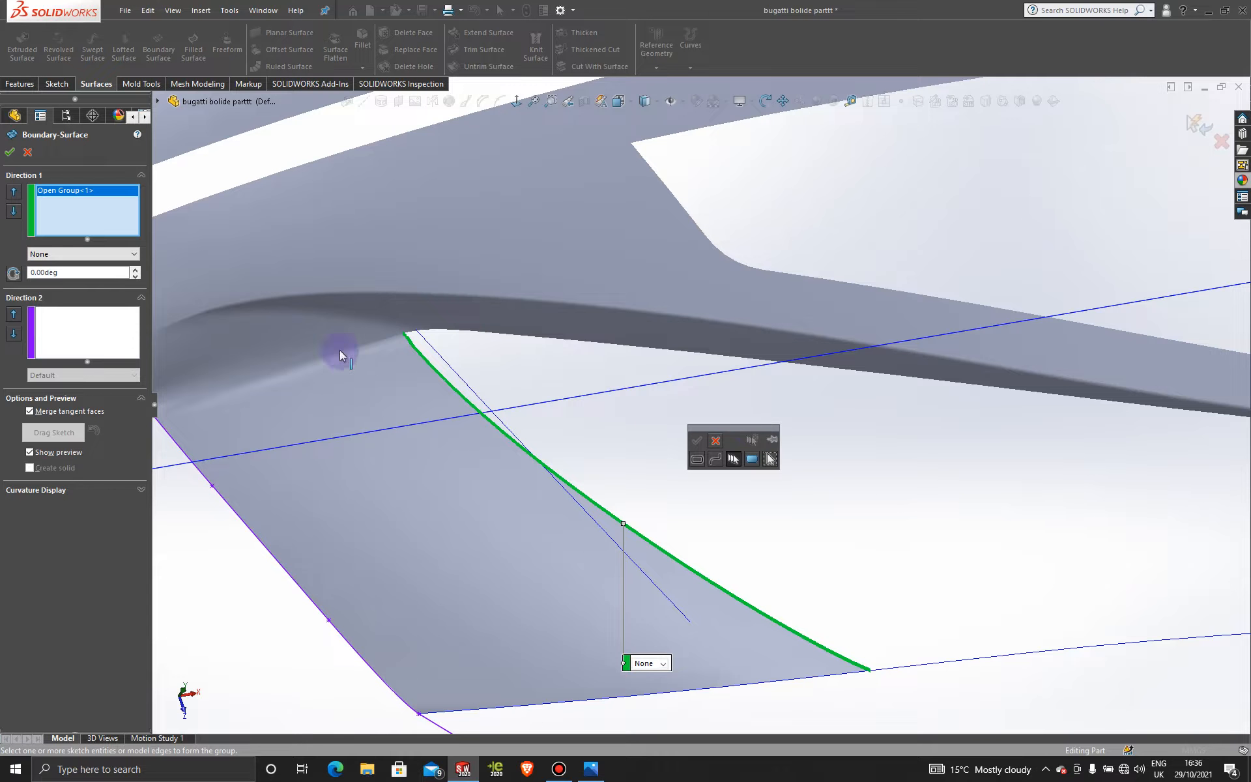
pyautogui.click(415, 336)
pyautogui.click(488, 339)
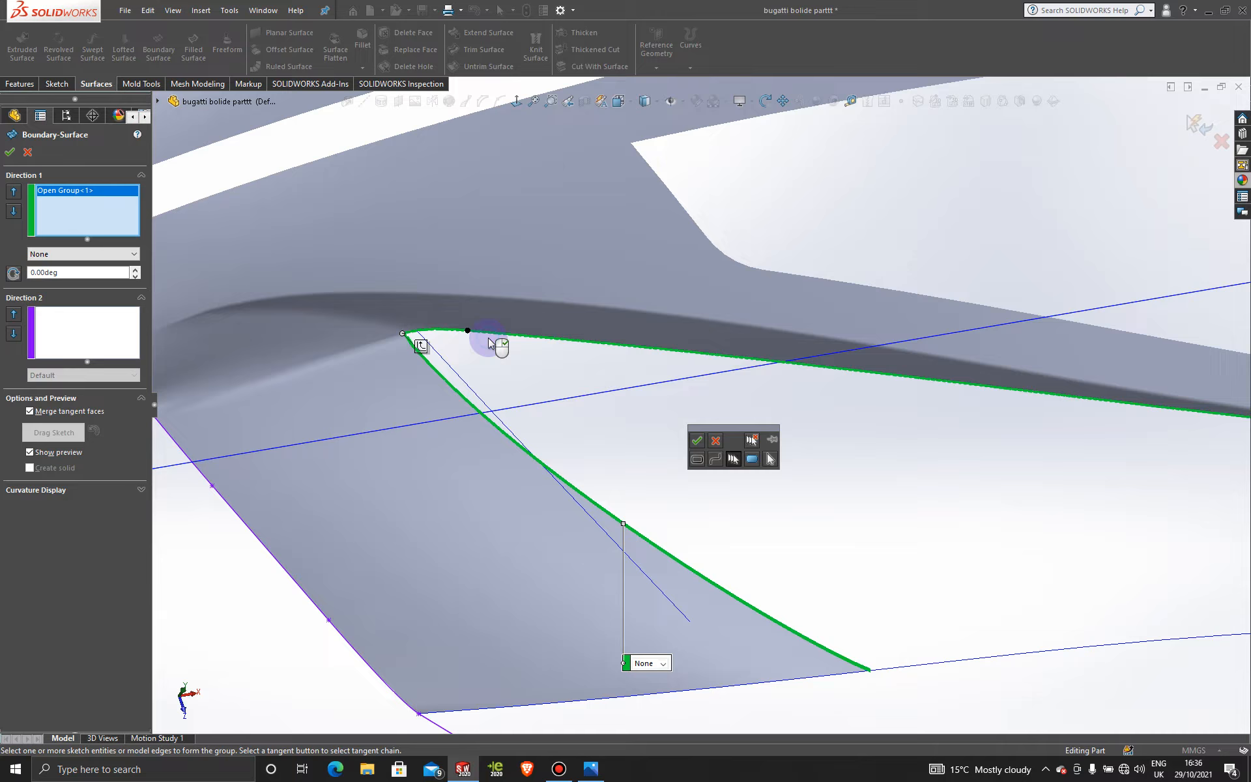
pyautogui.click(696, 443)
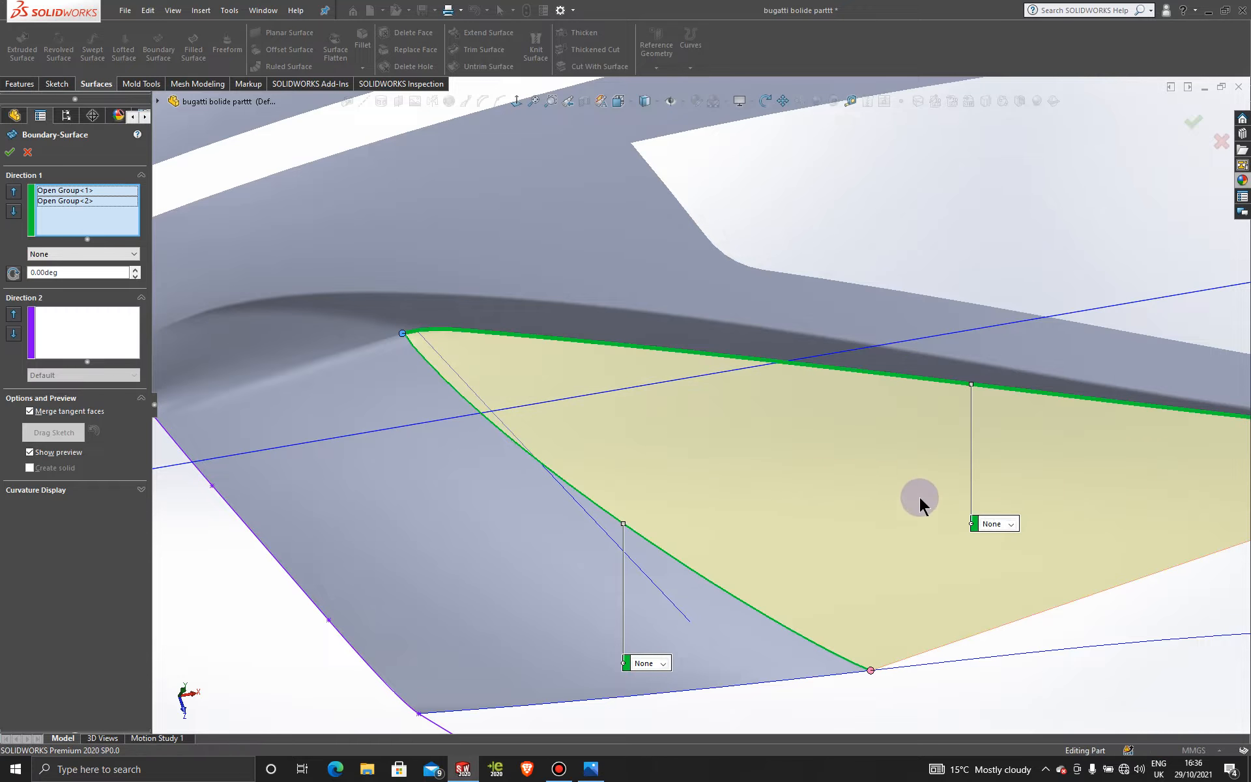
pyautogui.press('z')
pyautogui.press('z')
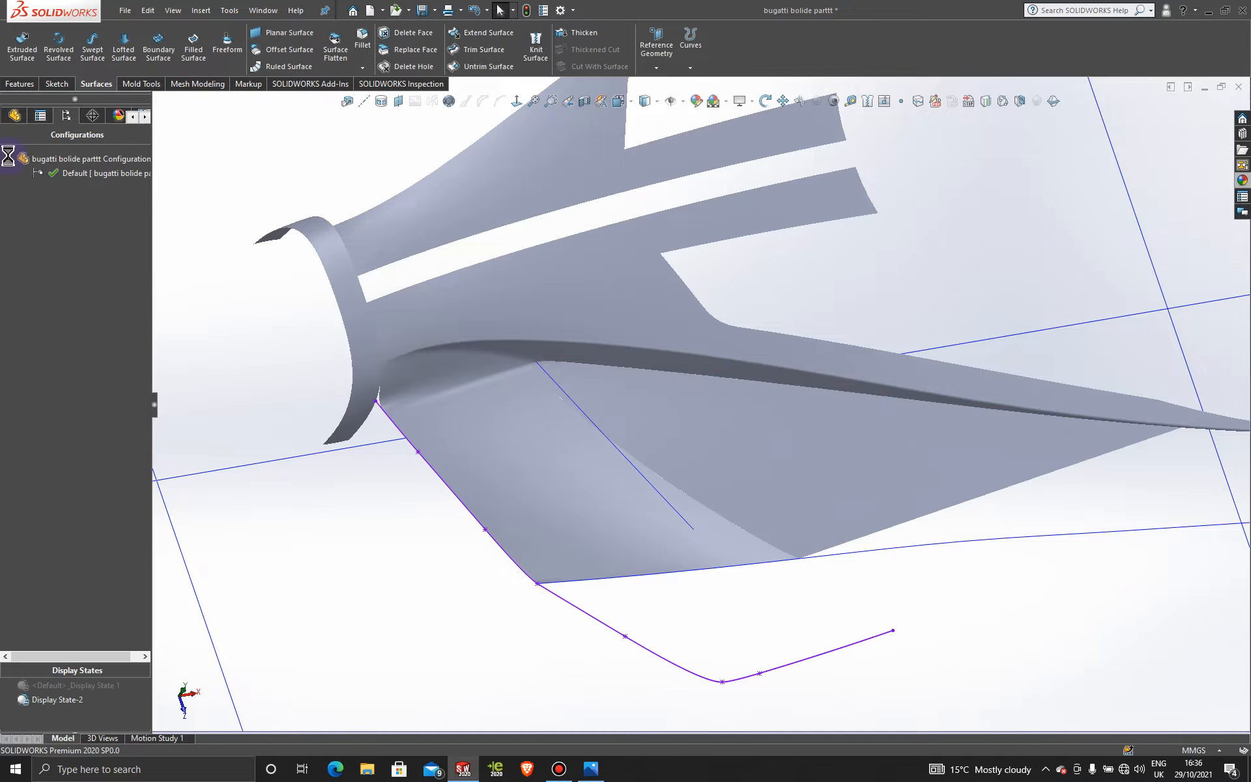
# - Delete the boundary surface that fills the opening between the side surface and the body arm
pyautogui.moveTo(871, 590); pyautogui.dragTo(797, 532, button='middle')
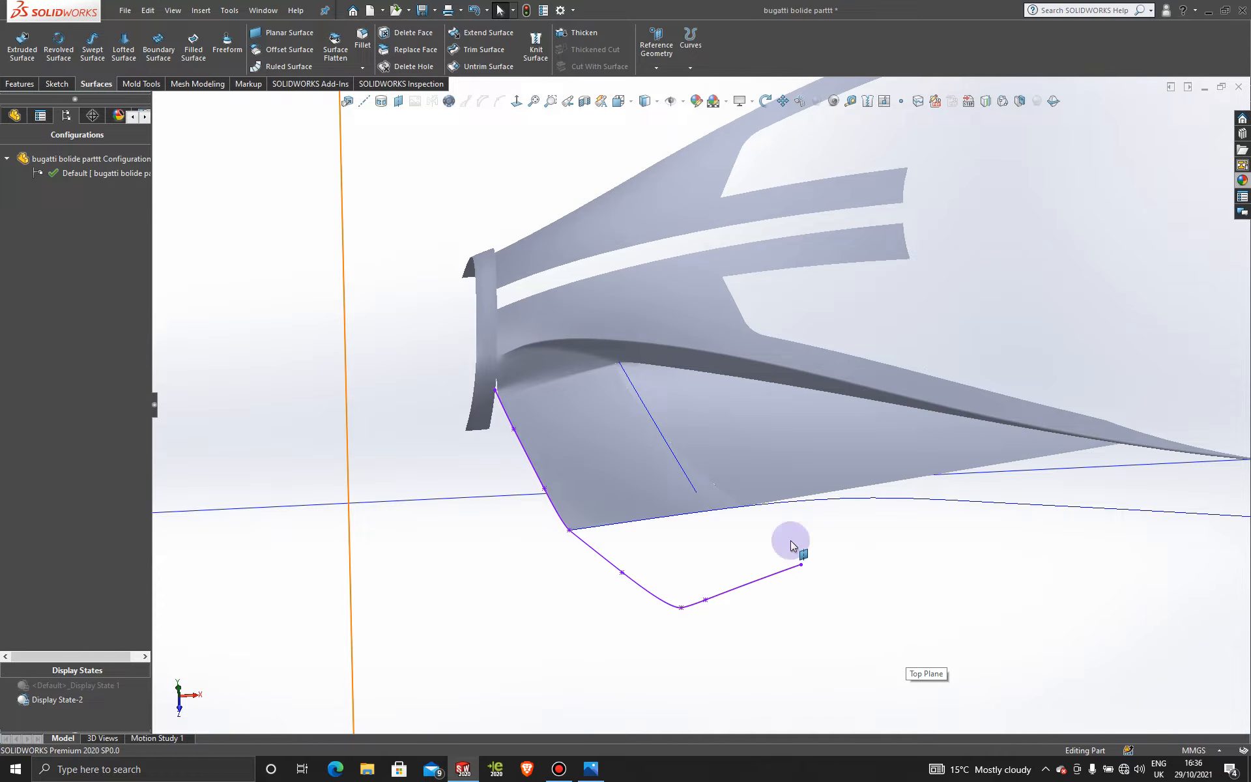
pyautogui.click(786, 438)
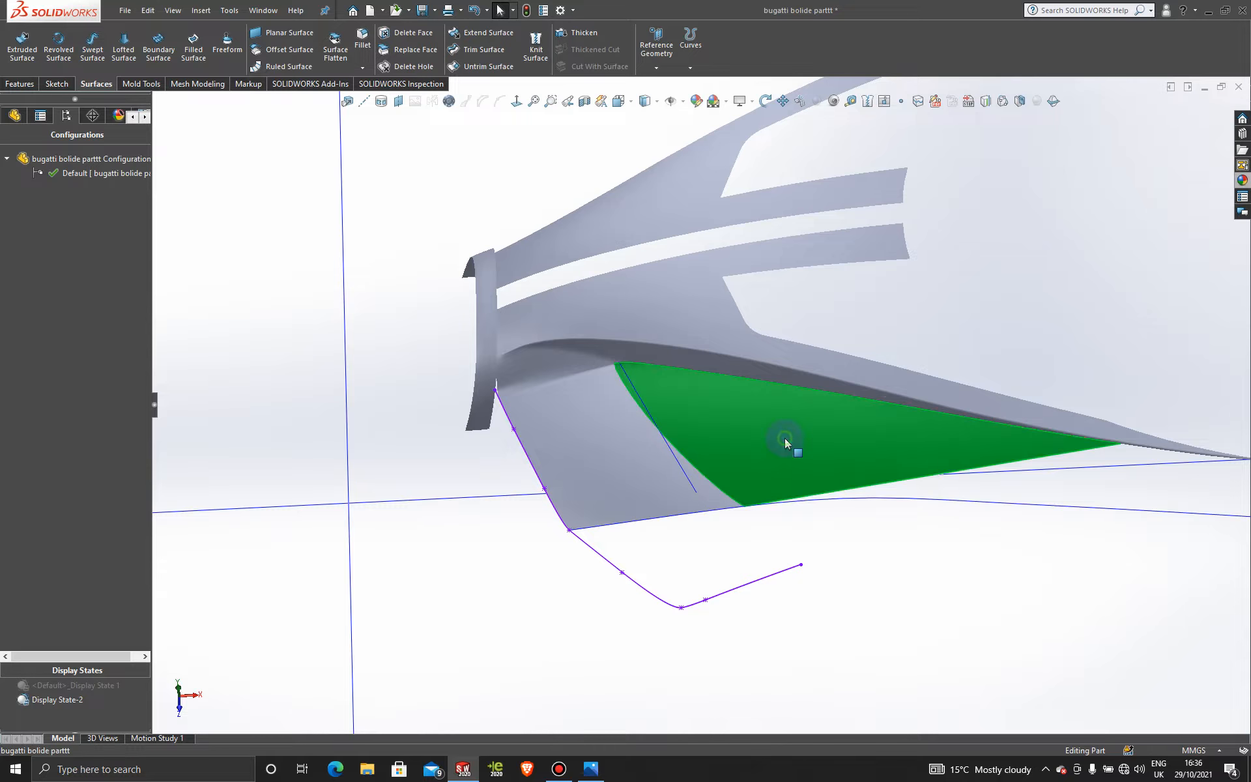
pyautogui.rightClick(786, 438)
pyautogui.click(824, 608)
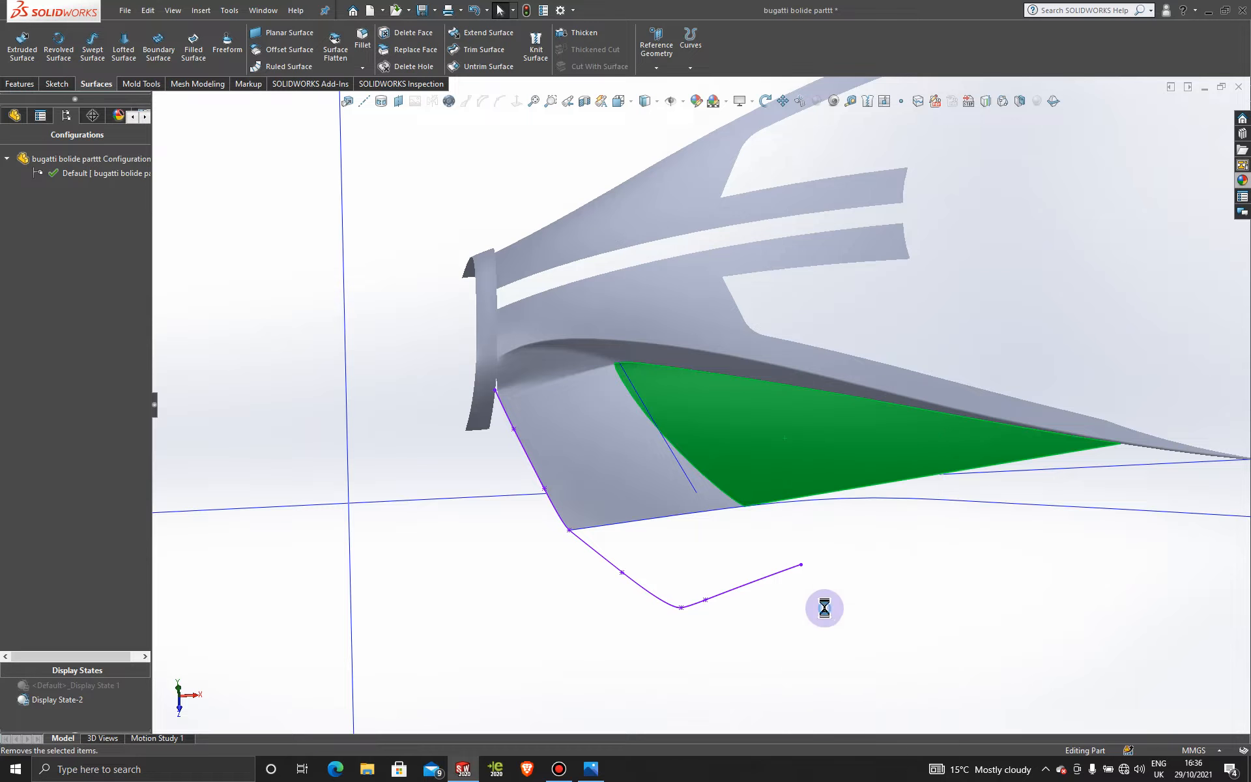
pyautogui.click(516, 181)
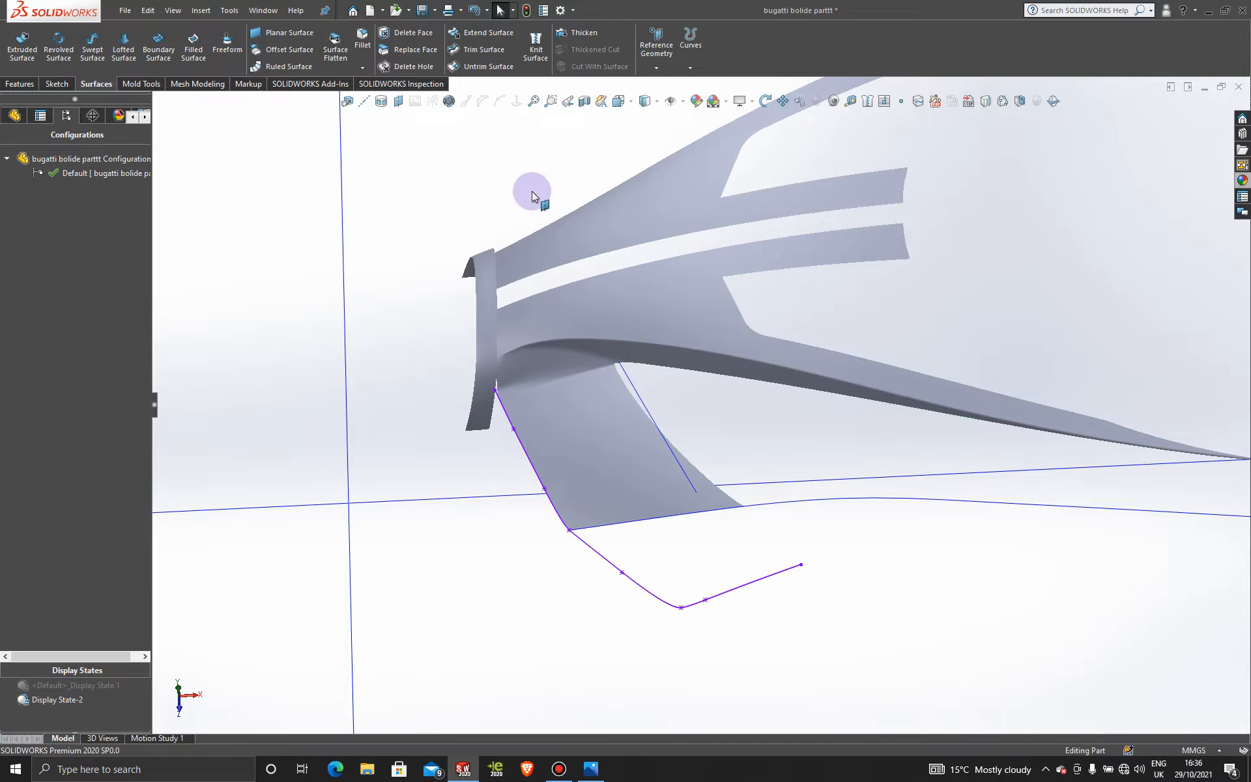
# - Start a boundary surface and group the side surface's rear edges as a tangent chain for the first Direction 1 profile, using SelectionManager
pyautogui.scroll(-5, 721, 404)
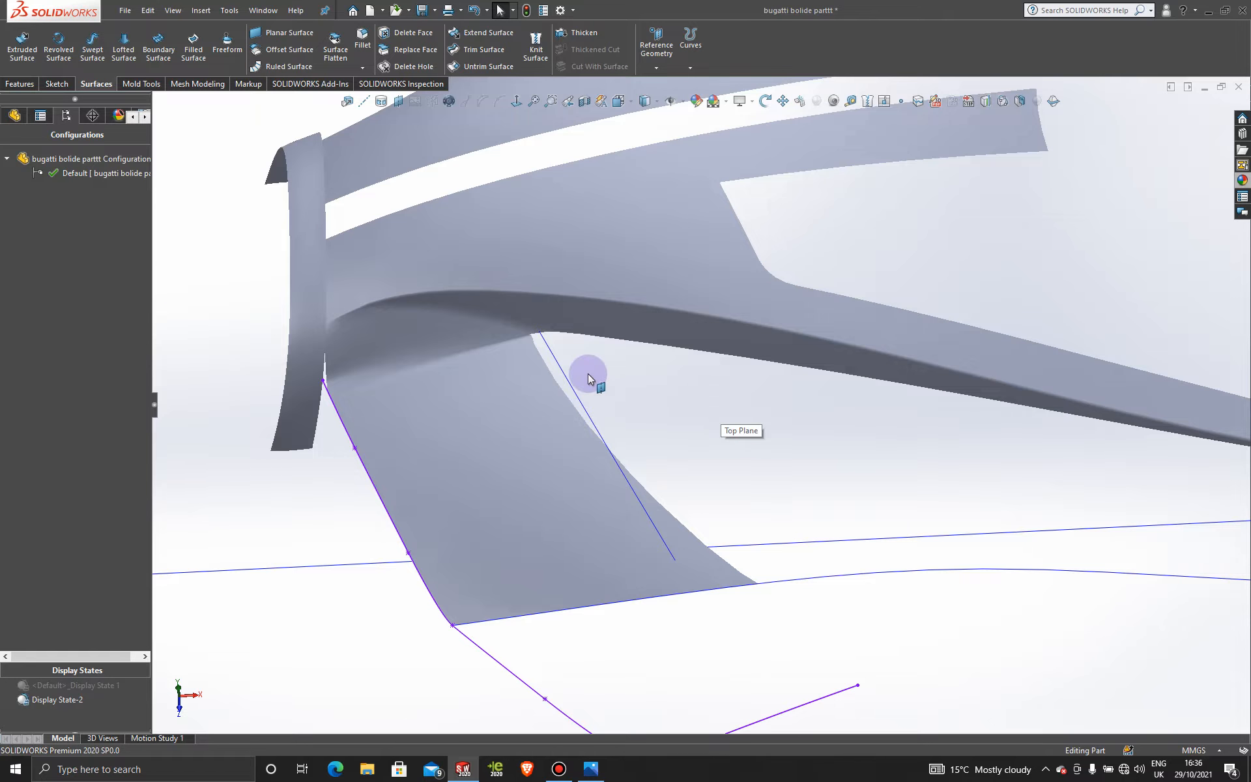
pyautogui.scroll(-2, 588, 374)
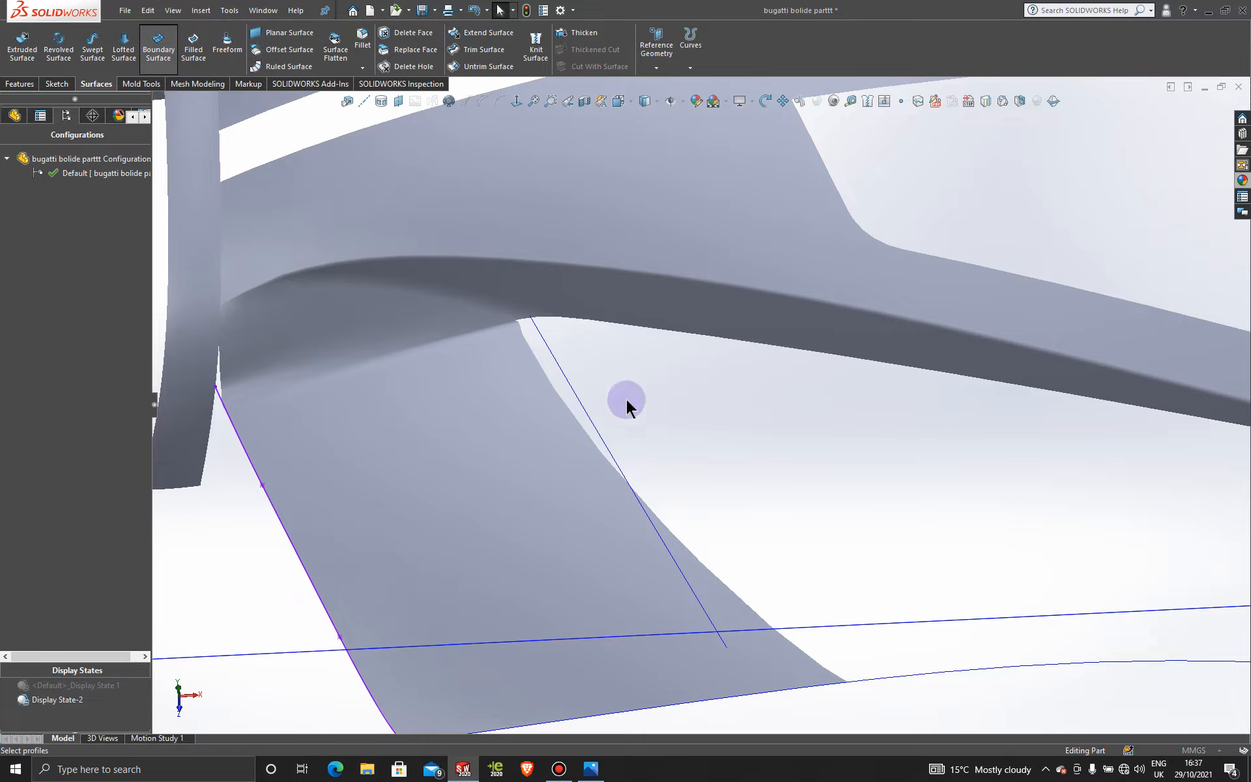
pyautogui.rightClick(684, 357)
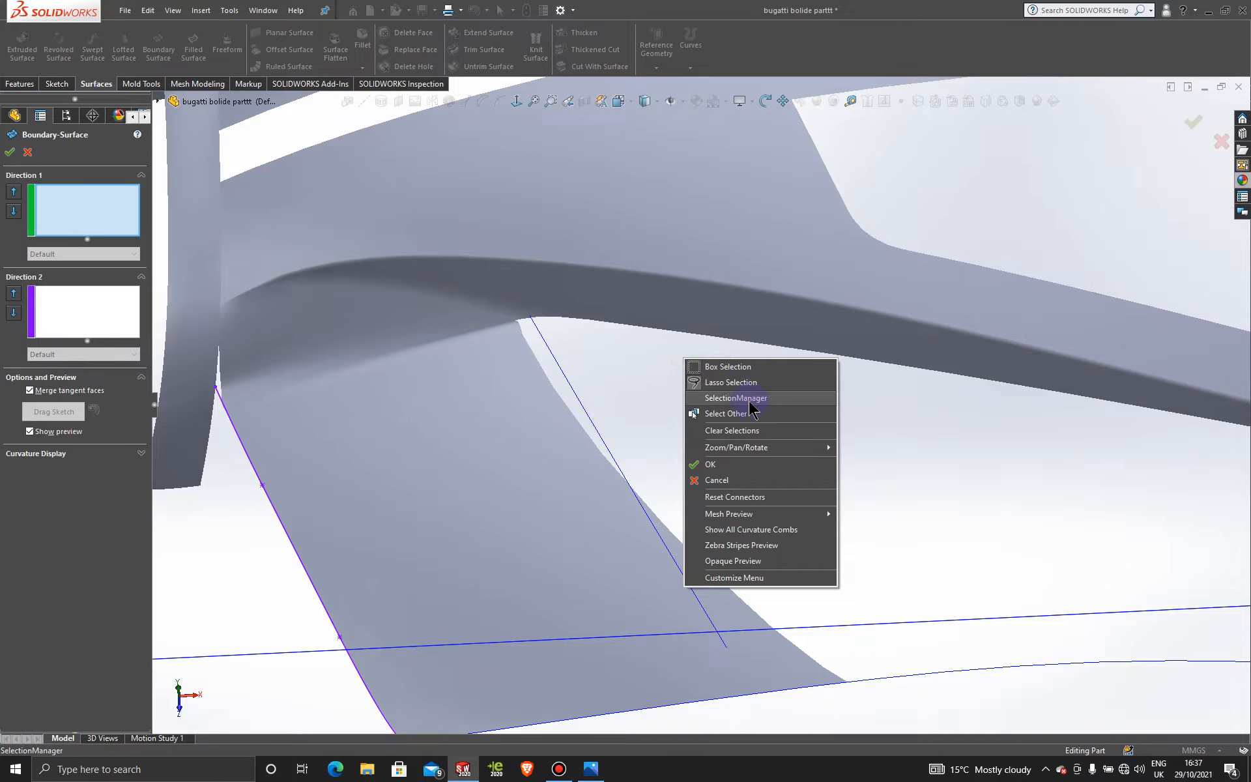
pyautogui.click(730, 397)
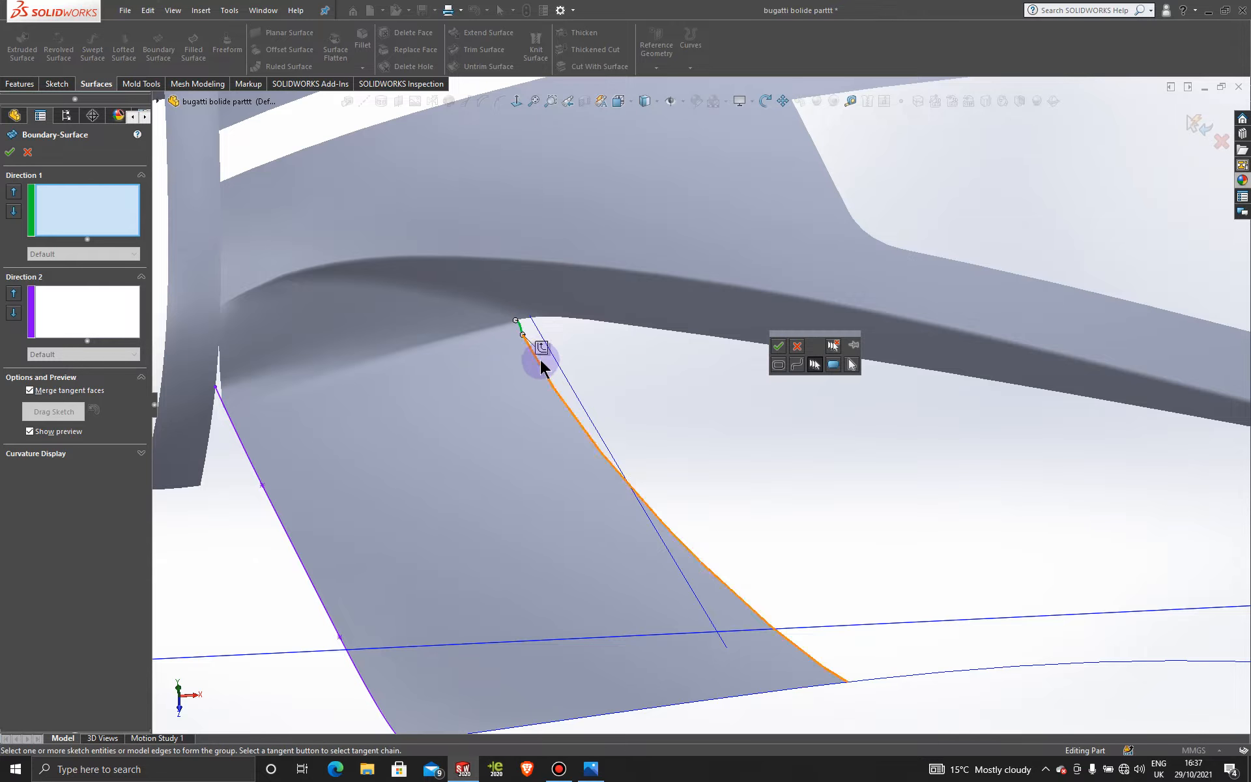
pyautogui.click(538, 346)
pyautogui.click(779, 346)
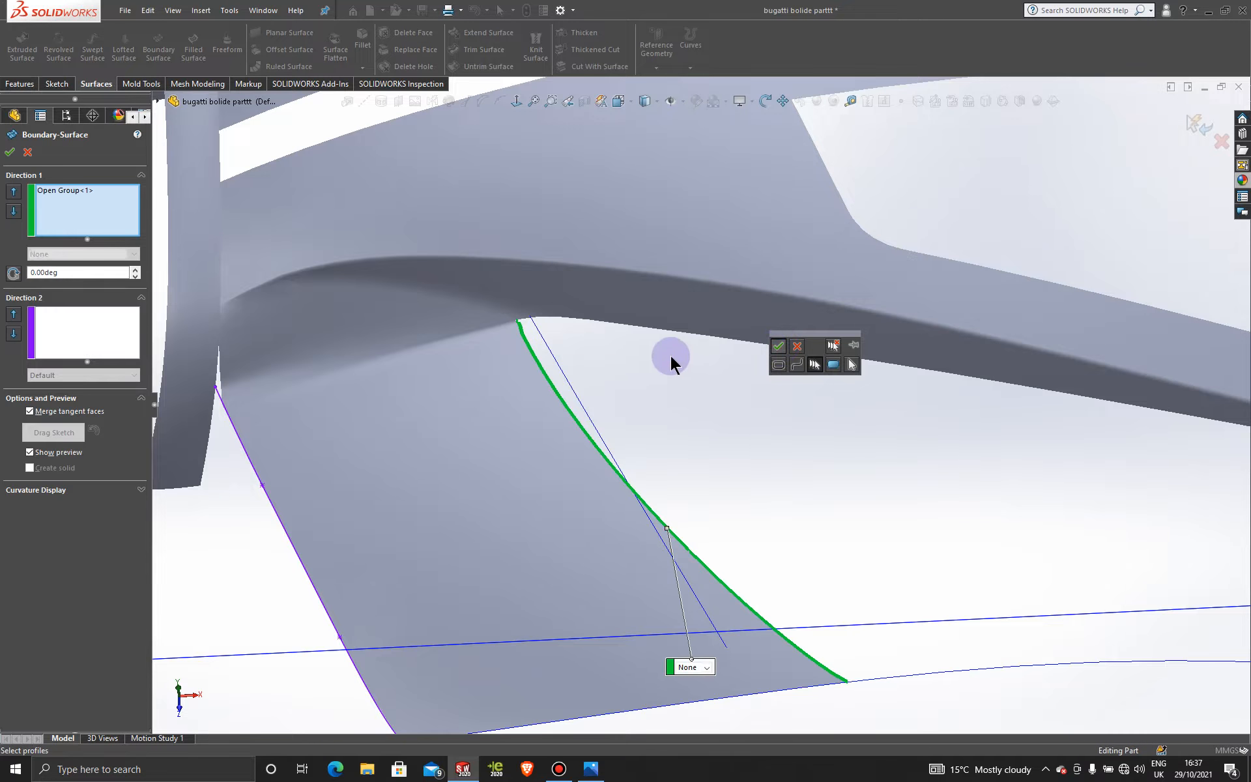
# - Group the body arm's lower edges as a tangent chain for the second Direction 1 profile, using SelectionManager
pyautogui.rightClick(671, 357)
pyautogui.click(723, 395)
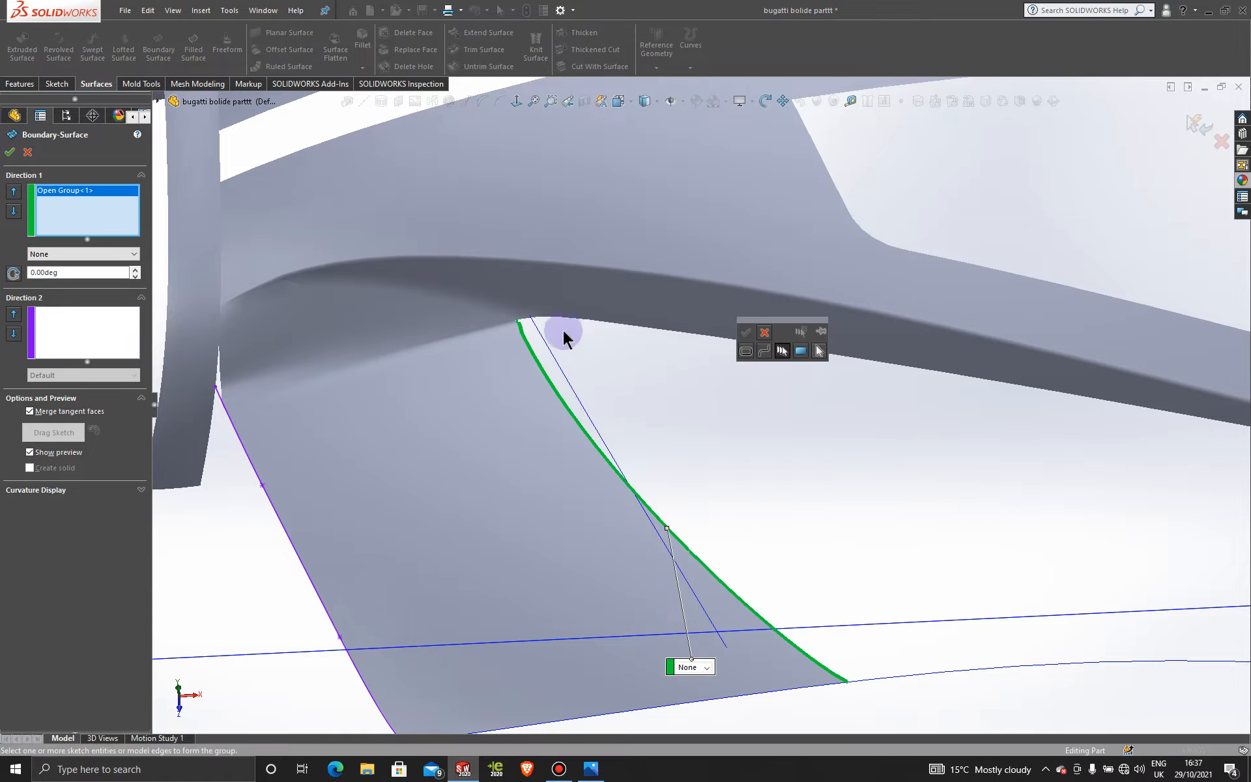
pyautogui.click(530, 321)
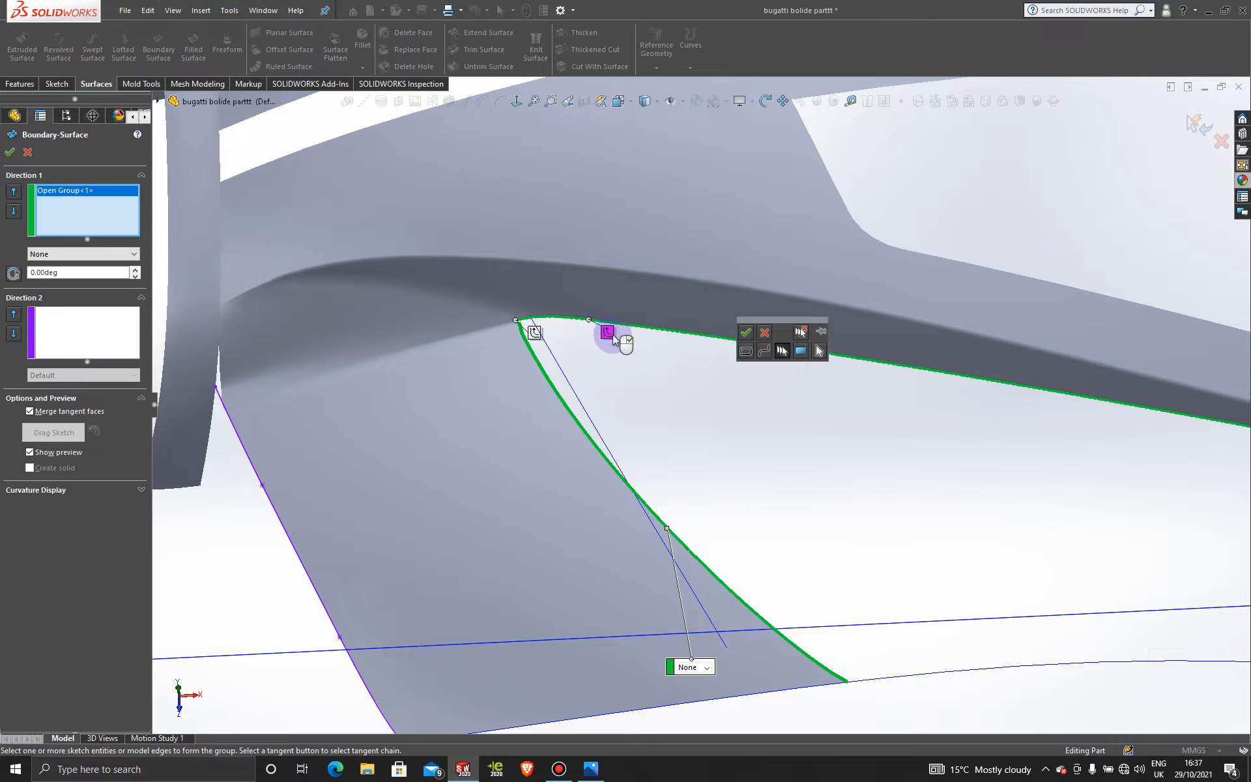
pyautogui.click(746, 333)
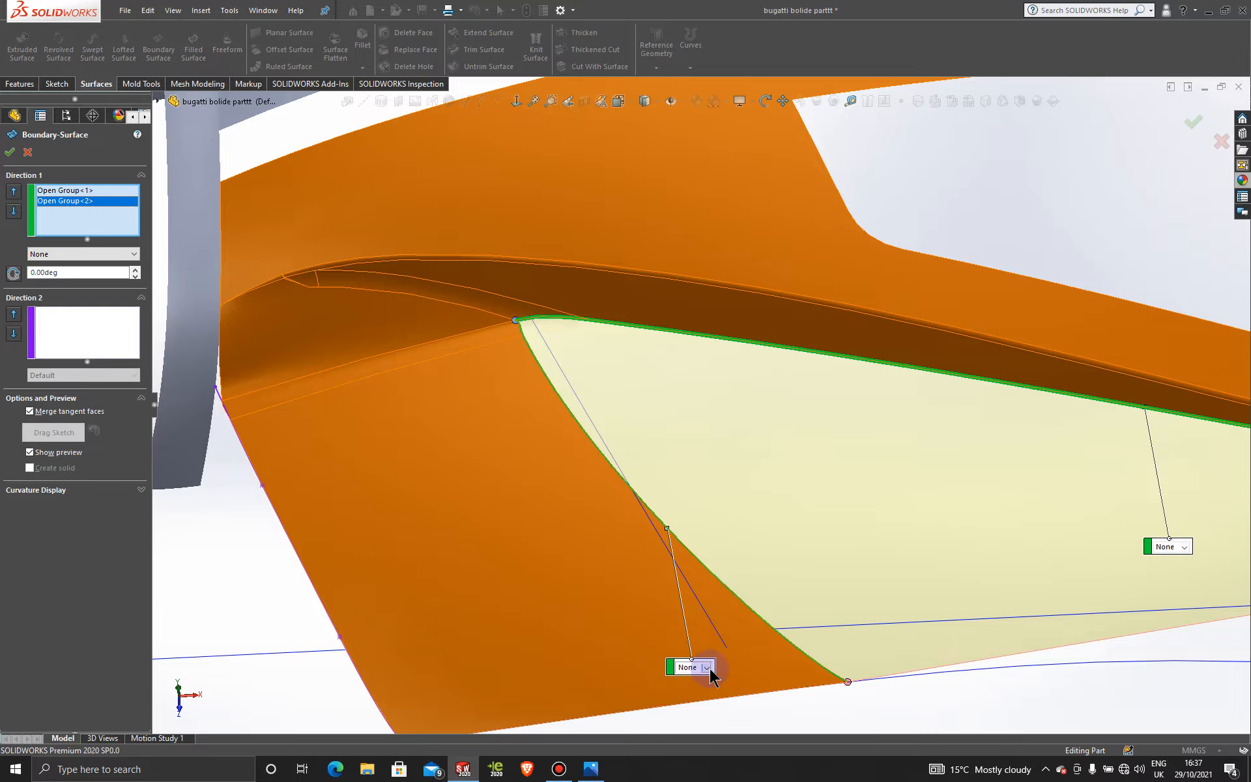
# - Set the side-surface profile to Tangency To Face, keep None on the body-arm profile, and create the boundary surface
pyautogui.click(708, 667)
pyautogui.click(710, 700)
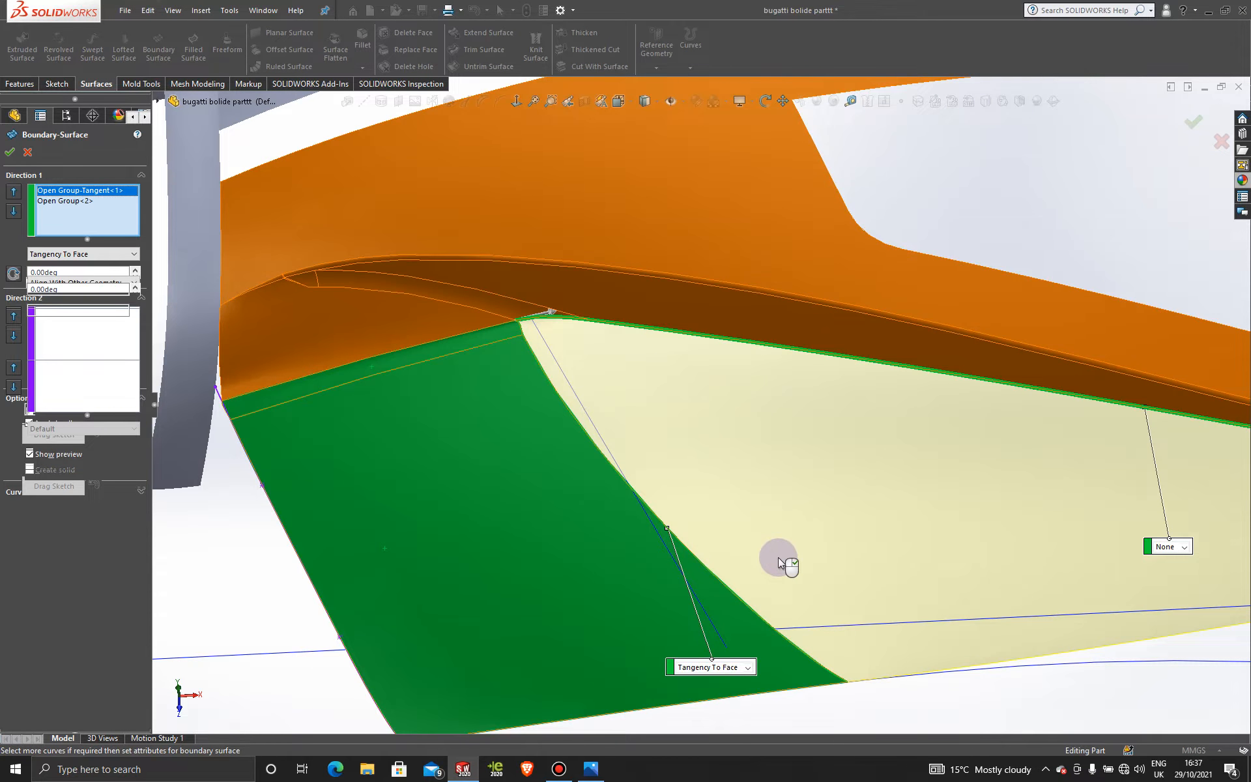
pyautogui.scroll(3, 778, 557)
pyautogui.moveTo(791, 572); pyautogui.dragTo(815, 554, button='middle')
pyautogui.scroll(3, 987, 492)
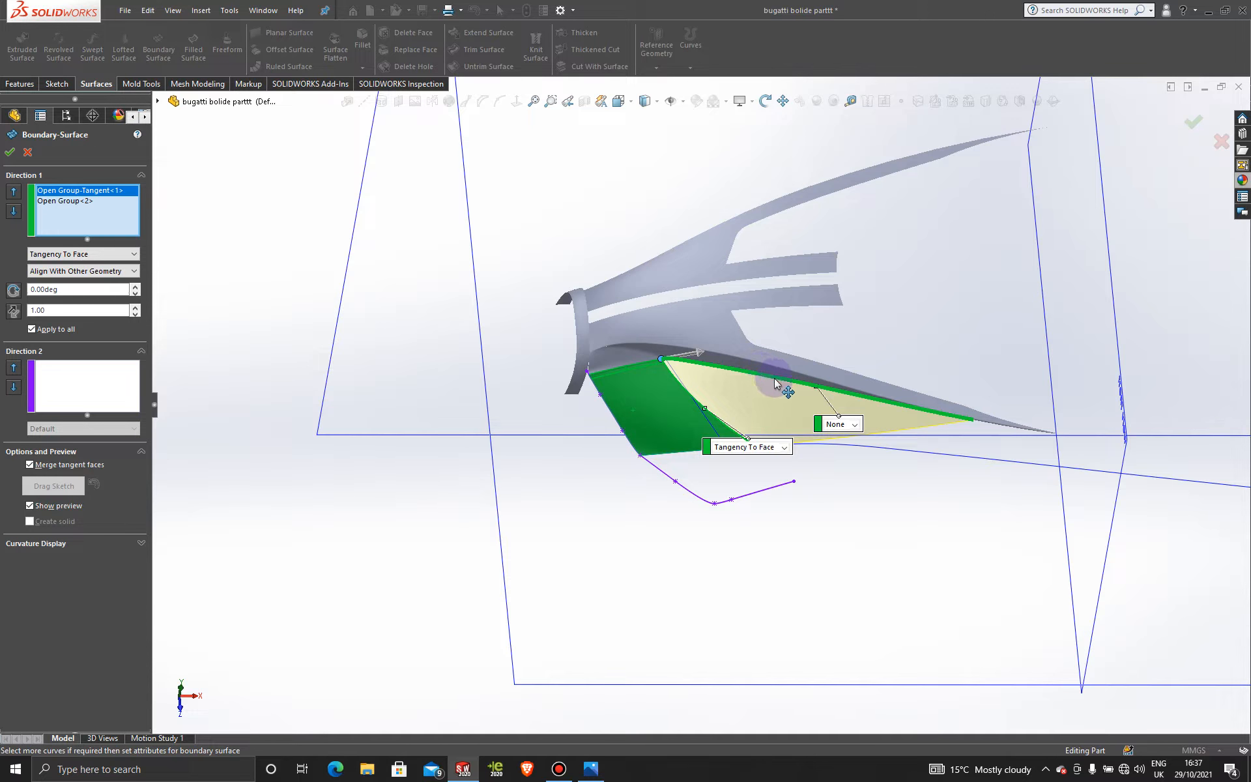
pyautogui.scroll(-2, 775, 383)
pyautogui.scroll(-1, 777, 386)
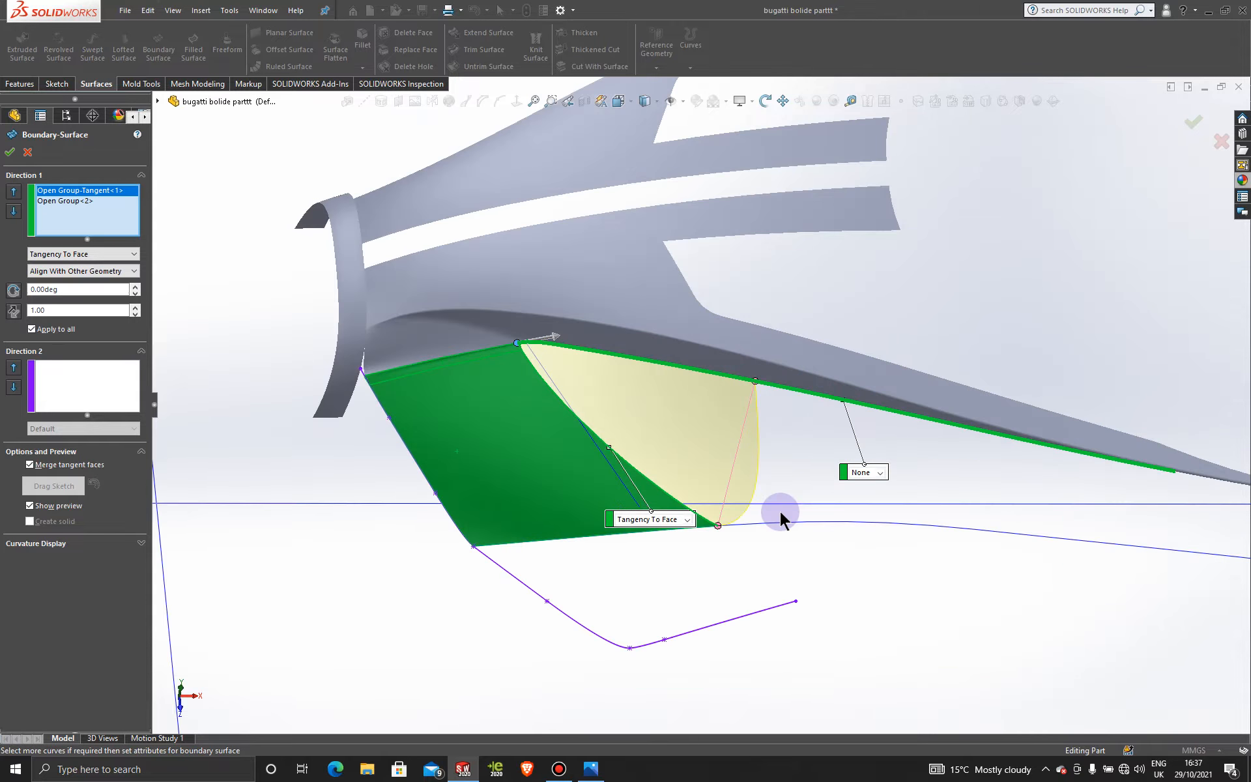
pyautogui.moveTo(782, 517)
pyautogui.mouseDown(button='middle')
pyautogui.moveTo(754, 461)
pyautogui.moveTo(718, 447)
pyautogui.moveTo(777, 528)
pyautogui.mouseUp(button='middle')
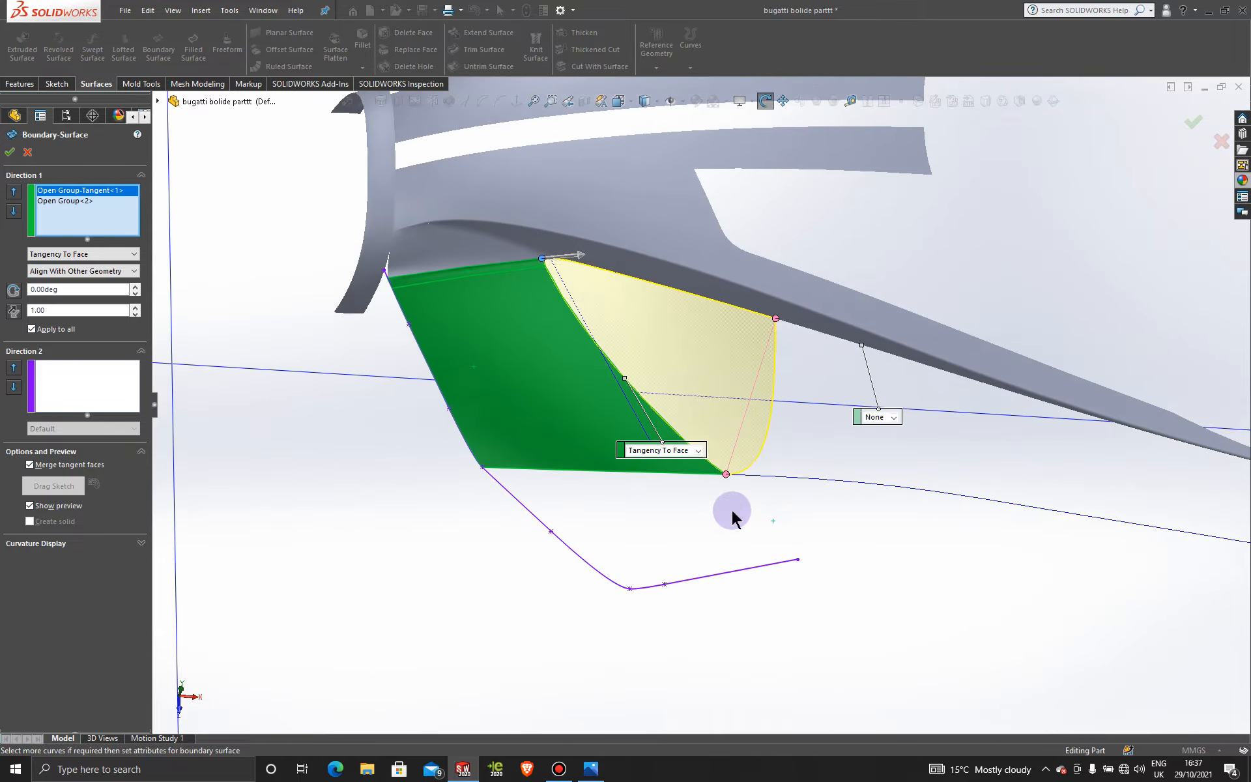
pyautogui.click(7, 153)
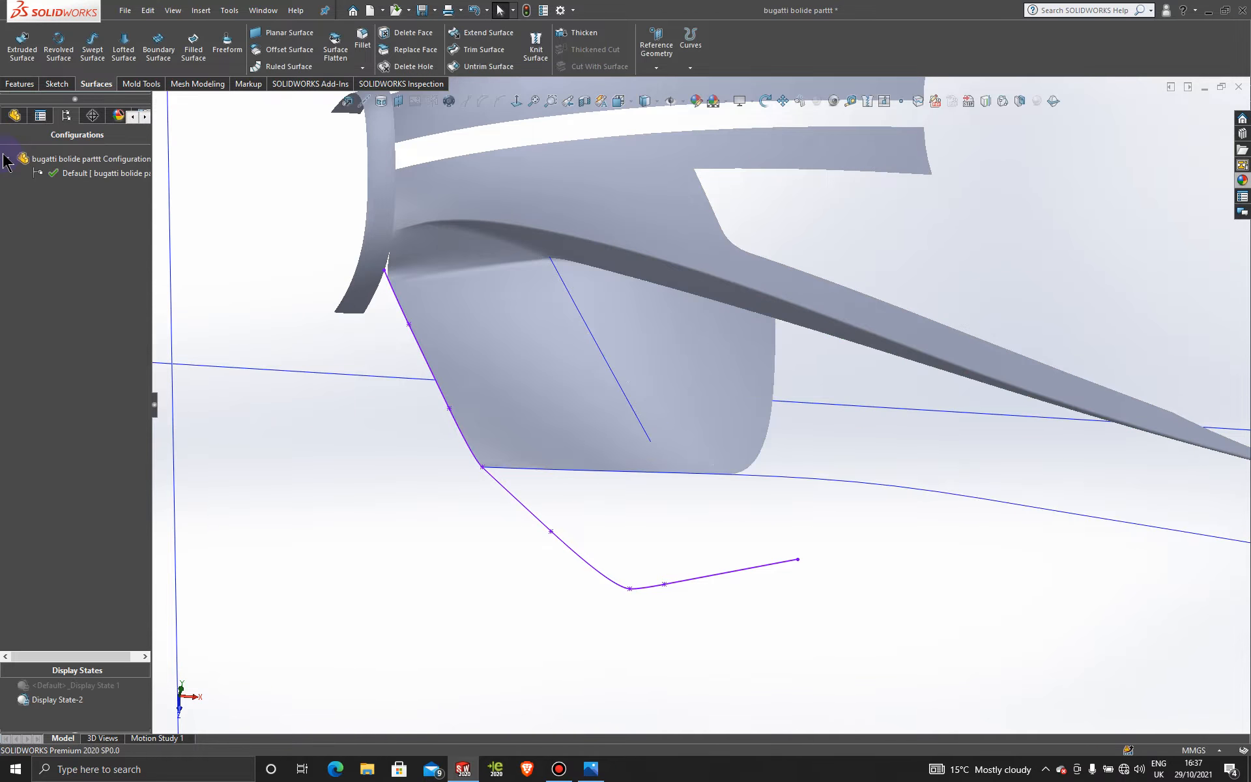
# - Knit the new boundary surface with the knitted side and body surface
pyautogui.moveTo(858, 399)
pyautogui.mouseDown(button='middle')
pyautogui.moveTo(830, 422)
pyautogui.moveTo(808, 483)
pyautogui.moveTo(866, 517)
pyautogui.moveTo(808, 404)
pyautogui.moveTo(840, 402)
pyautogui.moveTo(900, 262)
pyautogui.moveTo(981, 315)
pyautogui.moveTo(958, 439)
pyautogui.moveTo(992, 375)
pyautogui.moveTo(771, 450)
pyautogui.moveTo(919, 541)
pyautogui.moveTo(908, 500)
pyautogui.moveTo(925, 492)
pyautogui.moveTo(918, 447)
pyautogui.moveTo(922, 519)
pyautogui.mouseUp(button='middle')
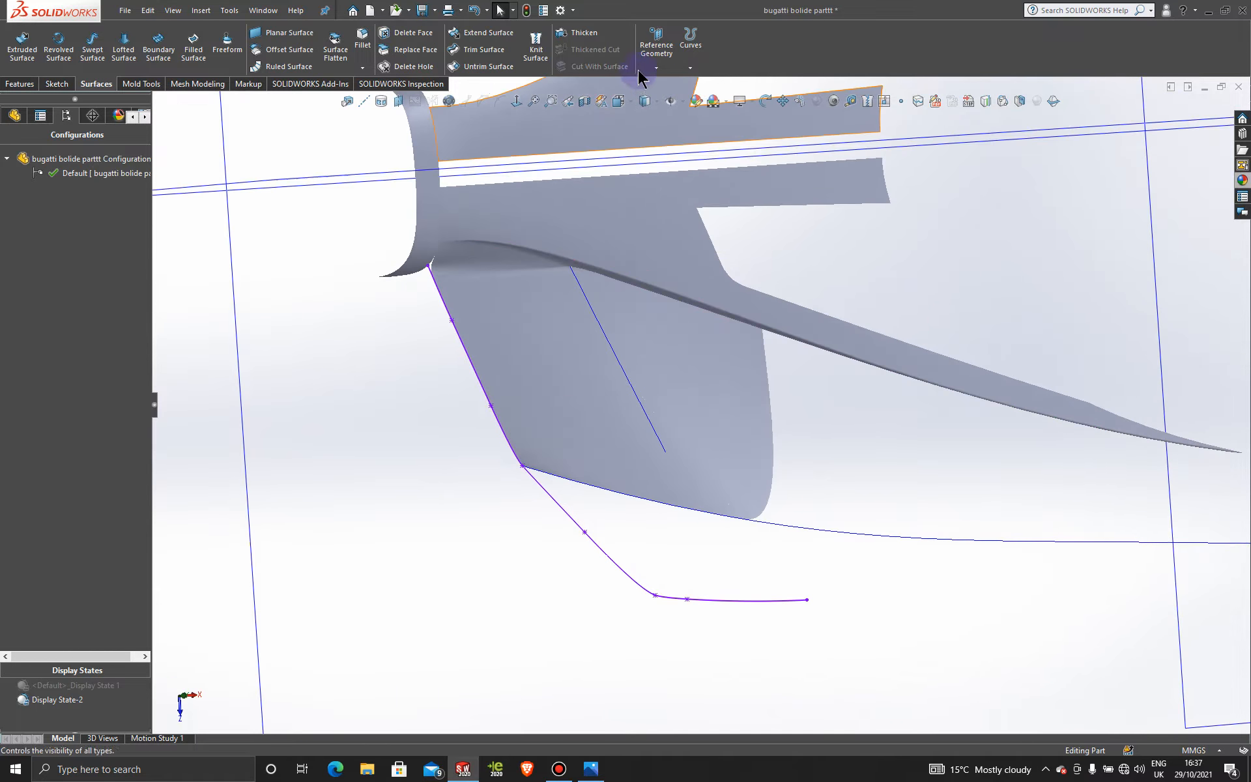
pyautogui.click(678, 368)
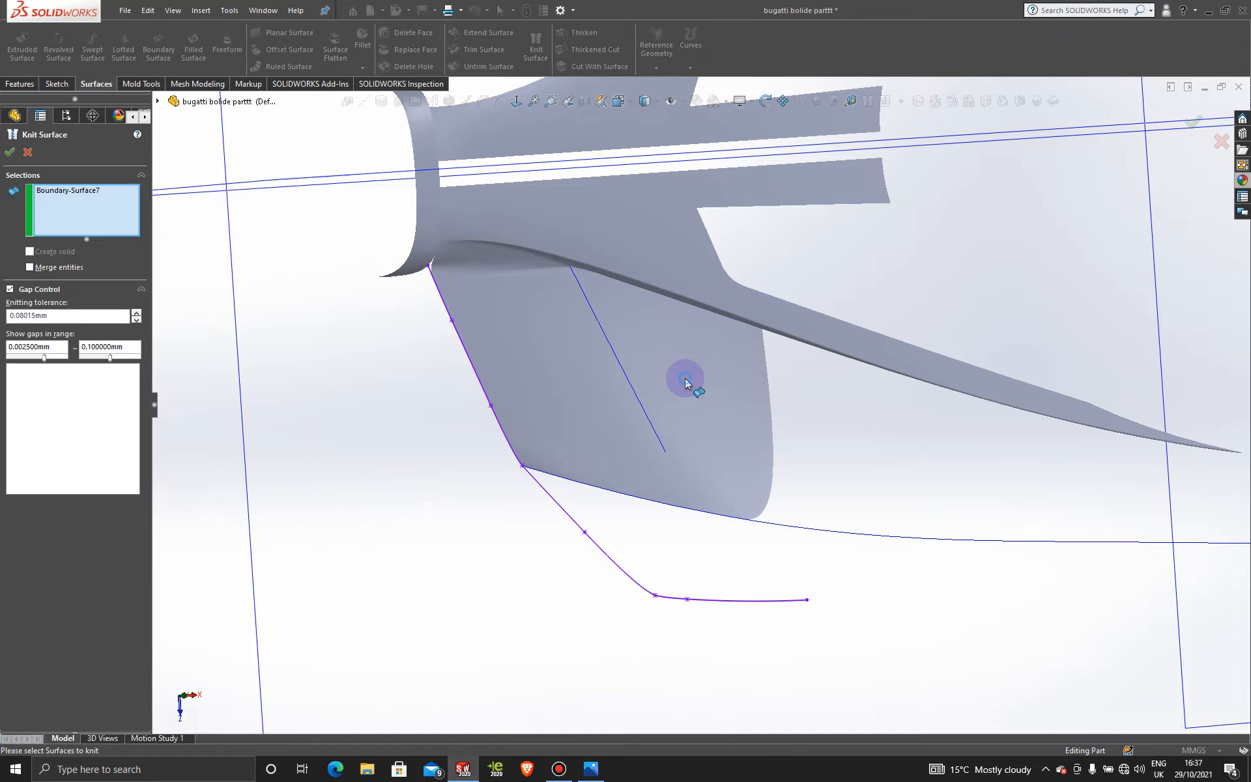
pyautogui.click(608, 389)
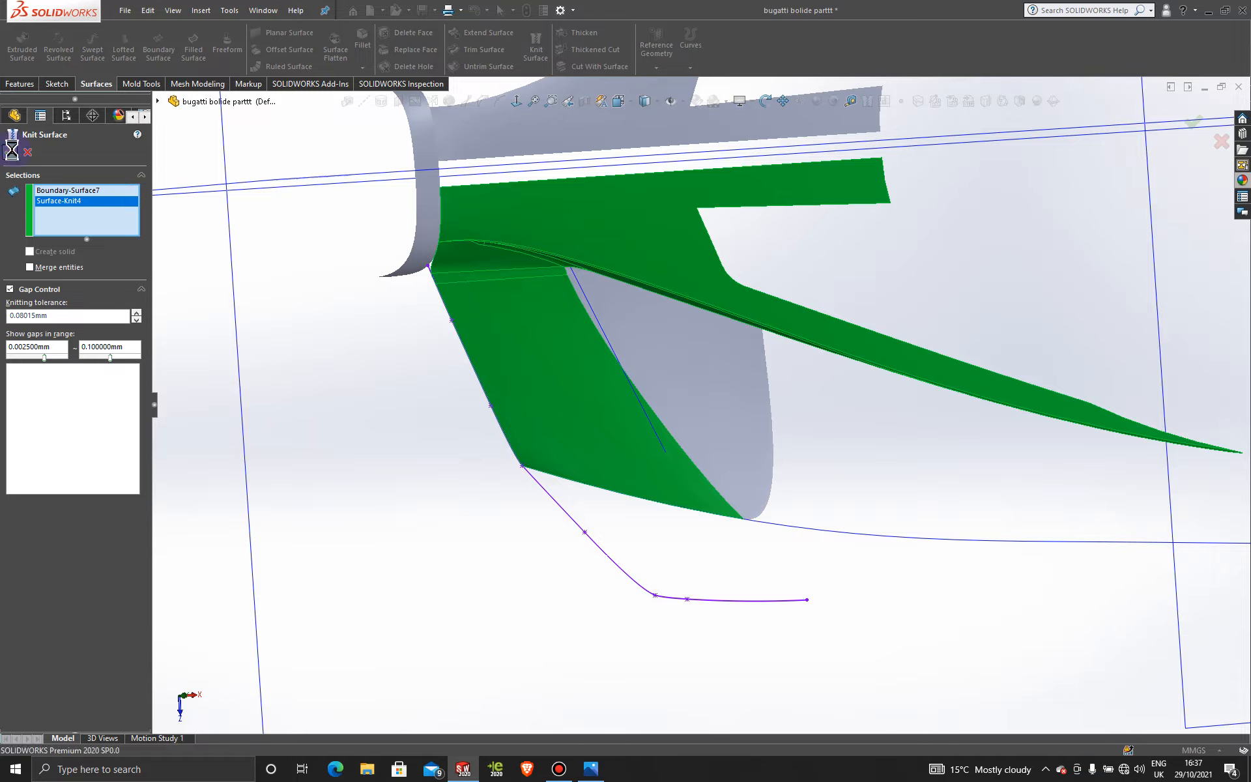
pyautogui.click(930, 442)
# - Activate Display State 1 and apply a transparent appearance to the whole part so the top-view reference picture shows through
pyautogui.scroll(3, 905, 457)
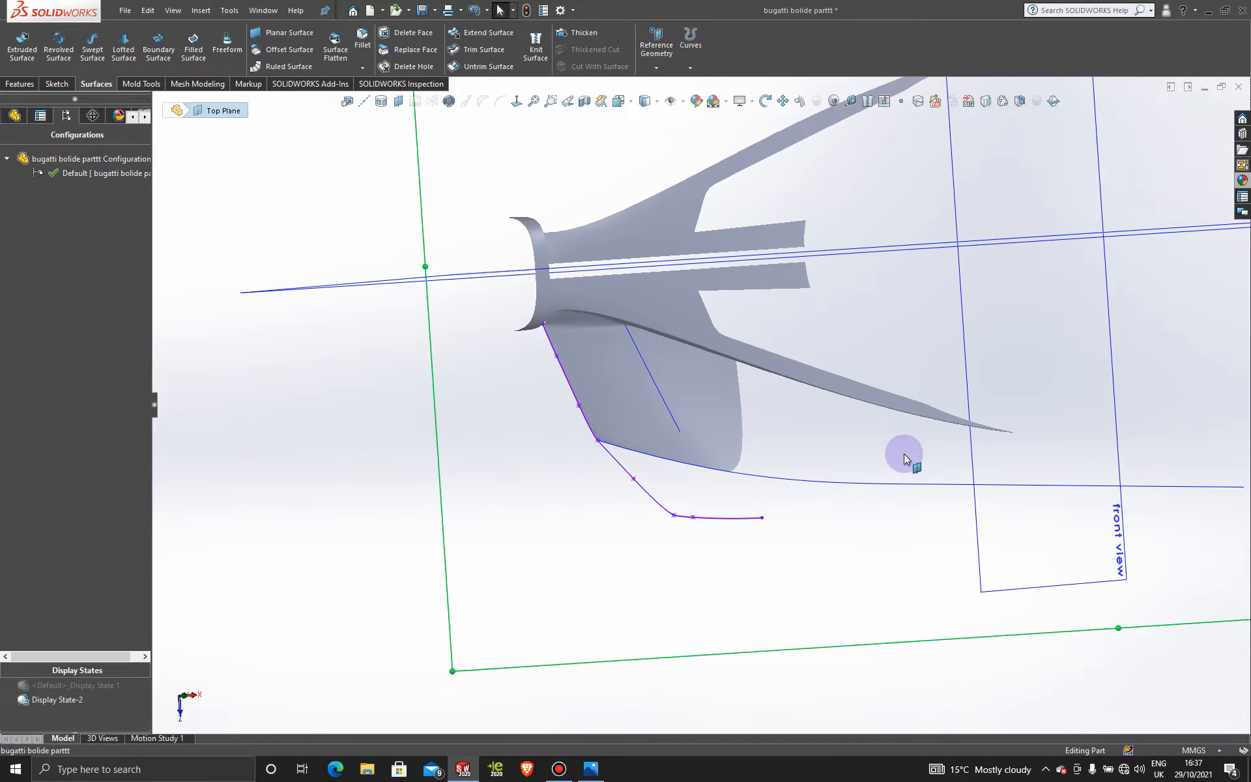
pyautogui.doubleClick(103, 685)
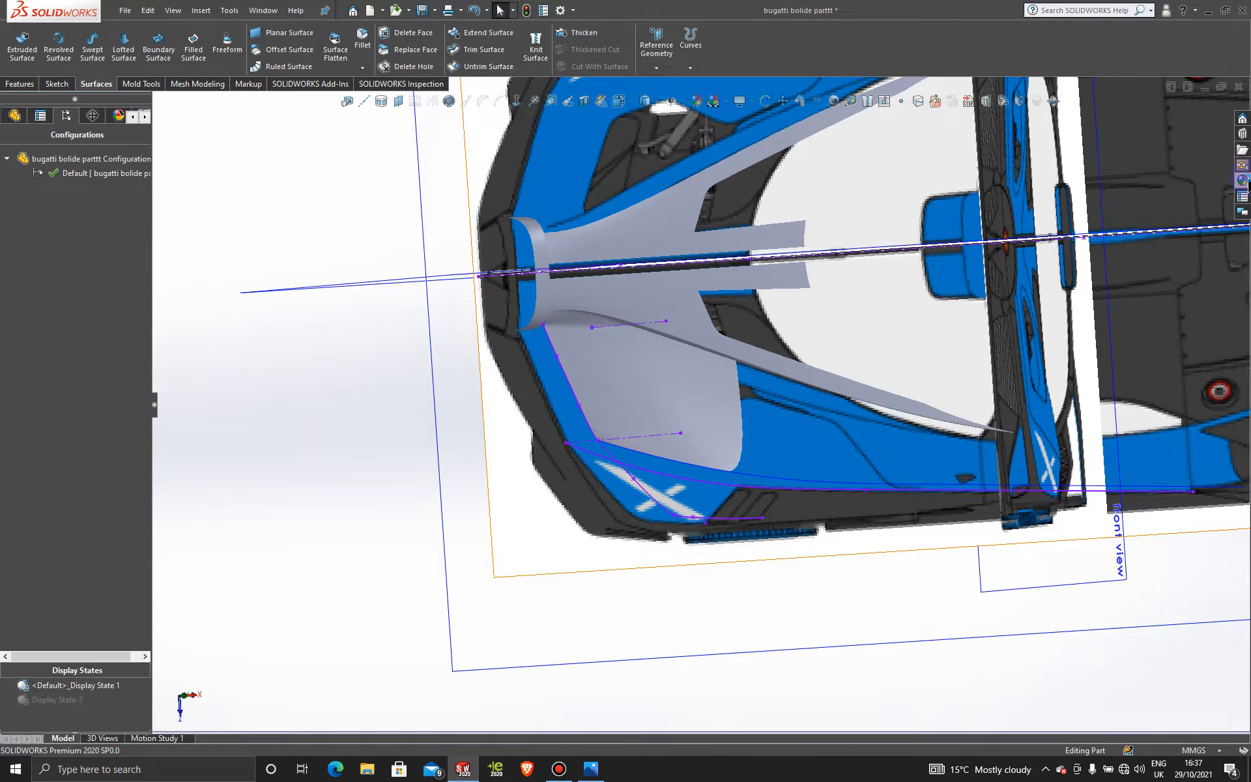
pyautogui.click(1243, 181)
pyautogui.moveTo(1185, 377); pyautogui.dragTo(677, 403)
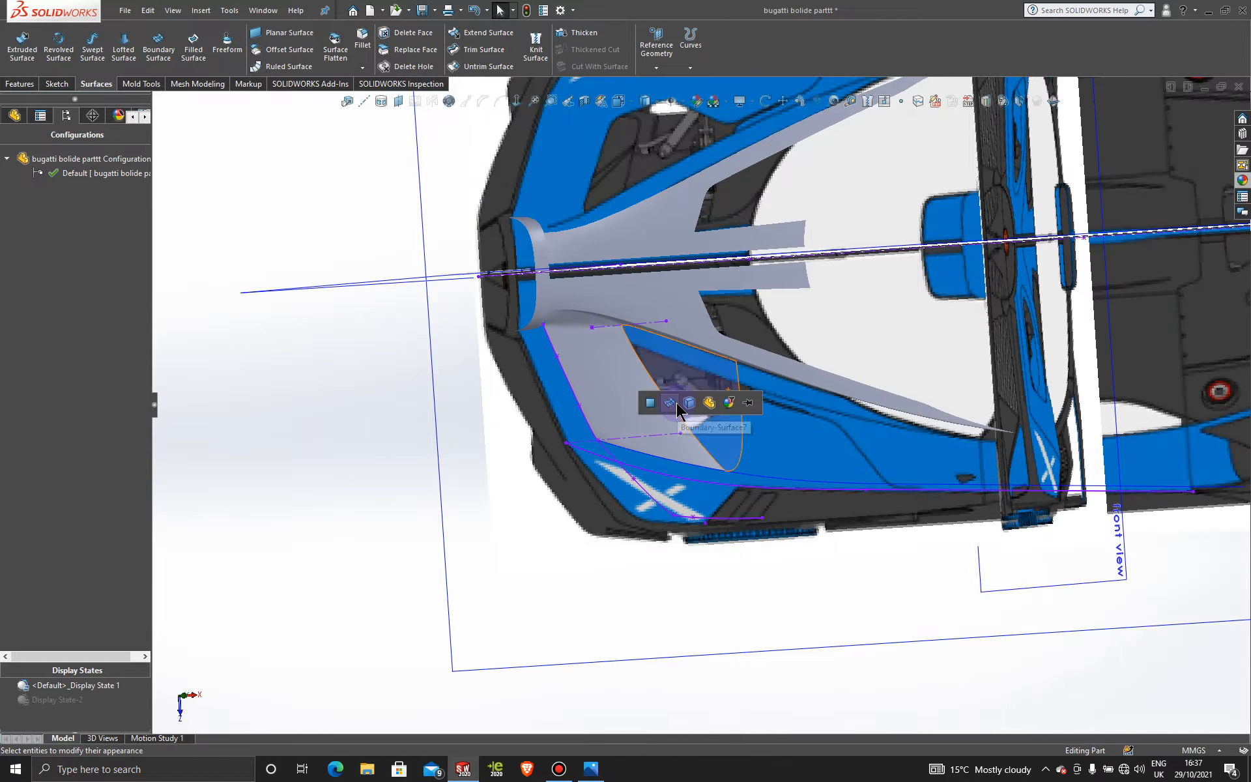
pyautogui.click(711, 405)
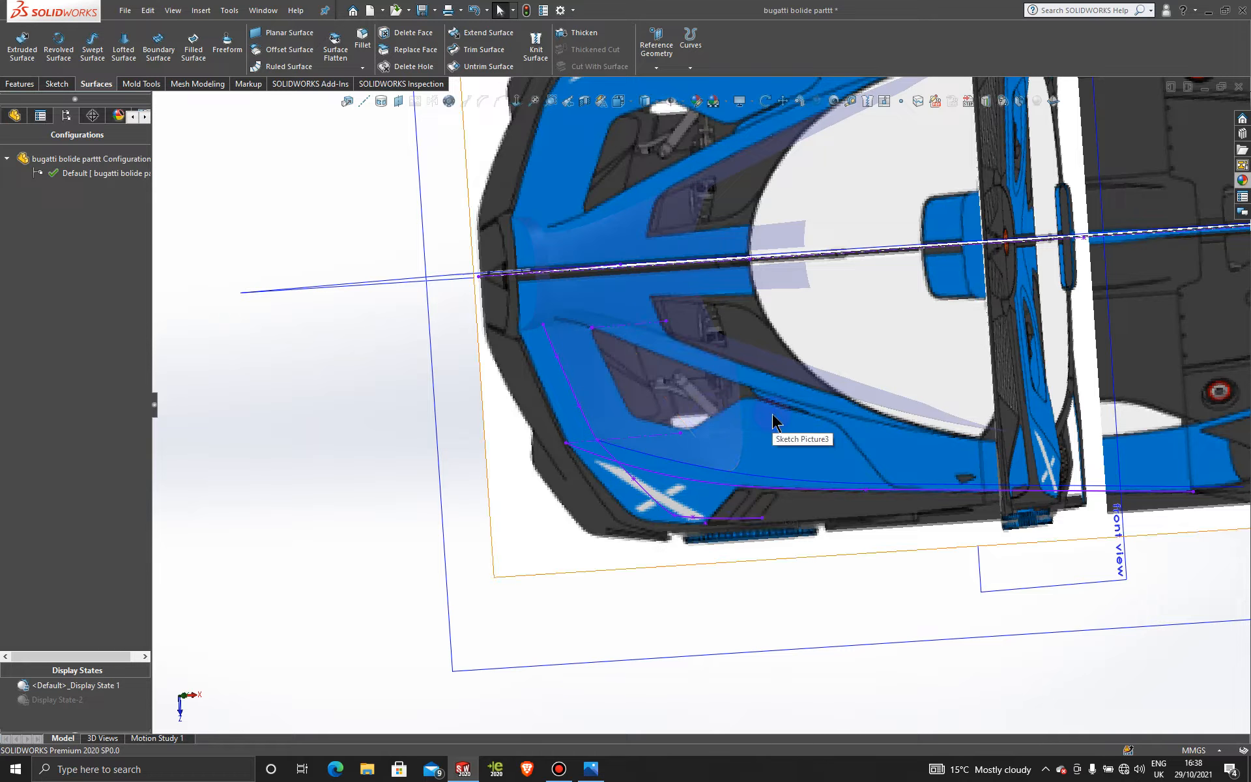
# - Start a sketch on the Top Plane and convert the boundary surface's upper edge along the body arm into it
pyautogui.scroll(-3, 772, 421)
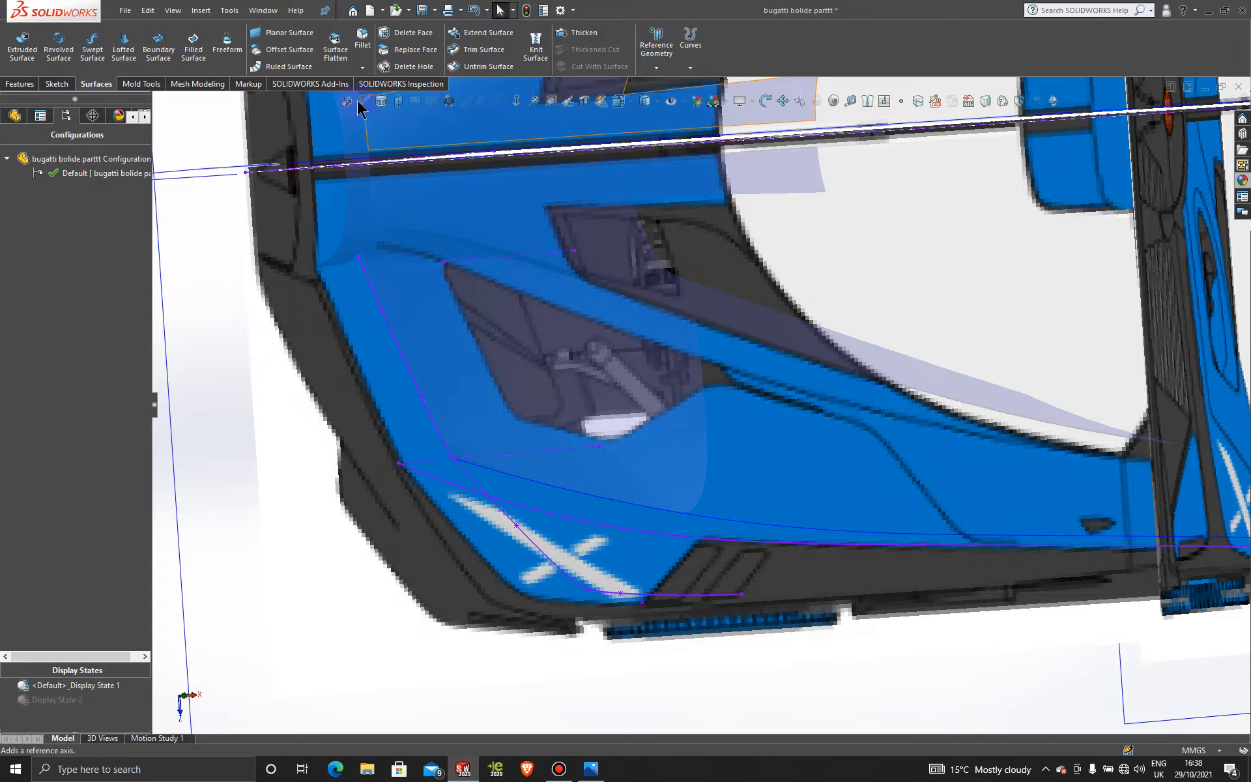
pyautogui.scroll(5, 725, 263)
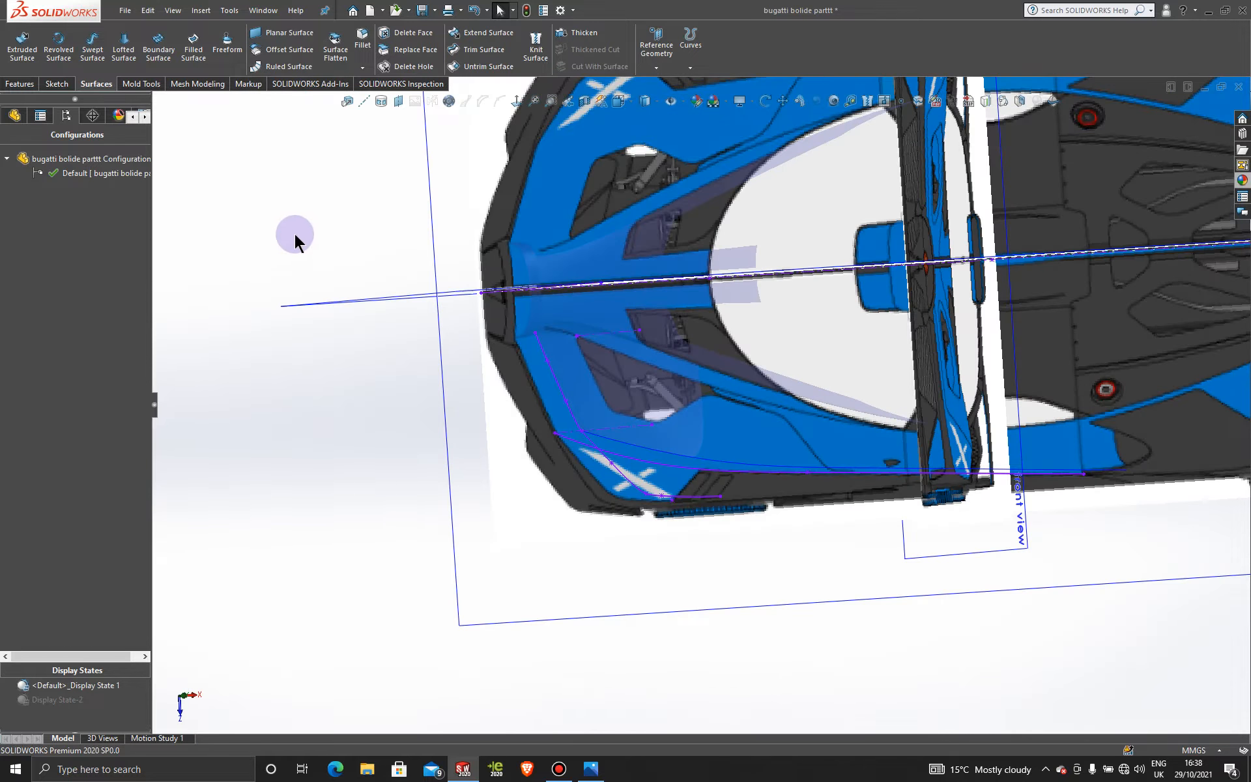
pyautogui.click(455, 384)
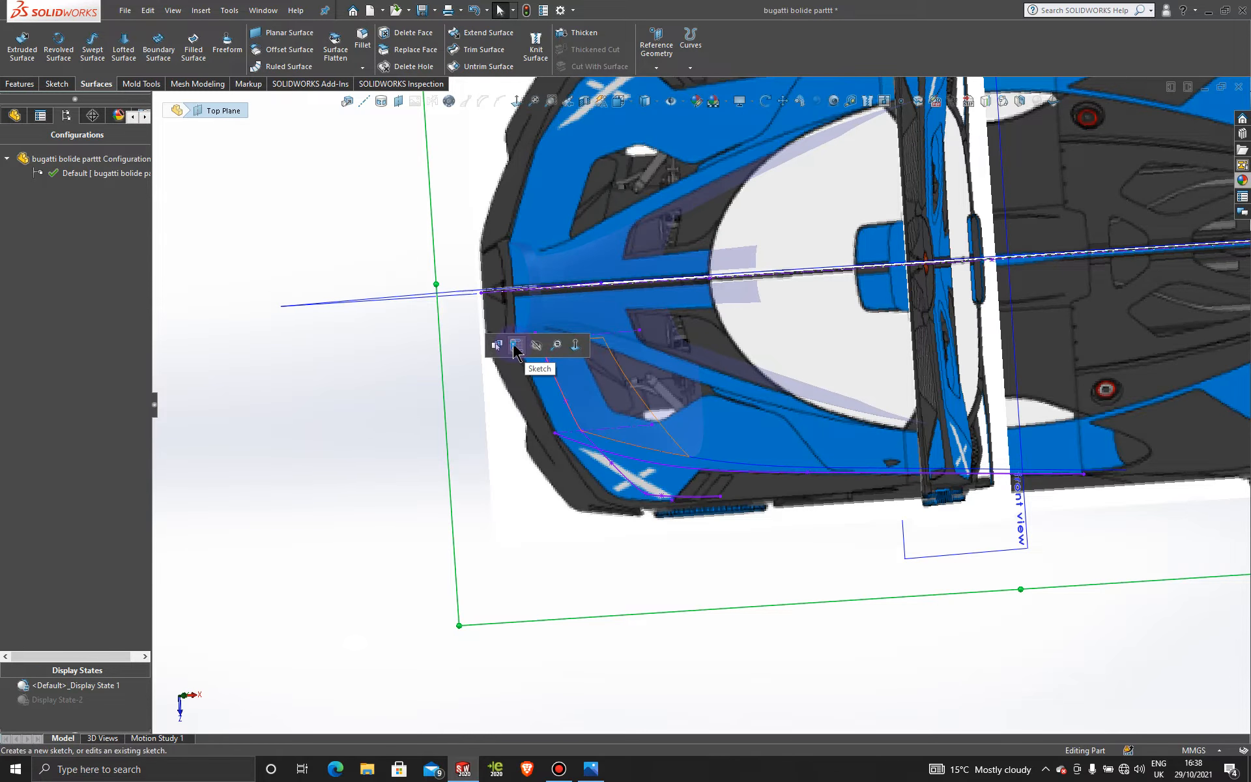
pyautogui.click(521, 342)
pyautogui.scroll(-5, 687, 335)
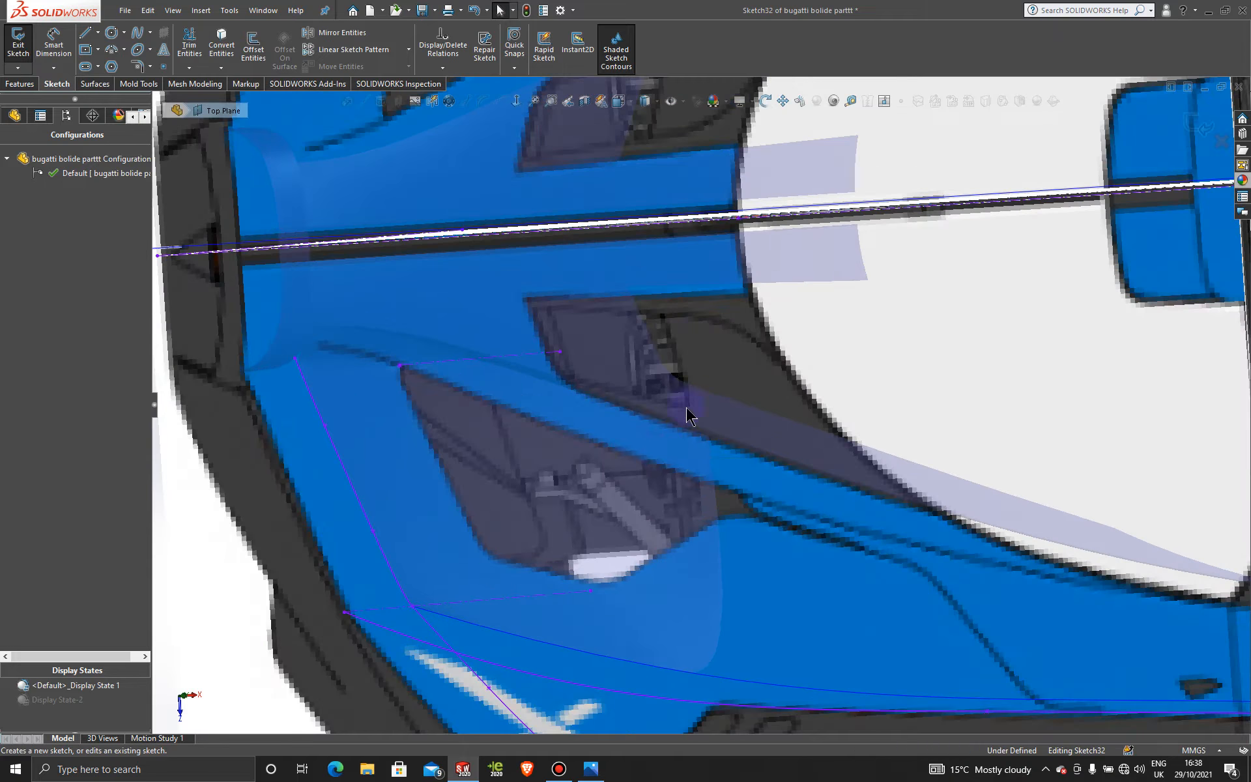
pyautogui.click(595, 403)
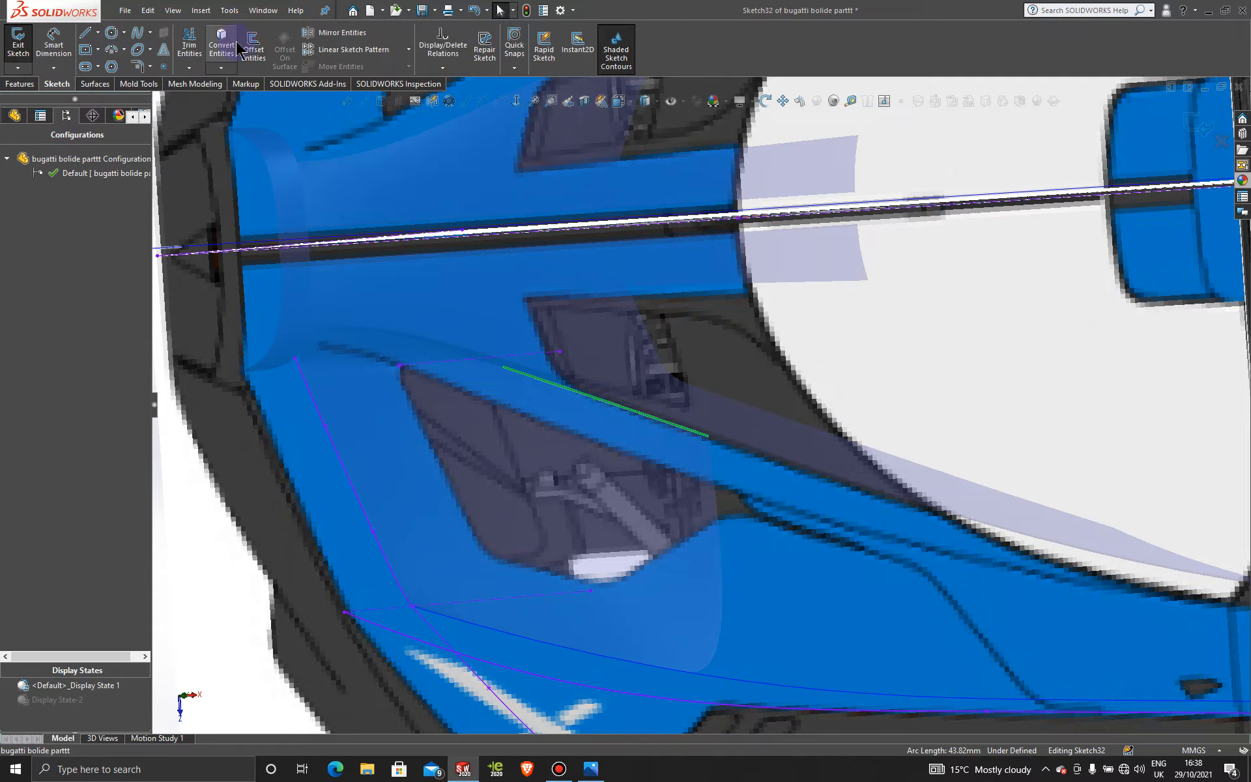
pyautogui.click(220, 48)
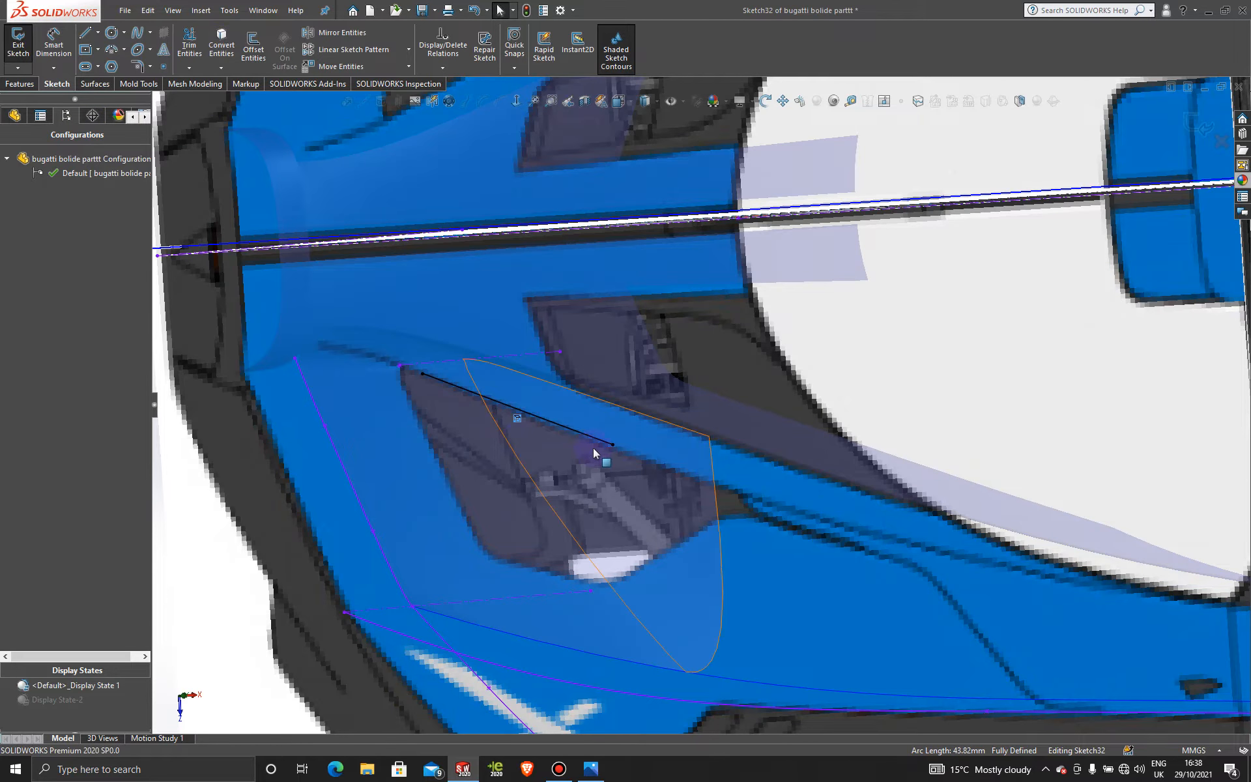
# - View the sketch plane straight on and convert the body arm's lower edge into the sketch
pyautogui.scroll(3, 612, 448)
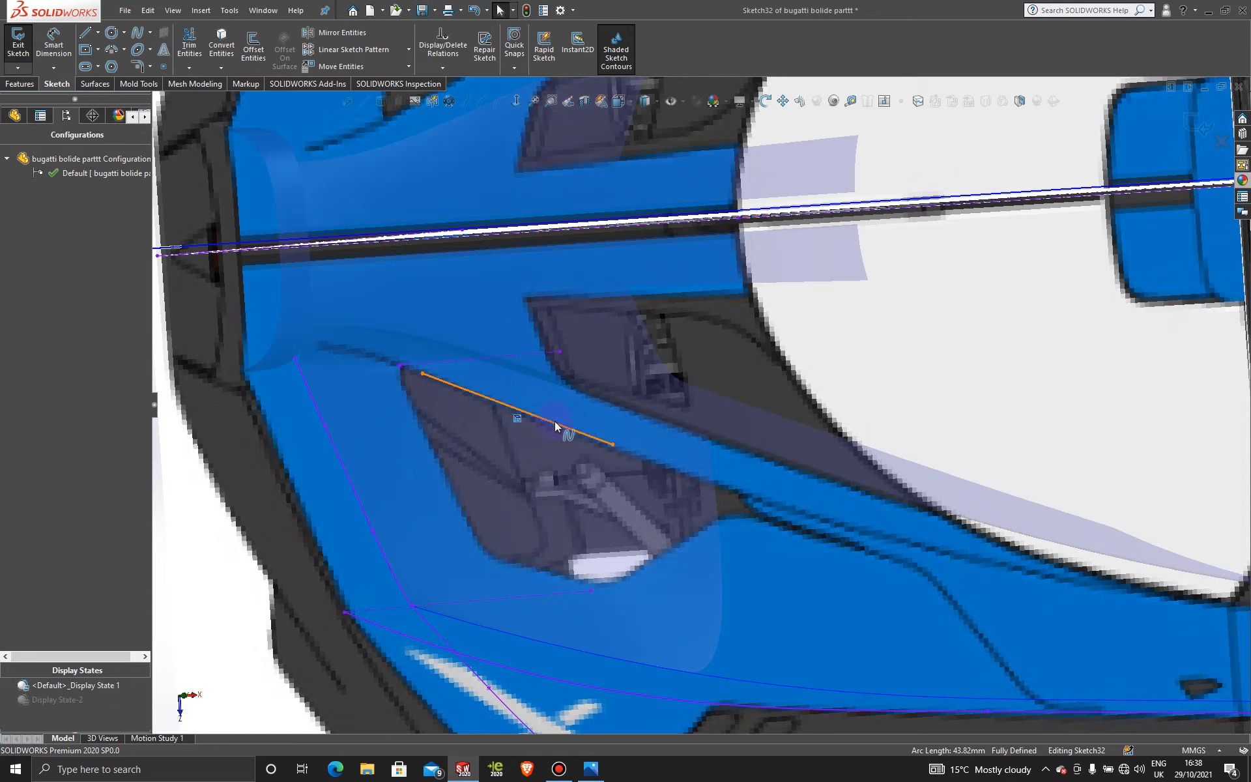
pyautogui.scroll(4, 554, 421)
pyautogui.scroll(3, 569, 428)
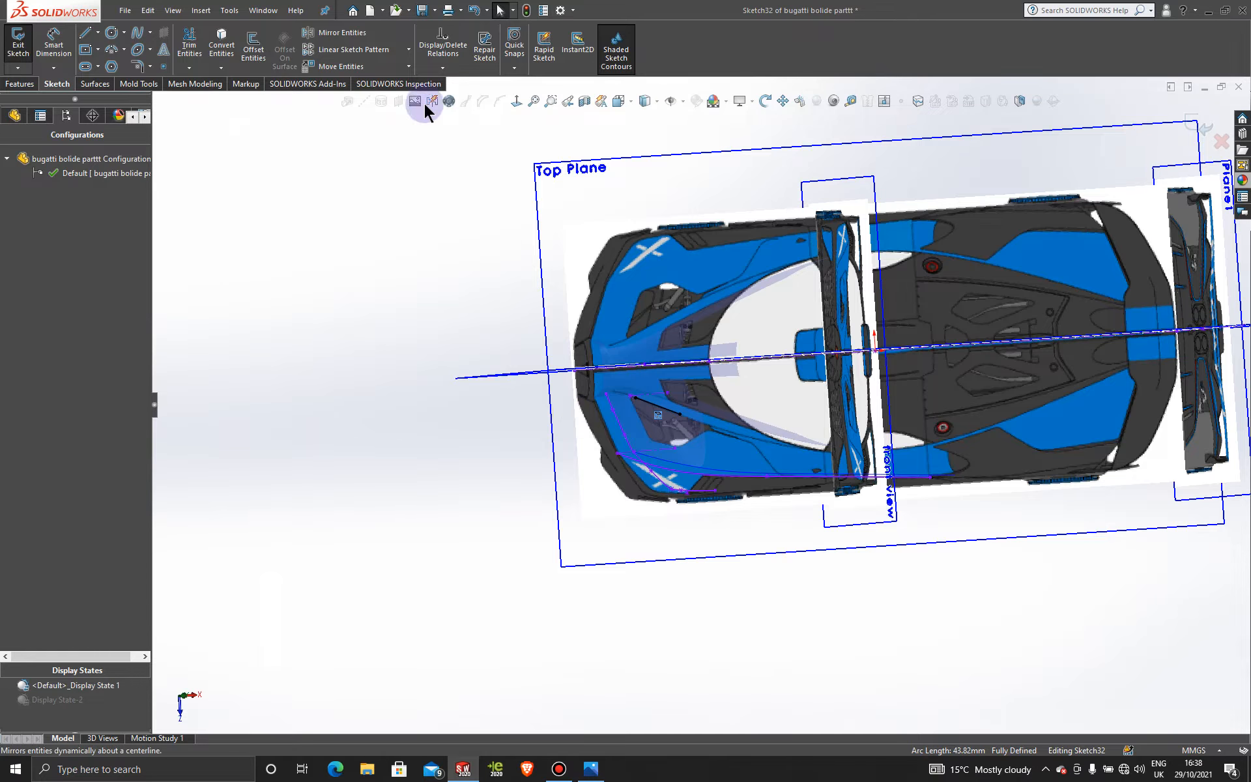
pyautogui.click(516, 101)
pyautogui.scroll(-8, 578, 413)
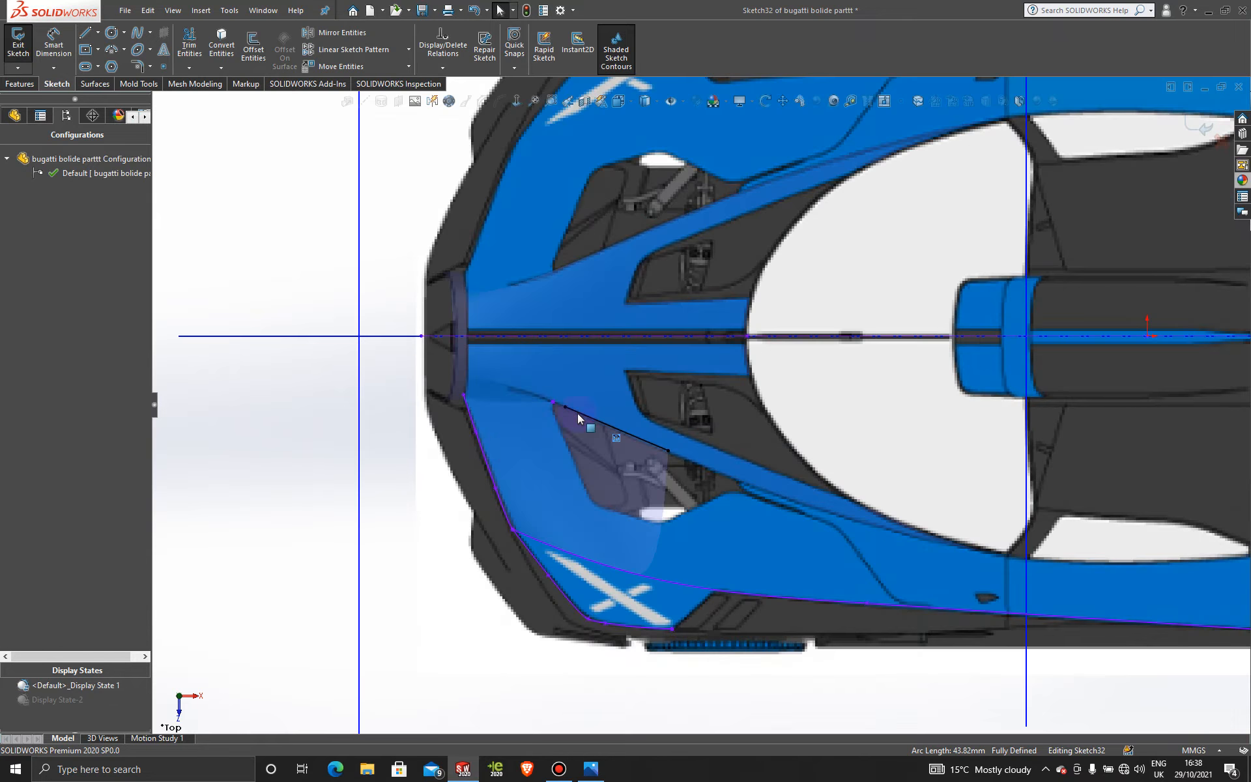
pyautogui.scroll(-3, 580, 409)
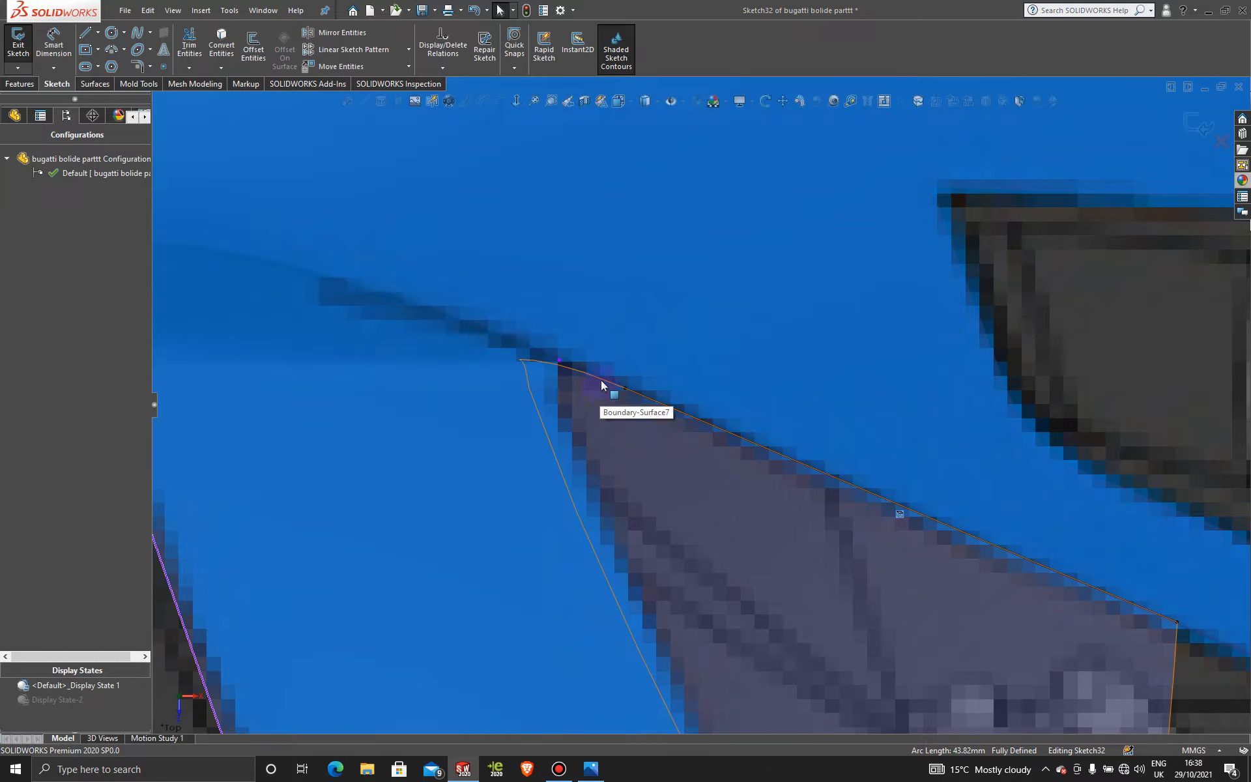
pyautogui.click(602, 383)
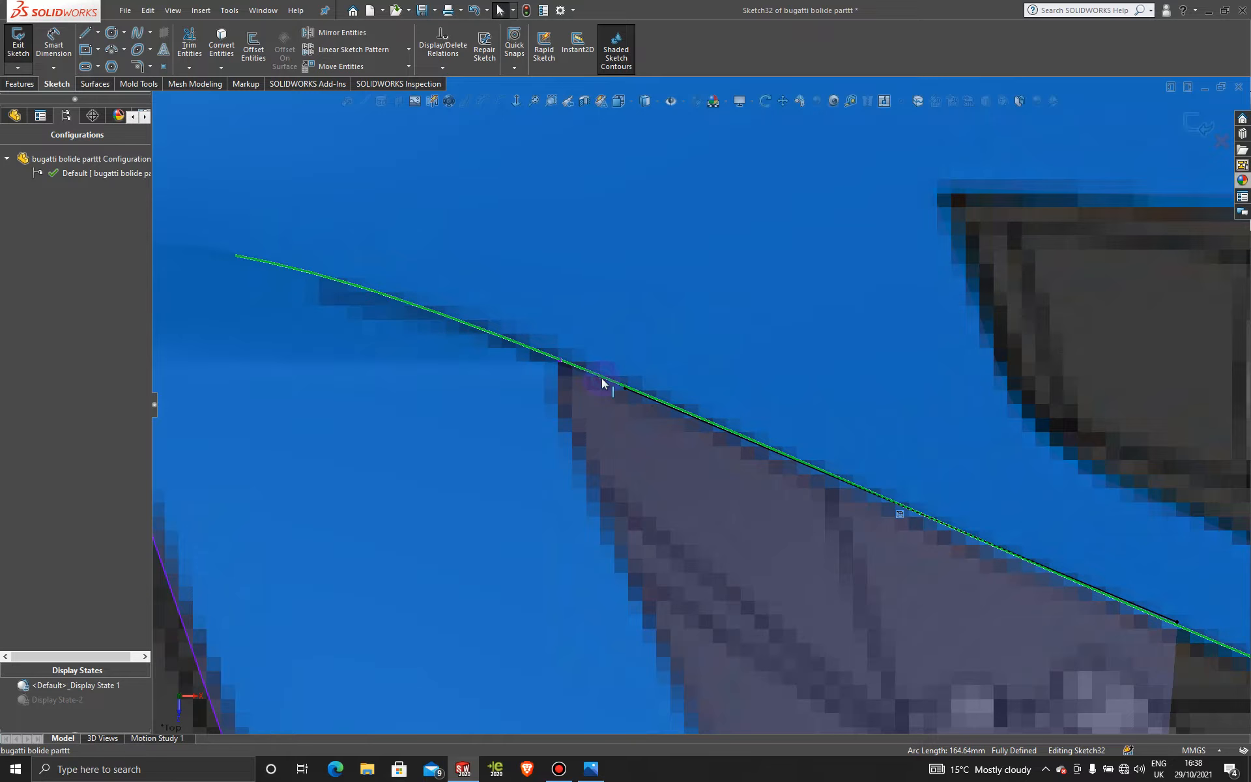
pyautogui.click(225, 42)
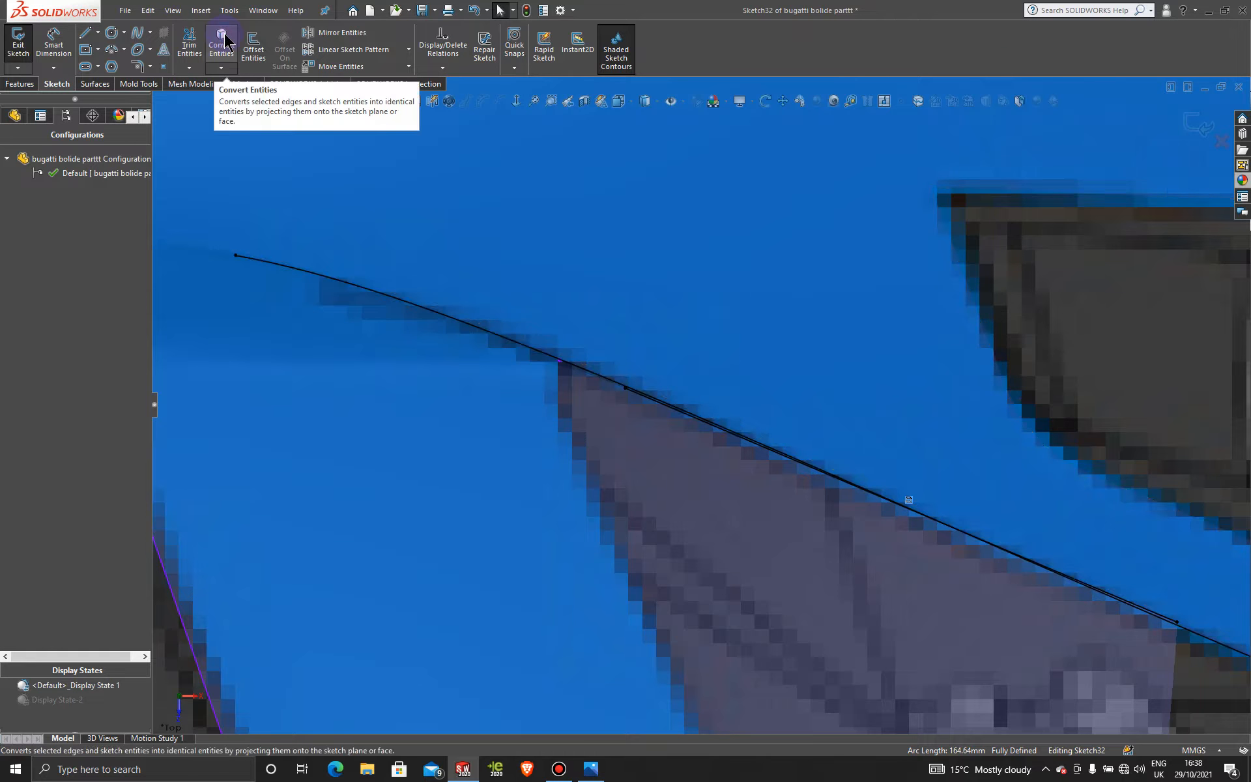
# - Power trim both converted edge curves out of the sketch along the body arm
pyautogui.scroll(3, 869, 604)
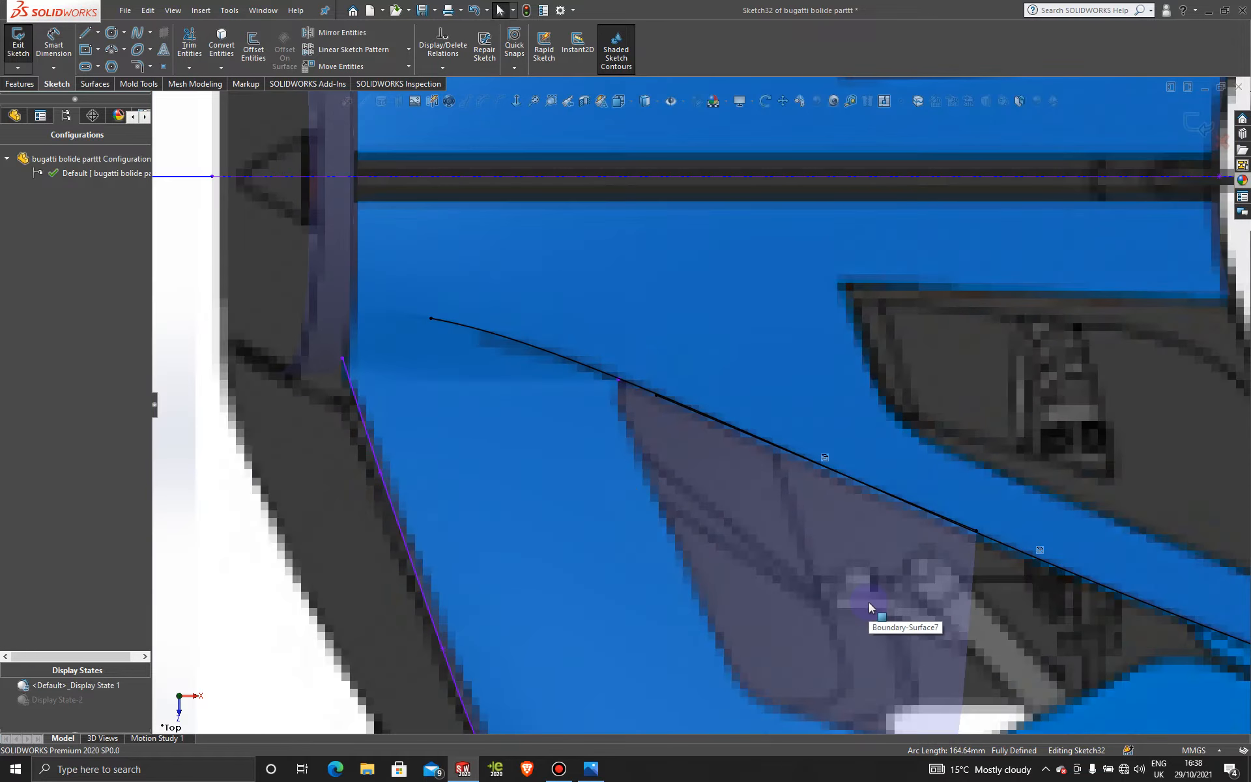
pyautogui.scroll(3, 869, 602)
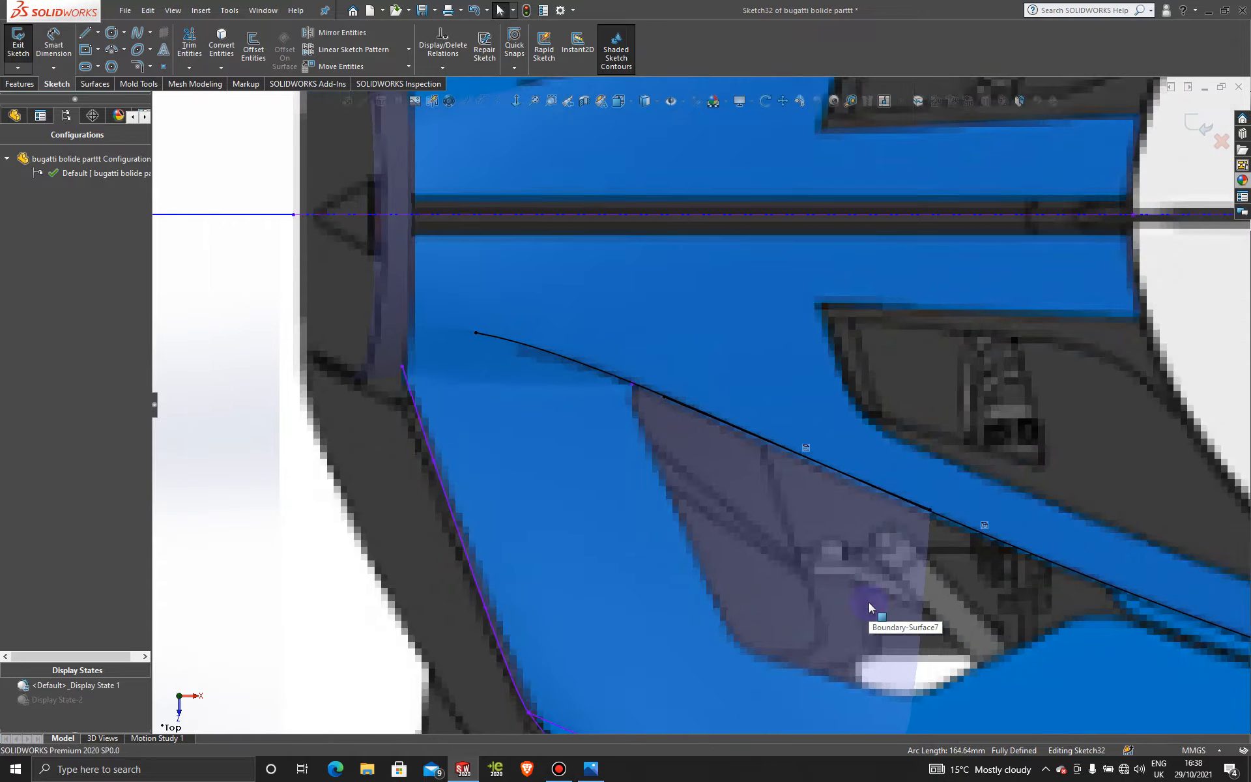
pyautogui.scroll(-4, 869, 602)
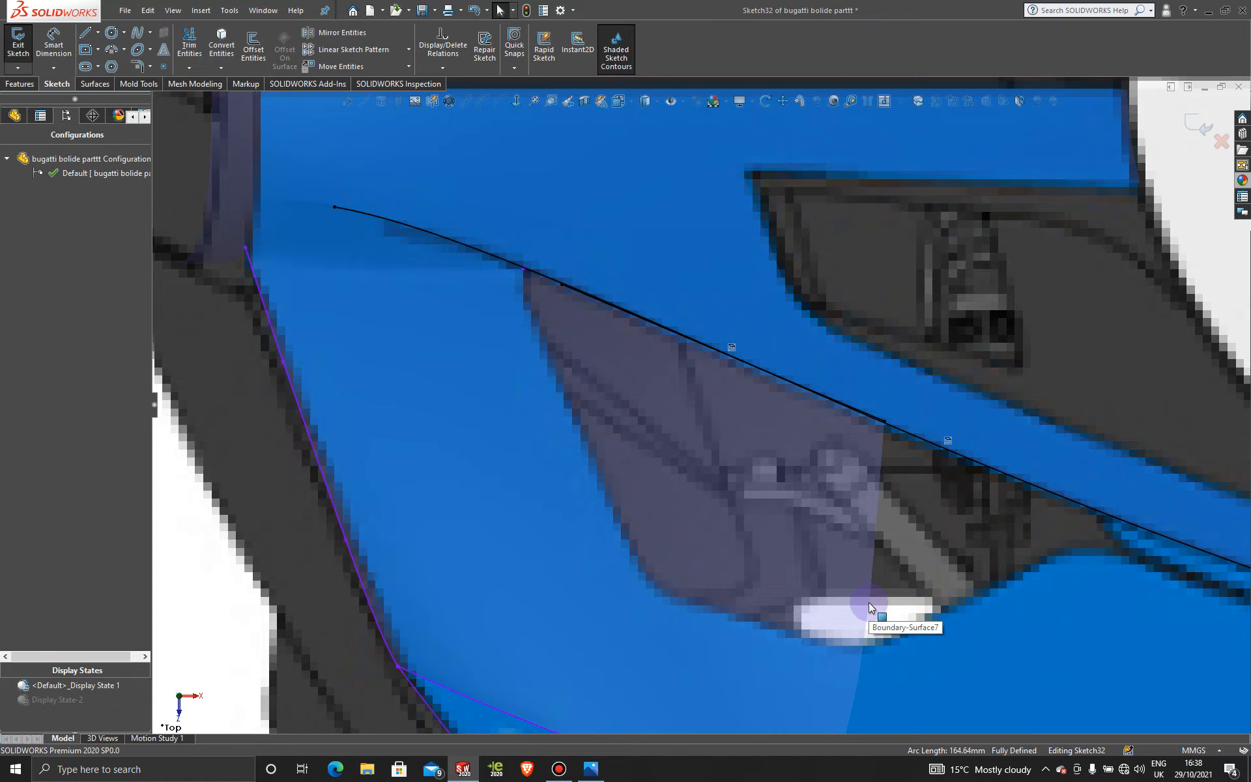
pyautogui.click(189, 44)
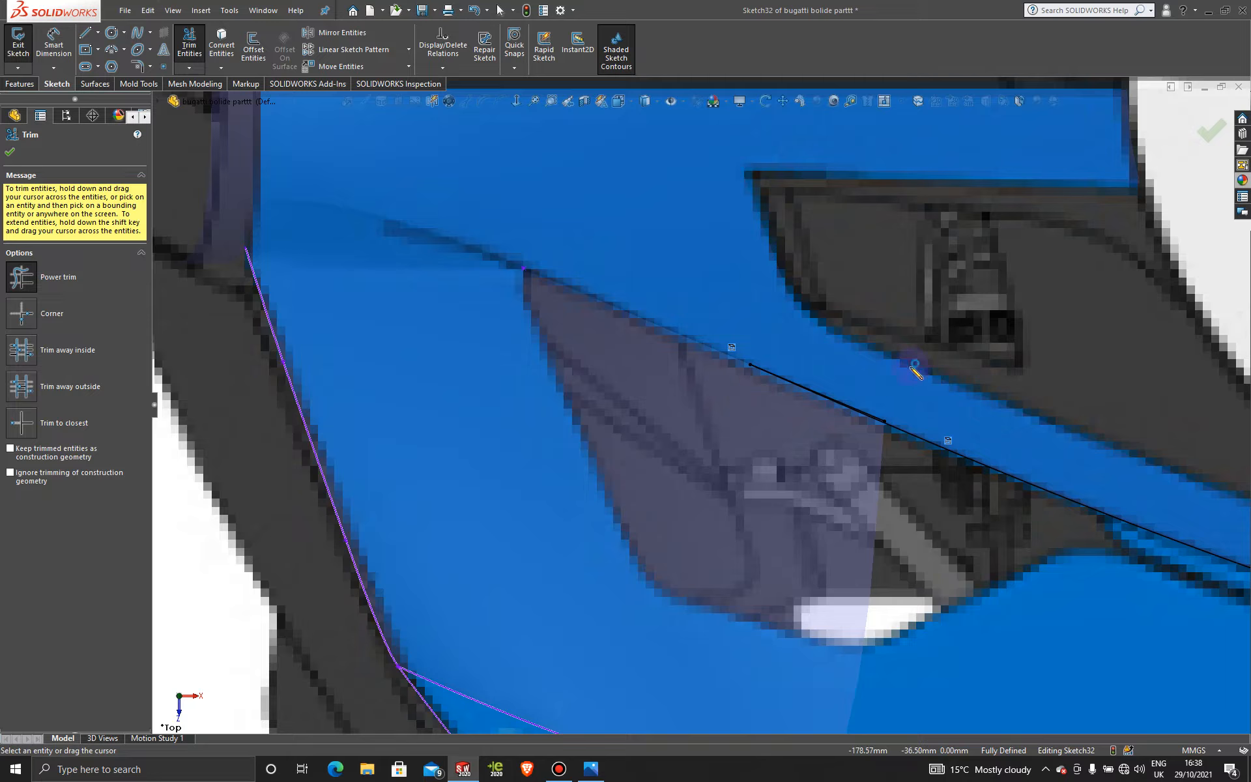
pyautogui.moveTo(915, 366); pyautogui.dragTo(838, 461)
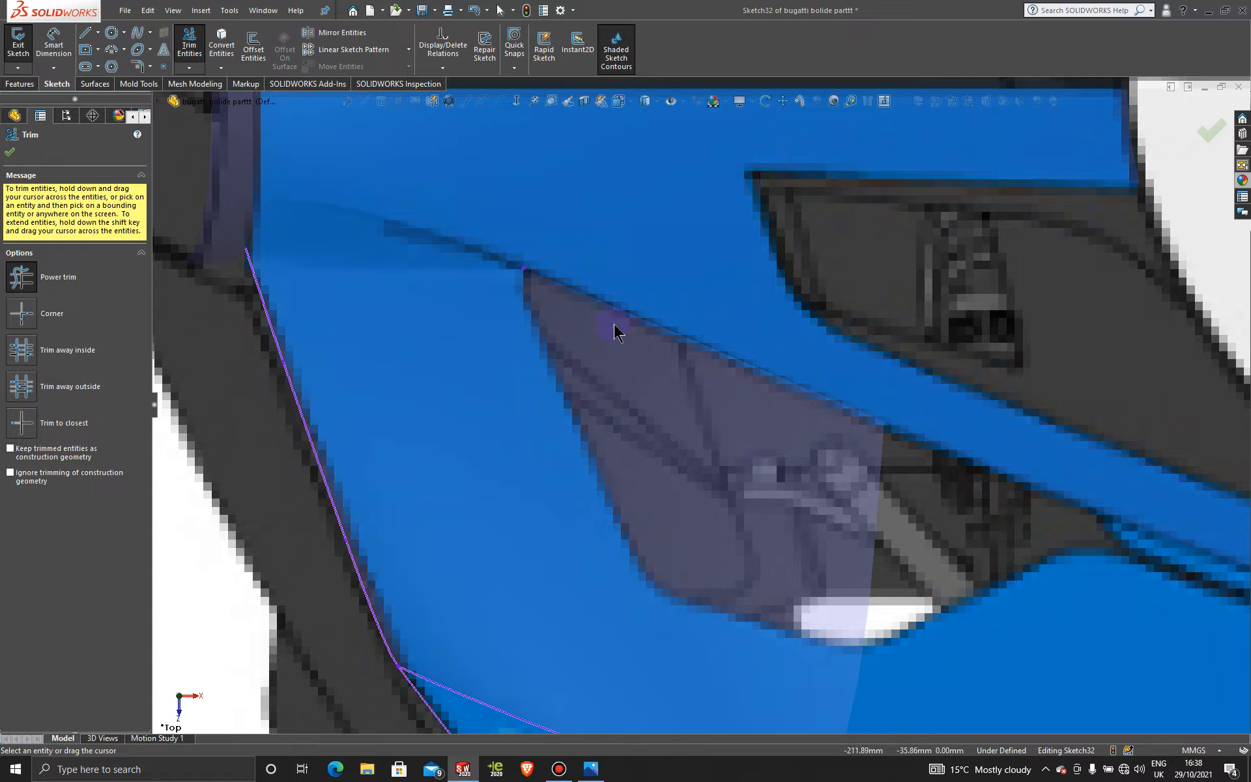
pyautogui.scroll(-2, 594, 314)
pyautogui.scroll(2, 615, 377)
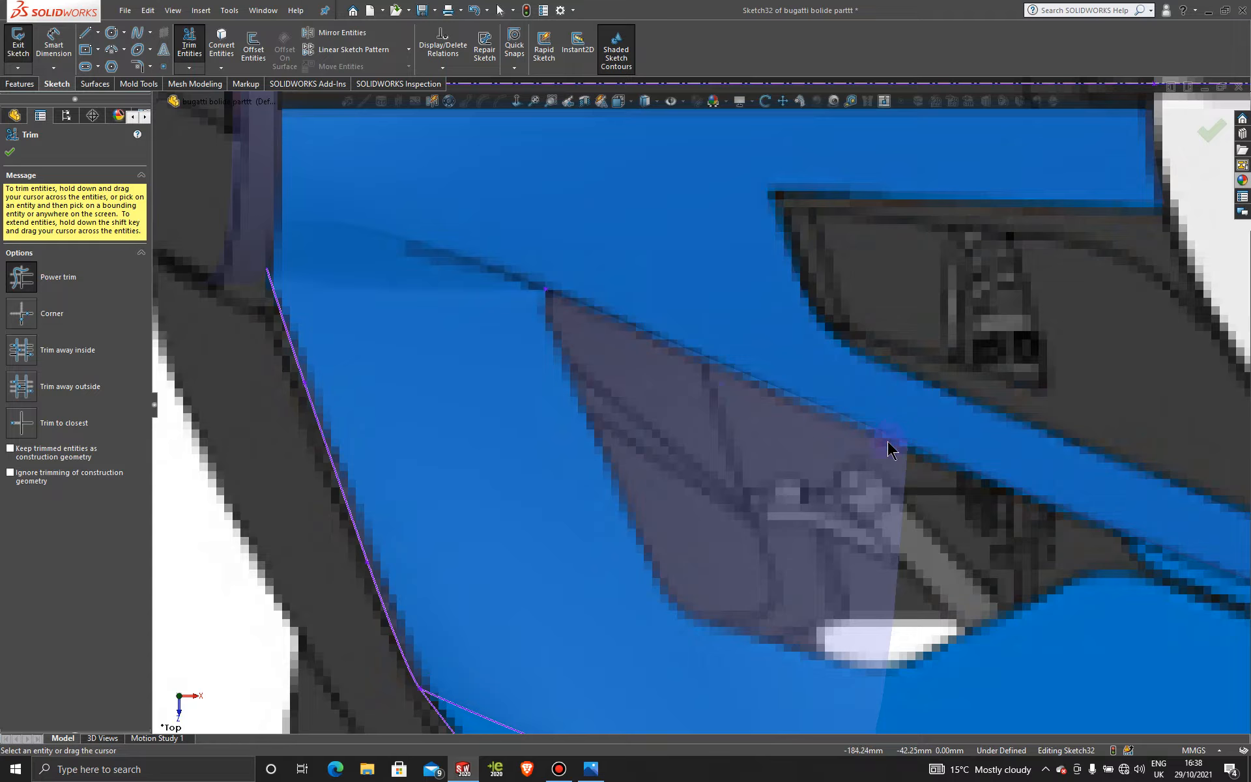
pyautogui.click(10, 154)
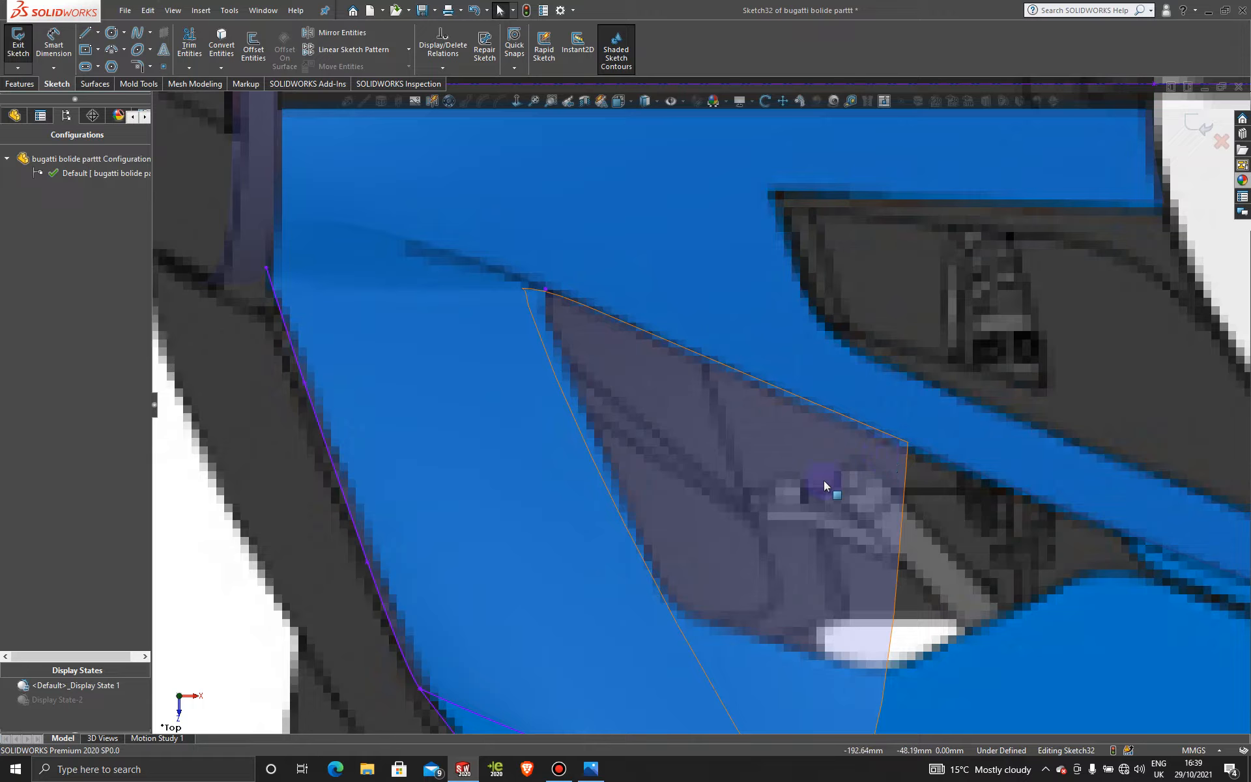
# - Remove the blue glass appearance from the part
pyautogui.click(116, 119)
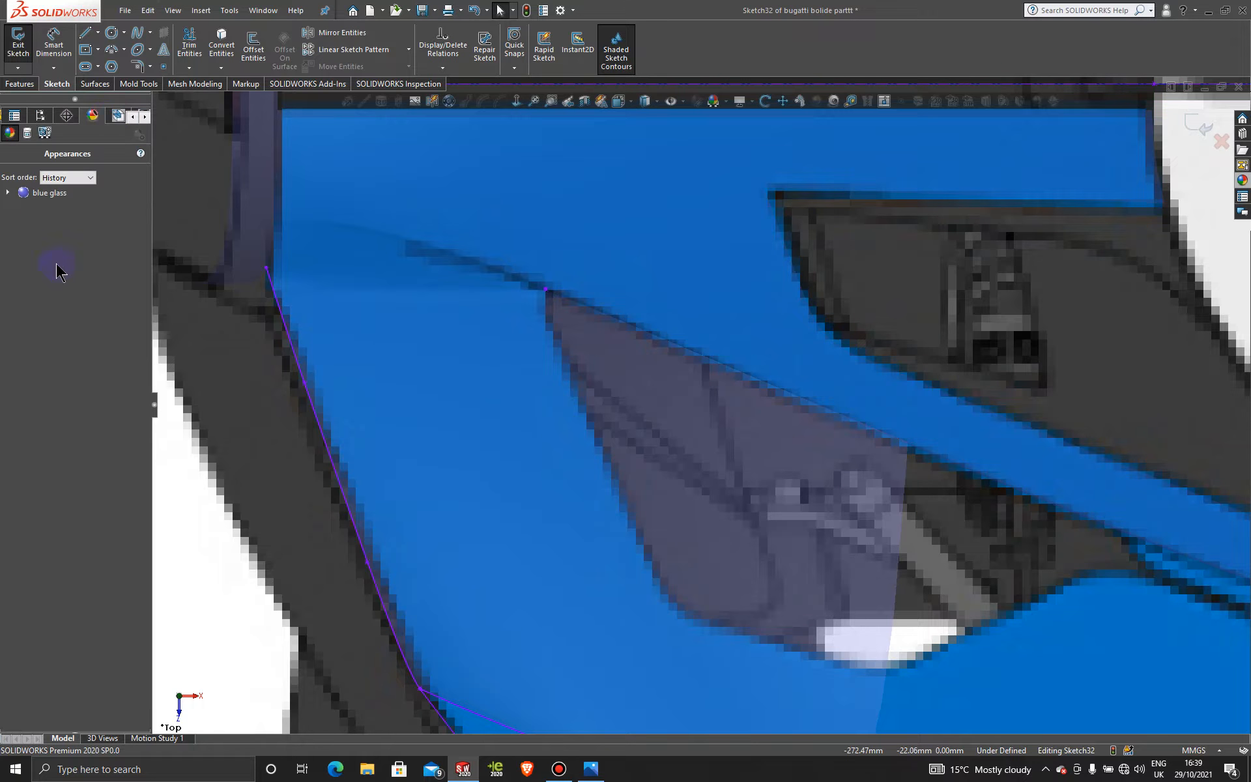
pyautogui.rightClick(43, 194)
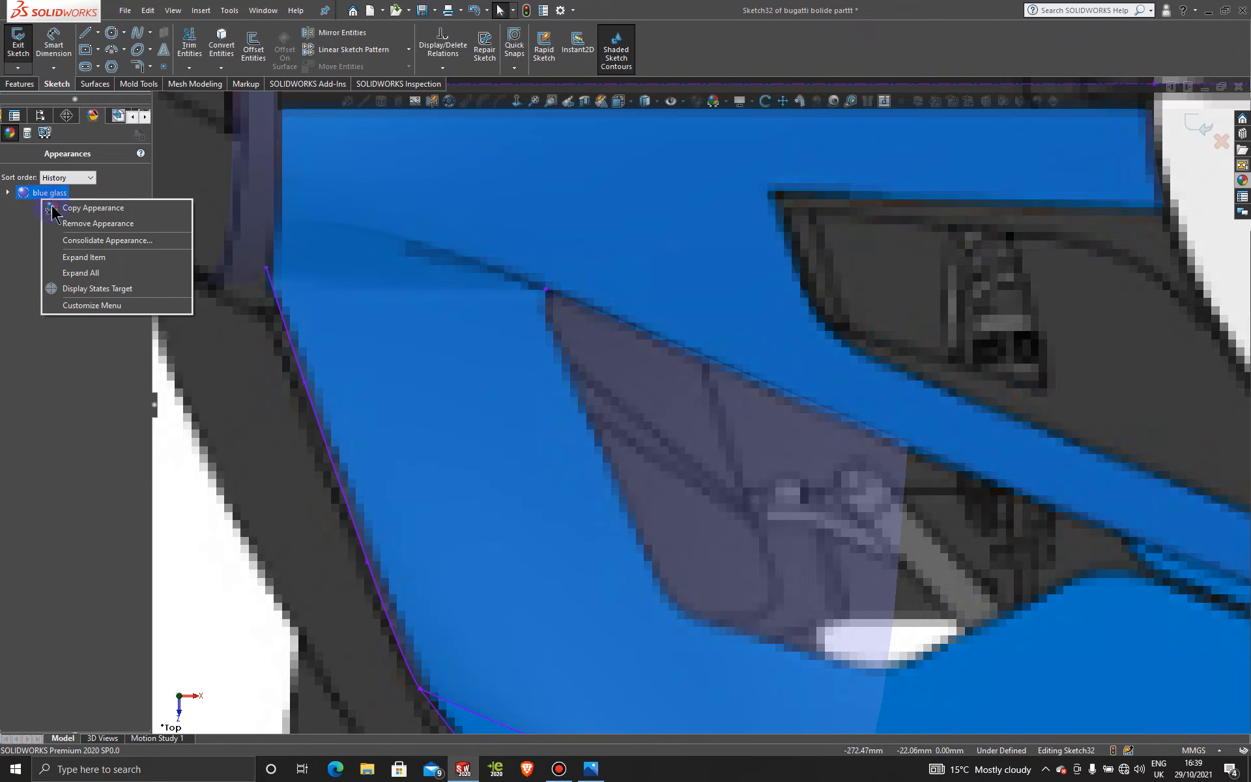
pyautogui.click(114, 225)
# - Exit the sketch and delete the boundary surface that fills the opening beside the body arm
pyautogui.scroll(3, 779, 544)
pyautogui.moveTo(768, 542); pyautogui.dragTo(725, 461, button='middle')
pyautogui.scroll(-3, 663, 436)
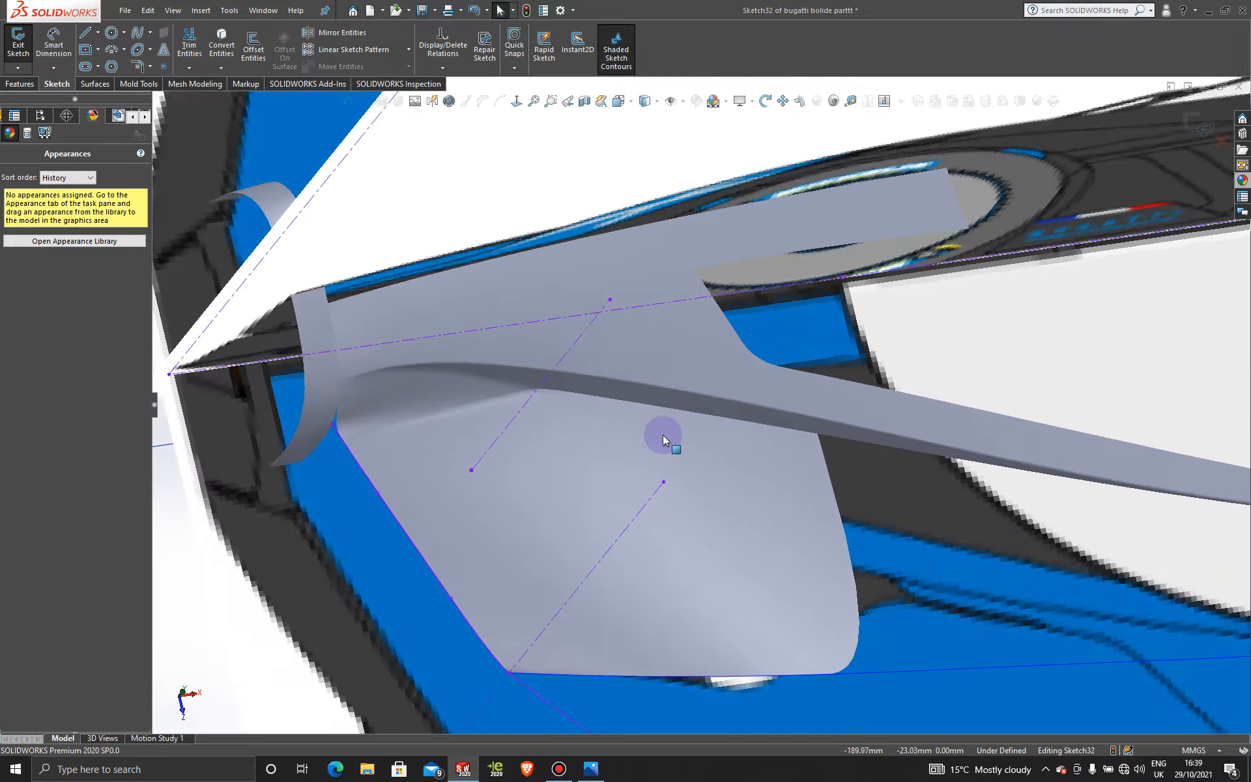
pyautogui.click(710, 486)
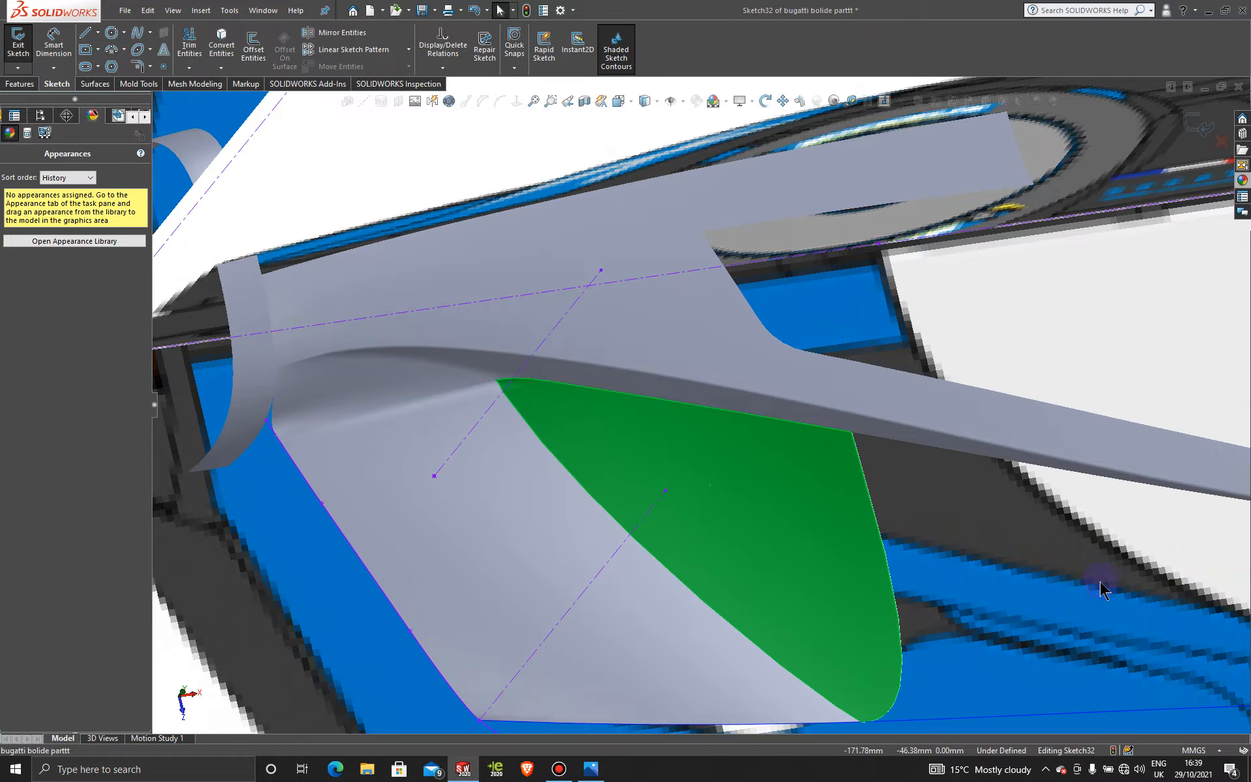
pyautogui.moveTo(1102, 590); pyautogui.dragTo(785, 475, button='middle')
pyautogui.click(935, 557)
pyautogui.rightClick(785, 480)
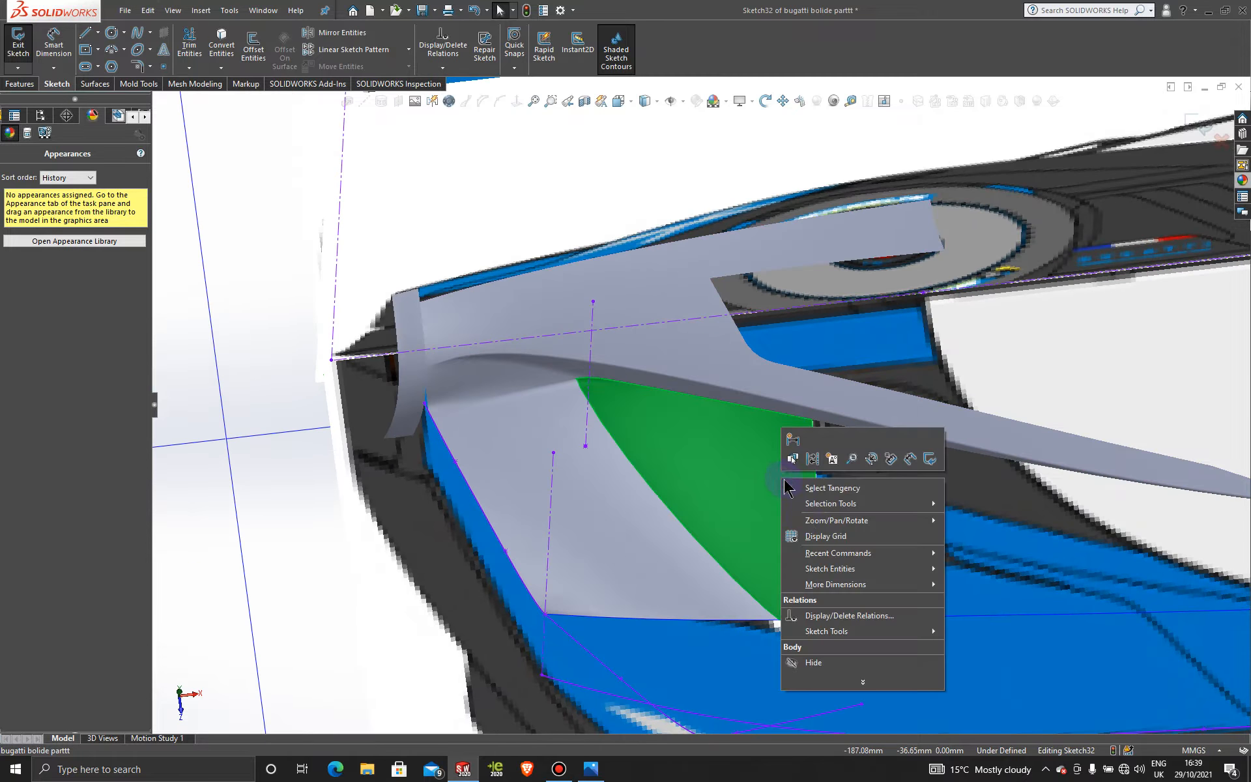
pyautogui.rightClick(726, 432)
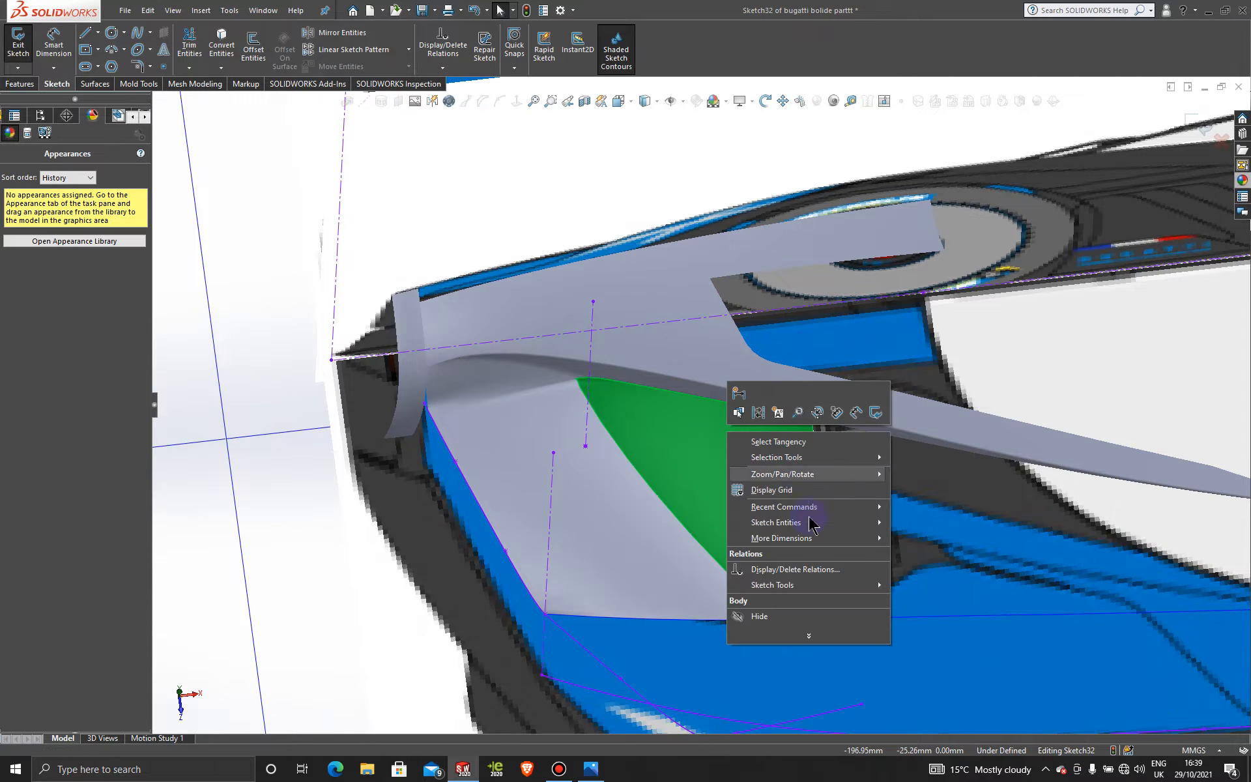
pyautogui.click(1203, 124)
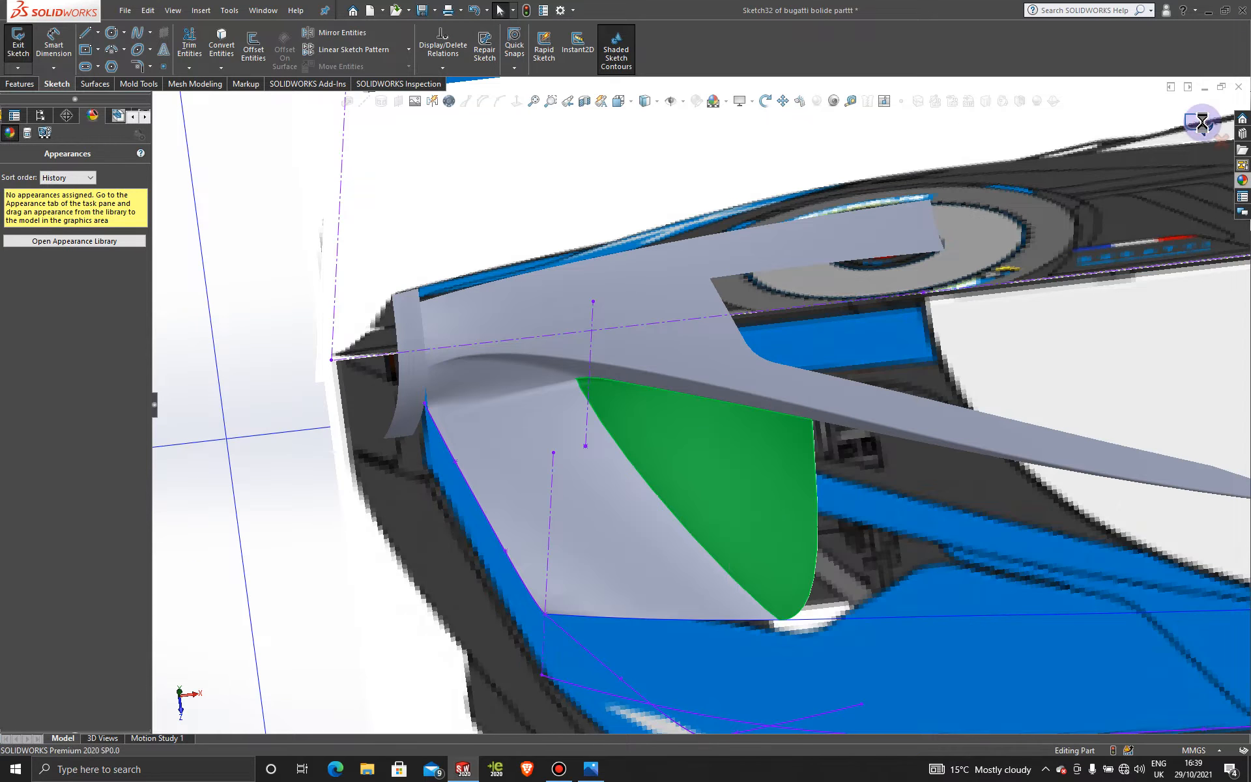
pyautogui.rightClick(698, 475)
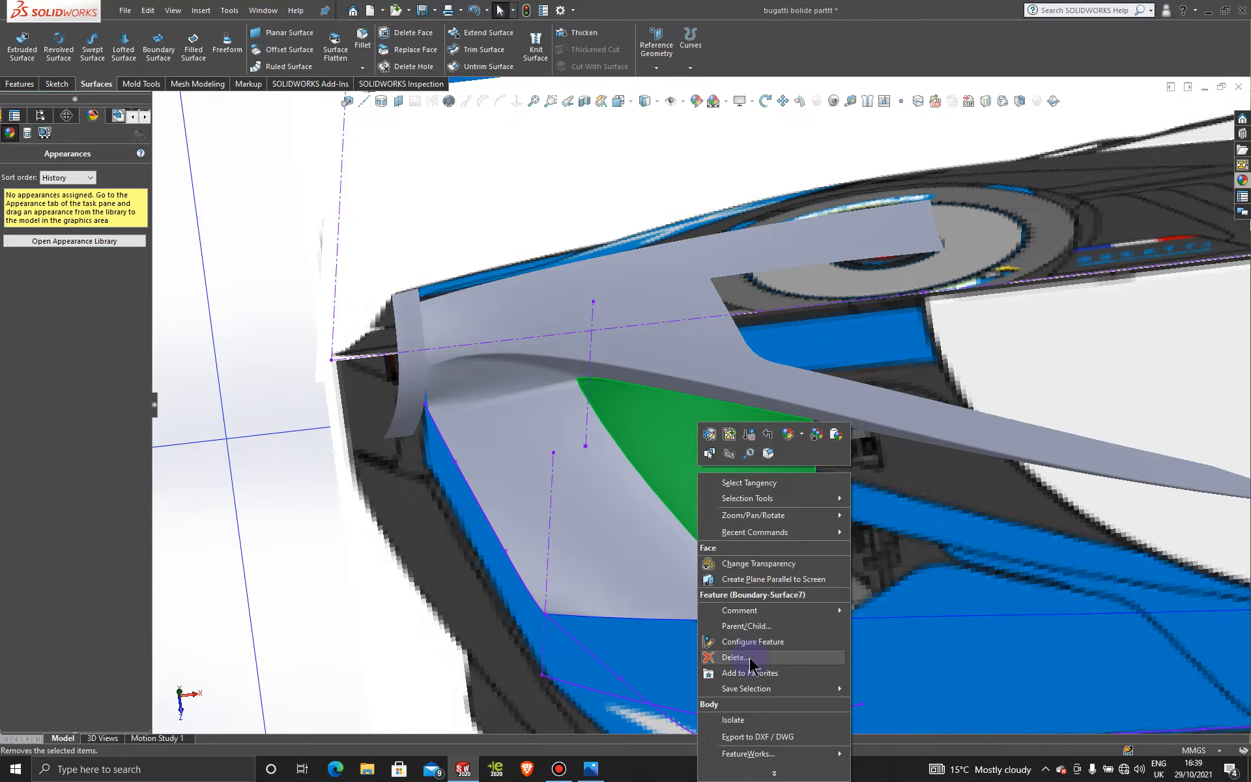
pyautogui.click(736, 658)
pyautogui.click(527, 179)
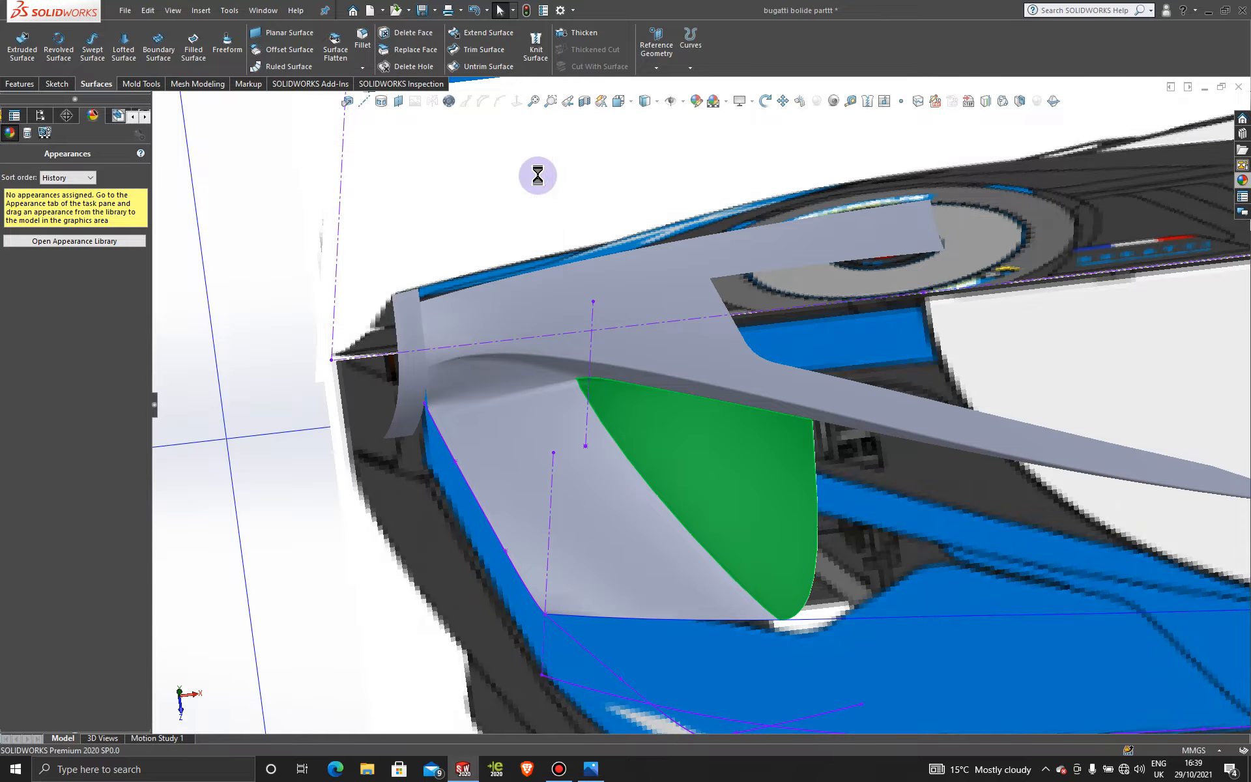
# - From the top view, begin an Extend Surface on the side surface's long opening edge and the short edge beside the body arm
pyautogui.moveTo(800, 464); pyautogui.dragTo(712, 538, button='middle')
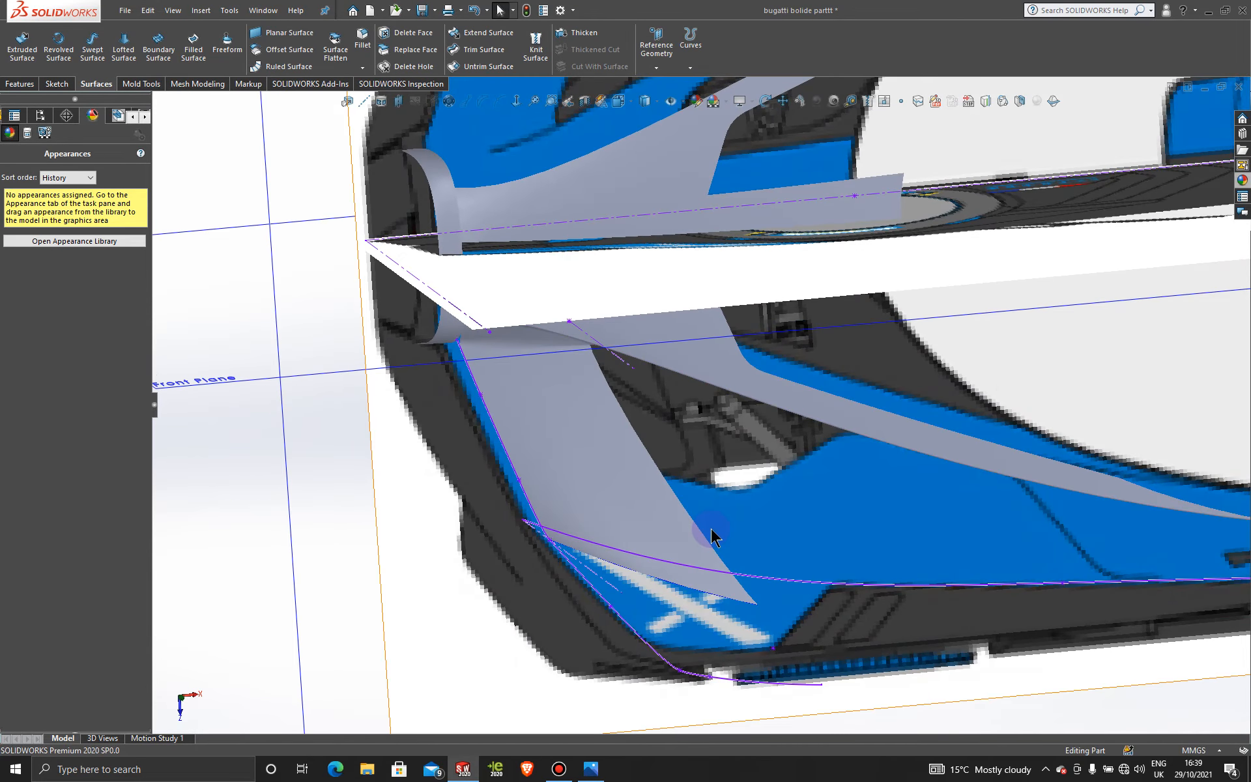
pyautogui.press('space')
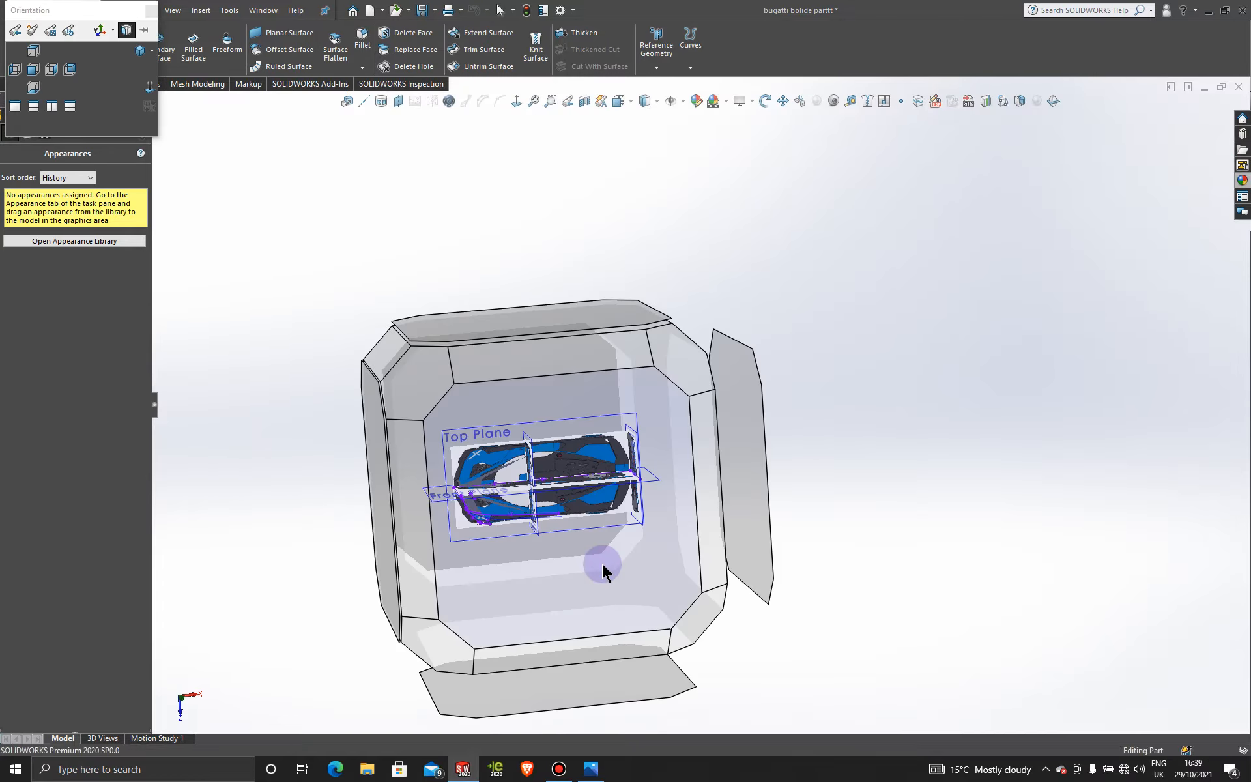
pyautogui.click(601, 563)
pyautogui.scroll(-8, 512, 460)
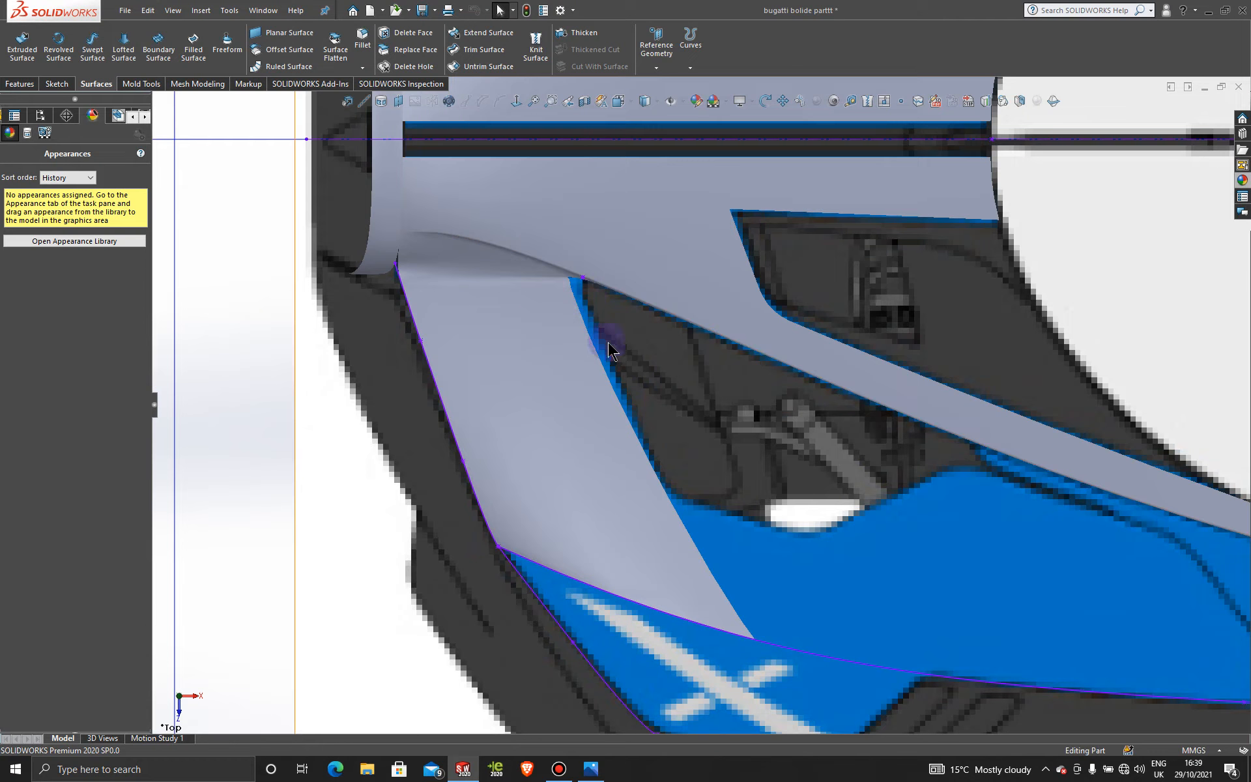
pyautogui.scroll(-1, 619, 344)
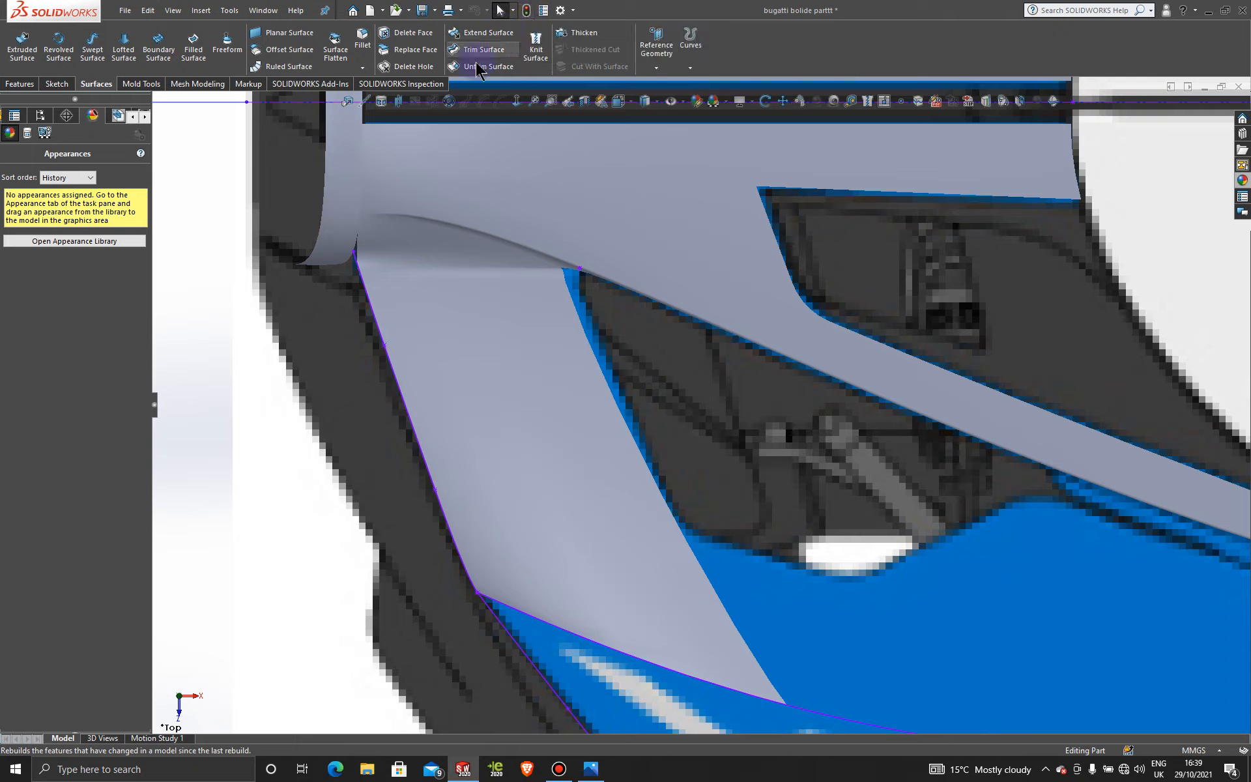
pyautogui.click(488, 34)
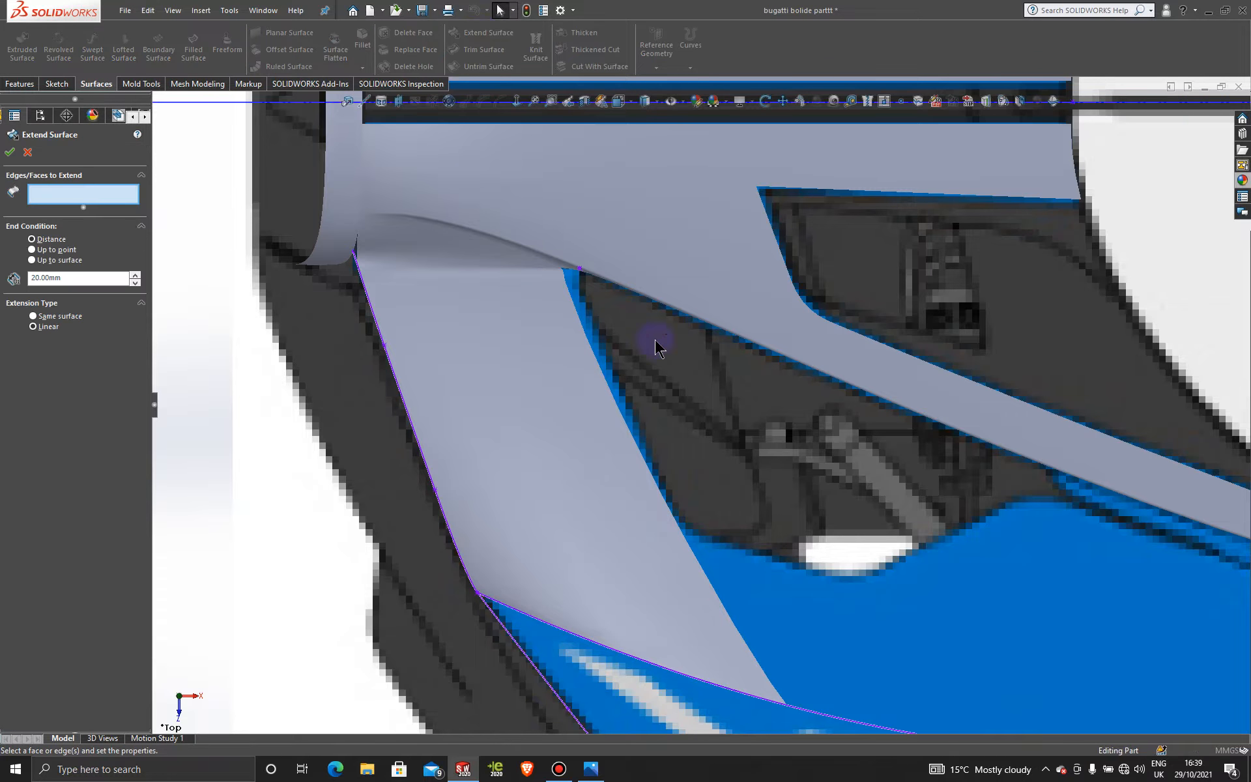
pyautogui.click(589, 345)
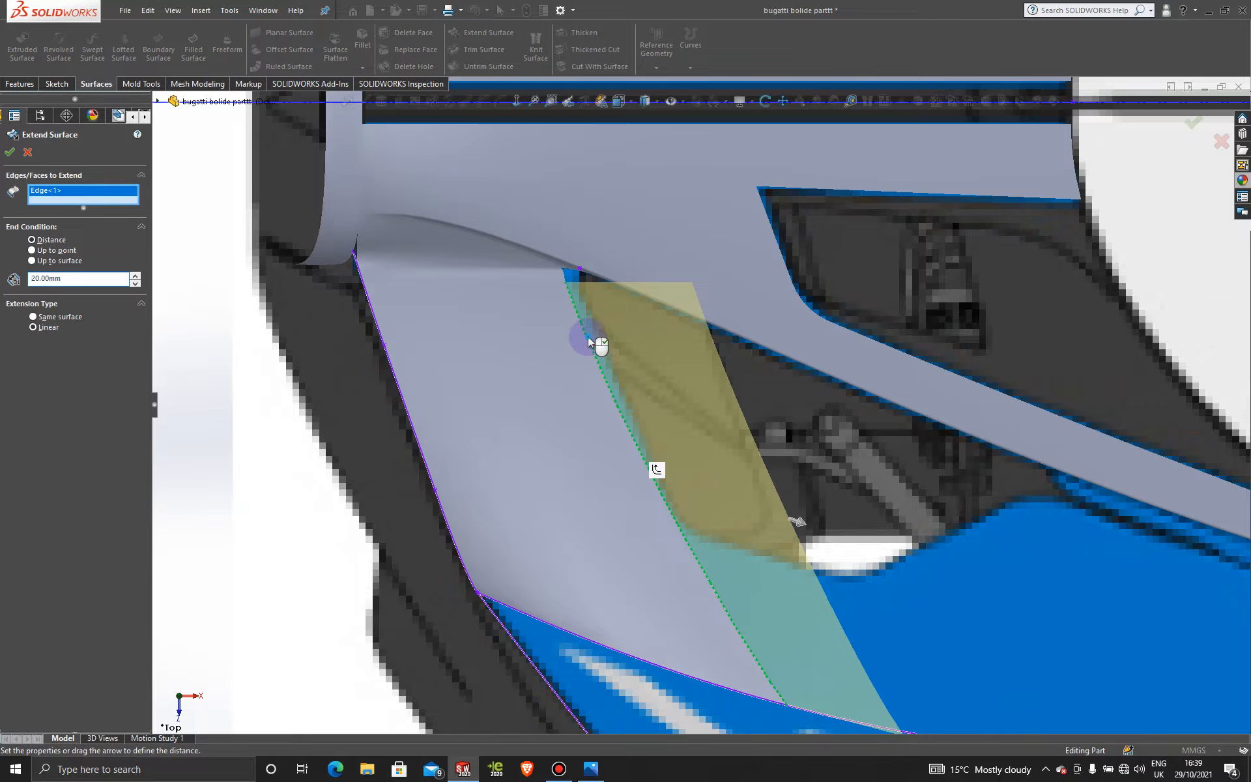
pyautogui.click(581, 334)
pyautogui.click(565, 279)
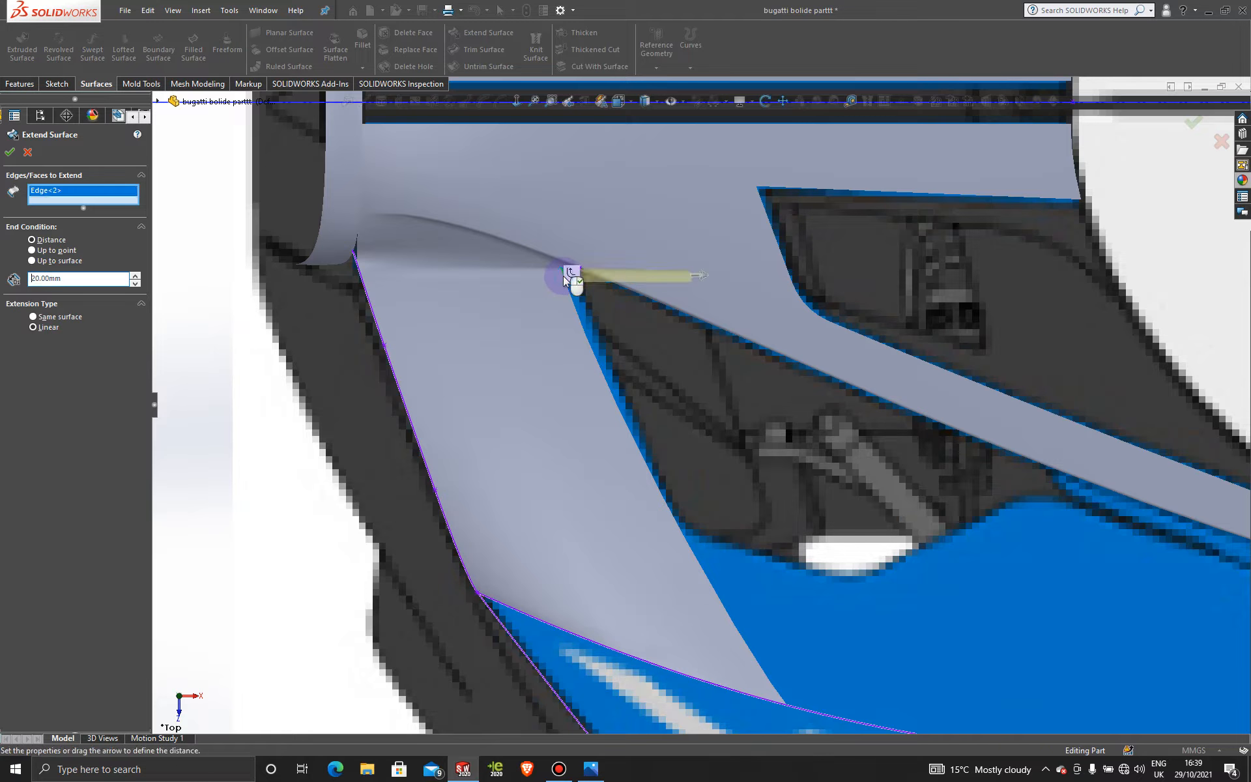
pyautogui.click(576, 304)
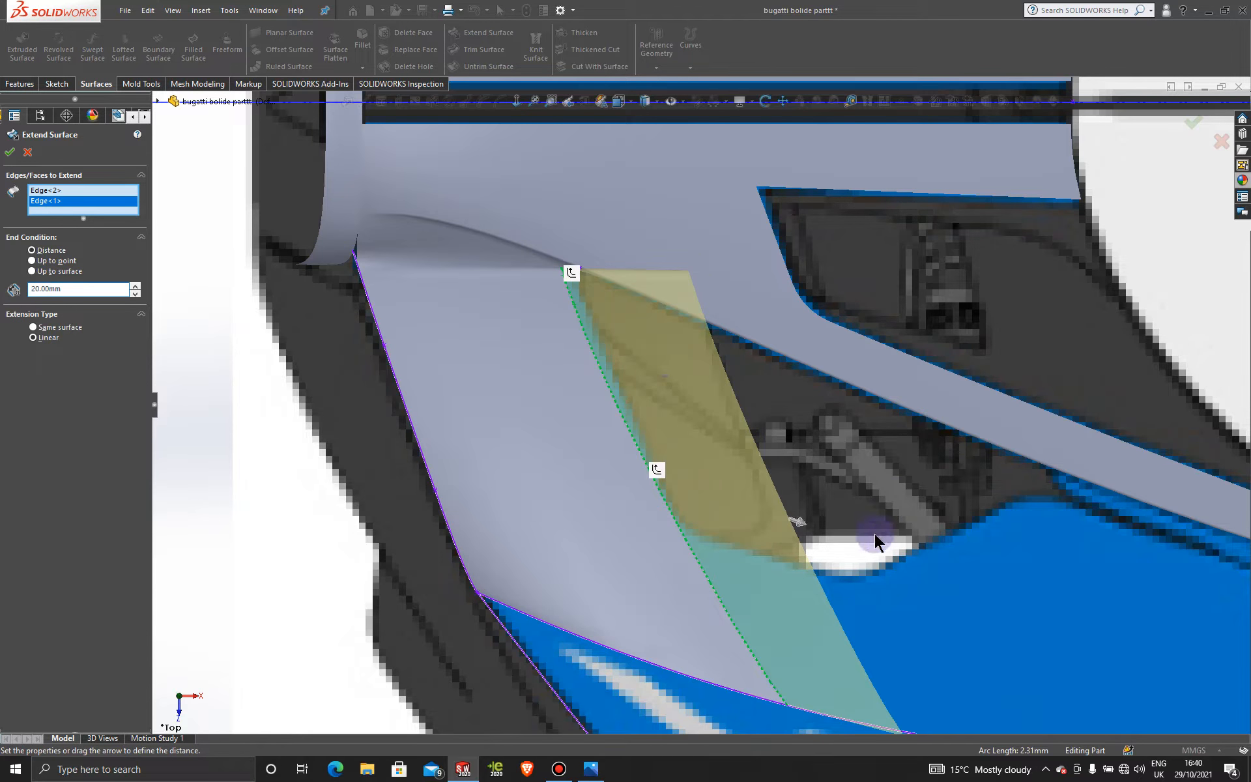
# - Set the extension distance to 2 mm with the Linear type and create the extended surface
pyautogui.moveTo(802, 523); pyautogui.dragTo(656, 494)
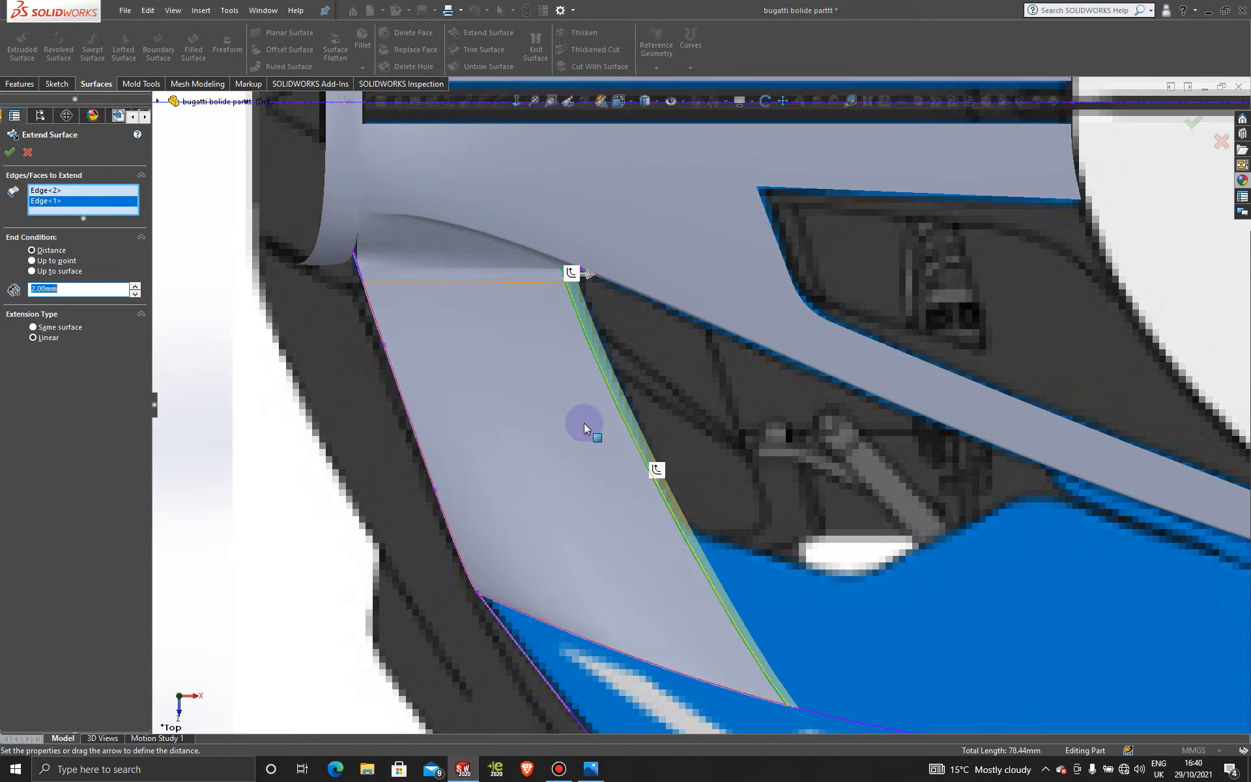
pyautogui.scroll(-1, 651, 484)
pyautogui.scroll(-2, 734, 498)
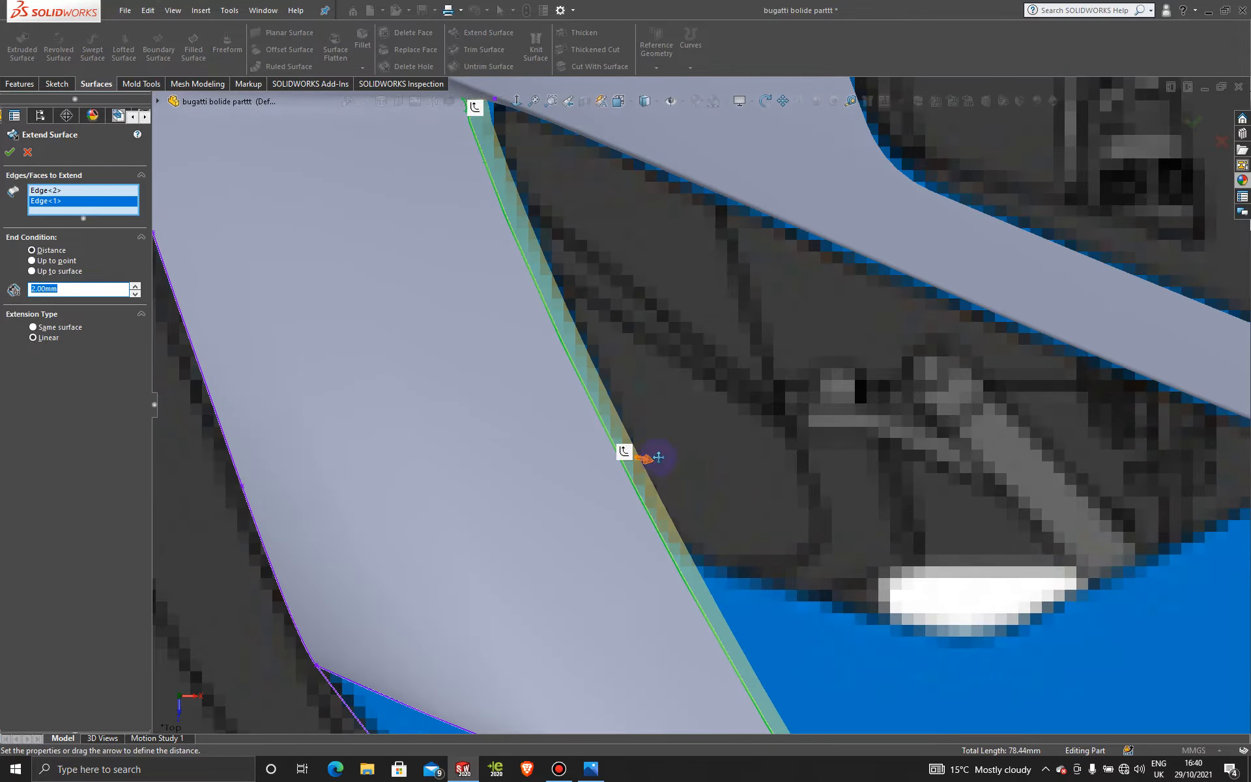
pyautogui.moveTo(651, 460)
pyautogui.mouseDown()
pyautogui.moveTo(625, 449)
pyautogui.moveTo(636, 453)
pyautogui.mouseUp()
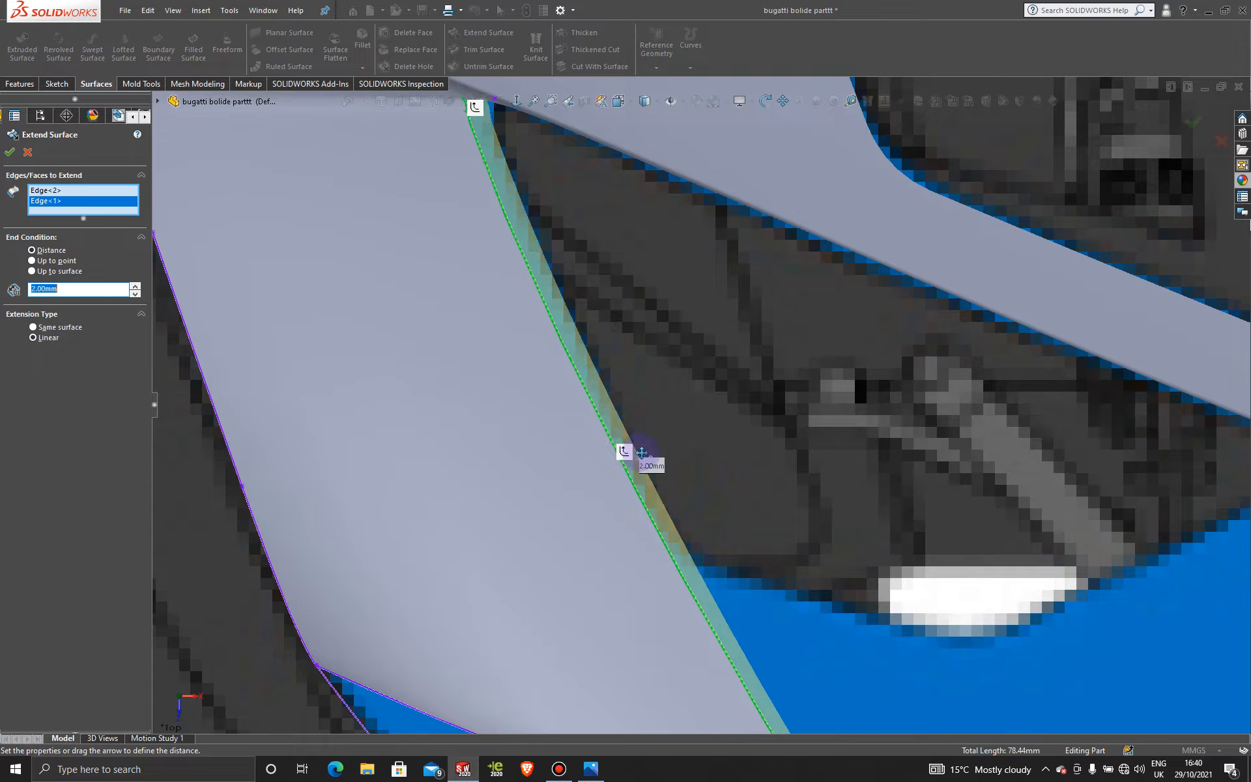
pyautogui.click(9, 151)
pyautogui.scroll(3, 619, 313)
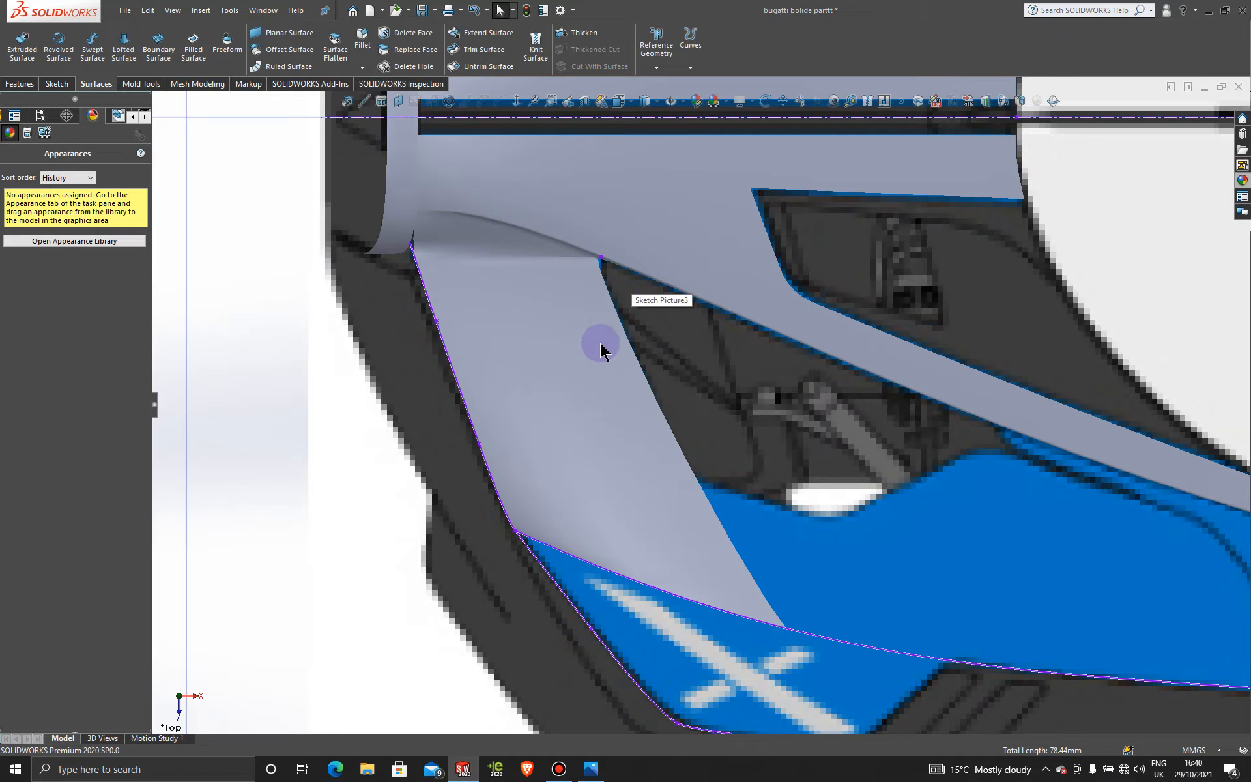
pyautogui.moveTo(601, 344); pyautogui.dragTo(626, 173, button='middle')
pyautogui.scroll(-5, 612, 261)
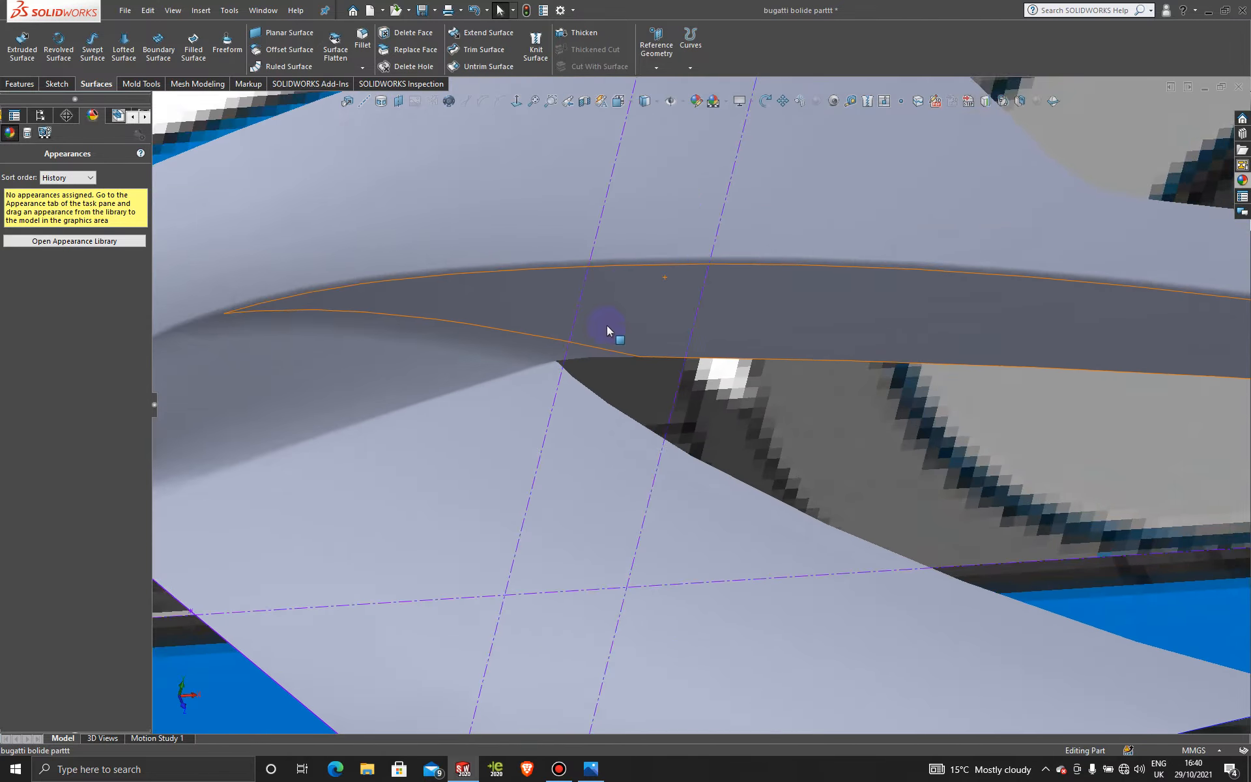
# - Examine the extended side surface and the opening beside the body arm against the reference pictures, from the top and from oblique angles
pyautogui.scroll(-5, 607, 326)
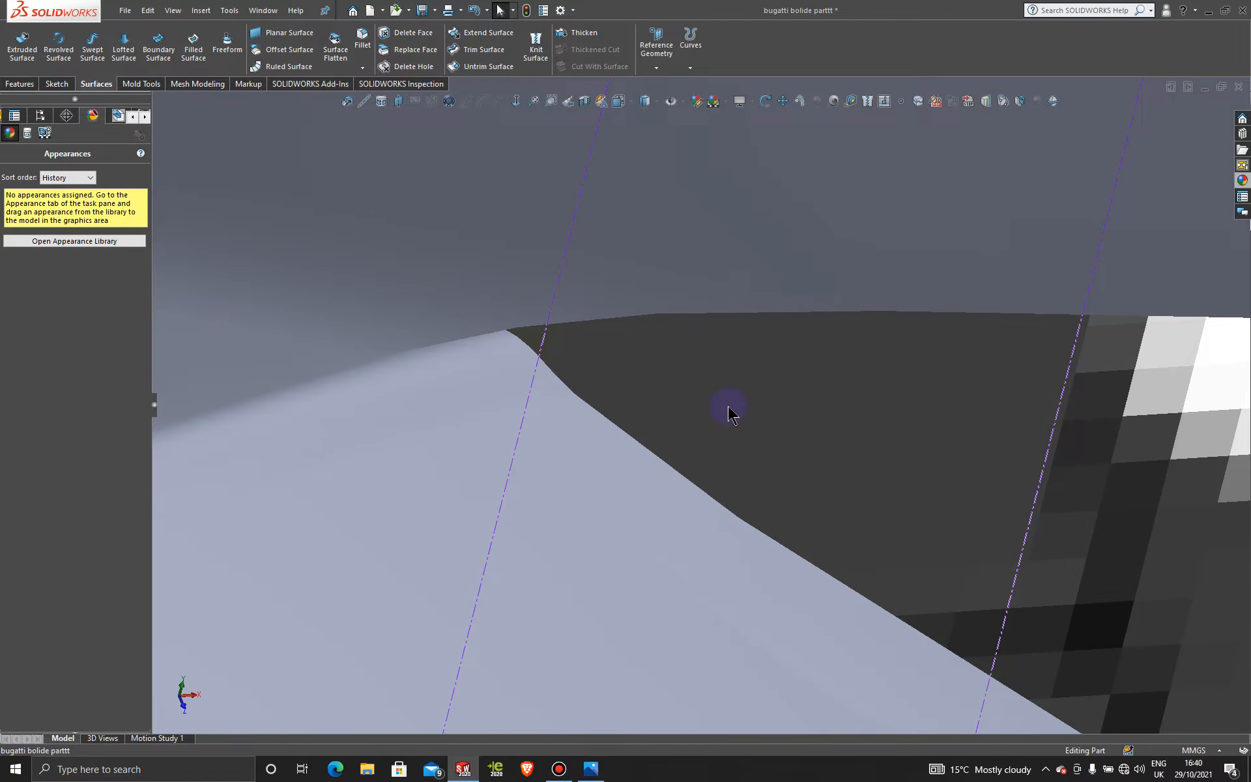
pyautogui.scroll(6, 729, 412)
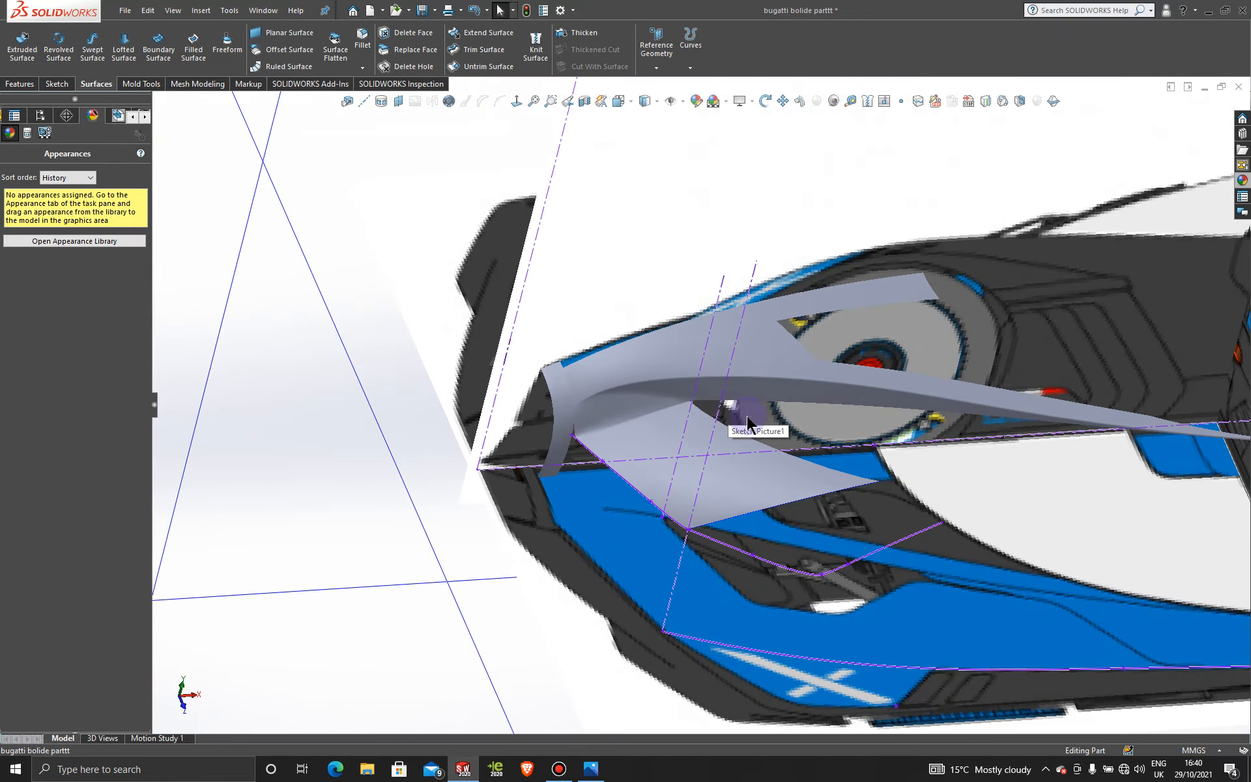
pyautogui.moveTo(748, 422); pyautogui.dragTo(743, 545, button='middle')
pyautogui.click(856, 560)
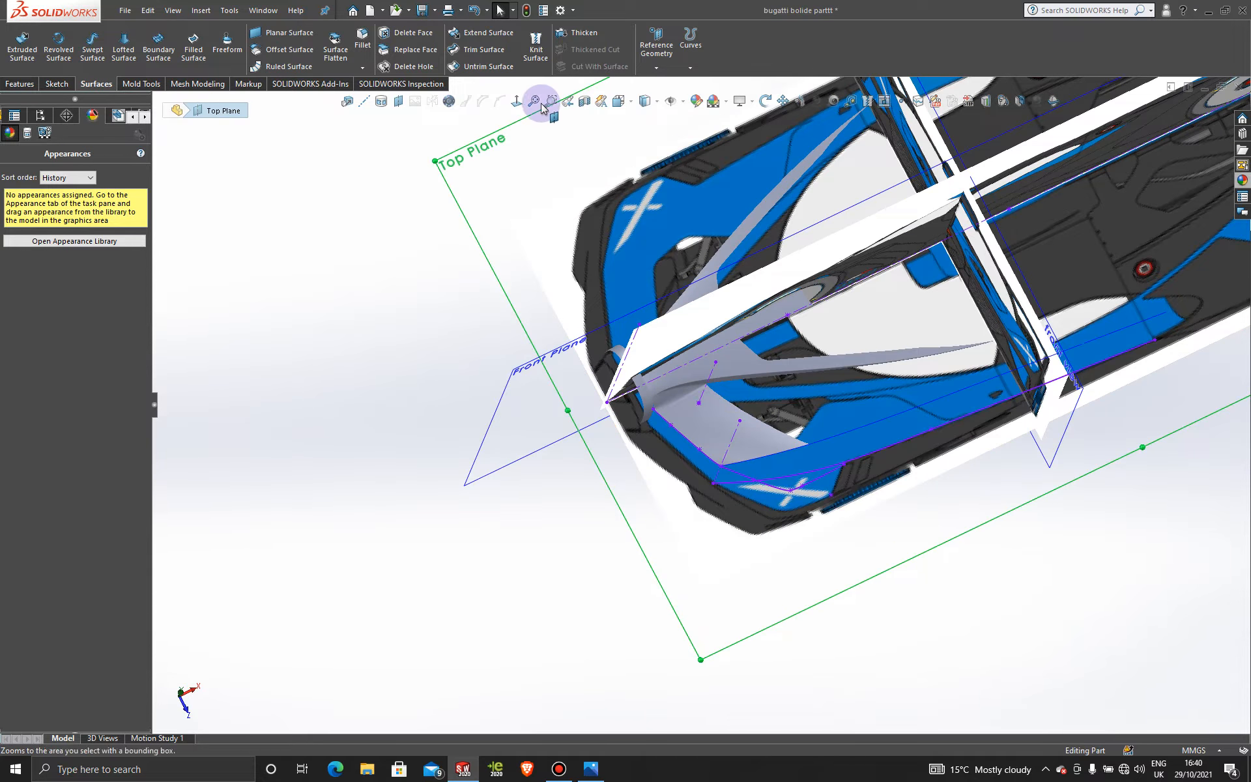
pyautogui.click(517, 101)
pyautogui.scroll(-5, 550, 481)
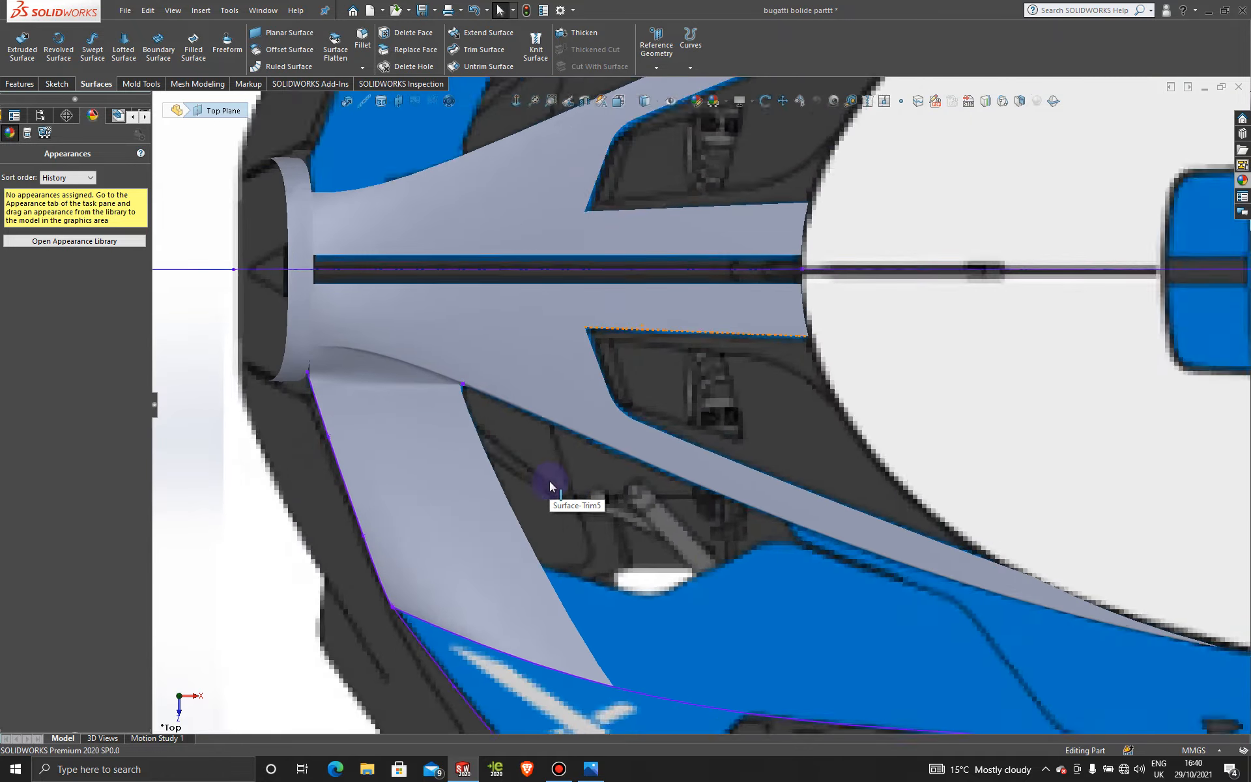
pyautogui.scroll(-1, 550, 482)
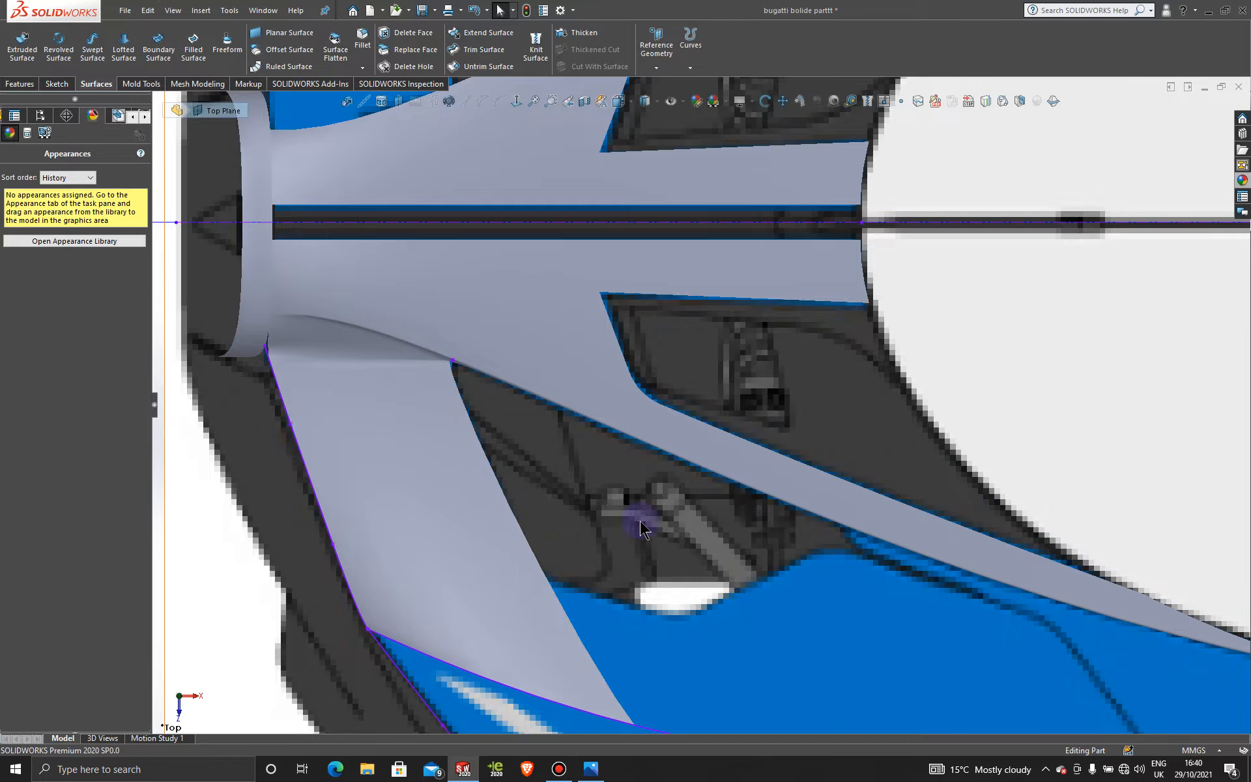
pyautogui.scroll(3, 660, 580)
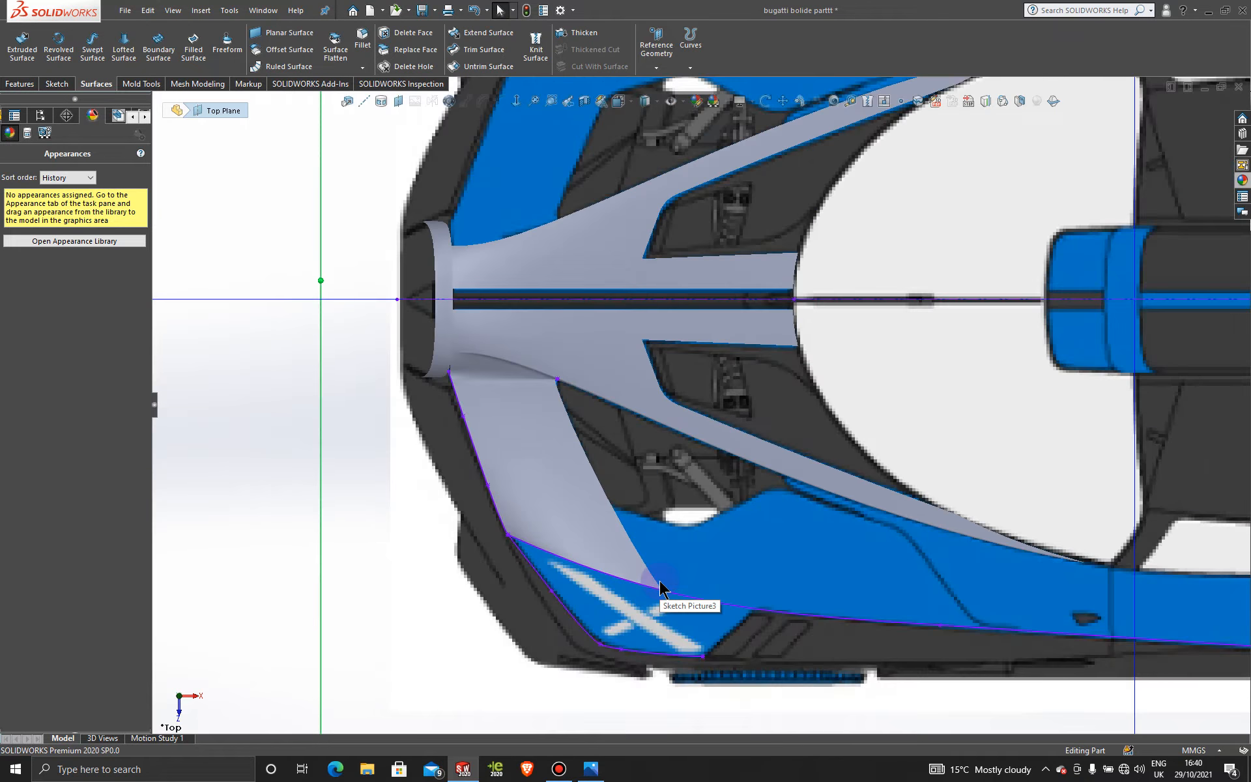
pyautogui.moveTo(680, 567); pyautogui.dragTo(760, 525, button='middle')
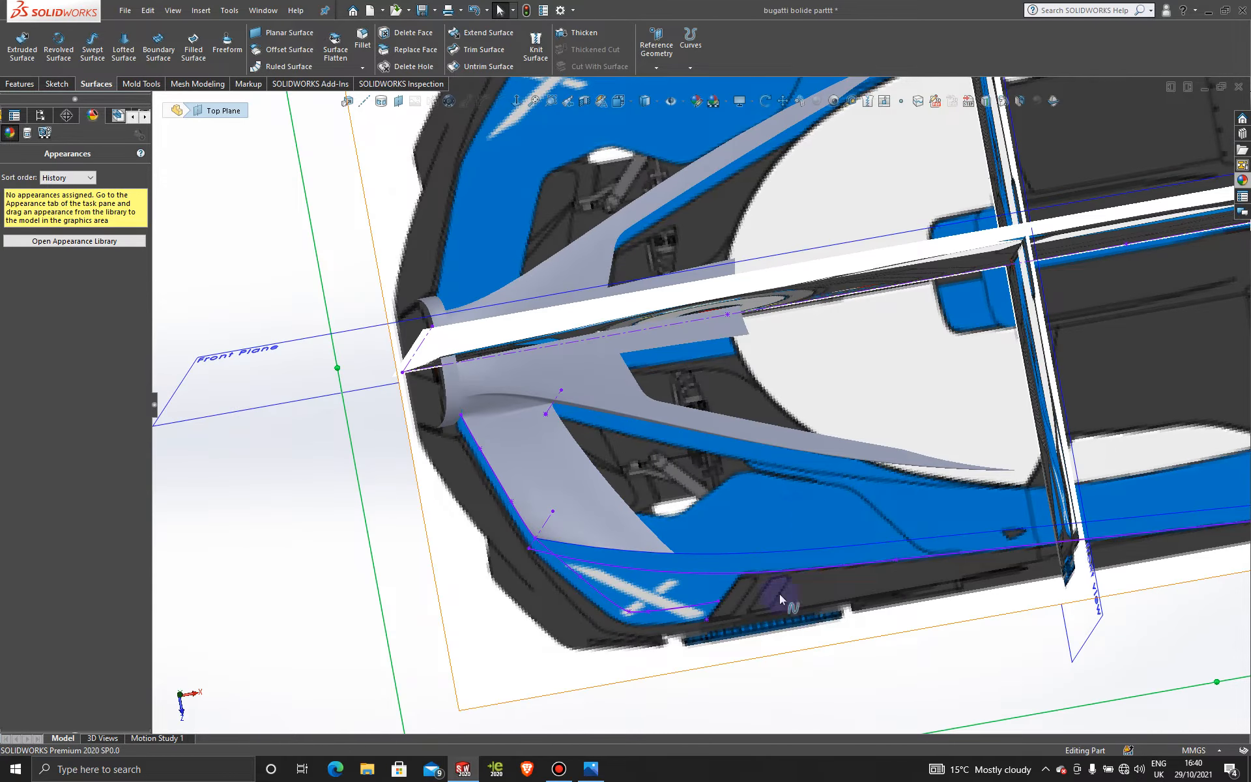
pyautogui.scroll(2, 797, 635)
pyautogui.moveTo(710, 459)
pyautogui.mouseDown(button='middle')
pyautogui.moveTo(716, 398)
pyautogui.moveTo(711, 466)
pyautogui.mouseUp(button='middle')
pyautogui.scroll(-5, 709, 473)
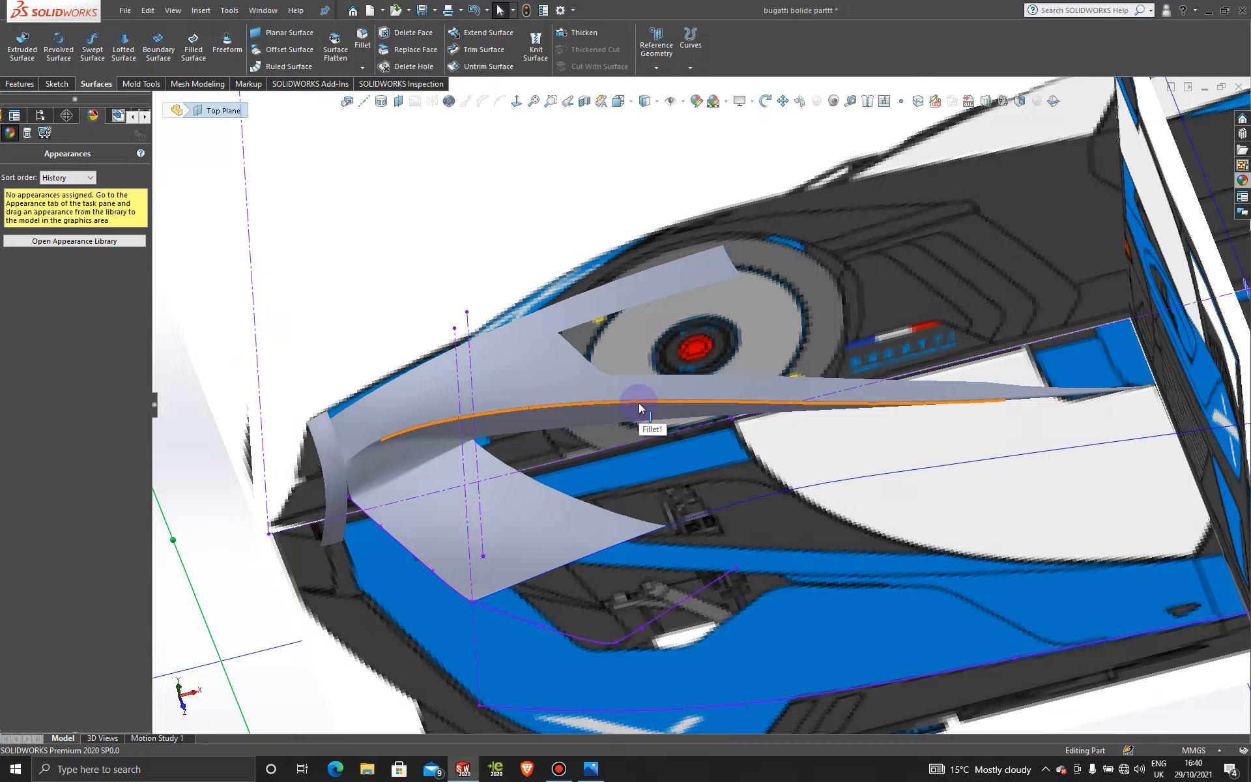
pyautogui.scroll(3, 787, 609)
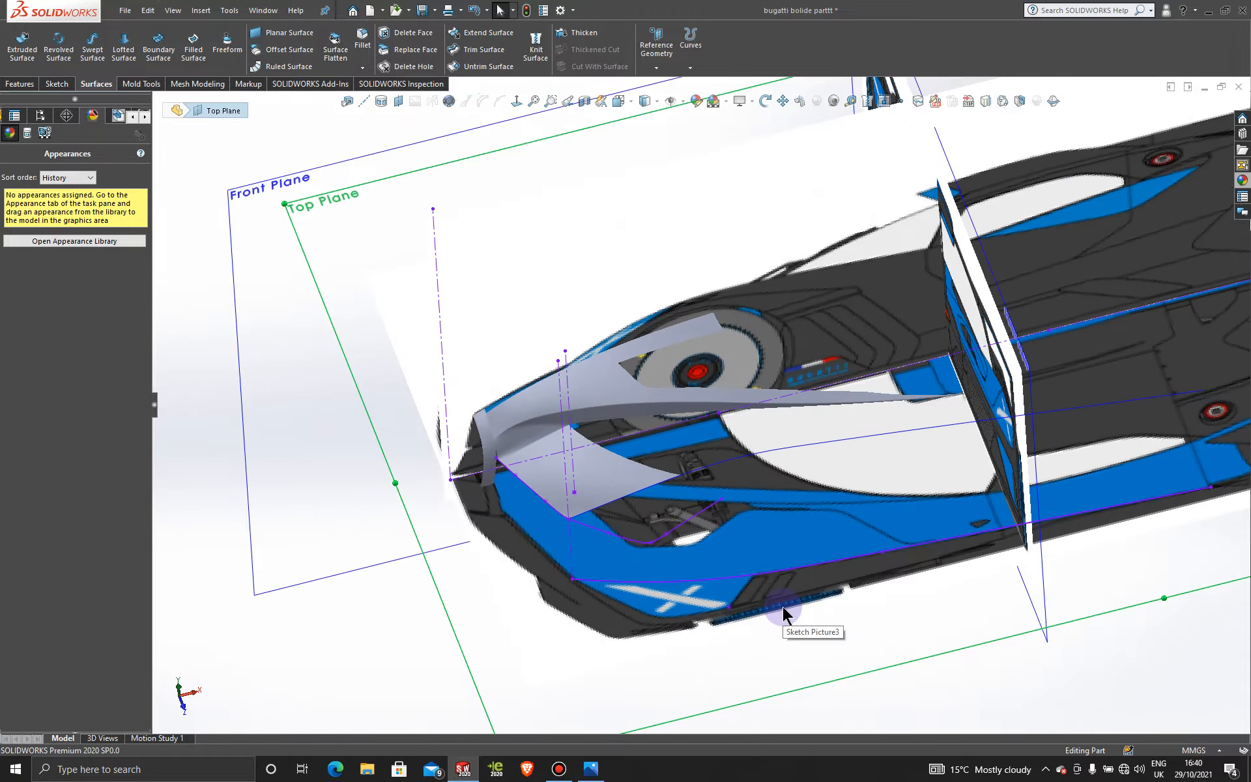
pyautogui.moveTo(769, 554); pyautogui.dragTo(765, 571, button='middle')
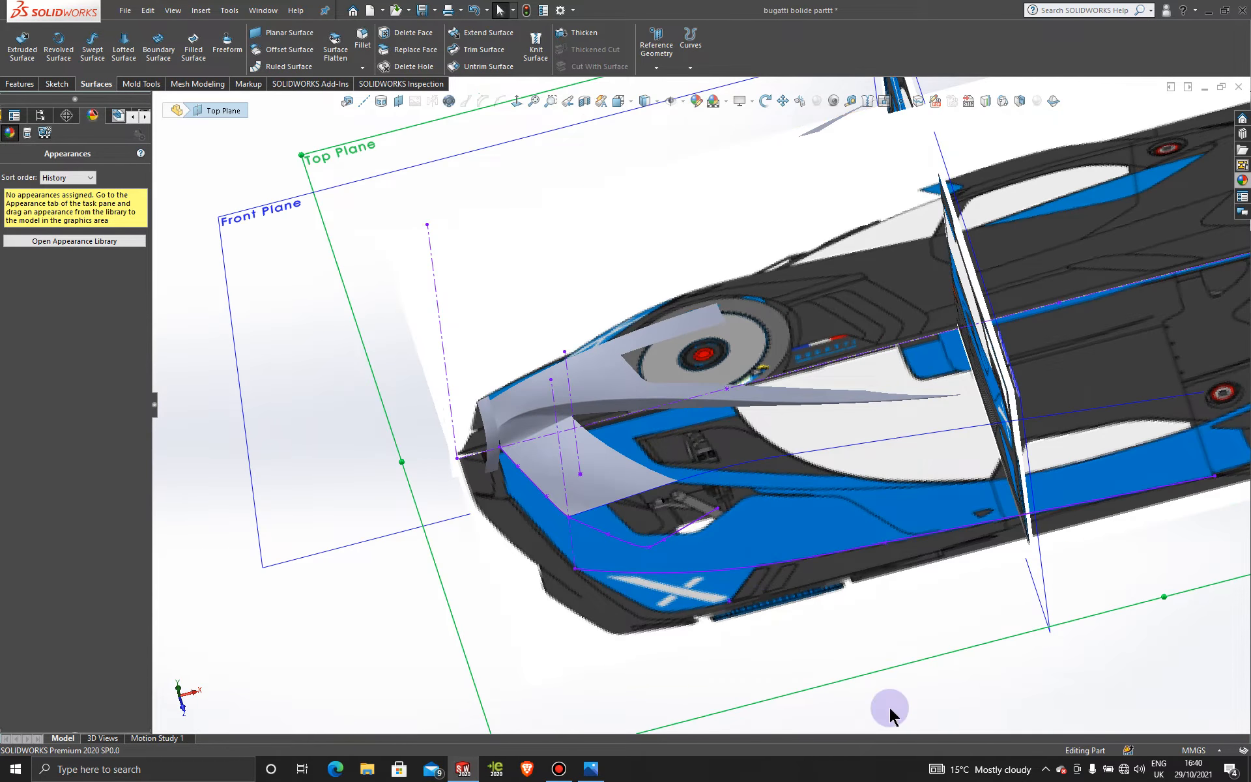
# - Start a new sketch on the Top Plane and face it squarely at the front section of the car
pyautogui.click(934, 652)
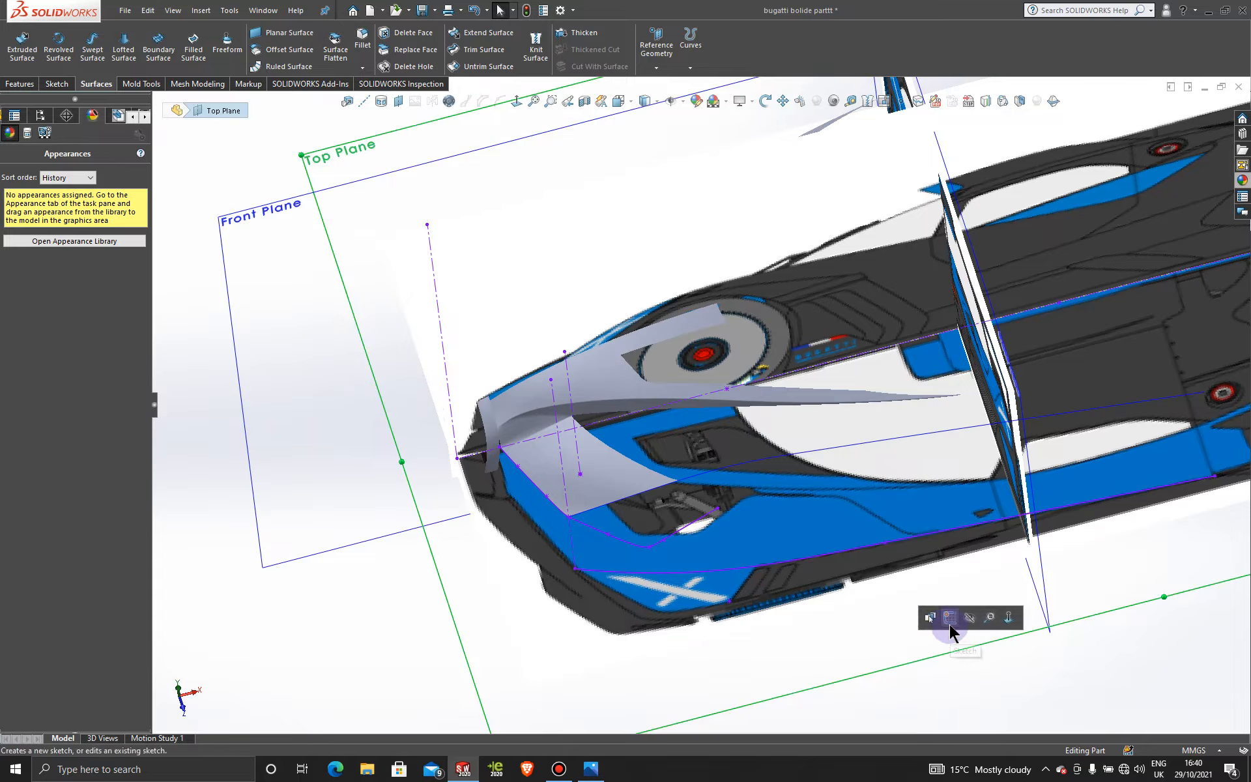
pyautogui.click(949, 624)
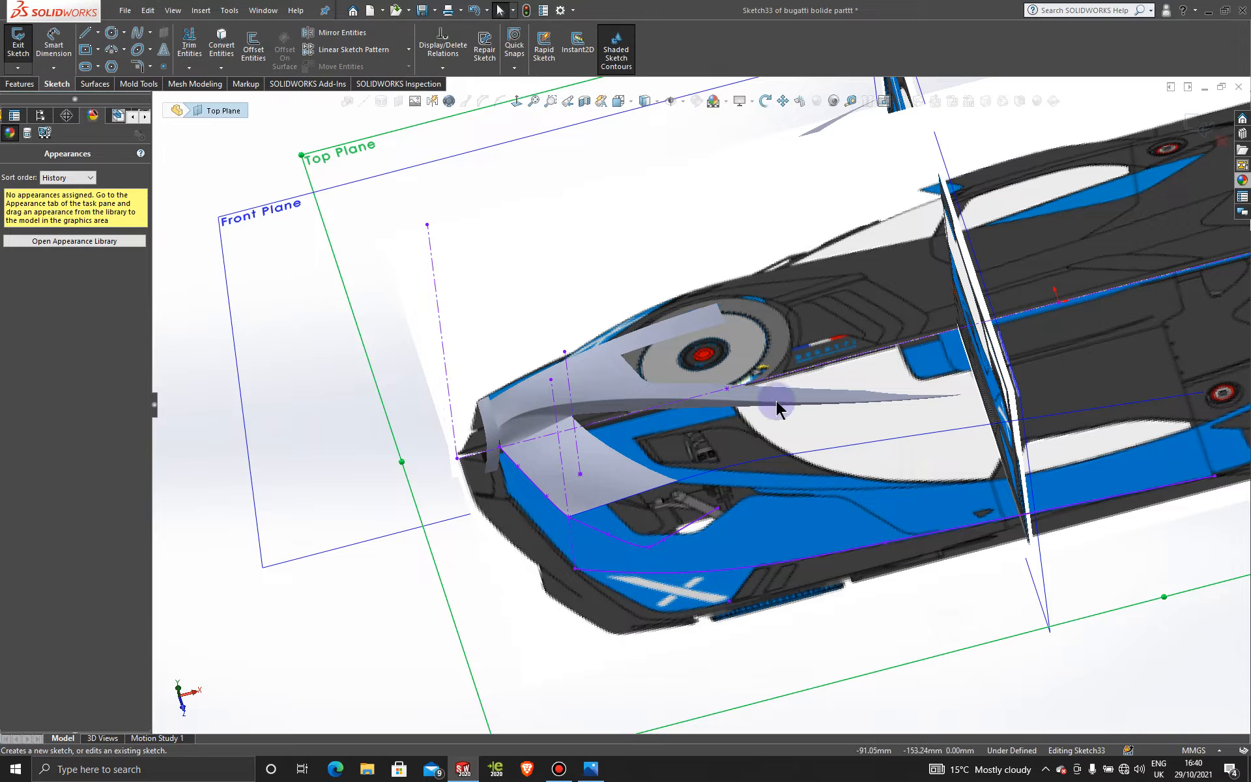
pyautogui.click(519, 101)
pyautogui.scroll(-5, 555, 458)
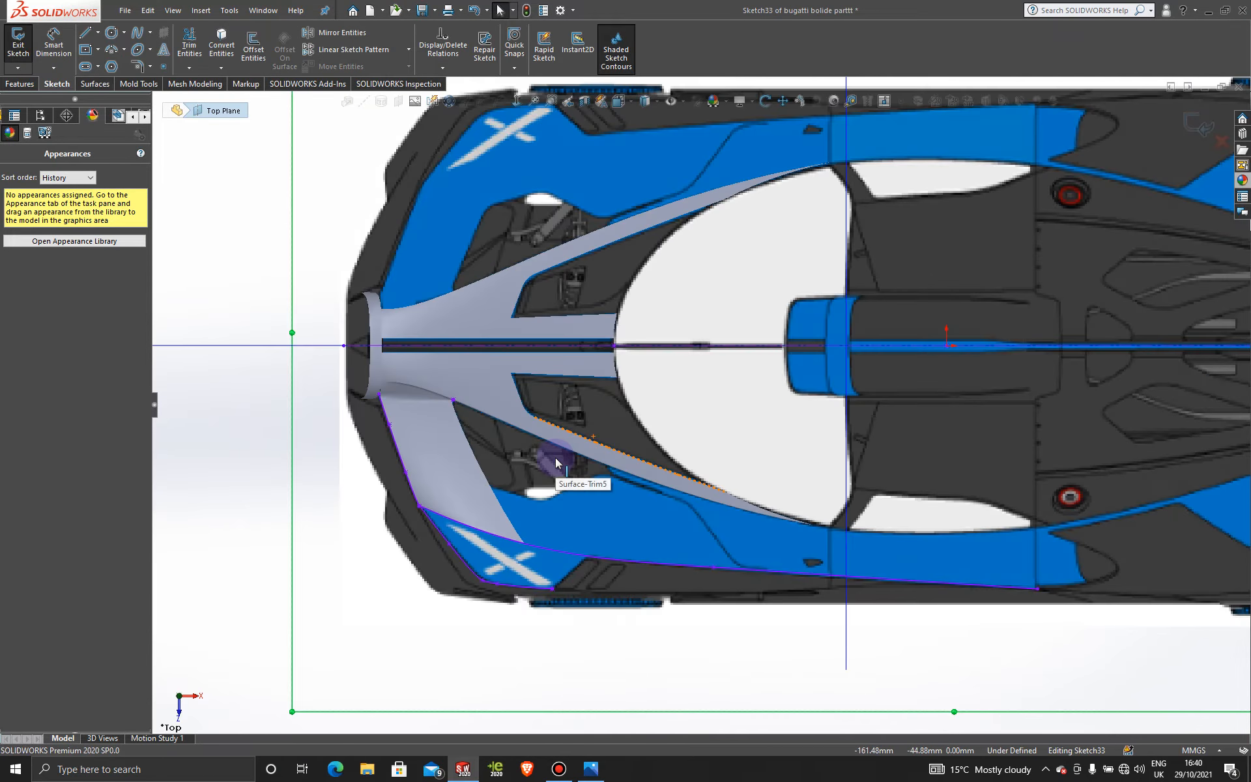
pyautogui.scroll(-2, 556, 458)
pyautogui.scroll(-3, 555, 458)
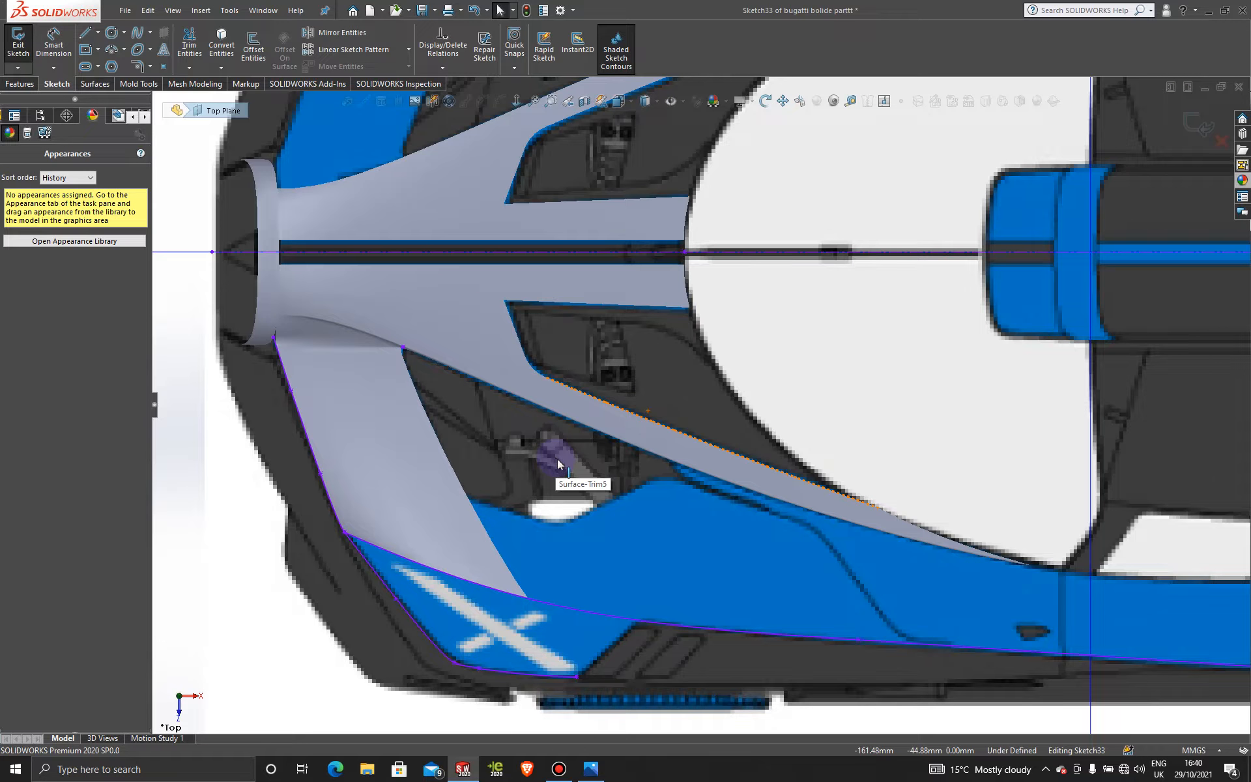
pyautogui.click(142, 30)
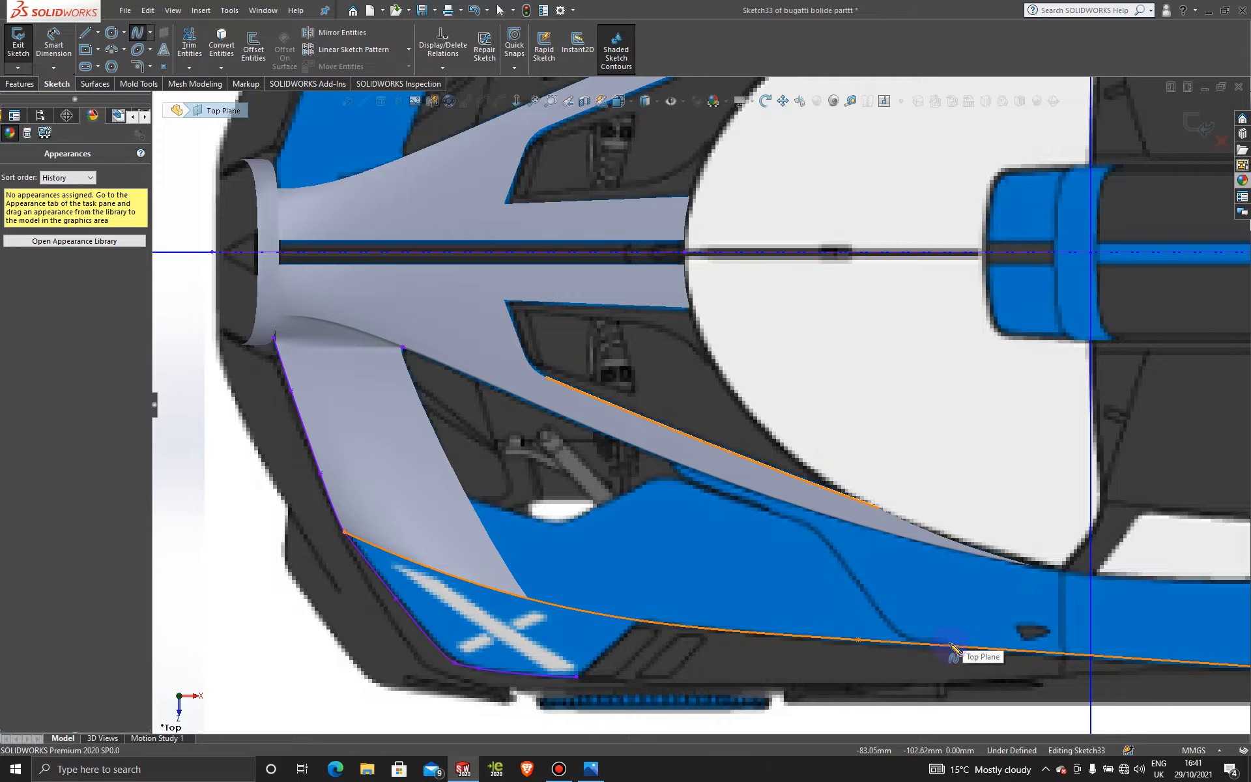
pyautogui.click(987, 650)
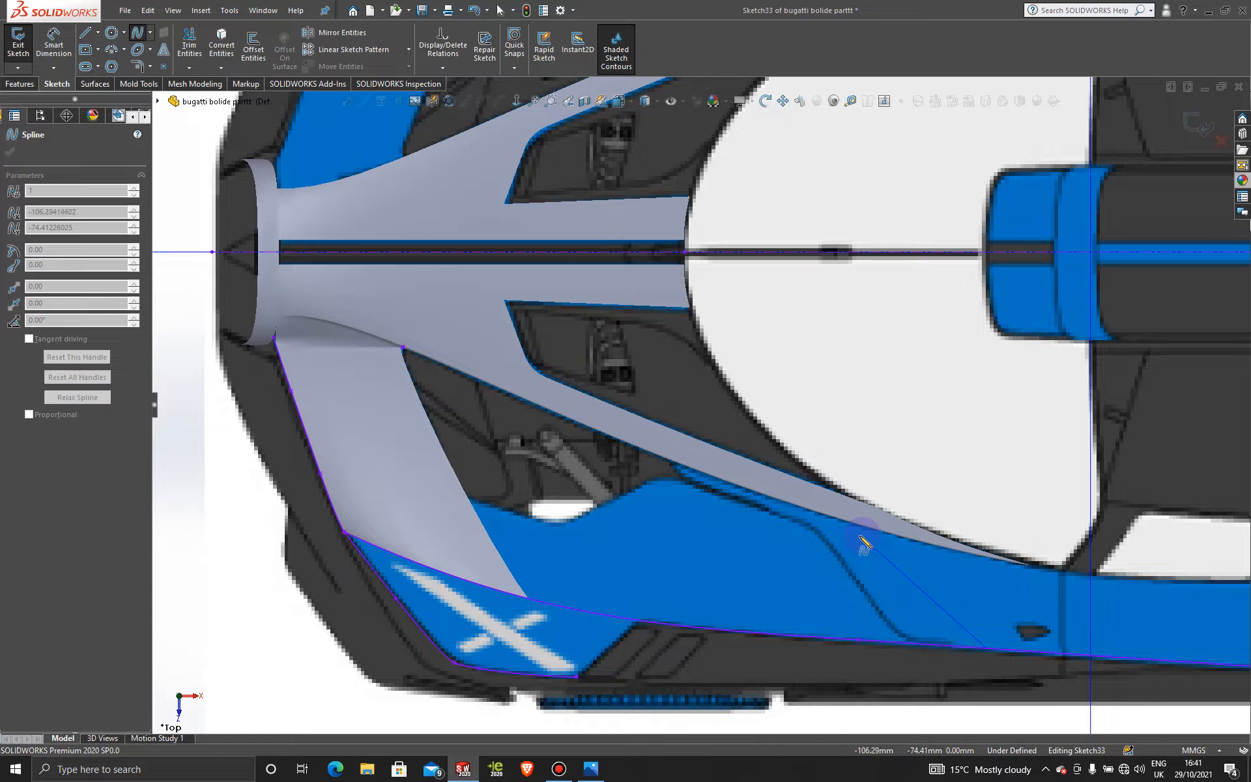
pyautogui.click(855, 538)
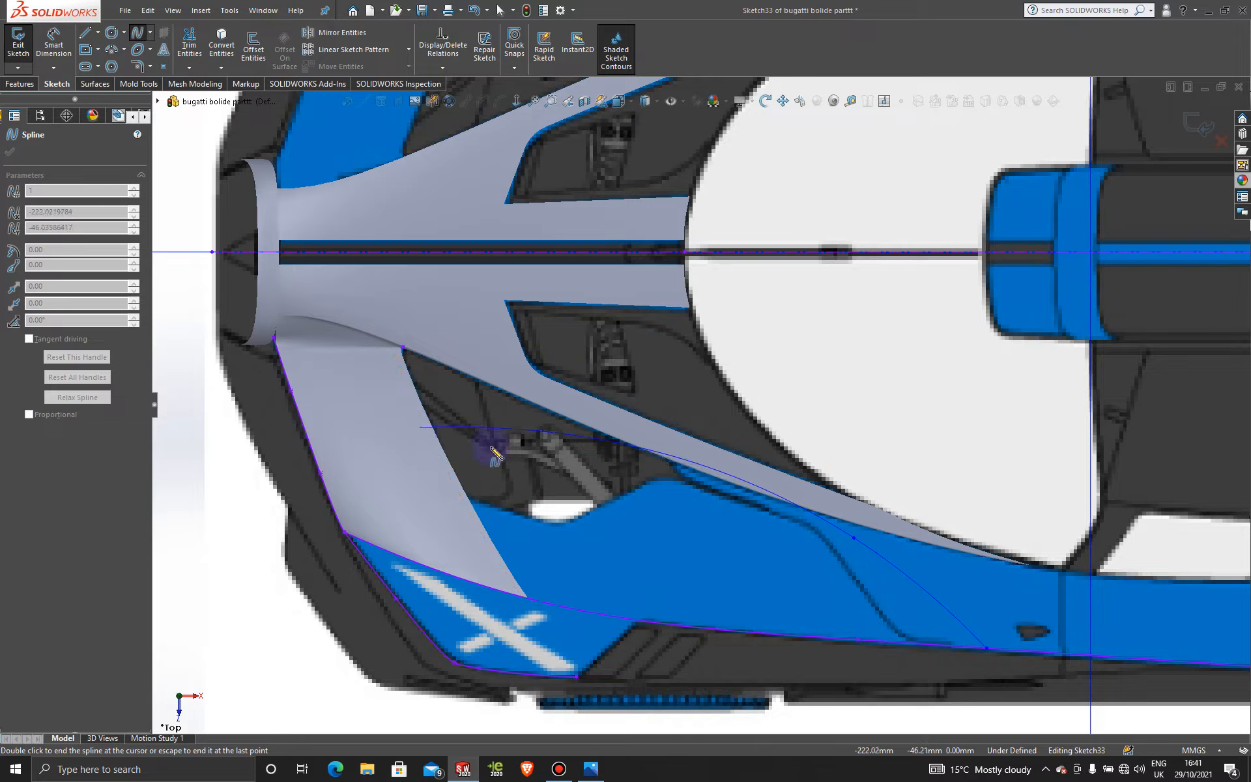
pyautogui.press('Escape')
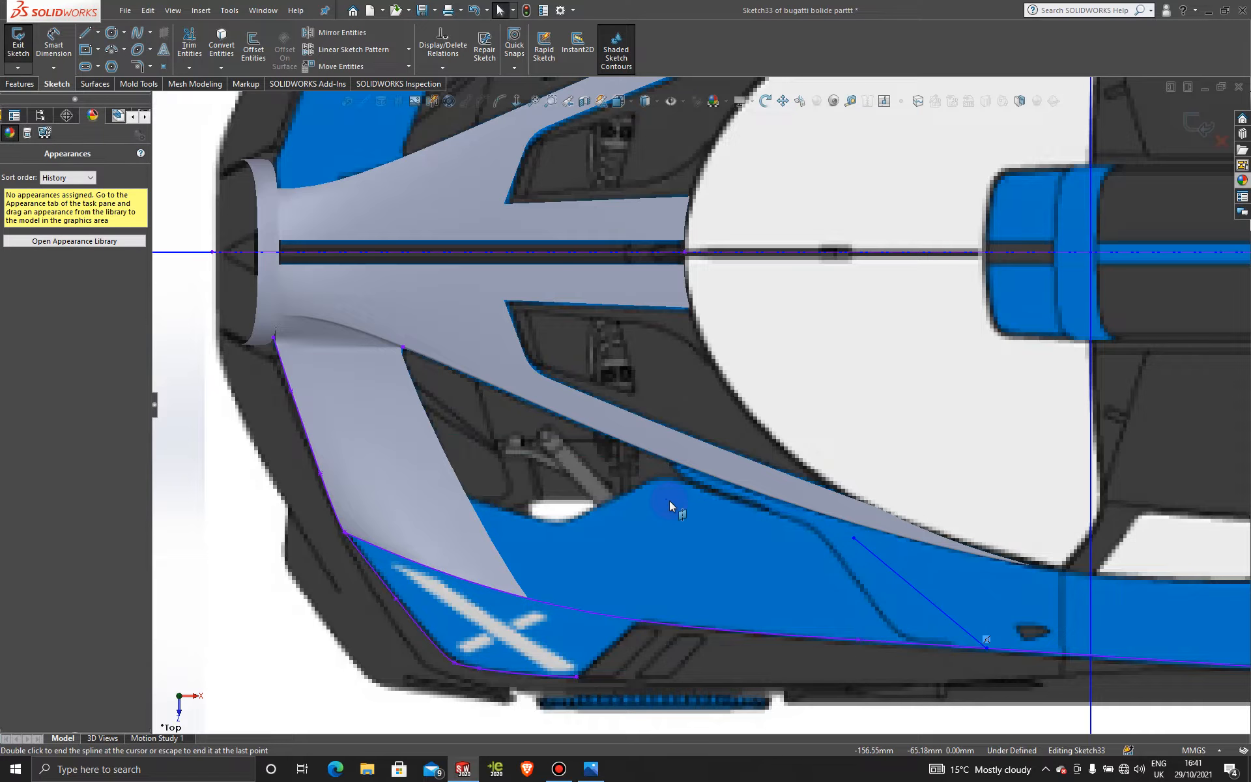
pyautogui.click(915, 584)
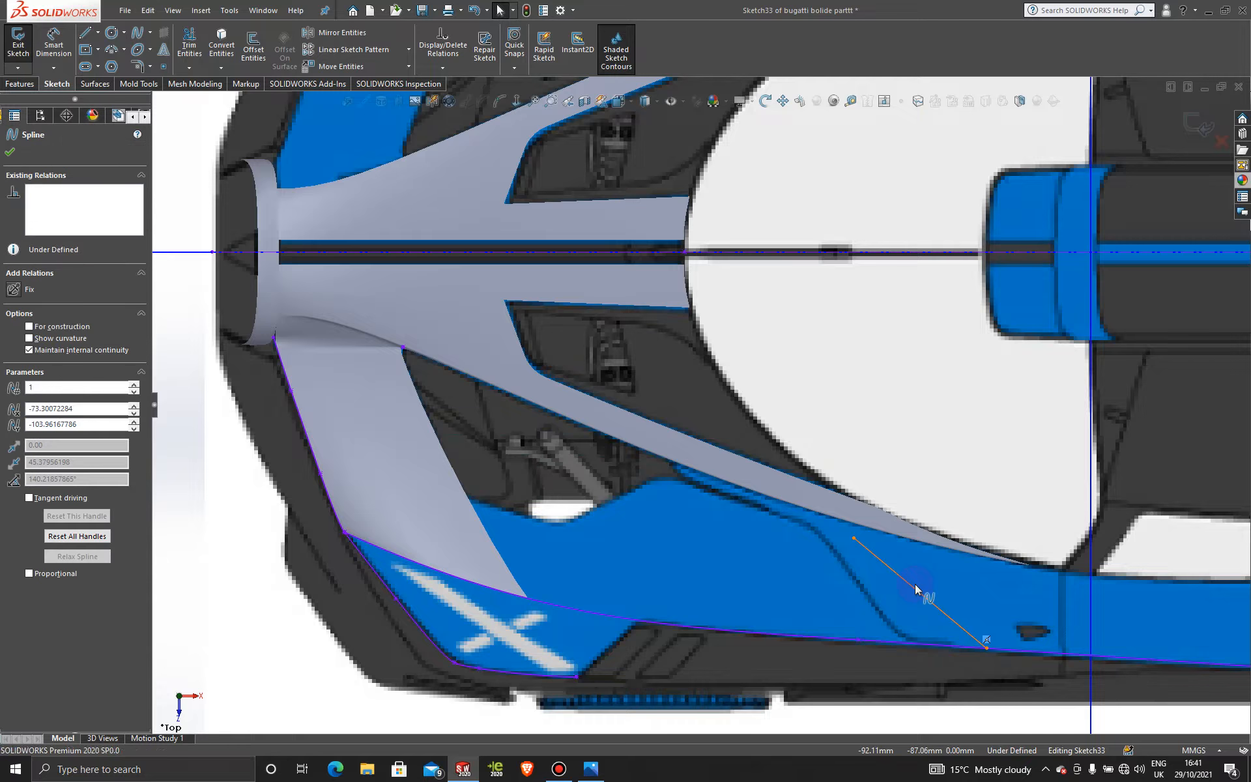
pyautogui.rightClick(915, 584)
pyautogui.click(970, 724)
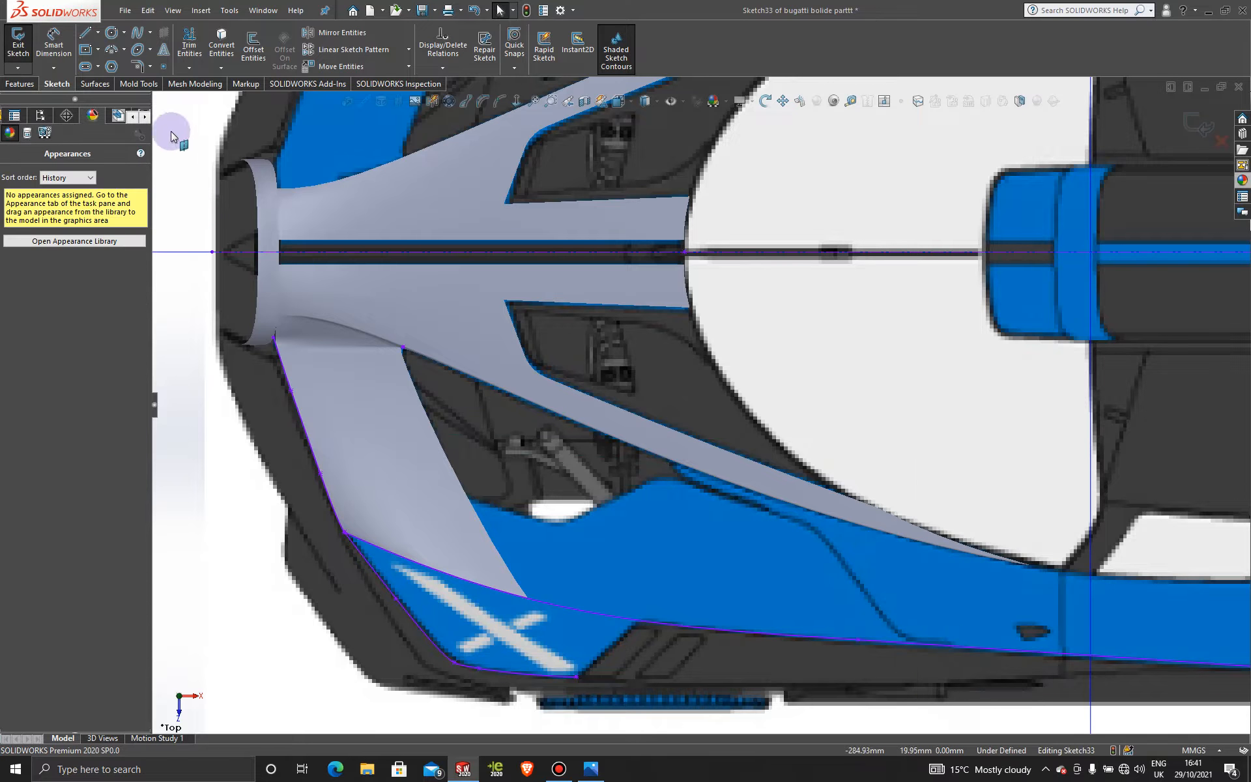
# - Sketch a three-point spline from the lower body side line past the arm's outer edge onto the side surface, and exit the sketch
pyautogui.click(136, 38)
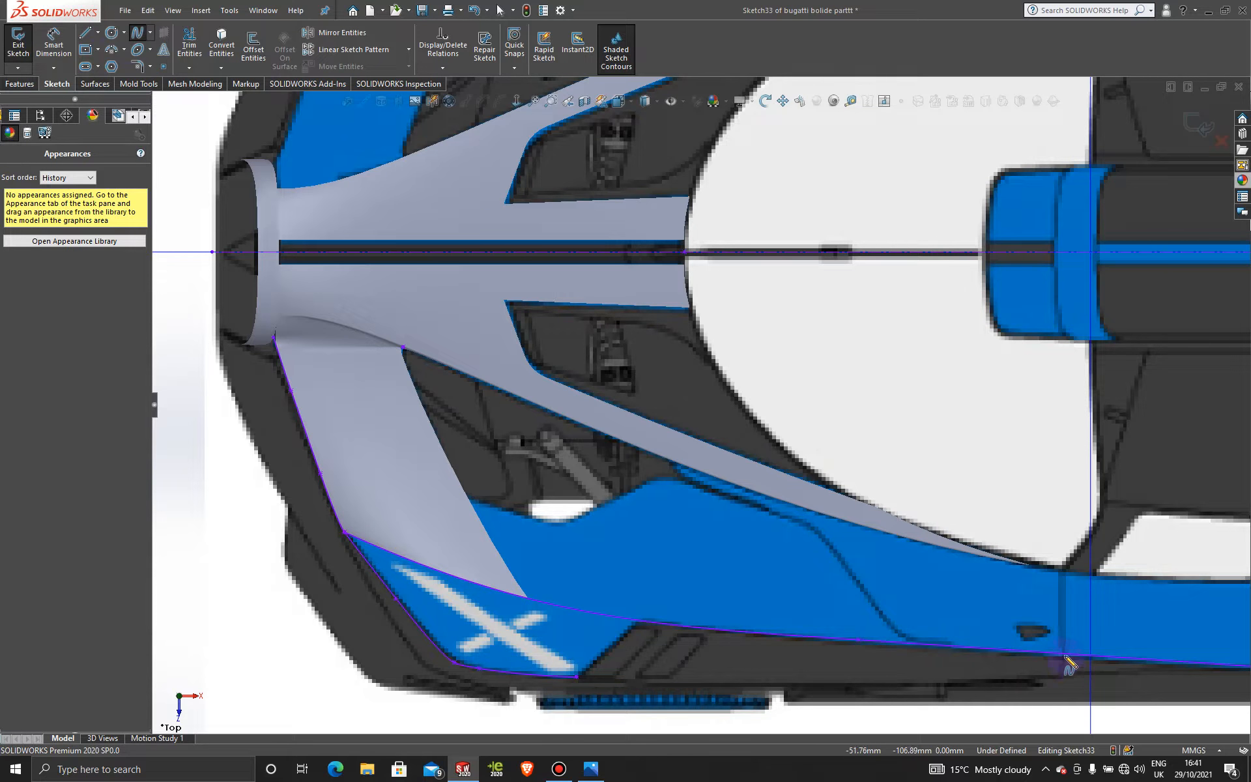
pyautogui.click(1153, 655)
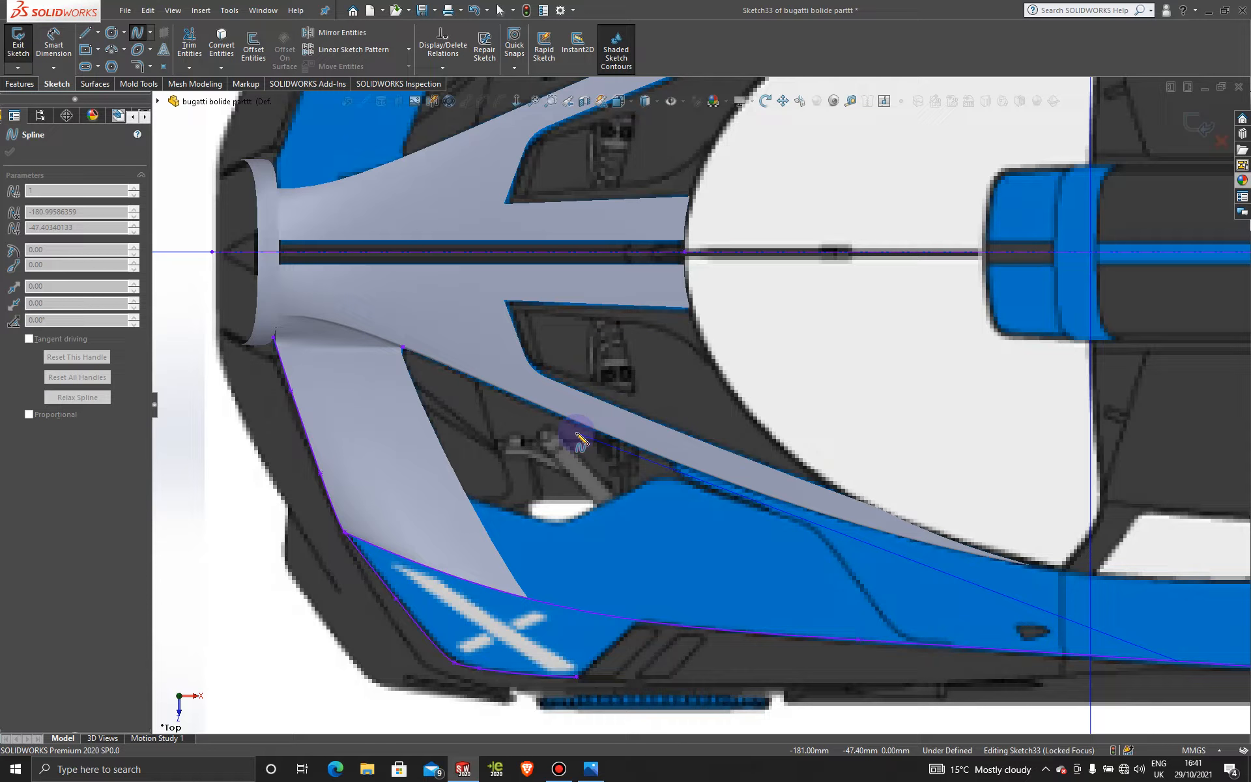
pyautogui.click(577, 434)
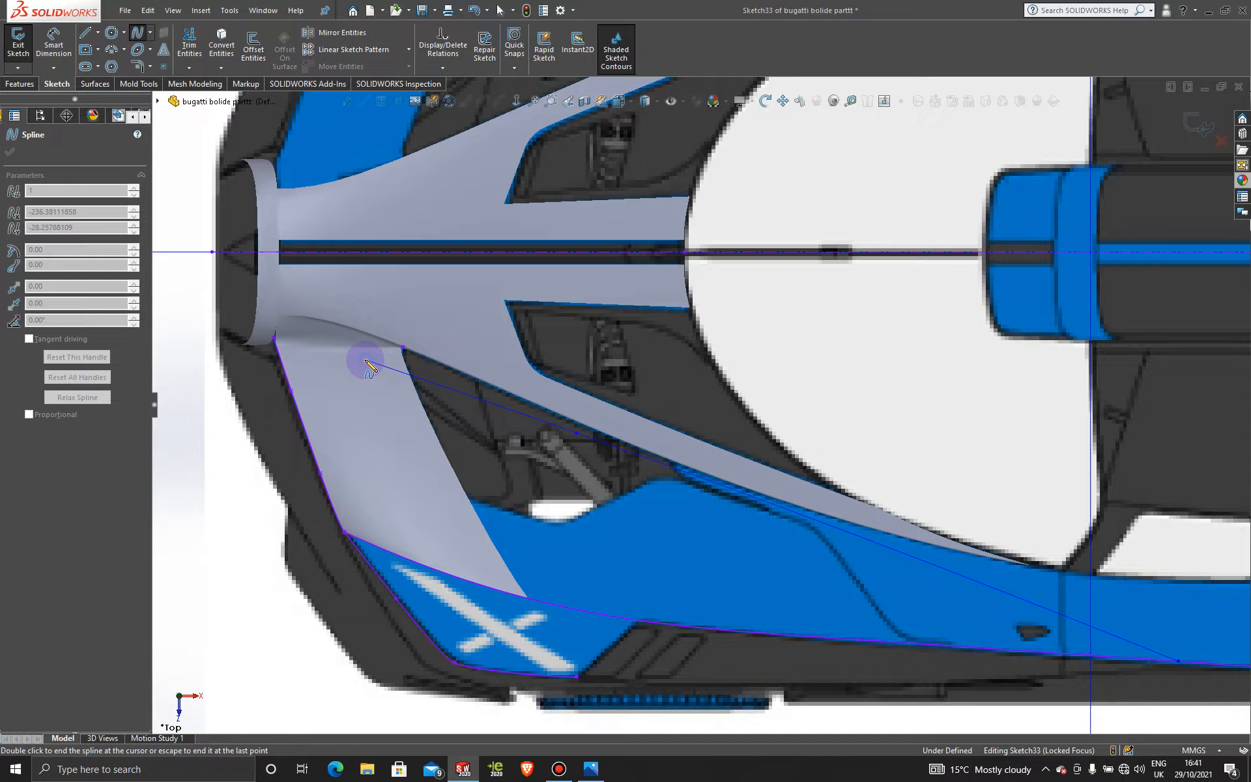
pyautogui.doubleClick(367, 362)
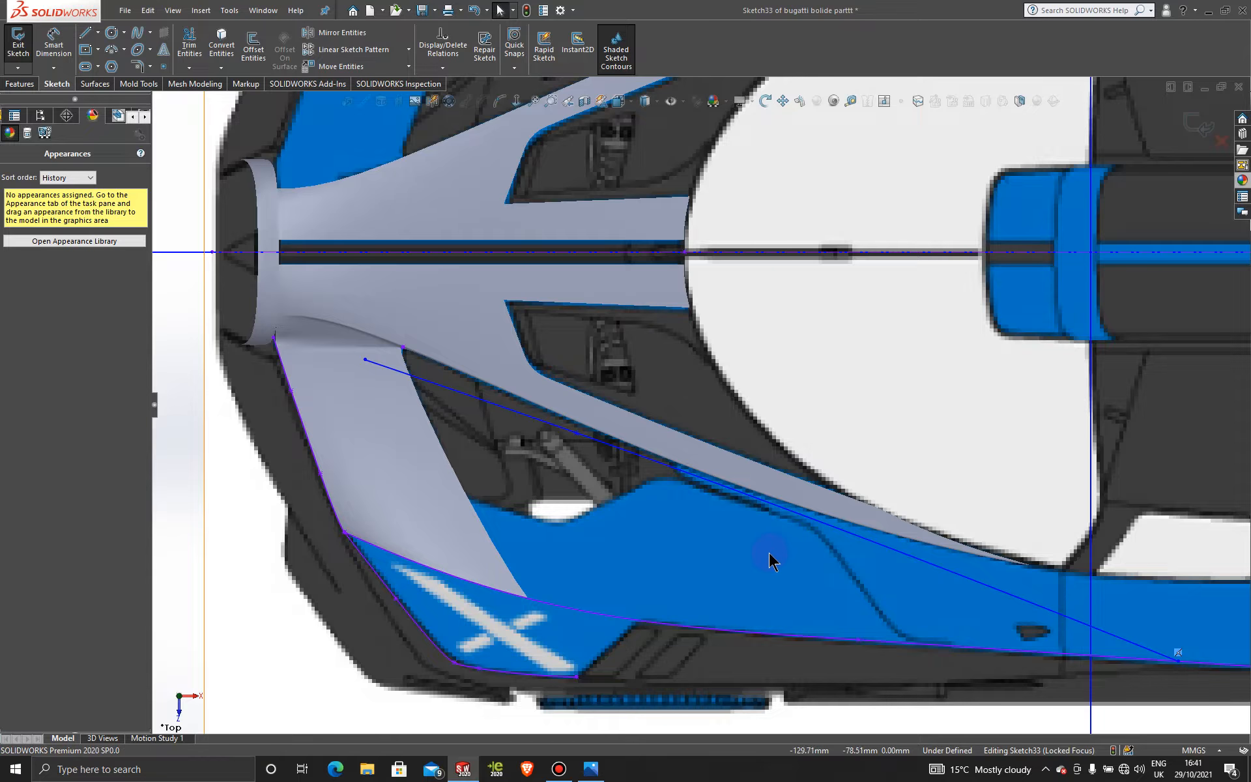
pyautogui.press('z')
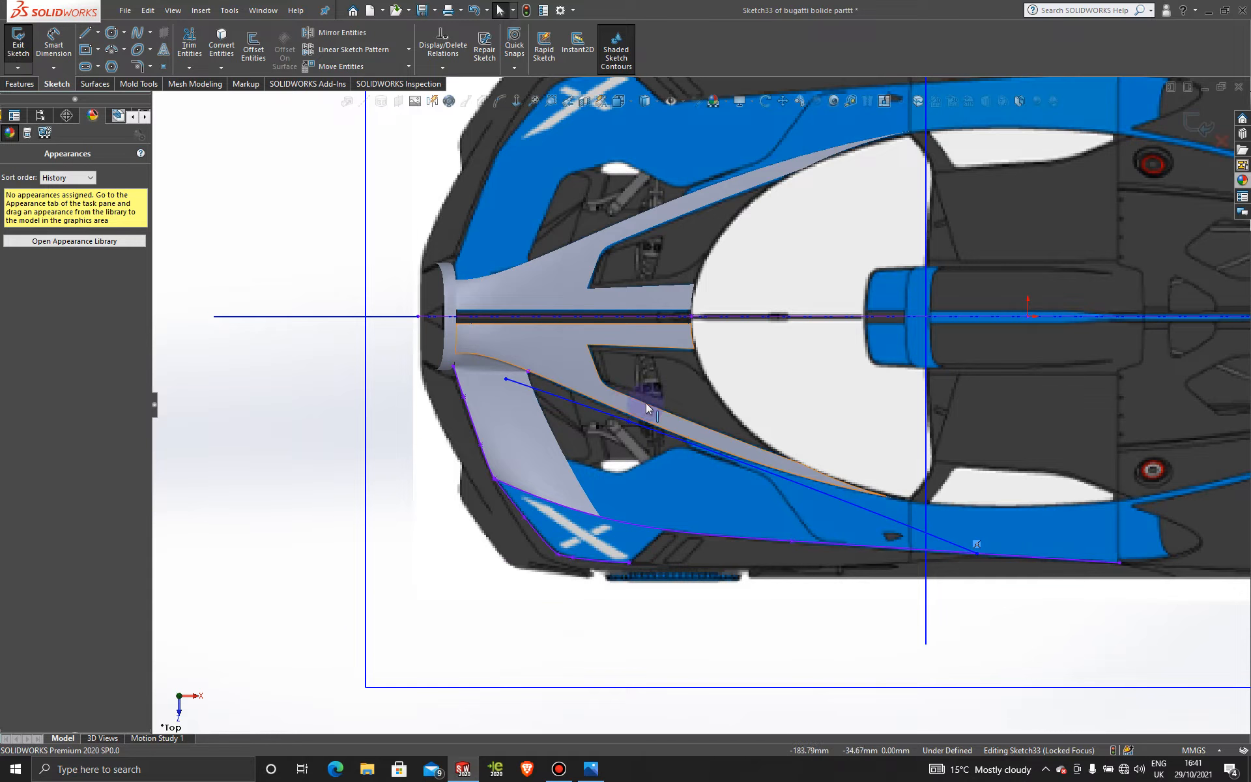
pyautogui.scroll(-3, 720, 404)
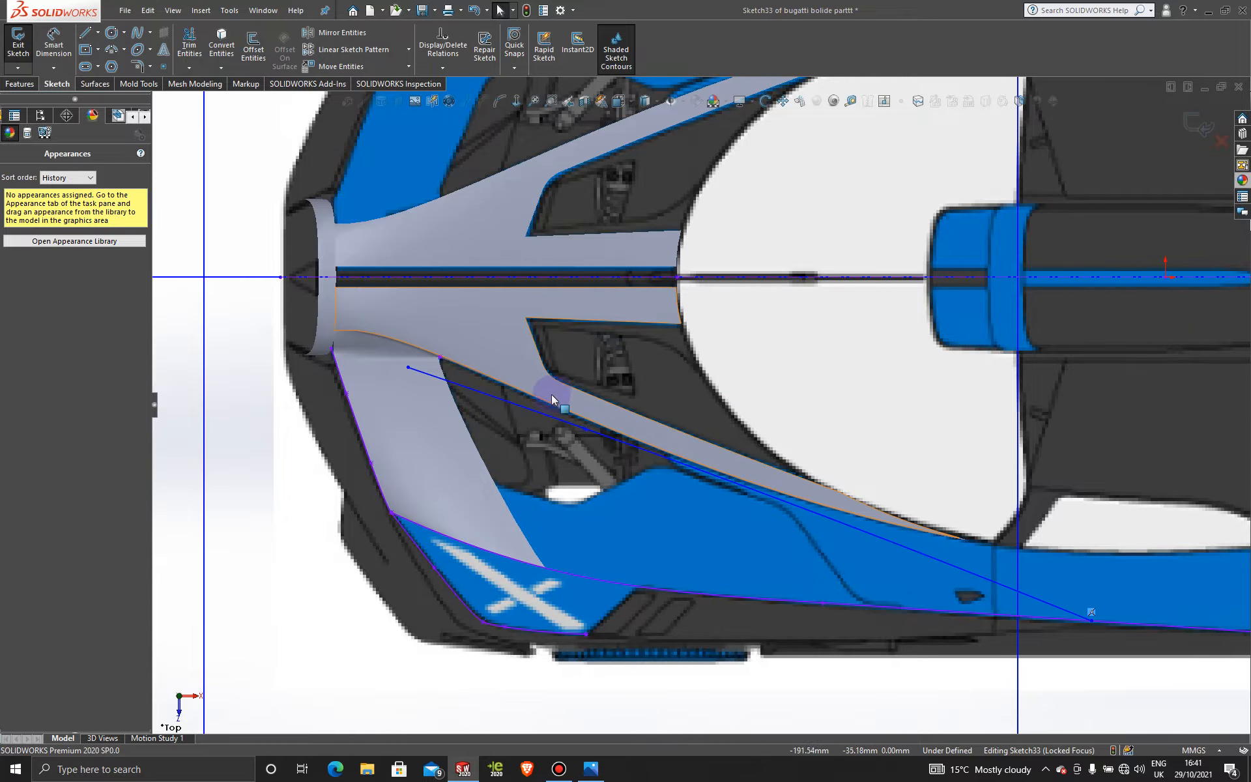
pyautogui.press('z')
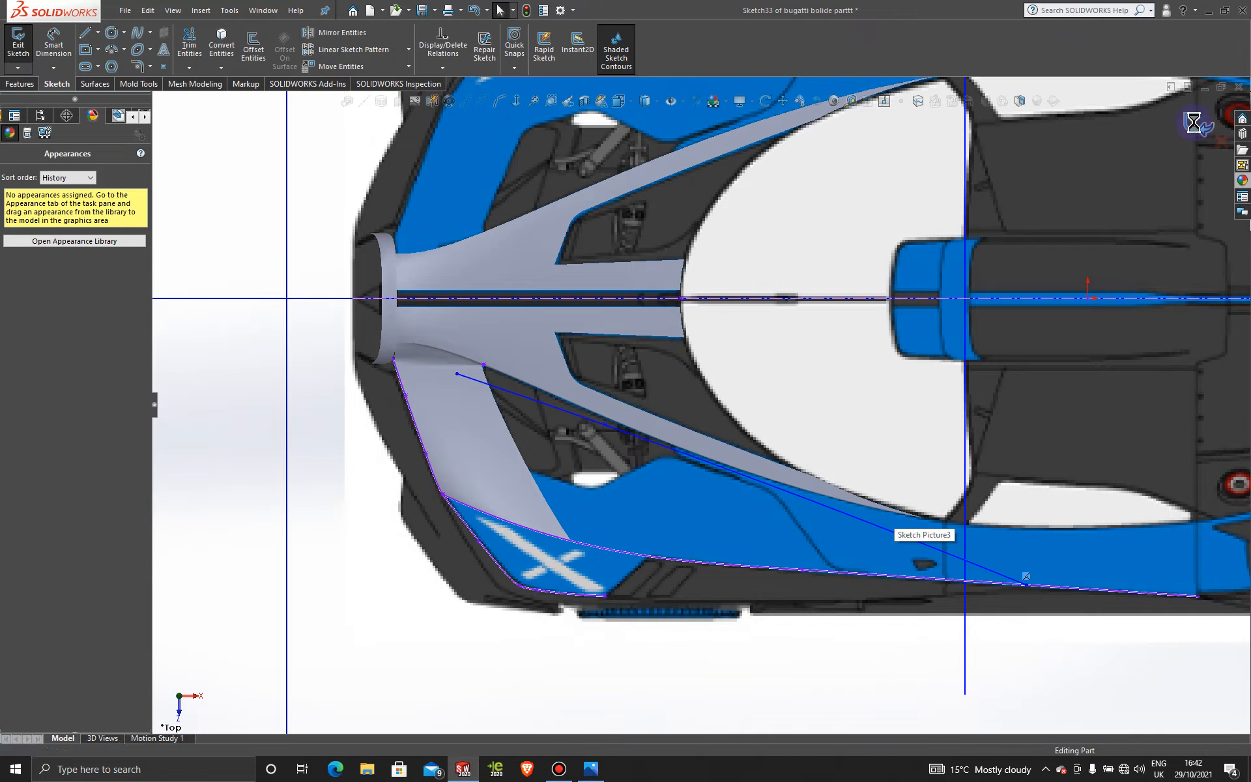
pyautogui.click(1197, 128)
# - Start a new sketch on the Front Plane and face it squarely
pyautogui.scroll(5, 762, 251)
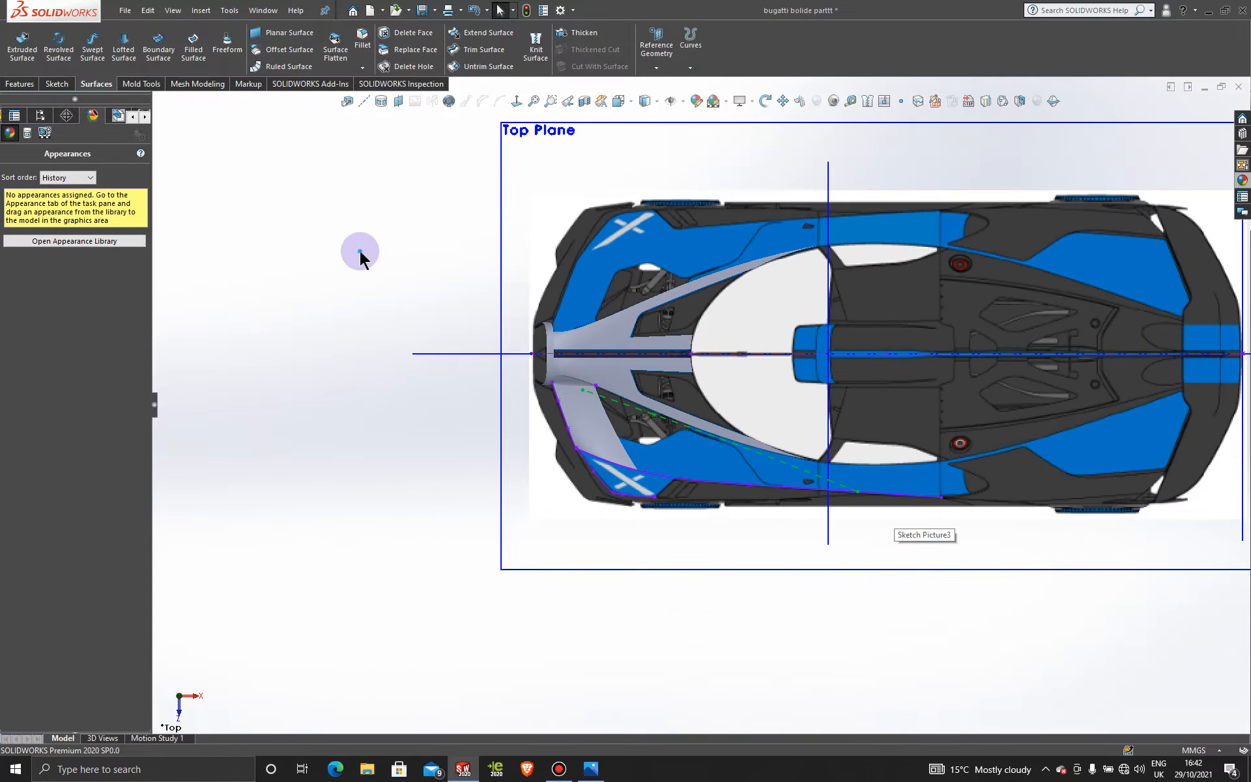
pyautogui.moveTo(573, 503); pyautogui.dragTo(643, 213, button='middle')
pyautogui.click(646, 192)
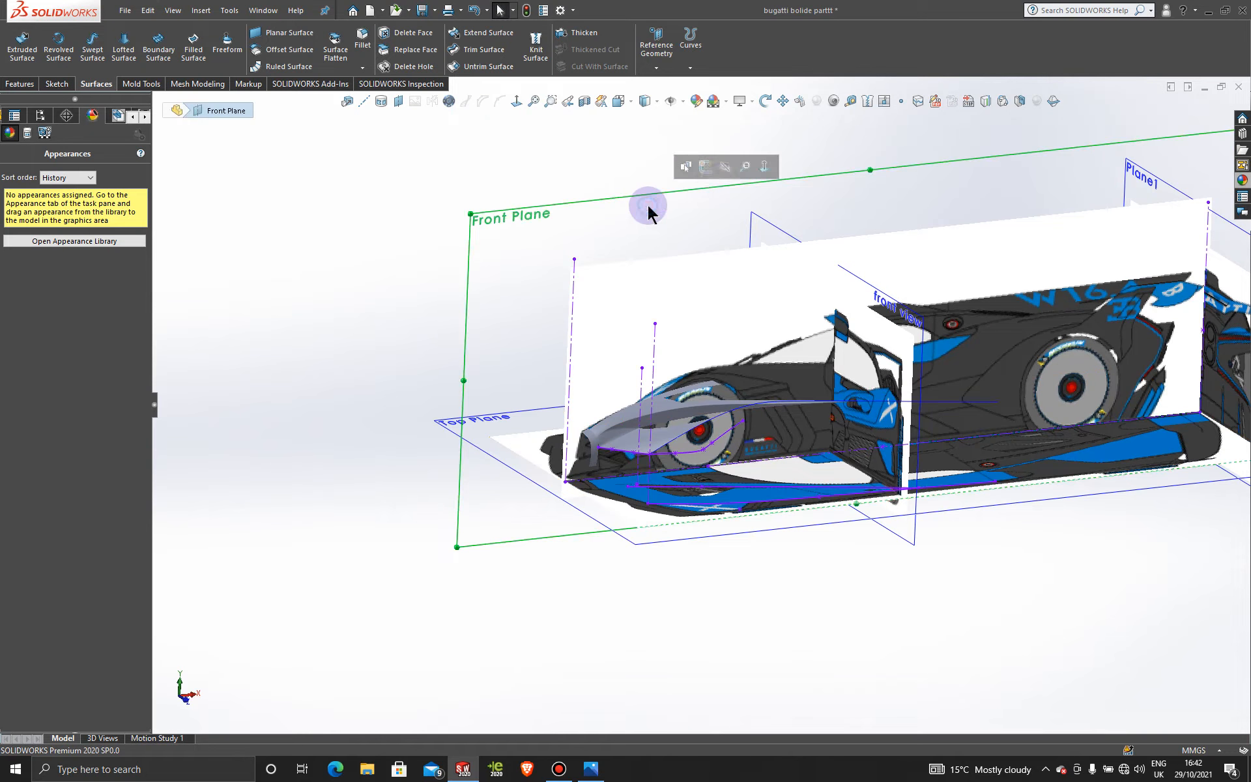
pyautogui.click(706, 165)
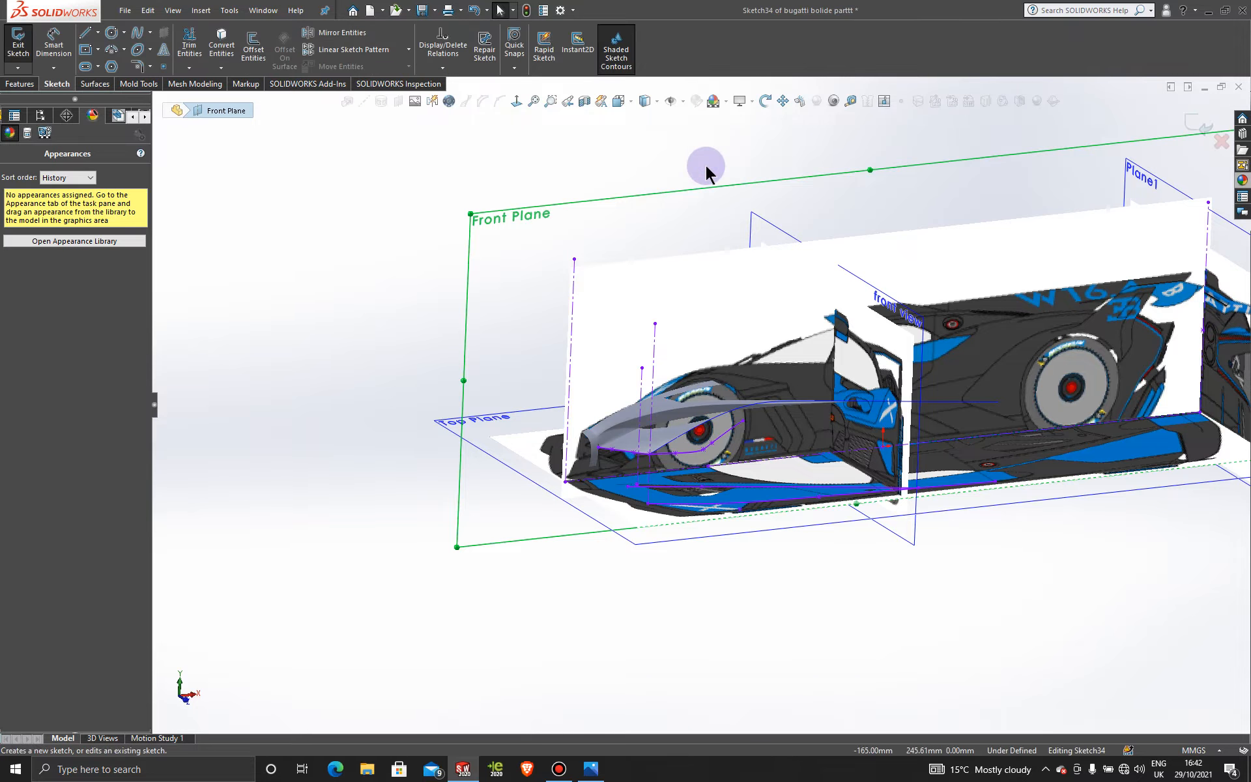
pyautogui.click(516, 104)
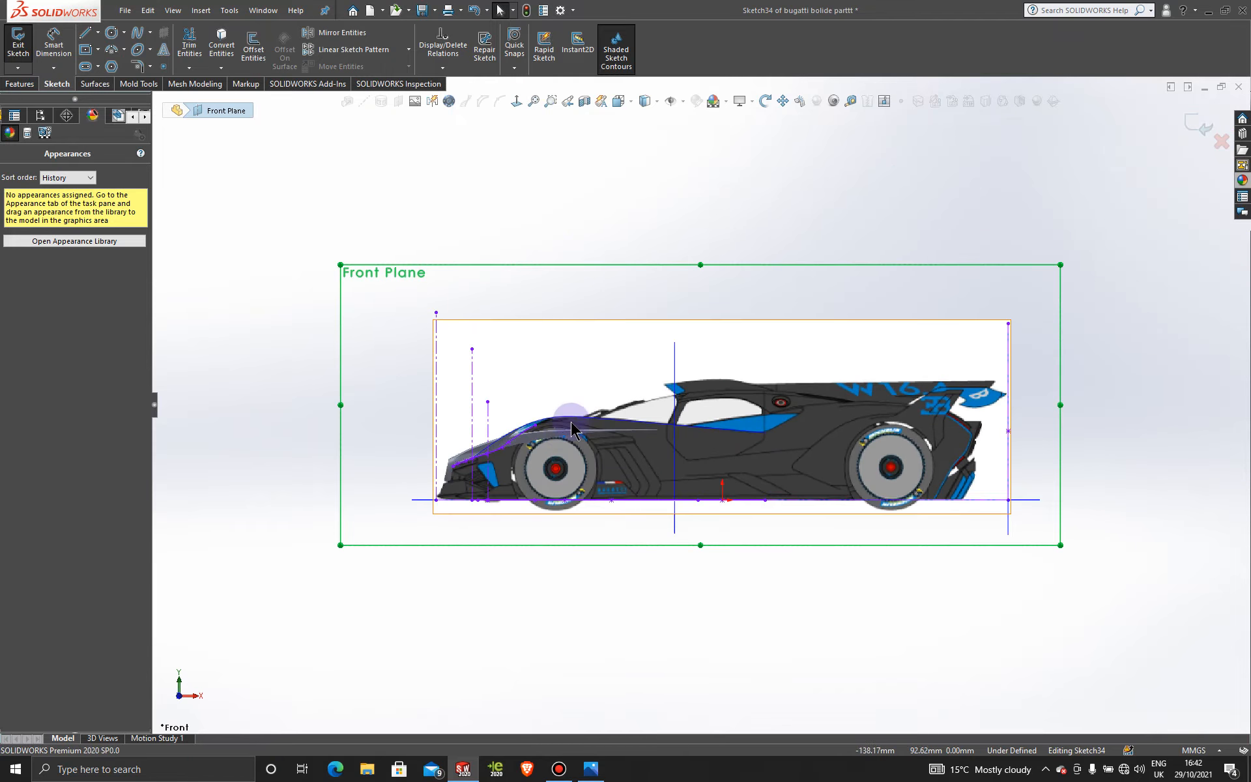
# - Convert the body arm's lower fillet edge above the front wheel into a curve in the Front Plane sketch
pyautogui.scroll(-5, 559, 439)
pyautogui.scroll(3, 559, 439)
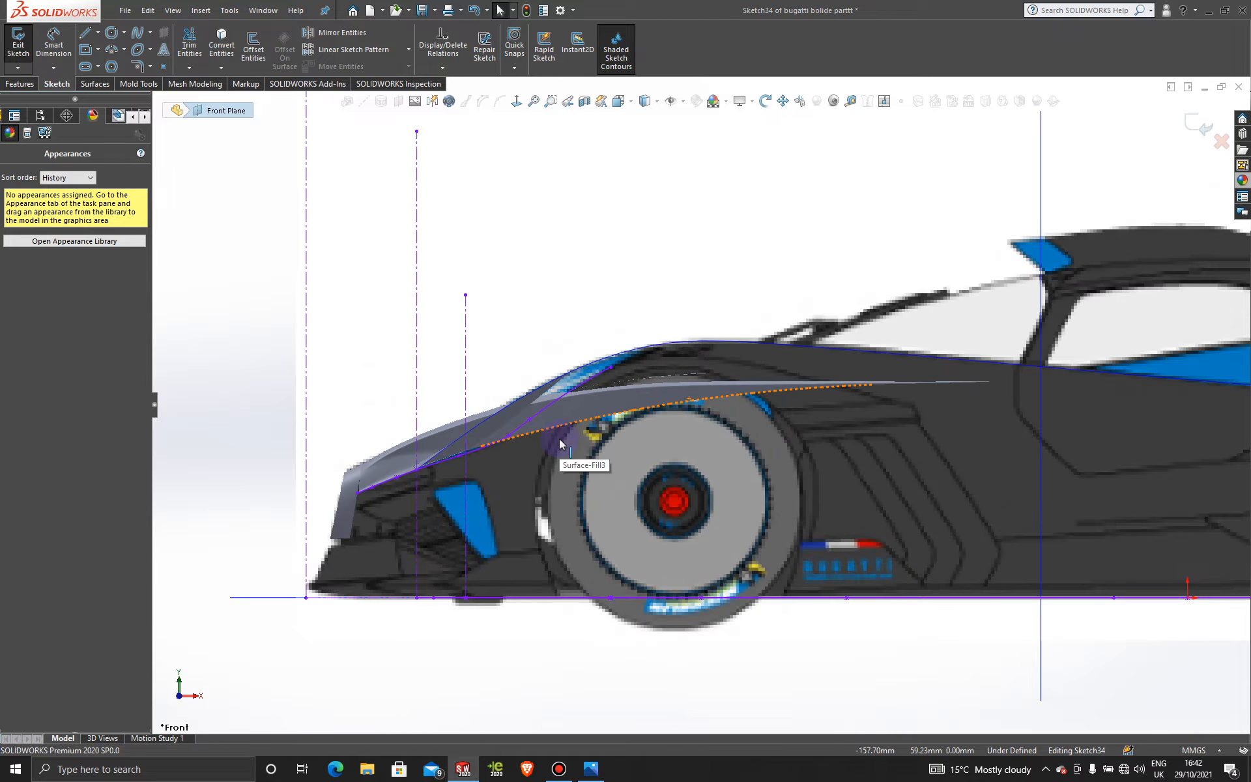
pyautogui.scroll(-4, 563, 437)
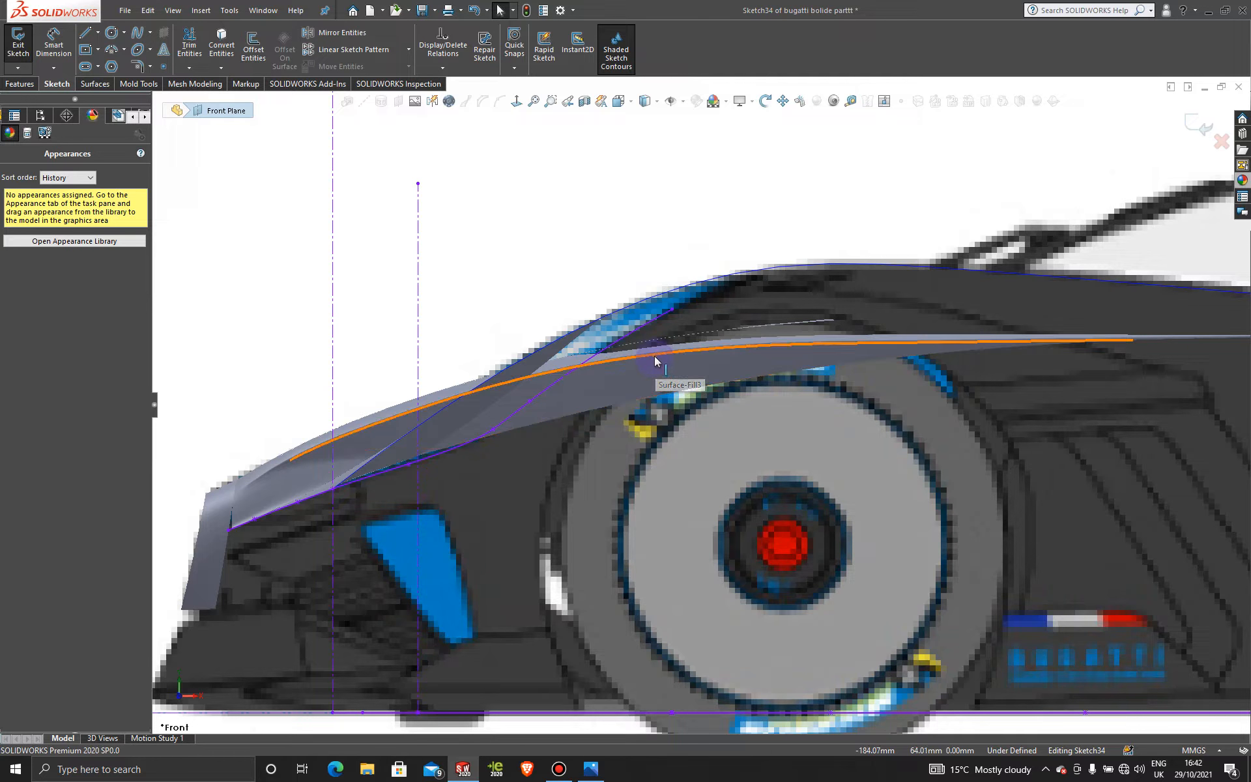
pyautogui.scroll(-3, 656, 357)
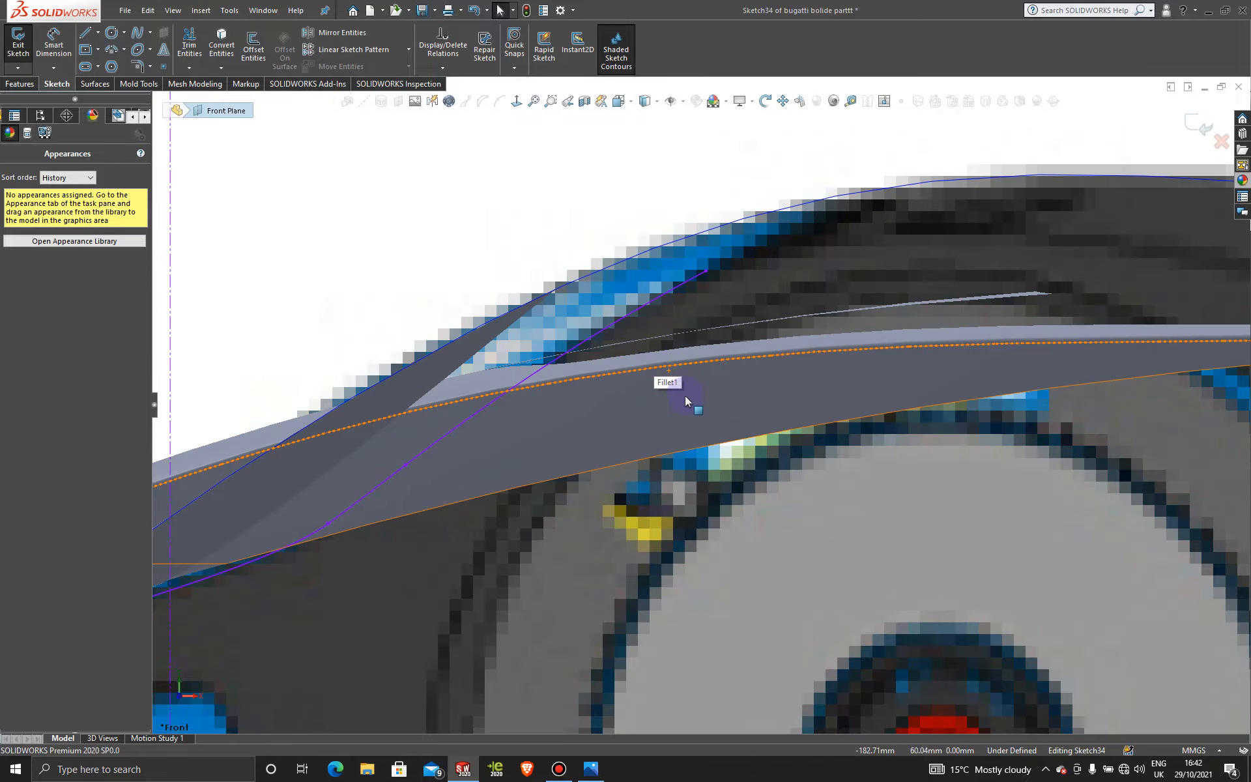
pyautogui.click(693, 362)
pyautogui.scroll(3, 692, 363)
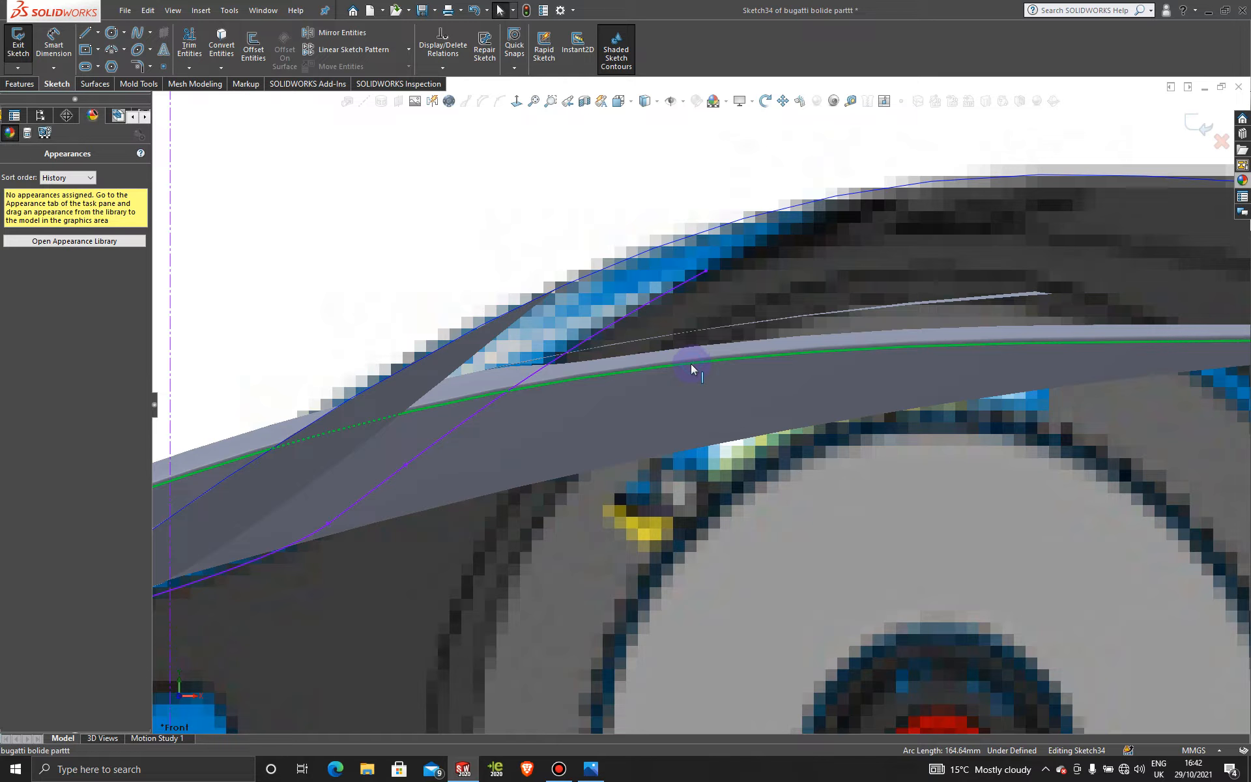
pyautogui.click(221, 41)
pyautogui.scroll(4, 549, 300)
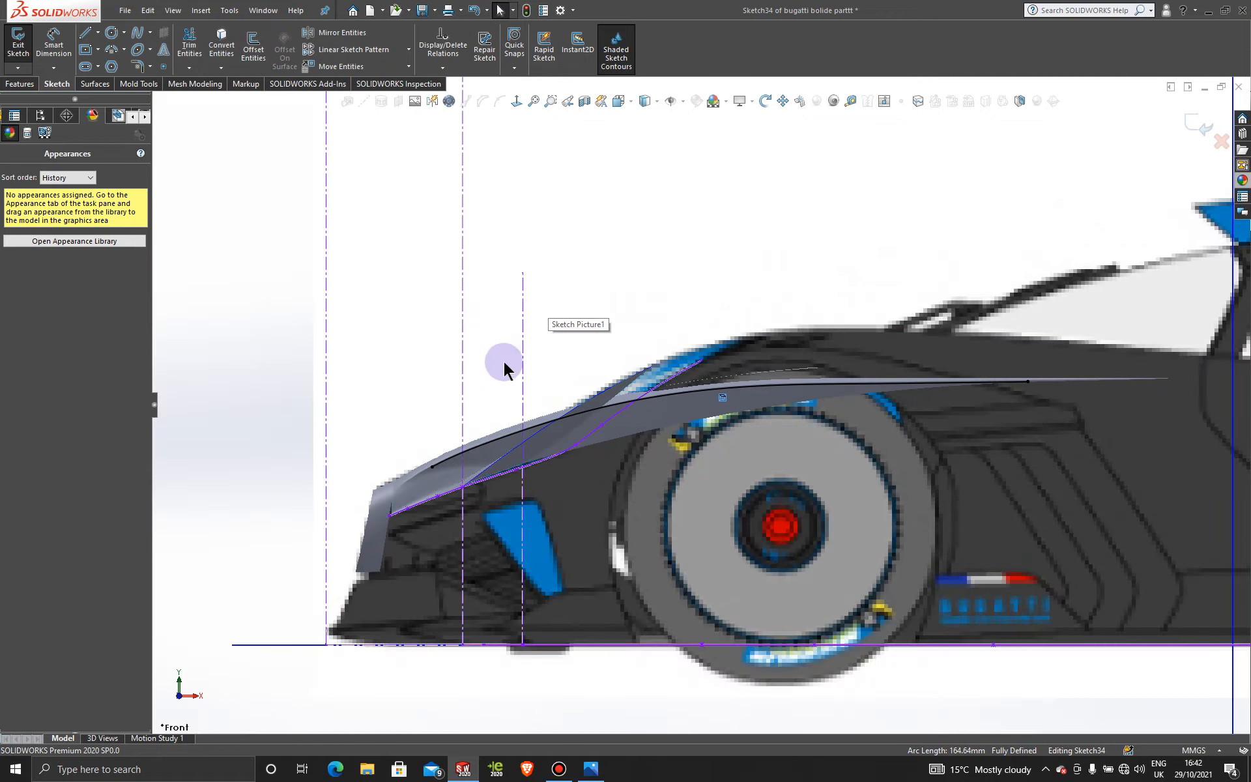
# - Add a Fix relation to the curve converted from the body arm's edge
pyautogui.scroll(-5, 565, 447)
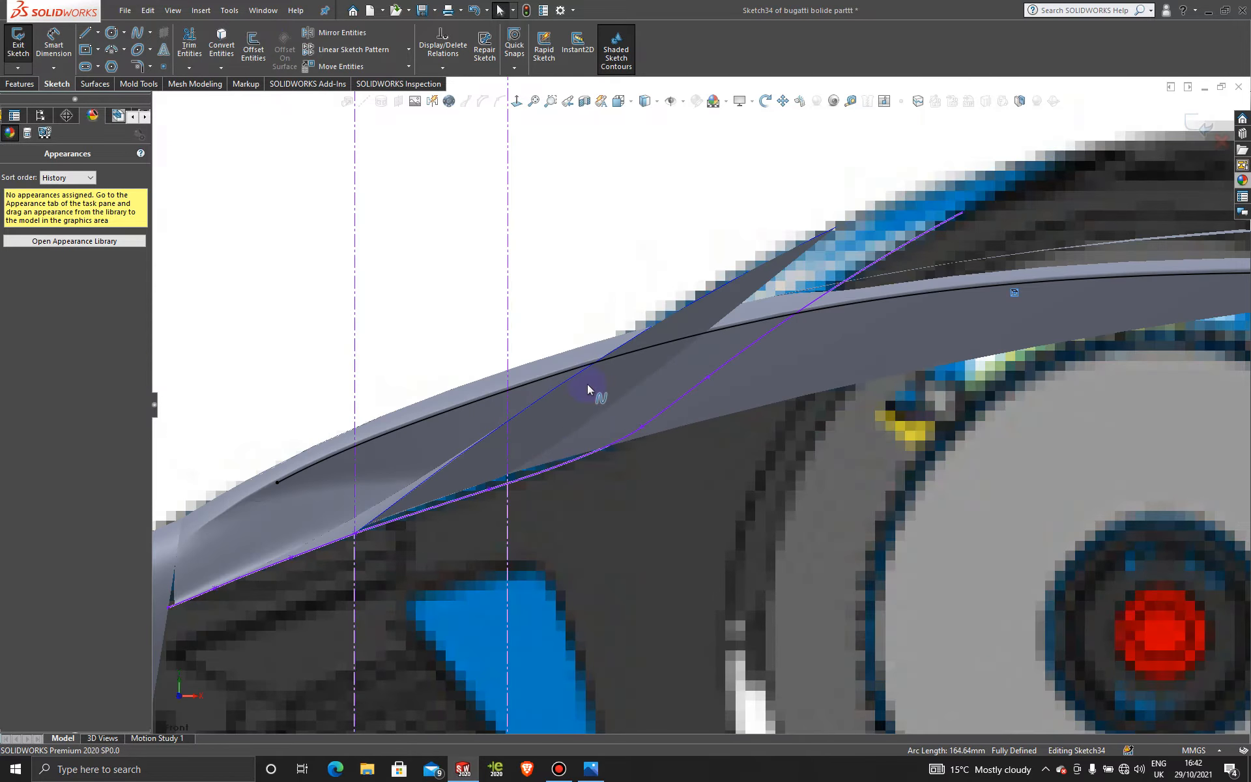
pyautogui.rightClick(610, 366)
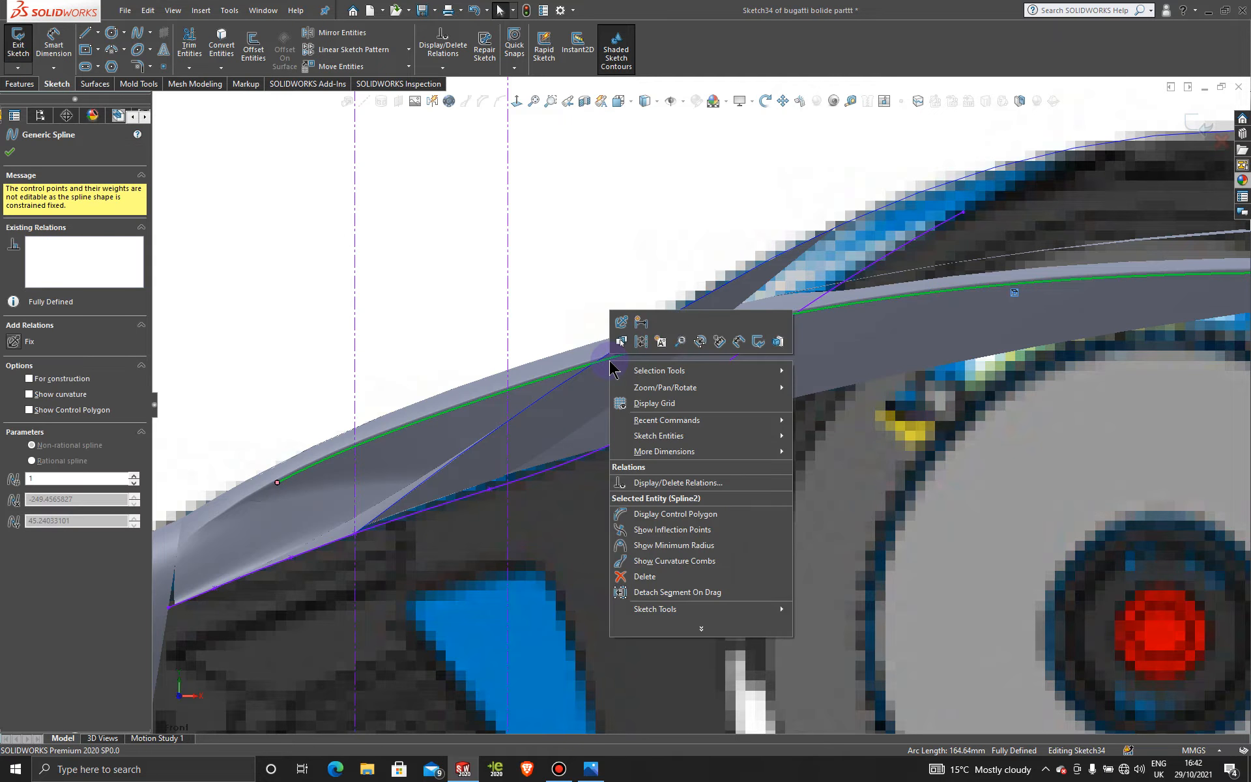
pyautogui.click(619, 331)
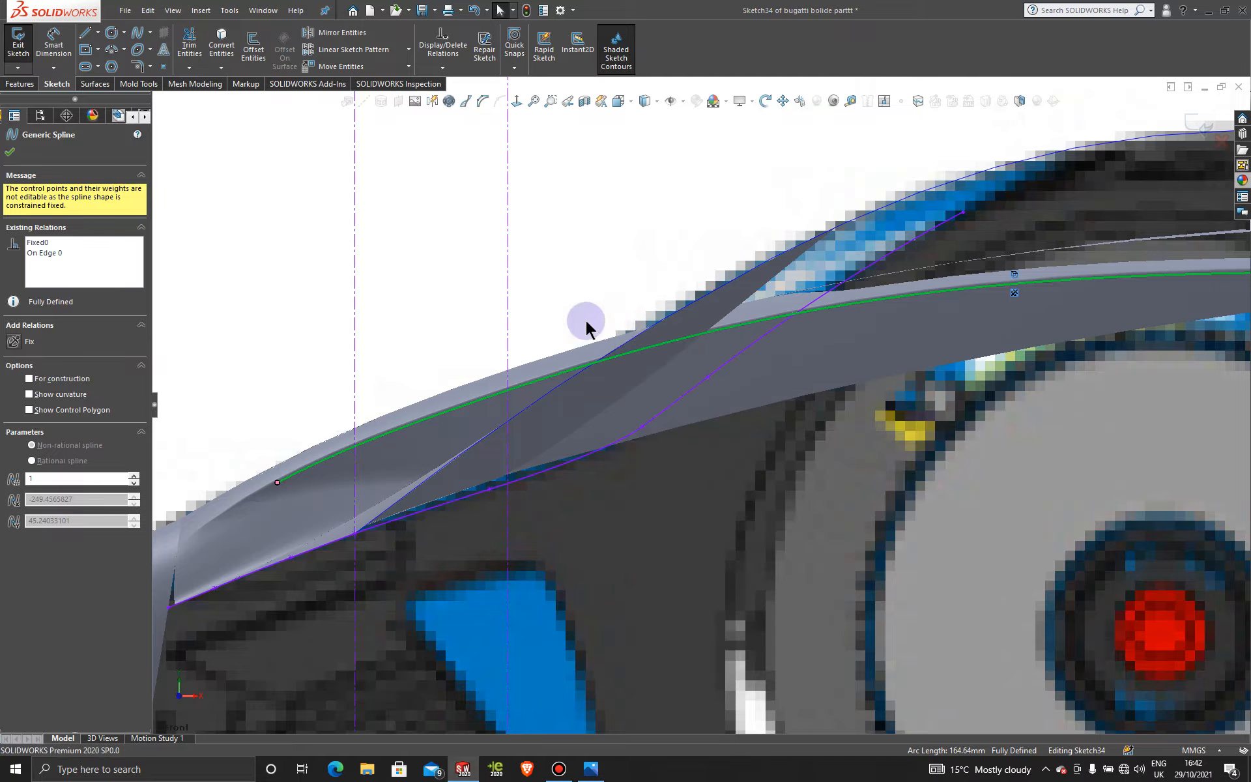
pyautogui.scroll(3, 264, 287)
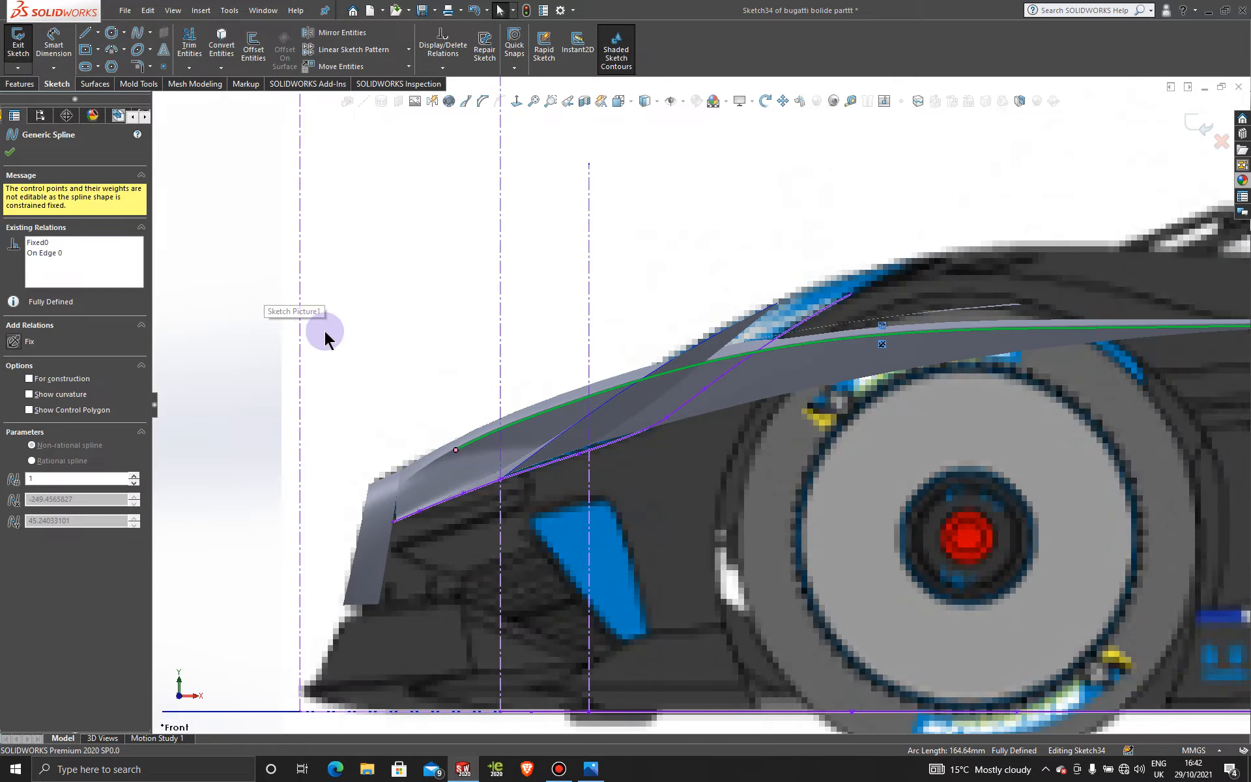
pyautogui.click(199, 292)
pyautogui.click(492, 466)
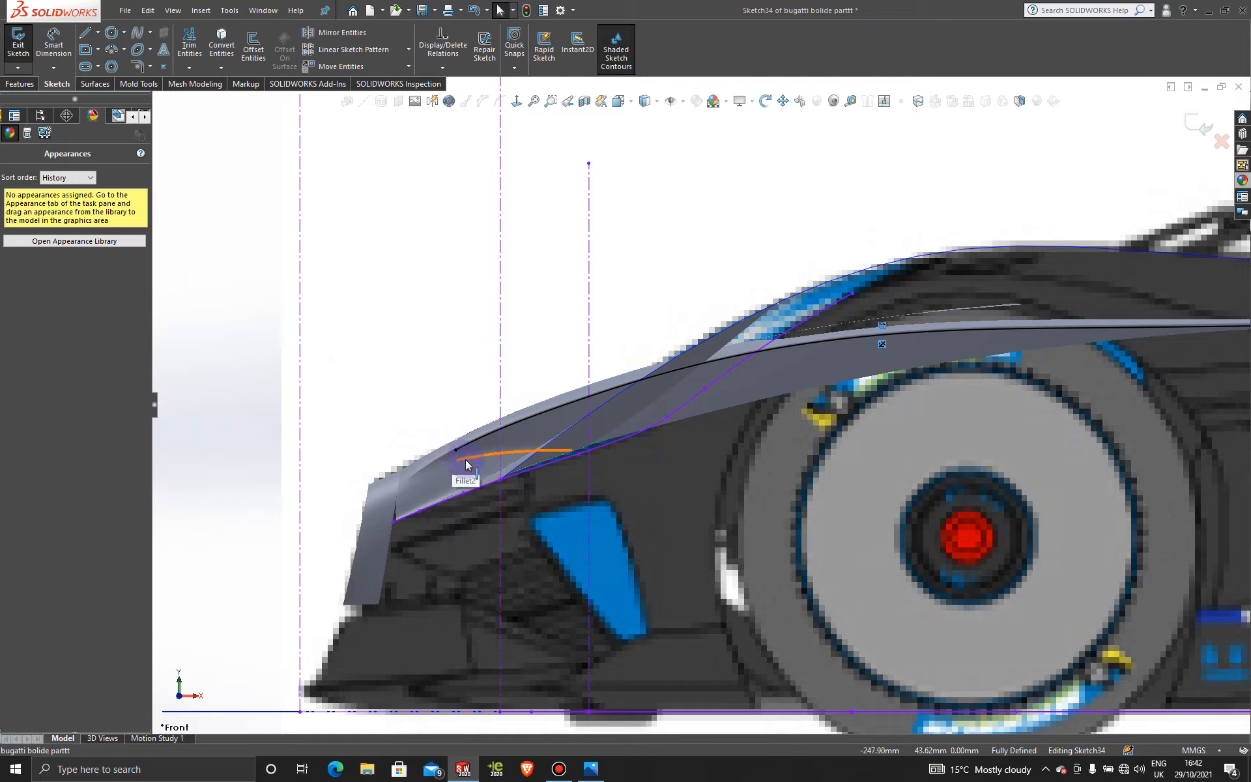
pyautogui.scroll(3, 931, 443)
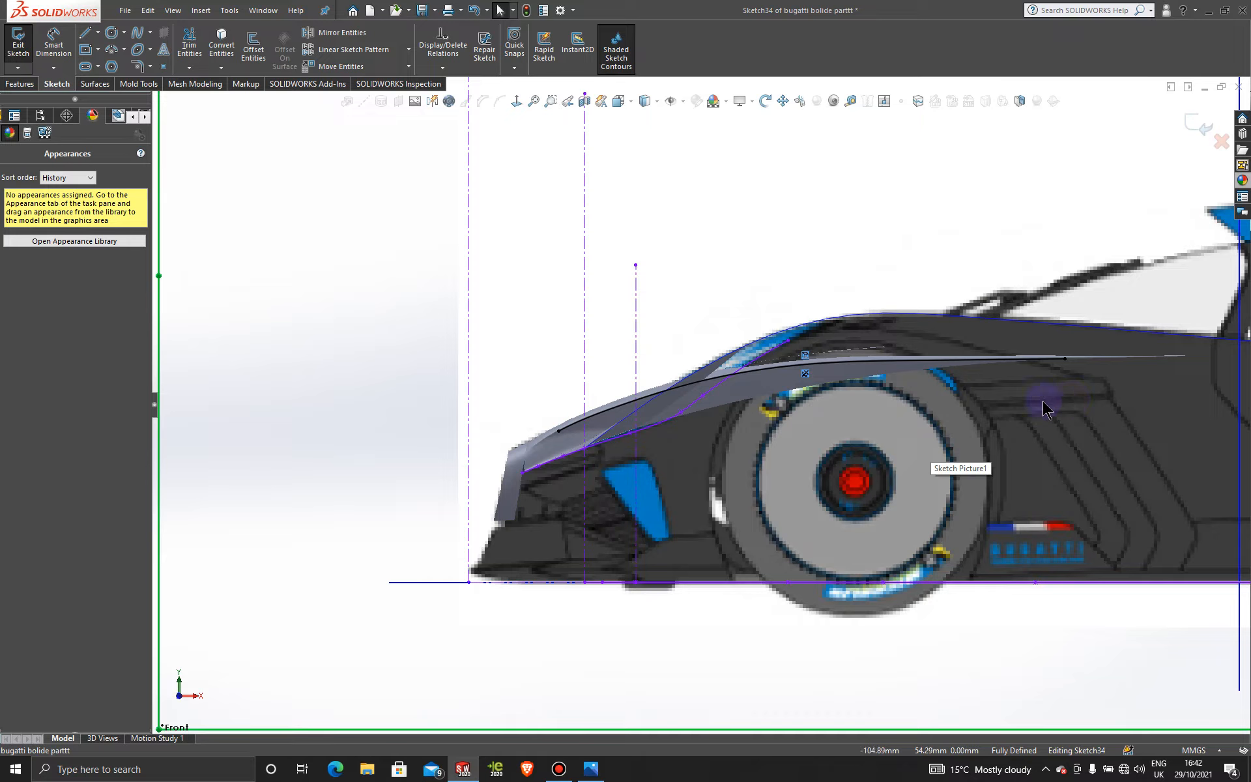
# - Offset the converted arm-edge curve 0.5 mm downward
pyautogui.scroll(-5, 1043, 401)
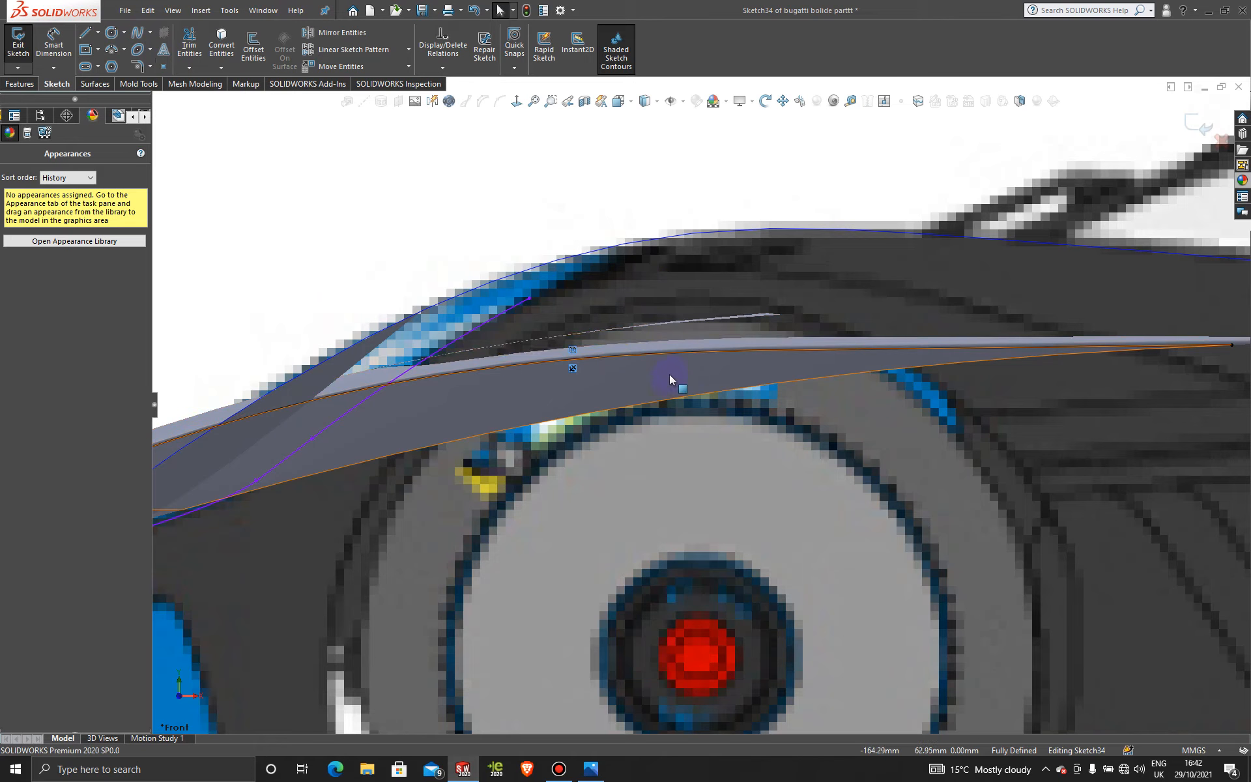
pyautogui.click(252, 47)
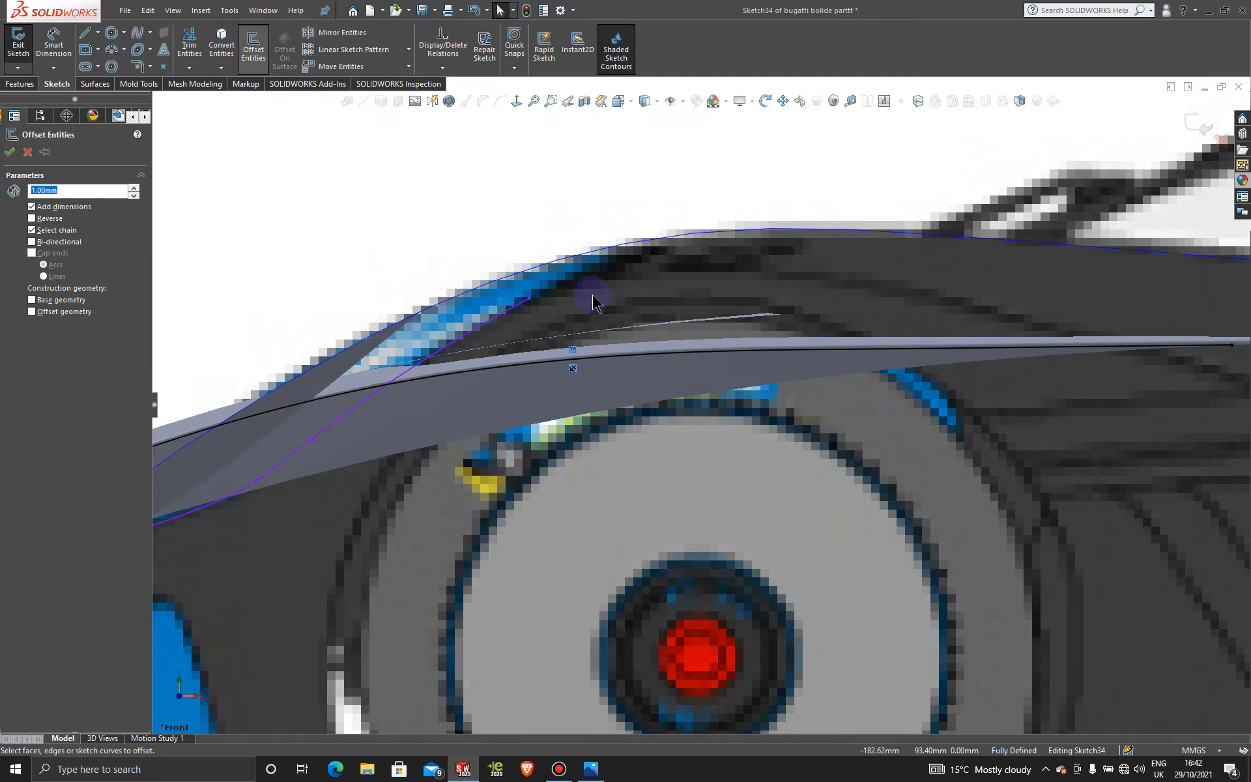
pyautogui.click(631, 359)
pyautogui.scroll(3, 606, 439)
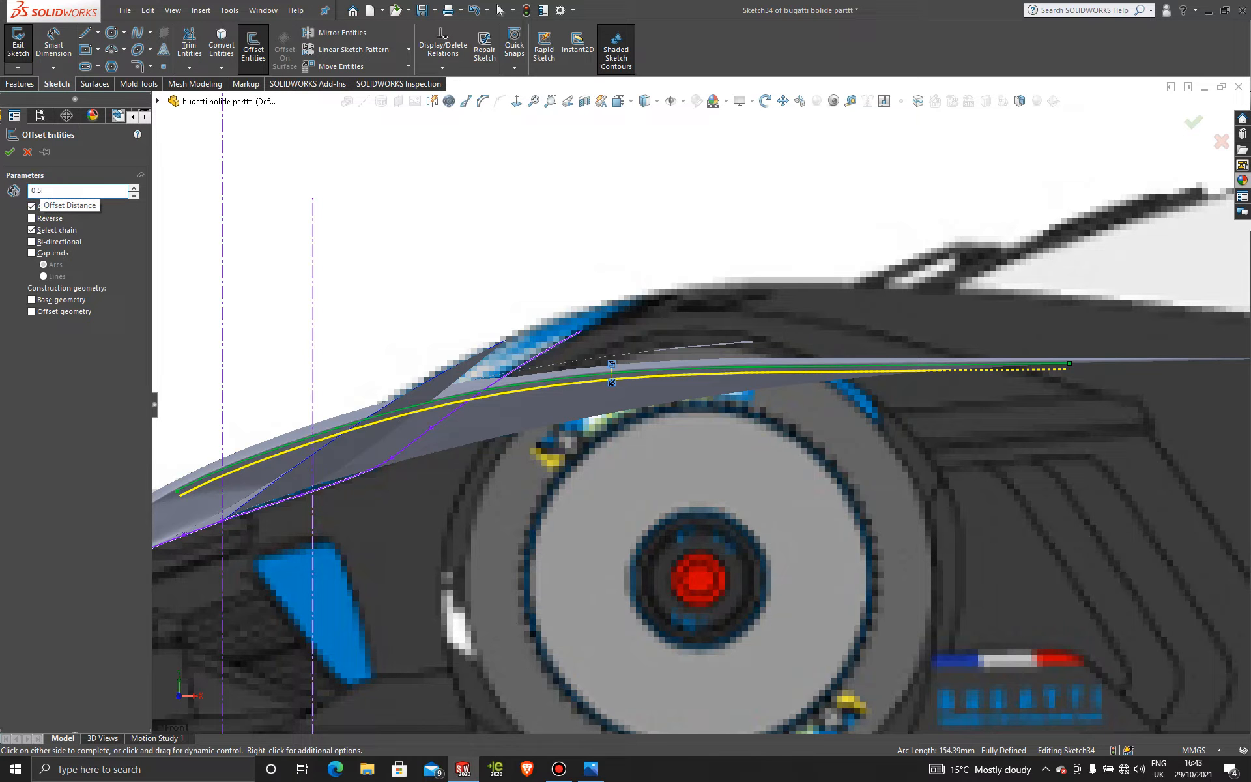
pyautogui.press('Return')
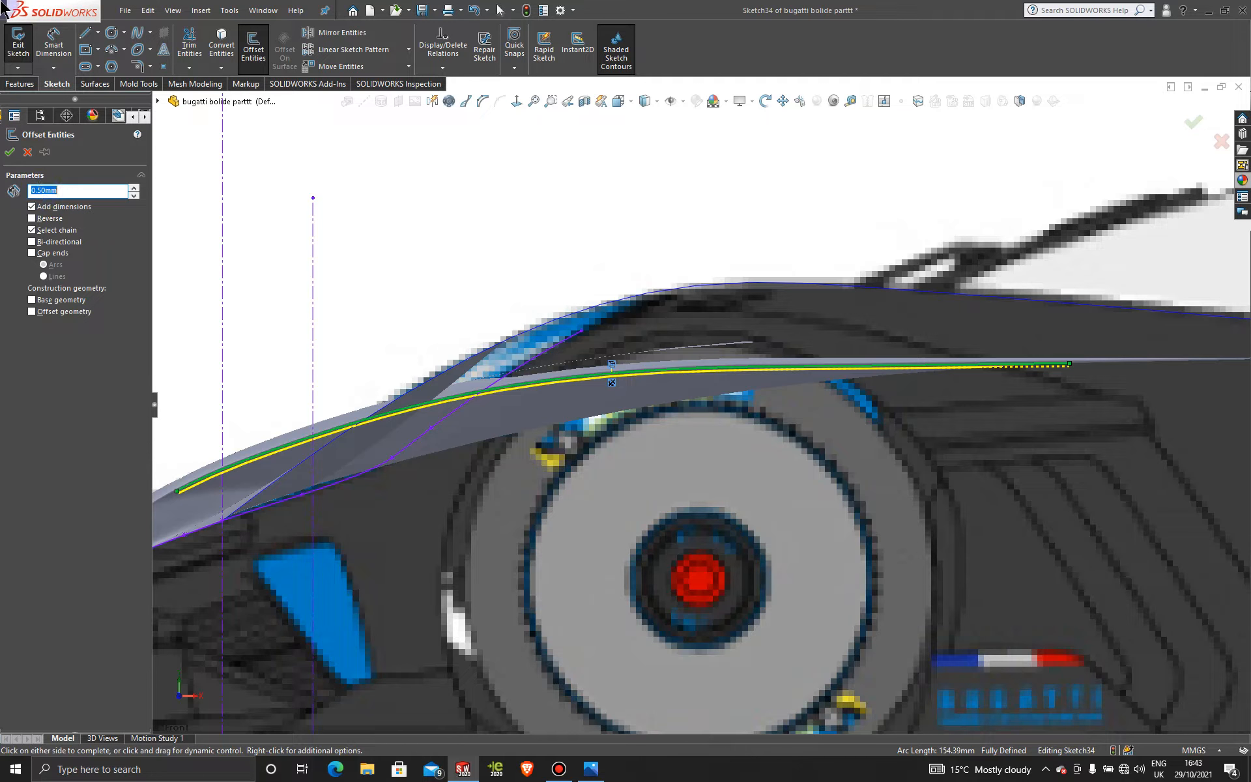
pyautogui.click(10, 154)
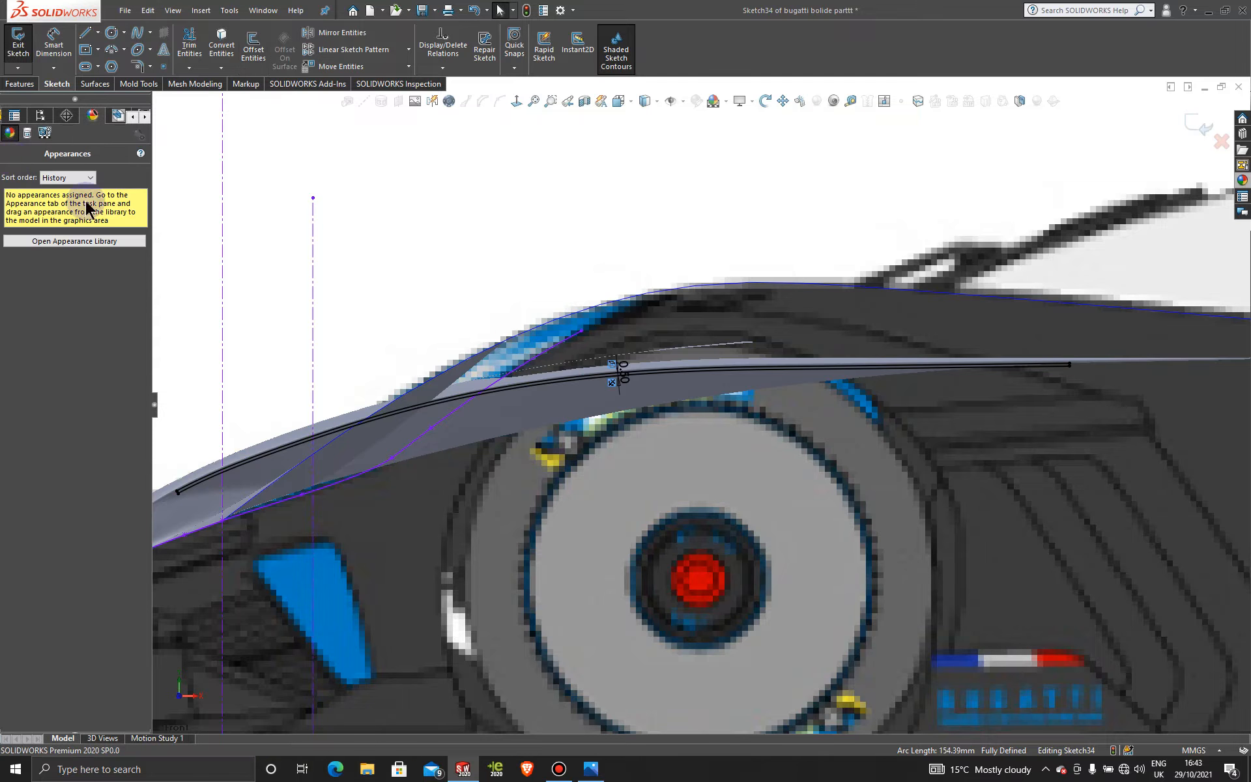
# - Trim away the original converted curve, keeping only its offset copy, and exit the sketch
pyautogui.click(187, 43)
pyautogui.scroll(-5, 567, 326)
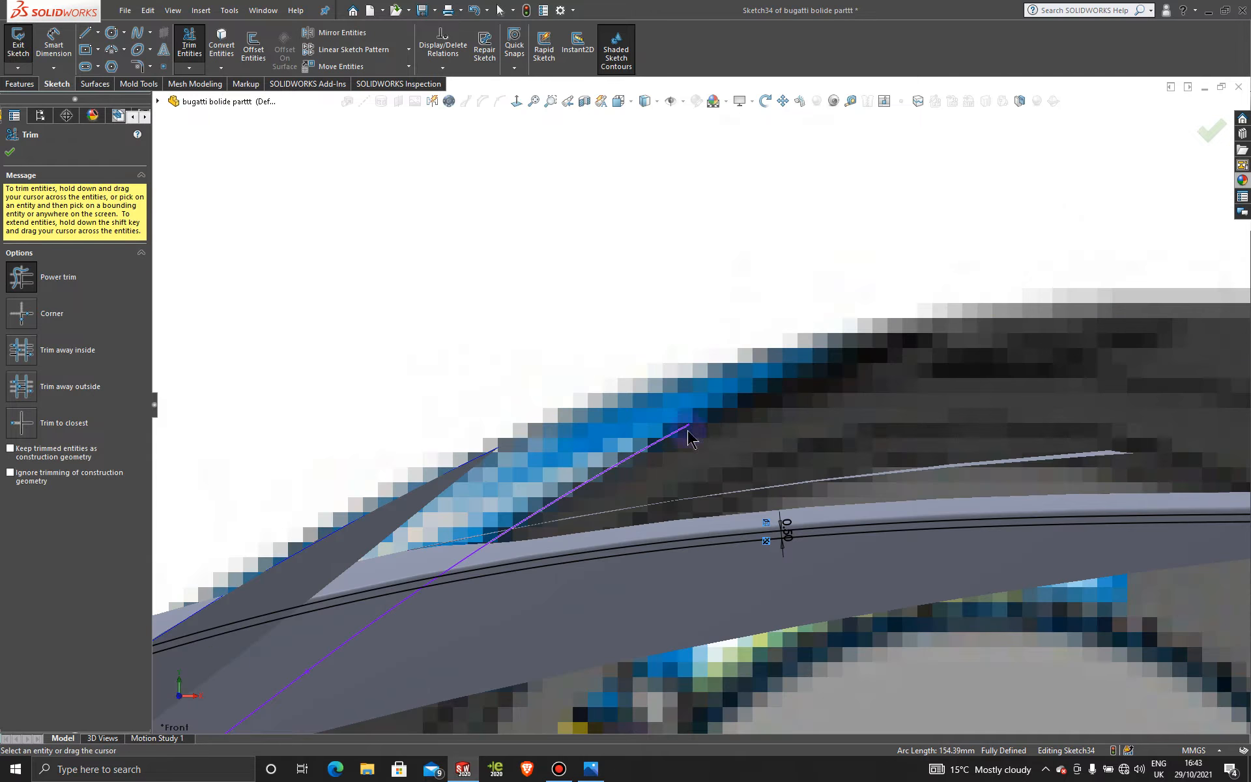
pyautogui.scroll(5, 760, 558)
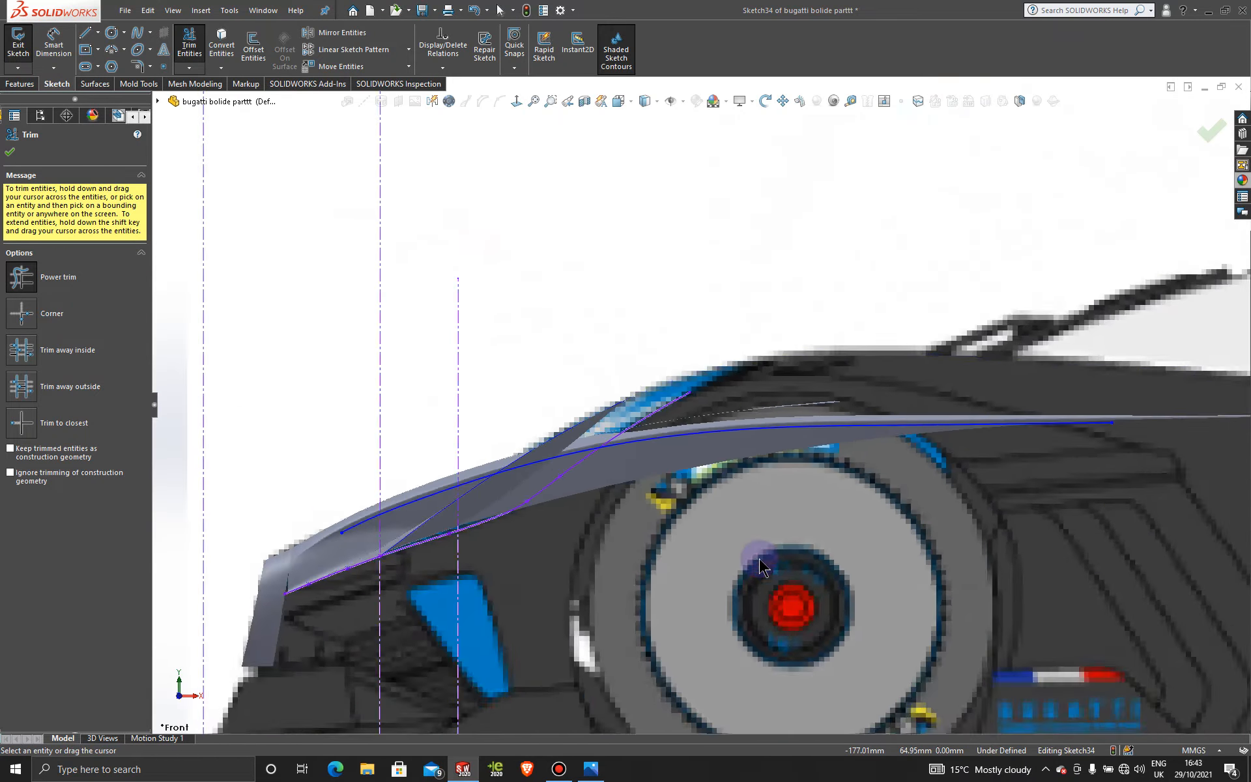
pyautogui.scroll(3, 760, 560)
pyautogui.moveTo(760, 560); pyautogui.dragTo(798, 553, button='middle')
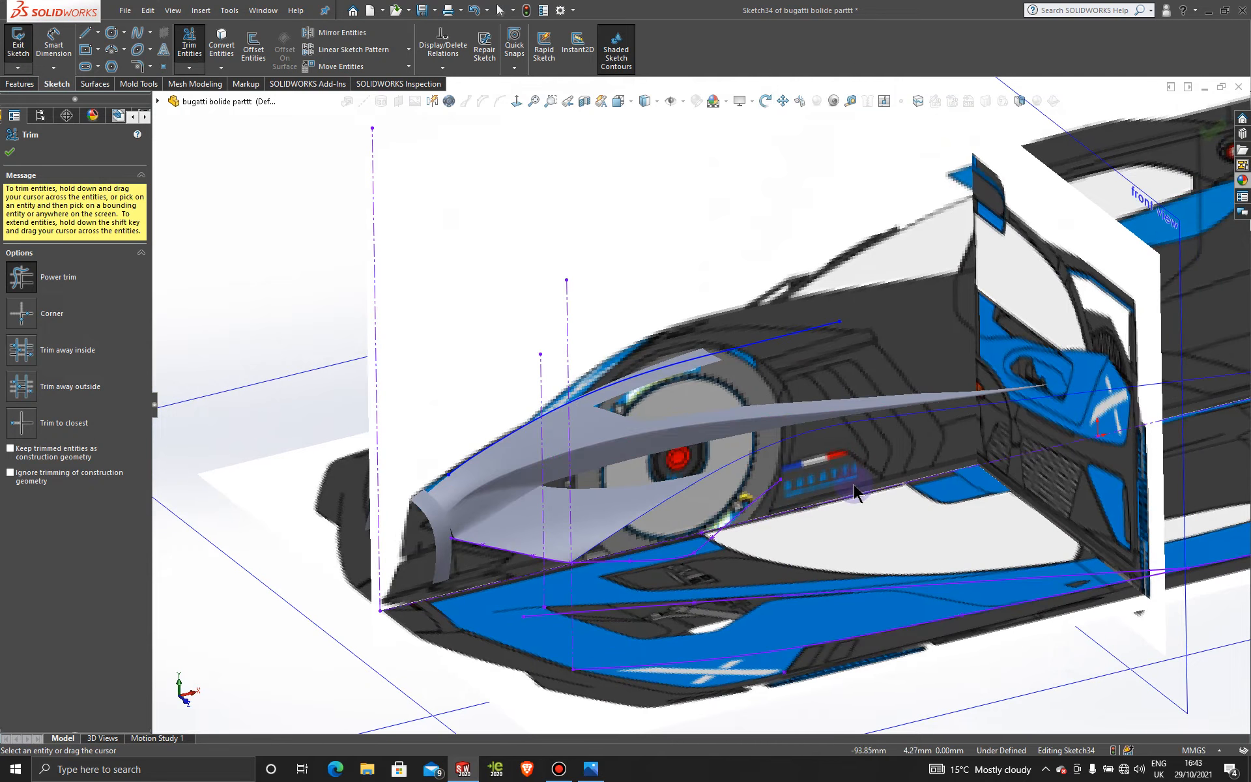
pyautogui.click(1207, 135)
pyautogui.click(1200, 127)
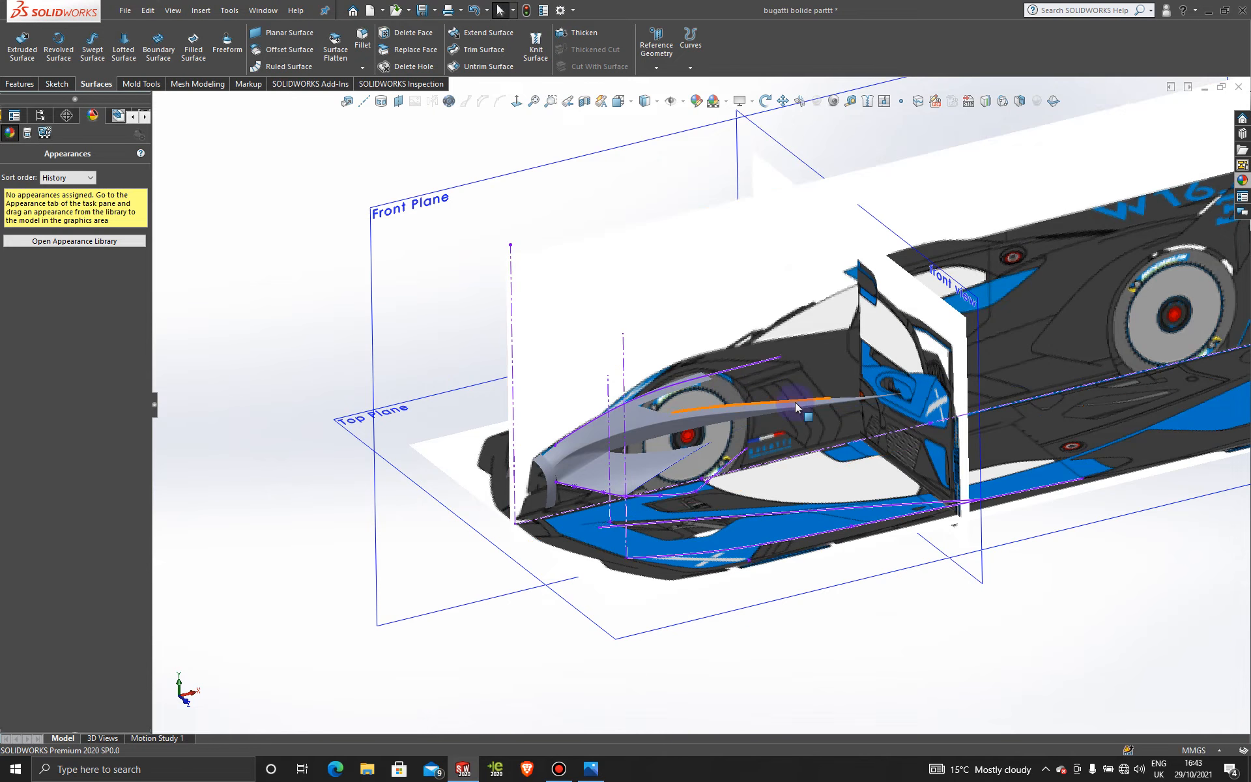
# - Create a sketch-on-sketch projected curve from the side-view offset curve and the top-view spline beside the body arm
pyautogui.scroll(-4, 795, 401)
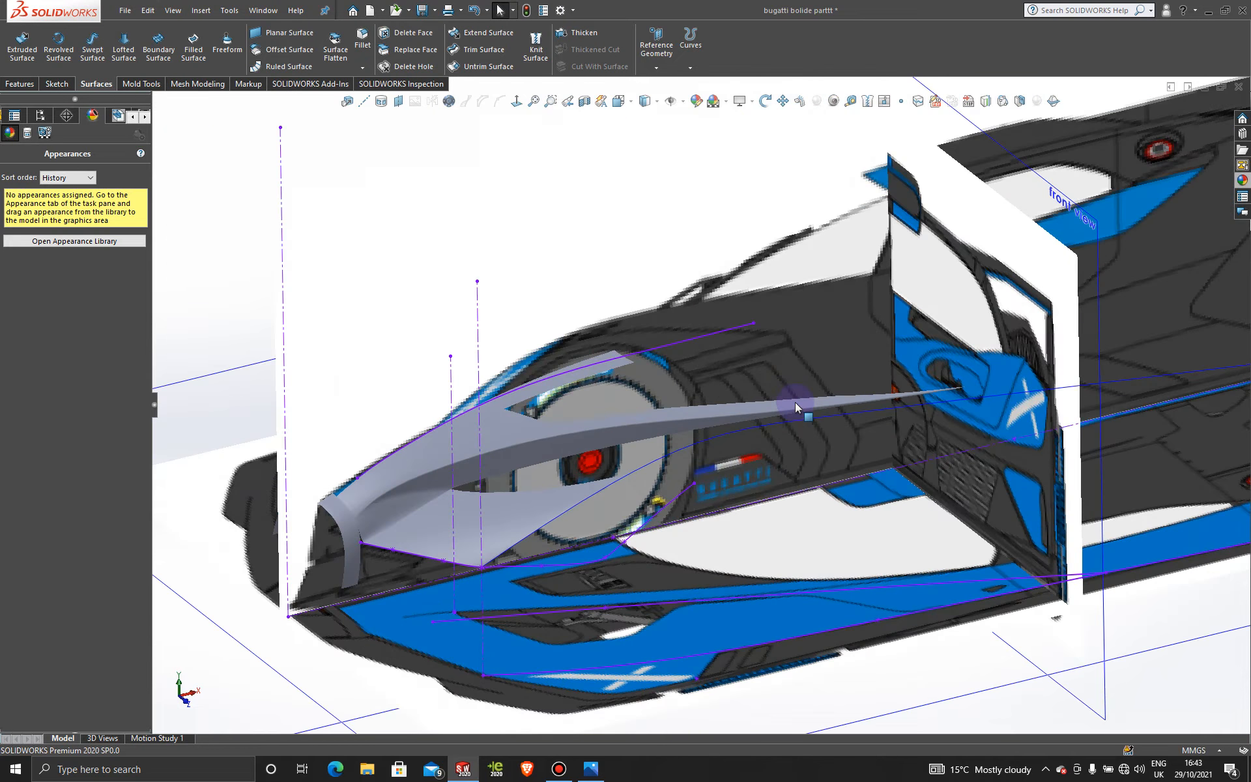
pyautogui.click(986, 101)
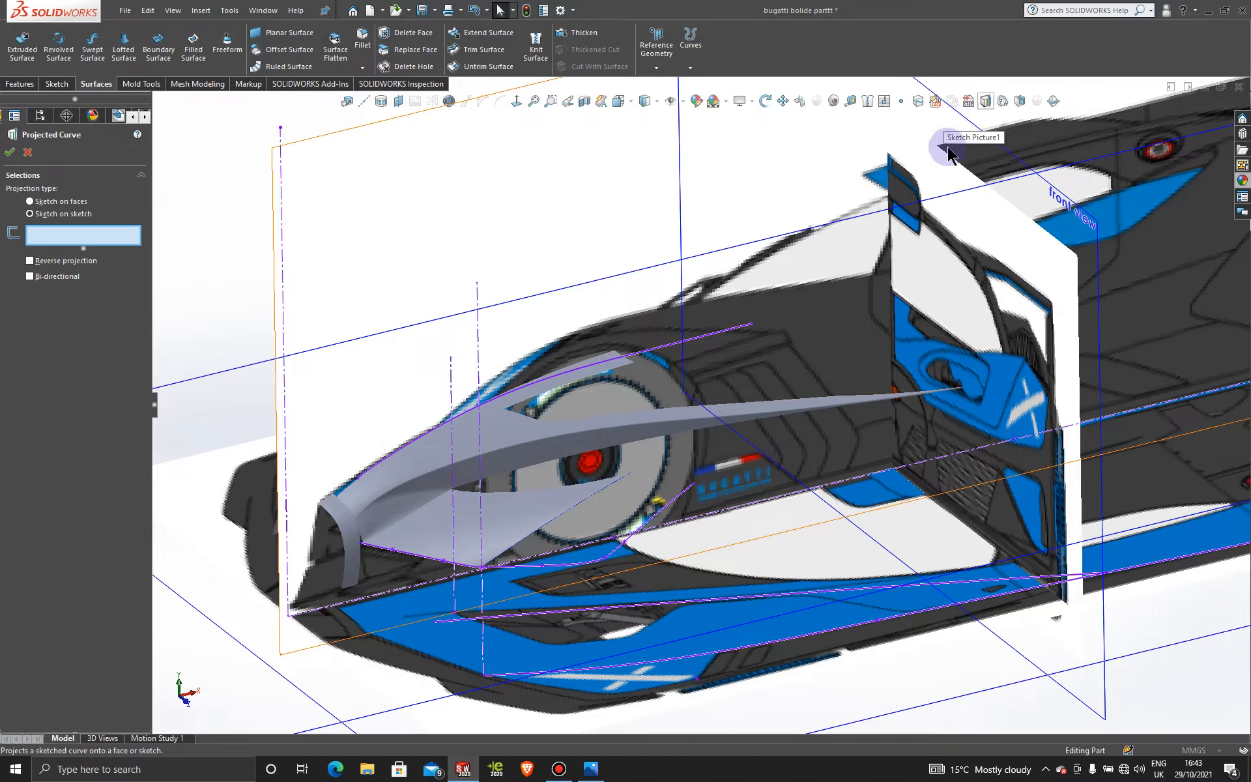
pyautogui.click(669, 348)
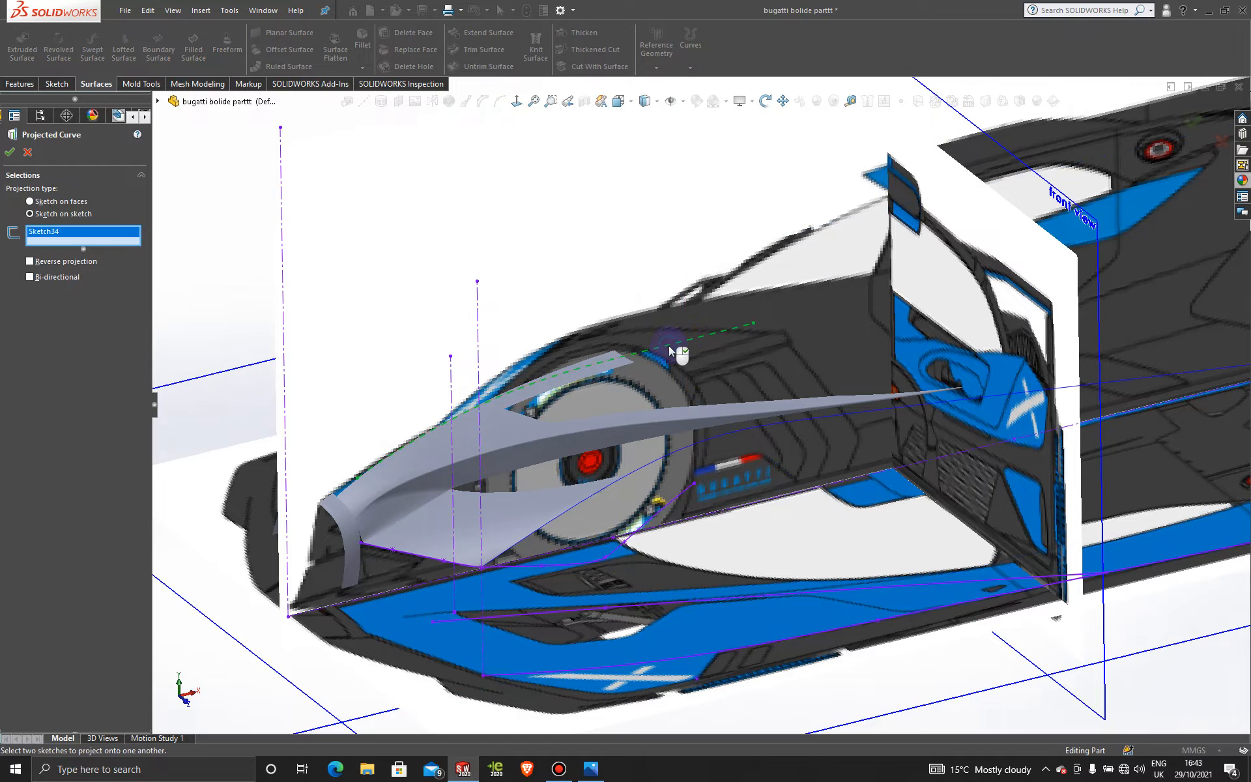
pyautogui.click(649, 606)
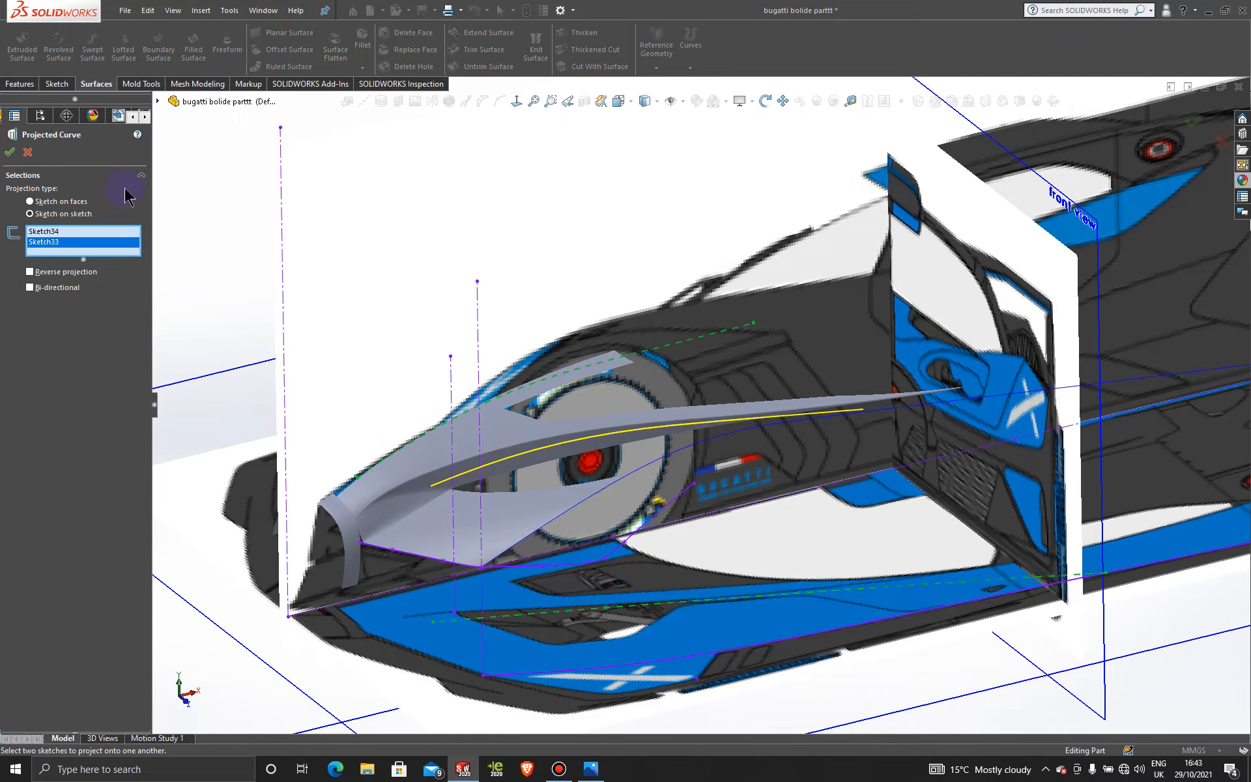
pyautogui.click(10, 152)
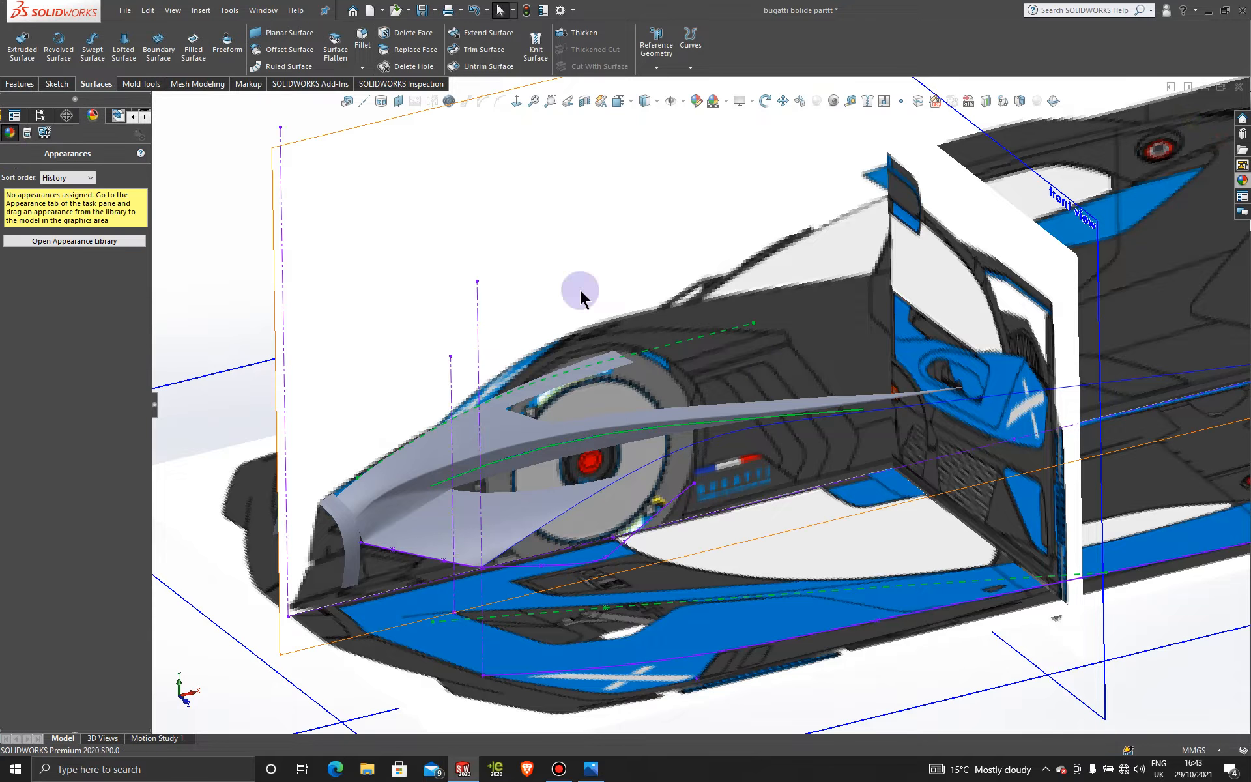
pyautogui.moveTo(759, 378); pyautogui.dragTo(952, 630, button='middle')
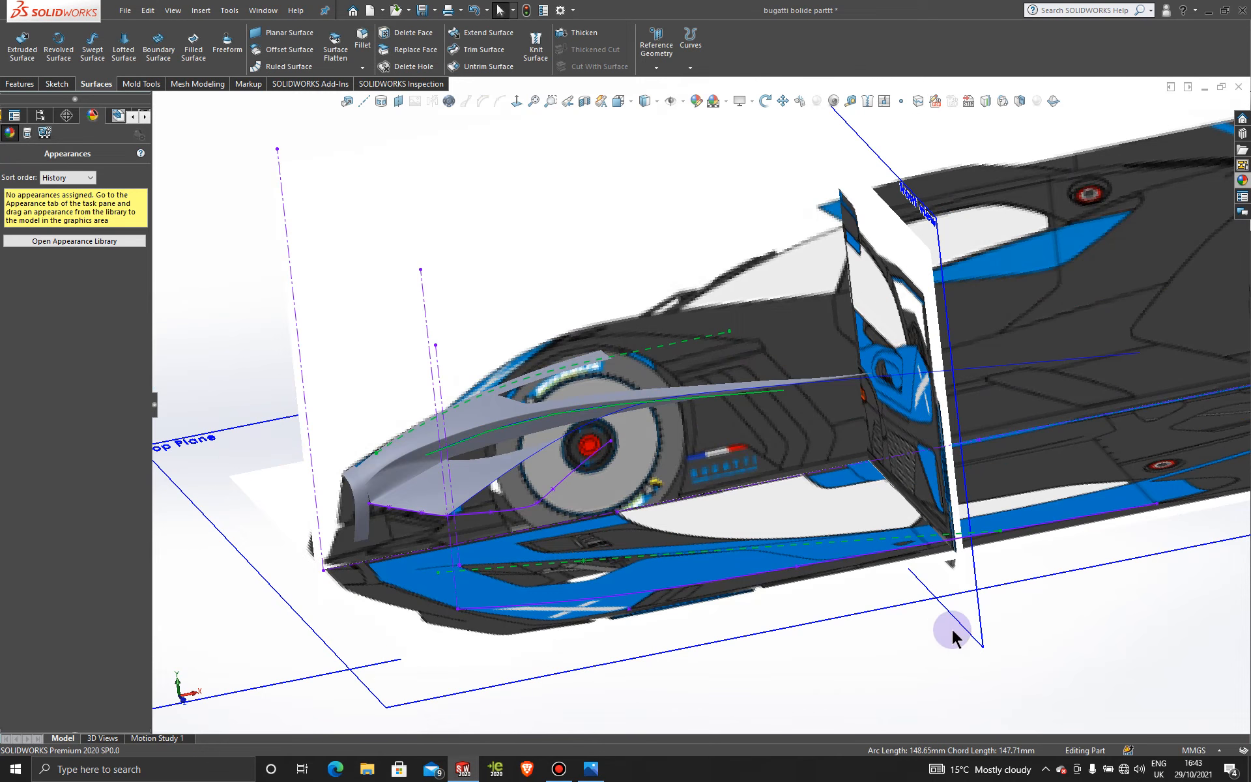
pyautogui.click(927, 666)
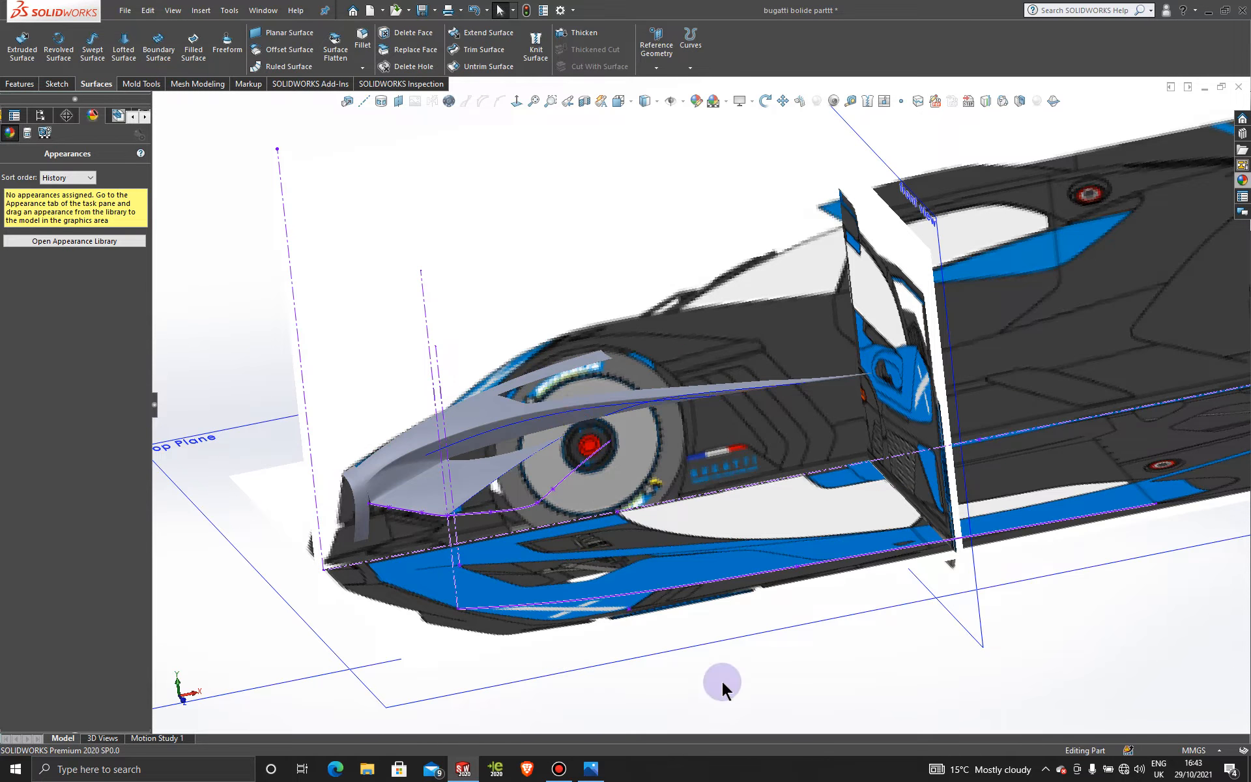
# - Activate Display State-2 to hide the reference pictures
pyautogui.moveTo(721, 684); pyautogui.dragTo(798, 450, button='middle')
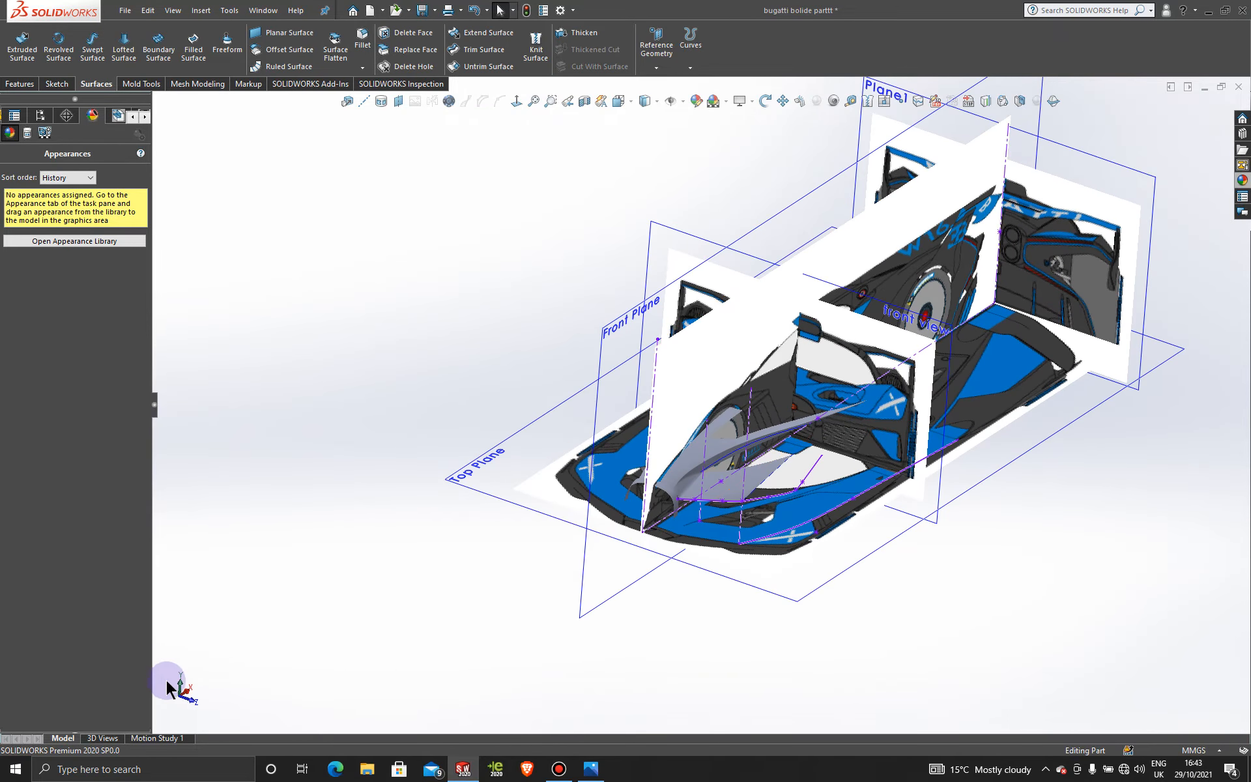
pyautogui.click(43, 123)
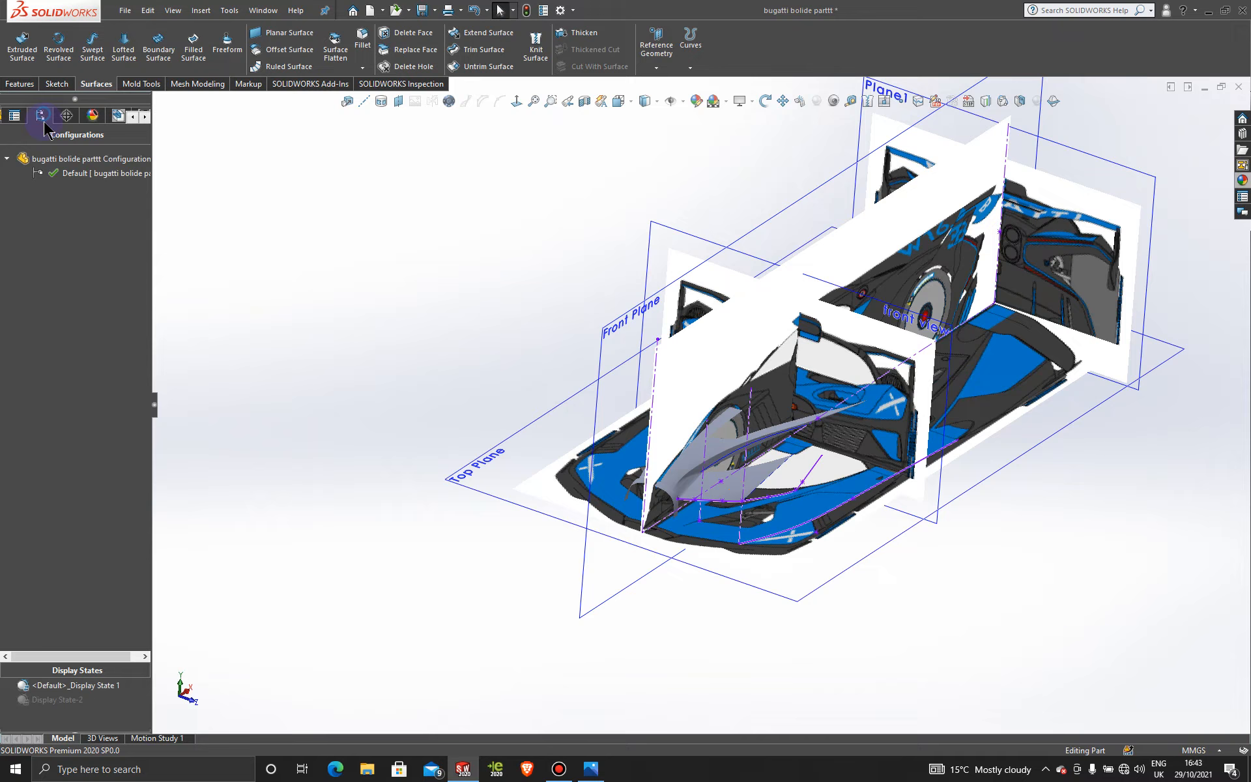
pyautogui.doubleClick(55, 700)
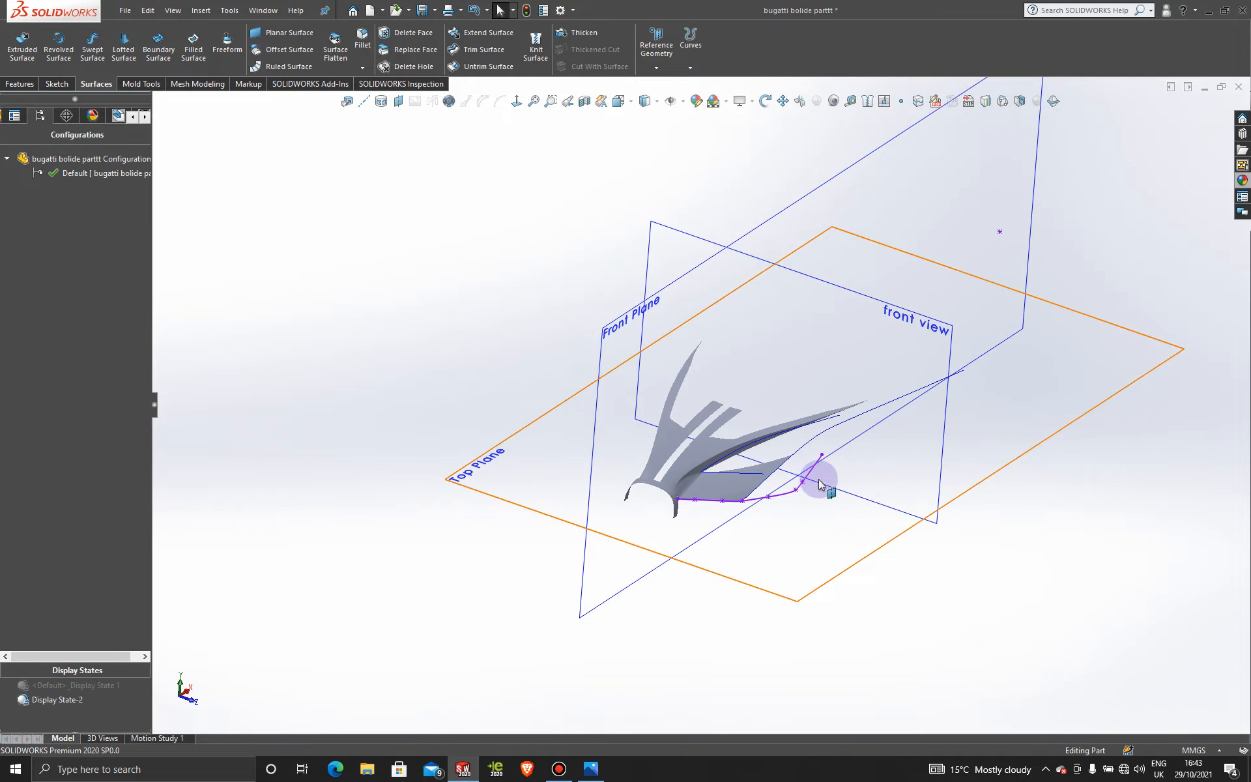
# - Start a 3D sketch and draw a two-point spline from the outer body side curve to the projected curve's rear end
pyautogui.moveTo(819, 483); pyautogui.dragTo(894, 439, button='middle')
pyautogui.scroll(-3, 802, 437)
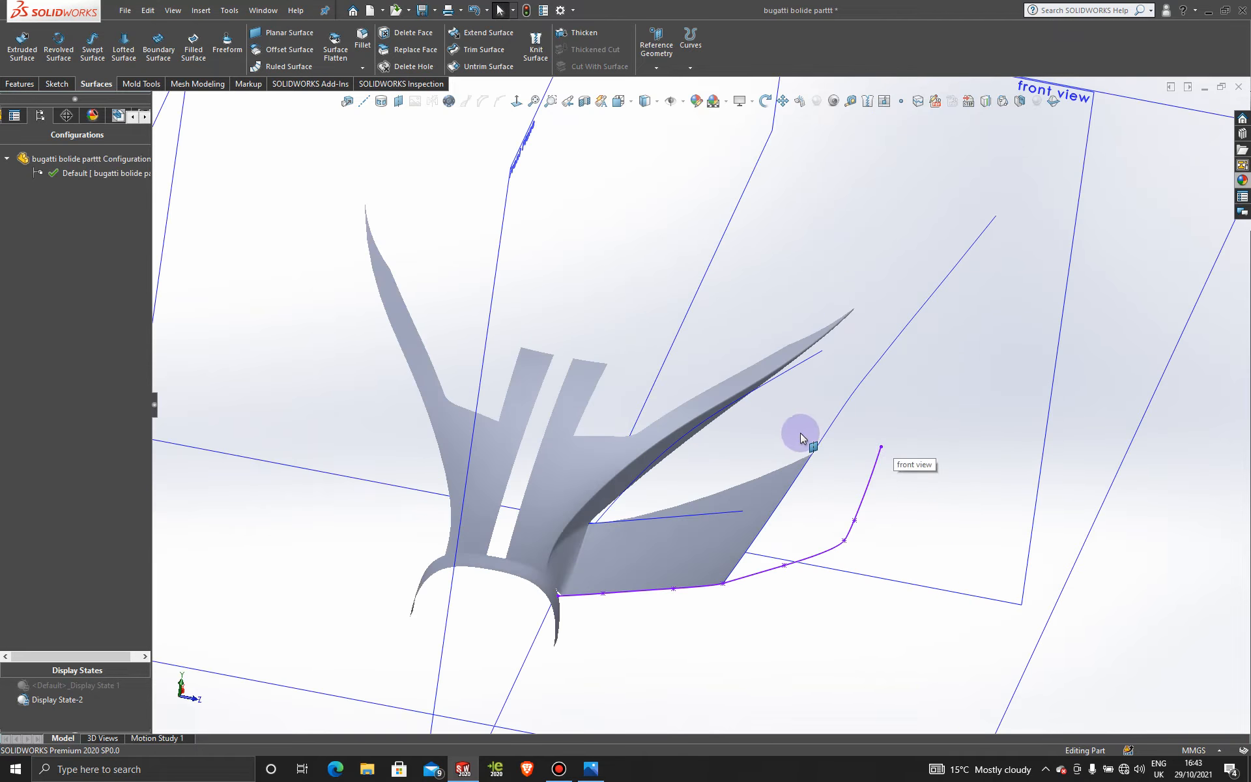
pyautogui.moveTo(786, 431); pyautogui.dragTo(764, 561, button='middle')
pyautogui.moveTo(838, 354); pyautogui.dragTo(767, 410, button='middle')
pyautogui.scroll(-5, 835, 352)
pyautogui.scroll(3, 835, 352)
pyautogui.click(915, 240)
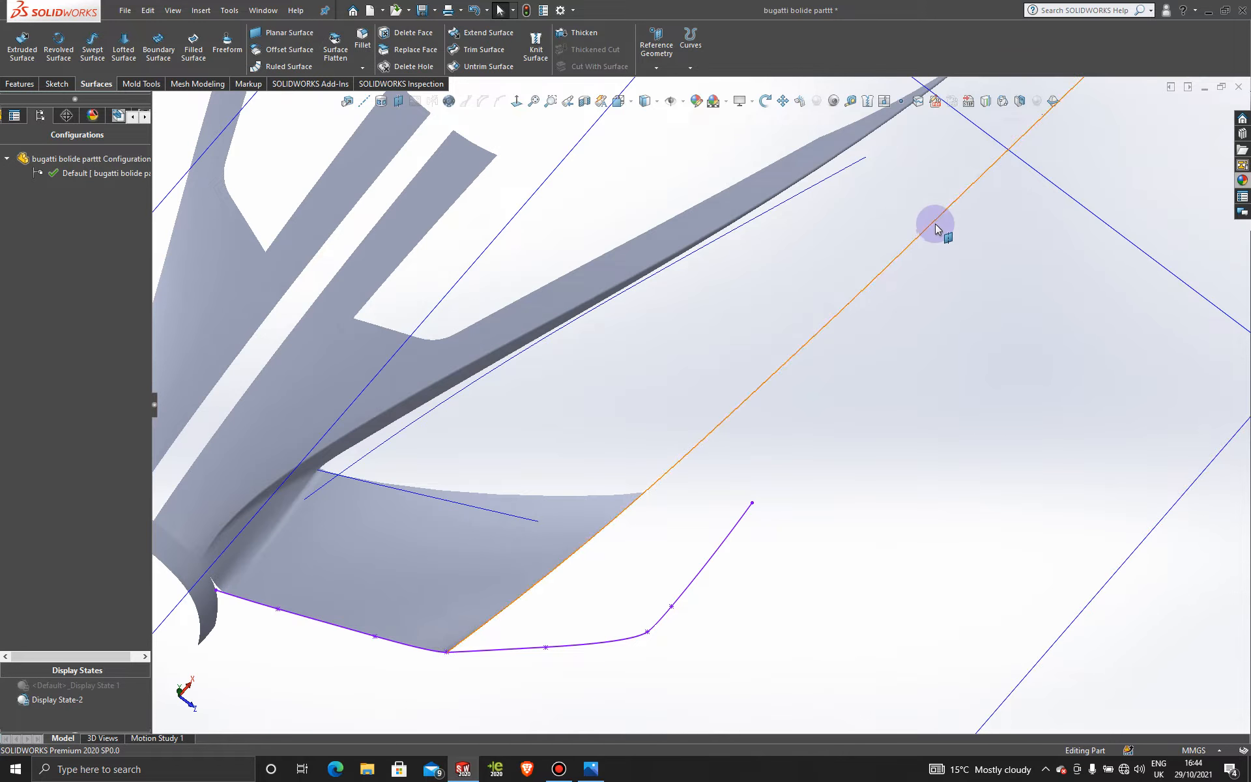
pyautogui.click(57, 83)
pyautogui.click(18, 67)
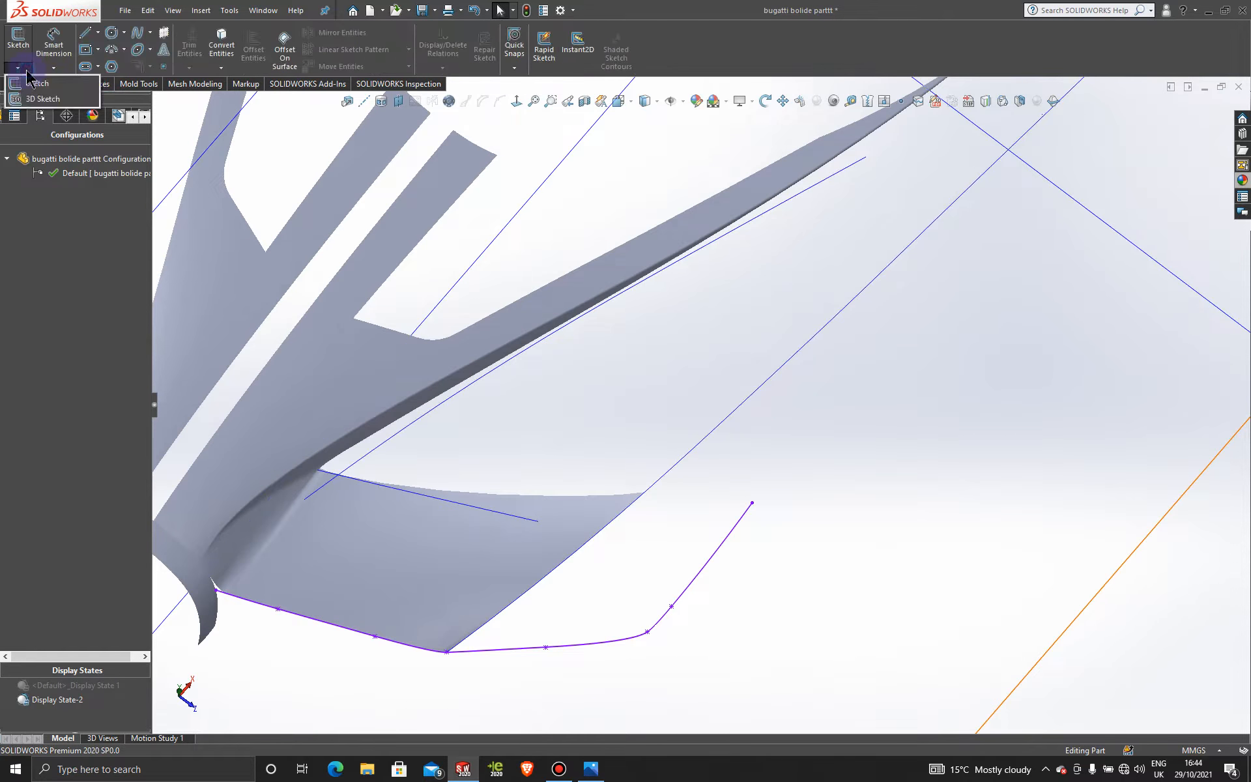
pyautogui.click(49, 104)
pyautogui.click(138, 37)
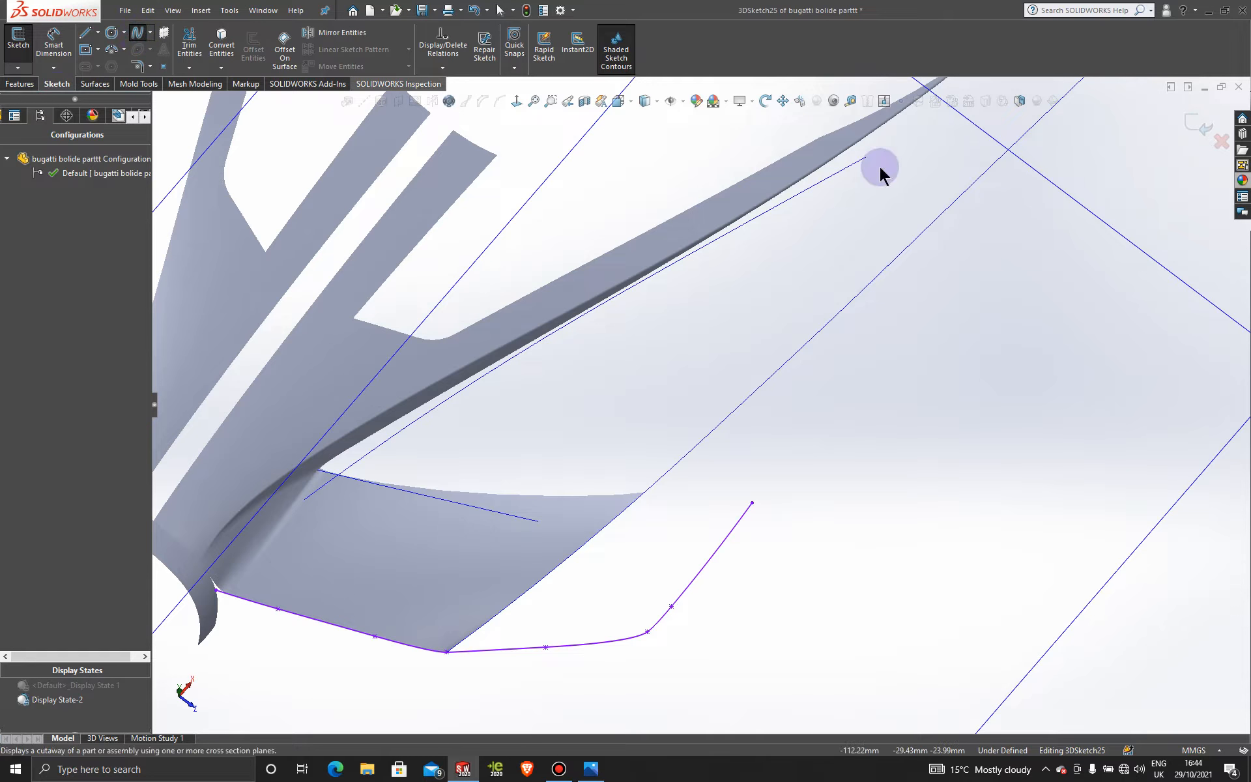
pyautogui.click(940, 216)
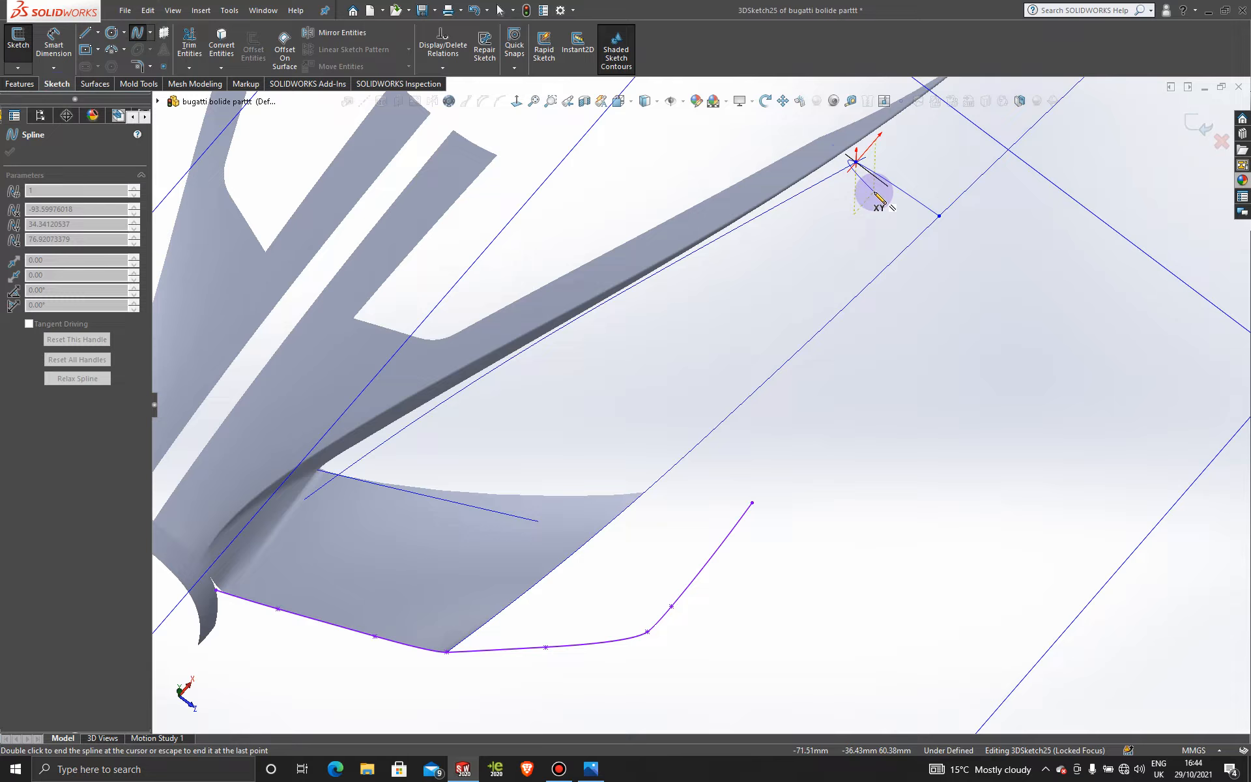
pyautogui.doubleClick(875, 193)
# - Turn the model to the Right view and select the new connecting spline
pyautogui.moveTo(876, 194); pyautogui.dragTo(772, 340, button='middle')
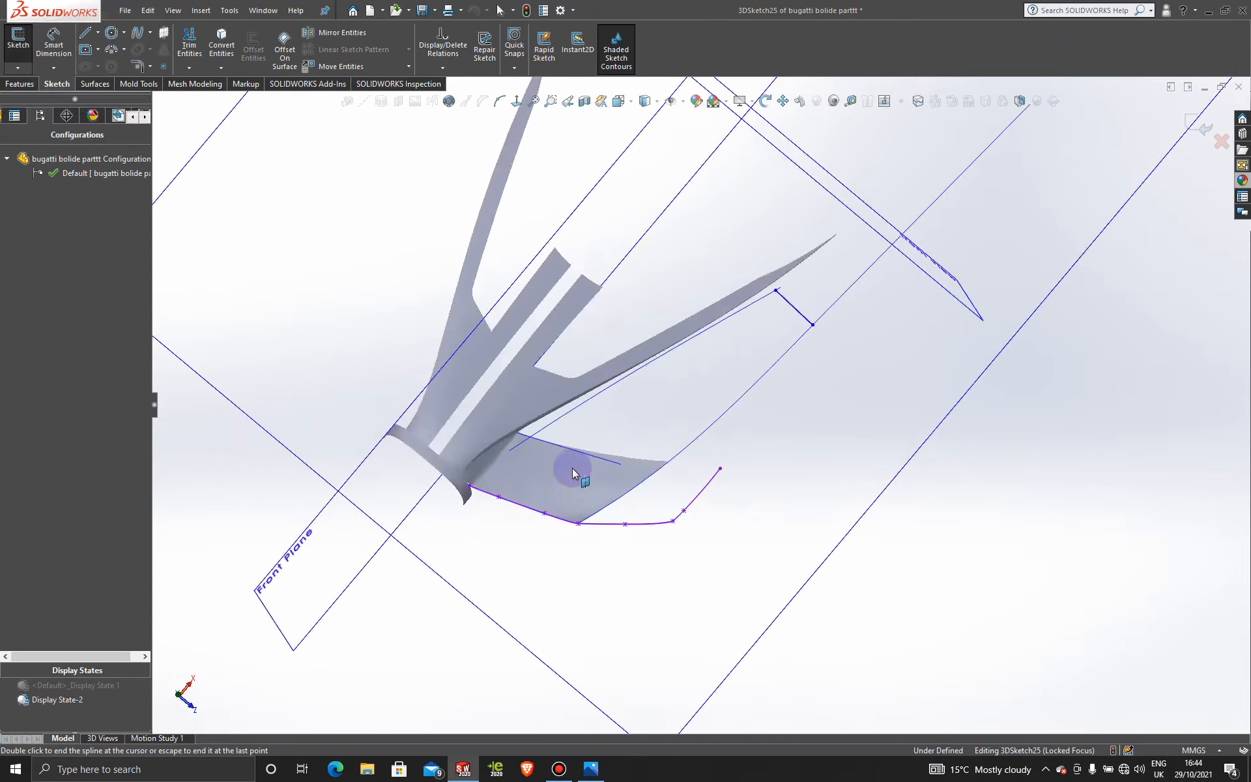
pyautogui.scroll(-9, 811, 472)
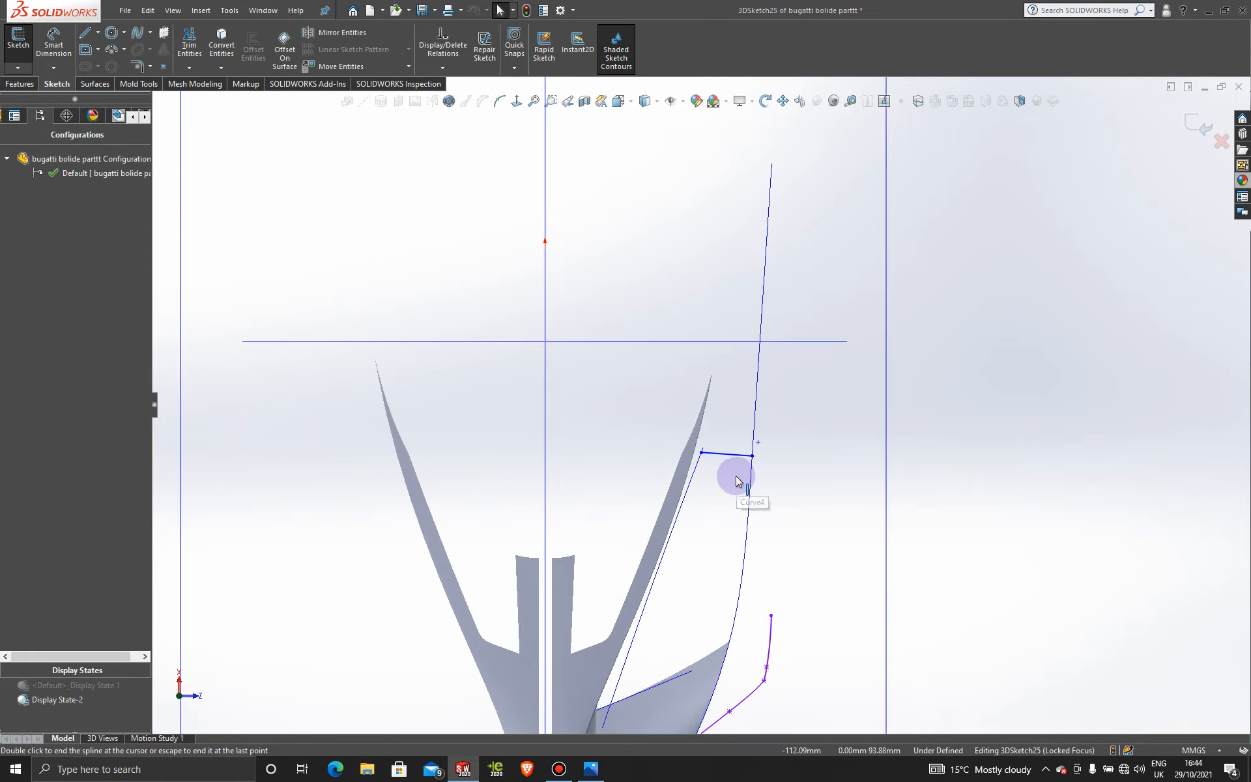
pyautogui.moveTo(721, 490)
pyautogui.mouseDown(button='middle')
pyautogui.moveTo(776, 402)
pyautogui.moveTo(663, 218)
pyautogui.moveTo(477, 282)
pyautogui.moveTo(490, 313)
pyautogui.mouseUp(button='middle')
pyautogui.press('space')
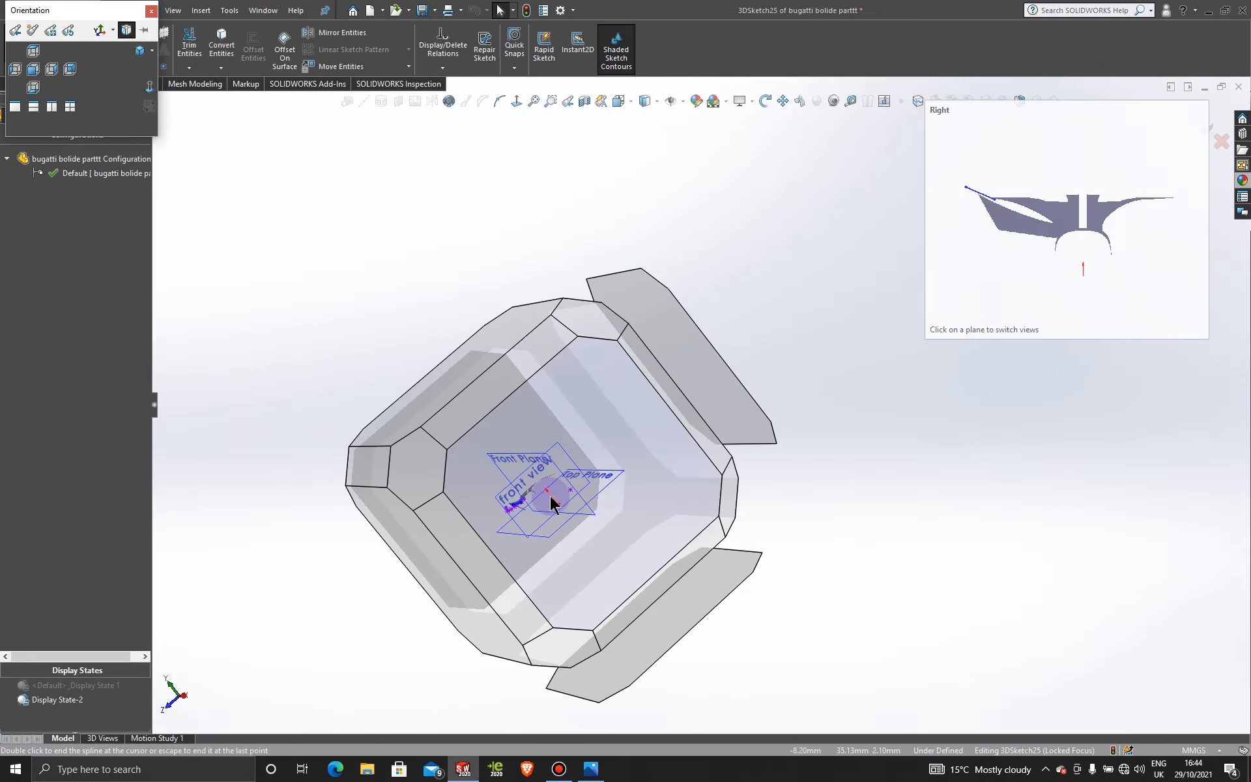
pyautogui.click(551, 498)
pyautogui.scroll(-8, 514, 458)
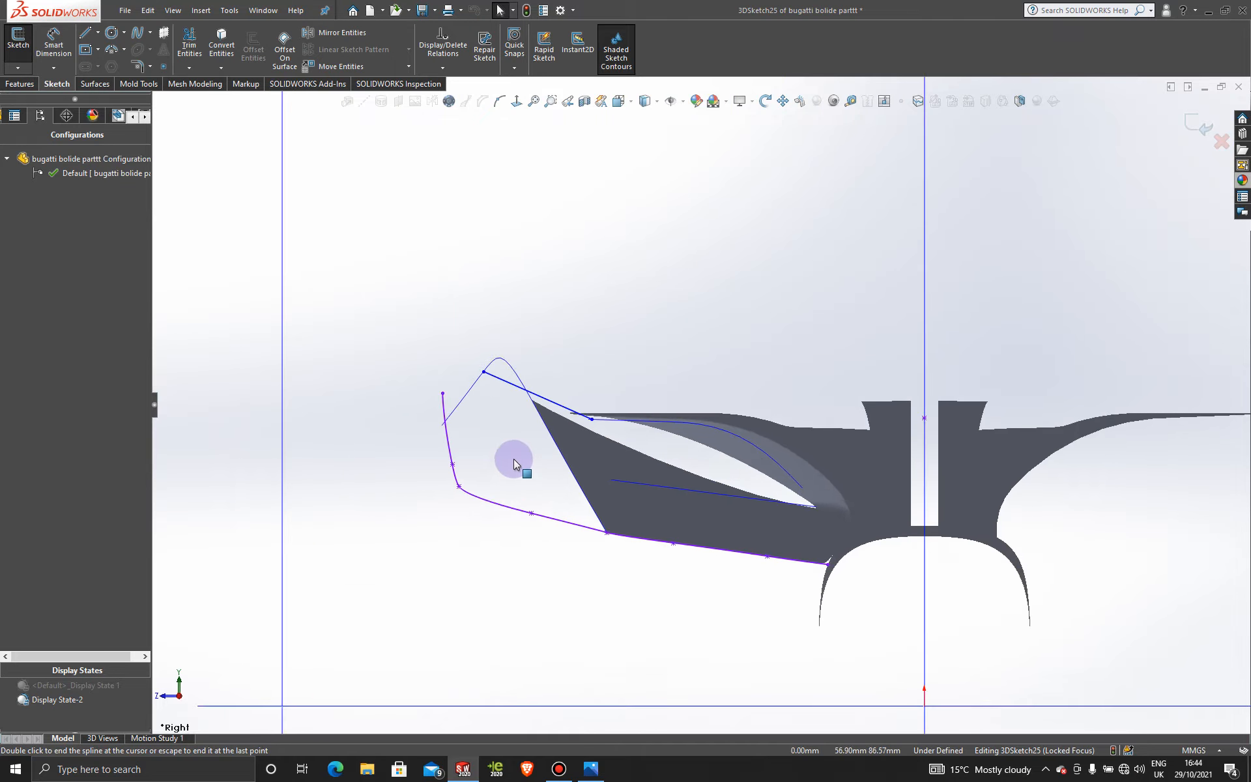
pyautogui.scroll(-2, 505, 417)
pyautogui.click(639, 358)
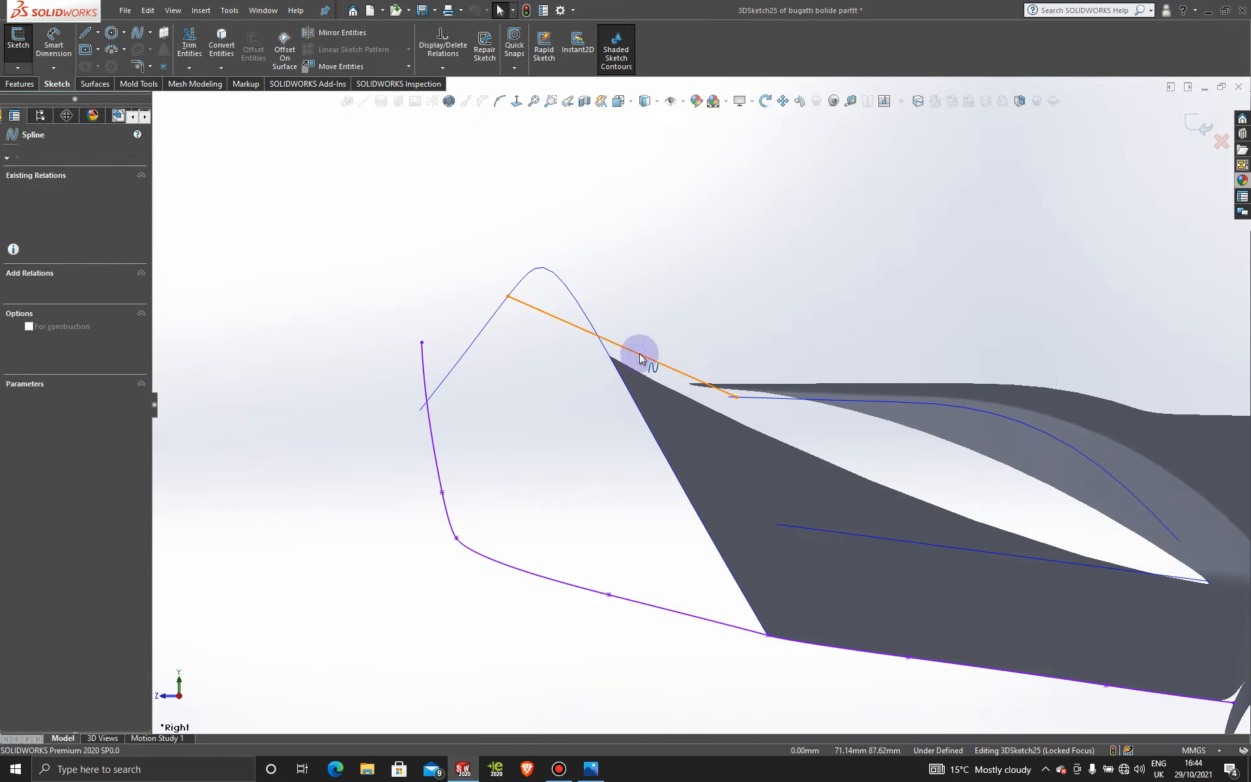
# - Reshape the short spline bridging the upper guide curve and the long side profile by adjusting its tangent handle near the midpoint
pyautogui.click(601, 337)
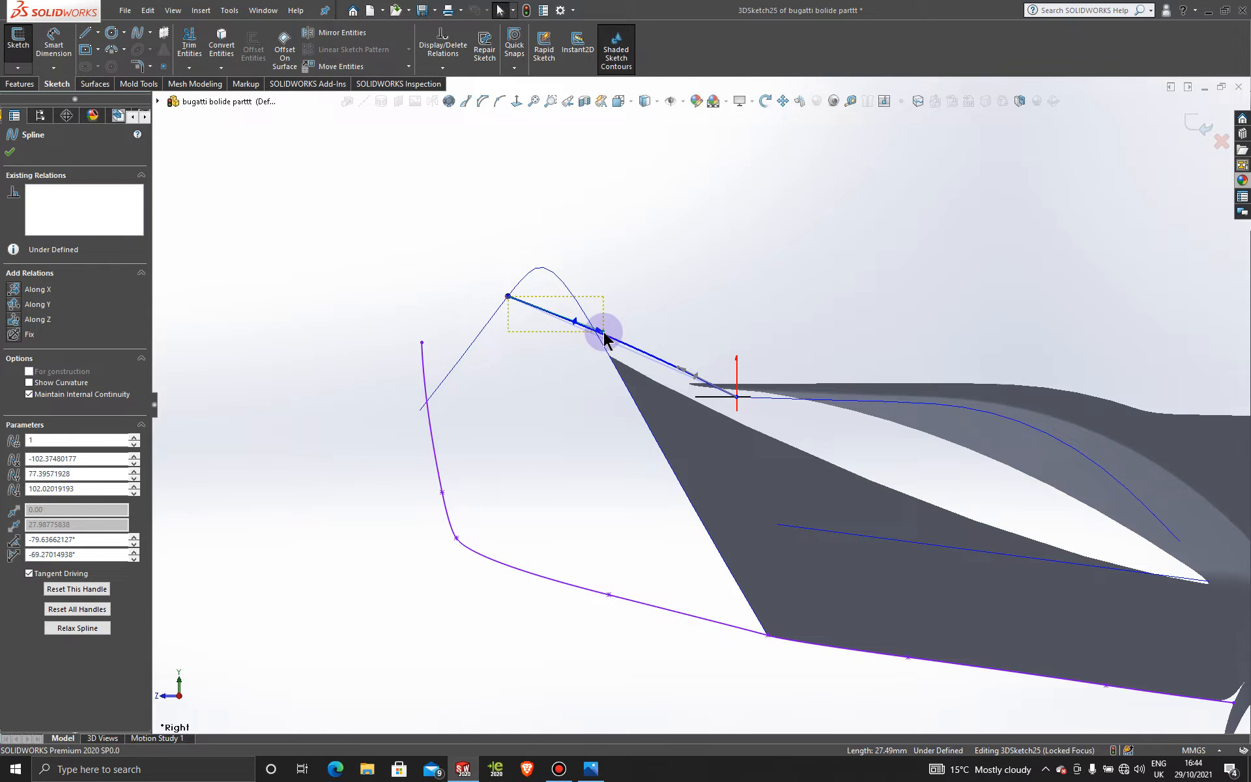
pyautogui.moveTo(604, 337); pyautogui.dragTo(605, 330)
pyautogui.moveTo(780, 276)
pyautogui.mouseDown(button='middle')
pyautogui.moveTo(648, 321)
pyautogui.moveTo(709, 358)
pyautogui.moveTo(732, 464)
pyautogui.moveTo(637, 371)
pyautogui.moveTo(769, 409)
pyautogui.mouseUp(button='middle')
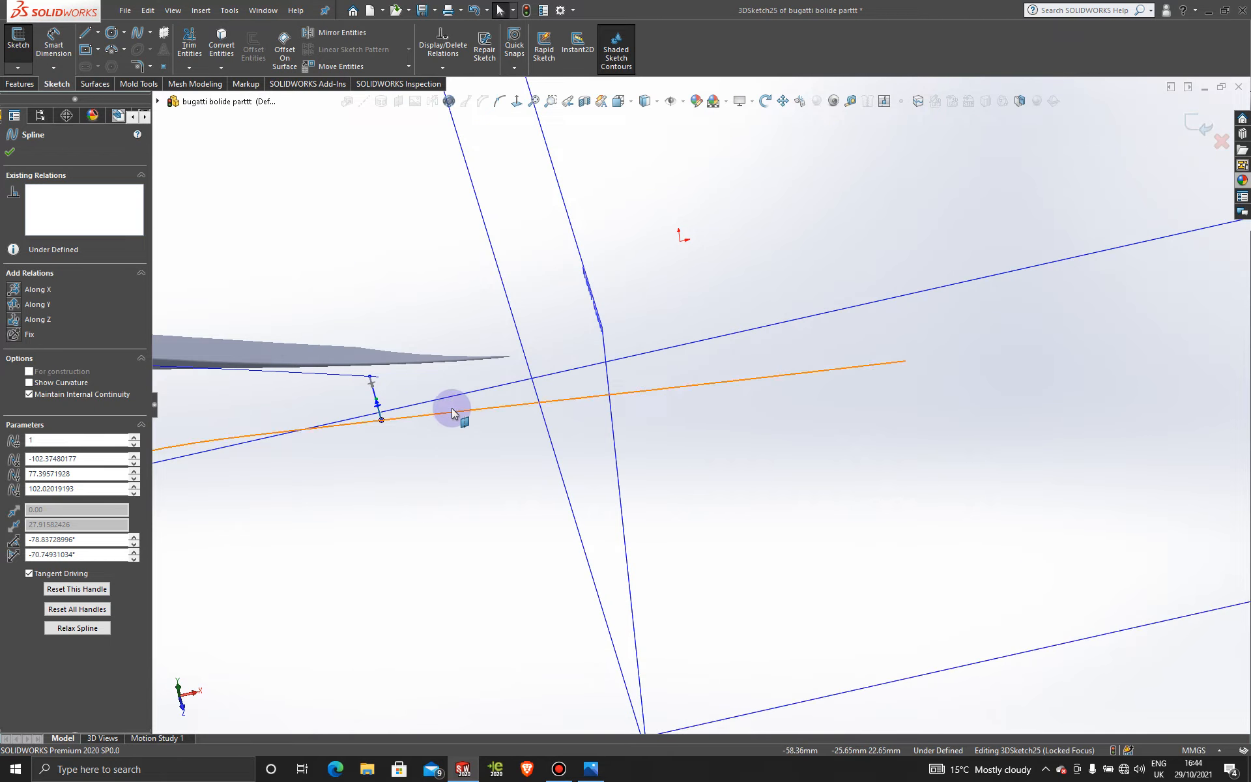
# - Activate the <Default>_Display State 1 display state so the car's reference pictures are shown with the surfaces
pyautogui.scroll(3, 401, 467)
pyautogui.scroll(-4, 339, 417)
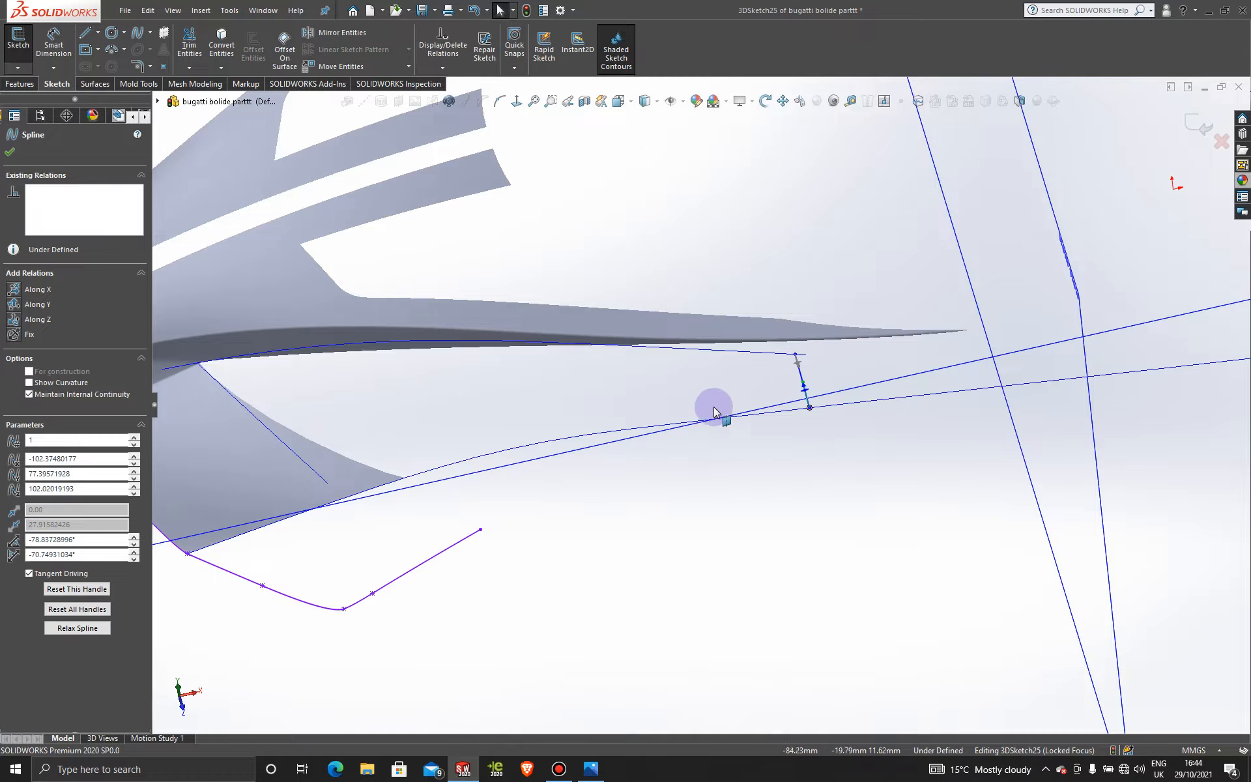
pyautogui.scroll(3, 700, 417)
pyautogui.scroll(-2, 475, 392)
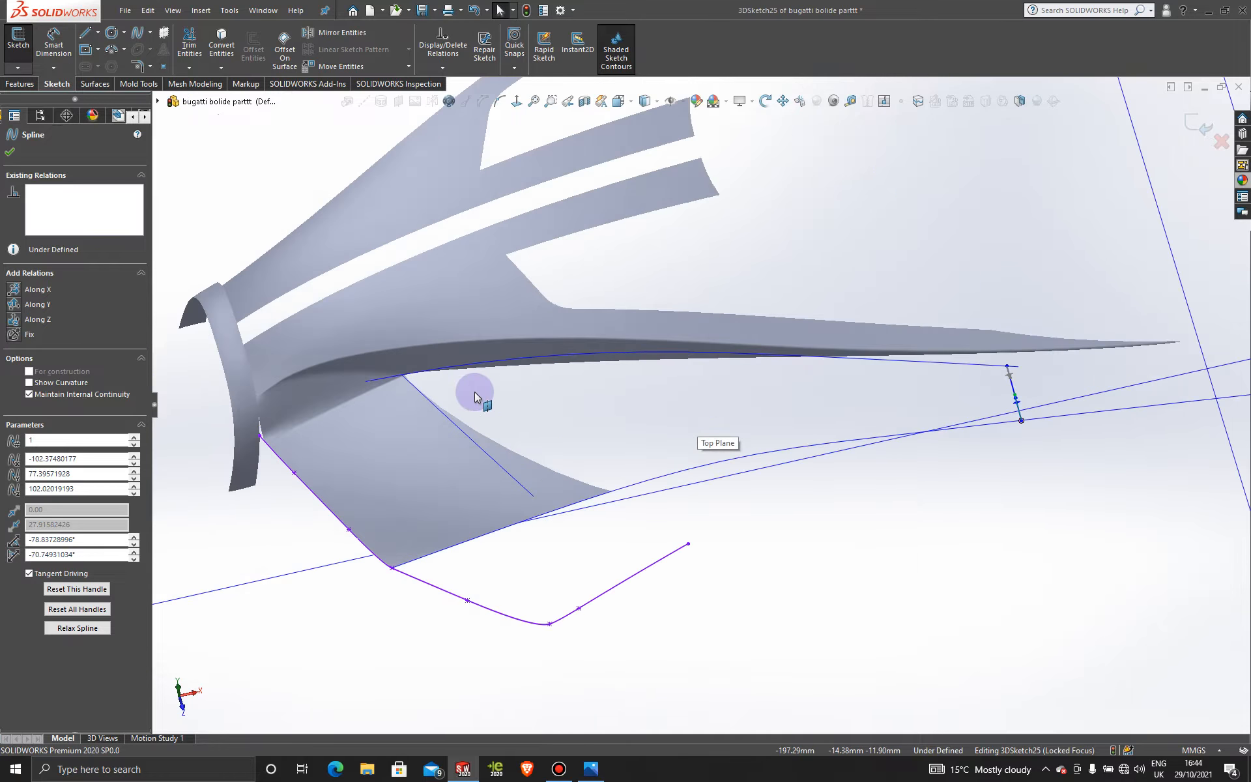
pyautogui.moveTo(545, 427)
pyautogui.mouseDown(button='middle')
pyautogui.moveTo(564, 419)
pyautogui.moveTo(579, 482)
pyautogui.moveTo(548, 478)
pyautogui.moveTo(497, 354)
pyautogui.moveTo(639, 419)
pyautogui.moveTo(671, 410)
pyautogui.moveTo(676, 382)
pyautogui.moveTo(655, 410)
pyautogui.moveTo(624, 405)
pyautogui.moveTo(601, 431)
pyautogui.moveTo(618, 456)
pyautogui.moveTo(612, 432)
pyautogui.moveTo(584, 416)
pyautogui.moveTo(582, 454)
pyautogui.moveTo(839, 383)
pyautogui.moveTo(685, 424)
pyautogui.moveTo(652, 460)
pyautogui.mouseUp(button='middle')
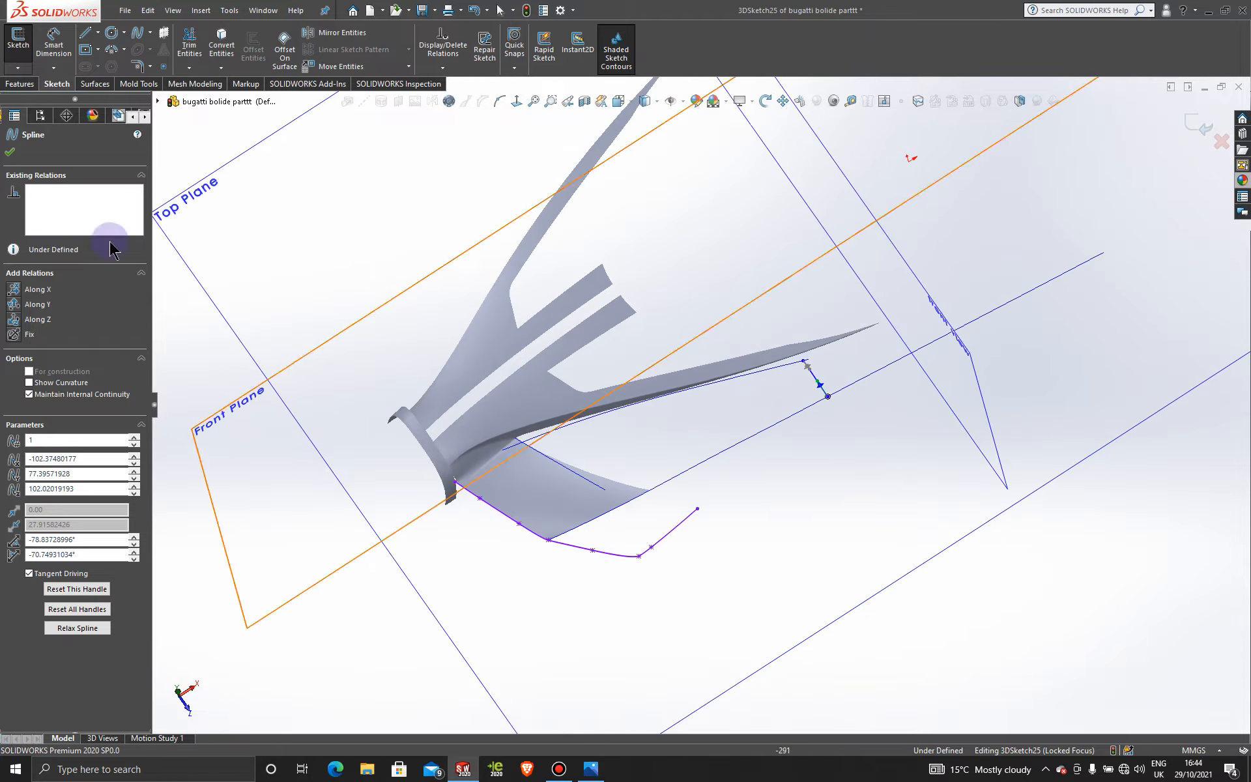
pyautogui.click(40, 117)
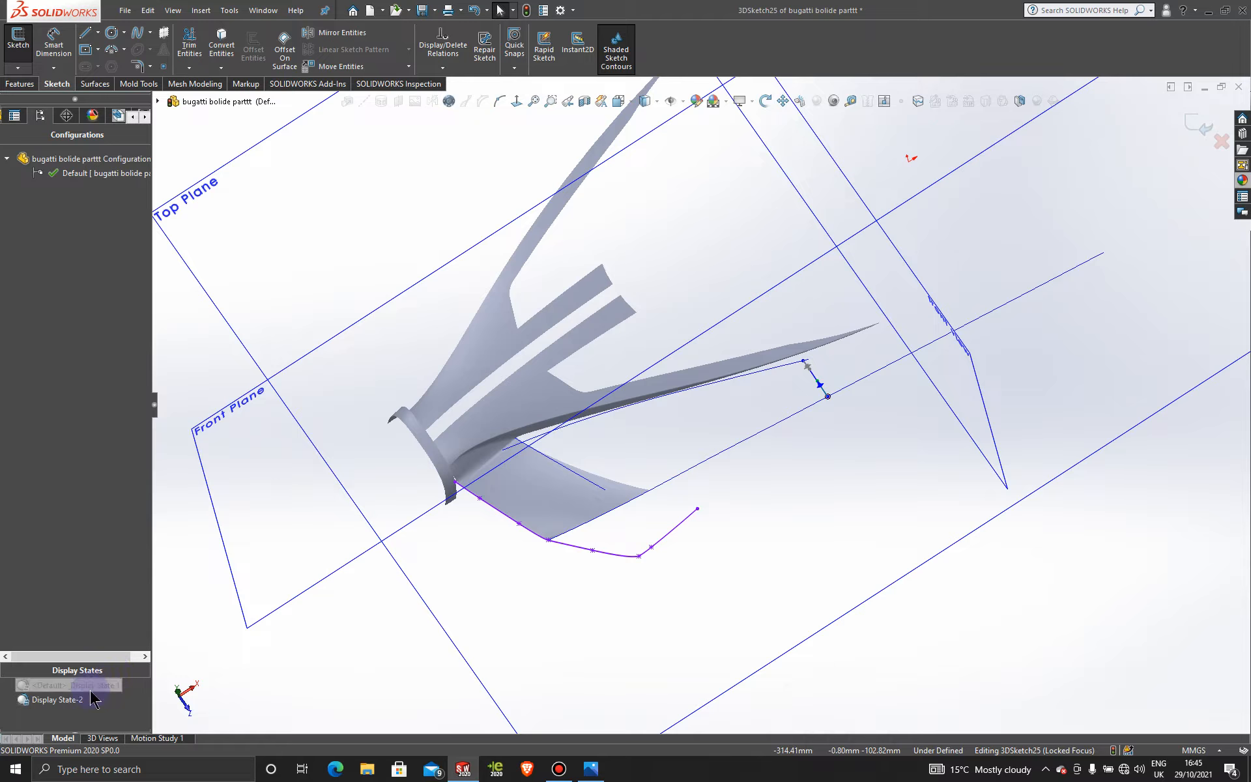
pyautogui.click(560, 769)
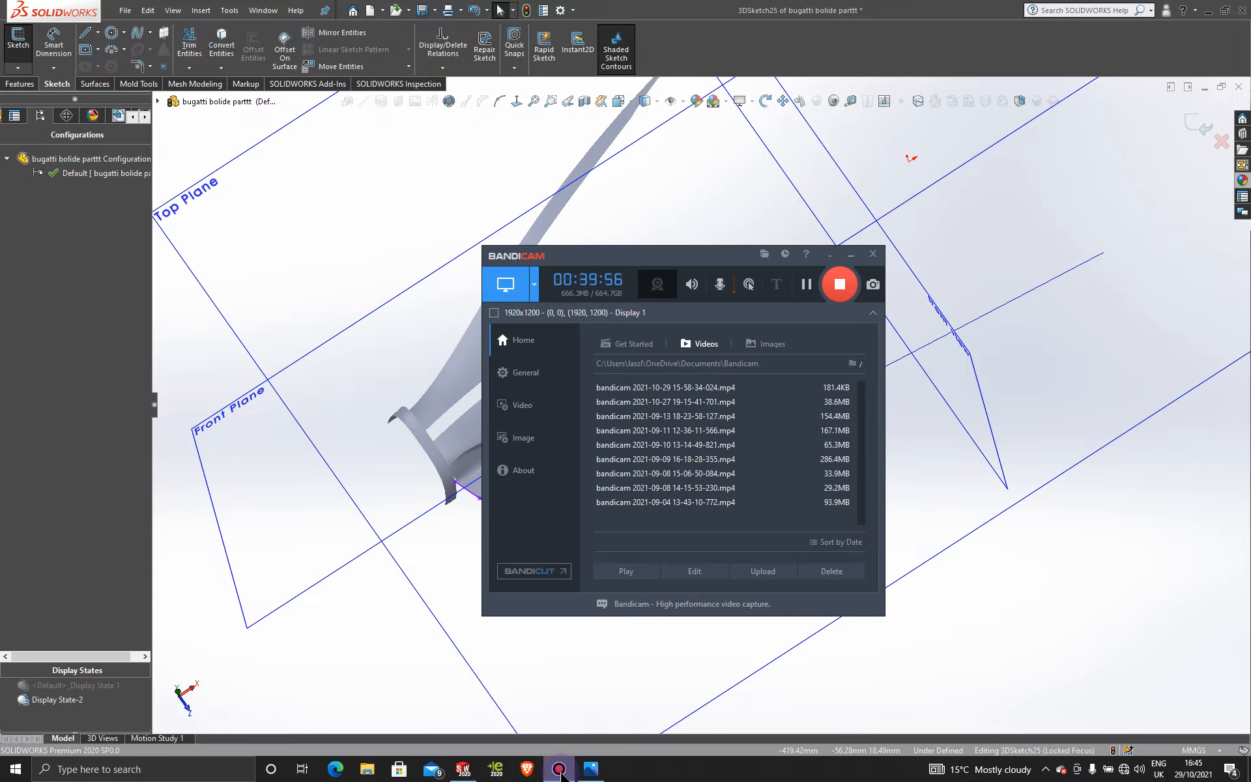
pyautogui.click(559, 772)
pyautogui.doubleClick(72, 685)
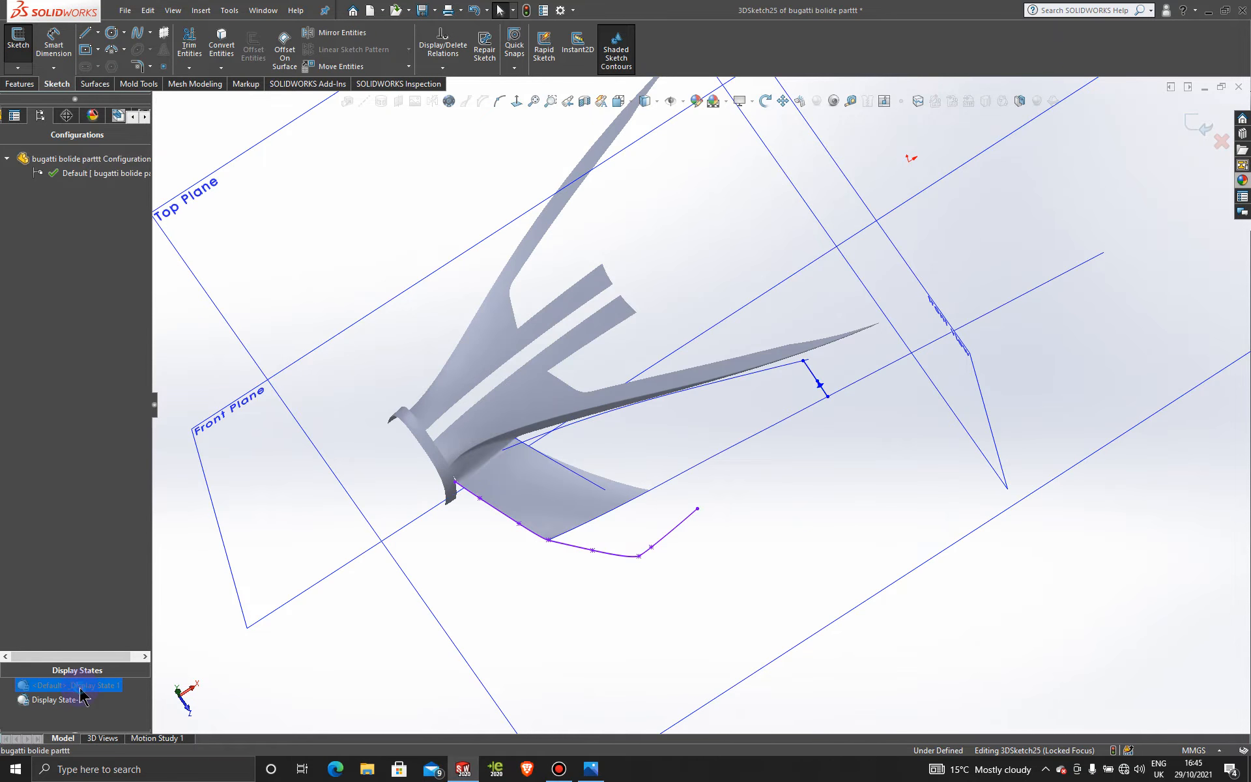
pyautogui.click(924, 571)
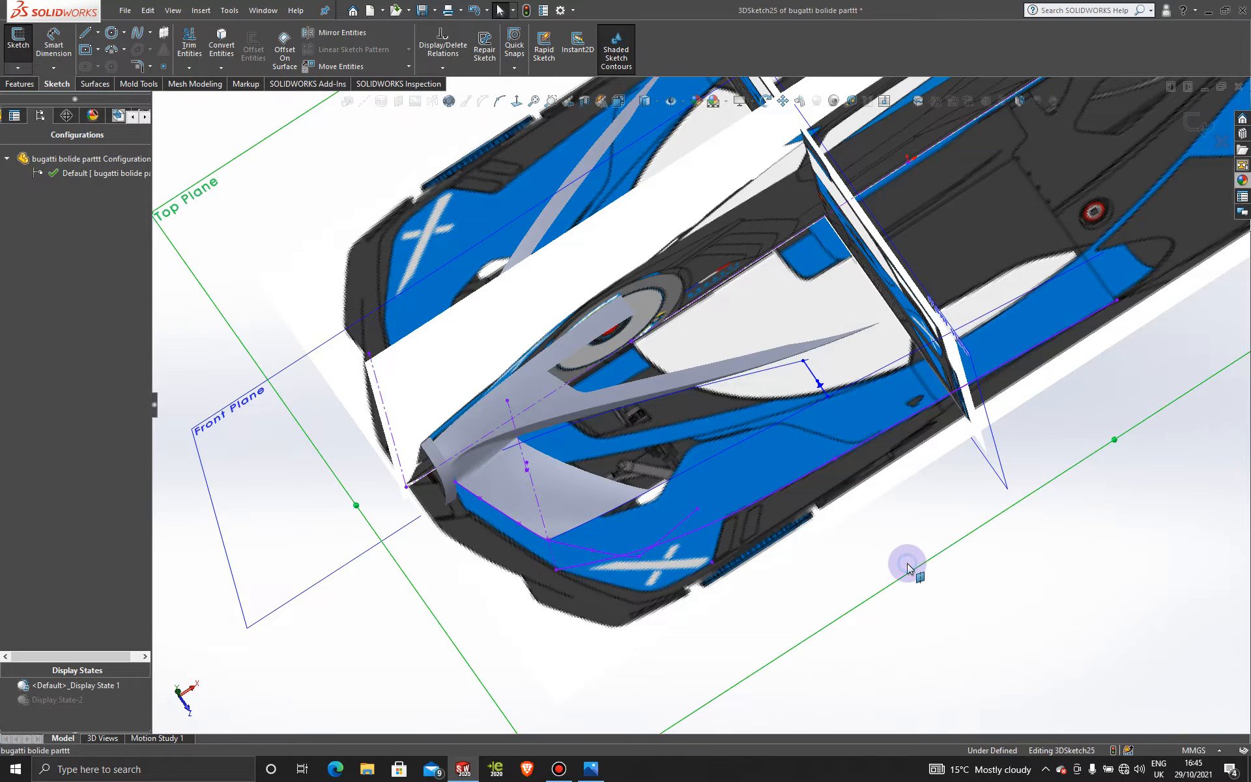
# - Show the front fender area in the top view and exit the 3D sketch
pyautogui.click(518, 99)
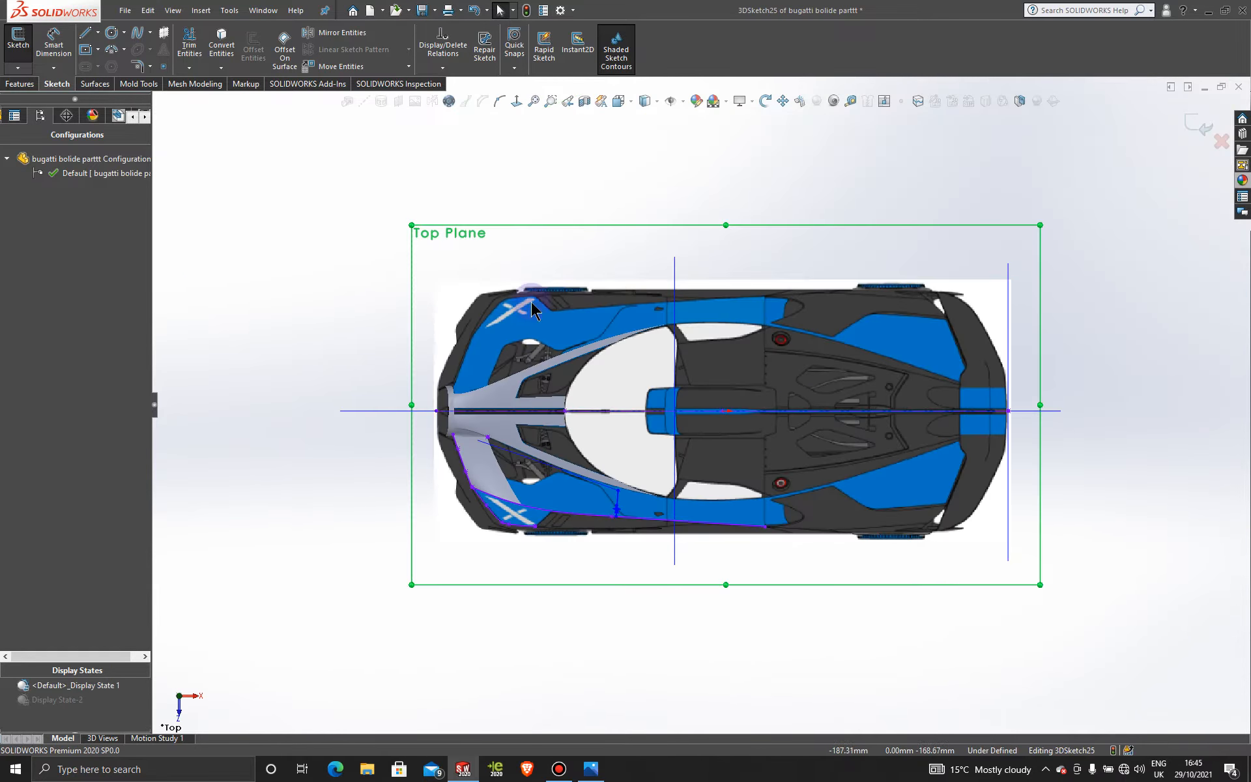
pyautogui.scroll(-6, 534, 479)
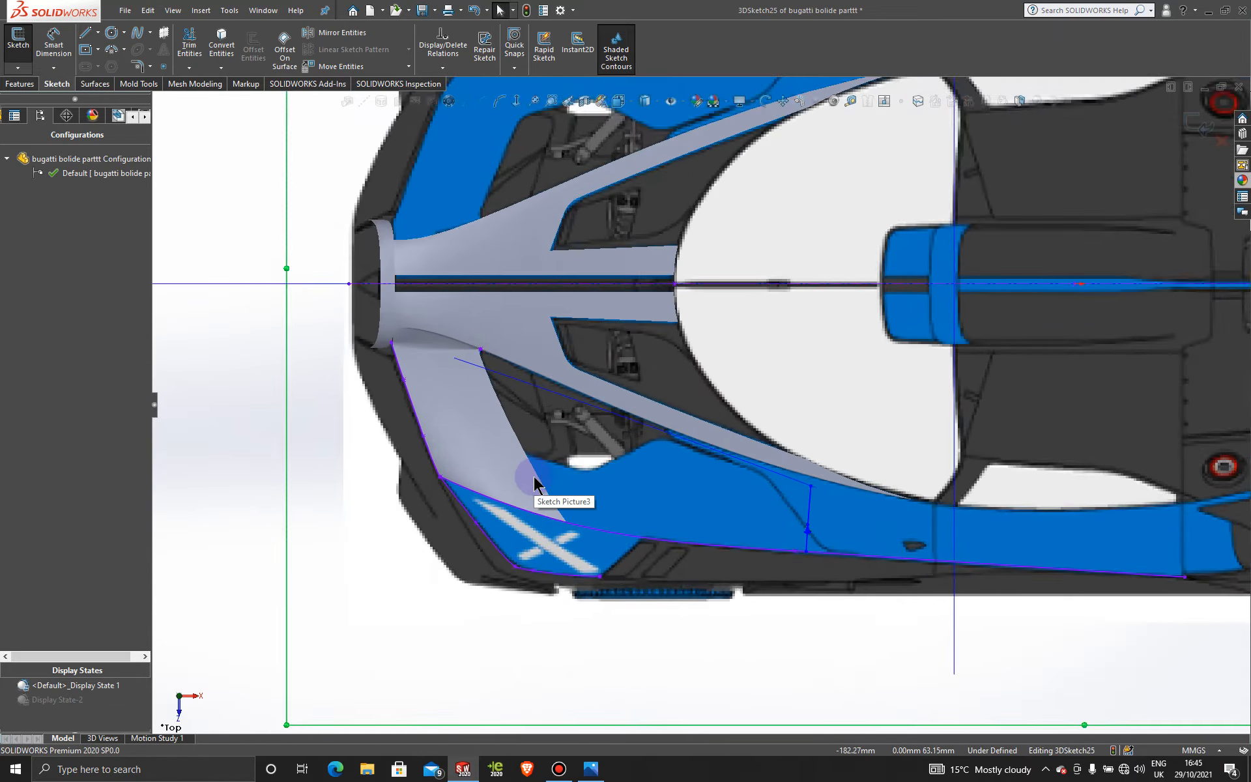
pyautogui.scroll(-3, 533, 479)
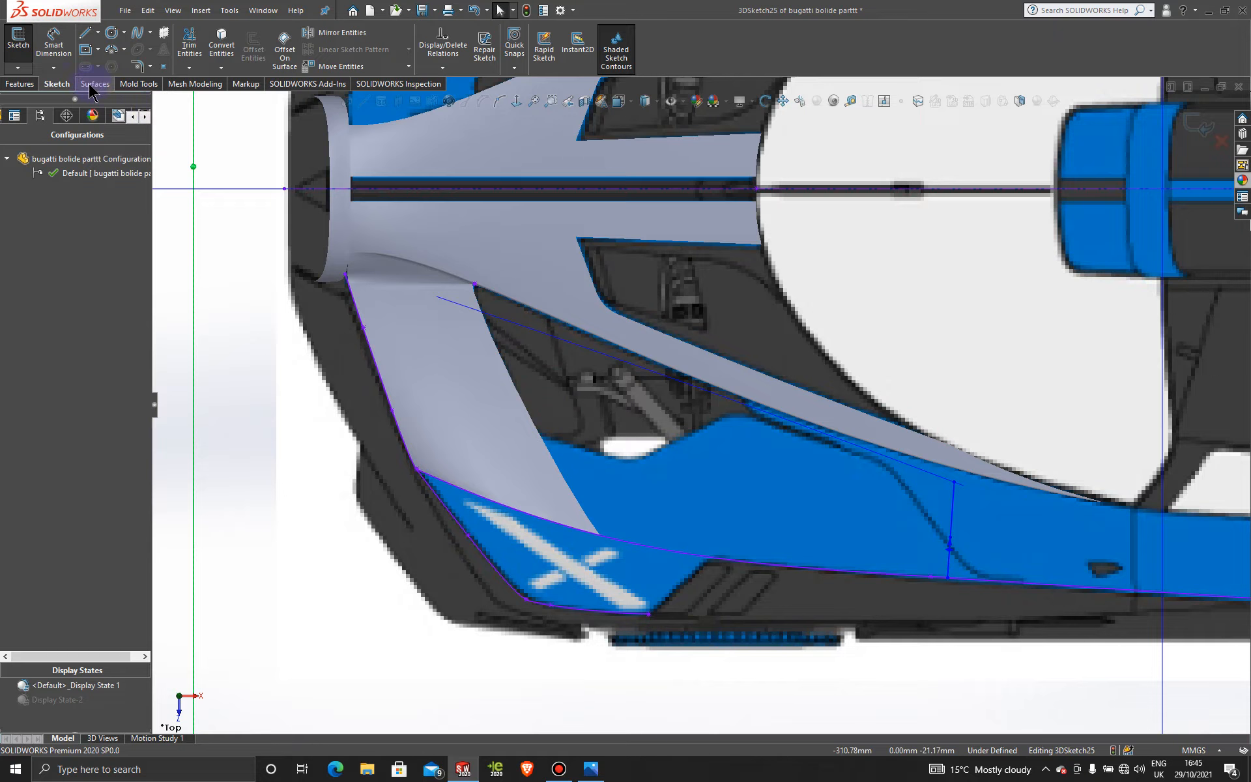
pyautogui.click(1190, 133)
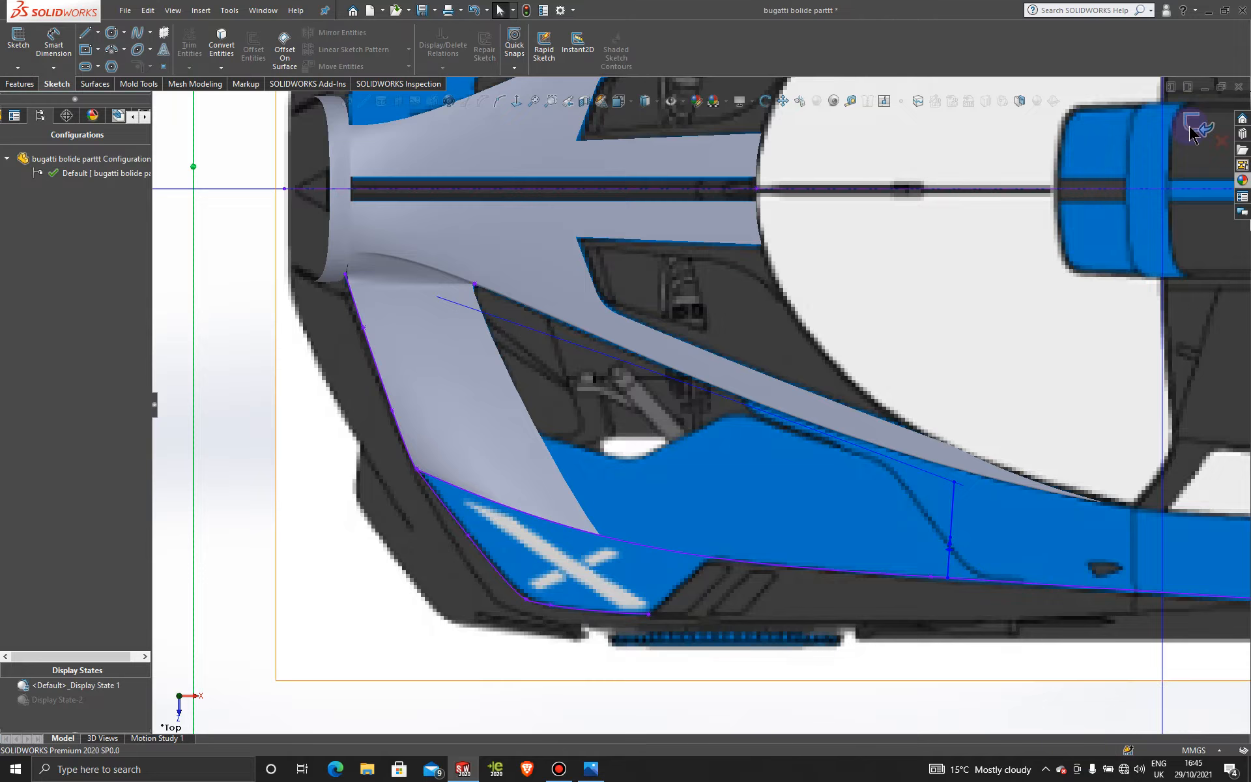
# - In a 3D sketch, draw a two-point spline from the middle of the fender panel's rear edge to the nearby guide curve
pyautogui.click(24, 72)
pyautogui.click(32, 100)
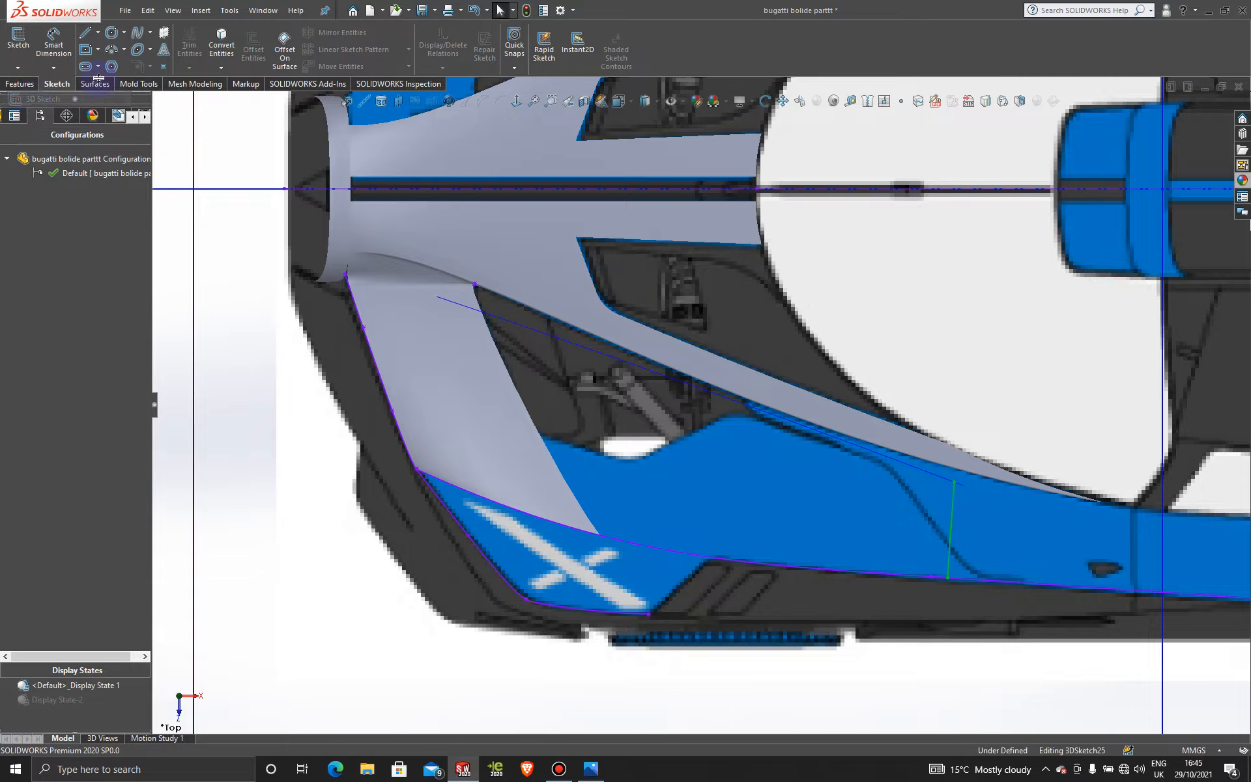
pyautogui.click(139, 33)
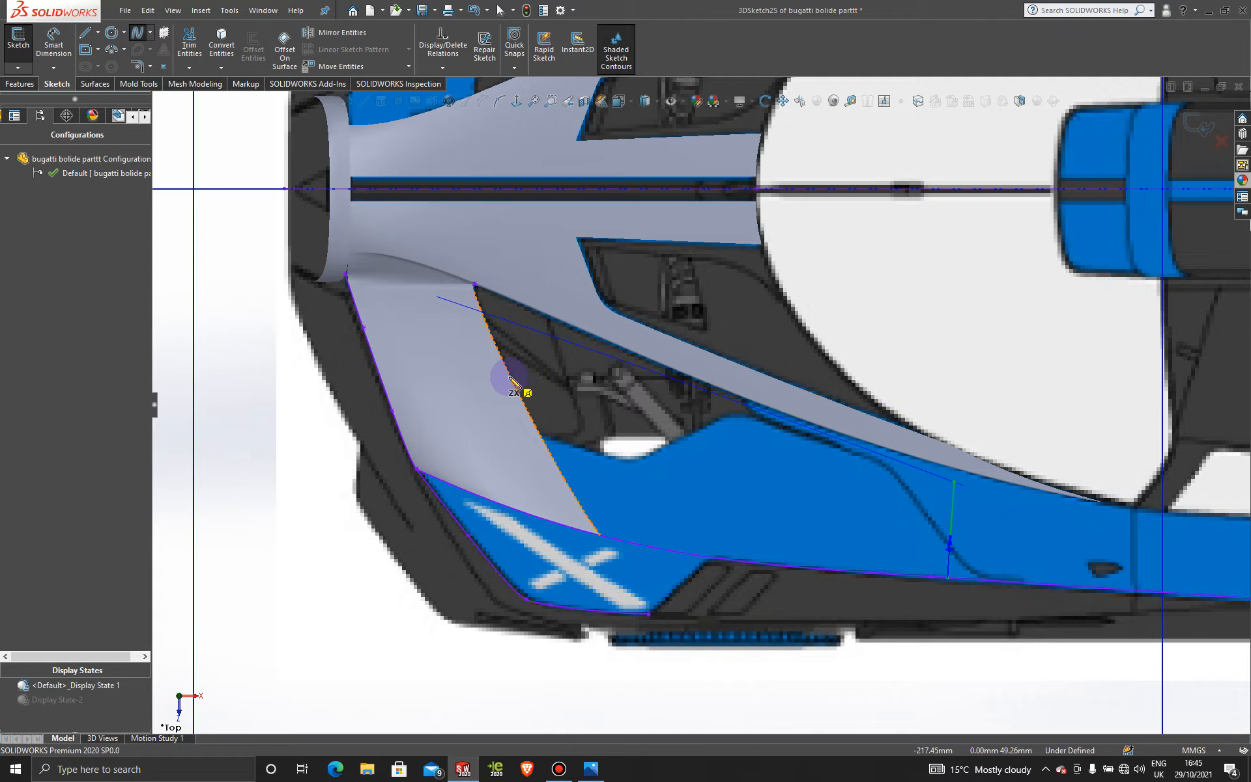
pyautogui.click(593, 353)
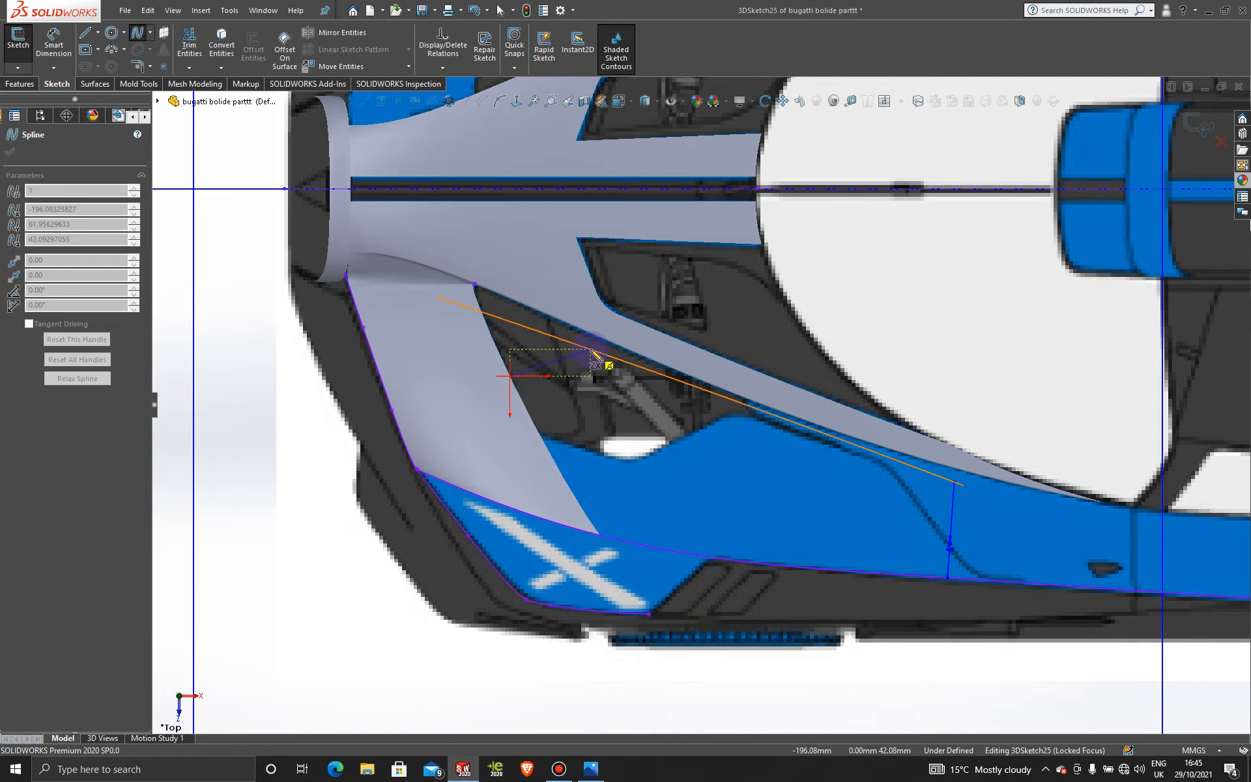
pyautogui.click(593, 354)
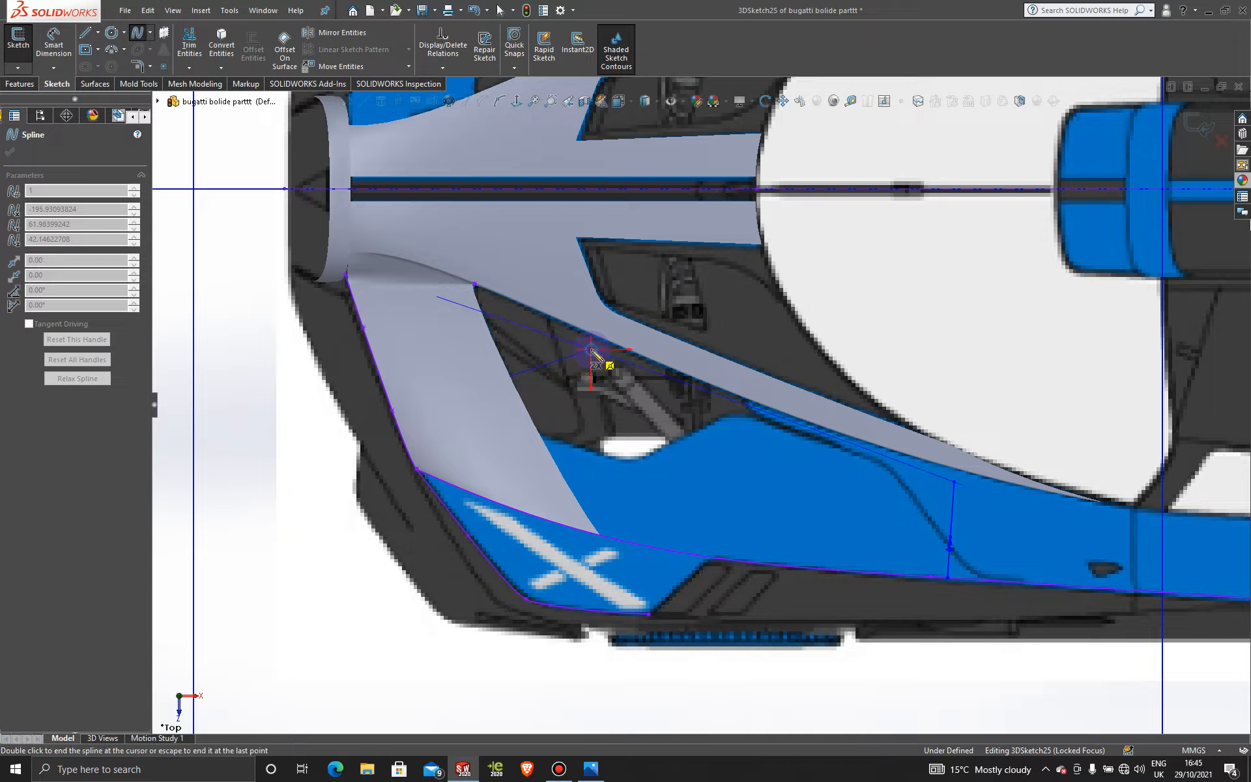
pyautogui.press('Escape')
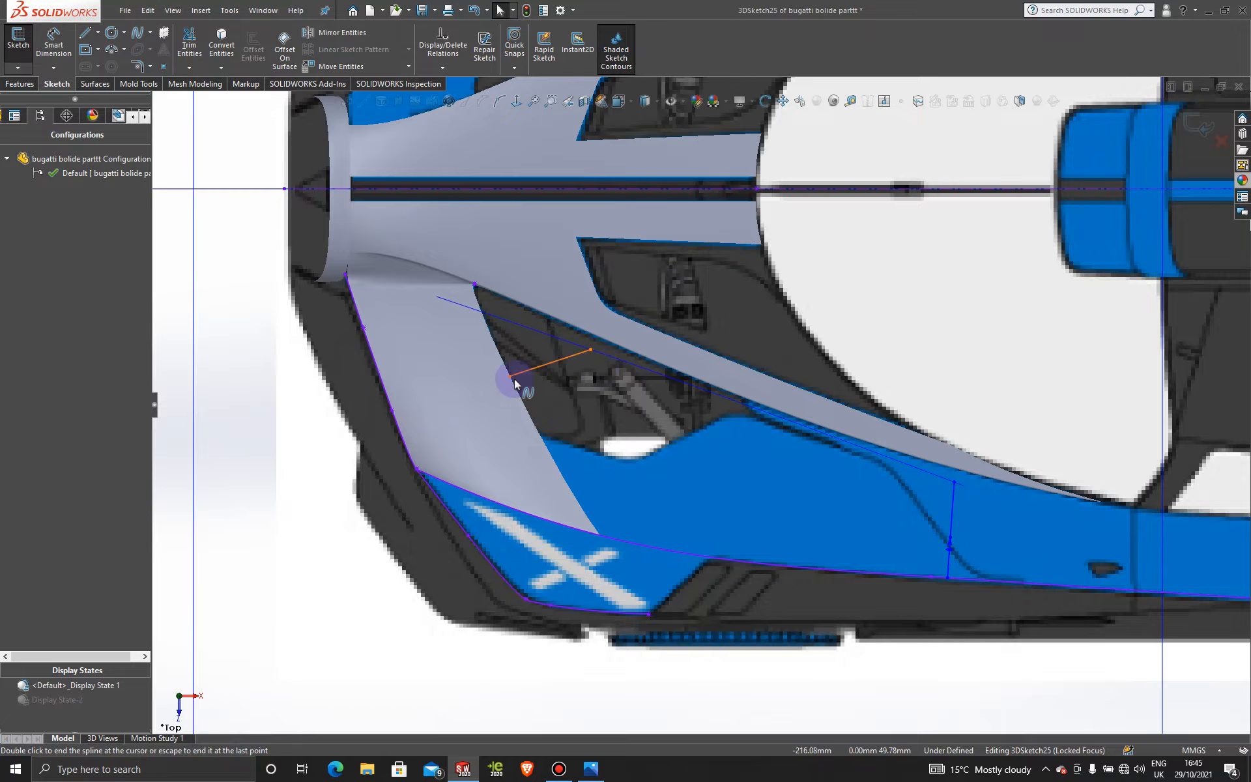
# - Try to make the short spline tangent to the narrow extended face along the fender panel's rear edge
pyautogui.scroll(-4, 487, 377)
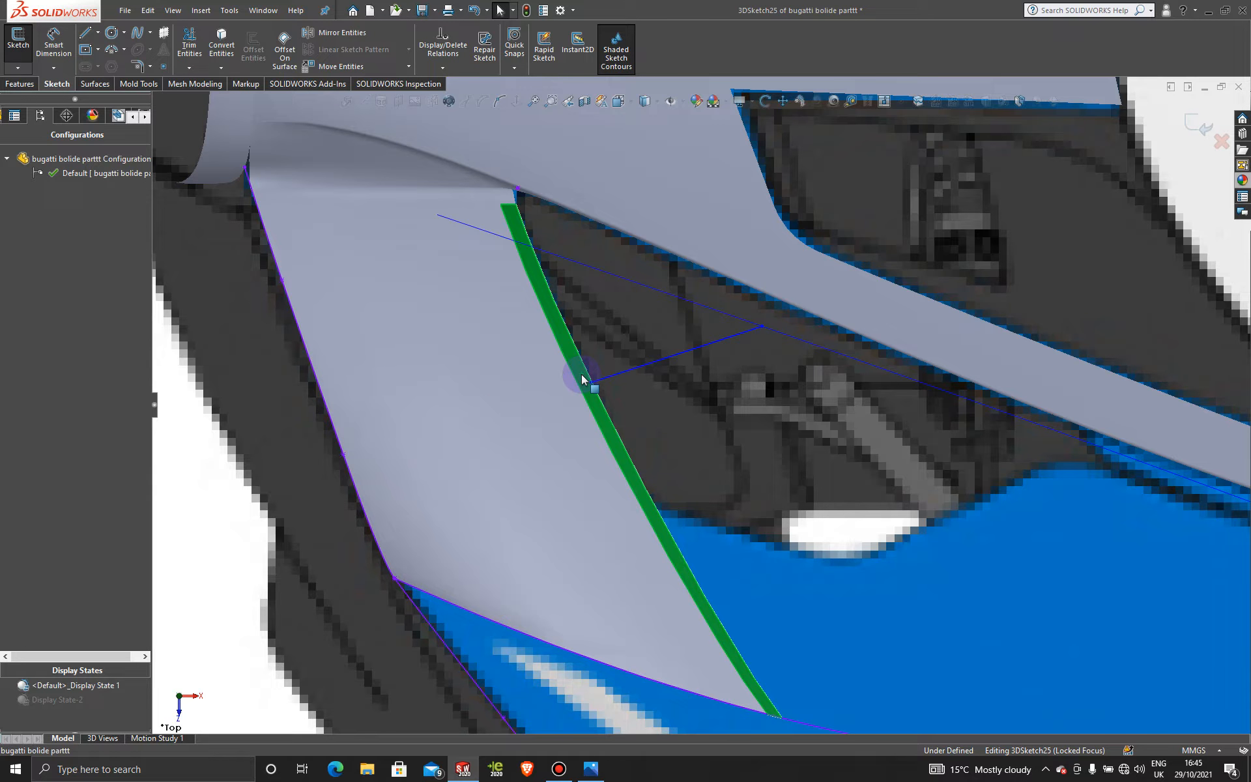
pyautogui.keyDown('ctrl'); pyautogui.click(634, 374); pyautogui.keyUp('ctrl')
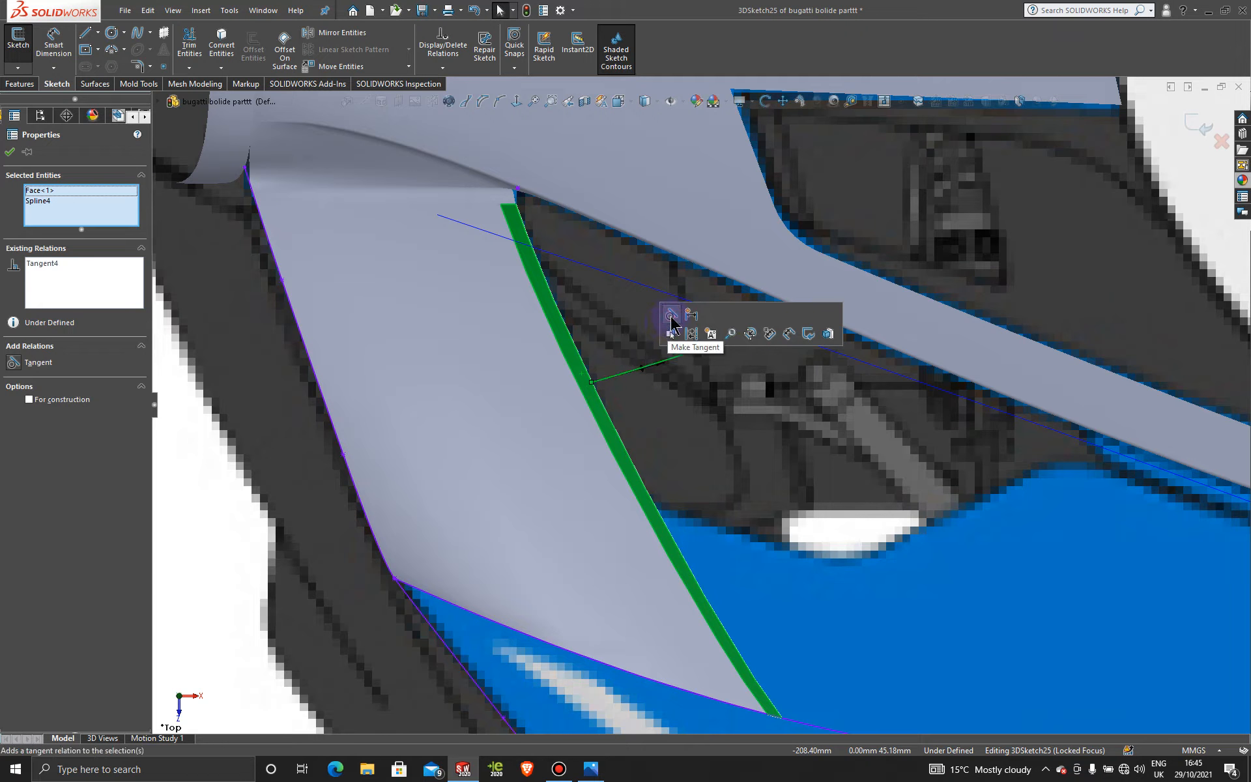
pyautogui.click(9, 151)
pyautogui.scroll(3, 749, 443)
pyautogui.moveTo(732, 472)
pyautogui.mouseDown(button='middle')
pyautogui.moveTo(700, 321)
pyautogui.moveTo(662, 245)
pyautogui.moveTo(714, 274)
pyautogui.moveTo(841, 293)
pyautogui.moveTo(867, 352)
pyautogui.moveTo(869, 246)
pyautogui.moveTo(912, 206)
pyautogui.moveTo(659, 196)
pyautogui.moveTo(709, 228)
pyautogui.moveTo(626, 414)
pyautogui.moveTo(749, 363)
pyautogui.moveTo(796, 452)
pyautogui.moveTo(686, 430)
pyautogui.moveTo(712, 382)
pyautogui.moveTo(718, 419)
pyautogui.moveTo(718, 400)
pyautogui.moveTo(751, 441)
pyautogui.moveTo(619, 369)
pyautogui.moveTo(678, 394)
pyautogui.moveTo(760, 385)
pyautogui.moveTo(772, 477)
pyautogui.moveTo(718, 400)
pyautogui.moveTo(740, 404)
pyautogui.mouseUp(button='middle')
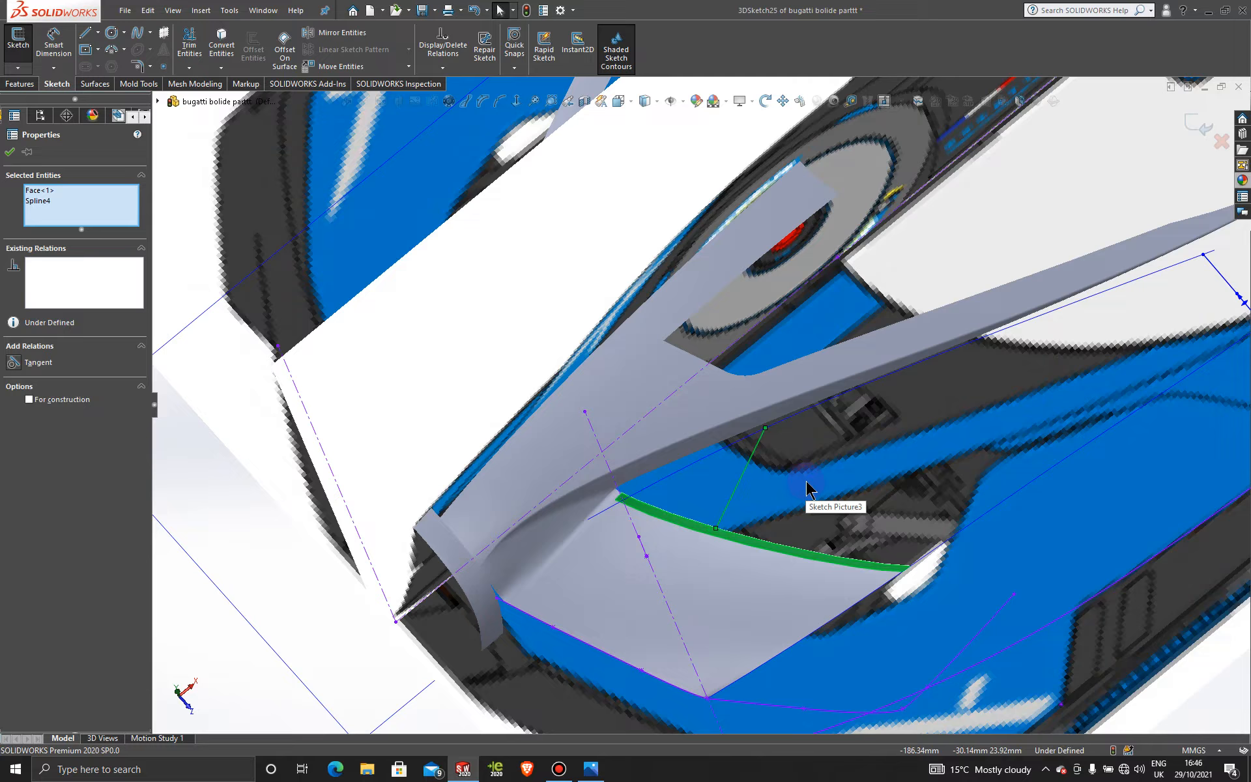
pyautogui.click(1005, 187)
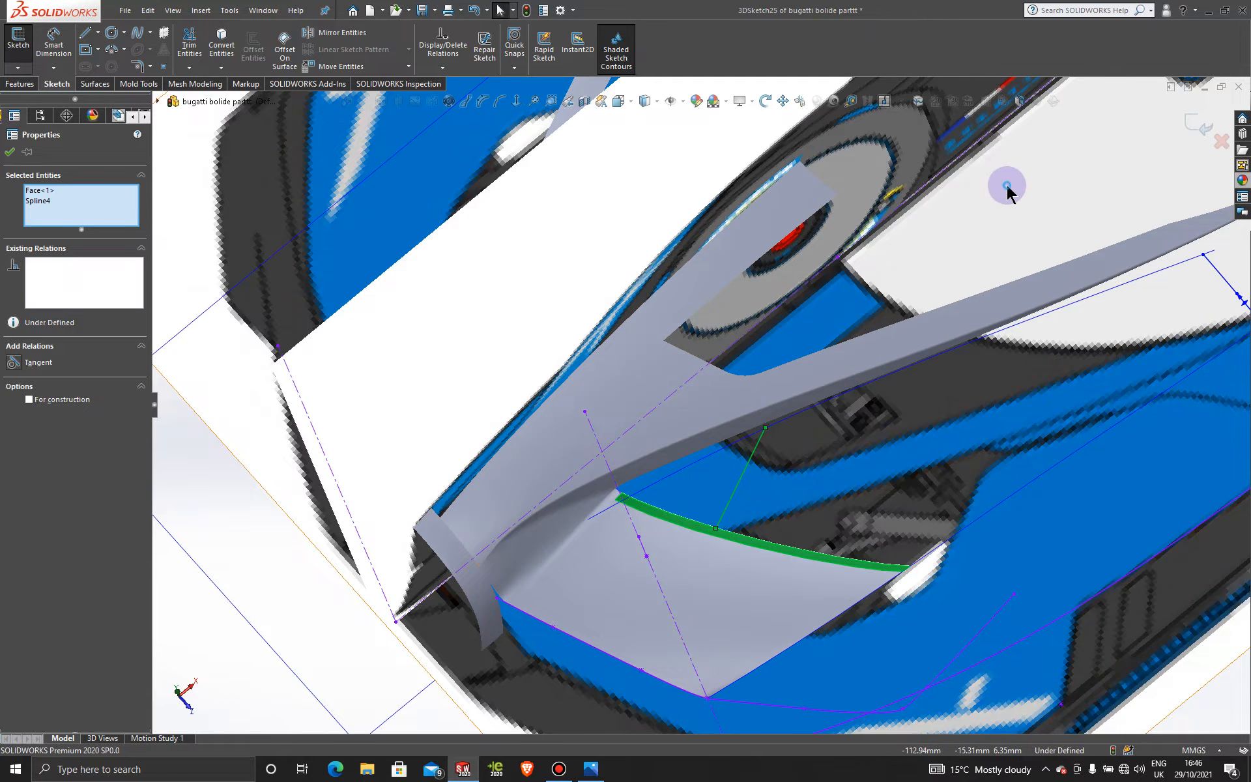
# - Try to make the short spline tangent to the large main face of the fender panel
pyautogui.click(686, 592)
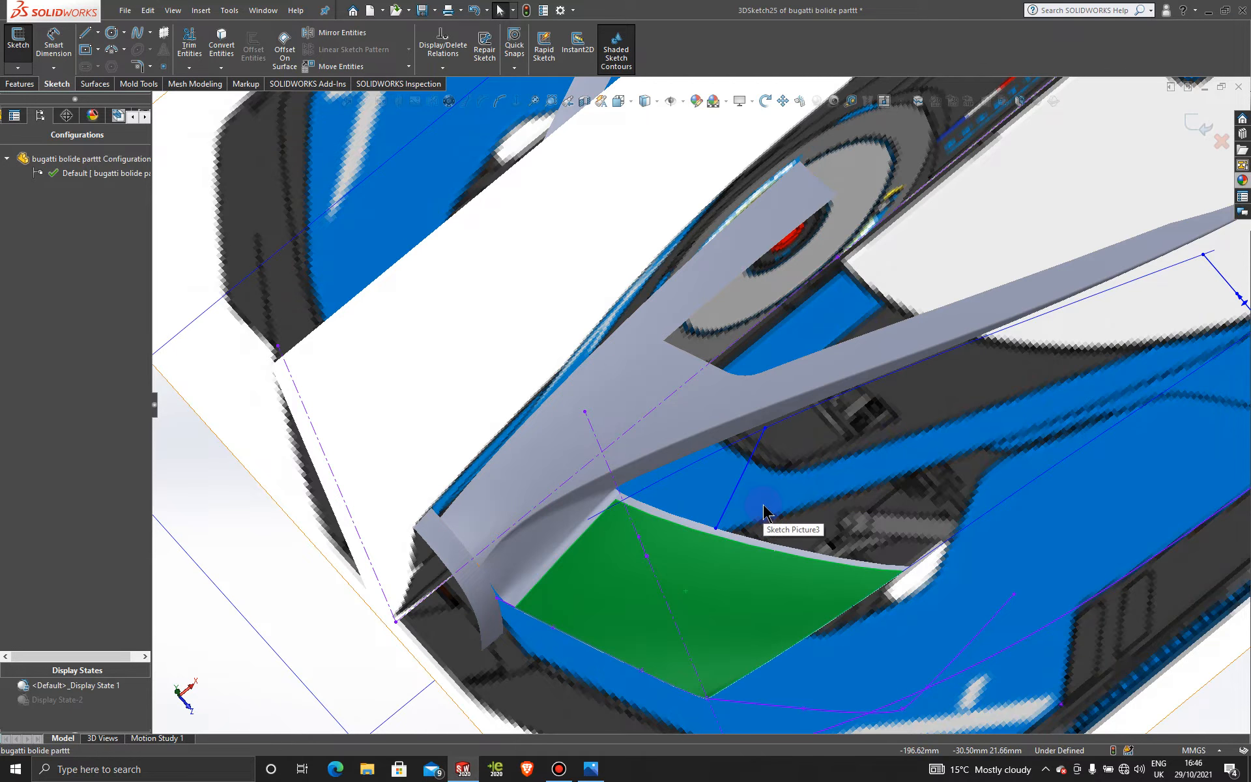
pyautogui.keyDown('ctrl'); pyautogui.click(732, 497); pyautogui.keyUp('ctrl')
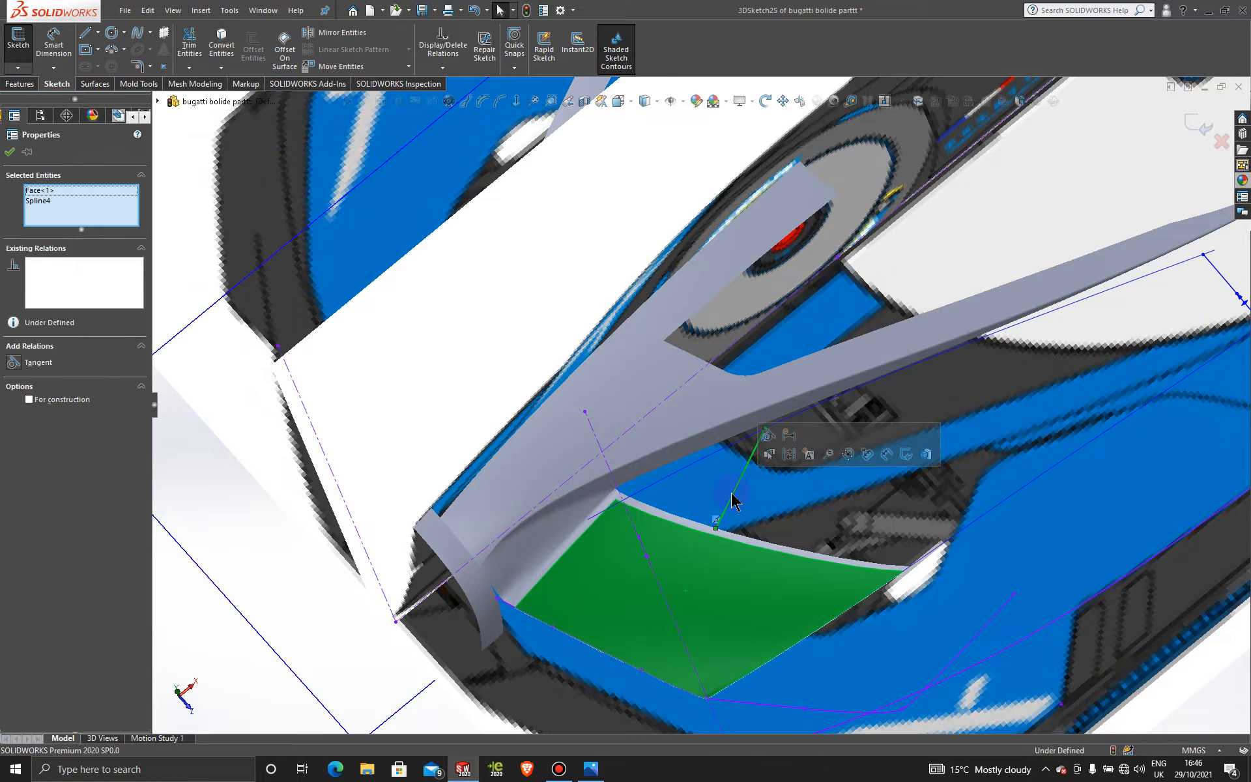
pyautogui.click(771, 437)
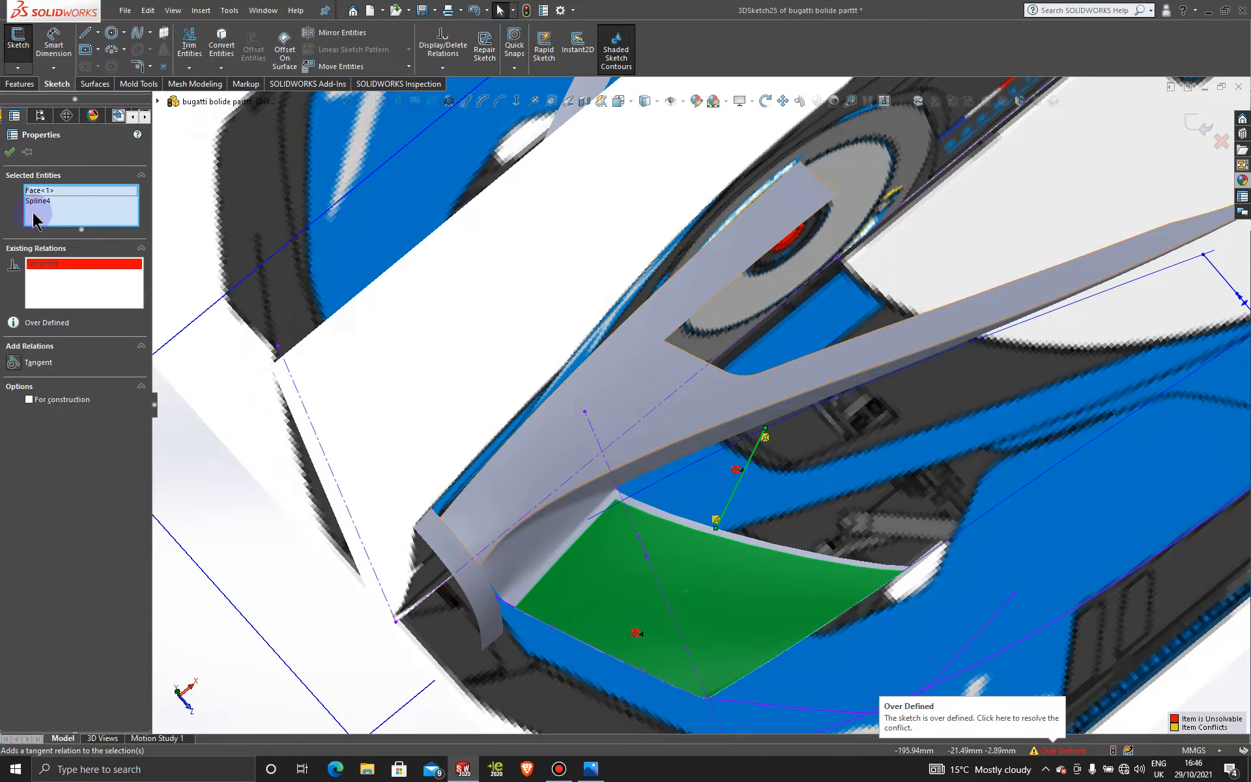
# - Delete the tangent relation between the short spline and the main panel face, and clear the selected entities
pyautogui.rightClick(81, 297)
pyautogui.click(116, 298)
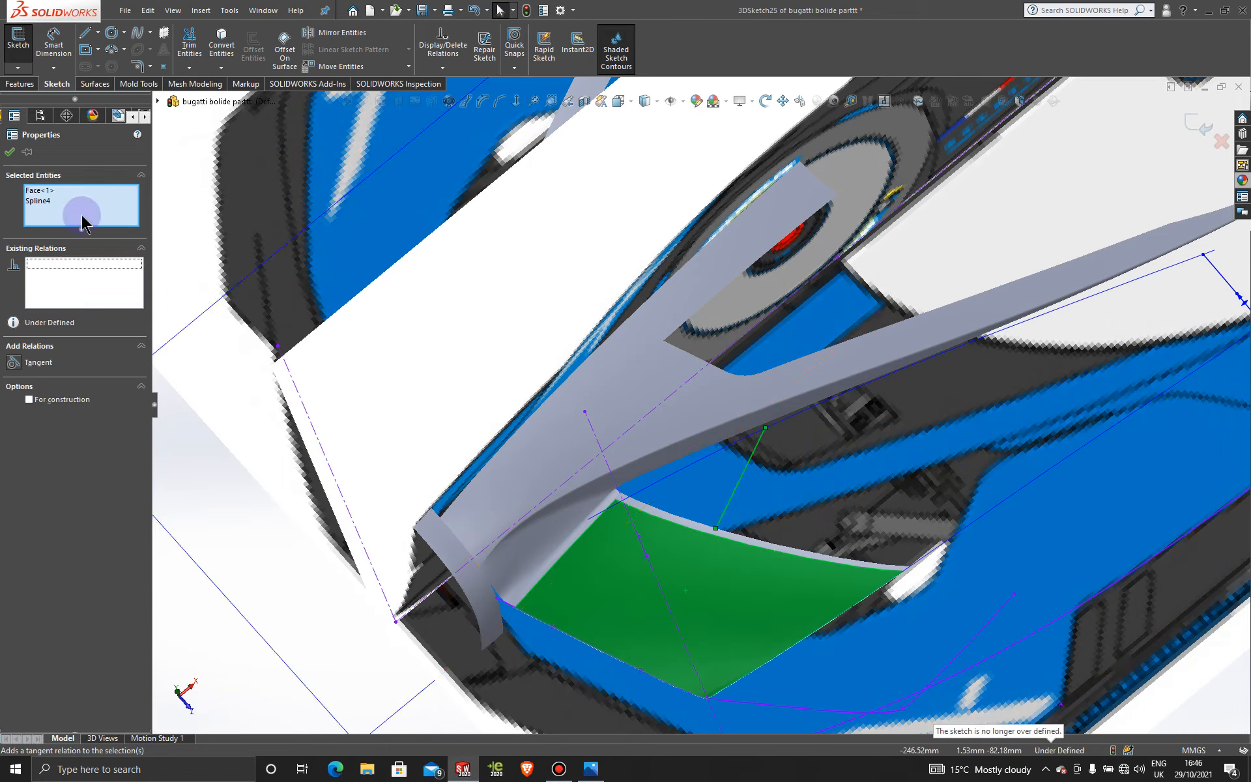
pyautogui.rightClick(91, 205)
pyautogui.click(111, 210)
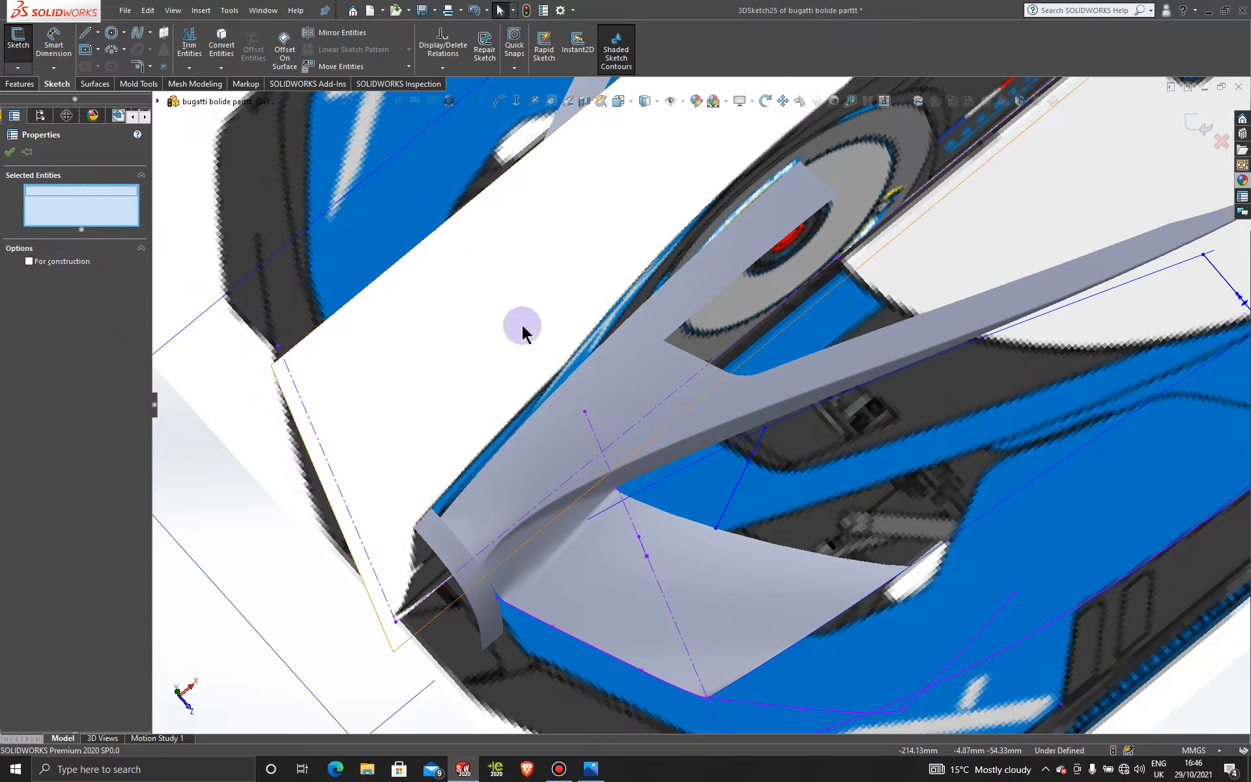
# - Delete the short spline that starts at the fender panel's rear edge and exit the 3D sketch
pyautogui.scroll(2, 841, 489)
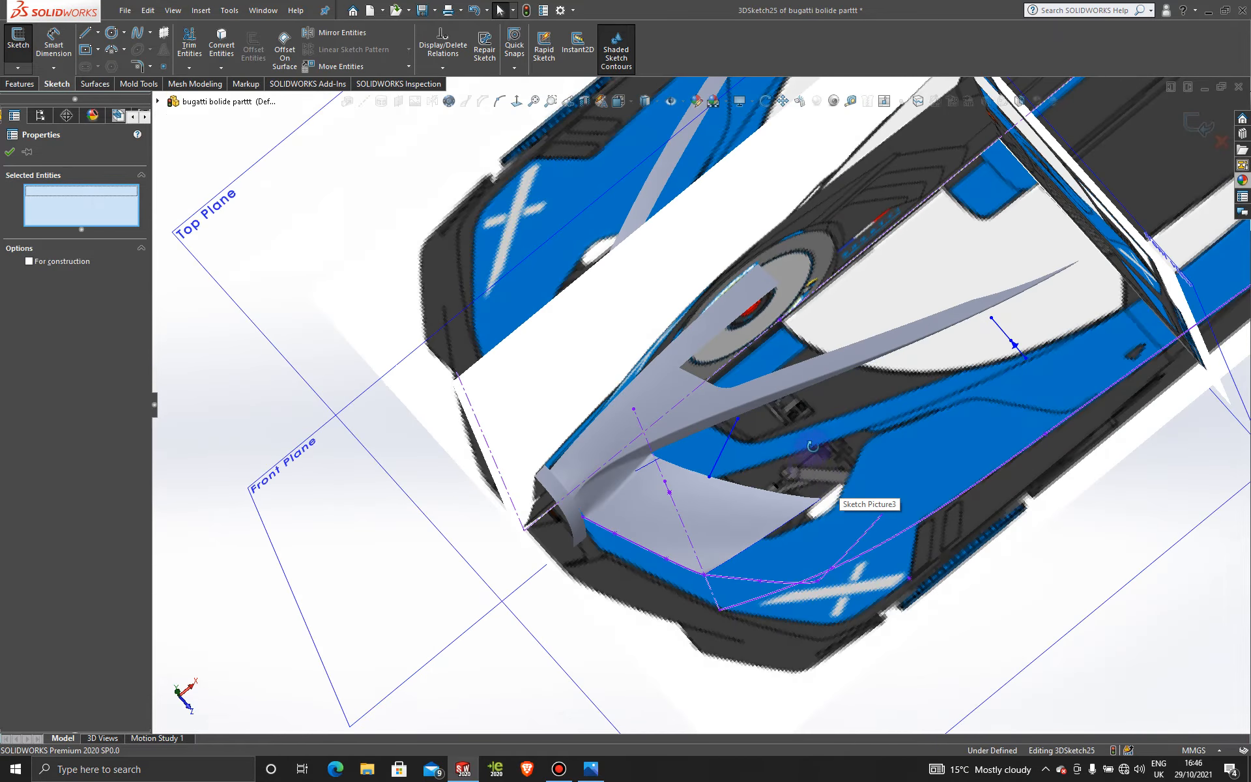
pyautogui.moveTo(812, 446); pyautogui.dragTo(707, 400, button='middle')
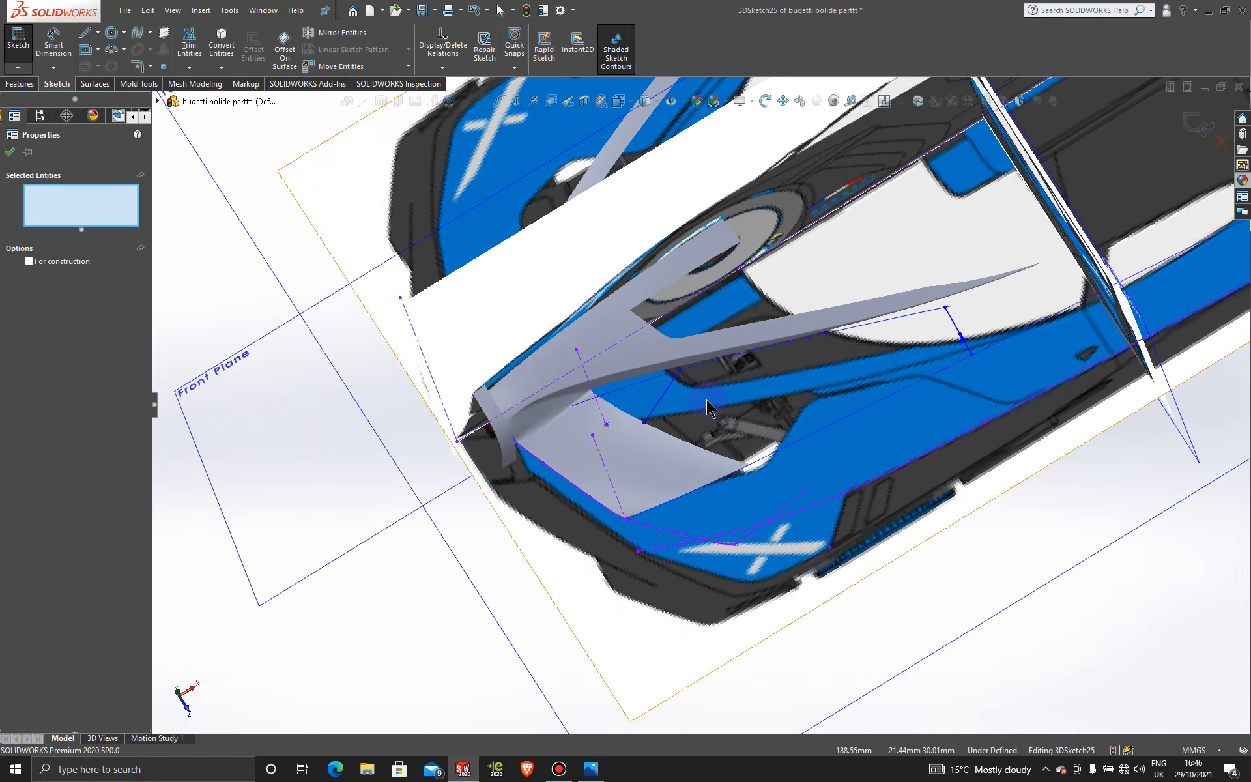
pyautogui.scroll(-5, 707, 400)
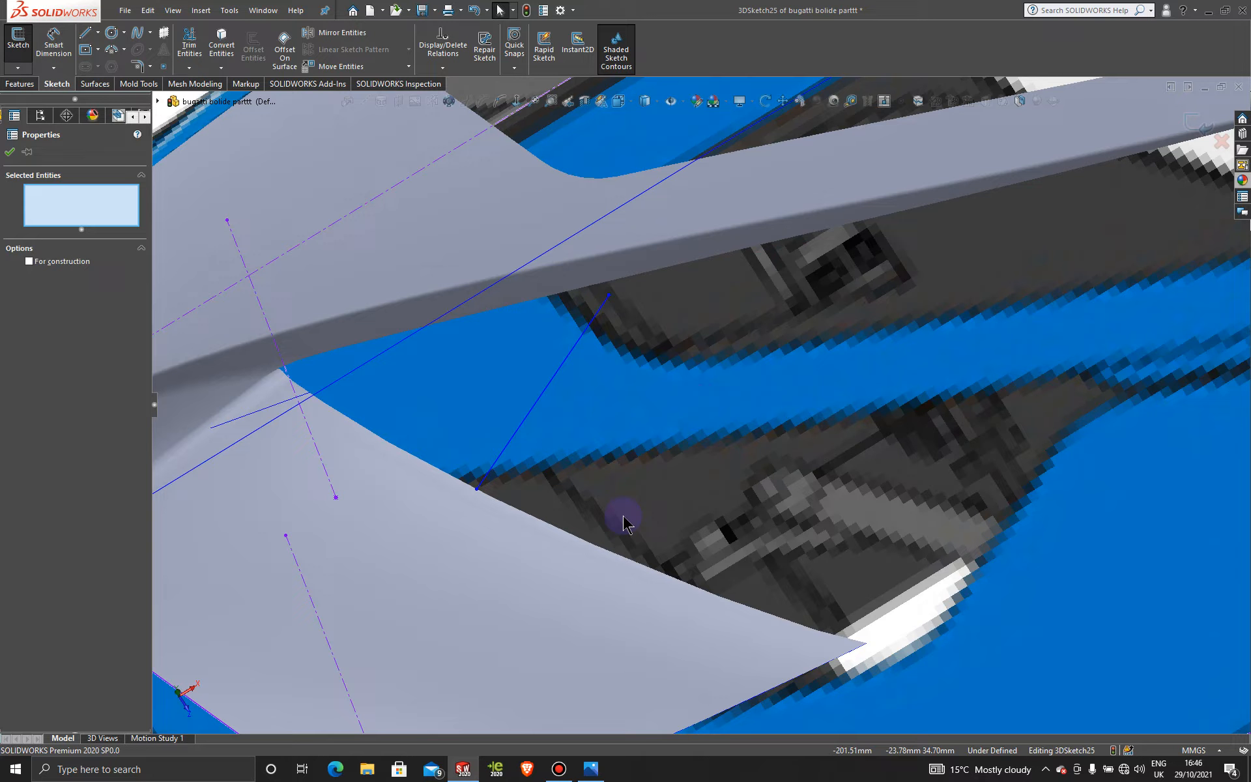
pyautogui.moveTo(624, 521)
pyautogui.mouseDown(button='middle')
pyautogui.moveTo(637, 502)
pyautogui.moveTo(728, 580)
pyautogui.moveTo(779, 506)
pyautogui.mouseUp(button='middle')
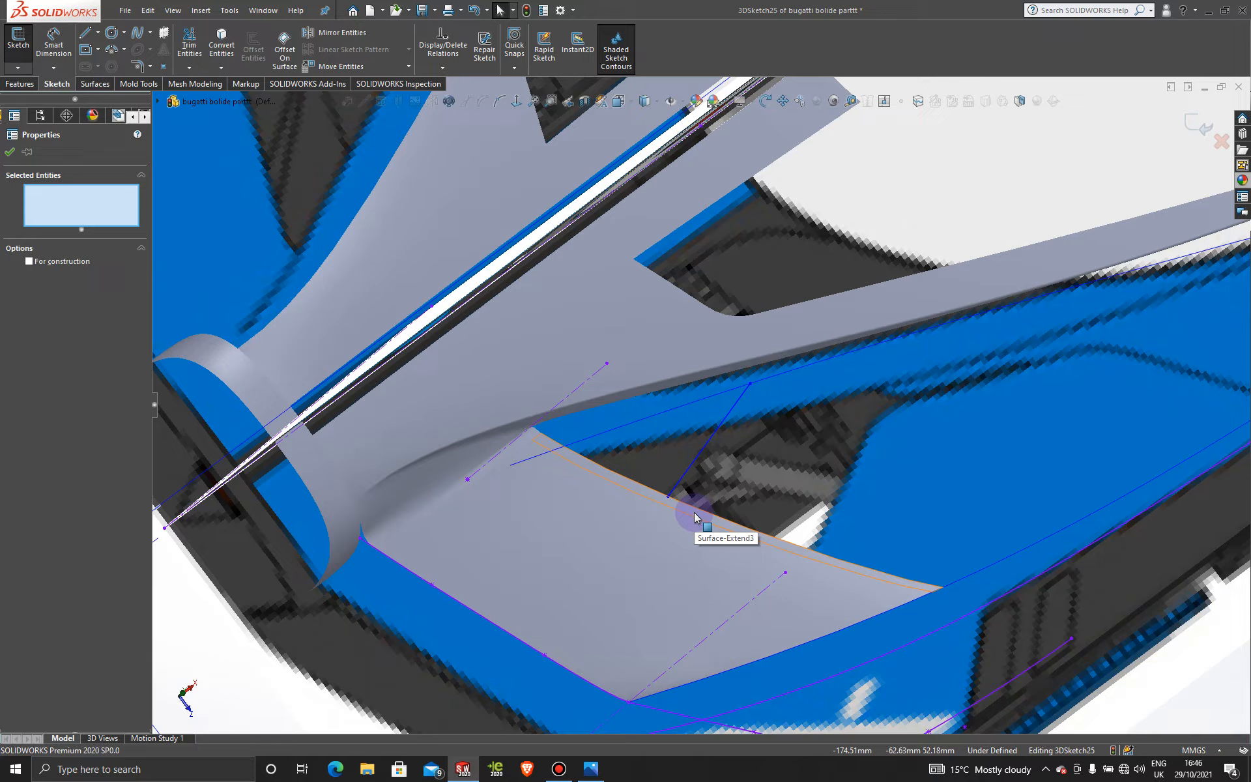
pyautogui.rightClick(696, 463)
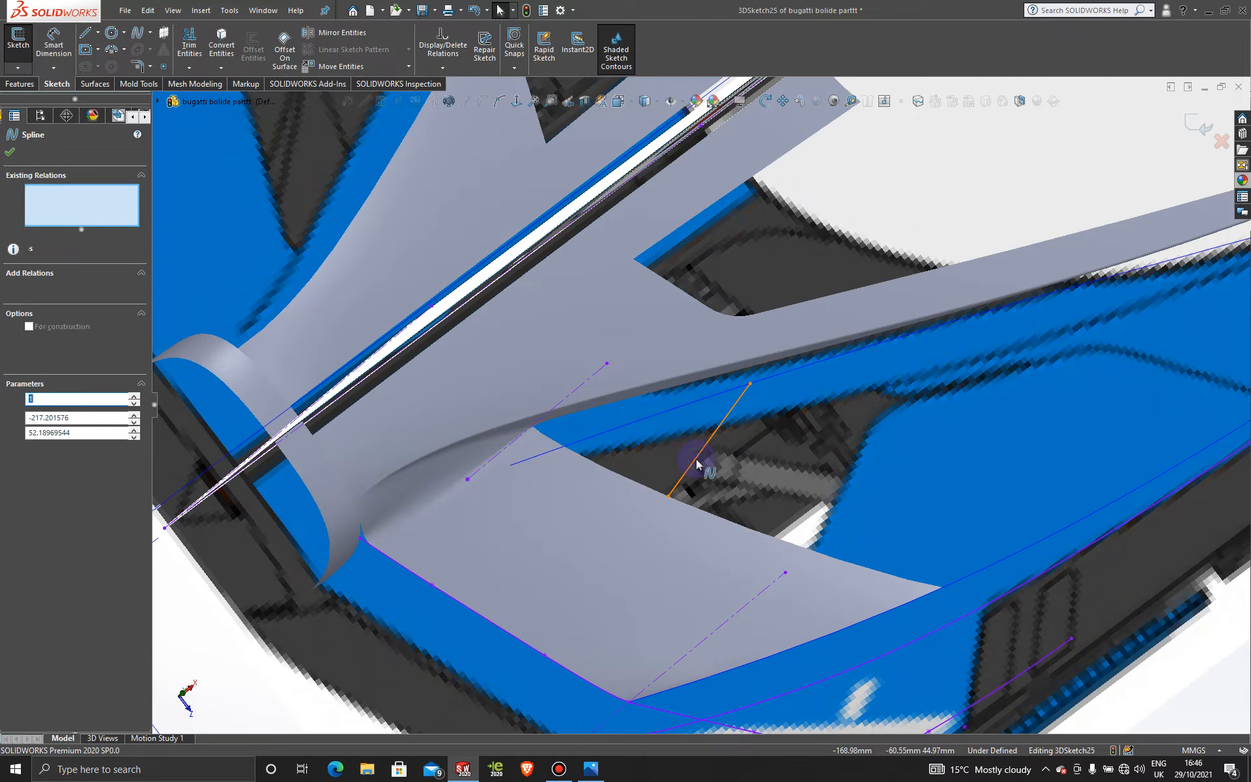
pyautogui.click(754, 722)
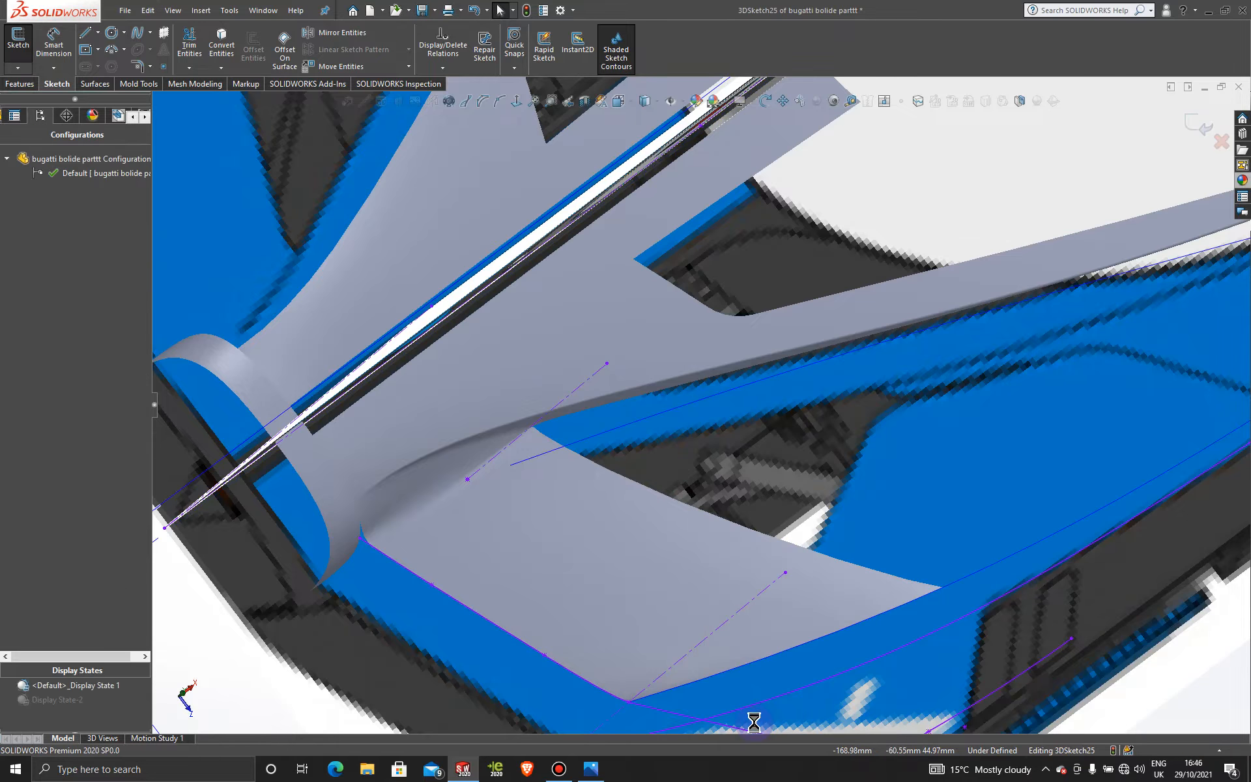
pyautogui.click(600, 475)
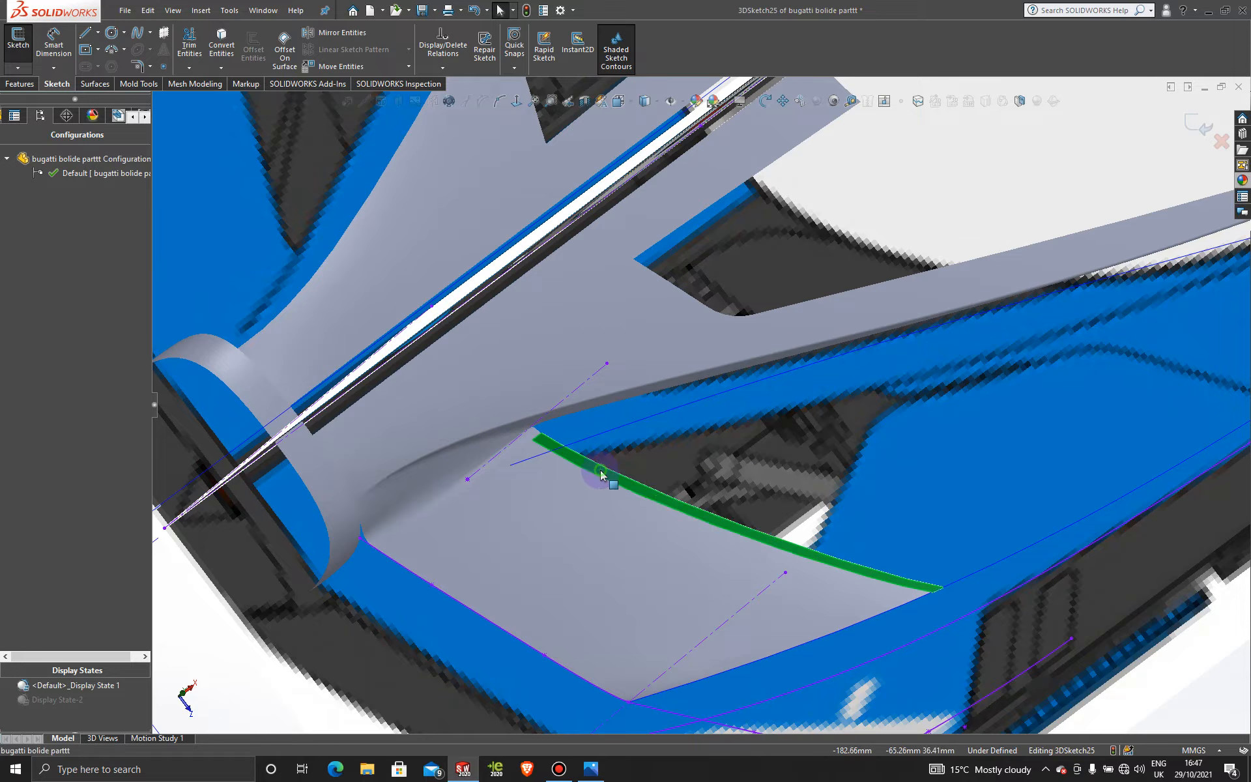
pyautogui.rightClick(600, 475)
pyautogui.click(1187, 123)
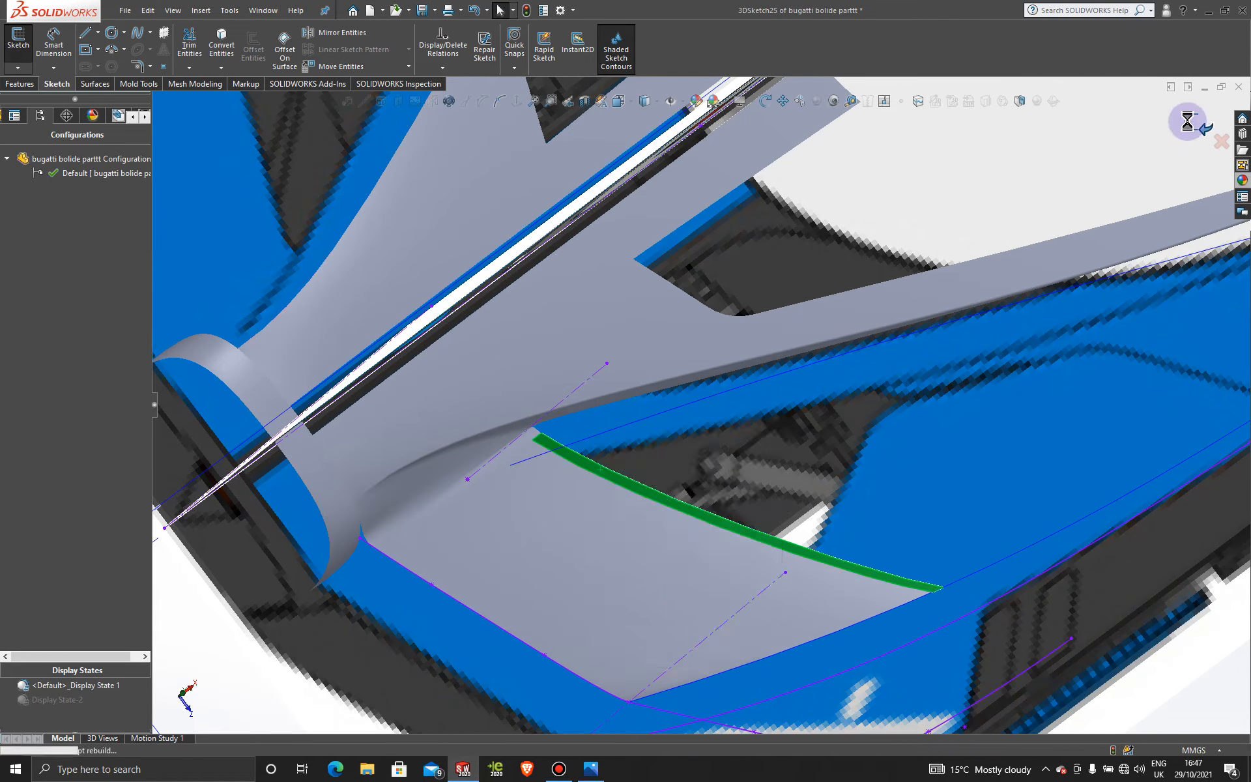
# - Leave the 3D sketch and delete the narrow surface extension along the fender panel's rear edge
pyautogui.click(1187, 123)
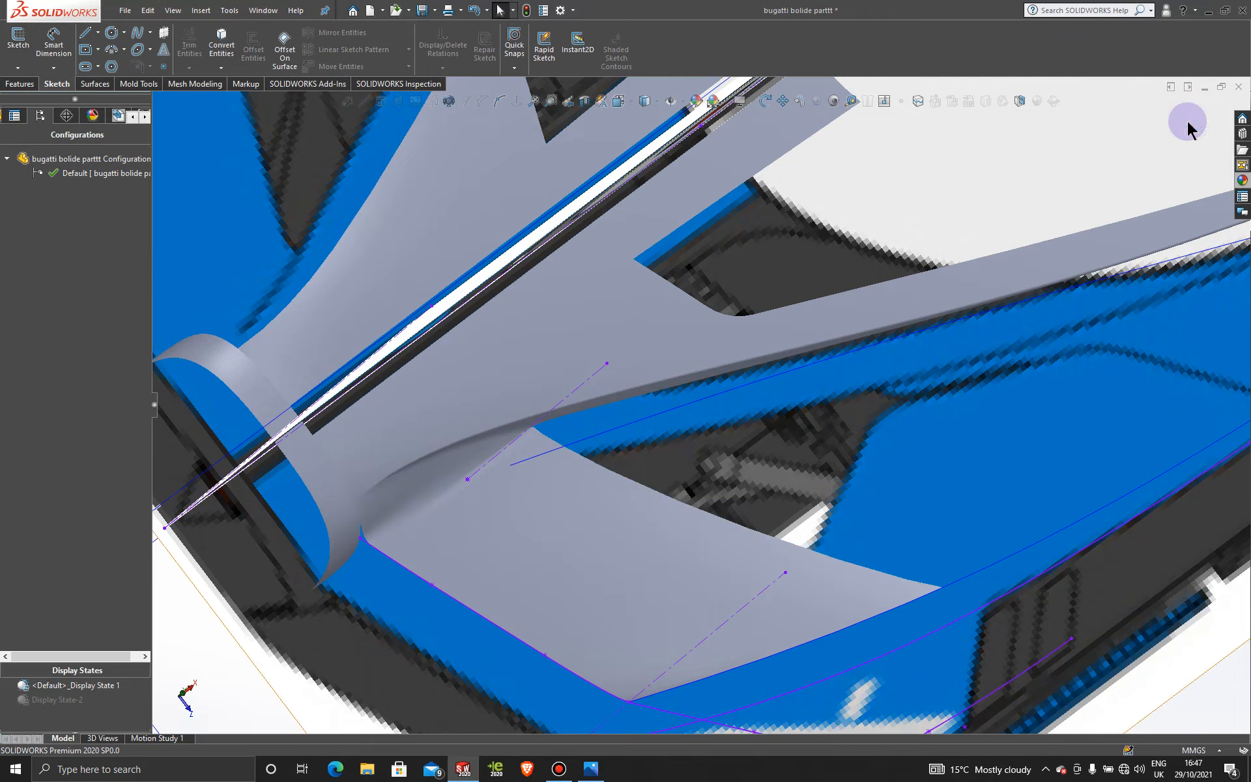
pyautogui.rightClick(657, 499)
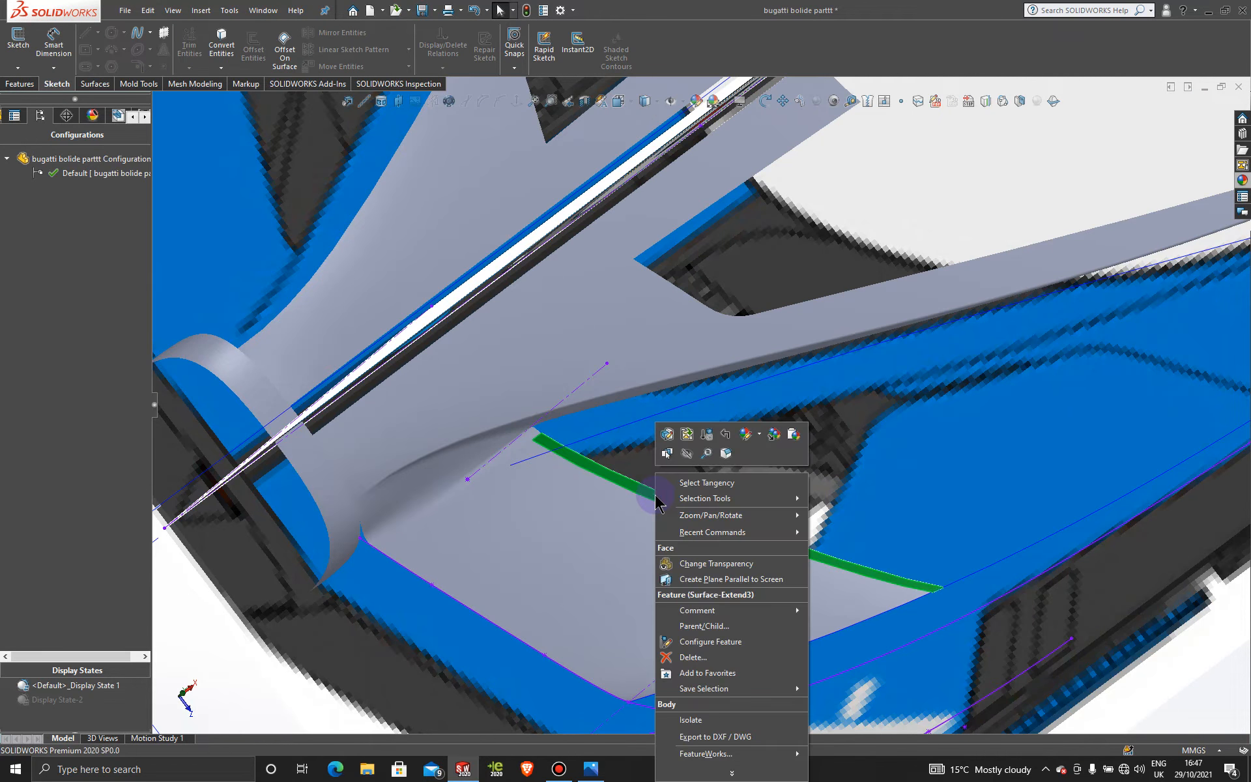
pyautogui.click(693, 657)
pyautogui.click(525, 179)
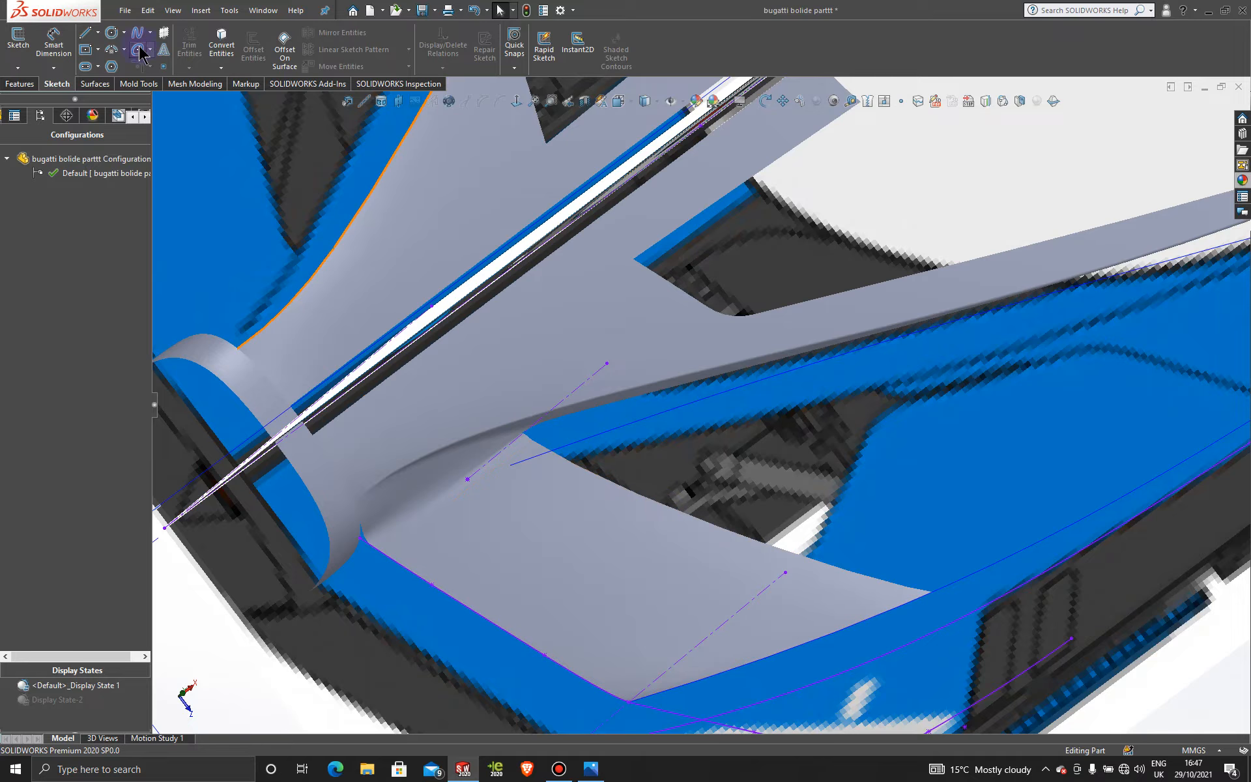
# - In a new 3D sketch, draw a two-point spline about 27 mm long from the fender panel's rear edge to the upper guide curve
pyautogui.click(25, 70)
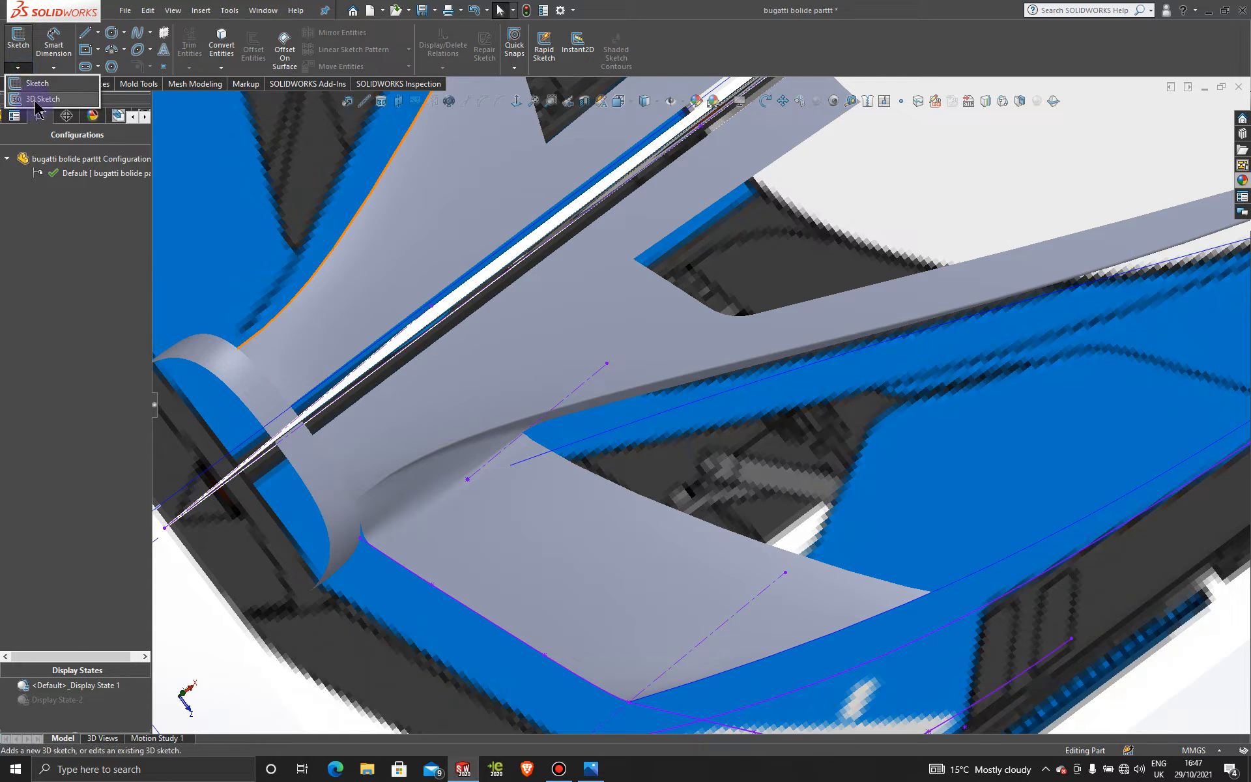
pyautogui.click(41, 106)
pyautogui.click(137, 36)
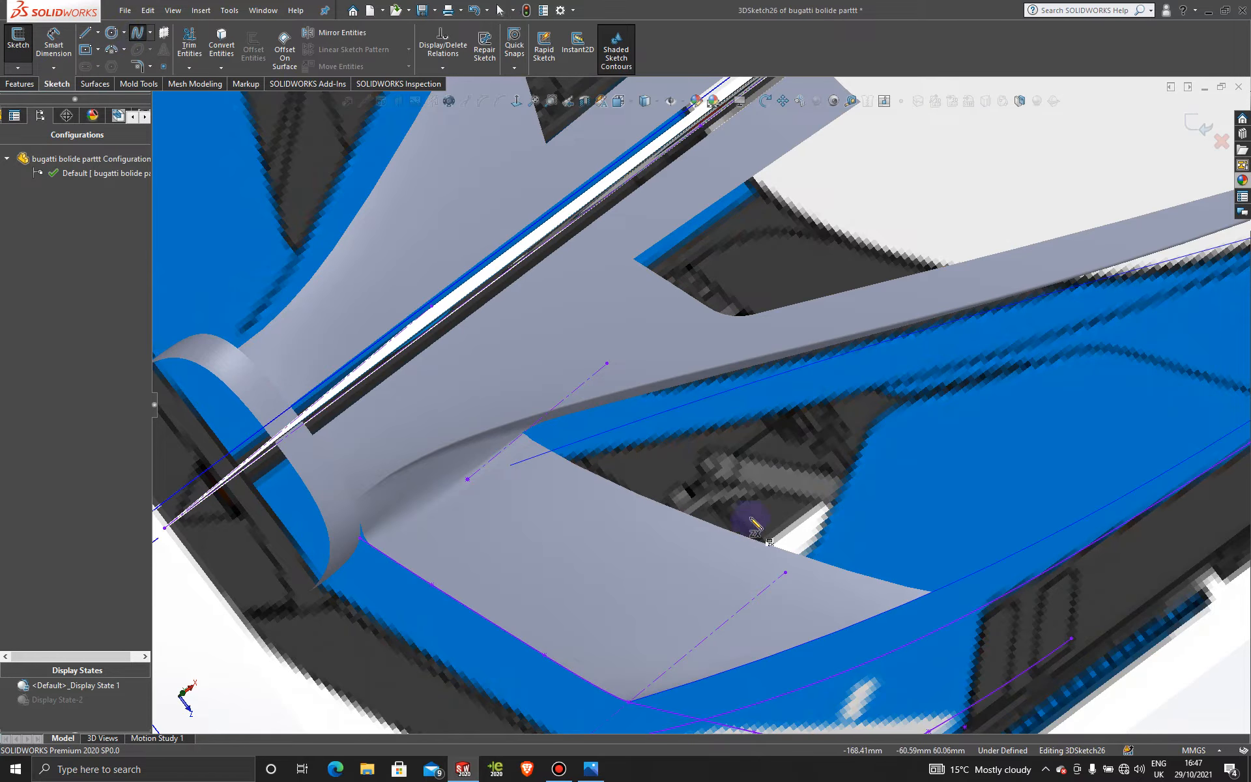
pyautogui.click(673, 508)
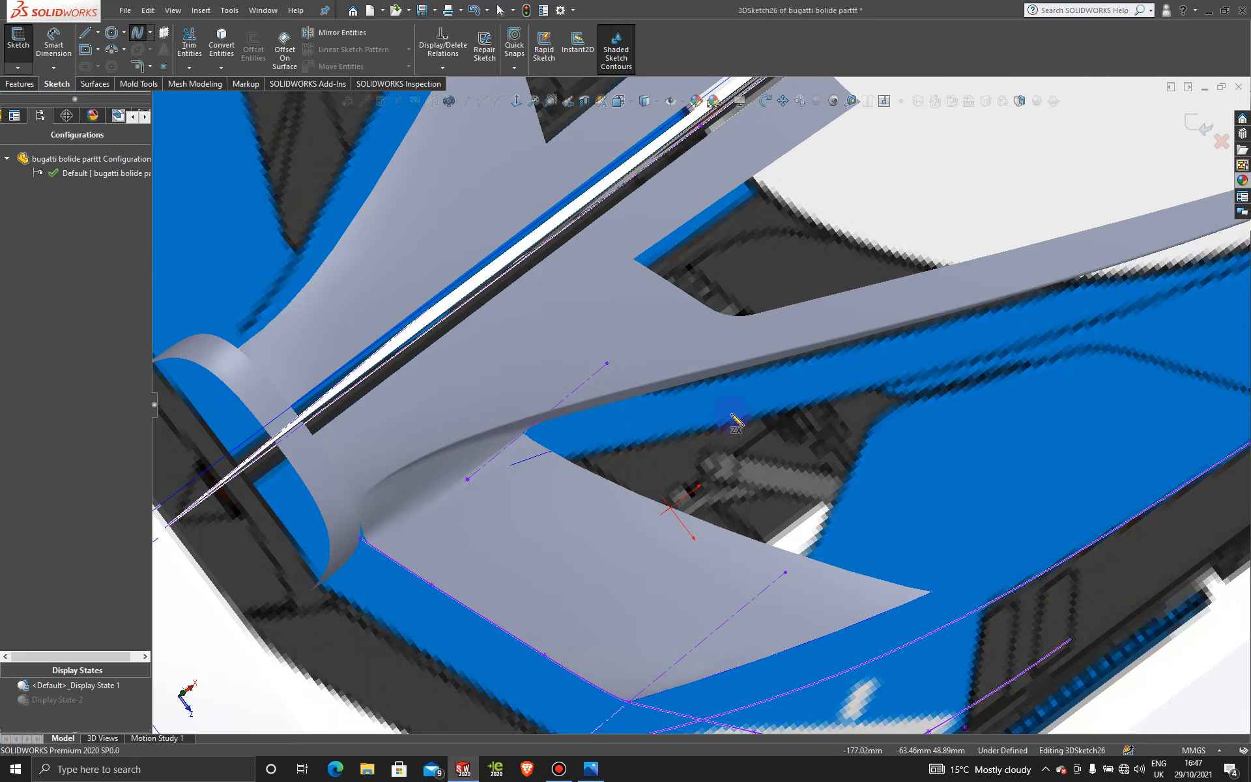
pyautogui.click(758, 382)
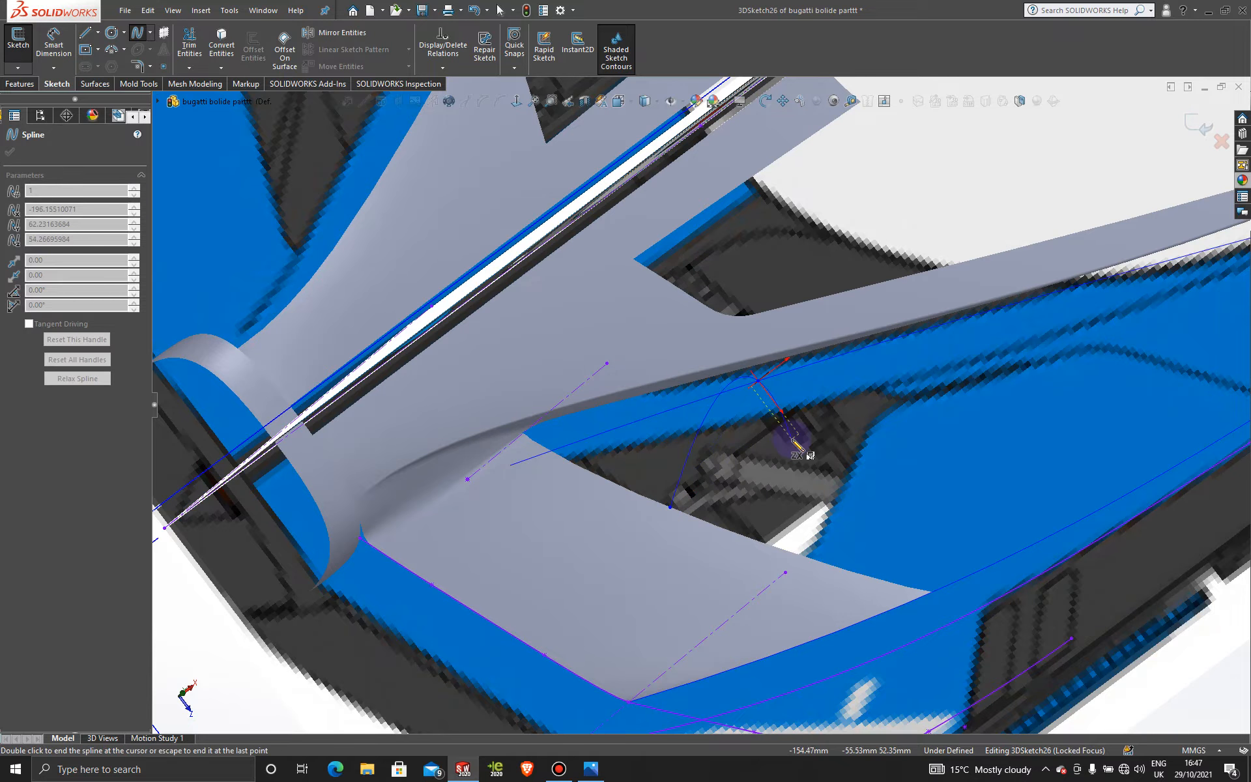
pyautogui.press('Escape')
pyautogui.press('Escape')
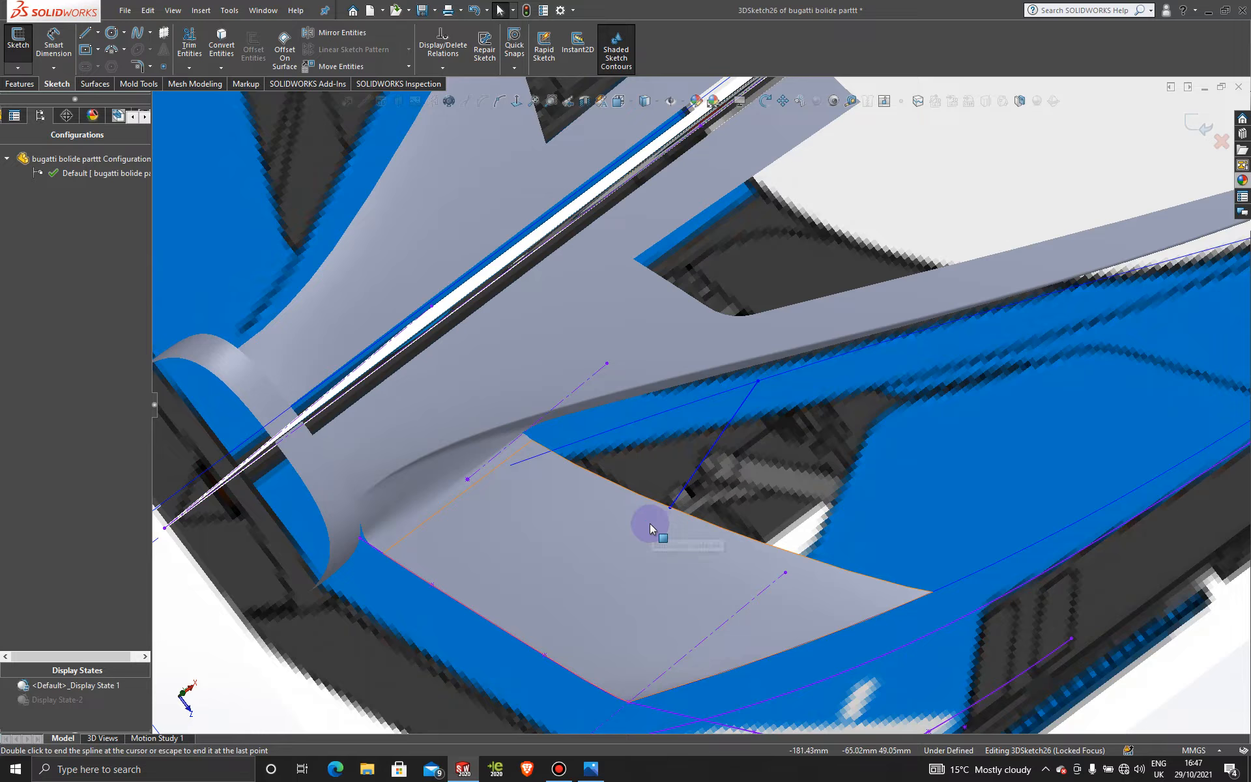
# - Make the short spline tangent to the large fender panel face
pyautogui.click(697, 479)
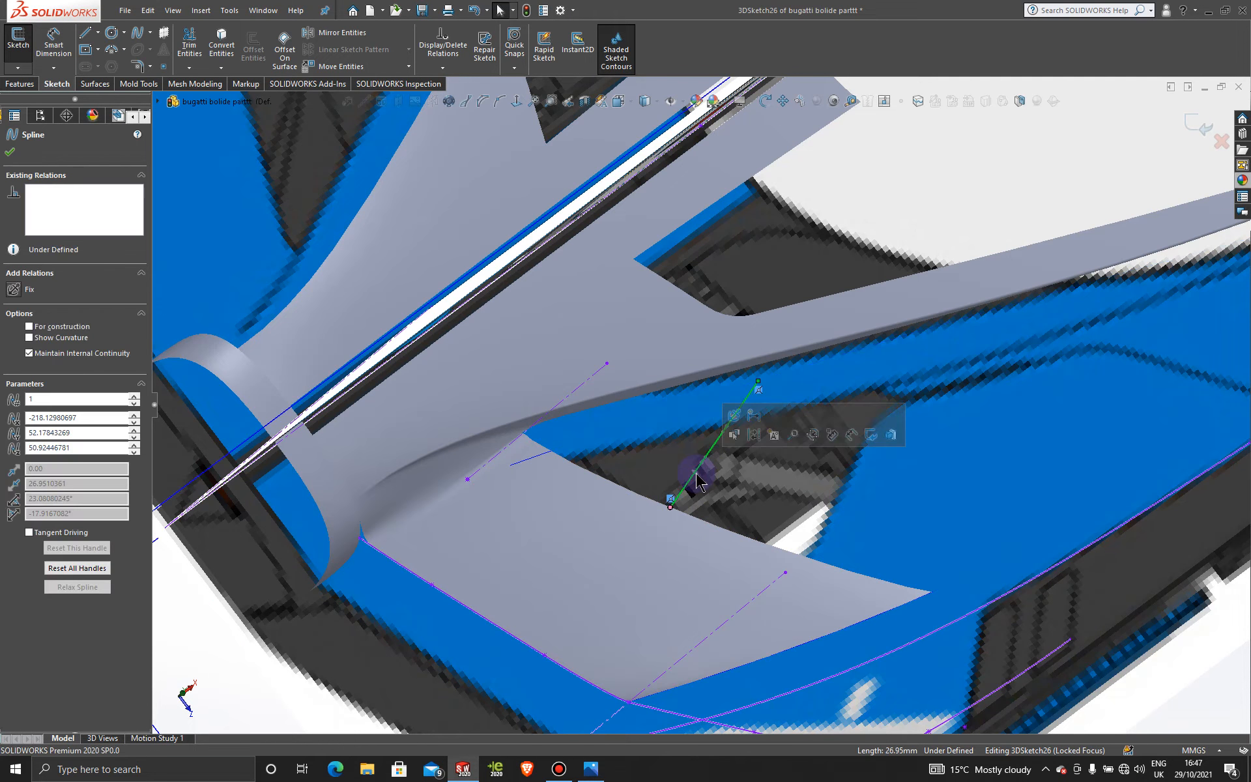
pyautogui.keyDown('ctrl'); pyautogui.click(648, 534); pyautogui.keyUp('ctrl')
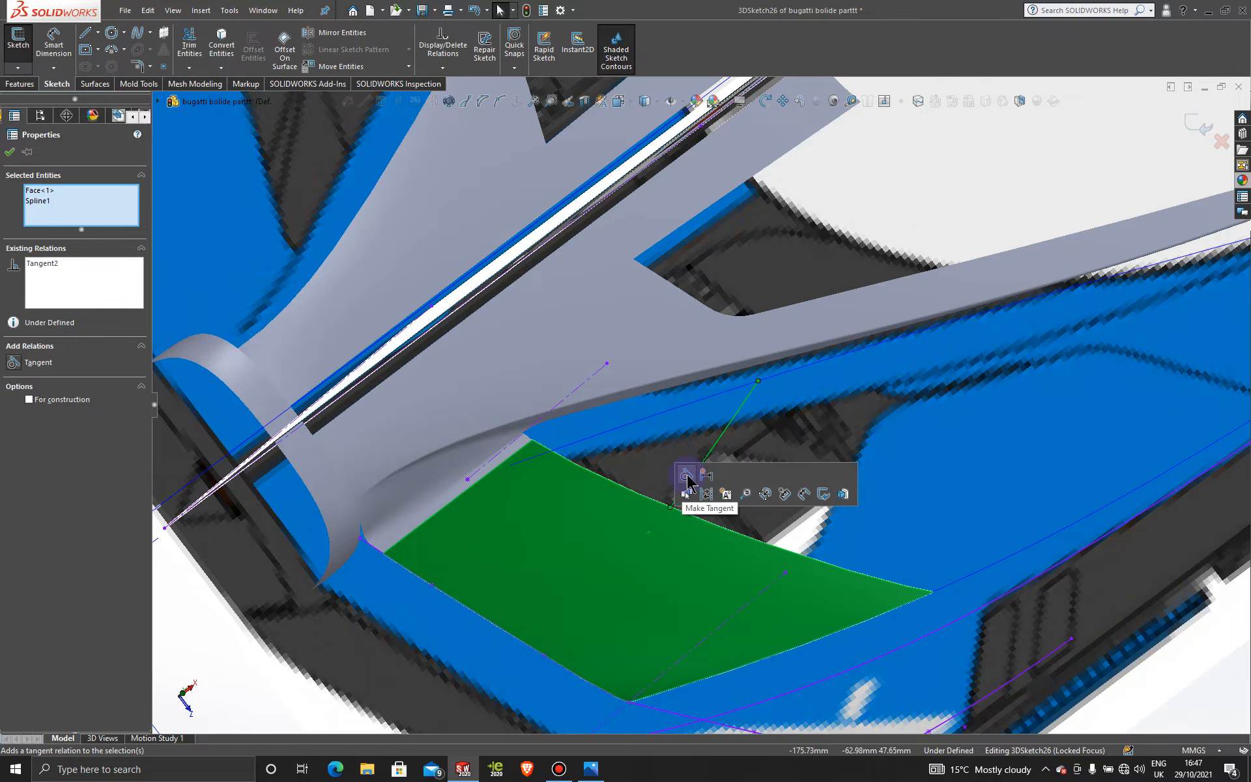
pyautogui.click(8, 152)
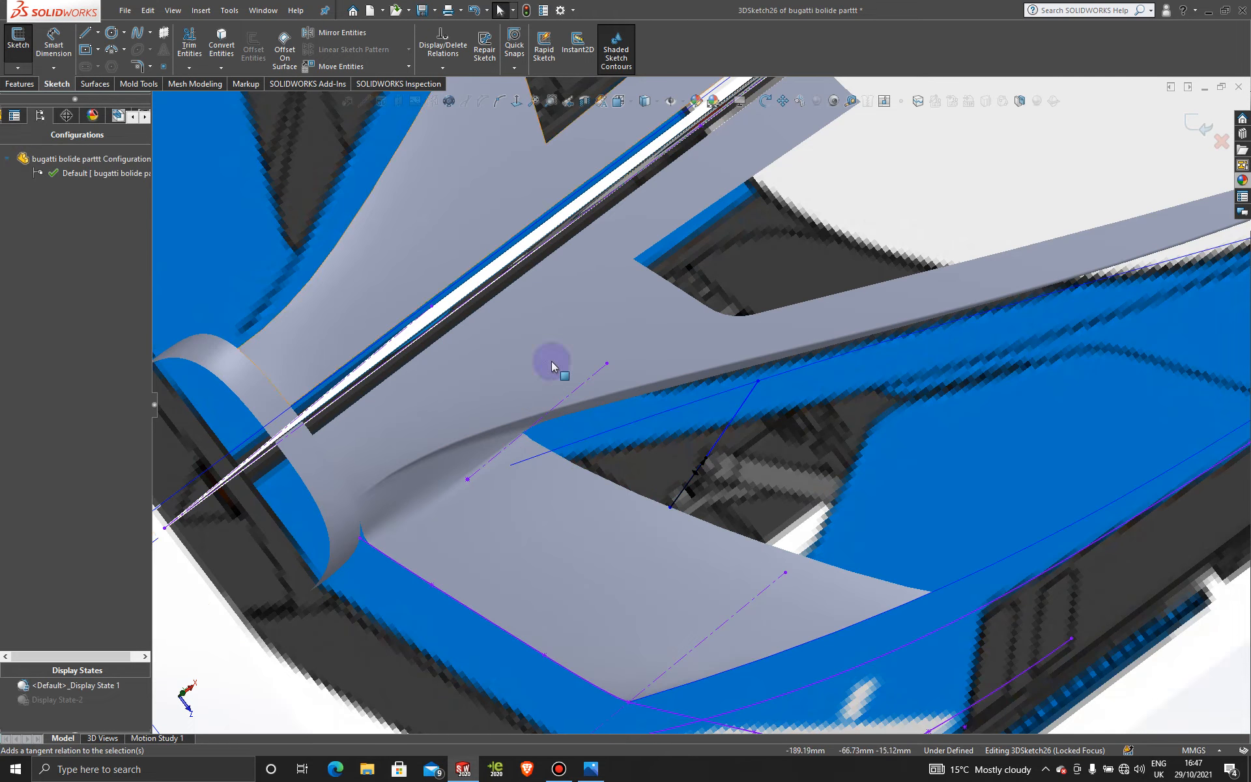
# - Check the spline against the top-view reference picture and activate Display State-2 to hide the reference pictures
pyautogui.scroll(3, 759, 463)
pyautogui.moveTo(740, 452); pyautogui.dragTo(820, 449, button='middle')
pyautogui.scroll(3, 737, 379)
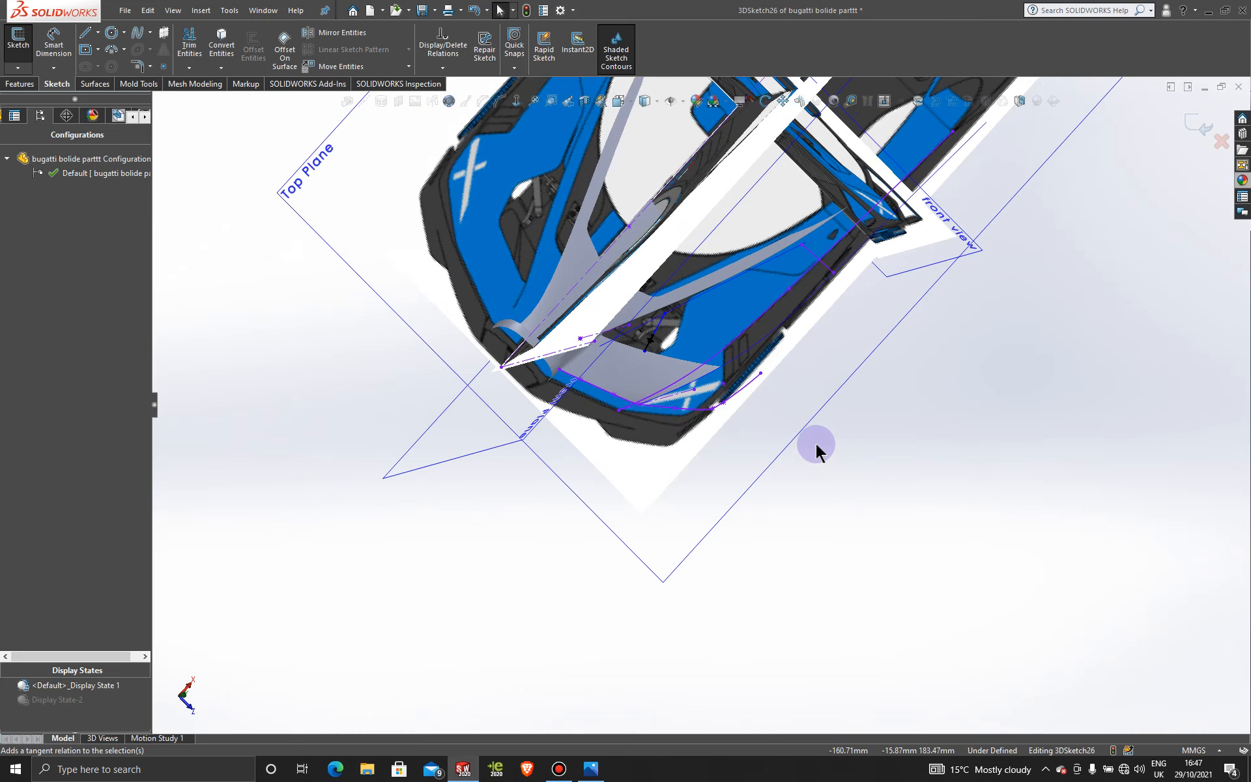
pyautogui.press('space')
pyautogui.click(647, 507)
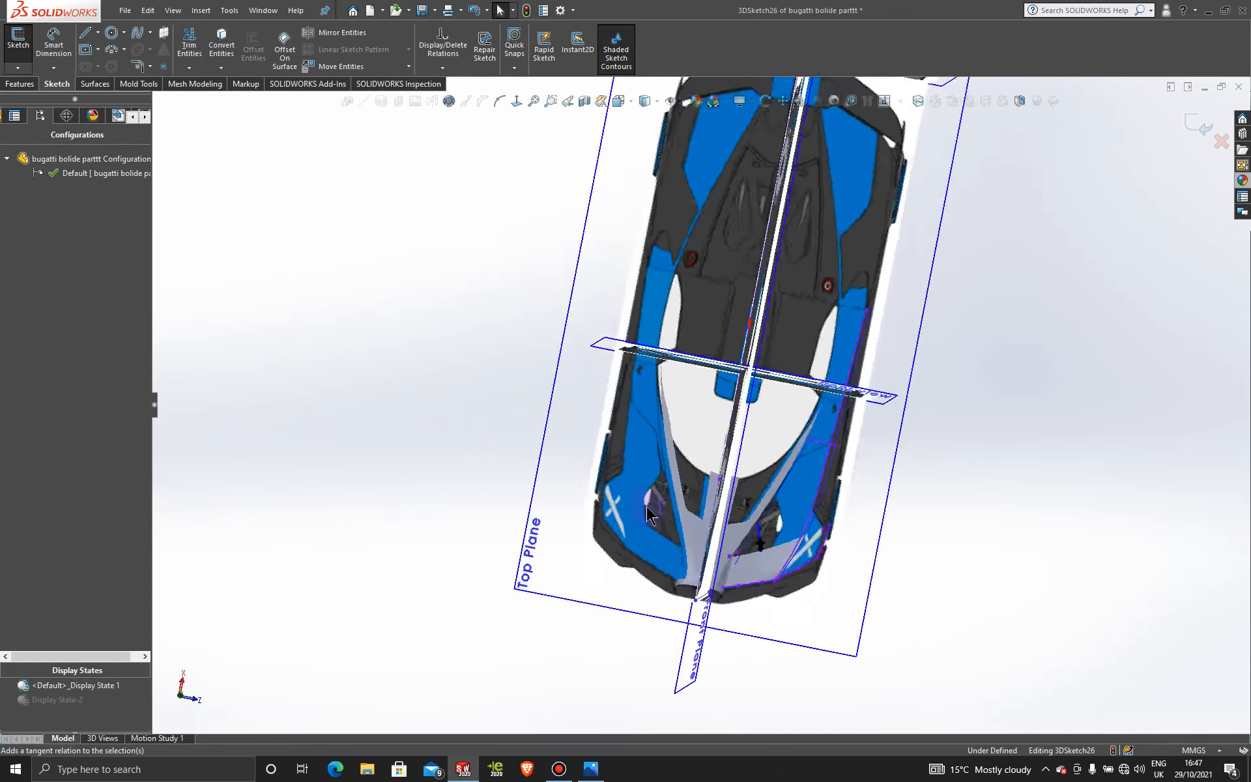
pyautogui.scroll(-8, 749, 542)
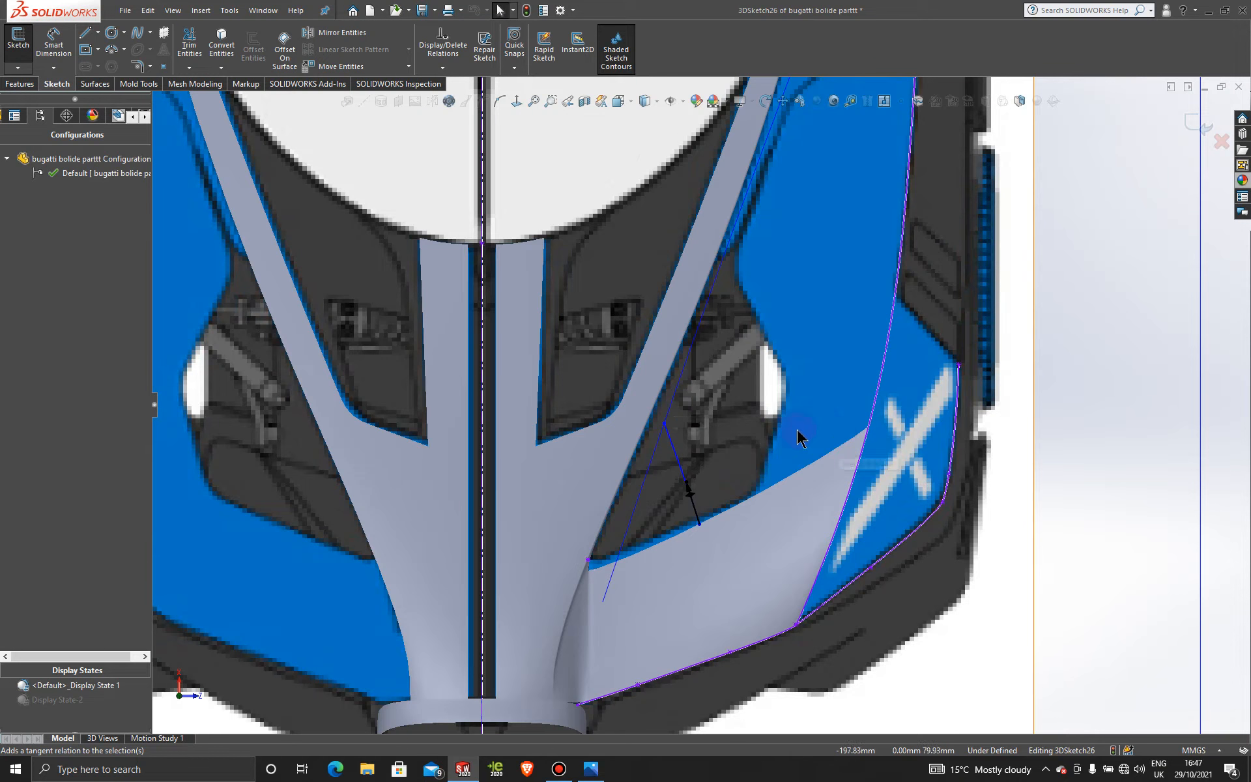
pyautogui.moveTo(782, 424); pyautogui.dragTo(671, 306, button='middle')
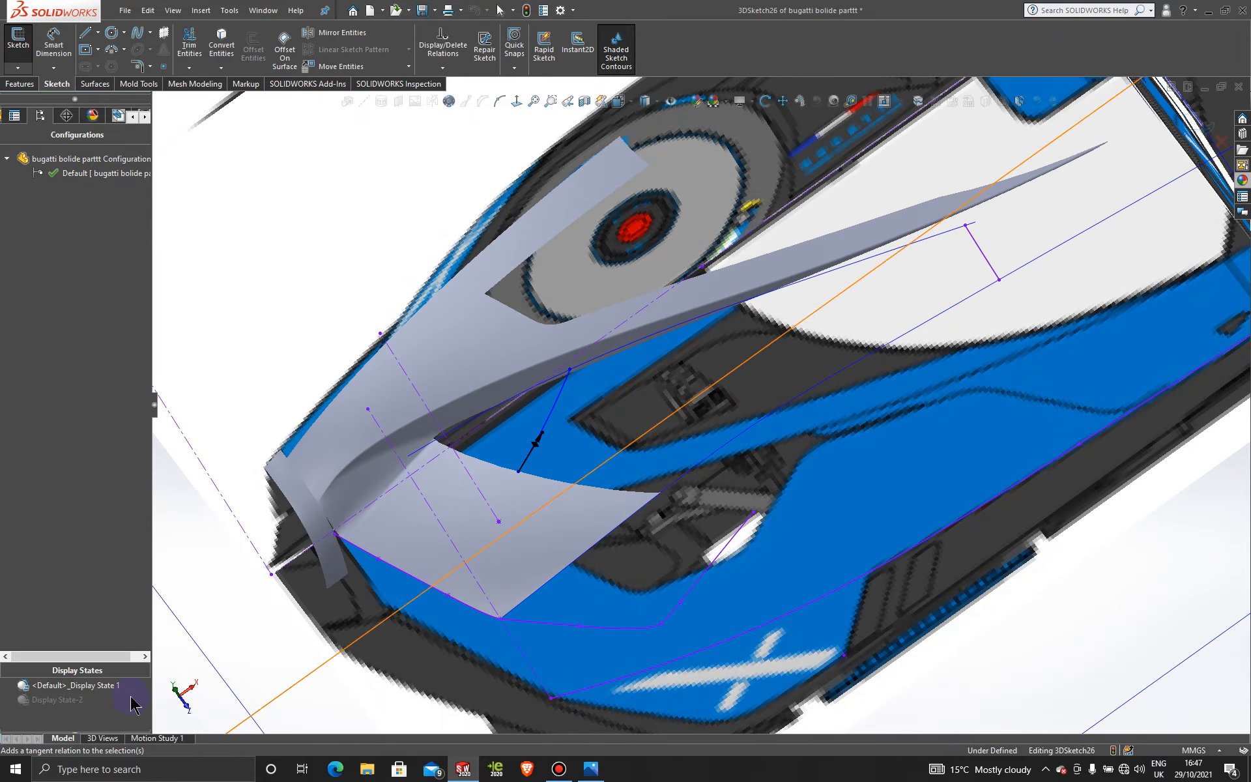
pyautogui.doubleClick(60, 699)
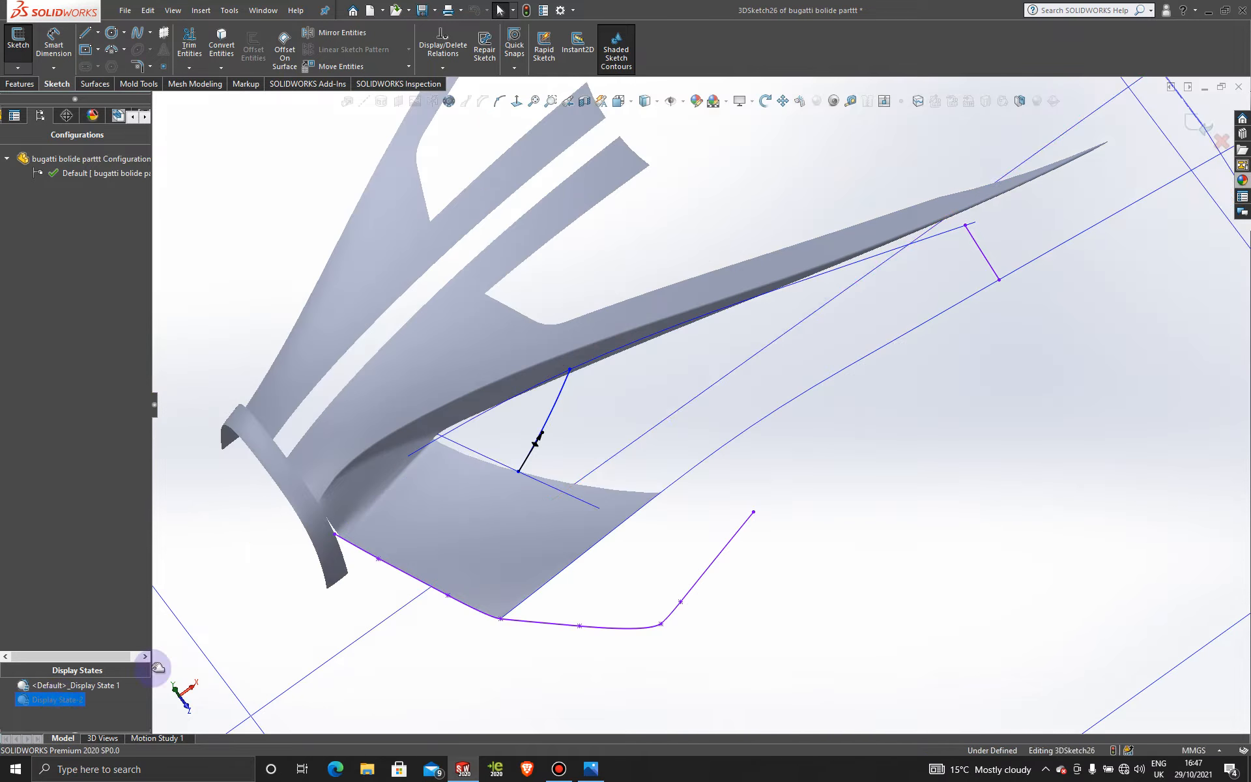
# - Exit the 3D sketch and hide the curve running along the fender panel's rear edge
pyautogui.moveTo(791, 436)
pyautogui.mouseDown(button='middle')
pyautogui.moveTo(836, 456)
pyautogui.moveTo(836, 394)
pyautogui.moveTo(785, 442)
pyautogui.moveTo(824, 534)
pyautogui.moveTo(749, 528)
pyautogui.moveTo(828, 495)
pyautogui.mouseUp(button='middle')
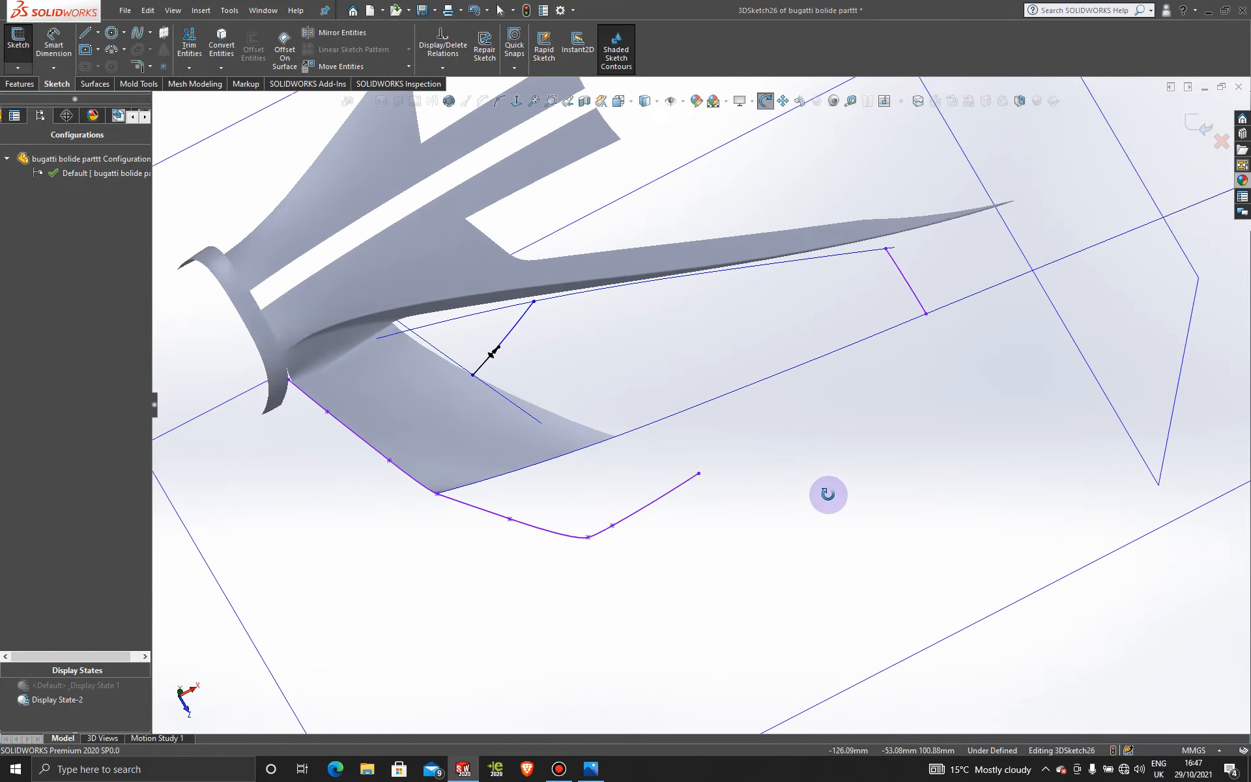
pyautogui.scroll(-3, 623, 389)
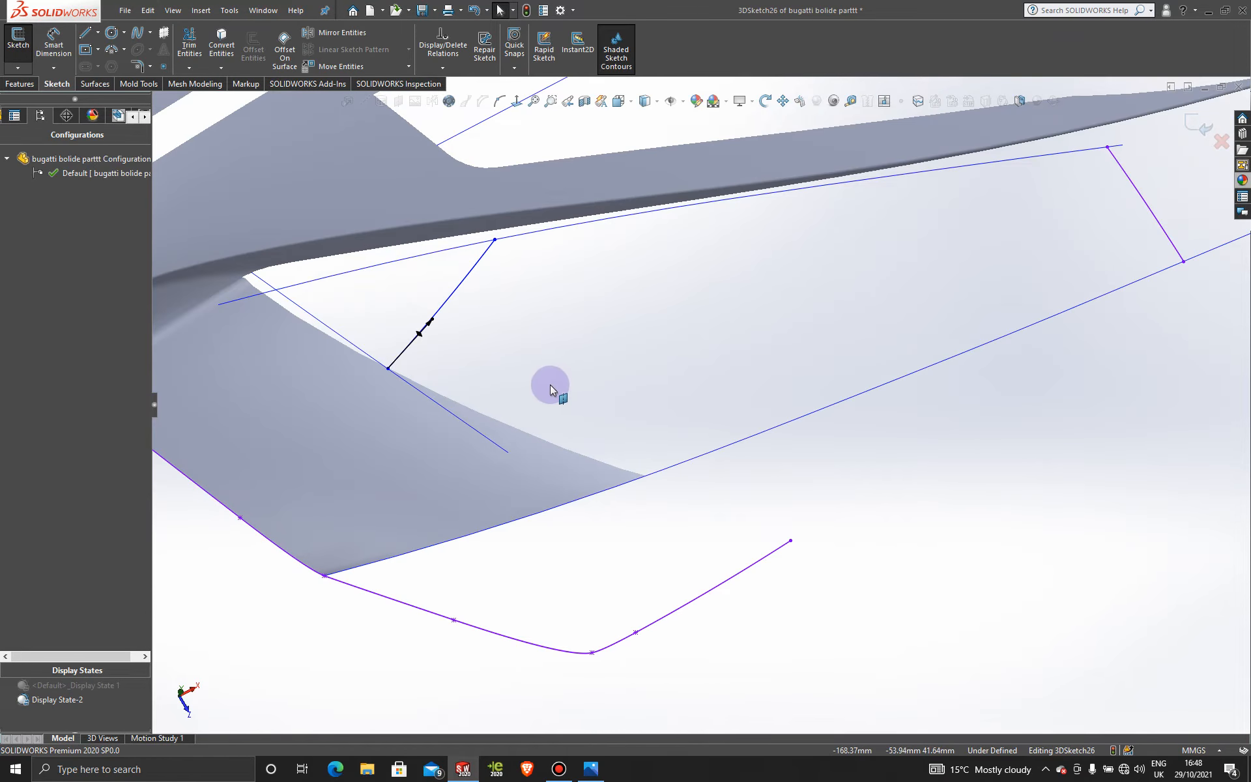
pyautogui.moveTo(550, 388)
pyautogui.mouseDown(button='middle')
pyautogui.moveTo(522, 397)
pyautogui.moveTo(519, 380)
pyautogui.mouseUp(button='middle')
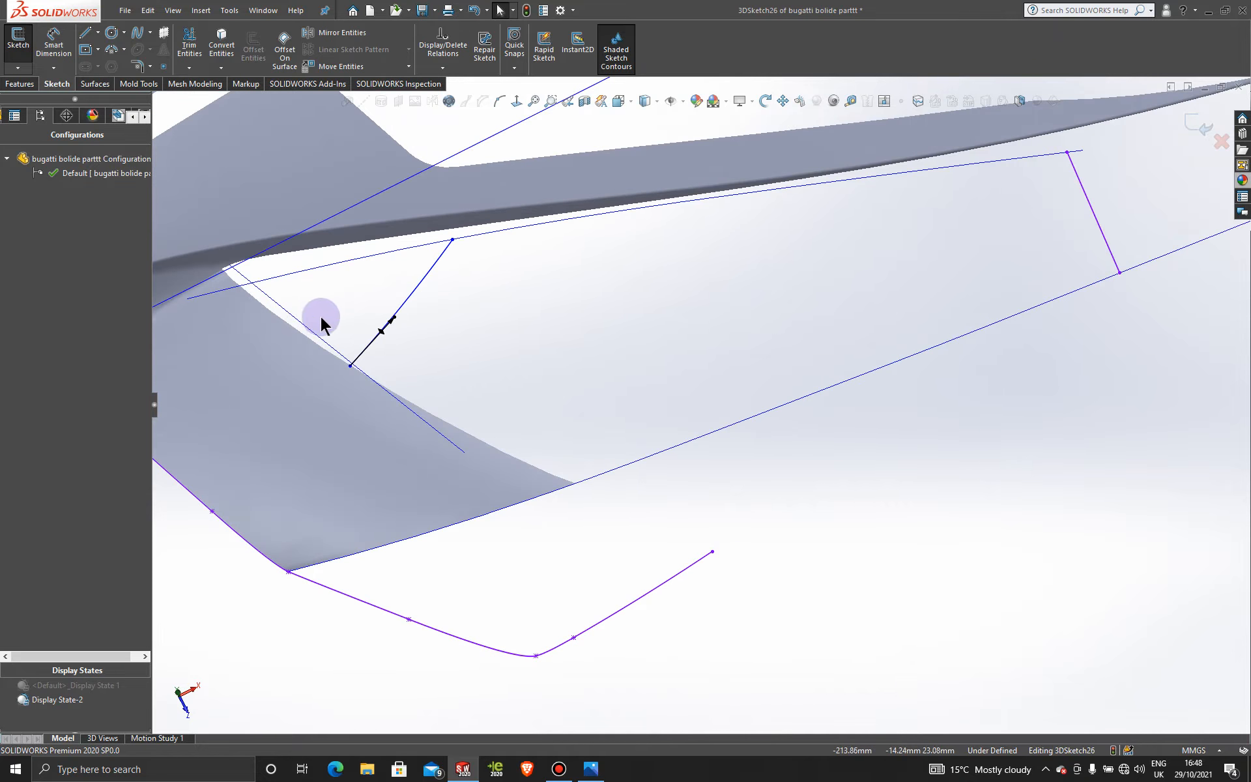
pyautogui.rightClick(305, 330)
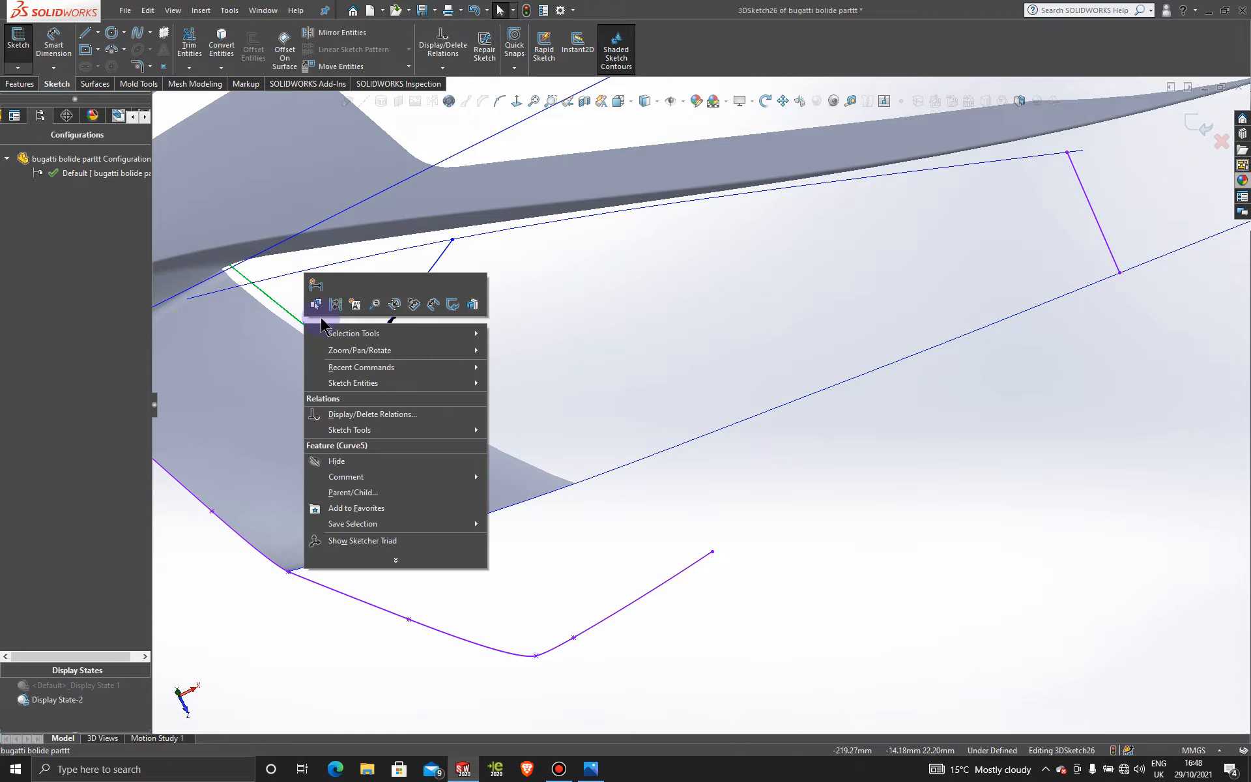
pyautogui.click(1188, 119)
pyautogui.click(1188, 119)
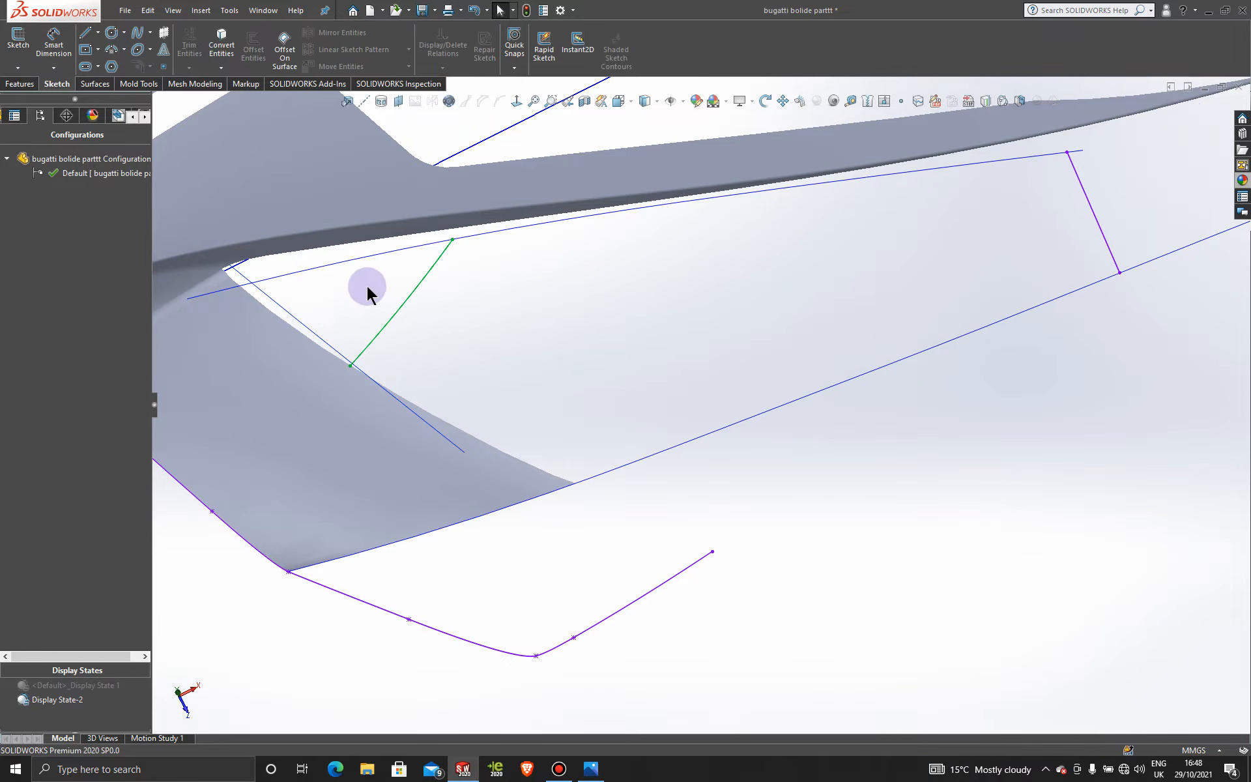
pyautogui.rightClick(300, 322)
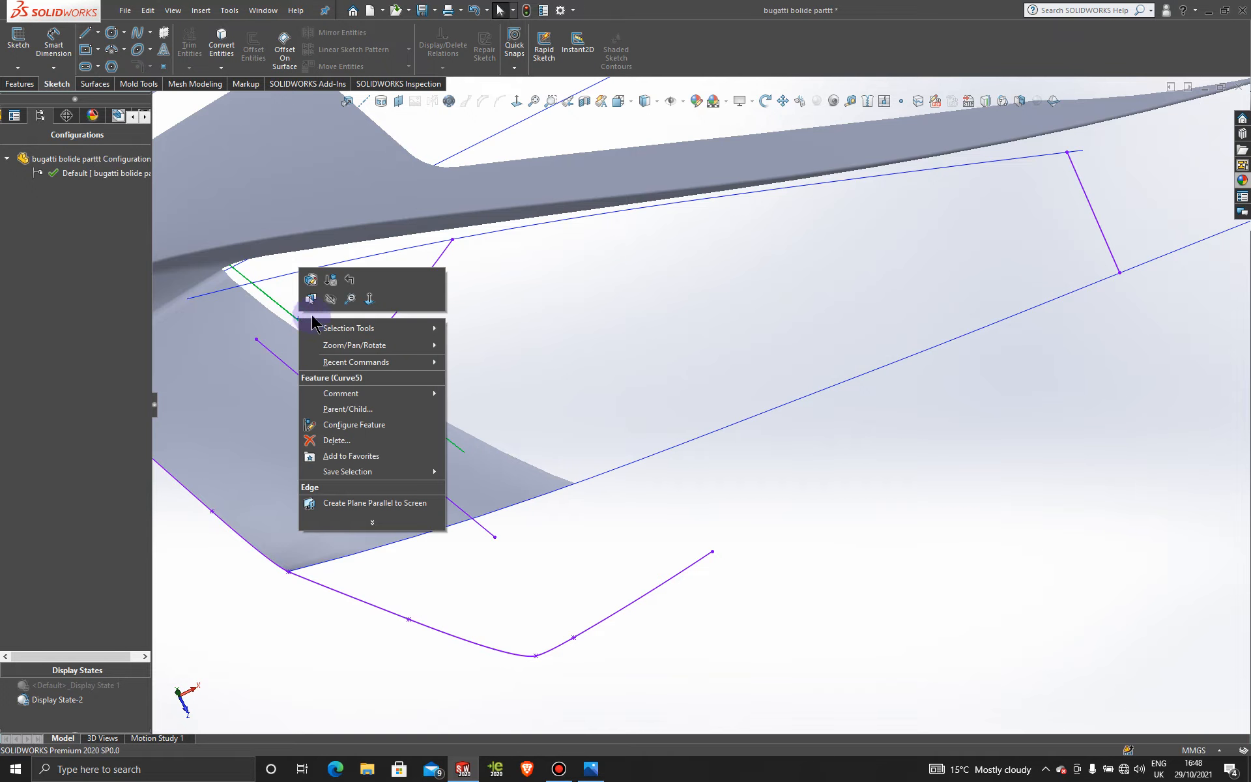
pyautogui.click(329, 300)
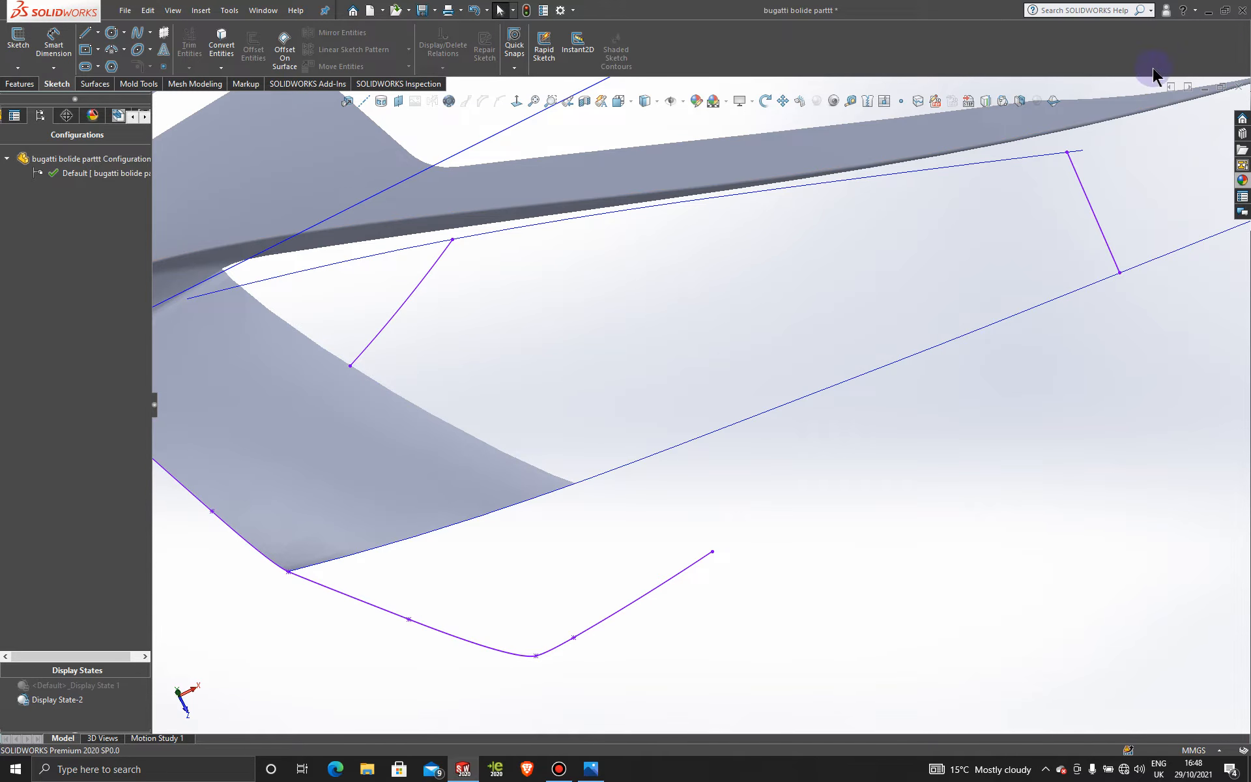
# - In a new 3D sketch, trace the upper guide curve with an eight-point spline from the short spline's end to the rear cross line
pyautogui.click(18, 67)
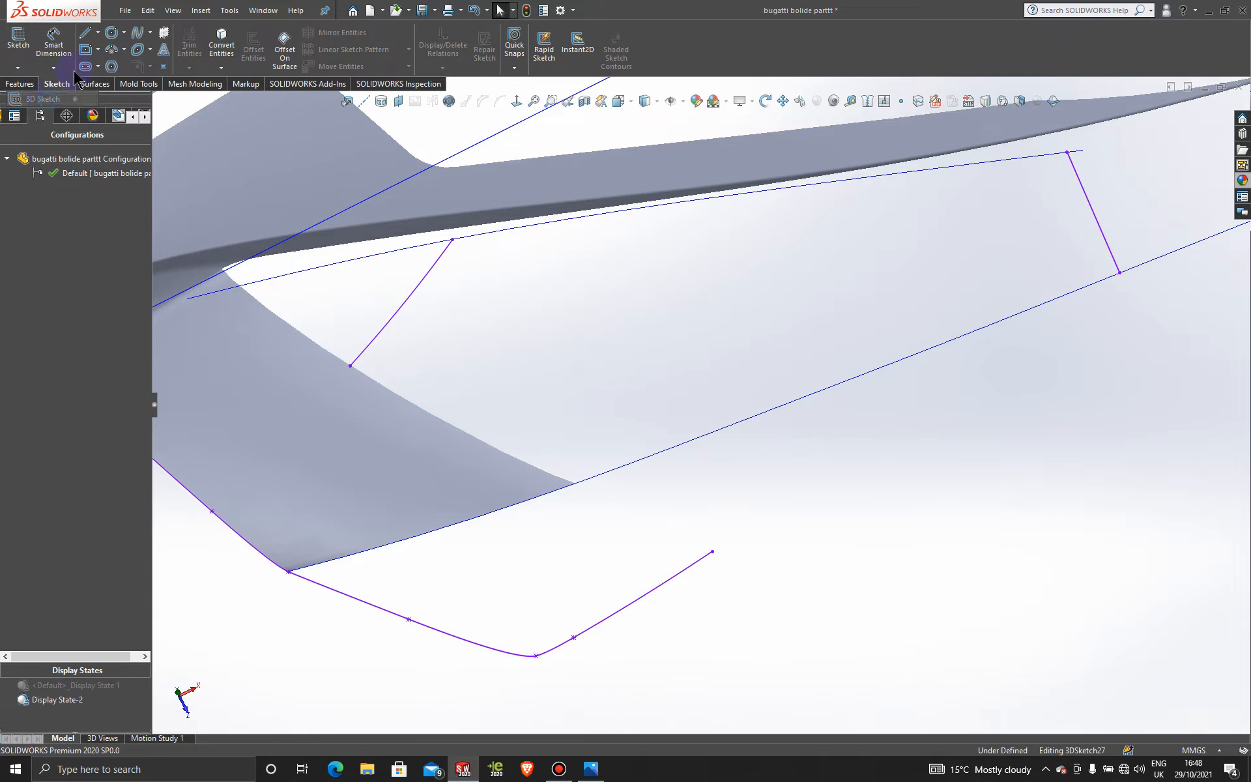
pyautogui.click(137, 32)
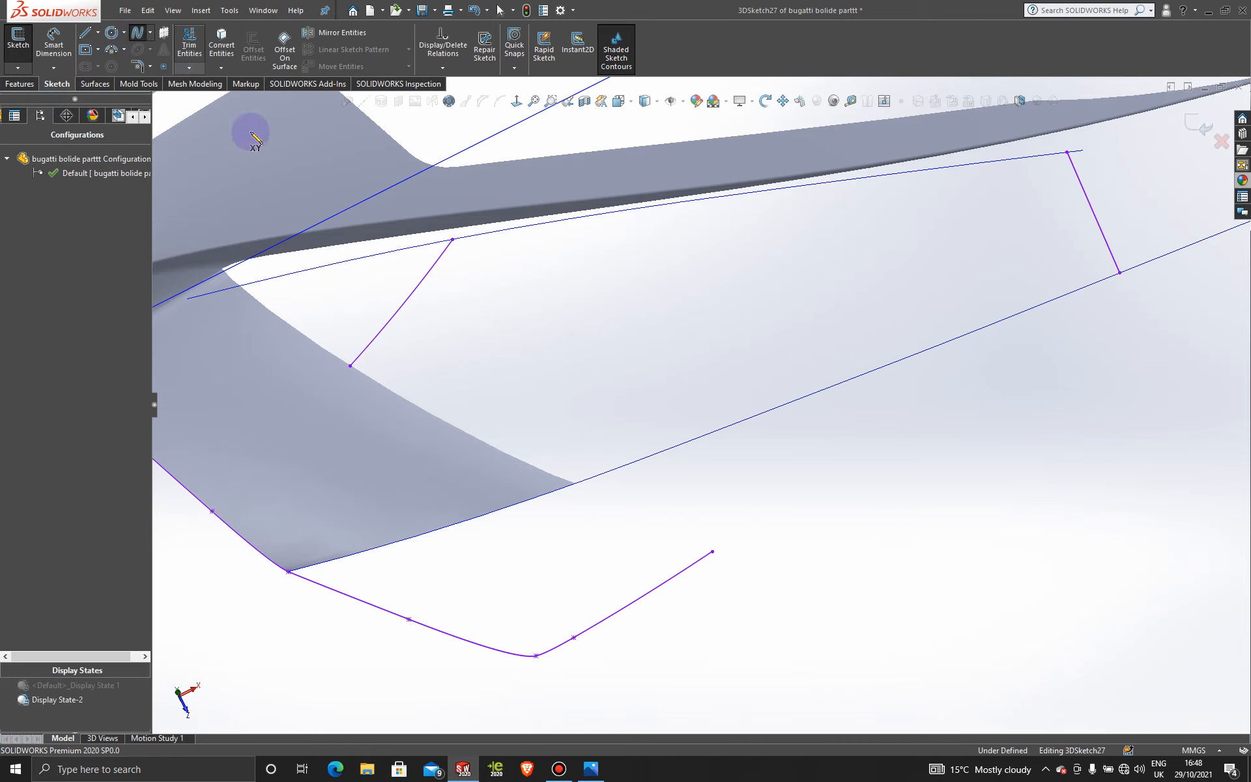
pyautogui.click(453, 239)
pyautogui.click(515, 228)
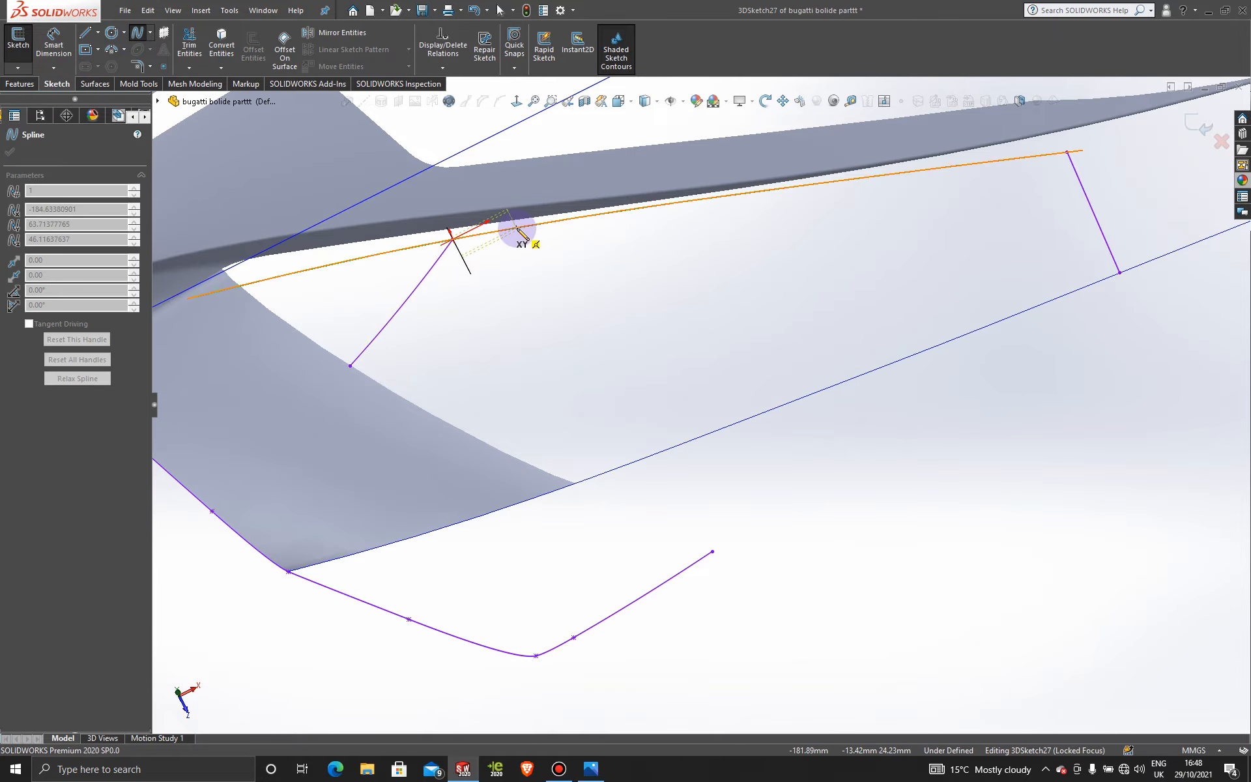
pyautogui.click(642, 207)
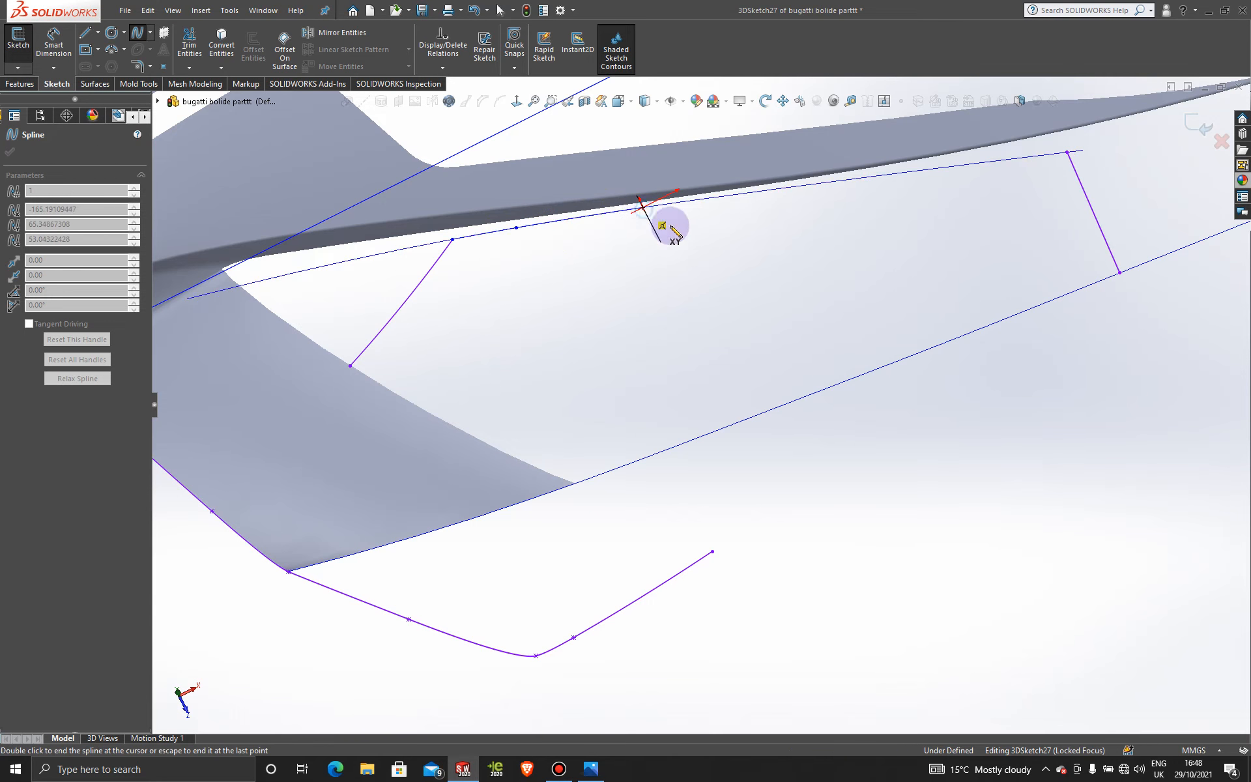
pyautogui.click(726, 196)
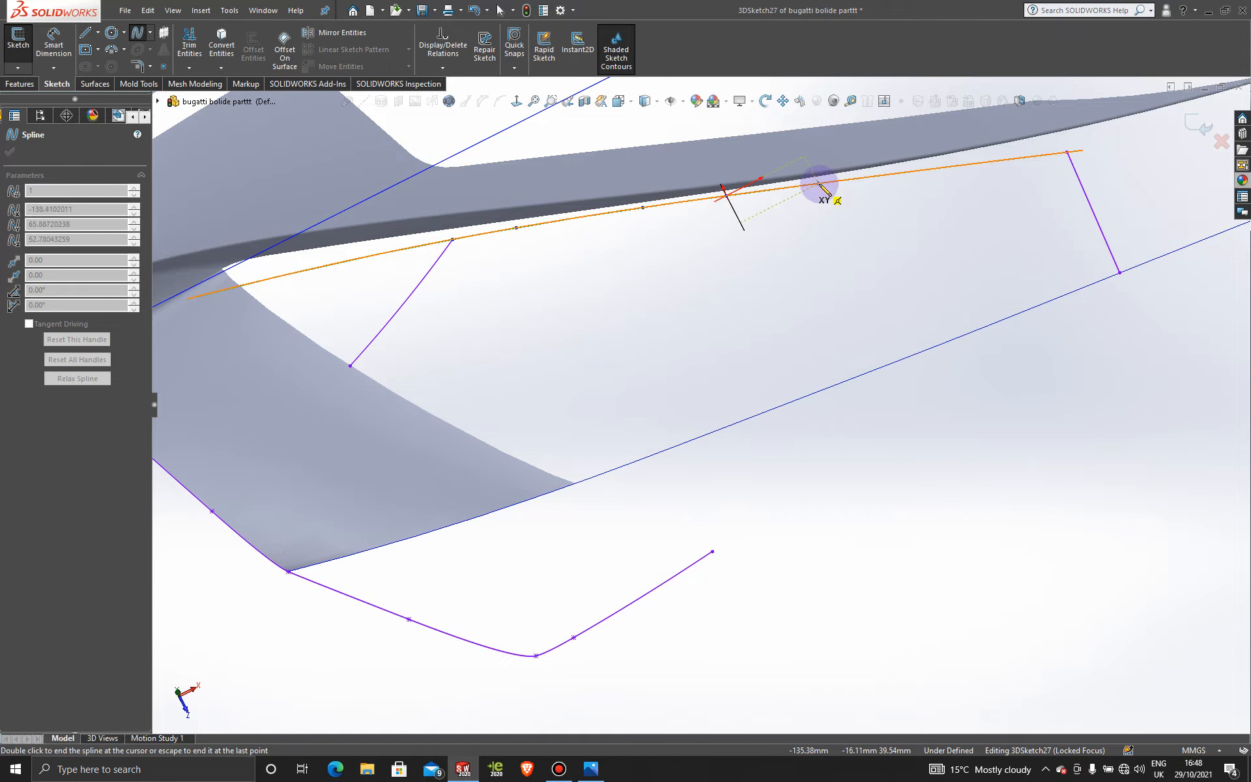
pyautogui.click(819, 184)
pyautogui.click(917, 171)
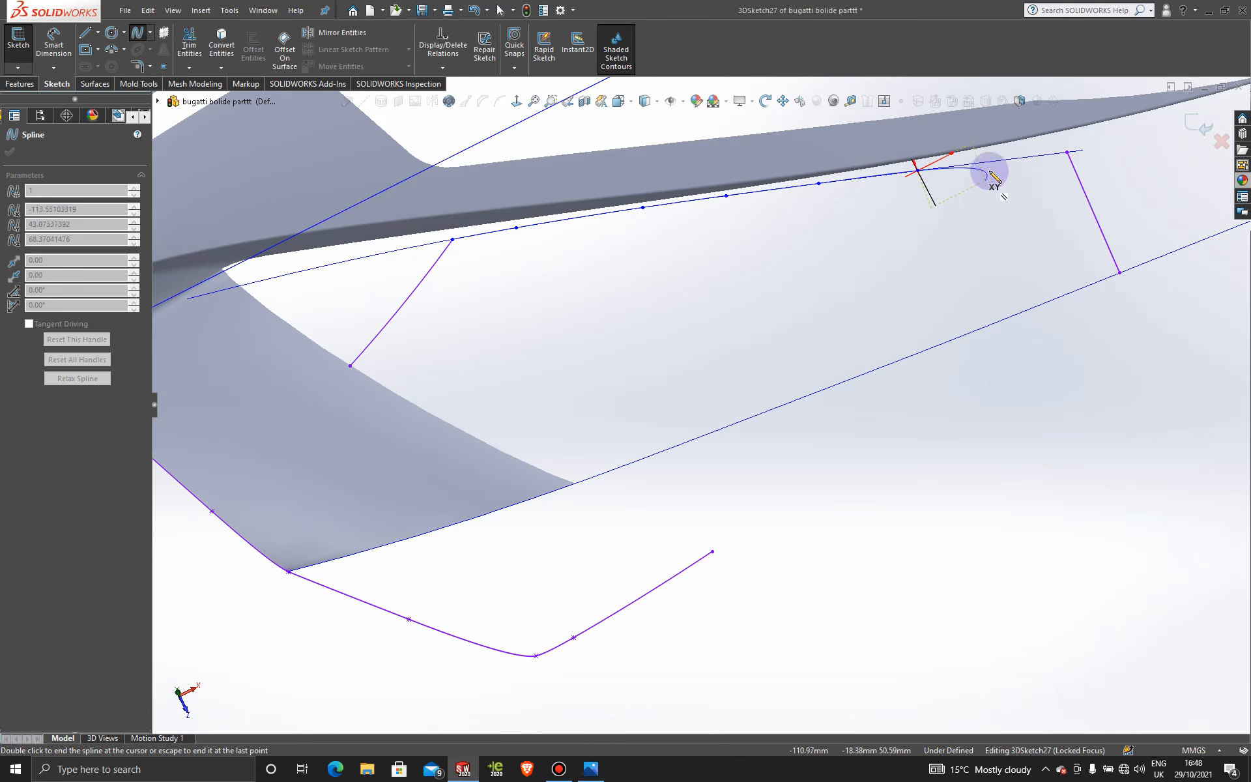
pyautogui.click(995, 161)
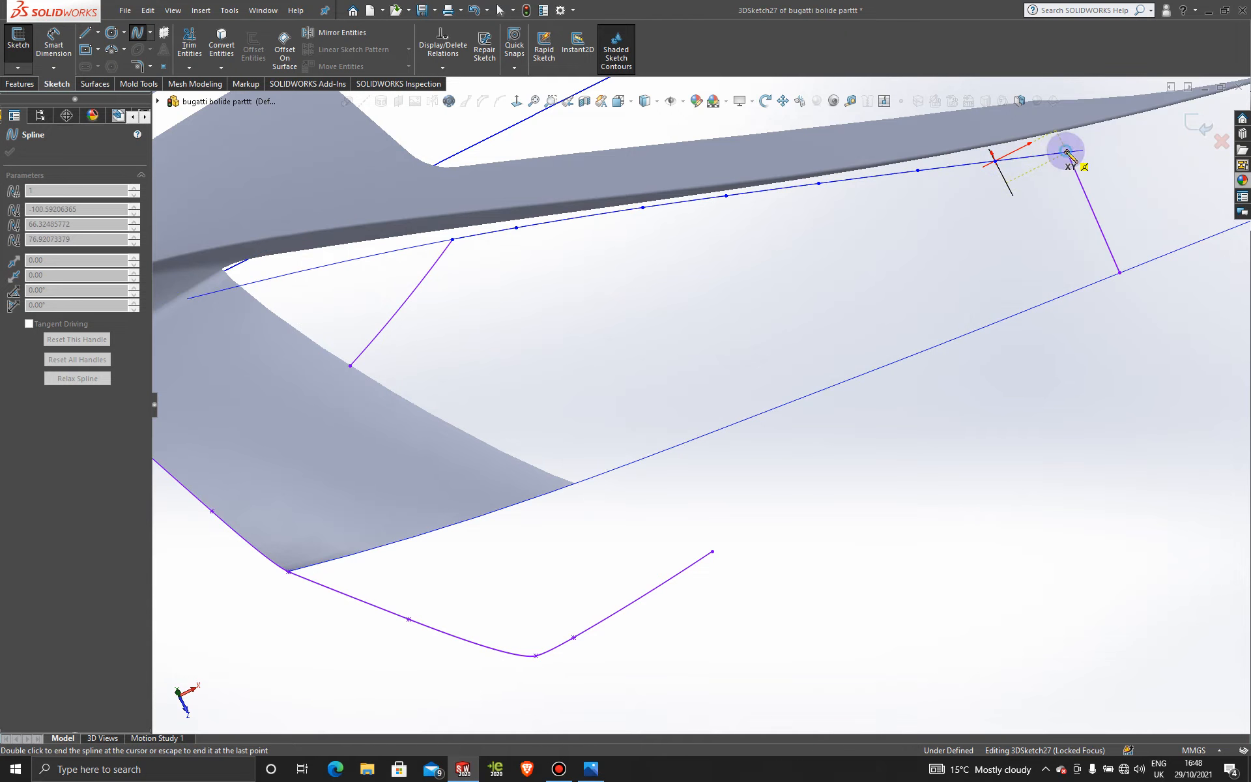
pyautogui.click(1067, 153)
pyautogui.press('Escape')
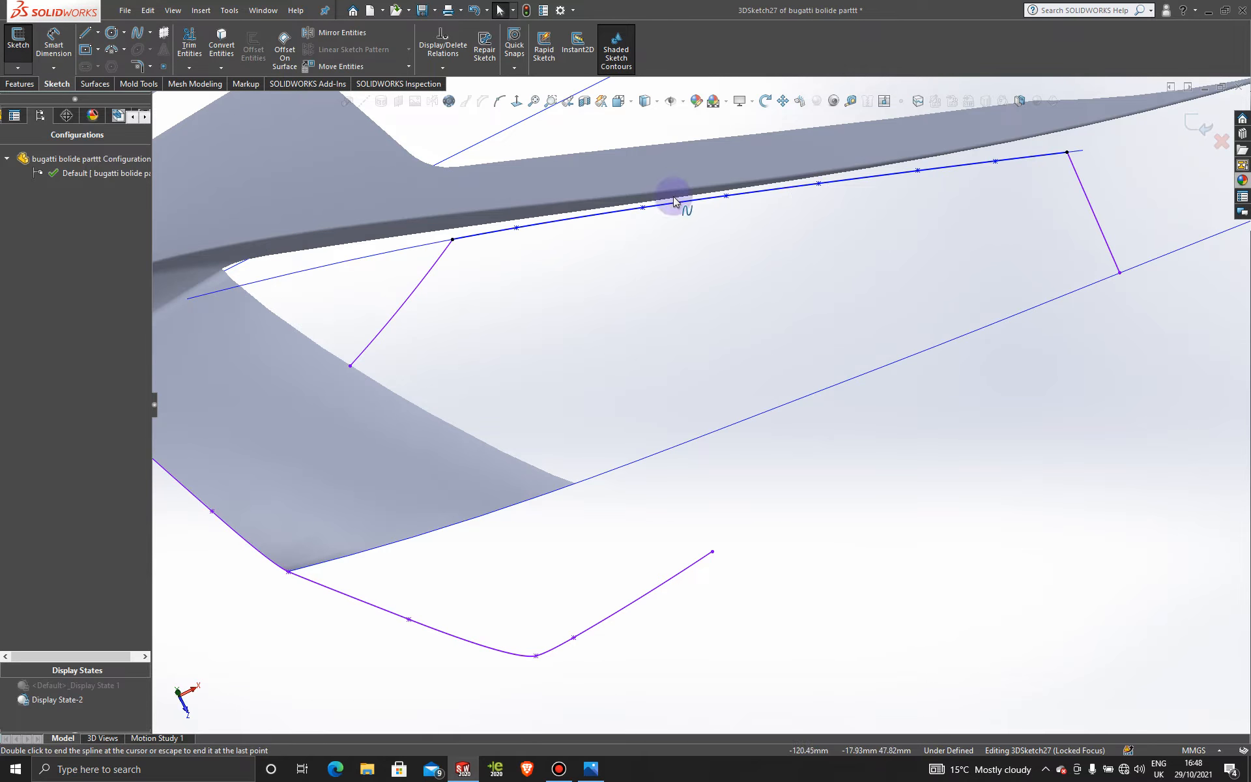
# - Trace the lower guide curve with an eight-point spline from the rear cross line to the front panel's corner and exit the 3D sketch
pyautogui.click(137, 34)
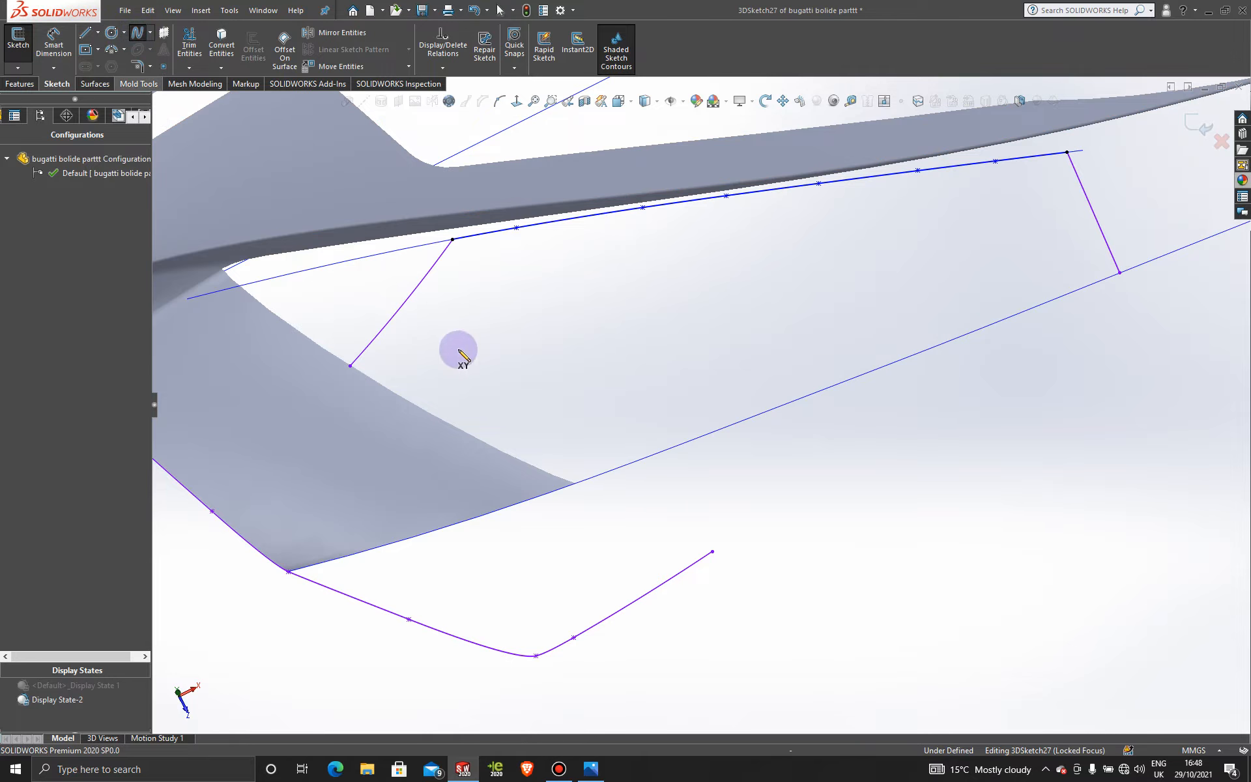
pyautogui.click(1120, 273)
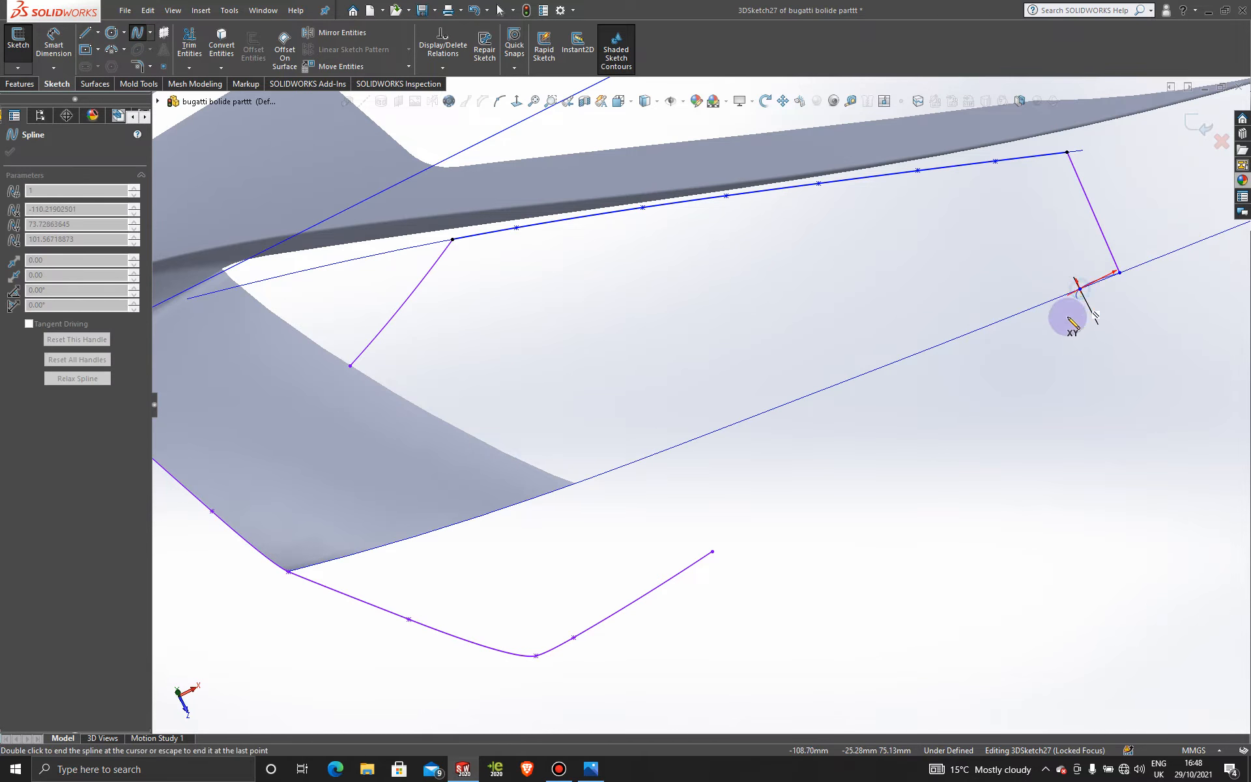
pyautogui.click(1080, 288)
pyautogui.click(1012, 316)
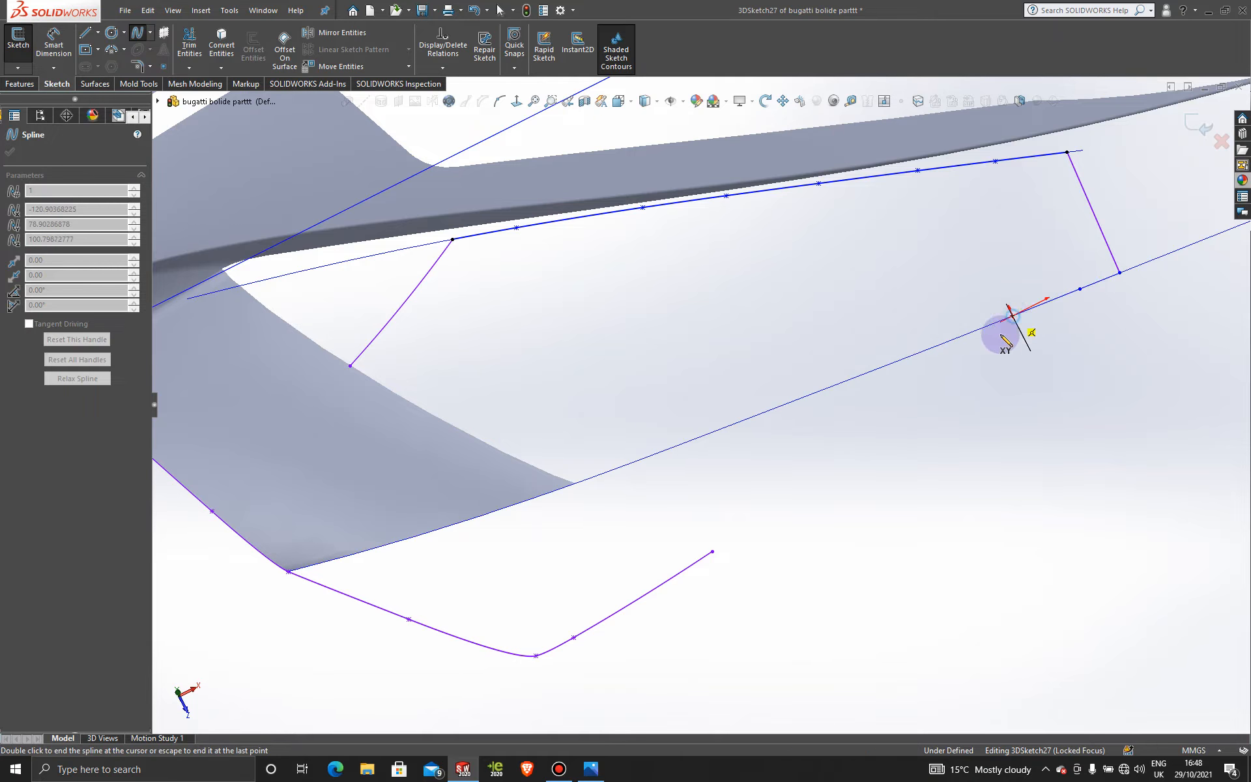
pyautogui.click(936, 347)
pyautogui.click(816, 393)
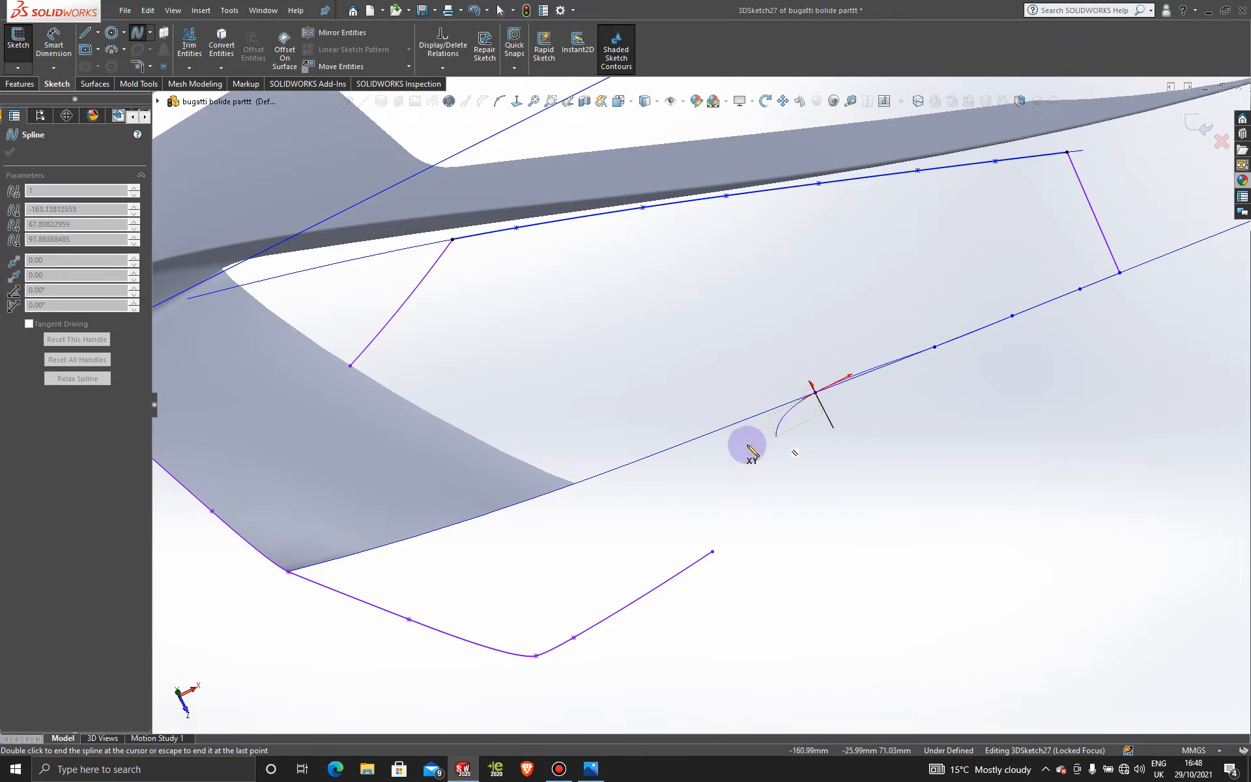
pyautogui.click(723, 428)
pyautogui.click(639, 462)
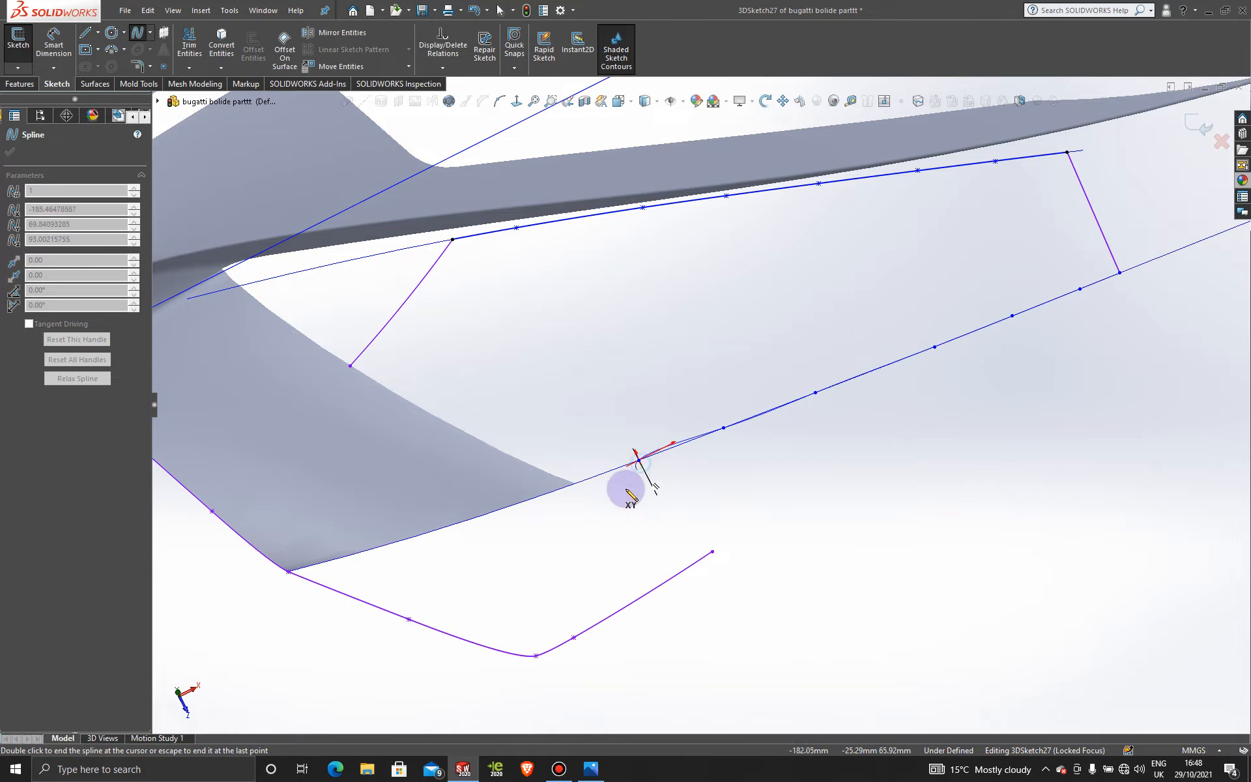
pyautogui.doubleClick(575, 483)
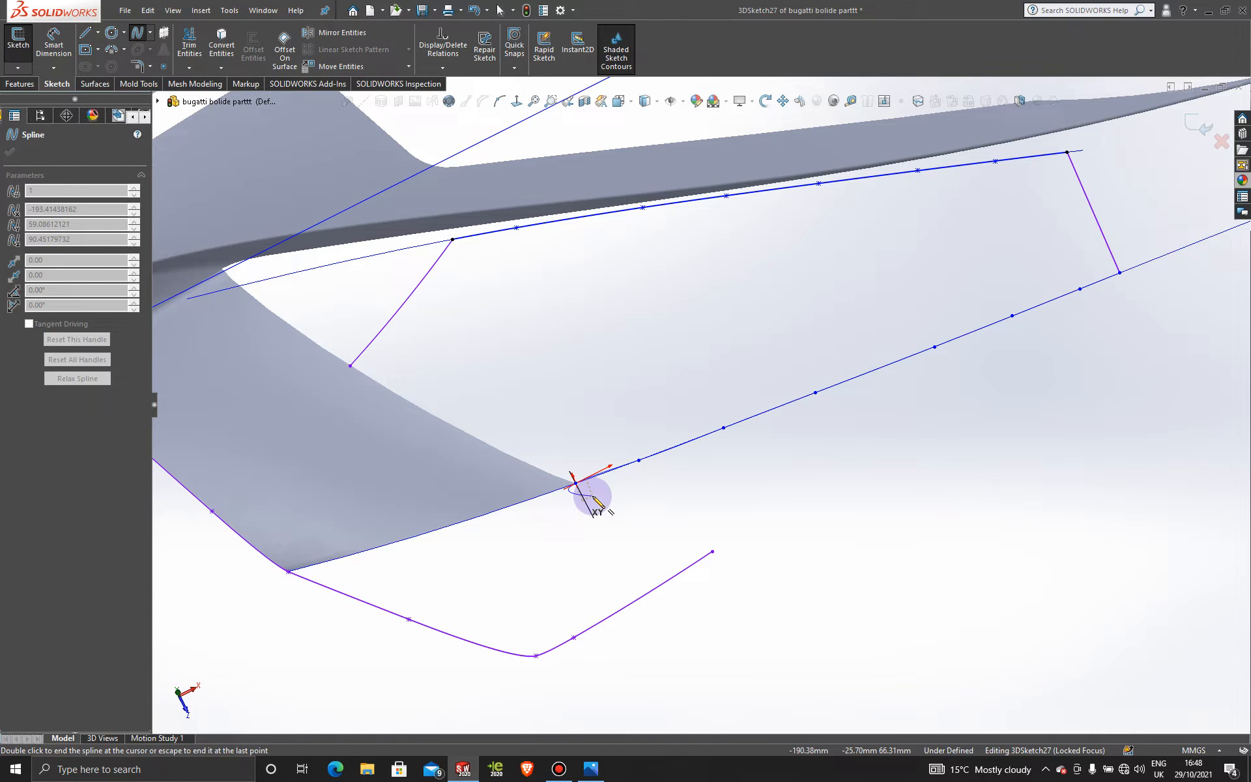
pyautogui.press('Escape')
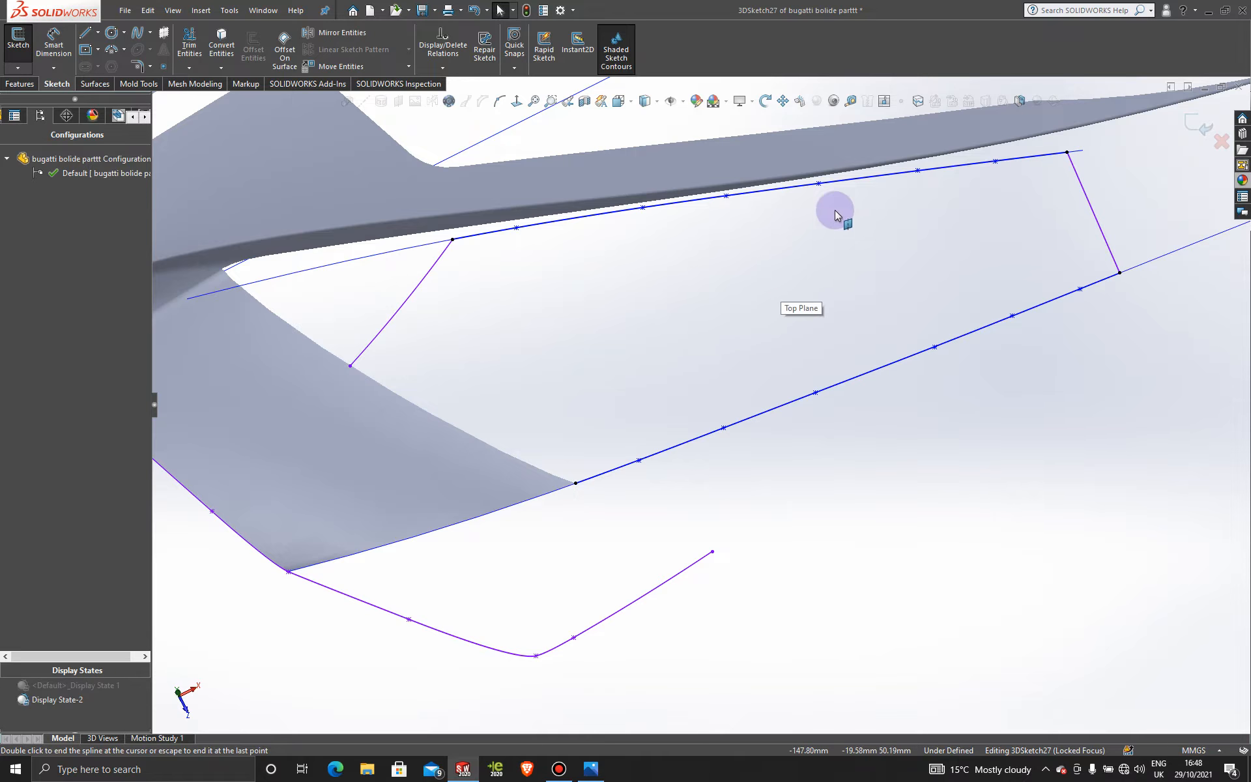
pyautogui.click(1187, 129)
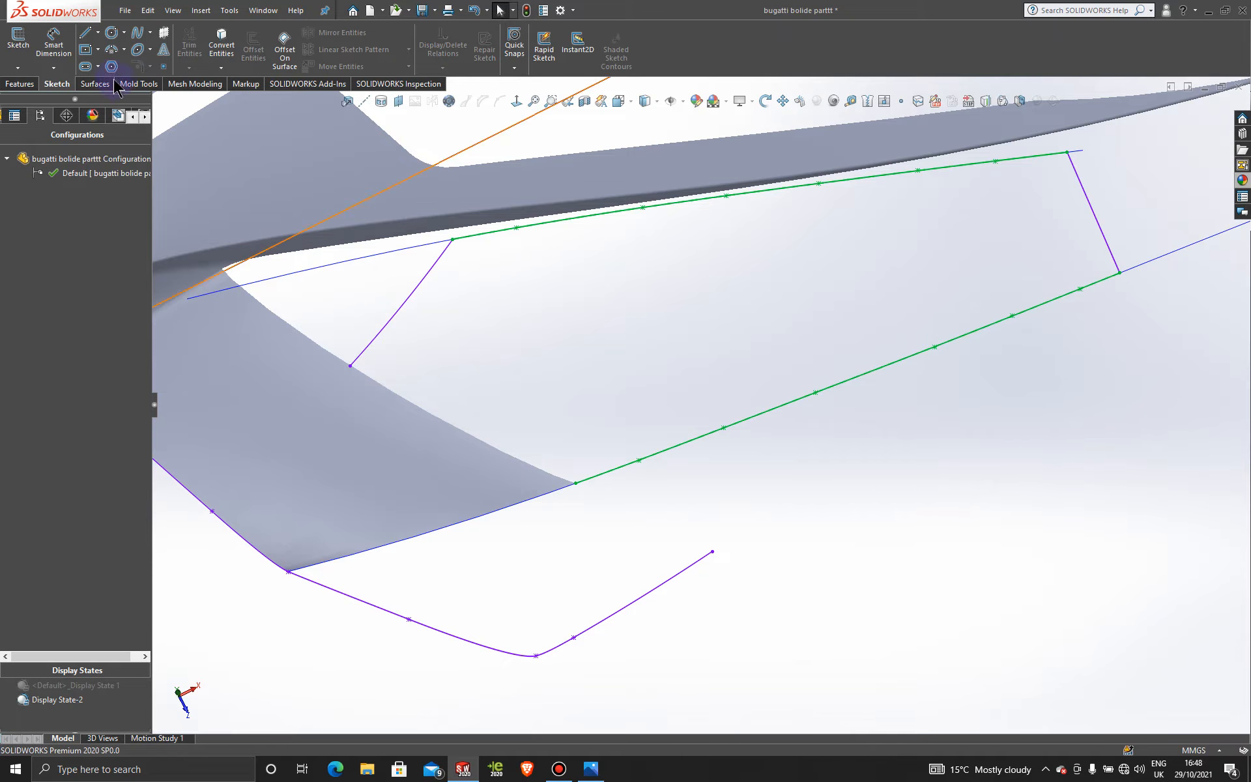
# - Create a Filled Surface bounded by the two long splines, the rear cross line, the short front spline and the front panel's edge, using Contact
pyautogui.click(94, 84)
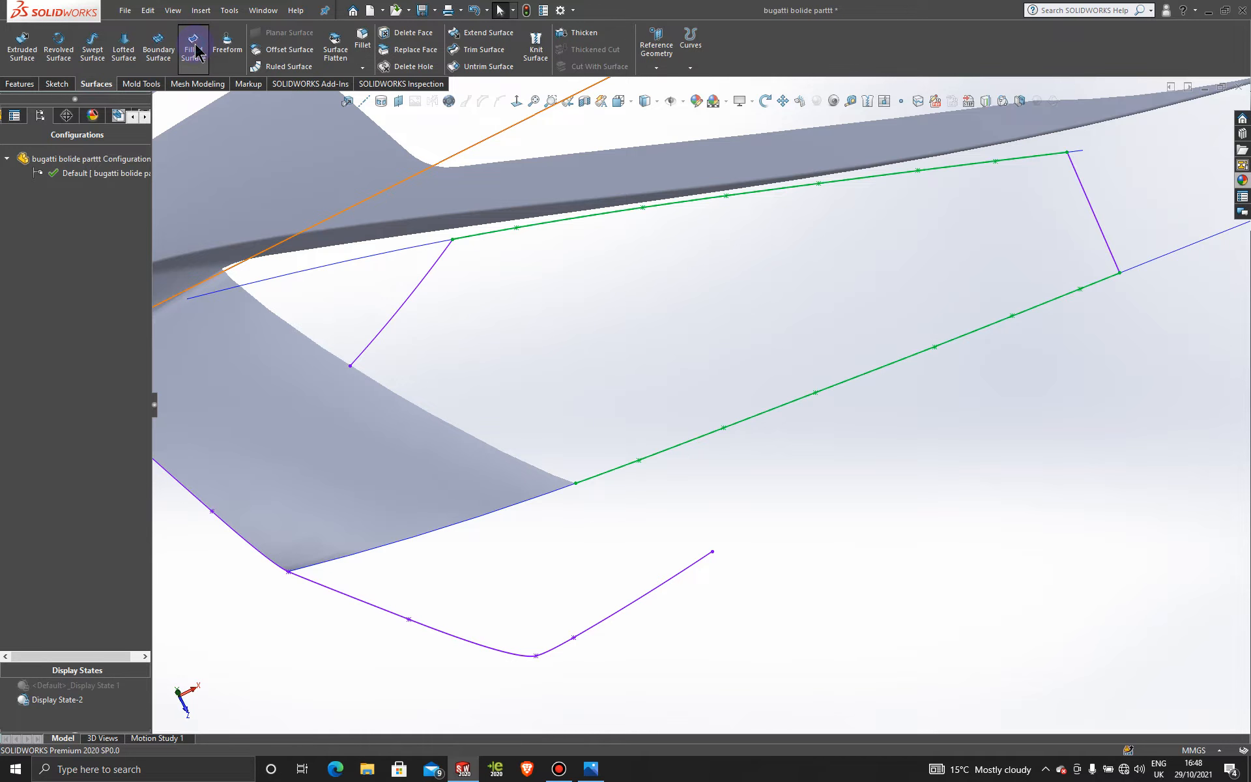
pyautogui.click(194, 49)
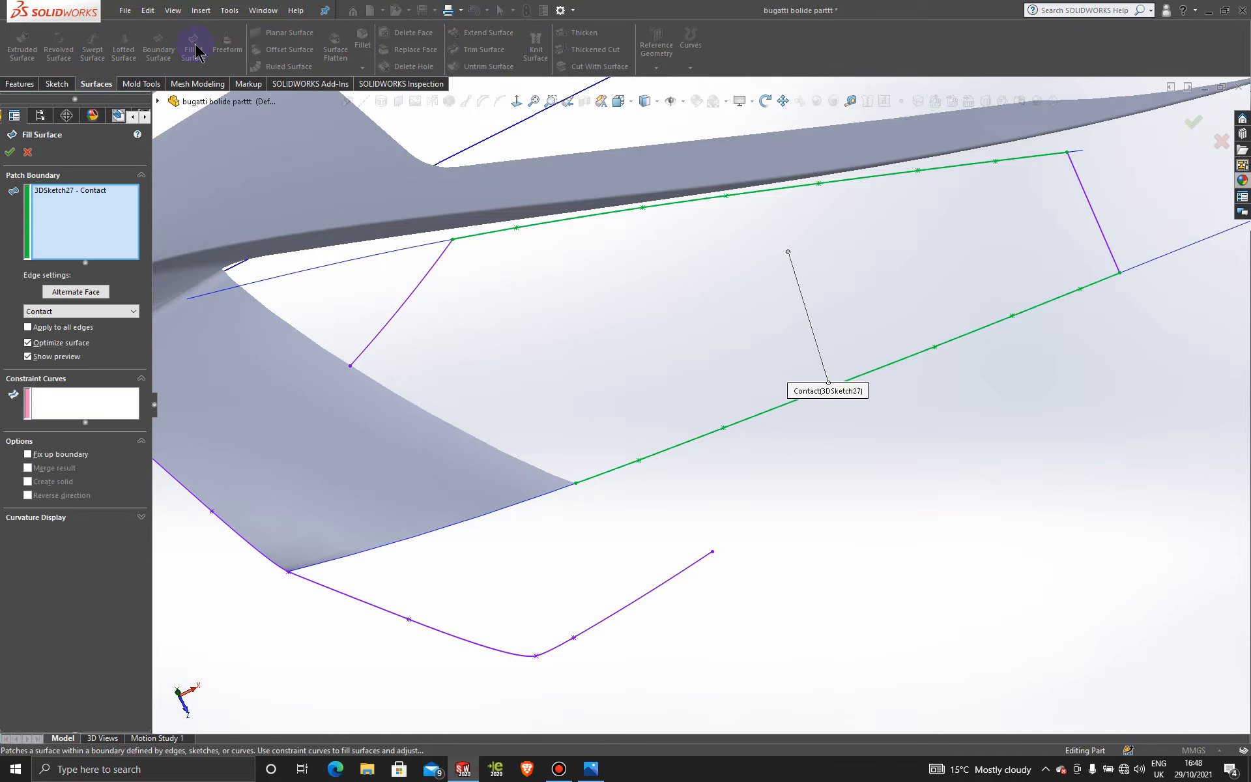
pyautogui.click(1095, 215)
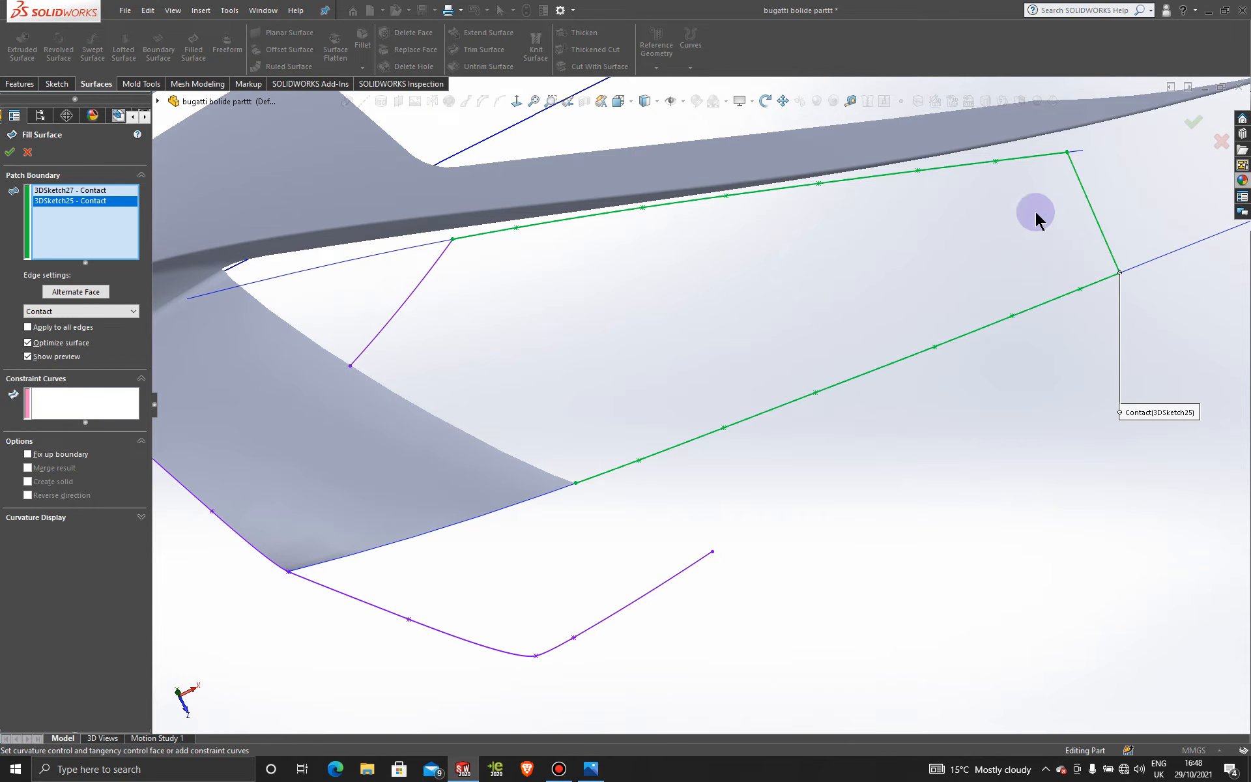
pyautogui.click(390, 318)
pyautogui.click(412, 404)
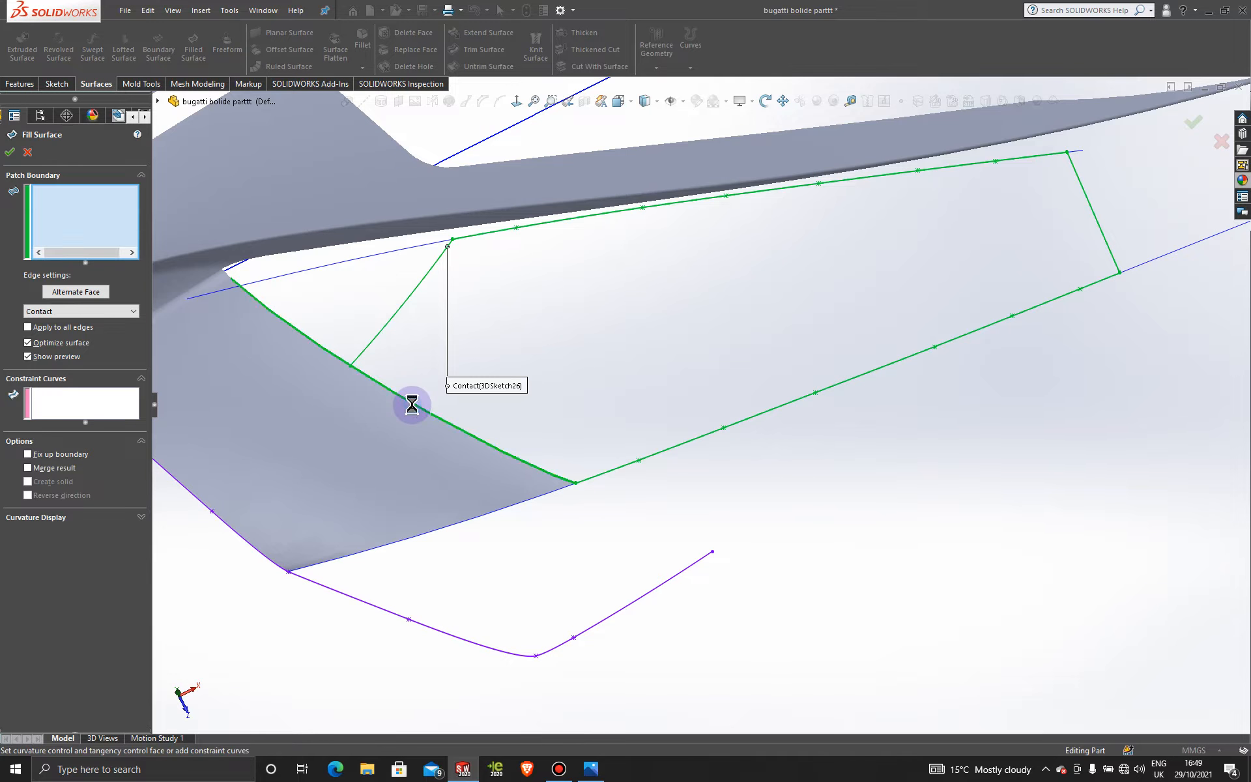
pyautogui.moveTo(728, 505)
pyautogui.mouseDown(button='middle')
pyautogui.moveTo(713, 469)
pyautogui.moveTo(737, 324)
pyautogui.moveTo(844, 267)
pyautogui.moveTo(863, 243)
pyautogui.moveTo(829, 263)
pyautogui.moveTo(803, 313)
pyautogui.moveTo(796, 397)
pyautogui.moveTo(803, 357)
pyautogui.mouseUp(button='middle')
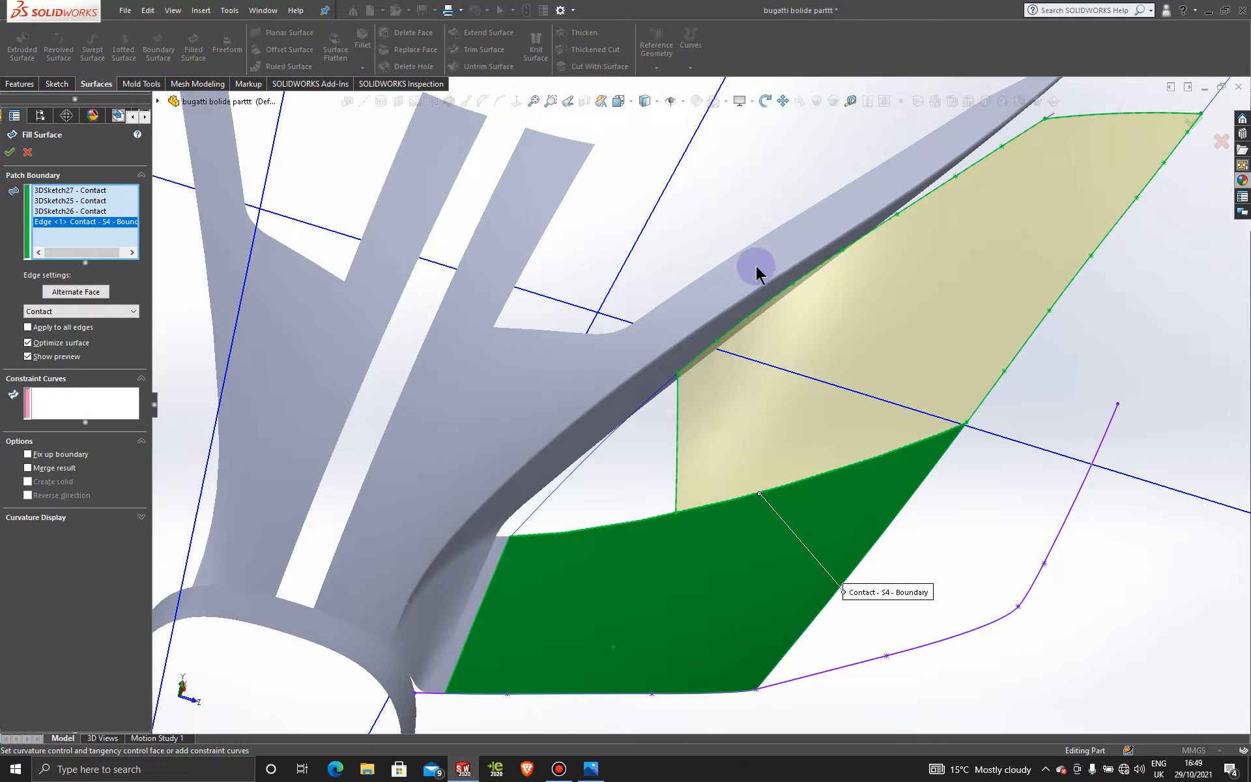
pyautogui.scroll(4, 1028, 401)
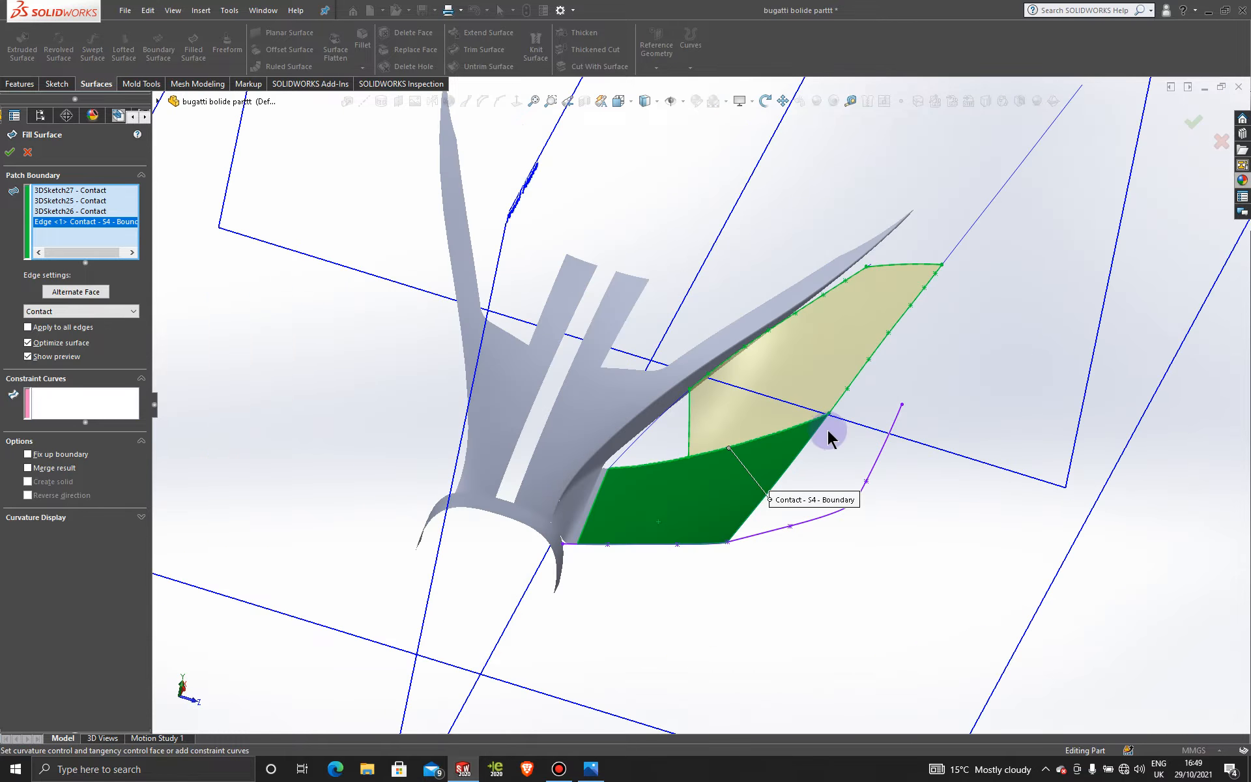
pyautogui.moveTo(827, 431)
pyautogui.mouseDown(button='middle')
pyautogui.moveTo(849, 433)
pyautogui.moveTo(873, 378)
pyautogui.mouseUp(button='middle')
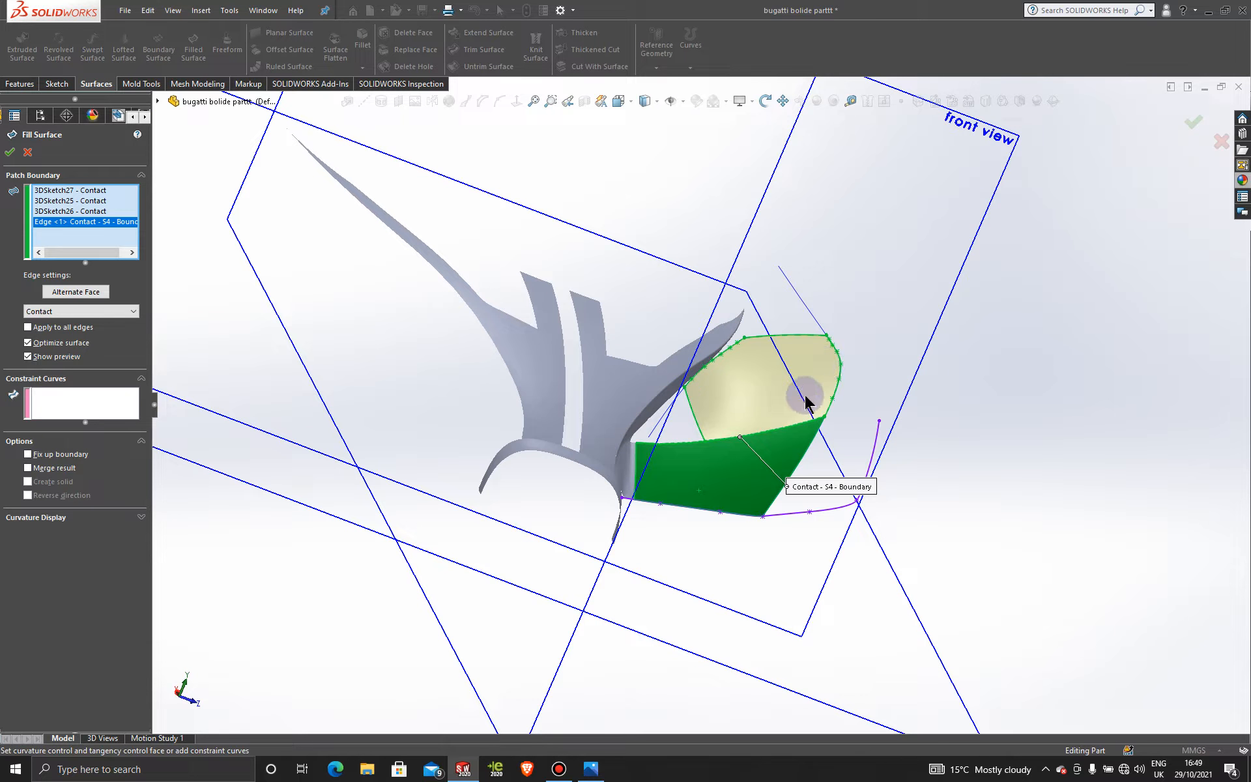
pyautogui.moveTo(923, 402); pyautogui.dragTo(908, 414, button='middle')
pyautogui.moveTo(803, 371); pyautogui.dragTo(671, 397, button='middle')
pyautogui.click(9, 154)
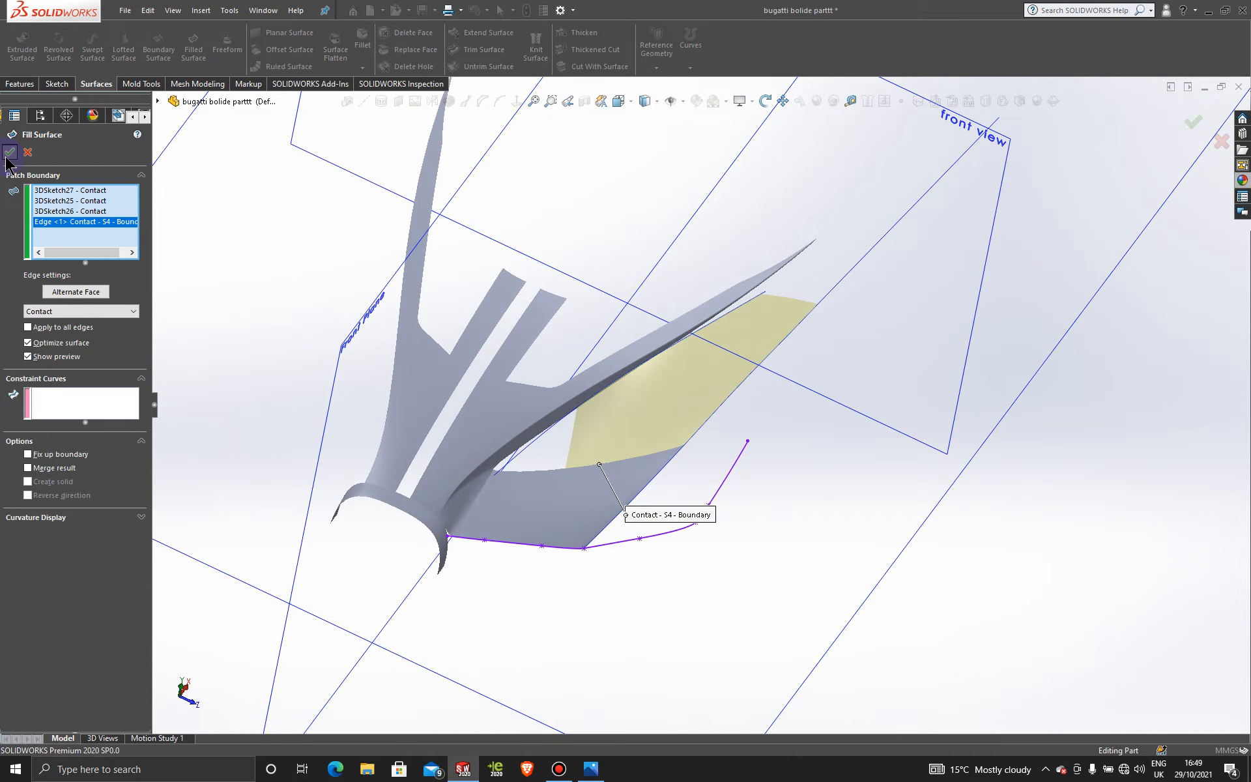
# - Edit the filled surface so that its boundary along the front panel's edge is Tangent
pyautogui.moveTo(798, 421); pyautogui.dragTo(740, 411, button='middle')
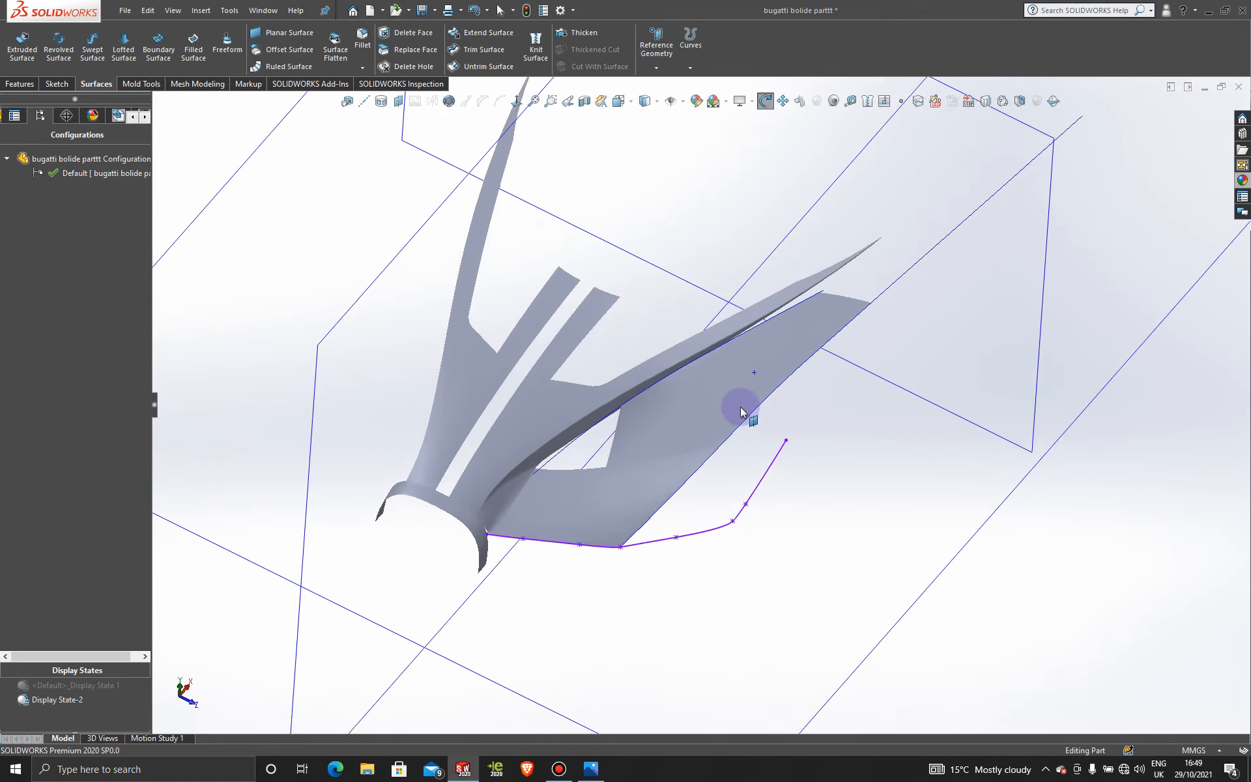
pyautogui.rightClick(726, 409)
pyautogui.click(734, 367)
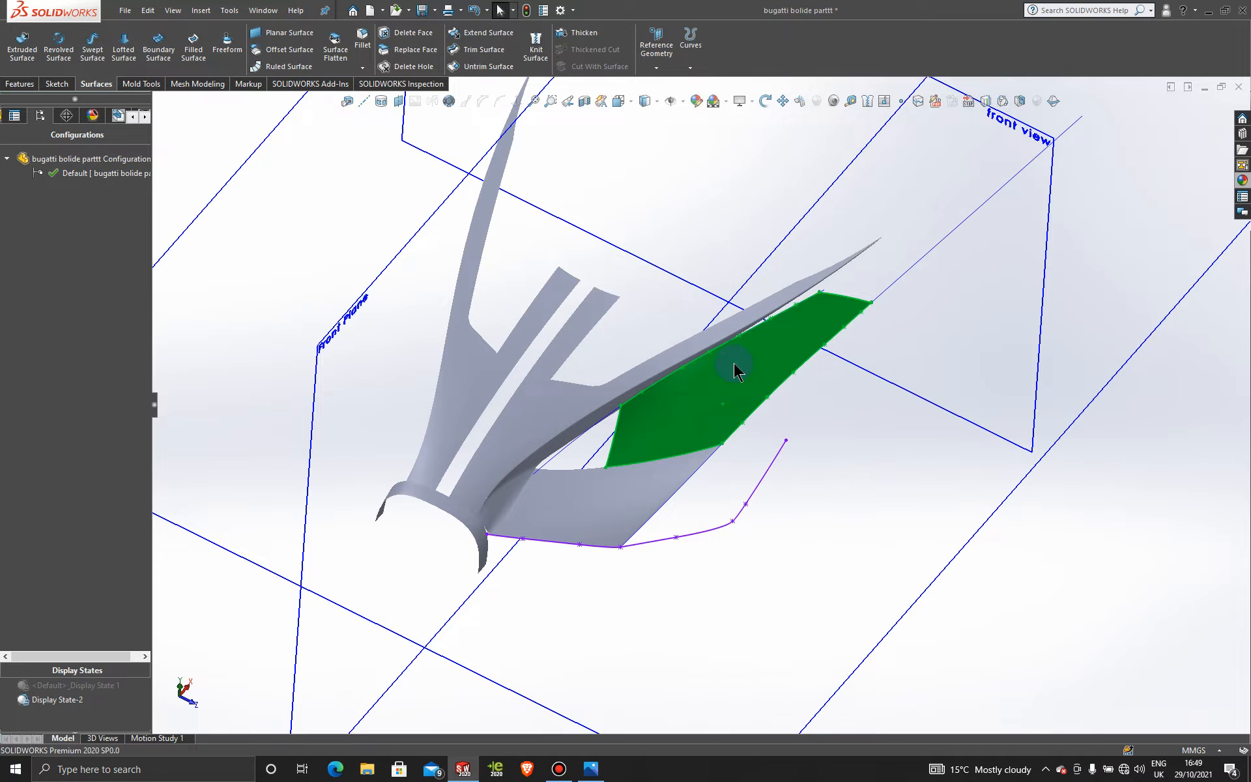
pyautogui.click(670, 460)
pyautogui.click(670, 460)
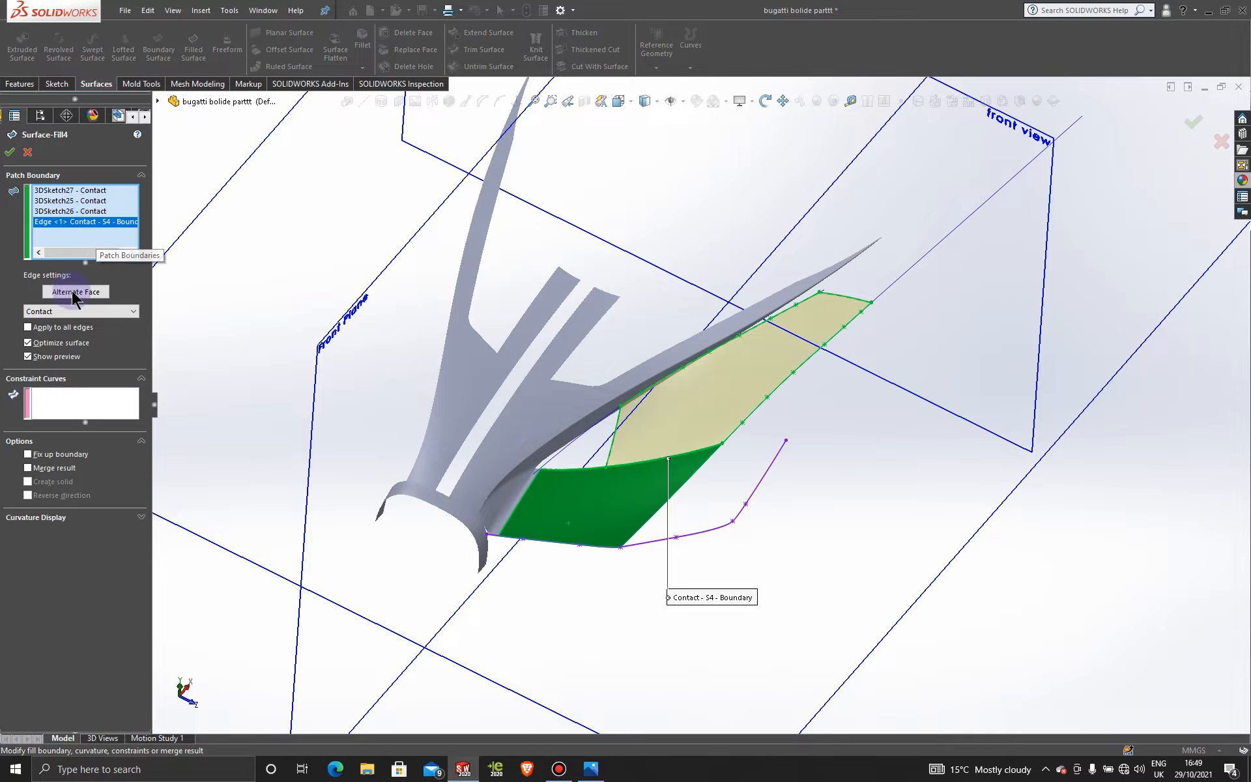
pyautogui.click(83, 312)
pyautogui.click(86, 332)
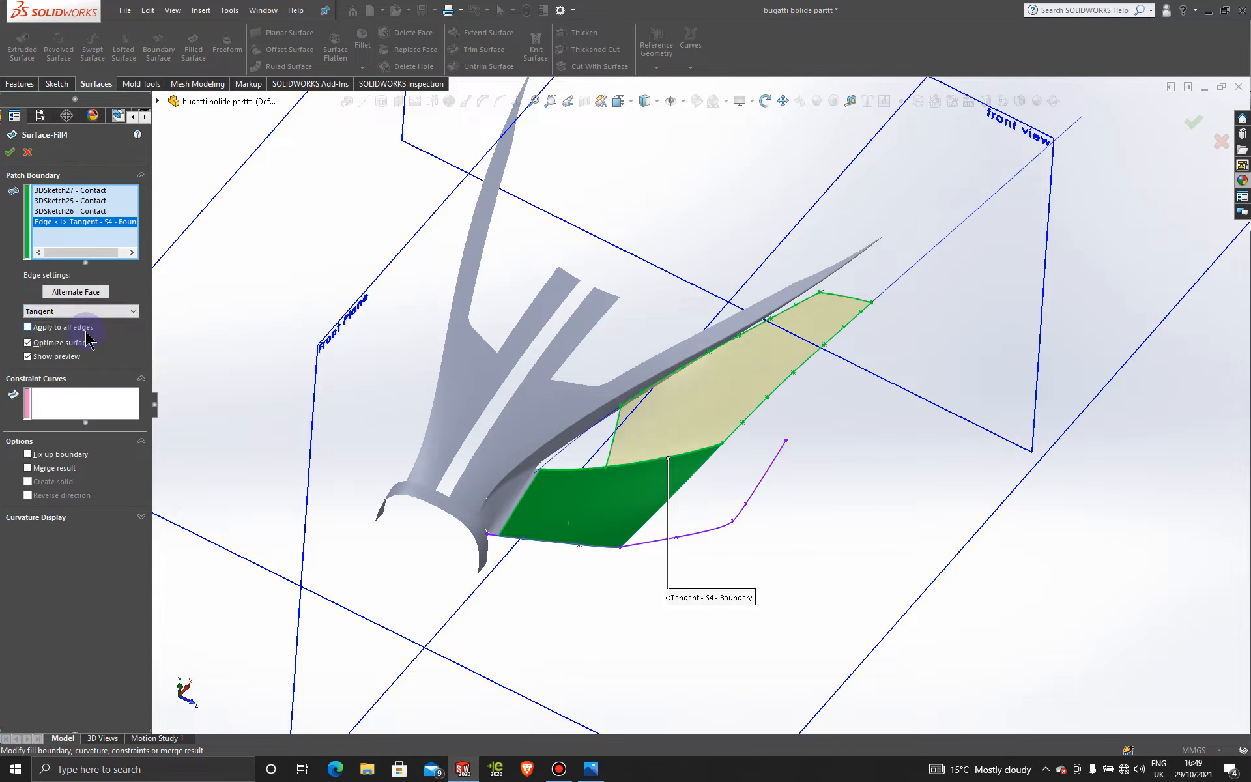
pyautogui.click(11, 154)
# - Activate Display State 1 and compare the filled surface with the top-view reference picture
pyautogui.moveTo(866, 483); pyautogui.dragTo(802, 511, button='middle')
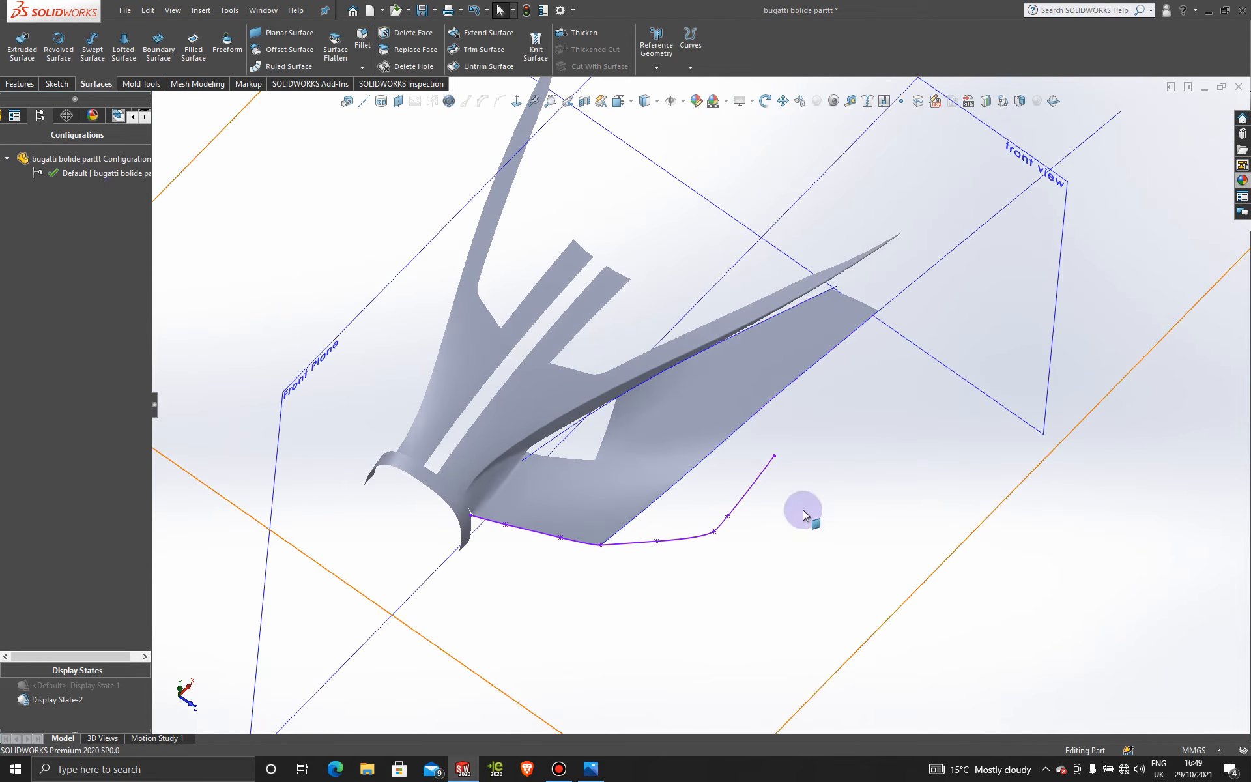
pyautogui.doubleClick(105, 693)
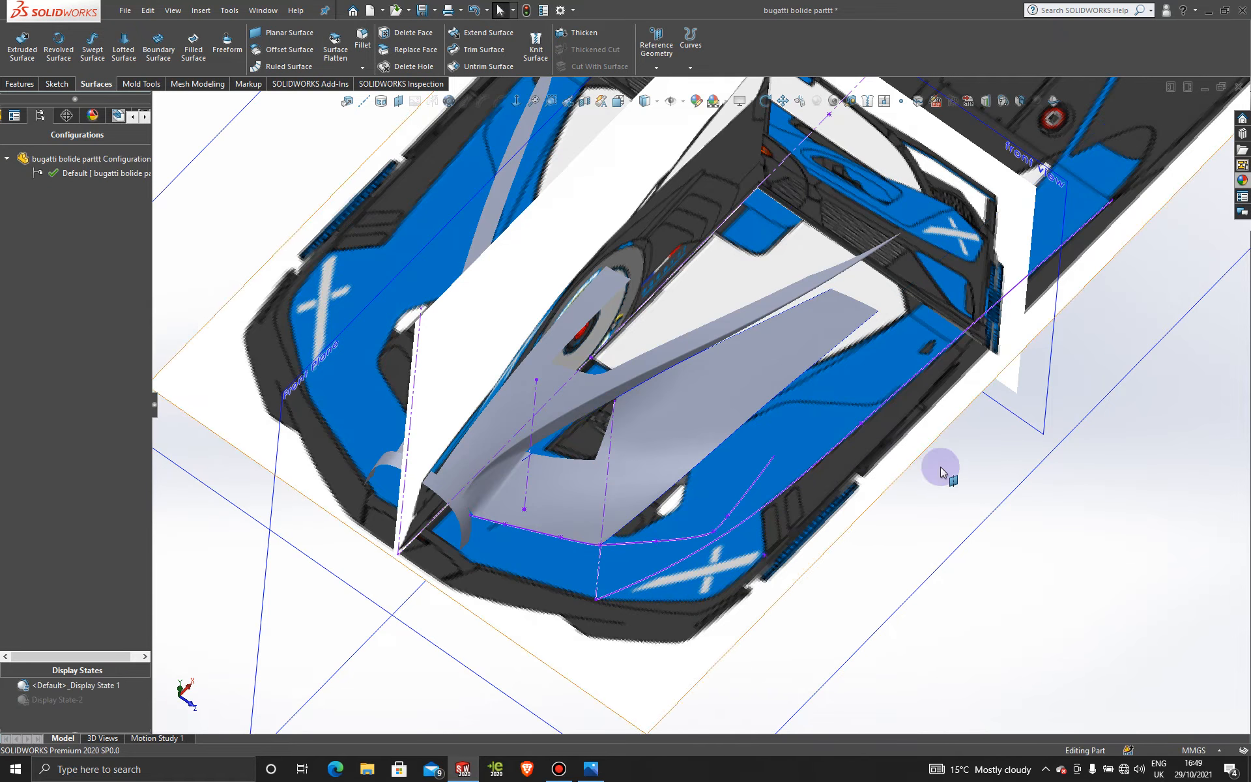
pyautogui.moveTo(944, 469)
pyautogui.mouseDown(button='middle')
pyautogui.moveTo(980, 483)
pyautogui.moveTo(985, 622)
pyautogui.moveTo(1006, 646)
pyautogui.moveTo(1014, 628)
pyautogui.moveTo(1004, 627)
pyautogui.mouseUp(button='middle')
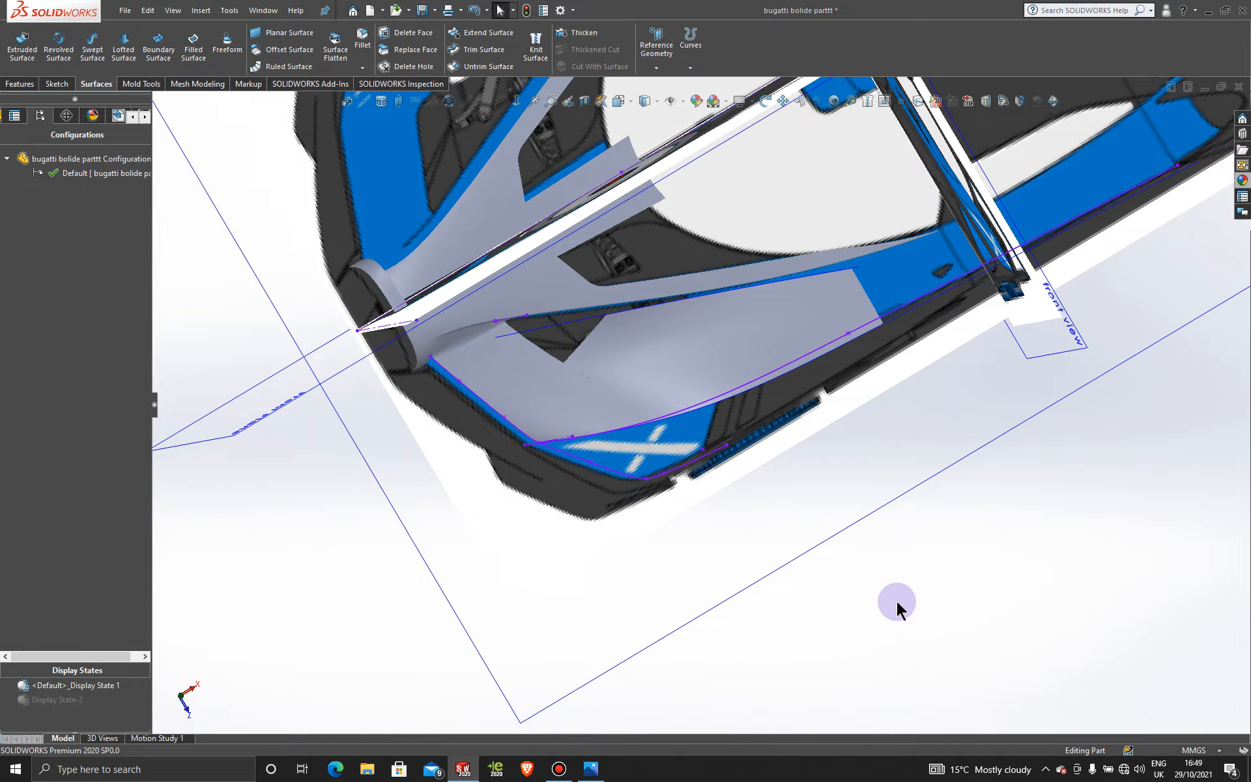
pyautogui.press('space')
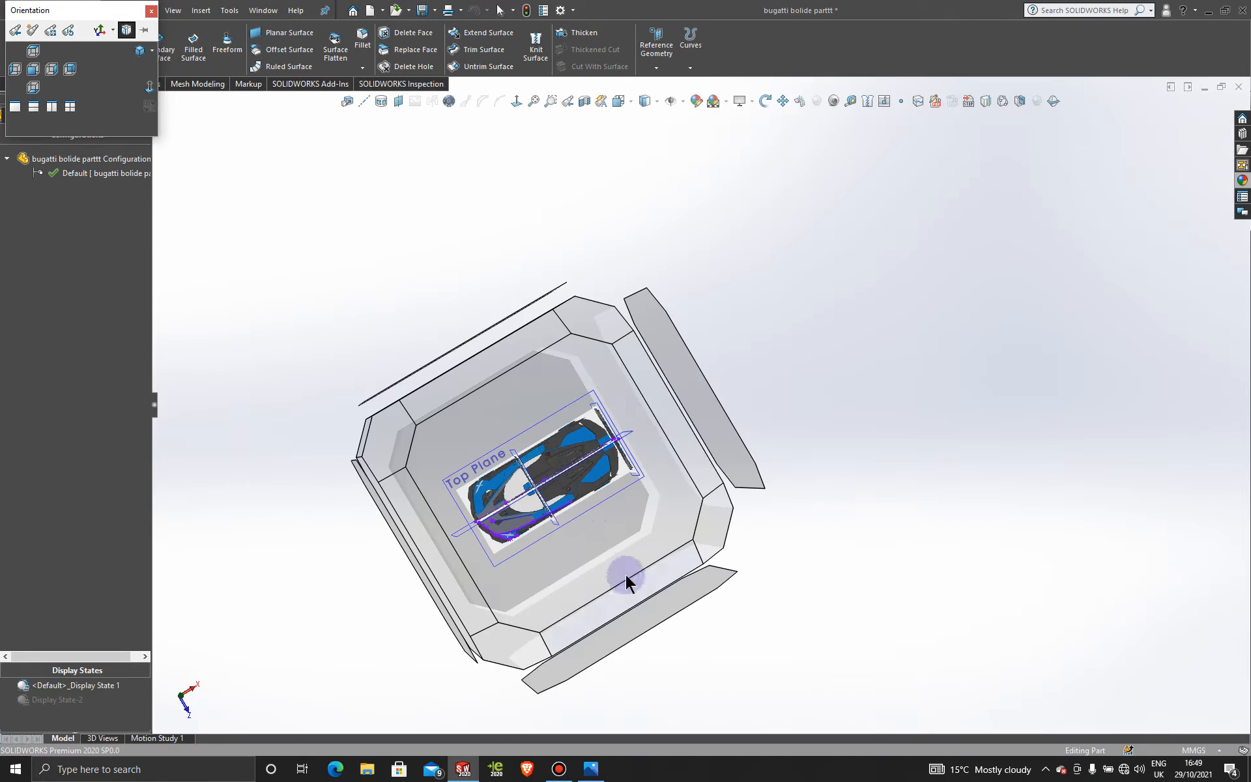
pyautogui.click(598, 537)
pyautogui.scroll(-5, 579, 531)
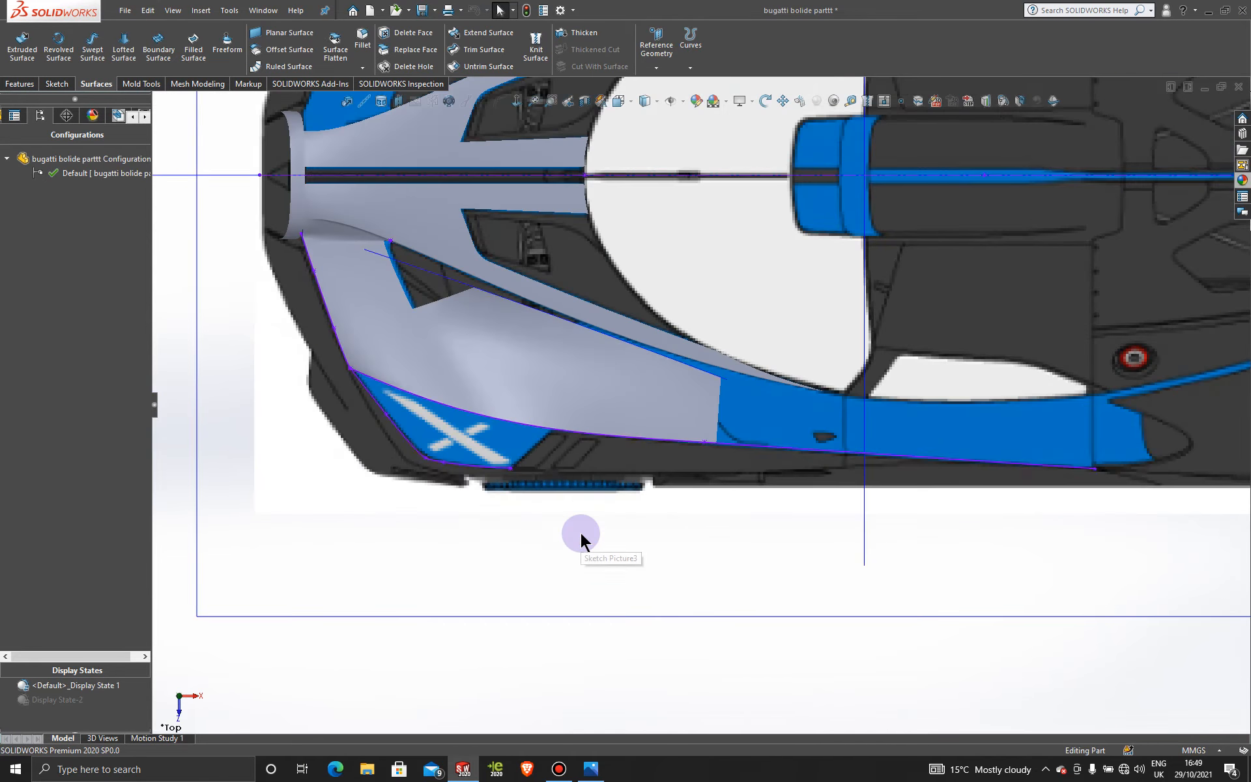
pyautogui.scroll(-3, 567, 508)
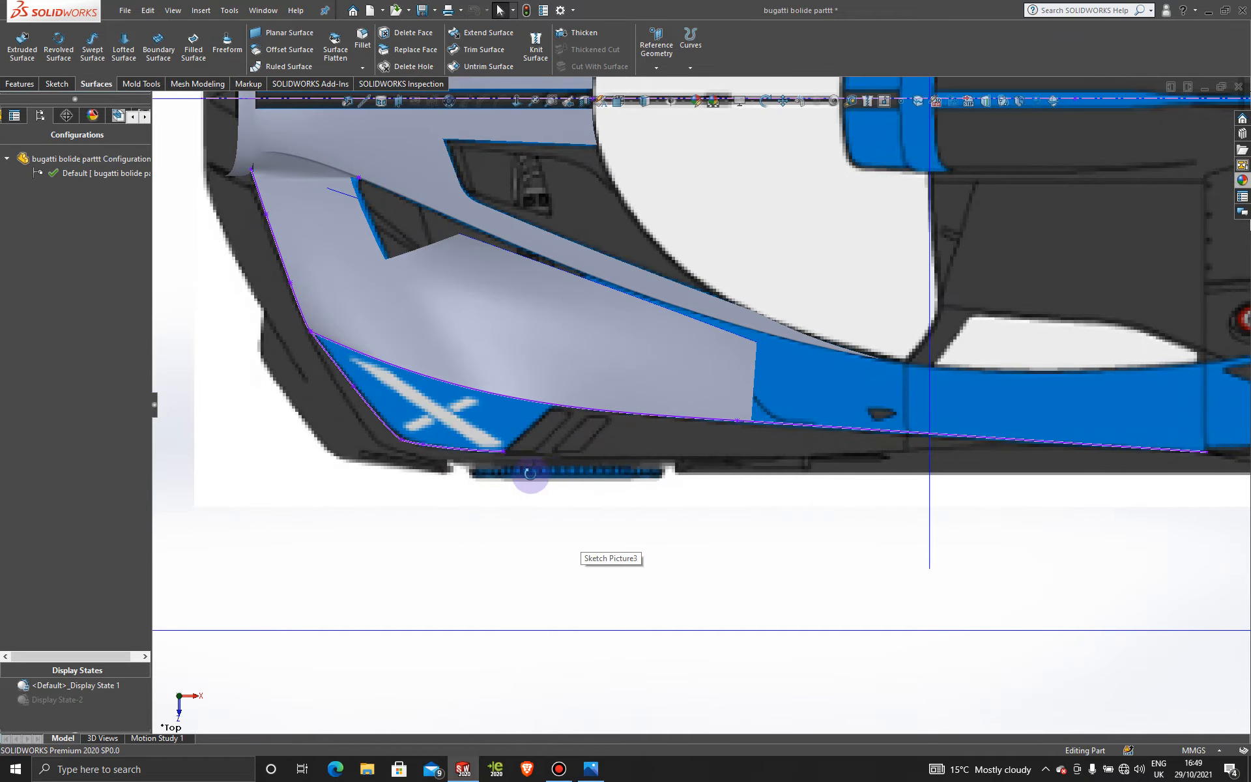
pyautogui.moveTo(532, 470); pyautogui.dragTo(562, 500, button='middle')
pyautogui.press('space')
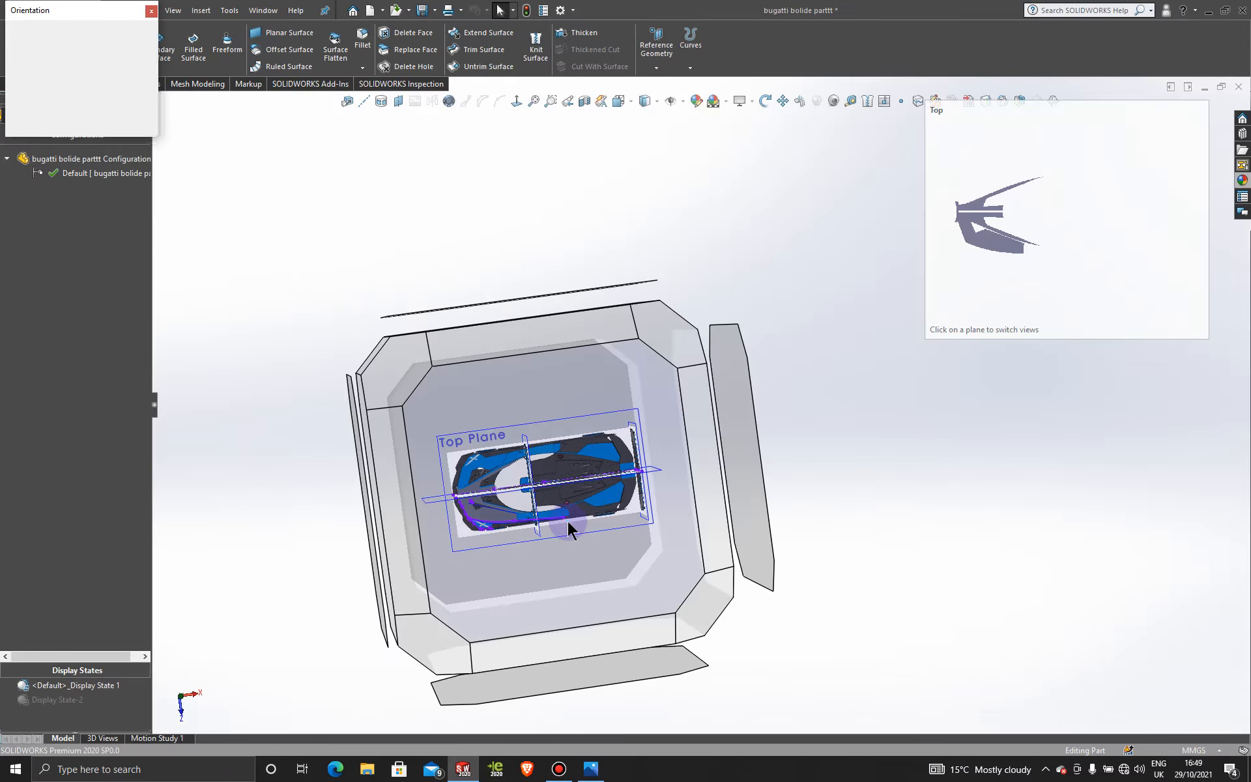
pyautogui.click(568, 521)
pyautogui.scroll(-5, 922, 283)
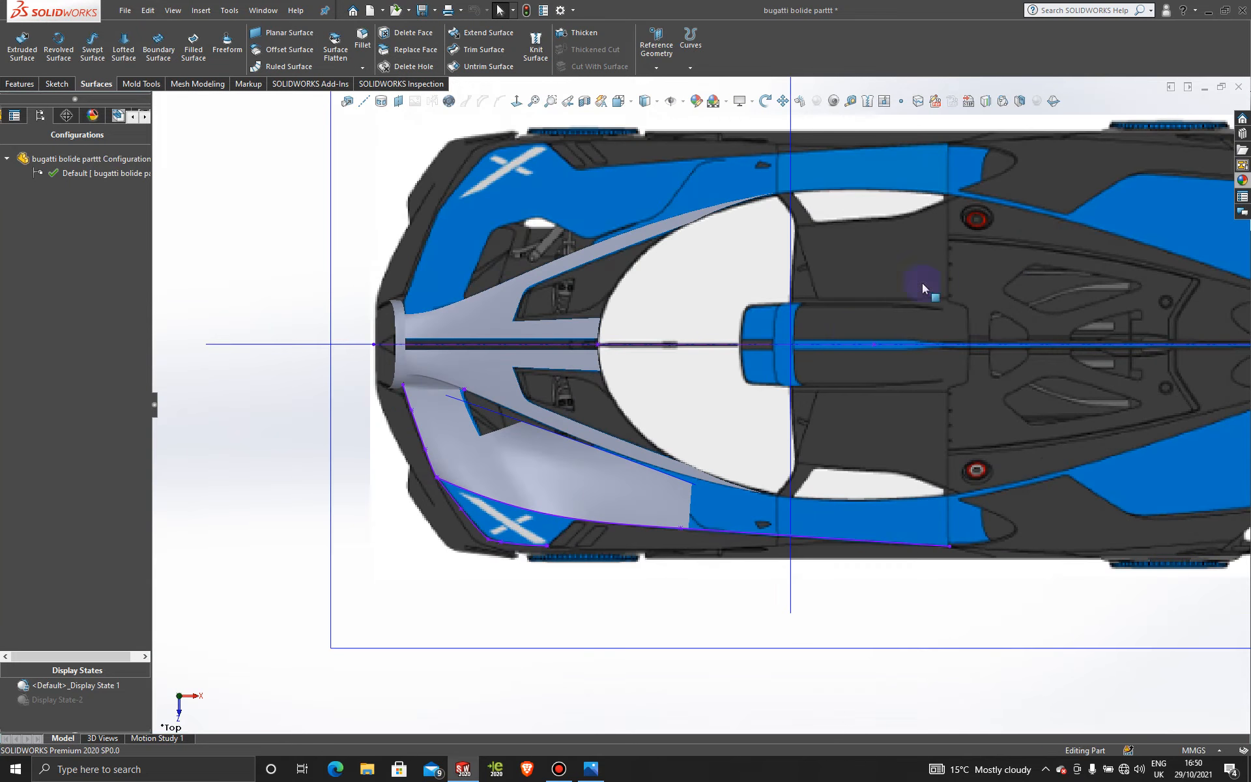
# - Try to apply an appearance from the library to the filled surface
pyautogui.click(1242, 181)
pyautogui.moveTo(1198, 316); pyautogui.dragTo(577, 499)
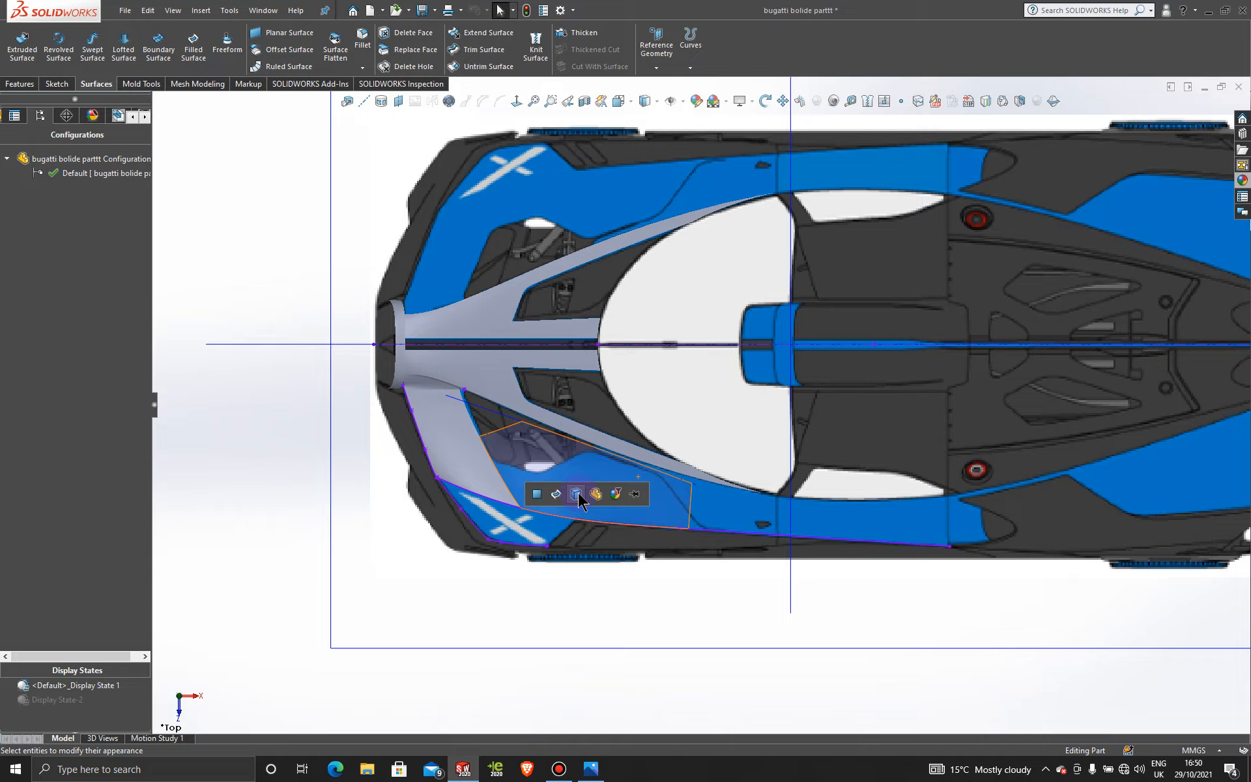
pyautogui.click(579, 495)
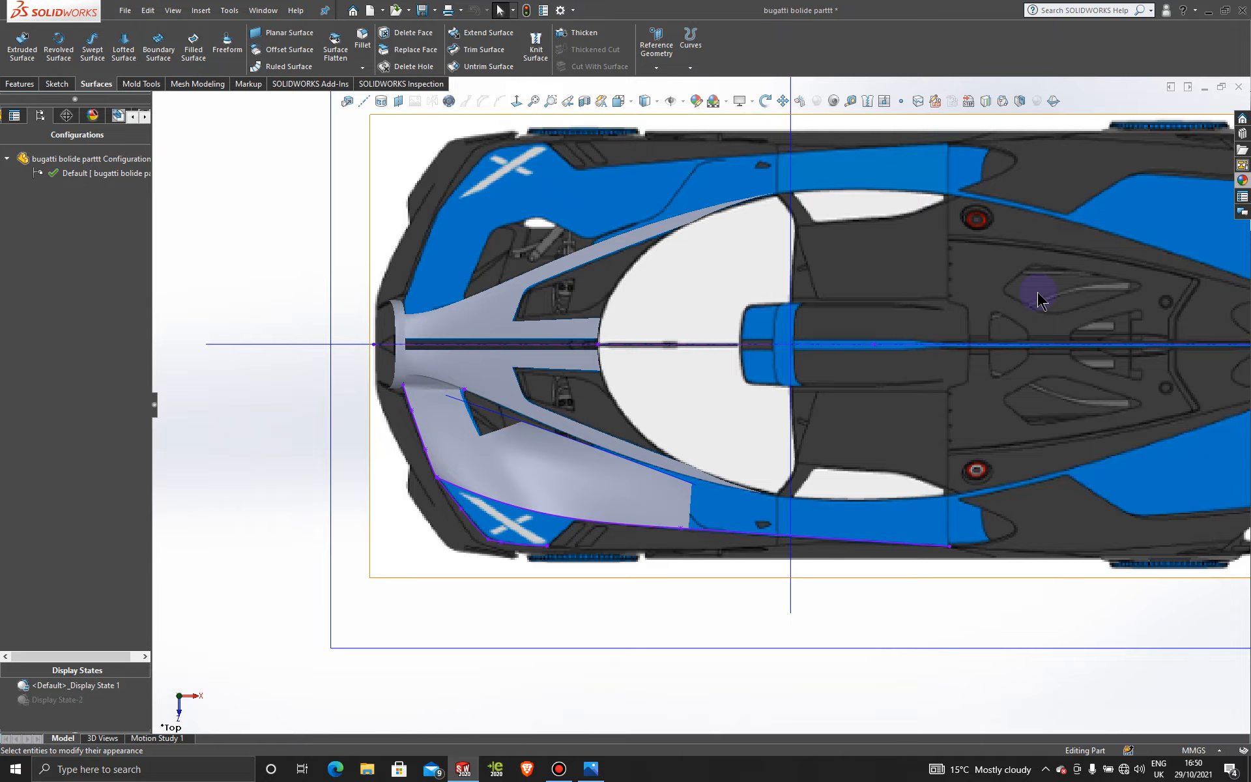
# - Delete the filled surface while keeping its boundary sketches
pyautogui.click(600, 473)
pyautogui.rightClick(600, 475)
pyautogui.click(653, 646)
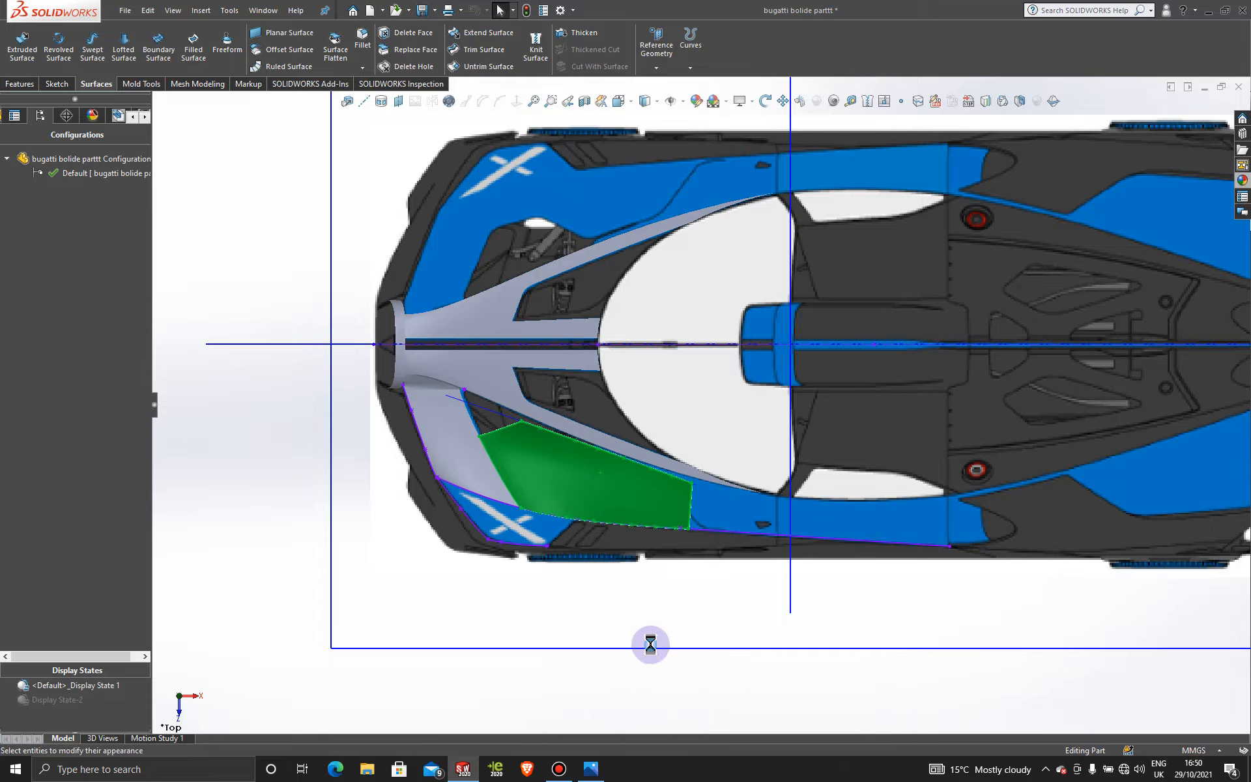
pyautogui.click(541, 179)
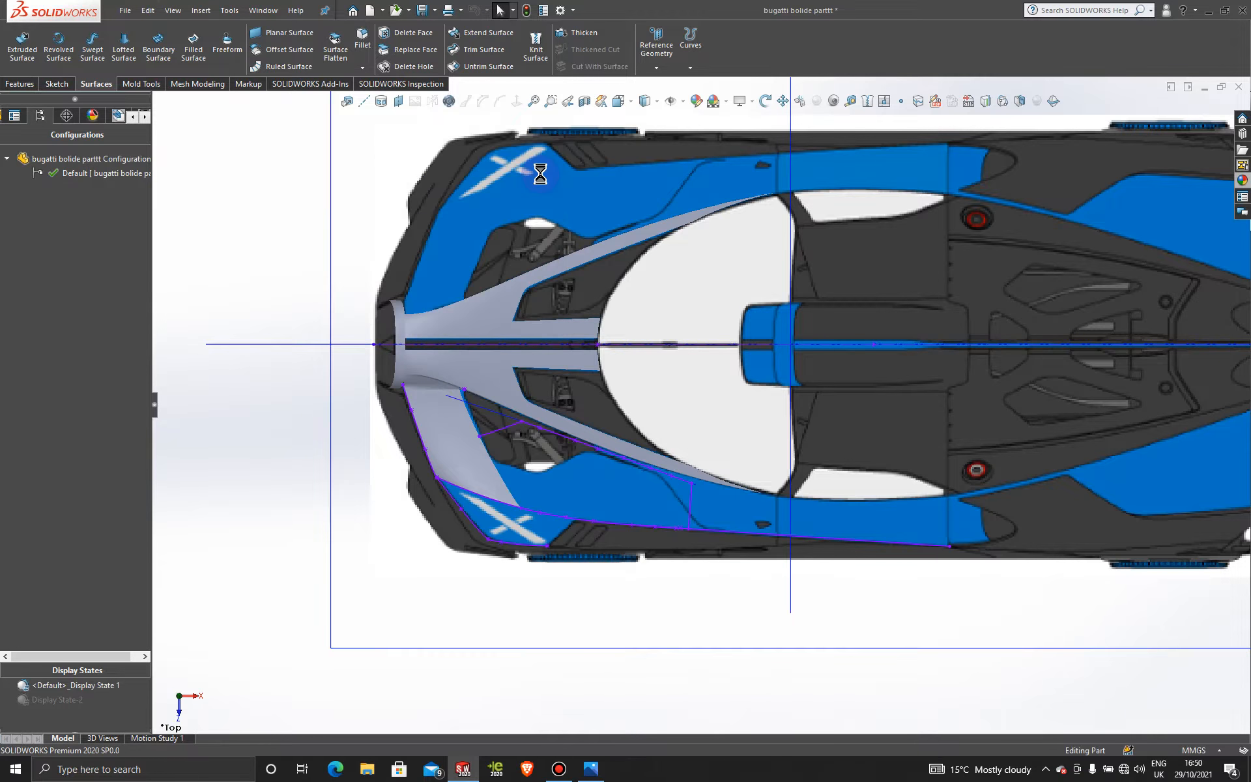
# - Activate Display State-2 to hide the reference pictures around the open fender boundary
pyautogui.scroll(-2, 579, 464)
pyautogui.scroll(-3, 579, 464)
pyautogui.moveTo(599, 526); pyautogui.dragTo(616, 438, button='middle')
pyautogui.doubleClick(57, 701)
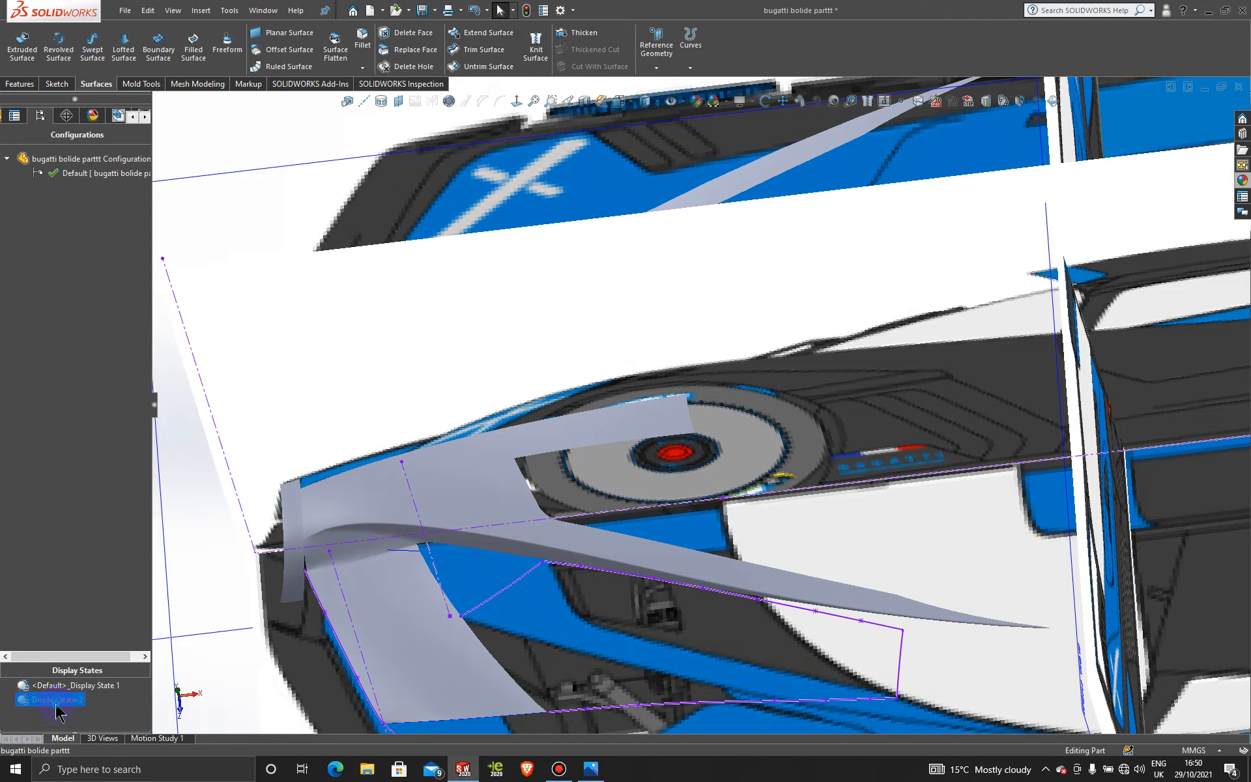
pyautogui.scroll(3, 475, 635)
pyautogui.moveTo(692, 520)
pyautogui.mouseDown(button='middle')
pyautogui.moveTo(729, 556)
pyautogui.moveTo(717, 587)
pyautogui.mouseUp(button='middle')
pyautogui.scroll(-3, 621, 456)
pyautogui.scroll(-2, 620, 451)
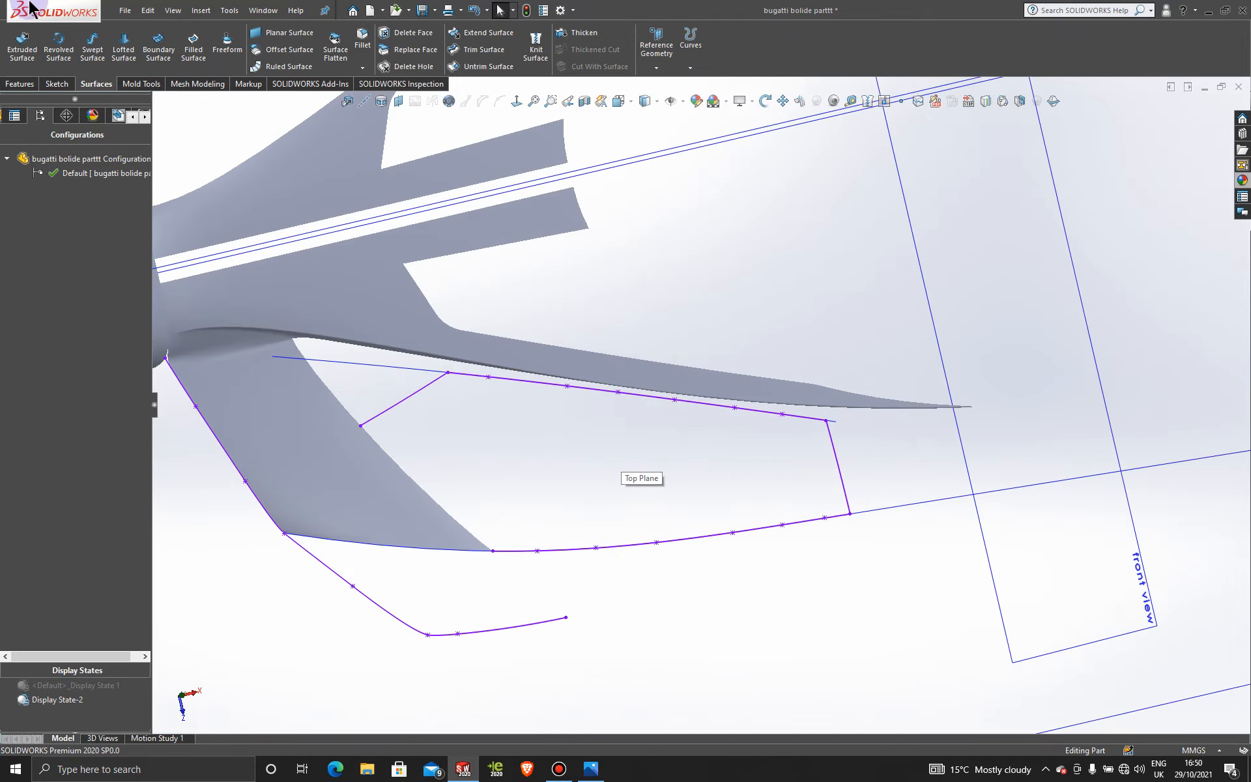
# - Sketch a two-point 3D spline about 46 mm long across the fender opening, from the outer long boundary curve to the inner one
pyautogui.click(57, 84)
pyautogui.click(17, 69)
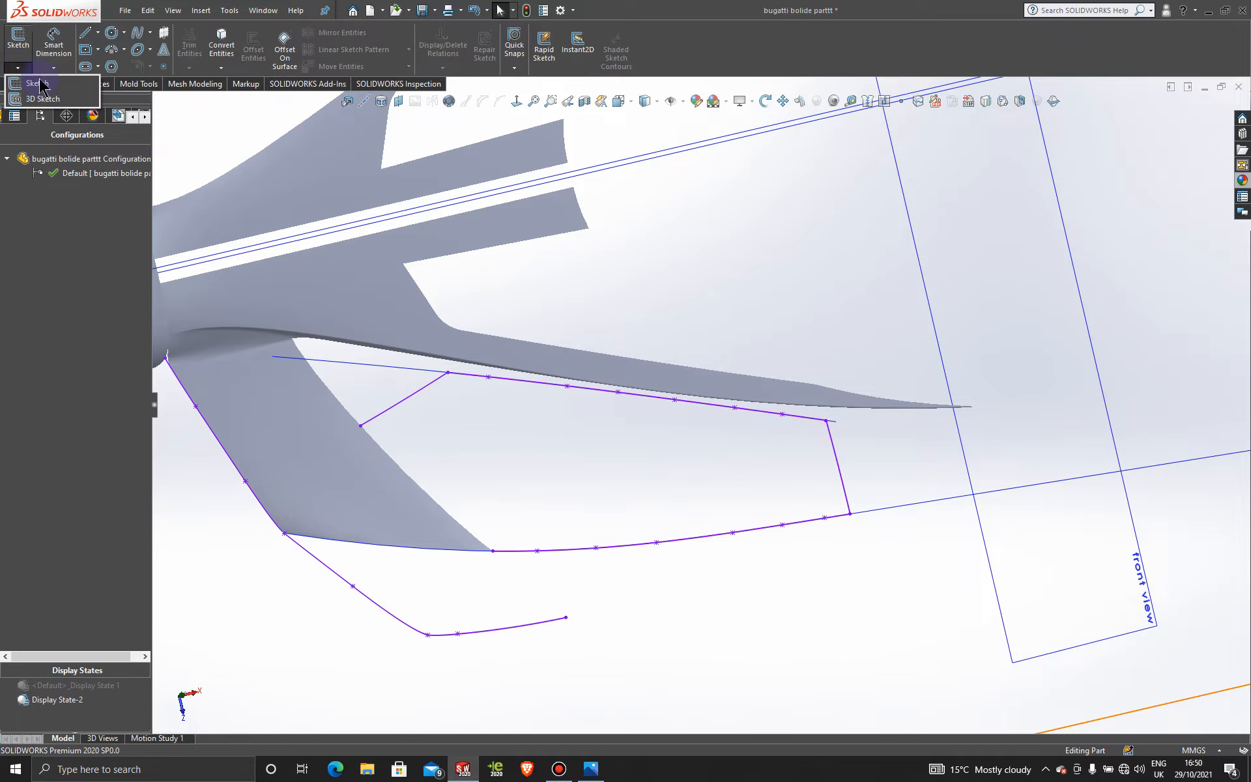
pyautogui.click(40, 99)
pyautogui.click(138, 30)
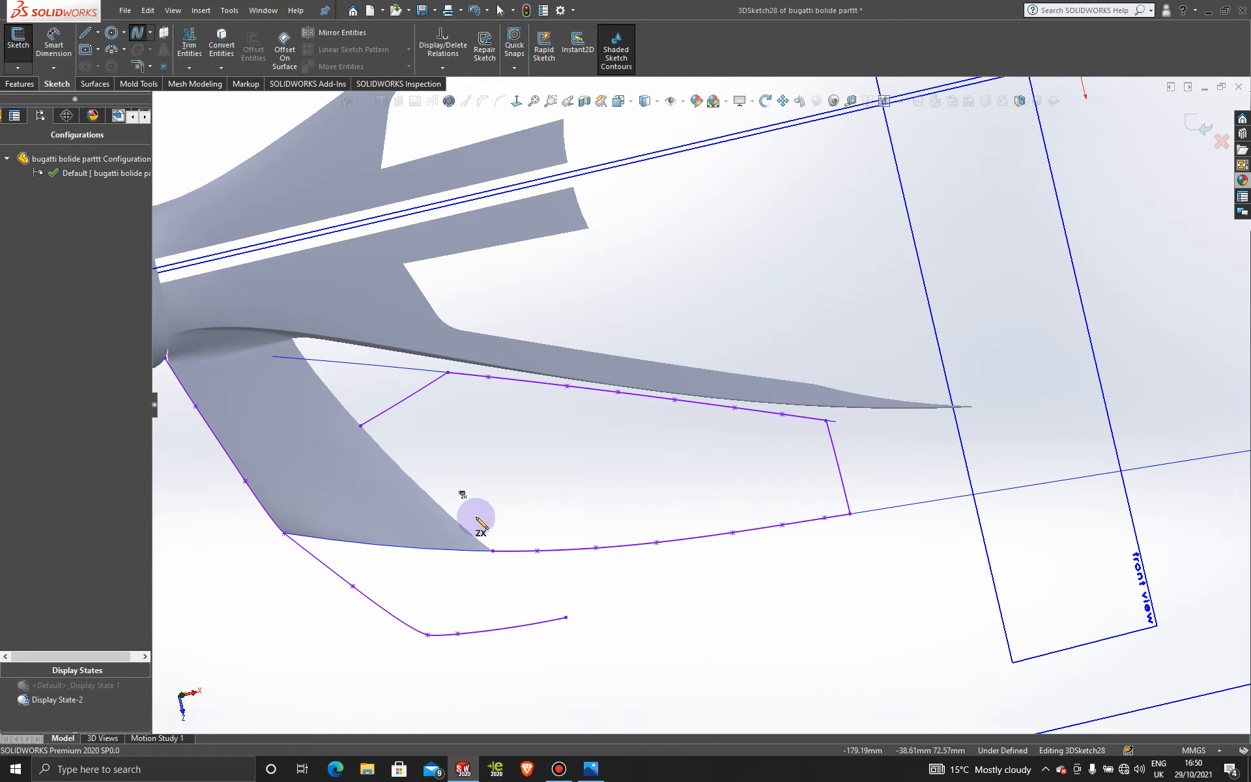
pyautogui.click(566, 550)
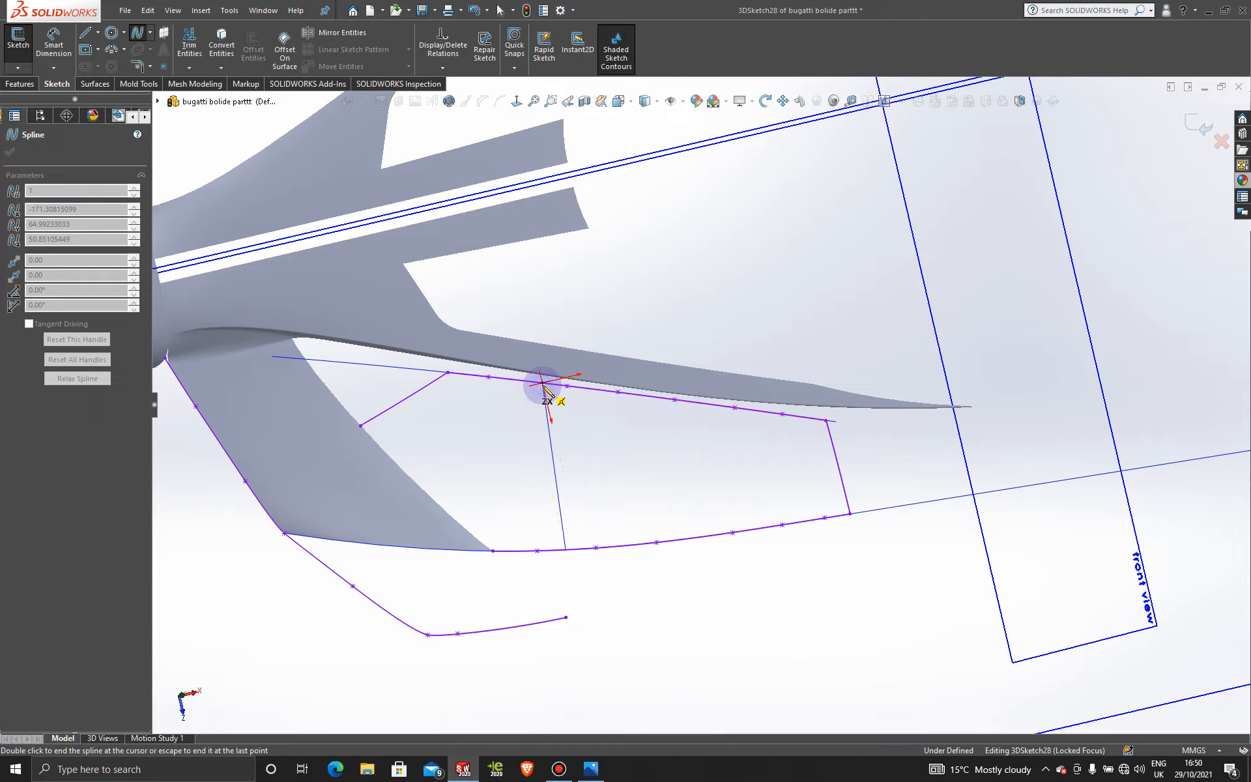
pyautogui.click(542, 384)
pyautogui.press('Escape')
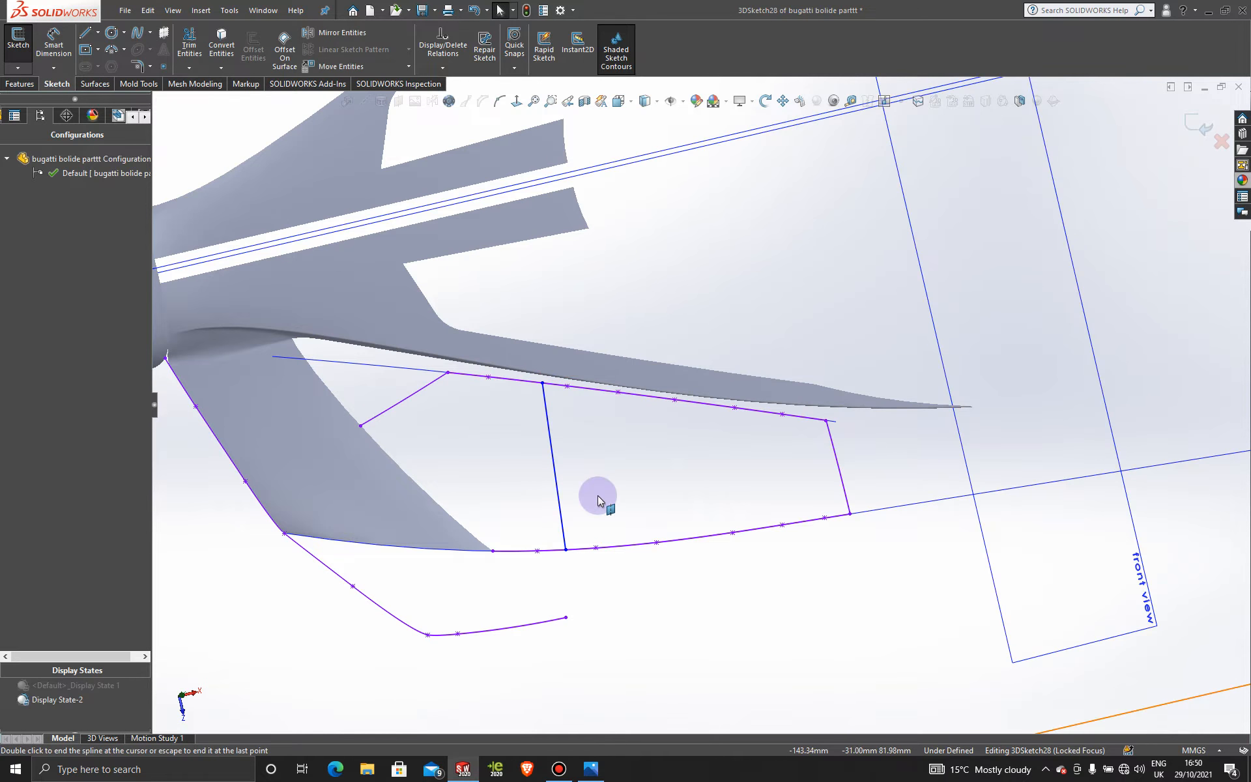
# - Bow the cross spline slightly upward through its inner end handle in the Right view and finish the 3D sketch
pyautogui.moveTo(597, 496); pyautogui.dragTo(421, 311, button='middle')
pyautogui.press('space')
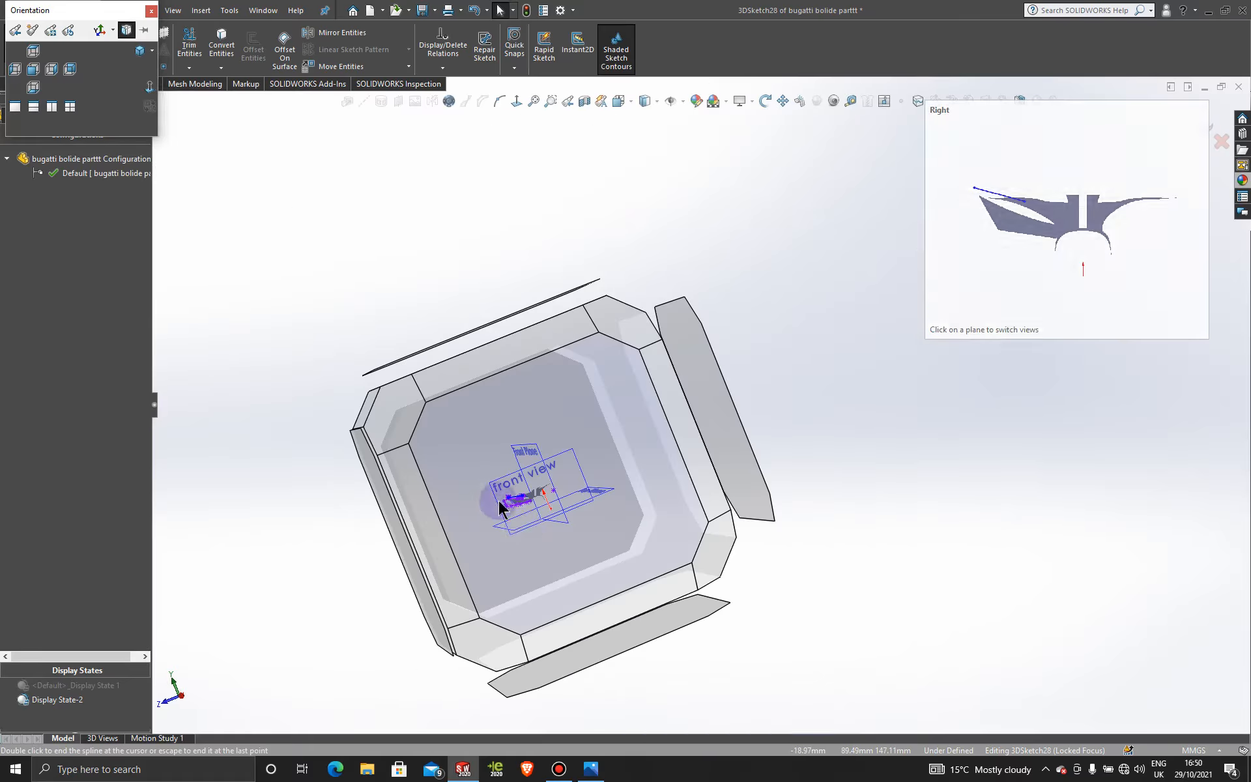
pyautogui.click(526, 534)
pyautogui.scroll(-4, 498, 451)
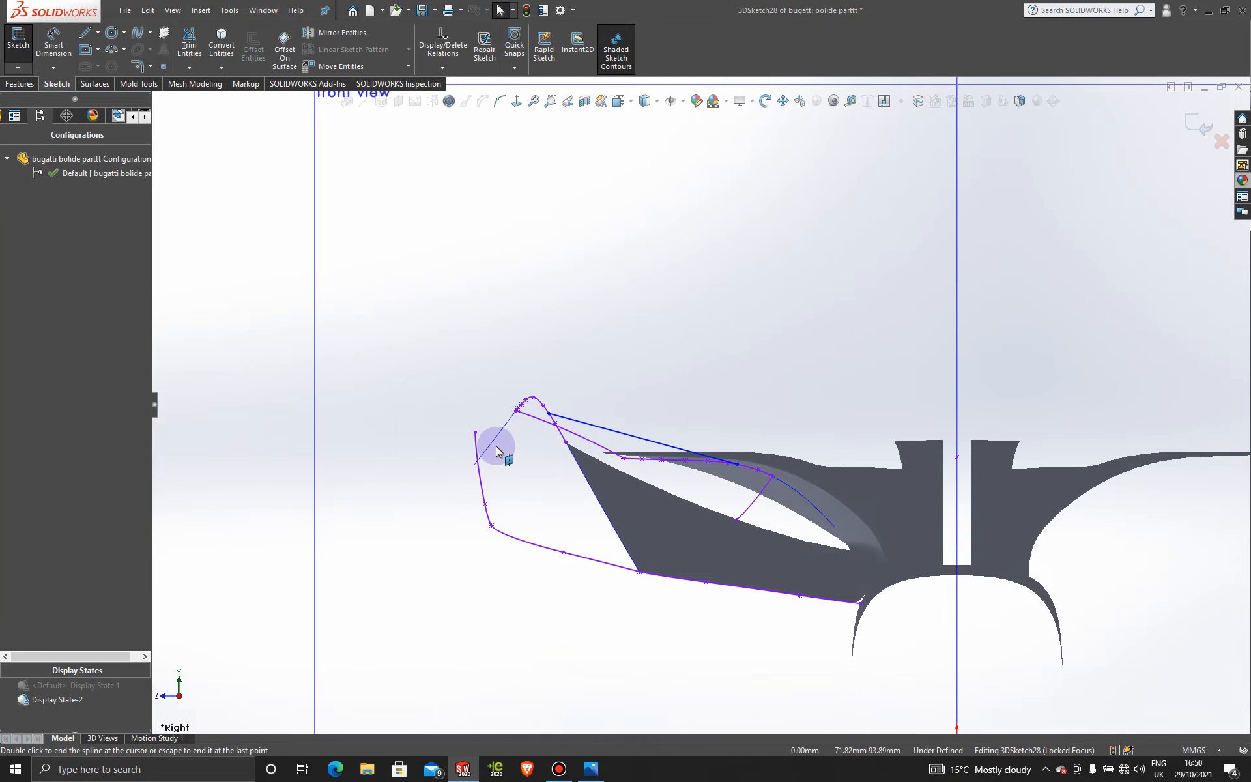
pyautogui.scroll(-3, 670, 448)
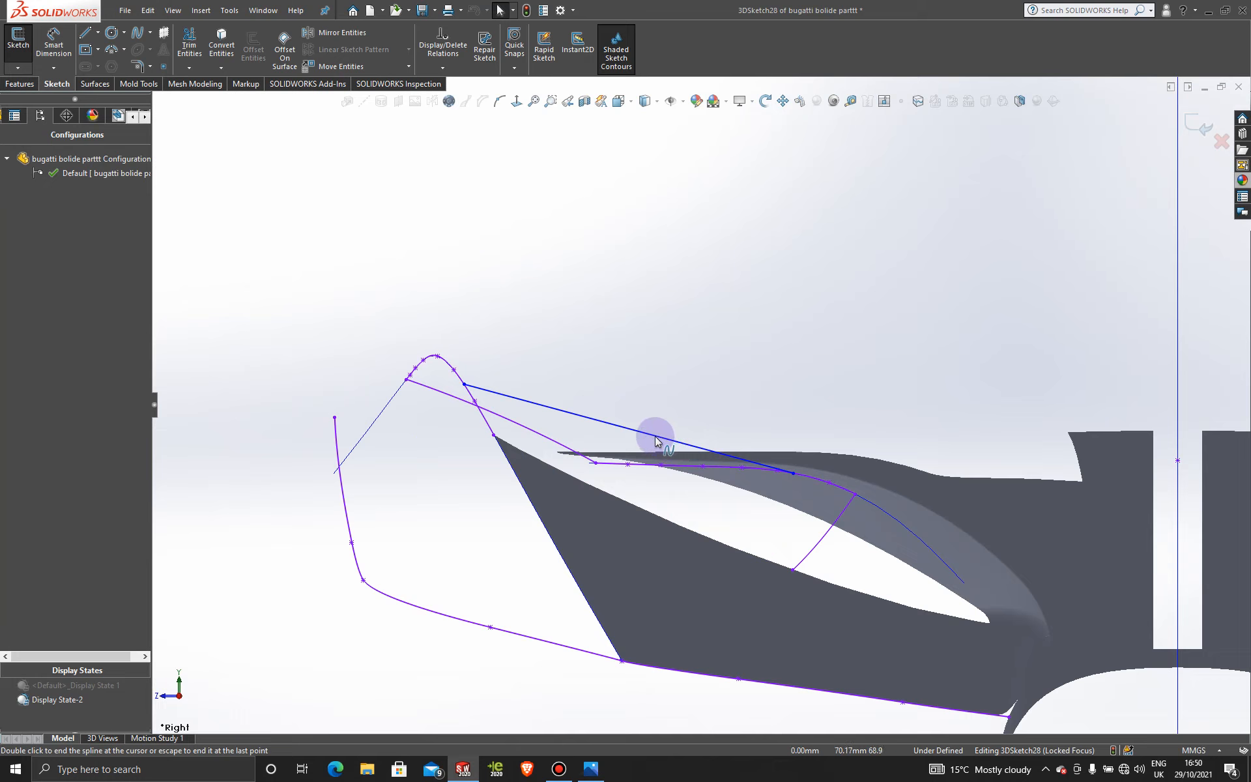
pyautogui.click(655, 440)
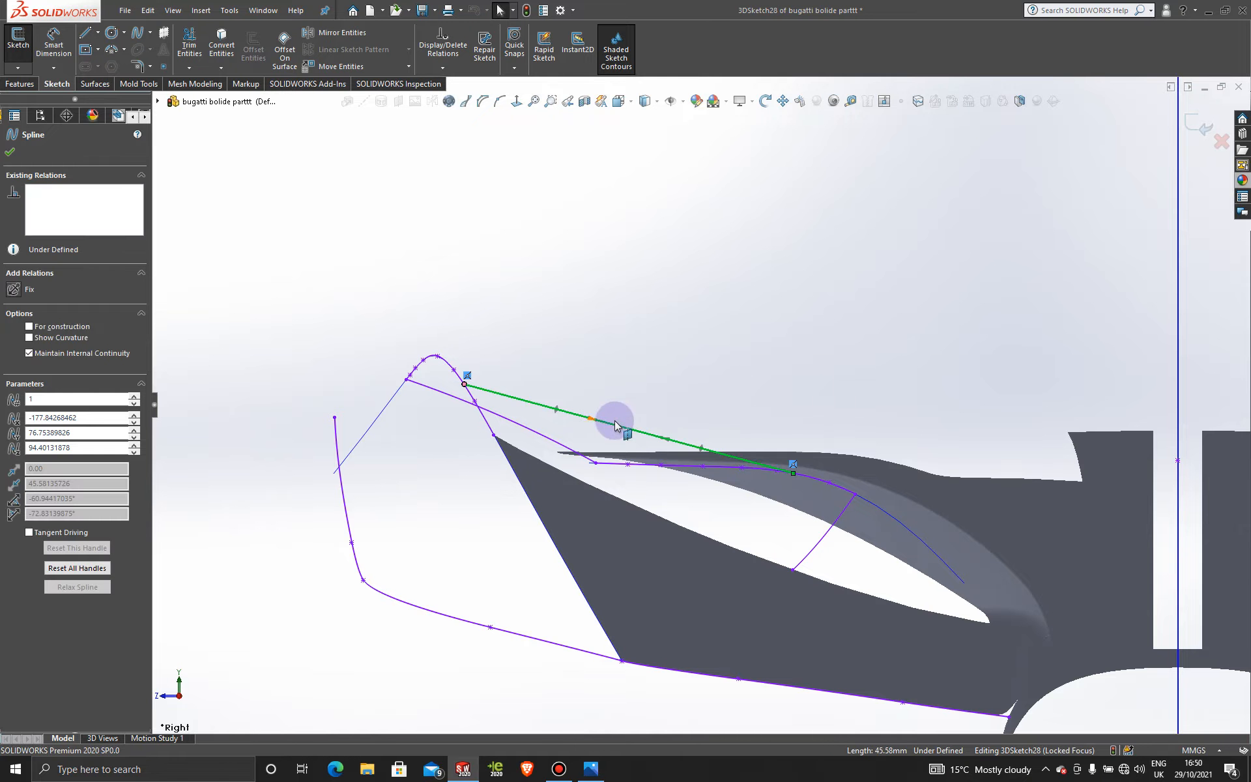
pyautogui.moveTo(663, 435); pyautogui.dragTo(663, 427)
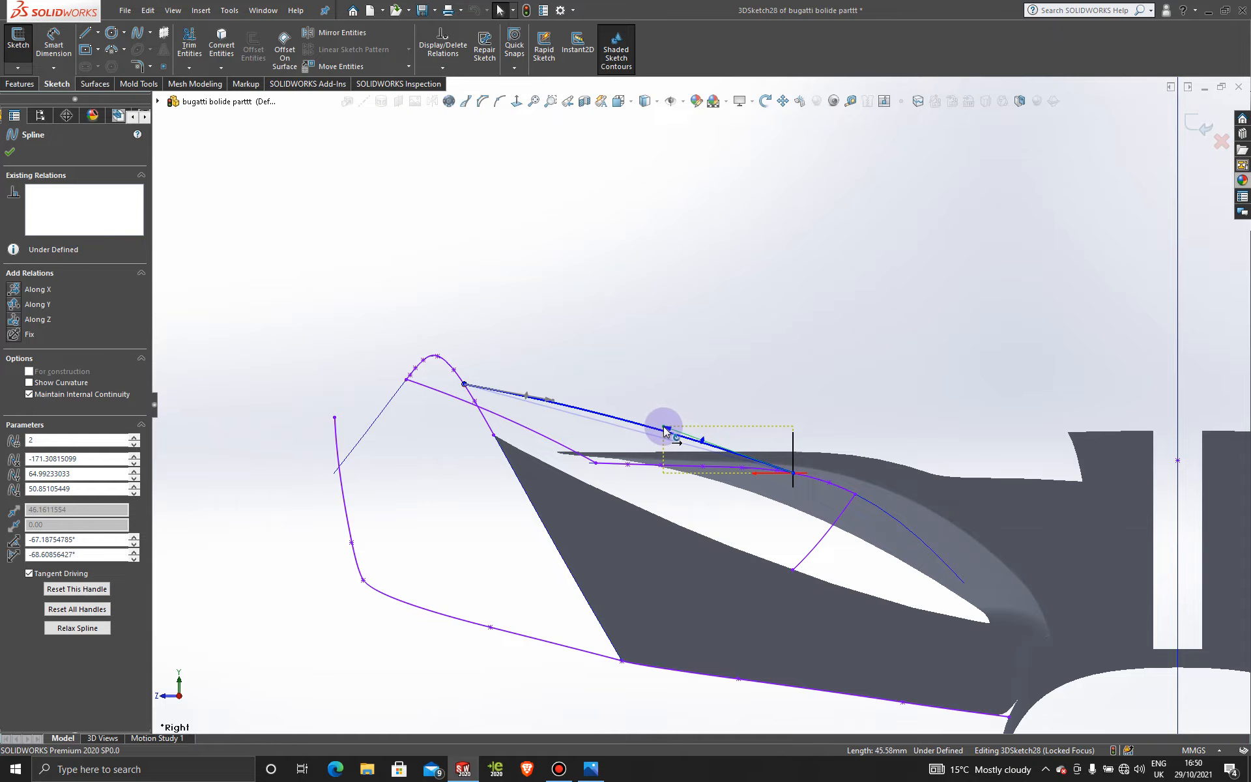
pyautogui.click(1198, 125)
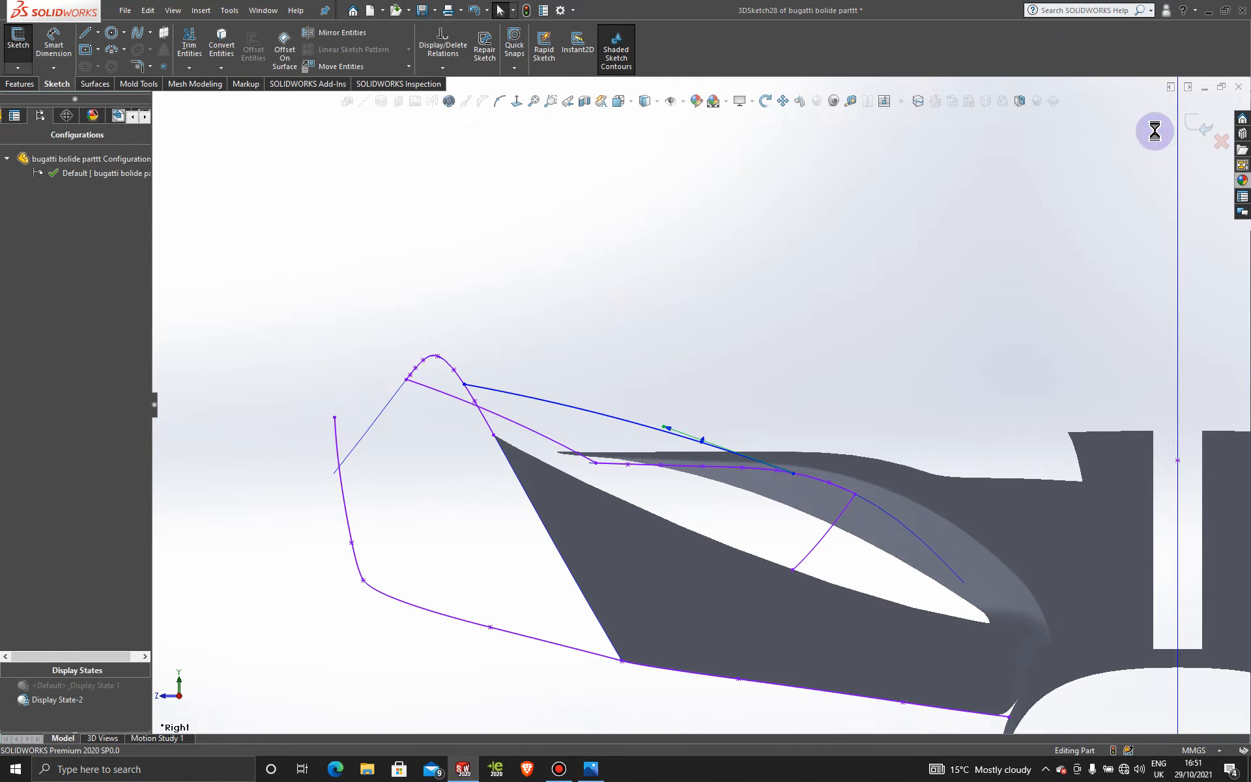
# - Set up a filled surface bounded by the two long curves, the end spline, the short spline and the adjacent lower fender surface's edge
pyautogui.scroll(2, 682, 378)
pyautogui.moveTo(350, 284)
pyautogui.mouseDown(button='middle')
pyautogui.moveTo(447, 319)
pyautogui.moveTo(514, 458)
pyautogui.moveTo(420, 447)
pyautogui.moveTo(531, 432)
pyautogui.moveTo(536, 458)
pyautogui.moveTo(605, 439)
pyautogui.moveTo(593, 480)
pyautogui.mouseUp(button='middle')
pyautogui.scroll(-3, 501, 438)
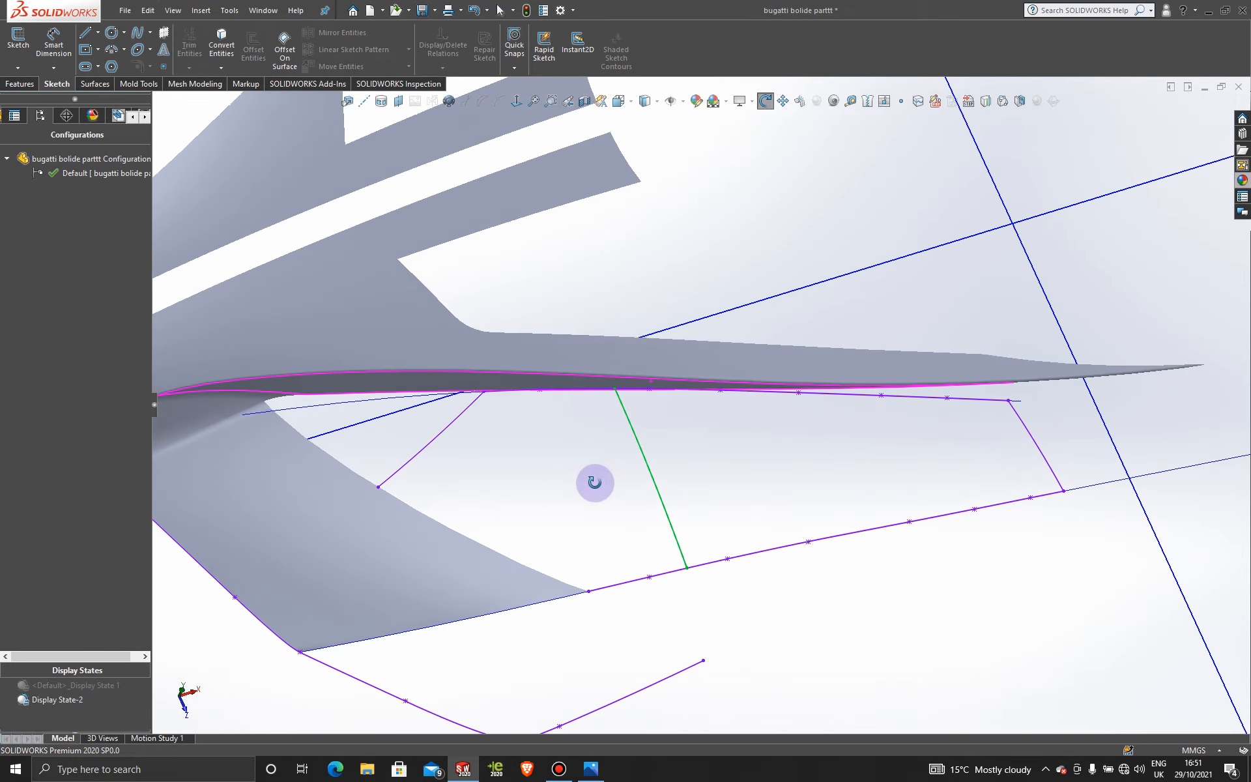
pyautogui.click(95, 84)
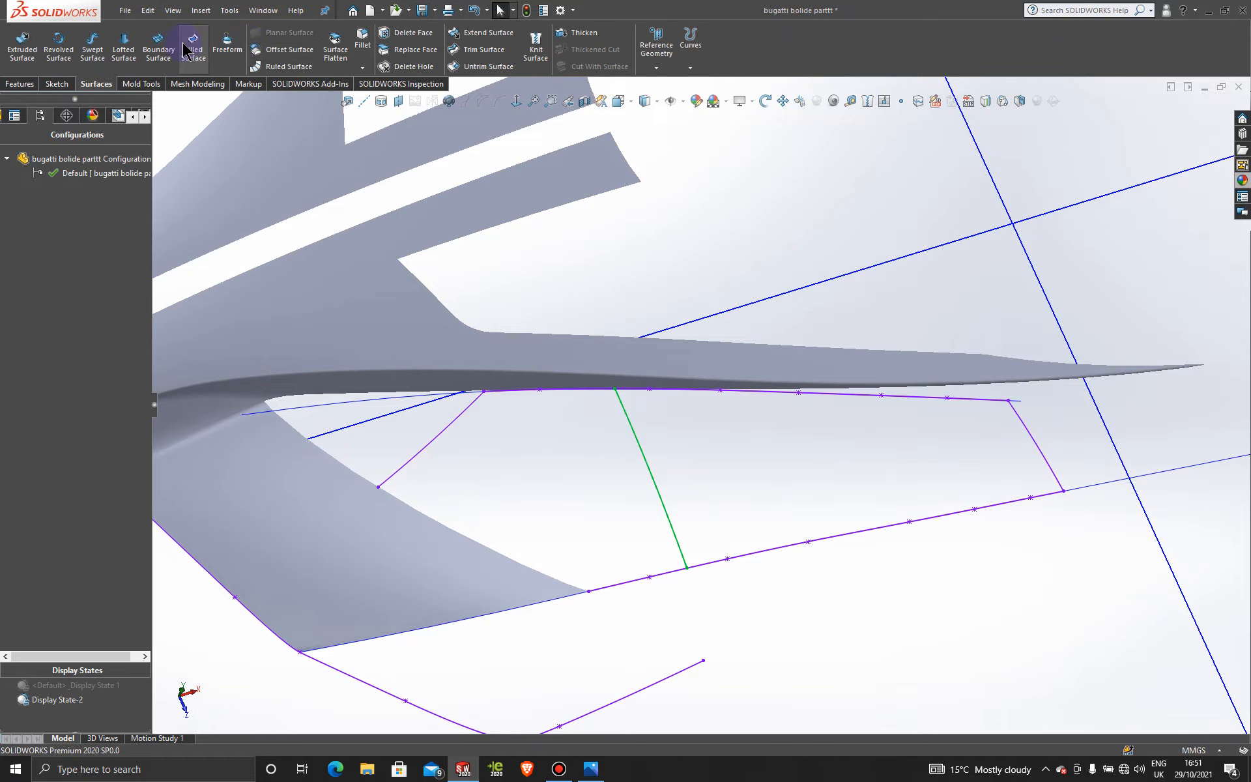
pyautogui.click(840, 397)
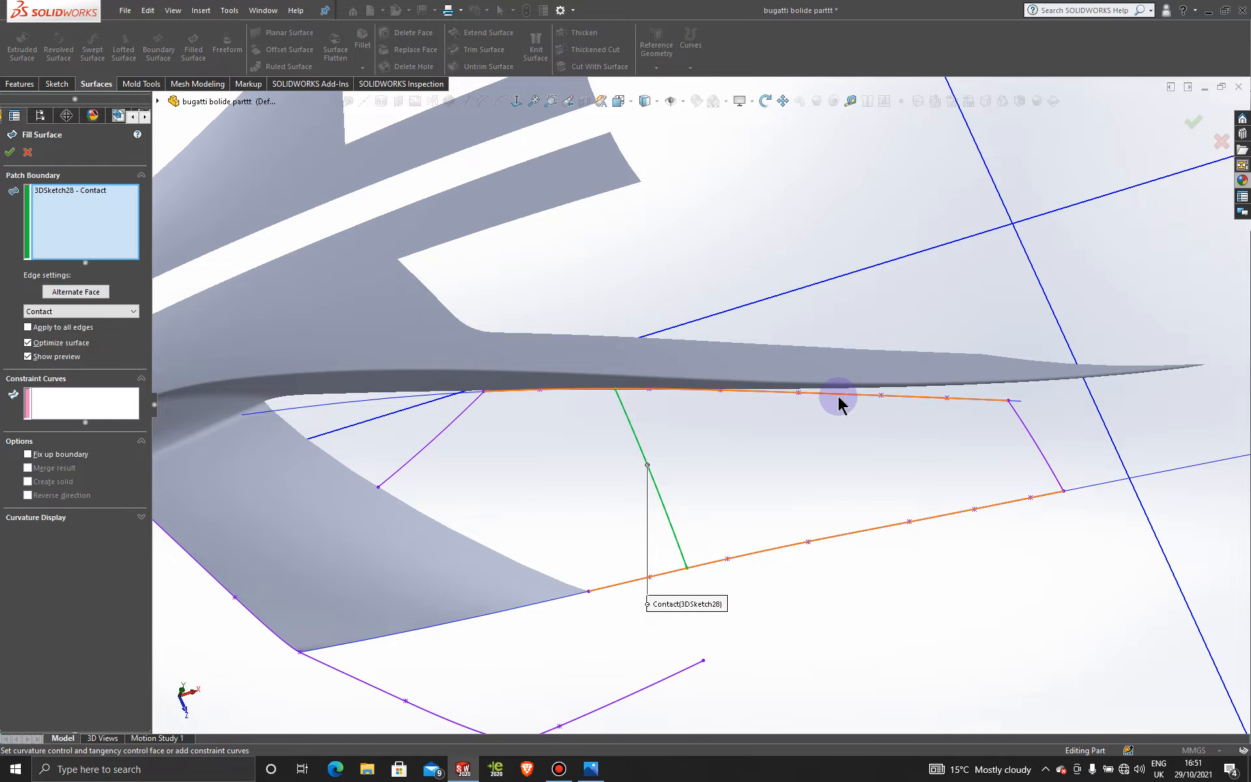
pyautogui.click(838, 396)
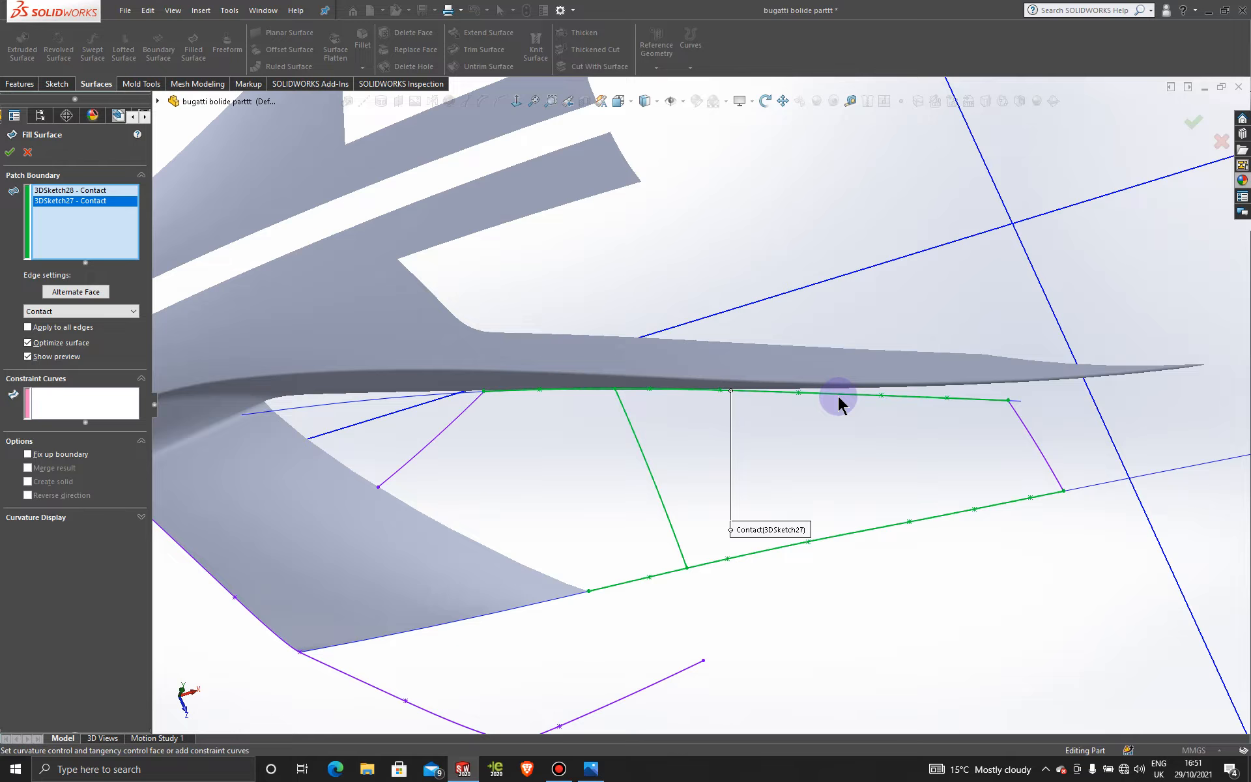
pyautogui.click(1032, 443)
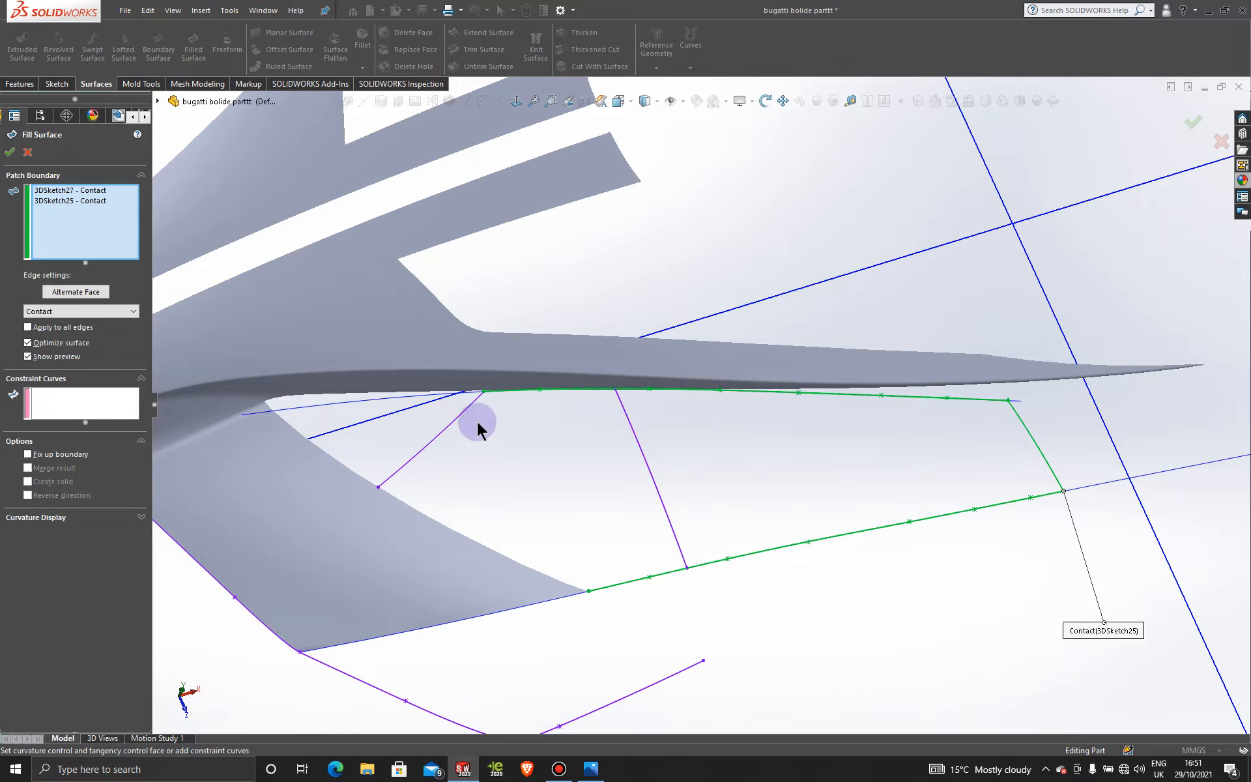
pyautogui.click(453, 424)
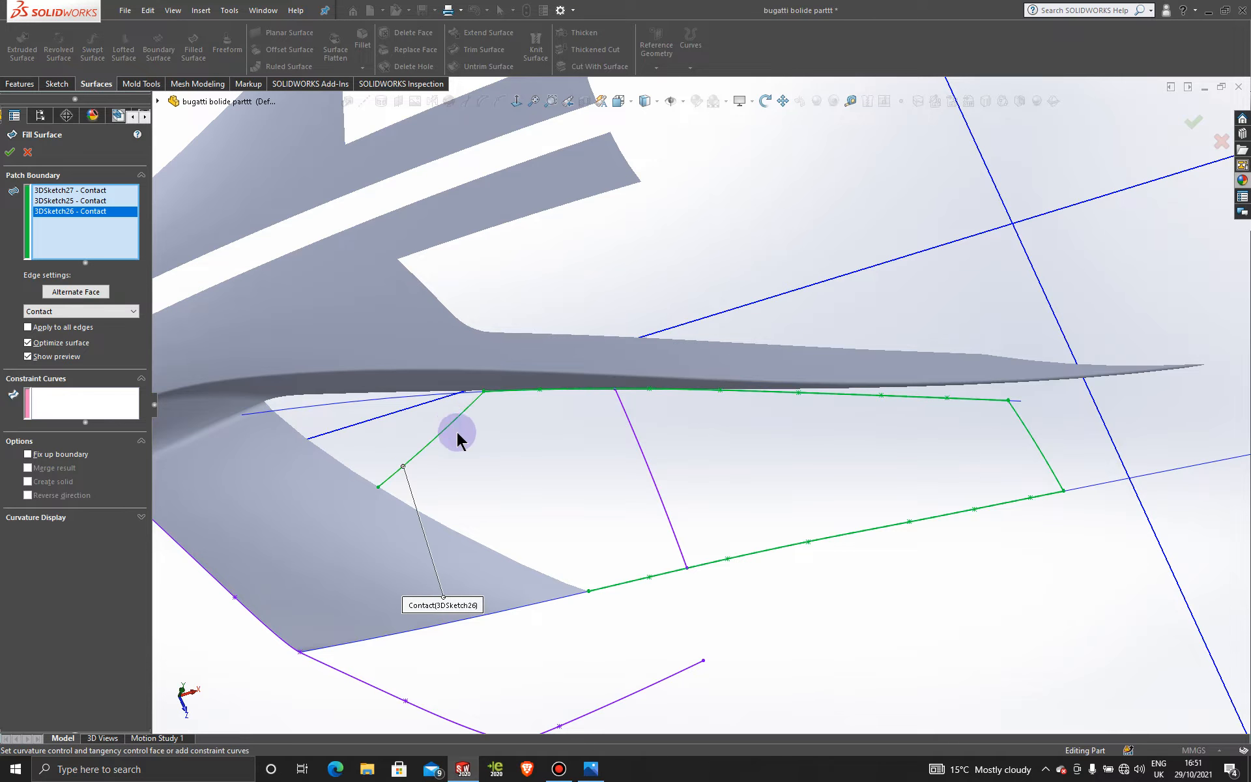
pyautogui.click(467, 536)
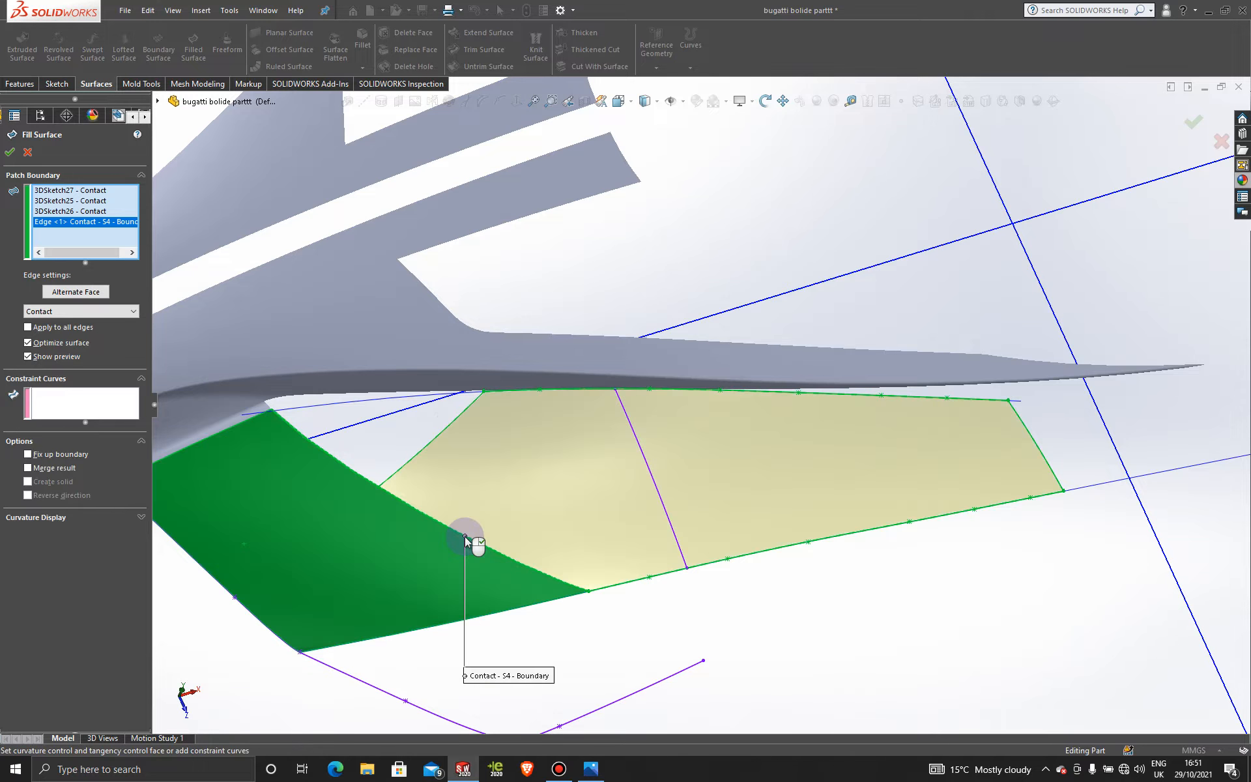
# - Make the fill Tangent at the fender surface's edge and create it with the cross spline as constraint curve
pyautogui.click(99, 313)
pyautogui.click(98, 331)
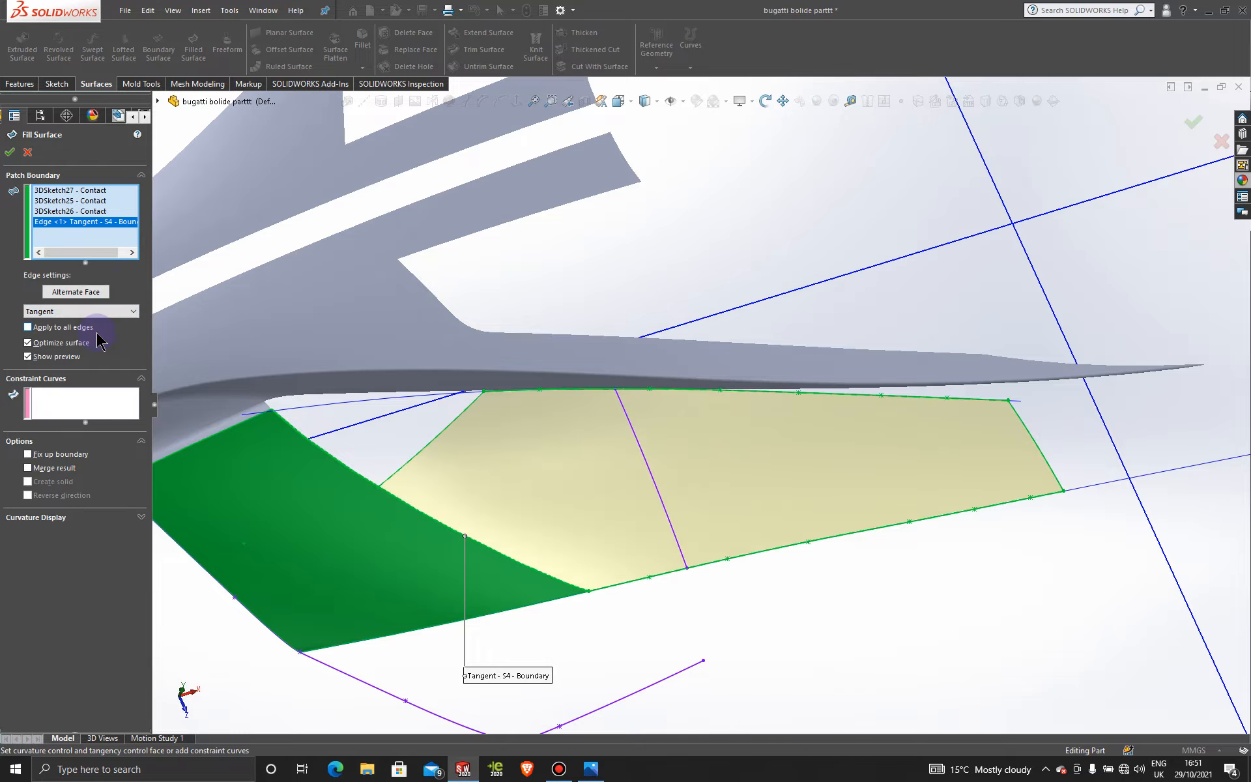
pyautogui.click(77, 403)
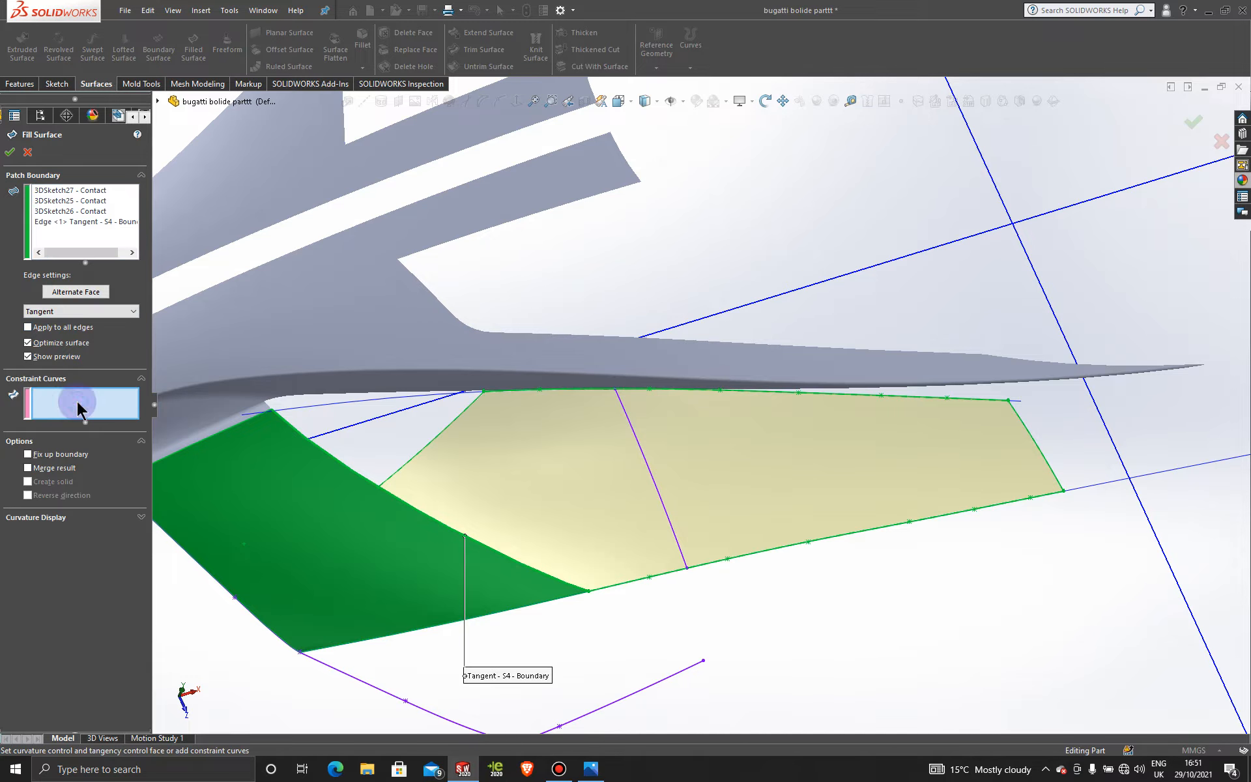
pyautogui.click(637, 440)
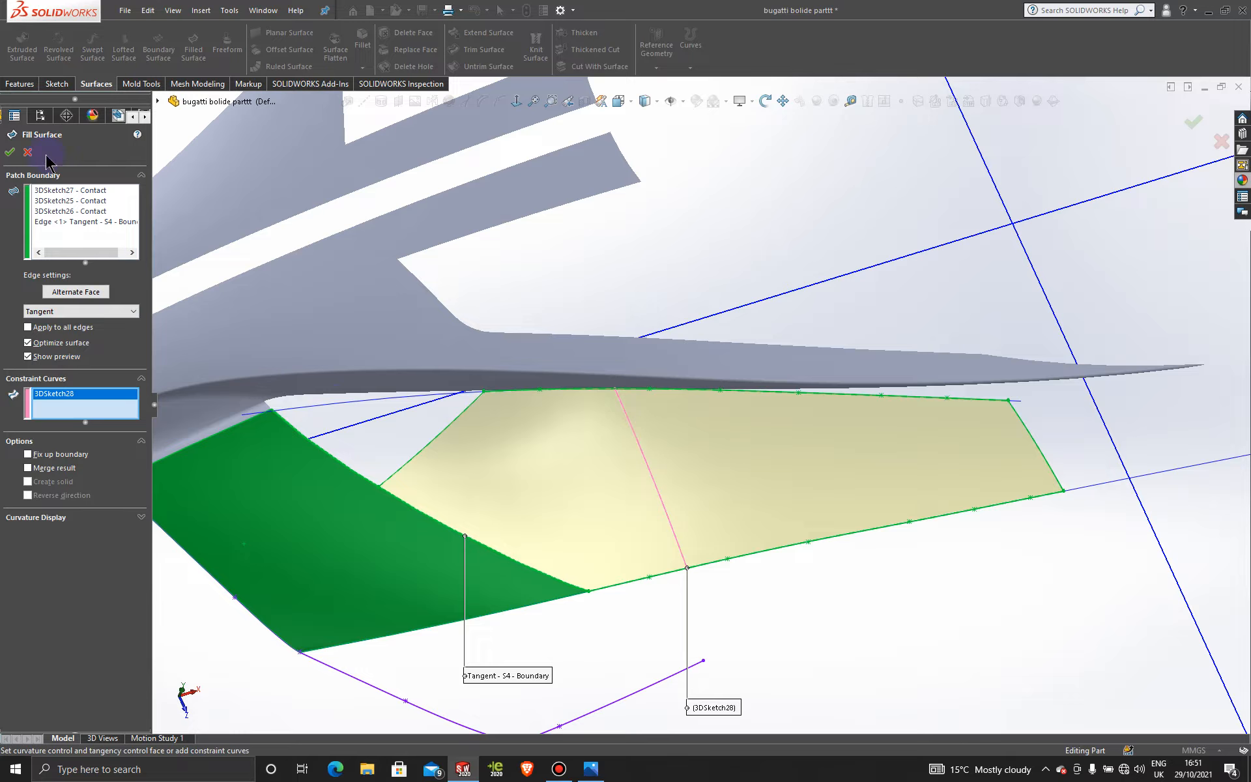
pyautogui.click(9, 153)
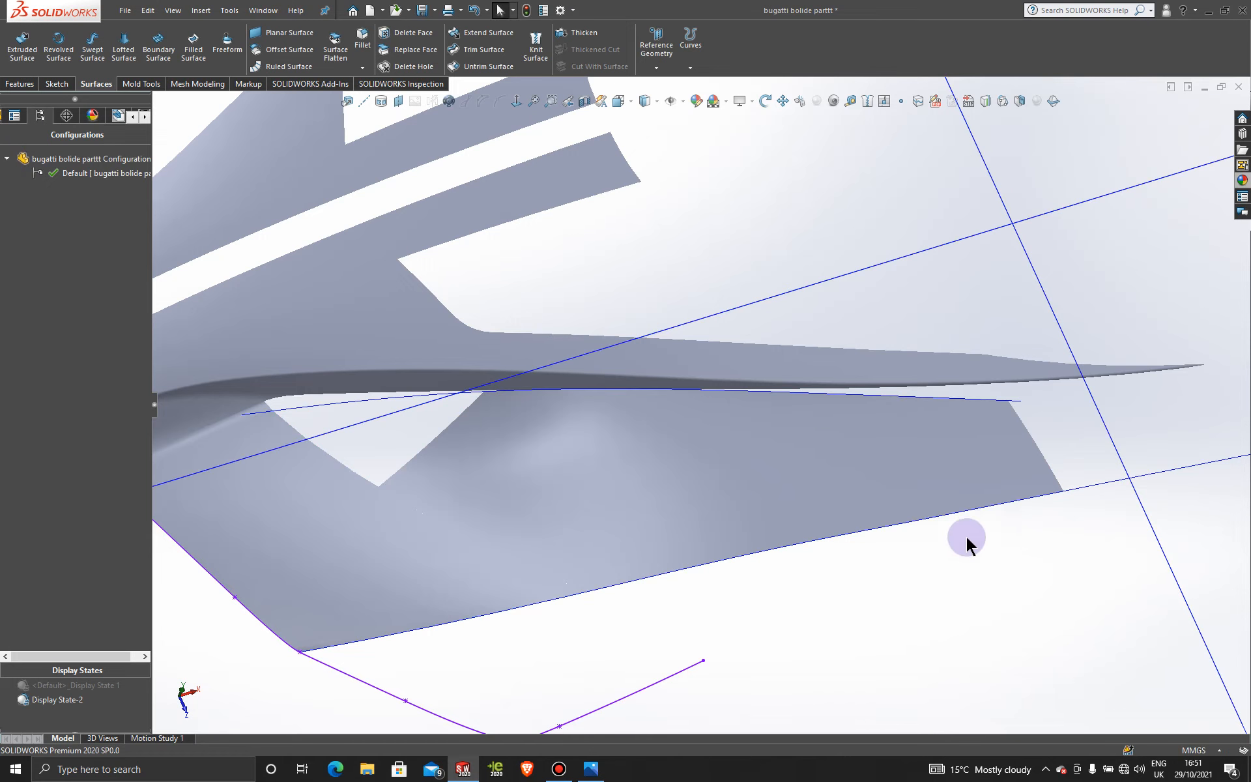
# - Remove the cross spline from the new filled surface's constraint curves
pyautogui.moveTo(969, 539); pyautogui.dragTo(729, 510, button='middle')
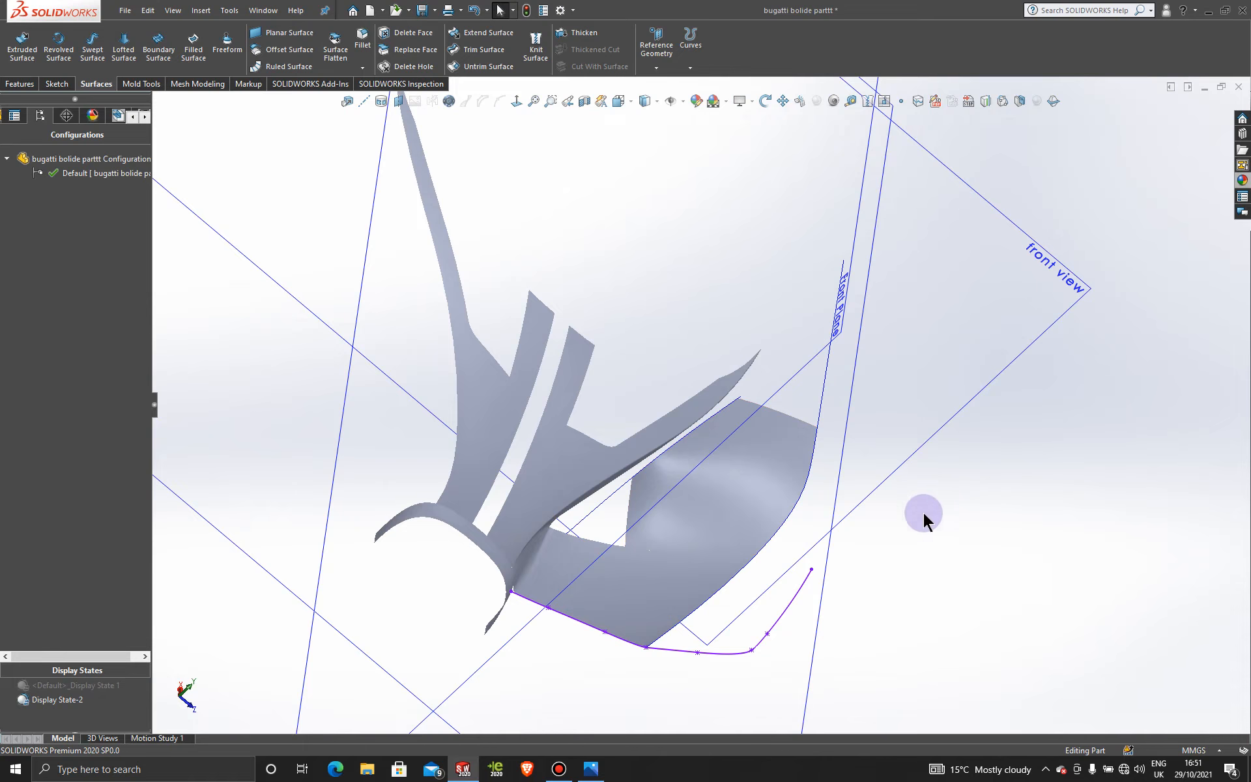
pyautogui.moveTo(924, 513); pyautogui.dragTo(741, 499, button='middle')
pyautogui.rightClick(710, 473)
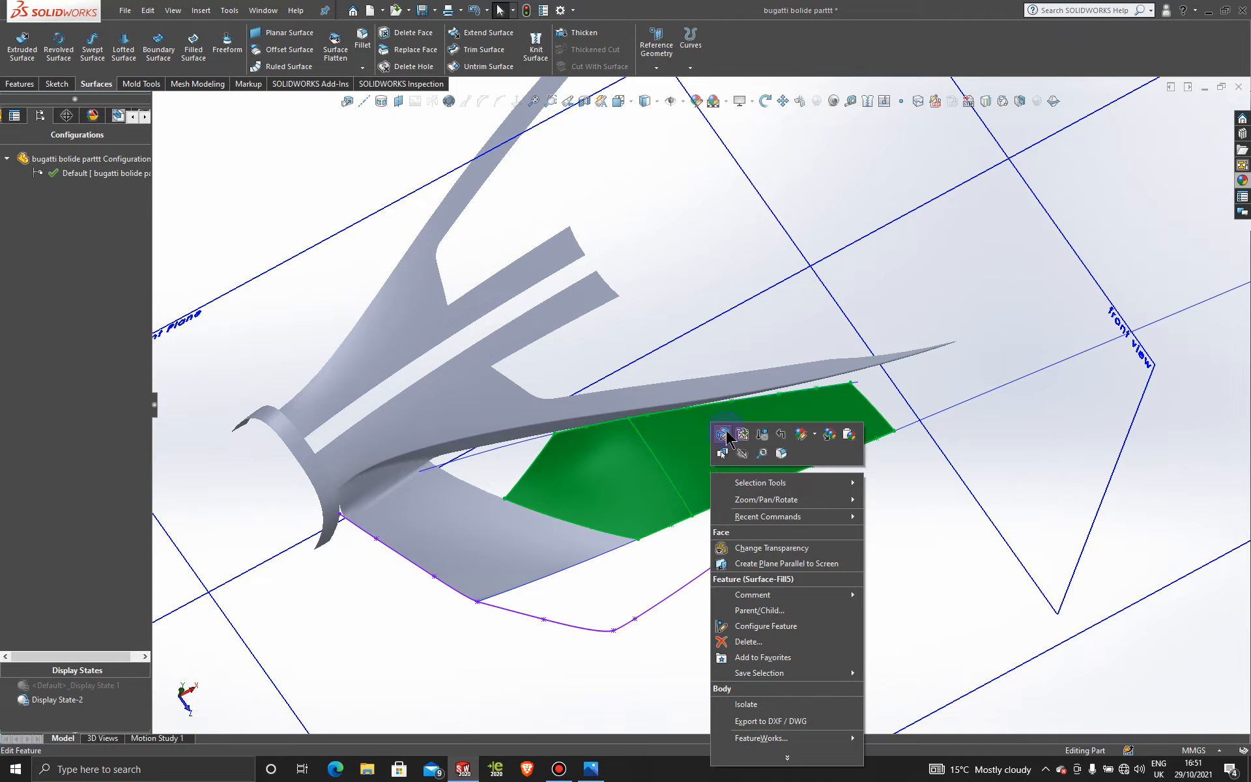
pyautogui.click(723, 434)
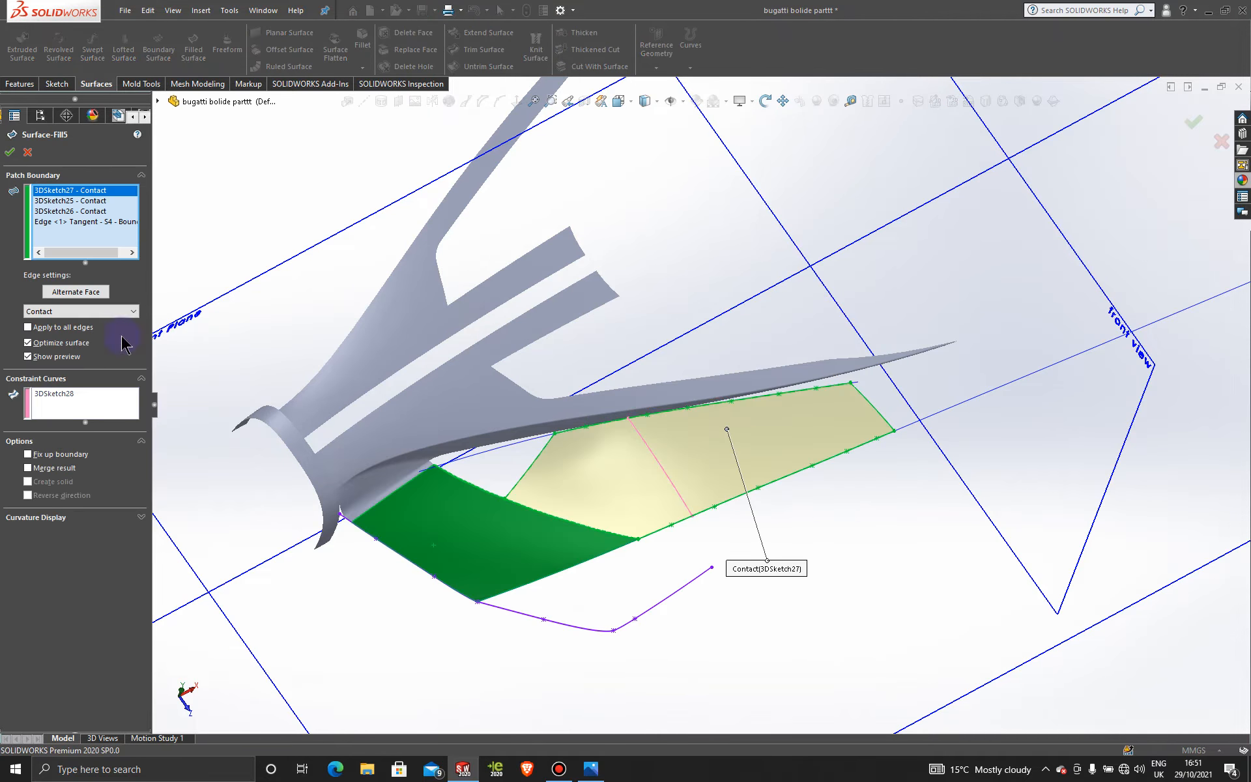
pyautogui.click(68, 403)
pyautogui.rightClick(71, 400)
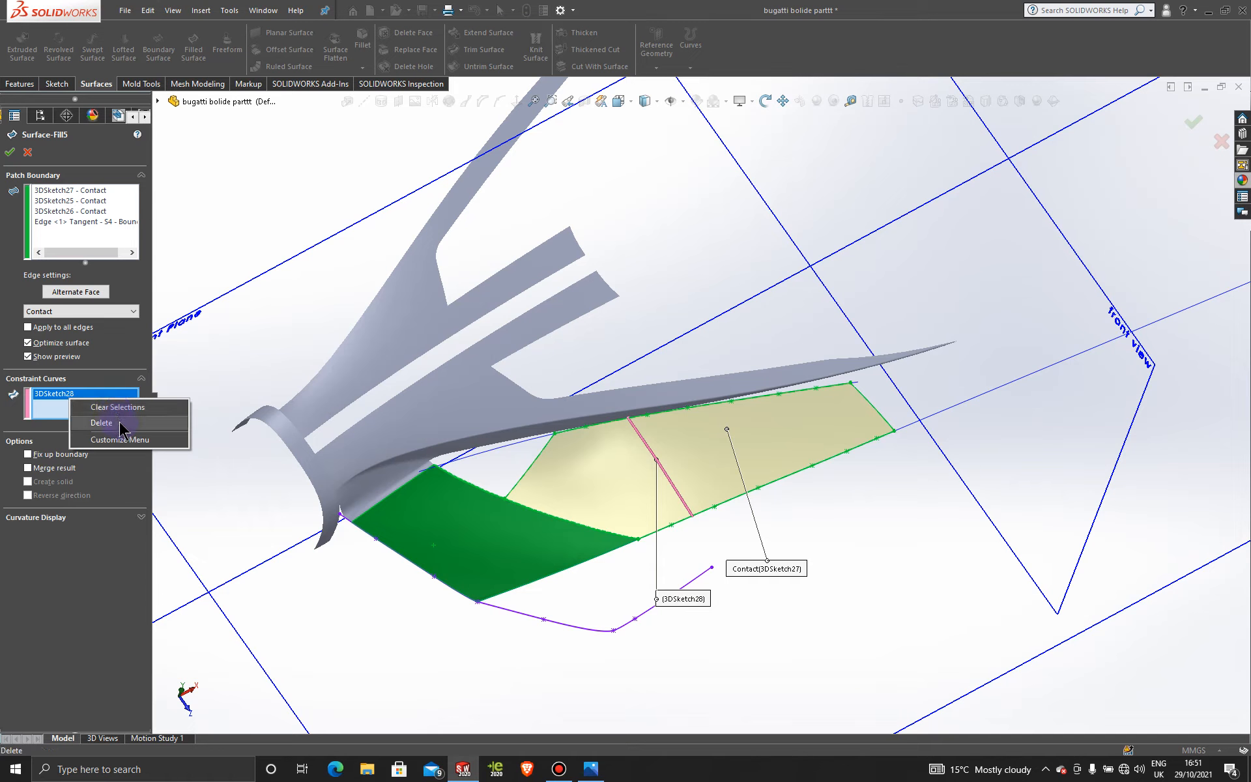
pyautogui.click(118, 422)
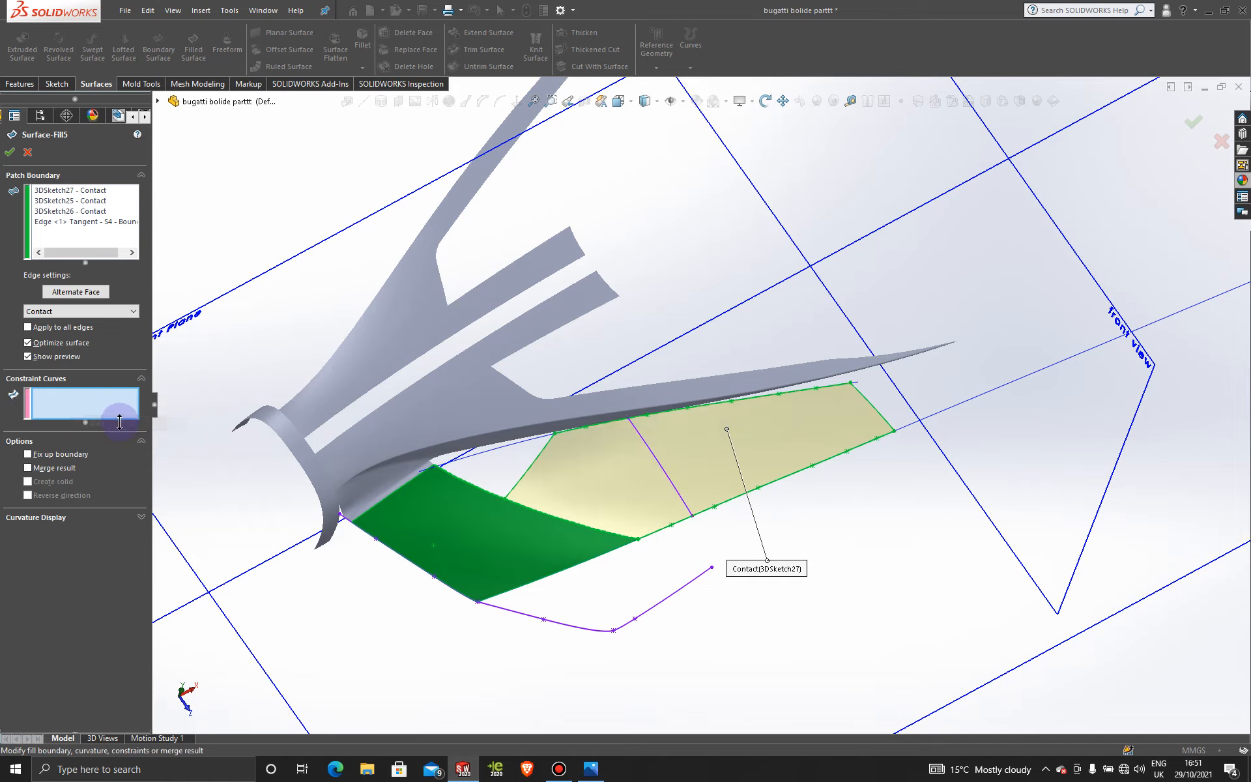
pyautogui.click(10, 152)
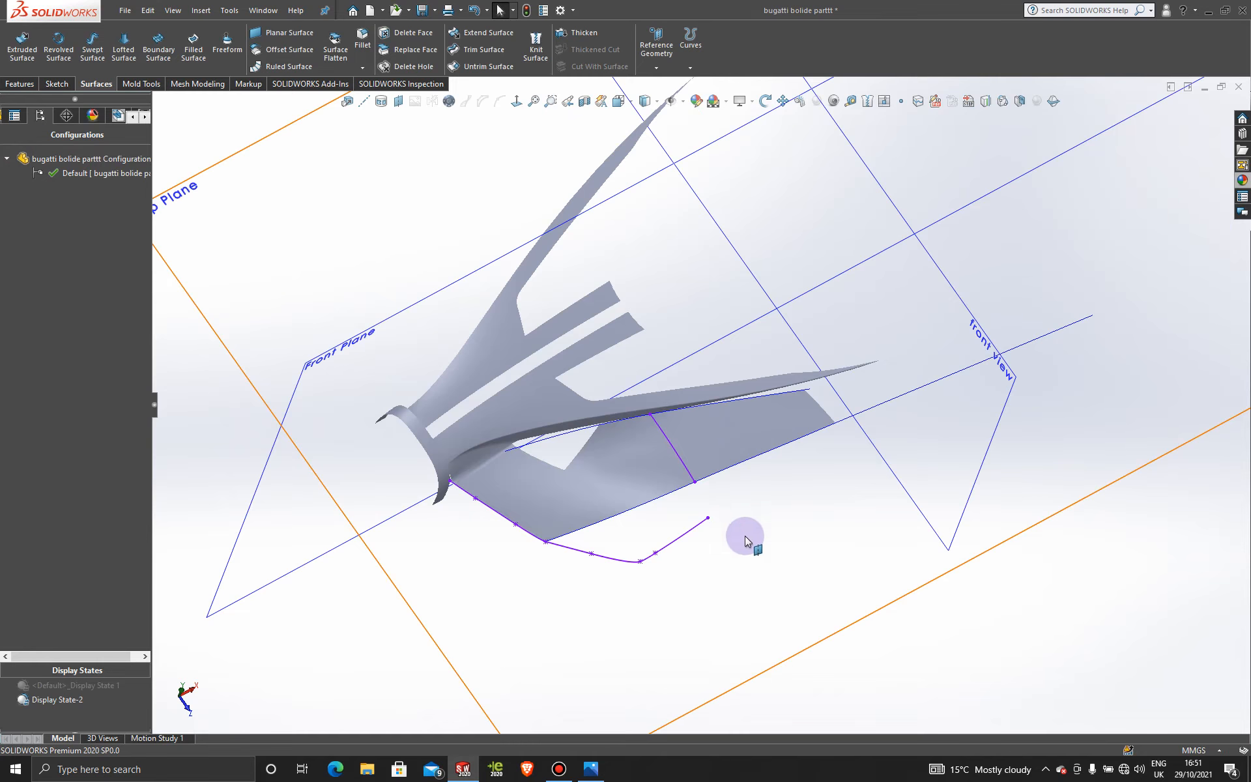
# - Delete the unused cross spline sketch lying over the filled fender surface
pyautogui.moveTo(745, 535)
pyautogui.mouseDown(button='middle')
pyautogui.moveTo(690, 545)
pyautogui.moveTo(730, 452)
pyautogui.moveTo(805, 447)
pyautogui.moveTo(869, 405)
pyautogui.moveTo(824, 445)
pyautogui.moveTo(834, 429)
pyautogui.moveTo(819, 431)
pyautogui.moveTo(804, 357)
pyautogui.moveTo(835, 404)
pyautogui.moveTo(880, 428)
pyautogui.moveTo(850, 372)
pyautogui.moveTo(788, 469)
pyautogui.moveTo(795, 676)
pyautogui.moveTo(861, 541)
pyautogui.moveTo(754, 492)
pyautogui.moveTo(743, 511)
pyautogui.moveTo(798, 478)
pyautogui.moveTo(765, 525)
pyautogui.mouseUp(button='middle')
pyautogui.scroll(4, 1160, 426)
pyautogui.press('Escape')
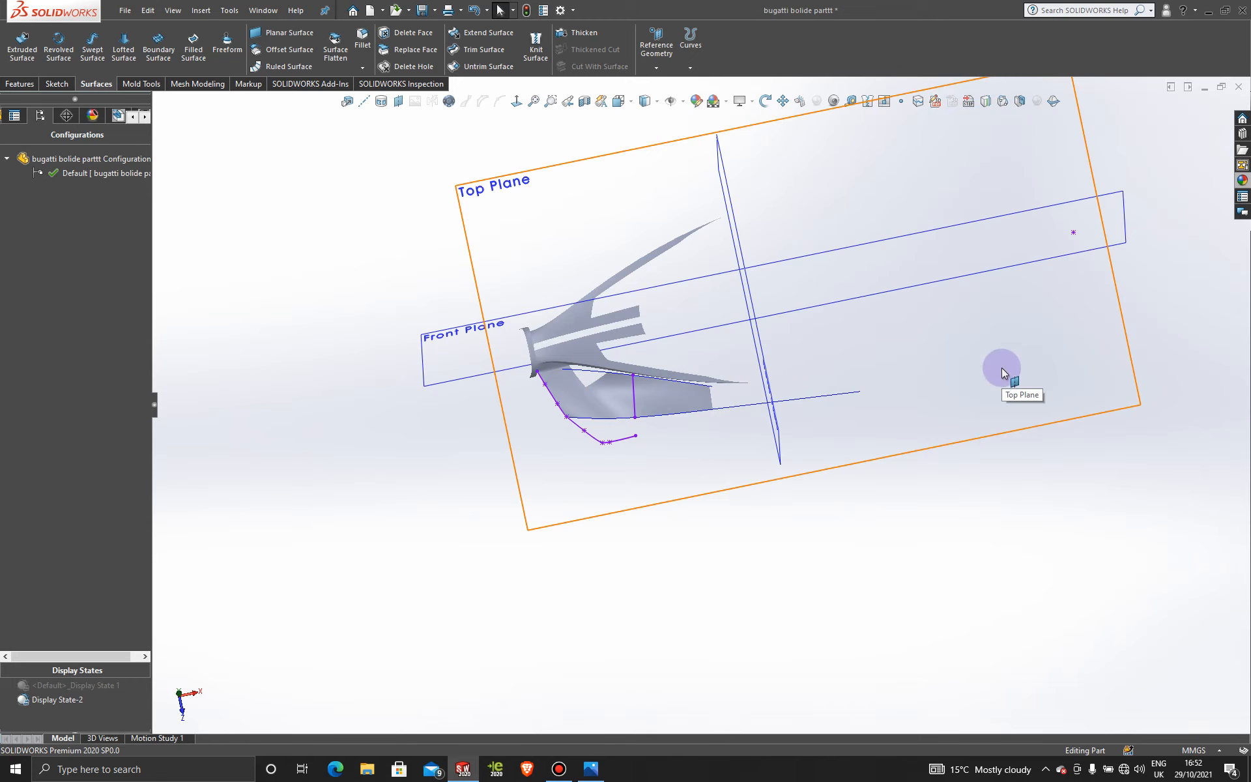
pyautogui.scroll(-2, 686, 338)
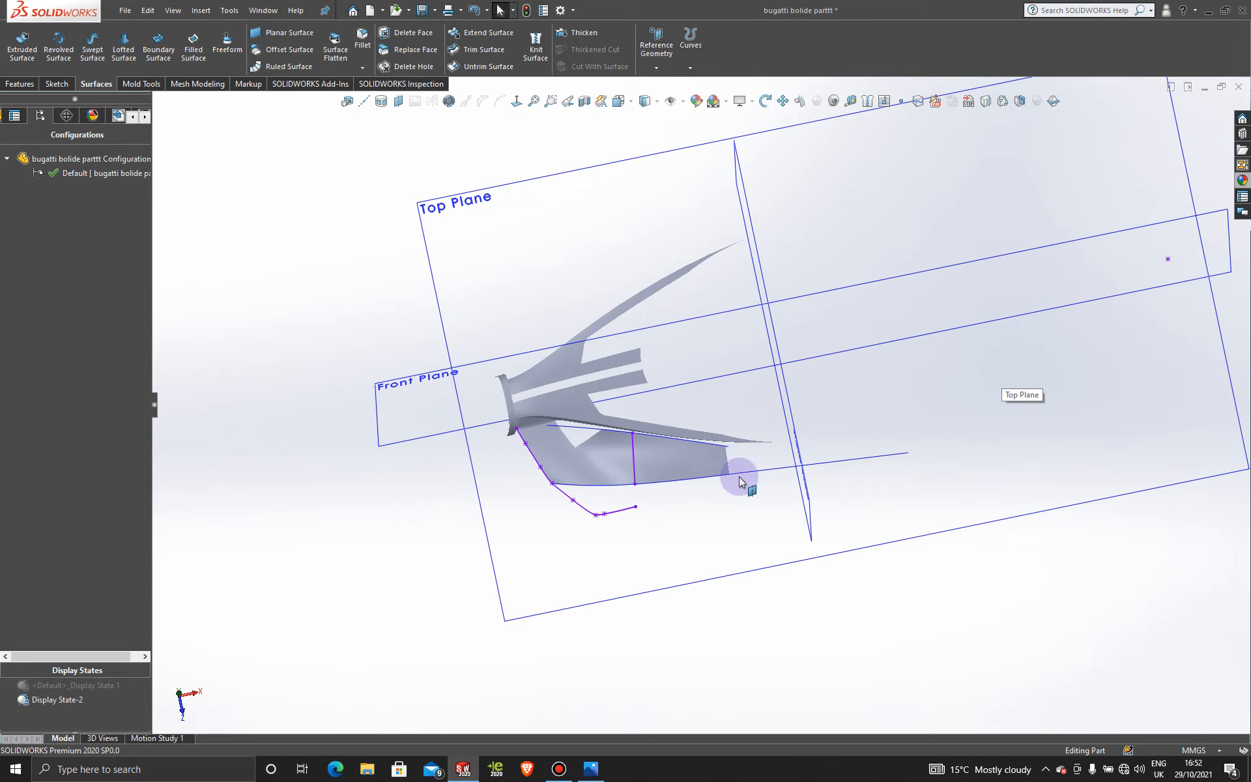
pyautogui.rightClick(639, 461)
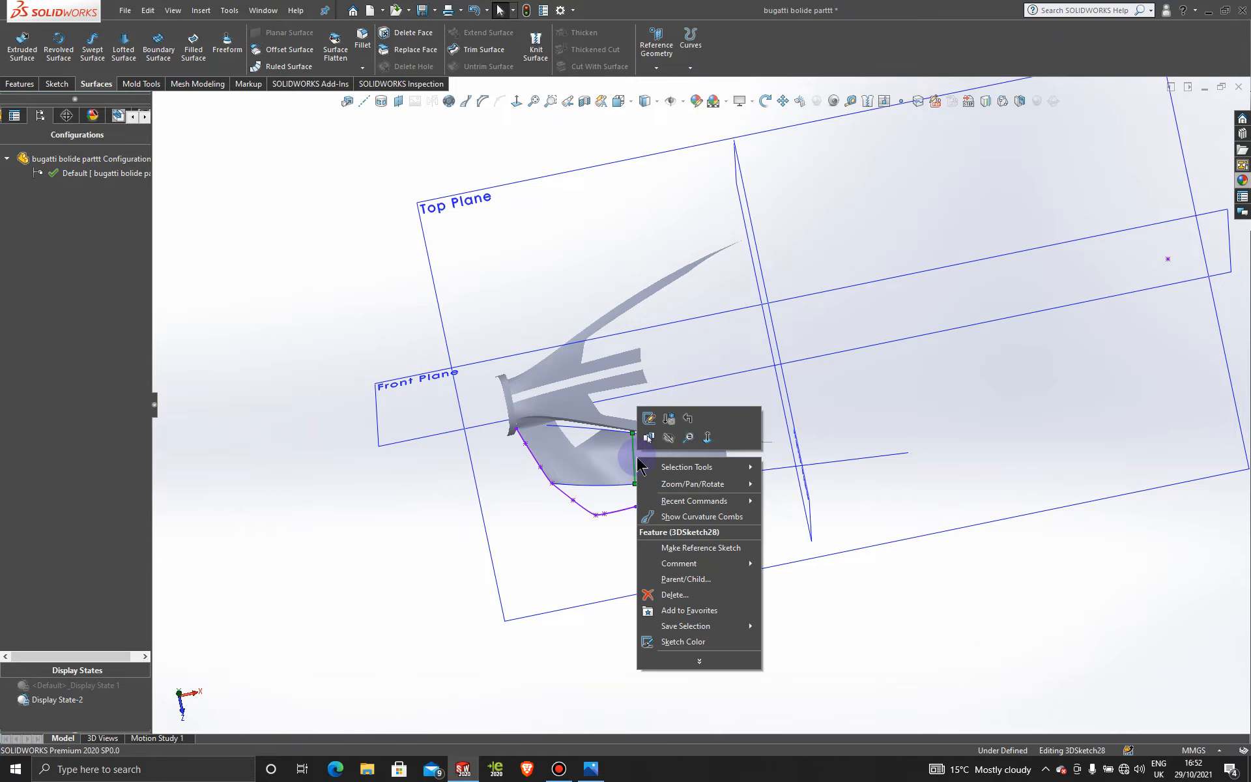
pyautogui.click(700, 594)
pyautogui.click(509, 180)
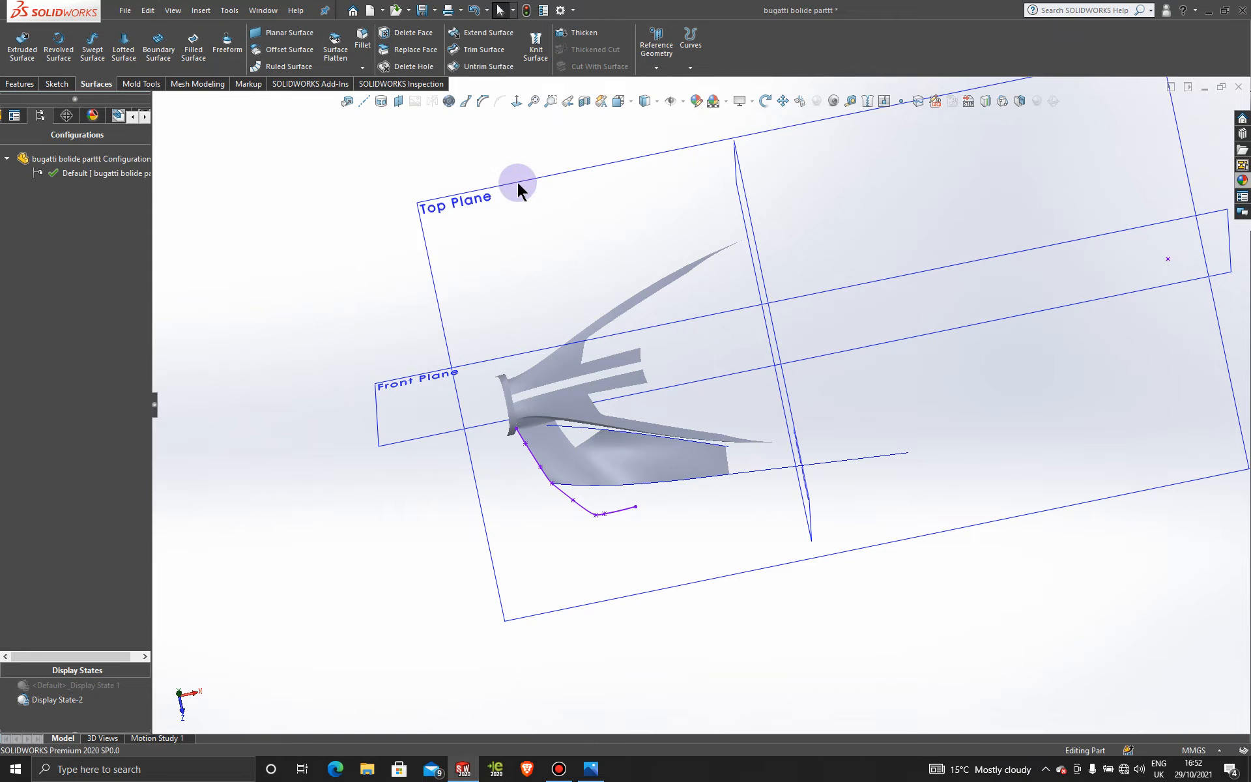
# - Switch to Display State 1 with the reference pictures and start a sketch on the Top Plane, viewed face-on
pyautogui.scroll(1, 726, 399)
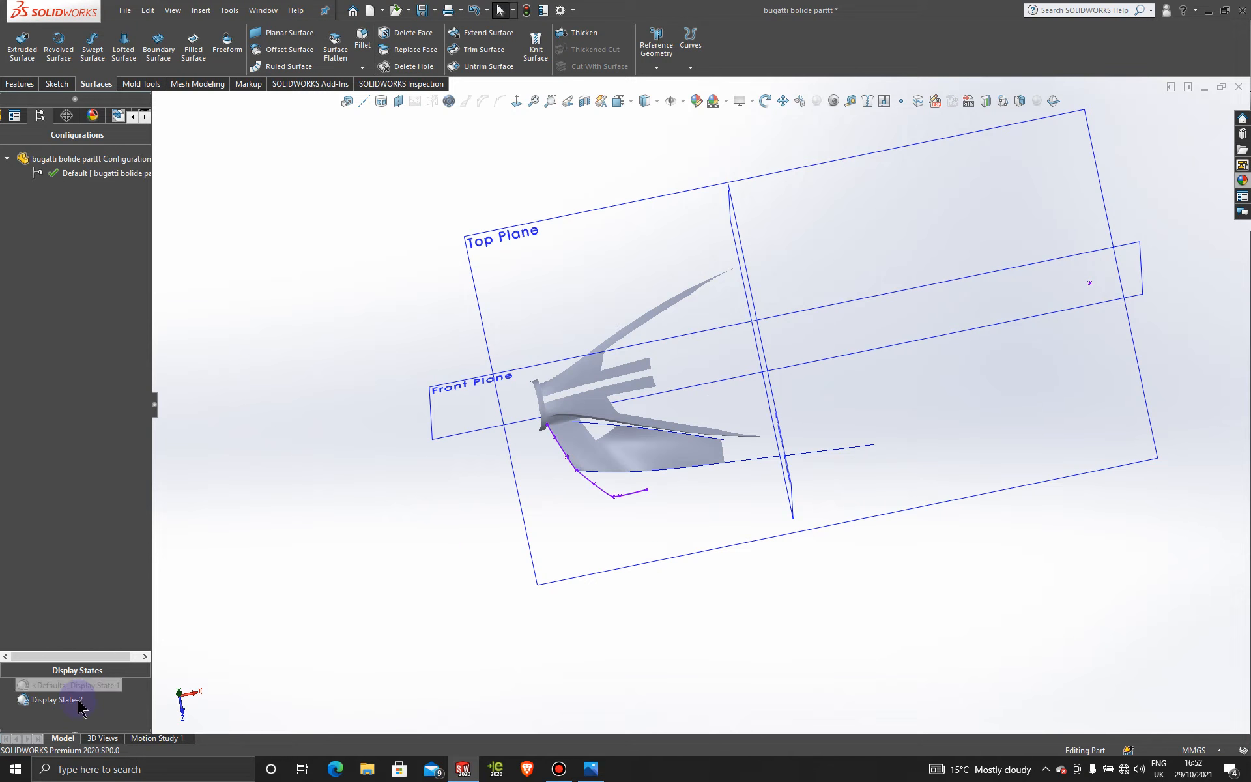
pyautogui.doubleClick(65, 686)
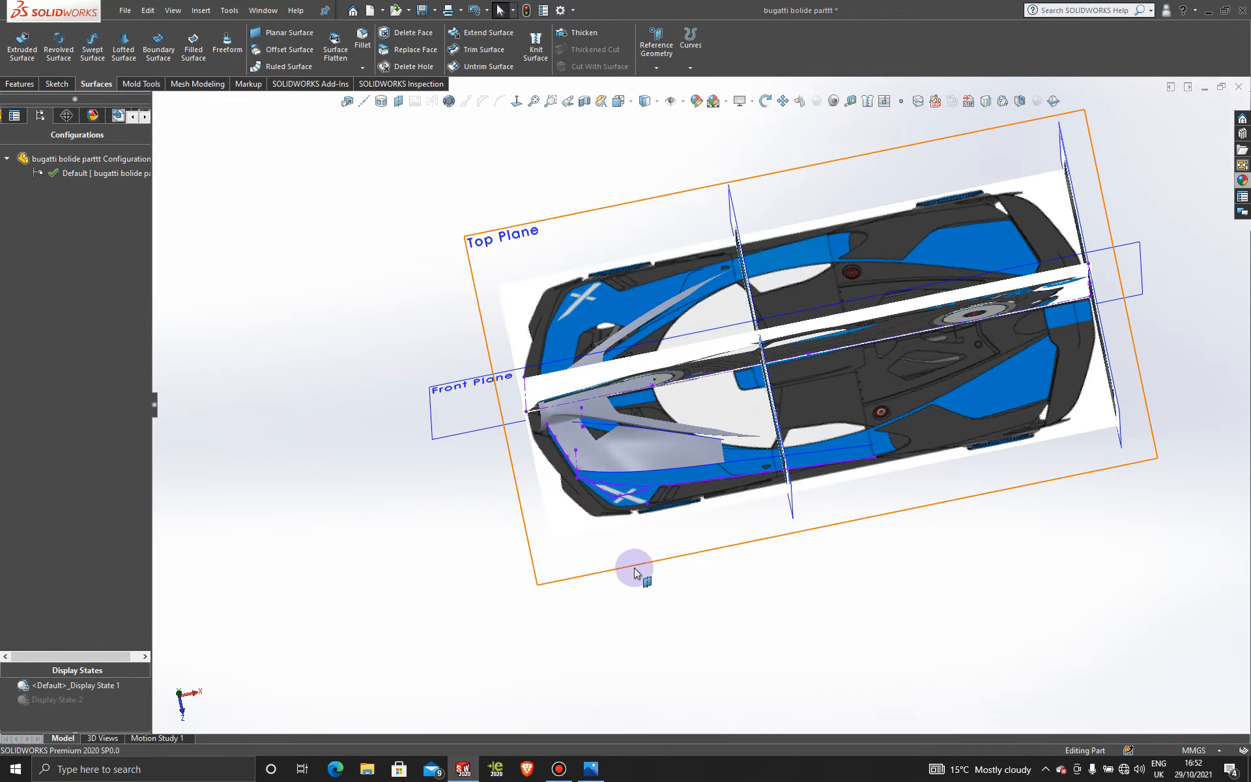
pyautogui.click(636, 562)
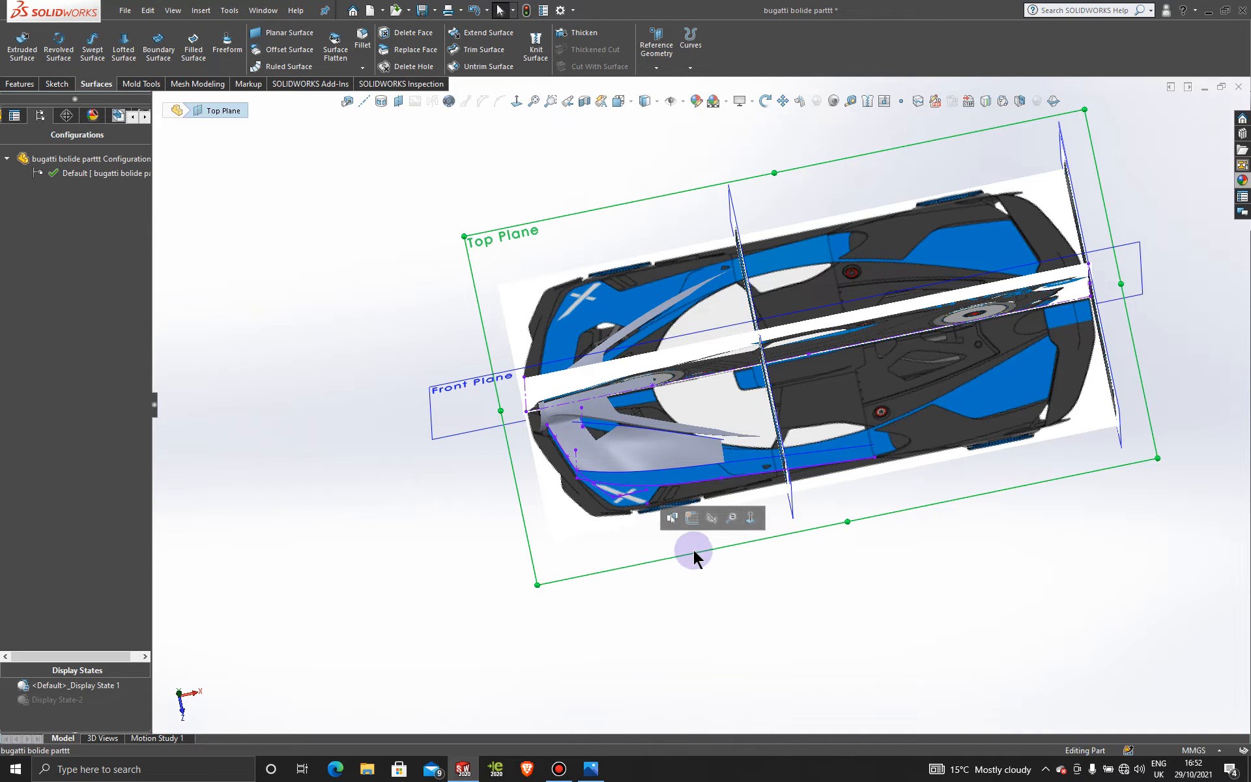
pyautogui.click(694, 519)
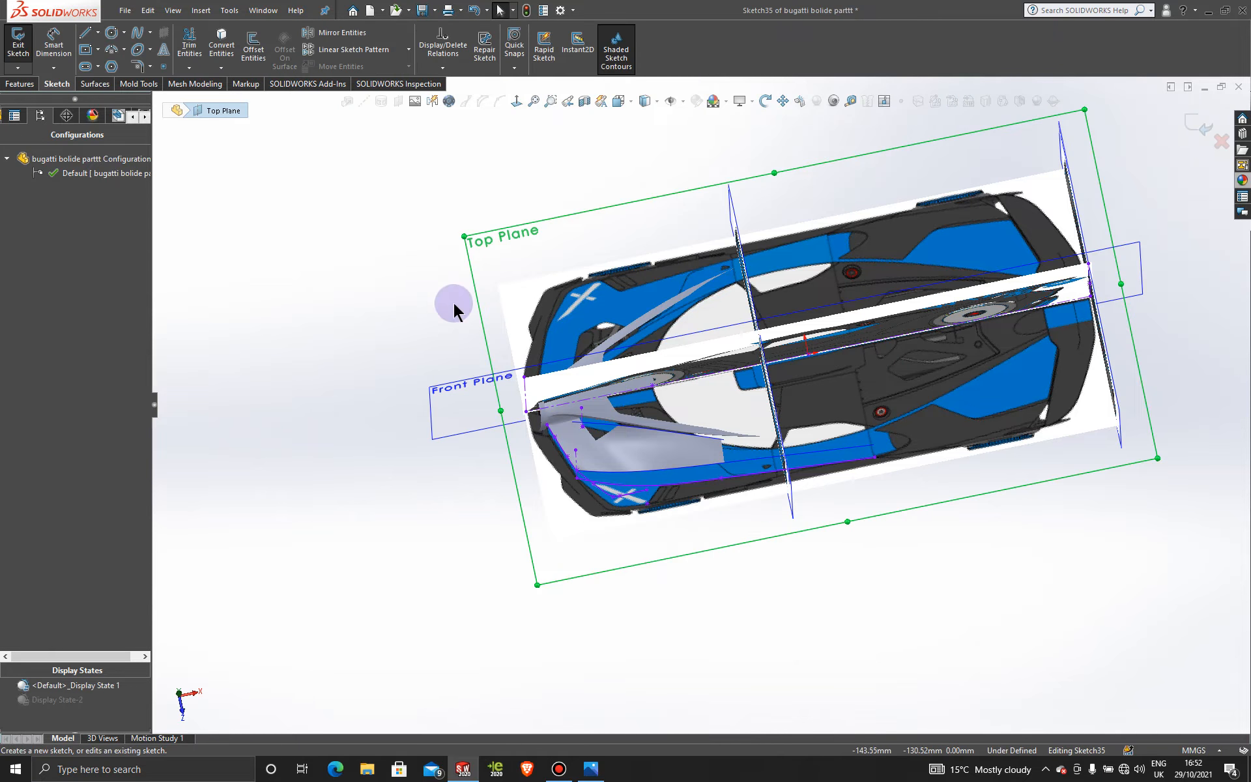
pyautogui.click(517, 102)
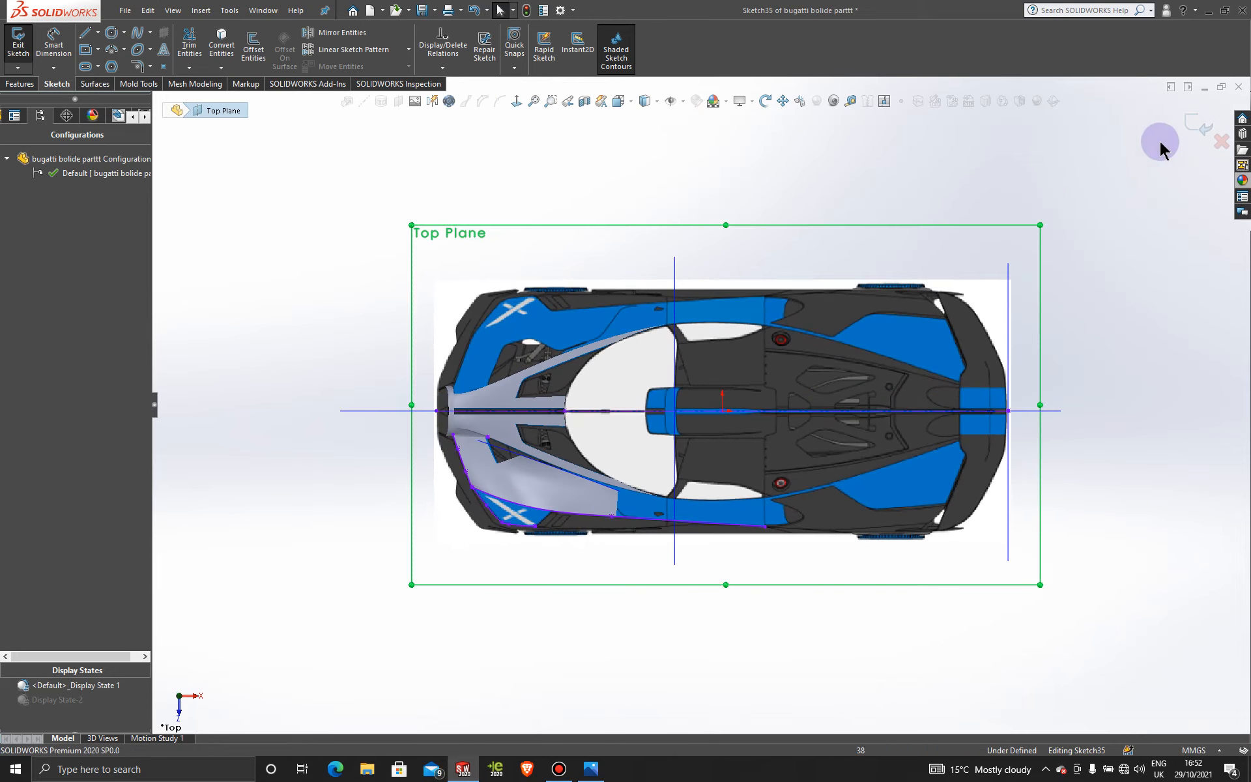
# - Try the blue glass appearance on the whole part, and remove it again
pyautogui.click(1243, 181)
pyautogui.moveTo(1183, 326)
pyautogui.mouseDown()
pyautogui.moveTo(531, 548)
pyautogui.moveTo(534, 495)
pyautogui.mouseUp()
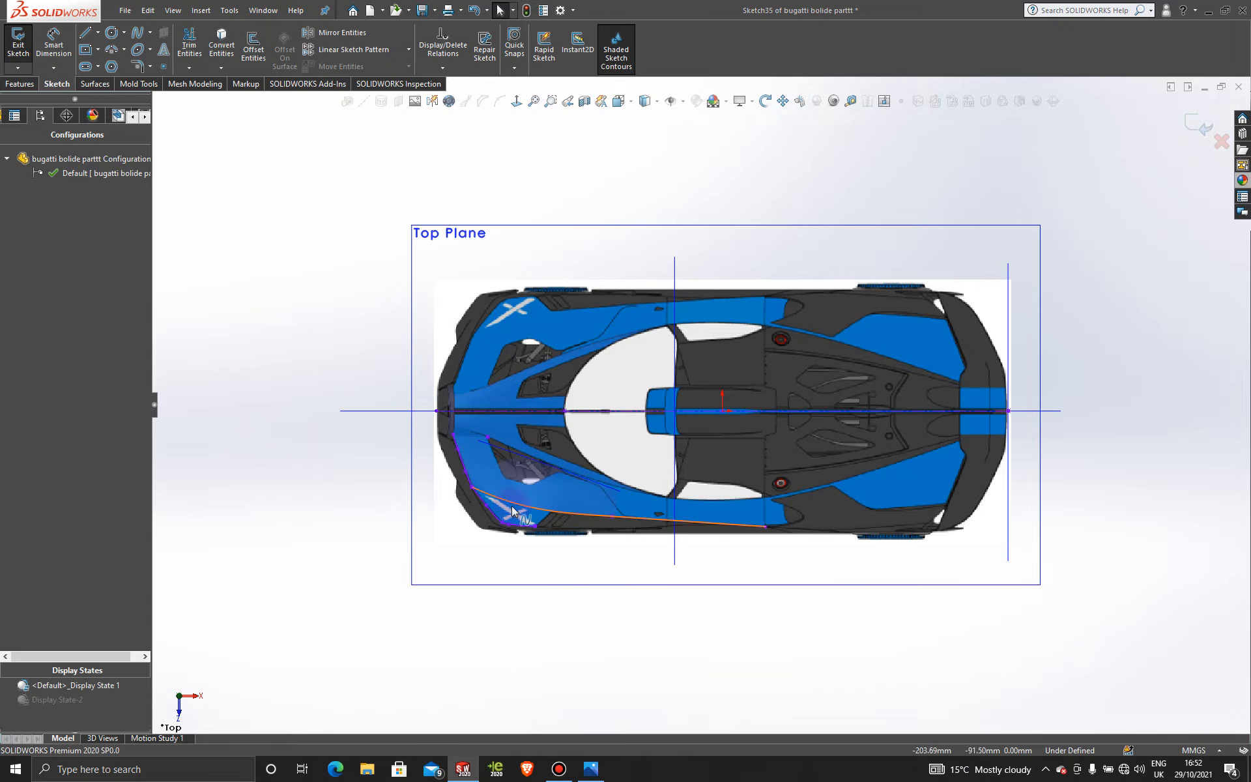
pyautogui.click(94, 117)
pyautogui.rightClick(38, 194)
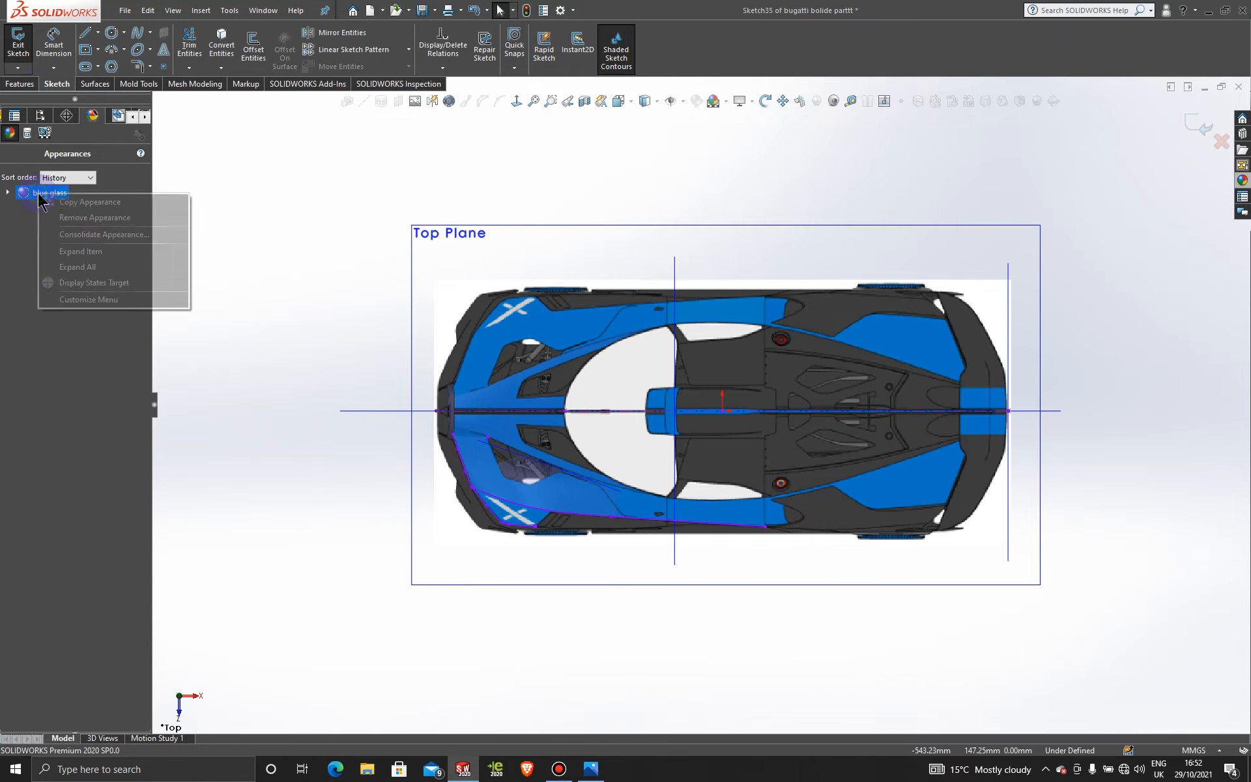
pyautogui.click(97, 228)
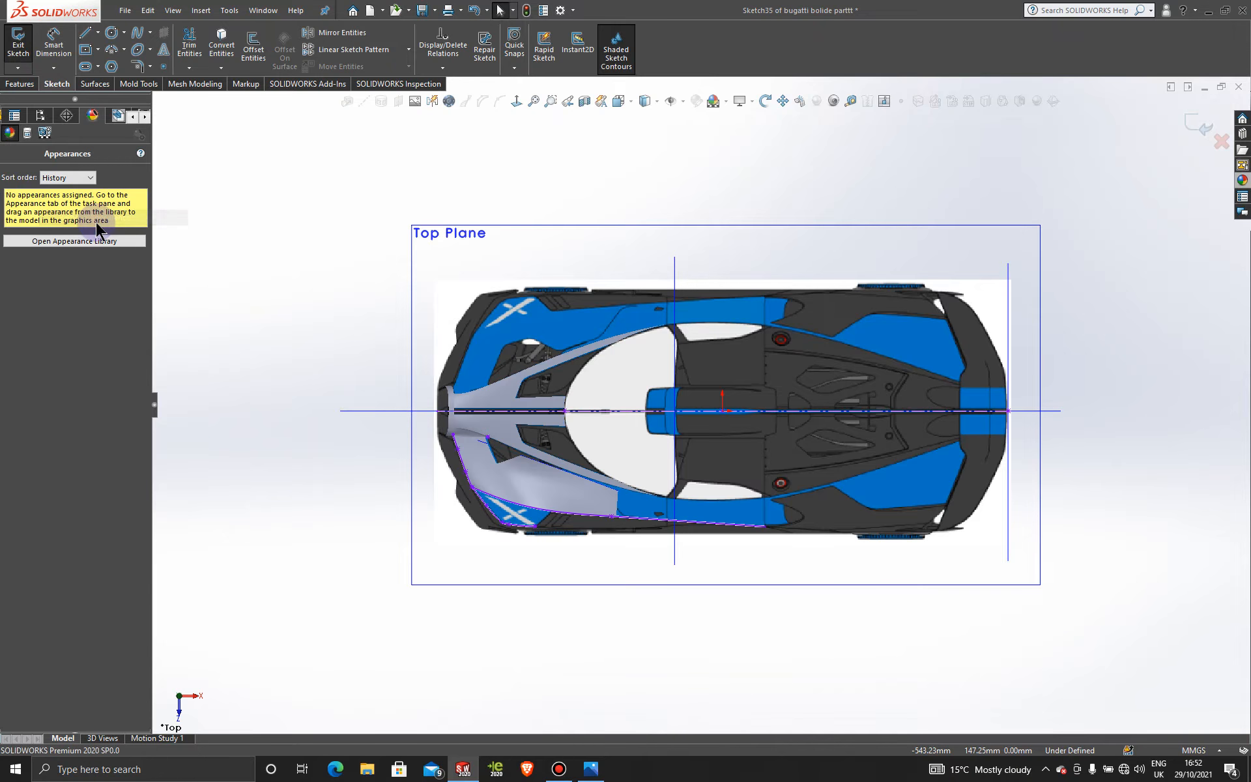
# - Apply the blue glass appearance to only the newly filled fender surface body
pyautogui.click(1243, 180)
pyautogui.moveTo(1161, 326); pyautogui.dragTo(572, 497)
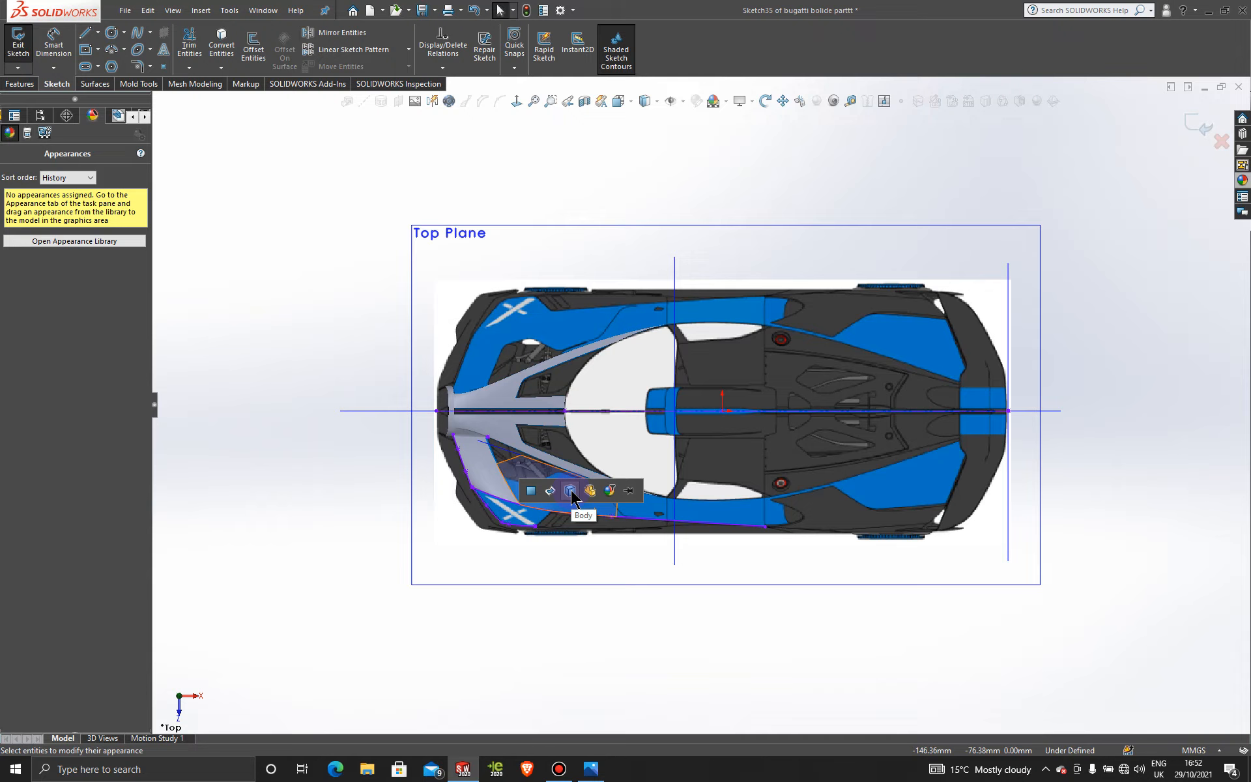
pyautogui.click(571, 493)
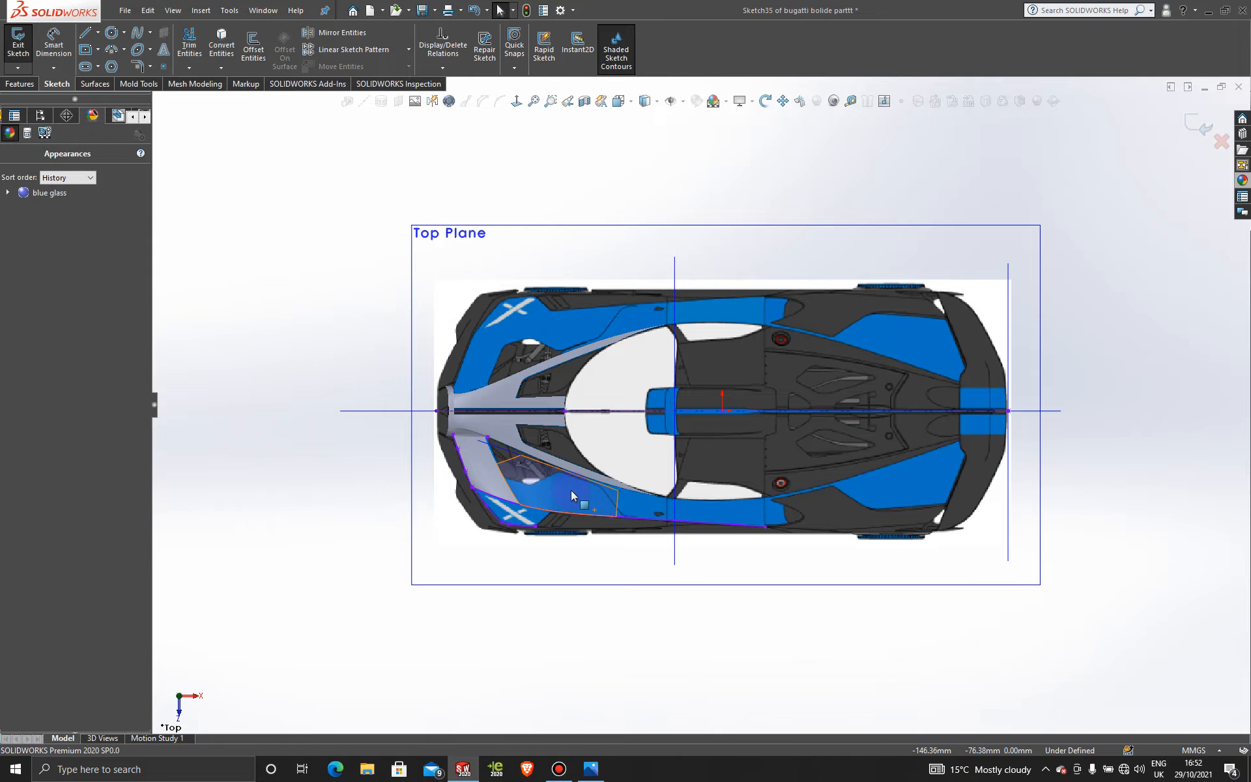
# - Sketch two connected two-point splines, one along the front fender surface's inner edge and one to the lowest corner of the pictured opening
pyautogui.scroll(-3, 536, 541)
pyautogui.scroll(-1, 535, 541)
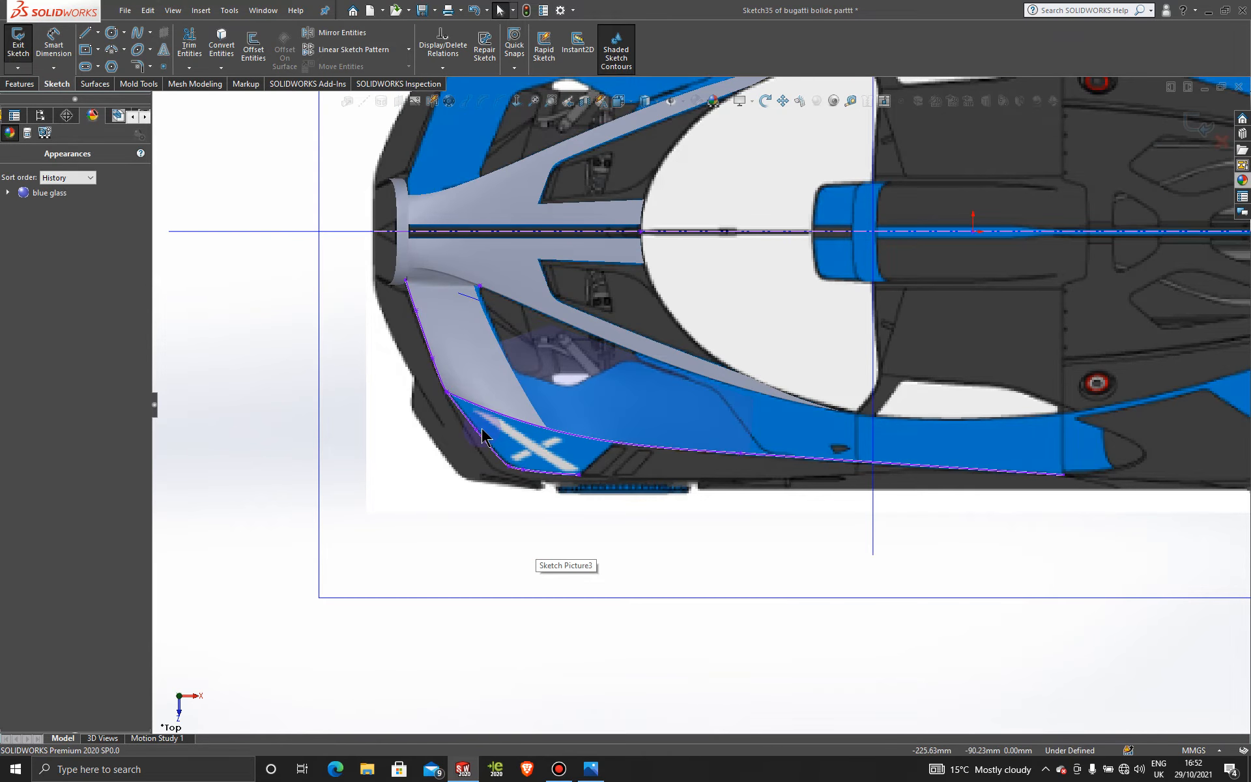
pyautogui.scroll(-4, 612, 335)
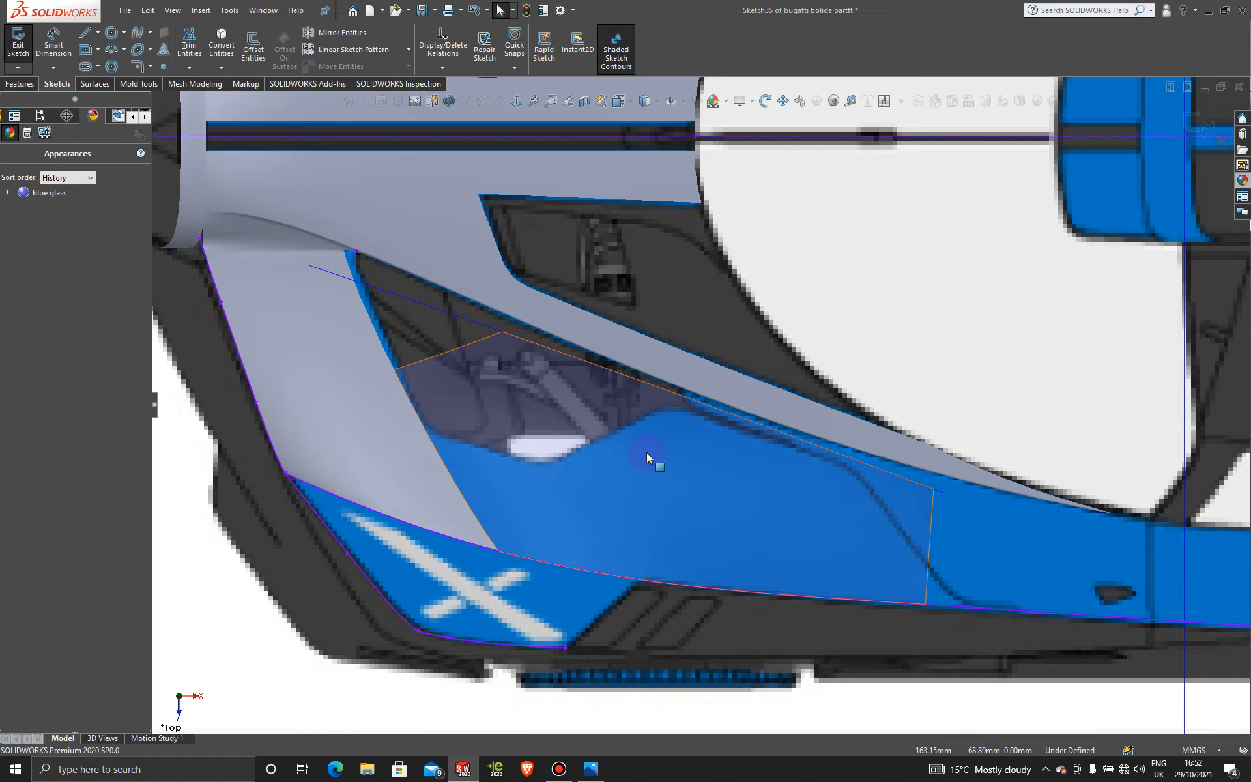
pyautogui.scroll(-1, 647, 452)
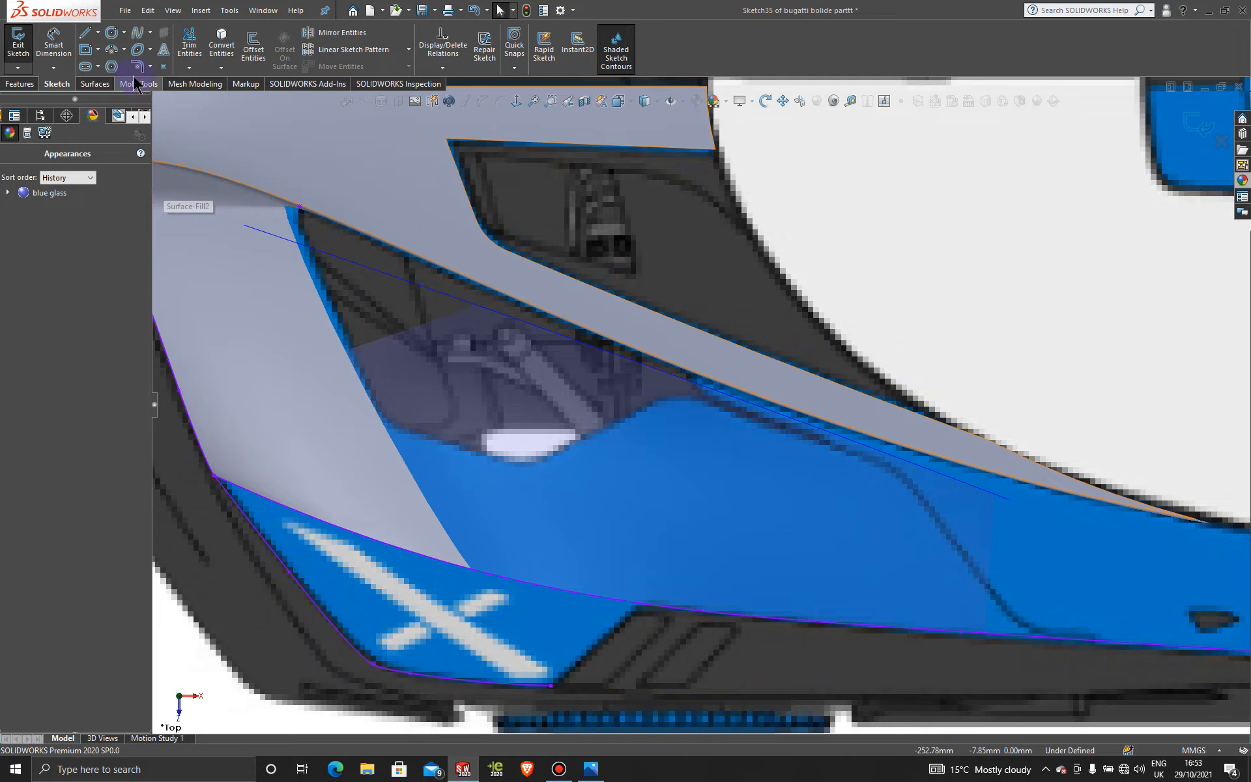
pyautogui.click(137, 33)
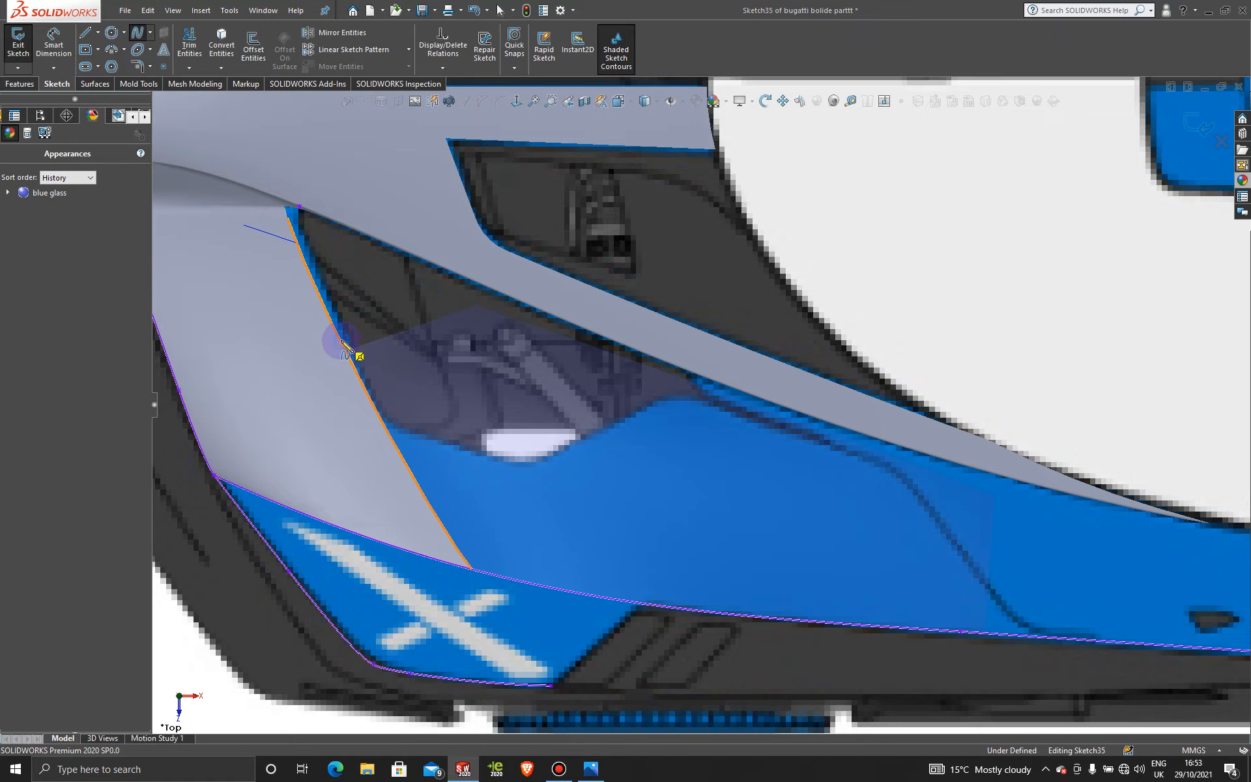
pyautogui.click(363, 368)
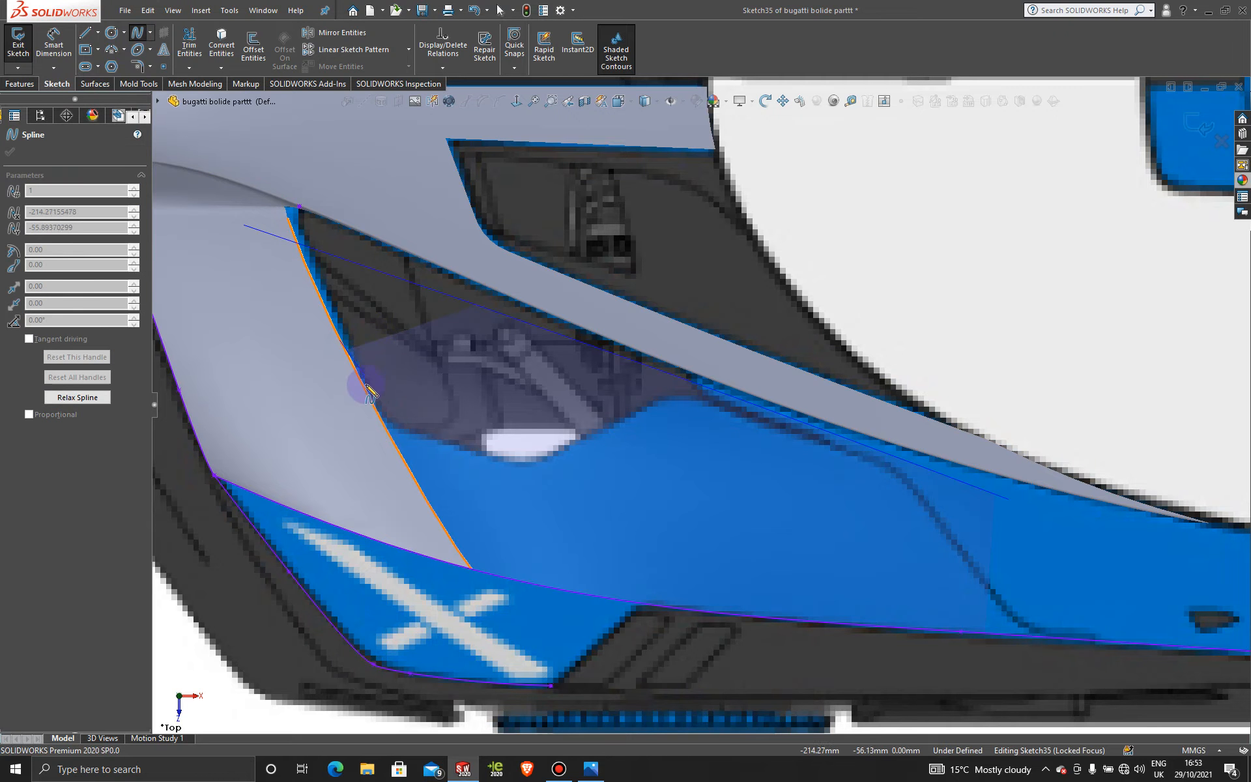
pyautogui.click(384, 422)
pyautogui.press('Escape')
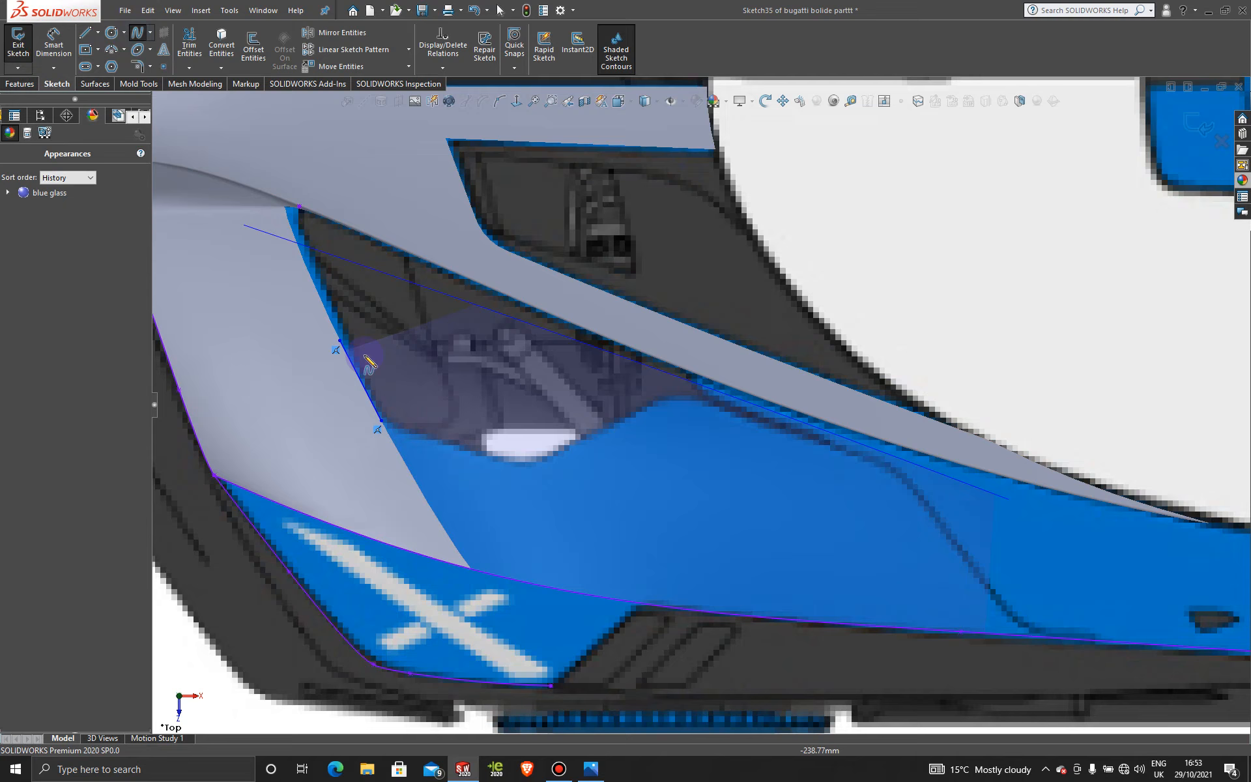
pyautogui.click(382, 422)
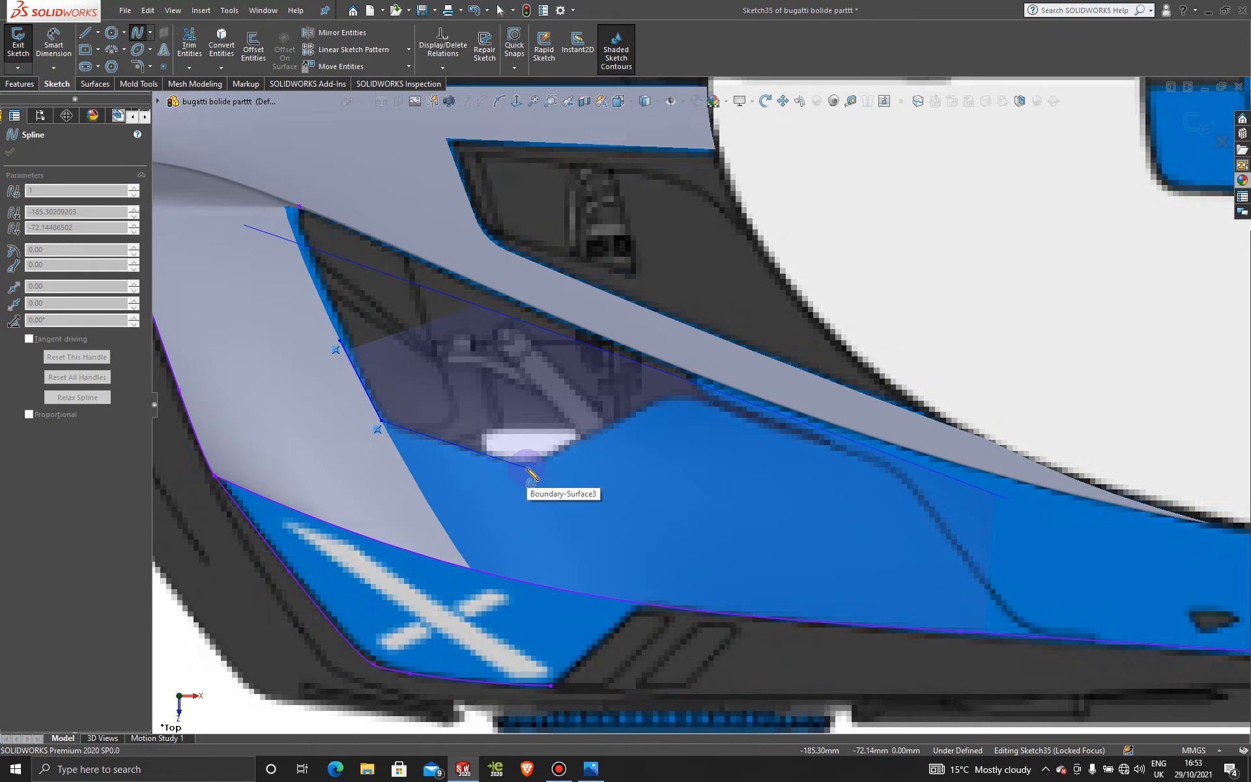
pyautogui.doubleClick(527, 468)
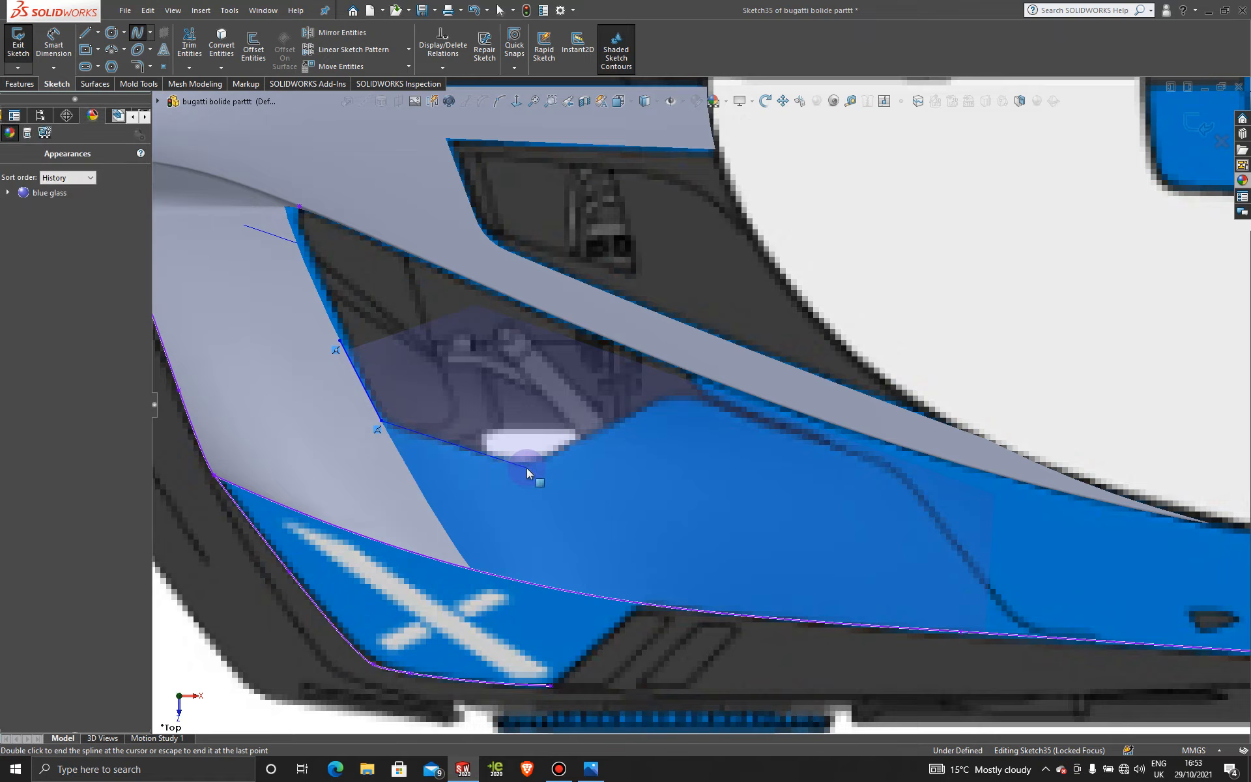
# - Continue the outline with a two-point spline from the opening's lowest corner up to the peak of the blue panel
pyautogui.click(142, 37)
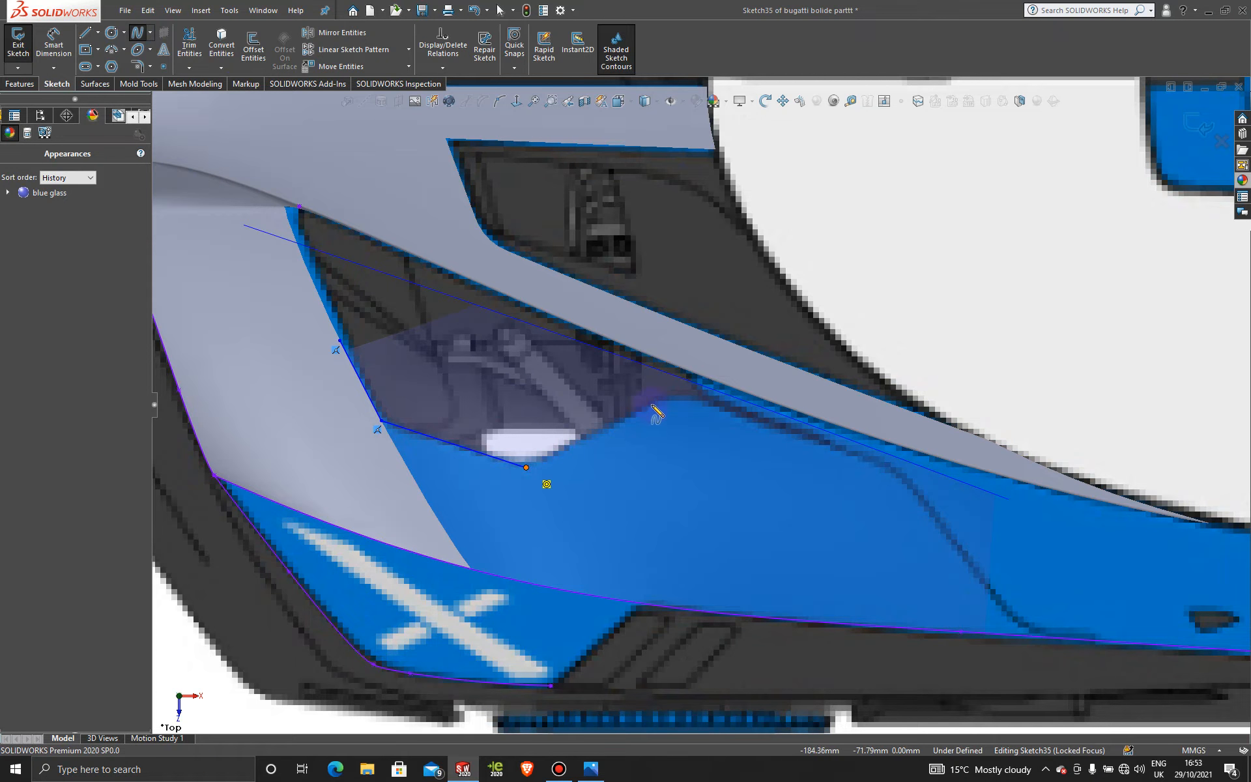
pyautogui.click(526, 466)
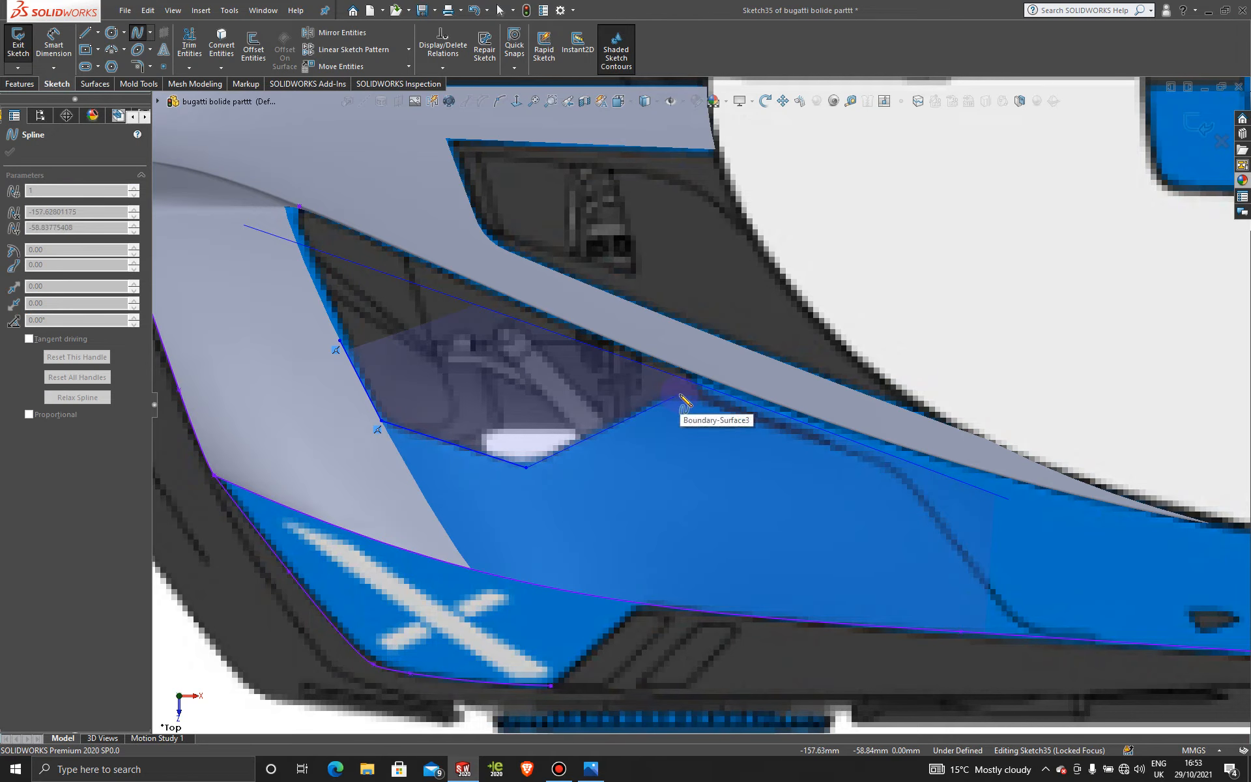
pyautogui.click(679, 397)
pyautogui.press('Escape')
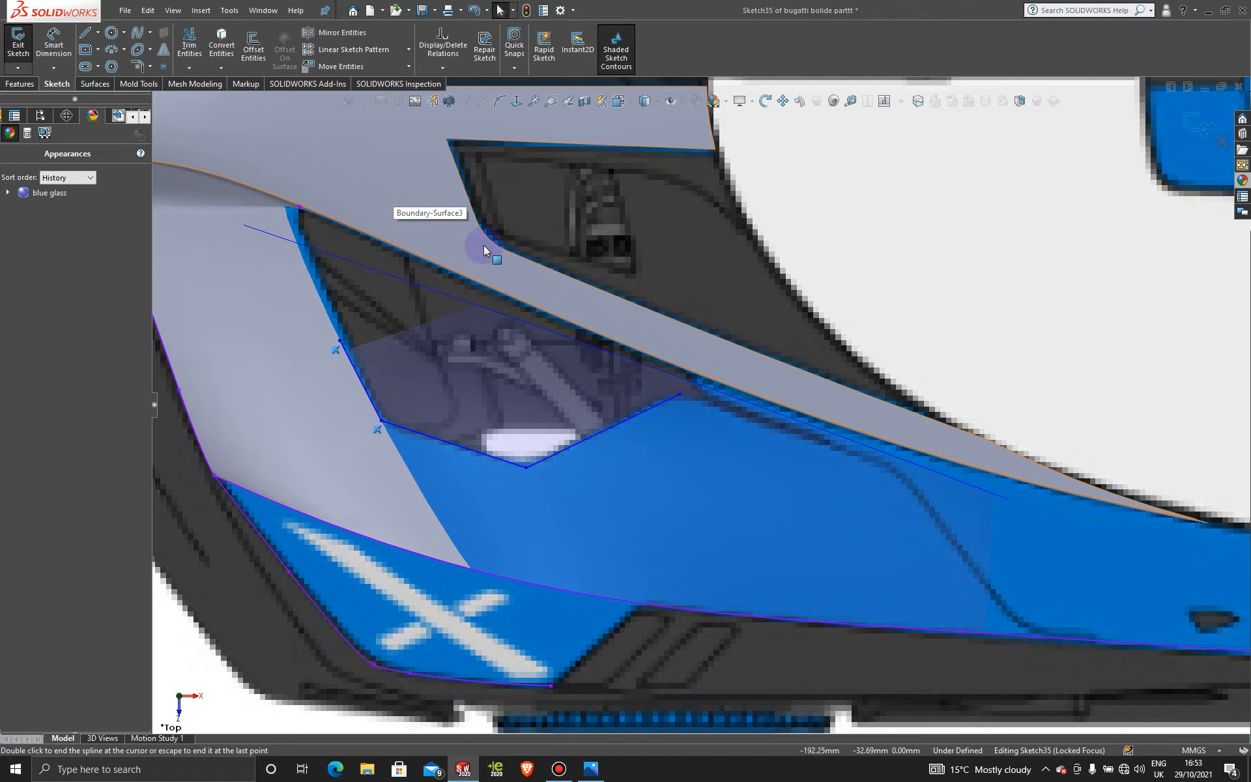
pyautogui.click(136, 37)
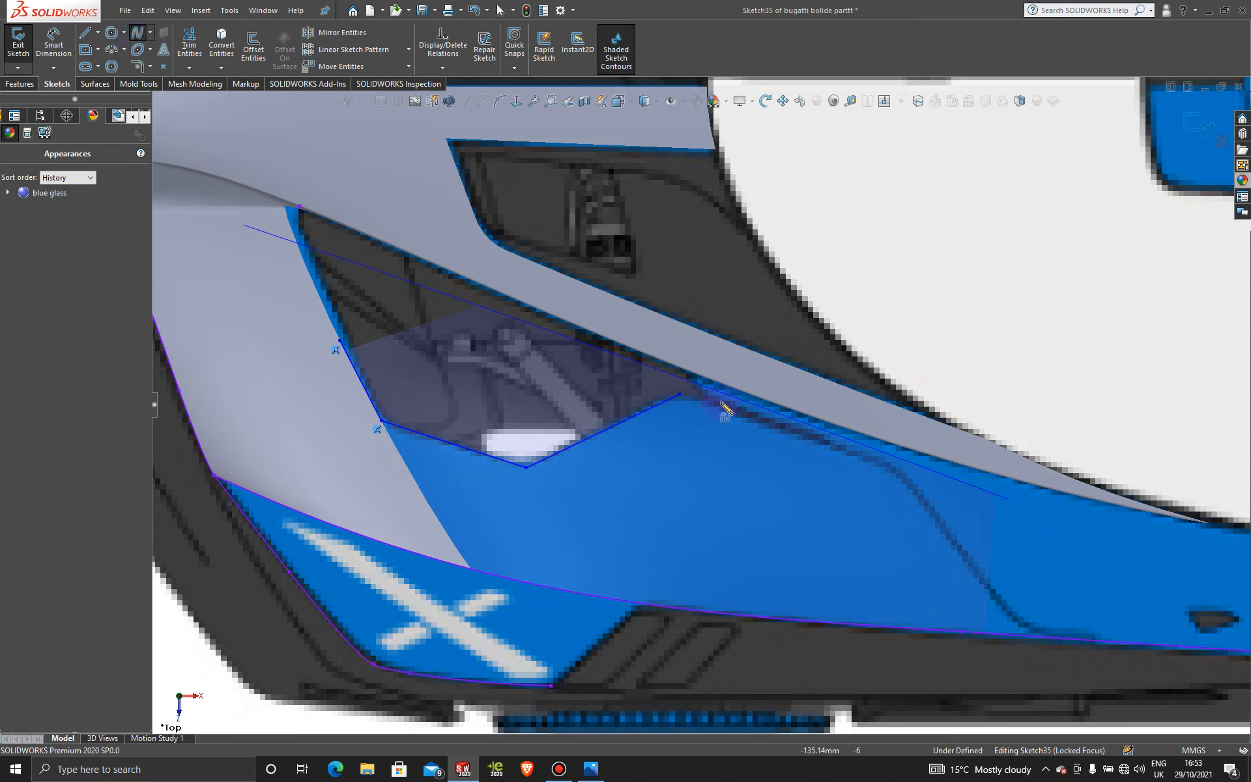
pyautogui.click(680, 395)
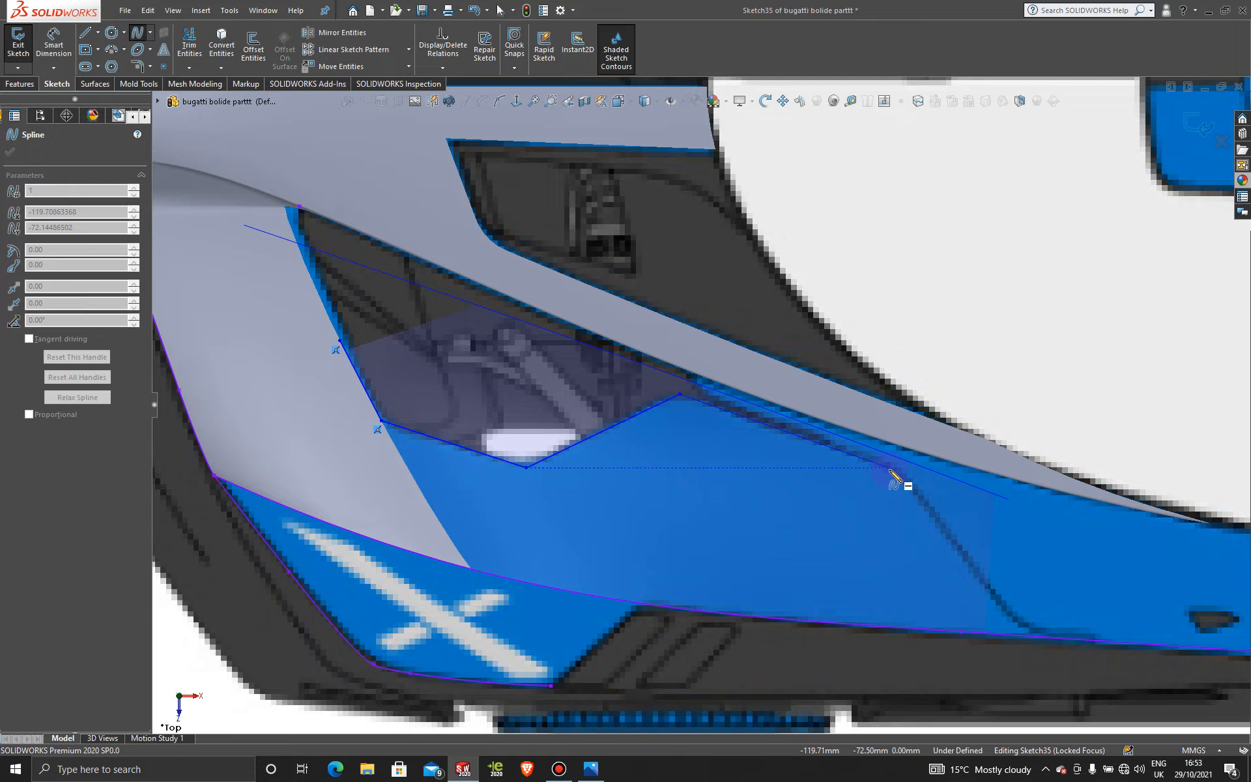
pyautogui.press('Escape')
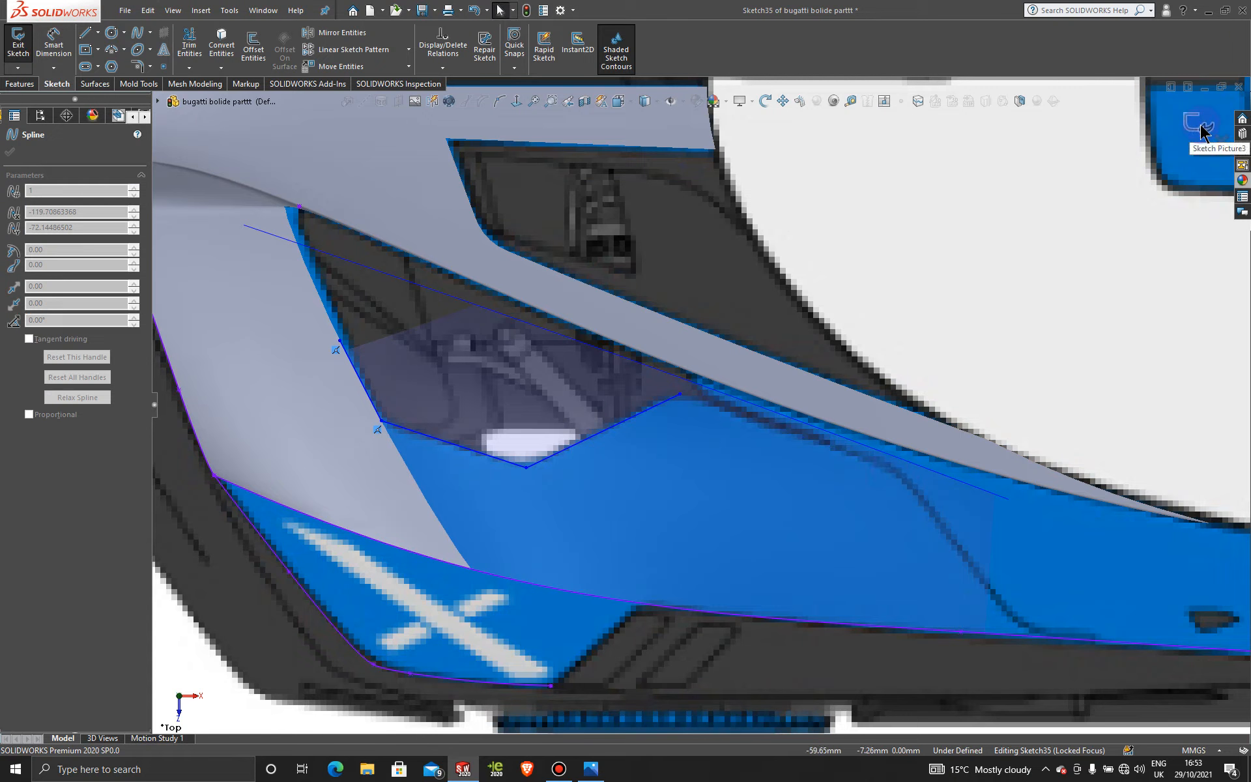
# - Exit the sketch and linearly extend the glass fender surface's rear edge by a distance reaching past the pictured body line's lower bend
pyautogui.click(1202, 128)
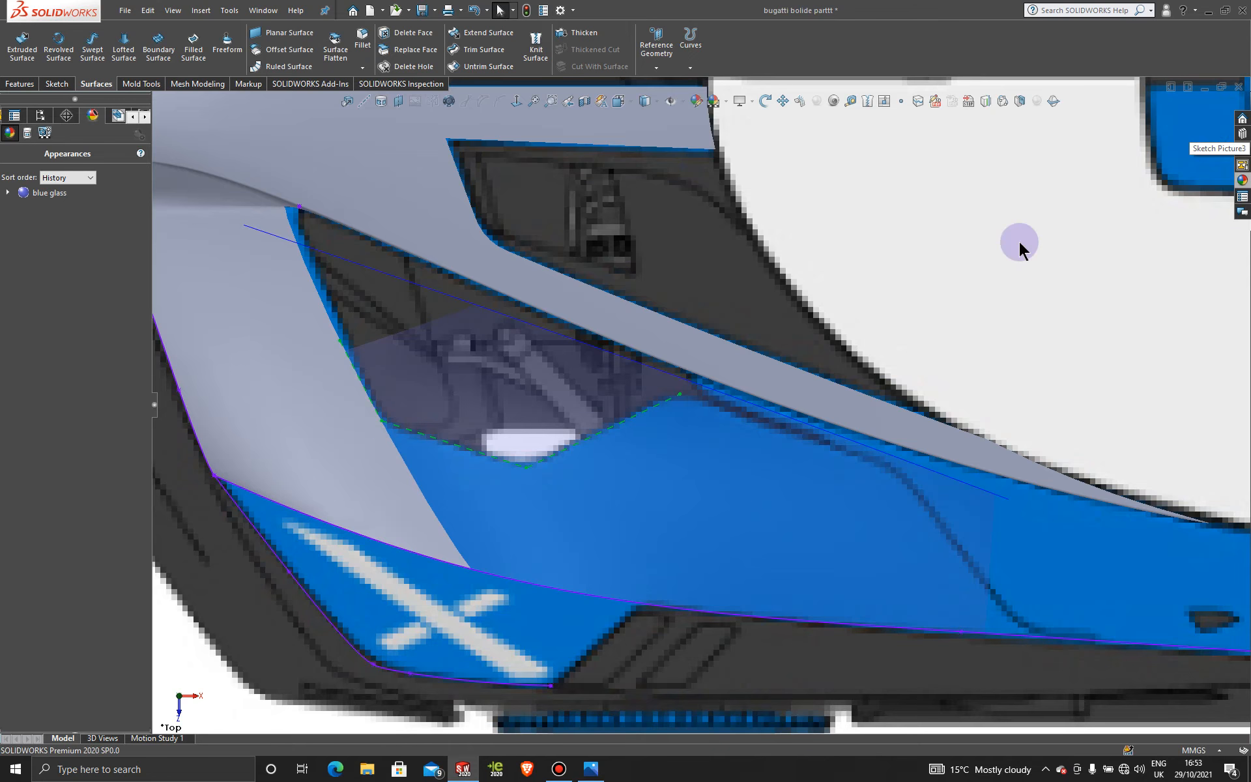
pyautogui.click(488, 34)
pyautogui.click(995, 554)
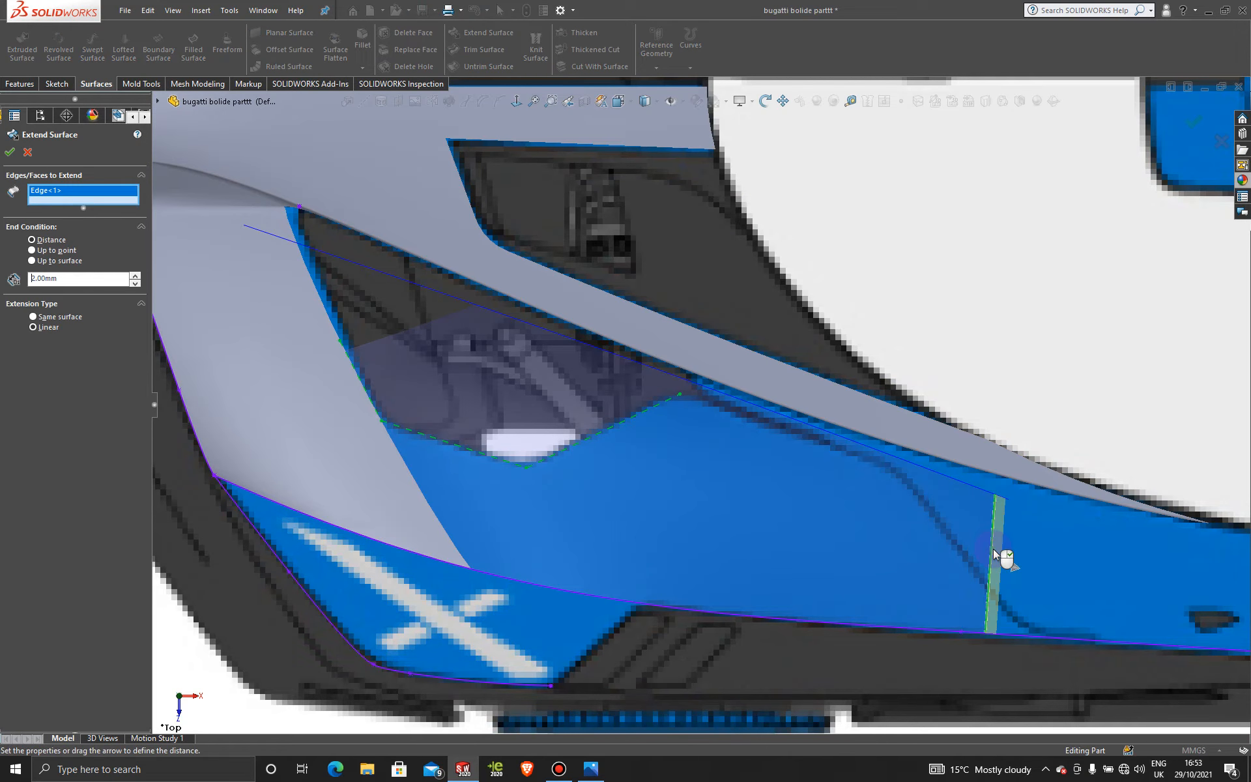
pyautogui.moveTo(1017, 571); pyautogui.dragTo(1077, 580)
pyautogui.click(10, 154)
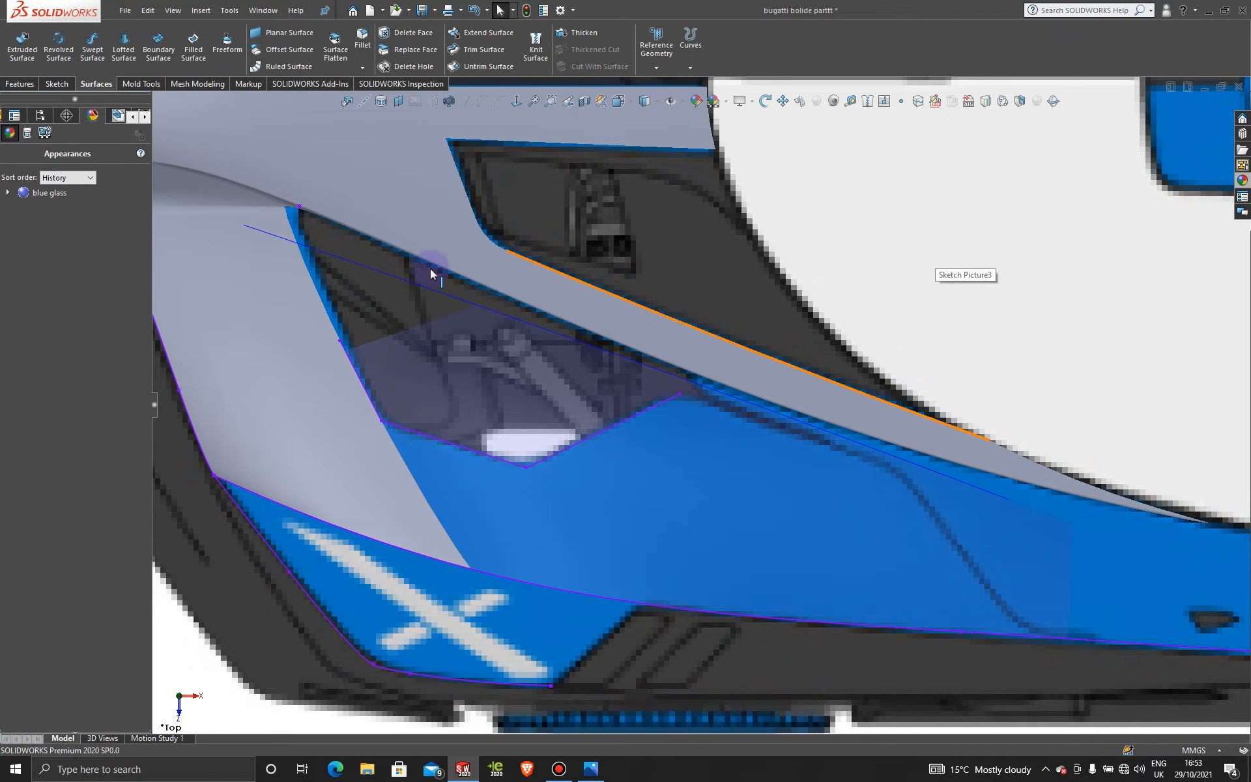
# - Reopen the opening outline sketch and add a two-point spline from the blue panel's peak along the pictured line to its bend
pyautogui.rightClick(655, 418)
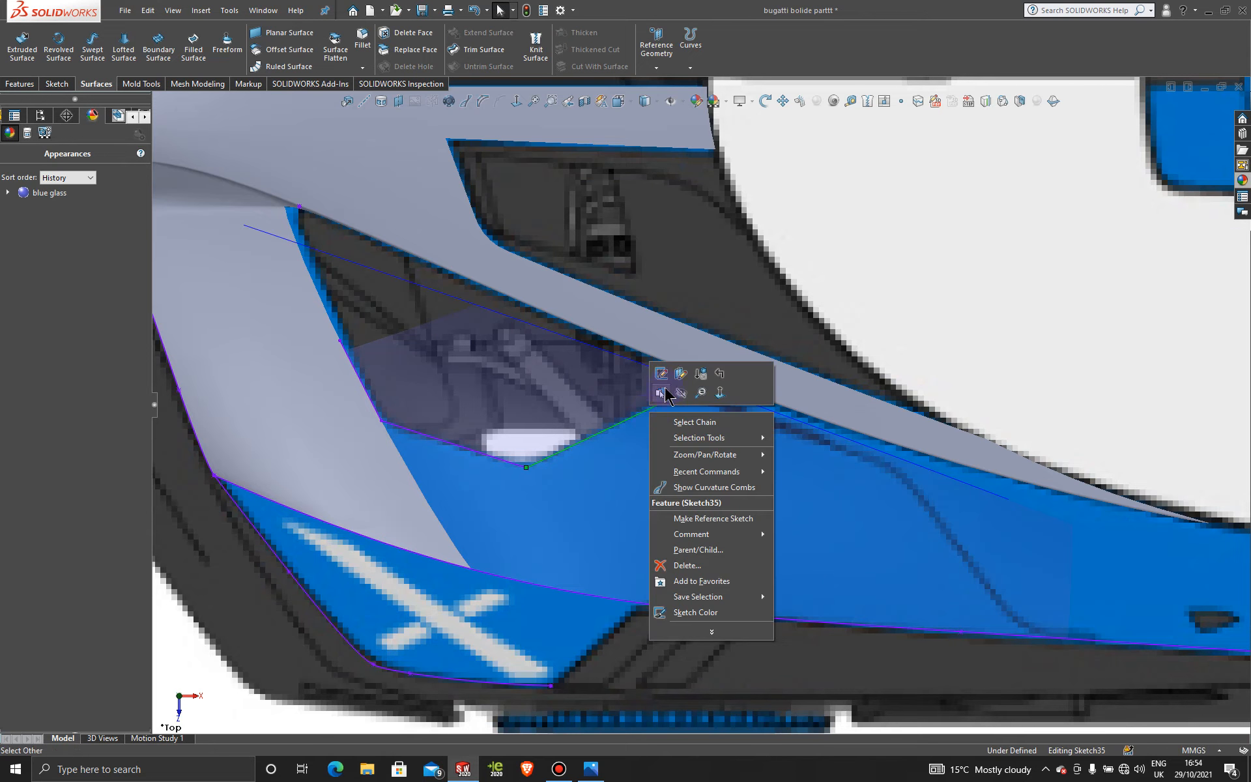
pyautogui.click(659, 376)
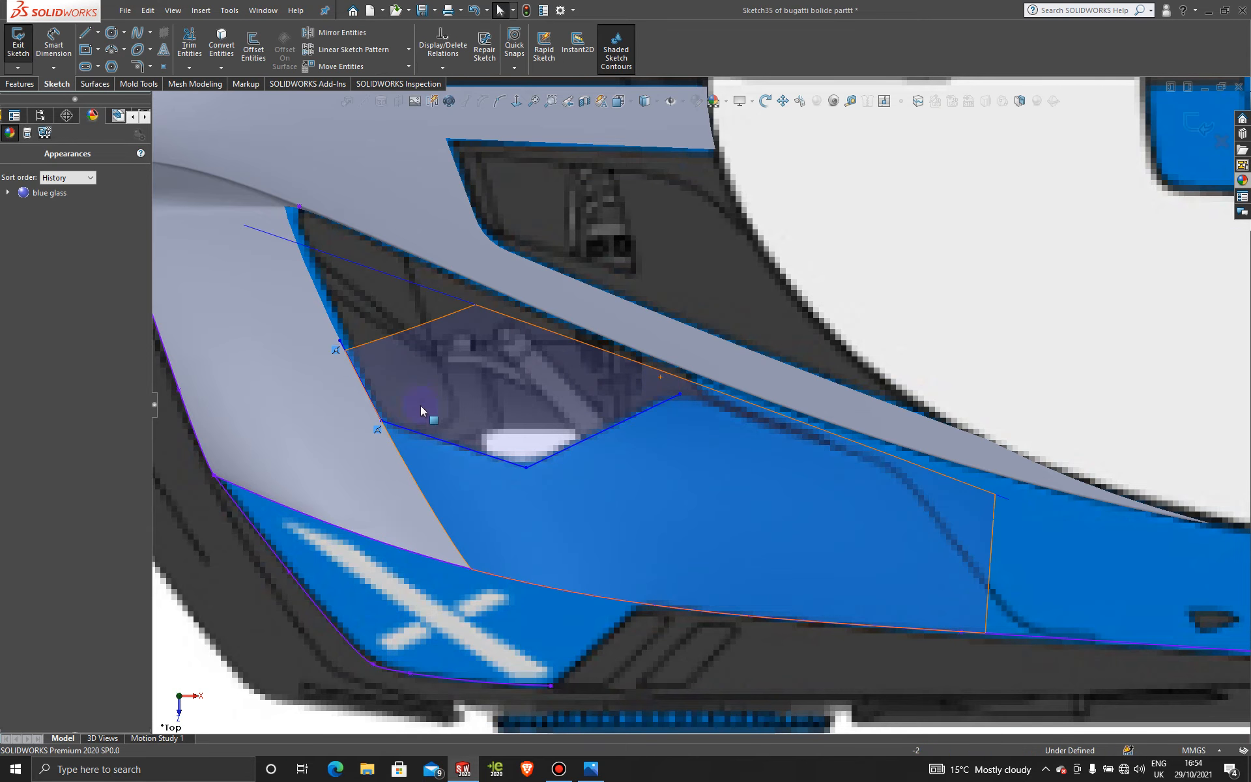
pyautogui.click(137, 32)
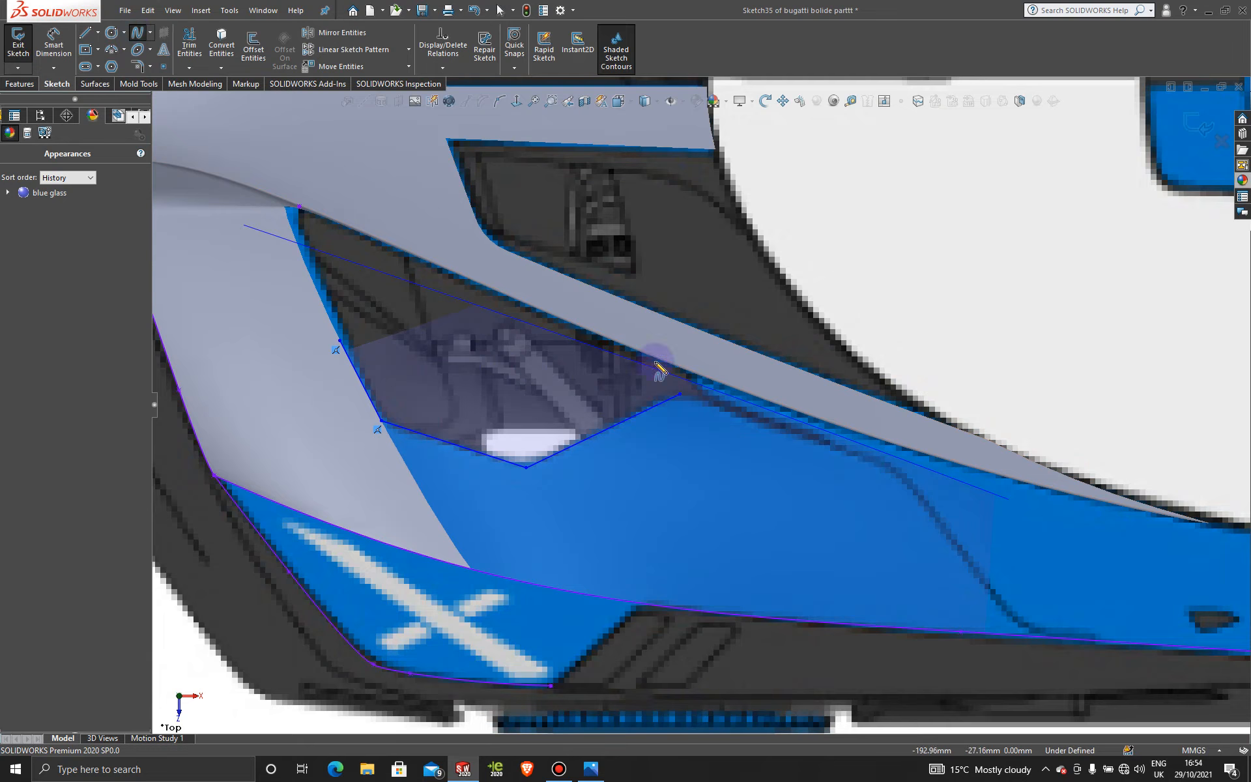
pyautogui.click(680, 395)
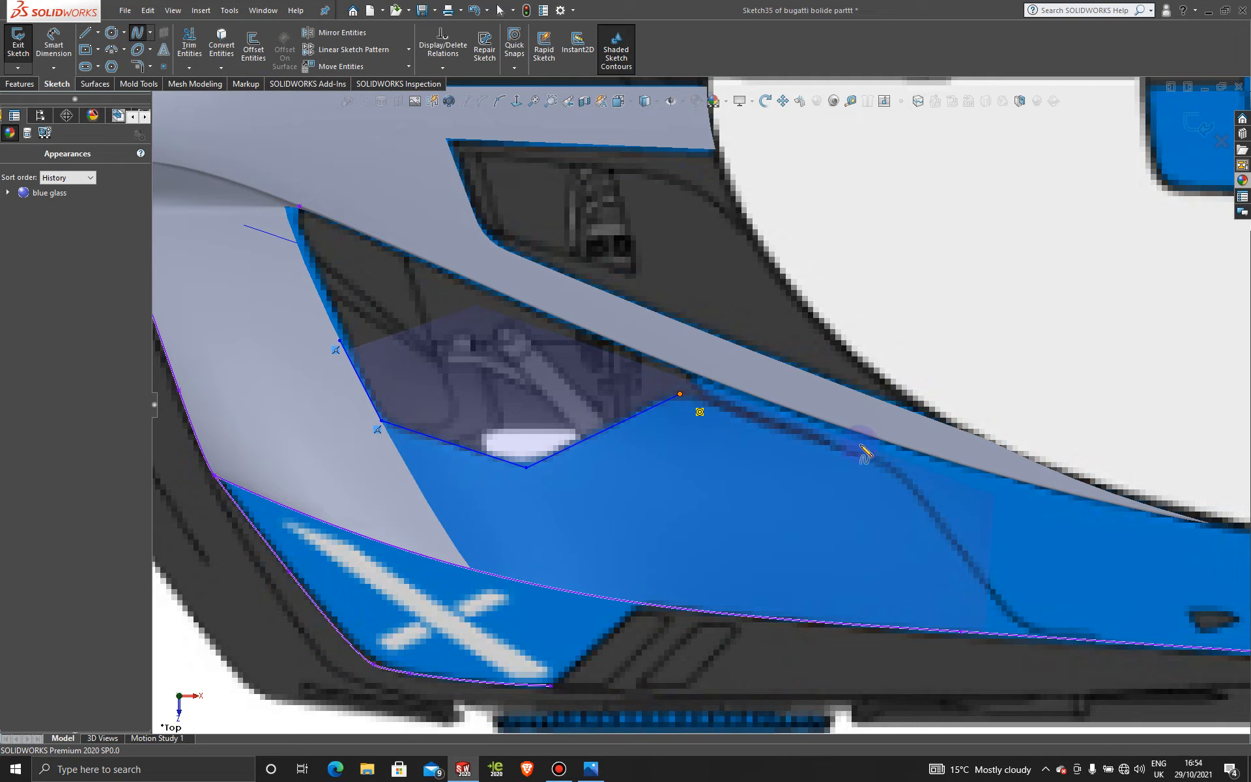
pyautogui.click(895, 468)
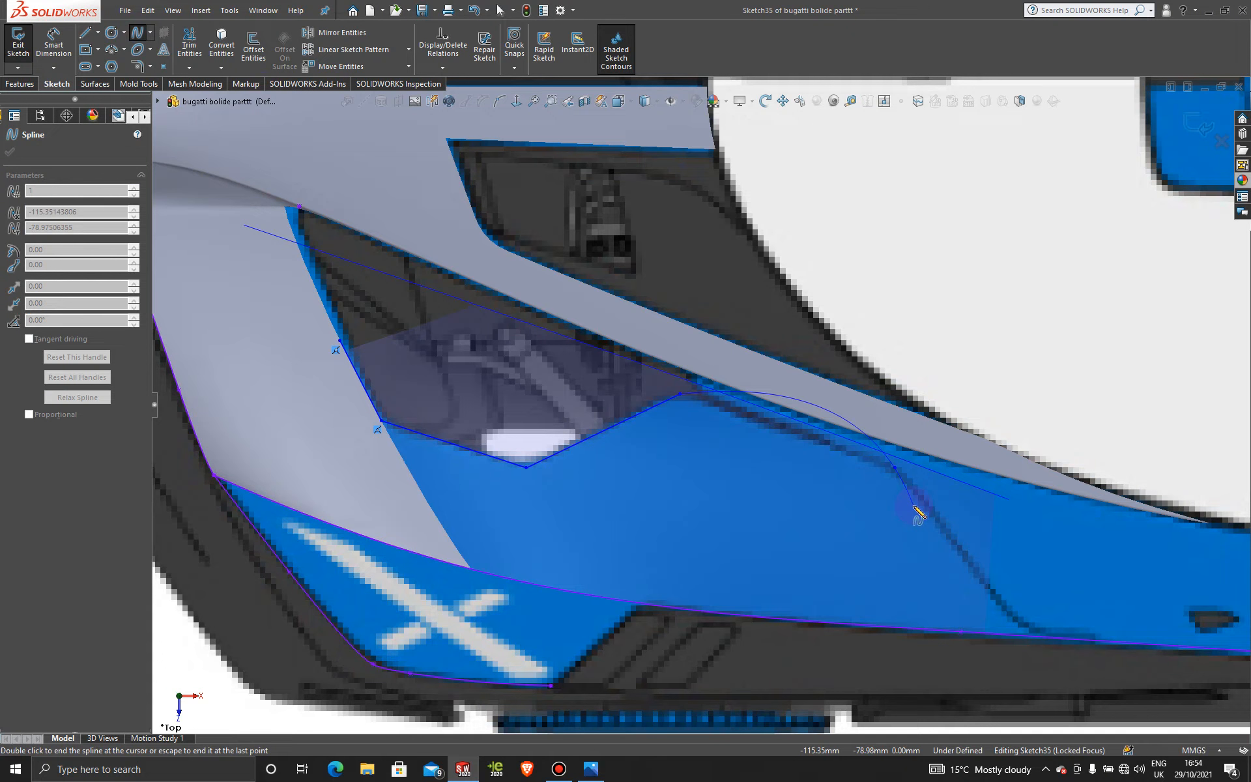
pyautogui.press('Escape')
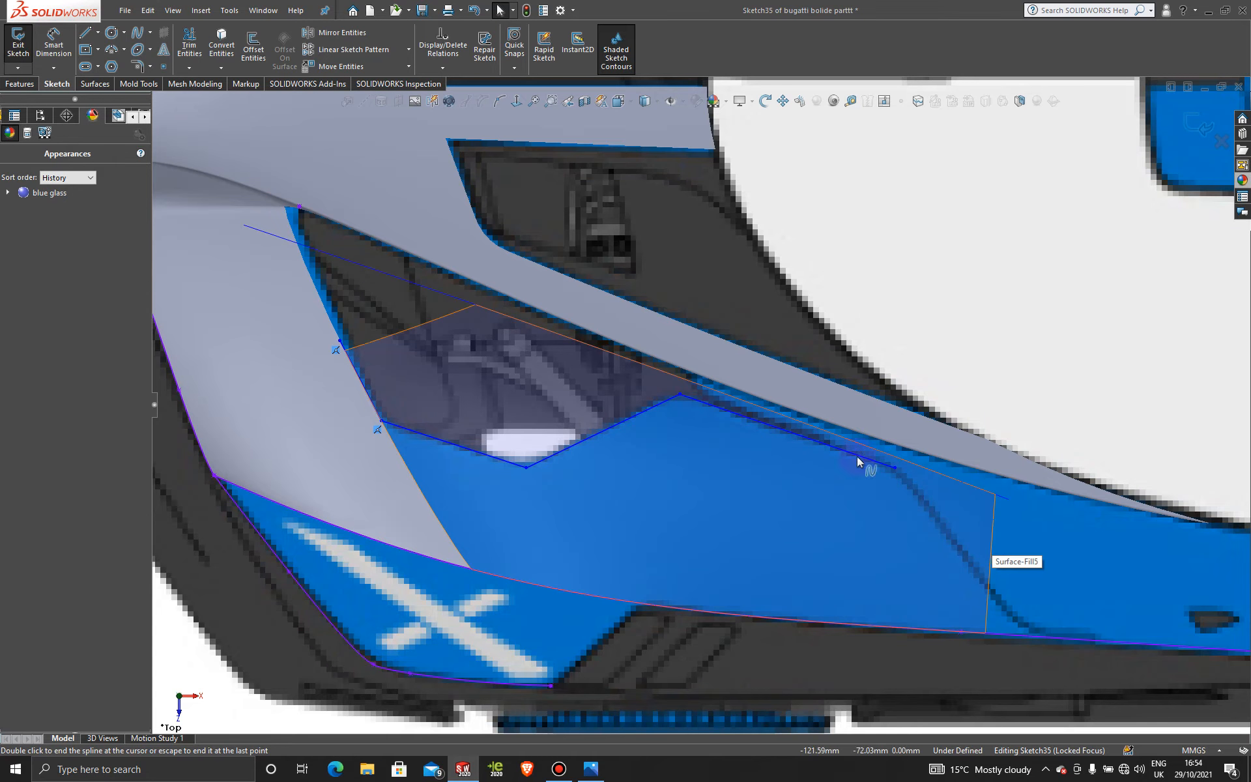
# - Add a two-point spline to the outline from the pictured line's bend diagonally down past the fender's lower edge
pyautogui.click(139, 34)
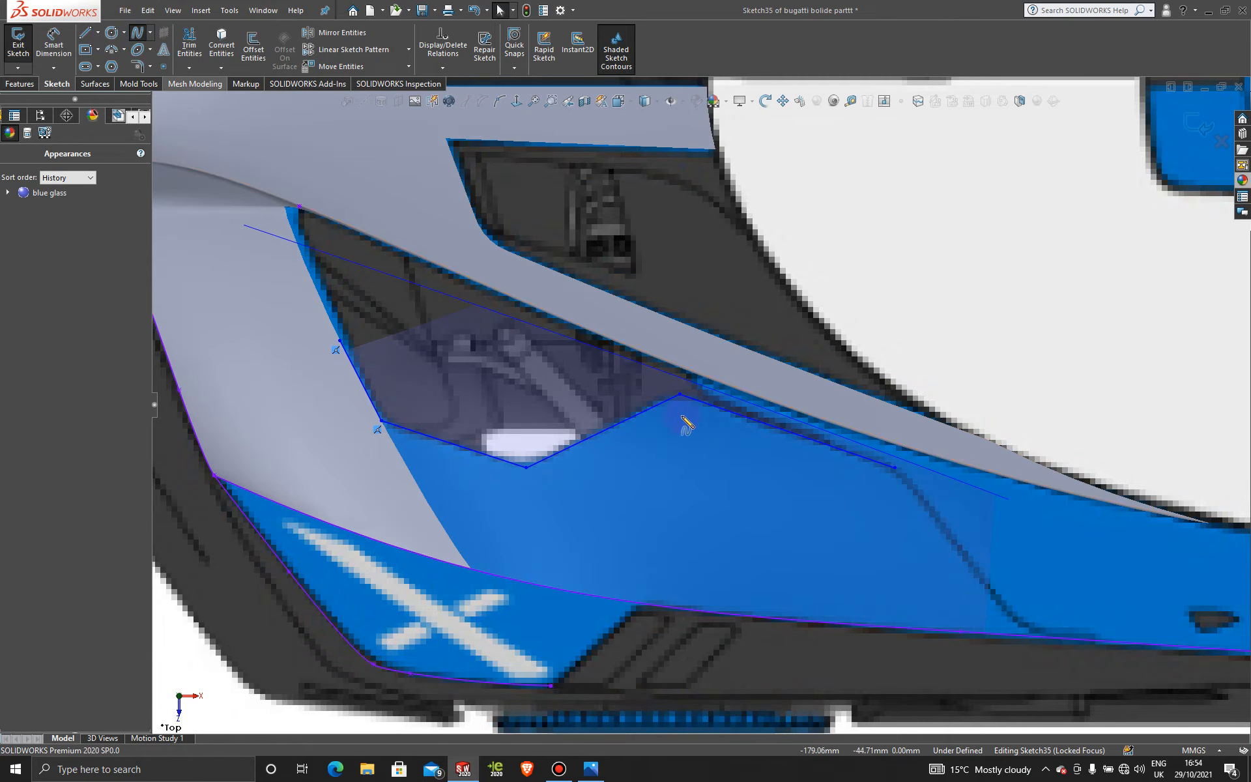
pyautogui.click(895, 468)
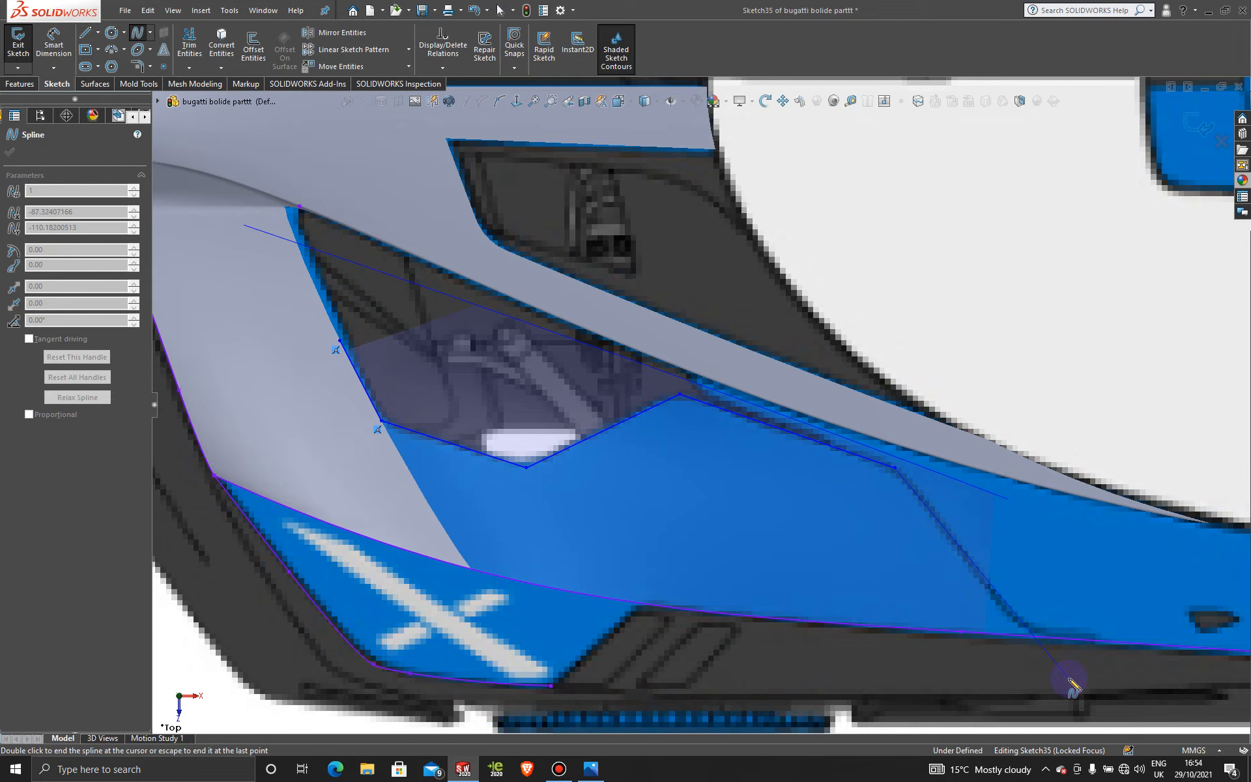
pyautogui.doubleClick(1069, 678)
# - Try to fillet the outline's corner at the front fender surface's inner edge with a 10 mm radius
pyautogui.click(137, 68)
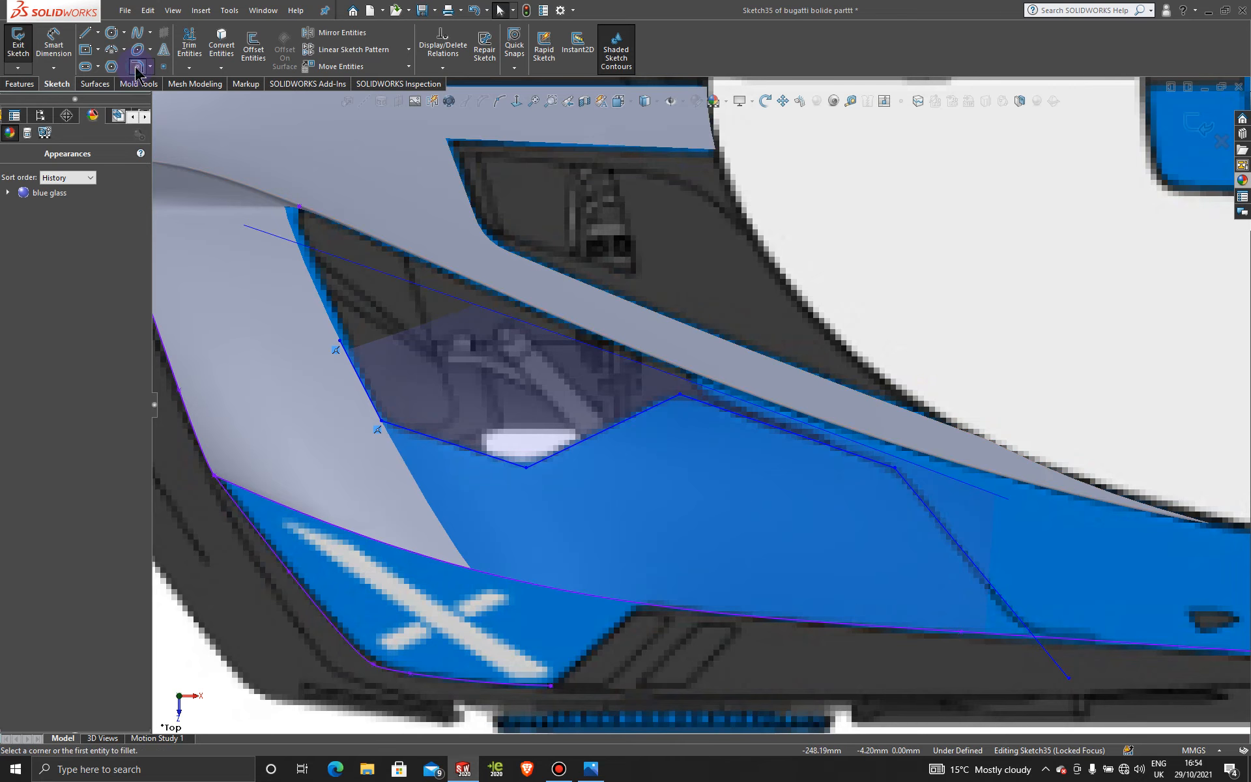
pyautogui.click(383, 420)
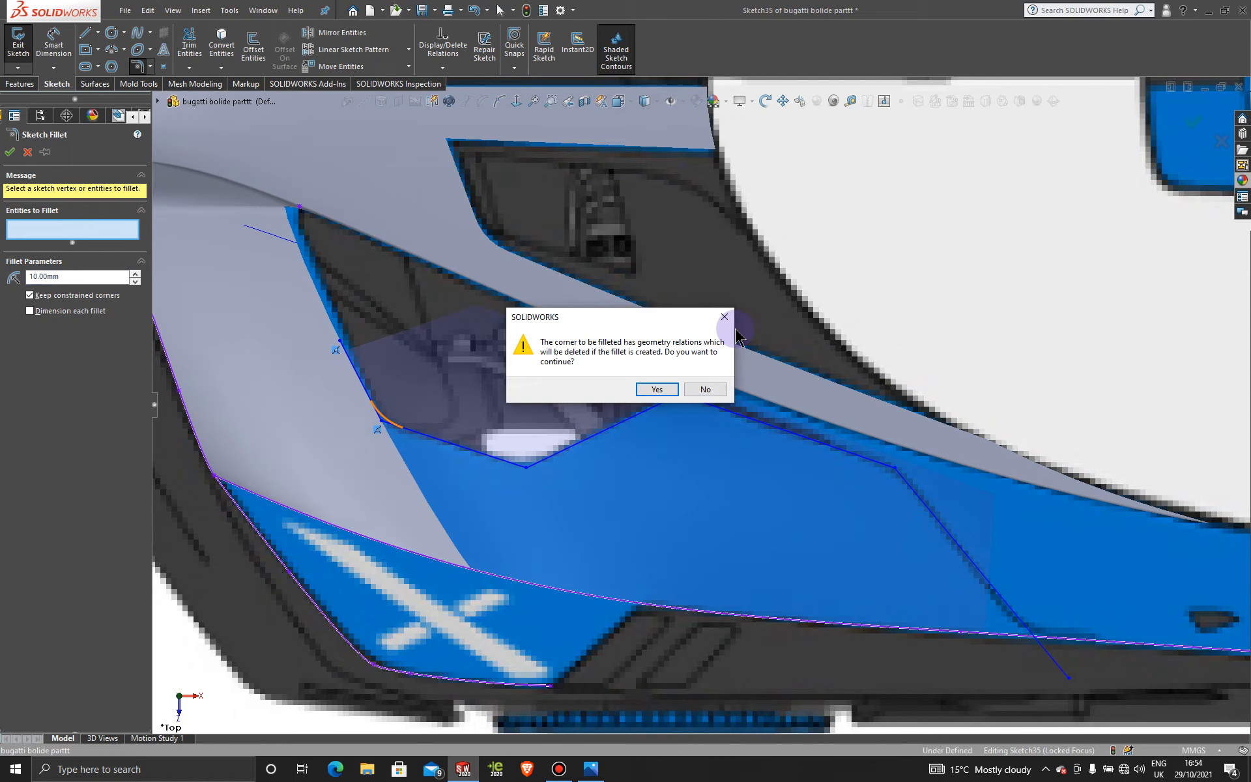
pyautogui.click(698, 390)
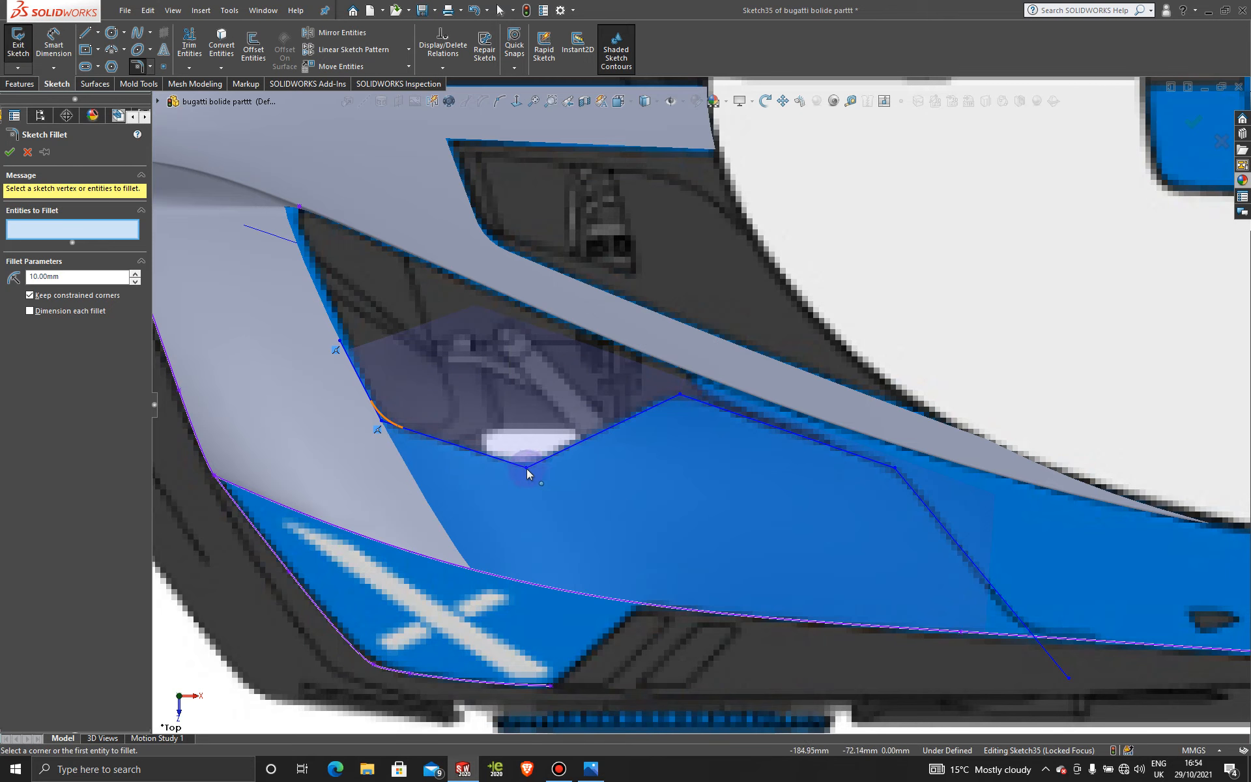
pyautogui.click(9, 153)
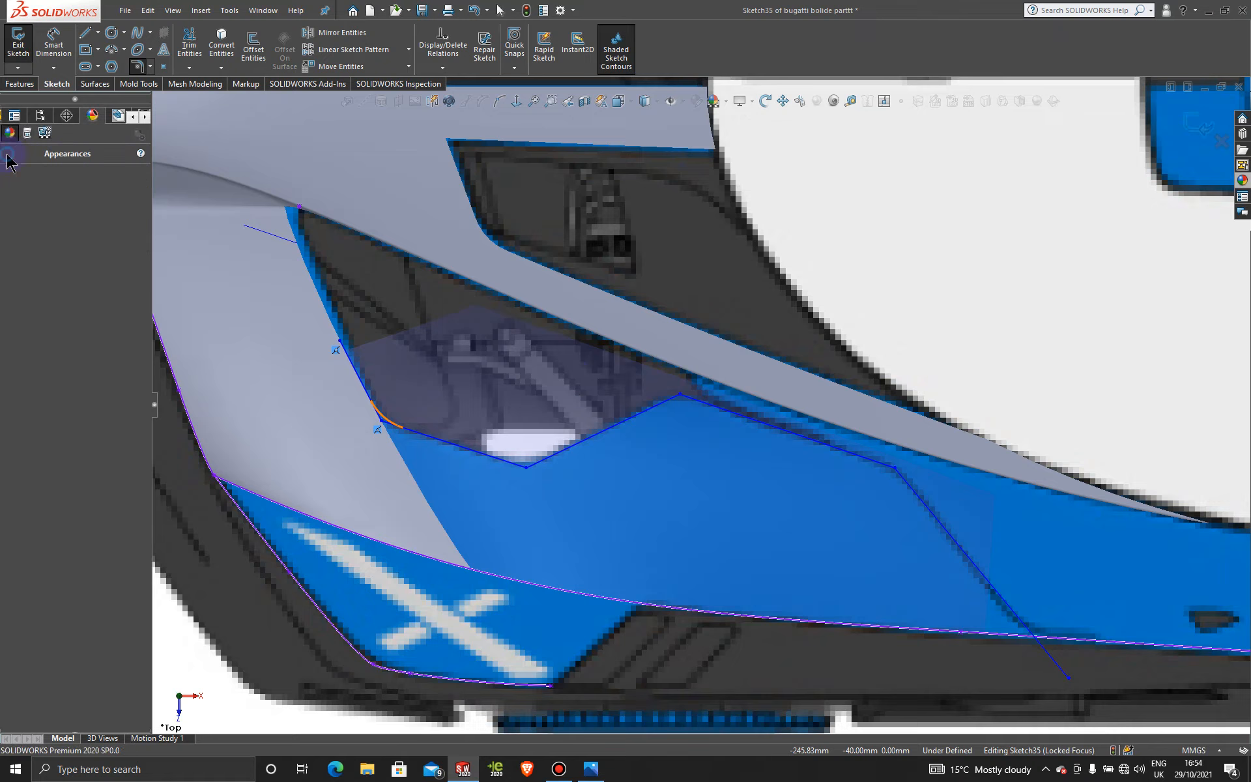
# - Fillet the outline's lowest corner, the blue panel's peak and the bend beyond it with a 10 mm radius
pyautogui.click(137, 67)
pyautogui.click(526, 468)
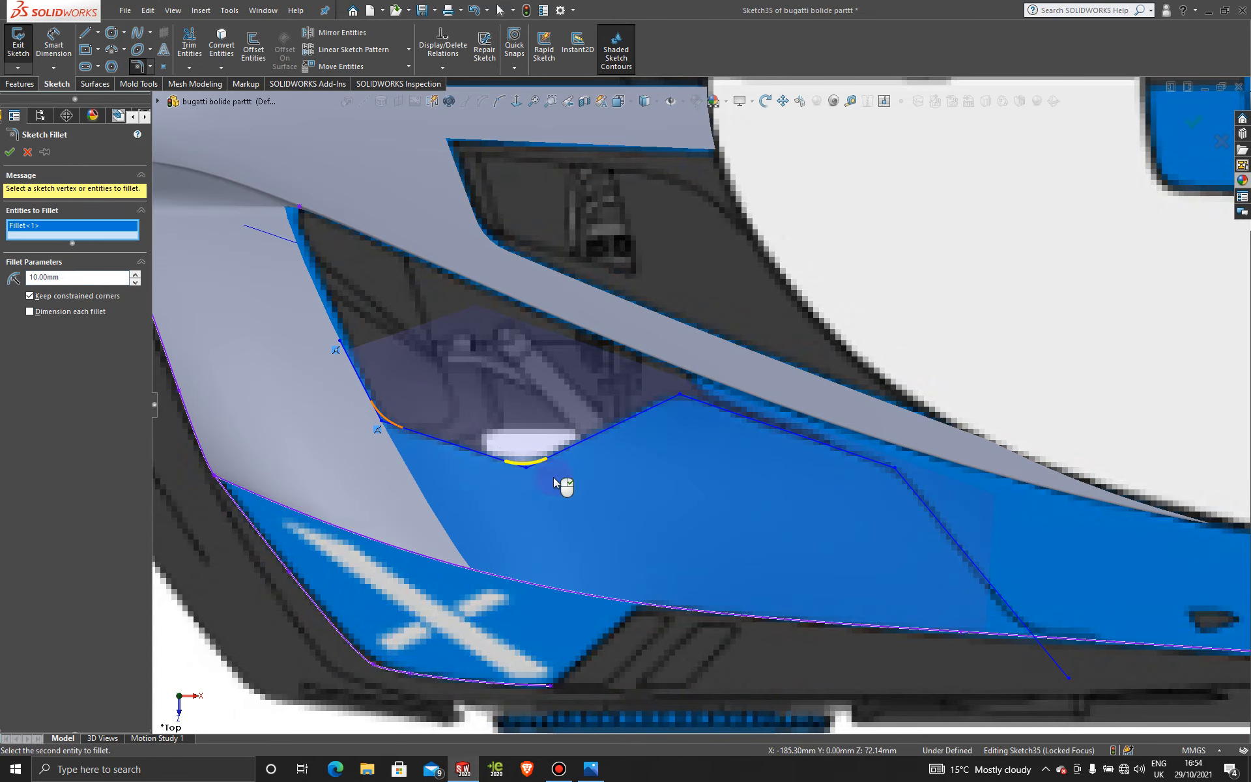
pyautogui.click(679, 397)
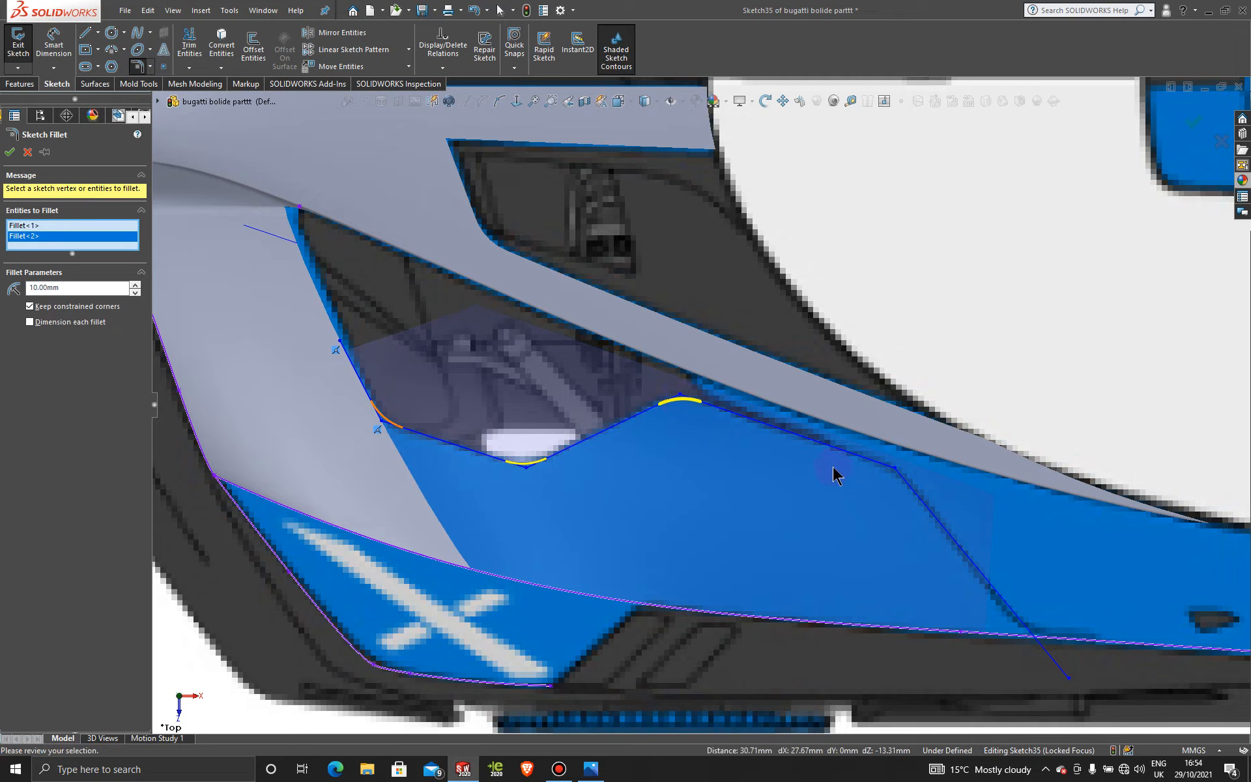
pyautogui.click(895, 467)
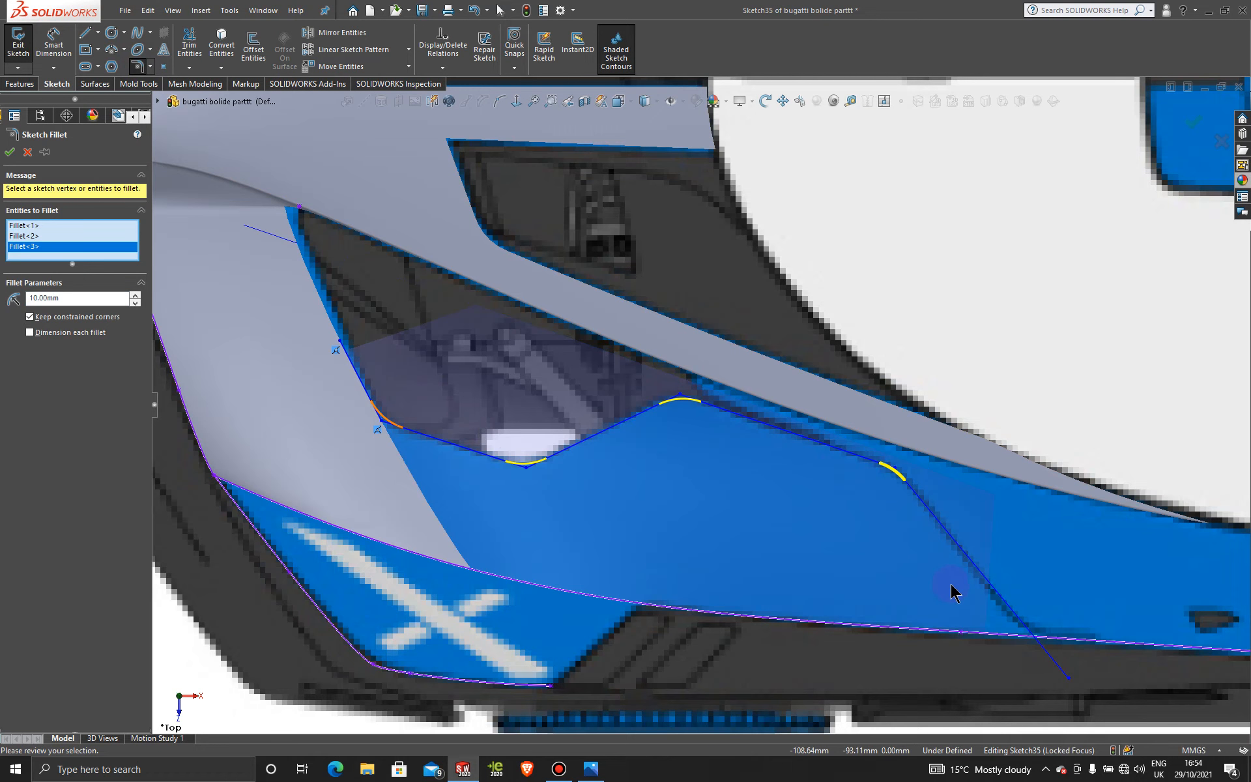
pyautogui.click(9, 154)
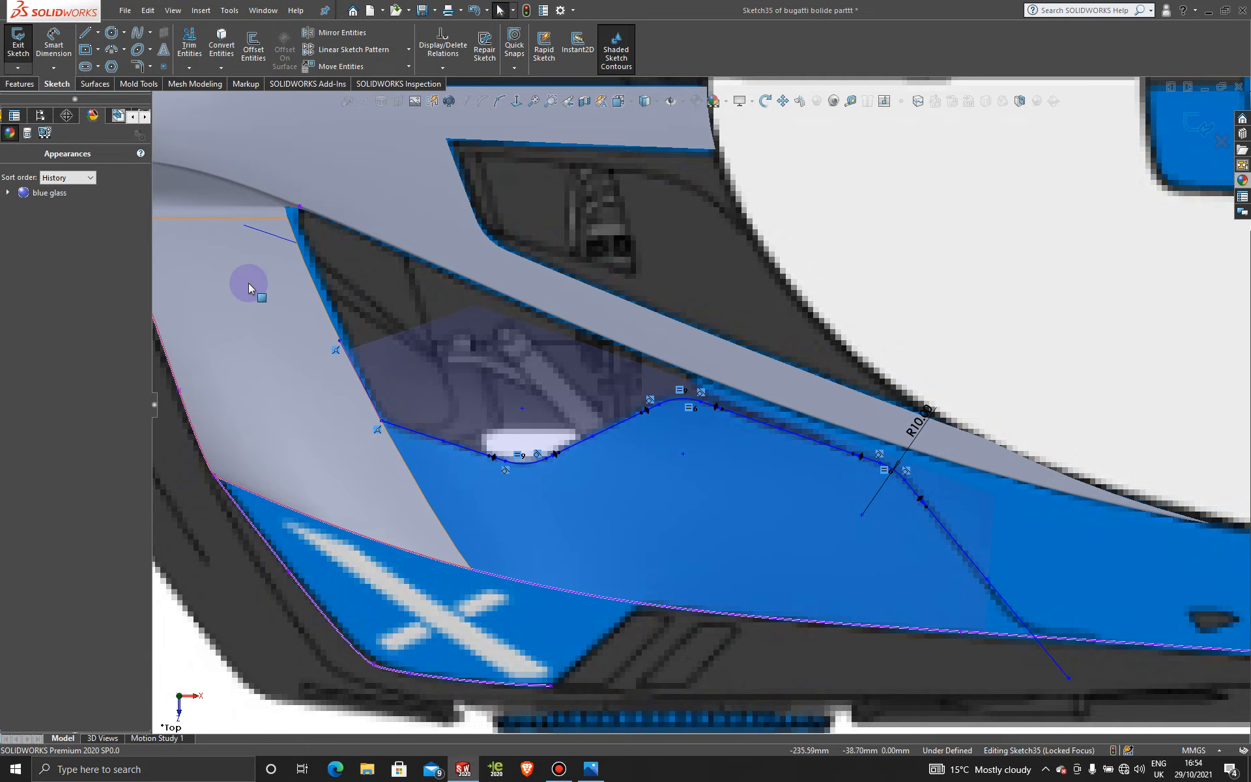
# - Exit the sketch and trim the extended glass fender surface with the outline, removing the portion over the opening and beyond the bend
pyautogui.scroll(-2, 326, 361)
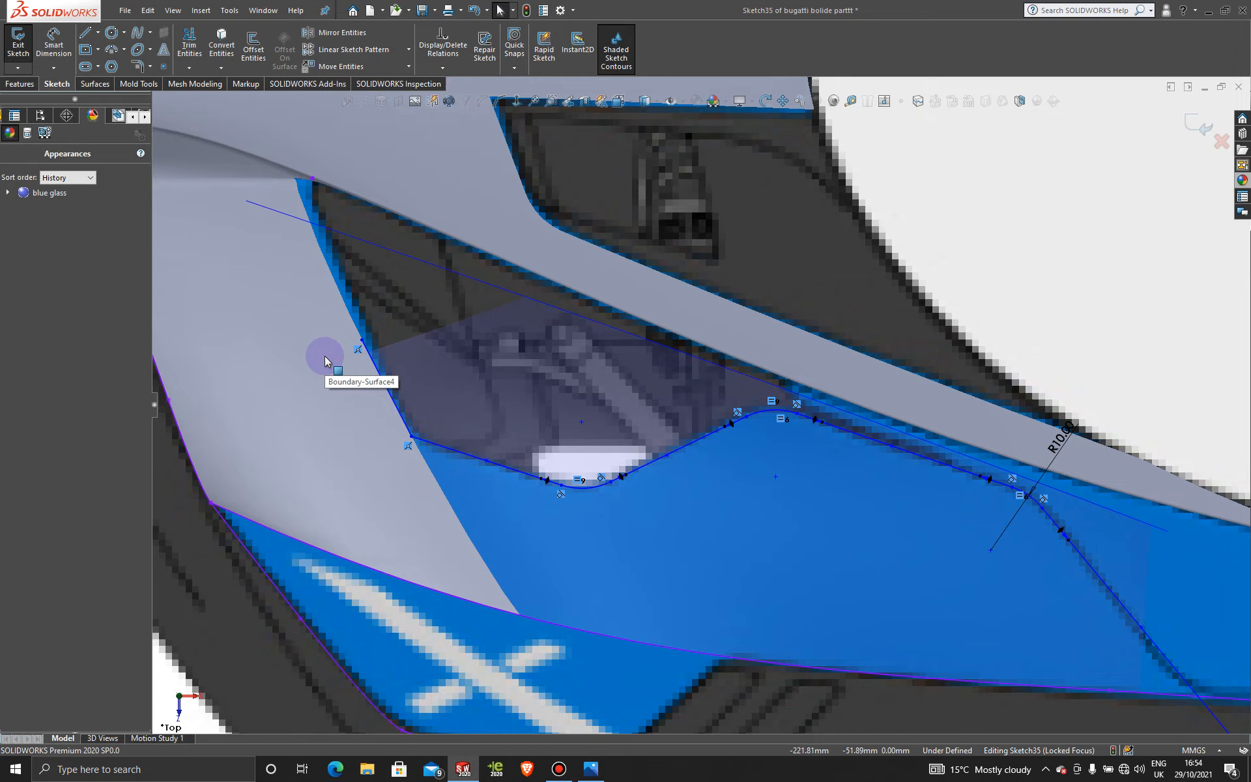
pyautogui.scroll(-2, 506, 436)
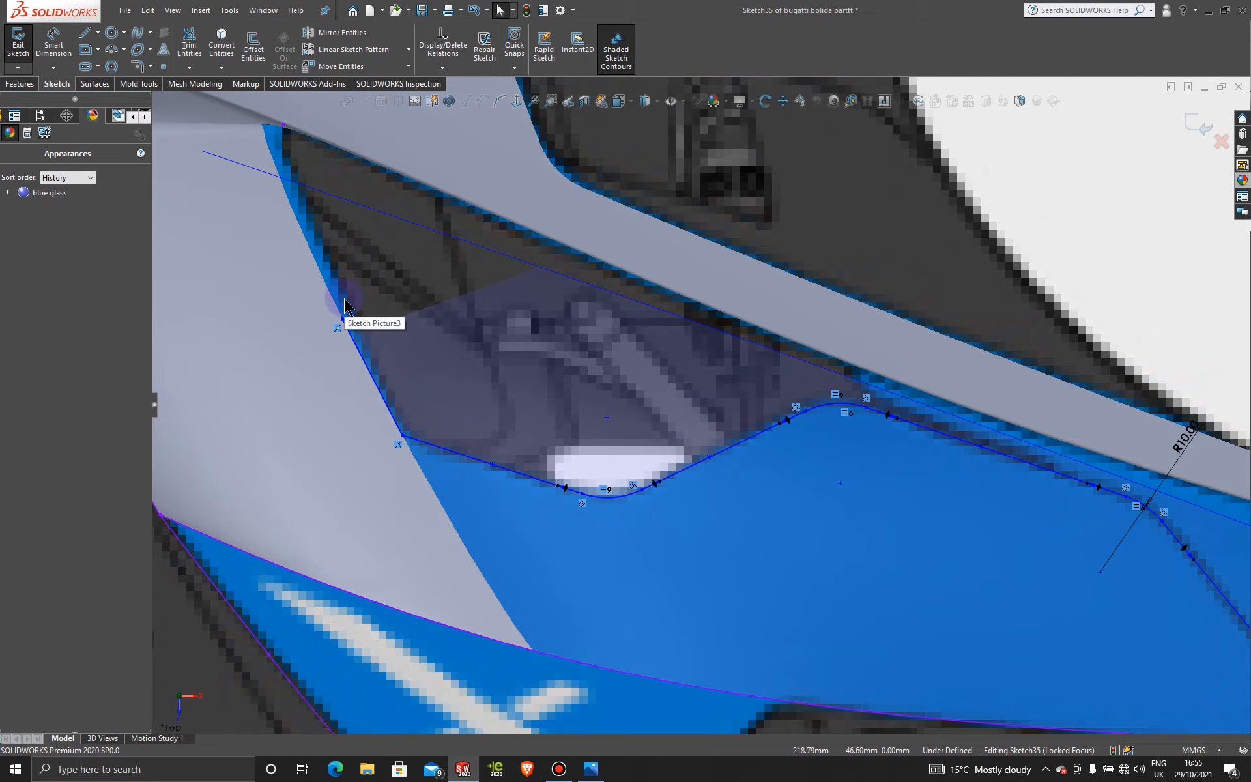
pyautogui.scroll(3, 643, 348)
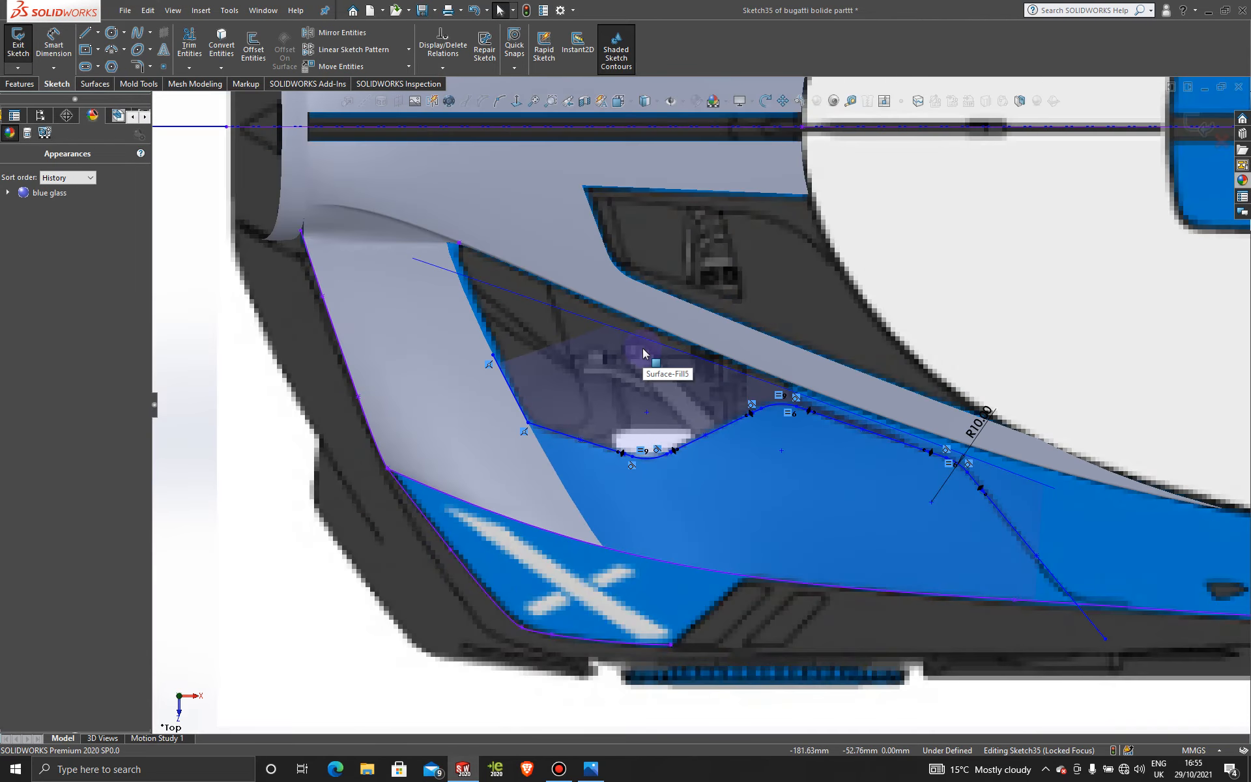
pyautogui.click(1200, 122)
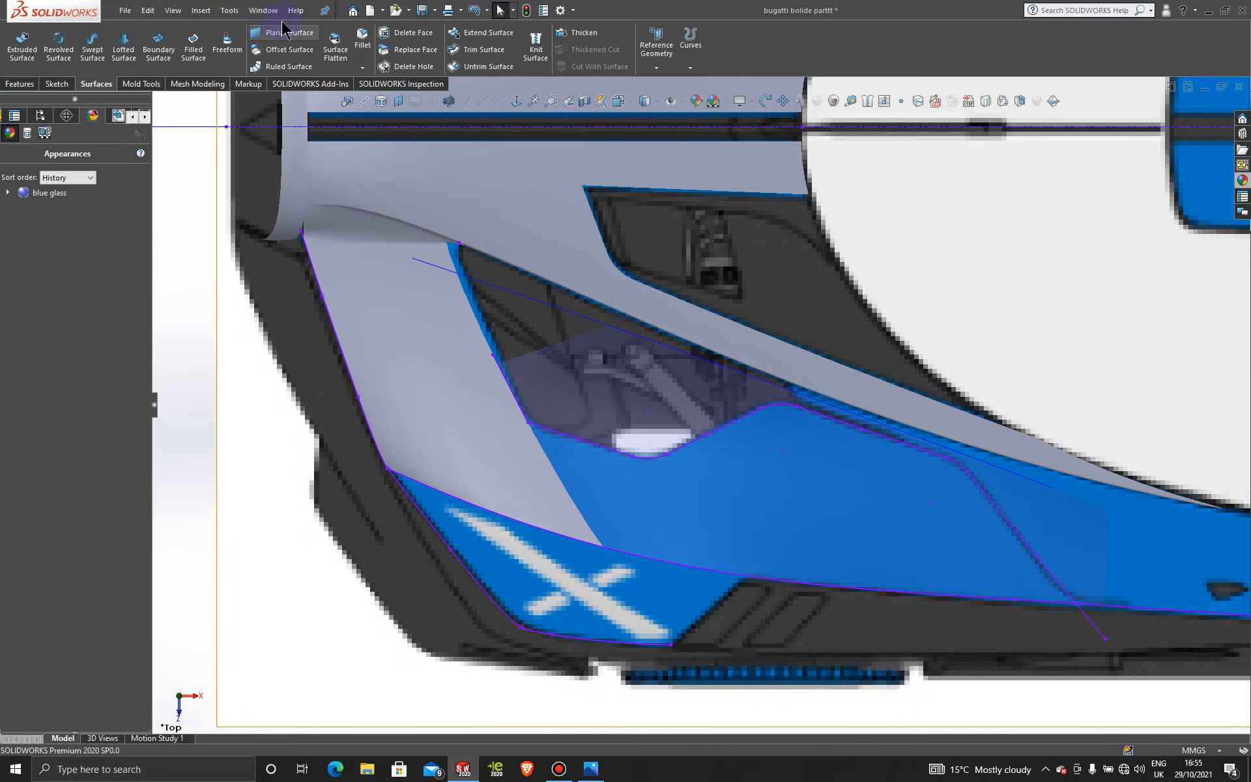
pyautogui.click(483, 51)
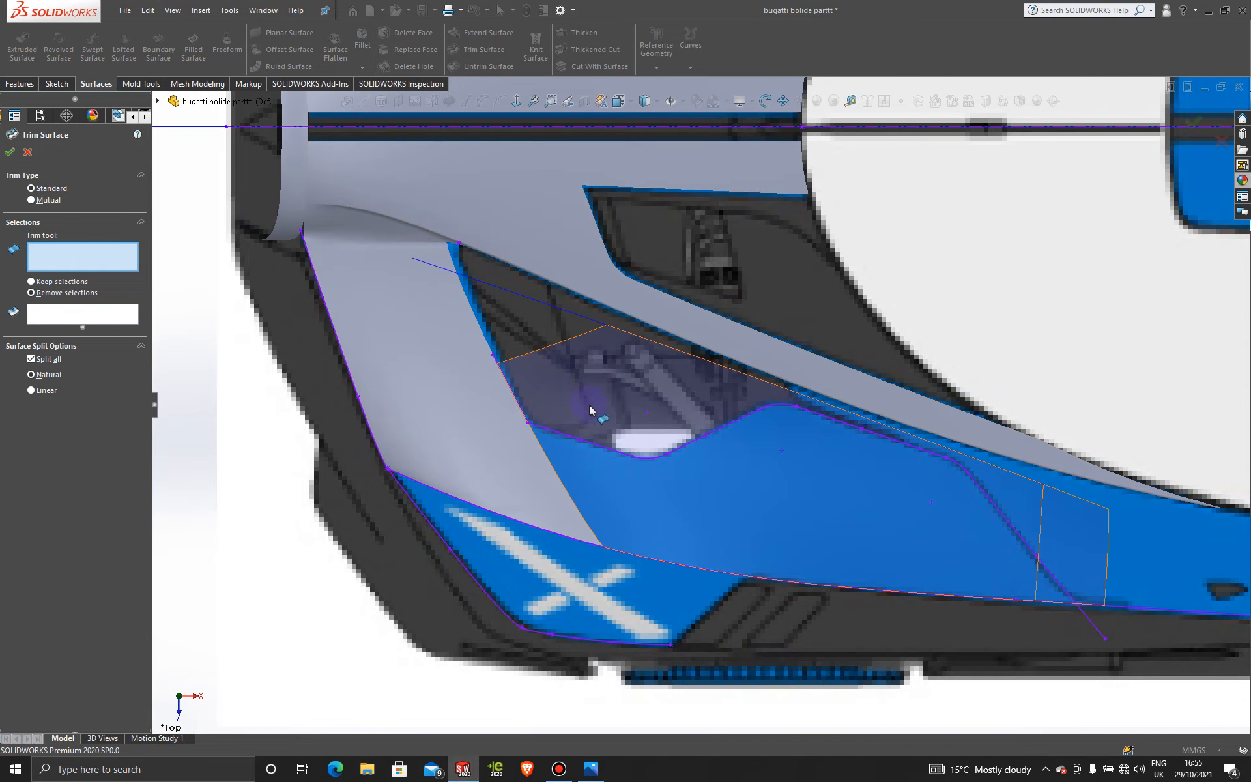
pyautogui.click(686, 450)
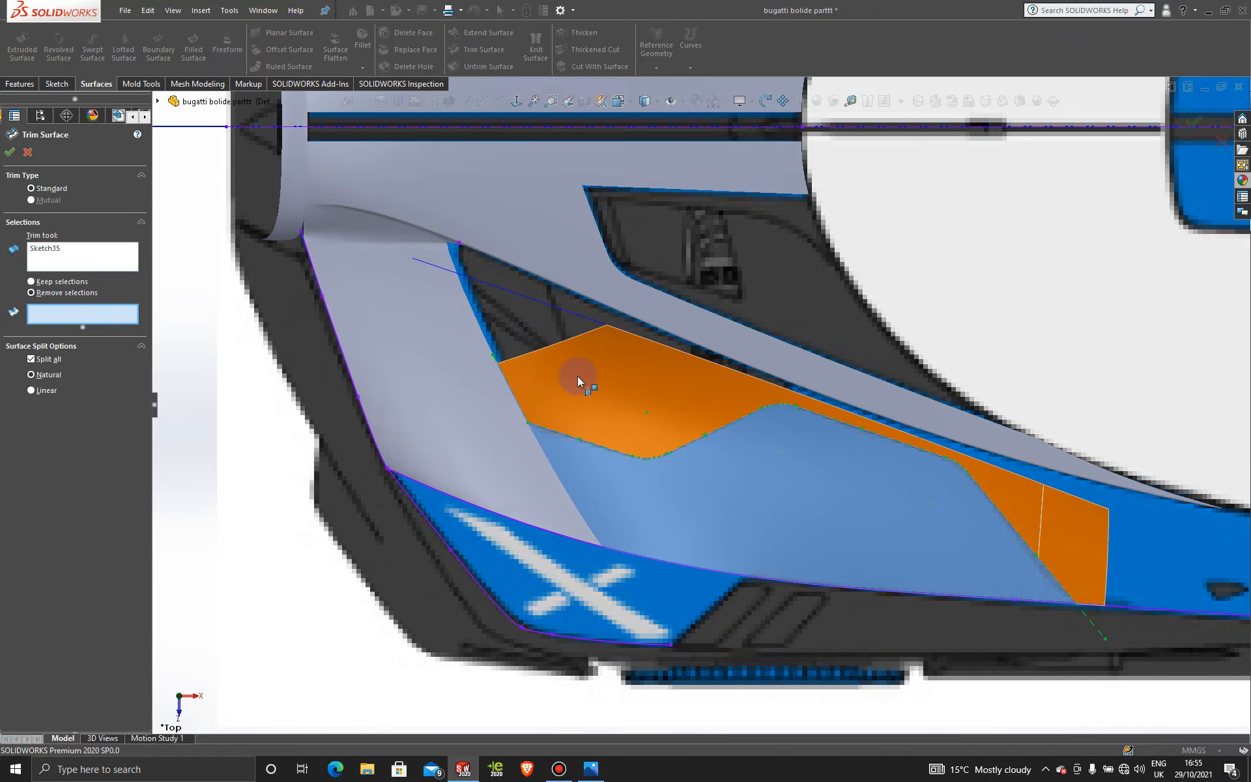
pyautogui.click(577, 377)
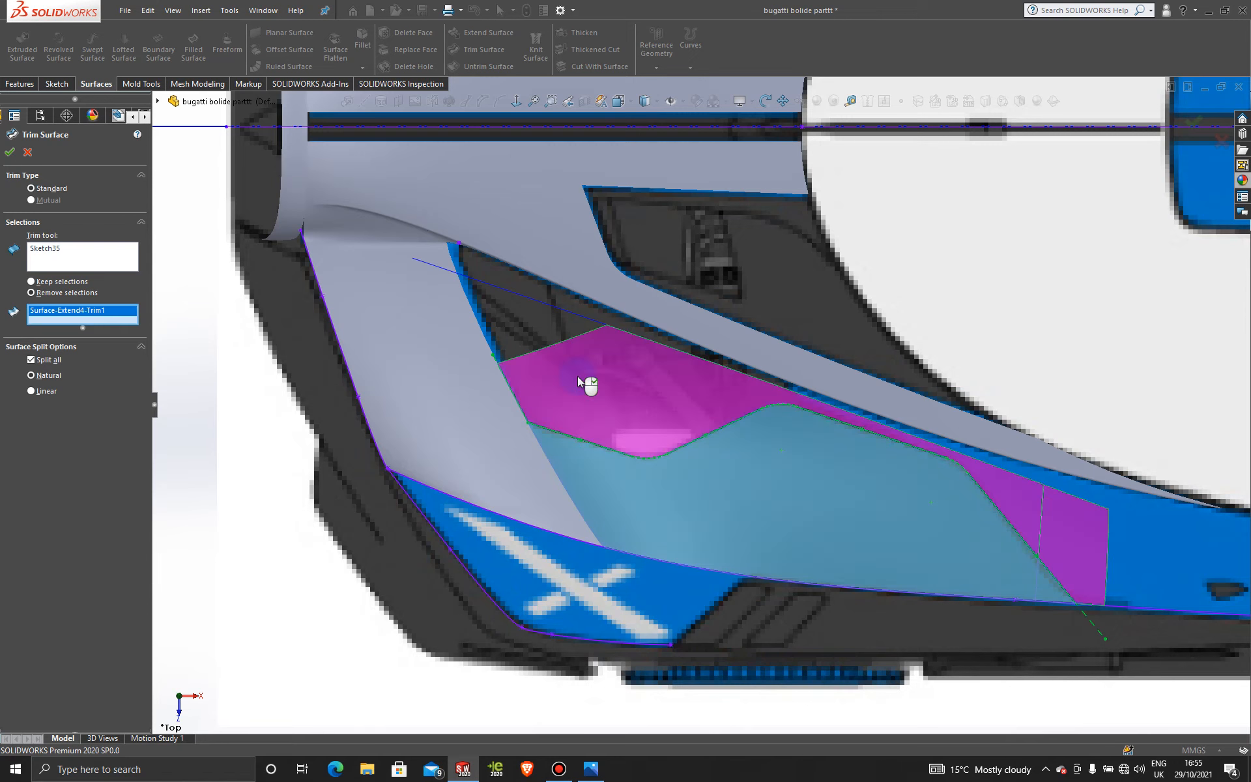
pyautogui.click(11, 154)
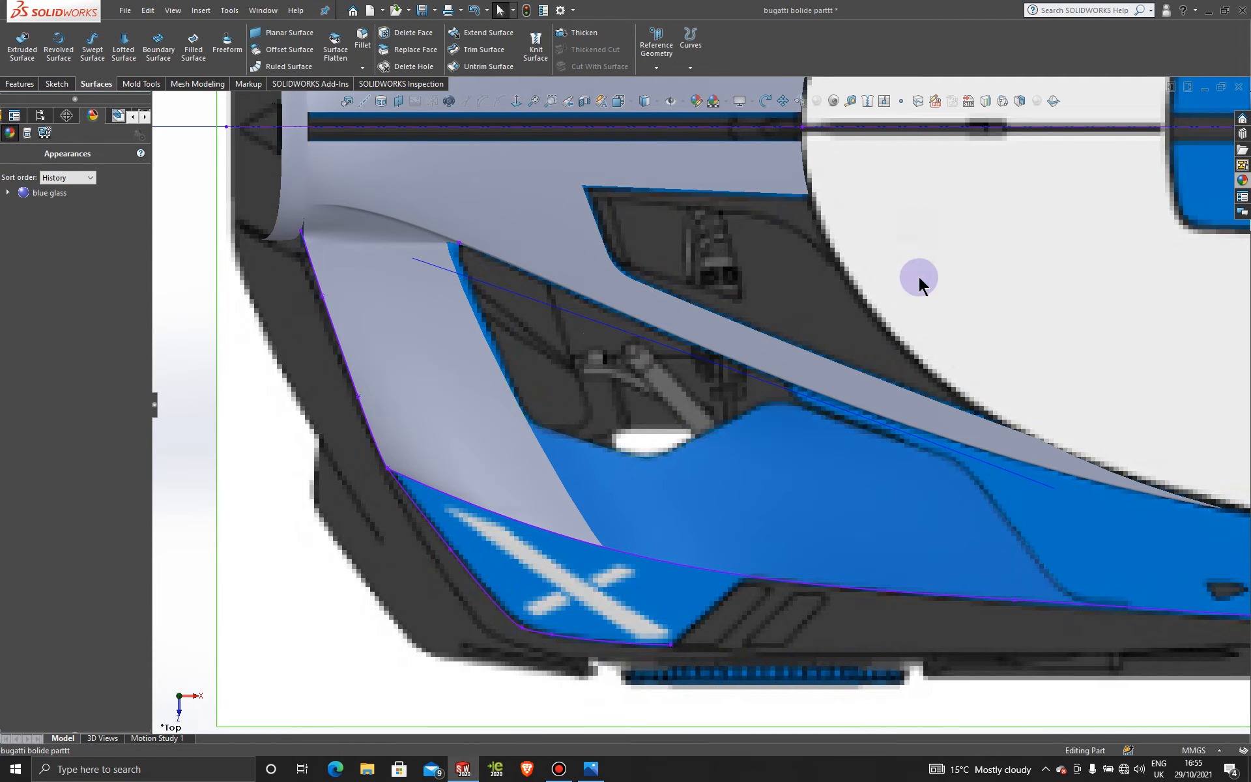
# - Remove the blue glass appearance from the trimmed fender surface
pyautogui.scroll(2, 905, 366)
pyautogui.scroll(2, 905, 365)
pyautogui.moveTo(905, 365); pyautogui.dragTo(349, 225, button='middle')
pyautogui.rightClick(51, 193)
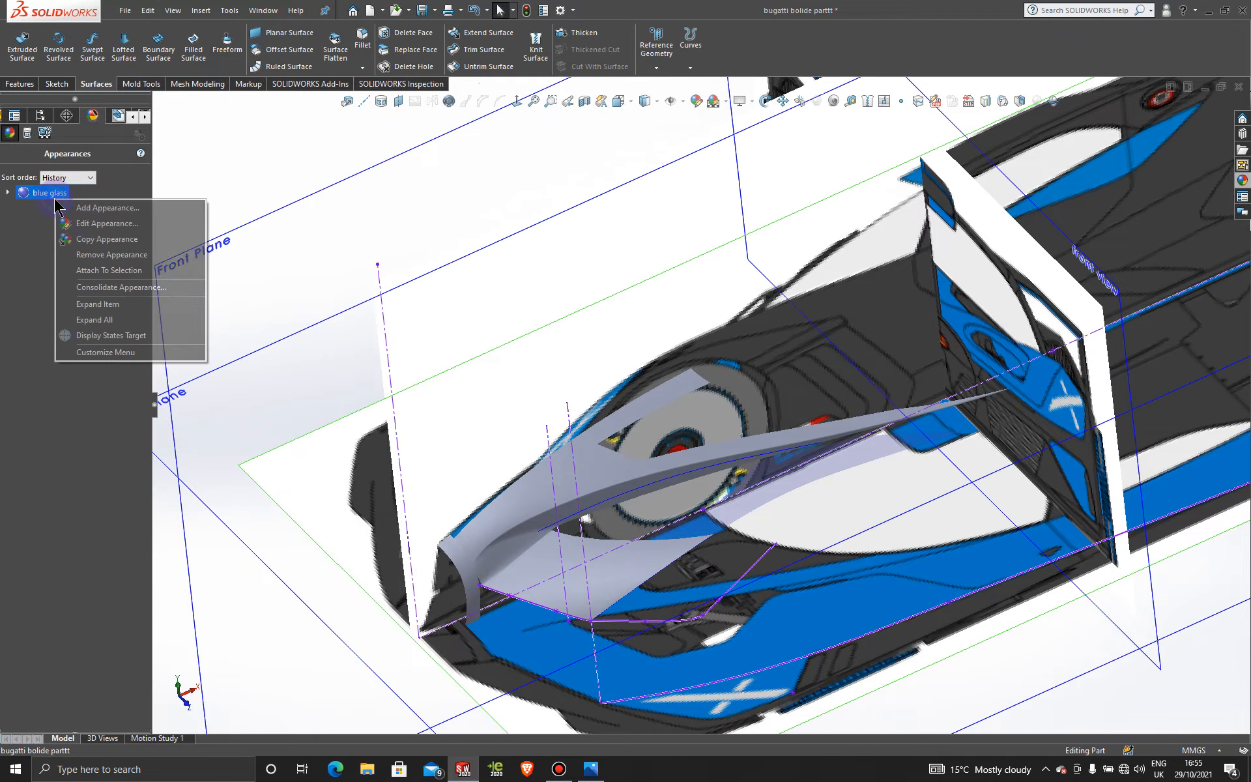
pyautogui.click(111, 254)
pyautogui.scroll(4, 642, 438)
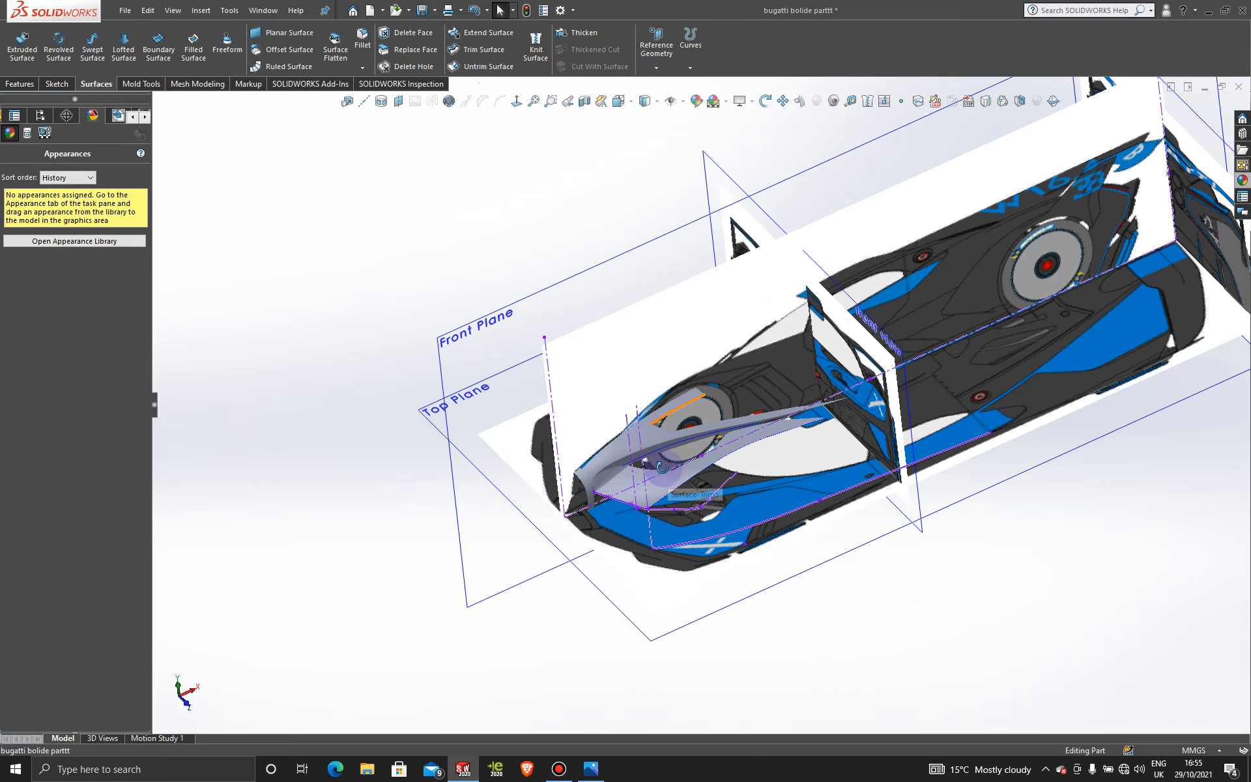
pyautogui.moveTo(702, 481); pyautogui.dragTo(723, 573, button='middle')
pyautogui.moveTo(758, 642); pyautogui.dragTo(831, 538, button='middle')
pyautogui.scroll(-1, 720, 391)
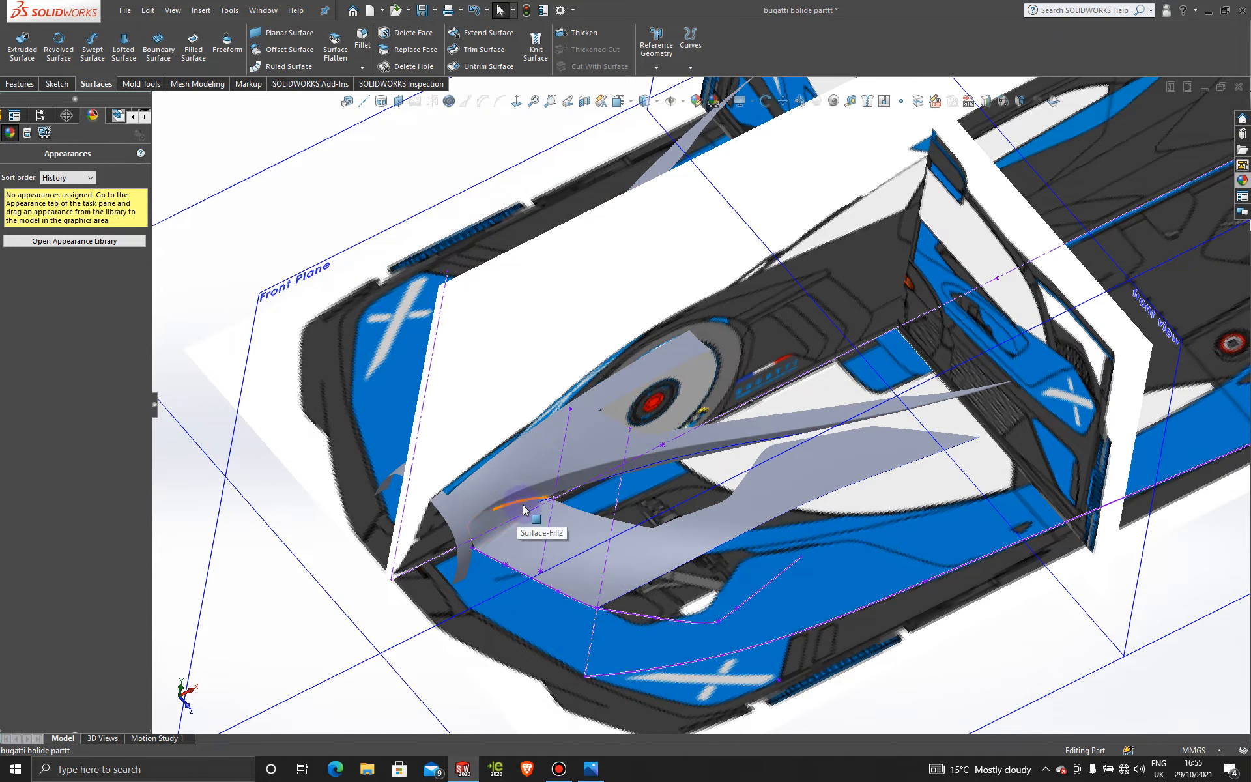
pyautogui.moveTo(508, 466); pyautogui.dragTo(570, 427, button='middle')
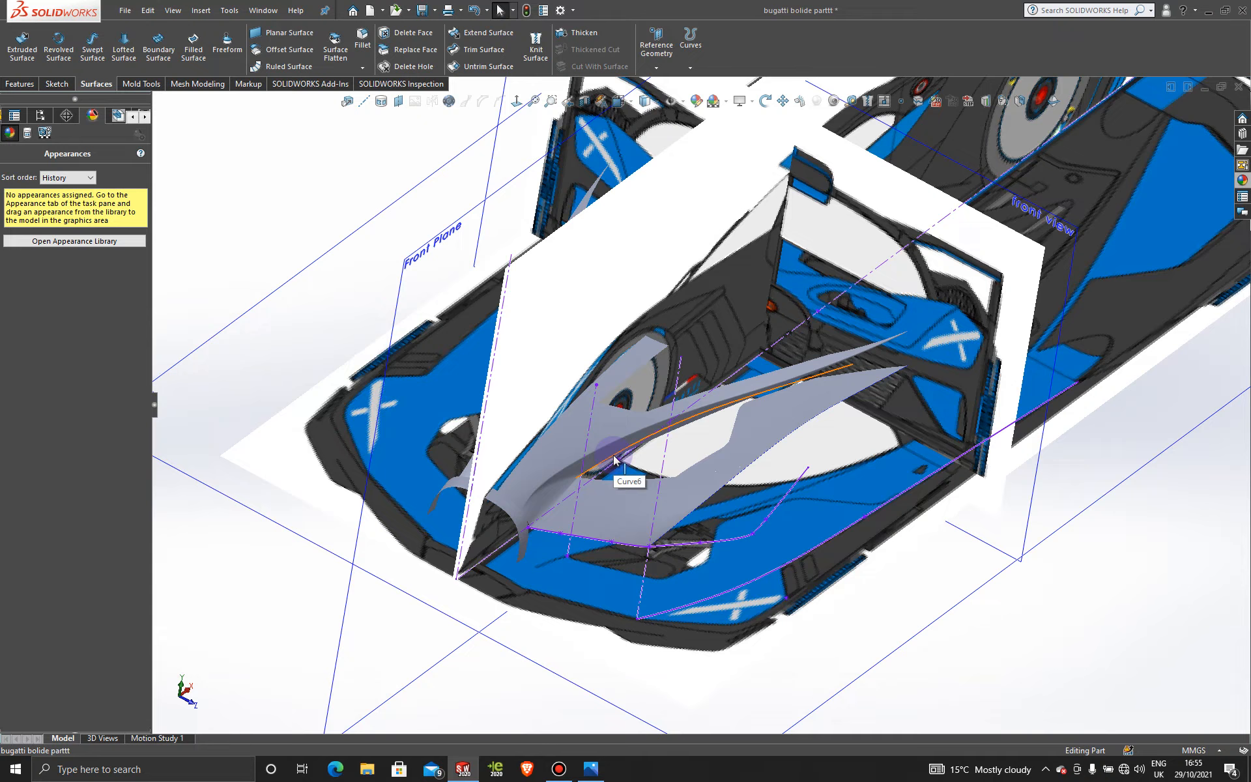
pyautogui.click(559, 769)
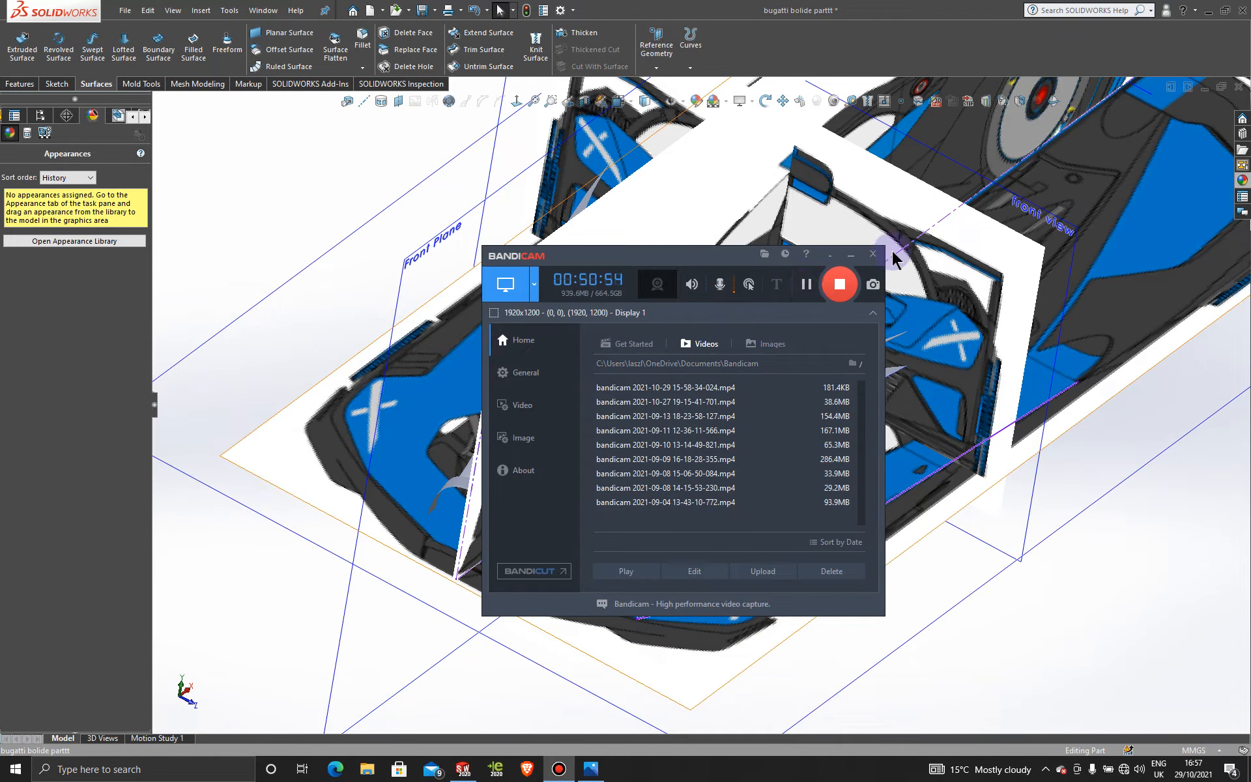
pyautogui.click(850, 257)
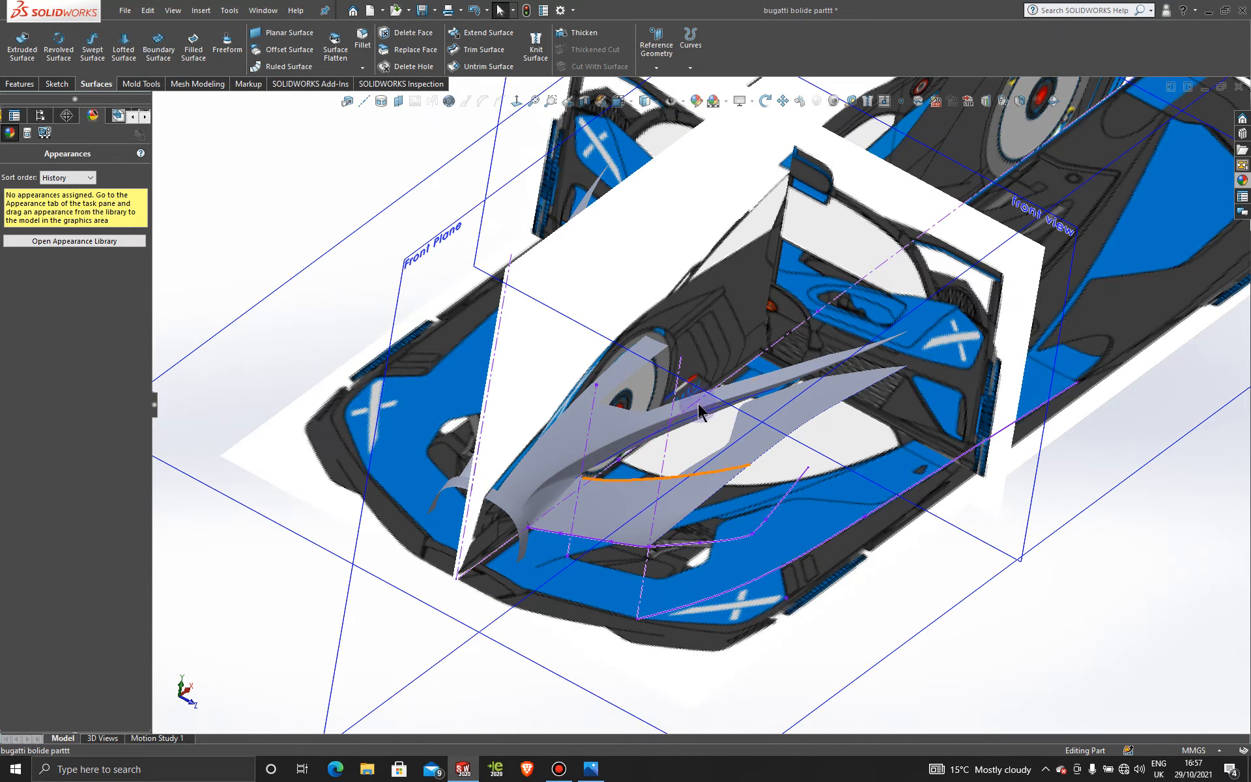
pyautogui.moveTo(584, 456); pyautogui.dragTo(551, 508, button='middle')
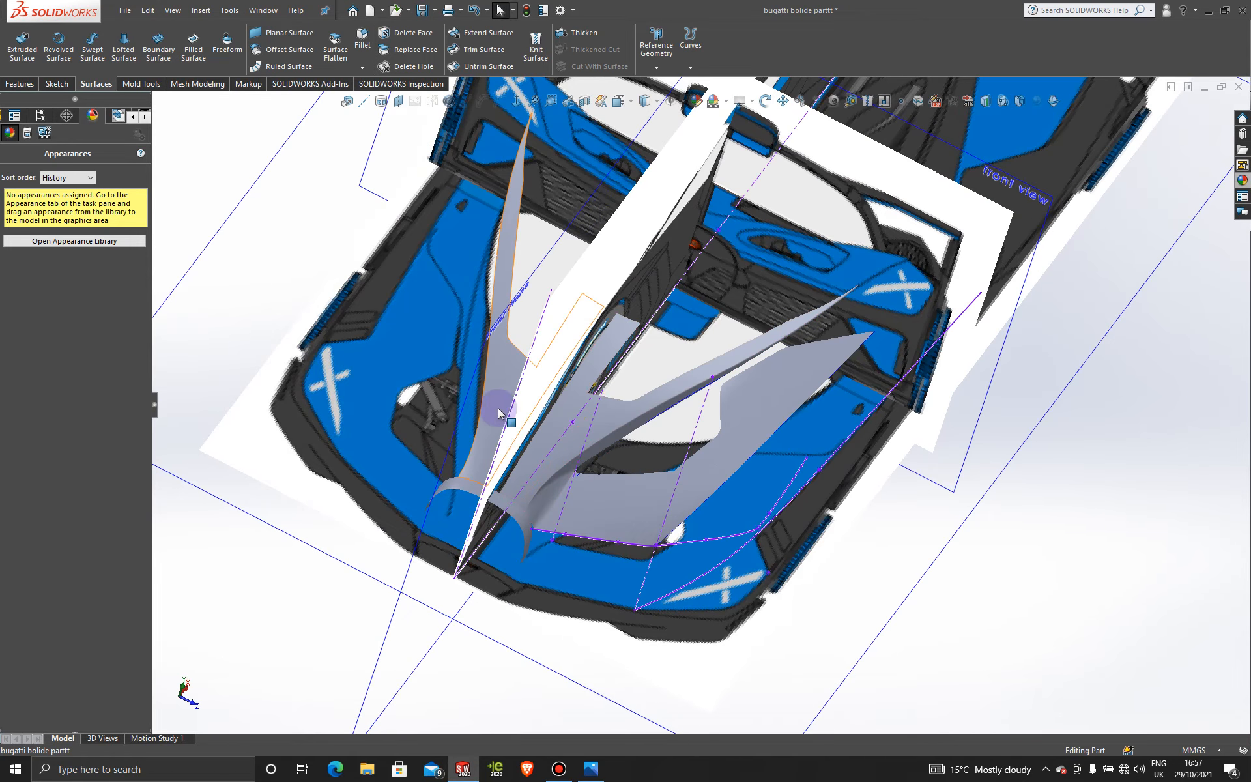
# - Start a sketch on the Top Plane and draw a horizontal line along the car's centreline from ahead of the nose to behind the cockpit
pyautogui.click(860, 521)
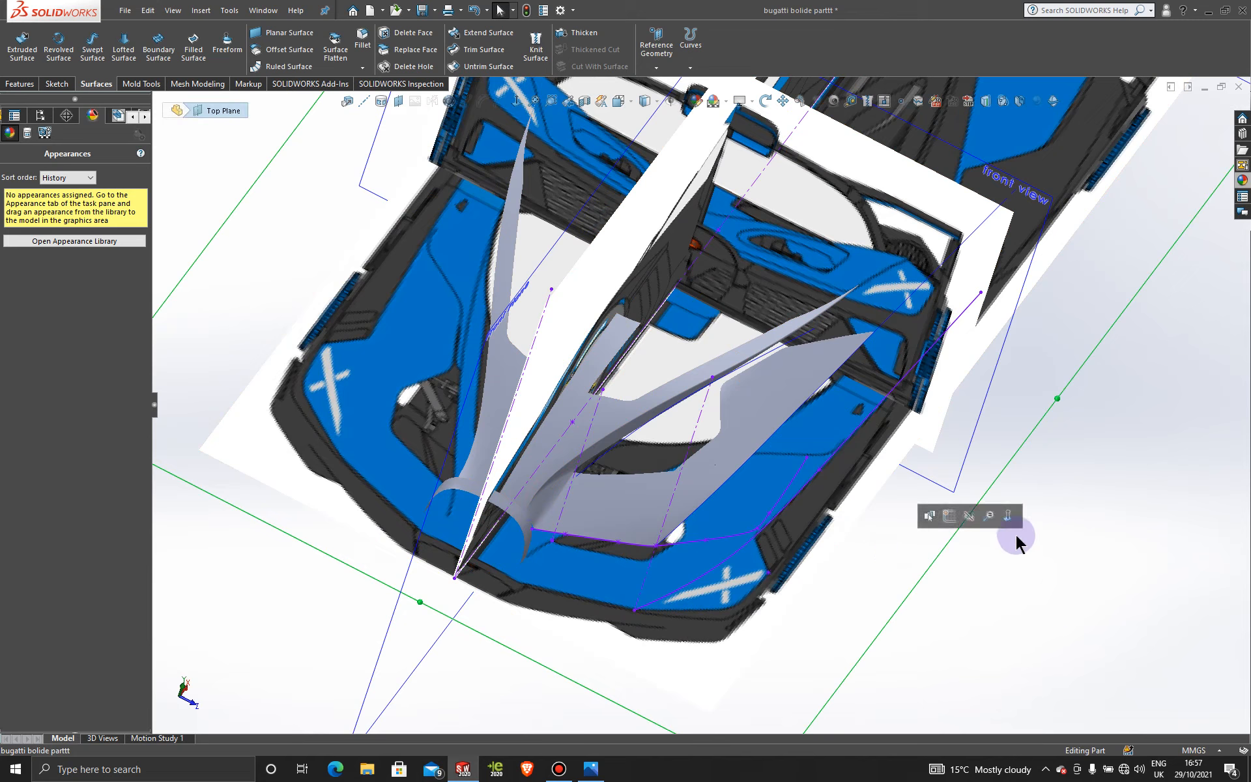
pyautogui.click(952, 525)
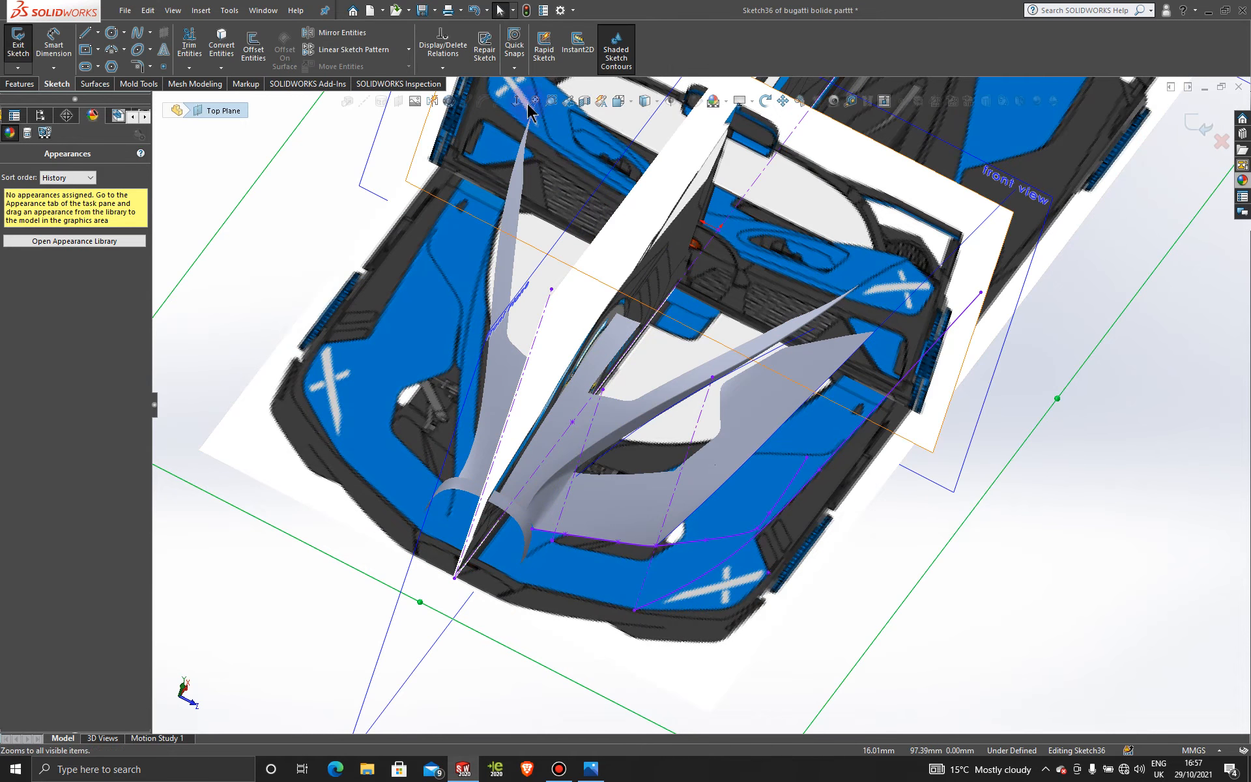
pyautogui.scroll(-5, 546, 412)
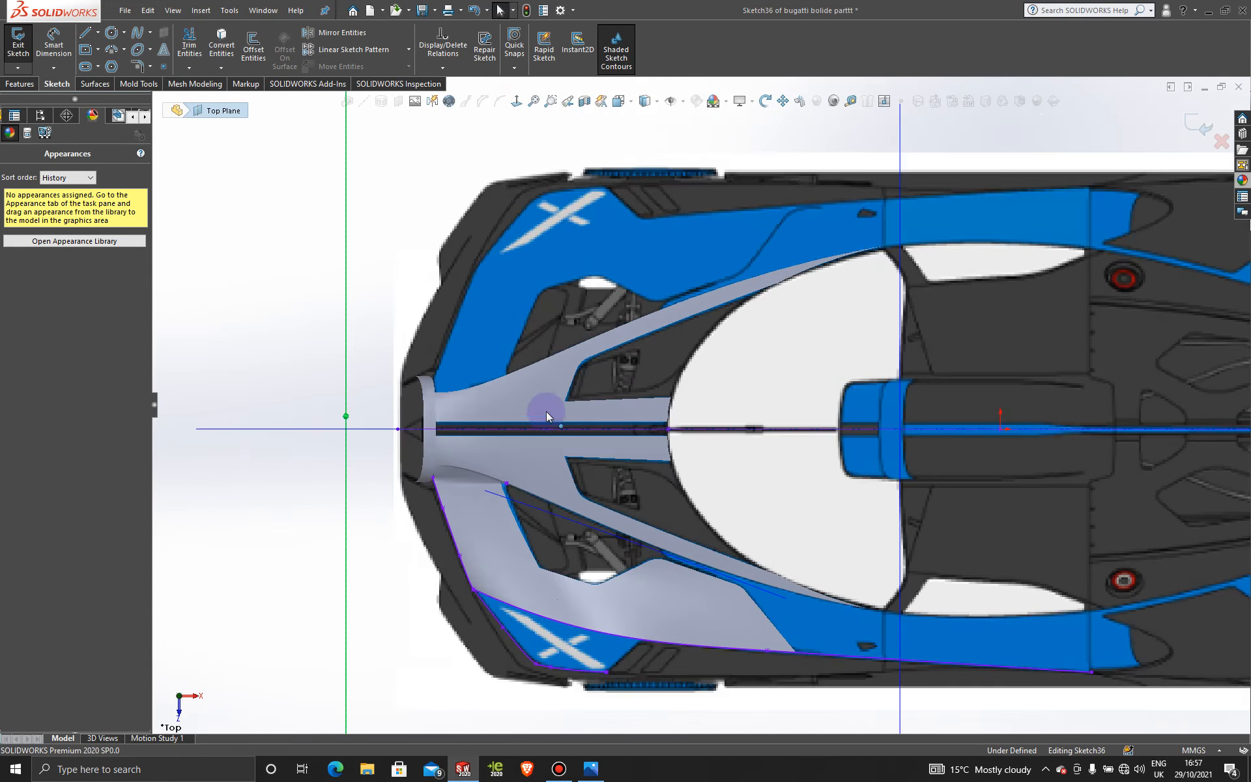
pyautogui.click(85, 34)
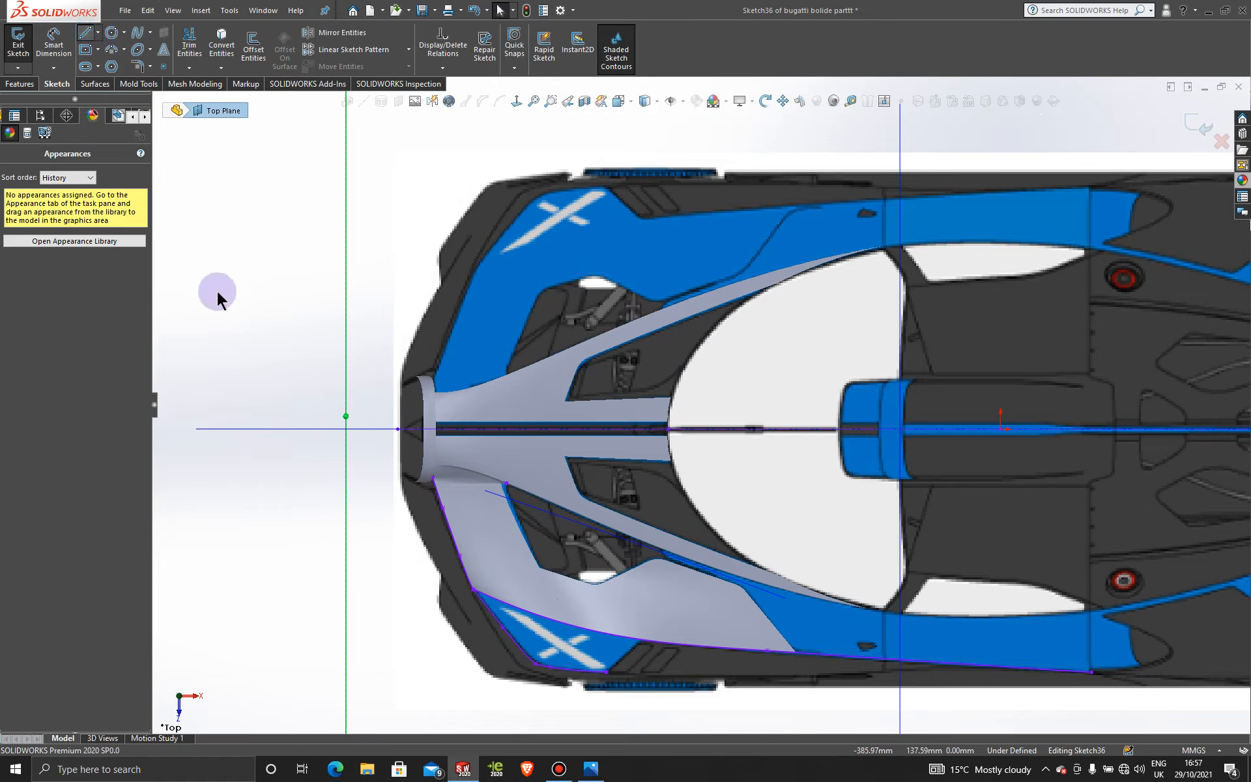
pyautogui.click(299, 429)
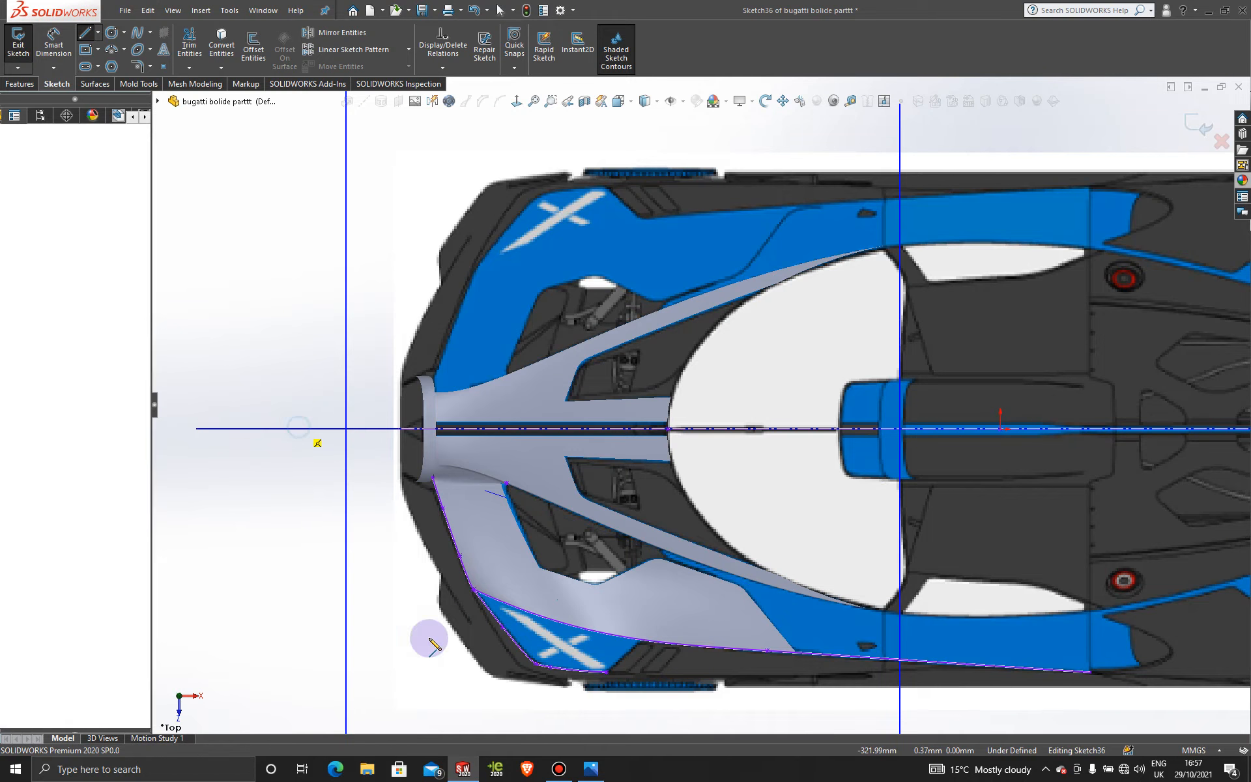
pyautogui.click(1109, 428)
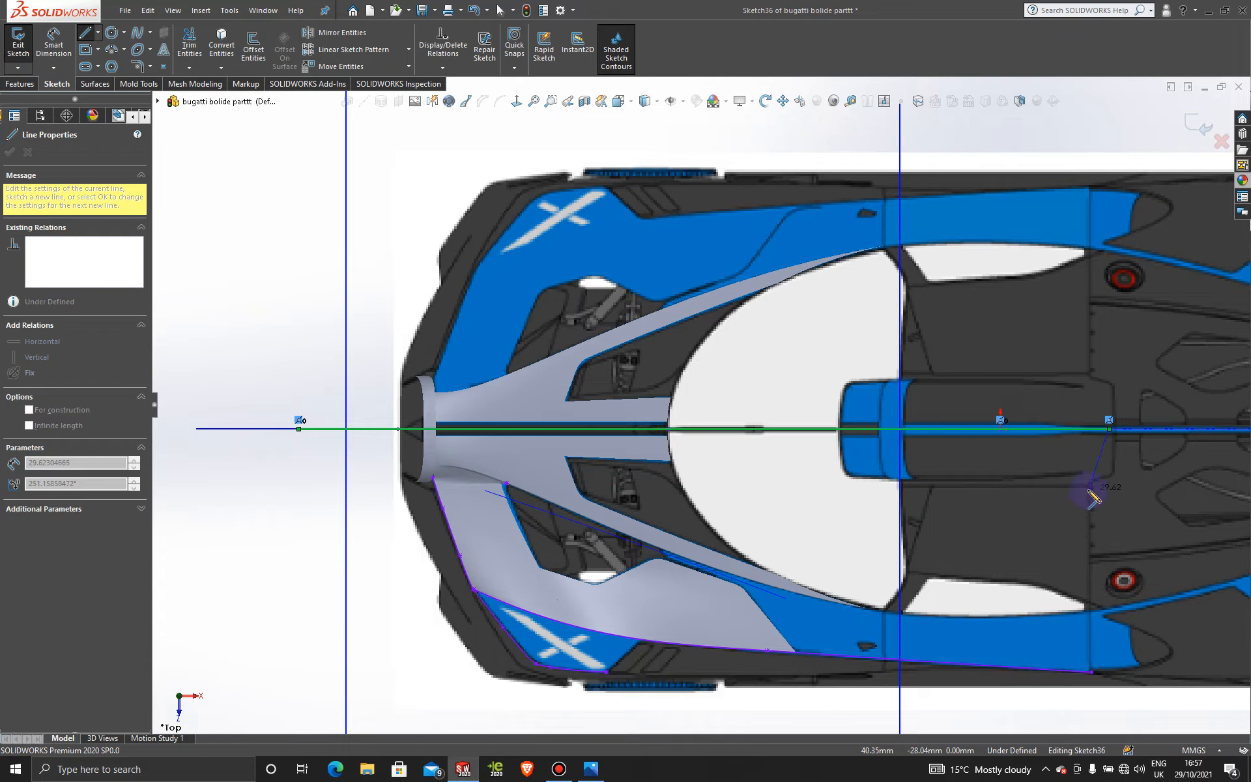
pyautogui.press('Escape')
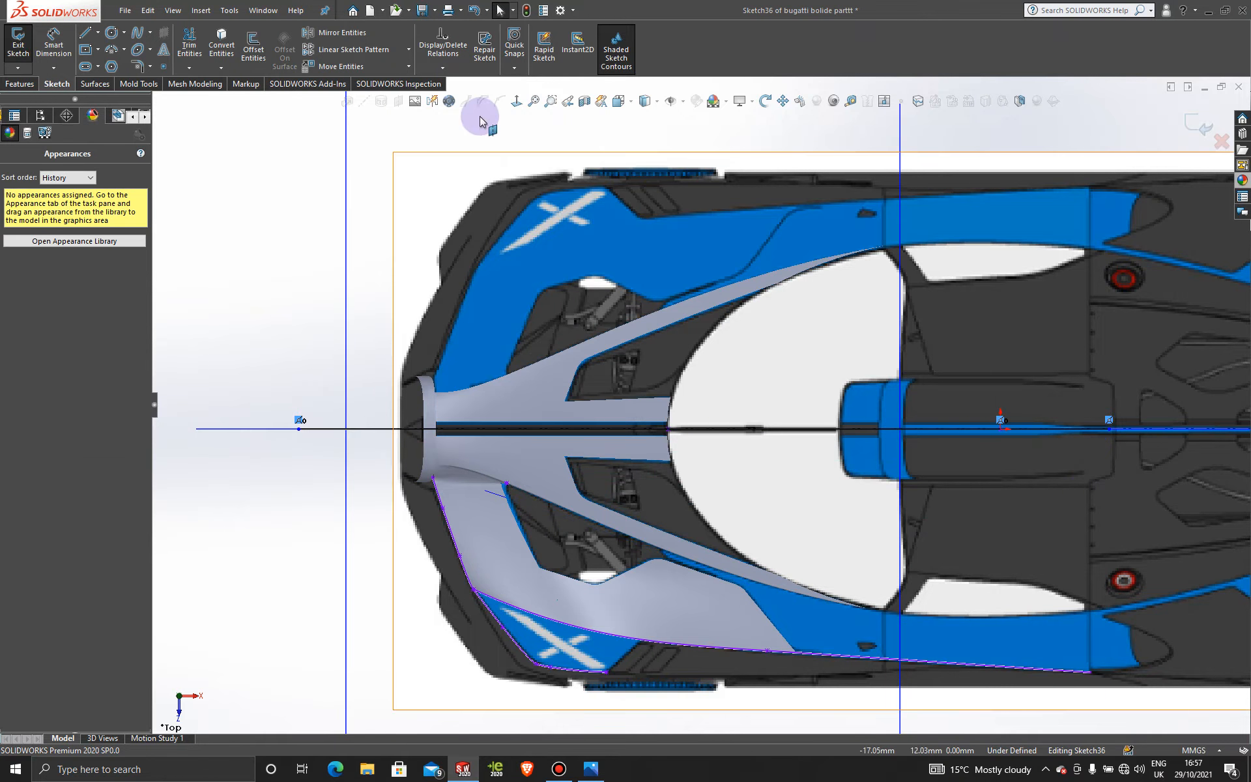
# - Try to trim the front body surface with the centreline sketch
pyautogui.click(95, 84)
pyautogui.click(469, 51)
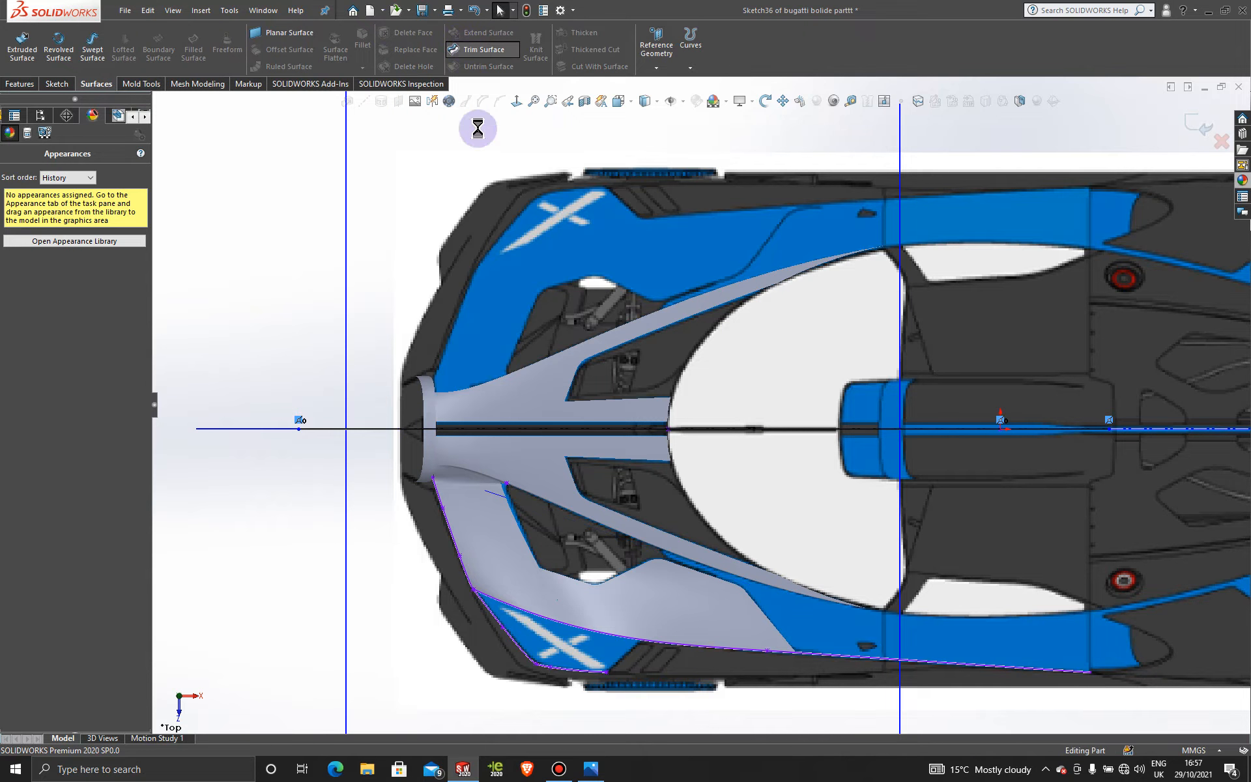
pyautogui.click(501, 392)
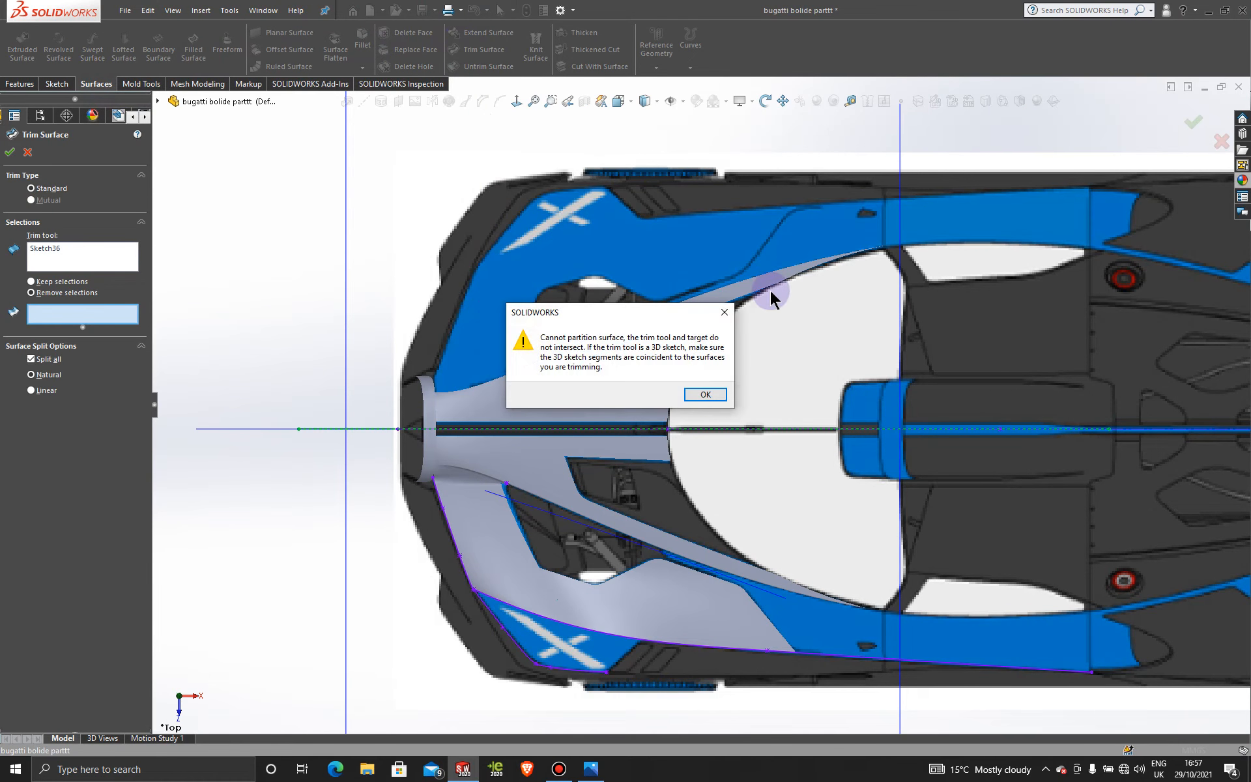
pyautogui.click(722, 313)
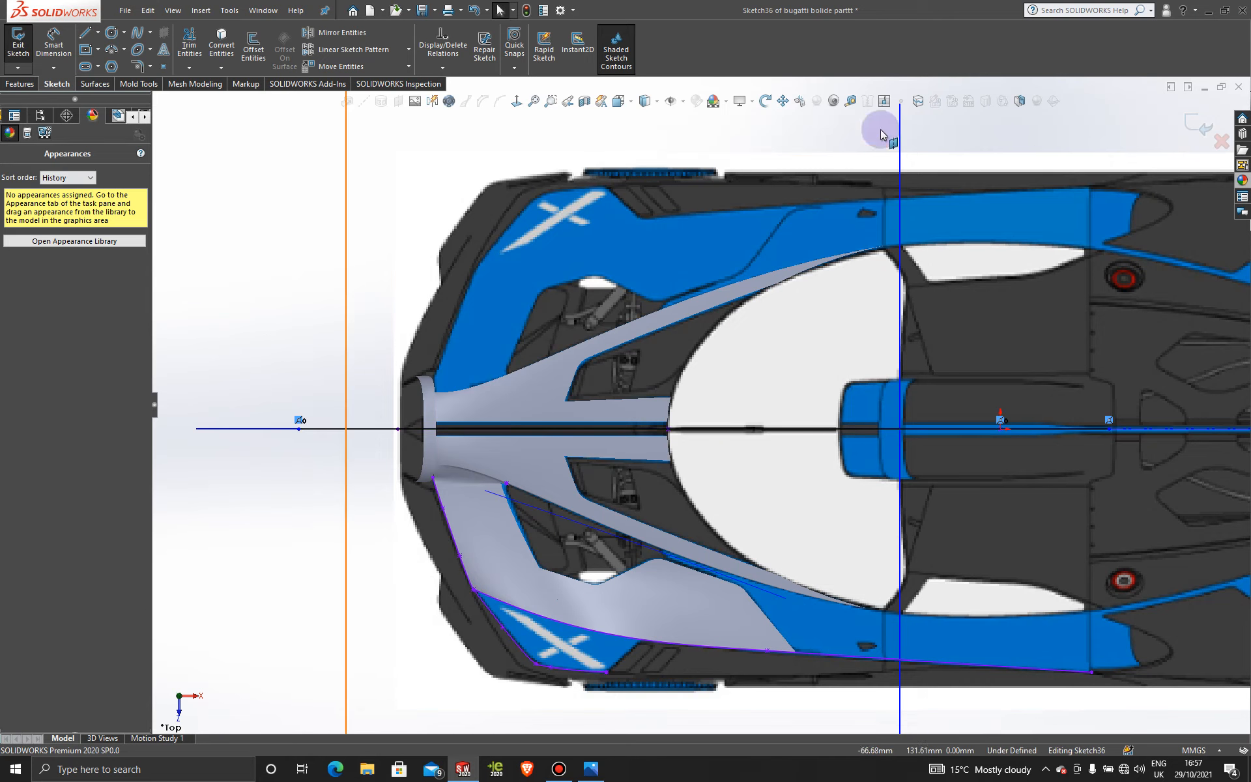
# - Exit the centreline sketch without creating a projected curve from it
pyautogui.click(1190, 125)
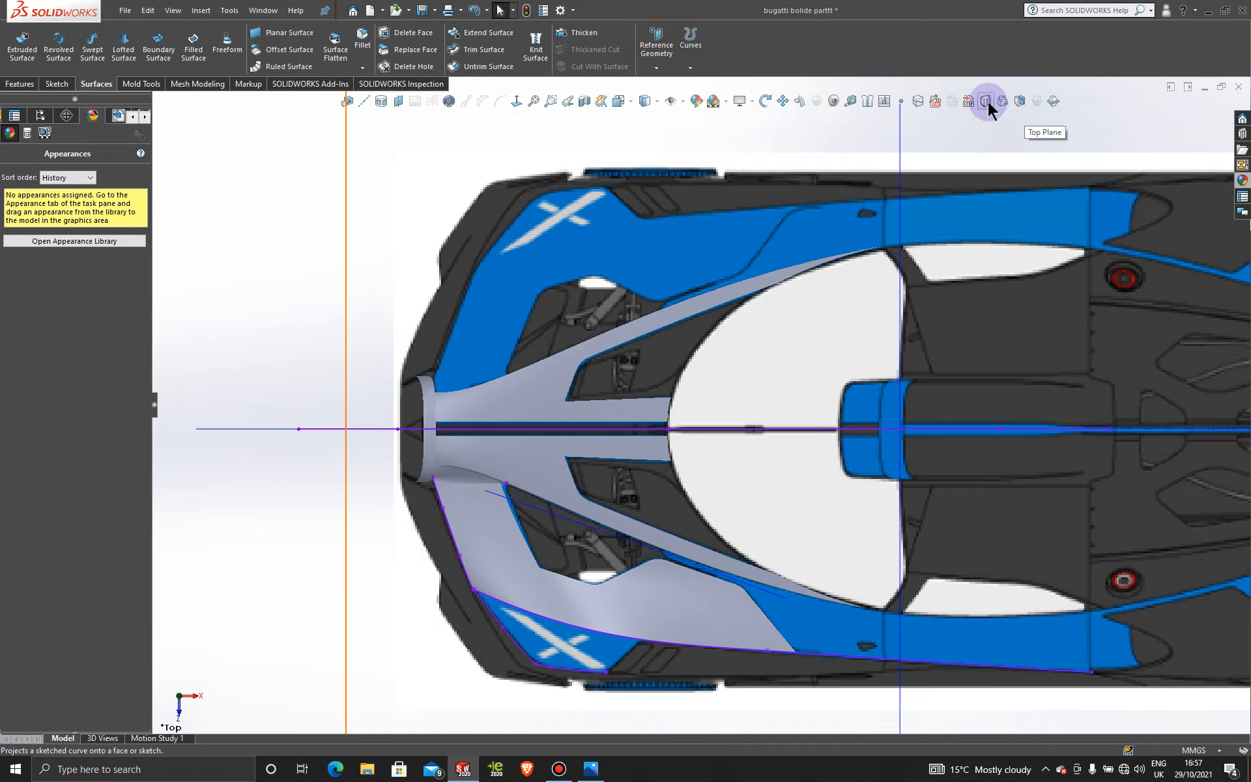
pyautogui.click(986, 101)
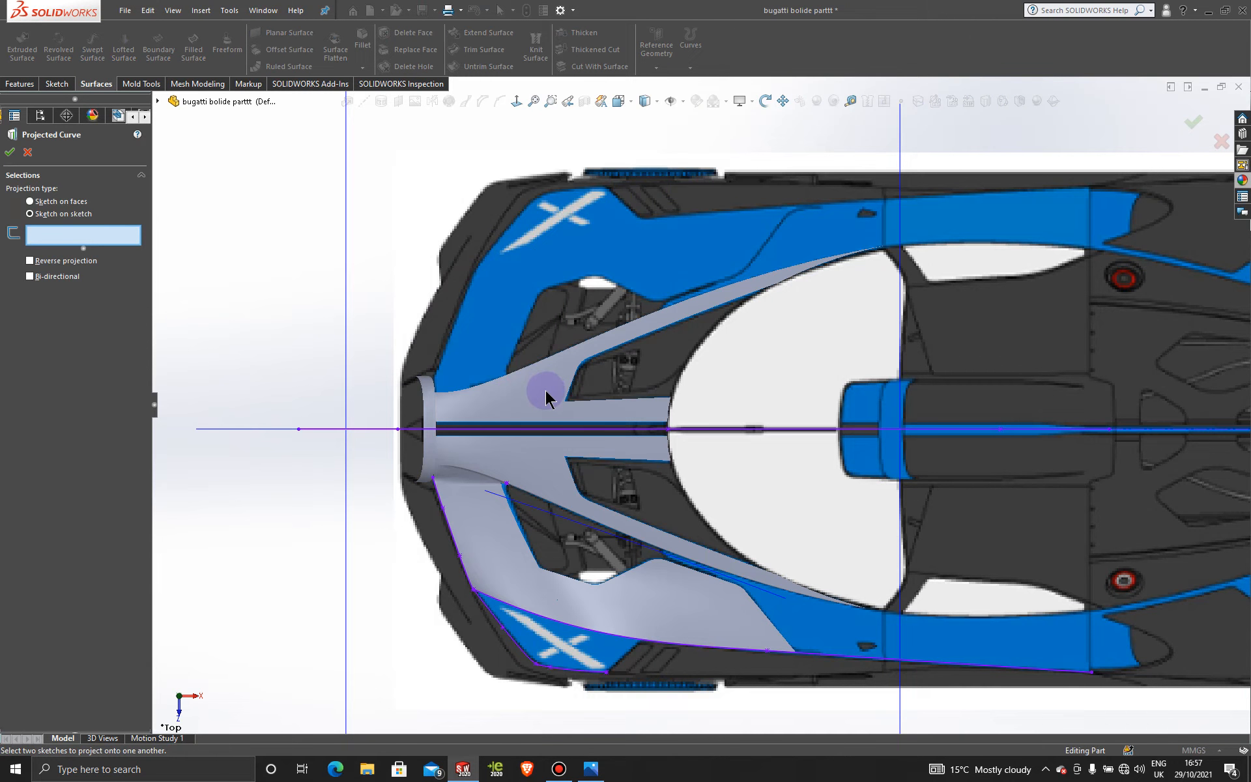
pyautogui.click(27, 153)
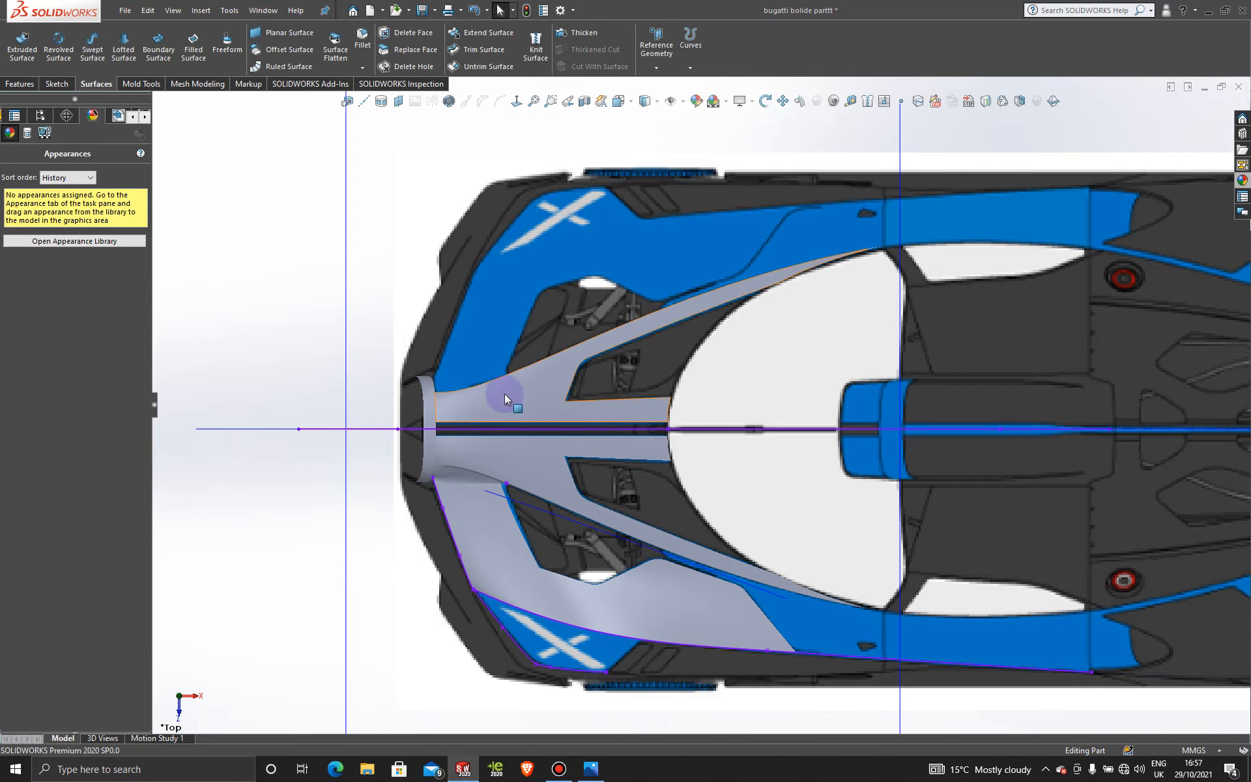
# - Try deleting the mirror feature behind the far half of the front body surface, continuing the rebuild despite errors
pyautogui.rightClick(527, 400)
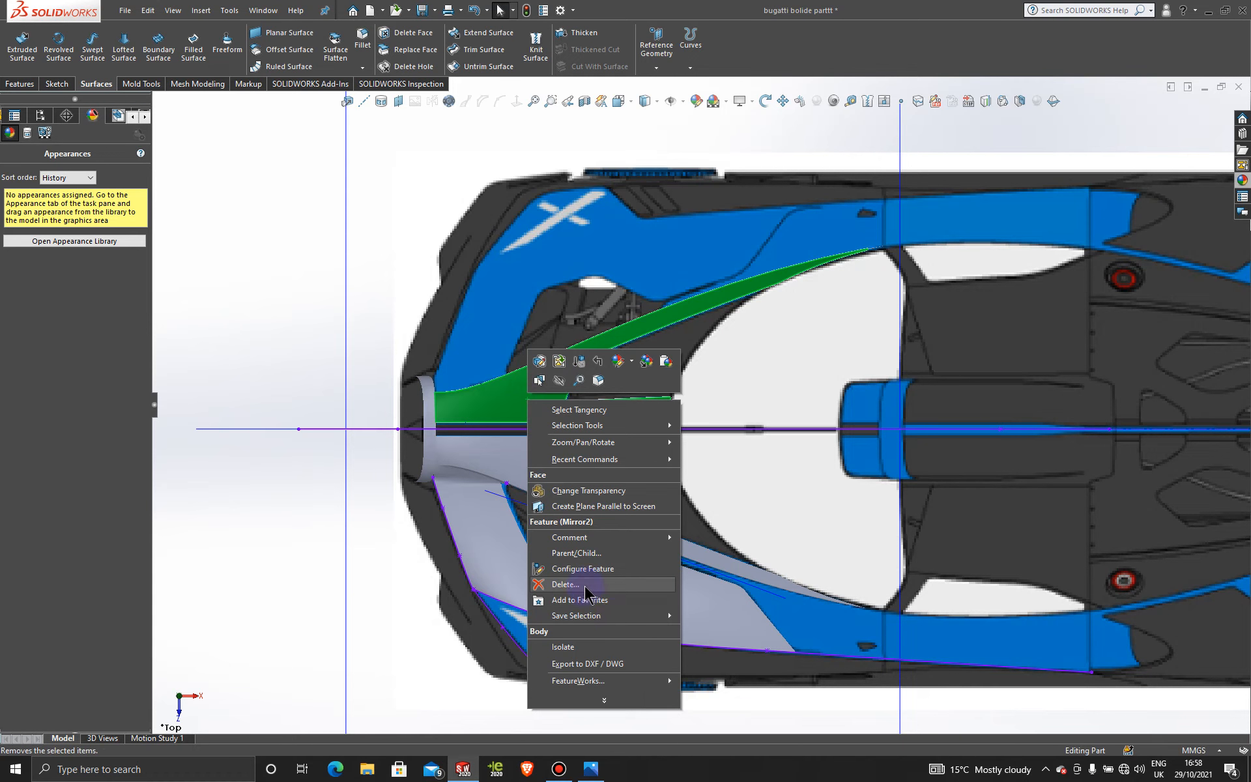
pyautogui.click(564, 585)
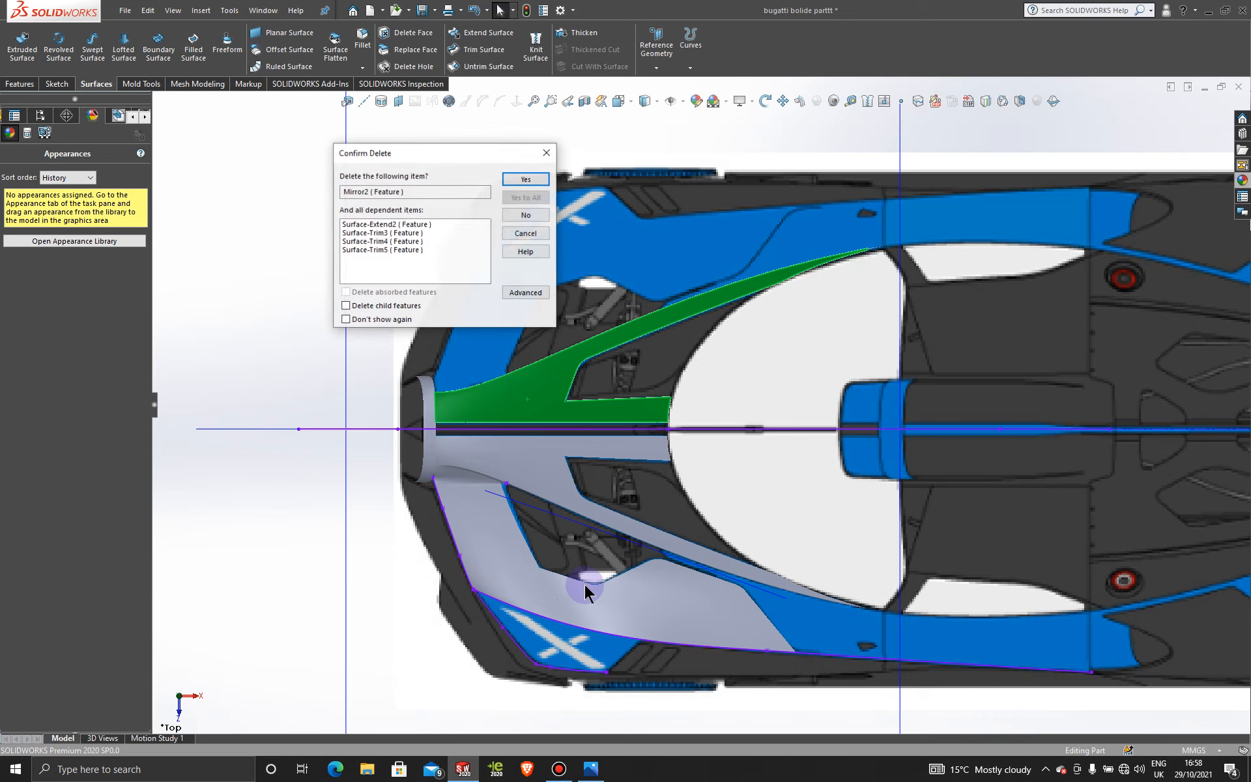
pyautogui.click(526, 180)
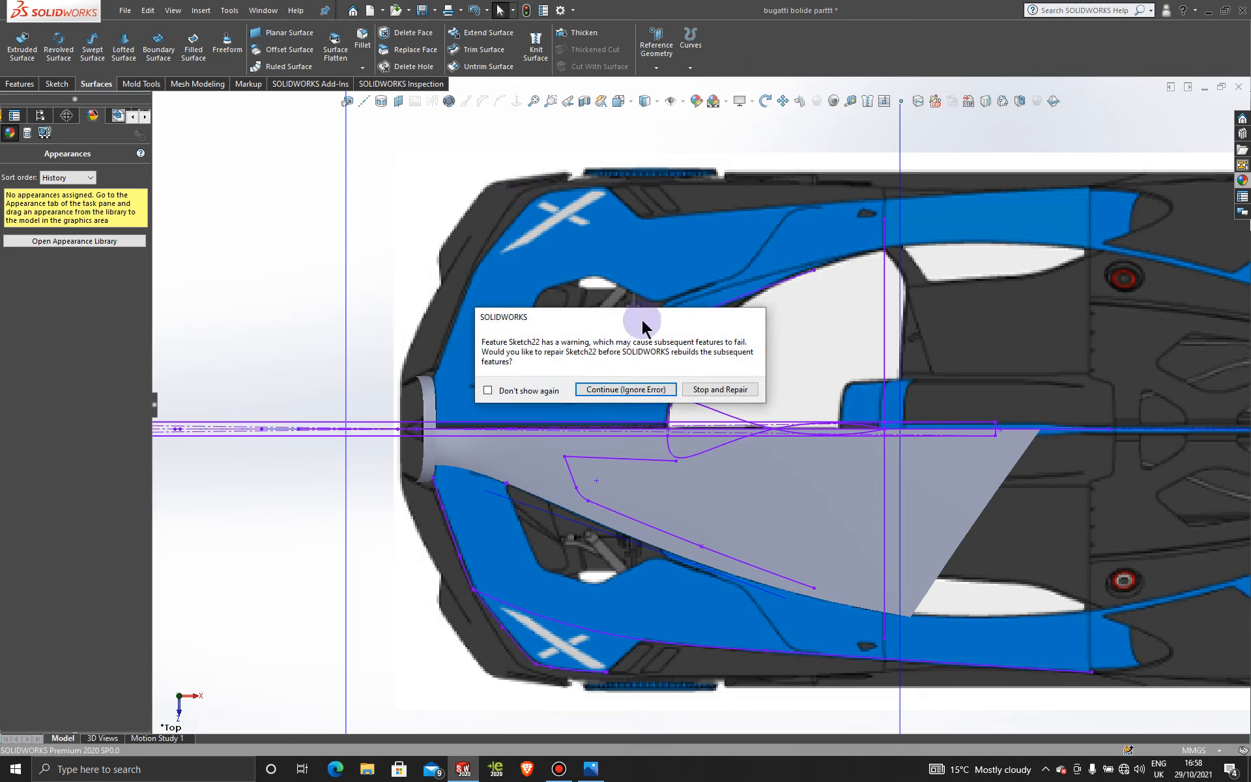
pyautogui.click(658, 389)
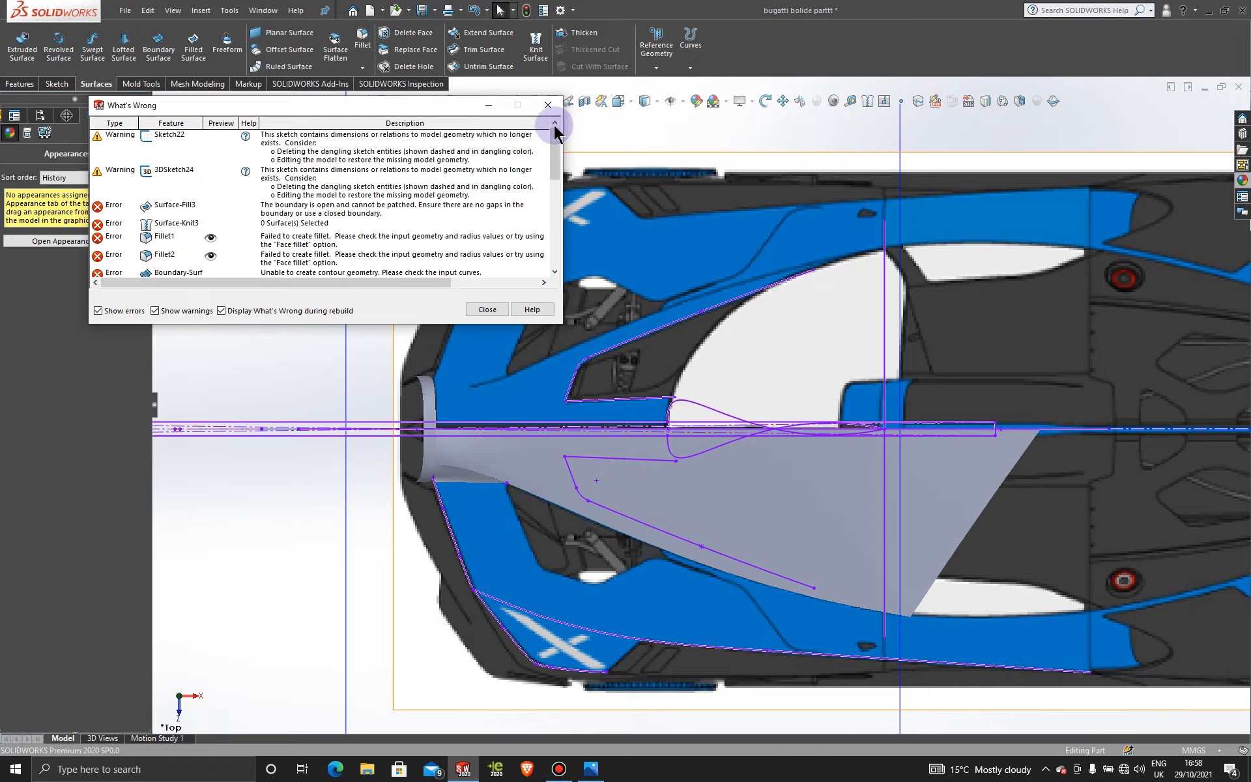
pyautogui.click(547, 105)
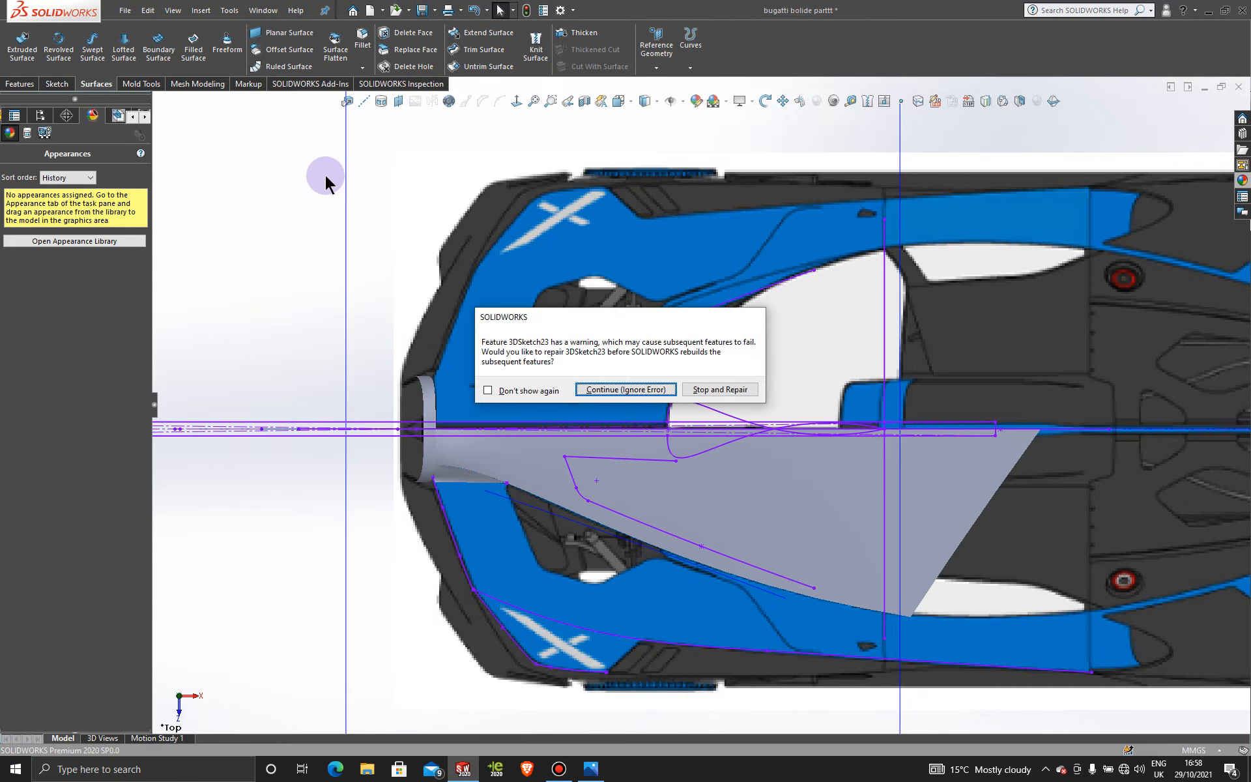
# - Undo the mirror feature's deletion and the preceding feature changes, ignoring rebuild errors so the rebuild continues
pyautogui.click(649, 391)
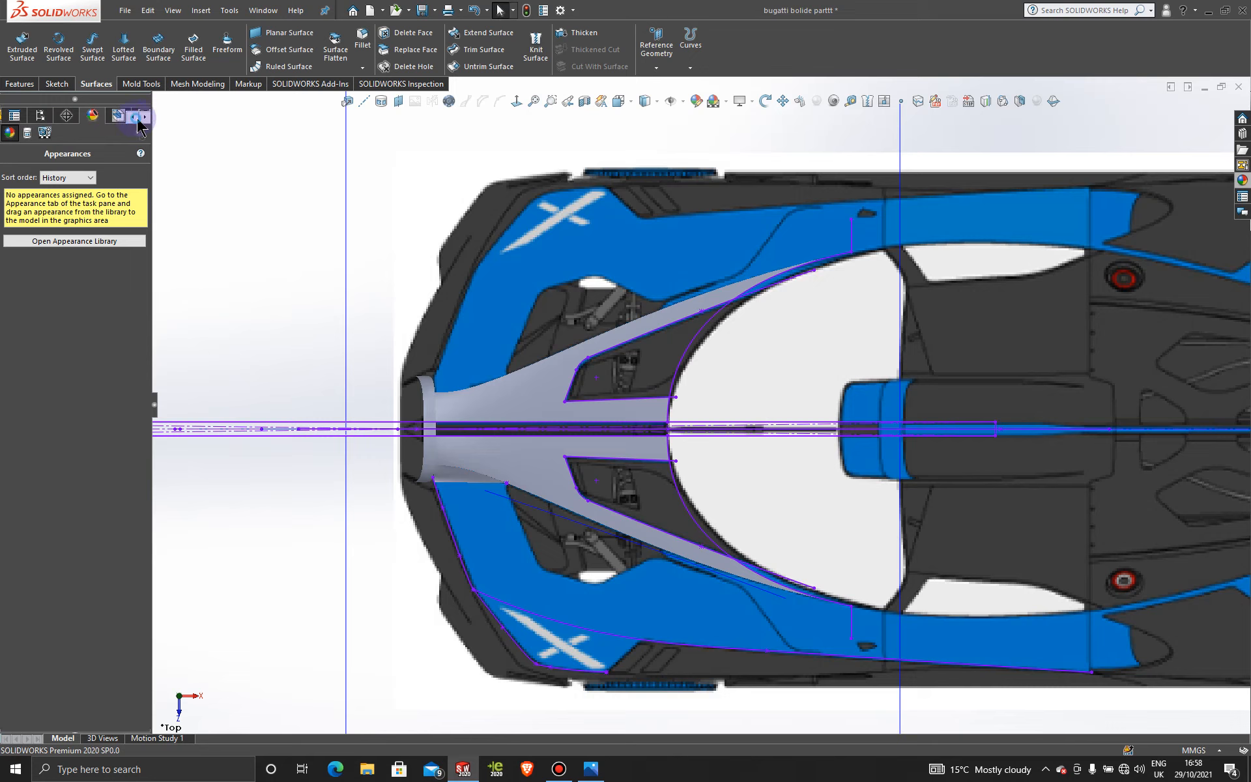
pyautogui.click(134, 117)
pyautogui.click(14, 118)
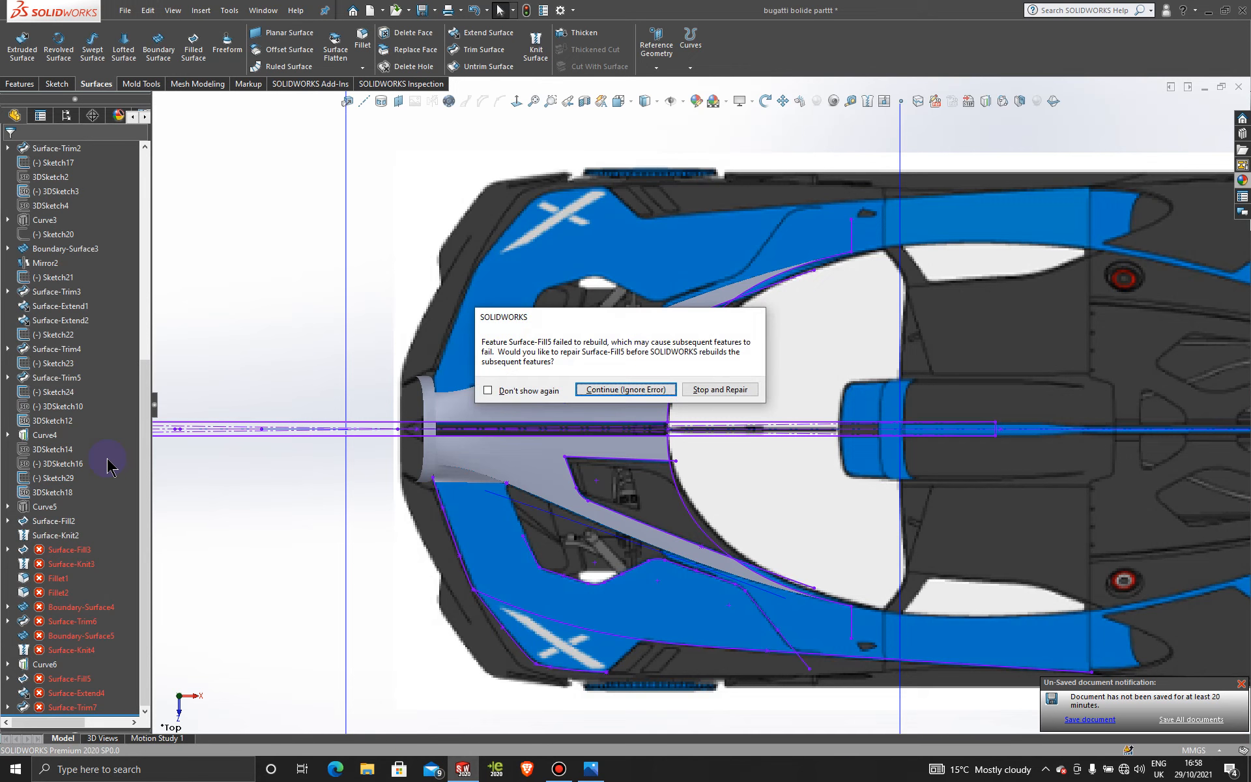
pyautogui.click(645, 390)
pyautogui.scroll(-4, 645, 390)
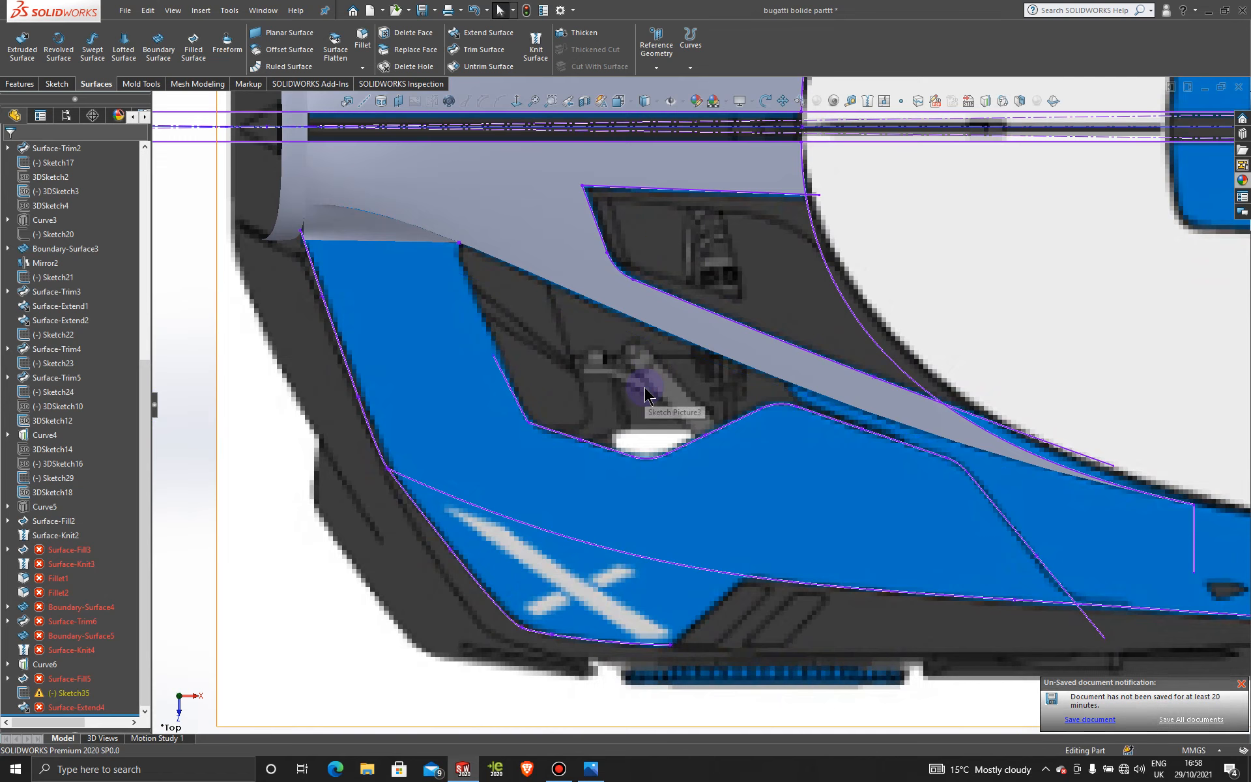
pyautogui.hotkey('ctrl', 'z')
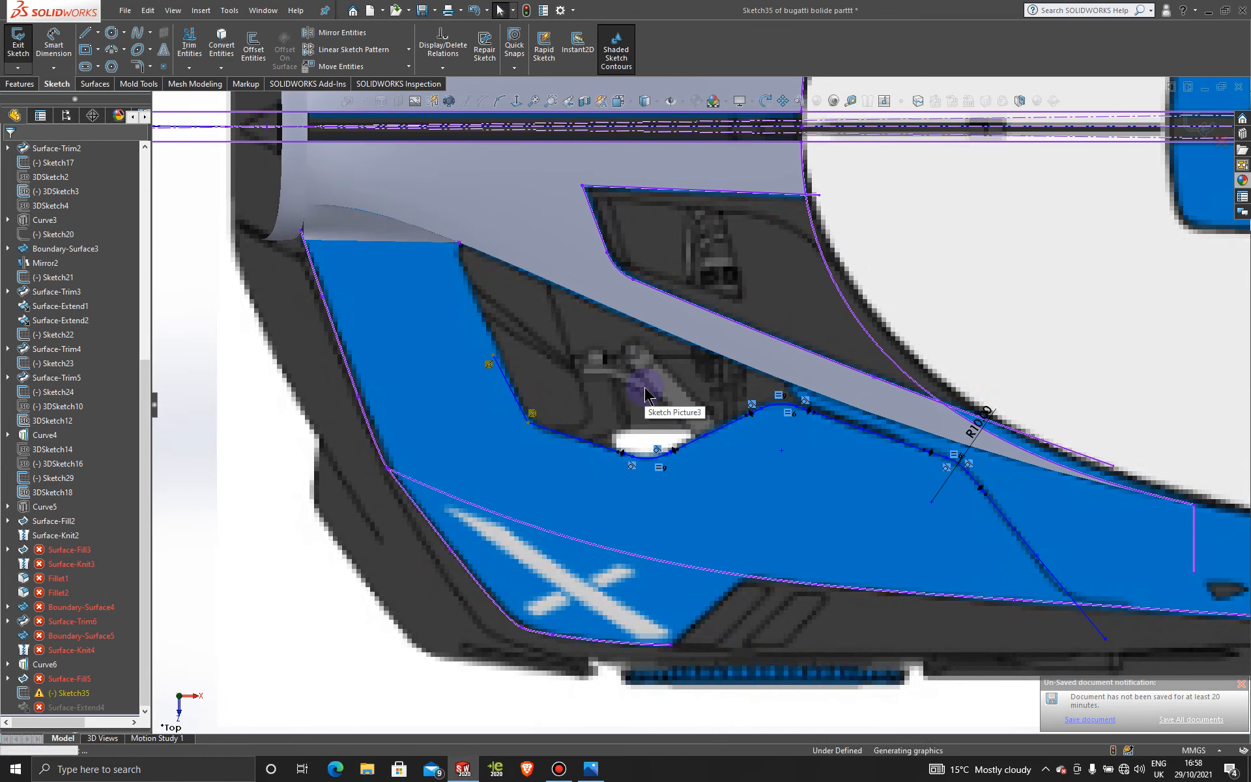
pyautogui.hotkey('ctrl', 'z')
pyautogui.press('Escape')
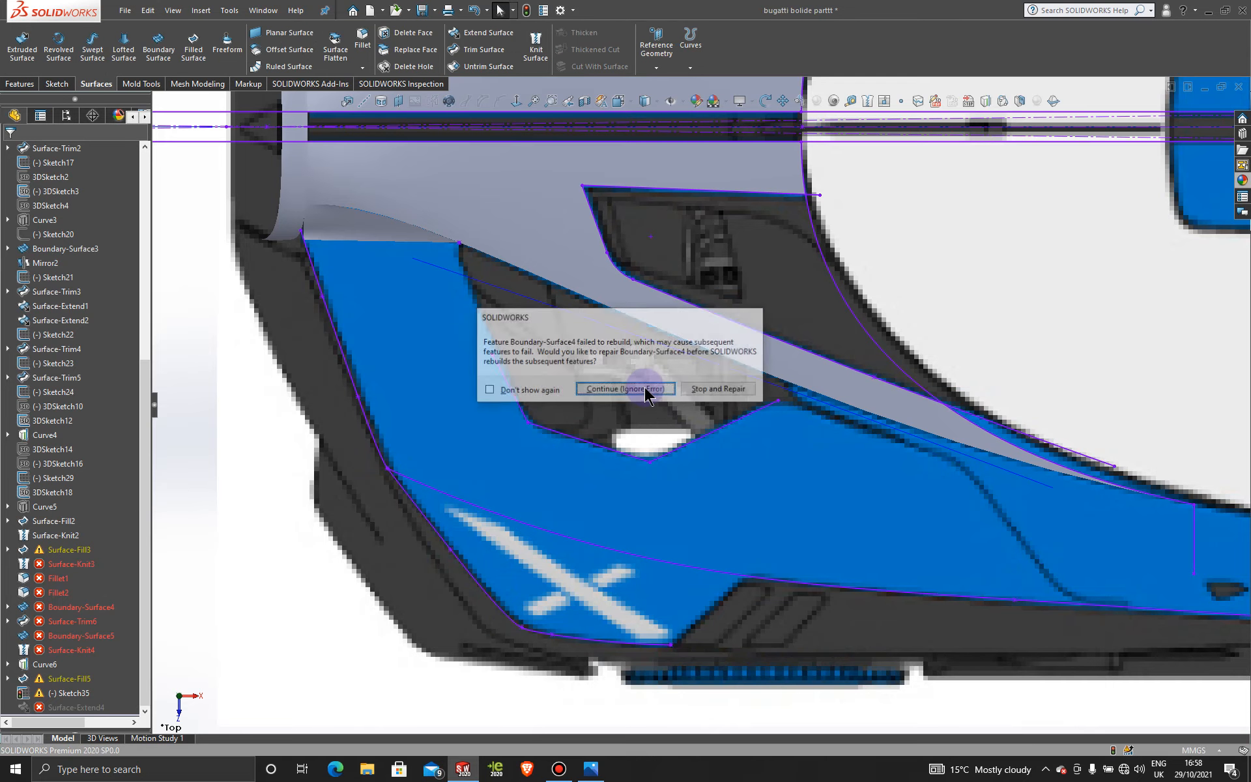
pyautogui.click(645, 389)
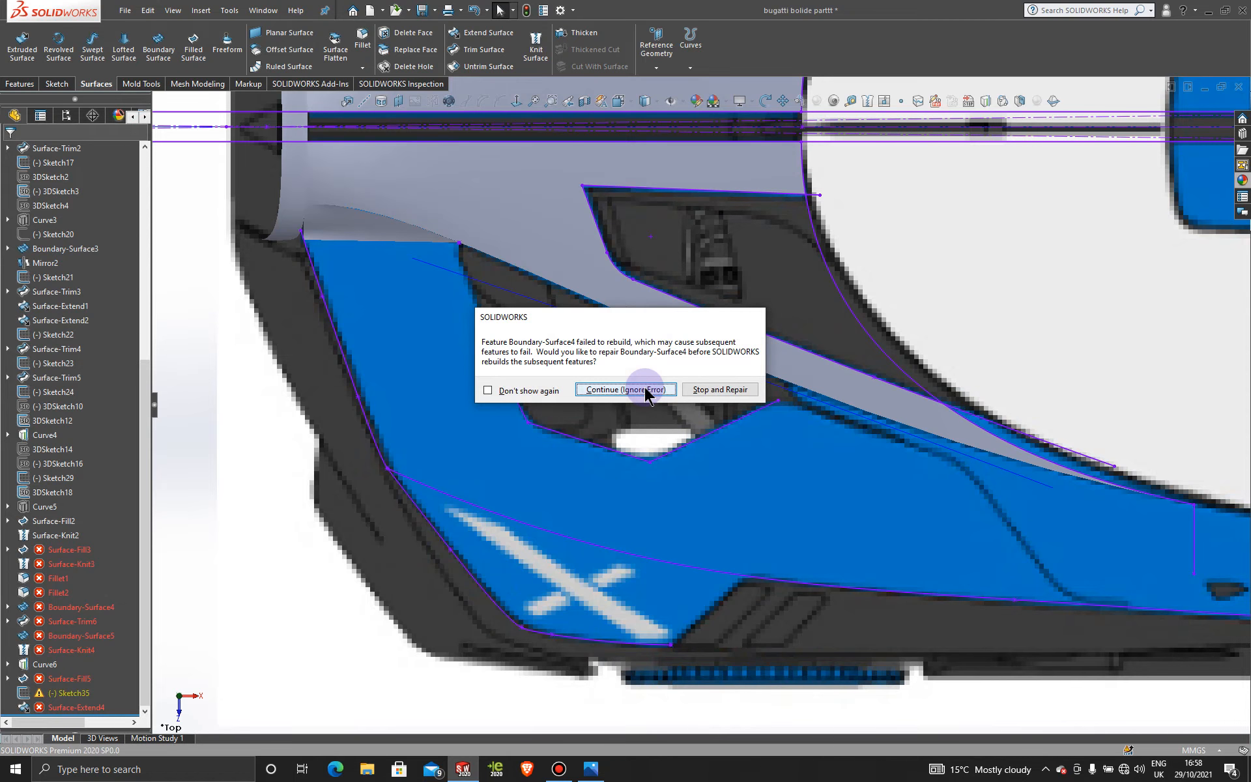
pyautogui.click(646, 390)
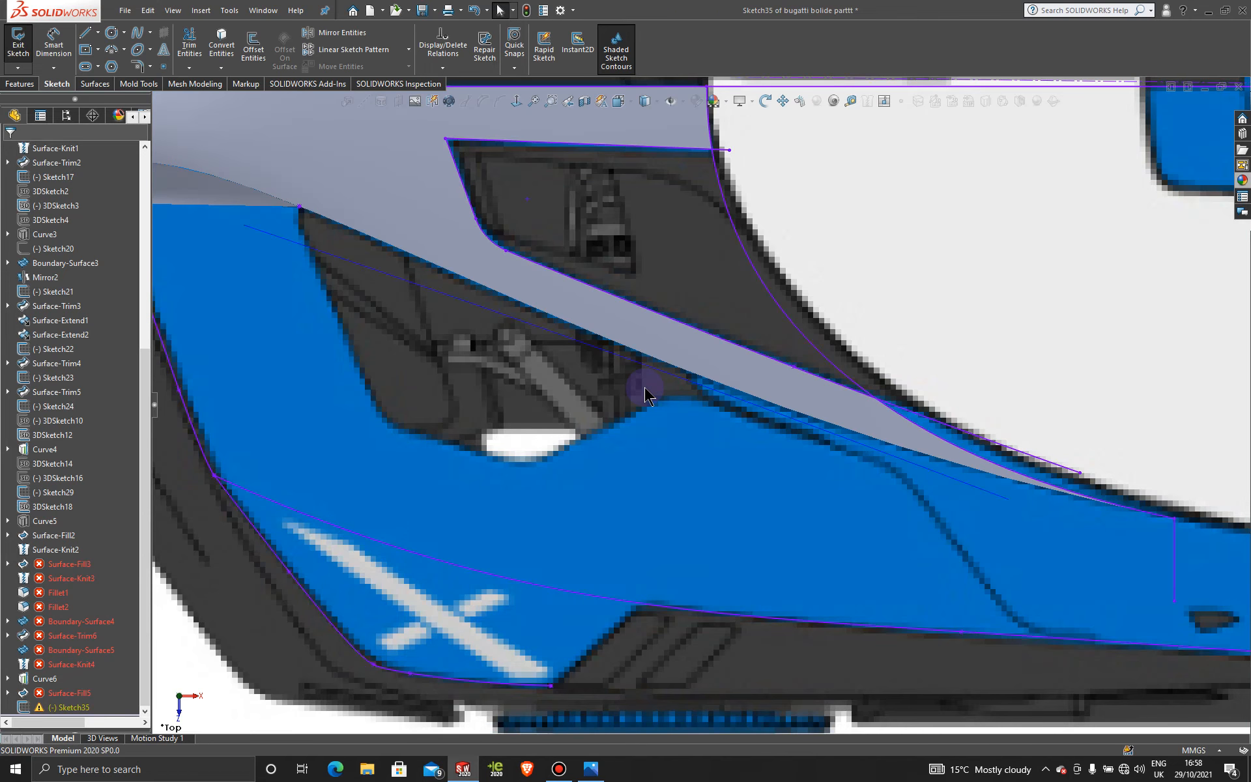
pyautogui.scroll(10, 645, 389)
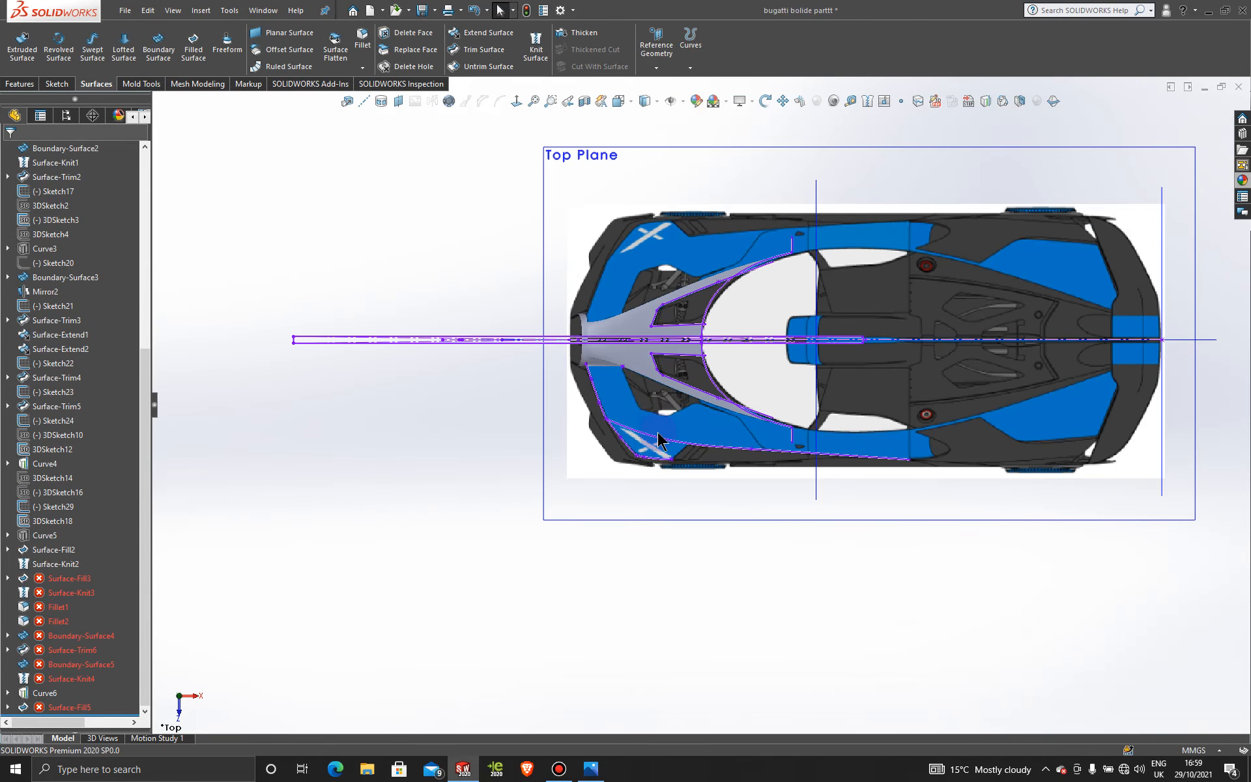
pyautogui.moveTo(653, 435); pyautogui.dragTo(691, 456, button='middle')
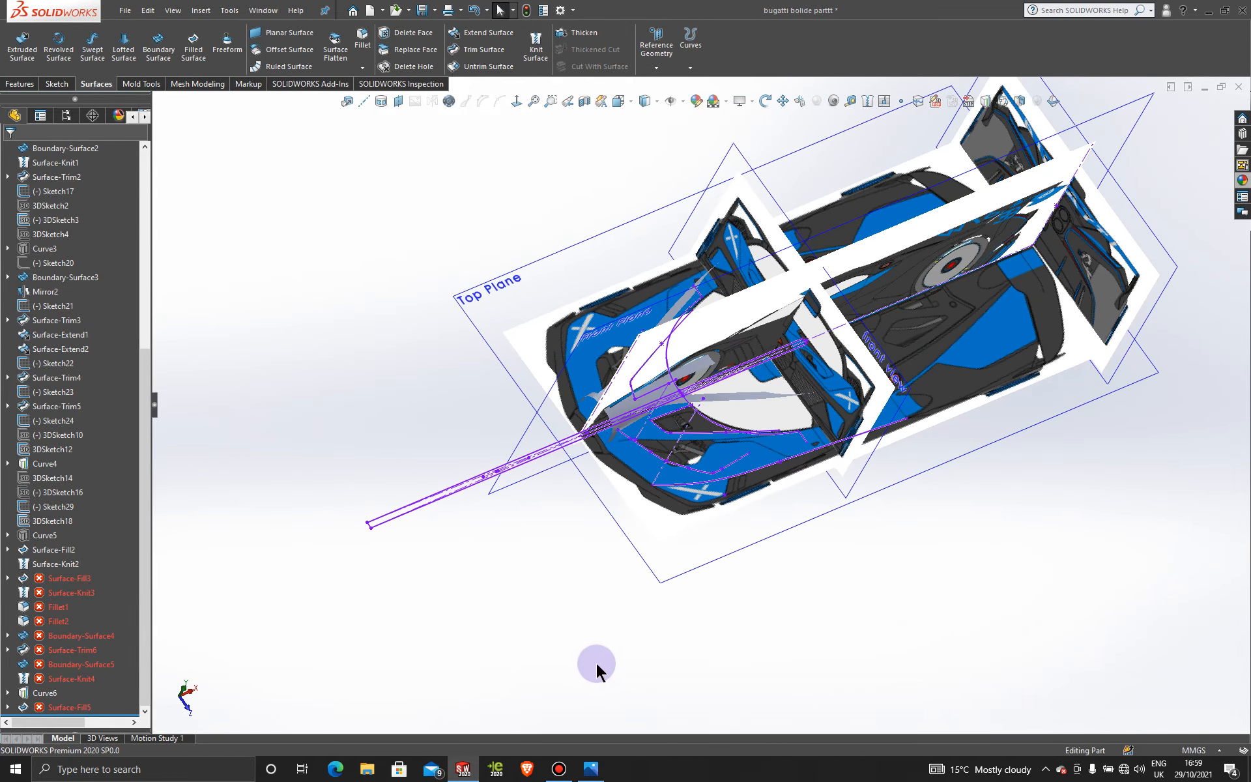
pyautogui.click(561, 768)
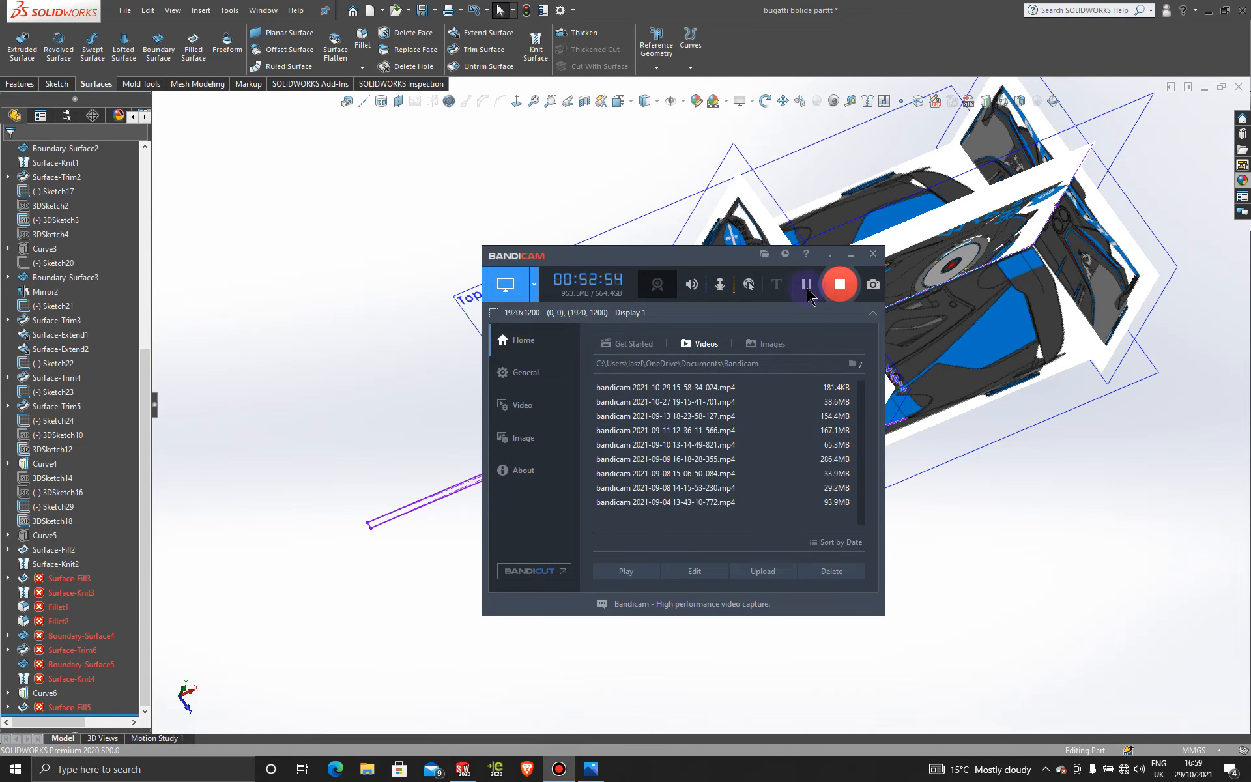
pyautogui.click(807, 291)
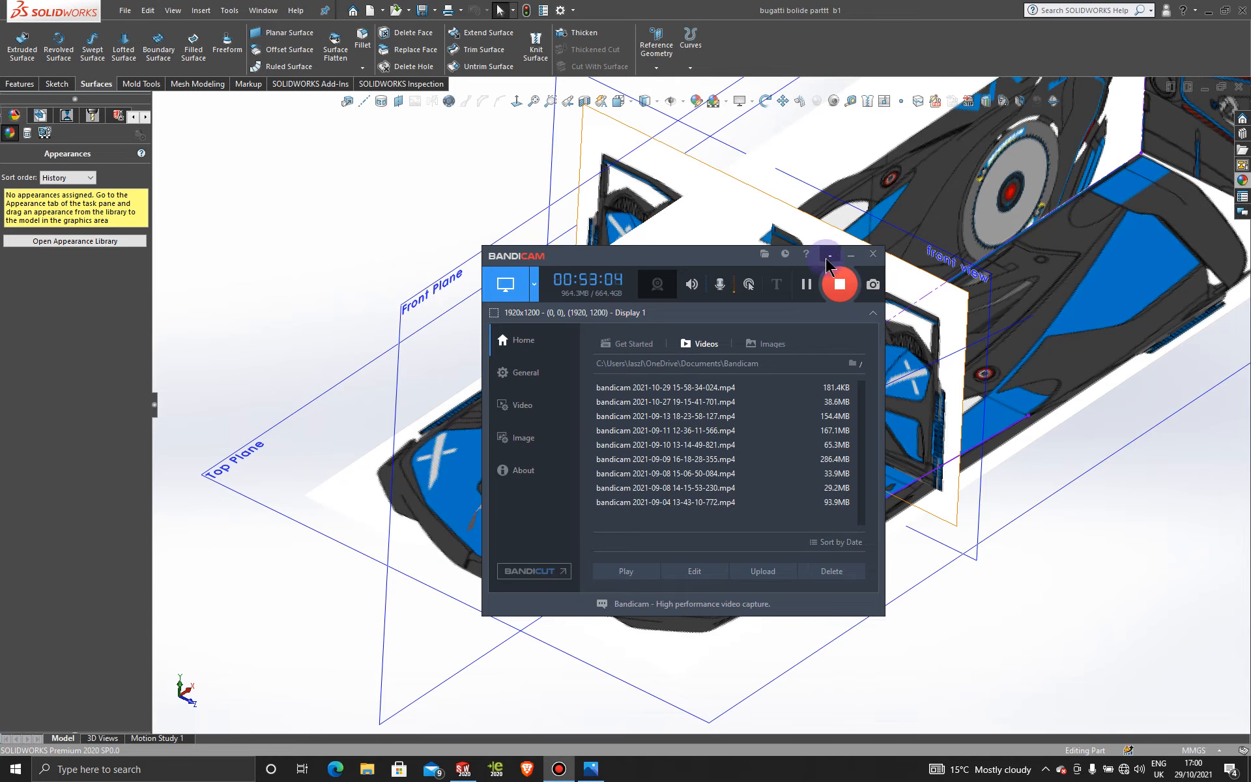
pyautogui.click(848, 255)
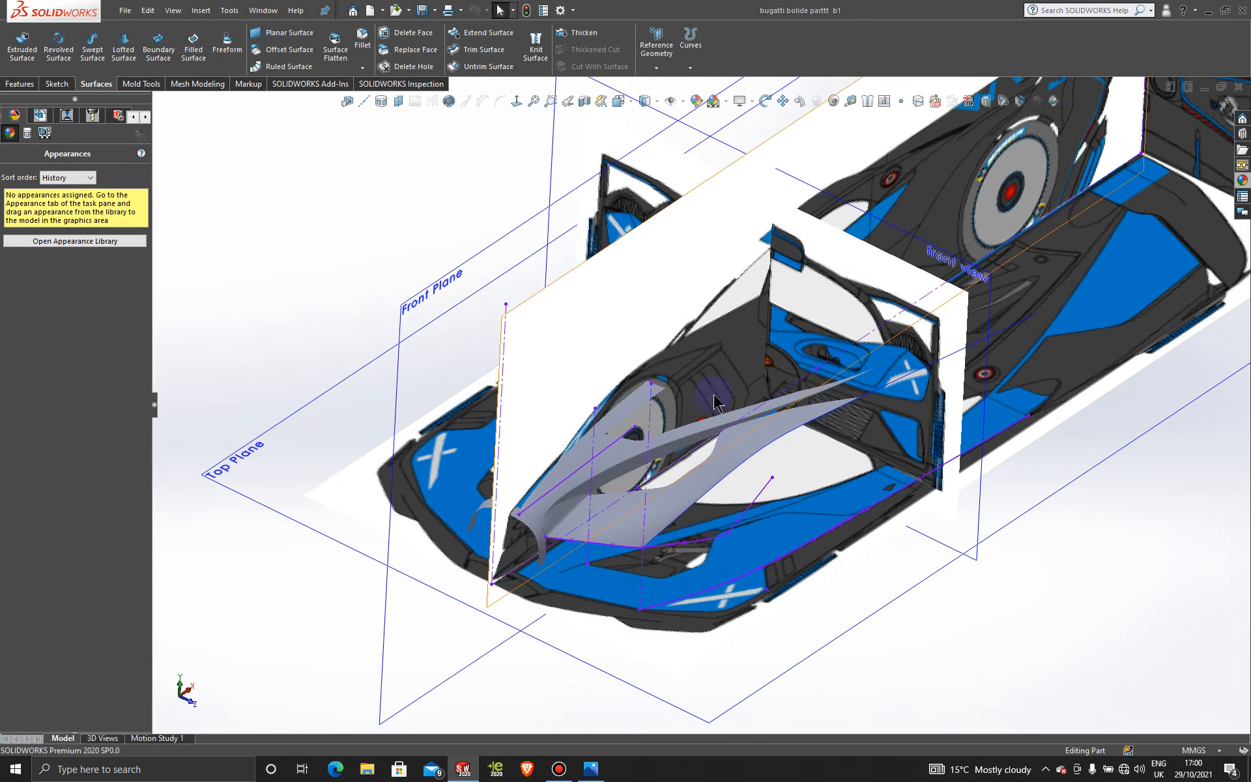
# - Activate Display State-2 in the part's configurations to hide the reference pictures
pyautogui.scroll(2, 683, 483)
pyautogui.moveTo(600, 473)
pyautogui.mouseDown(button='middle')
pyautogui.moveTo(649, 556)
pyautogui.moveTo(606, 511)
pyautogui.moveTo(613, 450)
pyautogui.moveTo(588, 461)
pyautogui.moveTo(593, 470)
pyautogui.mouseUp(button='middle')
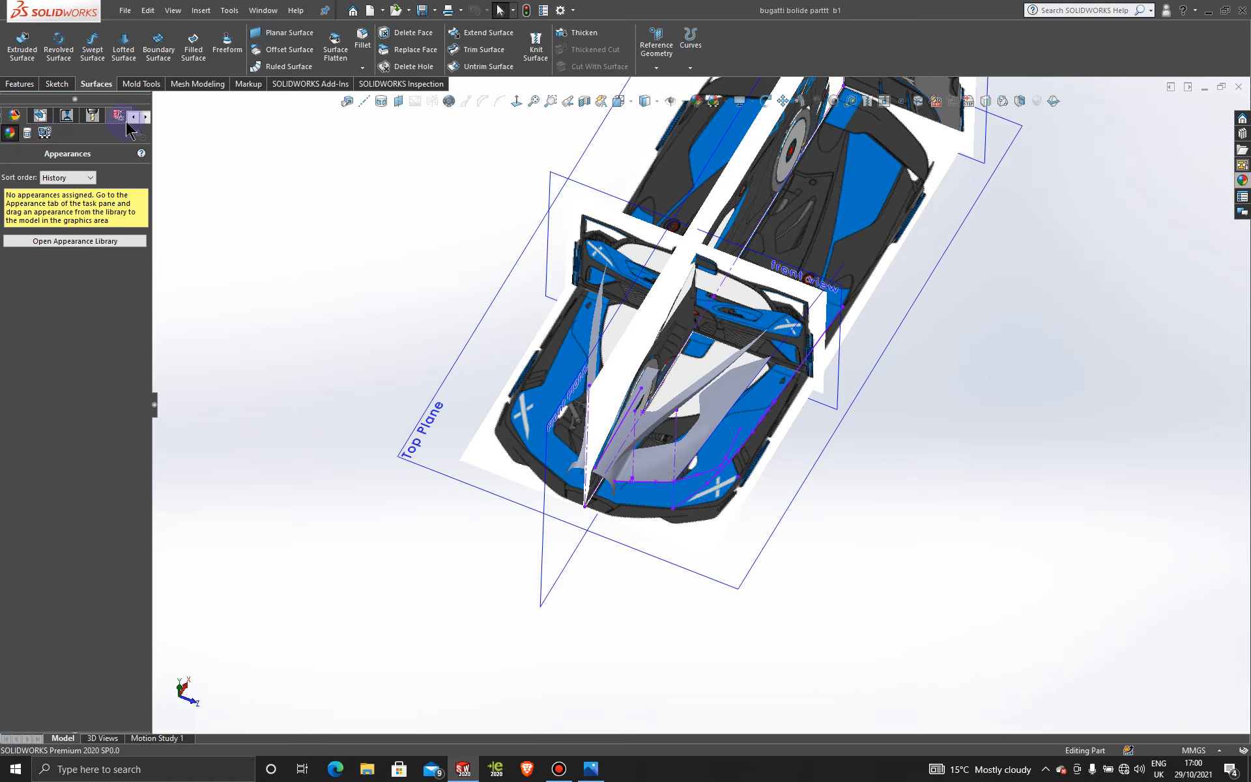
pyautogui.click(133, 116)
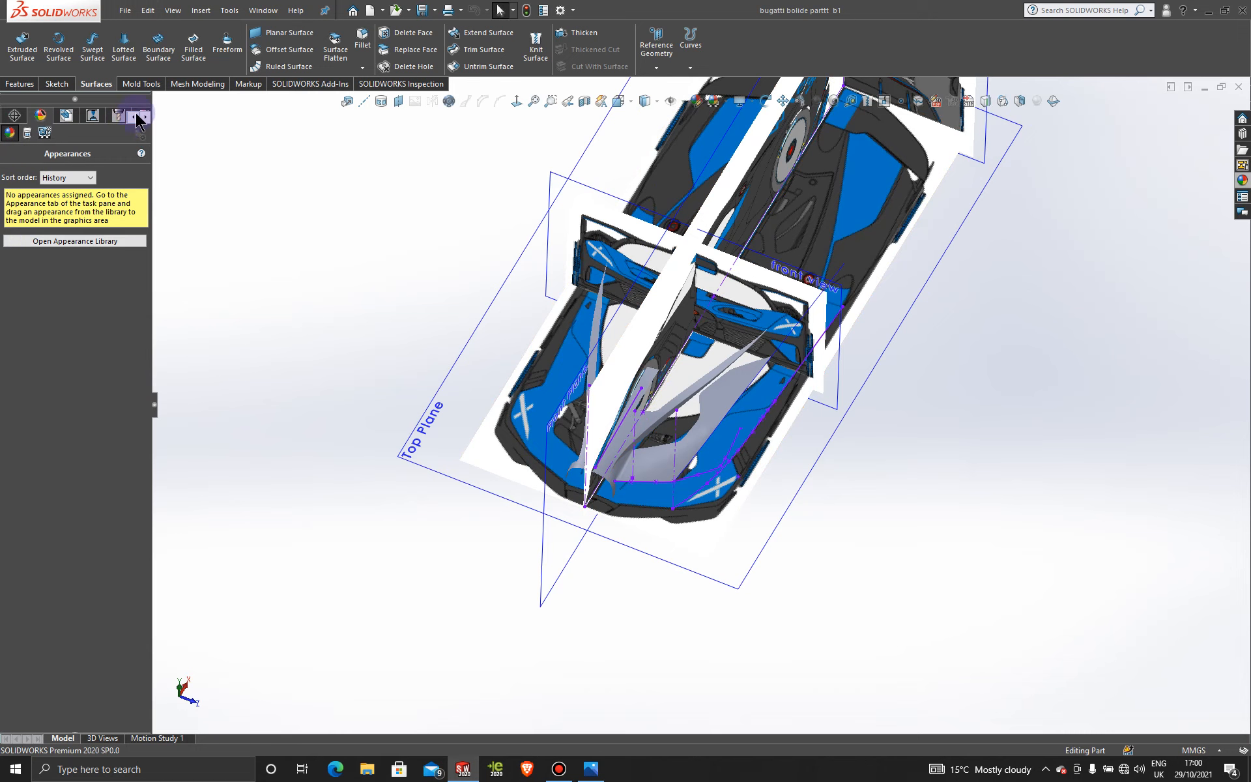
pyautogui.click(67, 115)
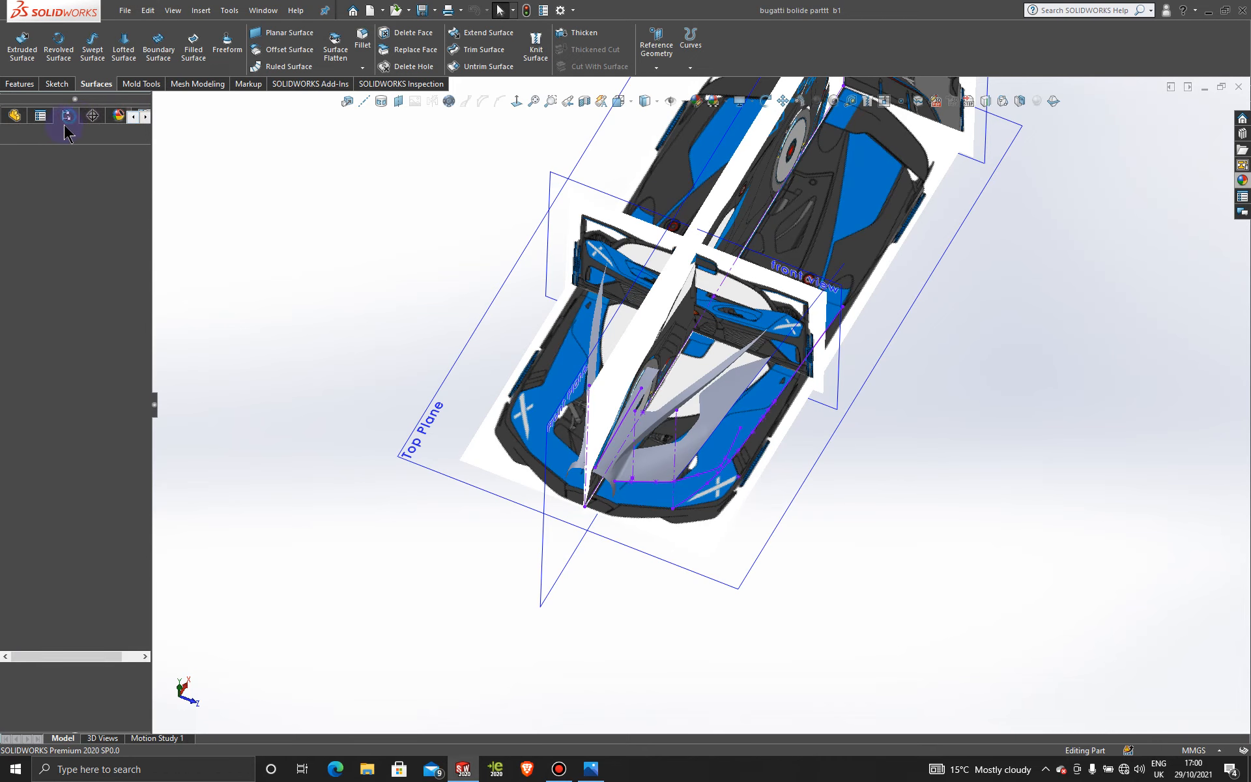
pyautogui.click(58, 700)
pyautogui.doubleClick(68, 702)
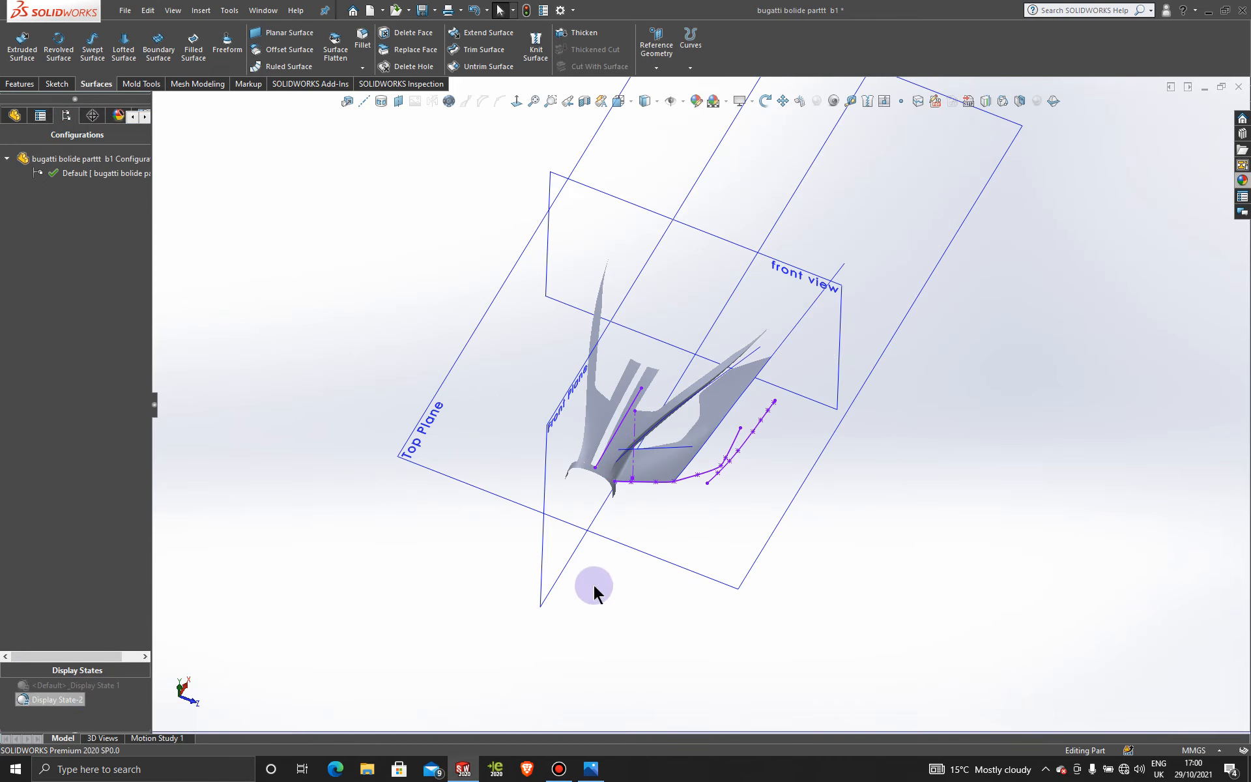
# - Sketch a corner rectangle about 353 by 190 mm on the Top Plane, enclosing the mirrored front body half with one long edge on the centreline
pyautogui.moveTo(693, 539)
pyautogui.mouseDown(button='middle')
pyautogui.moveTo(678, 461)
pyautogui.moveTo(635, 574)
pyautogui.moveTo(662, 586)
pyautogui.moveTo(550, 525)
pyautogui.mouseUp(button='middle')
pyautogui.click(551, 528)
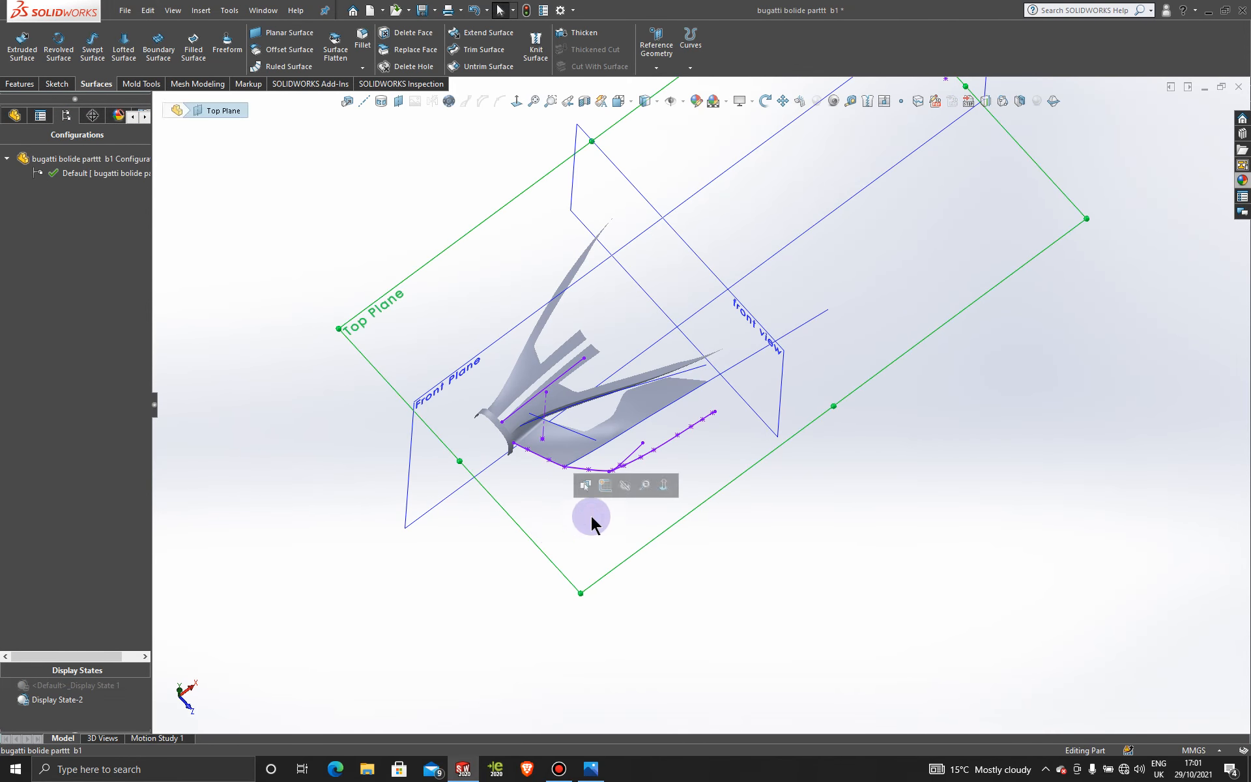
pyautogui.click(605, 485)
pyautogui.click(516, 104)
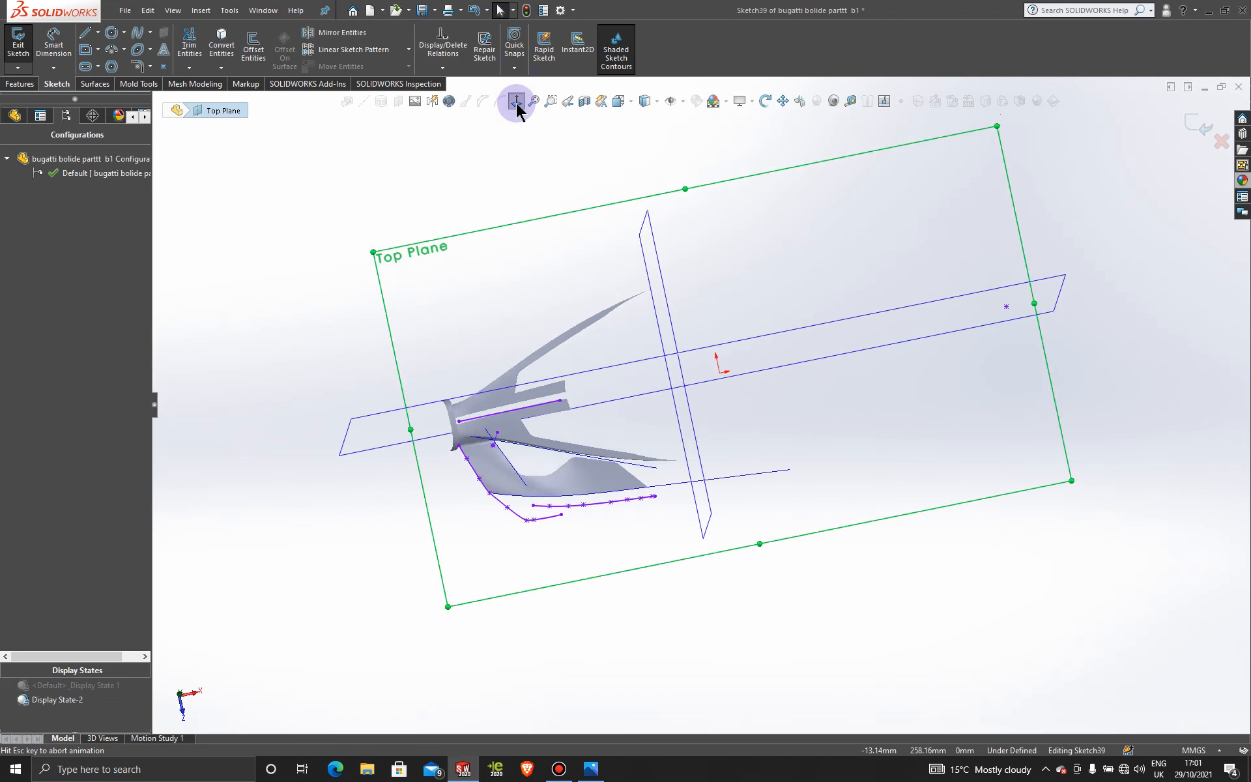
pyautogui.scroll(-3, 503, 292)
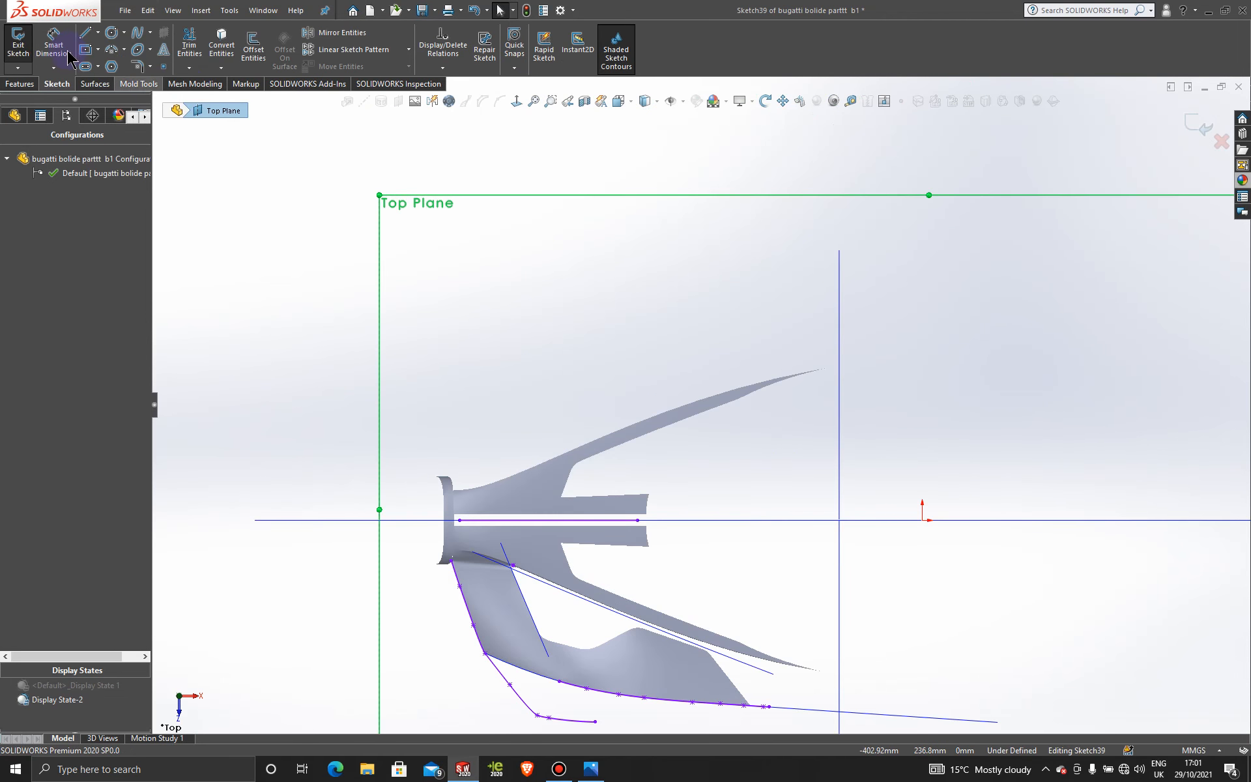
pyautogui.click(98, 51)
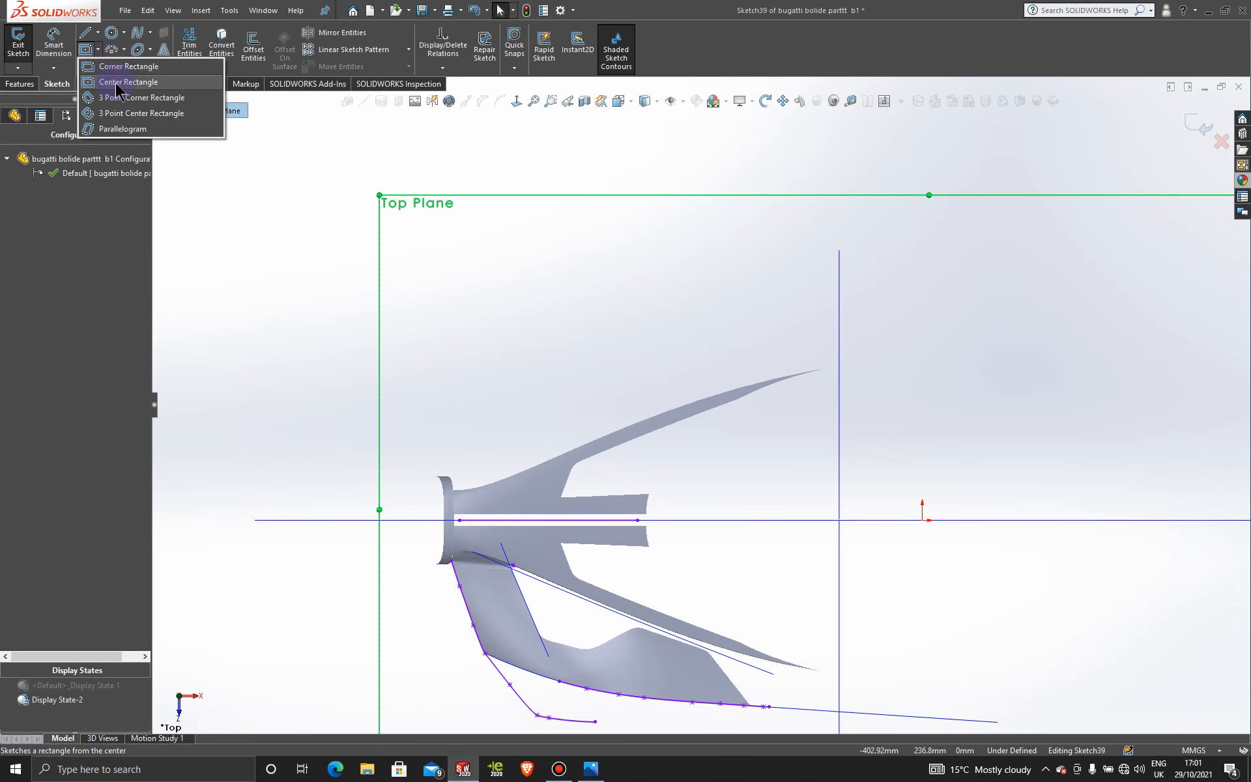
pyautogui.click(321, 251)
pyautogui.click(291, 178)
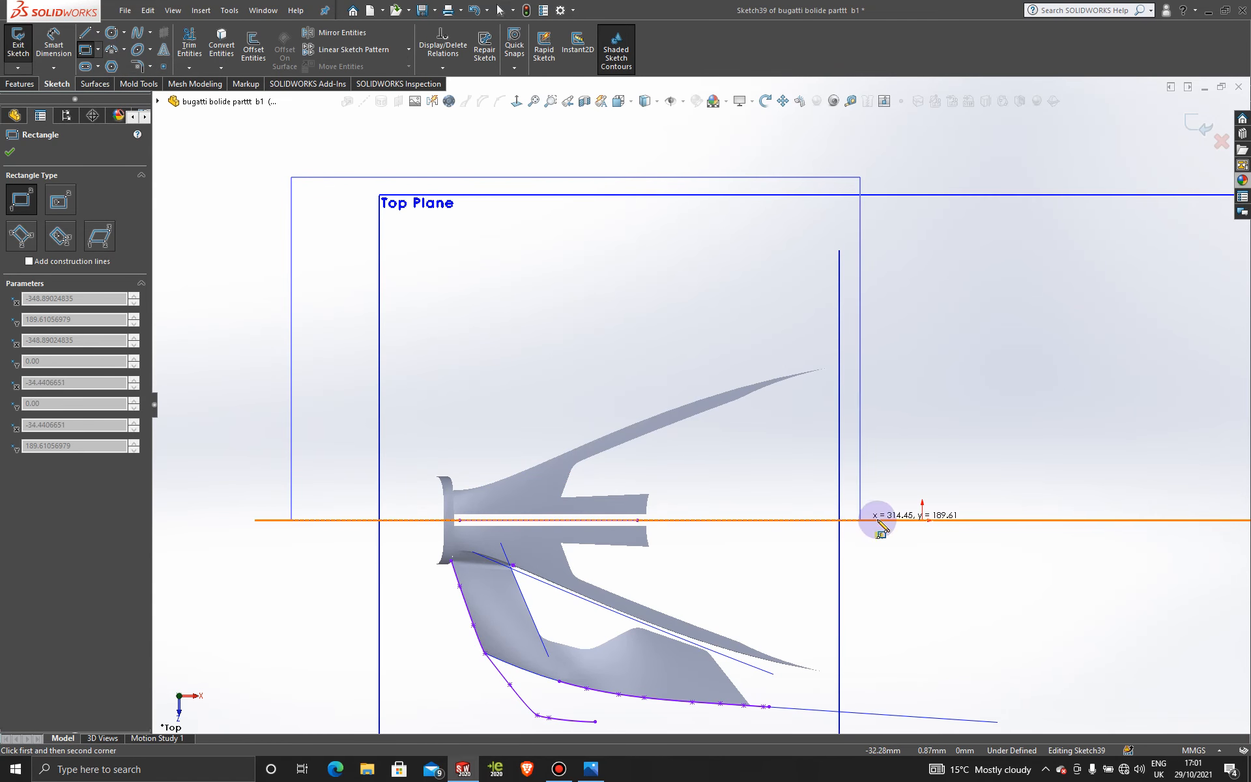
pyautogui.click(930, 520)
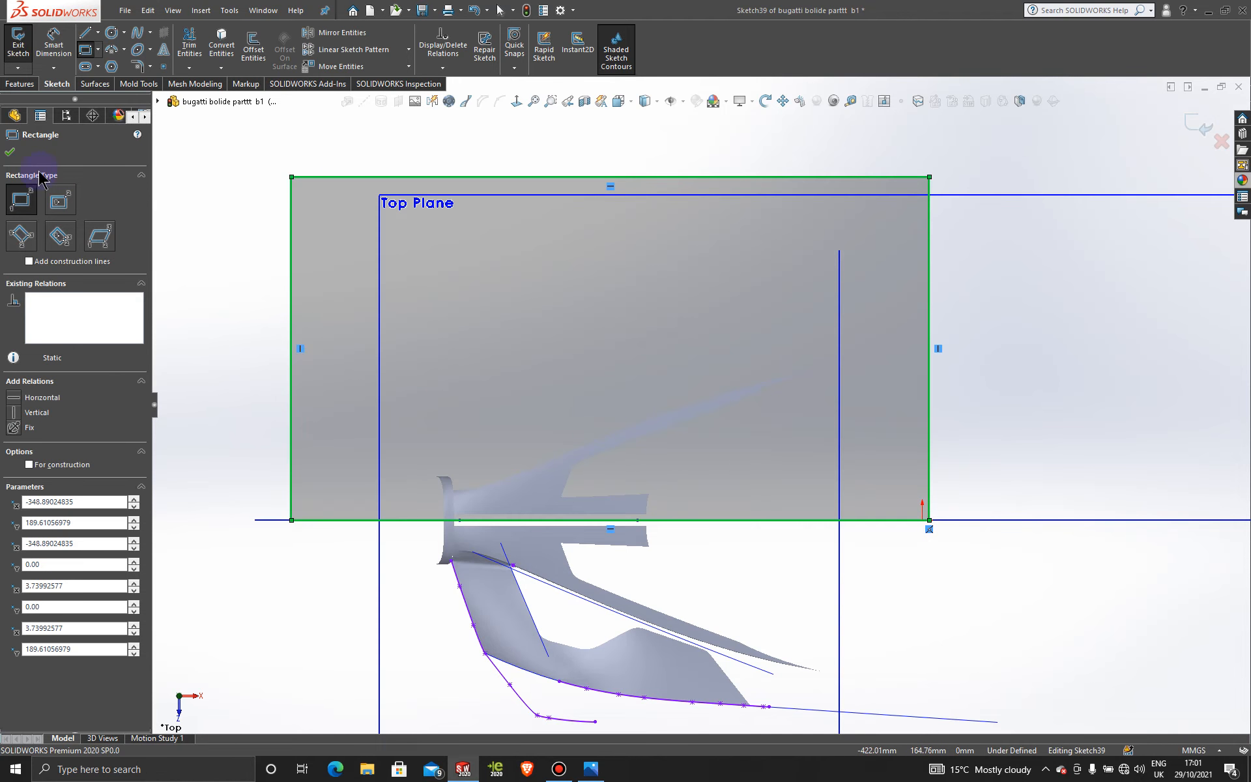
pyautogui.click(7, 154)
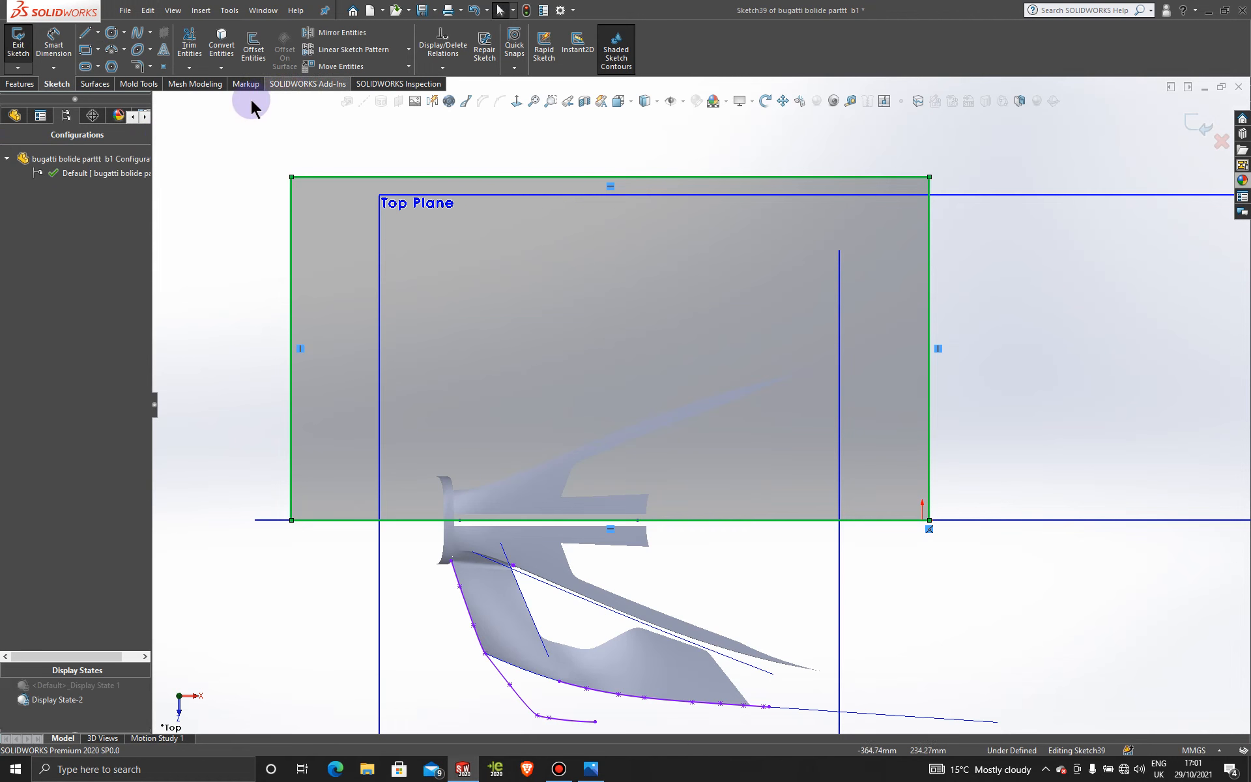
# - Try to trim away the mirrored half of the front body surface with the rectangle sketch, using Remove selections
pyautogui.click(95, 84)
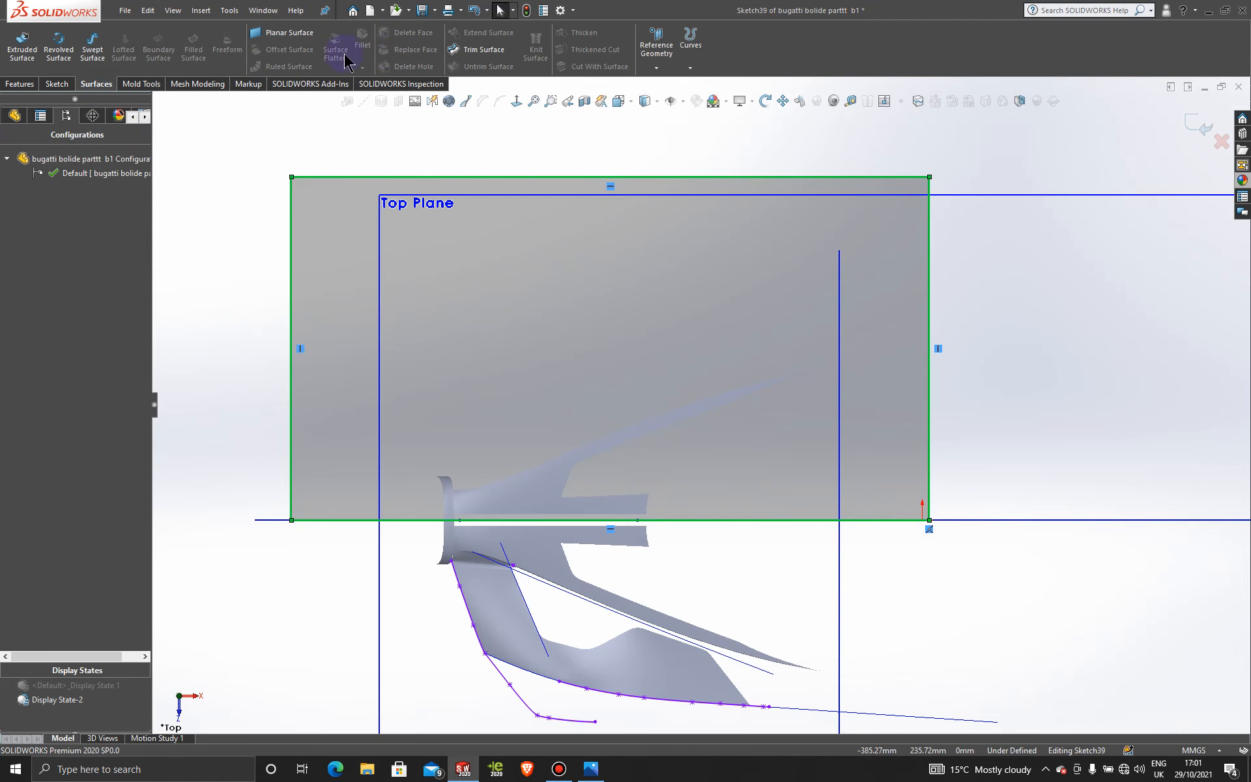
pyautogui.click(470, 52)
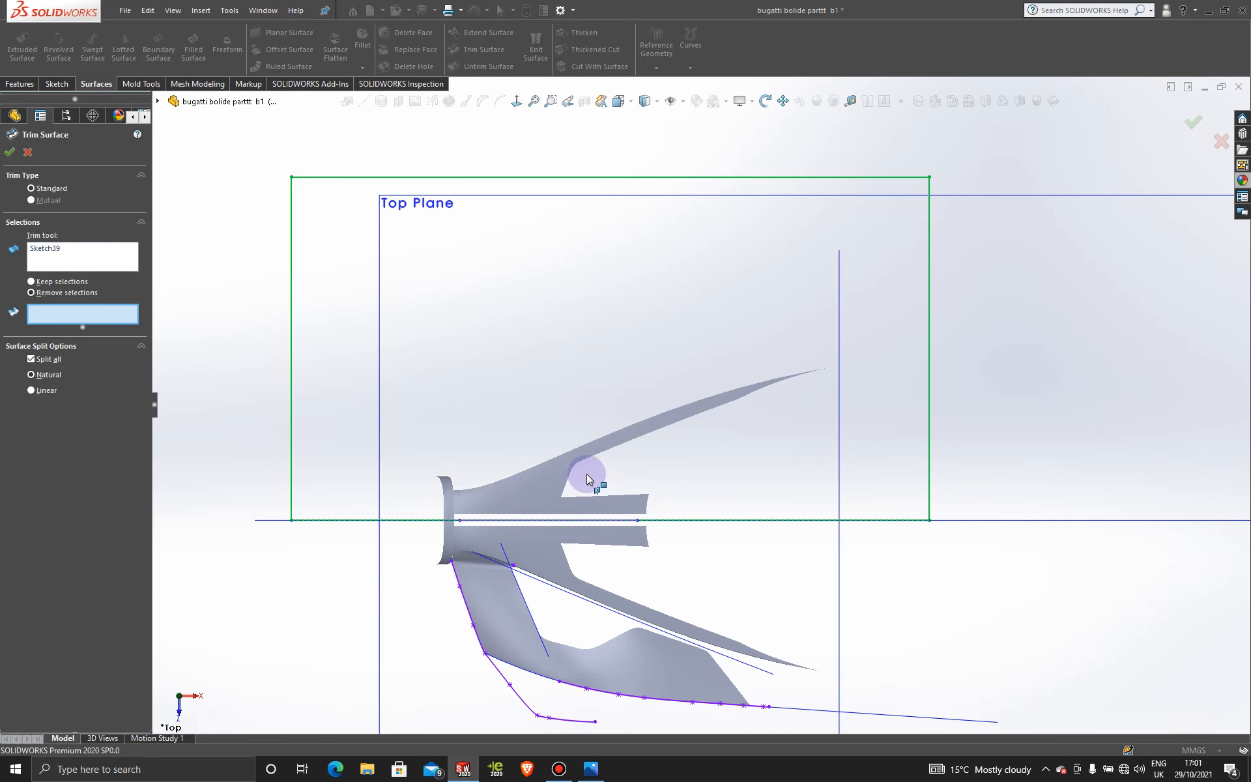
pyautogui.click(539, 480)
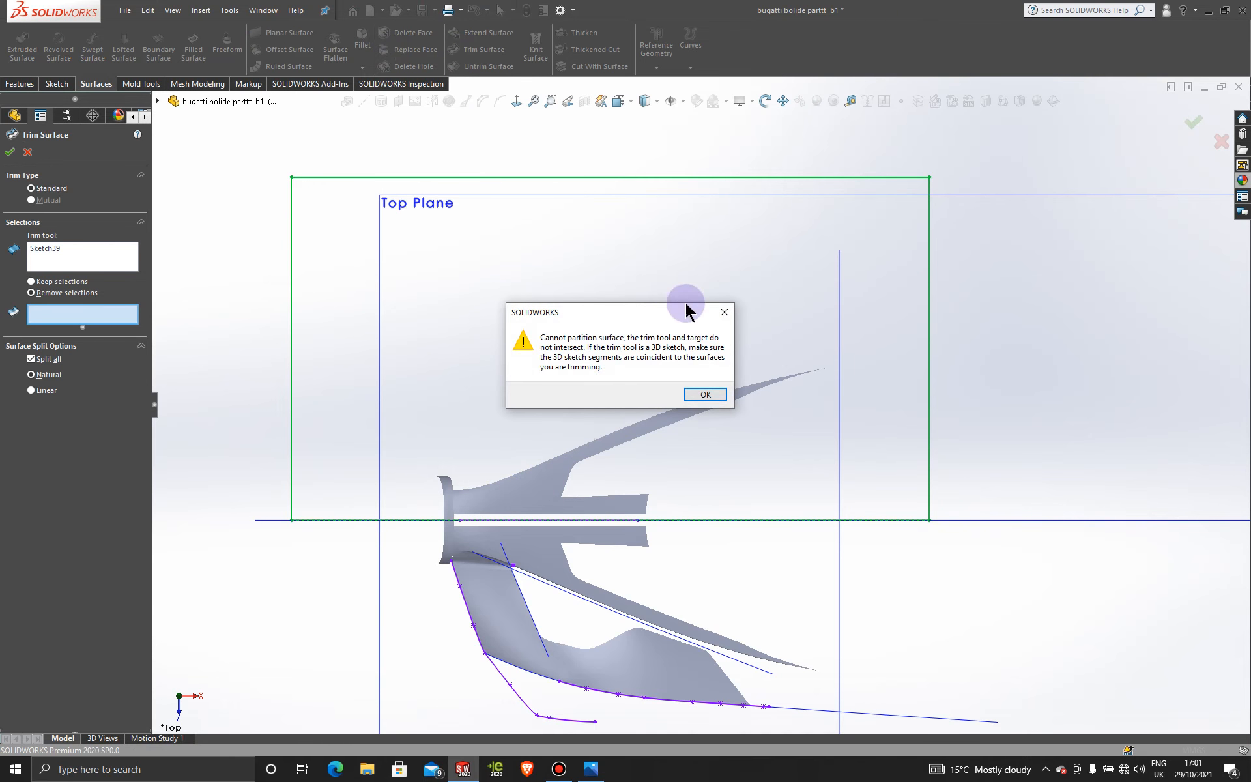
pyautogui.click(725, 313)
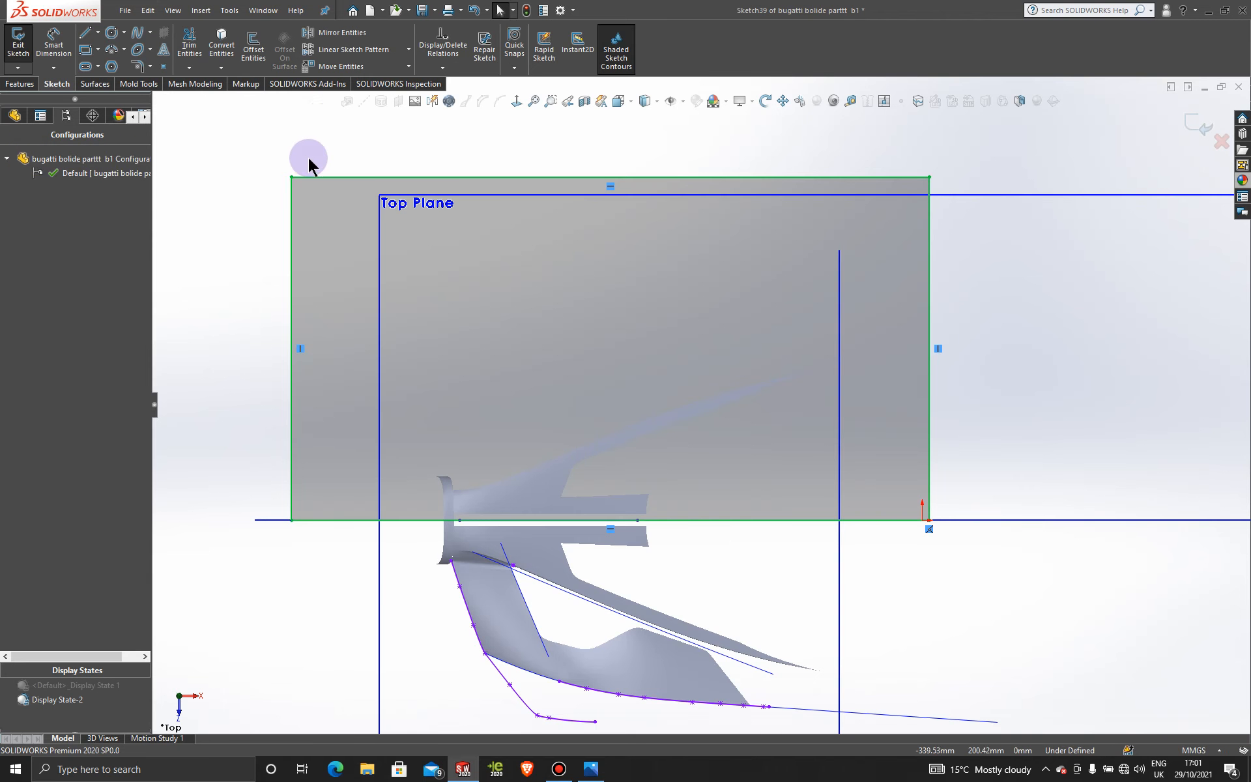
# - Power trim three sides of the rectangle sketch, keeping only the edge on the centreline
pyautogui.click(189, 44)
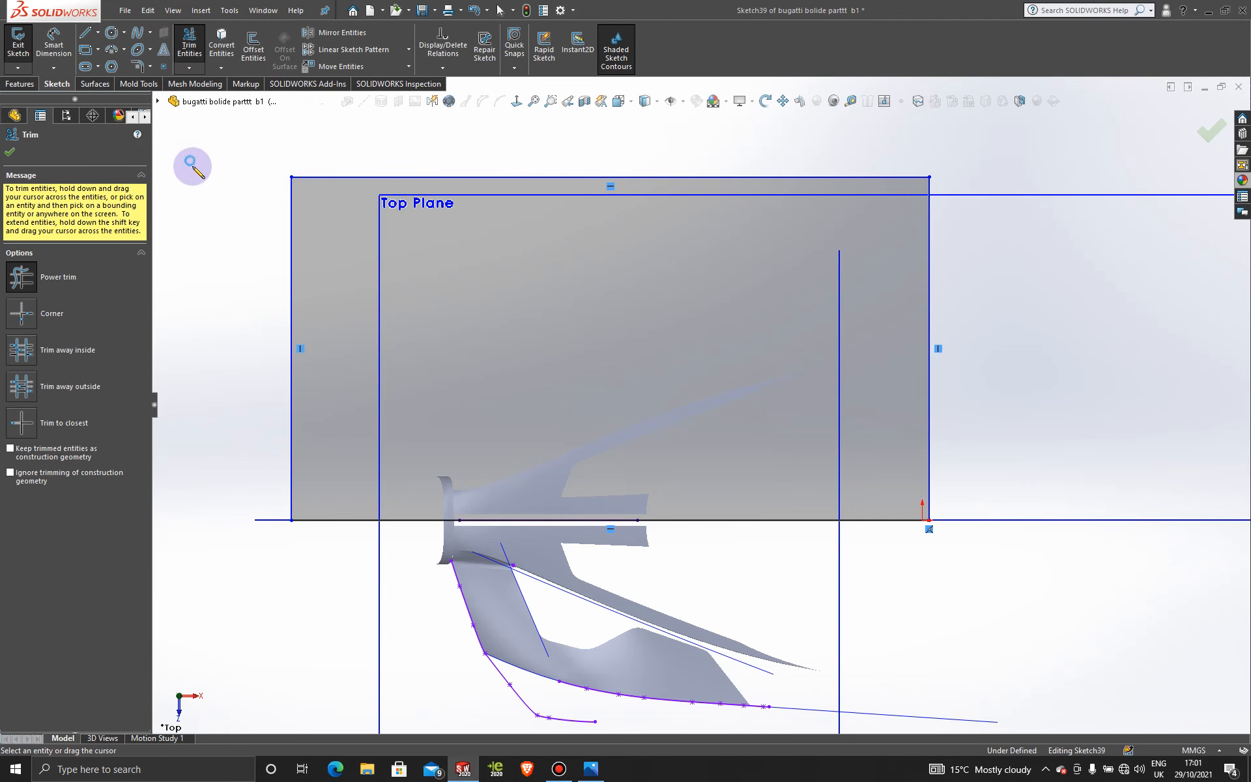
pyautogui.moveTo(193, 167)
pyautogui.mouseDown()
pyautogui.moveTo(760, 311)
pyautogui.moveTo(991, 265)
pyautogui.moveTo(829, 141)
pyautogui.moveTo(757, 246)
pyautogui.mouseUp()
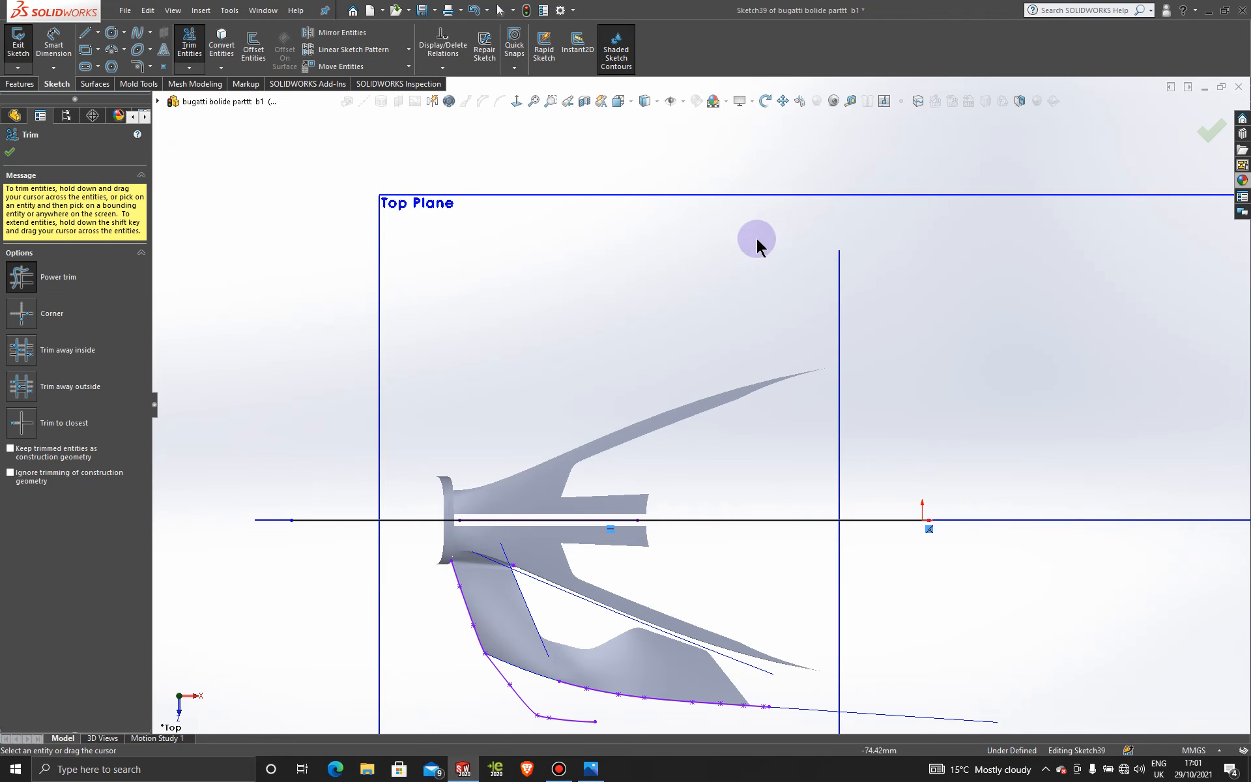
pyautogui.scroll(-3, 651, 505)
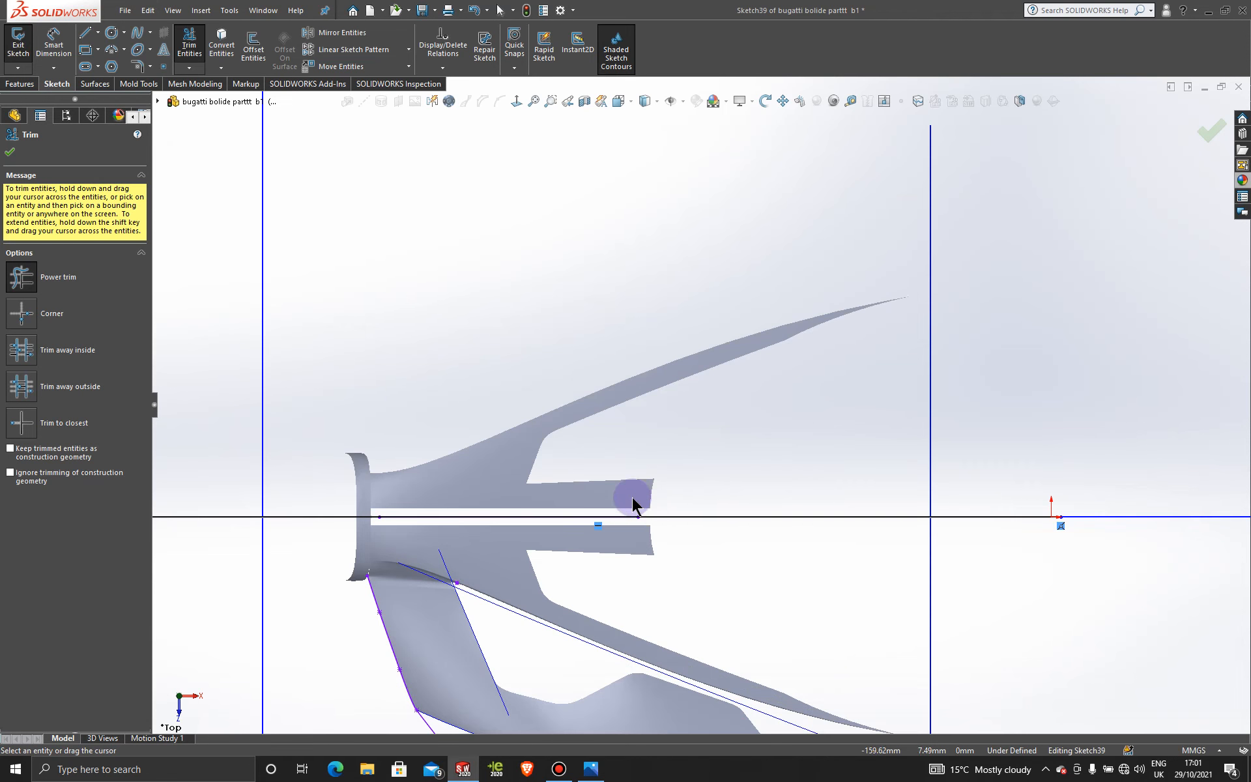
# - Project the centreline sketch as a split line onto the two nose arch faces and the mirrored front body face
pyautogui.click(918, 101)
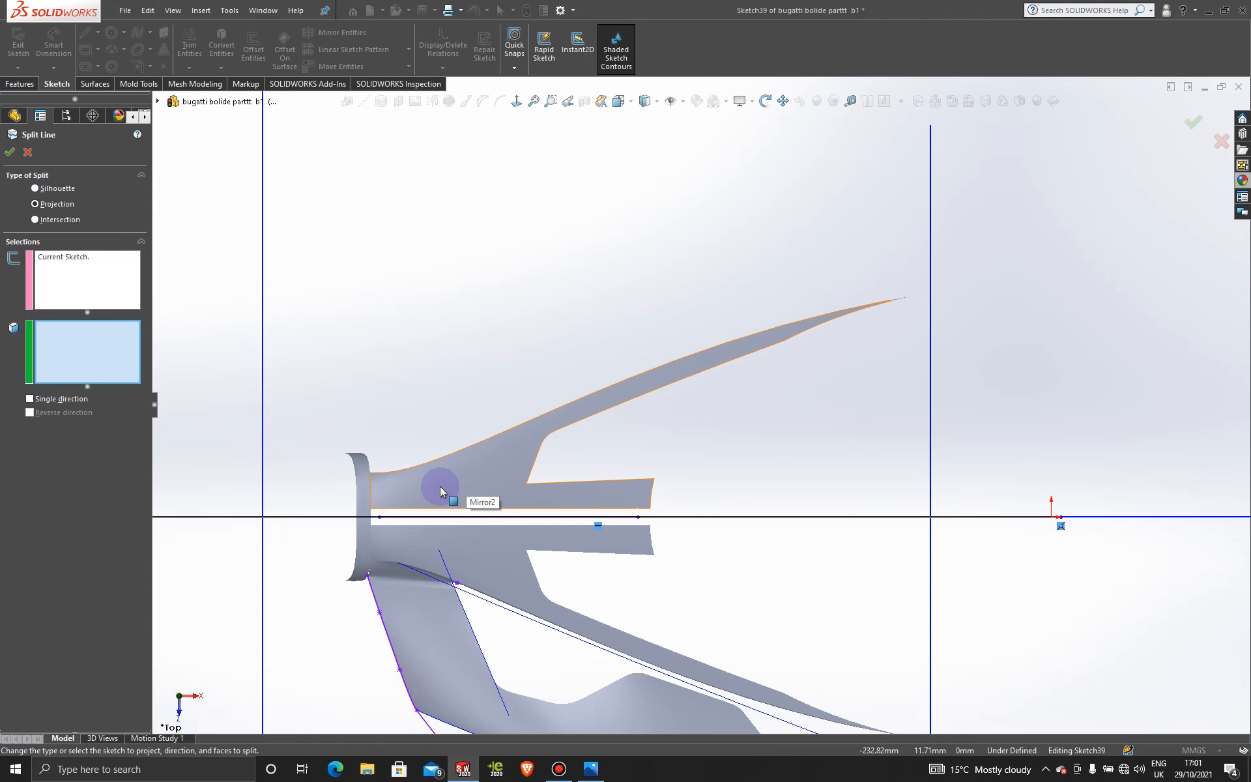
pyautogui.click(370, 509)
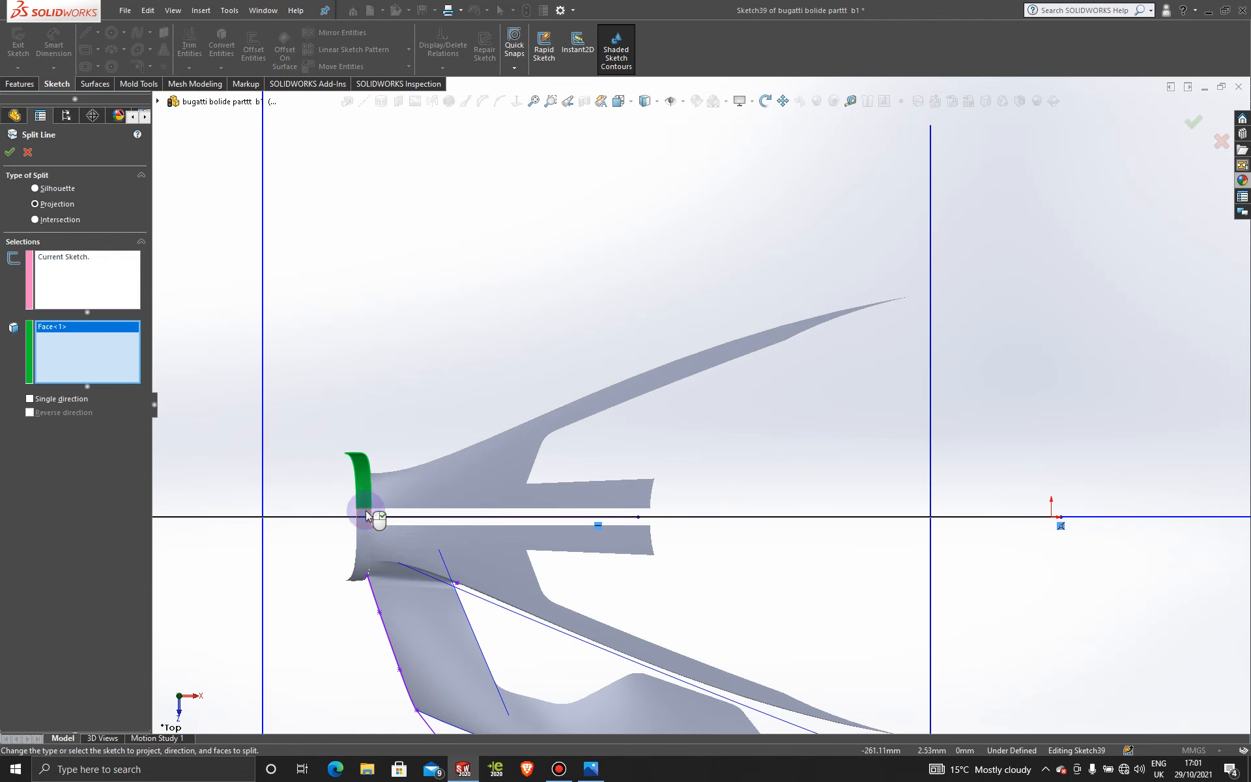
pyautogui.click(369, 519)
pyautogui.click(426, 496)
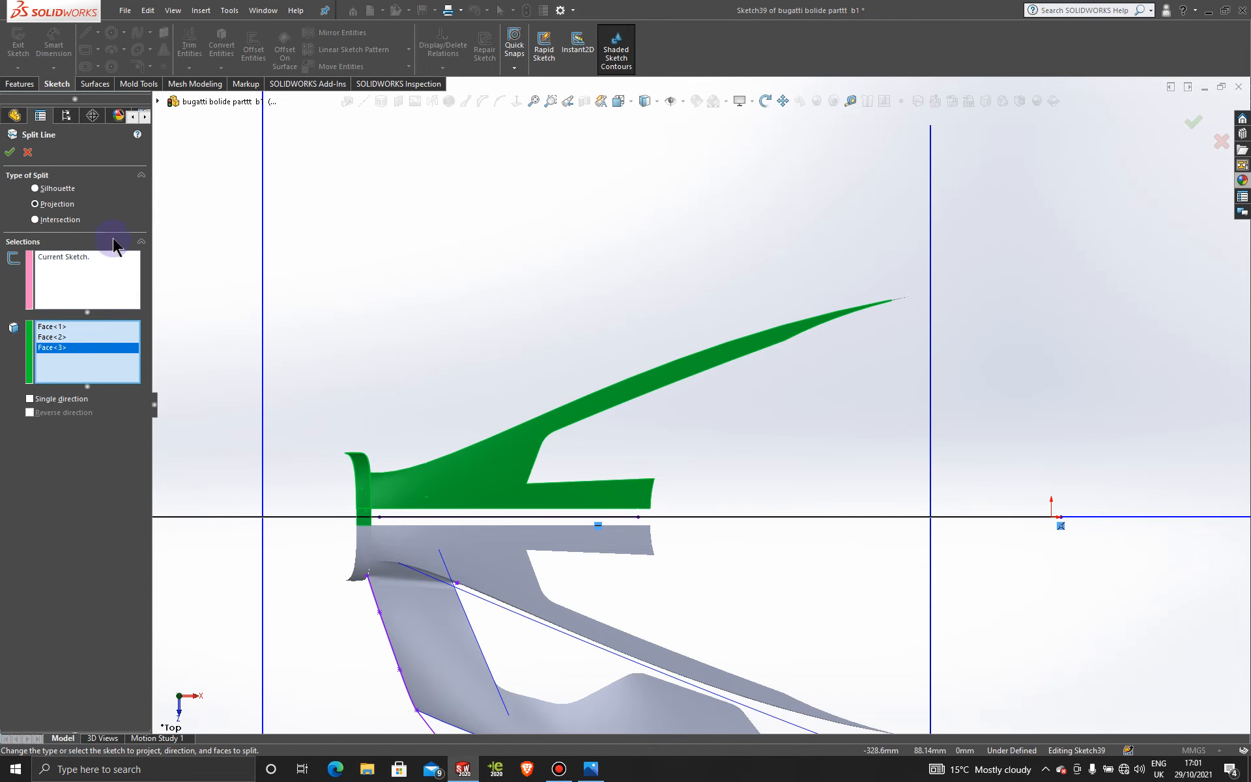
pyautogui.click(9, 153)
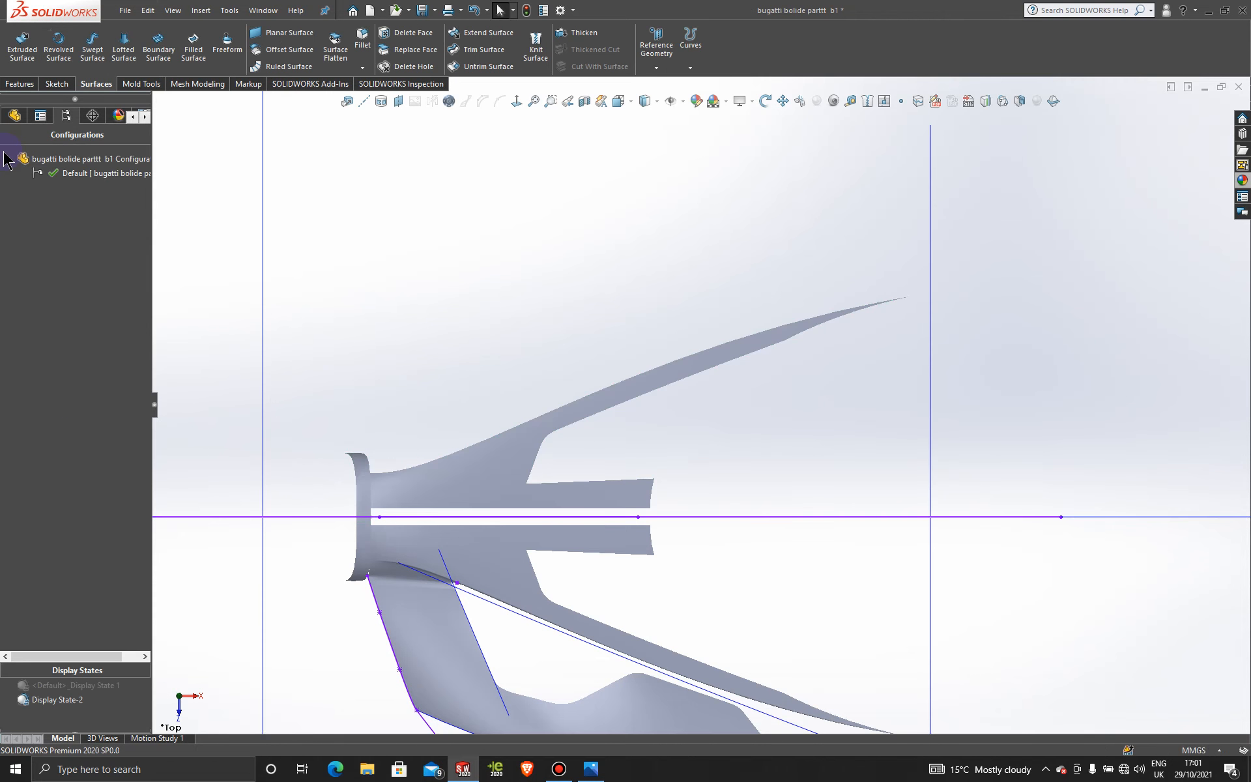
# - Delete the mirror feature of the front body without its child features, ignoring the sketch error to continue rebuilding
pyautogui.rightClick(481, 459)
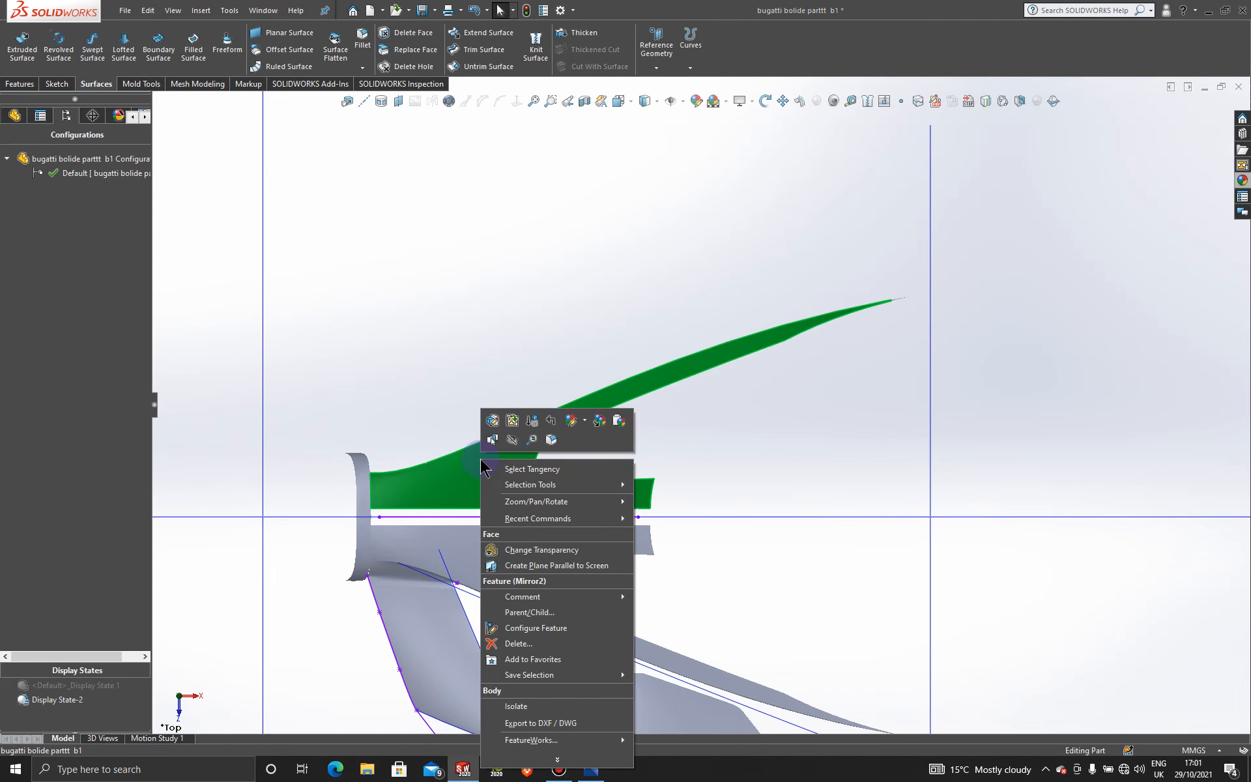
pyautogui.click(541, 644)
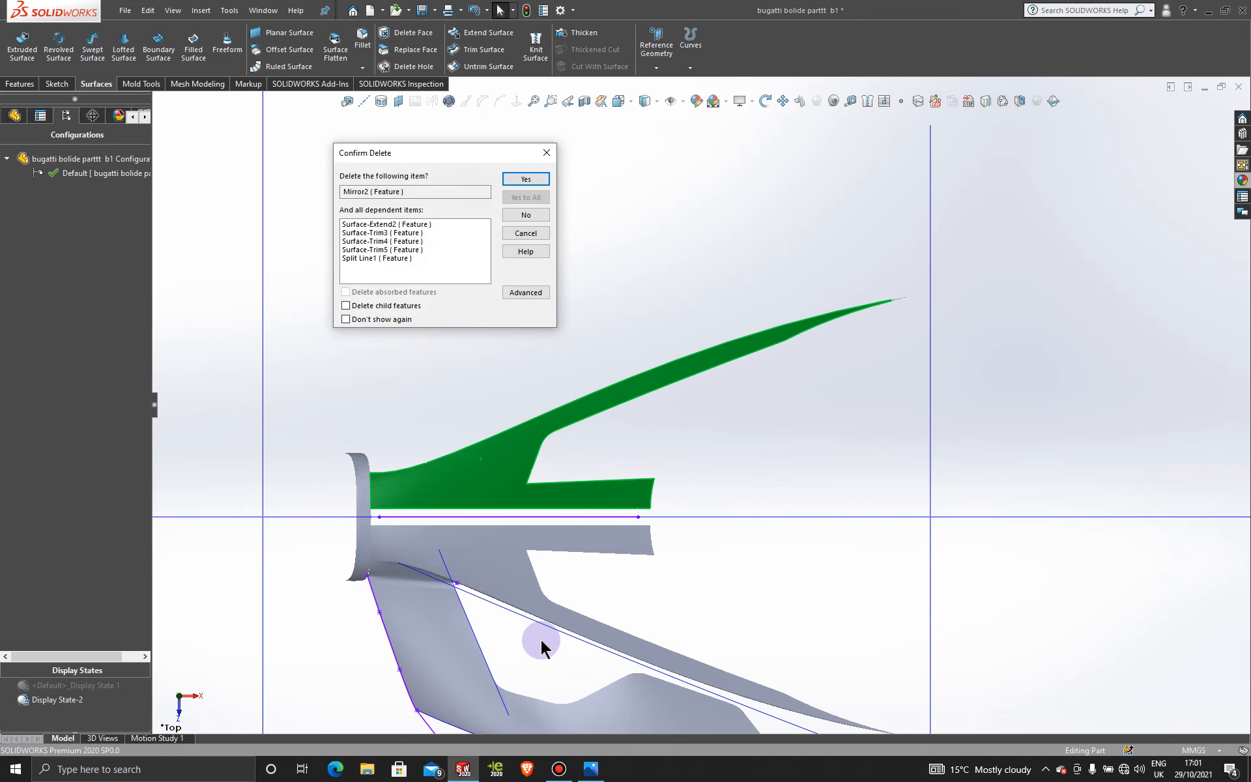
pyautogui.click(529, 179)
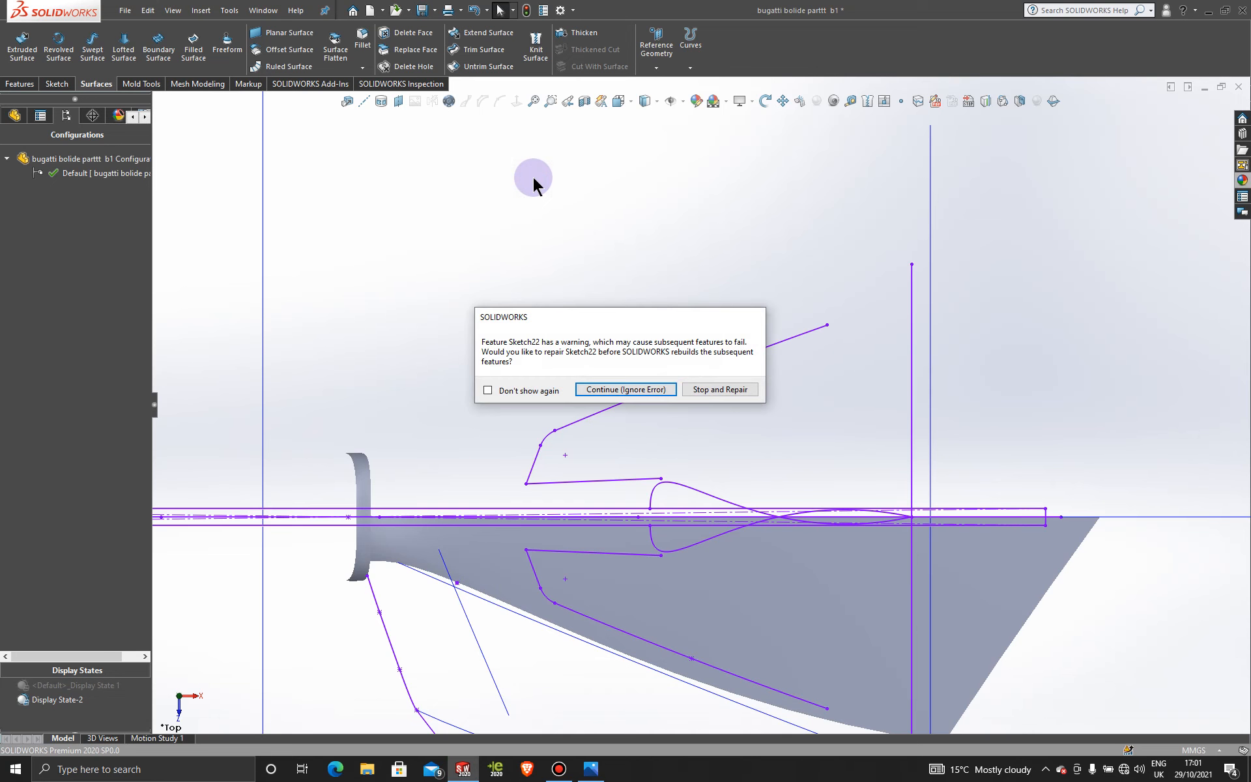
pyautogui.click(637, 388)
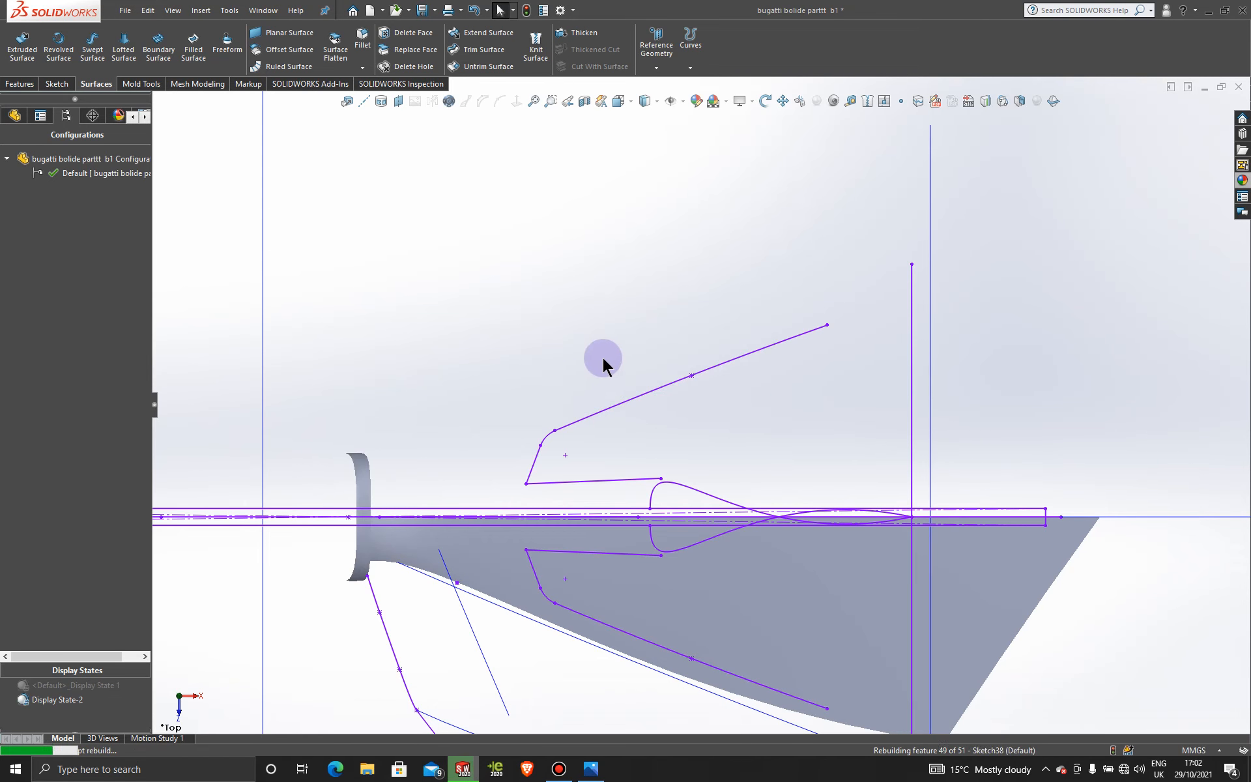
pyautogui.click(559, 770)
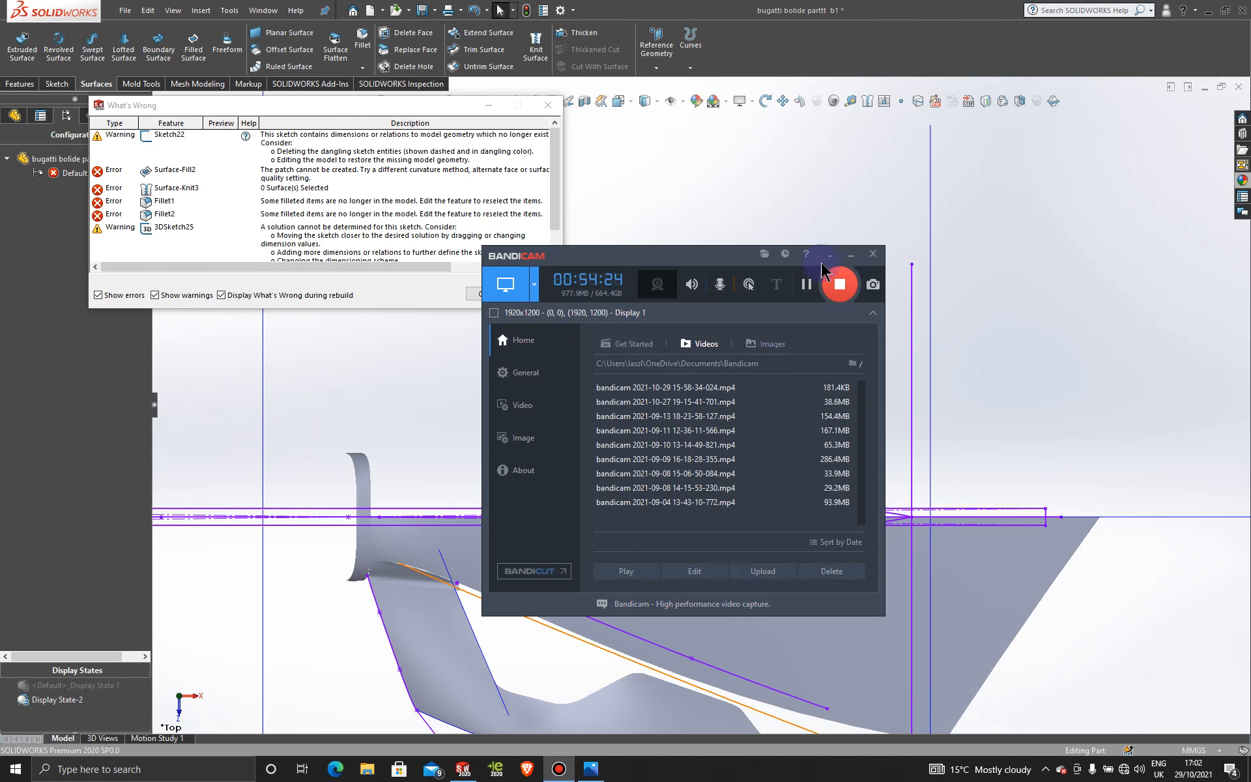
pyautogui.click(806, 284)
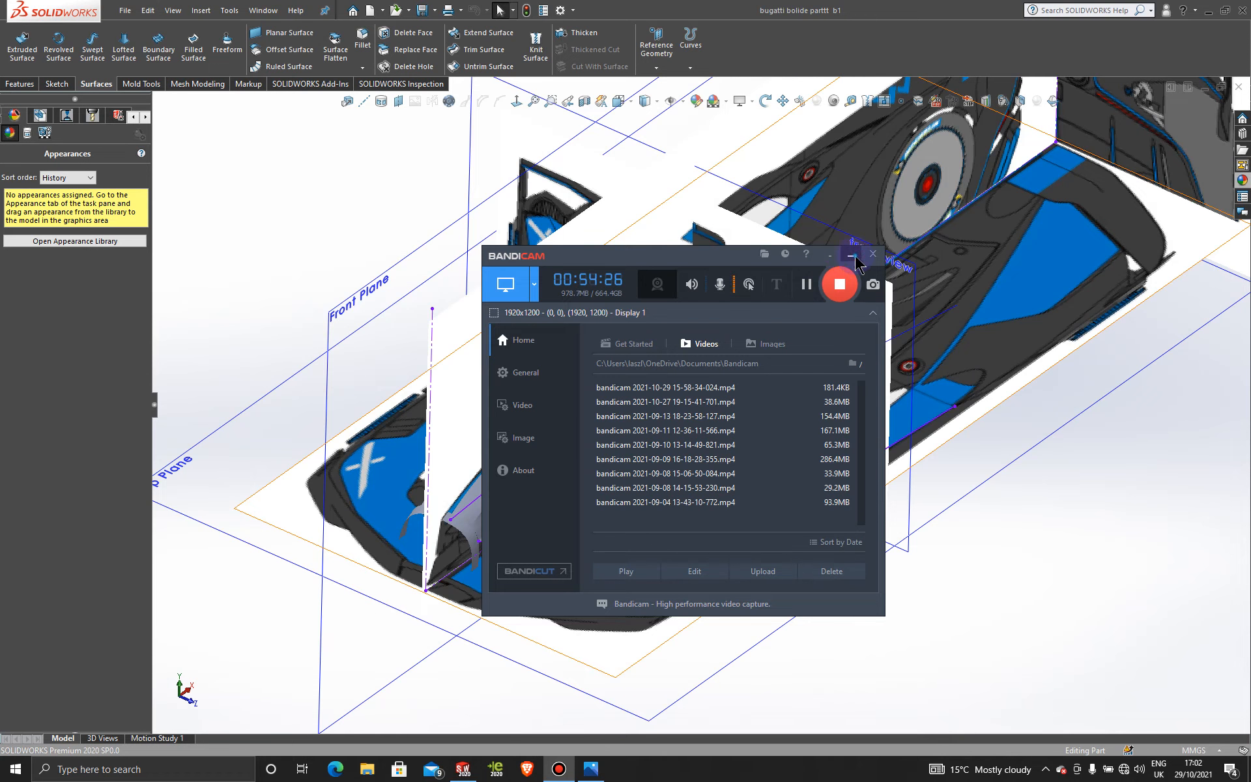
pyautogui.click(852, 256)
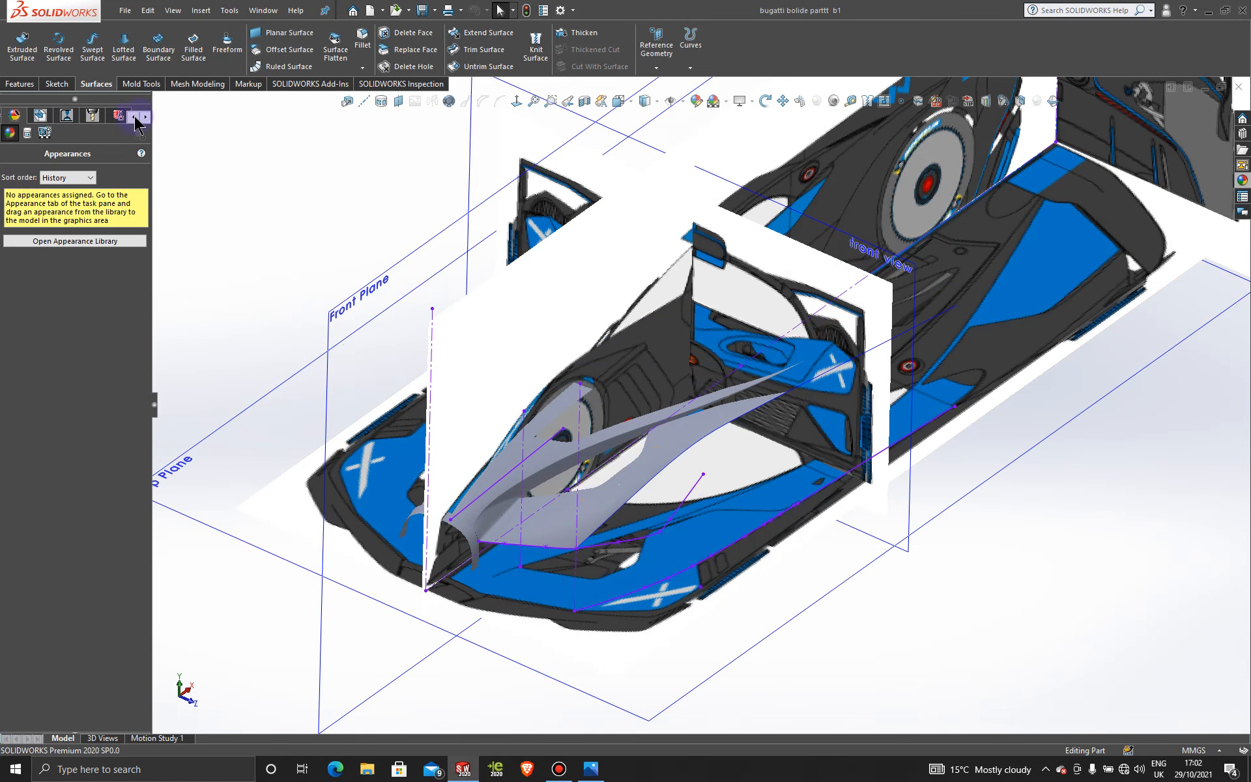
# - Activate Display State-2 in the part's configurations to hide the reference pictures
pyautogui.click(135, 118)
pyautogui.click(134, 118)
pyautogui.click(134, 117)
pyautogui.click(134, 118)
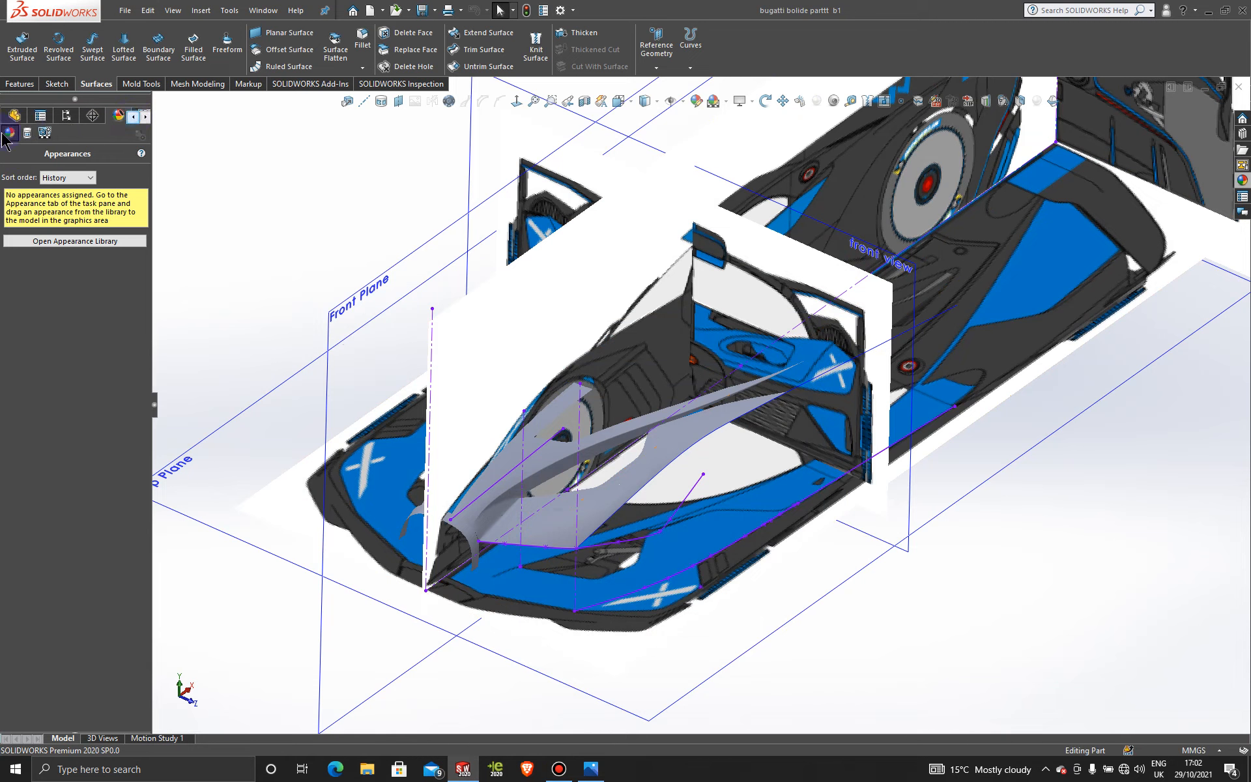
pyautogui.click(66, 116)
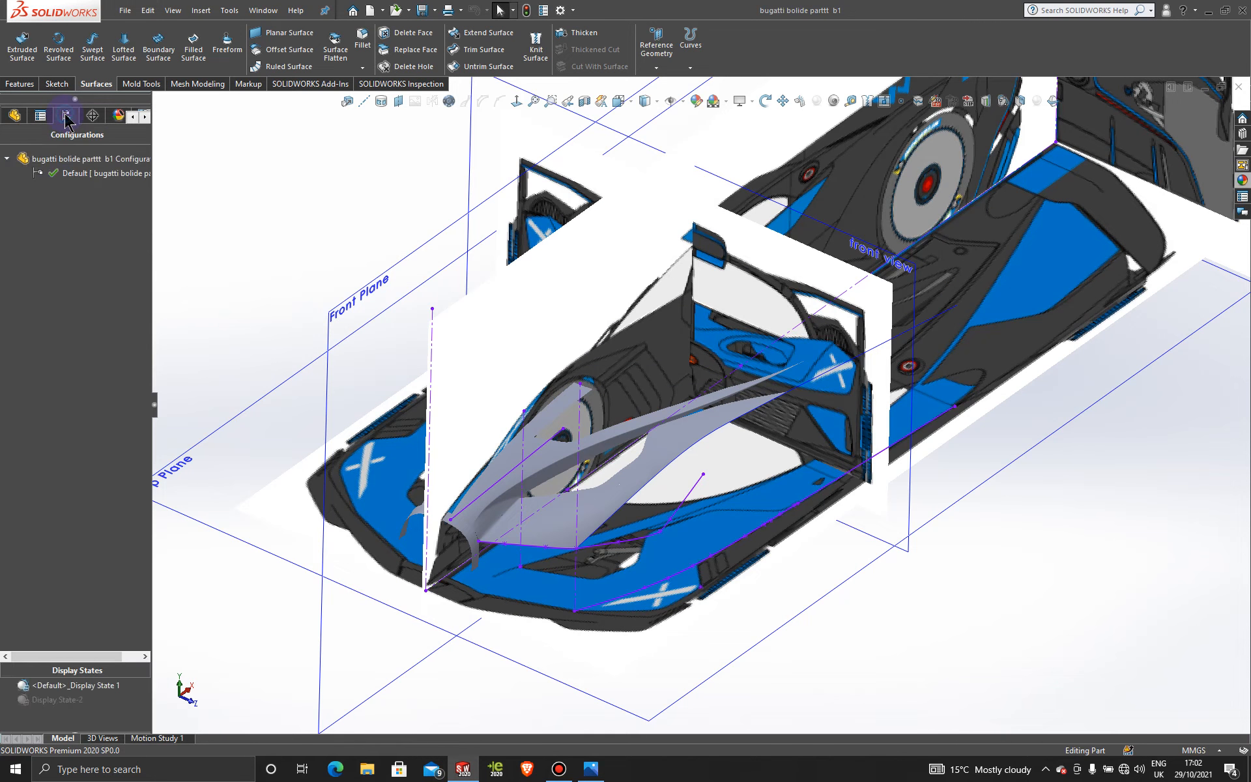
pyautogui.doubleClick(62, 699)
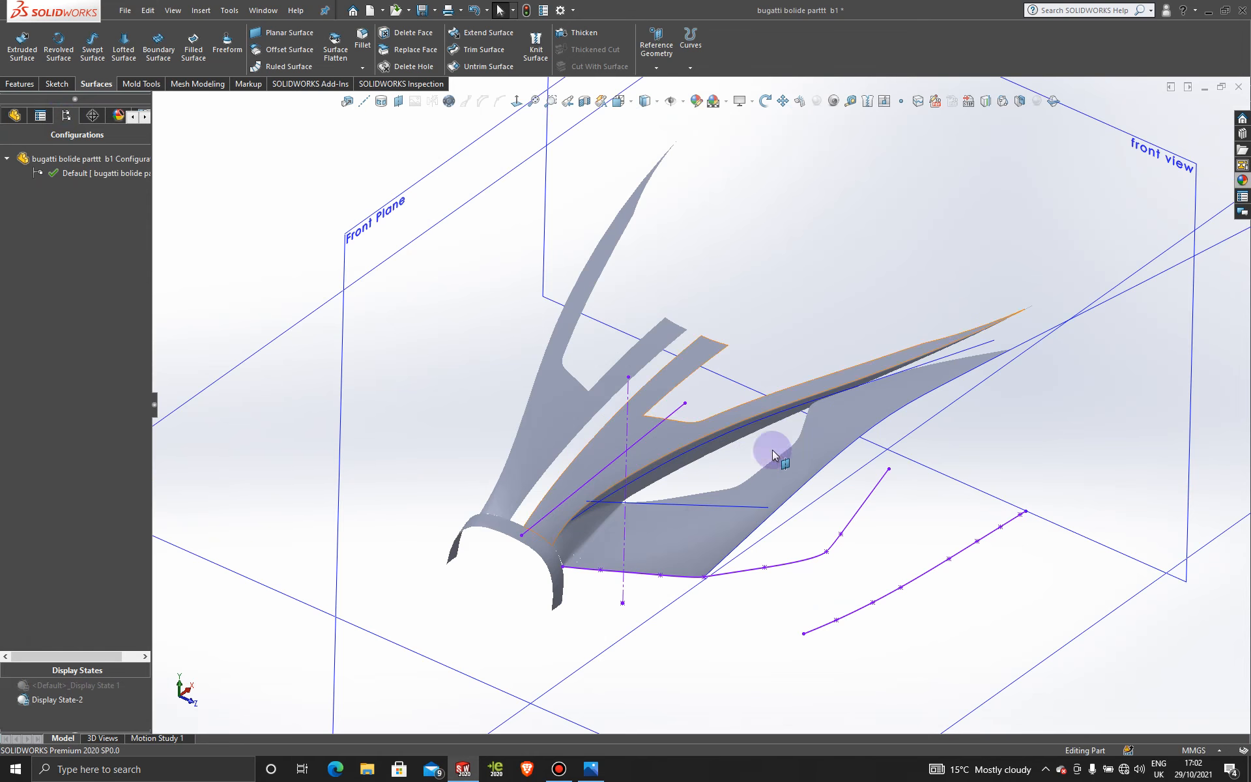
# - Try to mirror the two trimmed side surfaces and the filleted front body about the Front Plane
pyautogui.click(13, 86)
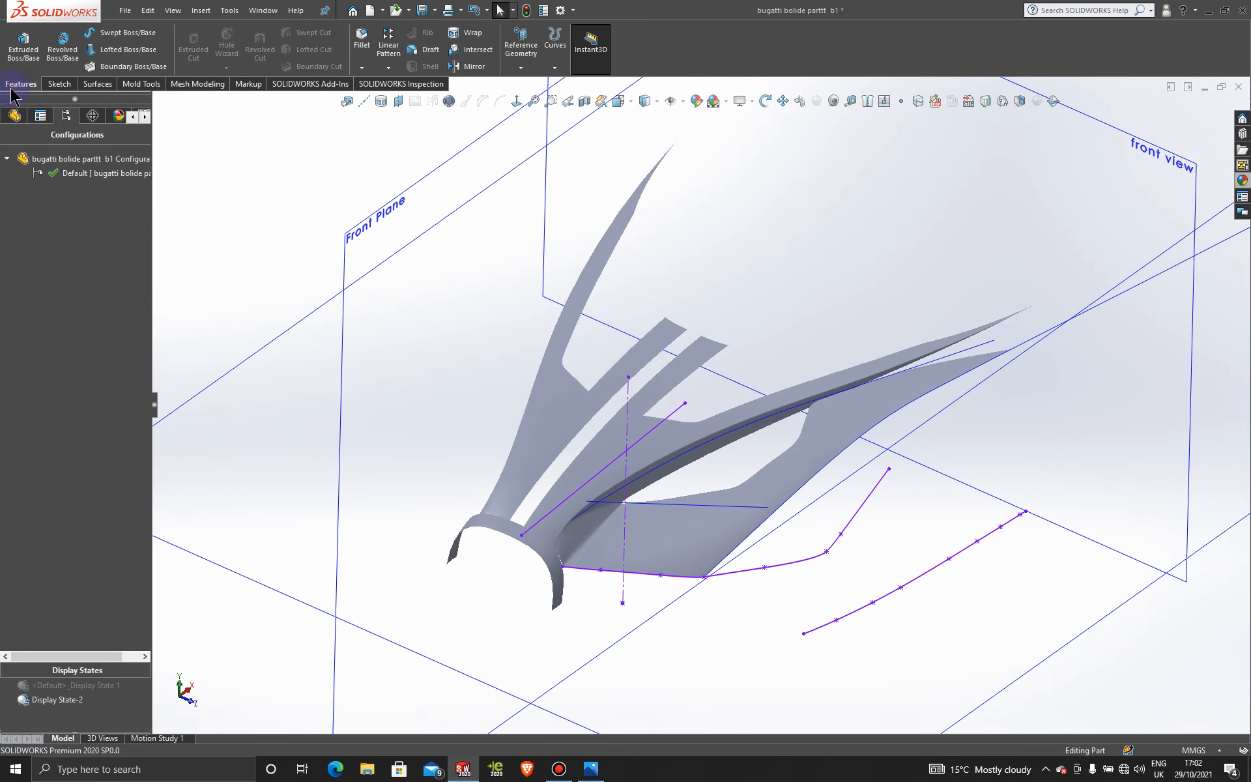
pyautogui.click(482, 68)
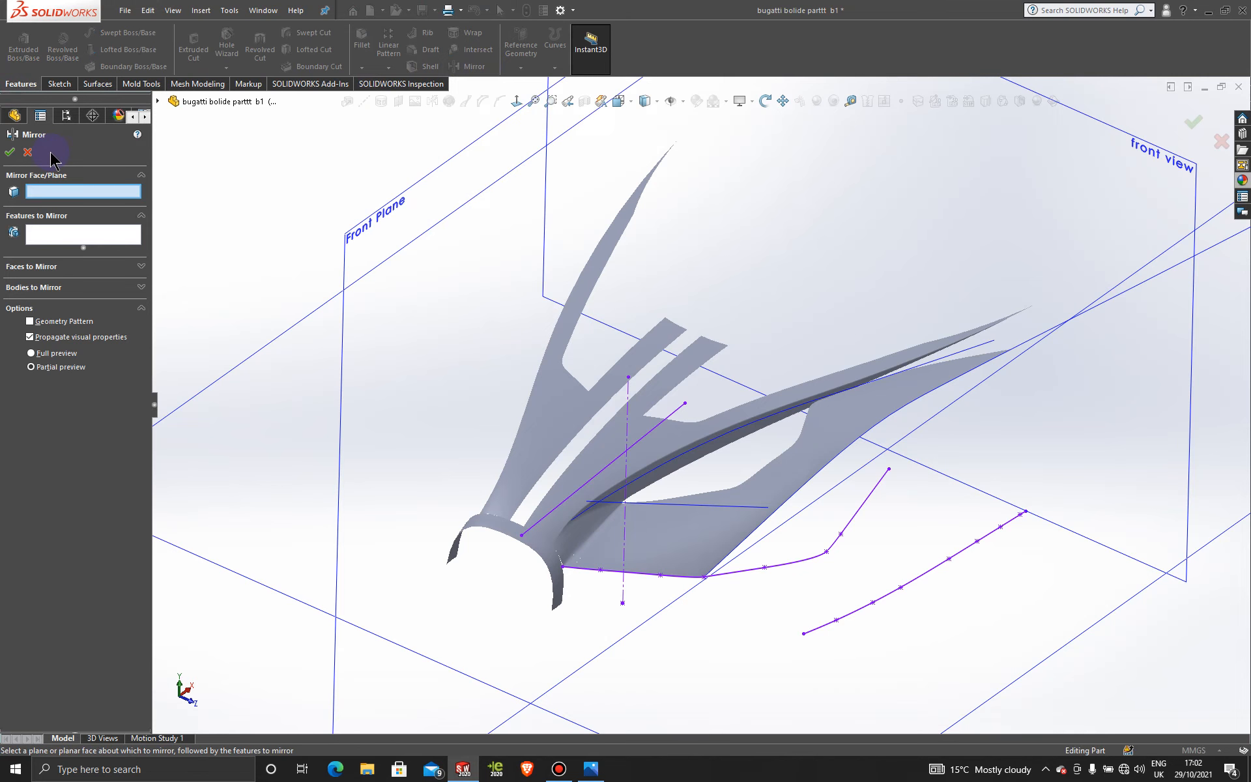
pyautogui.click(379, 215)
pyautogui.click(105, 289)
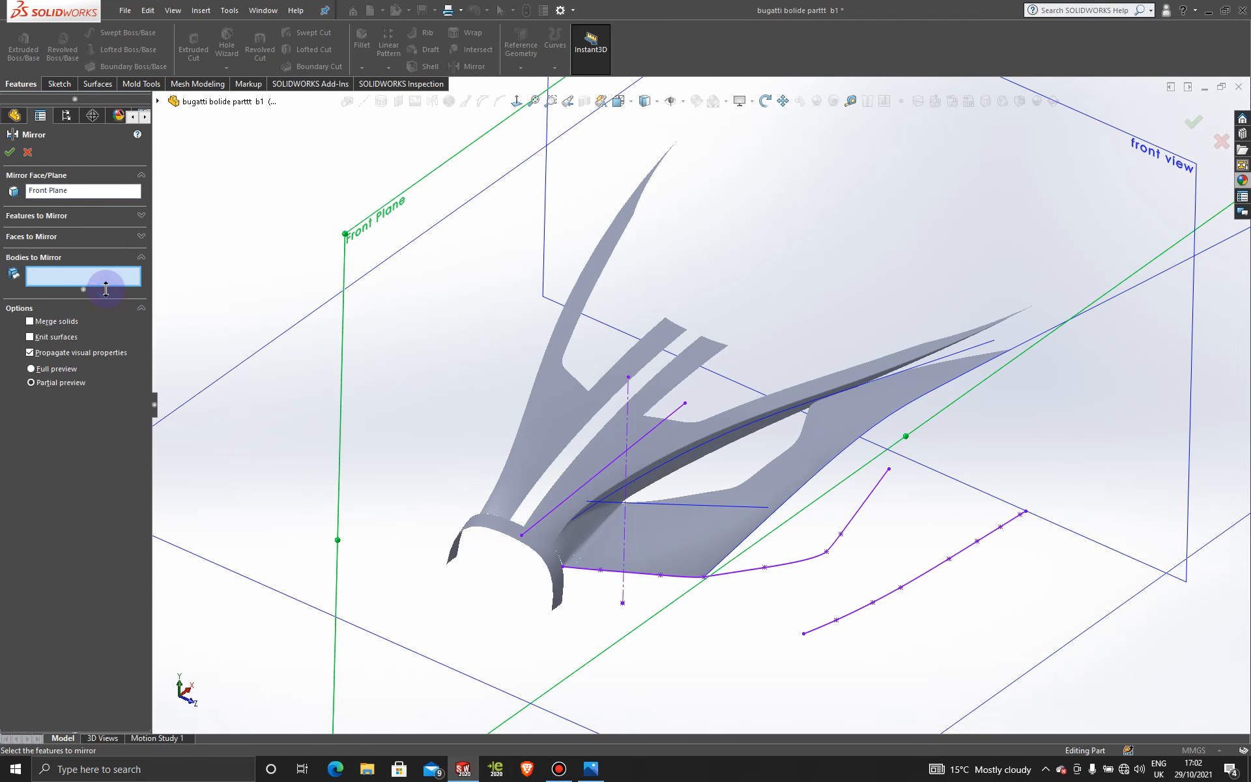
pyautogui.click(721, 525)
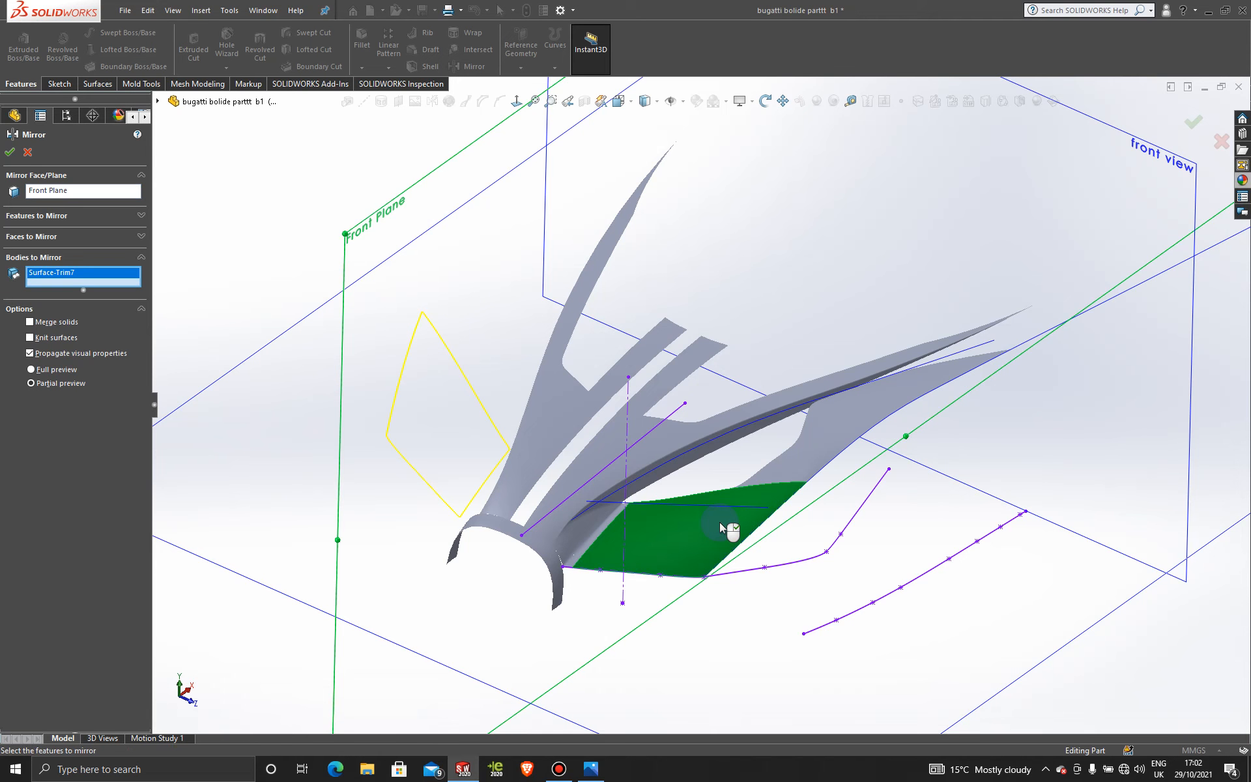
pyautogui.click(819, 456)
pyautogui.click(748, 430)
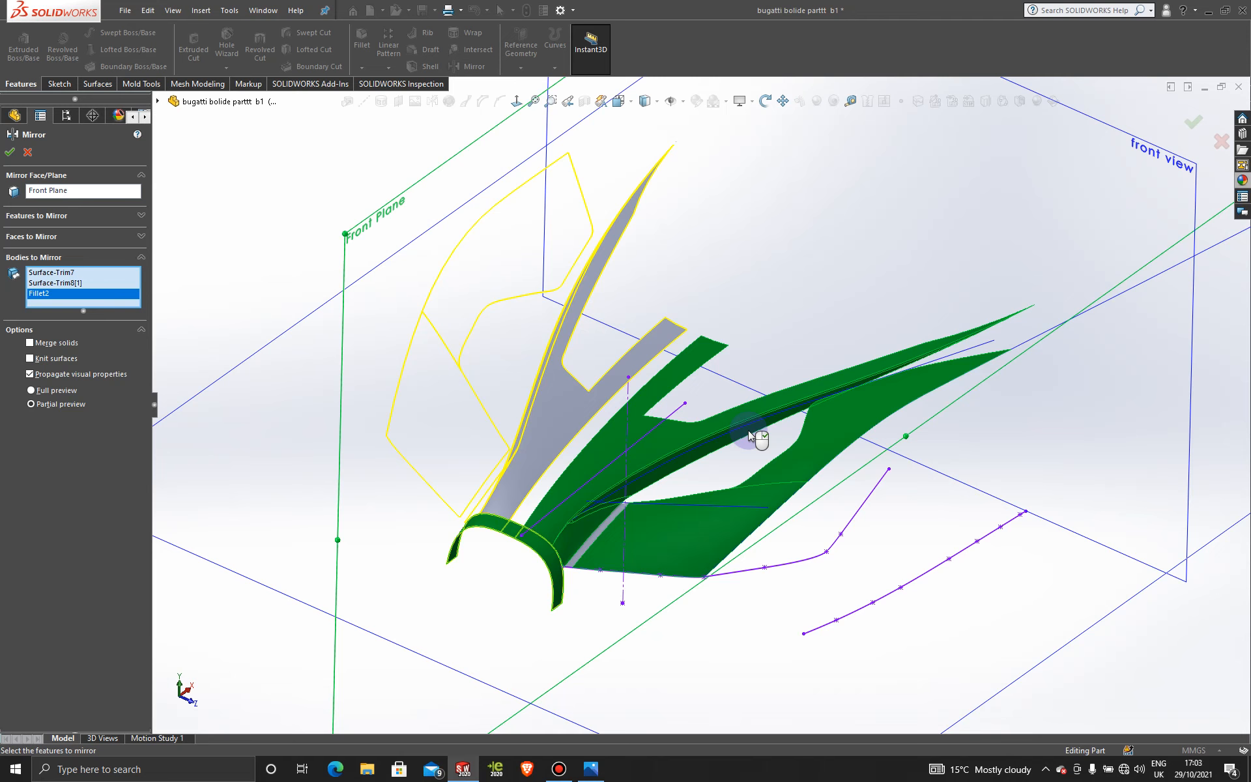
pyautogui.click(748, 430)
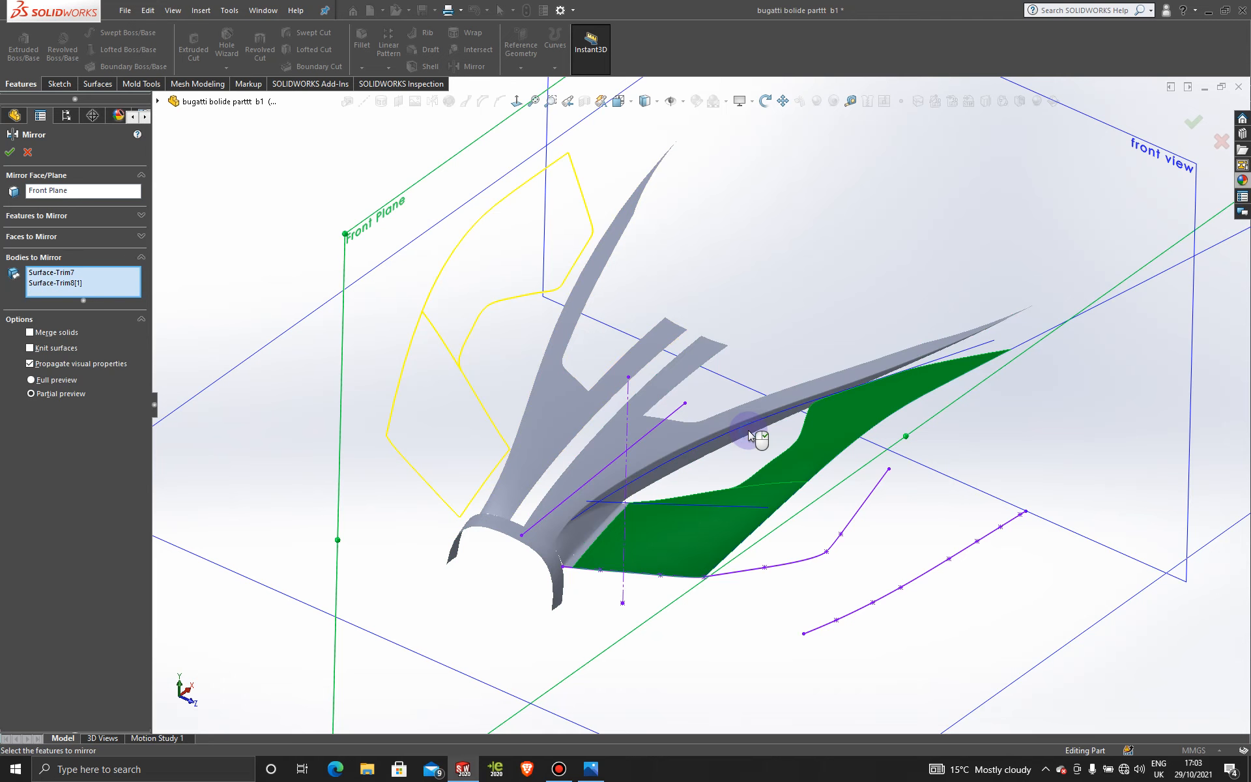
pyautogui.click(585, 531)
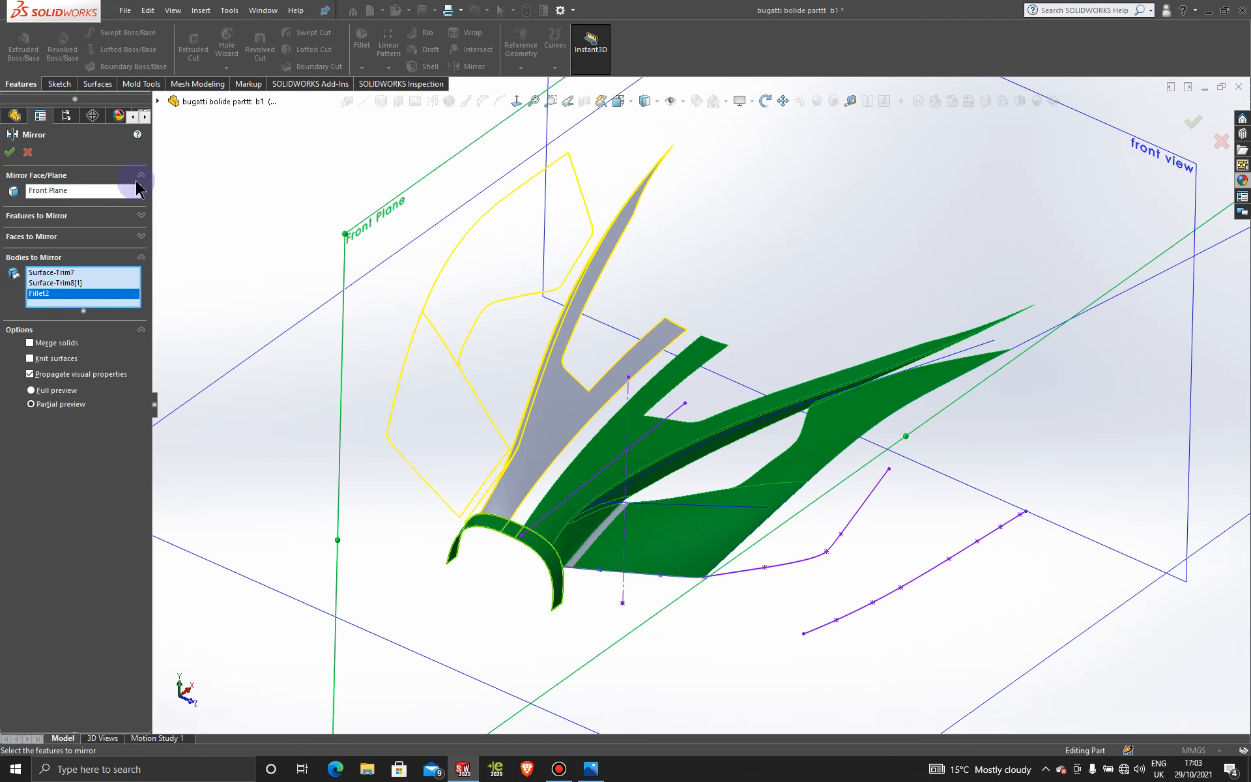
pyautogui.click(10, 152)
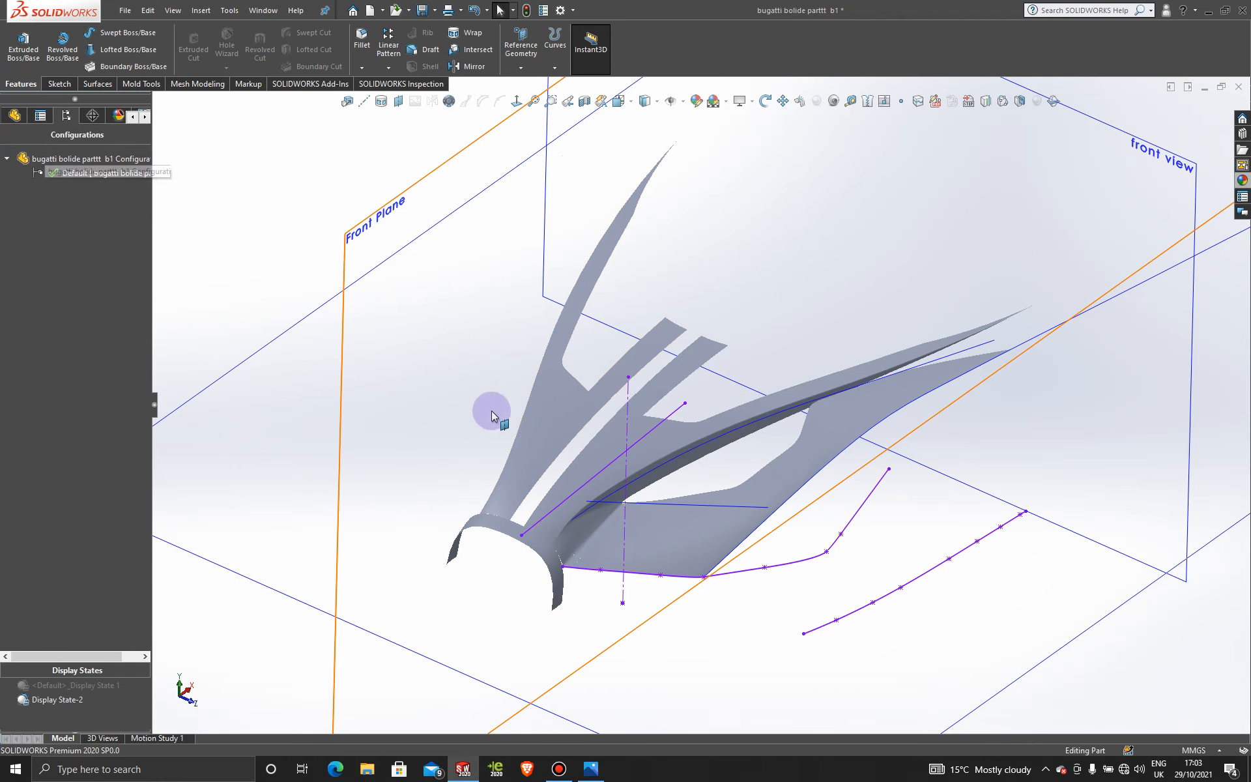
# - Hide the mirrored front body surface beyond the centreline
pyautogui.rightClick(571, 422)
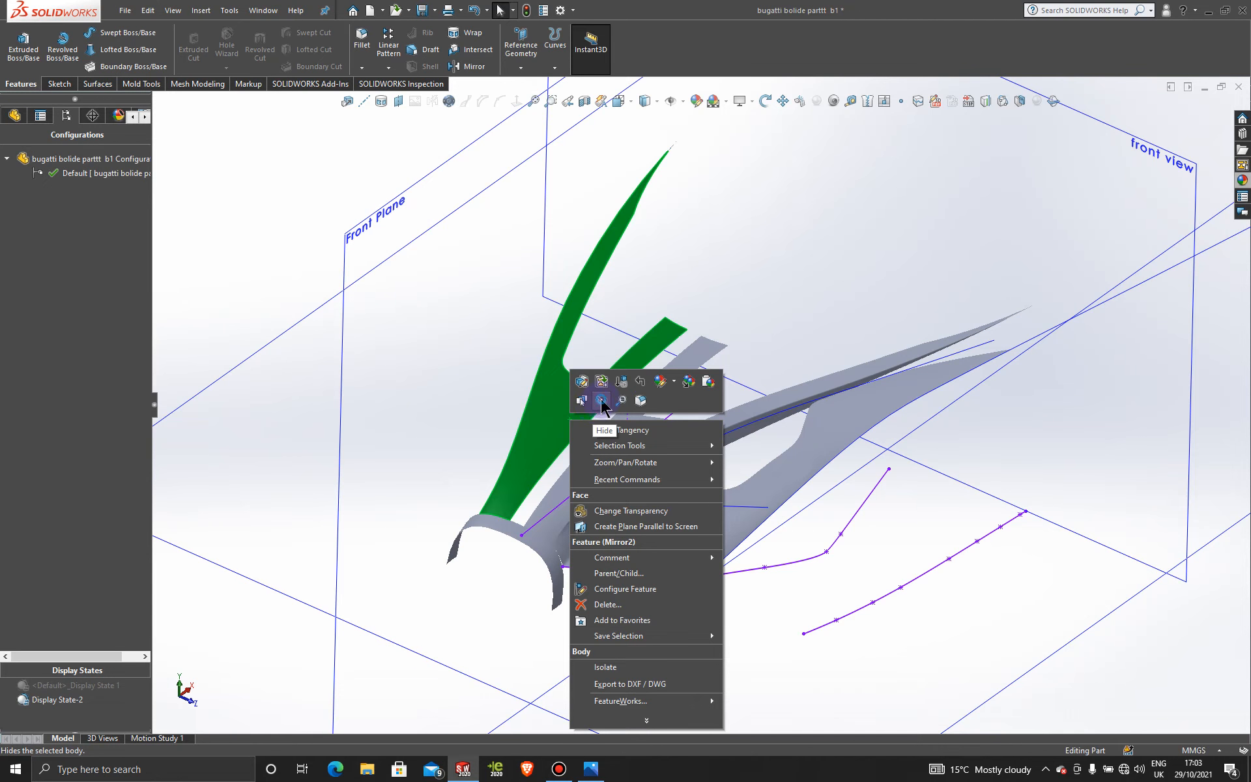
pyautogui.click(601, 401)
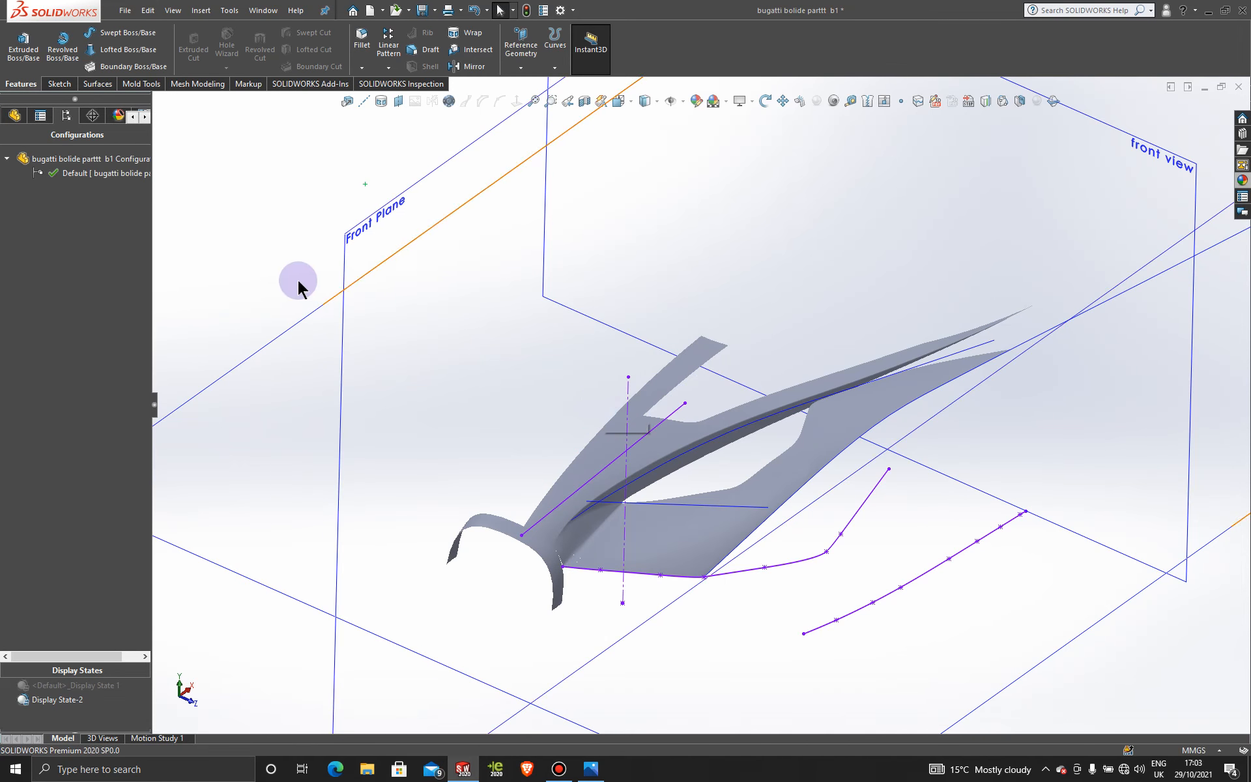
pyautogui.click(464, 71)
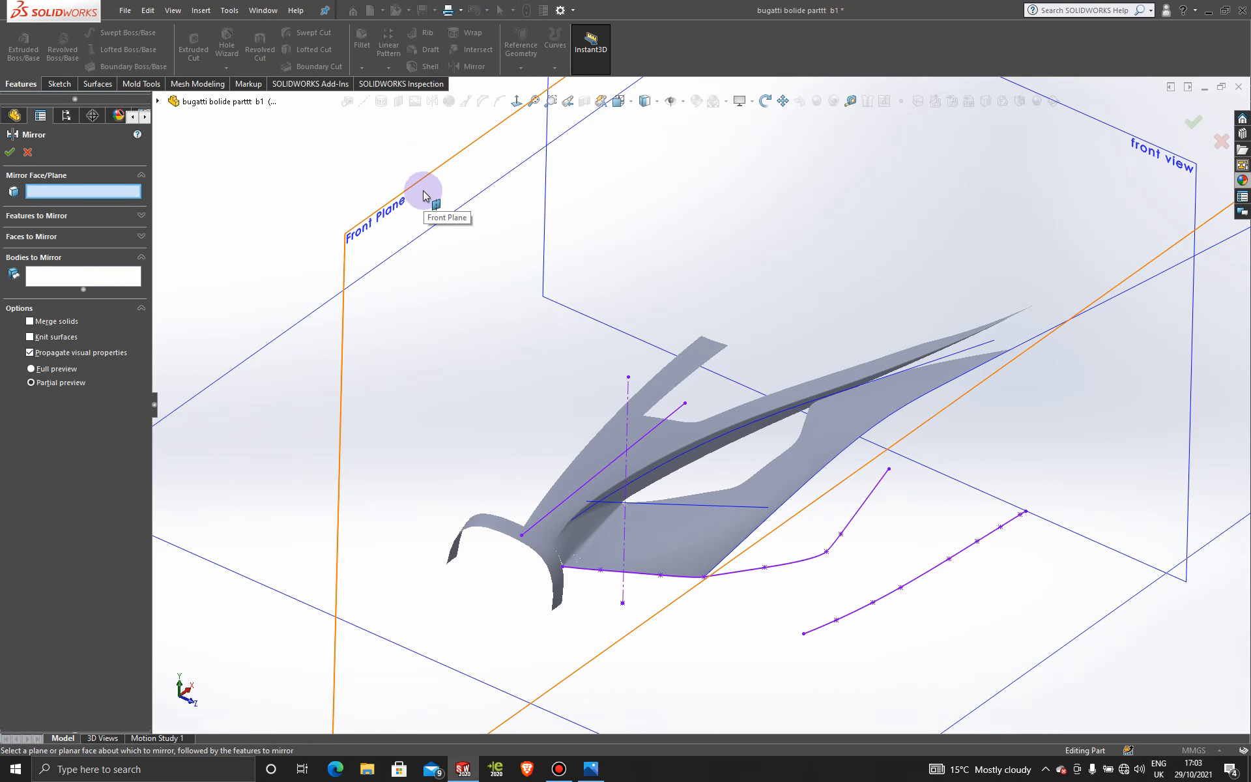
pyautogui.click(424, 196)
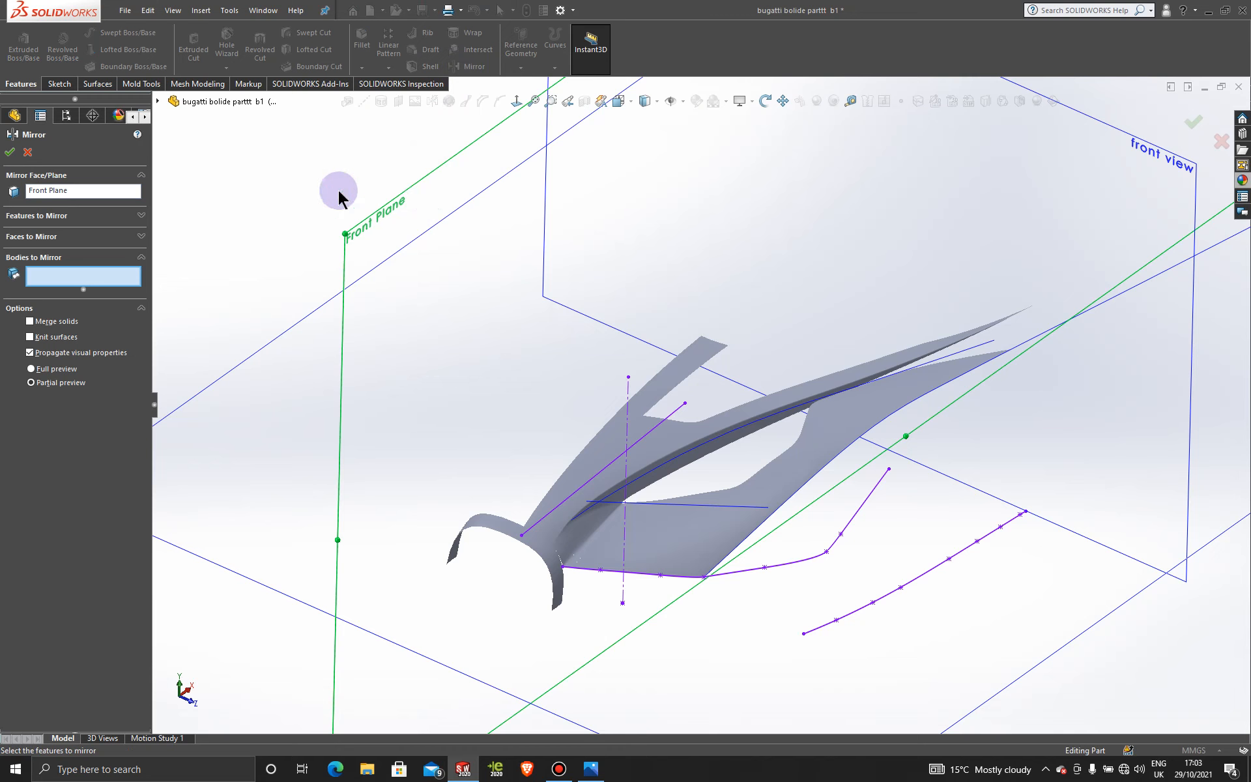
pyautogui.click(839, 427)
pyautogui.click(767, 504)
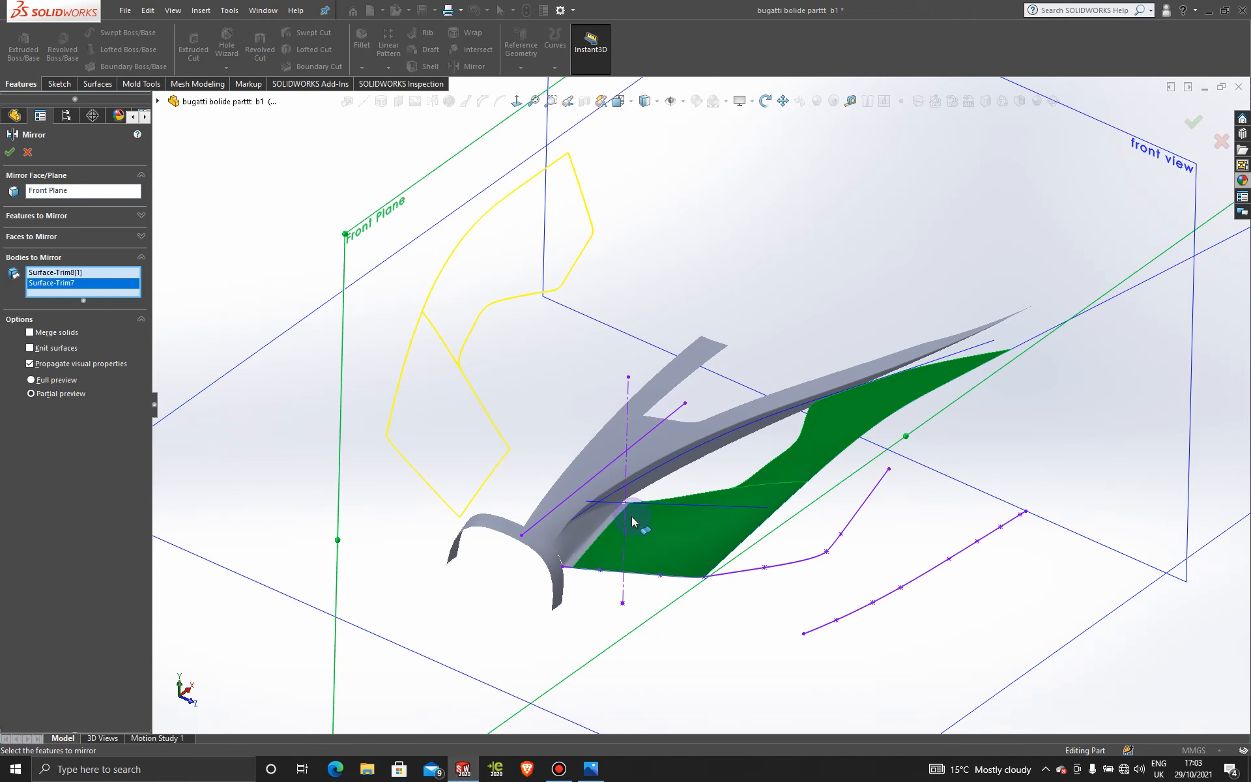
pyautogui.click(600, 520)
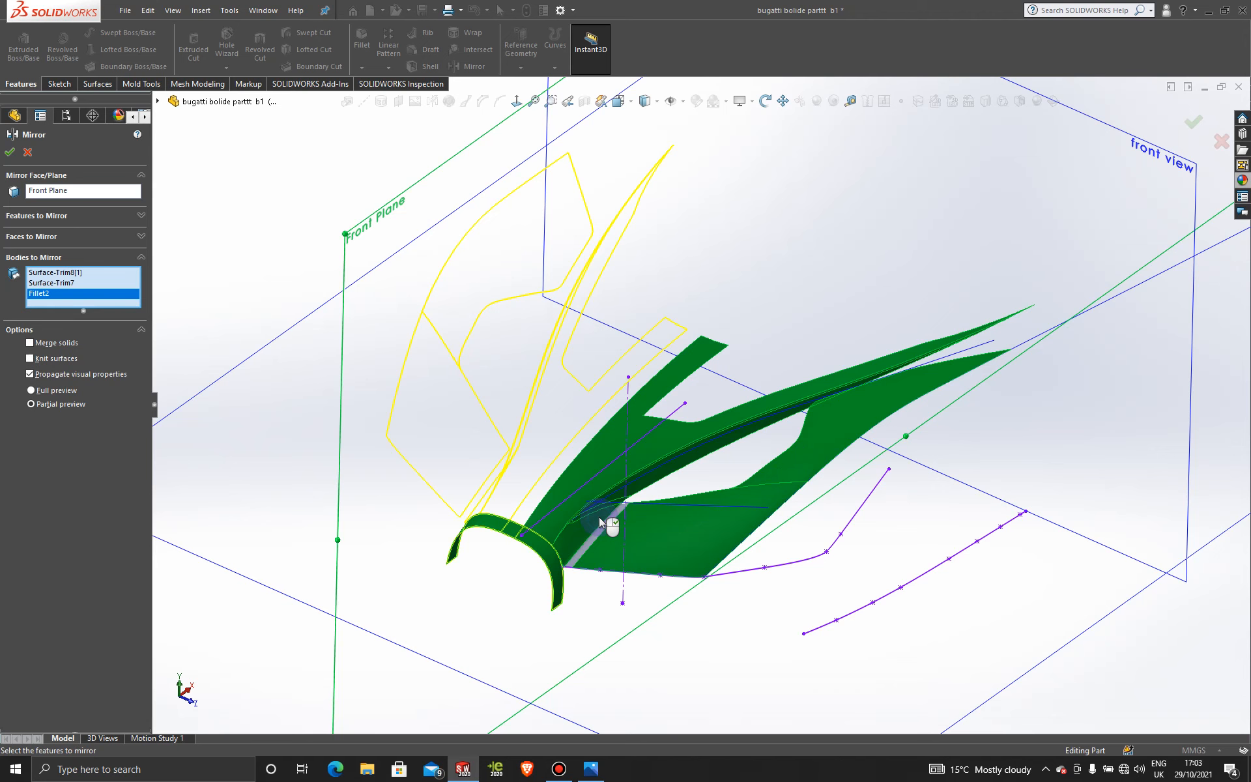
pyautogui.click(600, 520)
pyautogui.click(600, 520)
pyautogui.click(600, 520)
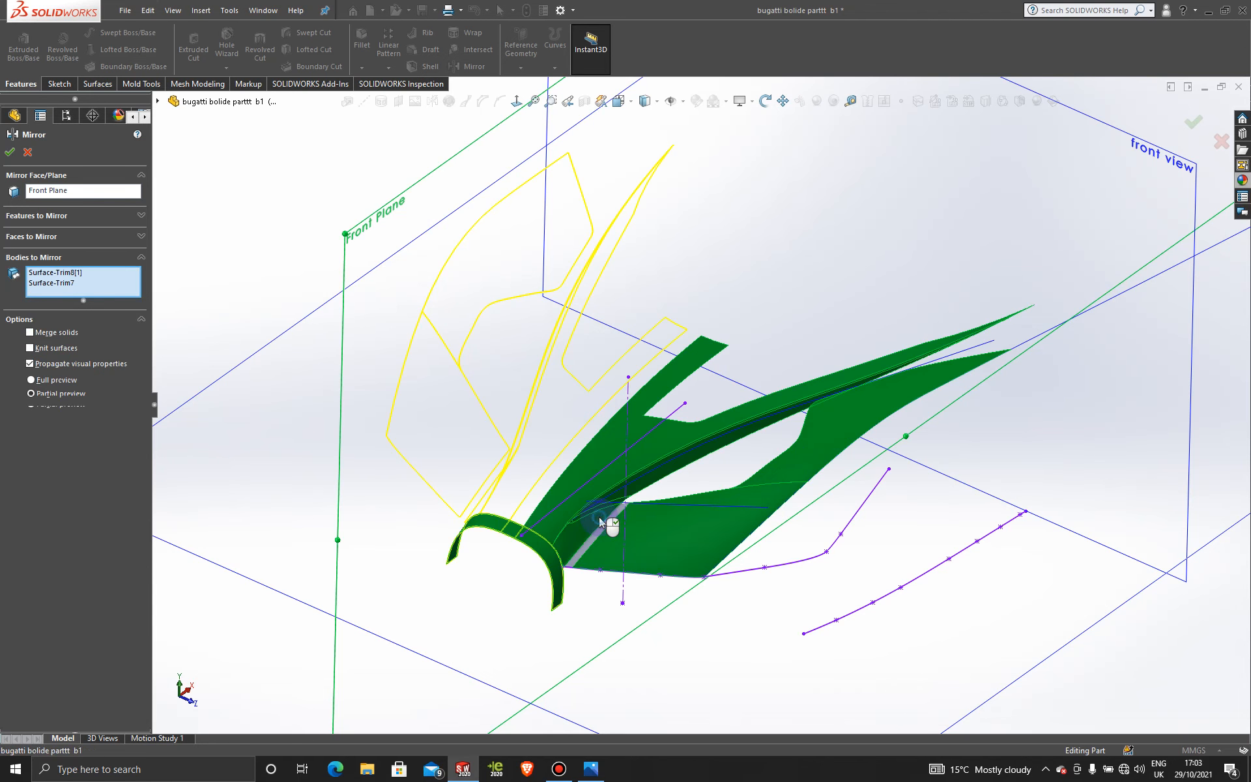
pyautogui.click(27, 151)
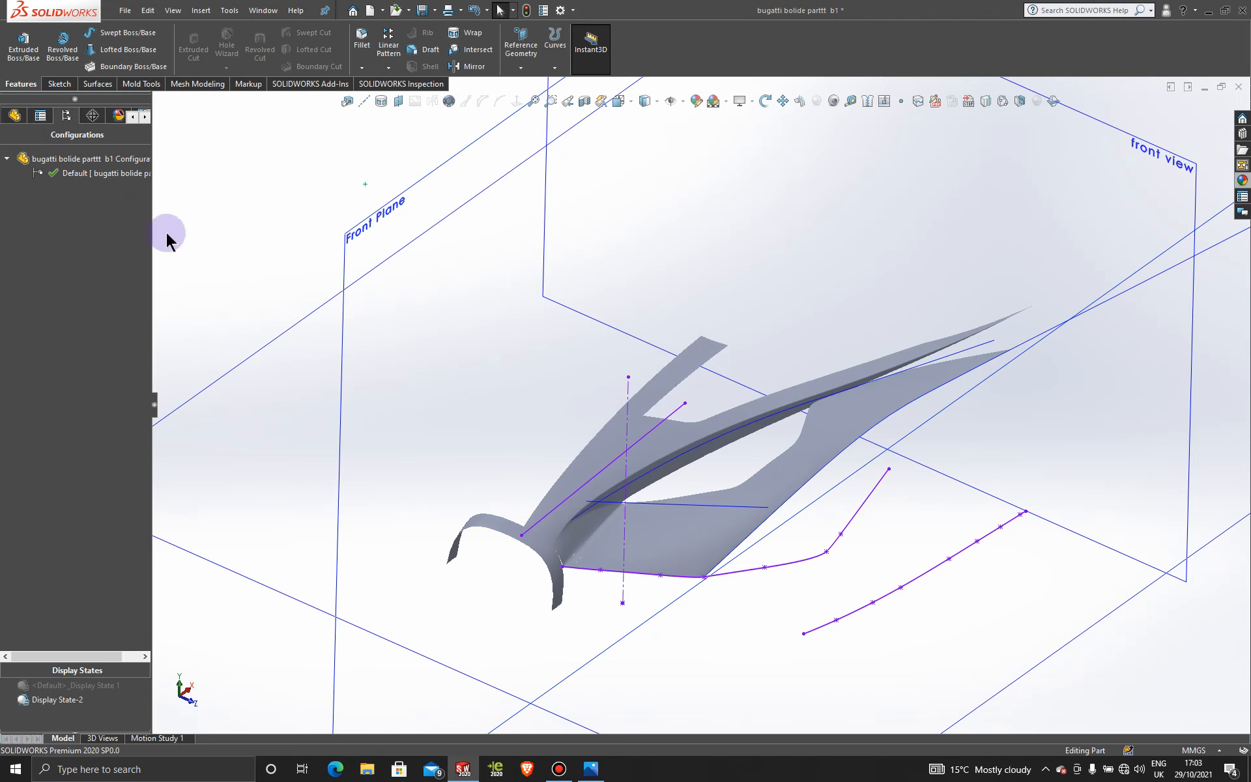
# - Hide the arched nose surface body together with its attached front panel
pyautogui.rightClick(490, 523)
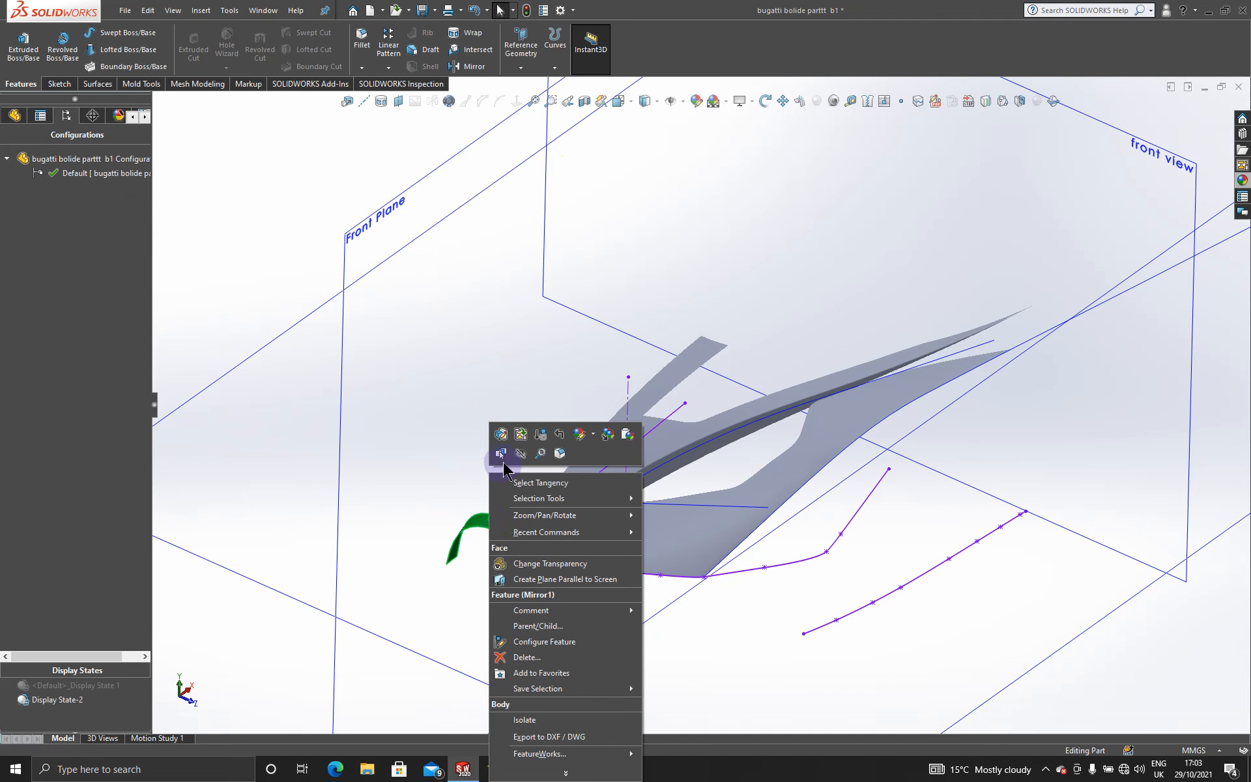
pyautogui.click(502, 455)
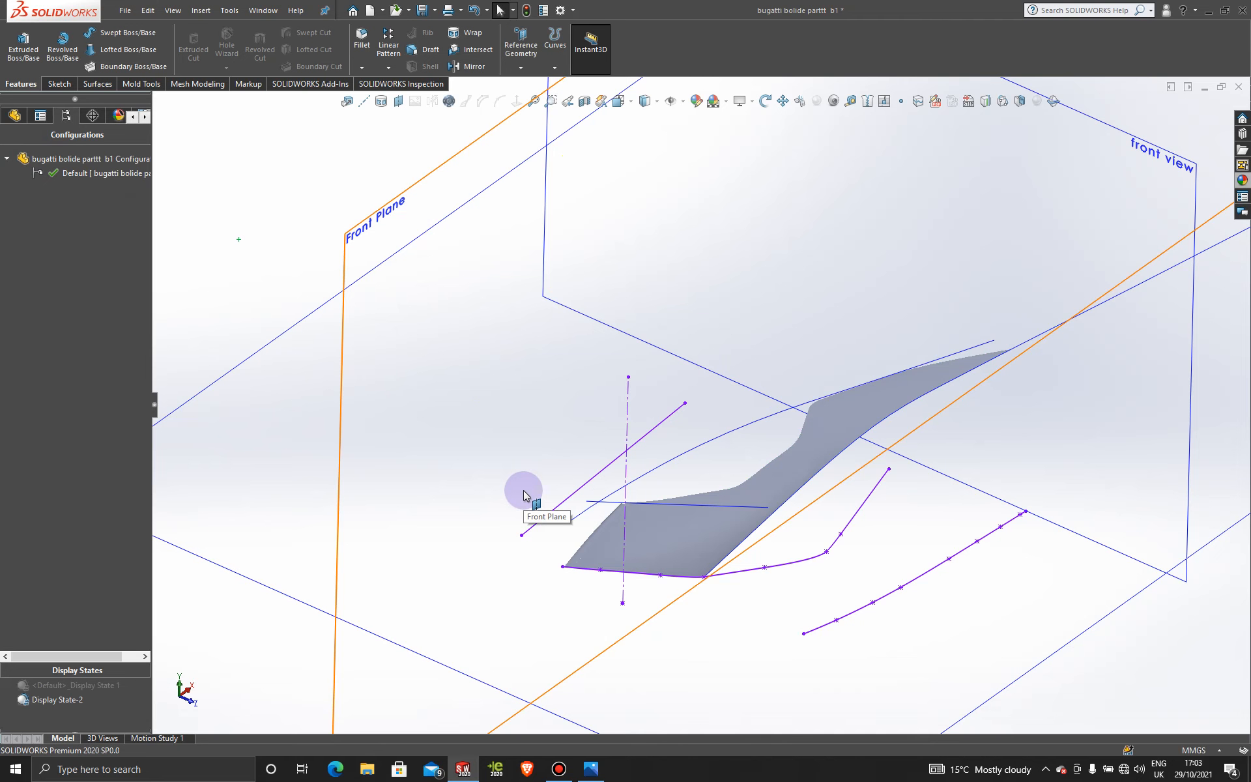
# - Undo hiding the arched nose surface body and show the mirrored front body beyond the centreline again
pyautogui.hotkey('ctrl', 'z')
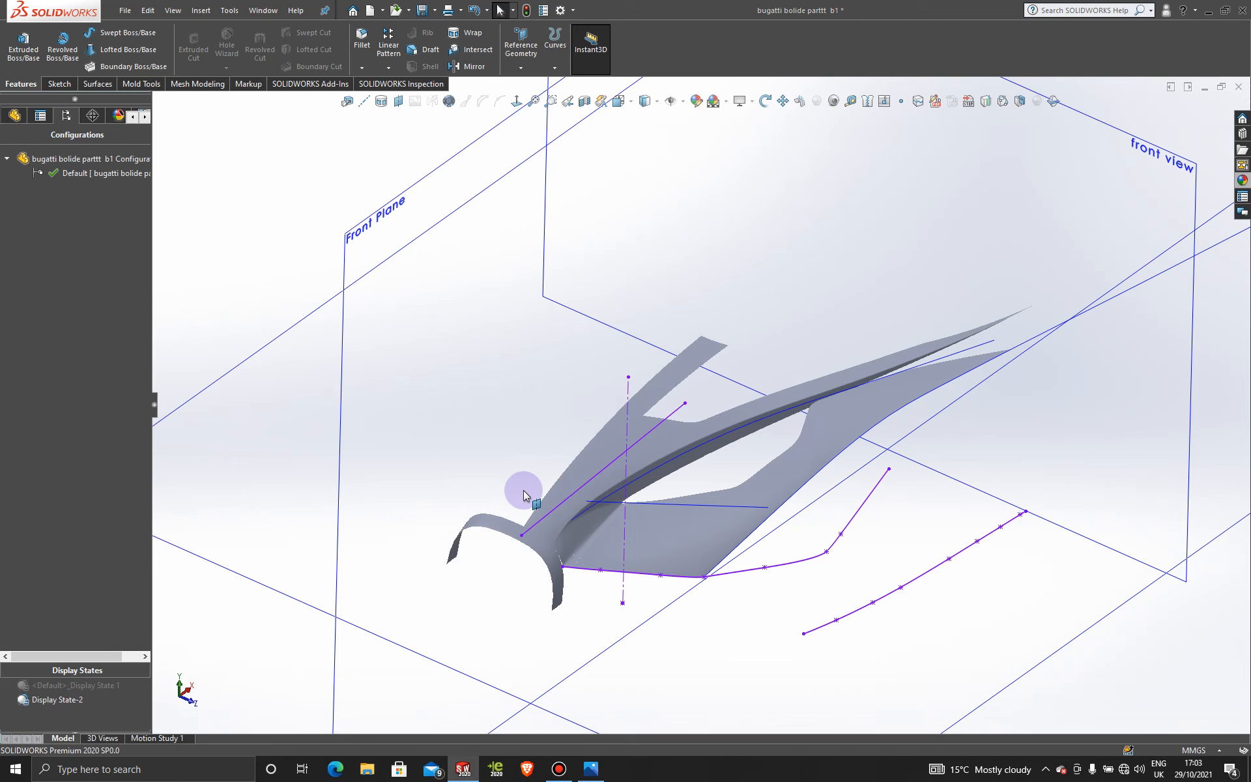
pyautogui.hotkey('shift', 'Tab')
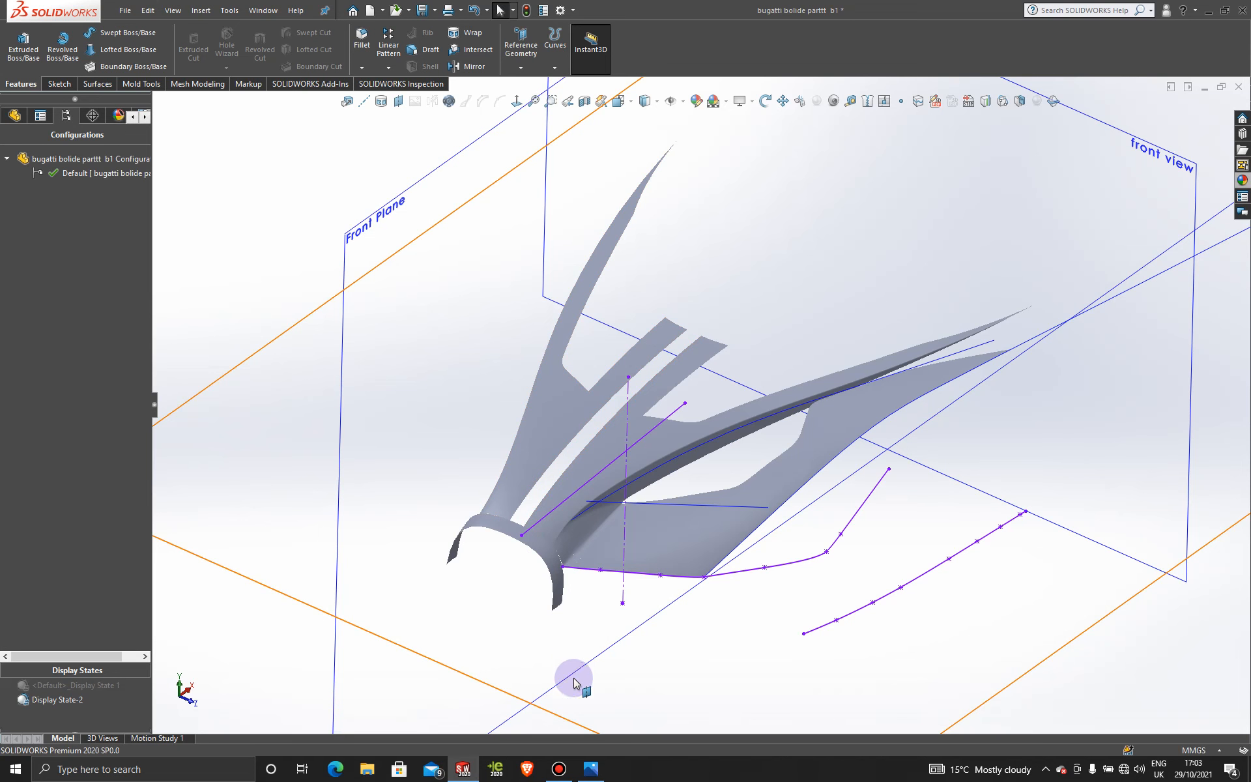
pyautogui.click(562, 769)
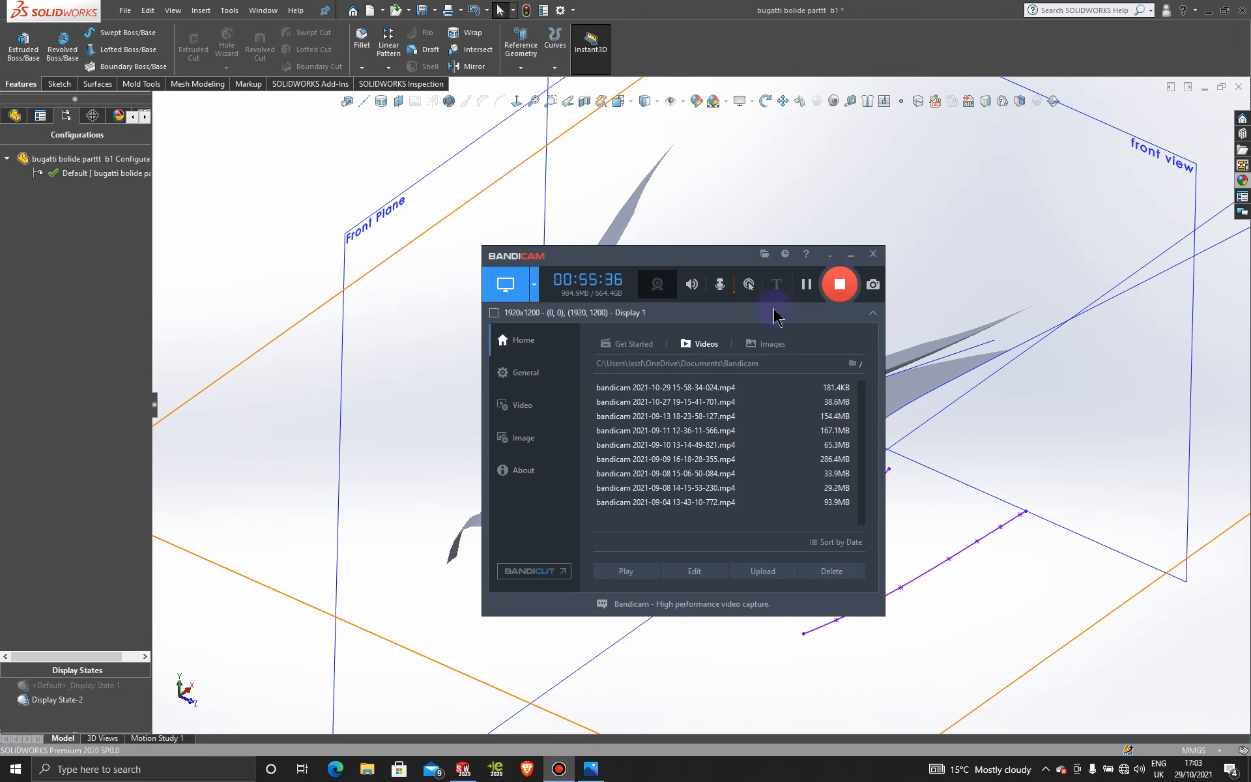
pyautogui.click(807, 287)
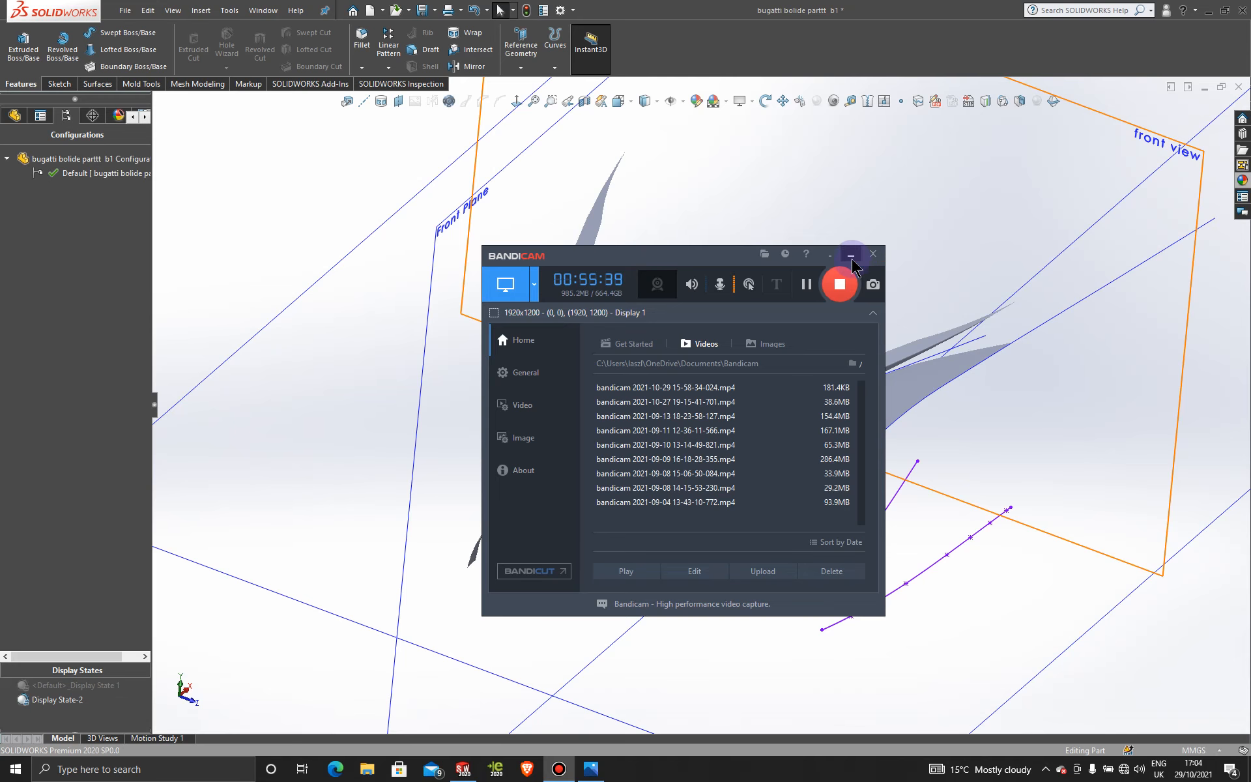
pyautogui.click(851, 254)
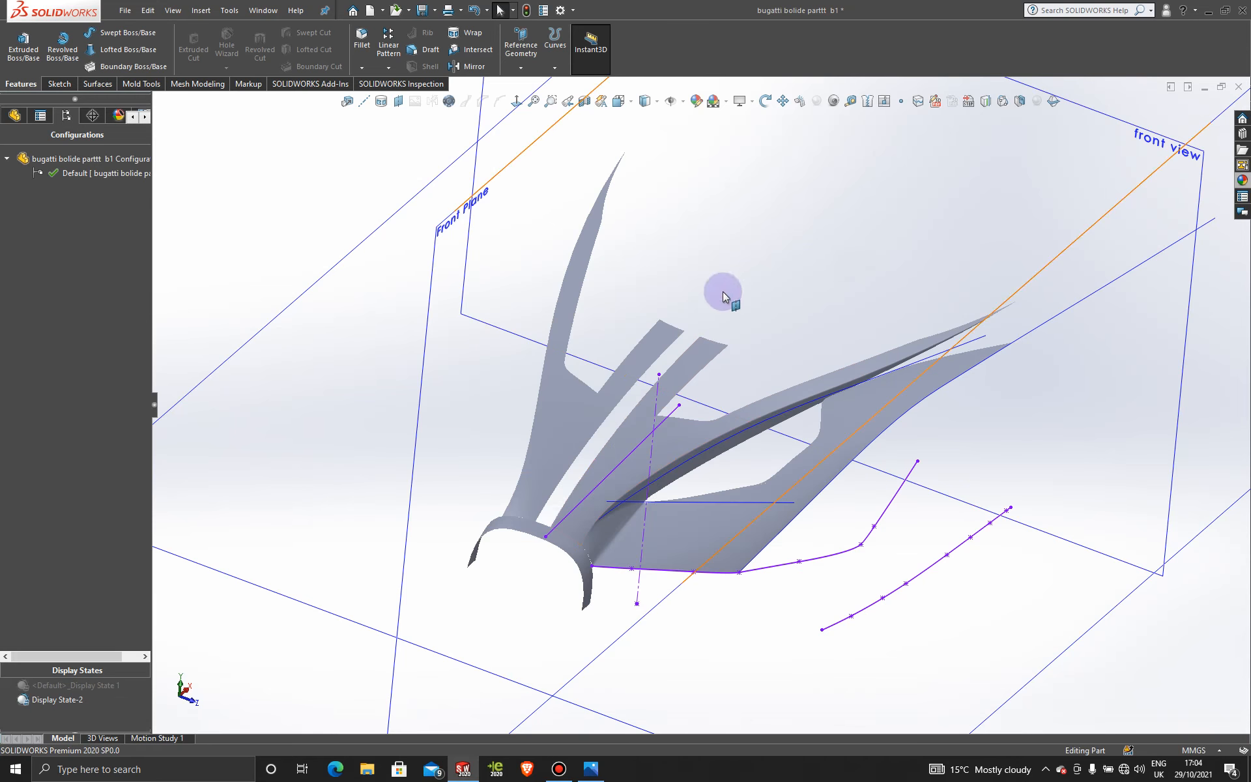
# - Bridge the central gap with a Boundary Surface between the facing inner edges of the front body and its mirrored half
pyautogui.click(98, 85)
pyautogui.click(158, 45)
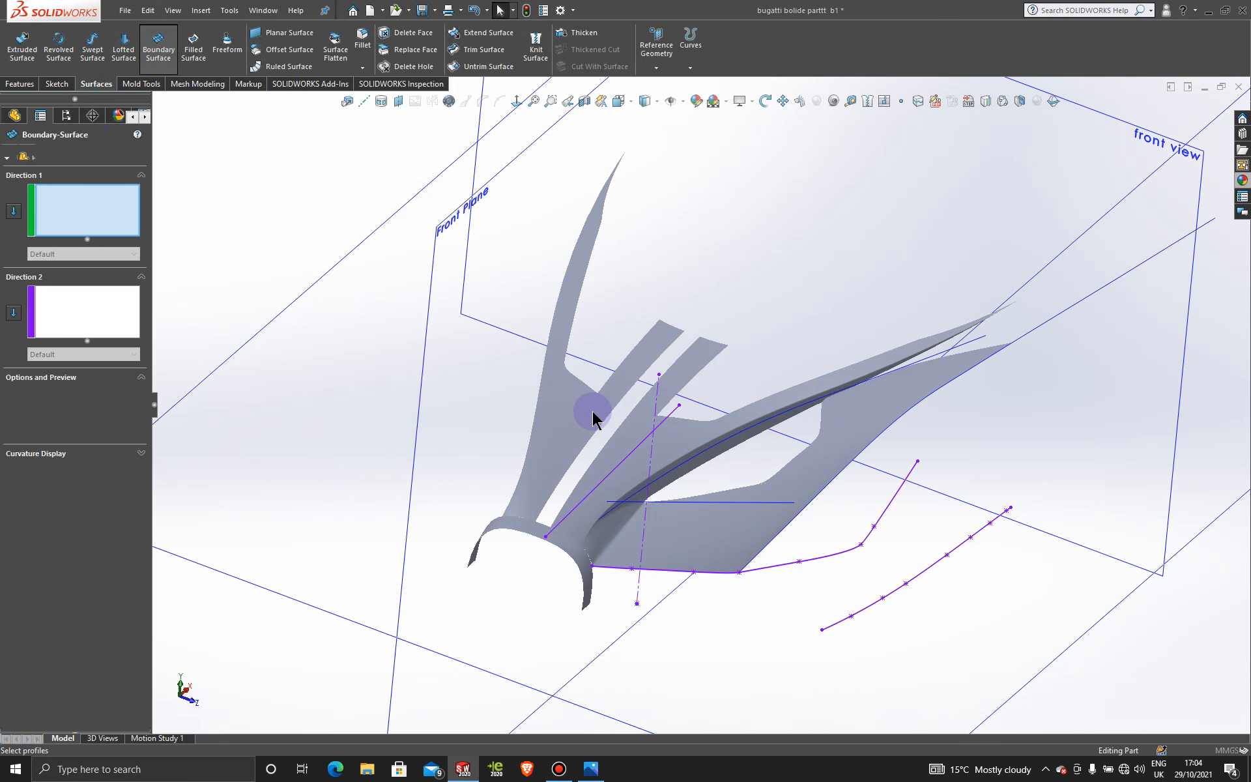
pyautogui.scroll(-4, 593, 412)
pyautogui.click(649, 451)
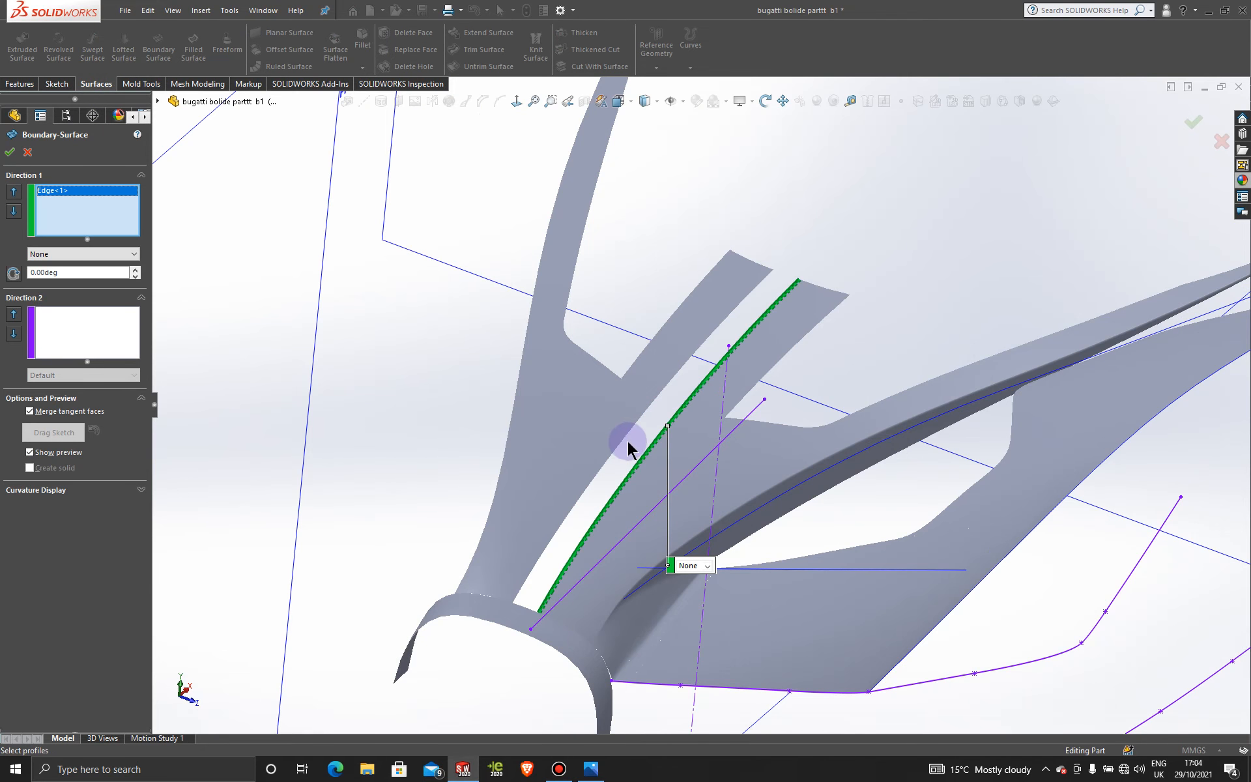
pyautogui.click(623, 444)
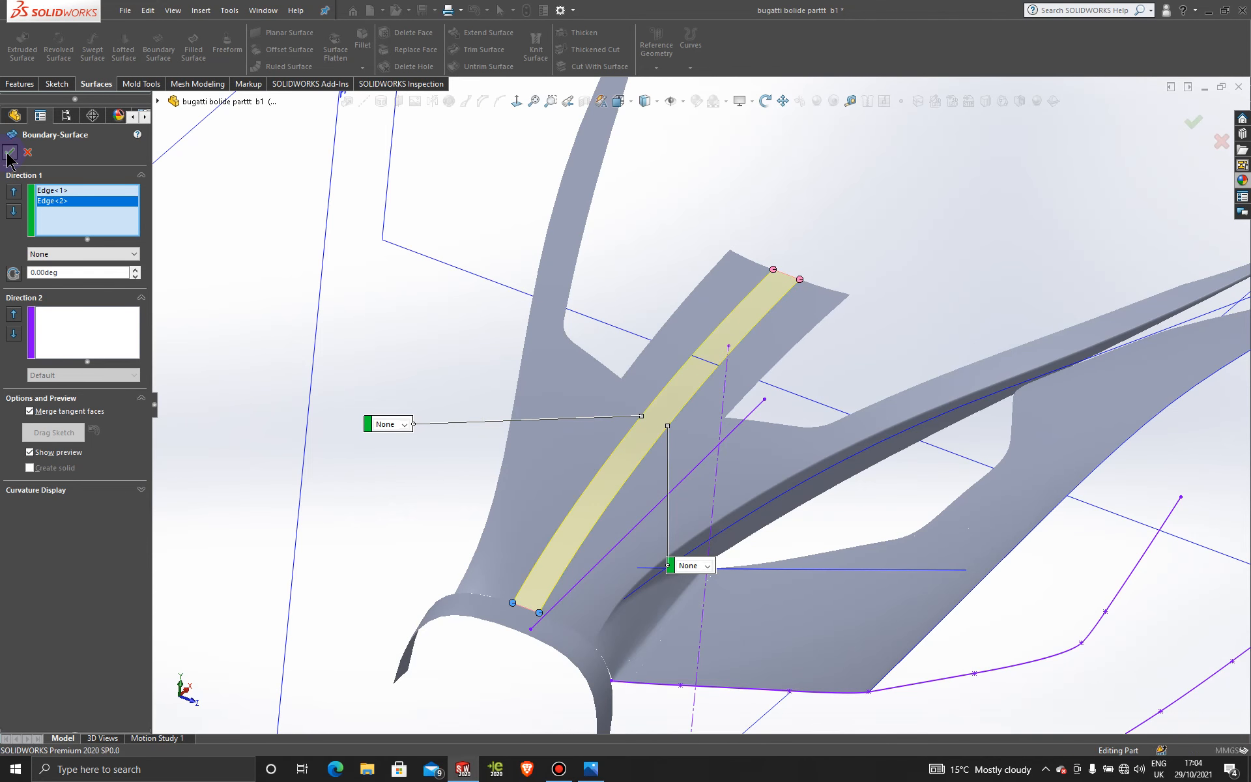
# - Knit the central boundary strip, the filleted front body and its mirrored half into one surface
pyautogui.click(535, 45)
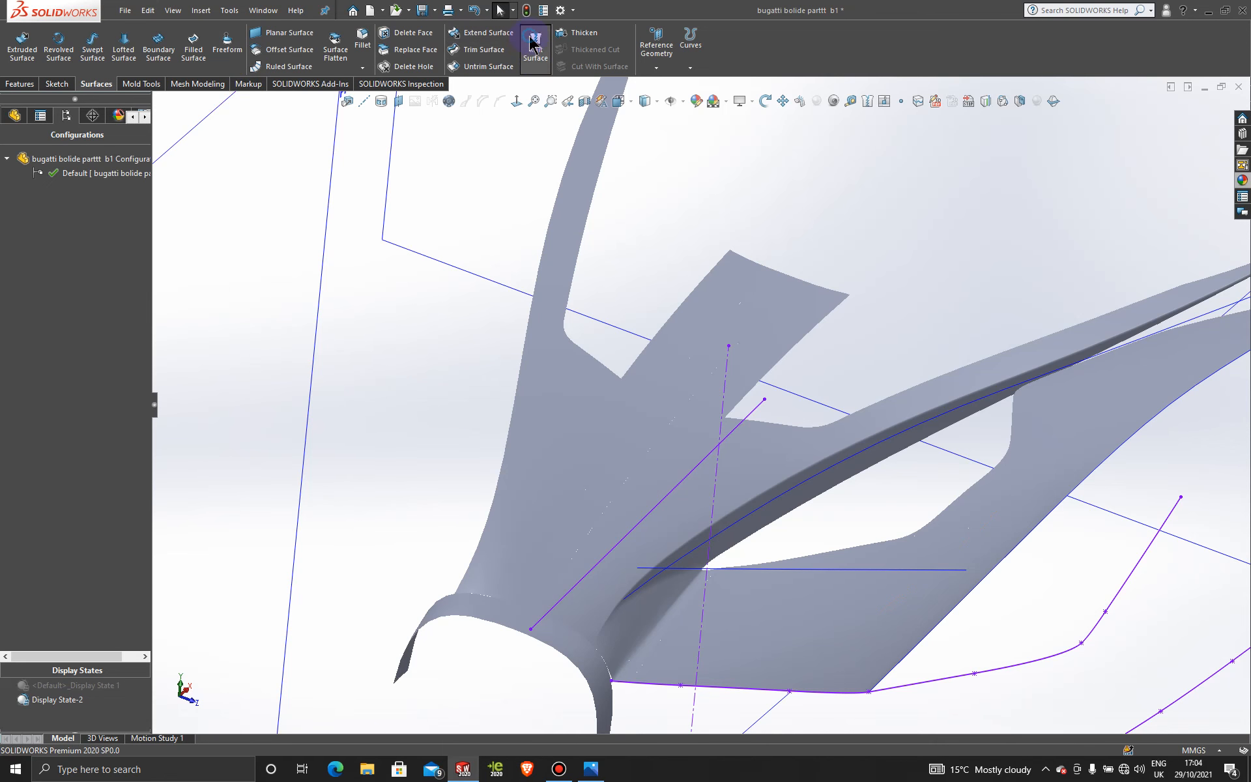
pyautogui.click(639, 591)
pyautogui.click(616, 627)
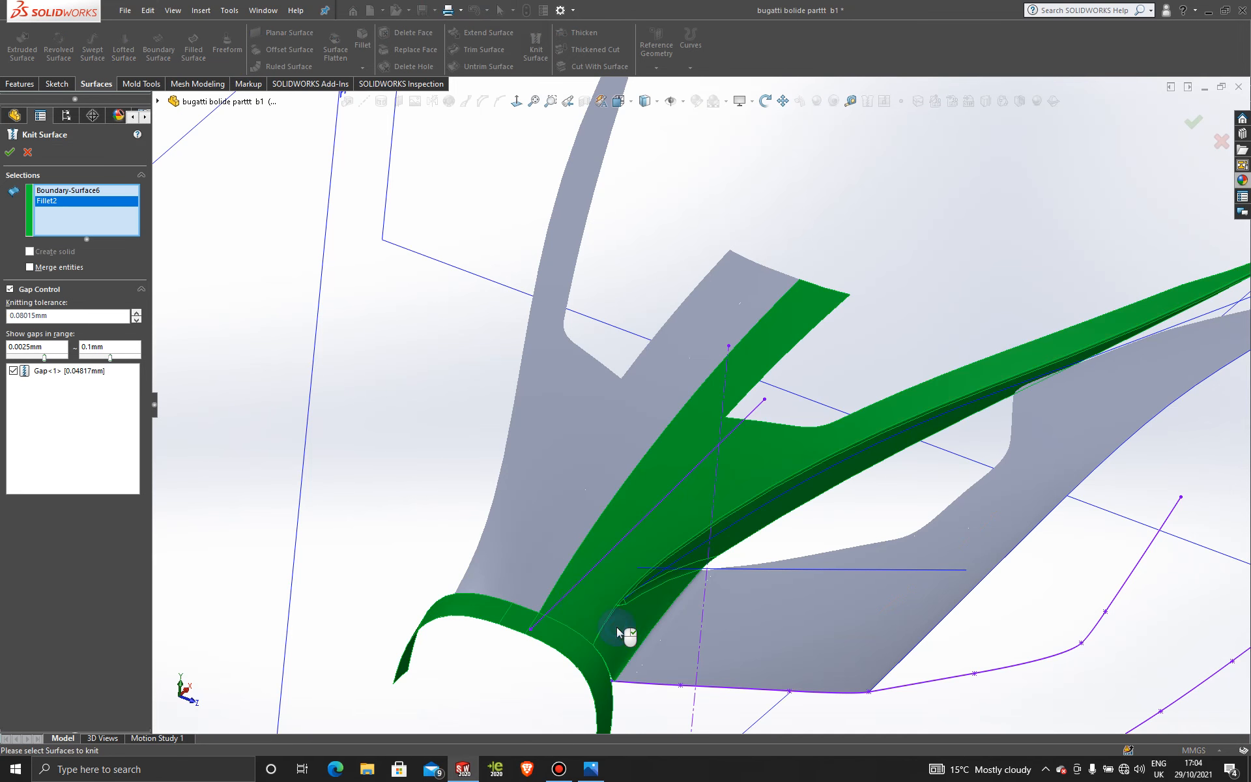
pyautogui.click(543, 557)
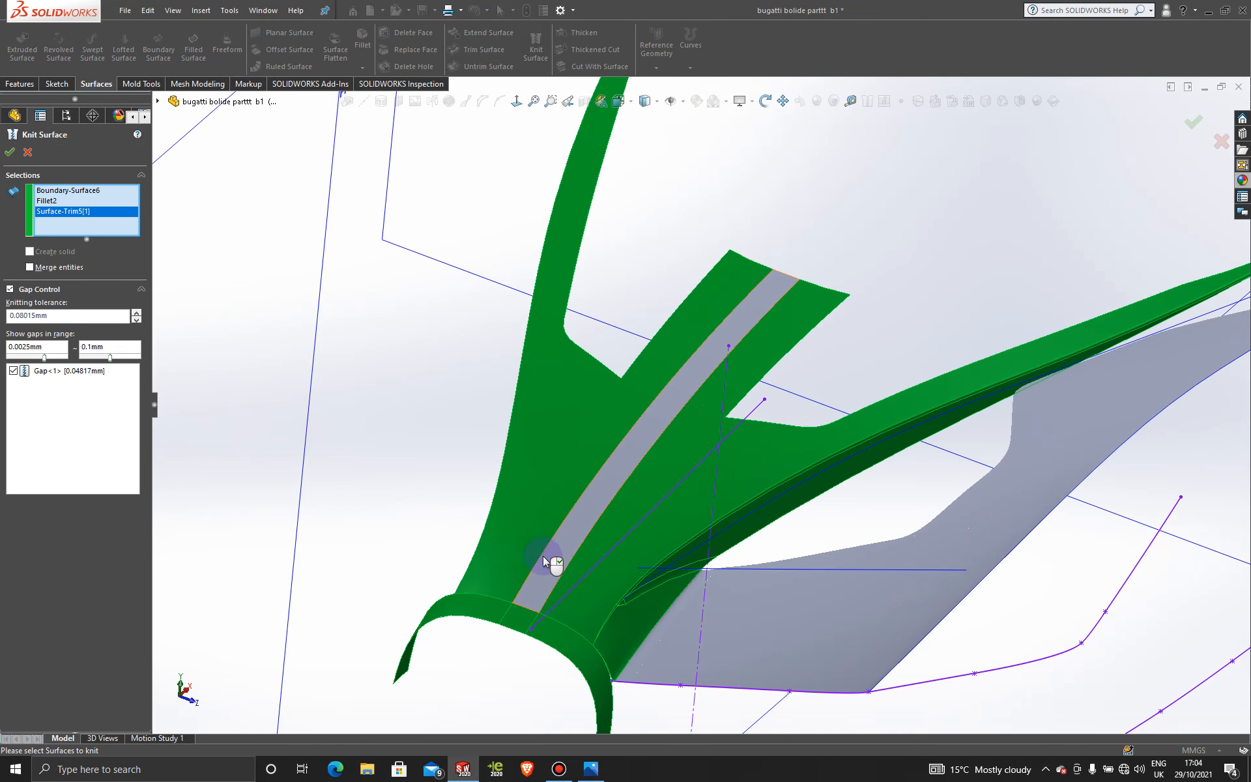
pyautogui.click(10, 153)
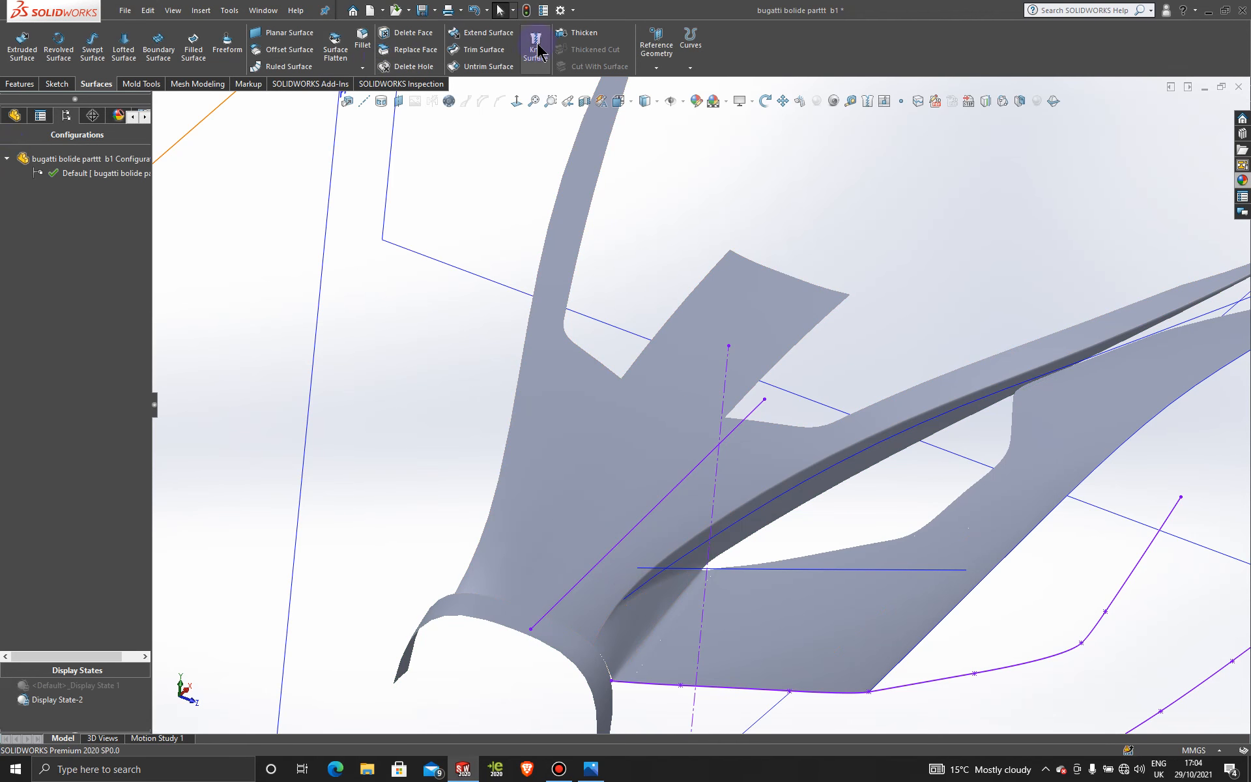
# - On the Top Plane, sketch a horizontal line along the centreline through the origin, extending past both ends of the front body
pyautogui.scroll(5, 626, 405)
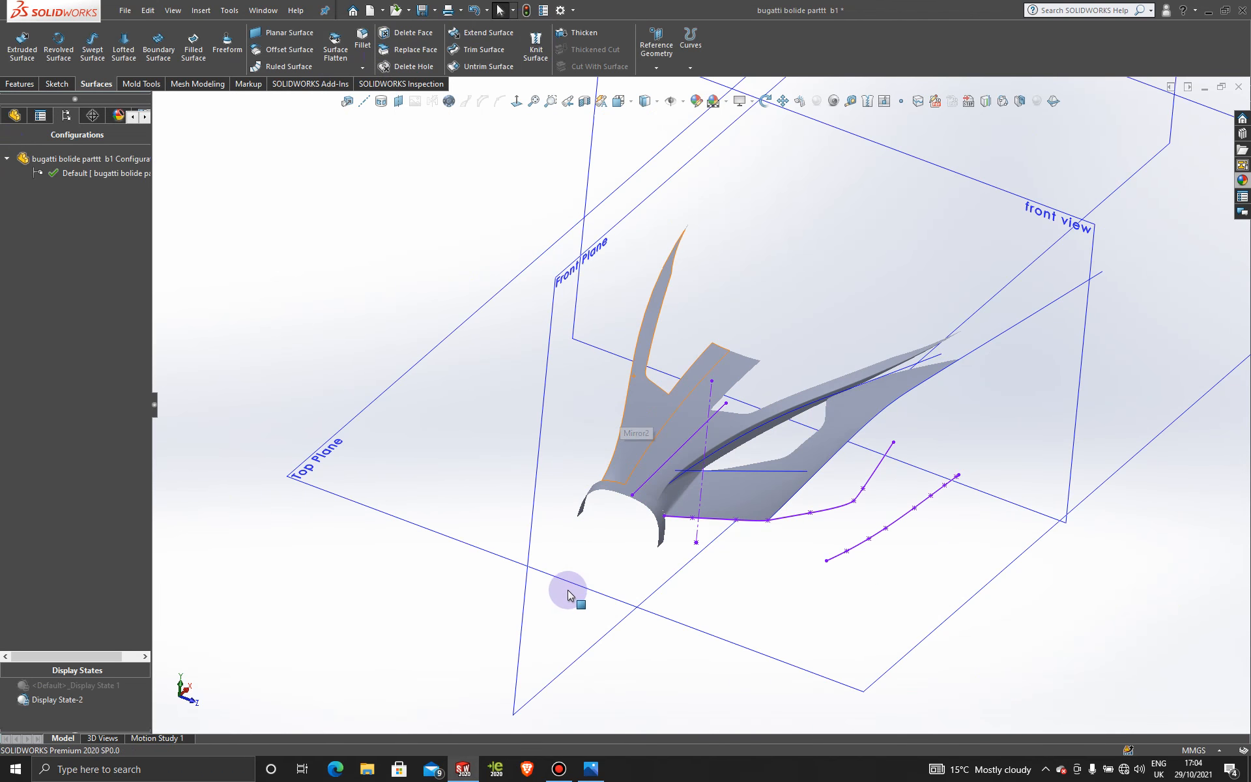
pyautogui.click(337, 449)
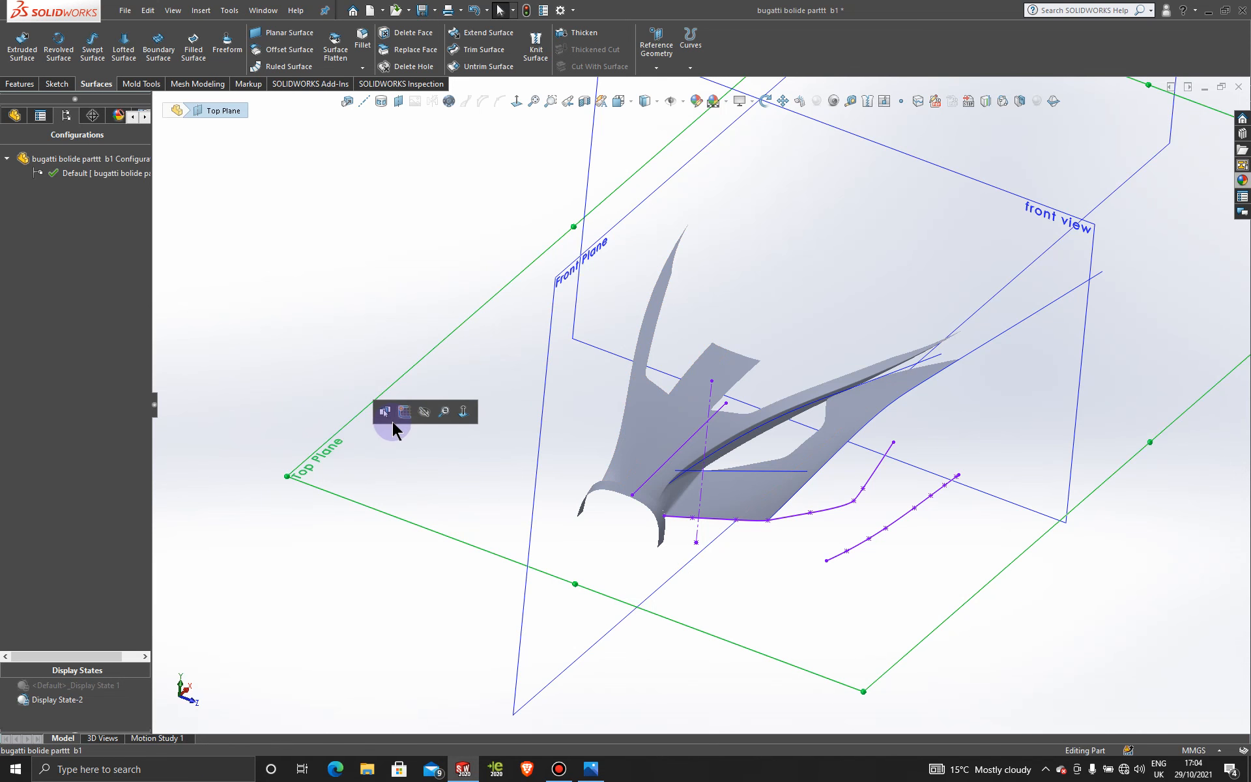
pyautogui.click(403, 411)
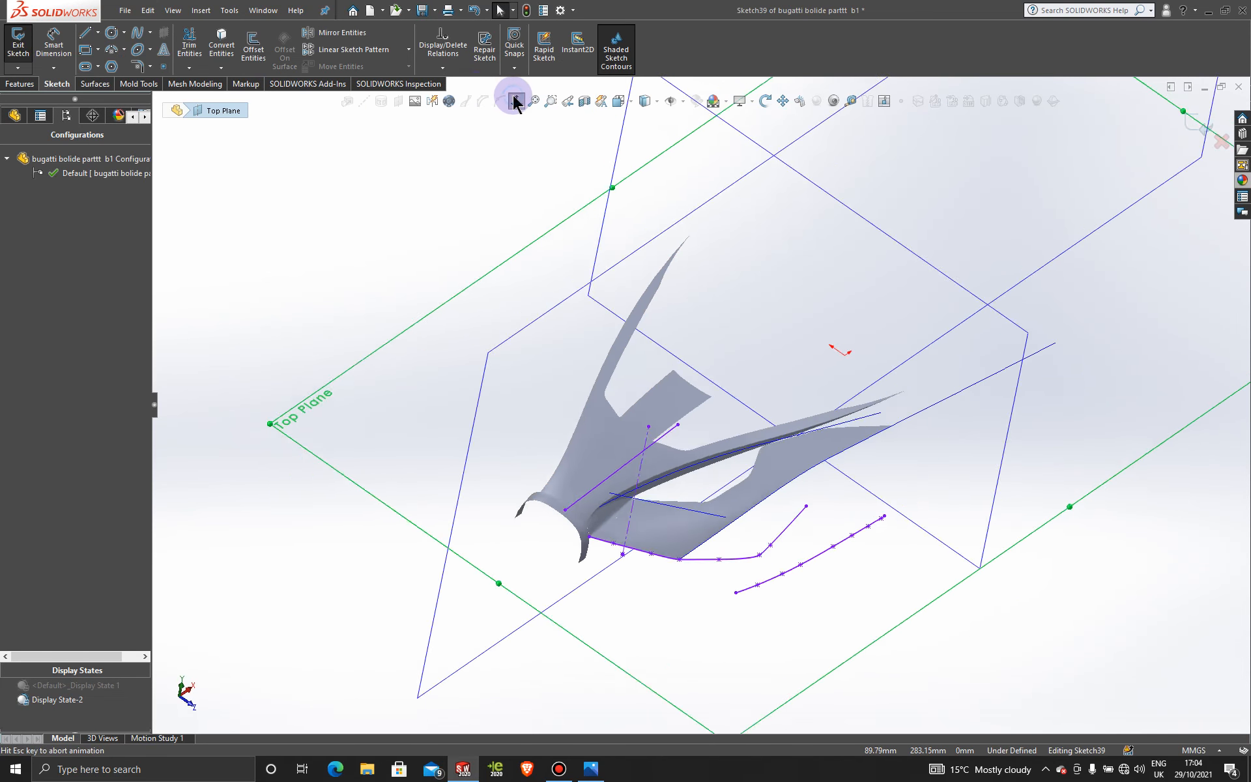
pyautogui.scroll(-4, 560, 346)
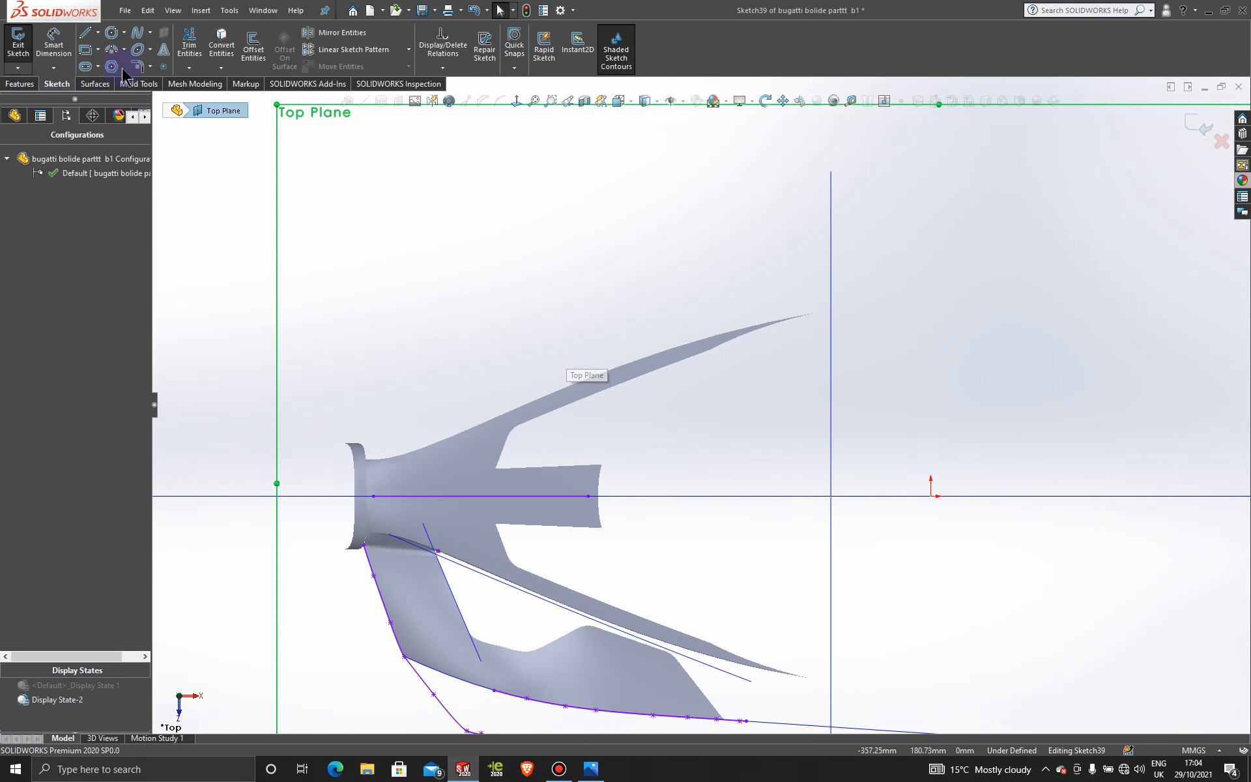
pyautogui.click(85, 33)
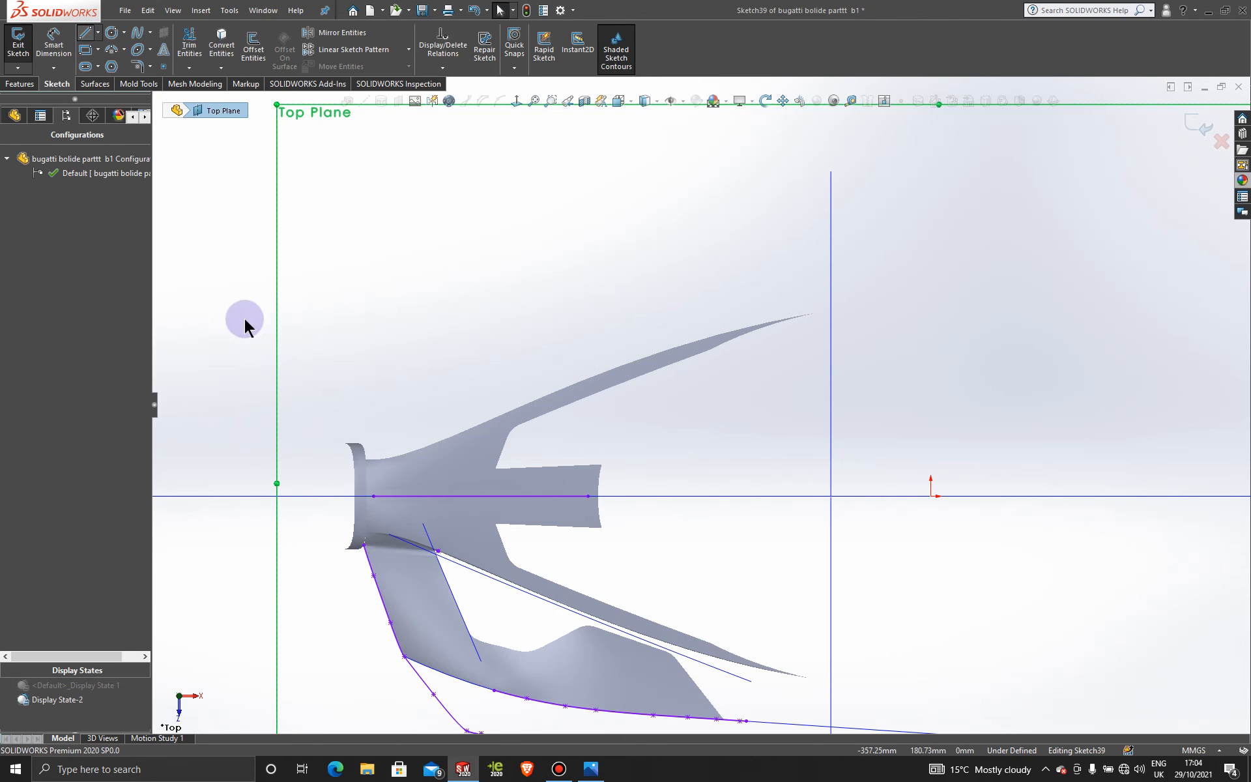
pyautogui.click(308, 497)
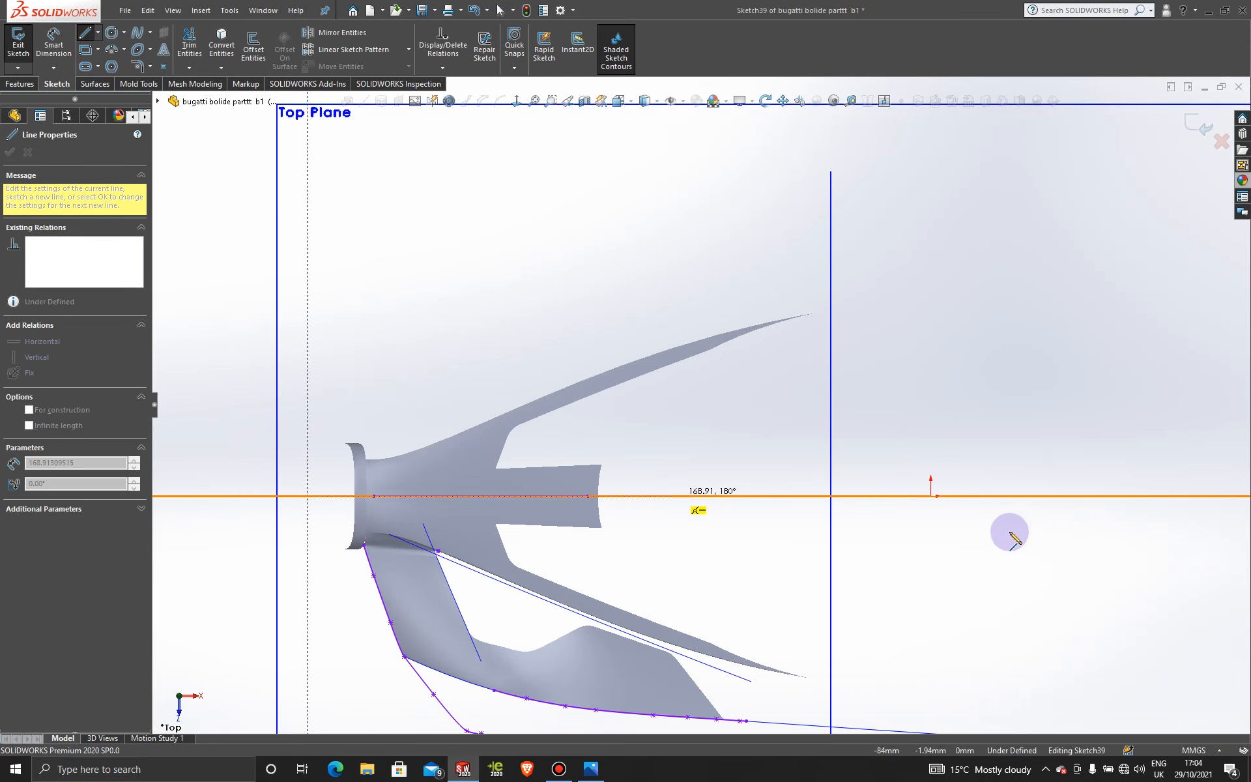
pyautogui.click(991, 497)
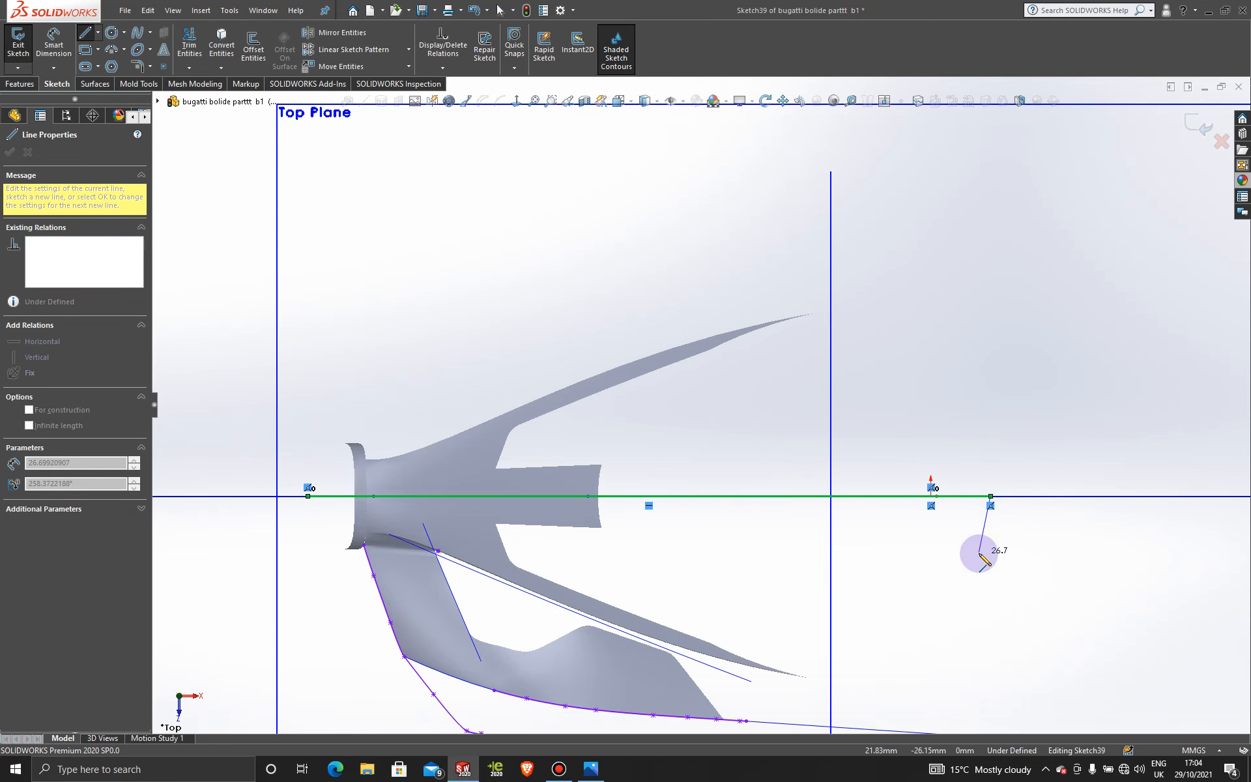
pyautogui.press('Escape')
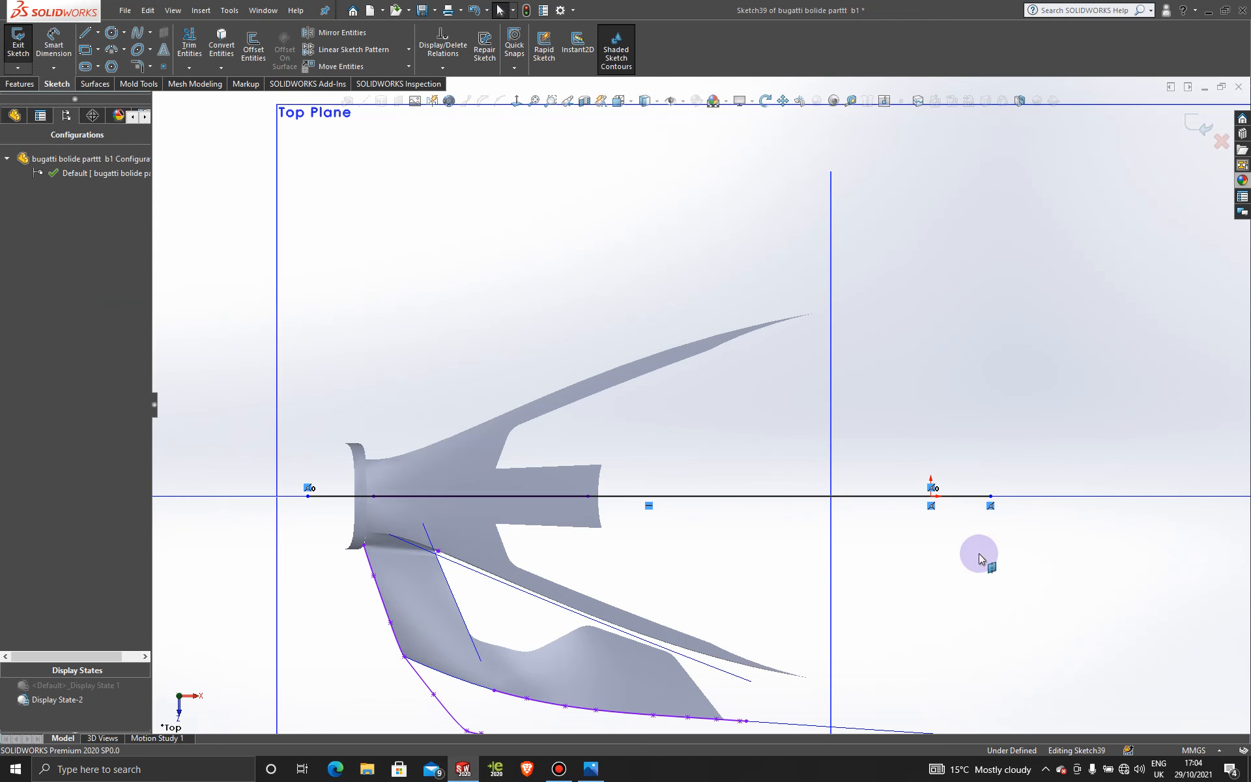
# - Trim the knitted front body with the centreline sketch, removing the mirrored half
pyautogui.click(85, 84)
pyautogui.click(483, 51)
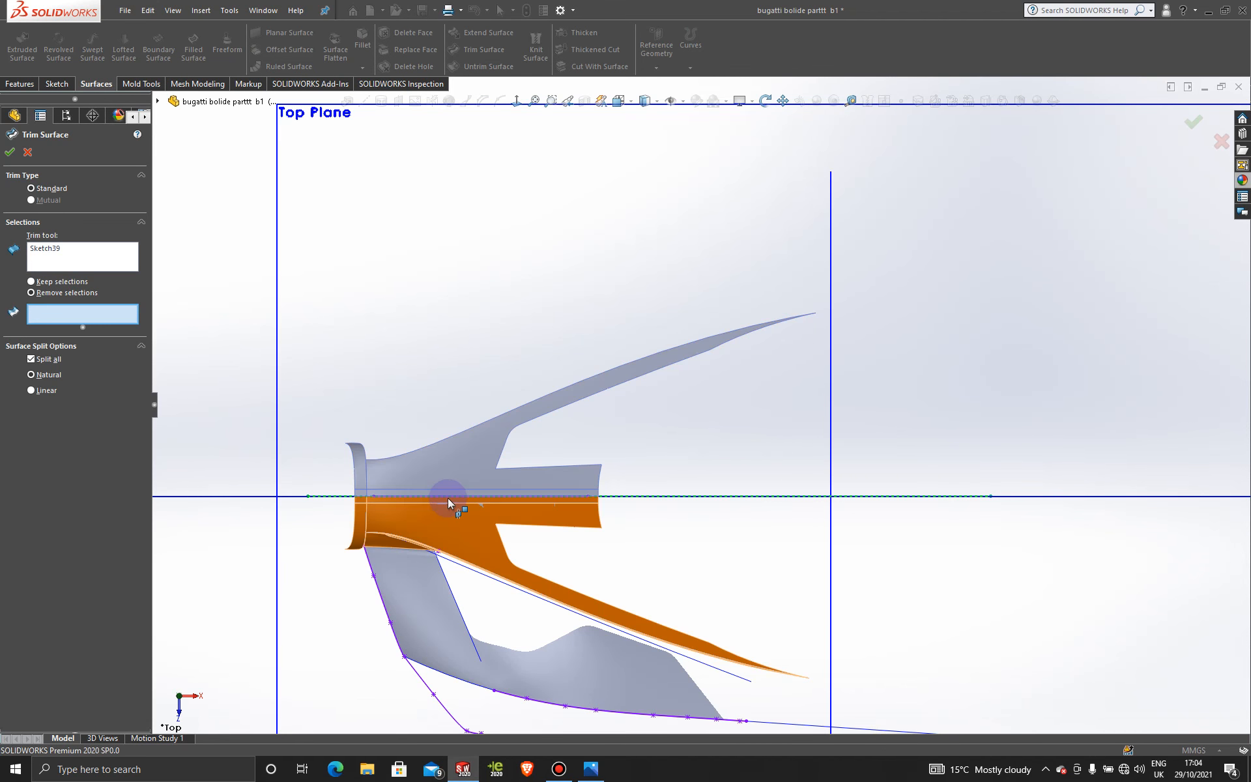
pyautogui.click(461, 452)
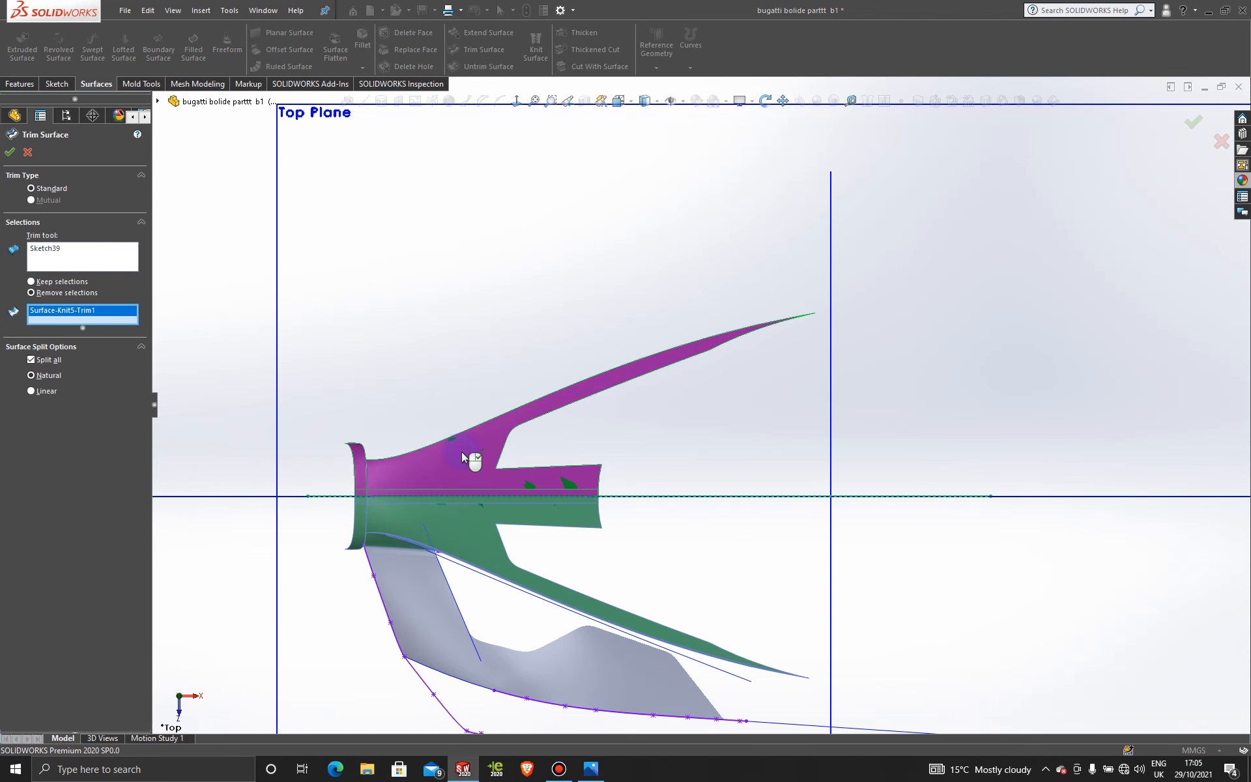
pyautogui.click(9, 153)
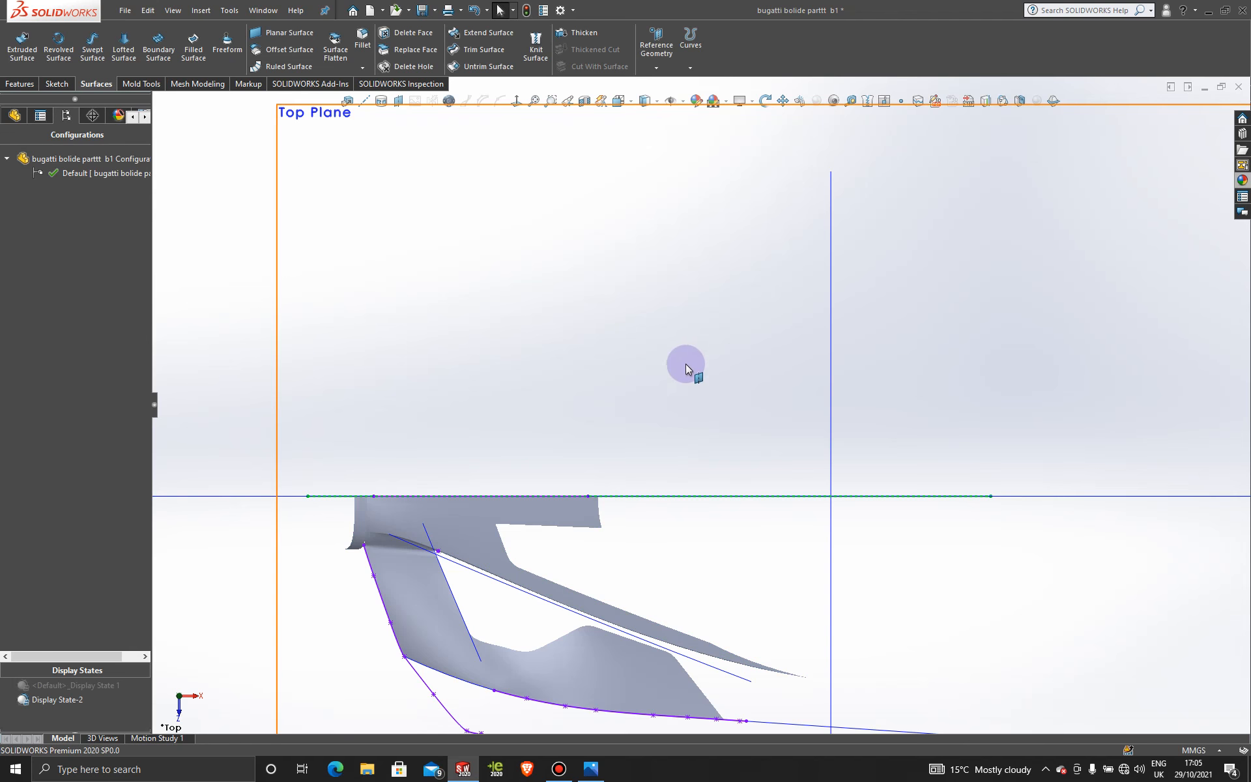
# - Try to mirror the trimmed front body, the two trimmed side surfaces and the narrow connecting strip about the Top Plane
pyautogui.moveTo(645, 584)
pyautogui.mouseDown(button='middle')
pyautogui.moveTo(614, 561)
pyautogui.moveTo(623, 439)
pyautogui.moveTo(667, 430)
pyautogui.moveTo(581, 609)
pyautogui.moveTo(558, 483)
pyautogui.moveTo(663, 503)
pyautogui.mouseUp(button='middle')
pyautogui.scroll(-5, 724, 587)
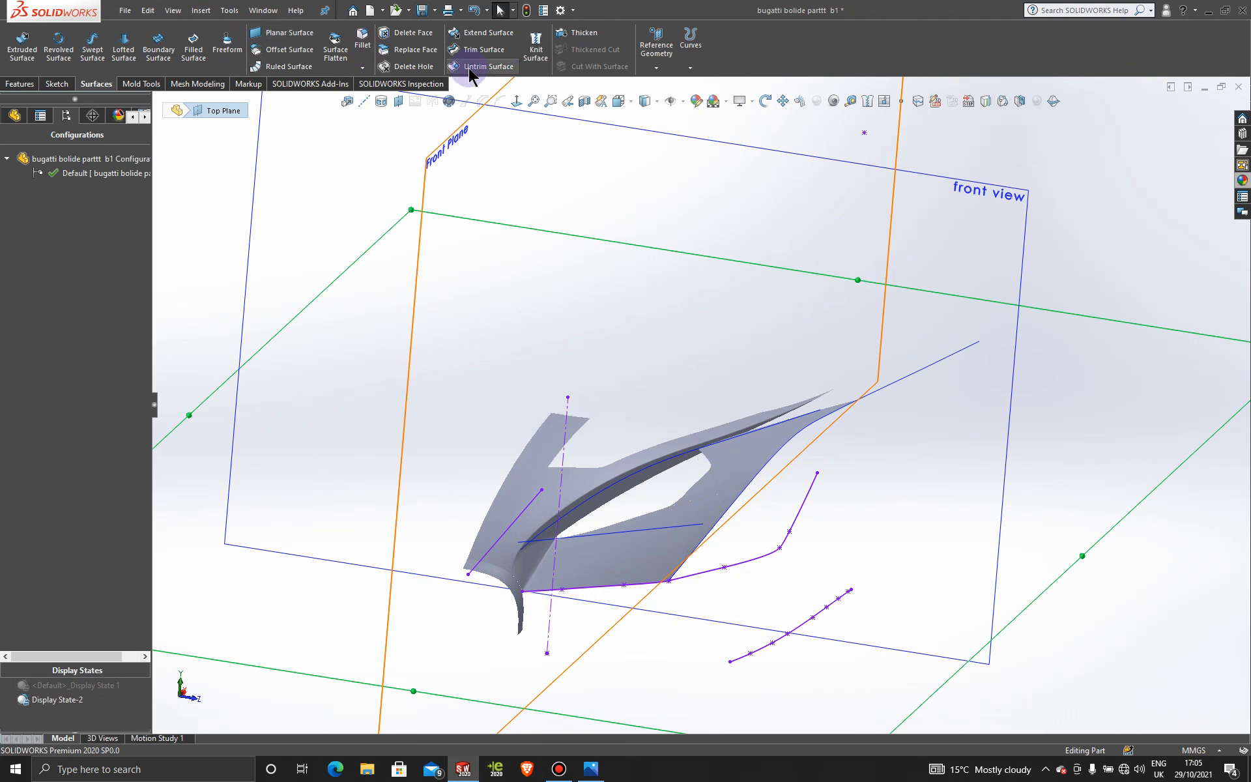
pyautogui.click(19, 84)
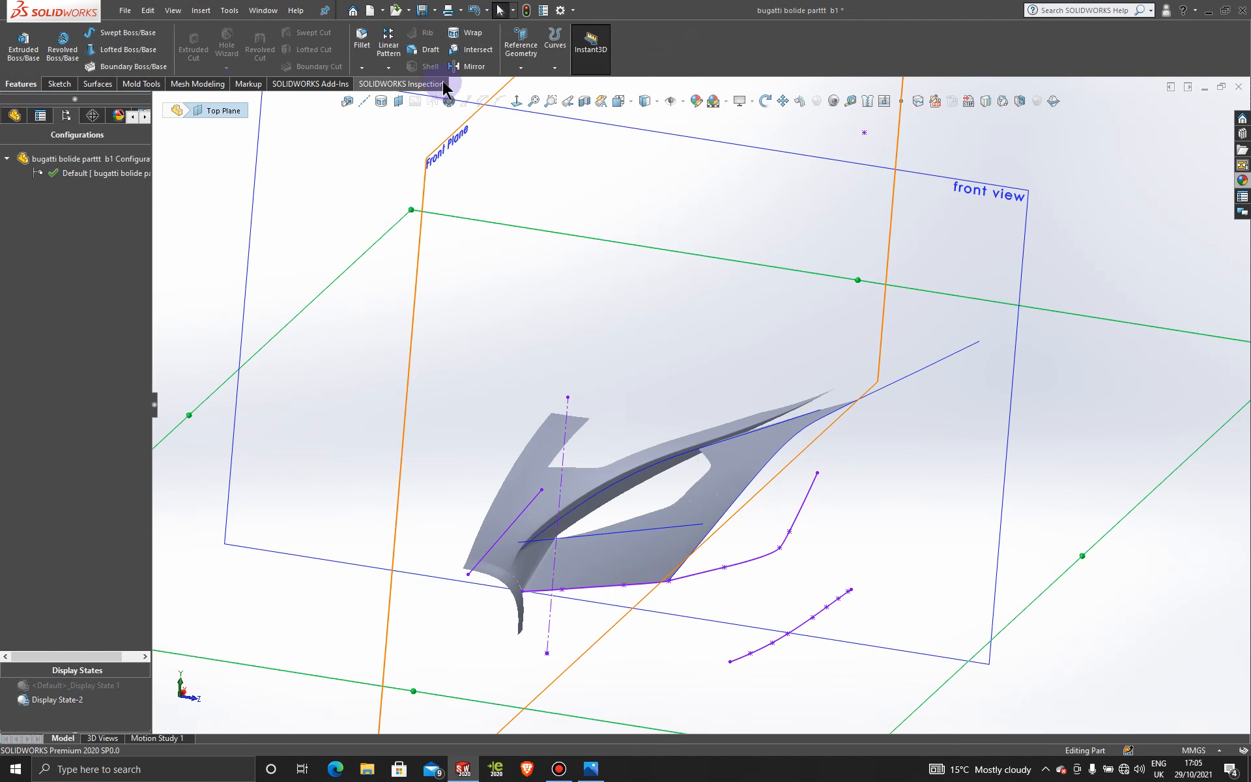
pyautogui.click(488, 69)
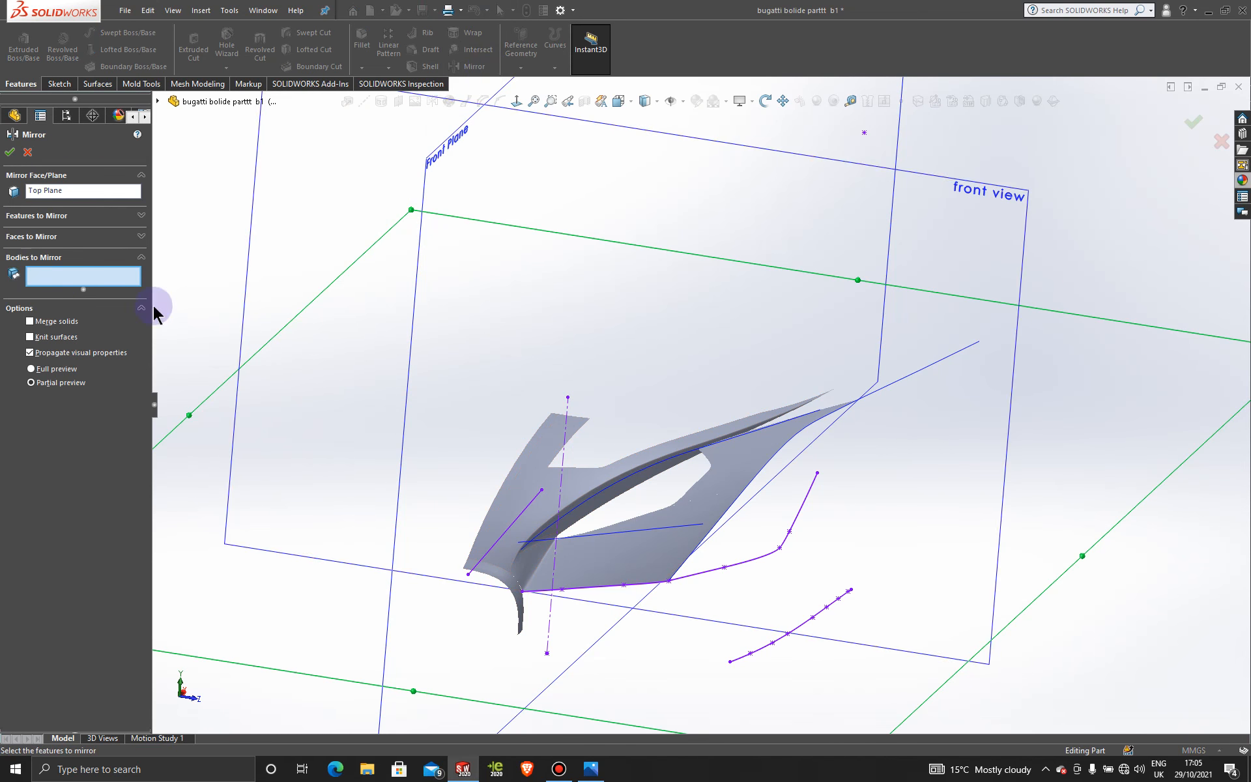
pyautogui.click(535, 484)
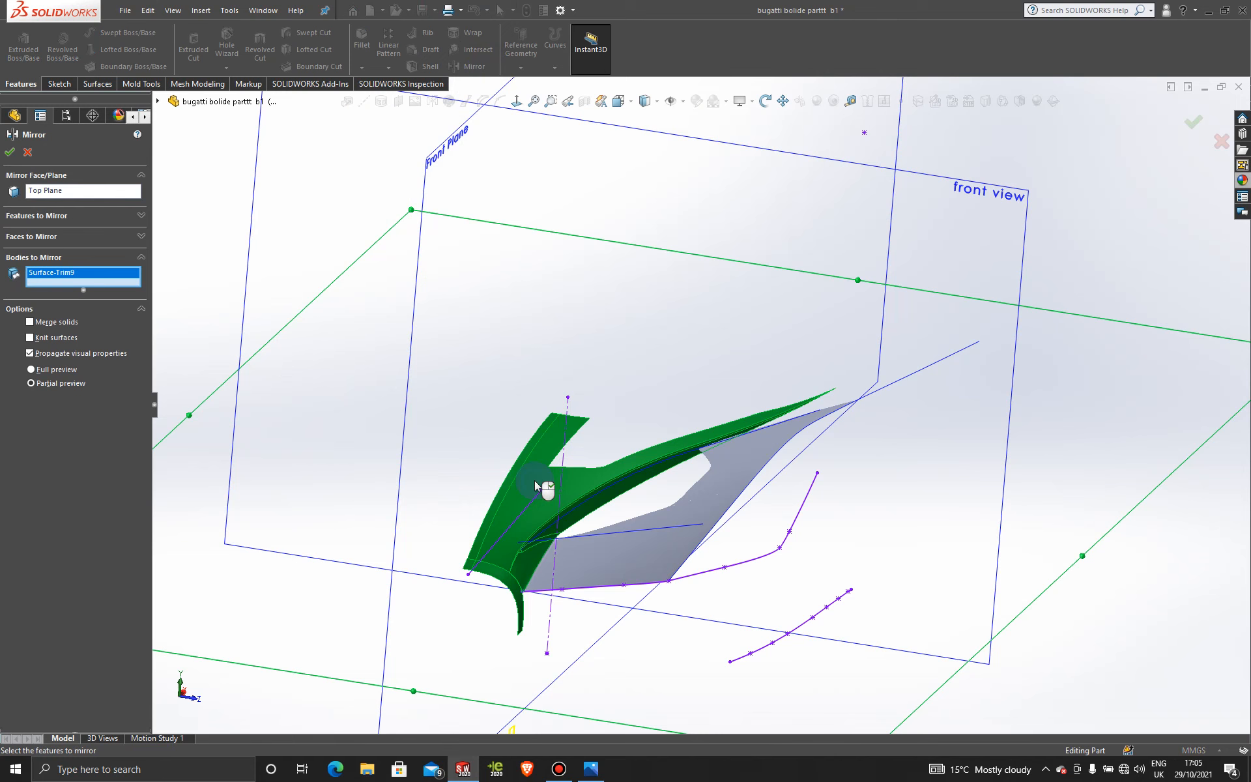
pyautogui.click(601, 566)
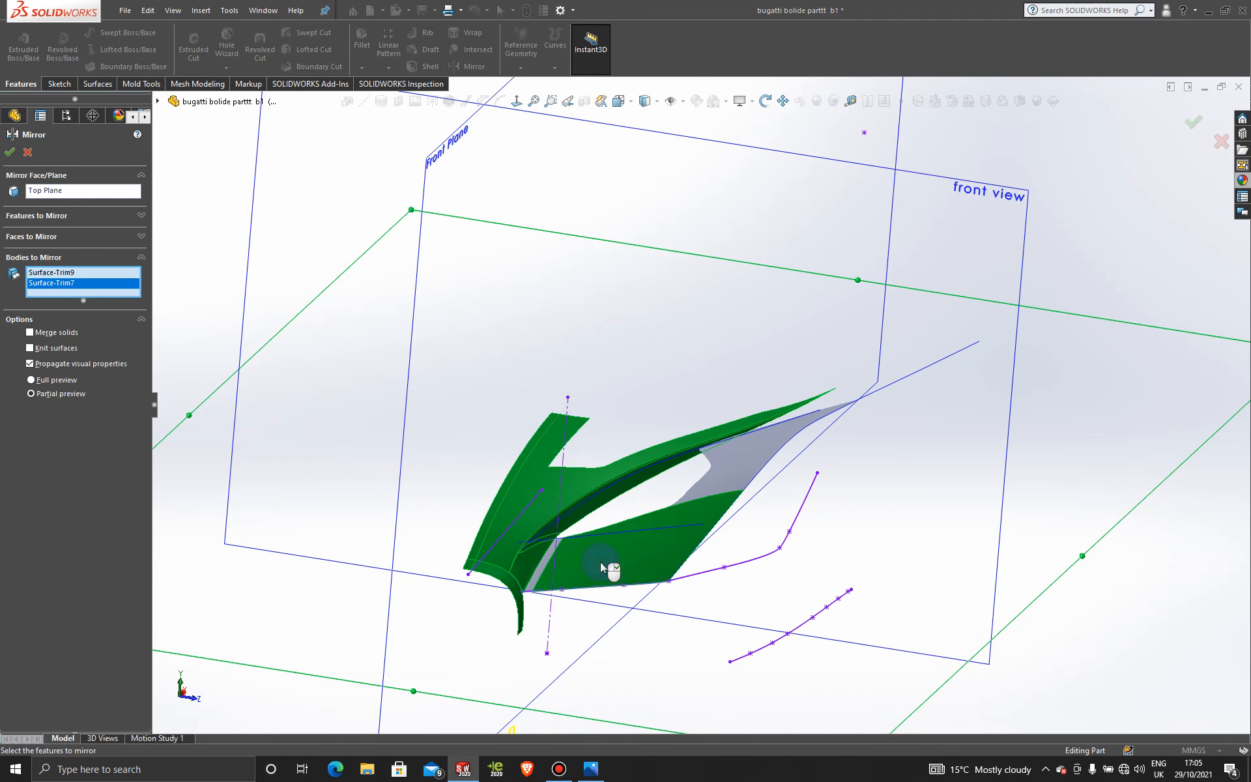
pyautogui.click(737, 472)
pyautogui.scroll(-2, 559, 560)
pyautogui.scroll(-1, 559, 561)
pyautogui.click(552, 545)
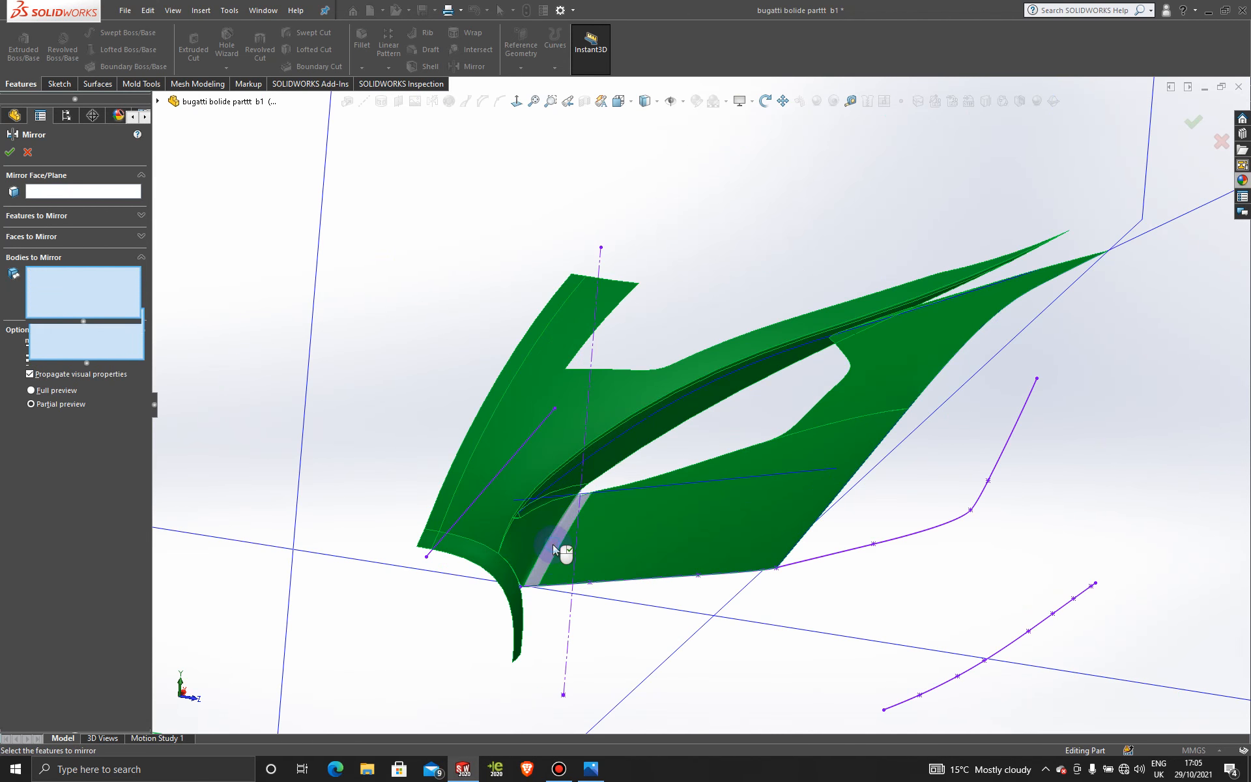
pyautogui.click(7, 156)
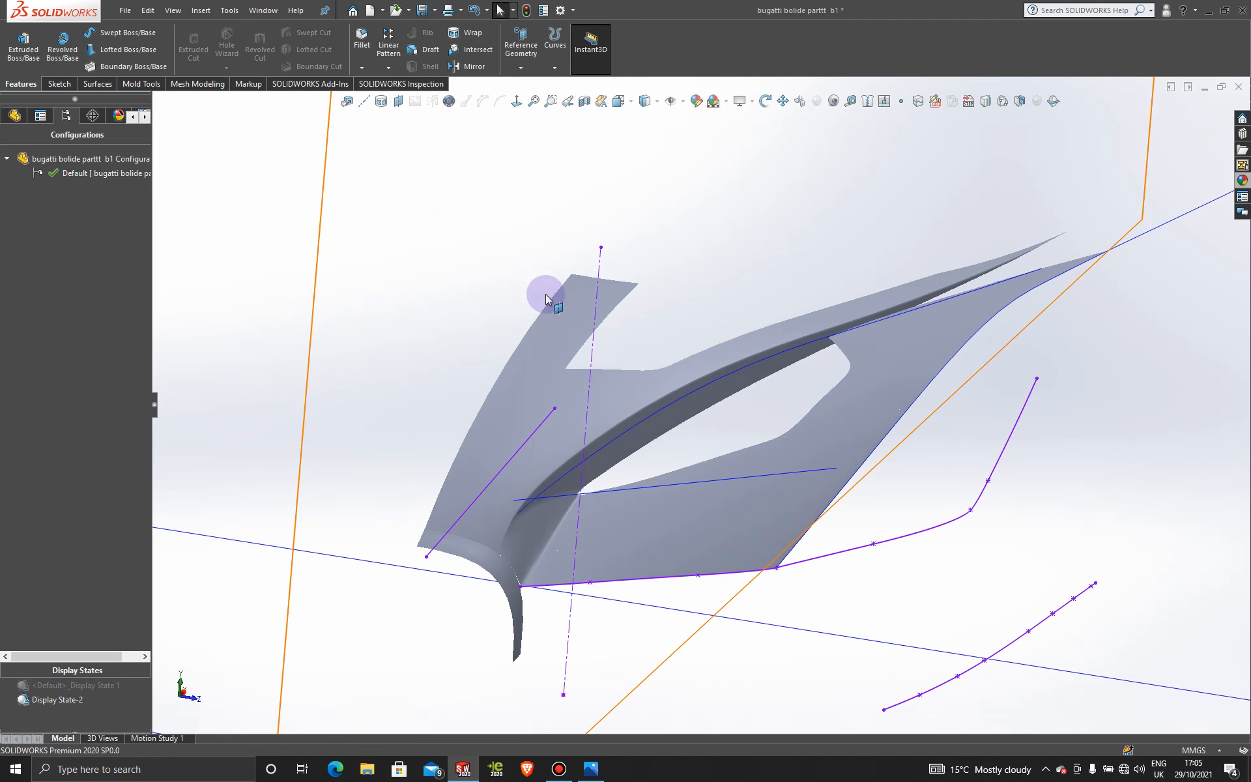
pyautogui.scroll(5, 577, 314)
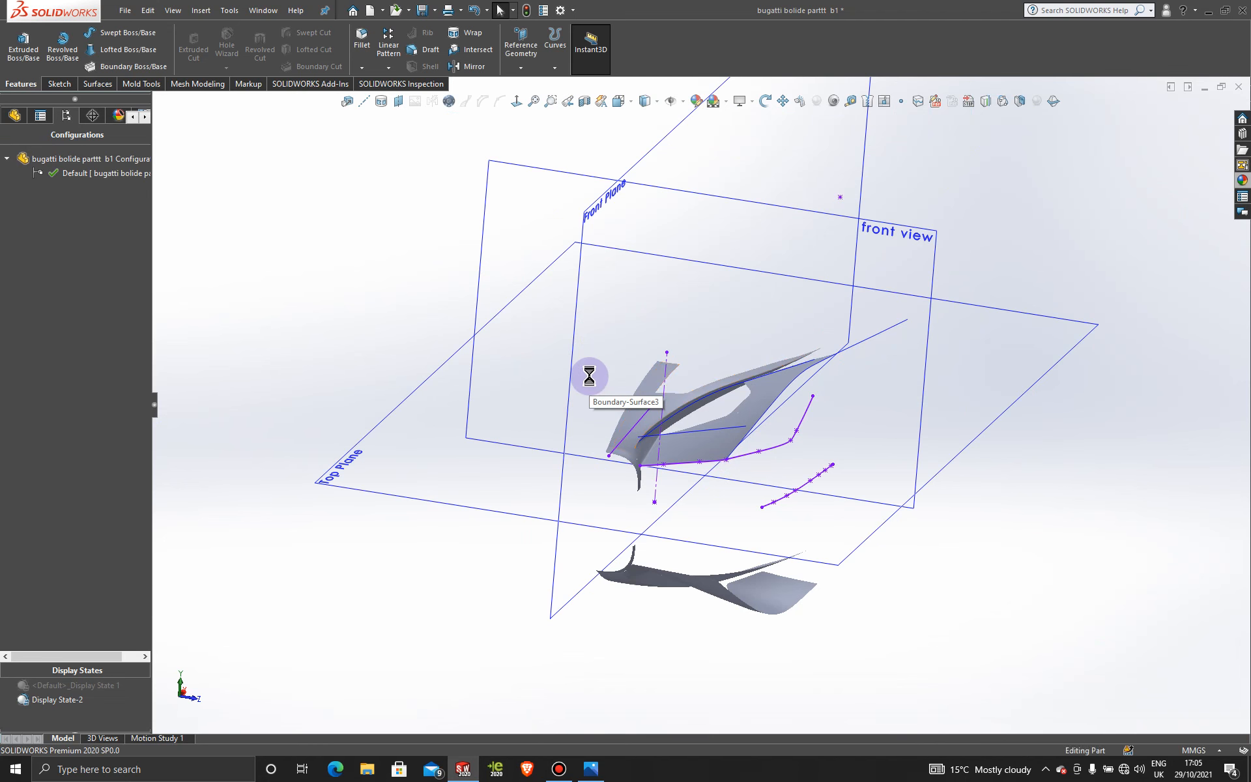
pyautogui.scroll(-5, 589, 377)
pyautogui.scroll(5, 589, 377)
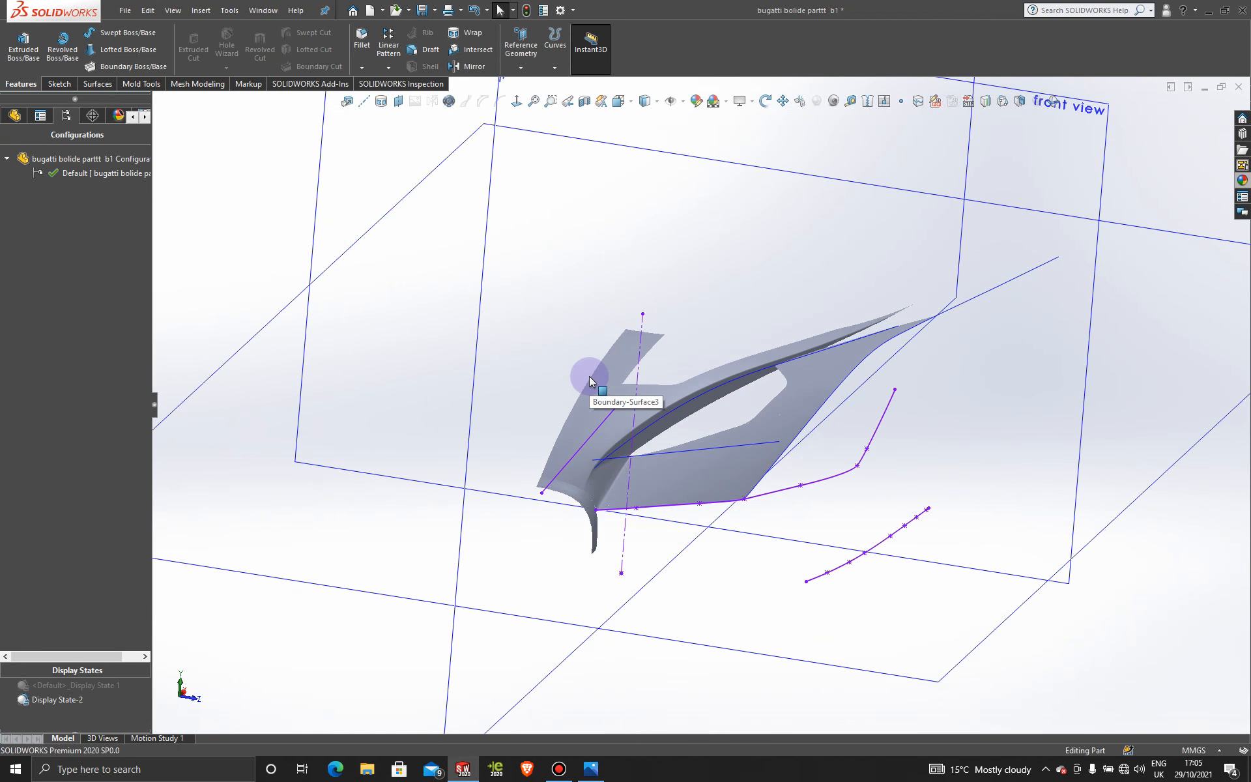
# - Mirror the trimmed front body, the two trimmed side surfaces and the narrow connecting strip about the Front Plane
pyautogui.click(483, 68)
pyautogui.scroll(3, 539, 204)
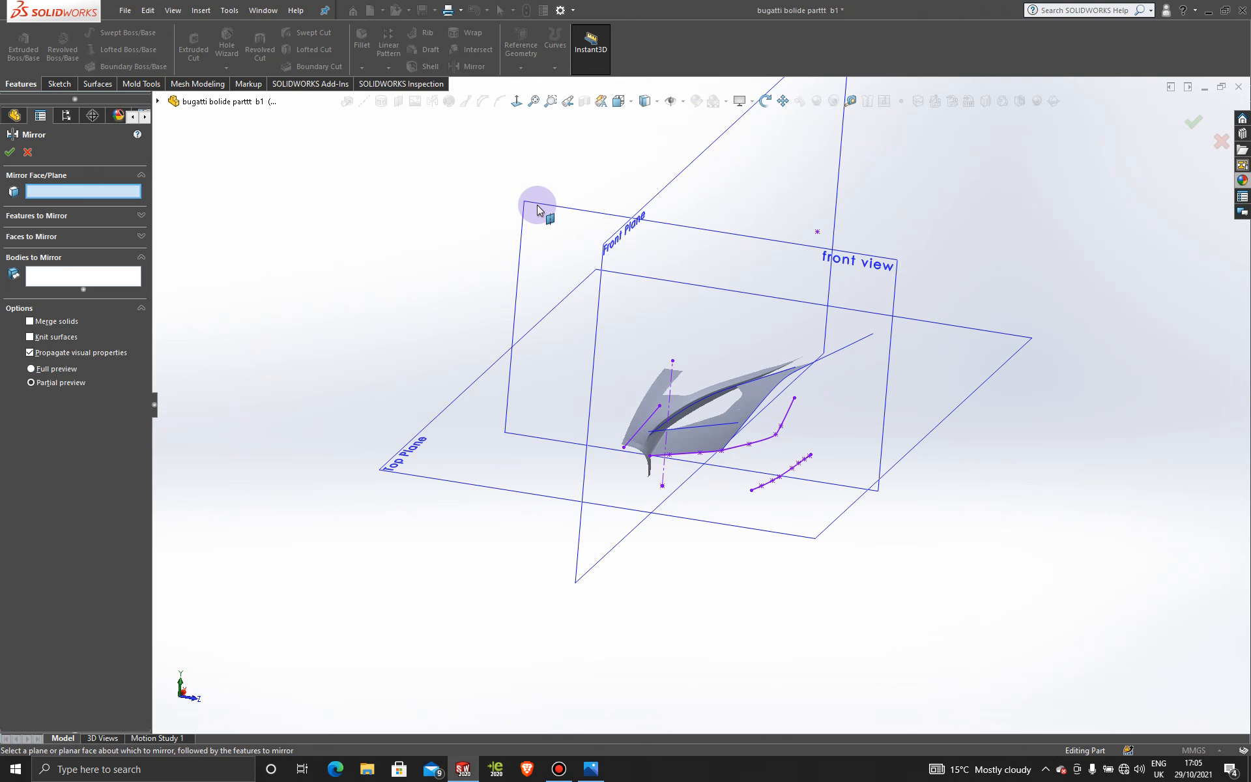
pyautogui.click(674, 182)
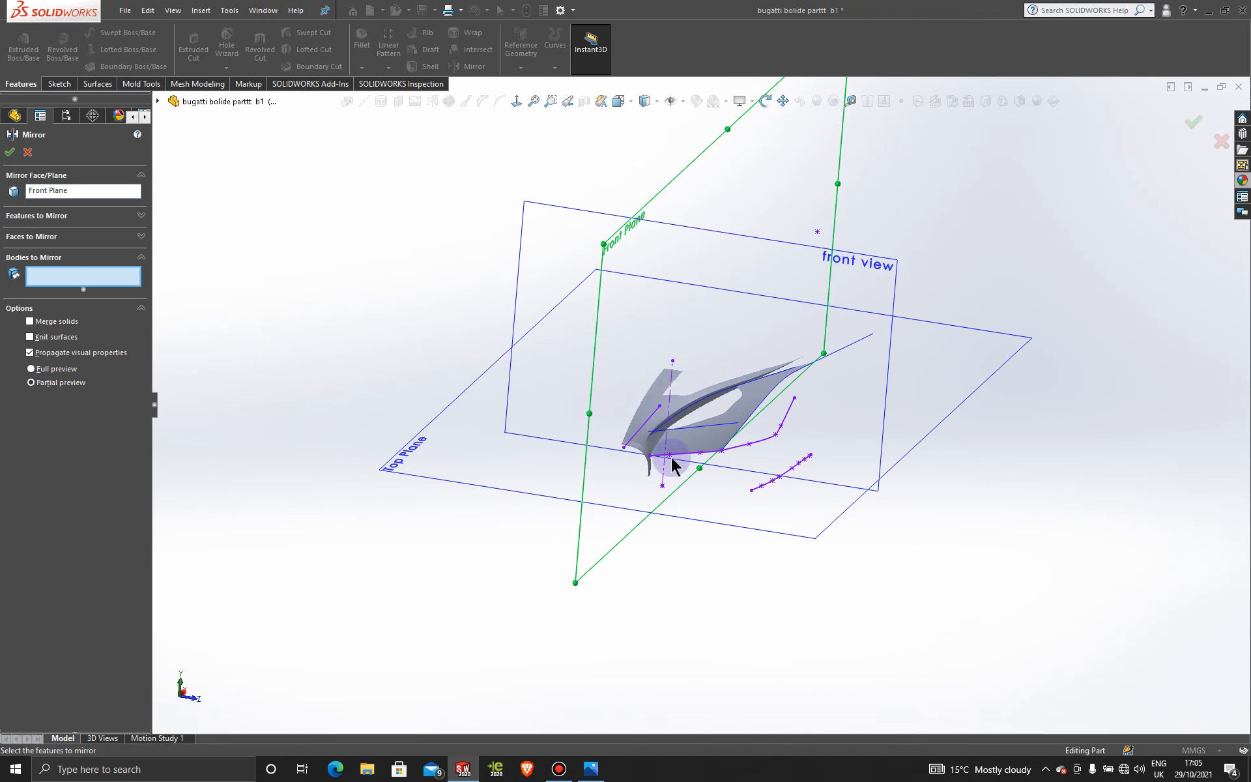
pyautogui.click(658, 411)
pyautogui.scroll(-3, 679, 439)
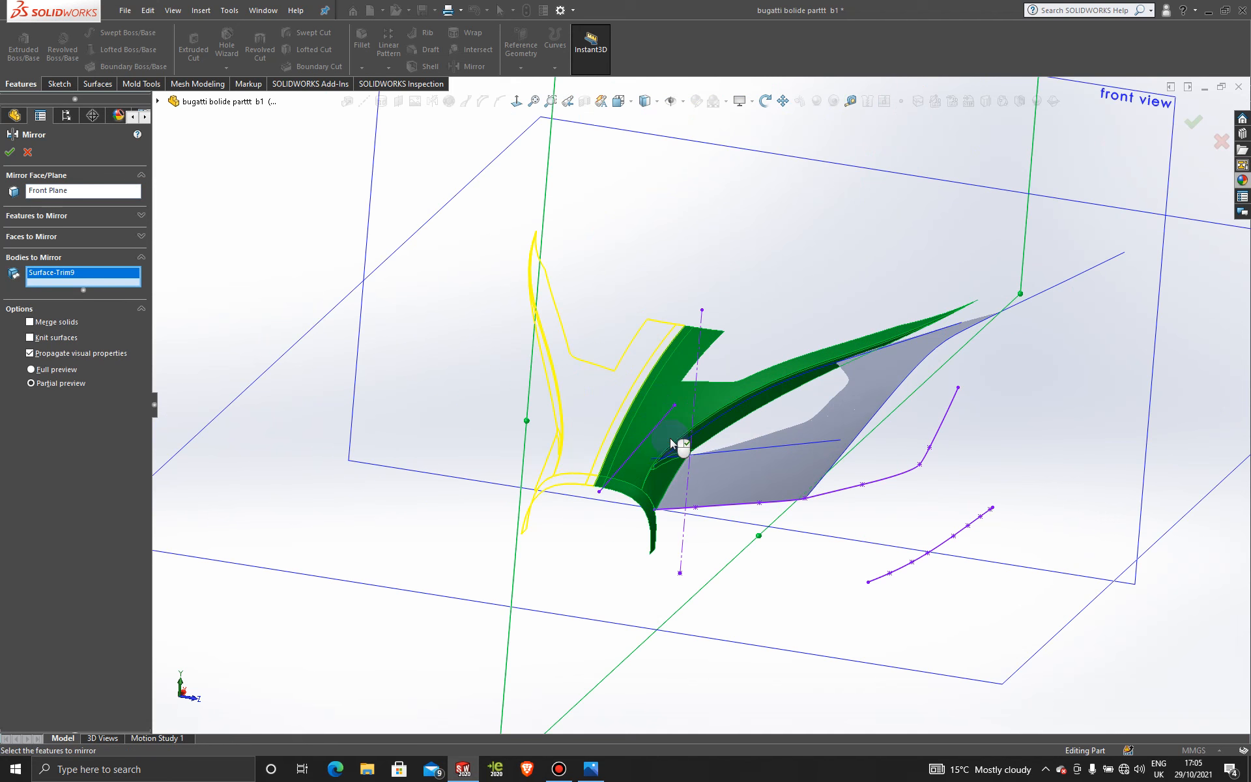
pyautogui.click(732, 491)
pyautogui.click(866, 383)
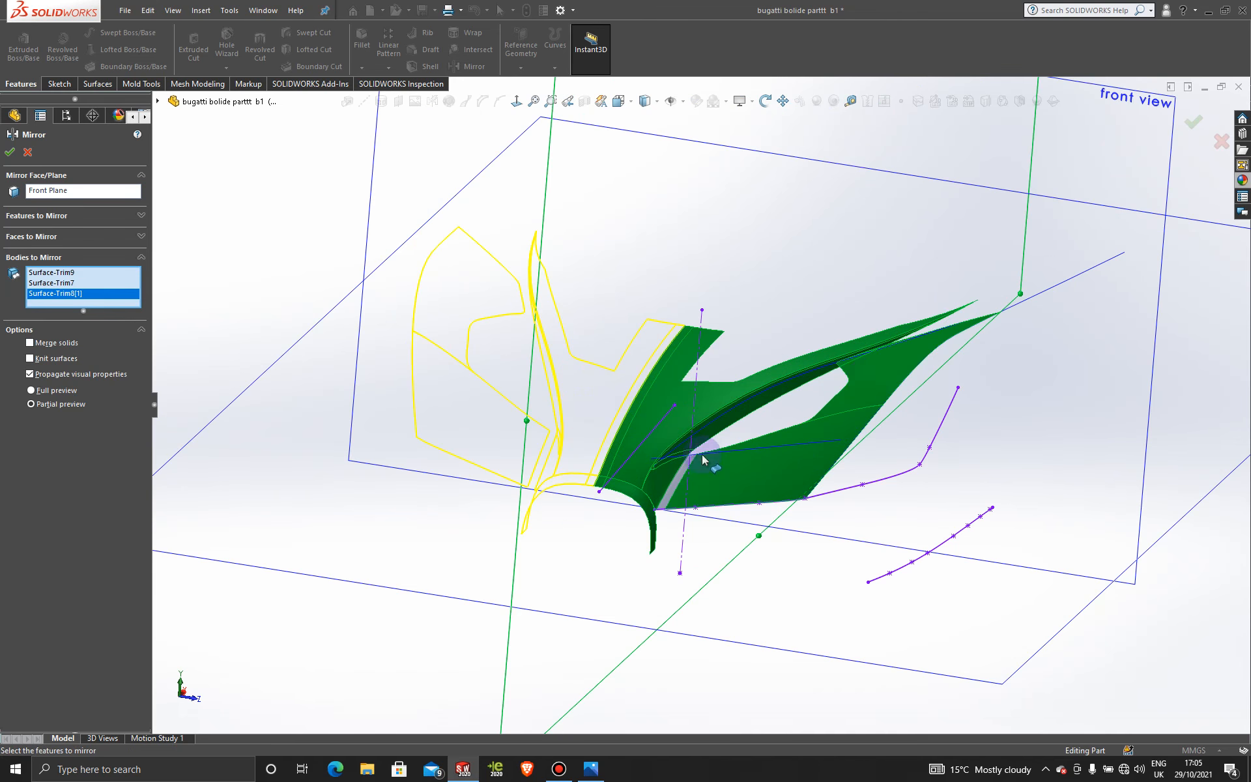
pyautogui.click(681, 481)
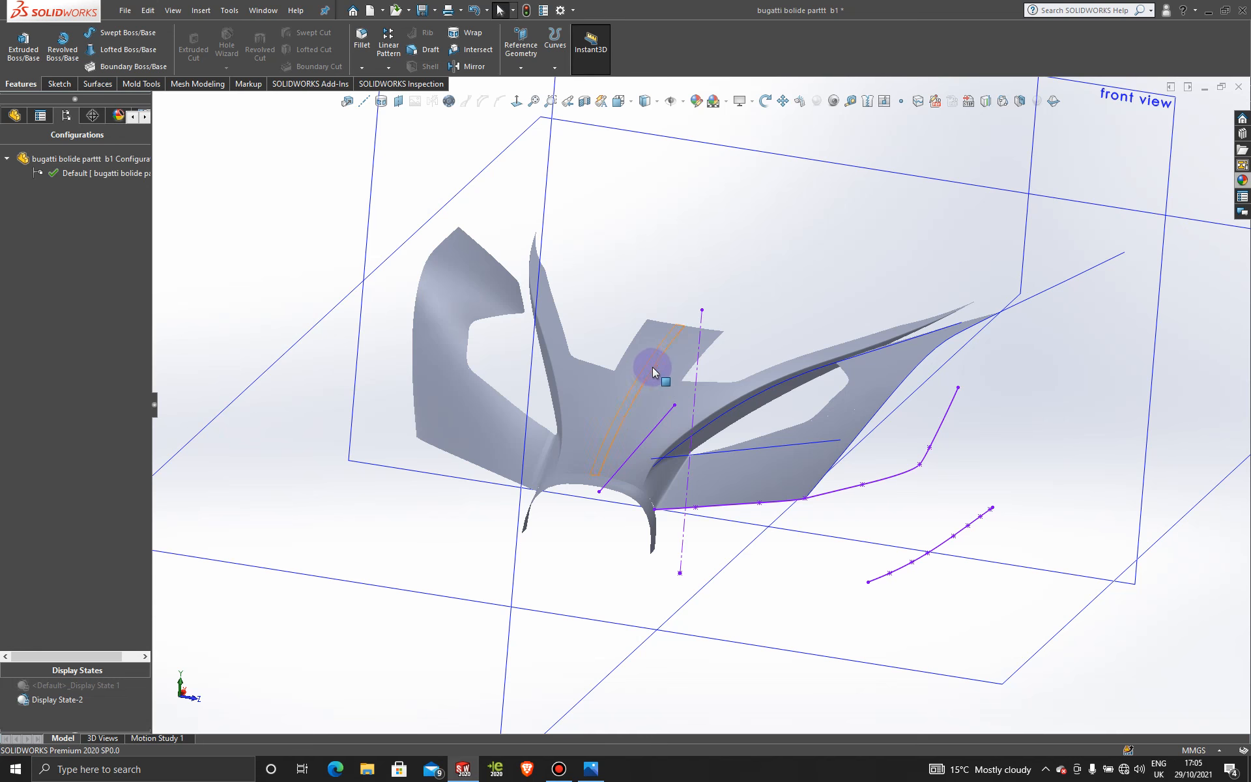
# - On the Top Plane, sketch a corner rectangle about 110 mm long and 6.4 mm wide, centred on the centreline and extending past the central strip's rear end
pyautogui.moveTo(733, 317); pyautogui.dragTo(637, 420, button='middle')
pyautogui.scroll(-5, 652, 410)
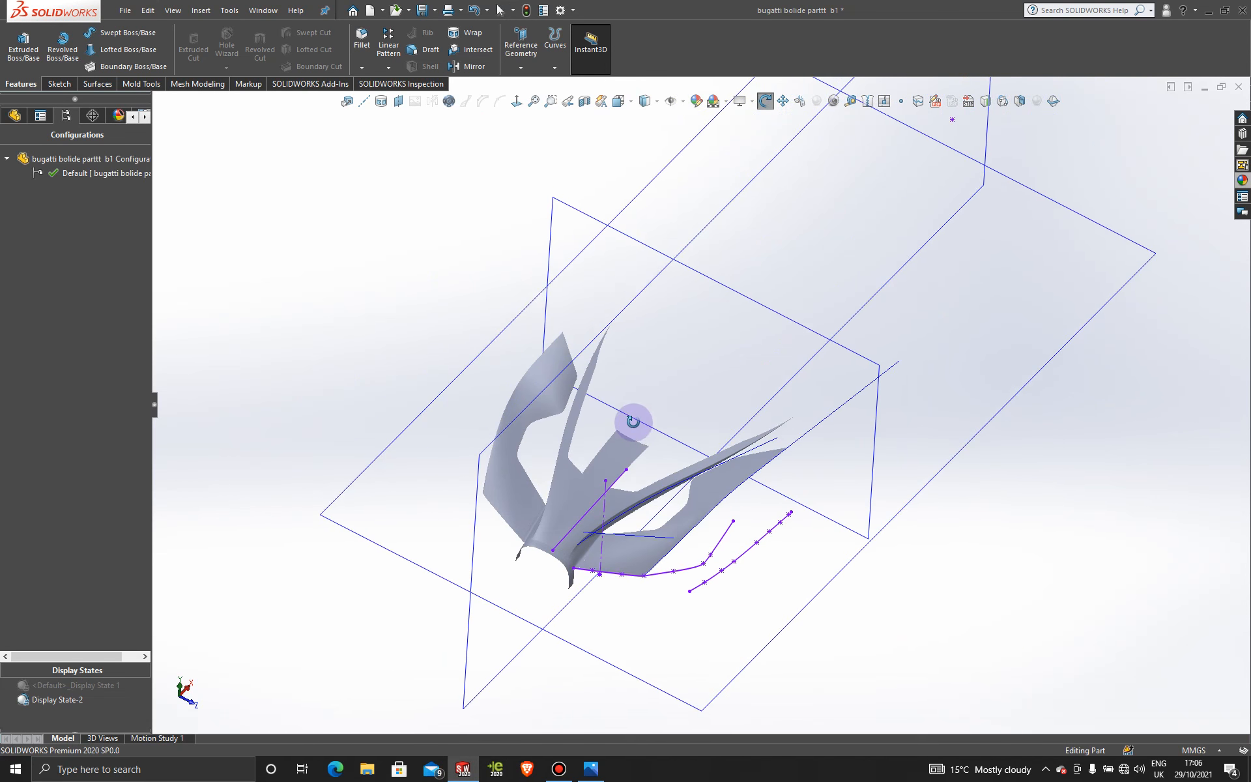
pyautogui.click(662, 638)
pyautogui.click(722, 610)
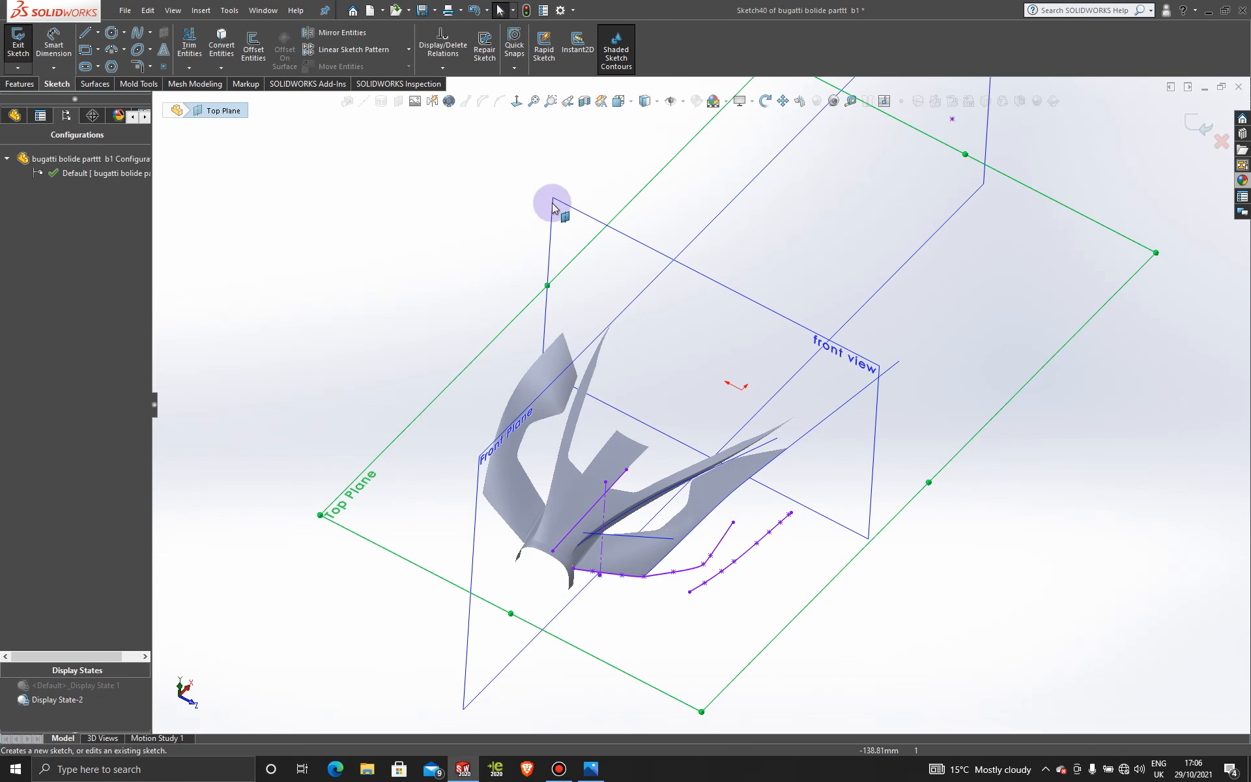
pyautogui.click(516, 101)
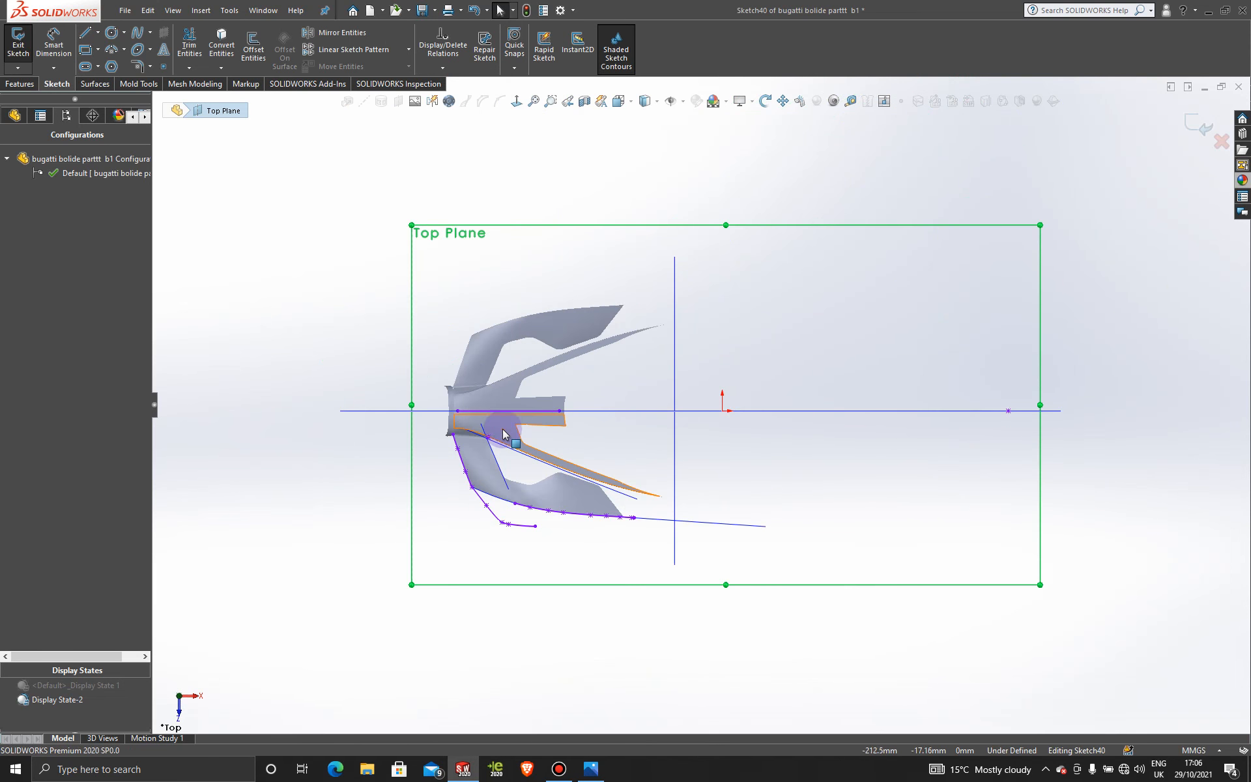
pyautogui.scroll(-5, 554, 443)
pyautogui.scroll(-3, 554, 443)
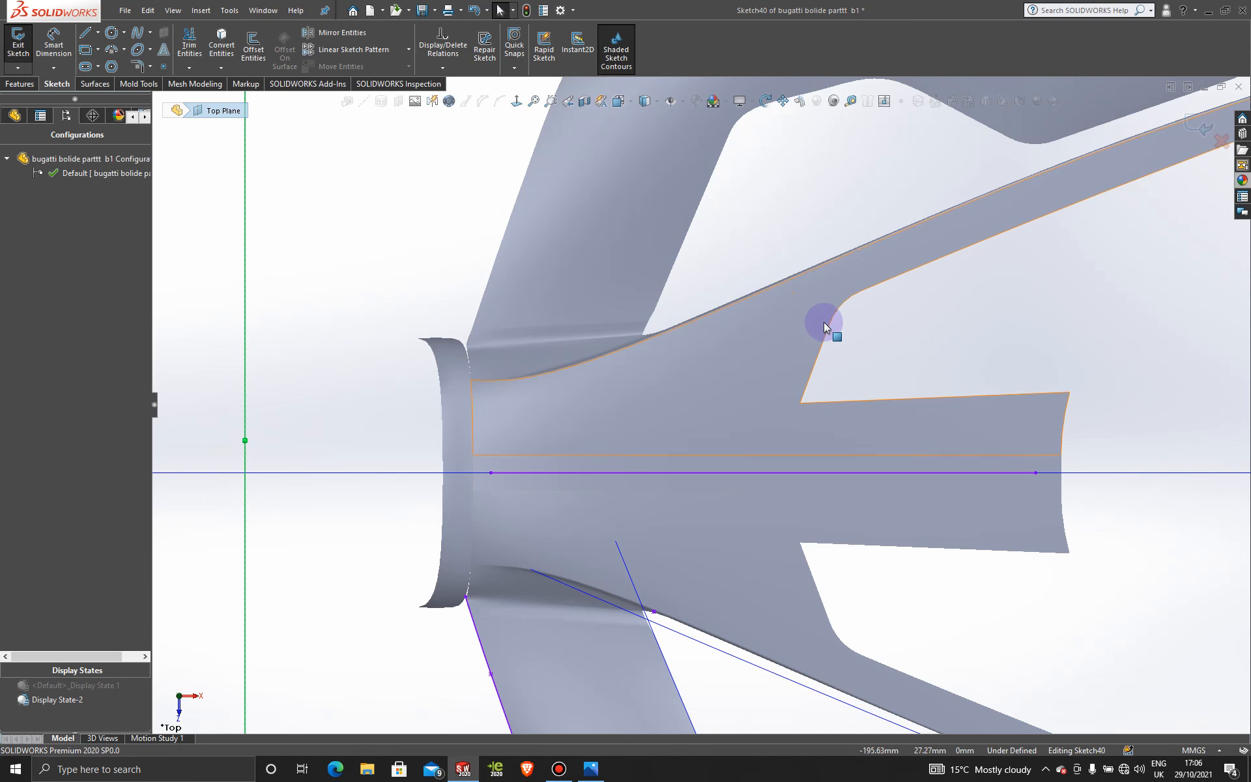
pyautogui.scroll(3, 776, 424)
pyautogui.scroll(-2, 721, 439)
pyautogui.scroll(-1, 608, 450)
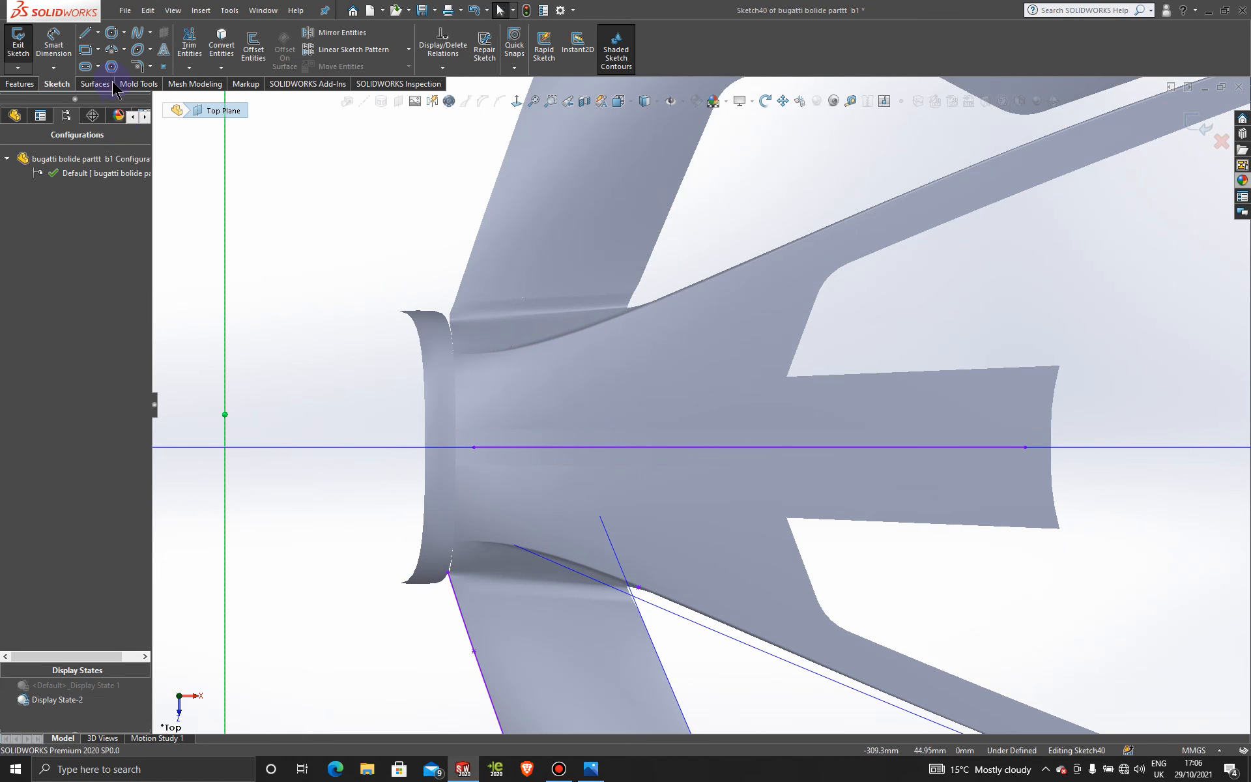
pyautogui.click(98, 51)
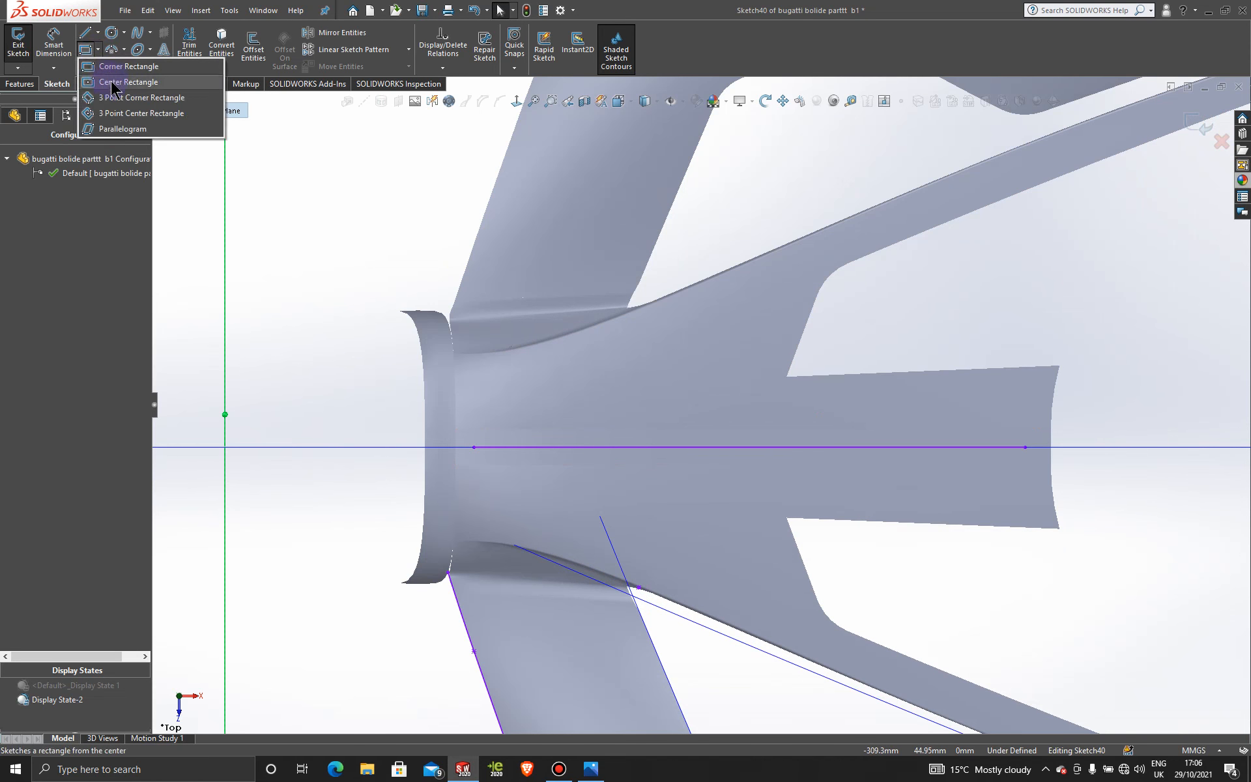
pyautogui.click(116, 83)
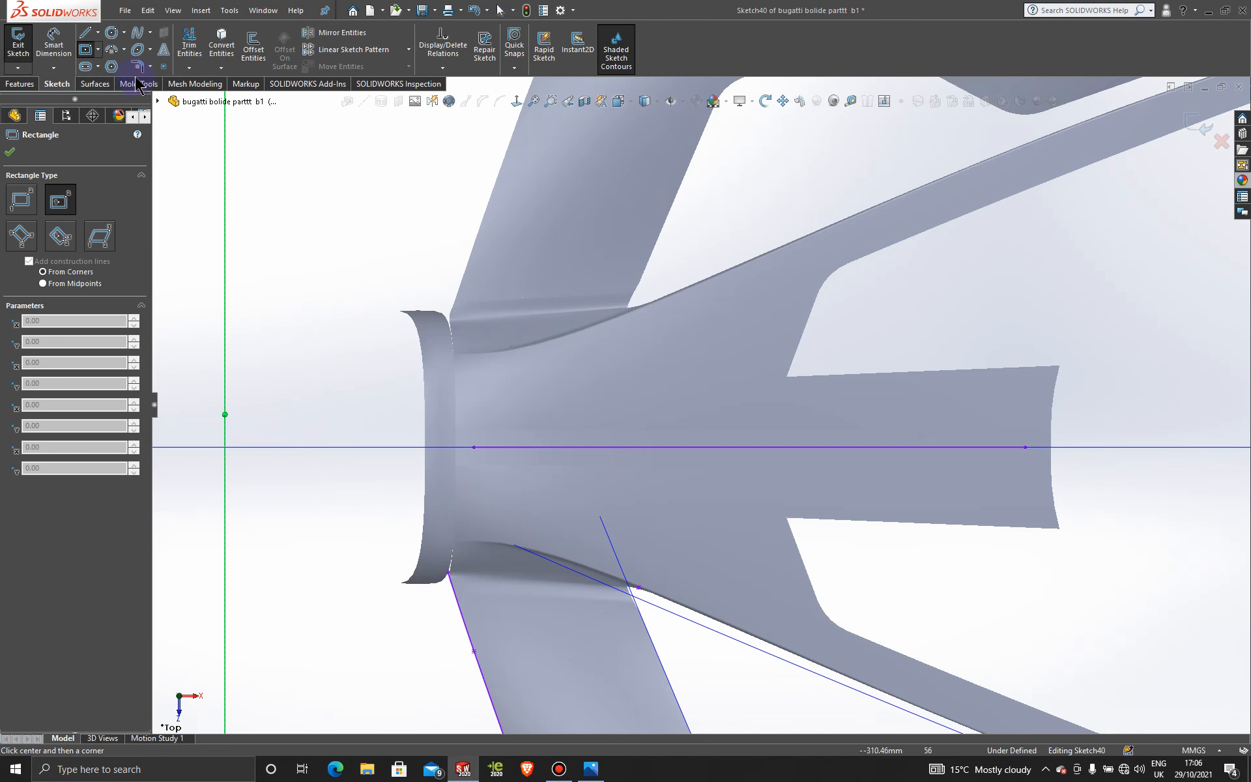
pyautogui.click(98, 51)
pyautogui.click(115, 68)
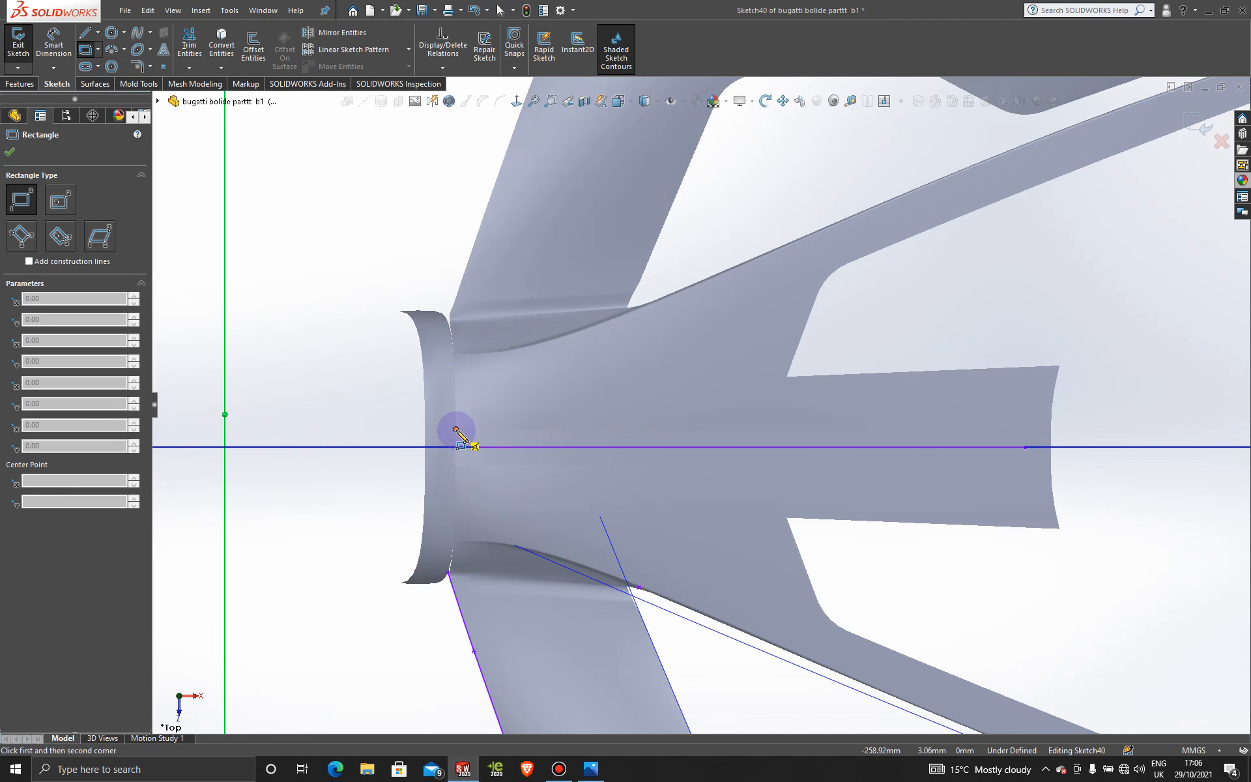
pyautogui.moveTo(456, 430); pyautogui.dragTo(1074, 466)
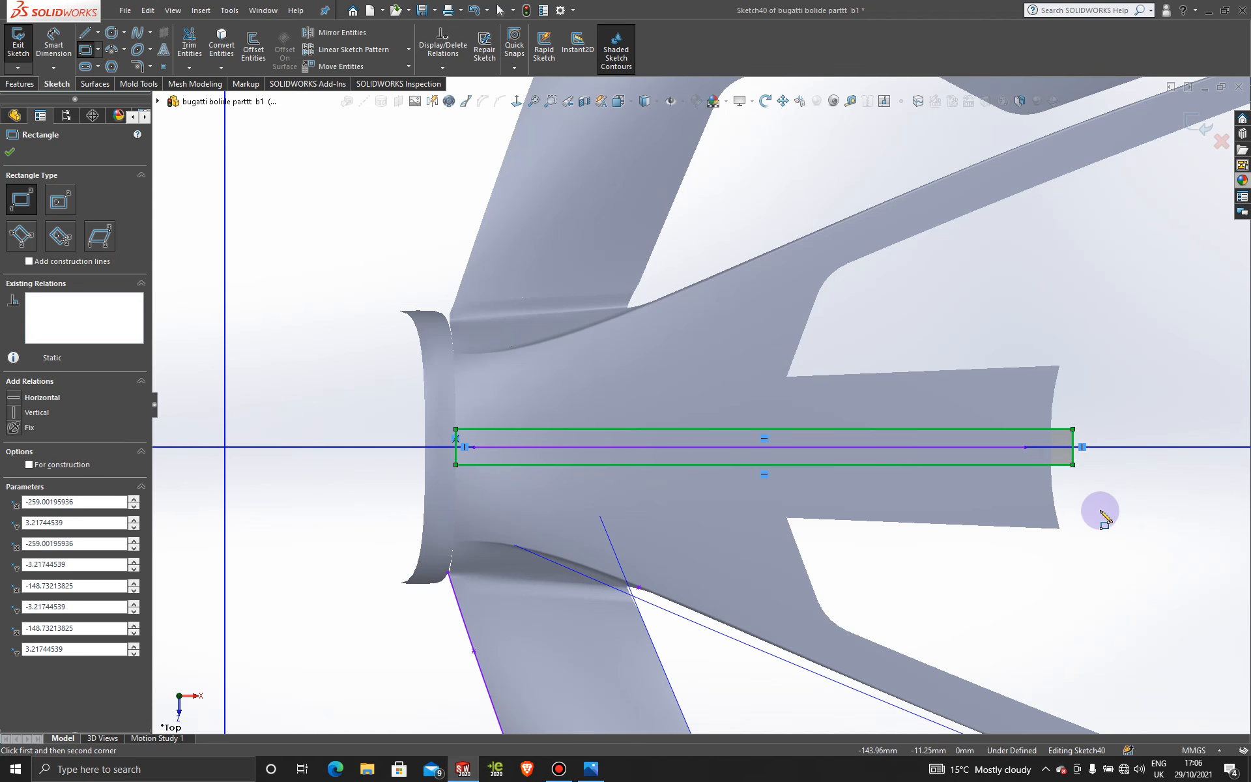
pyautogui.press('Escape')
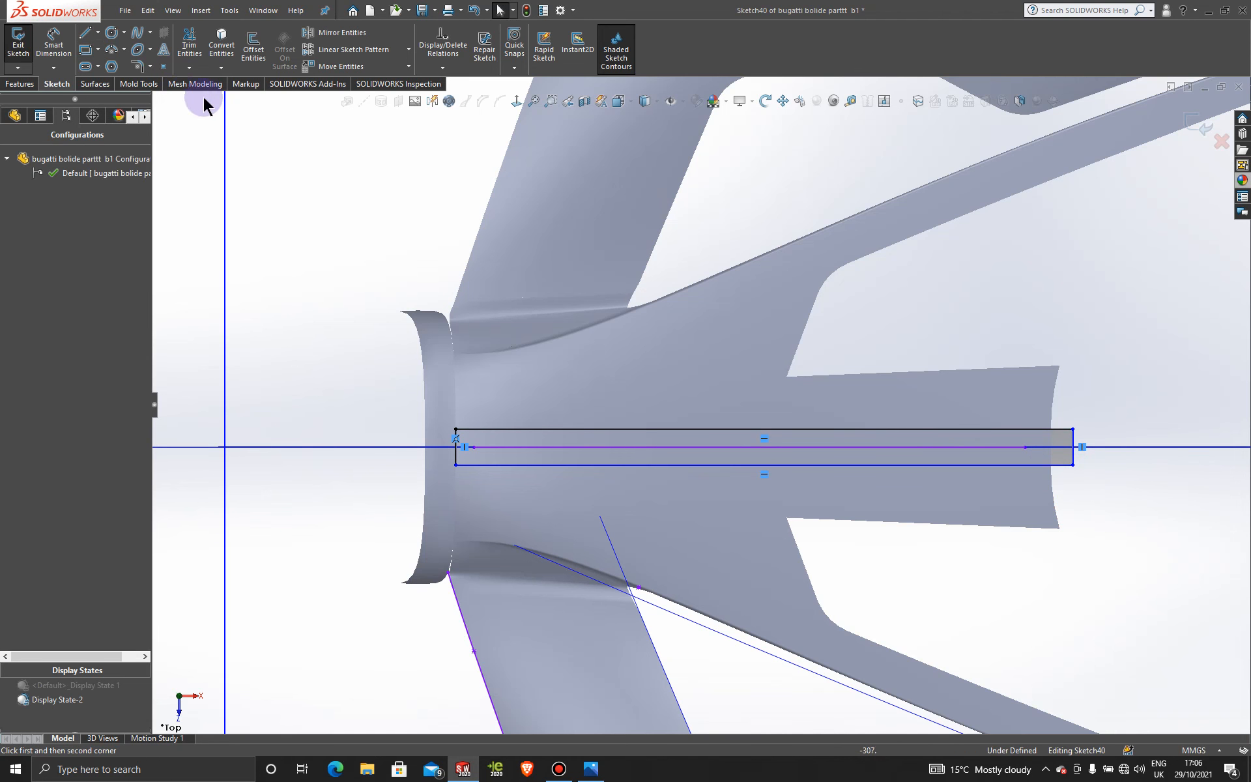
# - Trim both halves of the front body with the rectangle sketch, removing the two pieces inside it to open a central slot
pyautogui.click(105, 85)
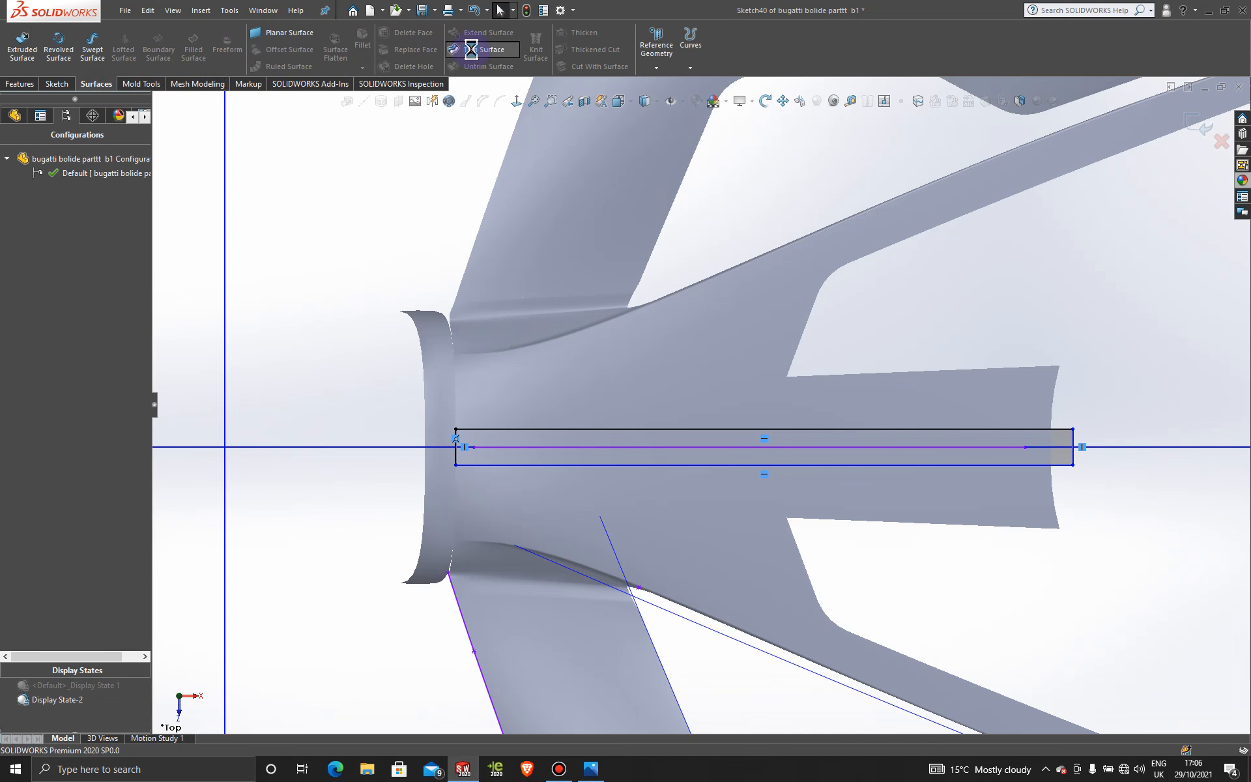
pyautogui.click(640, 435)
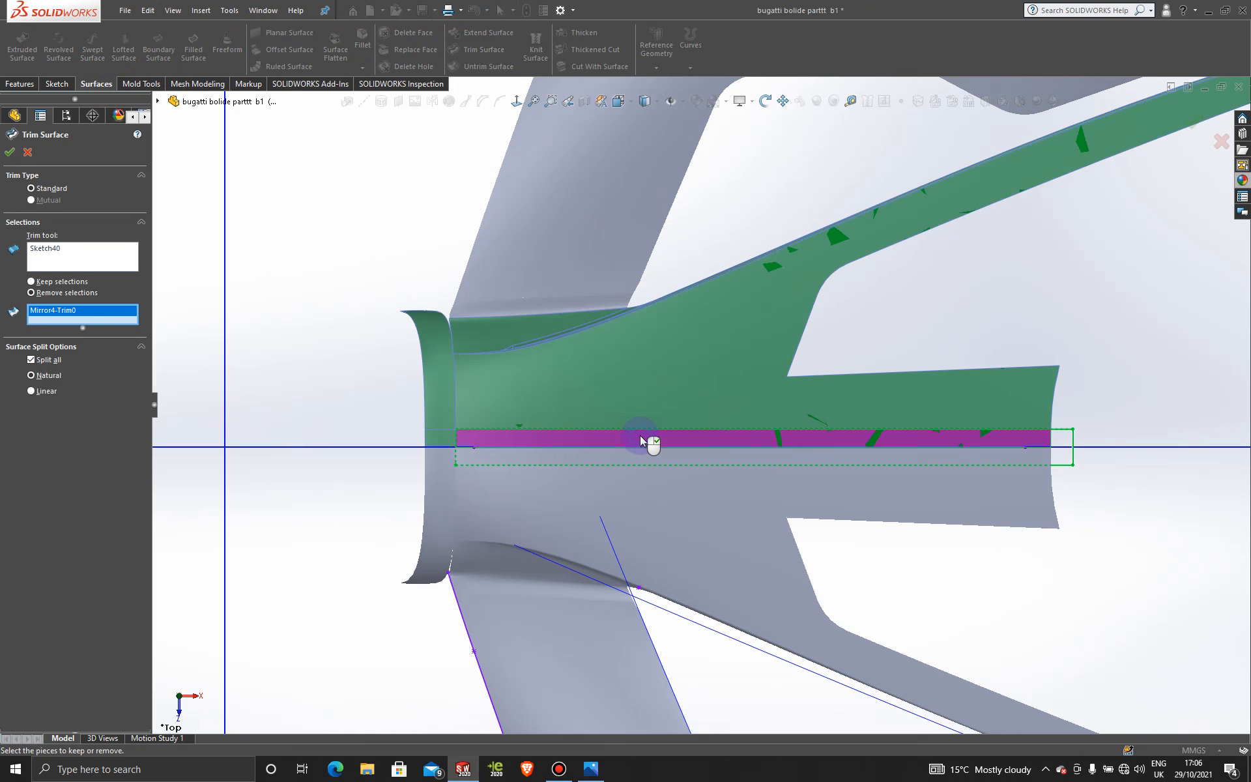
pyautogui.click(644, 459)
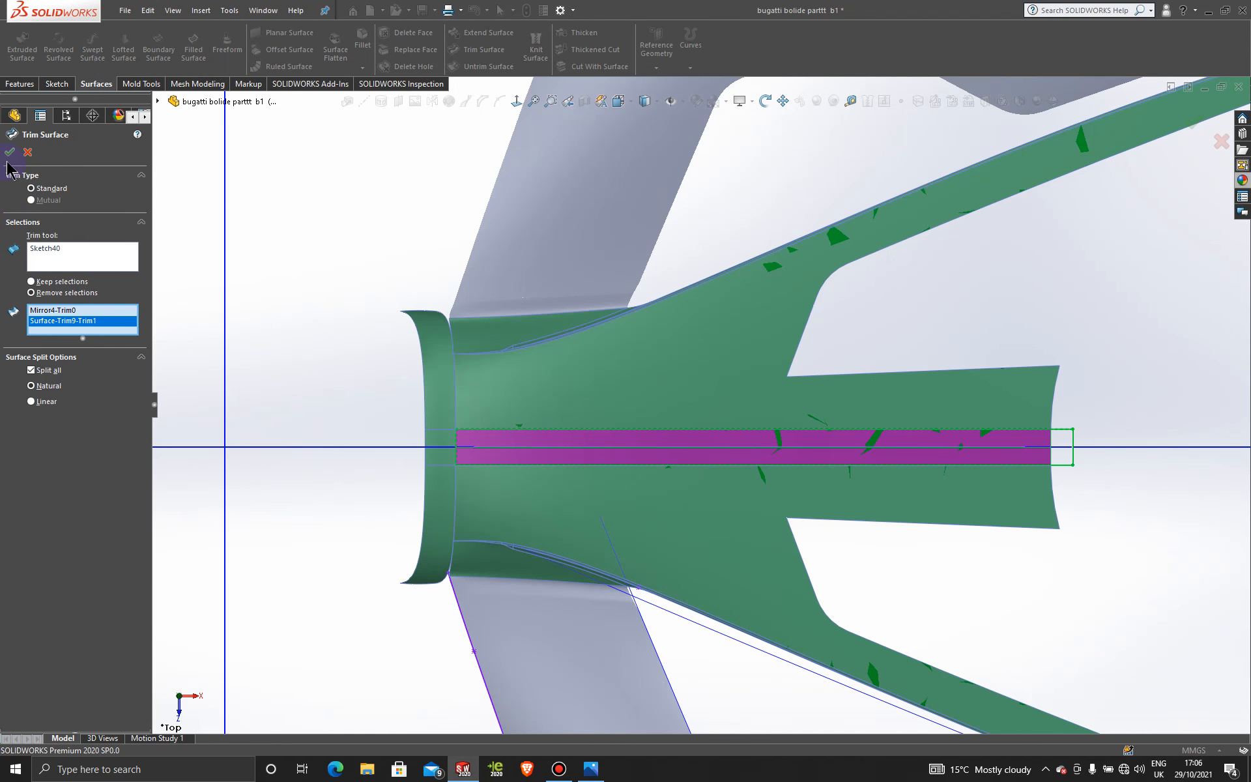
pyautogui.click(10, 153)
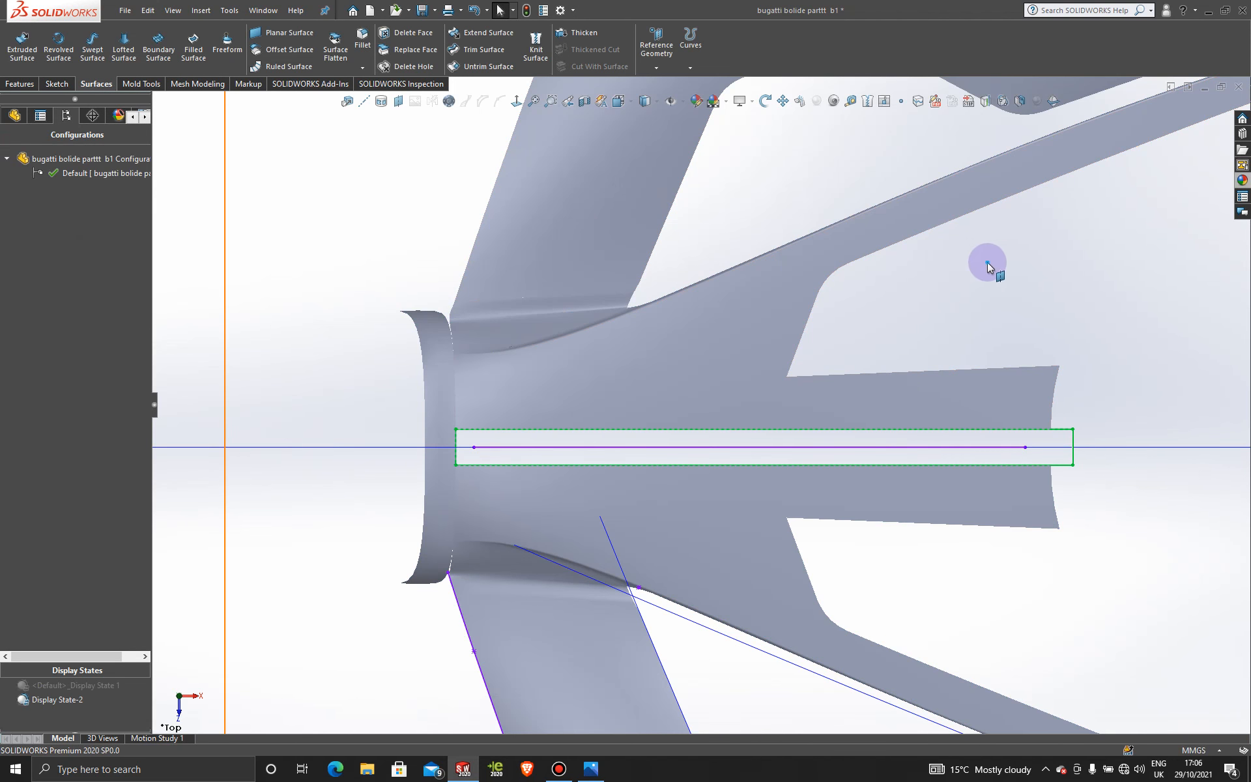
# - Examine the central slot and the mirrored front body surfaces from angled views
pyautogui.scroll(2, 1052, 521)
pyautogui.scroll(1, 978, 521)
pyautogui.moveTo(922, 515); pyautogui.dragTo(969, 243, button='middle')
pyautogui.scroll(-3, 969, 502)
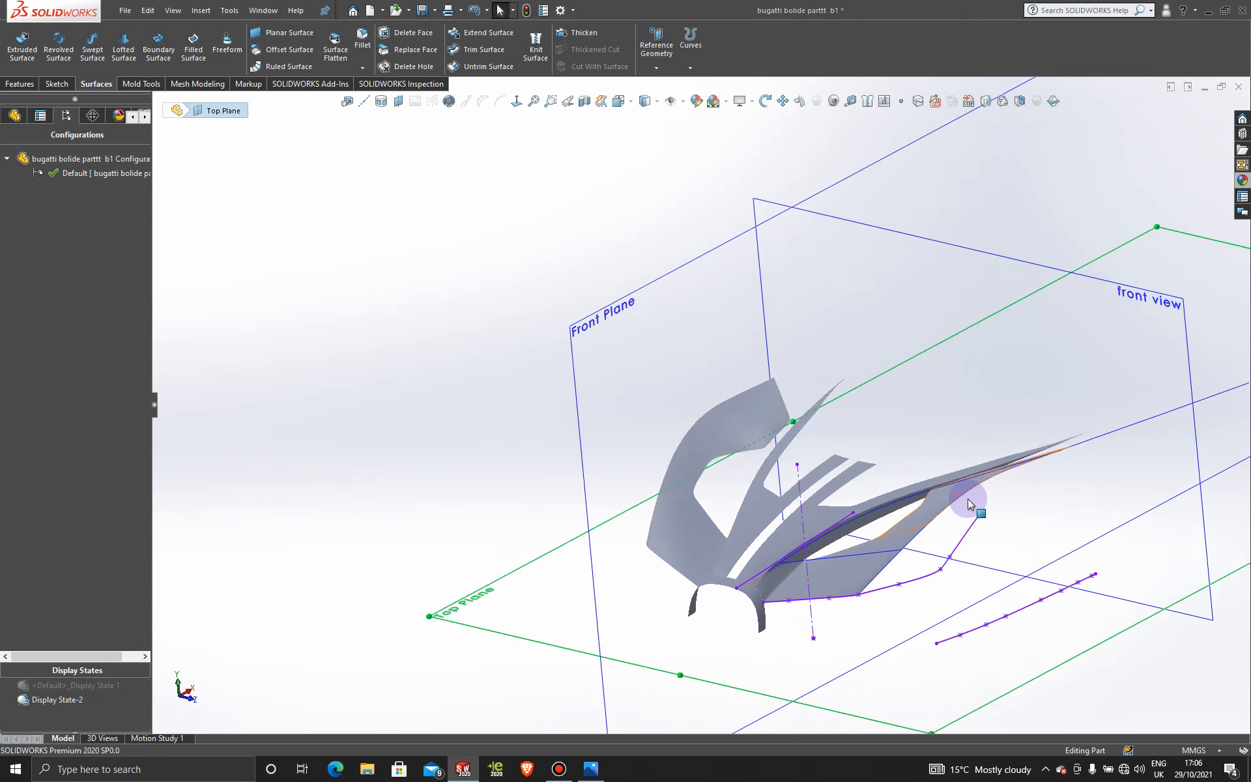
pyautogui.scroll(1, 977, 579)
pyautogui.scroll(-2, 782, 525)
pyautogui.scroll(2, 796, 550)
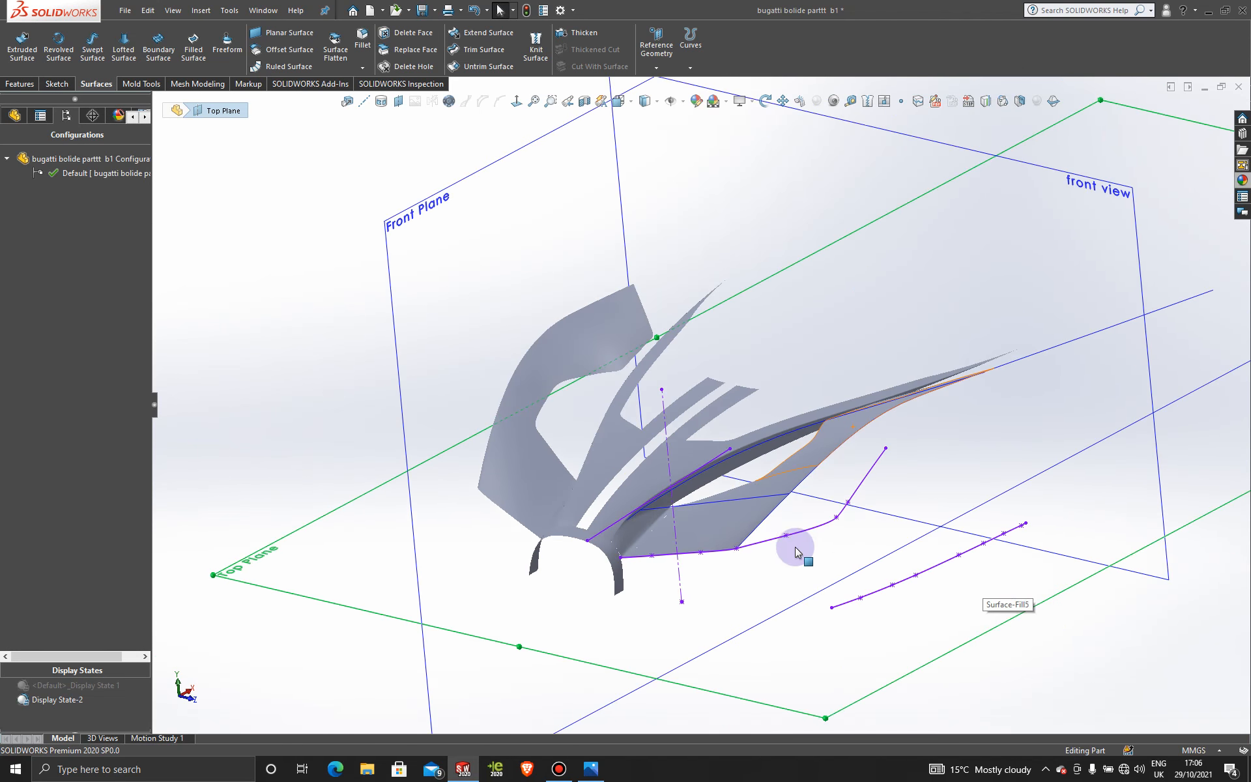
pyautogui.moveTo(741, 546); pyautogui.dragTo(779, 623, button='middle')
pyautogui.scroll(-2, 687, 475)
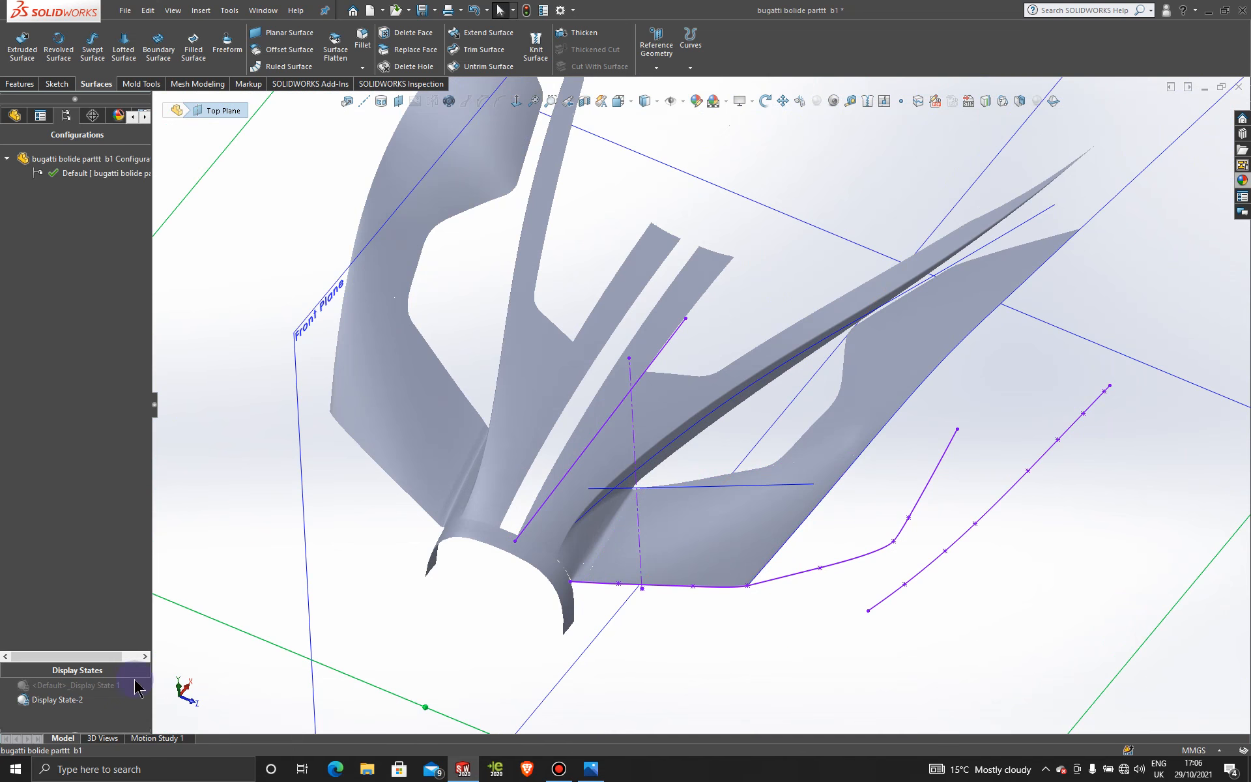
# - Activate <Default>_Display State 1 to show the reference pictures and compare the front surfaces with the car's top view
pyautogui.doubleClick(94, 687)
pyautogui.moveTo(492, 439)
pyautogui.mouseDown(button='middle')
pyautogui.moveTo(620, 326)
pyautogui.moveTo(466, 343)
pyautogui.mouseUp(button='middle')
pyautogui.click(462, 343)
pyautogui.click(516, 103)
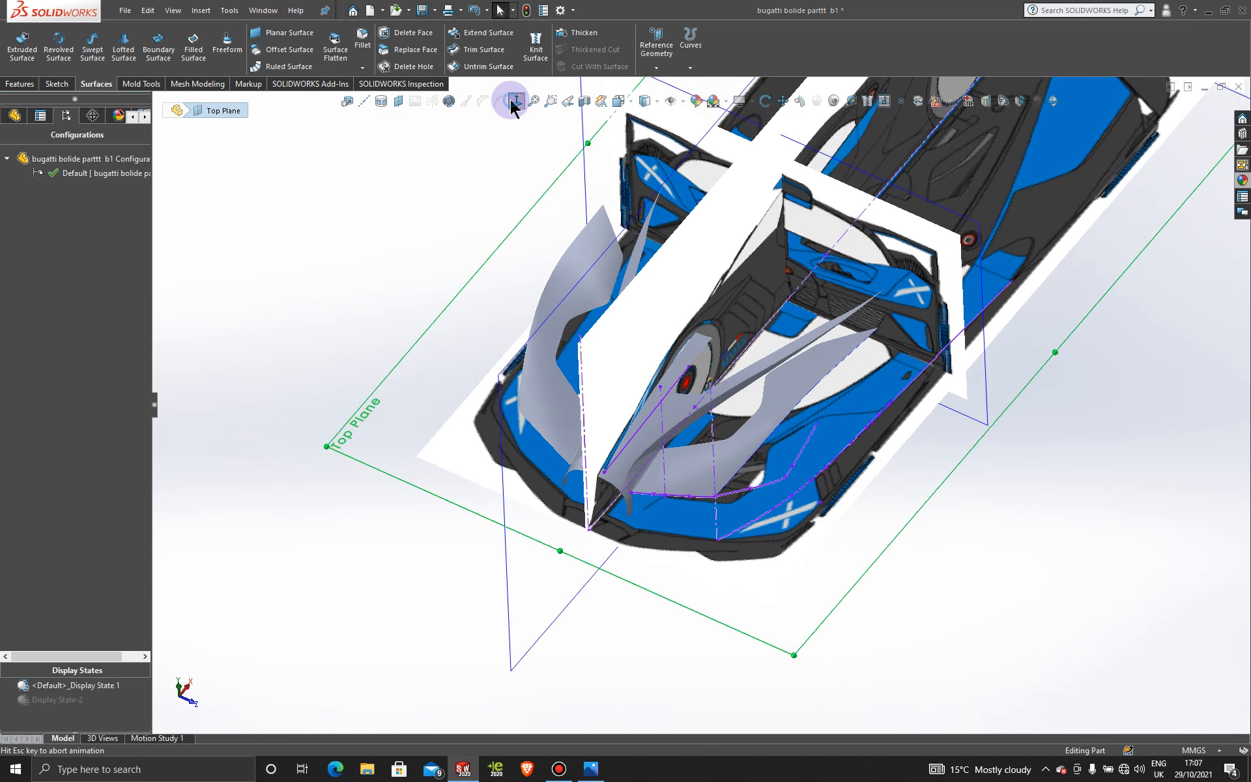
pyautogui.scroll(-3, 526, 404)
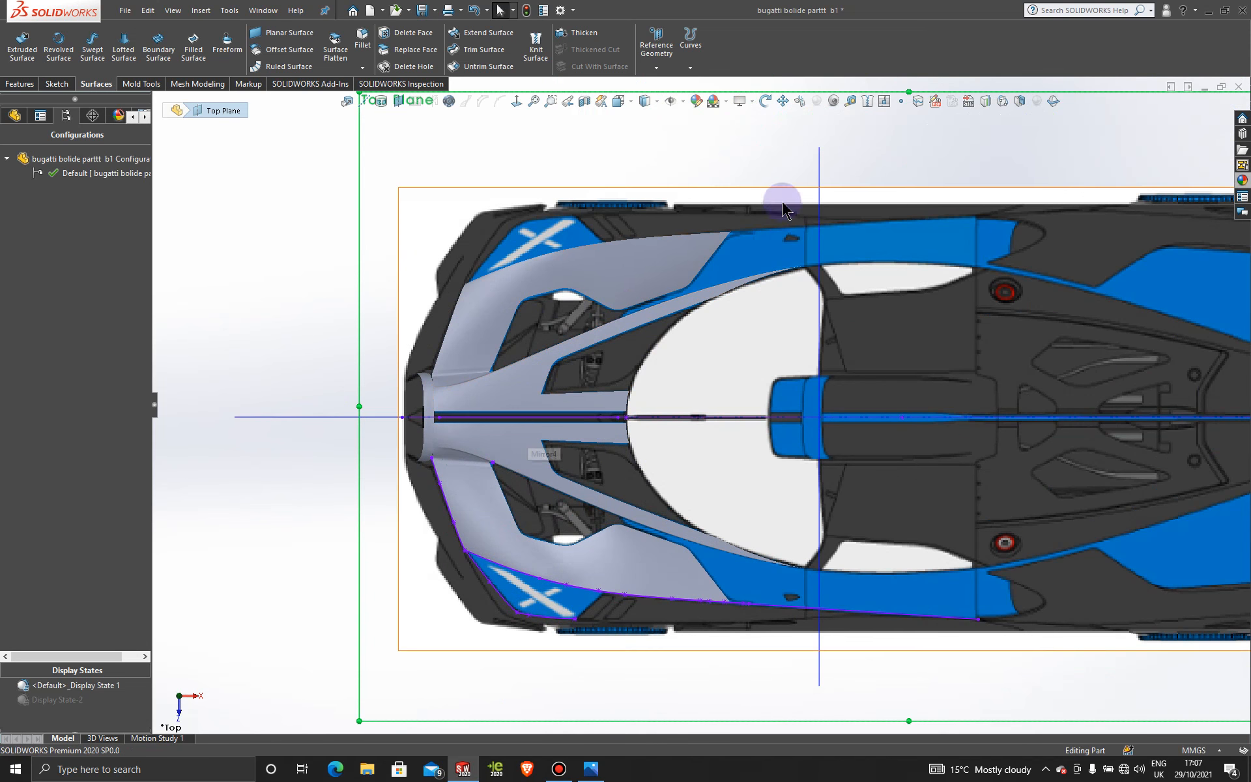
# - Compare the front surfaces with the reference picture on the front view plane, viewed straight on and at an angle
pyautogui.moveTo(564, 608)
pyautogui.mouseDown(button='middle')
pyautogui.moveTo(558, 335)
pyautogui.moveTo(643, 603)
pyautogui.moveTo(609, 620)
pyautogui.moveTo(792, 522)
pyautogui.moveTo(754, 580)
pyautogui.moveTo(779, 562)
pyautogui.mouseUp(button='middle')
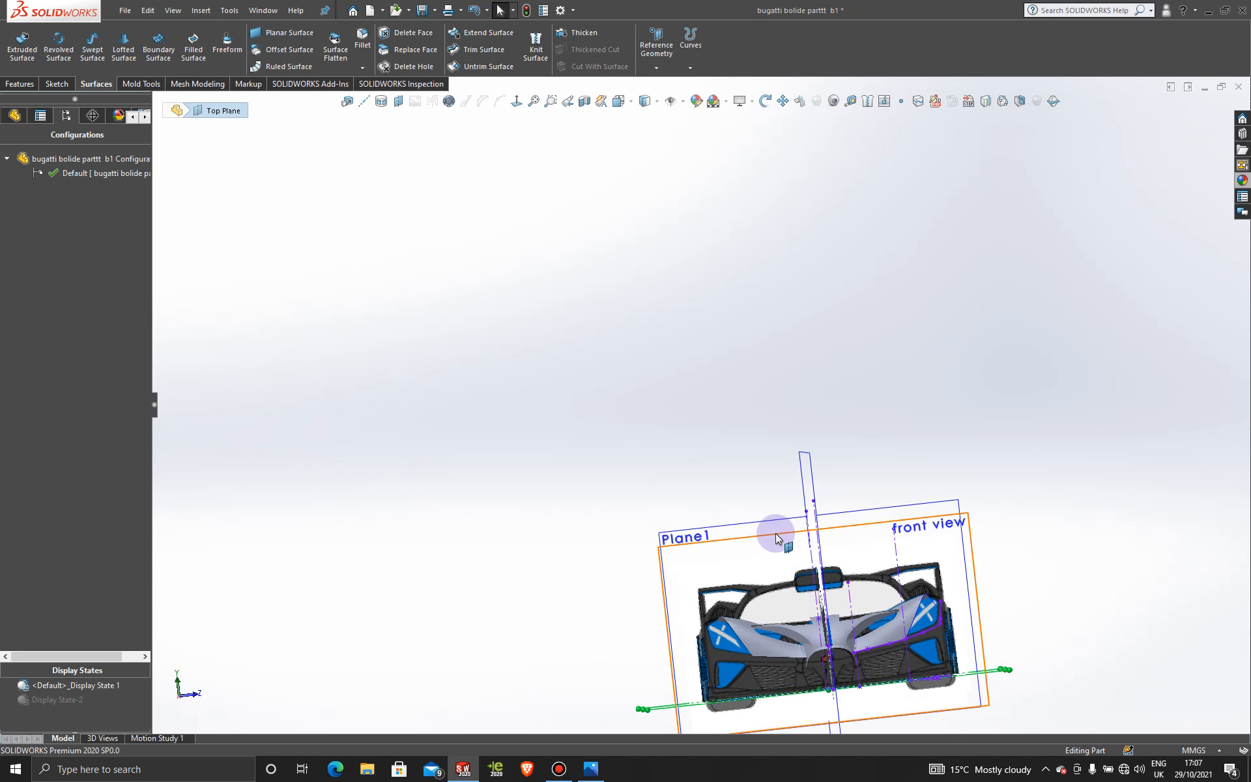
pyautogui.click(776, 539)
pyautogui.click(516, 102)
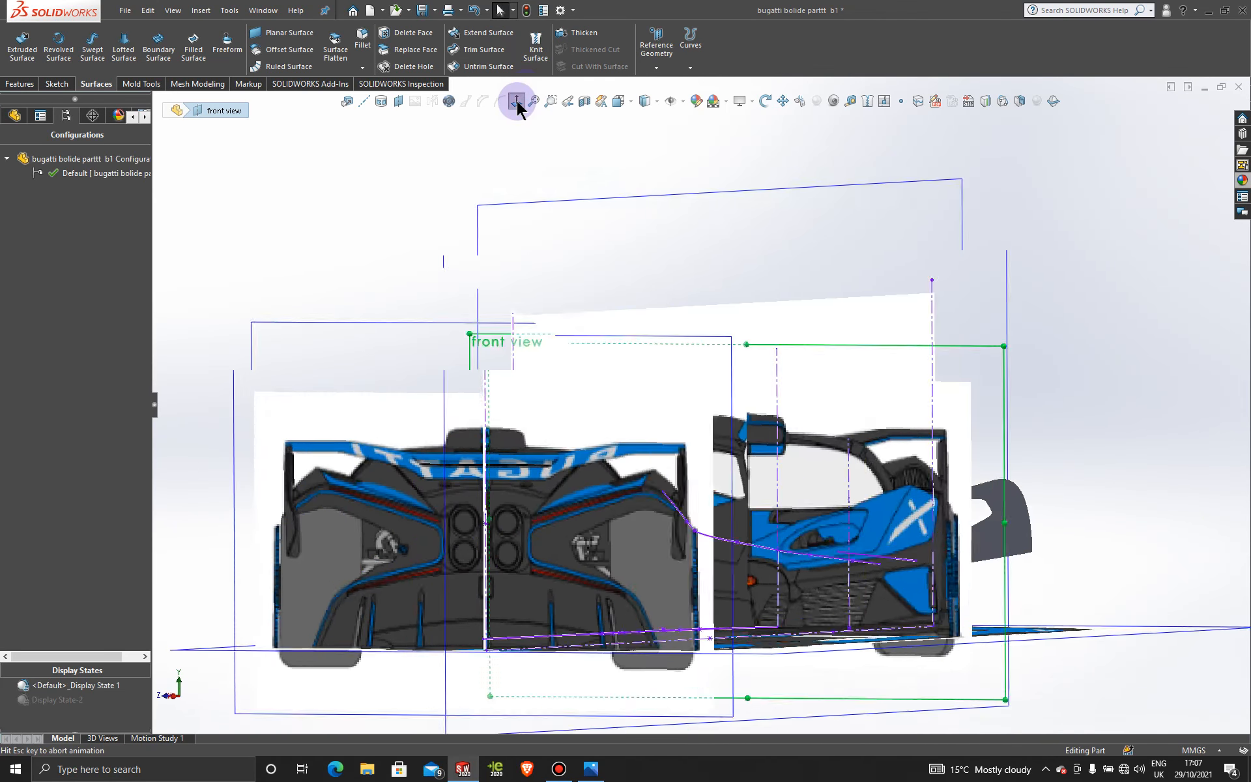
pyautogui.scroll(3, 774, 399)
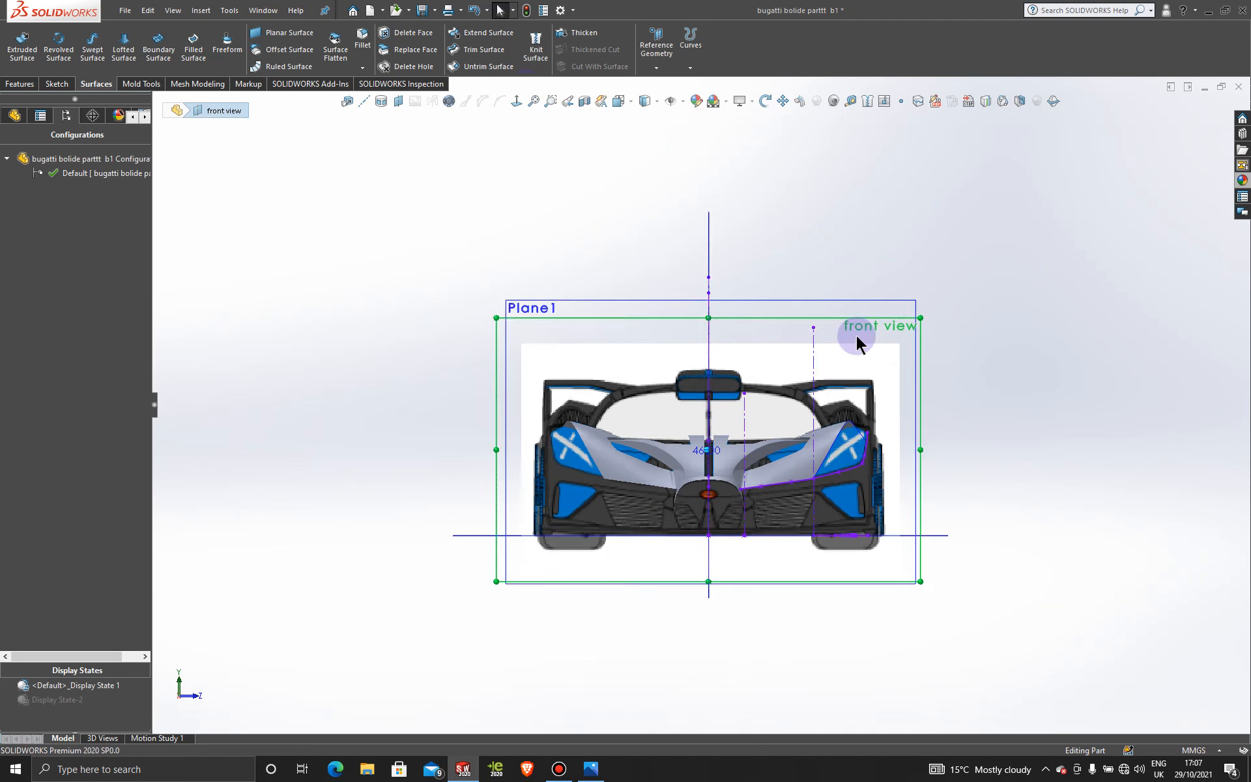
pyautogui.moveTo(773, 399); pyautogui.dragTo(725, 467, button='middle')
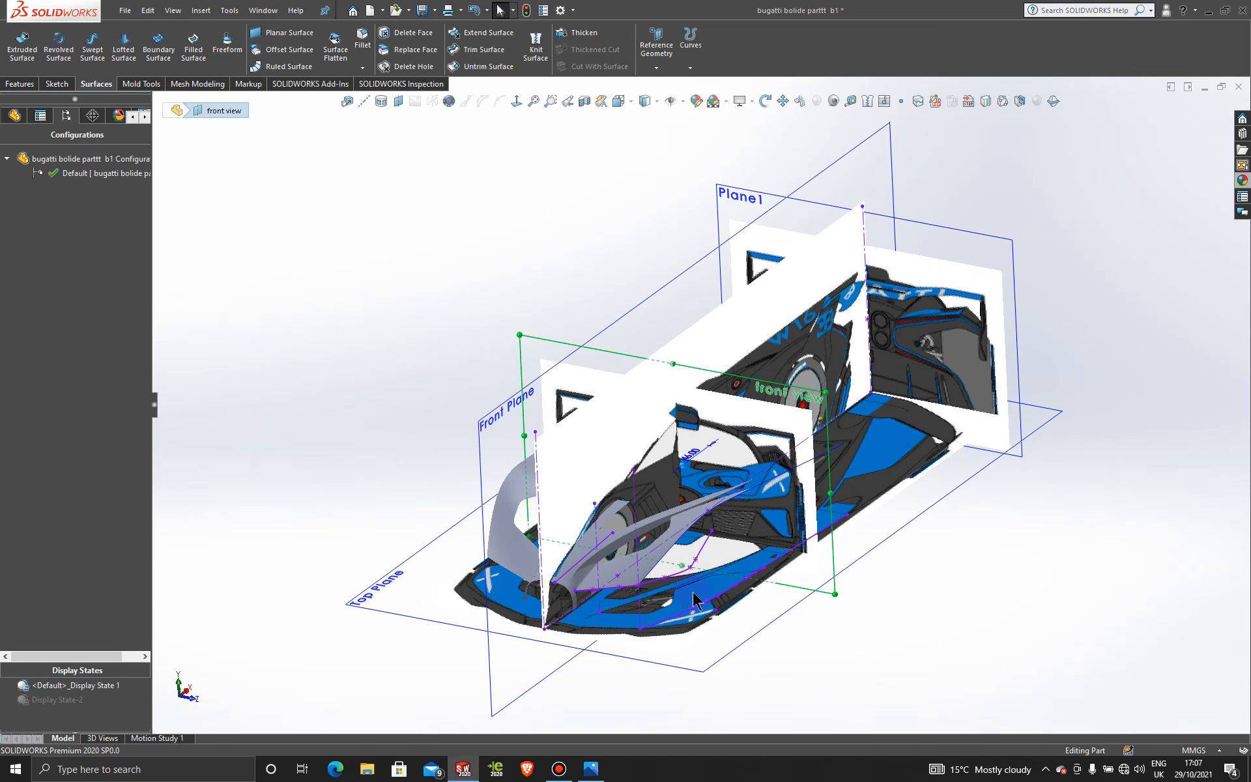
pyautogui.scroll(-4, 725, 466)
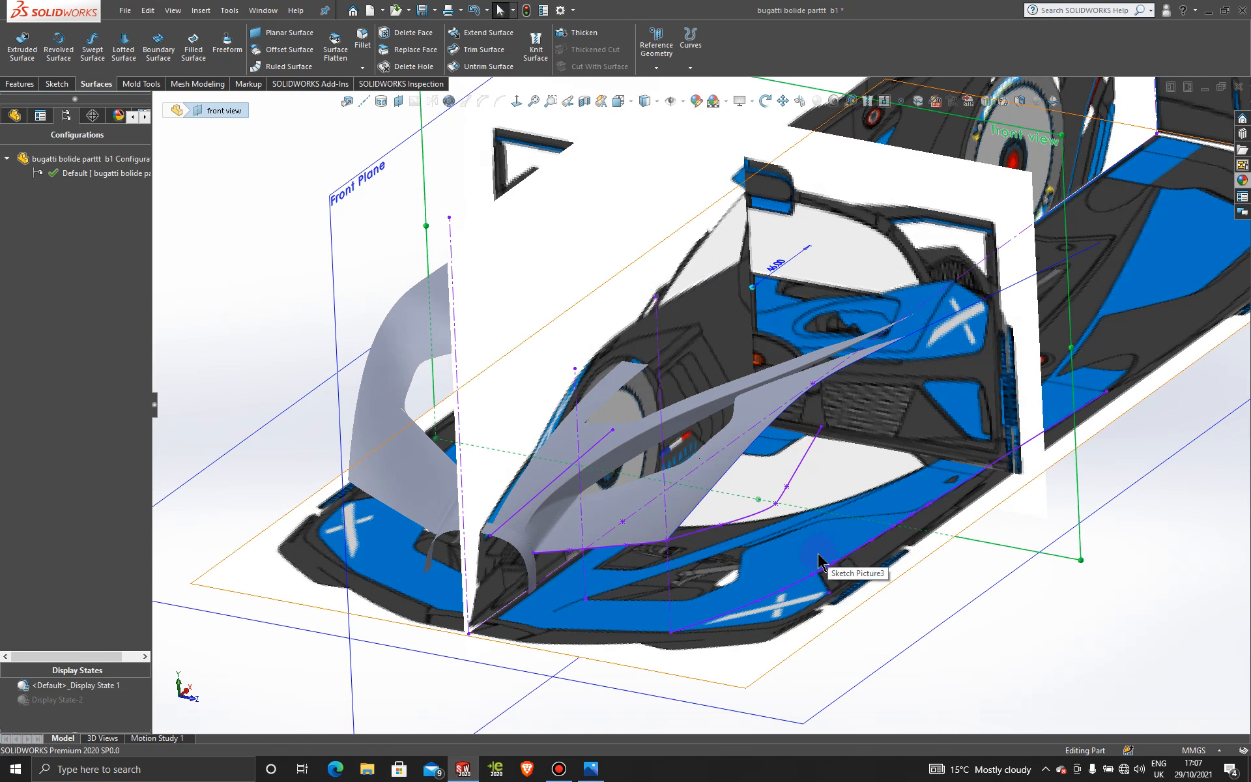
pyautogui.click(560, 769)
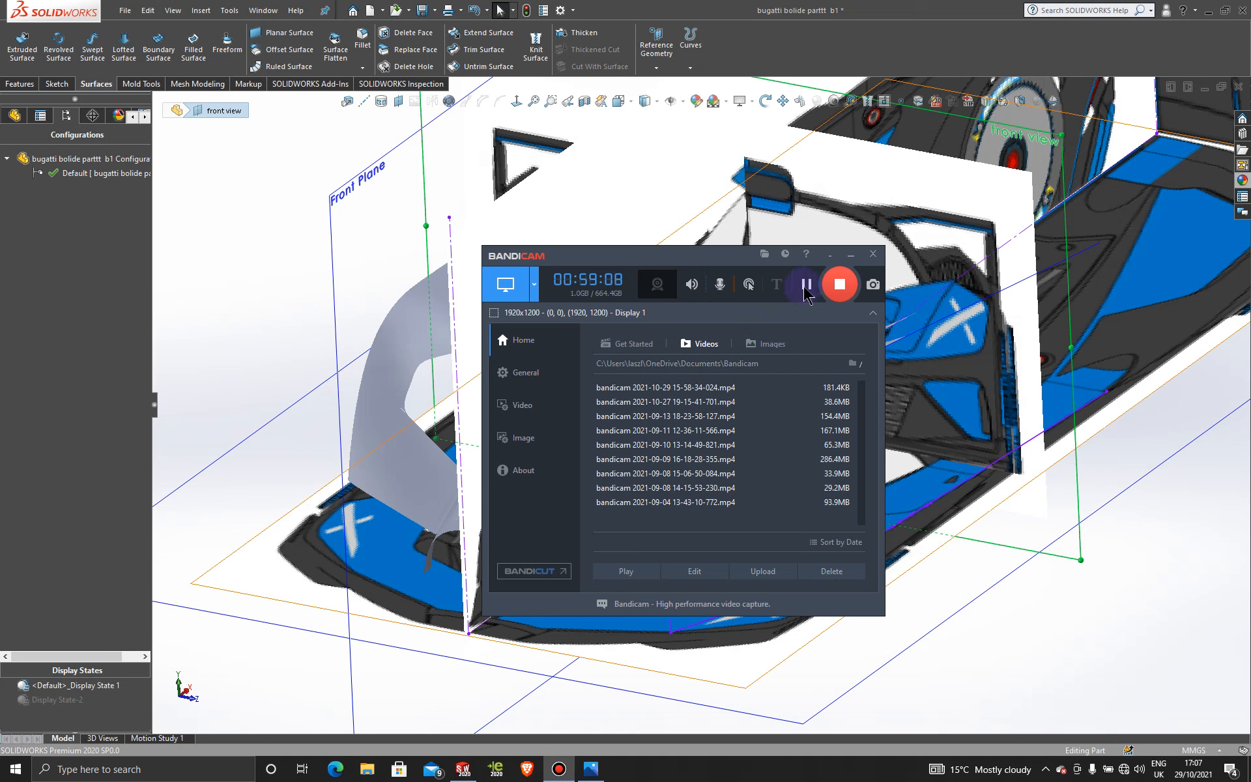